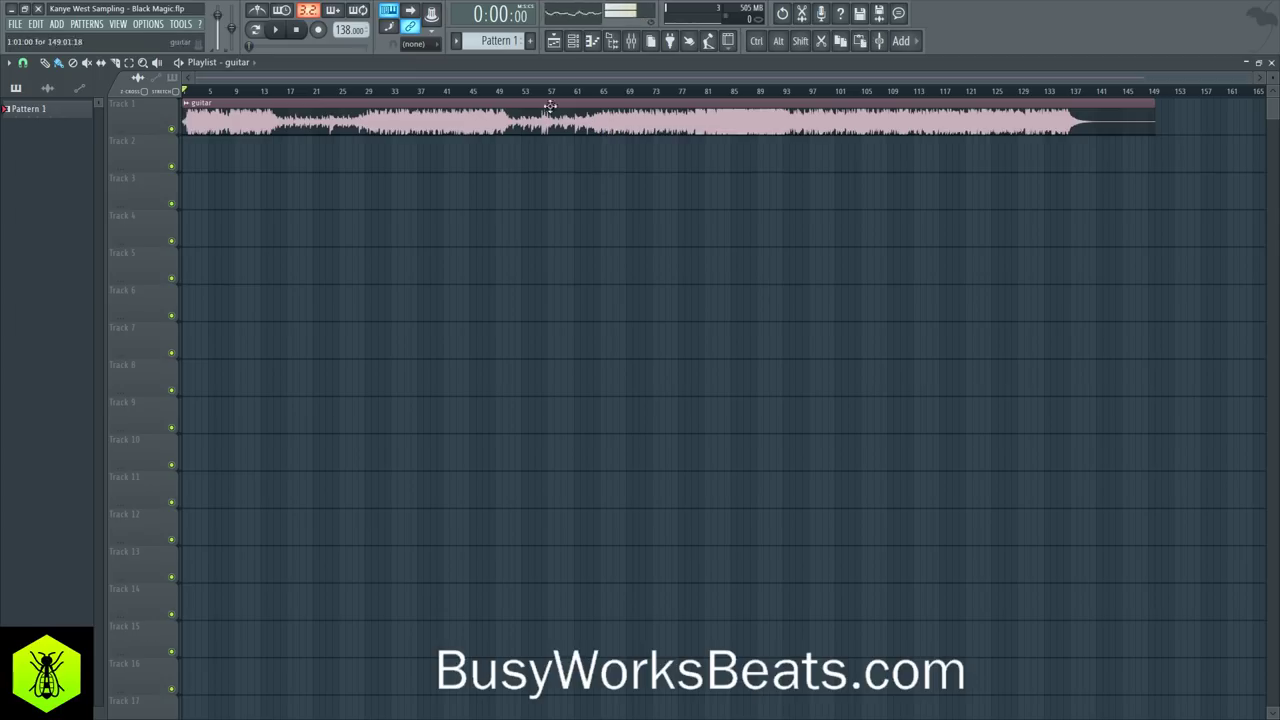
Step: Play the opening bars of the guitar sample from the start and examine its waveform for a starting point
scroll(385, 98, up, 2)
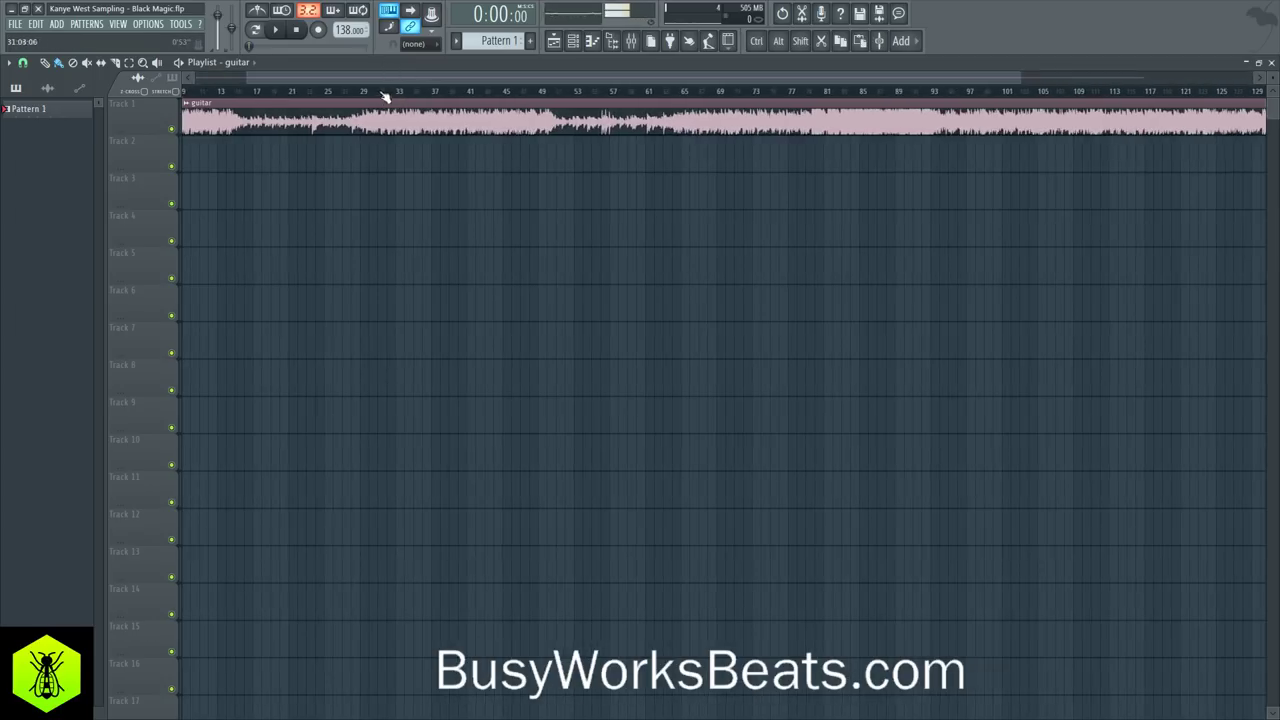
drag(224, 82, 206, 84)
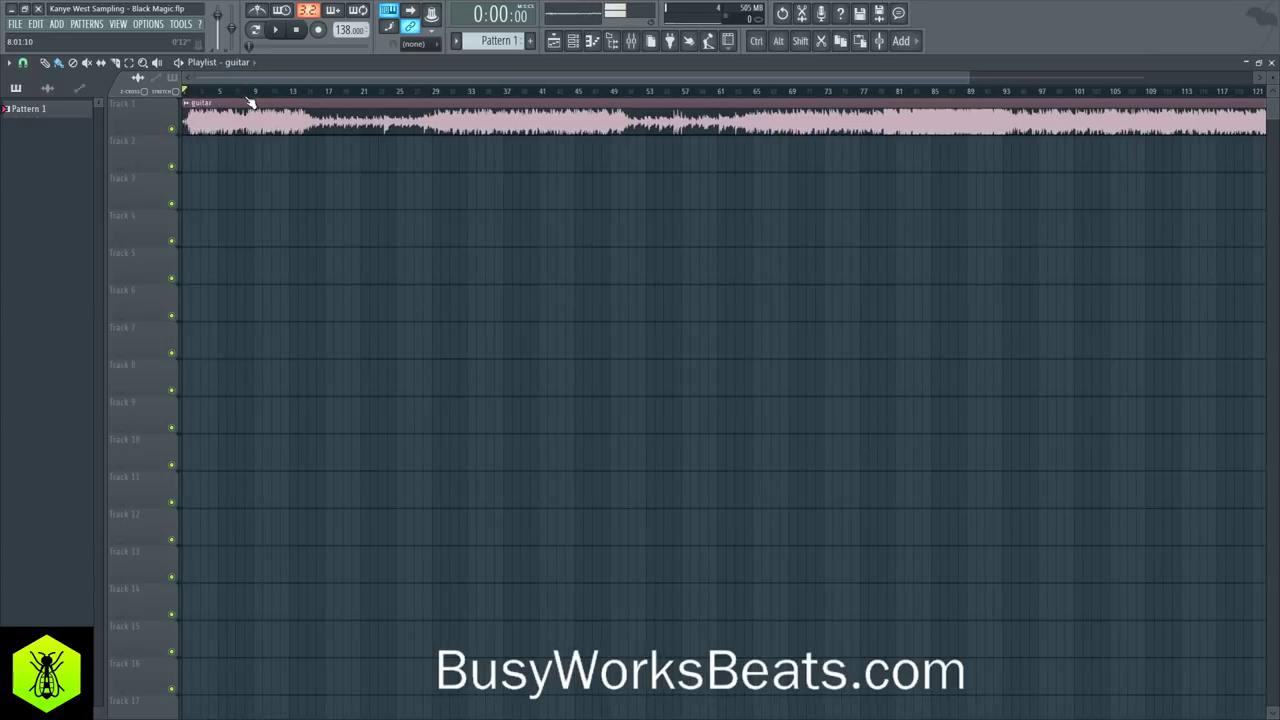
scroll(254, 103, up, 1)
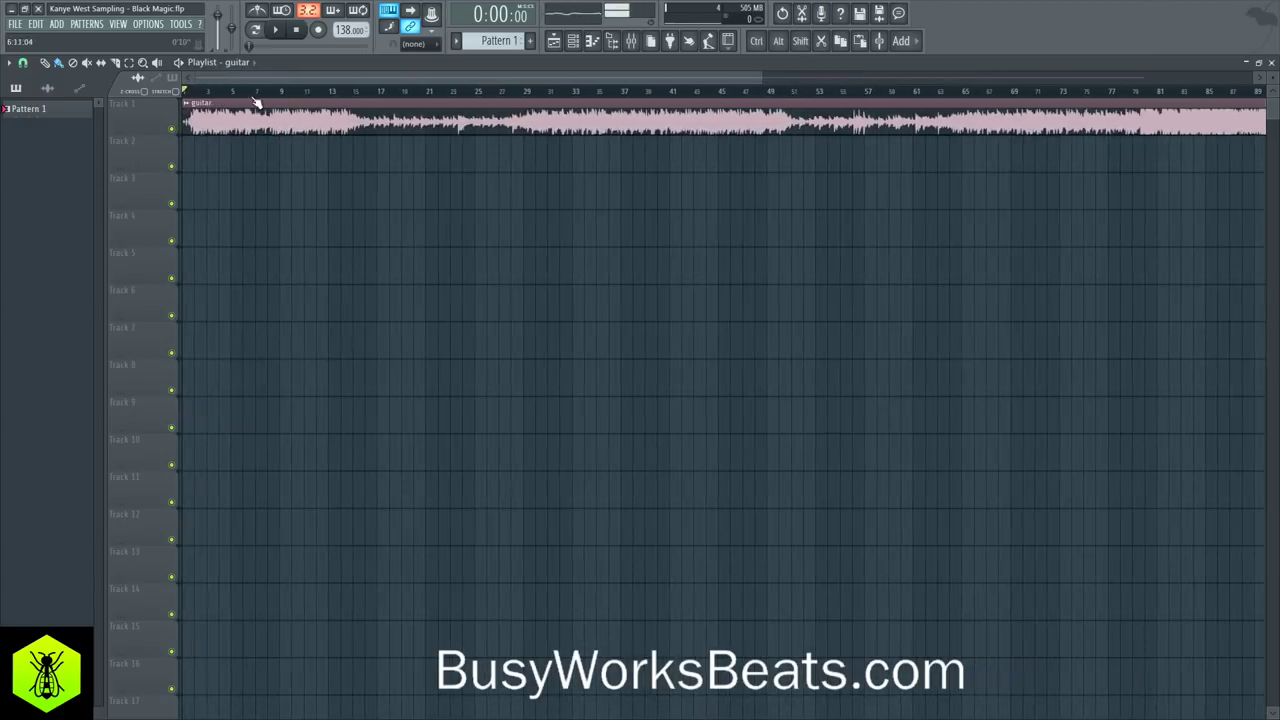
scroll(257, 103, up, 1)
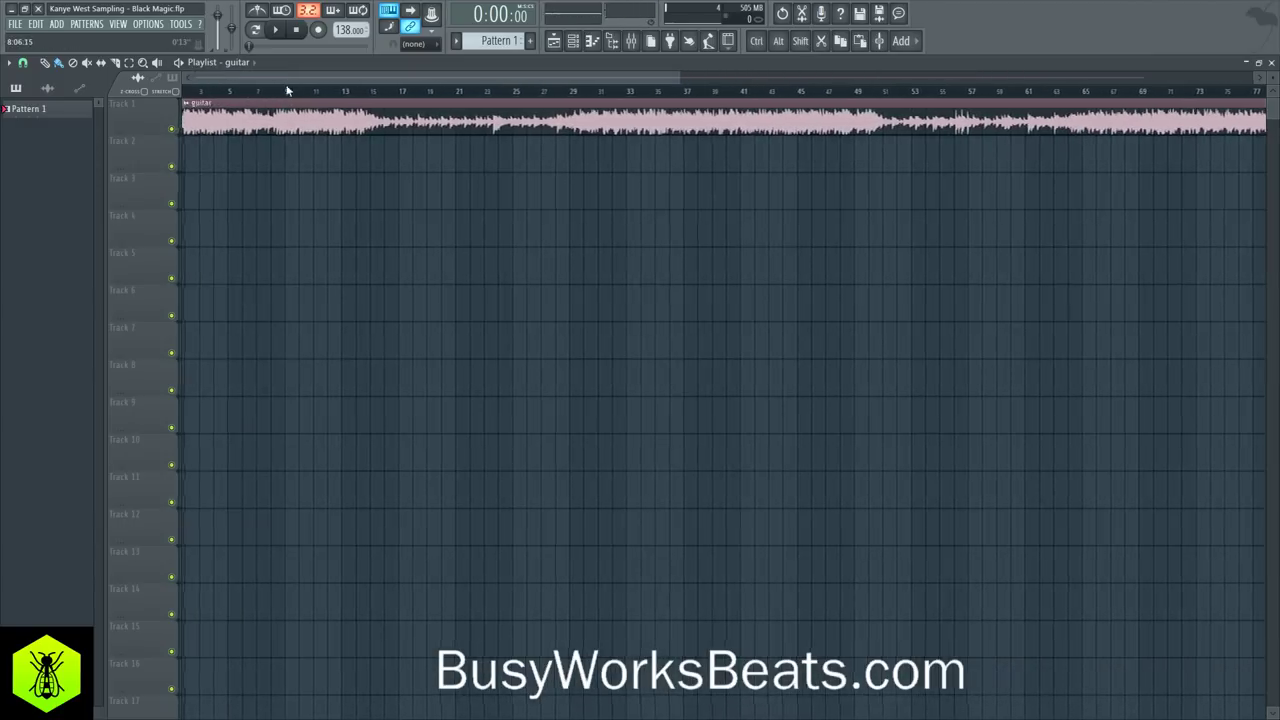
scroll(317, 86, up, 1)
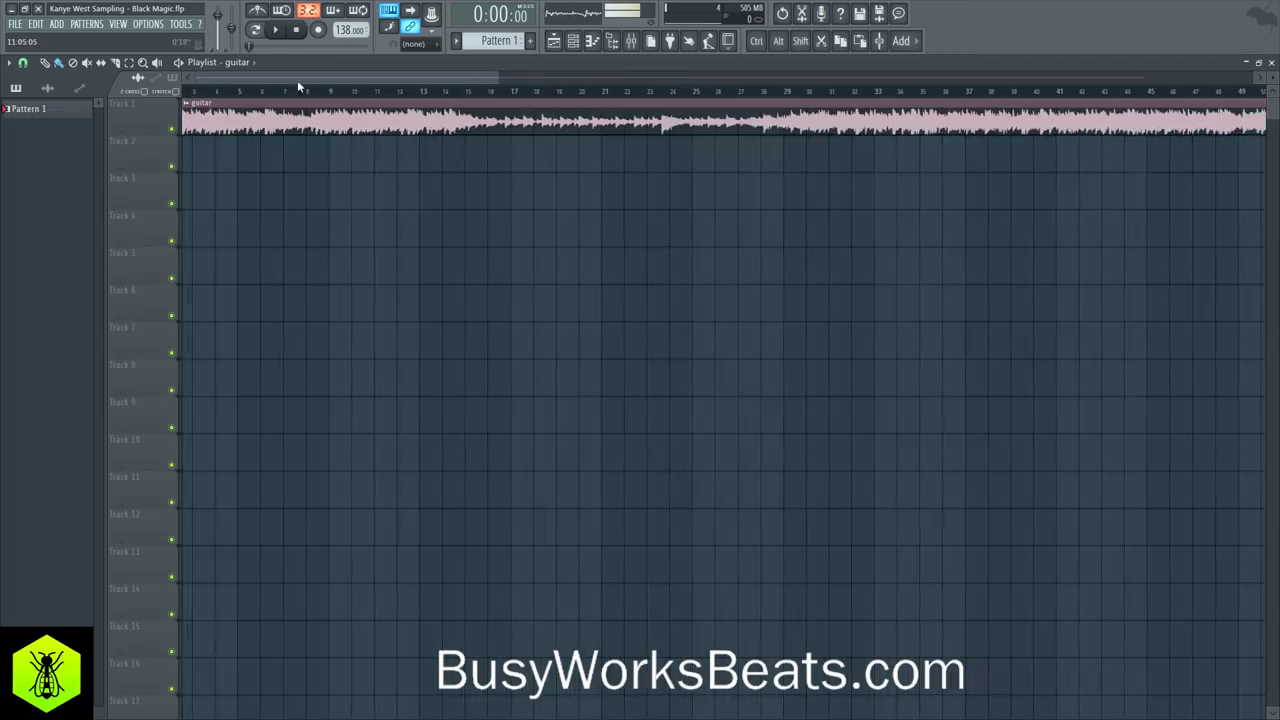
scroll(252, 100, down, 1)
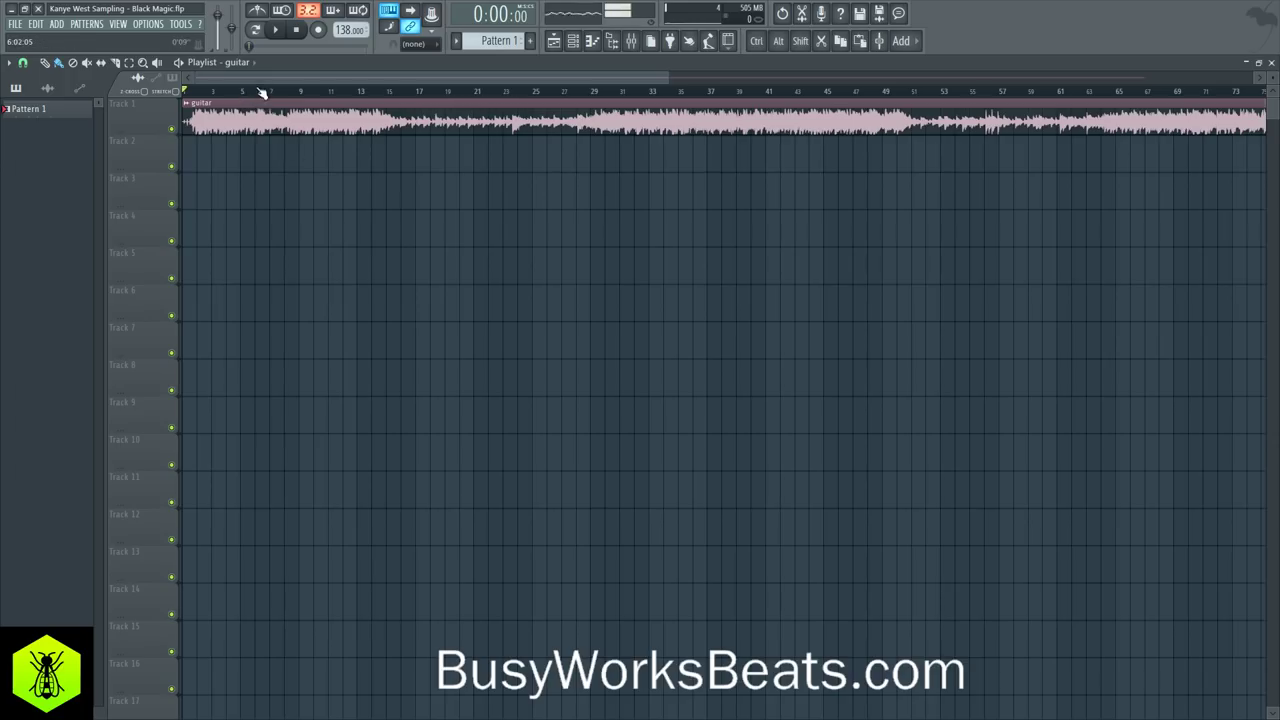
scroll(261, 84, up, 2)
scroll(293, 86, up, 2)
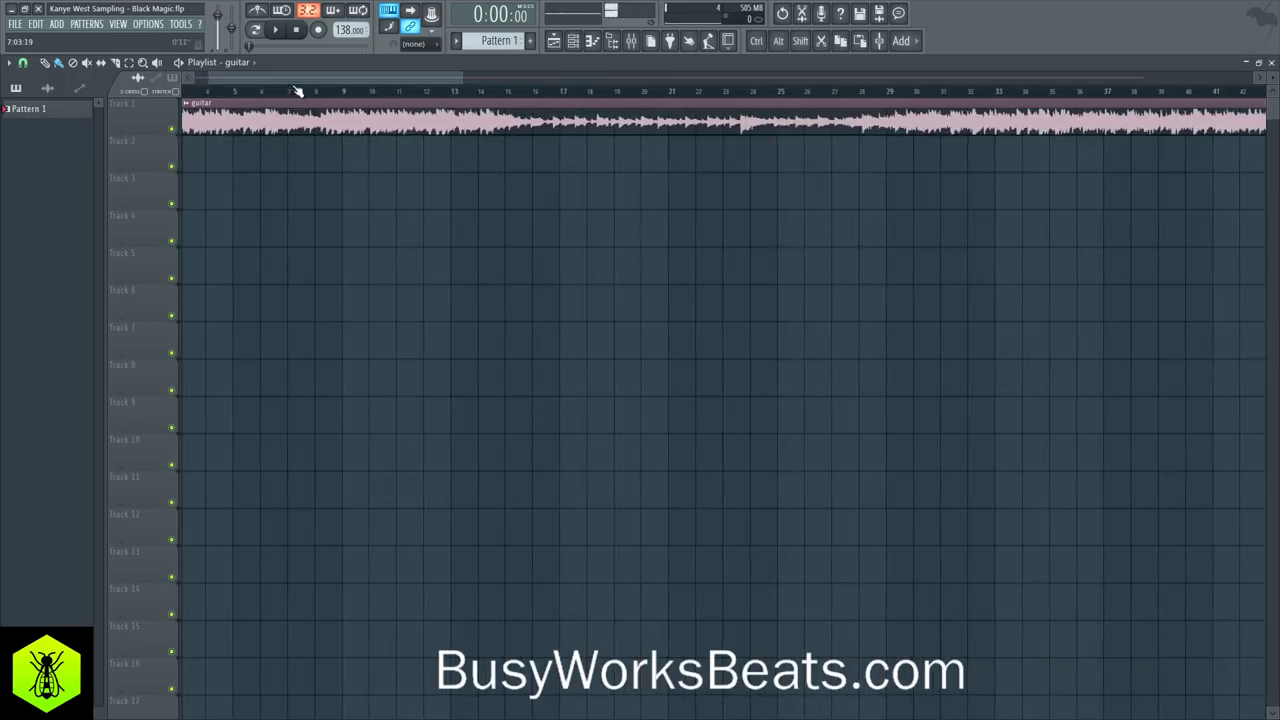
drag(296, 83, 225, 95)
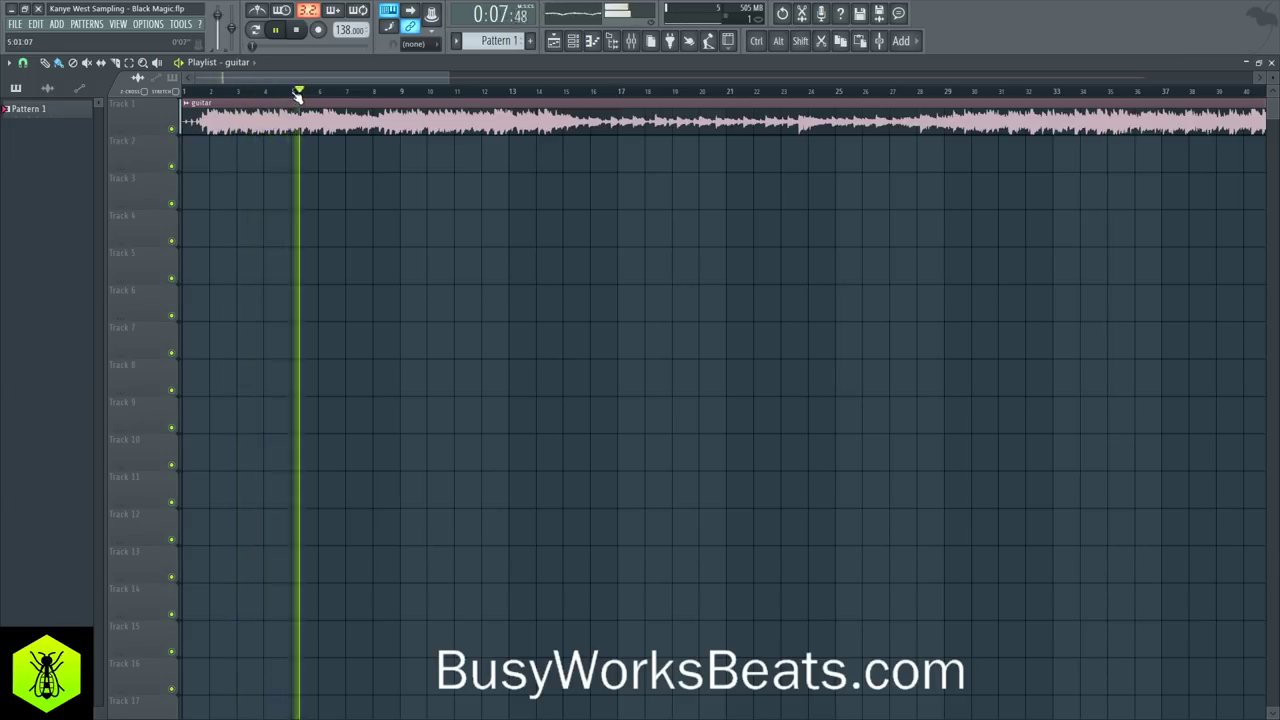
key(space)
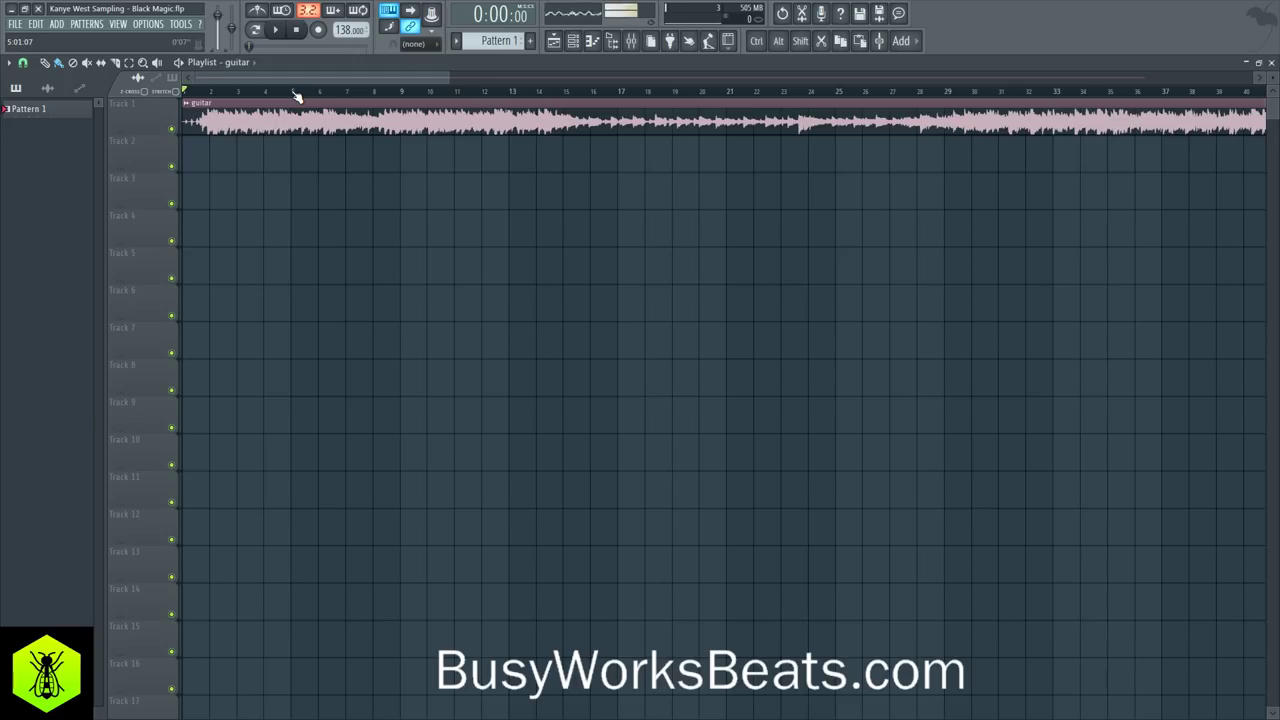
Step: Activate the Slice tool and set the playlist's grid snapping to a finer division
scroll(290, 97, up, 1)
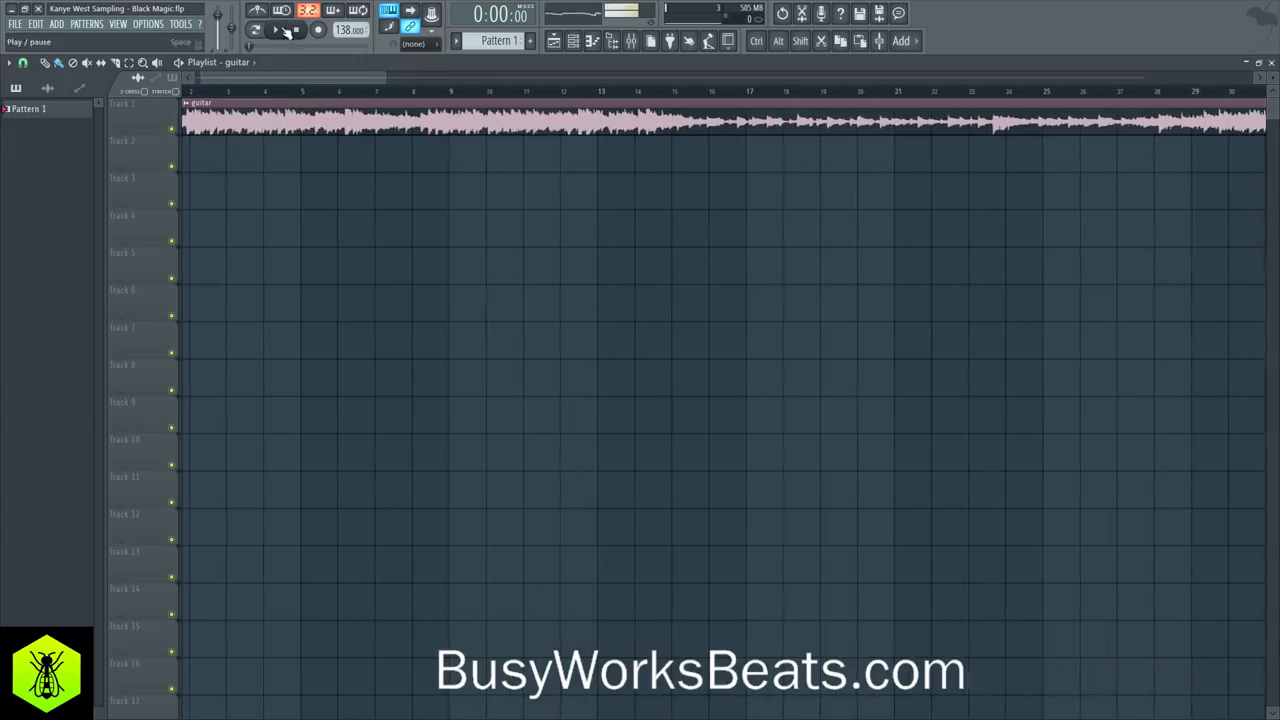
scroll(263, 90, up, 1)
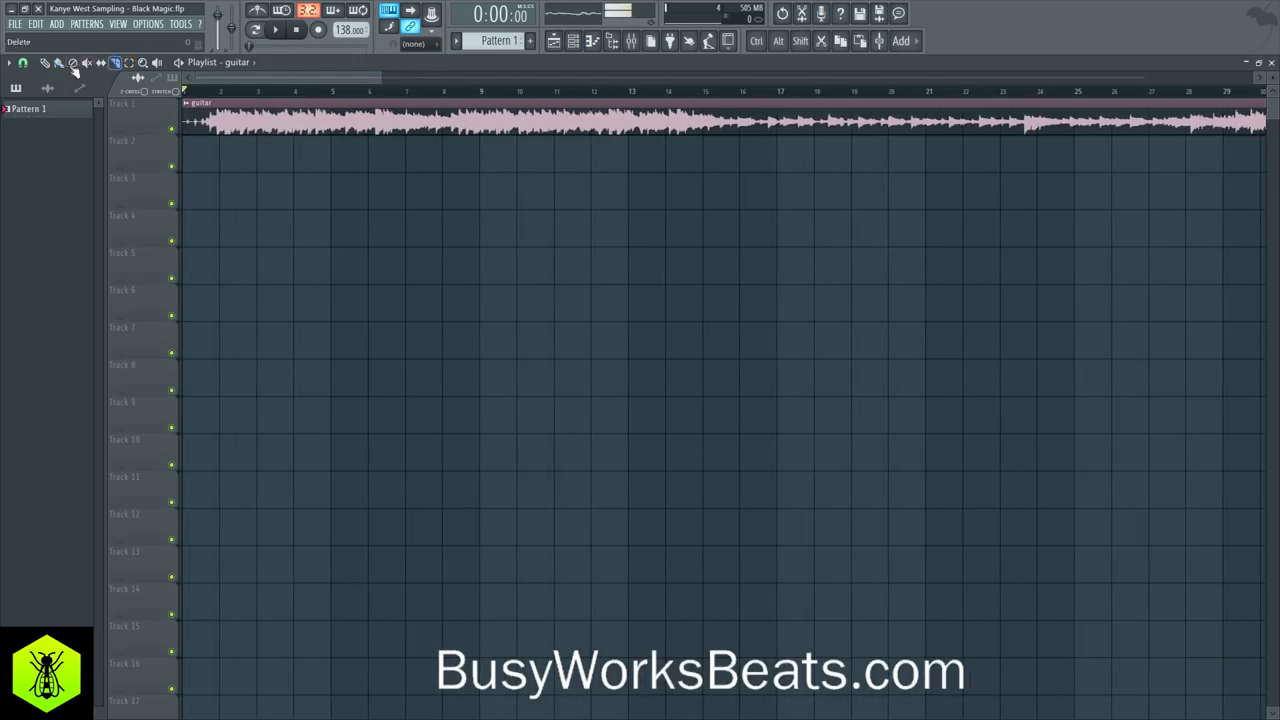
click(22, 62)
click(38, 96)
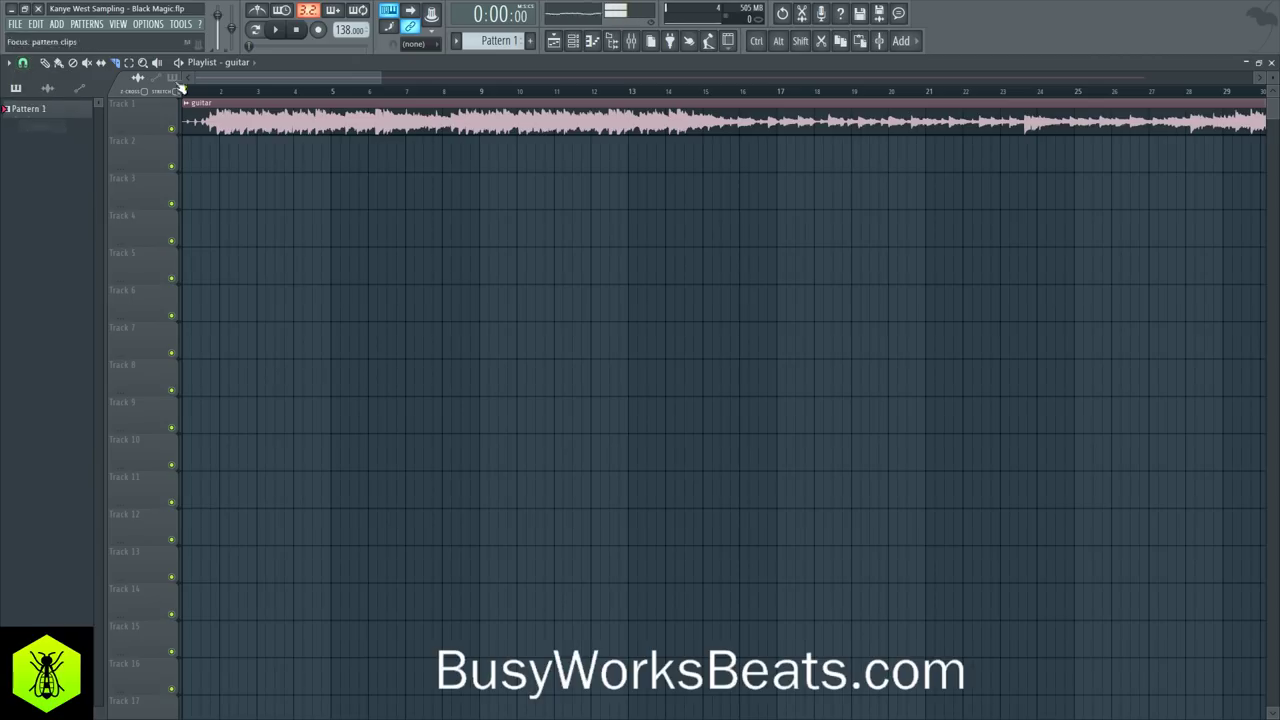
Step: Find the first strong guitar hit by ear and slice the clip there, about three quarters through bar 1
scroll(229, 91, up, 2)
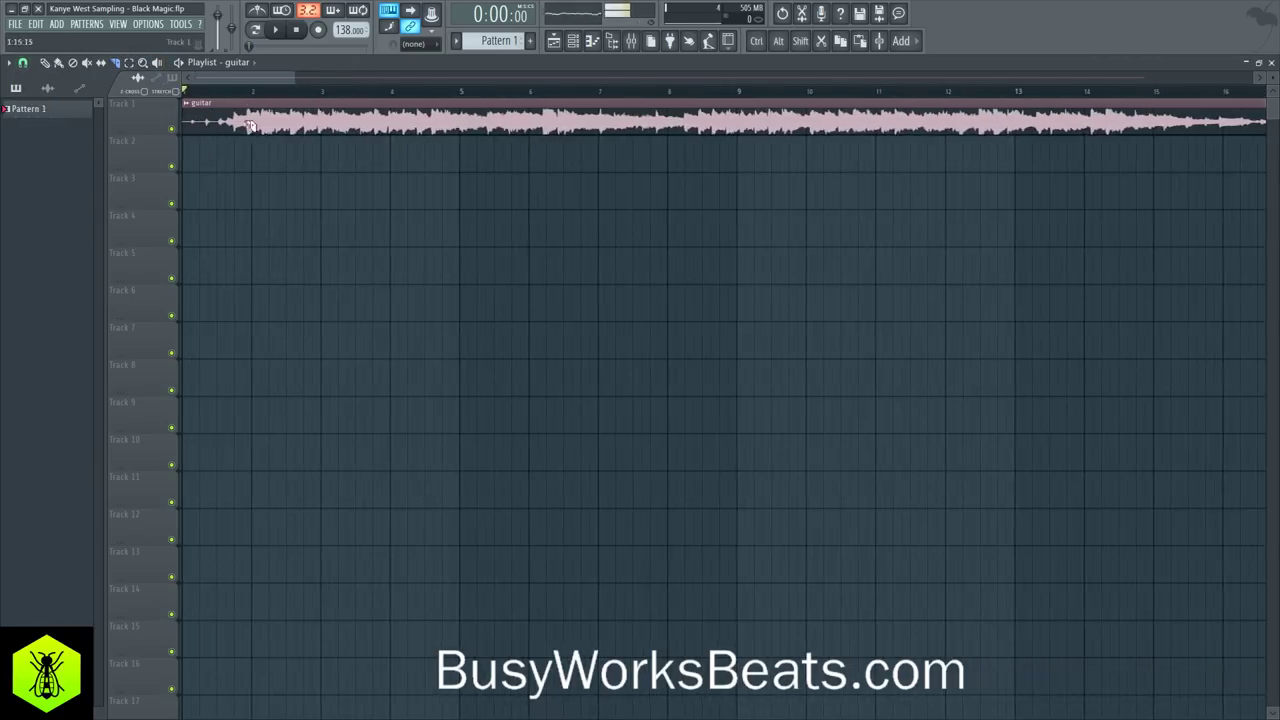
key(space)
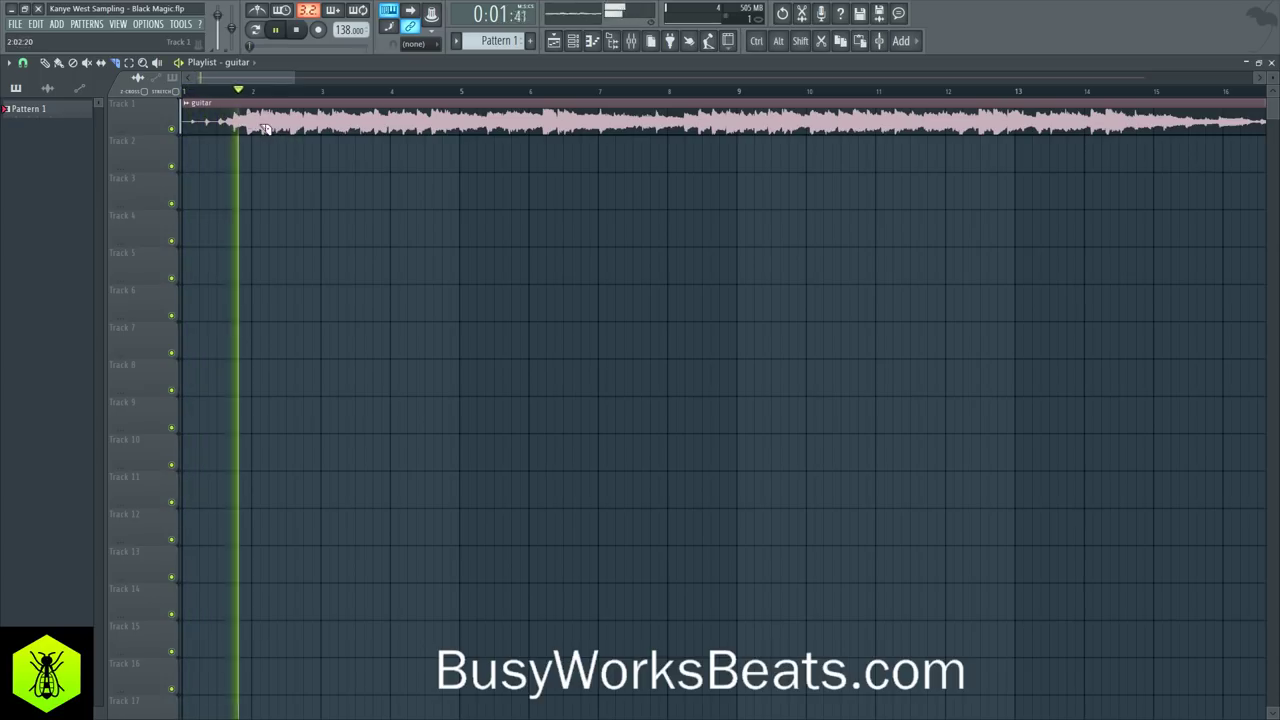
key(space)
click(235, 91)
scroll(240, 93, up, 5)
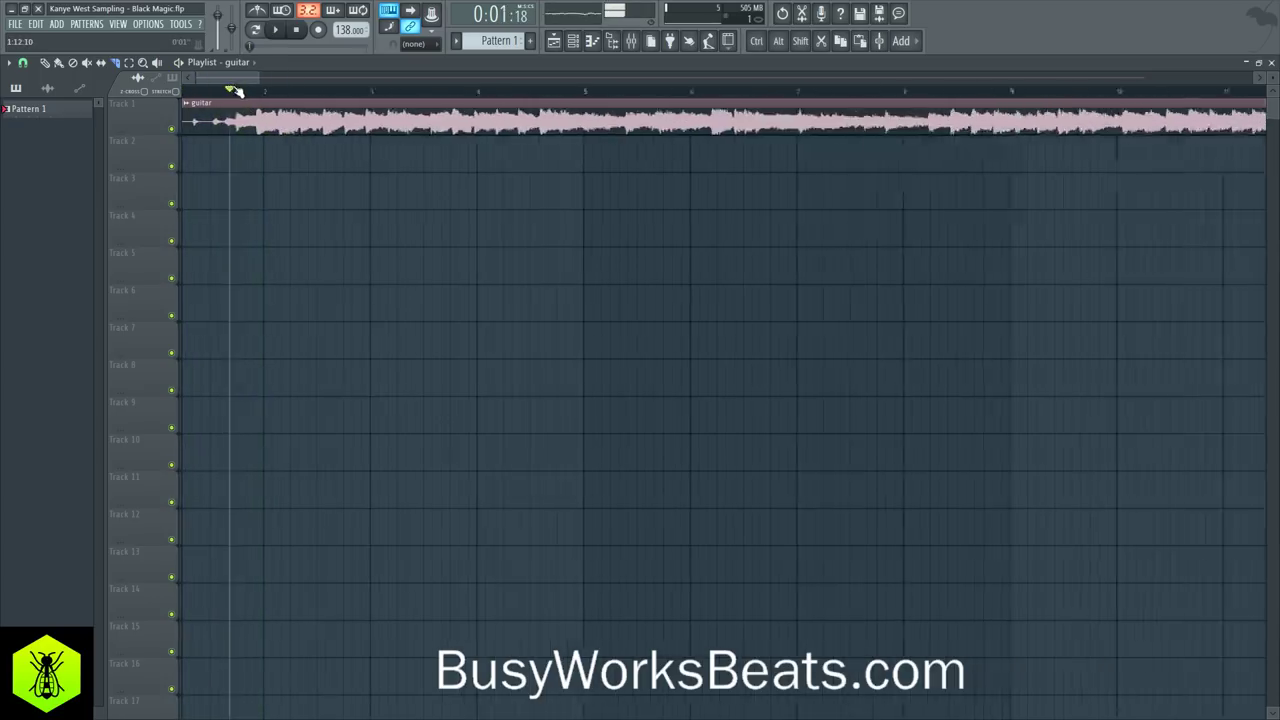
drag(236, 116, 237, 131)
scroll(222, 88, down, 6)
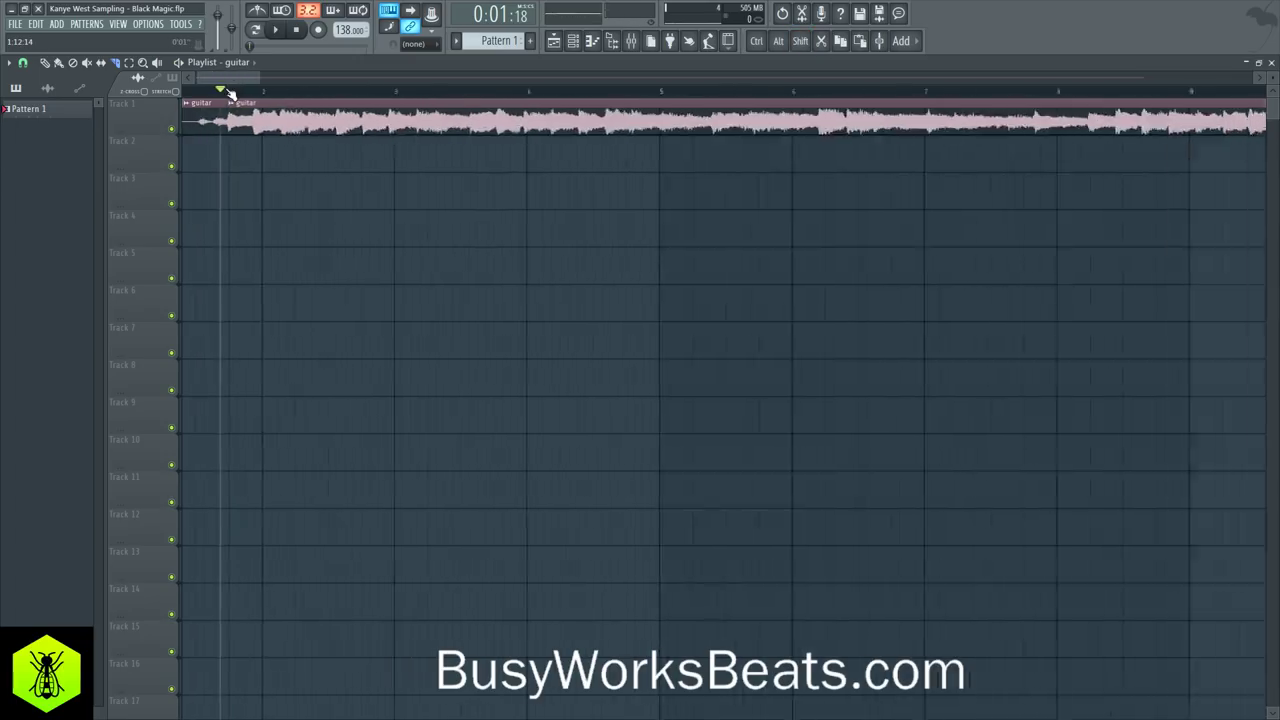
Step: Delete the quiet intro piece before the cut and move the remaining guitar clip to the start of bar 1
right_click(195, 122)
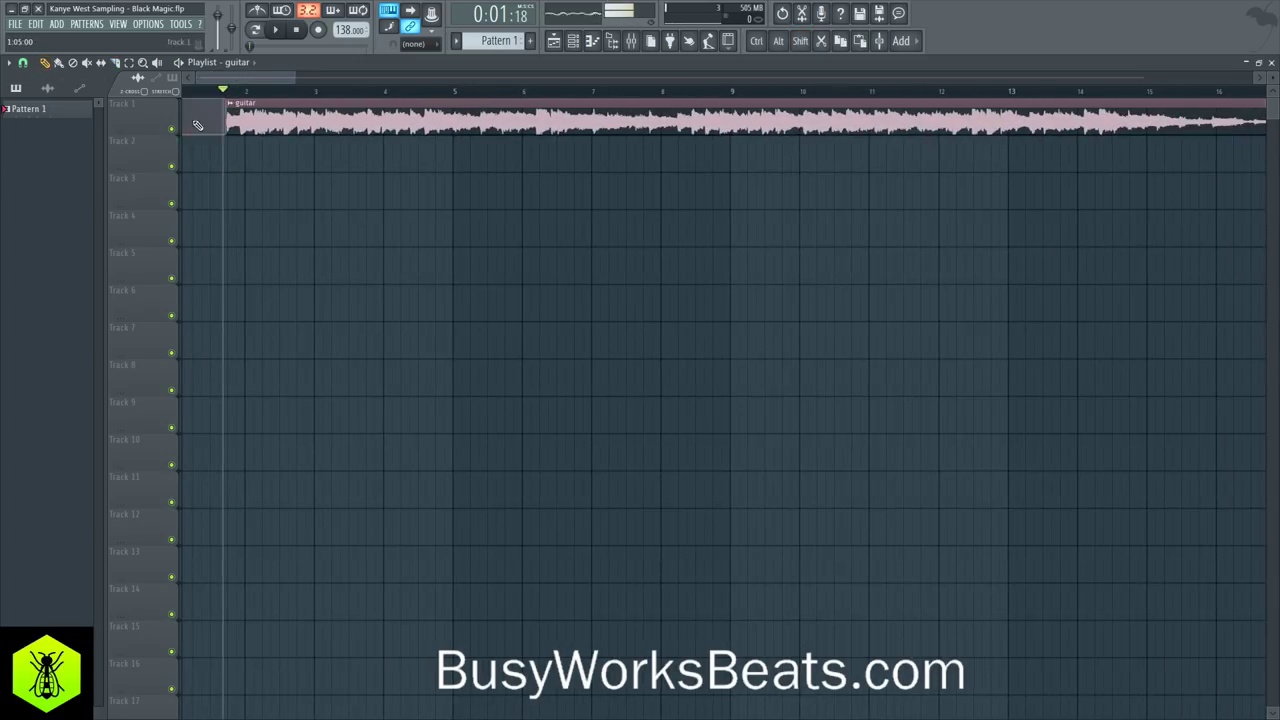
drag(274, 116, 190, 121)
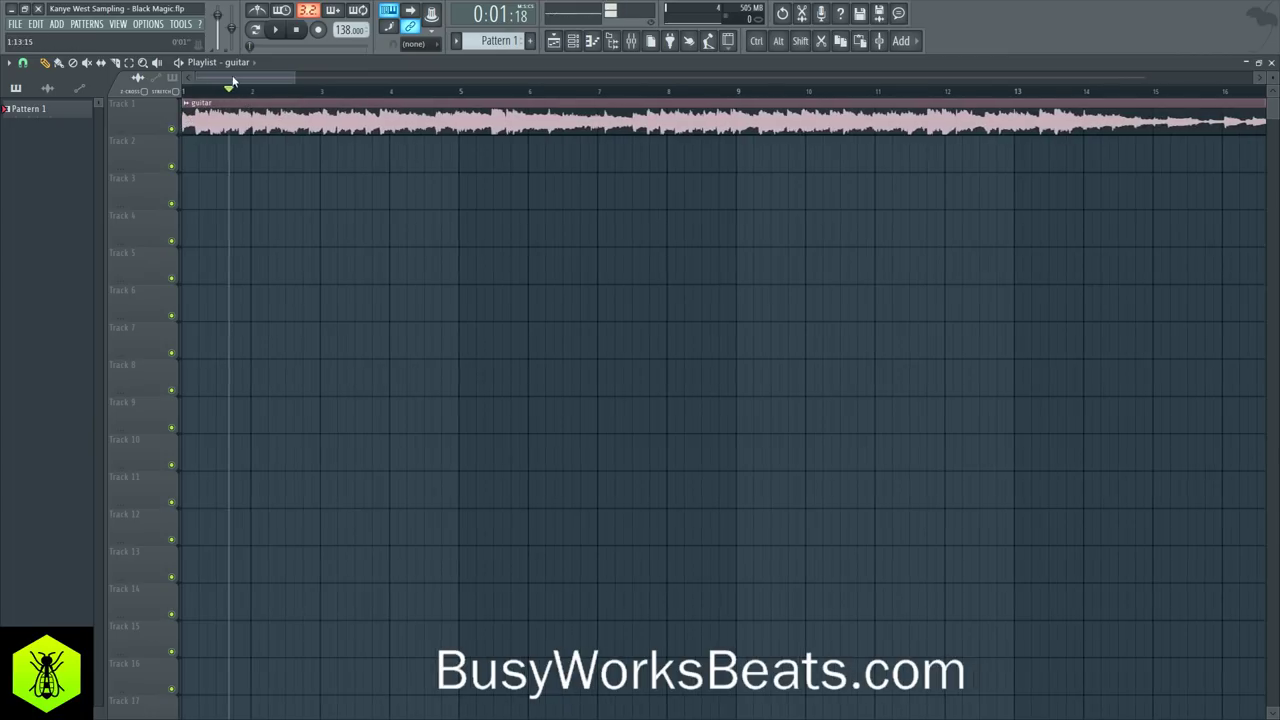
click(295, 30)
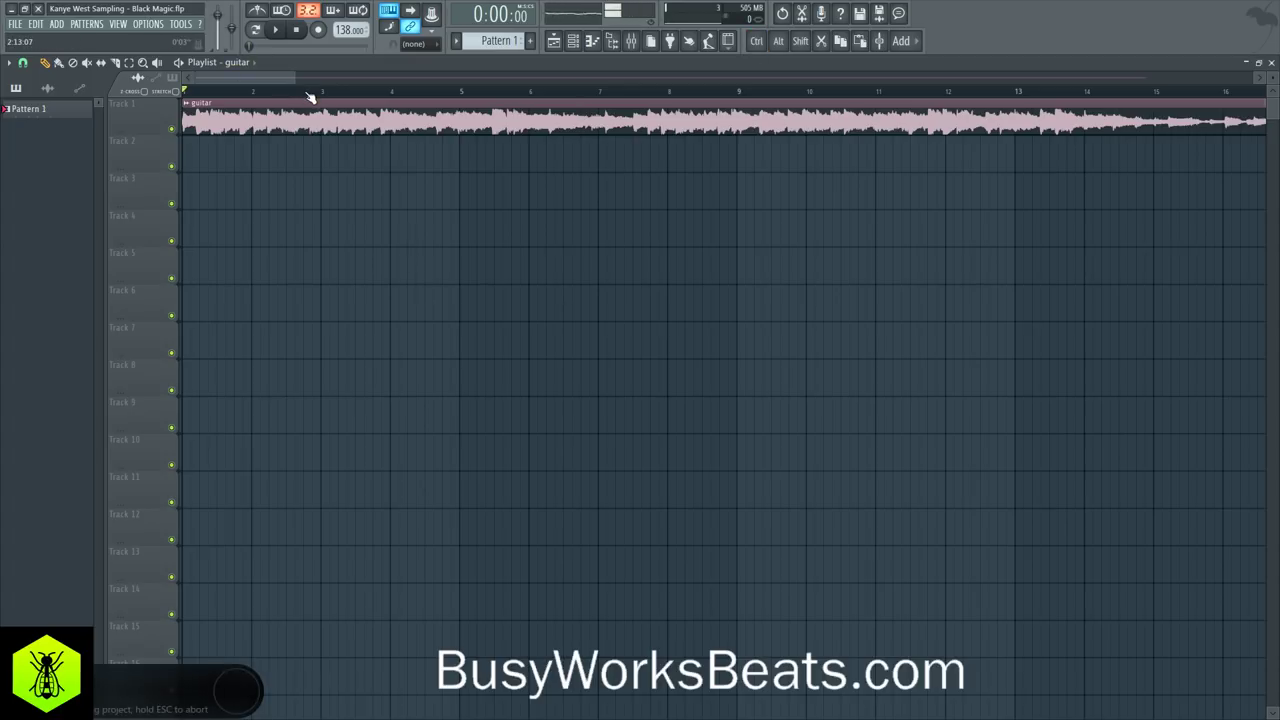
Step: Play the trimmed guitar clip from bar 1 several times to judge where its opening phrase should be chopped
key(space)
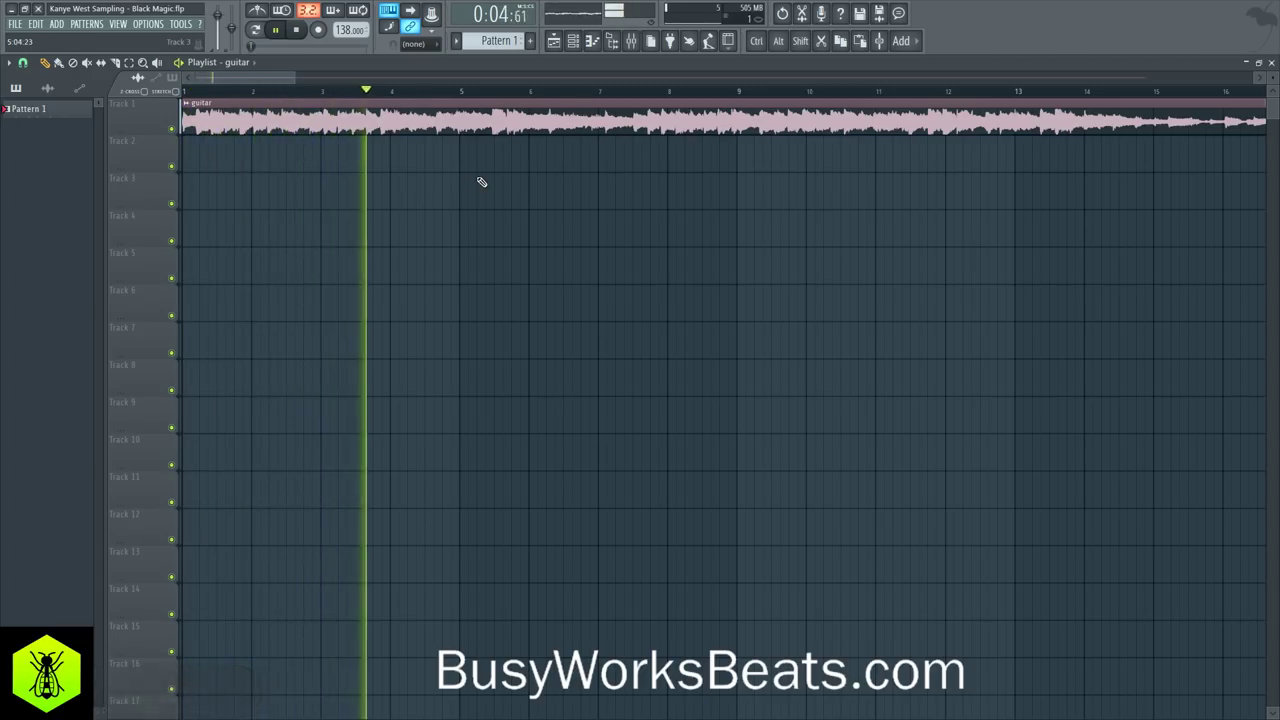
key(space)
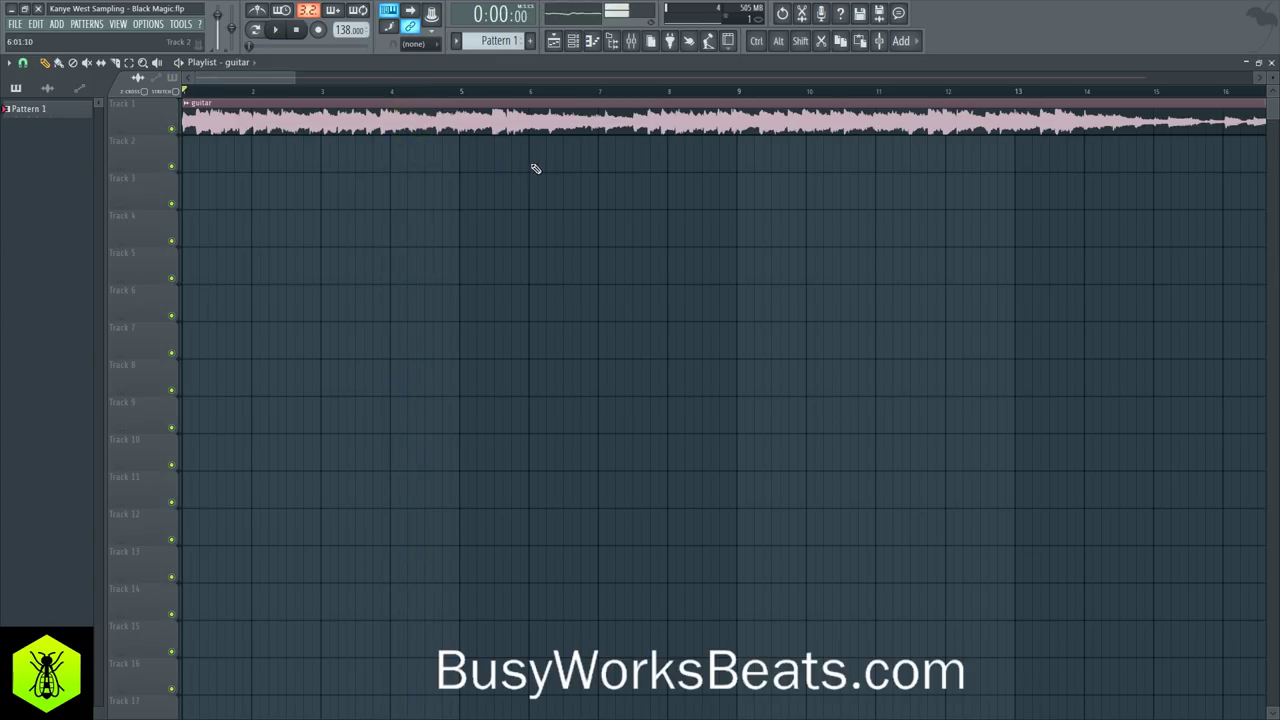
scroll(321, 98, down, 4)
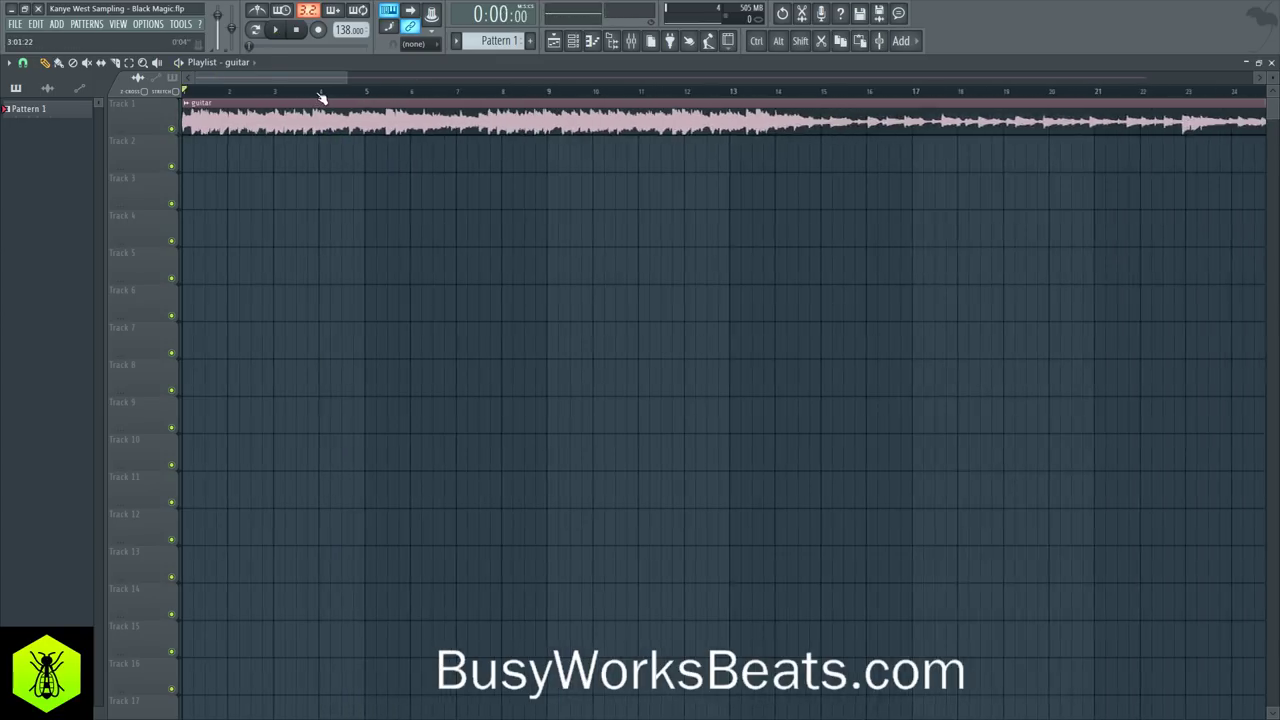
scroll(321, 98, up, 2)
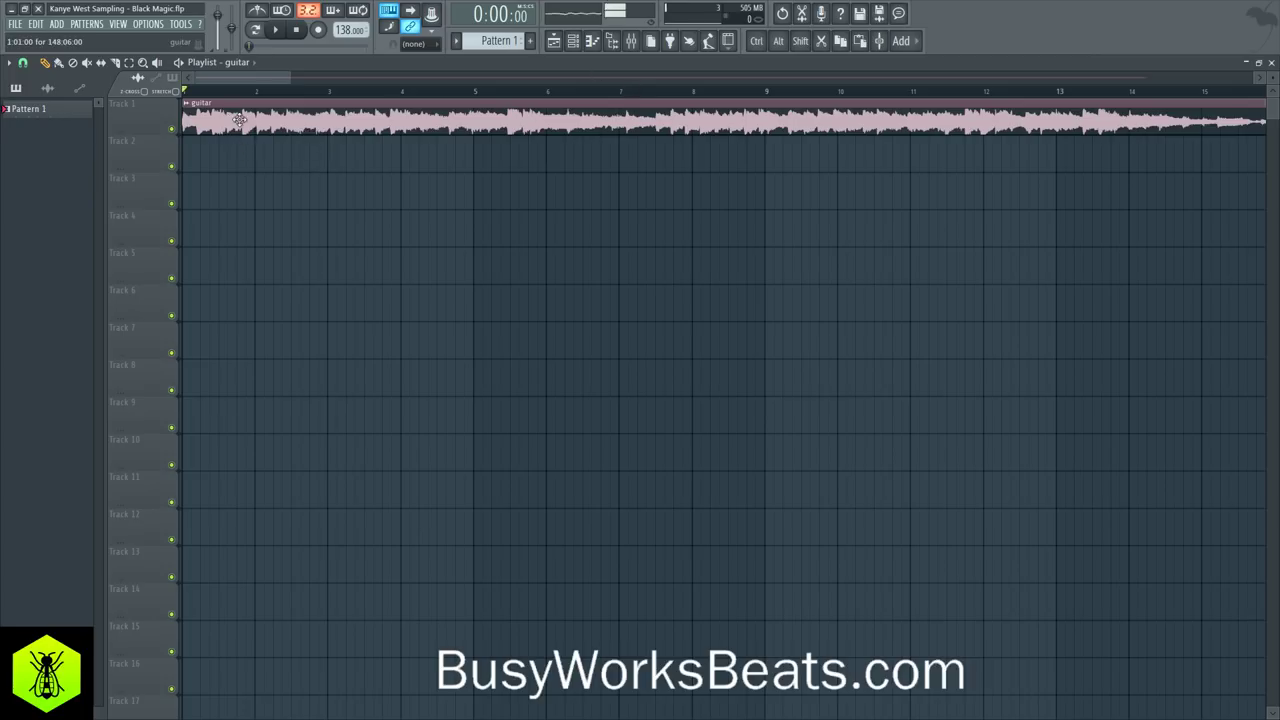
key(space)
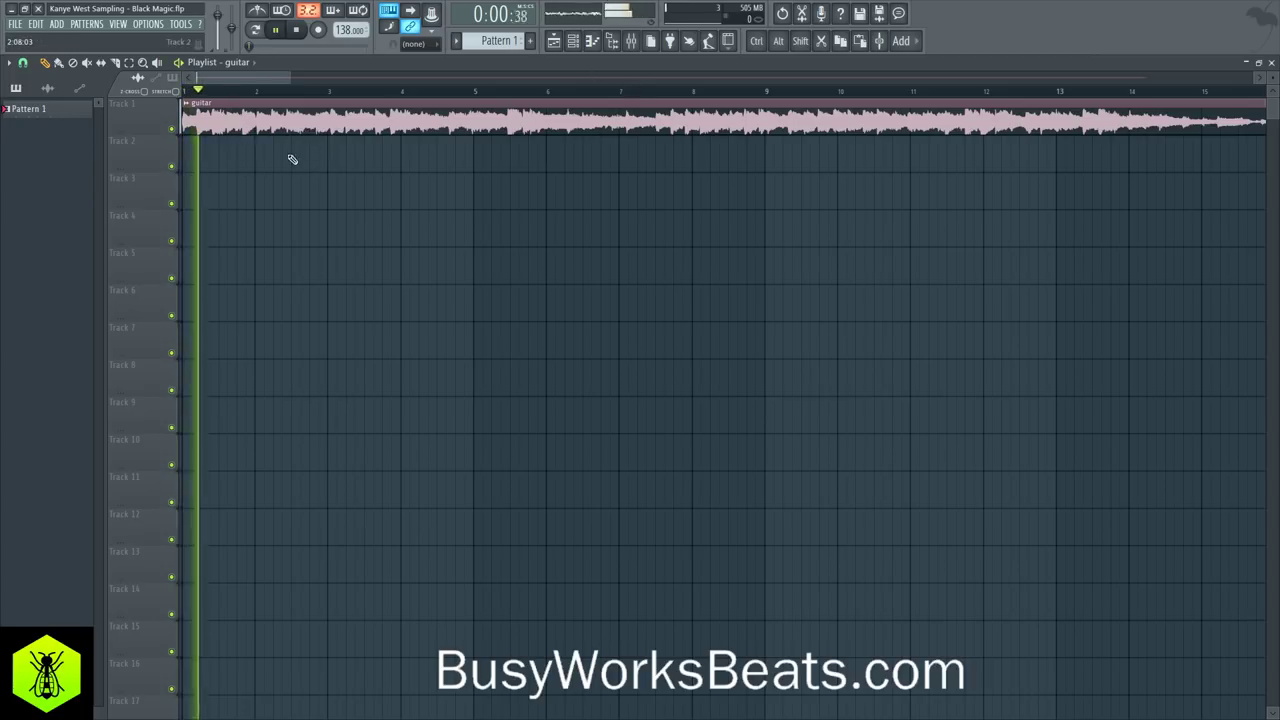
key(space)
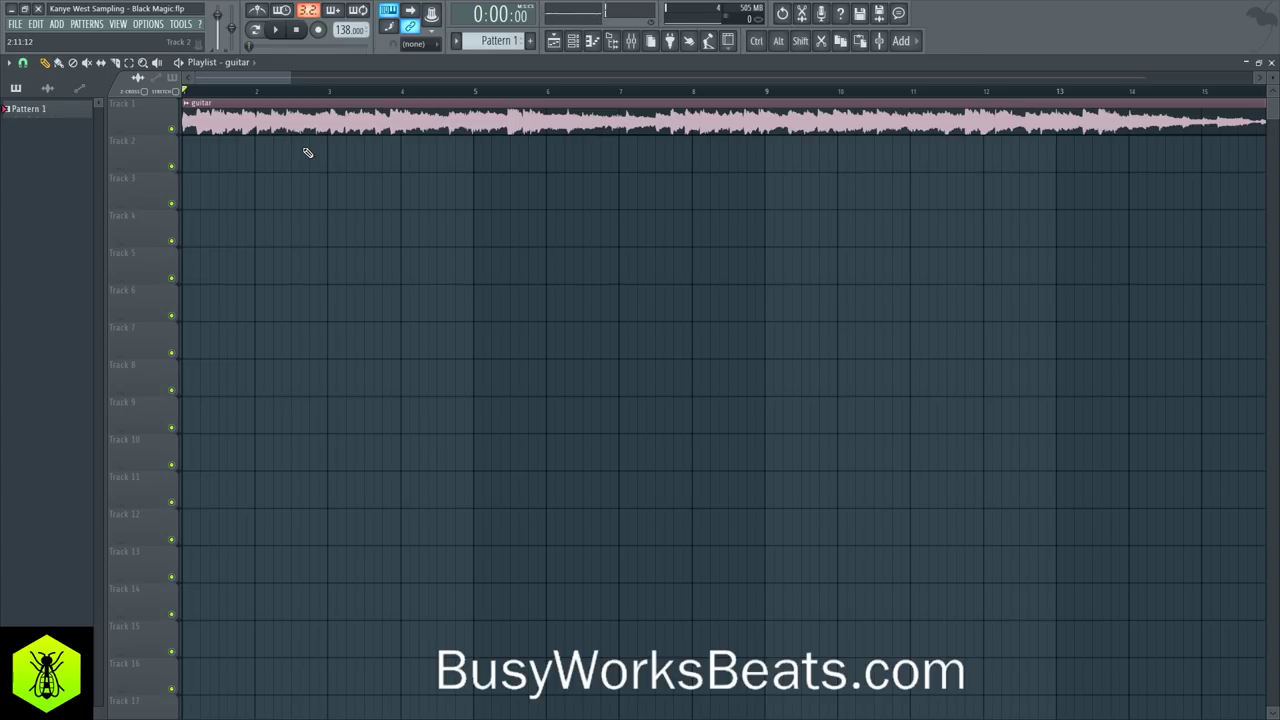
key(space)
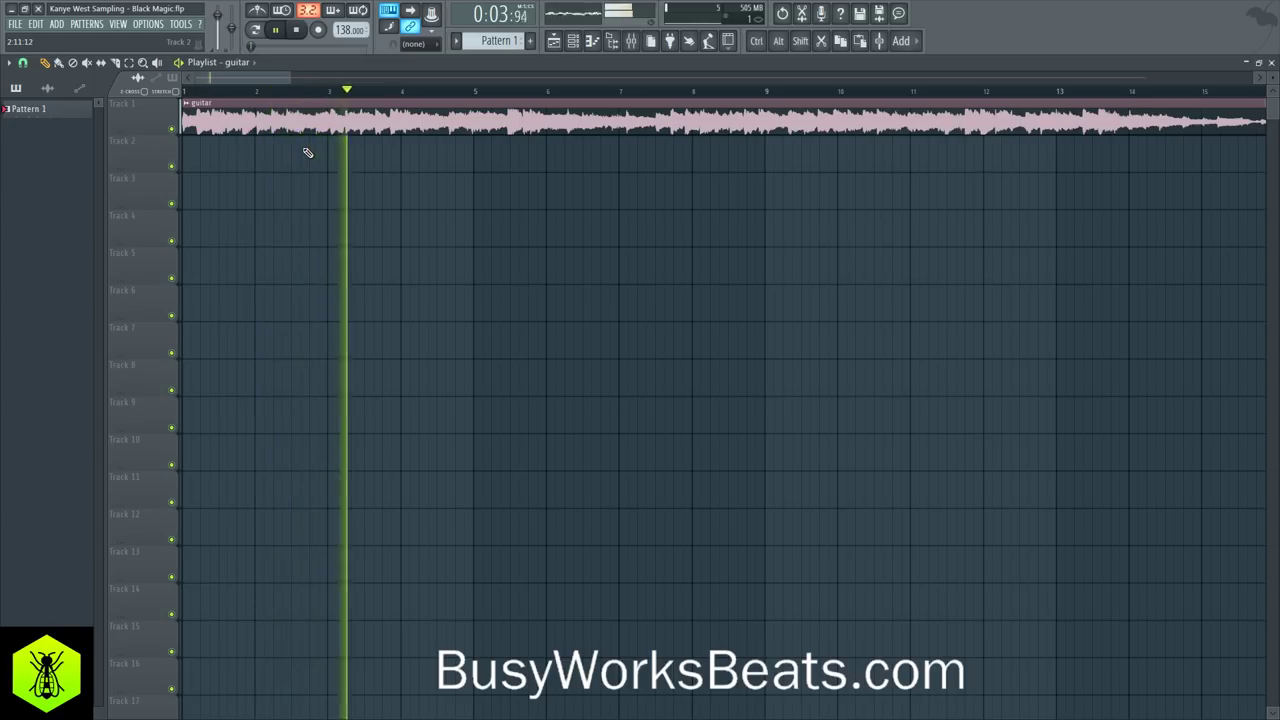
key(space)
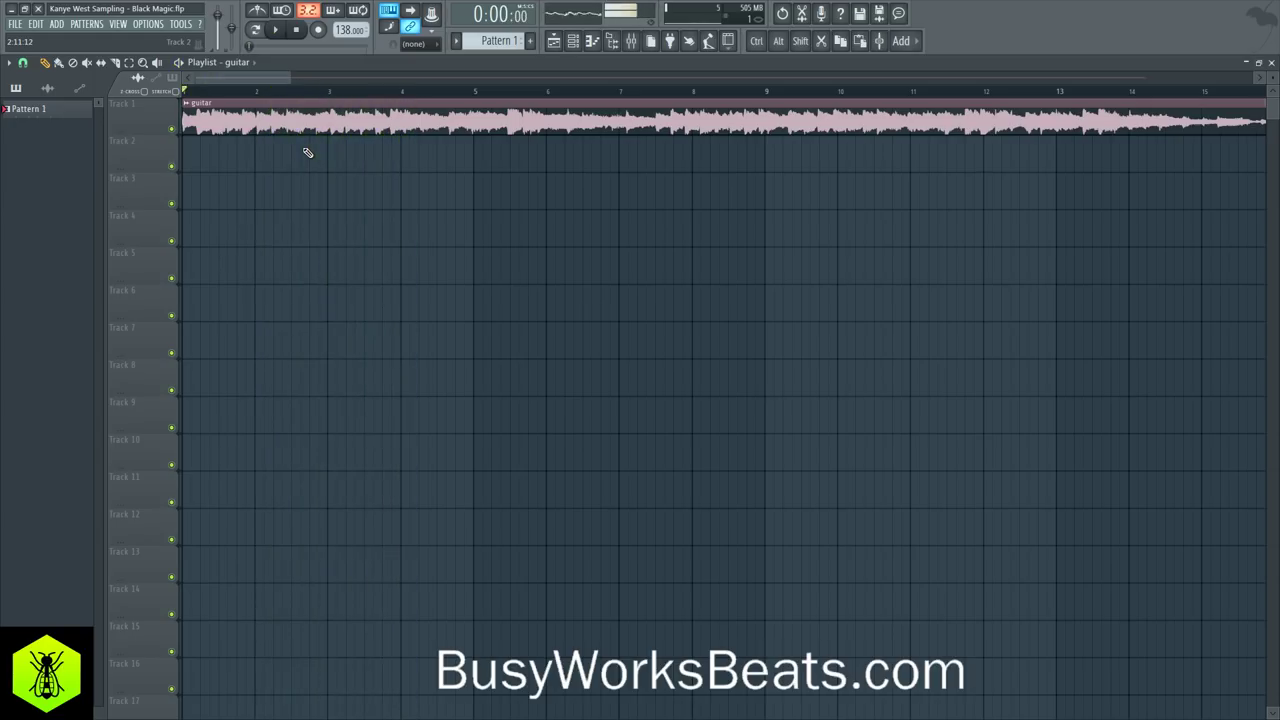
Step: Replay the opening and slice the guitar clip with the Slice tool at the hit just before the middle of bar 2
click(117, 63)
scroll(253, 80, up, 3)
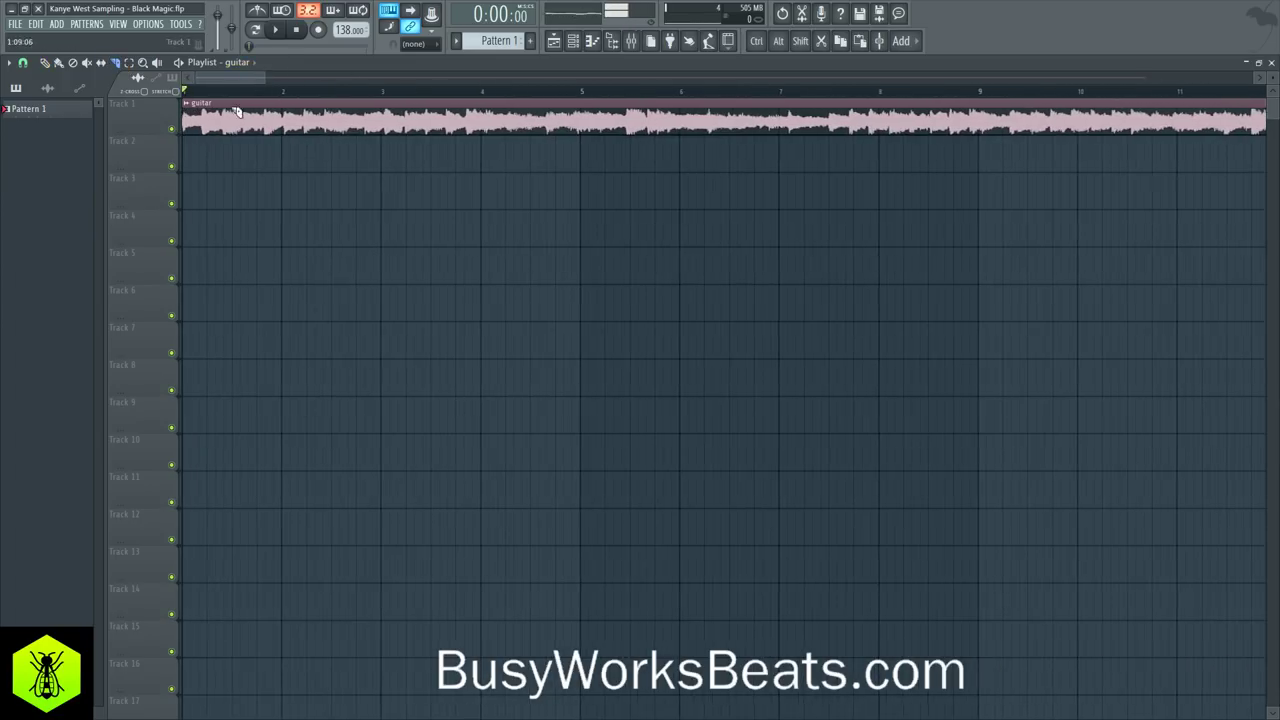
key(space)
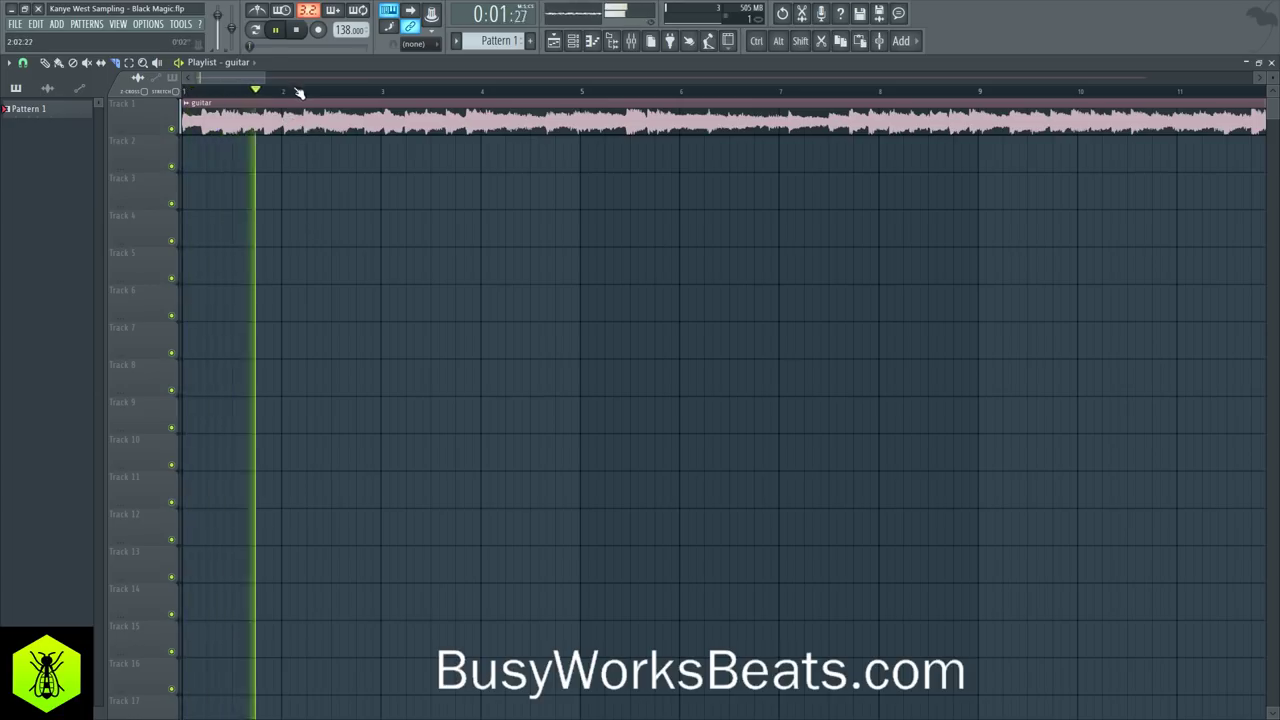
scroll(292, 88, up, 2)
key(space)
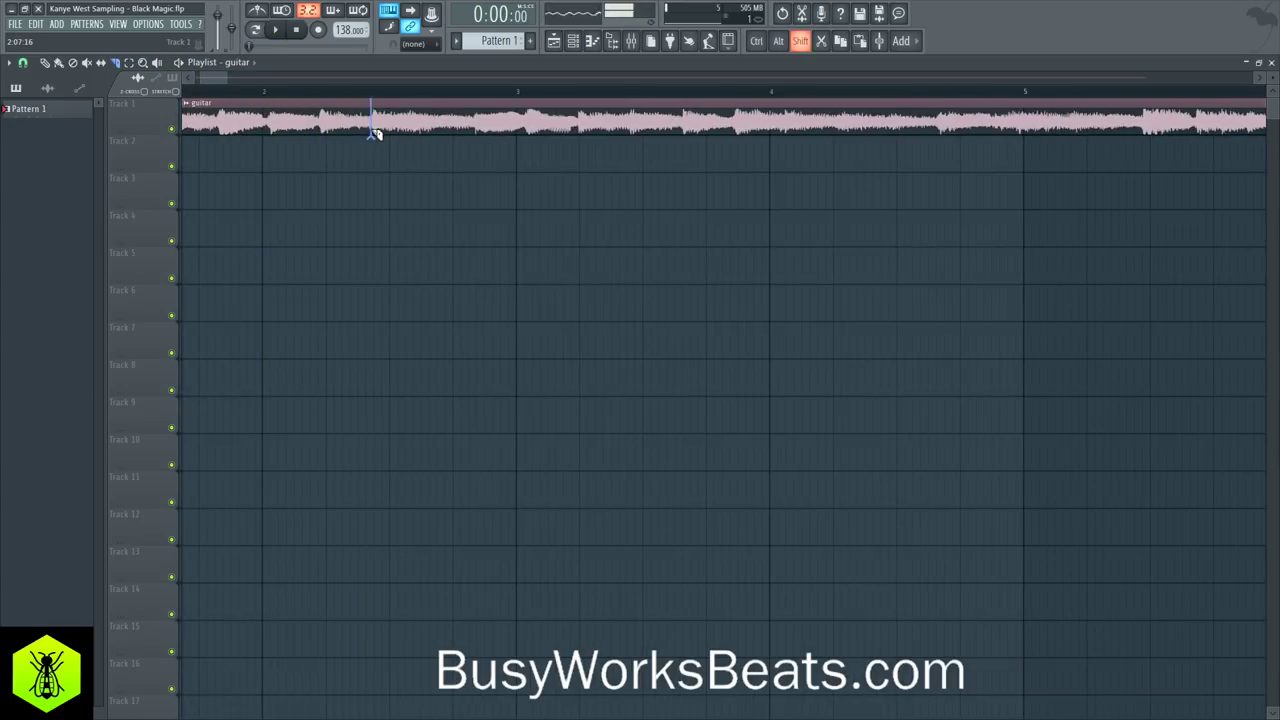
drag(376, 138, 376, 120)
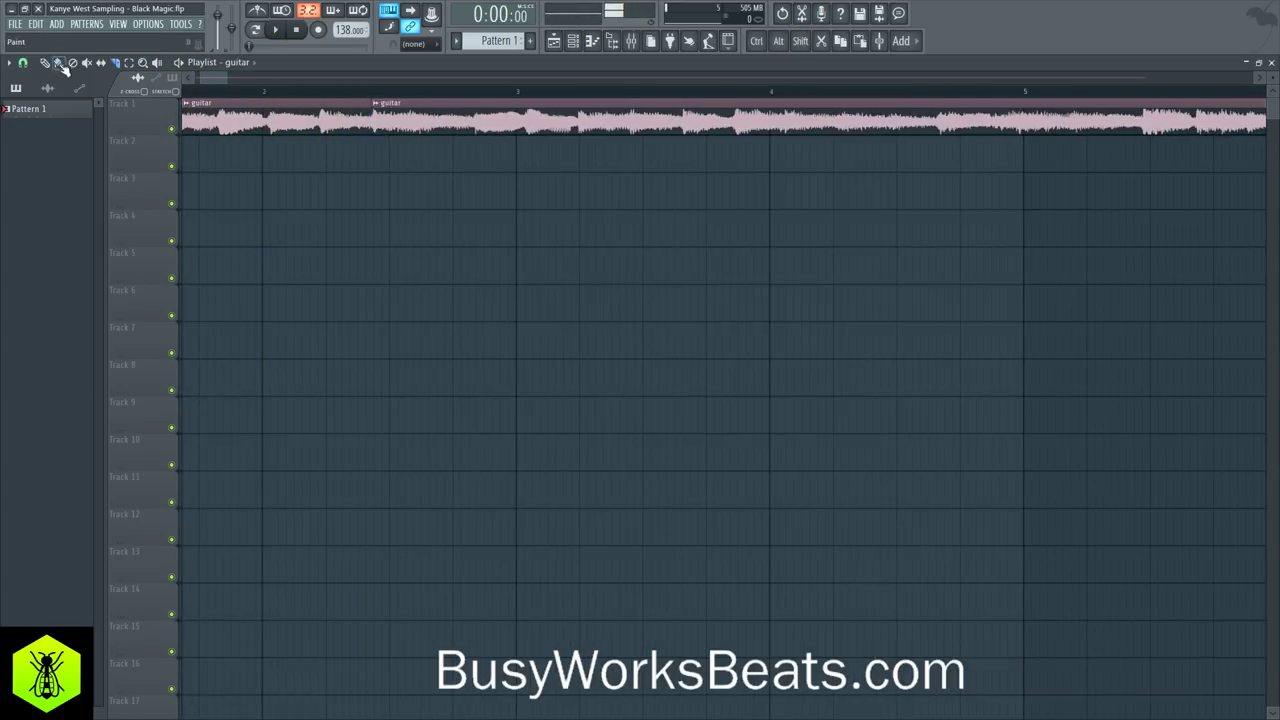
Step: Audition the guitar from the cut in bar 2, from the start of bar 2, and from the hit just before bar 2
click(59, 64)
click(372, 94)
key(space)
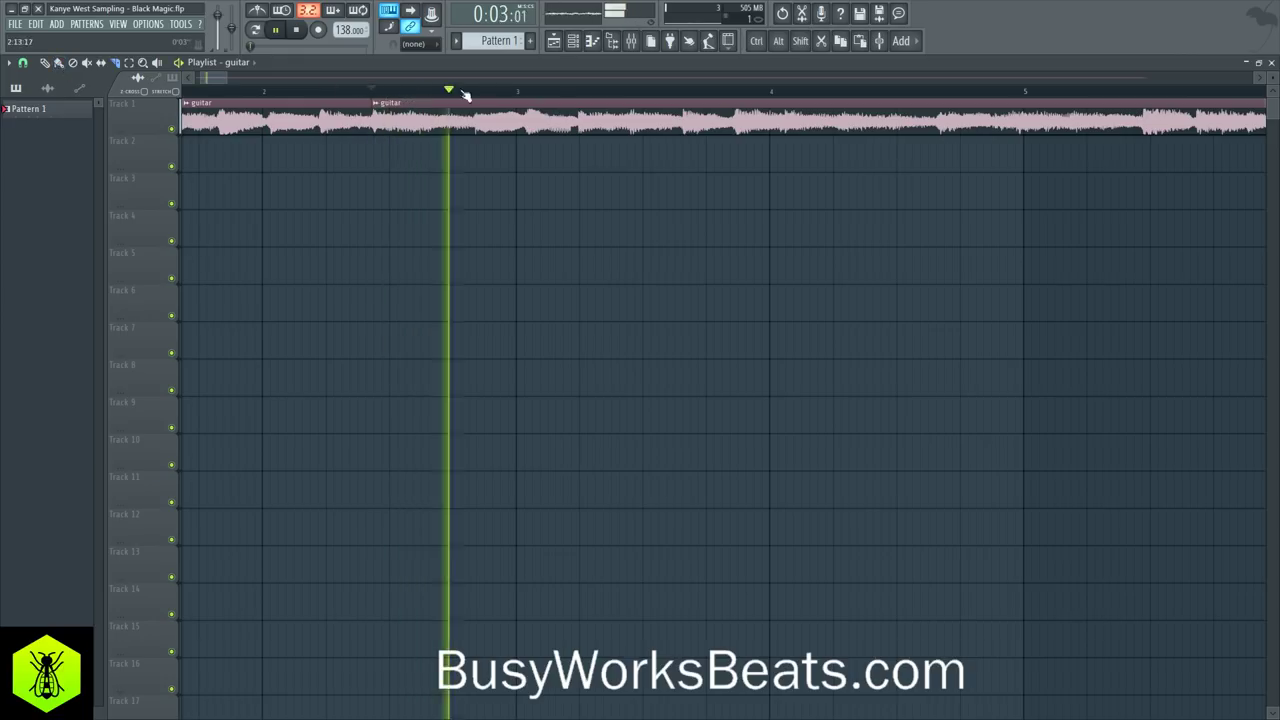
key(space)
click(266, 94)
key(space)
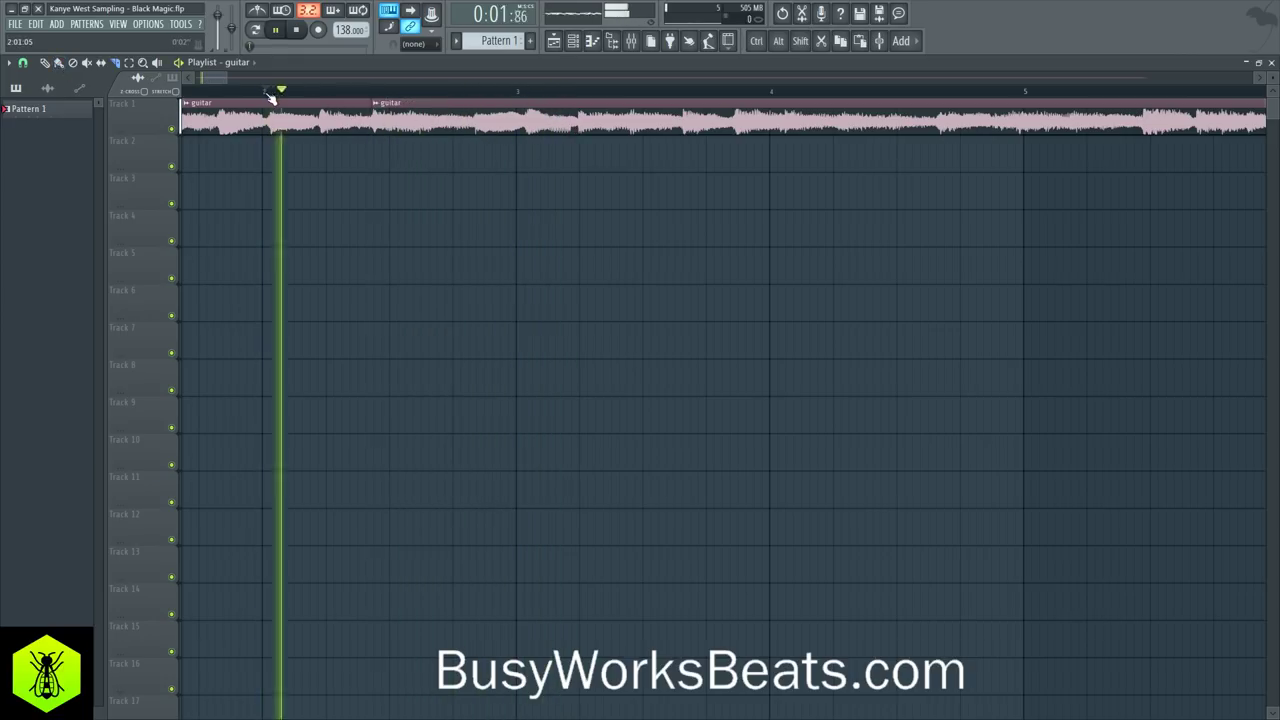
key(space)
click(222, 94)
key(space)
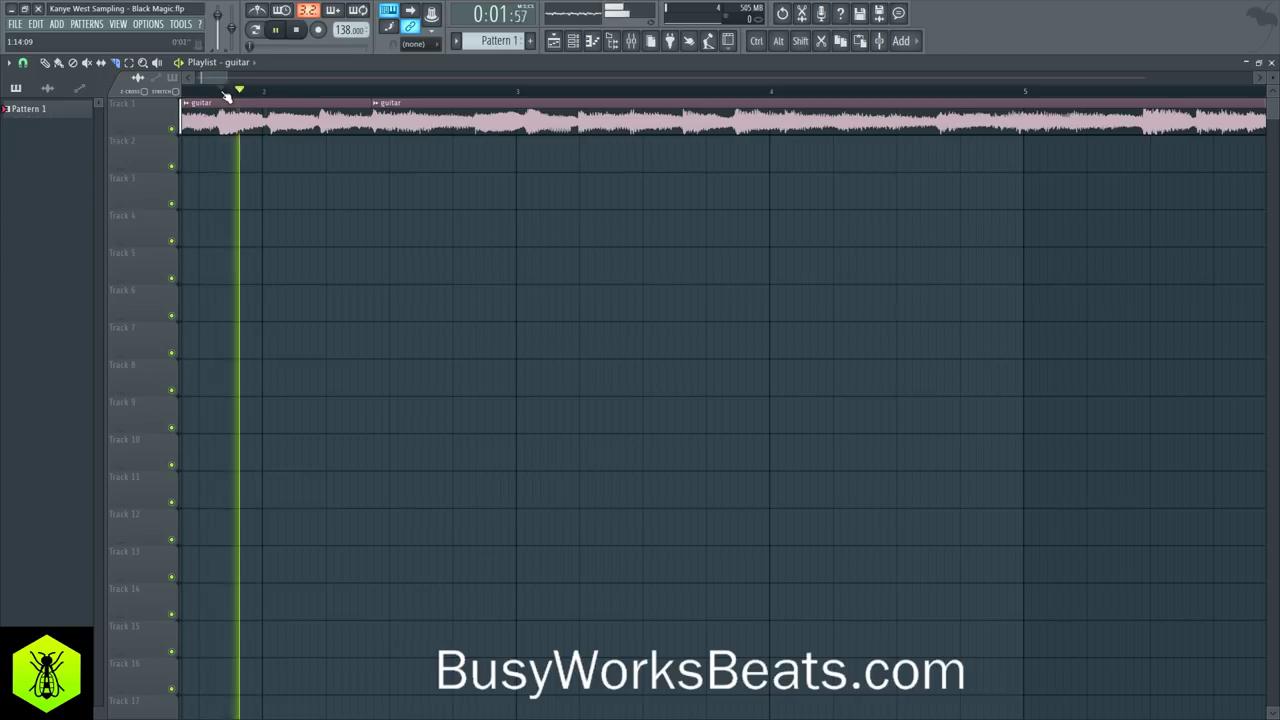
key(space)
scroll(222, 94, down, 2)
scroll(225, 95, down, 2)
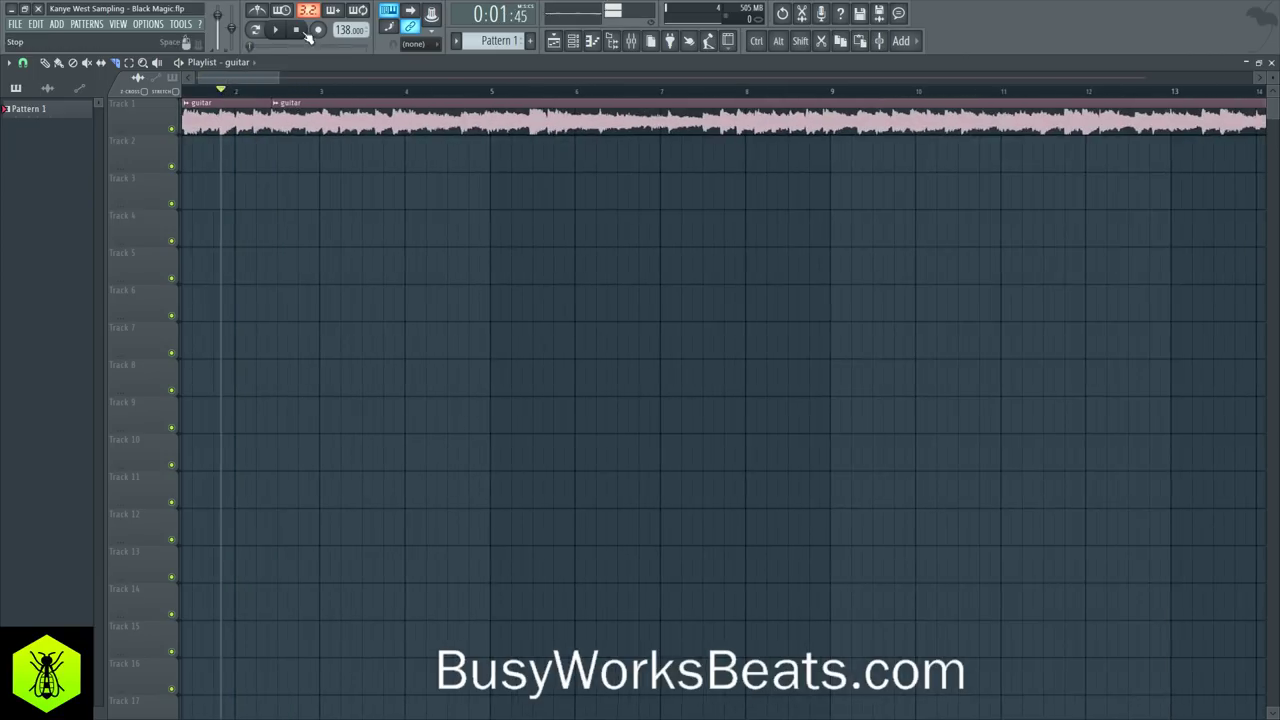
Step: Stop playback and undo the last slice in bar 2 so the guitar is one continuous clip again
click(298, 30)
scroll(265, 94, up, 2)
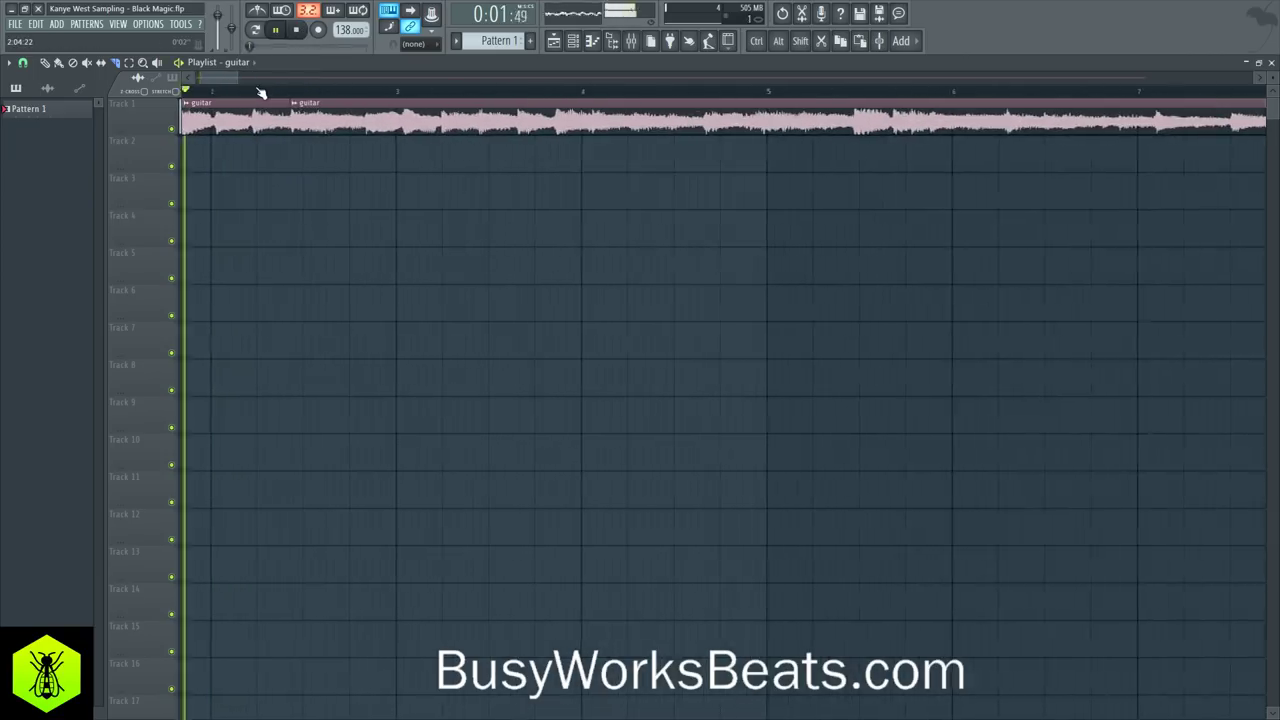
key(space)
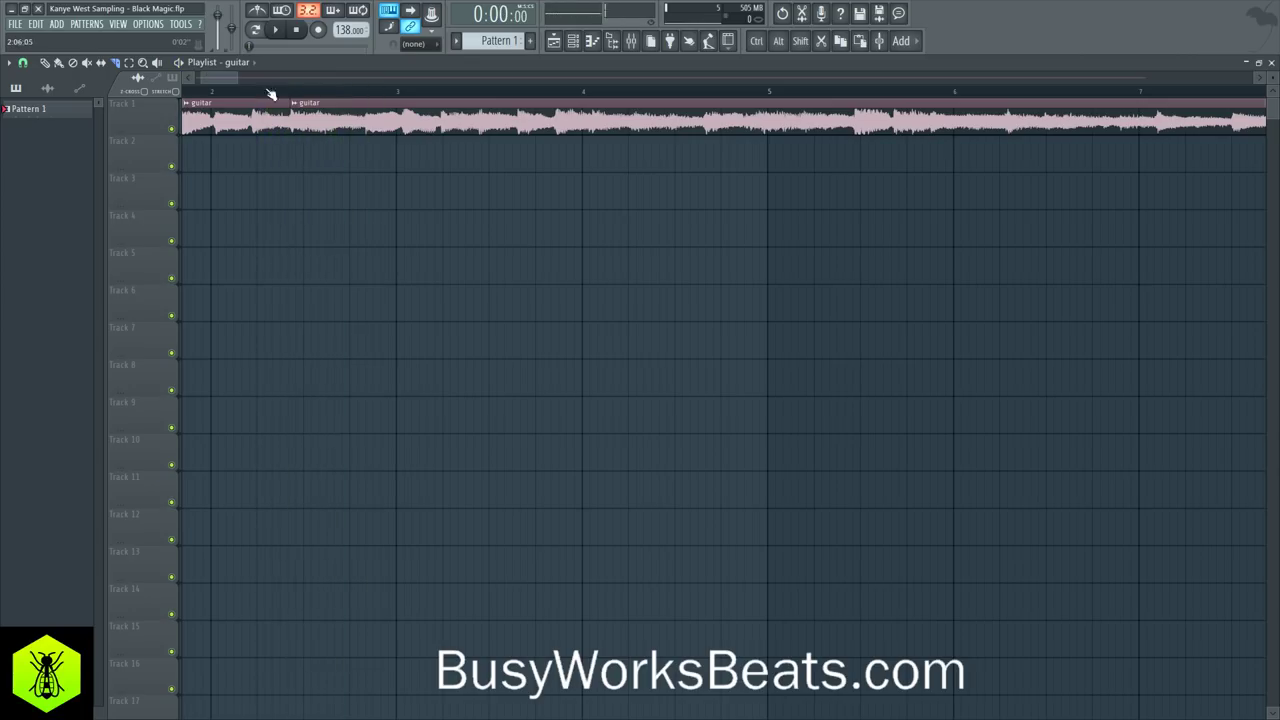
key(ctrl+z)
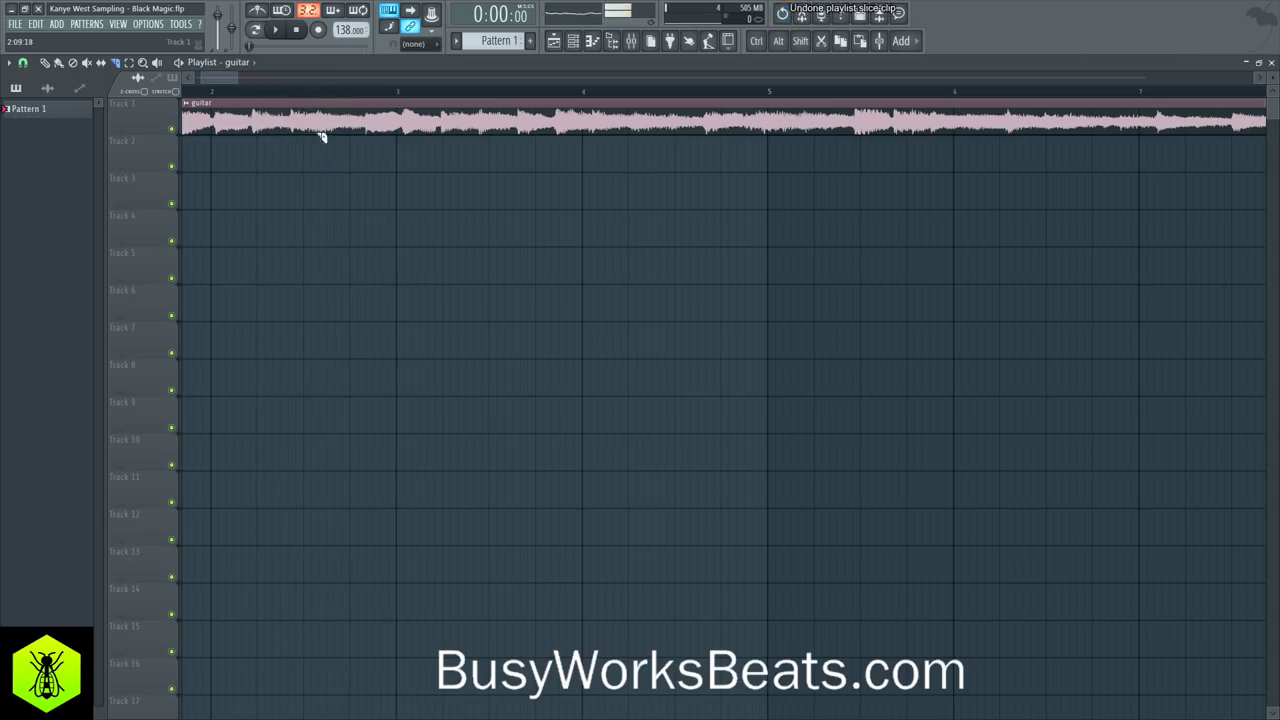
Step: Return playback to the start of bar 1 and enlarge Track 1 to about three times its height
key(shift)
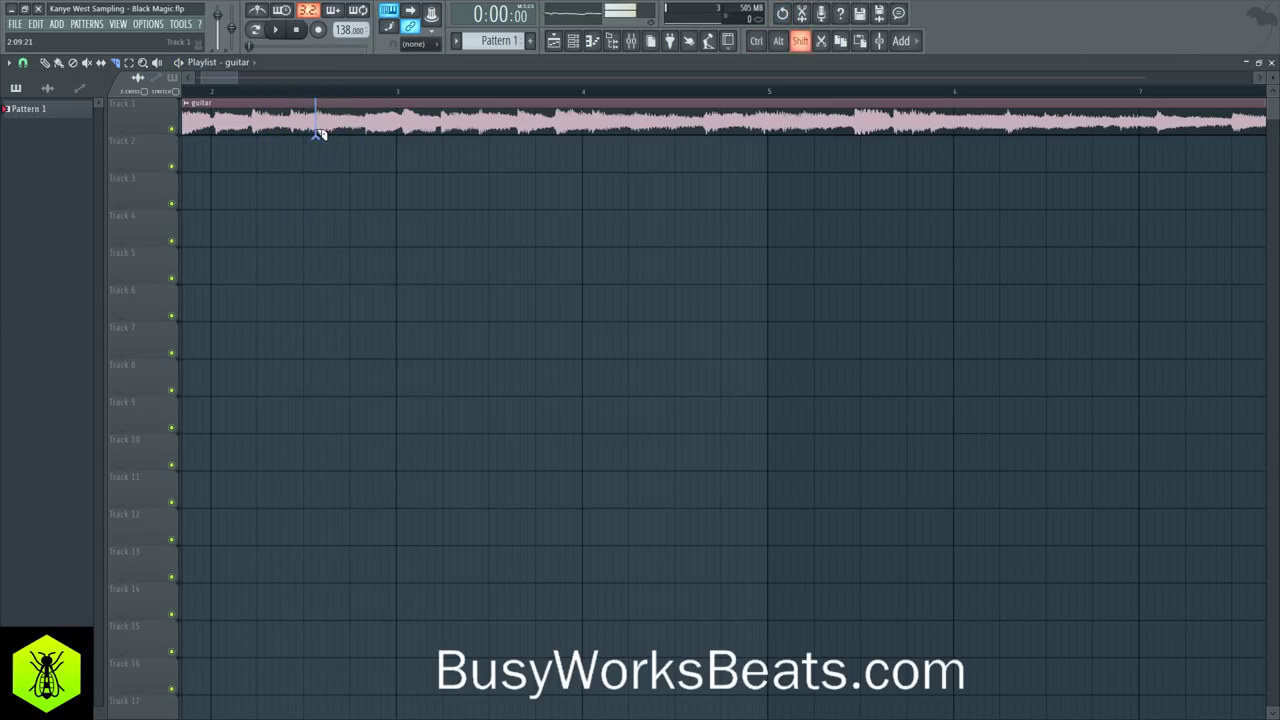
click(217, 91)
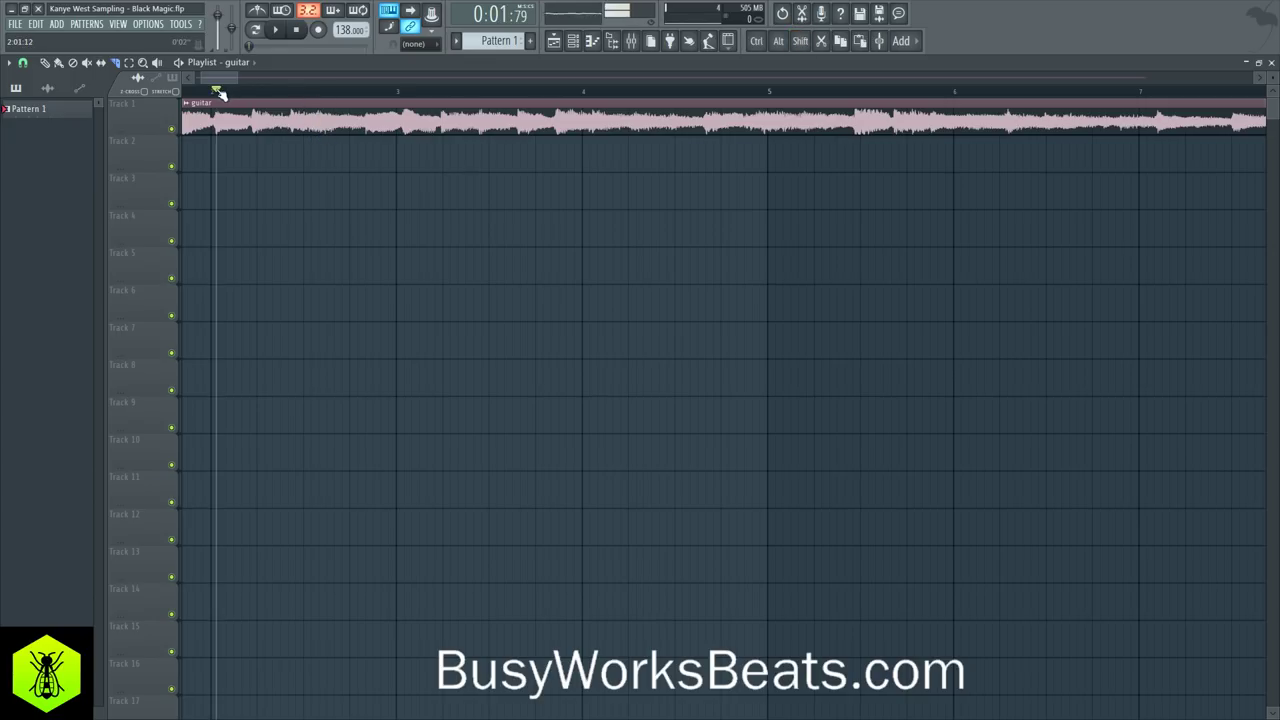
scroll(220, 91, down, 3)
click(297, 31)
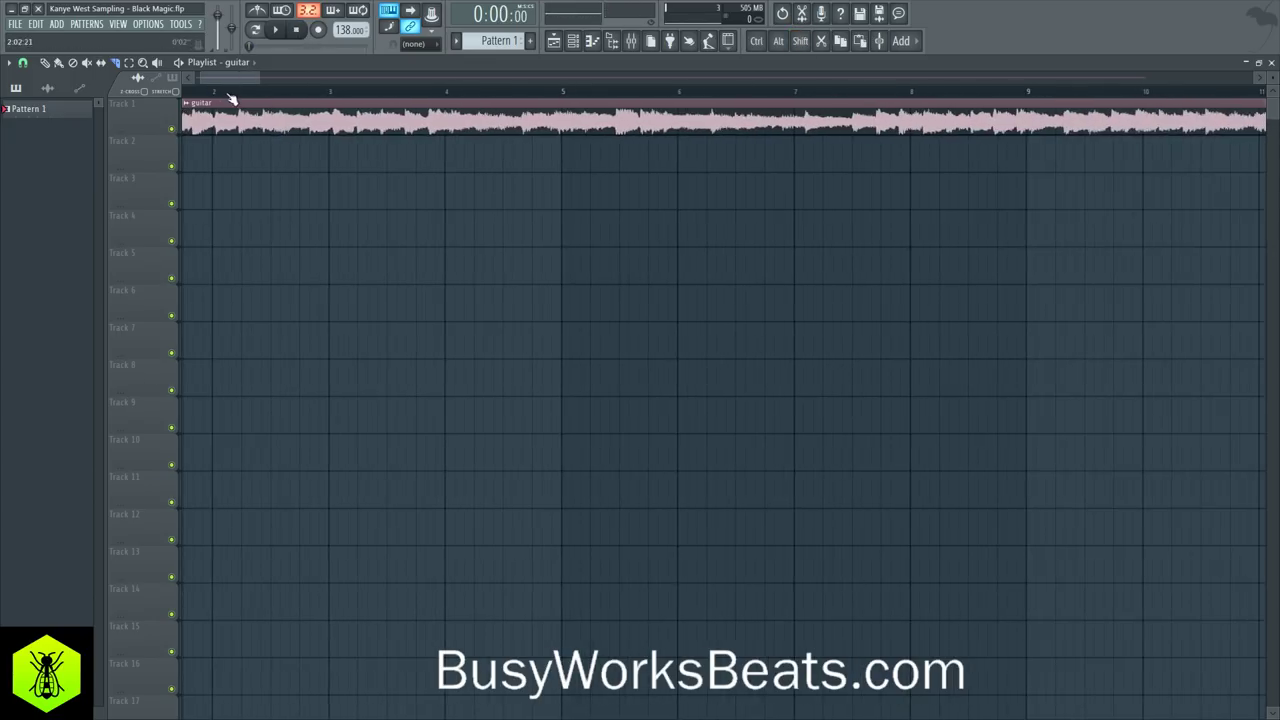
scroll(230, 92, up, 3)
drag(229, 76, 205, 76)
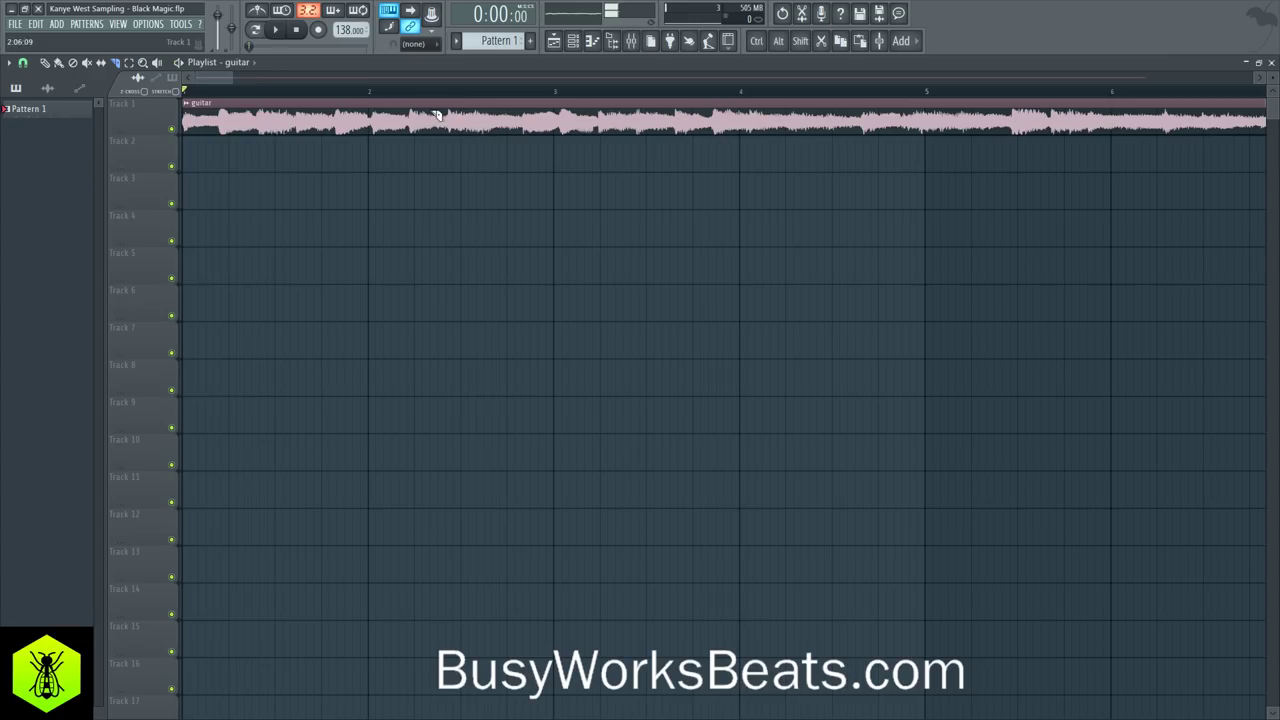
key(space)
drag(136, 138, 153, 205)
Step: Play the guitar's opening from bar 1 several times to judge where its first phrase ends in bar 2
key(space)
key(space)
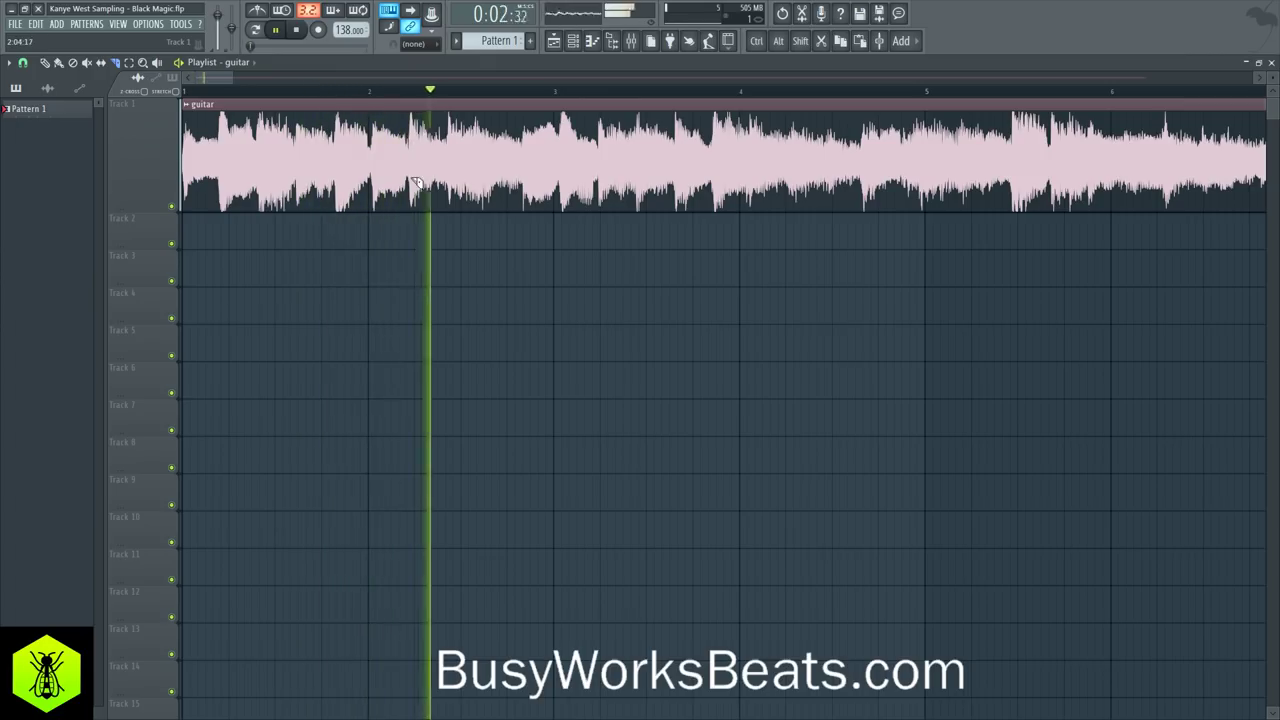
key(space)
key(space)
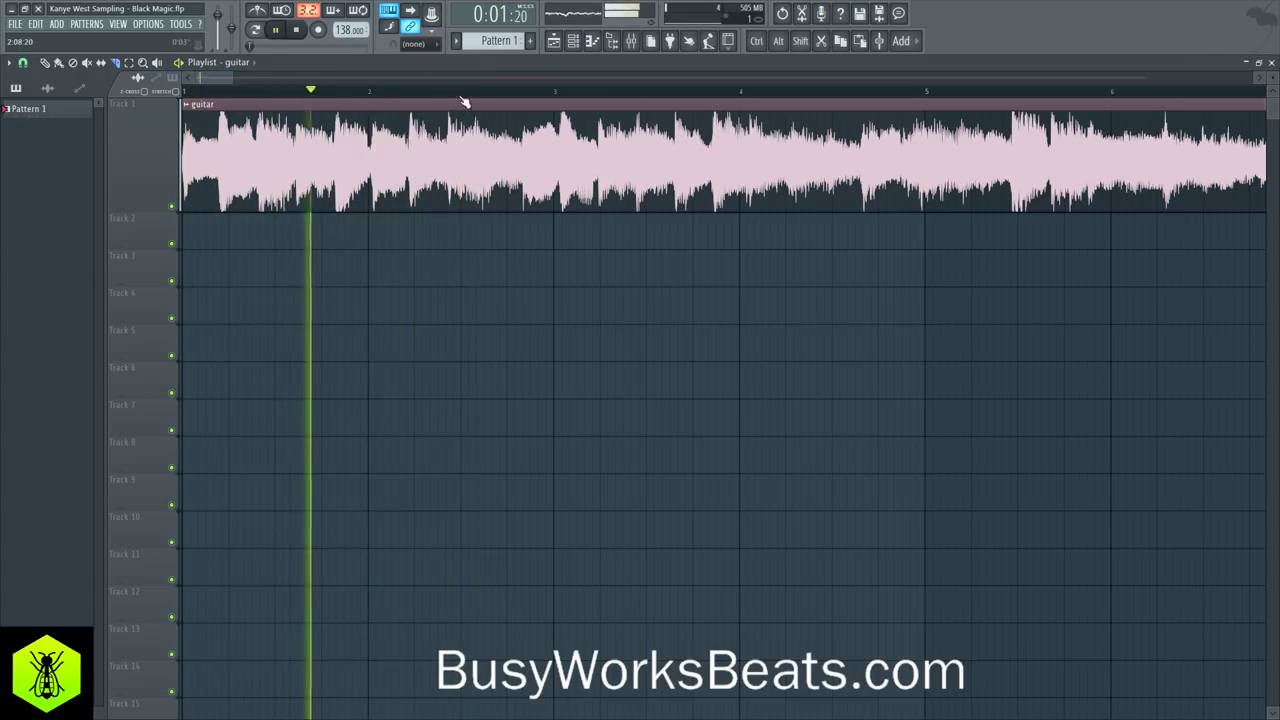
key(space)
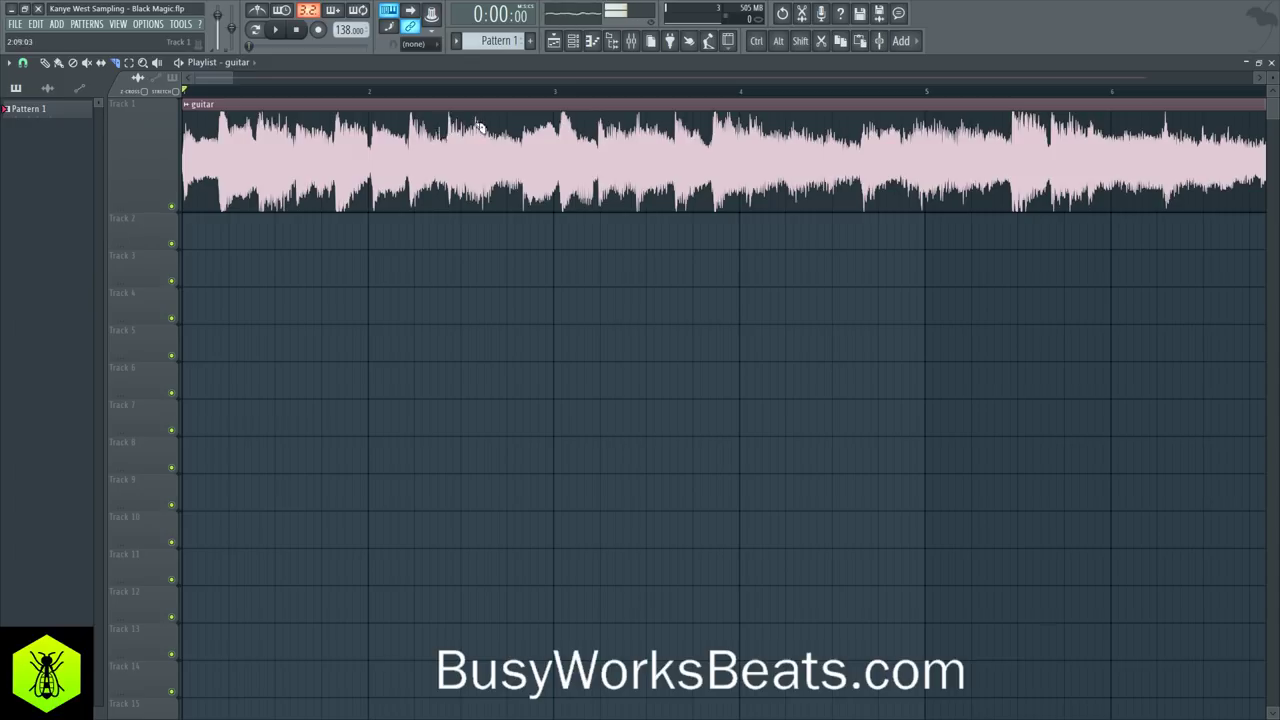
key(space)
key(space)
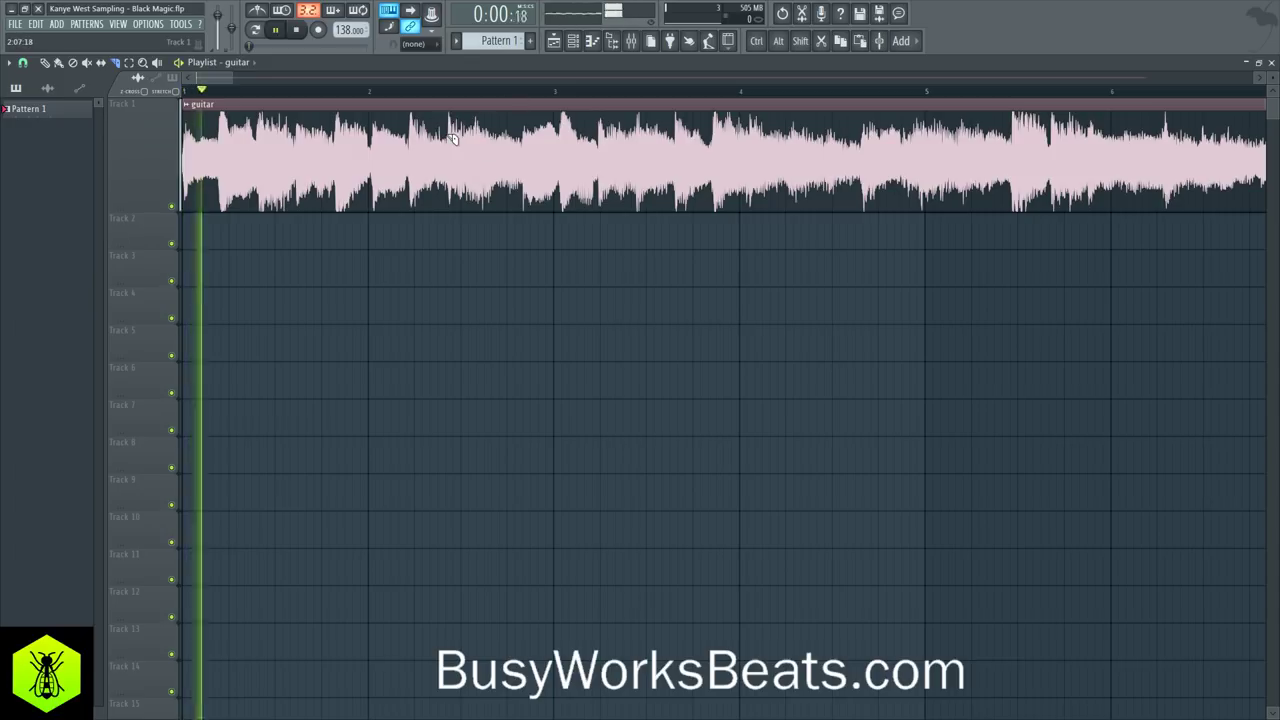
Step: Replay the opening phrase and slice the guitar clip at 2:12:00, in the second half of bar 2
key(space)
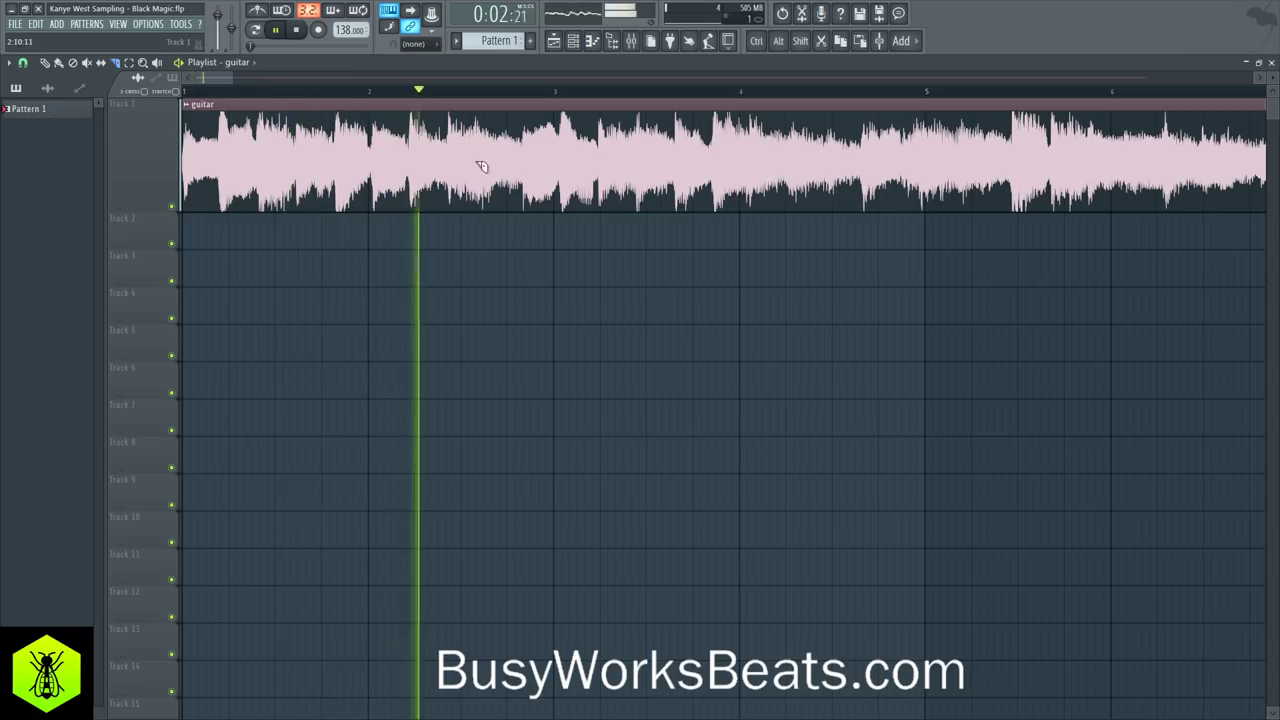
key(space)
key(space)
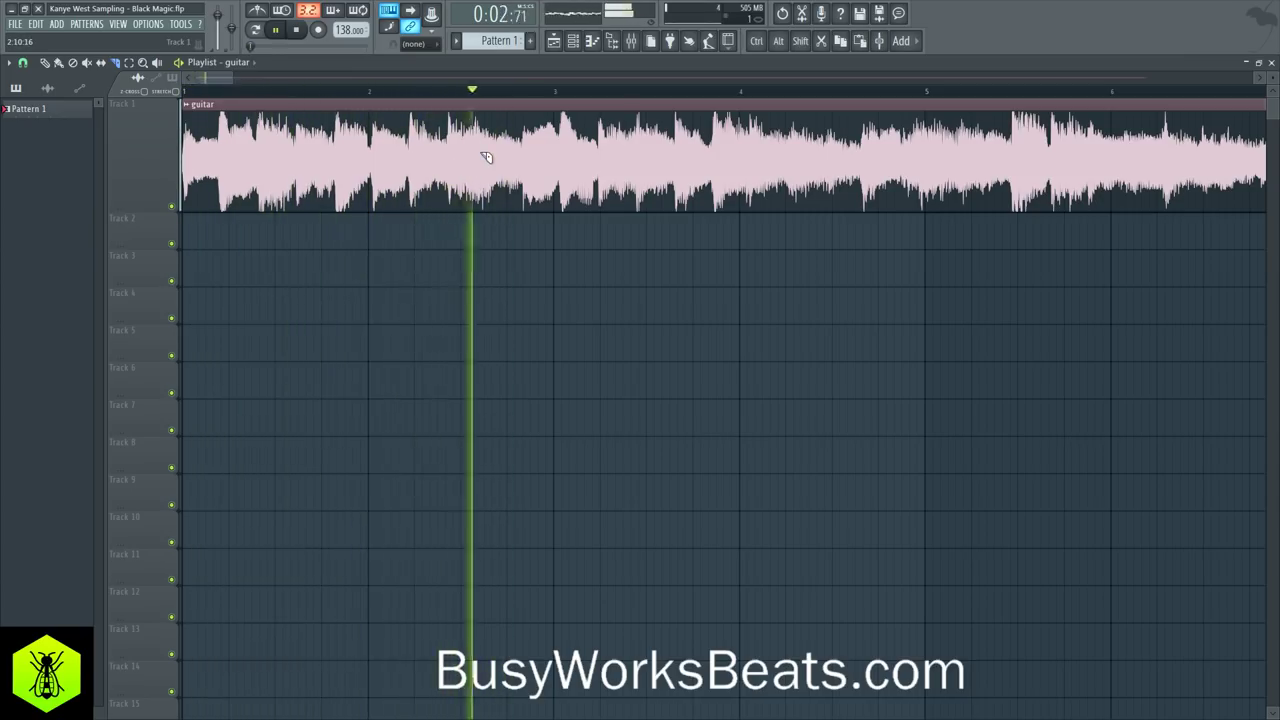
key(space)
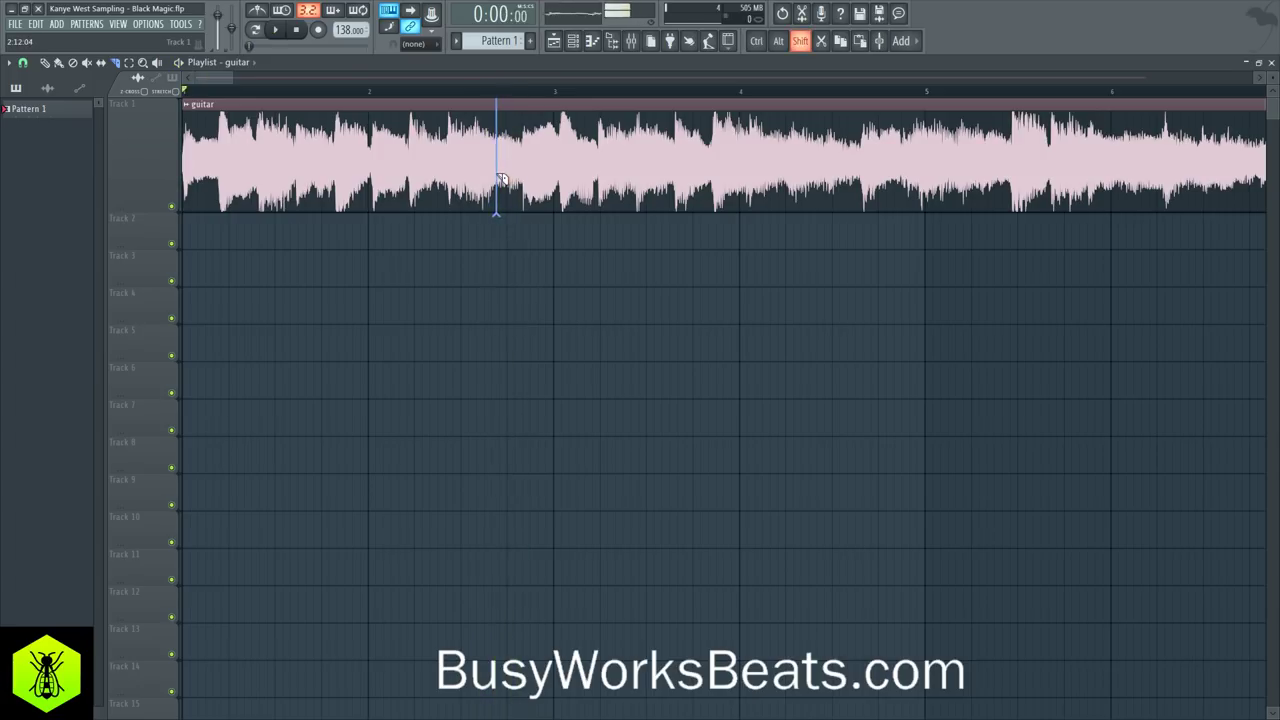
shift+click(500, 178)
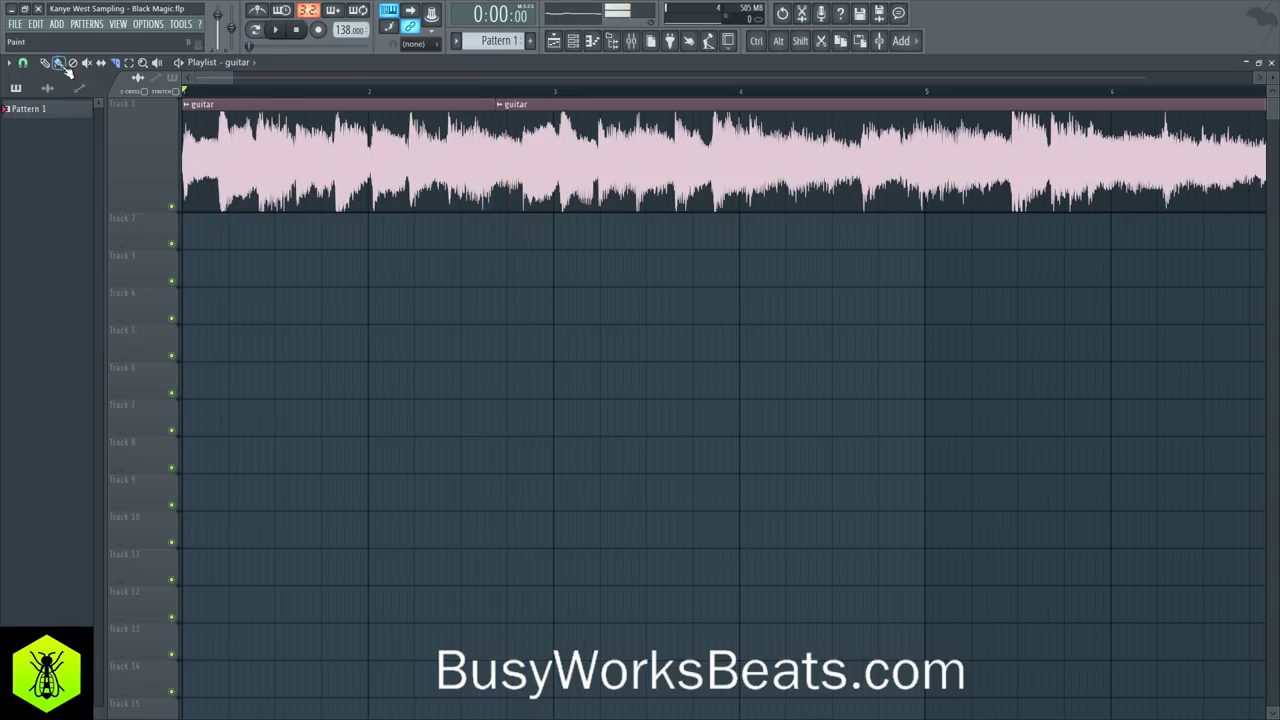
Step: Try moving the guitar piece after the cut straight down to Track 2, and undo the move
click(582, 190)
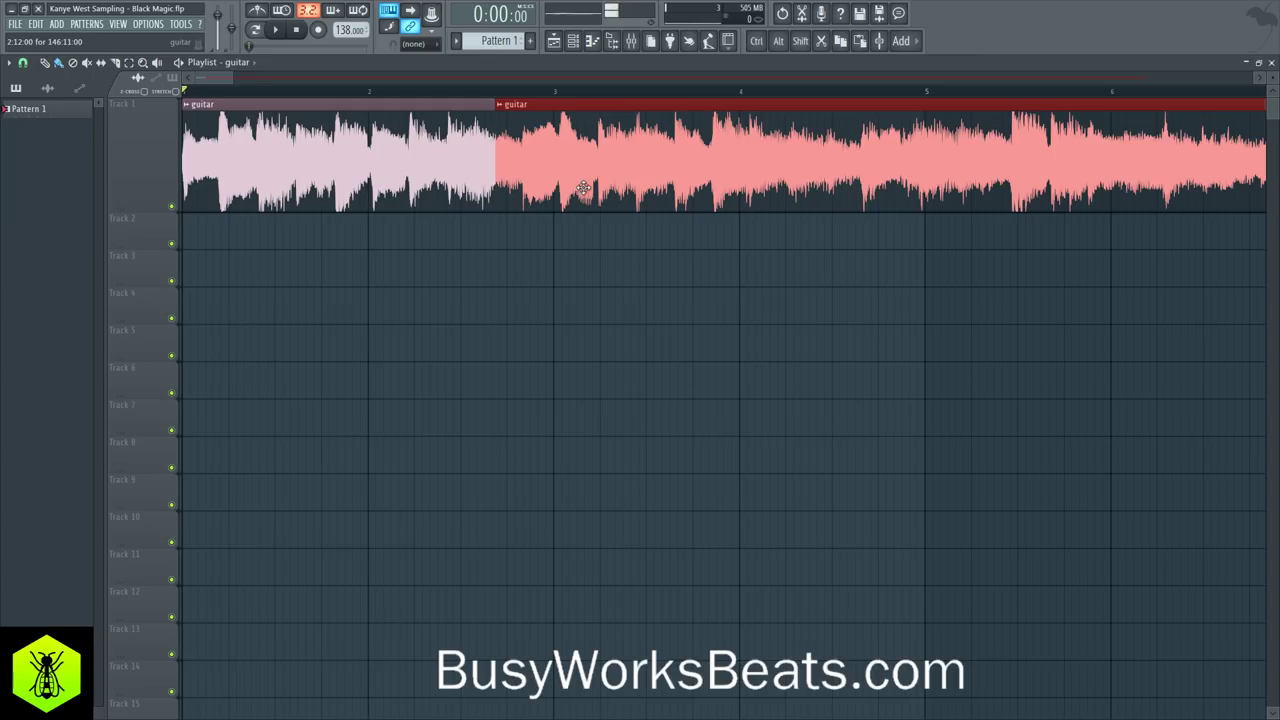
key(space)
key(space)
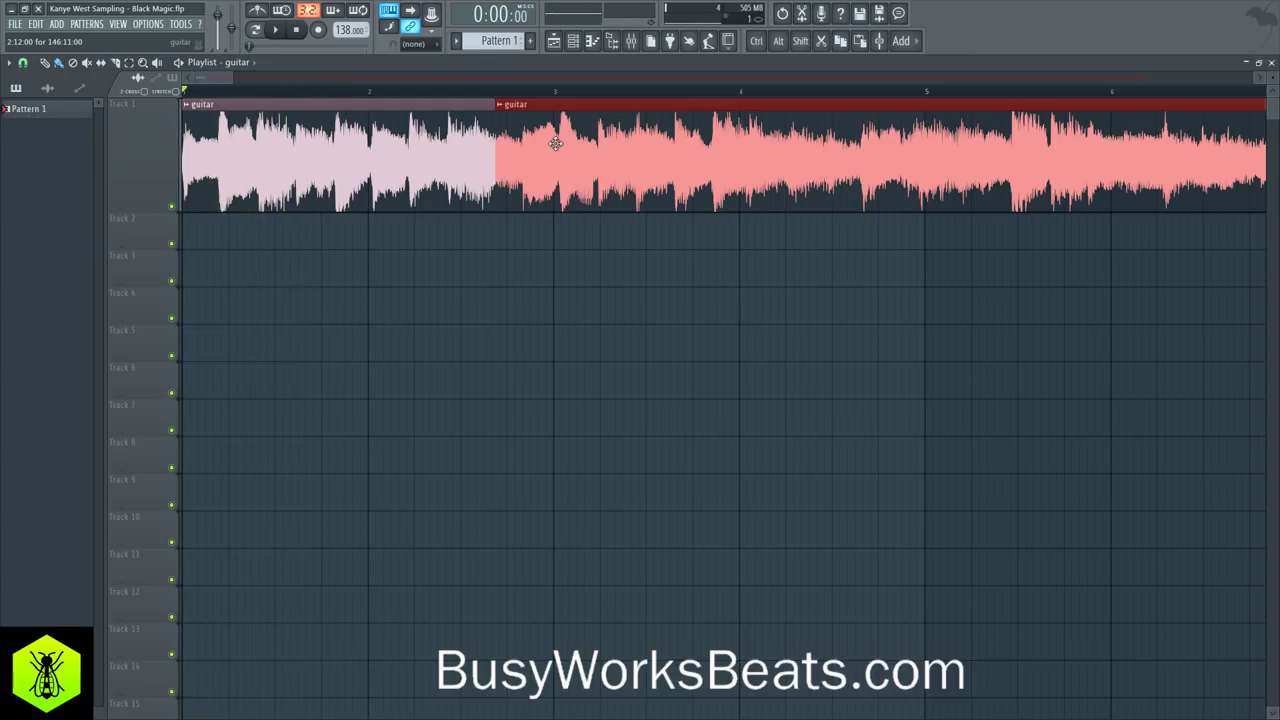
drag(555, 143, 557, 241)
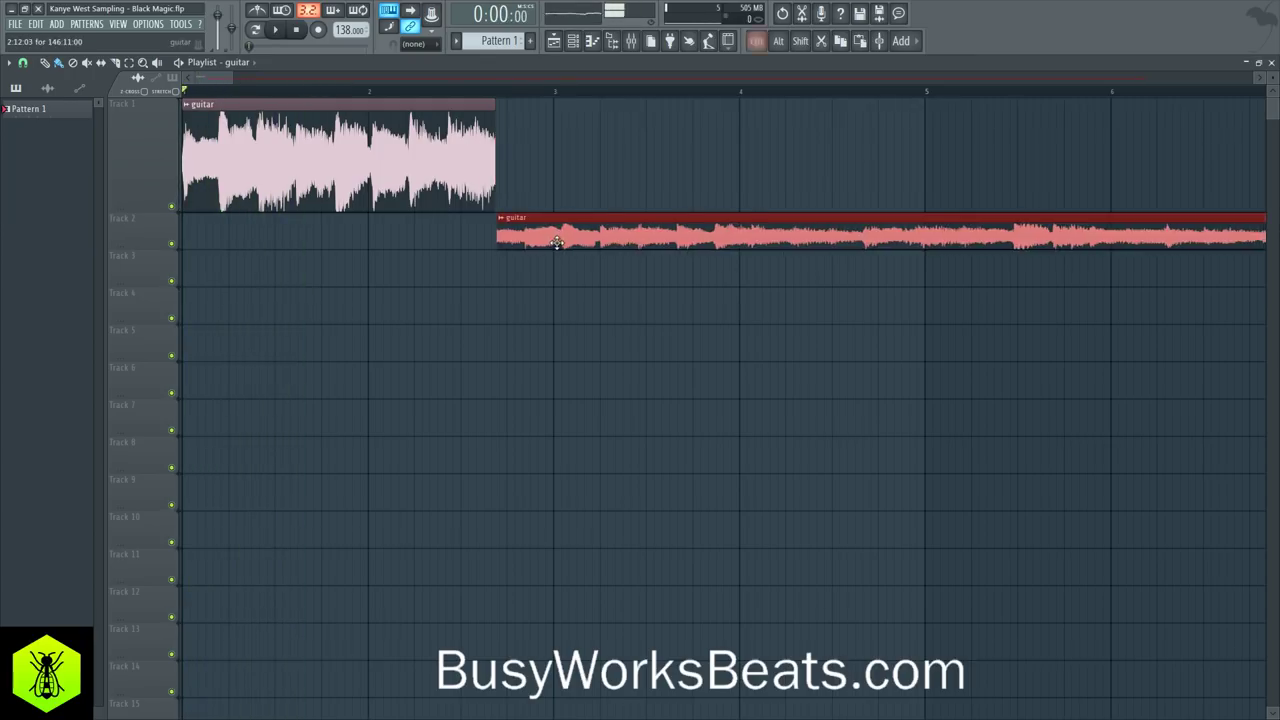
key(ctrl+z)
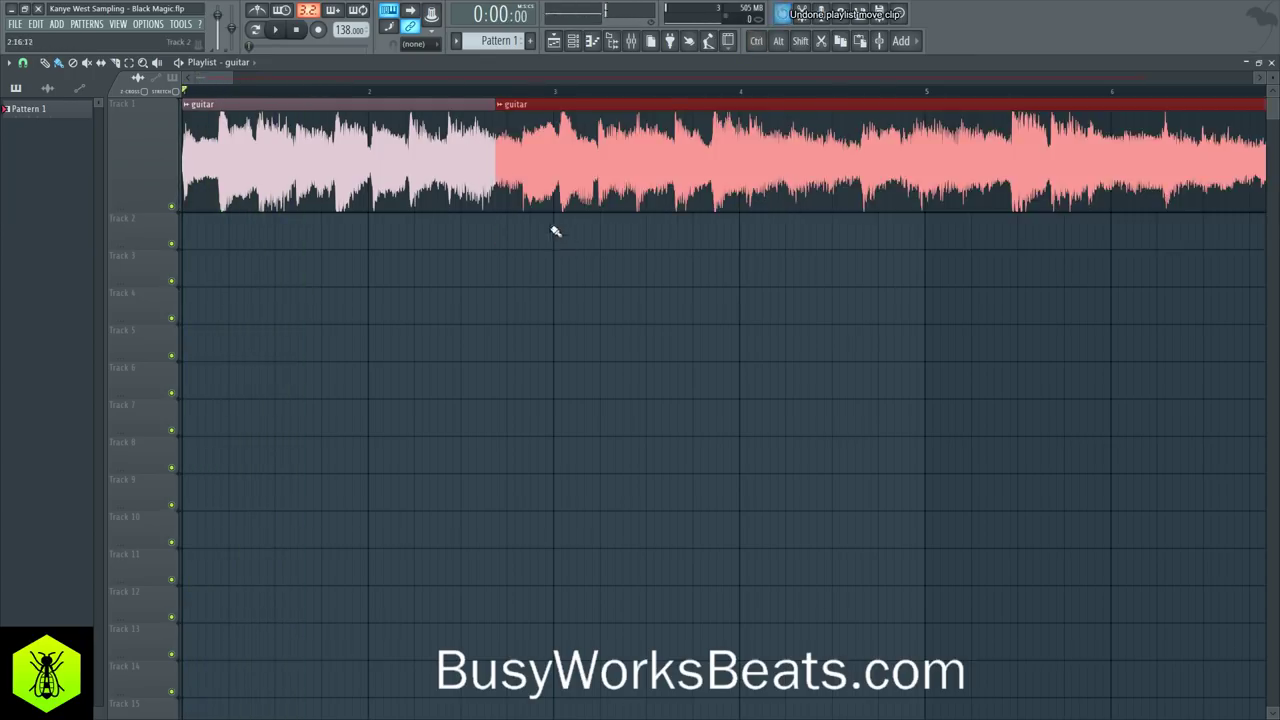
Step: Mute the guitar piece after the cut and play the opening piece on its own from bar 1
click(89, 63)
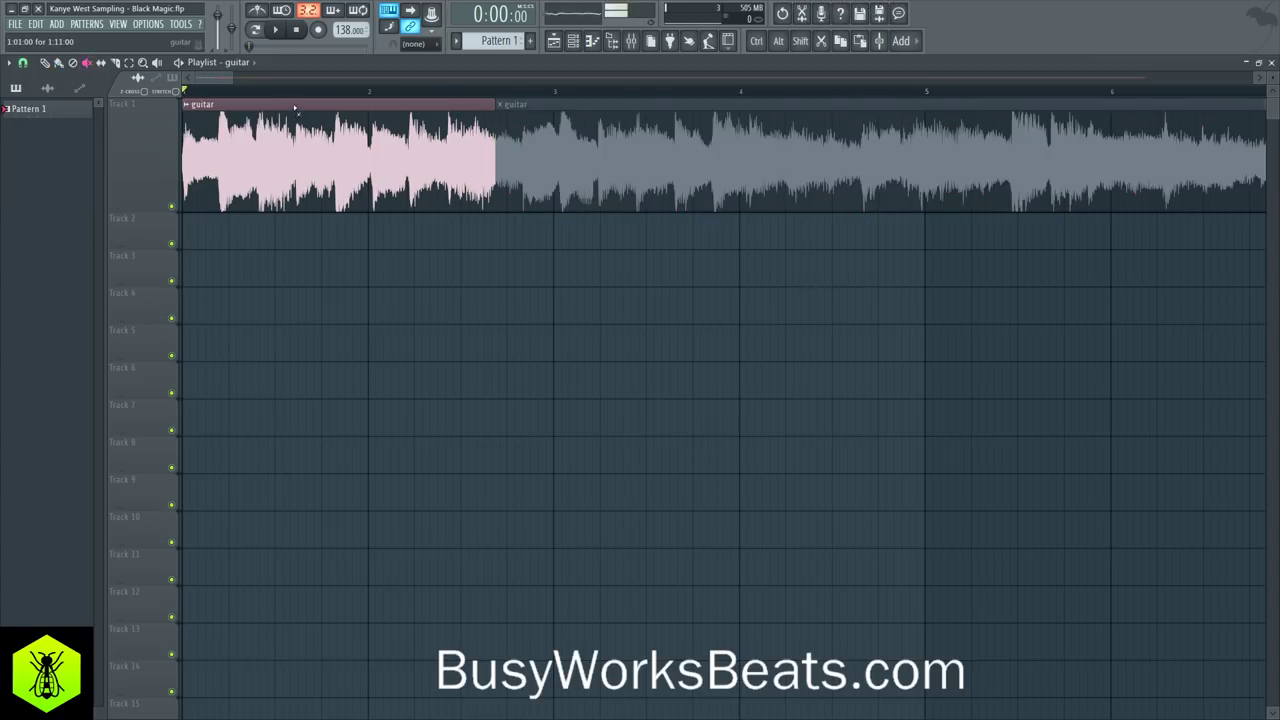
key(space)
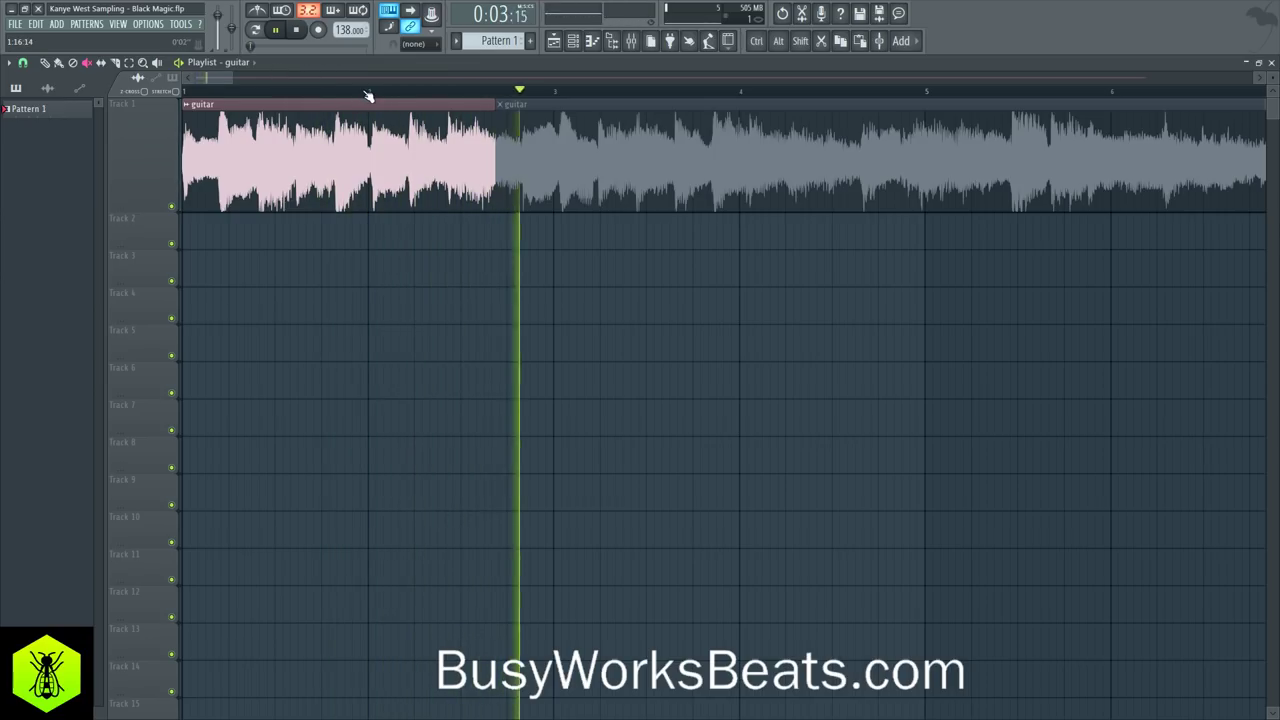
key(space)
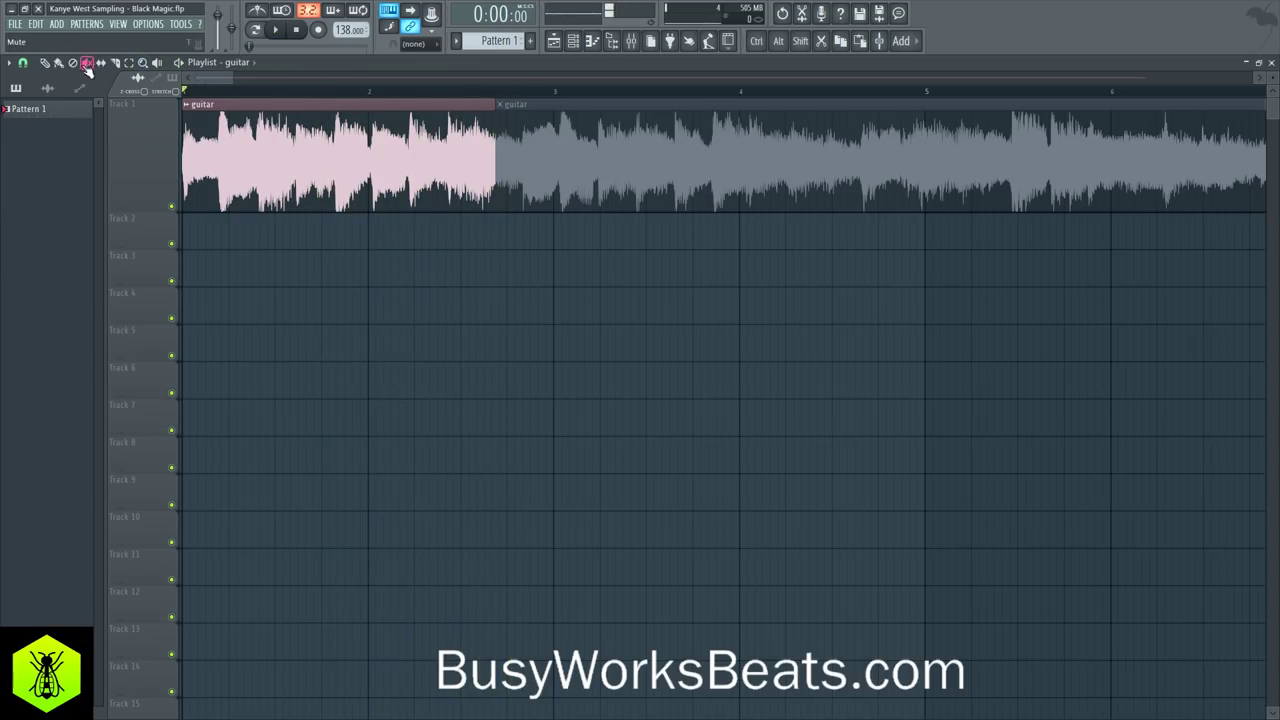
Step: Unmute the guitar piece after the cut and save the project
click(682, 160)
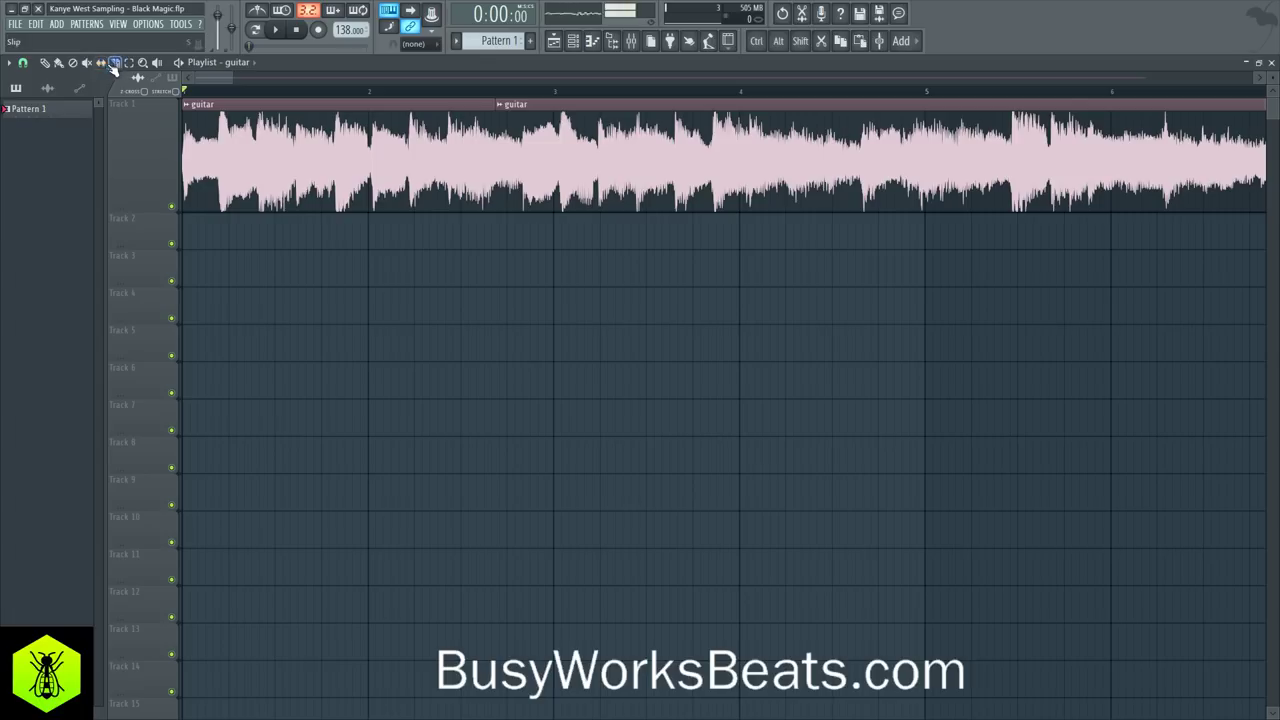
key(ctrl+s)
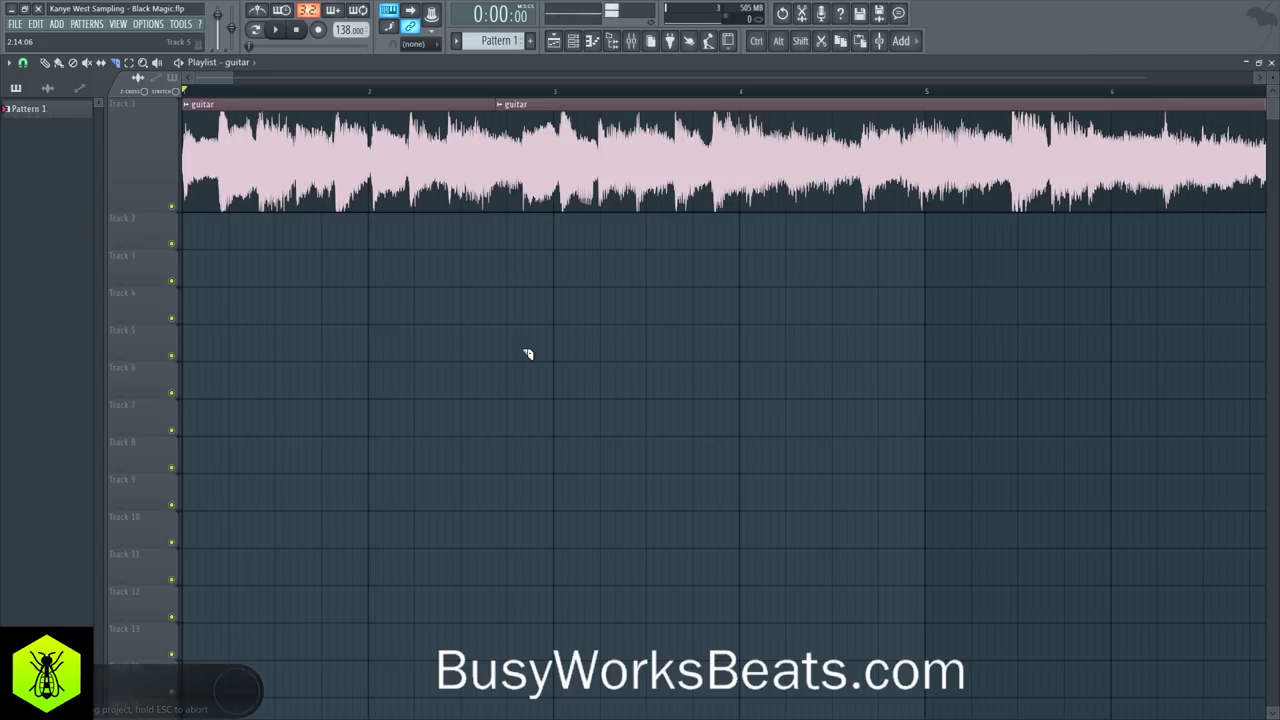
Step: Examine the cut in bar 2 up close and play the guitar from bar 1 past it into bar 4
scroll(497, 104, up, 5)
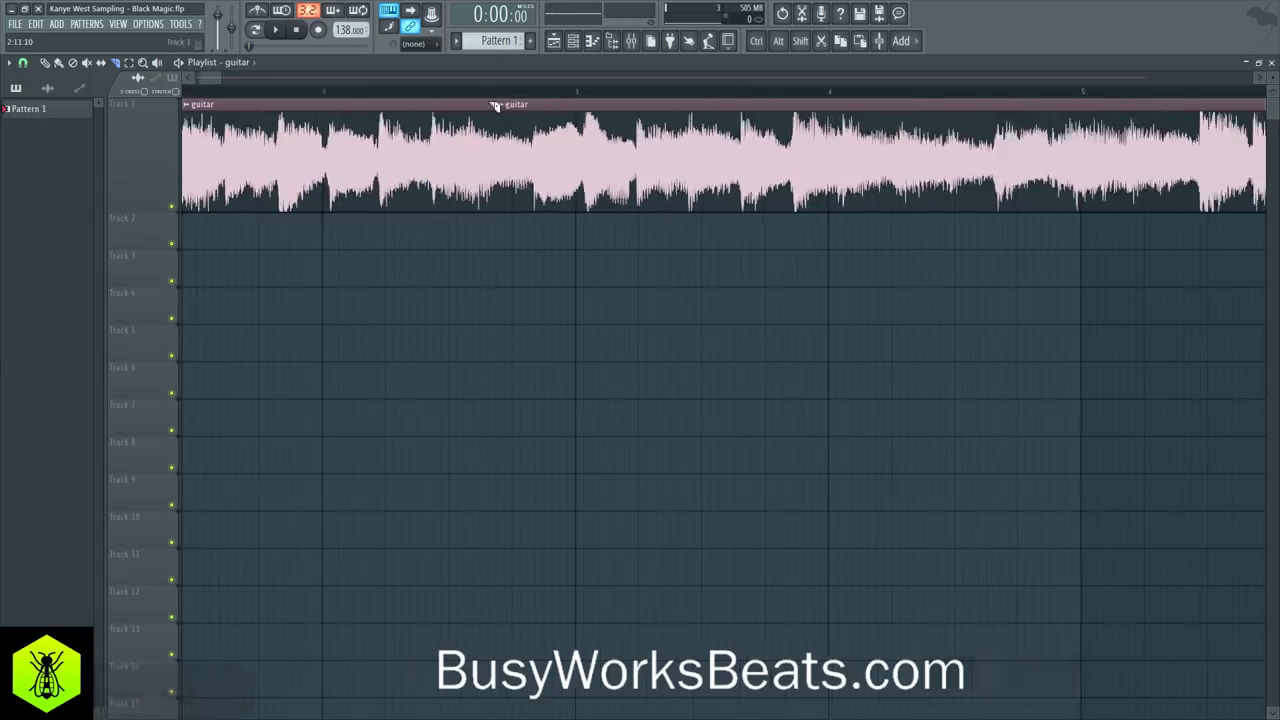
scroll(557, 100, down, 3)
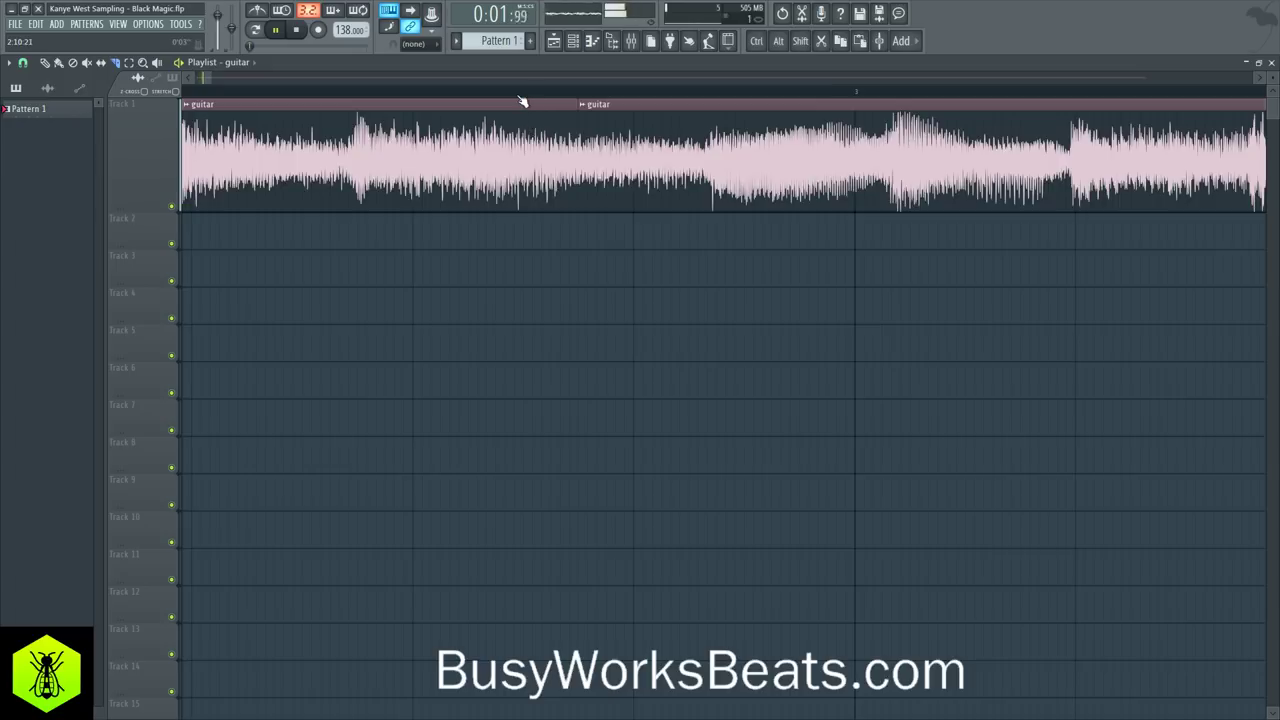
scroll(522, 101, down, 2)
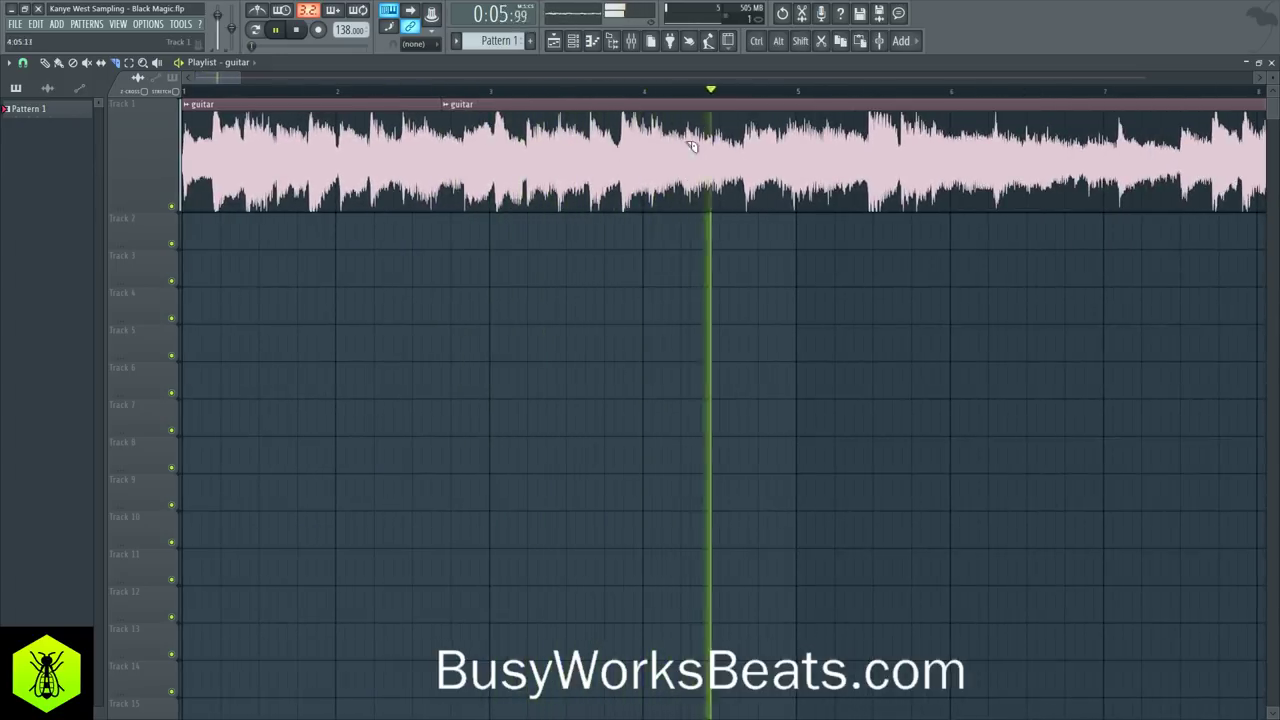
key(space)
Step: Replay from just before the cut in bar 2 and slice the guitar about a quarter of the way into bar 4
click(438, 96)
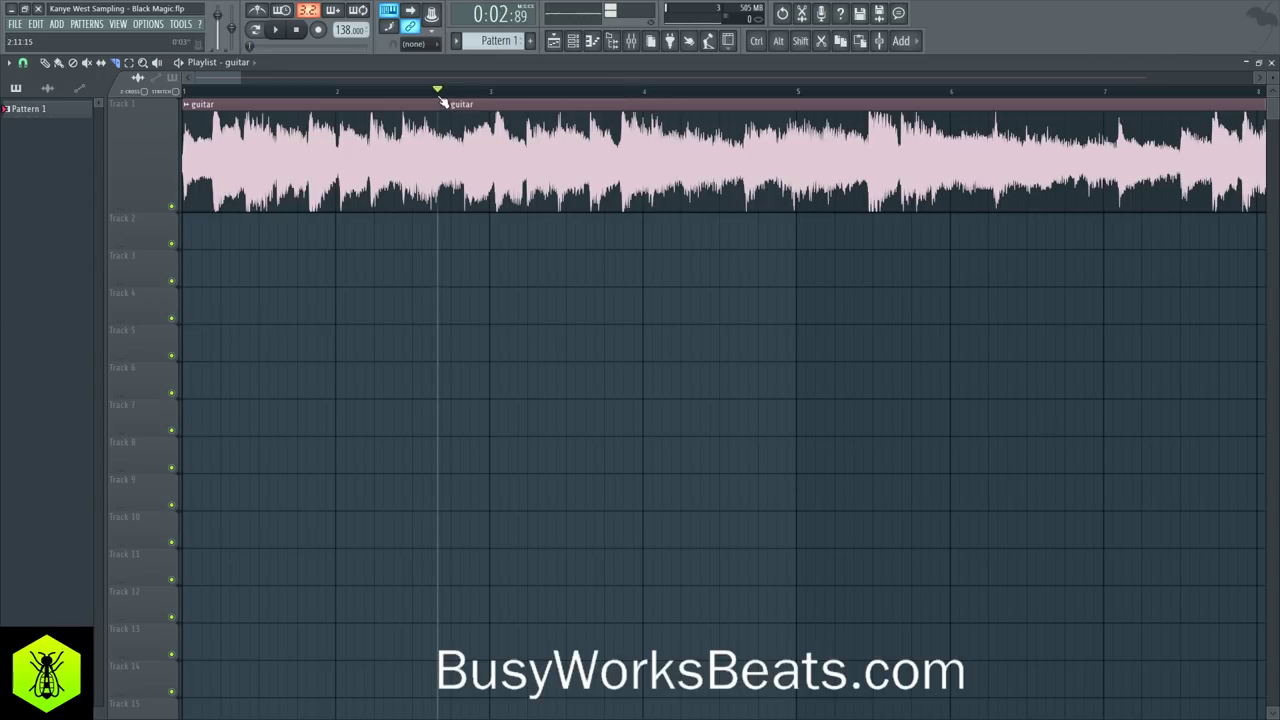
key(space)
key(space)
key(space)
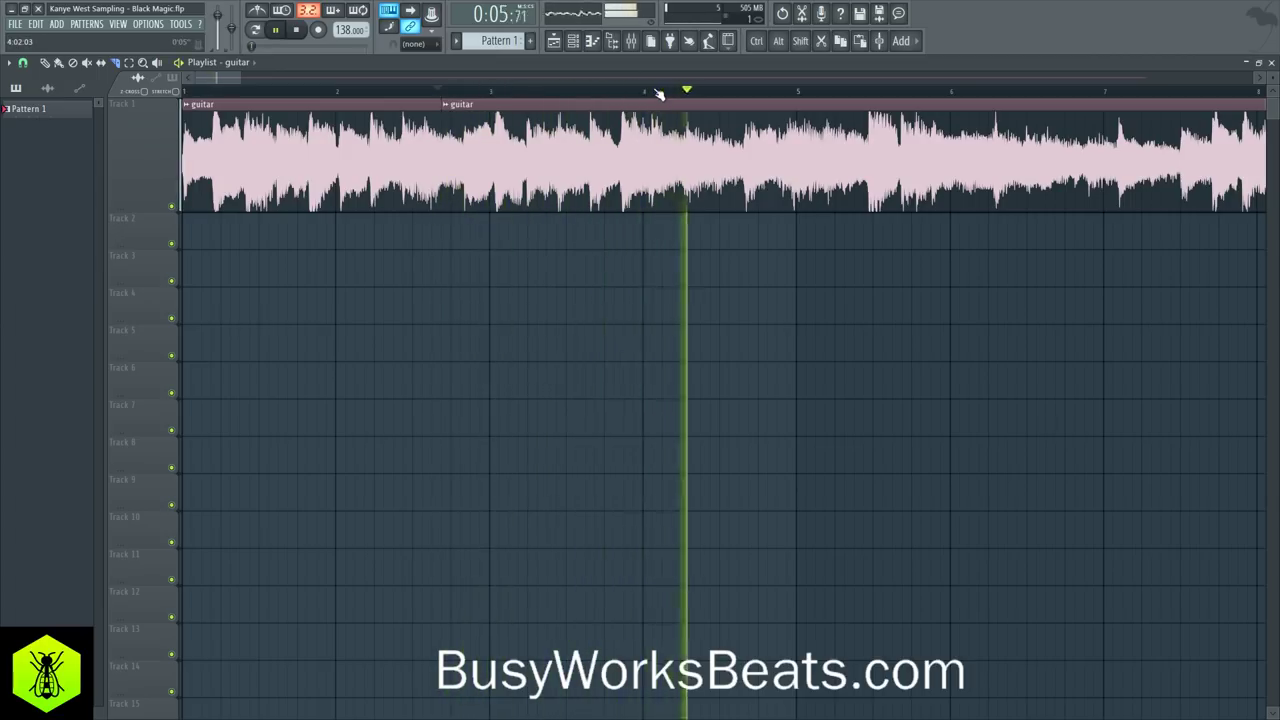
key(space)
scroll(660, 94, up, 2)
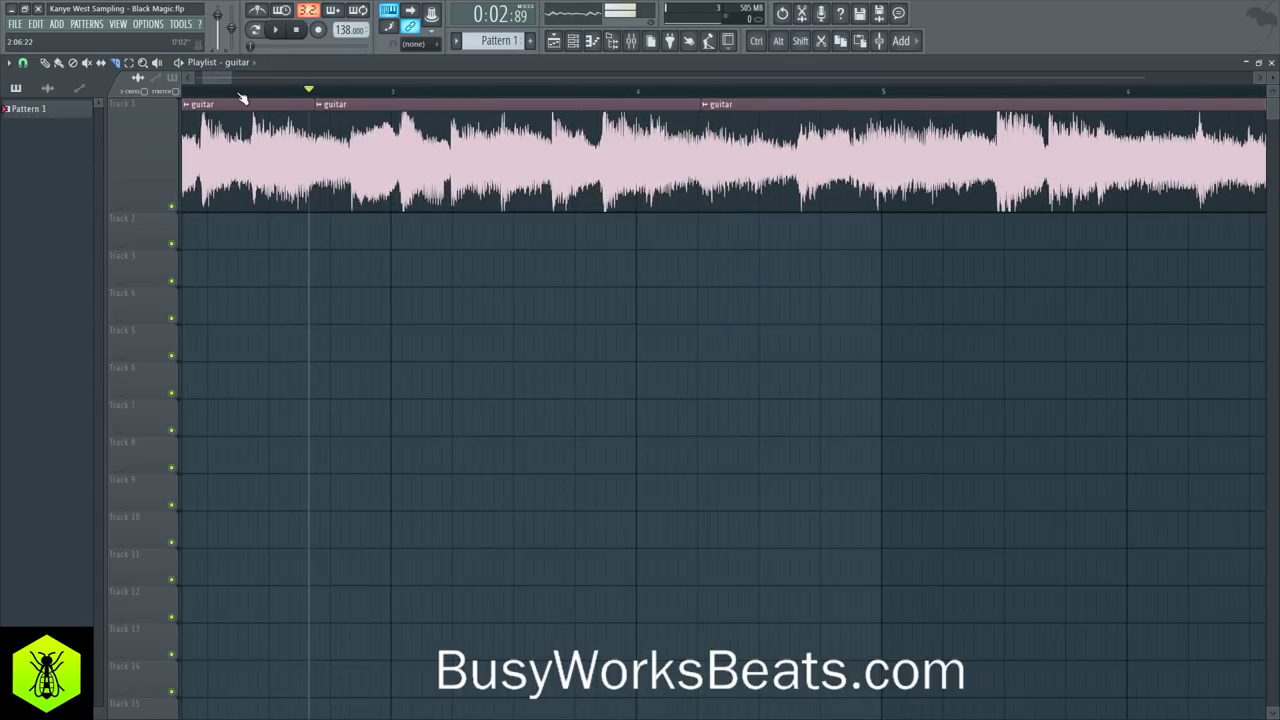
Step: Play the guitar from around the middle of bar 15 and again from late in bar 14
scroll(241, 98, down, 4)
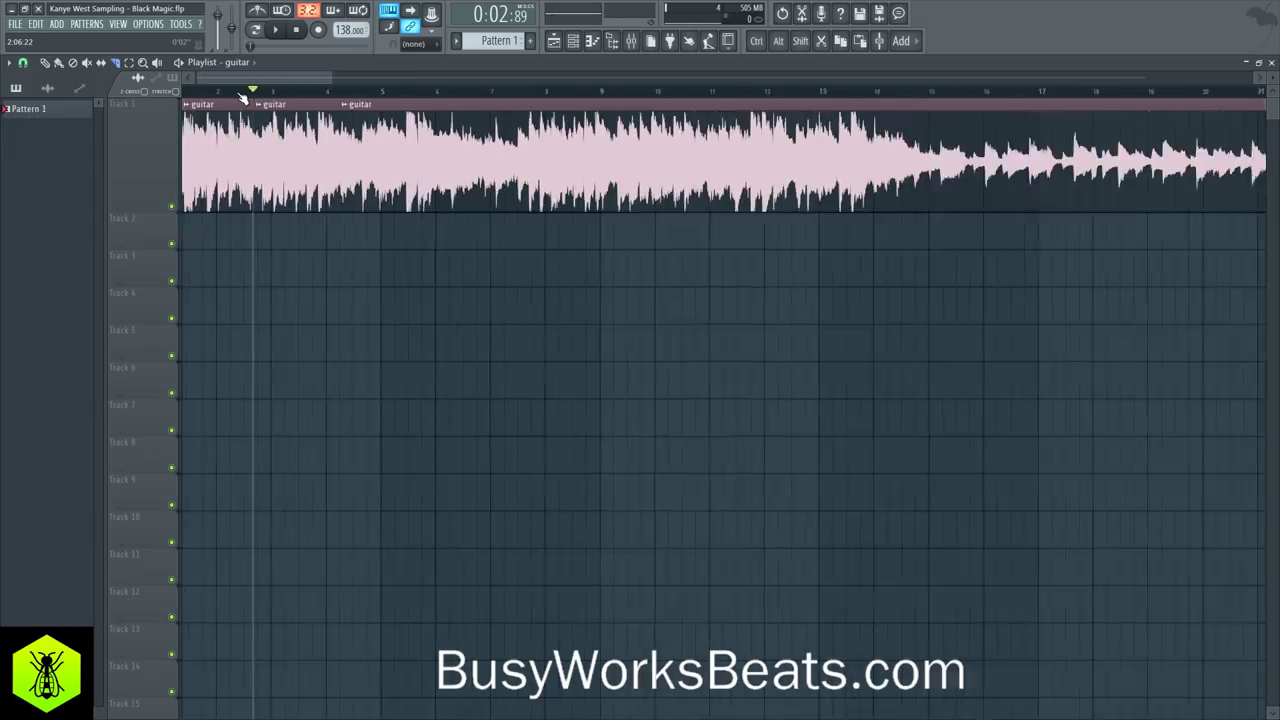
scroll(245, 95, down, 3)
click(660, 92)
key(space)
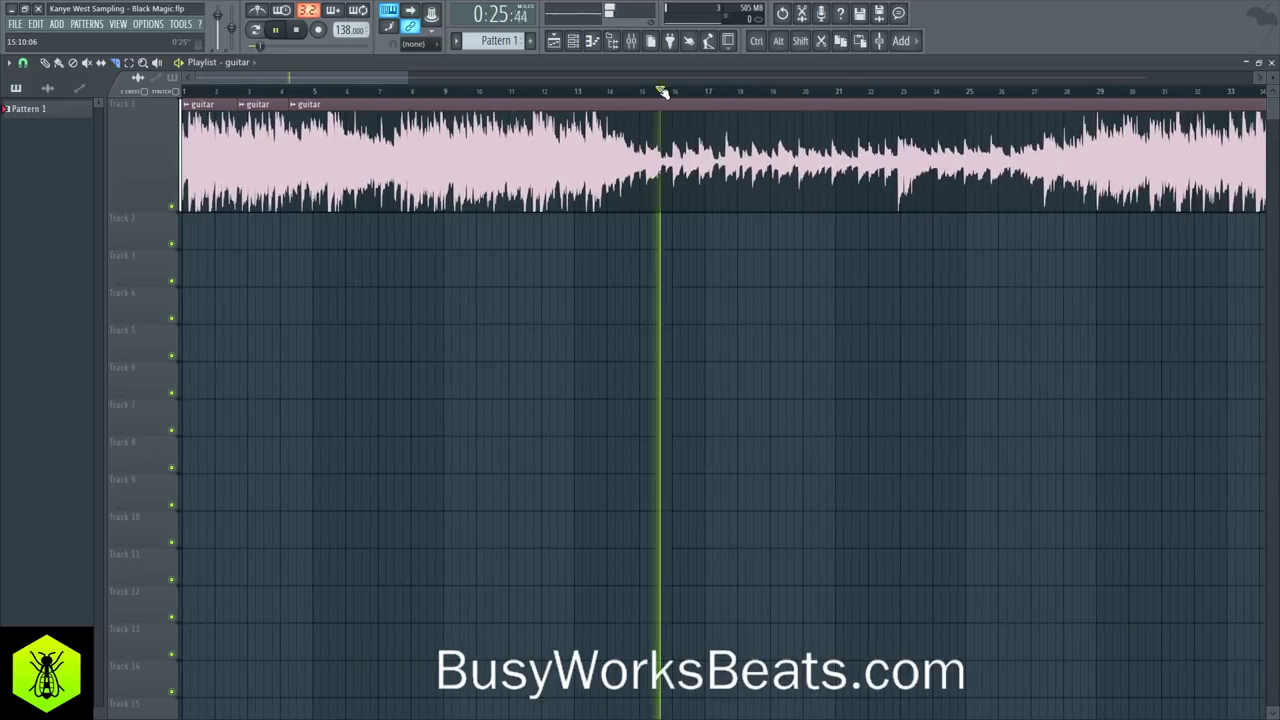
click(641, 92)
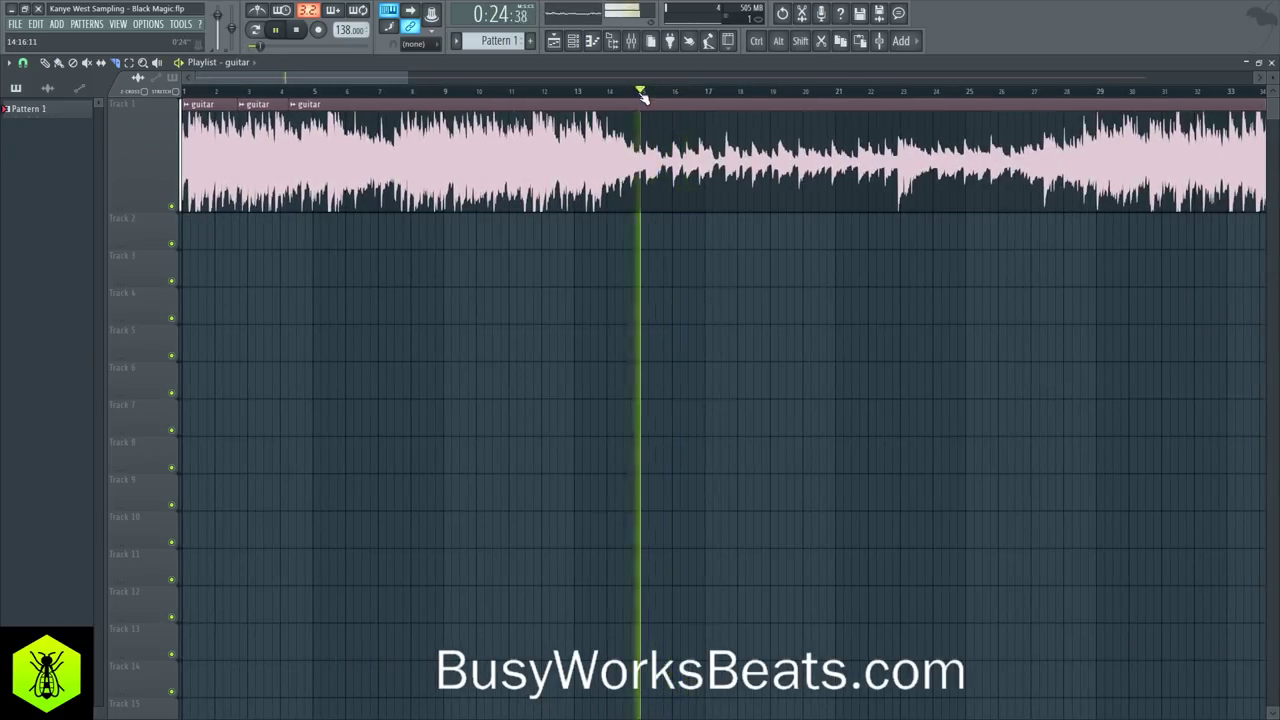
Step: Play the guitar from around the middle of bar 13 and slice it at the start of bar 14
scroll(655, 92, up, 3)
click(568, 95)
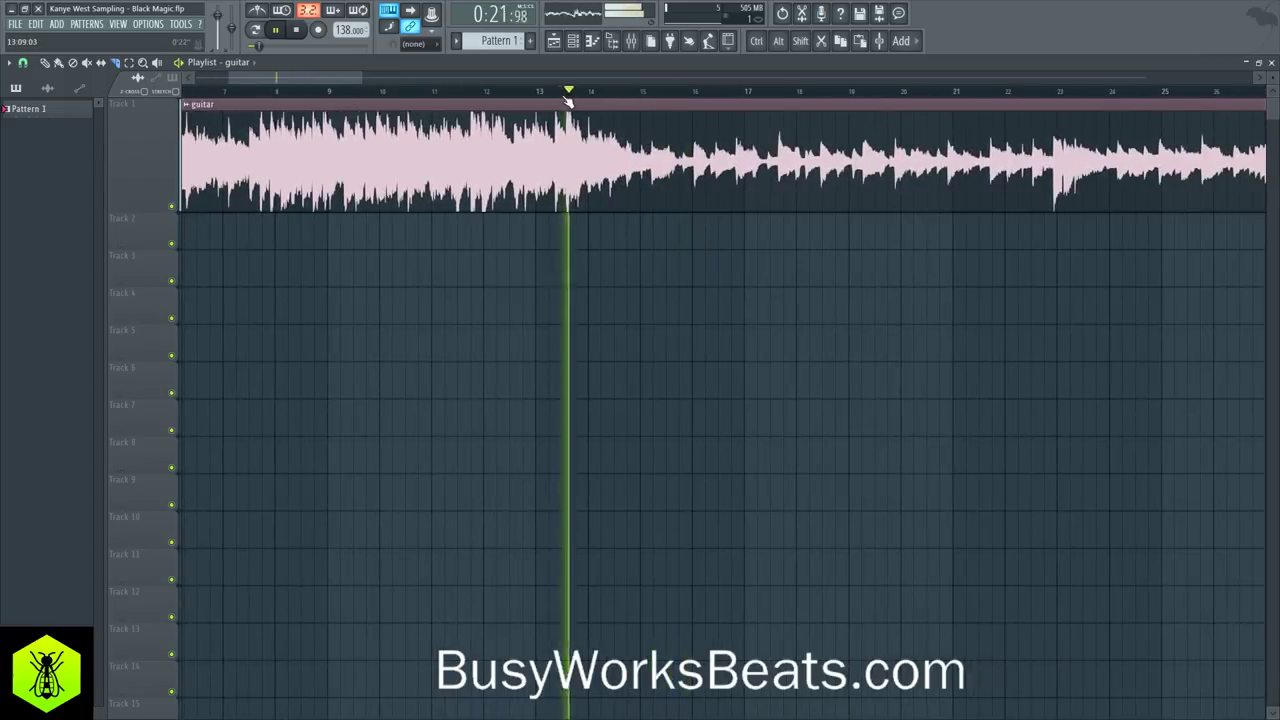
scroll(568, 100, up, 3)
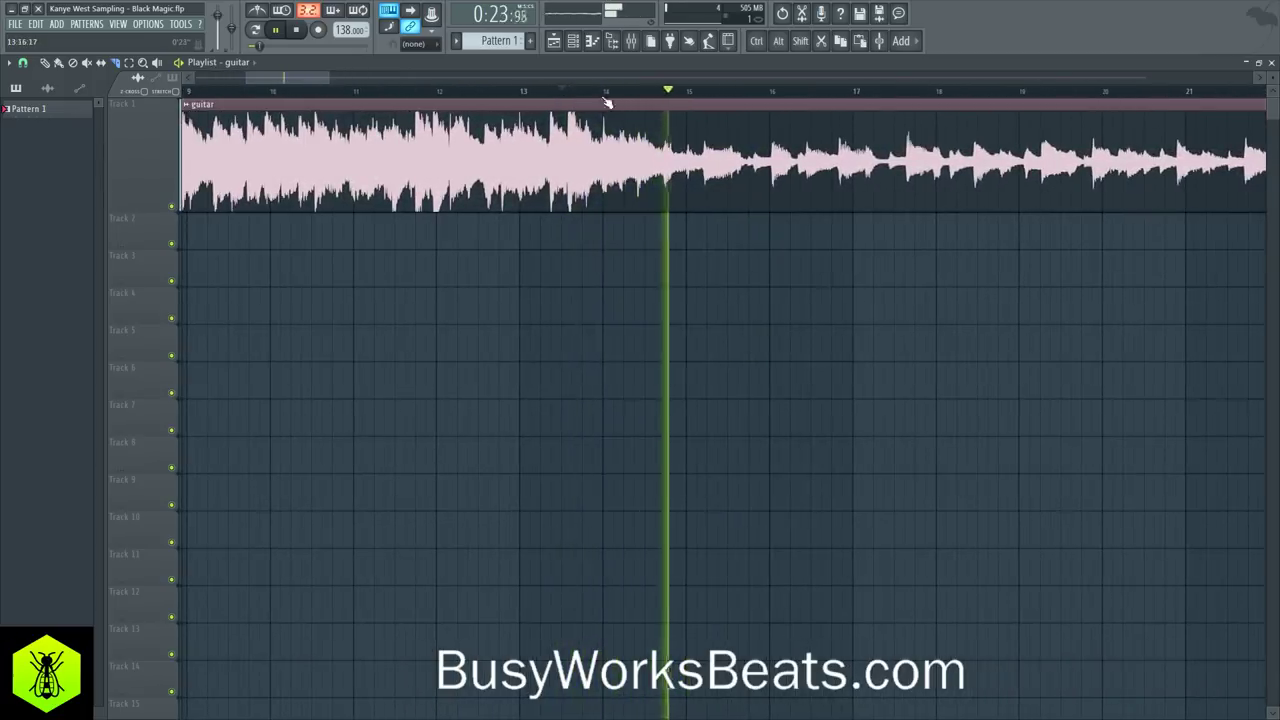
click(577, 94)
scroll(578, 95, up, 3)
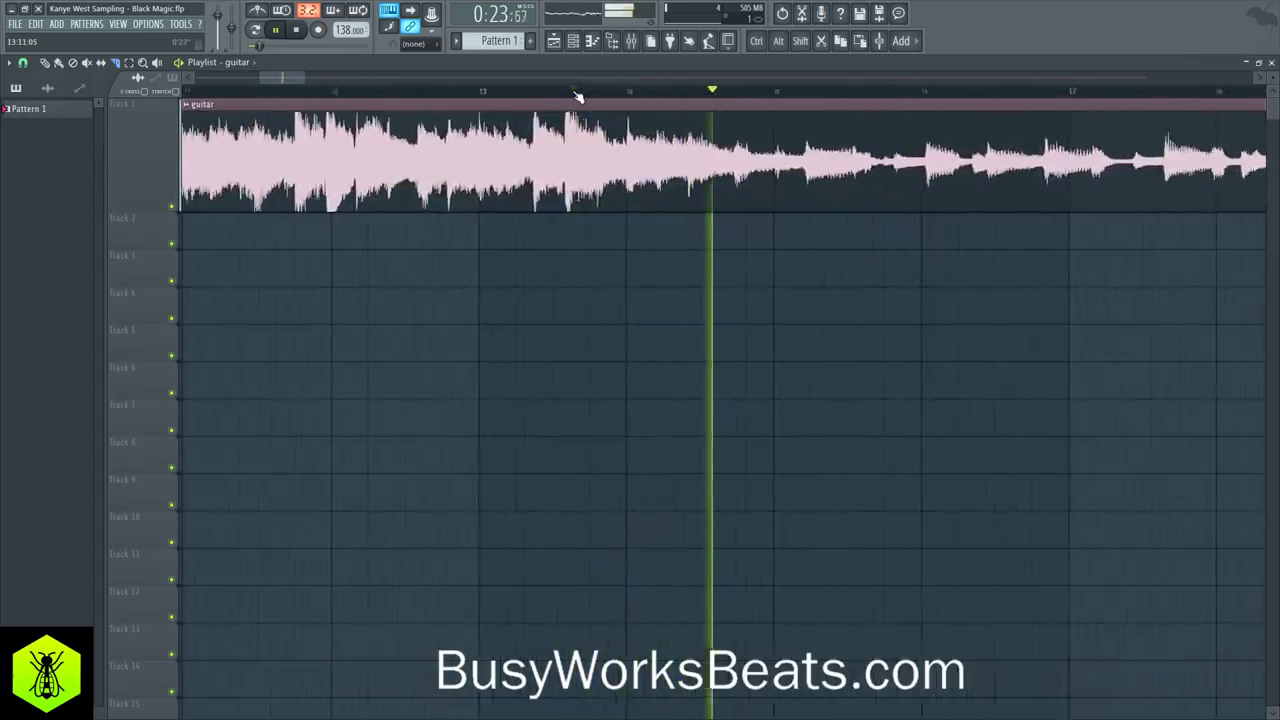
click(577, 94)
key(space)
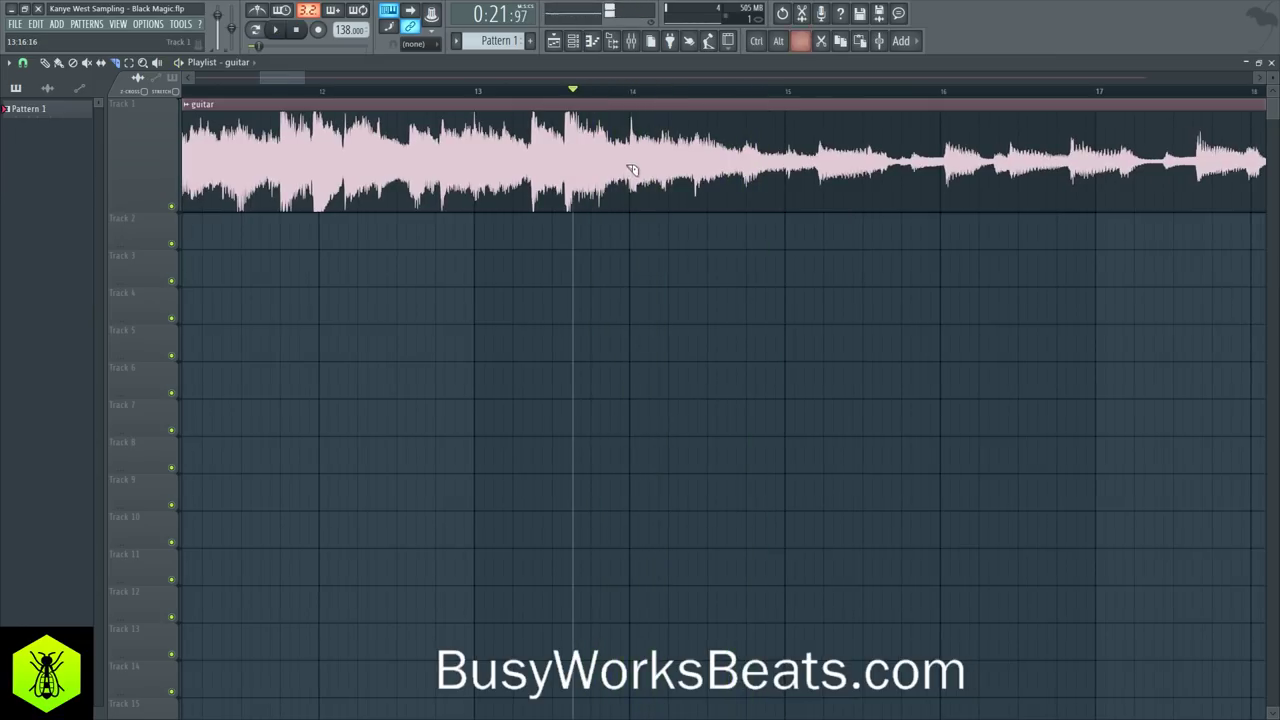
key(shift)
key(space)
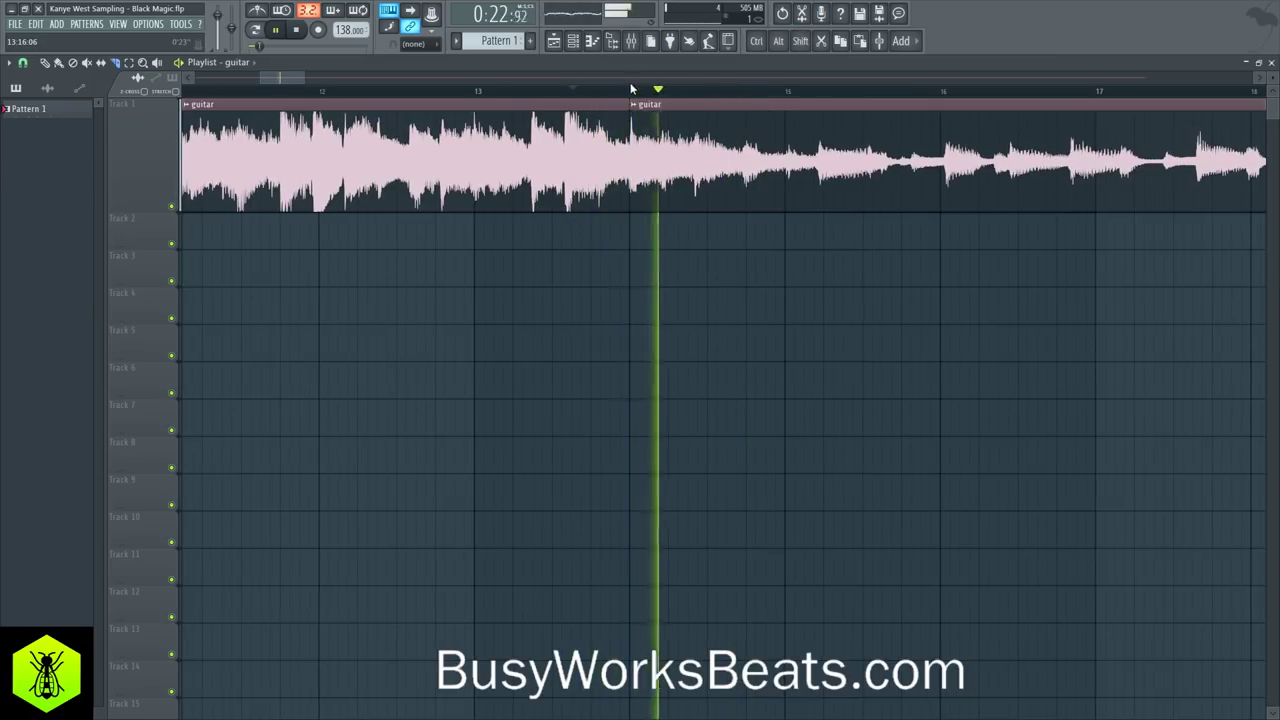
Step: Replay the guitar from the middle of bar 13 past the bar 14 cut to find the phrase's end in bar 15
scroll(636, 96, down, 2)
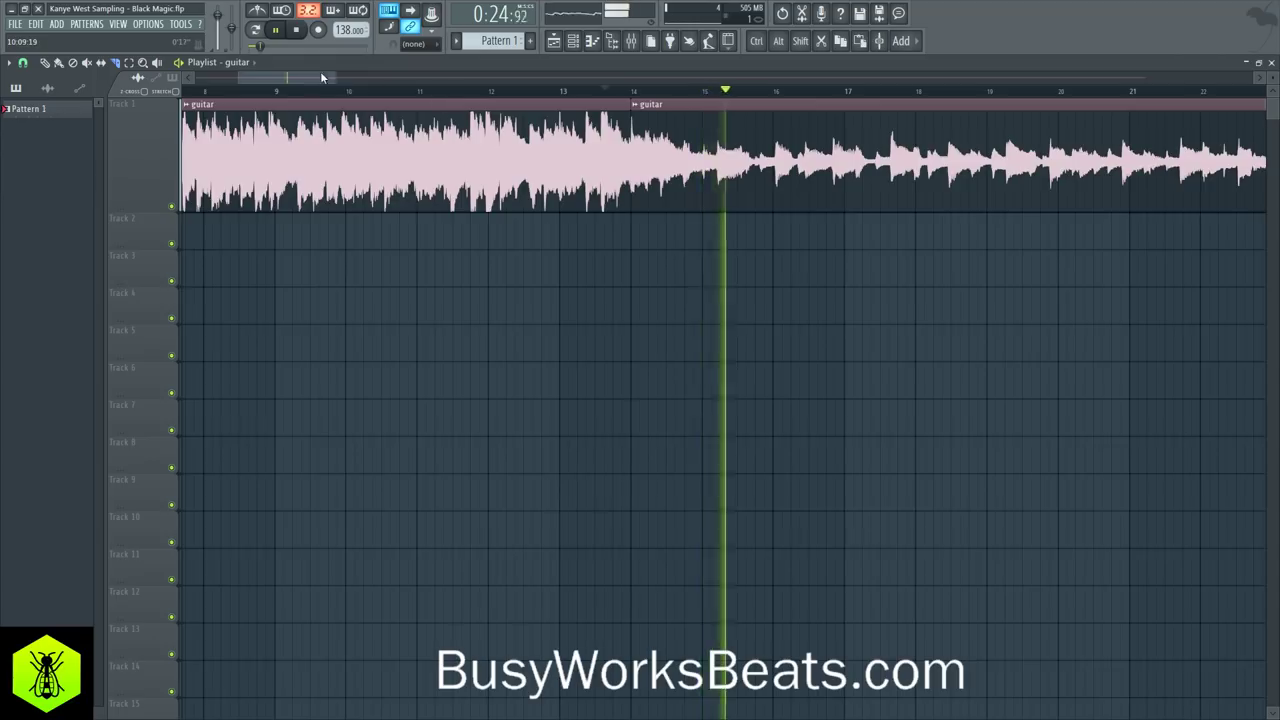
mouse_move(320, 71)
mouse_down()
mouse_move(352, 75)
mouse_move(342, 82)
mouse_up()
key(space)
scroll(424, 97, up, 2)
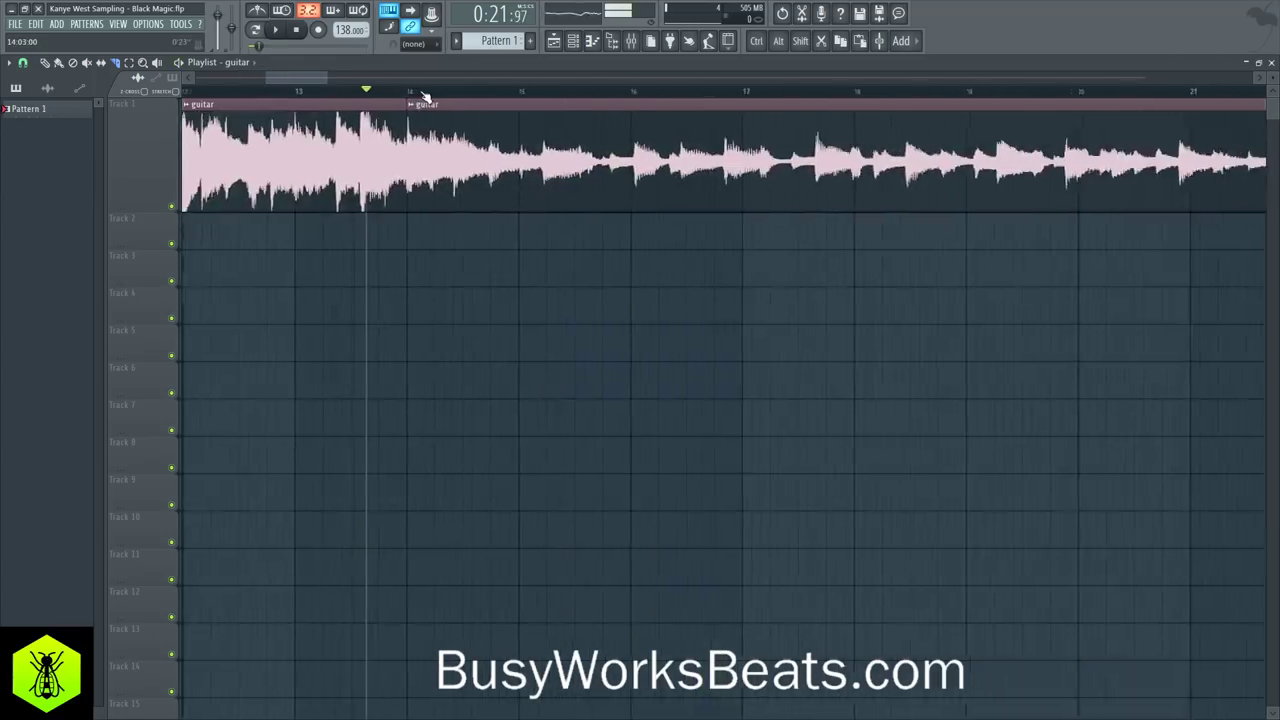
key(space)
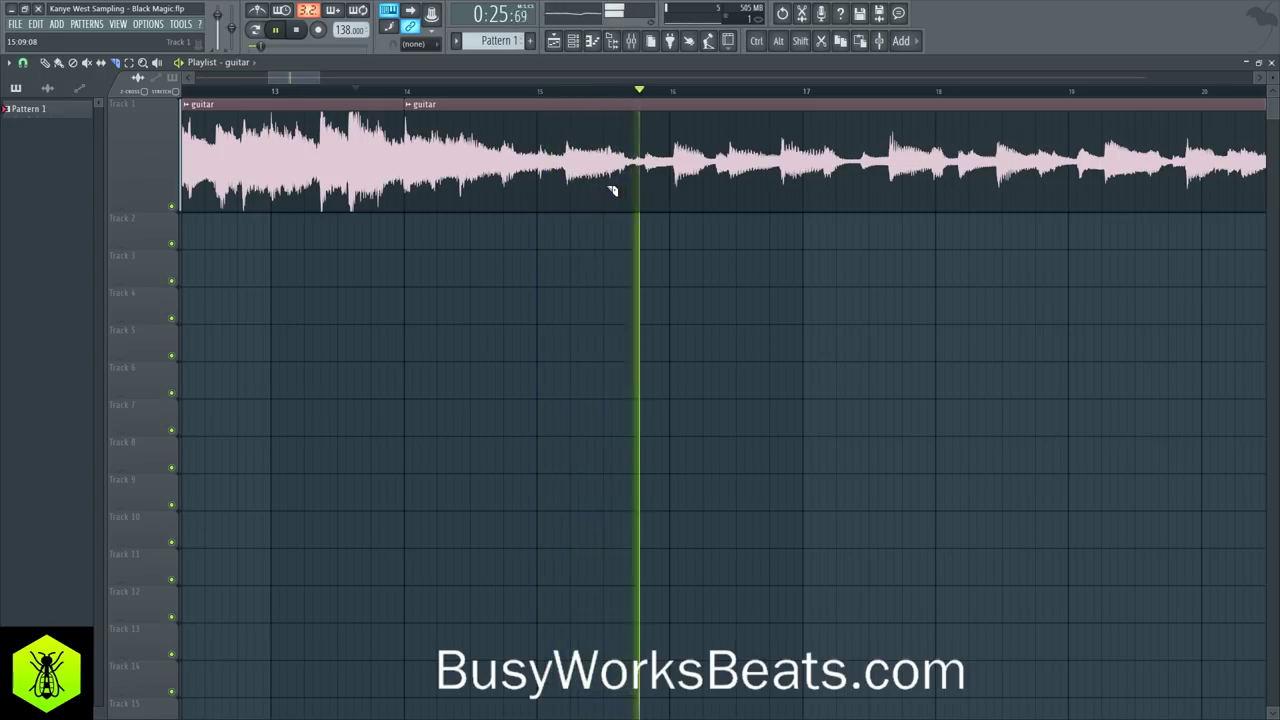
key(space)
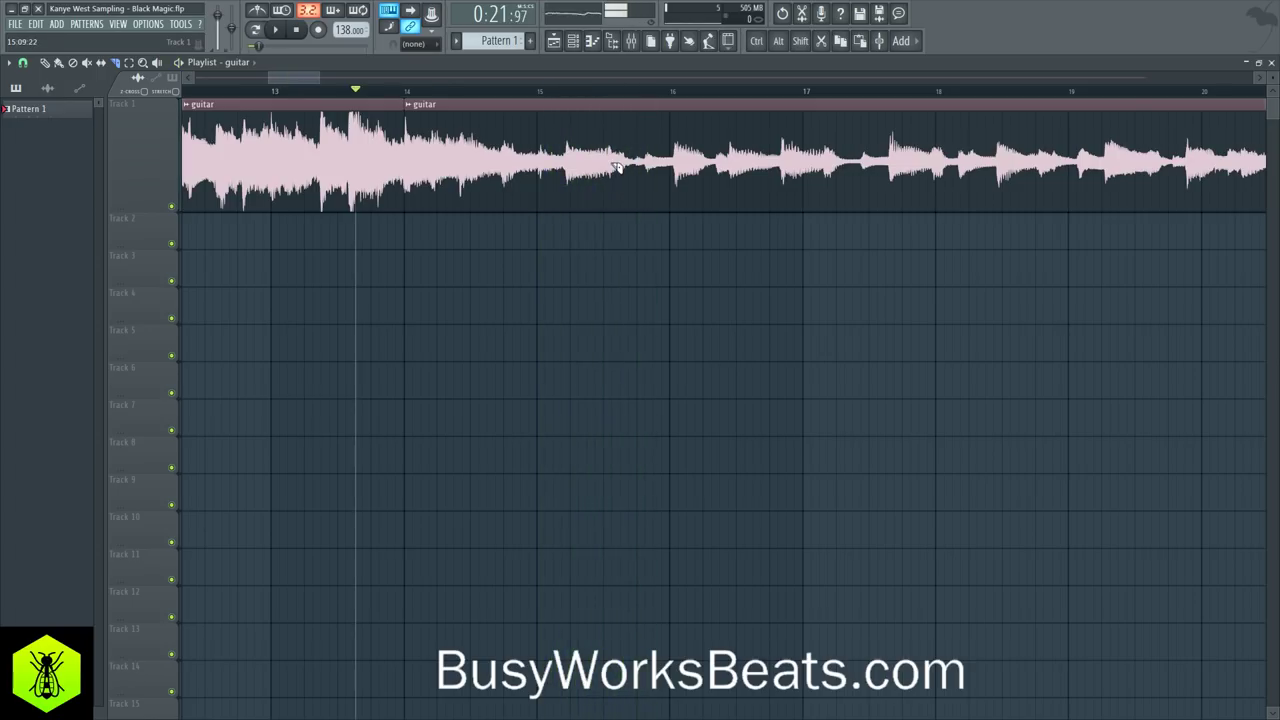
Step: Replay the passage from bar 13 several times and slice the guitar about halfway through bar 15
key(space)
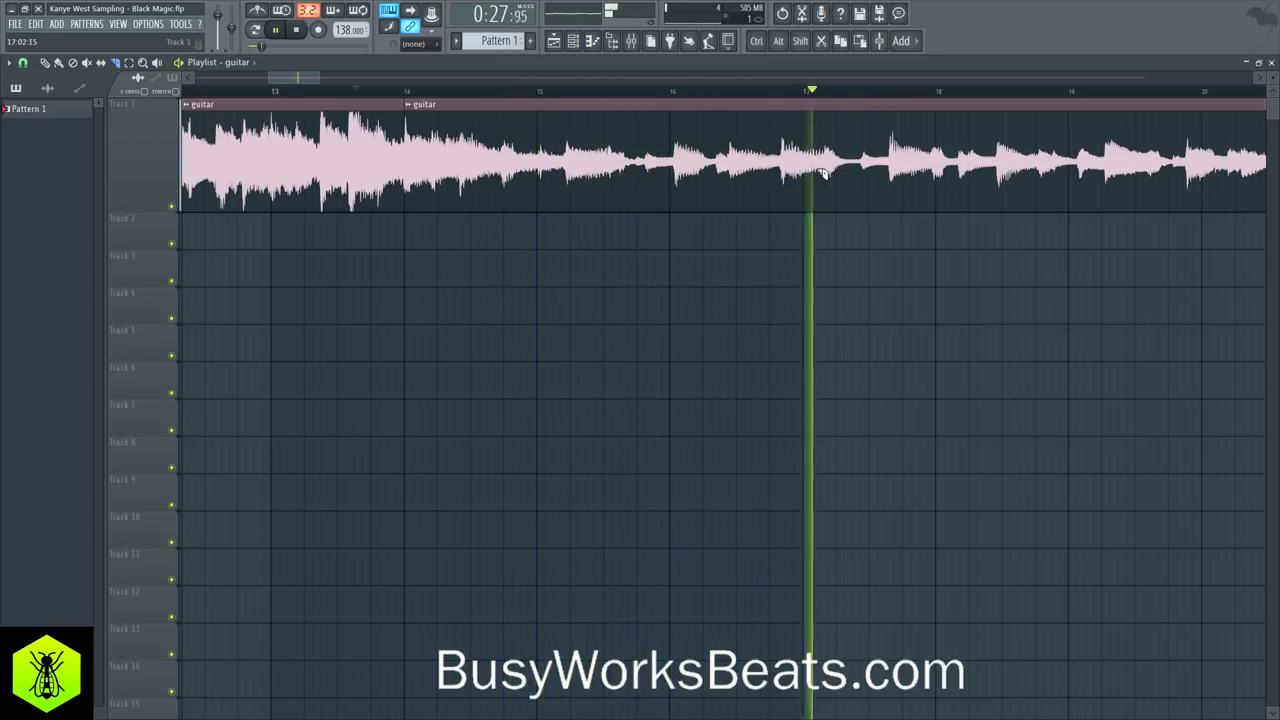
key(space)
key(space)
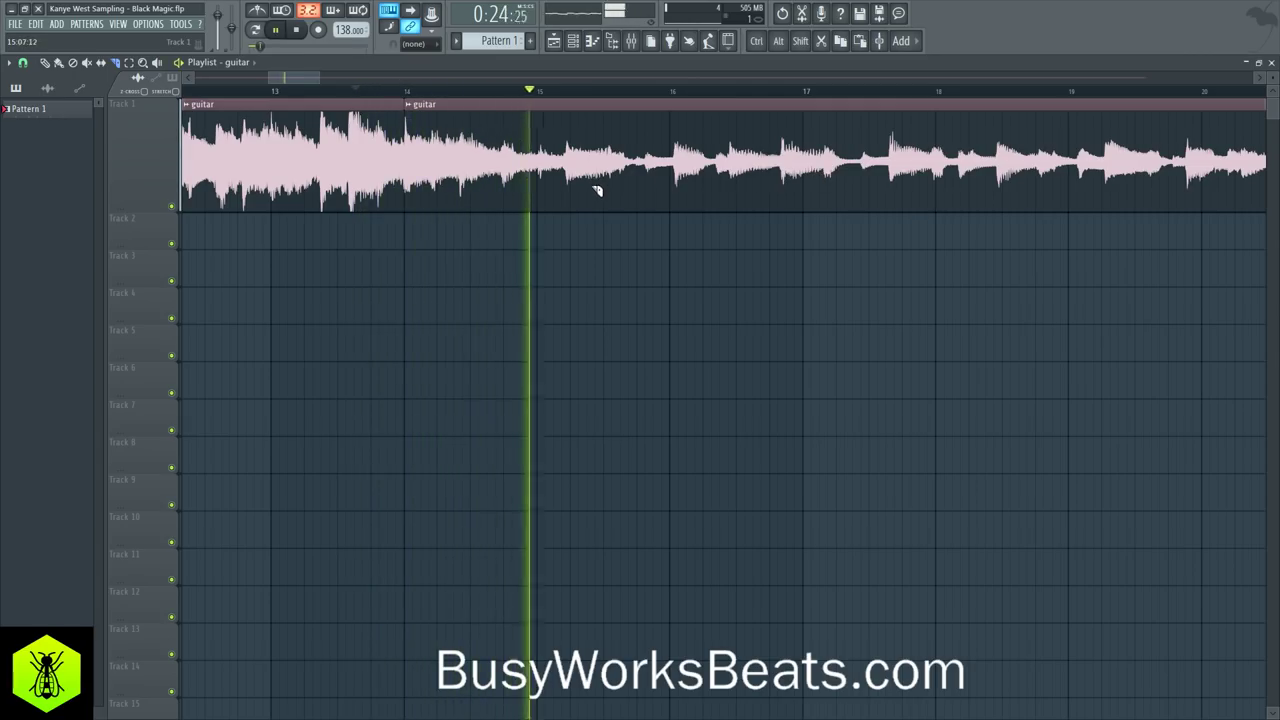
key(space)
key(space)
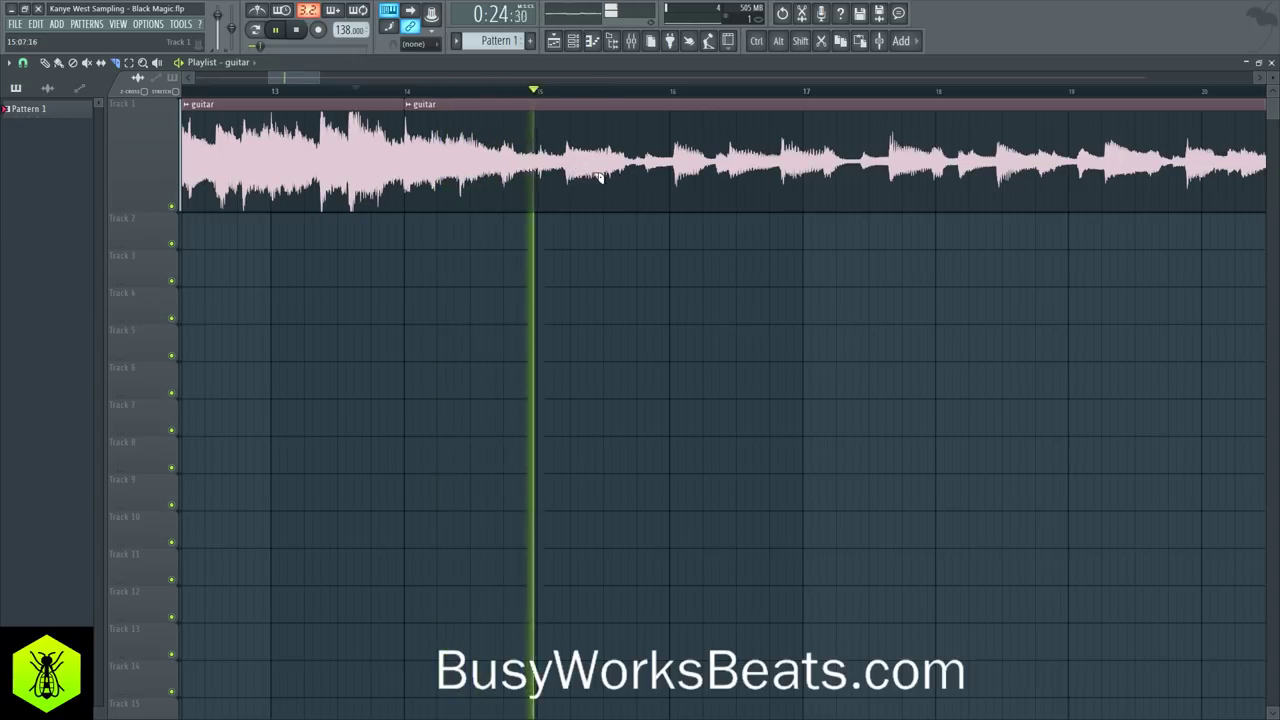
key(space)
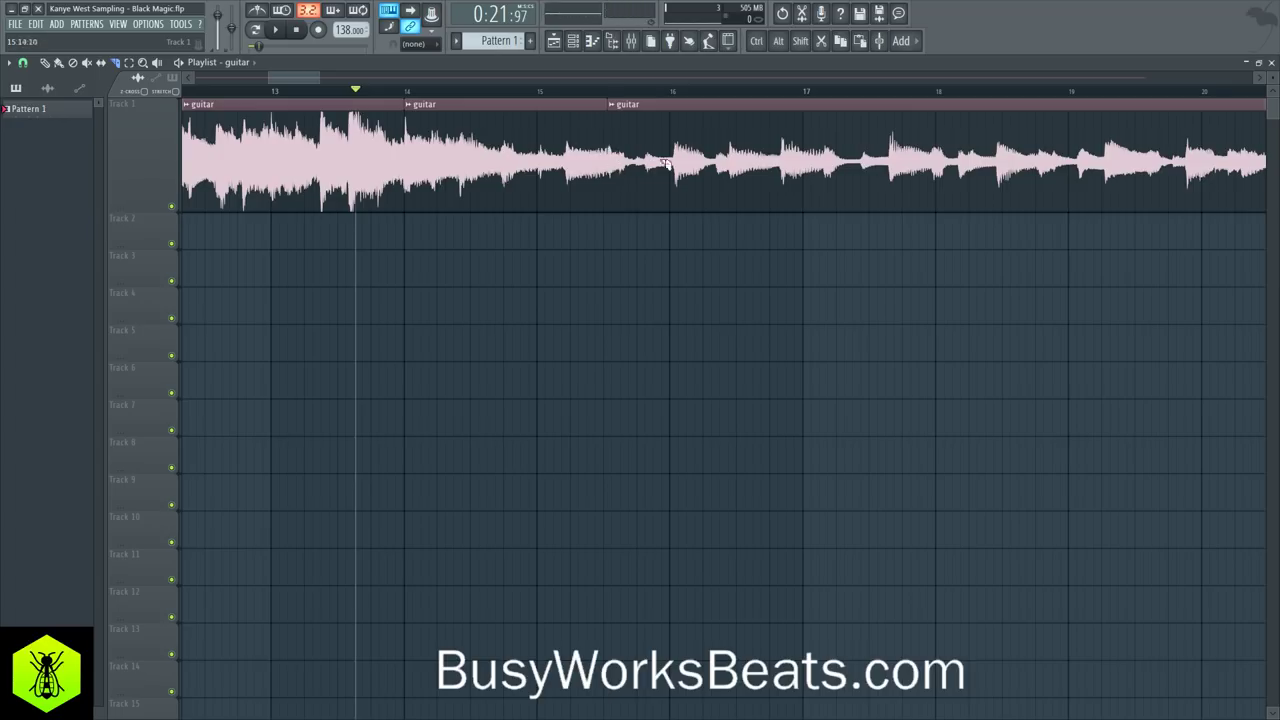
Step: Play from just before the bar 15 cut and slice the guitar early in bar 17
click(596, 92)
key(space)
key(space)
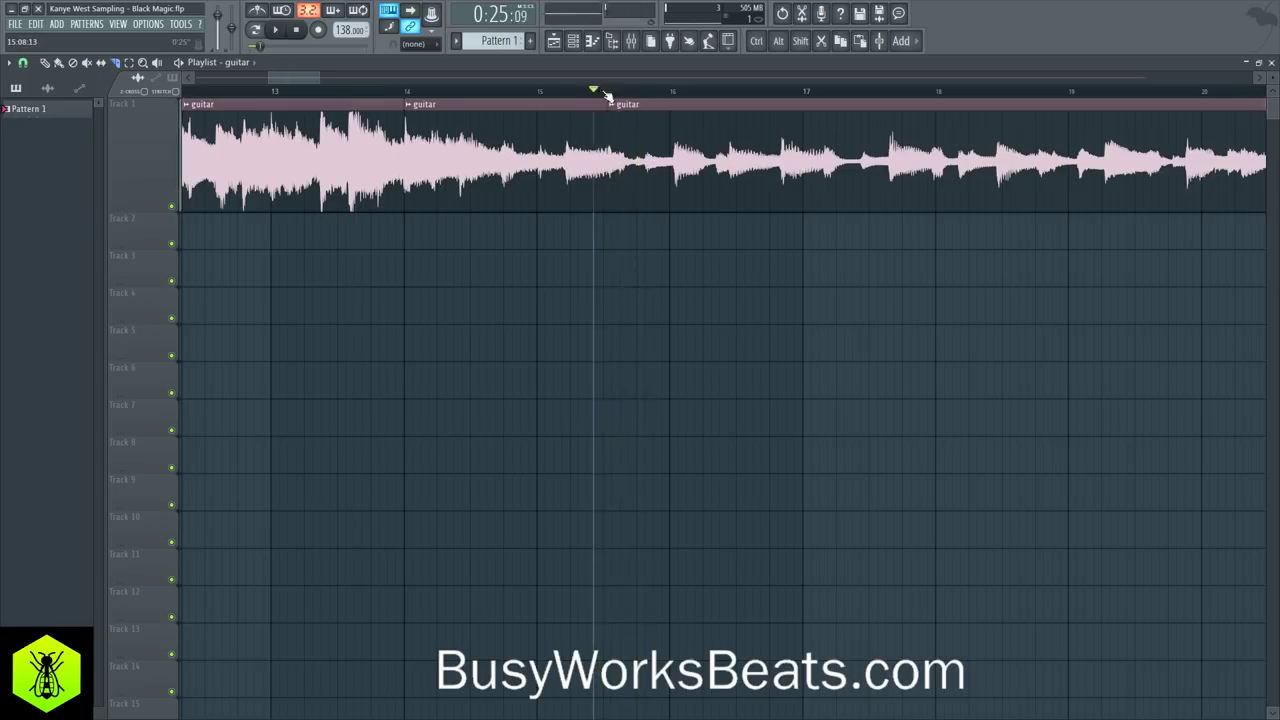
key(space)
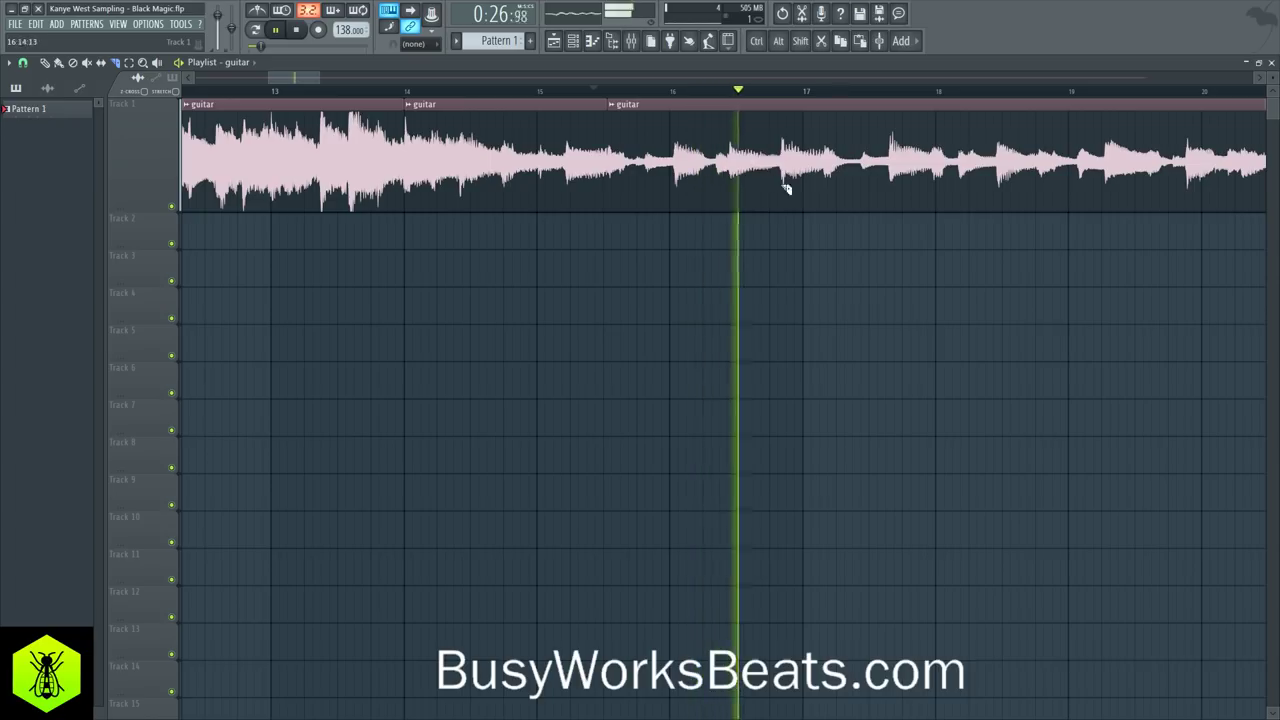
key(space)
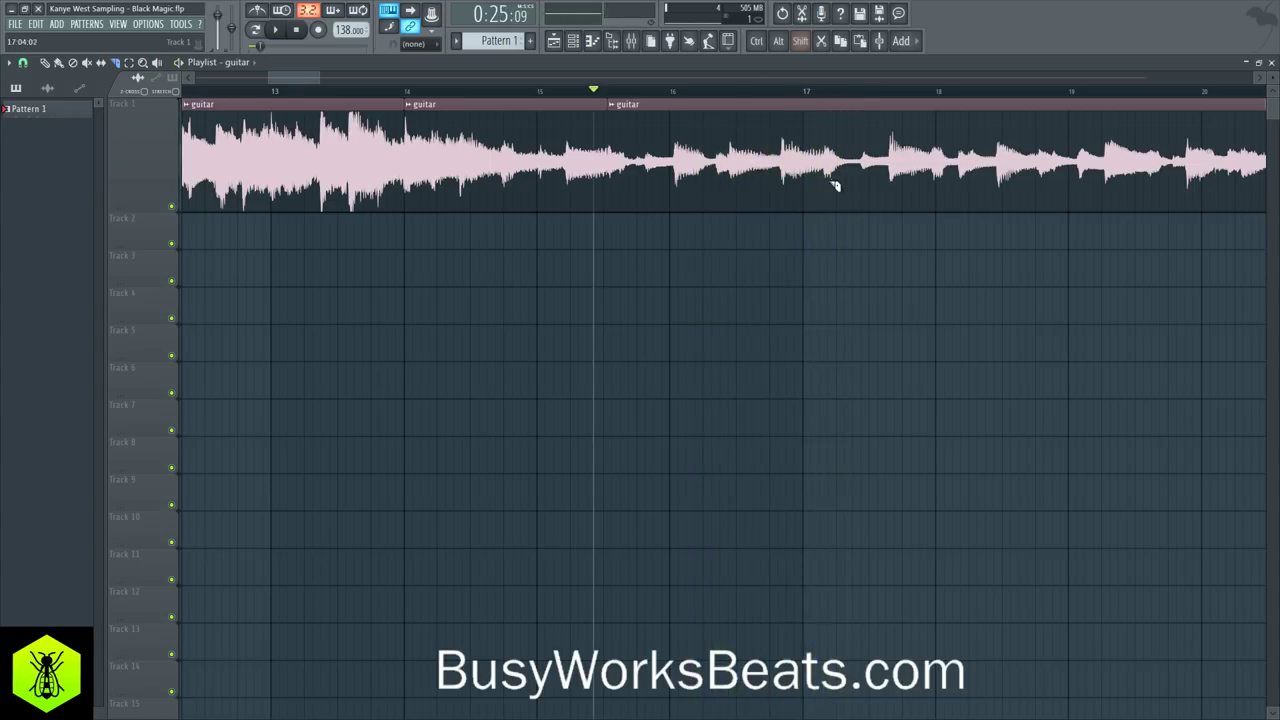
Step: Play the guitar from the start of bar 17, and sample a further passage from about bar 51
click(805, 91)
key(space)
scroll(806, 91, down, 5)
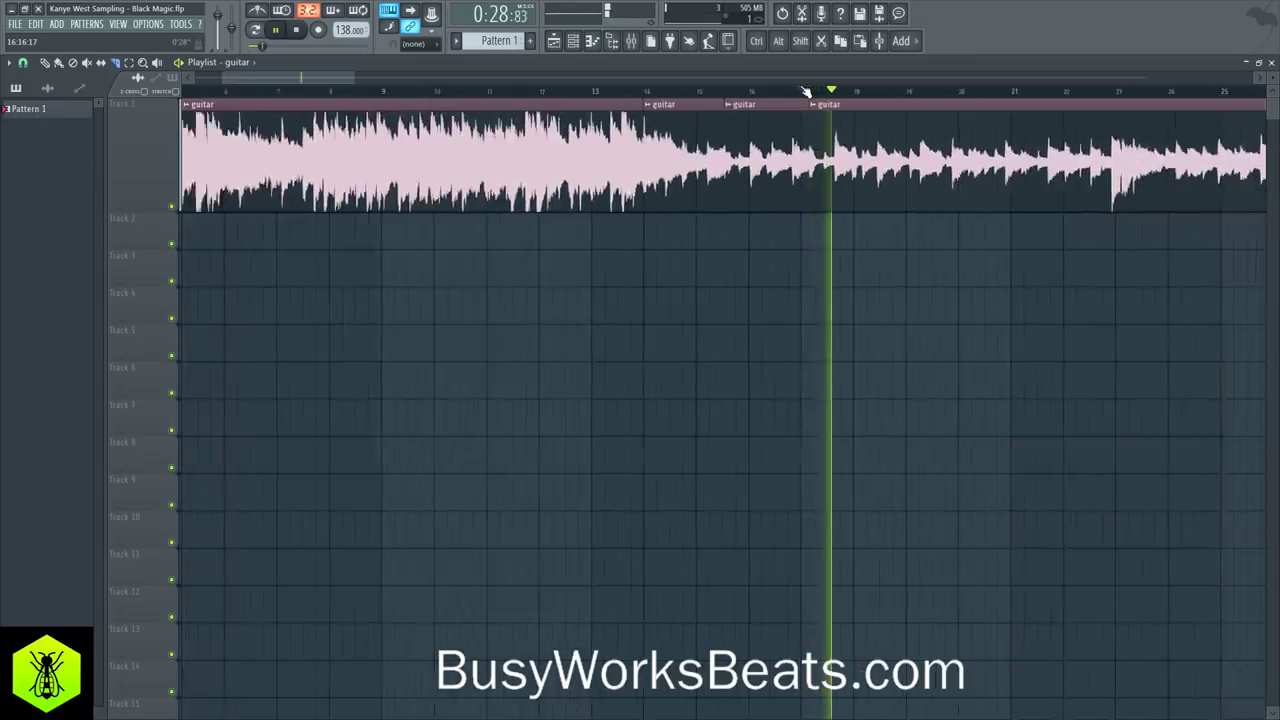
scroll(806, 91, down, 8)
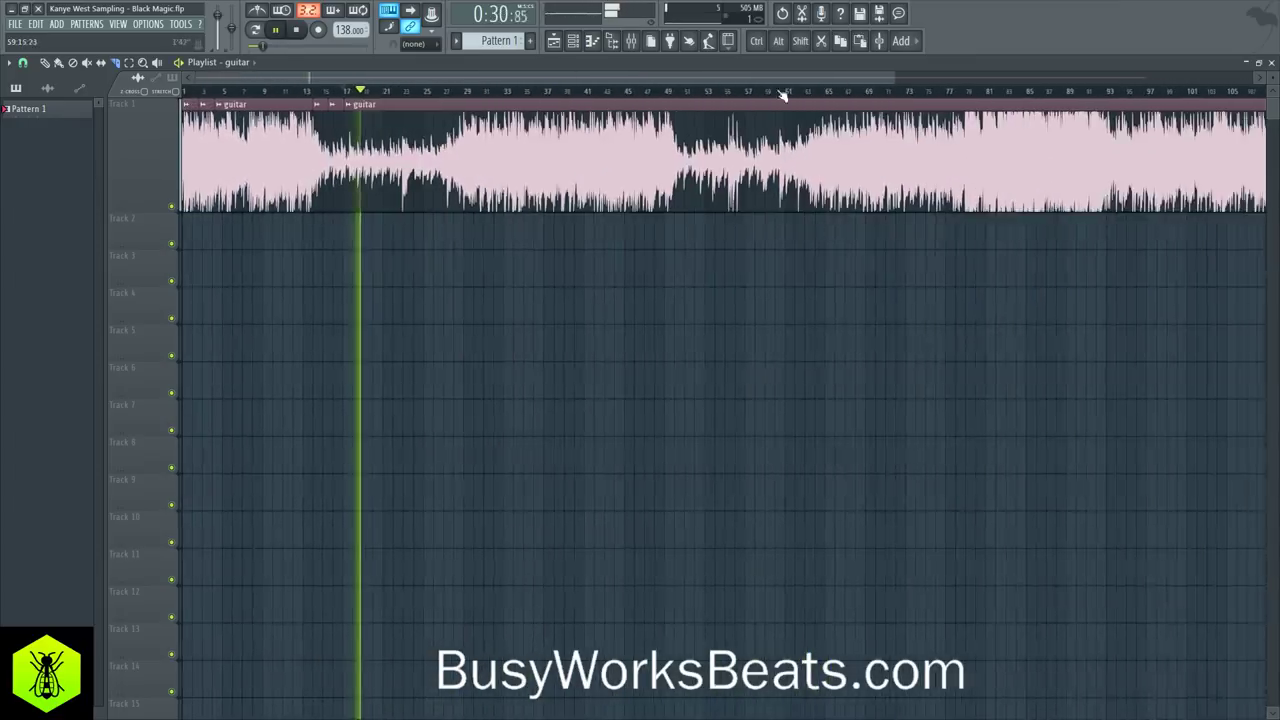
click(672, 91)
scroll(686, 91, down, 3)
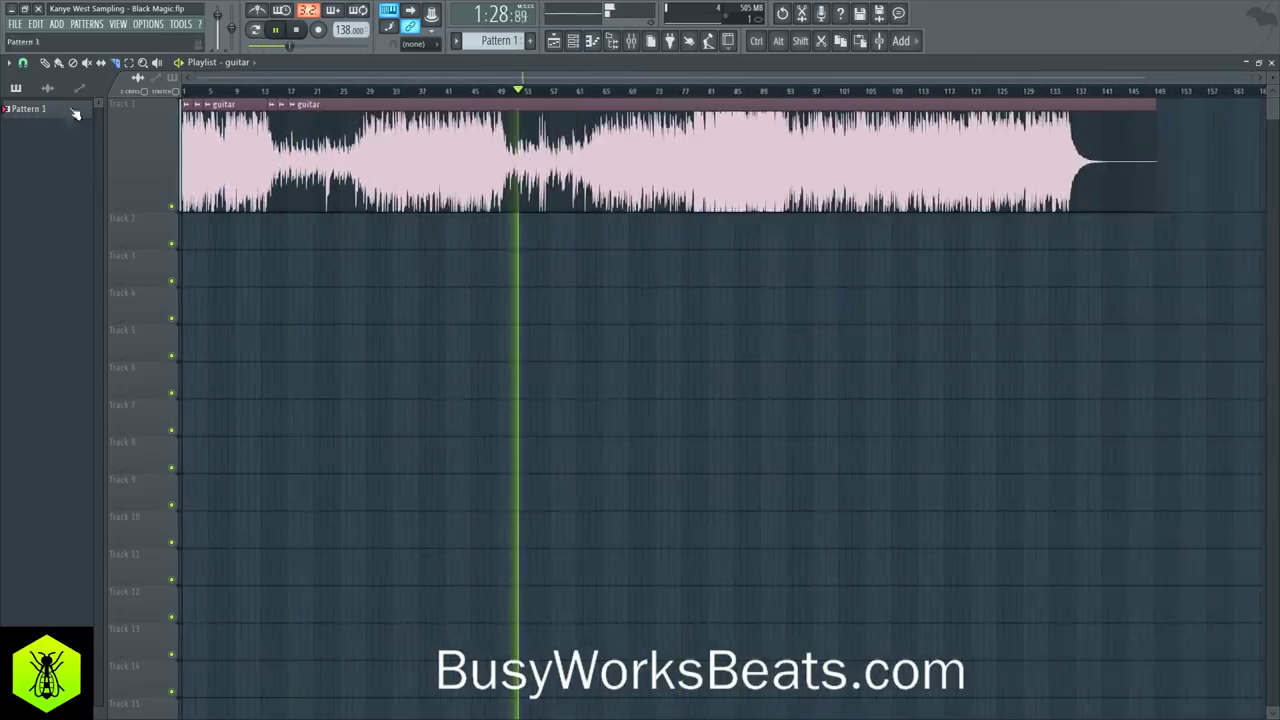
Step: Stop playback and delete the long remaining guitar piece after the bar 17 cut
key(space)
right_click(602, 203)
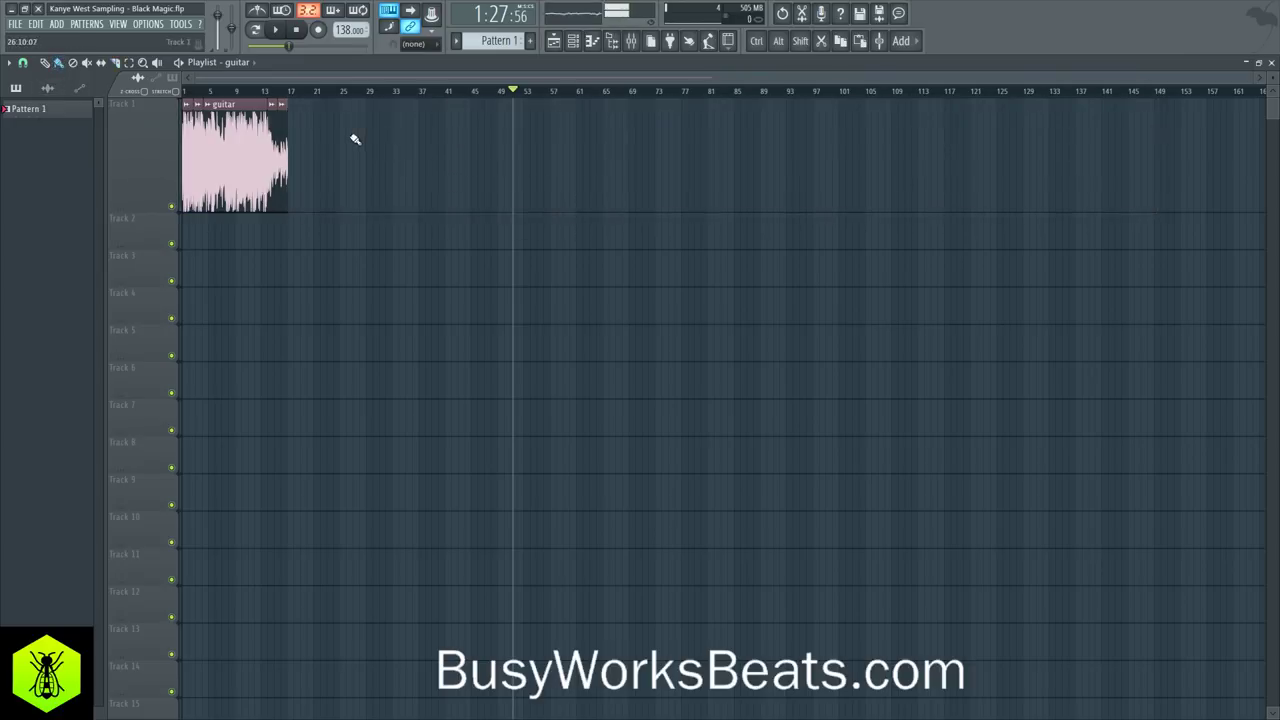
key(ctrl+z)
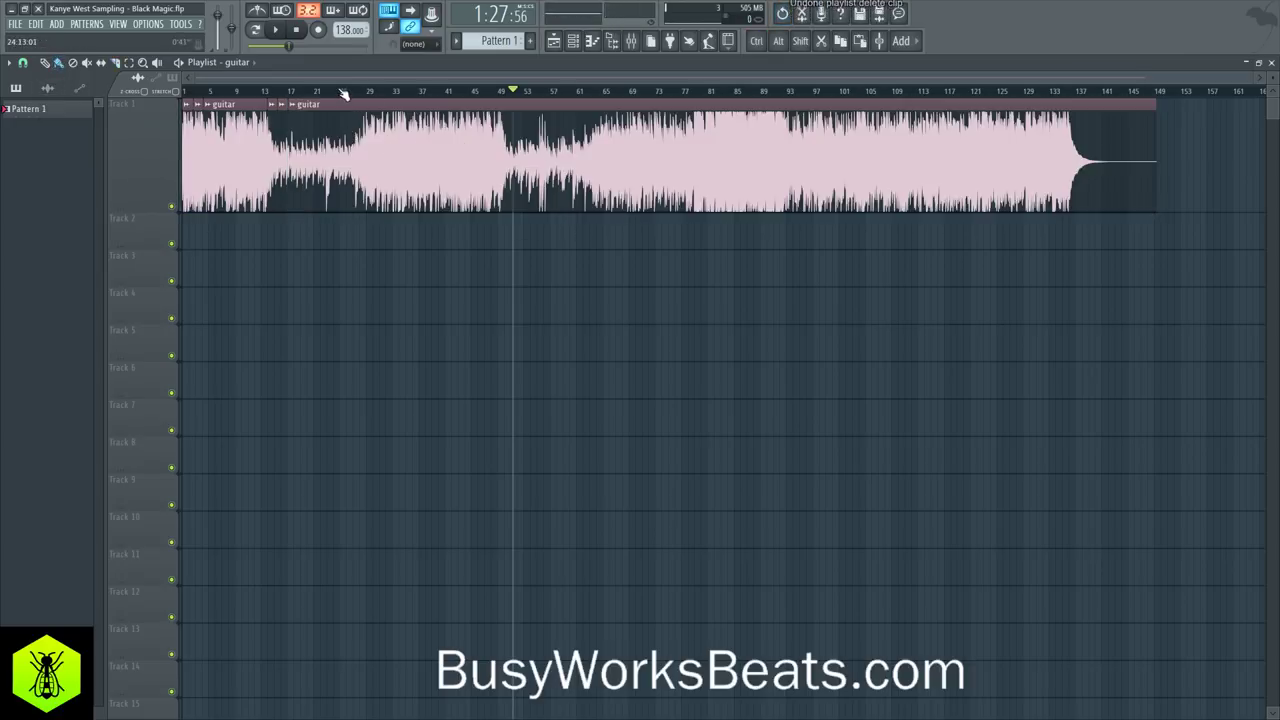
scroll(343, 91, up, 2)
right_click(491, 163)
scroll(314, 95, up, 5)
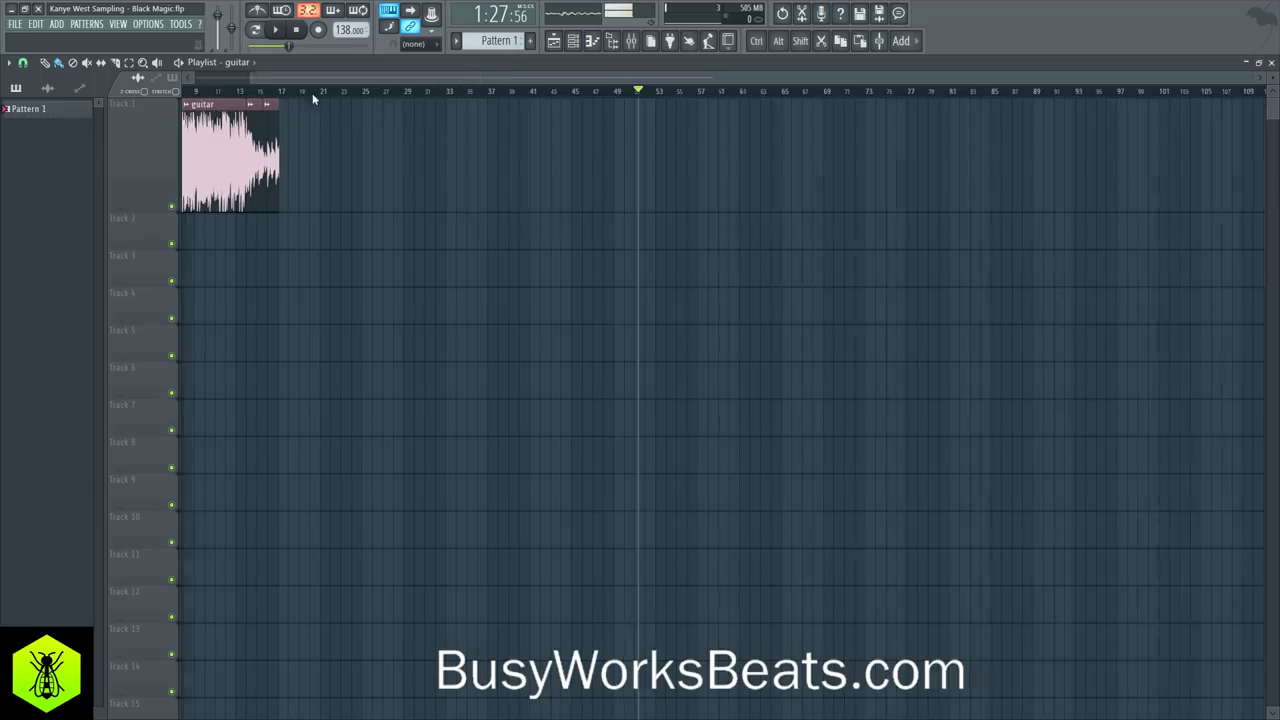
Step: Move the guitar piece starting in bar 2 and the long piece starting in bar 4 down to track 2
drag(248, 78, 216, 78)
ctrl+click(352, 137)
key(shift+Down)
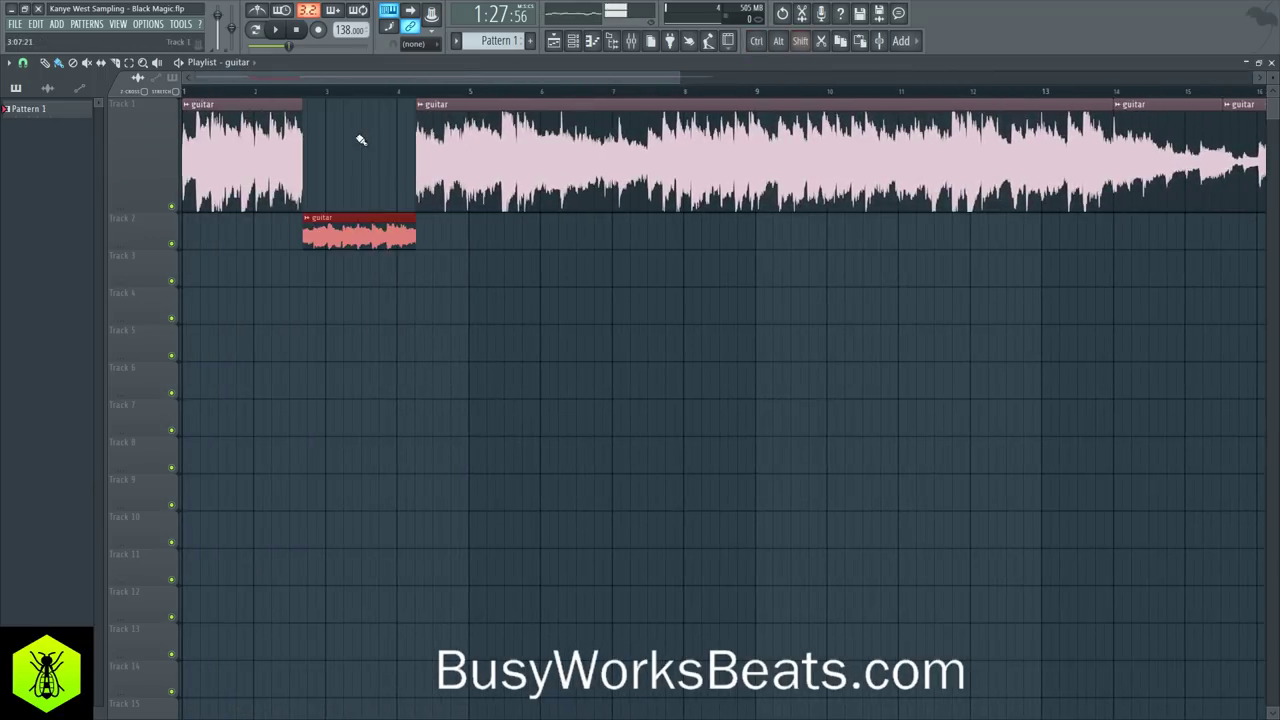
ctrl+click(423, 147)
key(shift+Down)
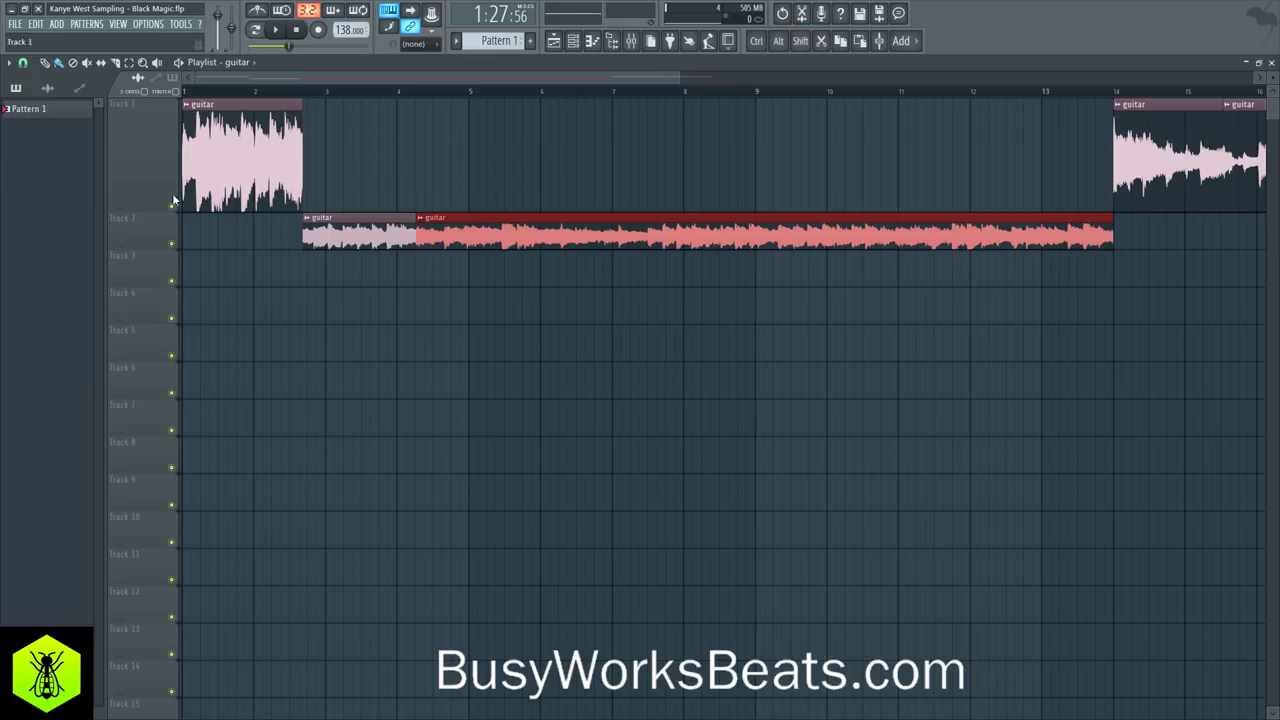
Step: Reduce track 1's height and delete the long guitar piece on track 2 that runs from bar 4 to bar 14
drag(153, 206, 136, 127)
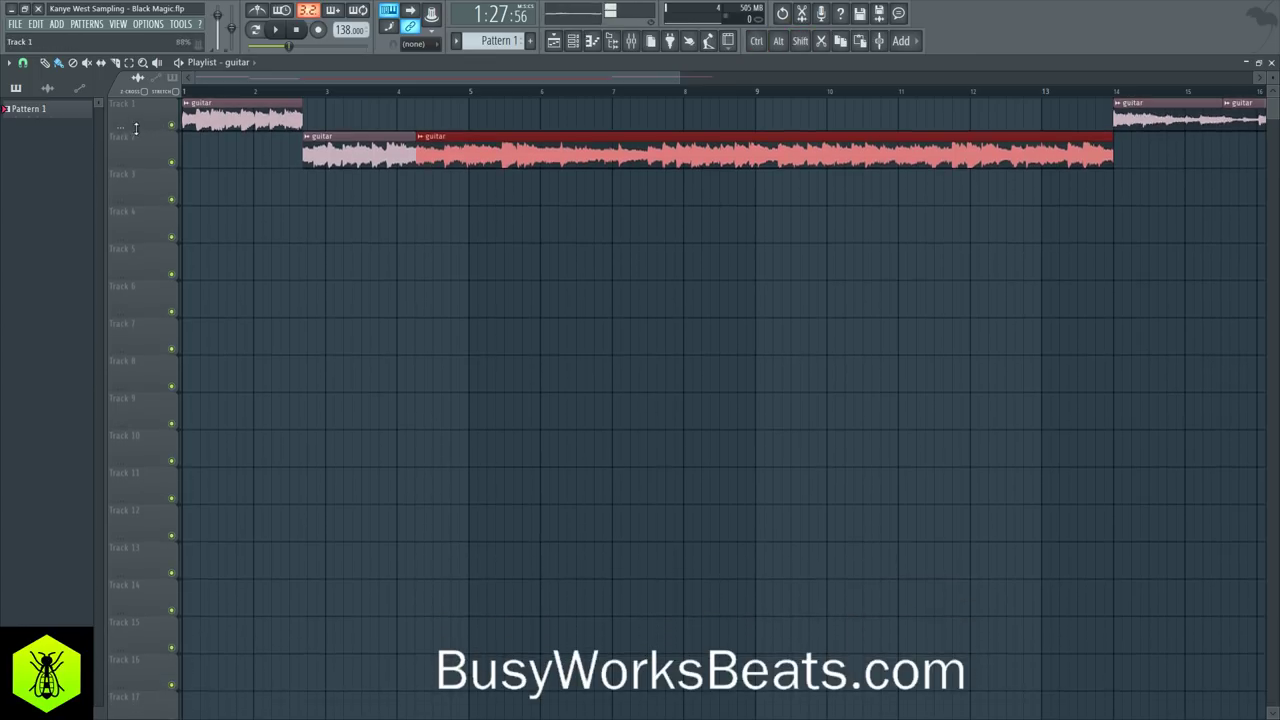
click(419, 91)
key(space)
key(space)
right_click(639, 149)
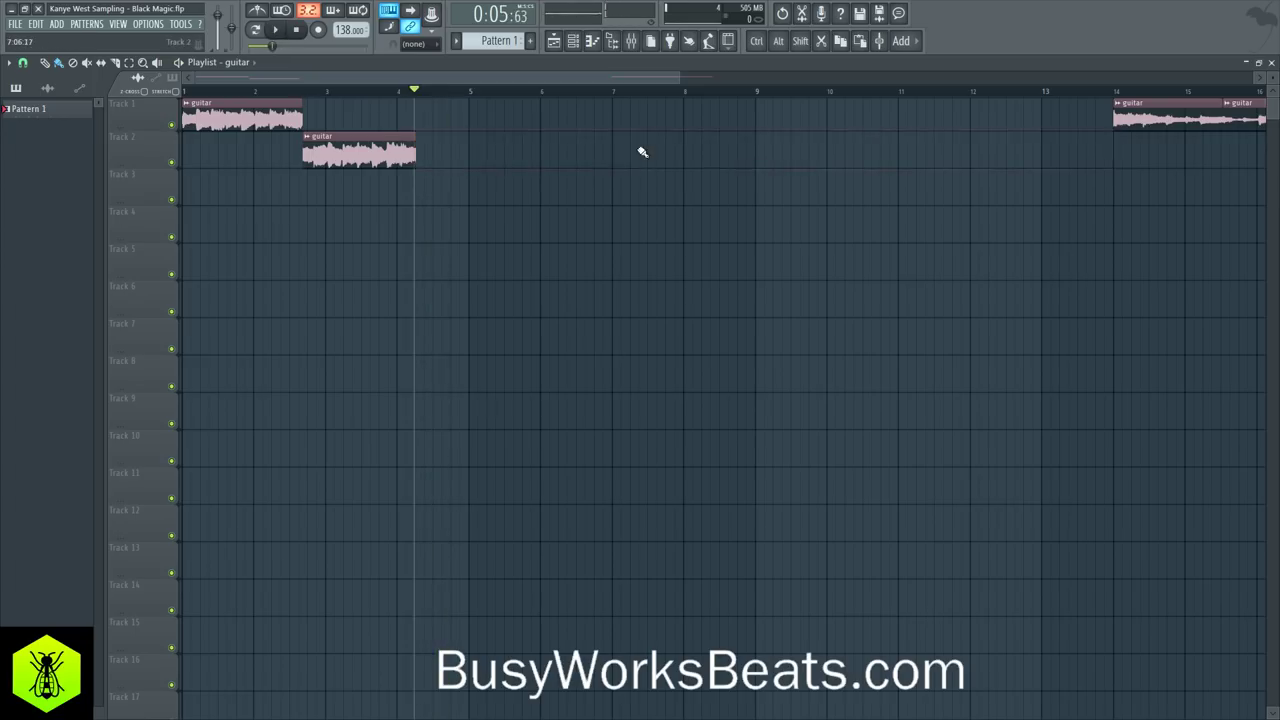
Step: Move the last two guitar pieces to directly follow the second in bar 4, putting the first on track 3 and the other on track 4
scroll(618, 94, down, 5)
drag(764, 110, 432, 194)
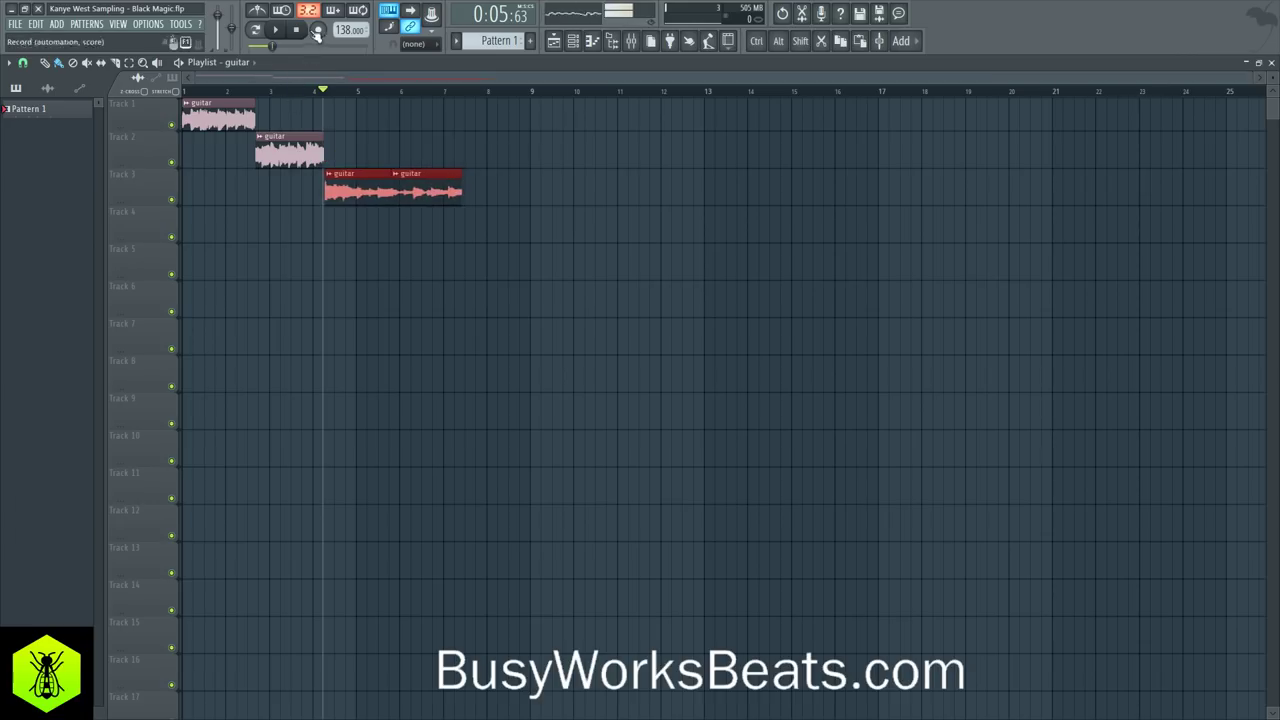
scroll(297, 92, up, 3)
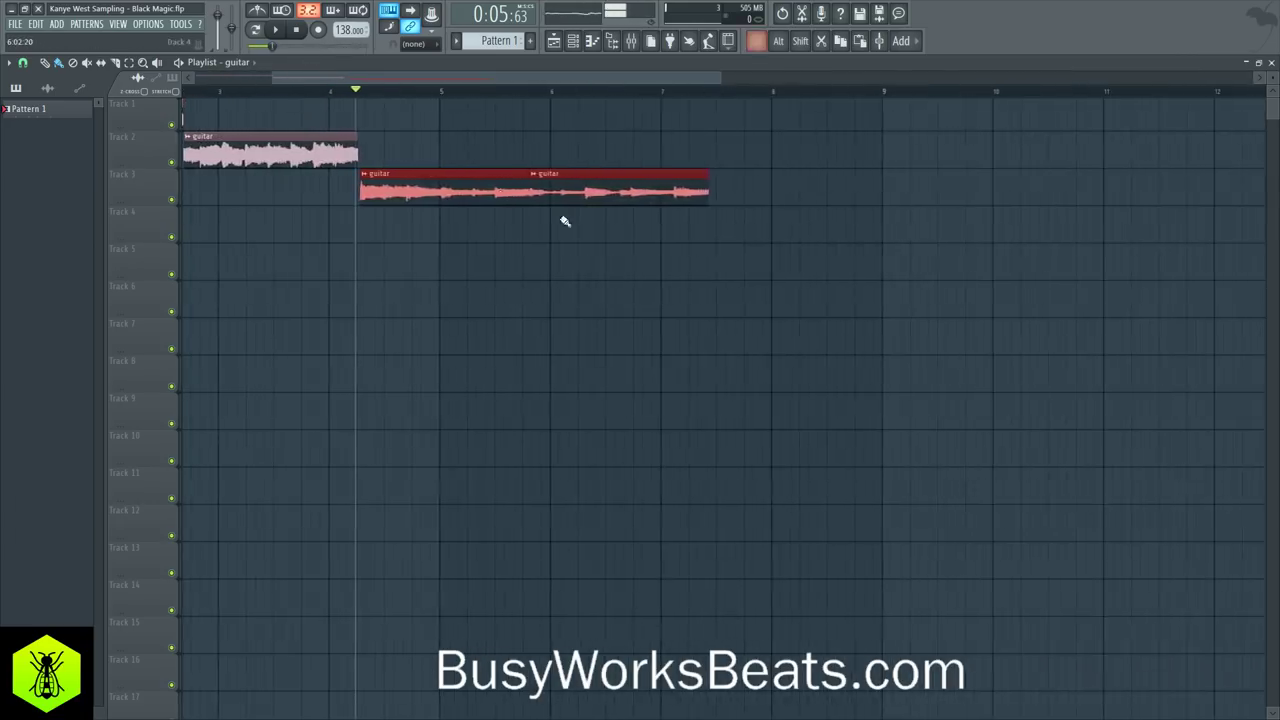
drag(564, 220, 577, 194)
key(shift+Down)
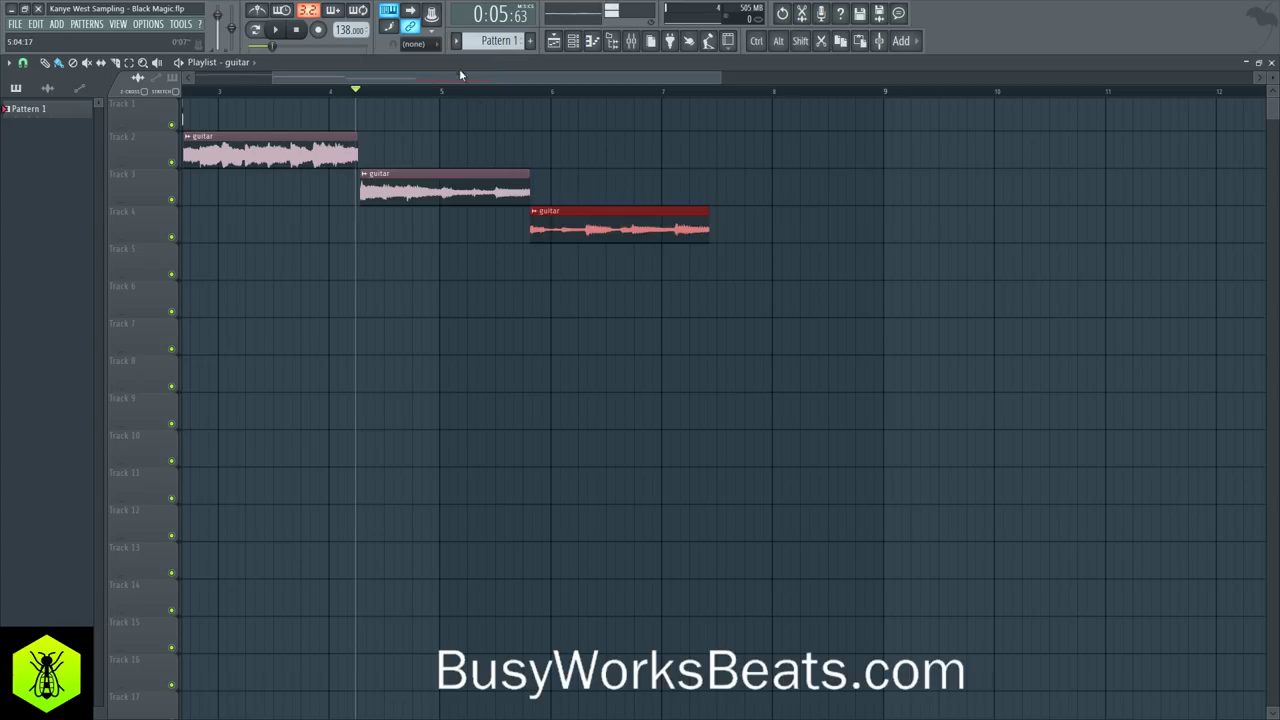
Step: Stop playback and shift the guitar pieces on tracks 2 to 4 together so that track 2's piece starts just before bar 4
drag(460, 75, 386, 75)
click(327, 108)
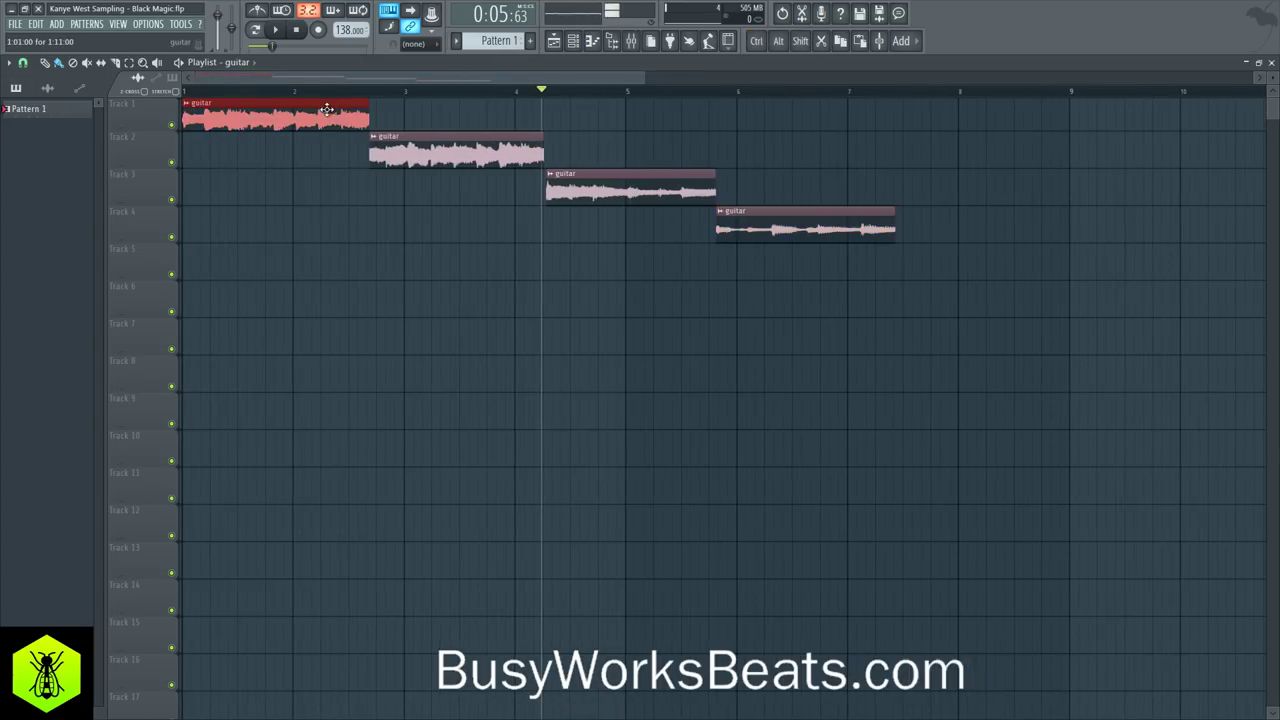
click(295, 31)
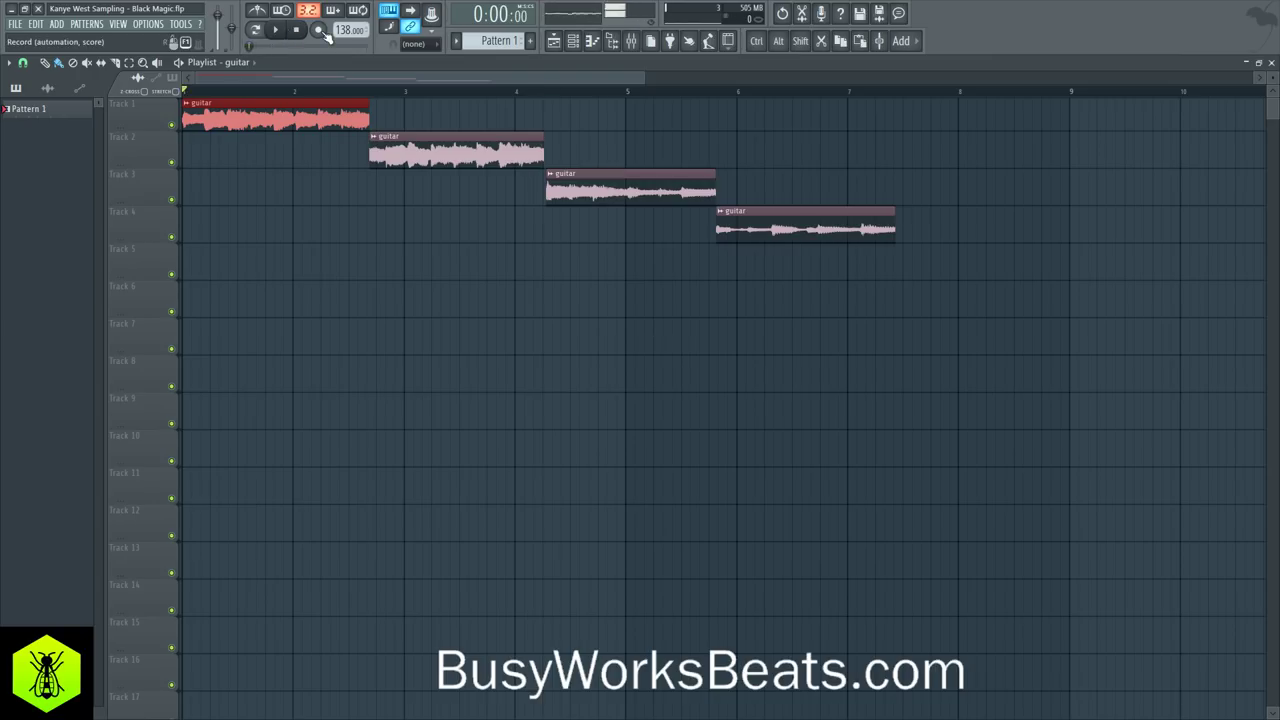
ctrl+click(390, 160)
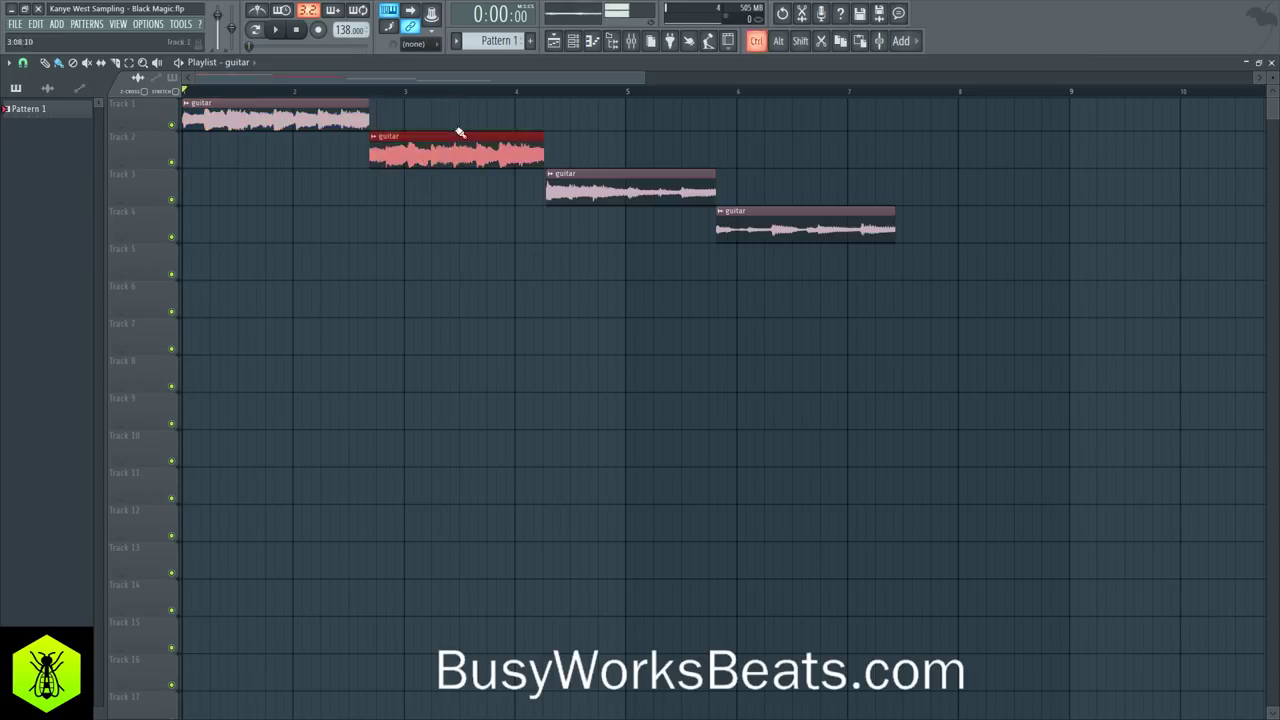
drag(471, 114, 826, 258)
drag(466, 158, 605, 159)
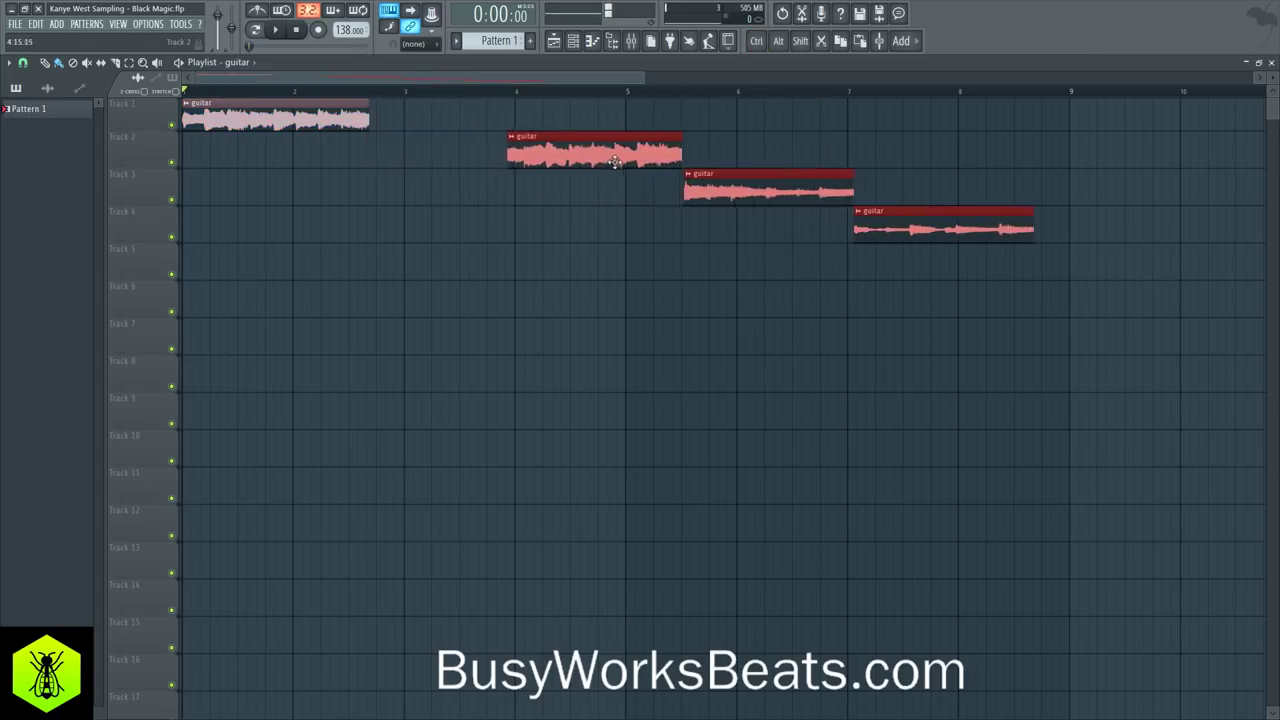
click(304, 110)
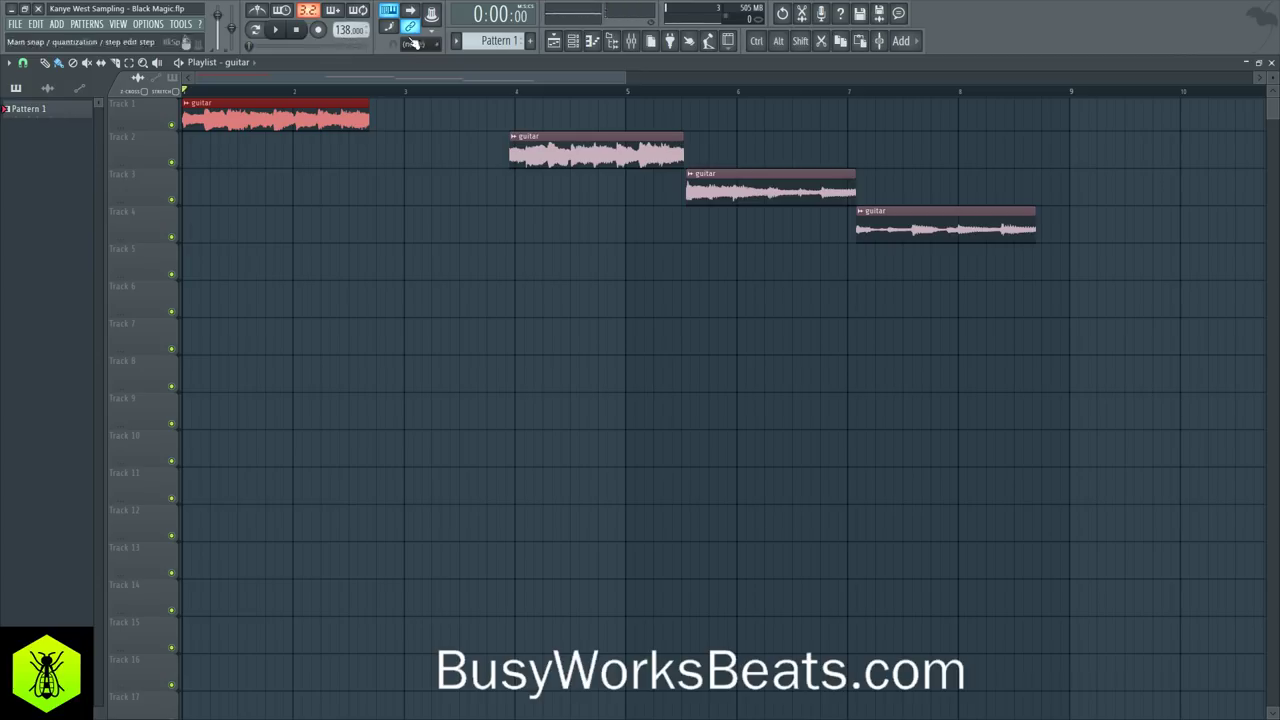
click(572, 40)
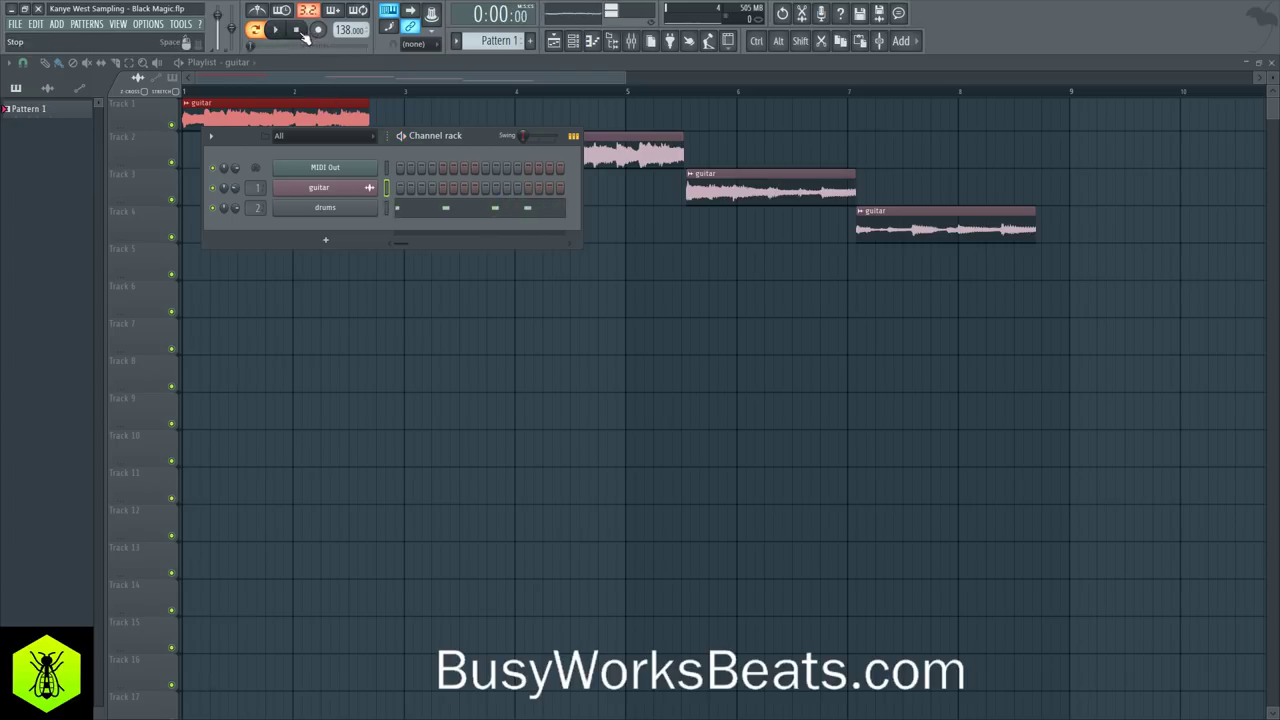
ctrl+click(416, 112)
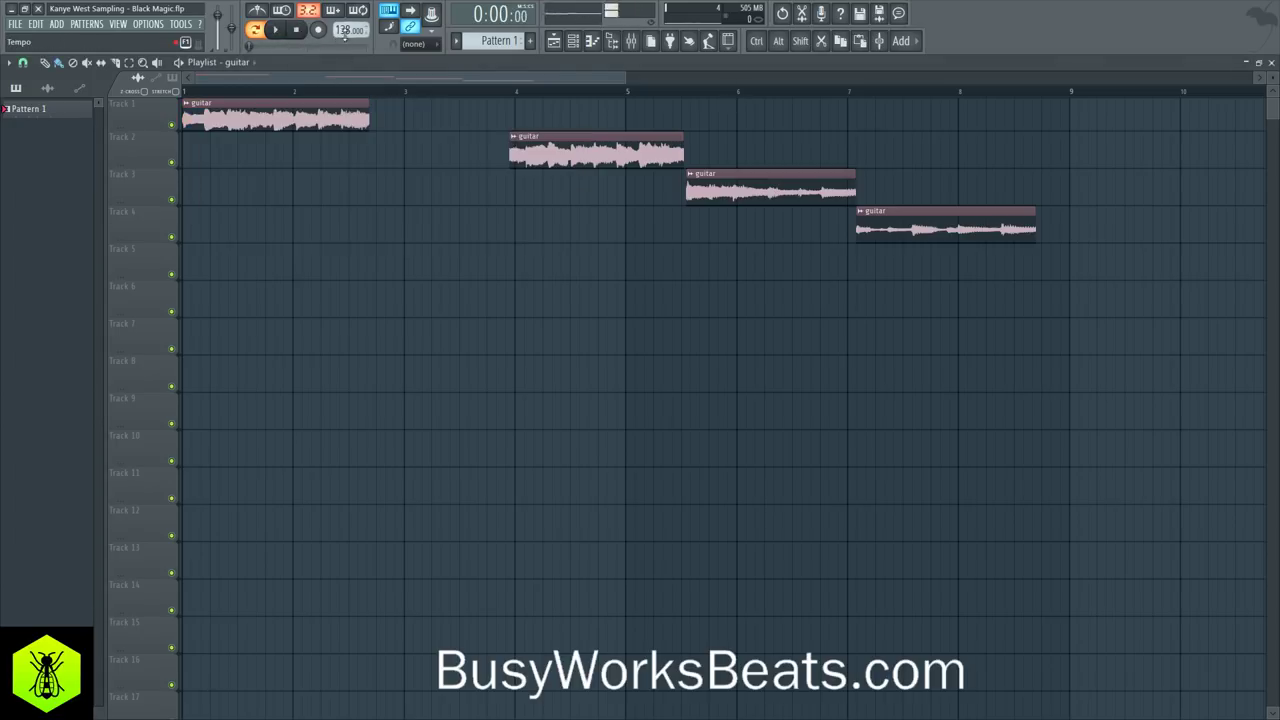
Step: Tap in a new project tempo of 92 BPM with the tempo tapper and close it
right_click(341, 31)
click(370, 188)
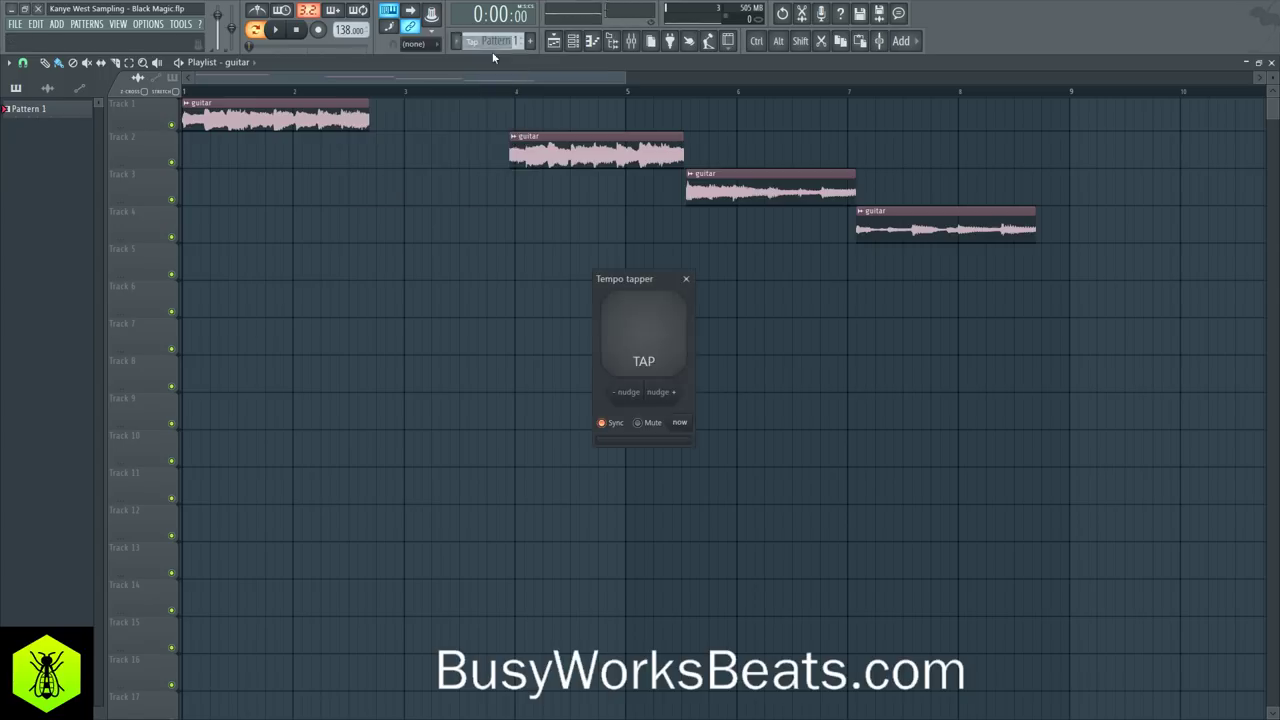
click(646, 351)
click(658, 350)
click(658, 350)
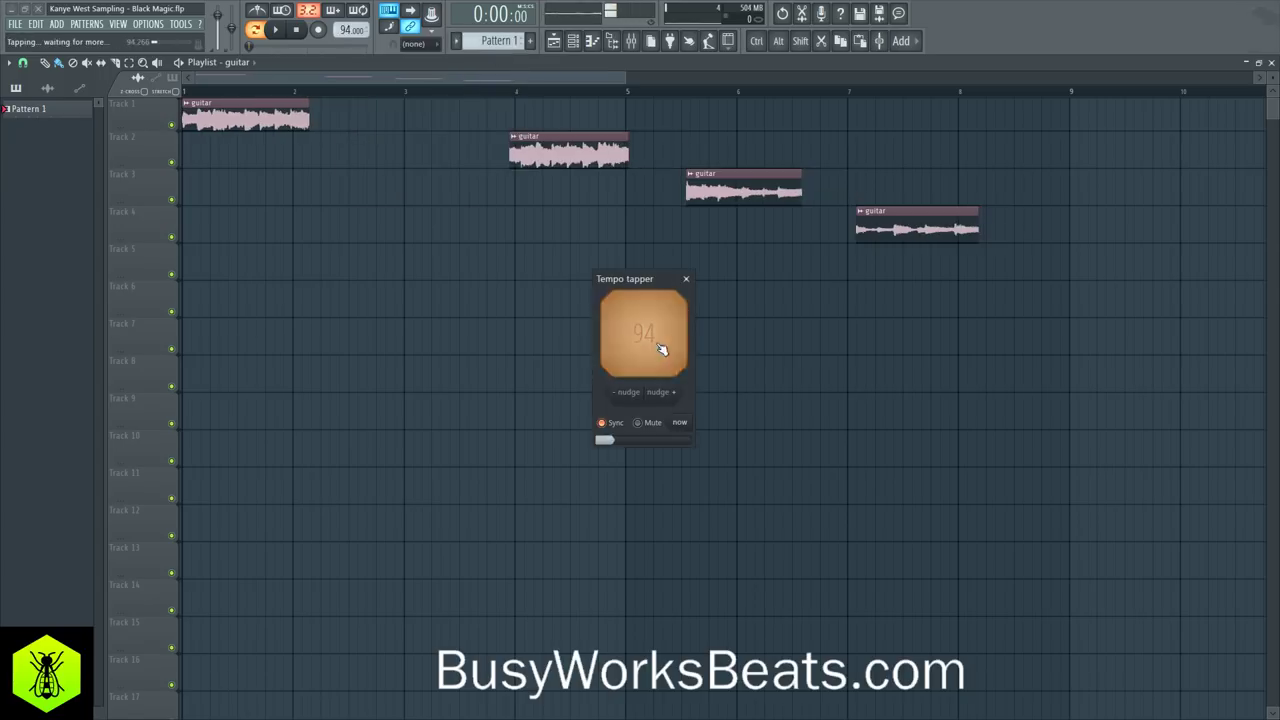
click(658, 352)
click(686, 280)
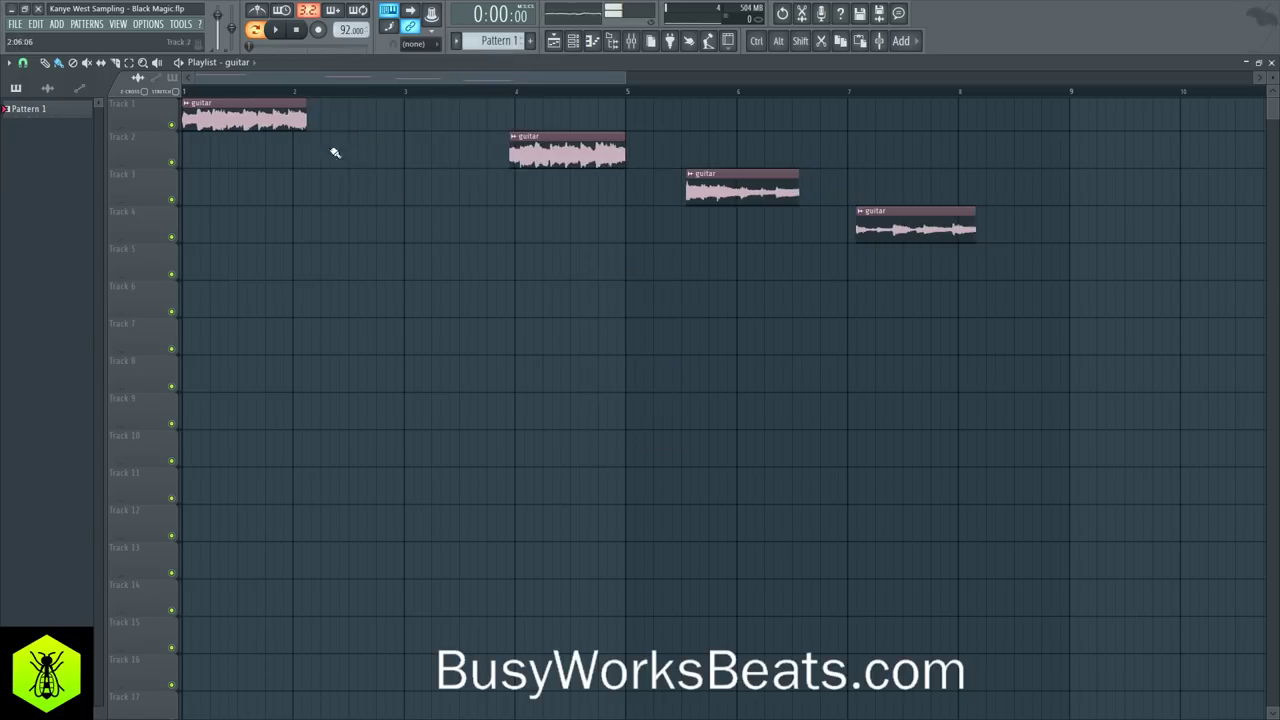
Step: Play the first guitar piece on track 1 at the new tempo, then stop
click(274, 124)
click(274, 29)
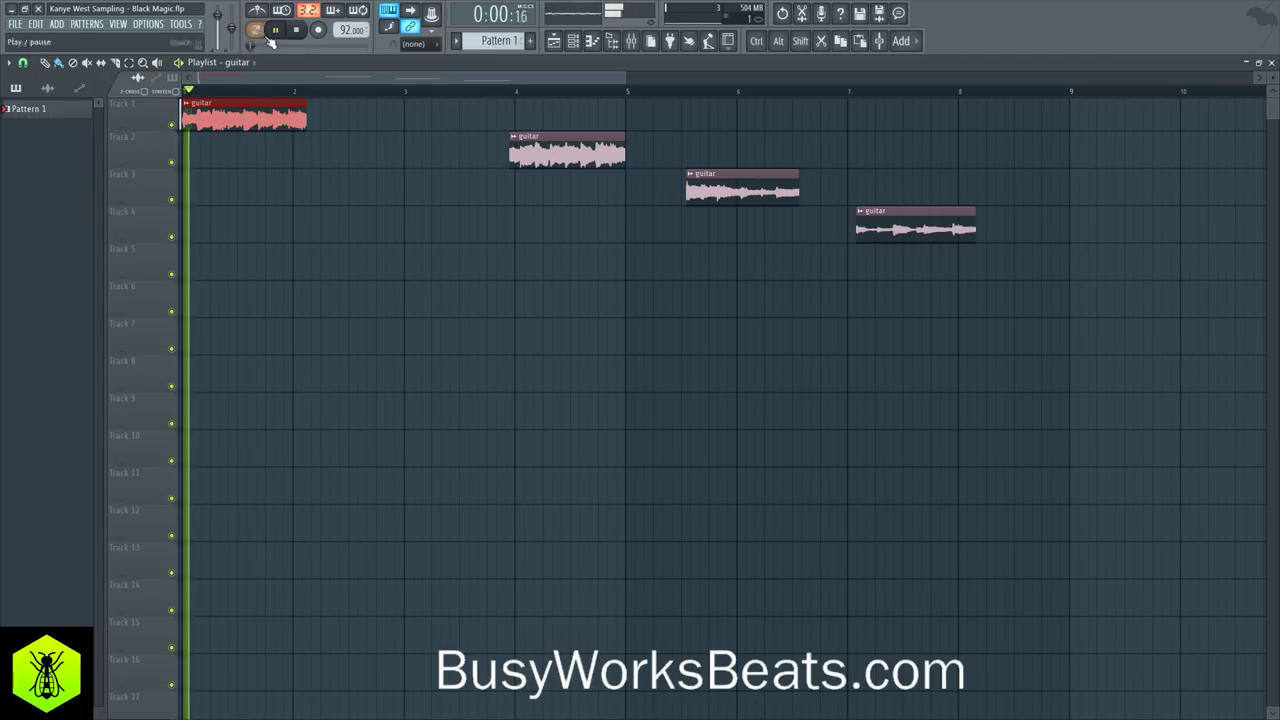
key(space)
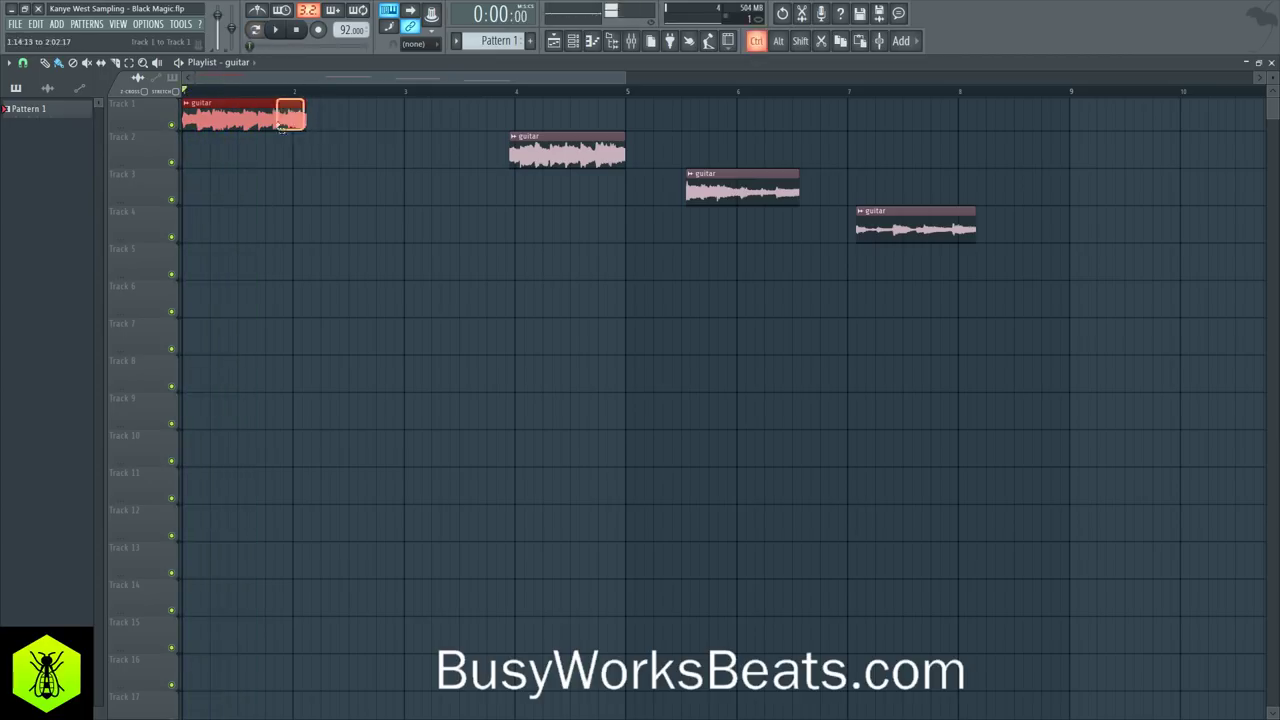
Step: Time-stretch the guitar piece on track 1 so it ends exactly at bar 2, and enlarge track 1's height
scroll(280, 114, up, 5)
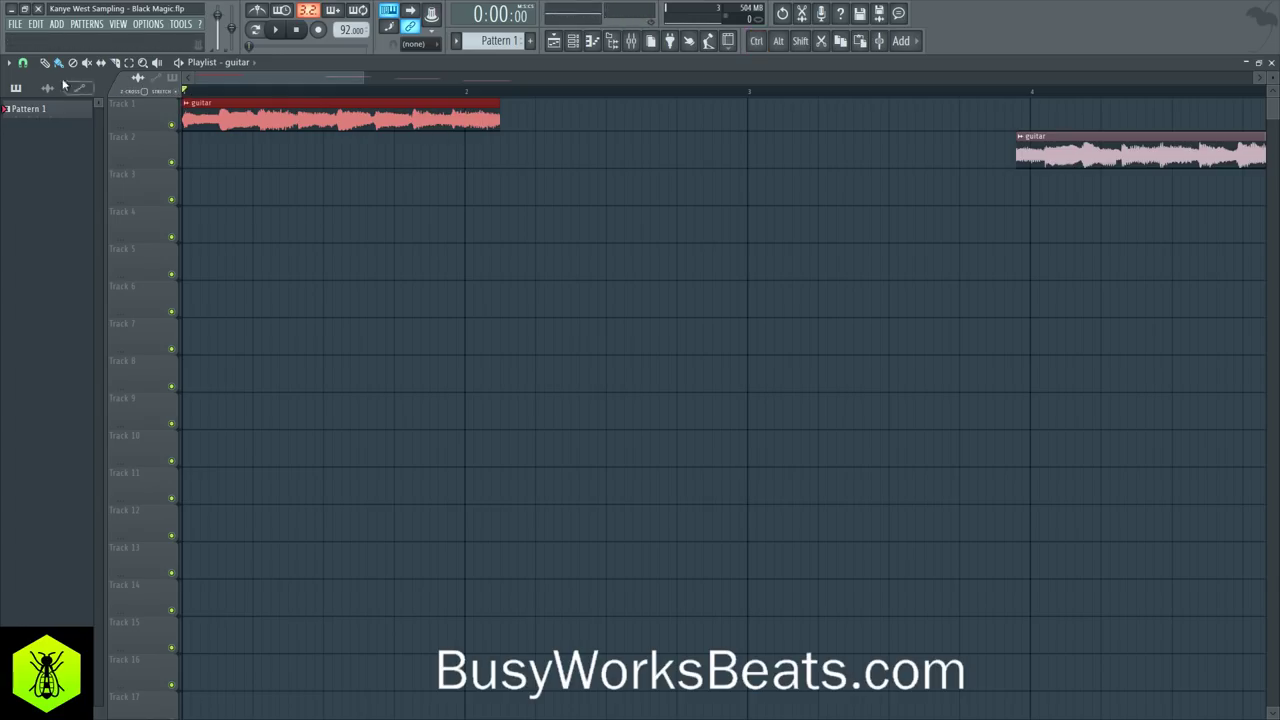
click(9, 62)
click(22, 62)
click(35, 109)
drag(500, 121, 473, 116)
scroll(466, 98, up, 6)
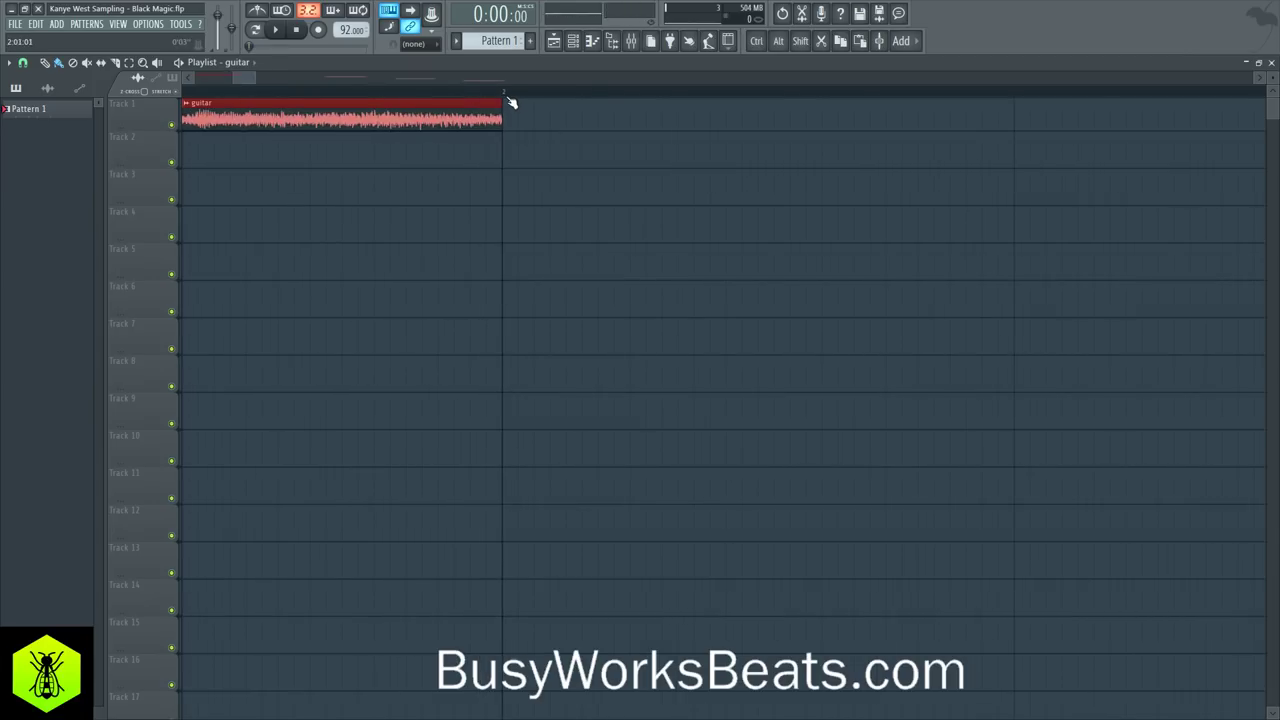
drag(148, 130, 148, 289)
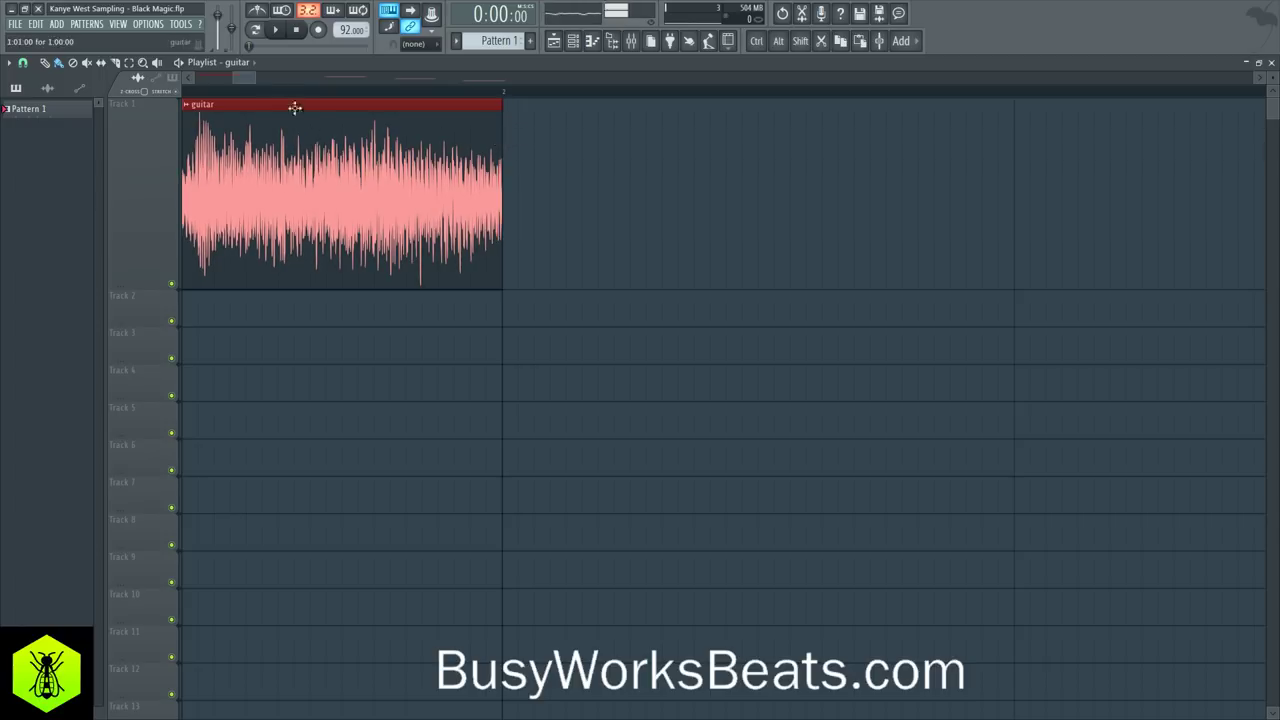
Step: Play the stretched guitar piece on track 1 from the start, then stop
scroll(286, 92, down, 6)
drag(256, 77, 97, 88)
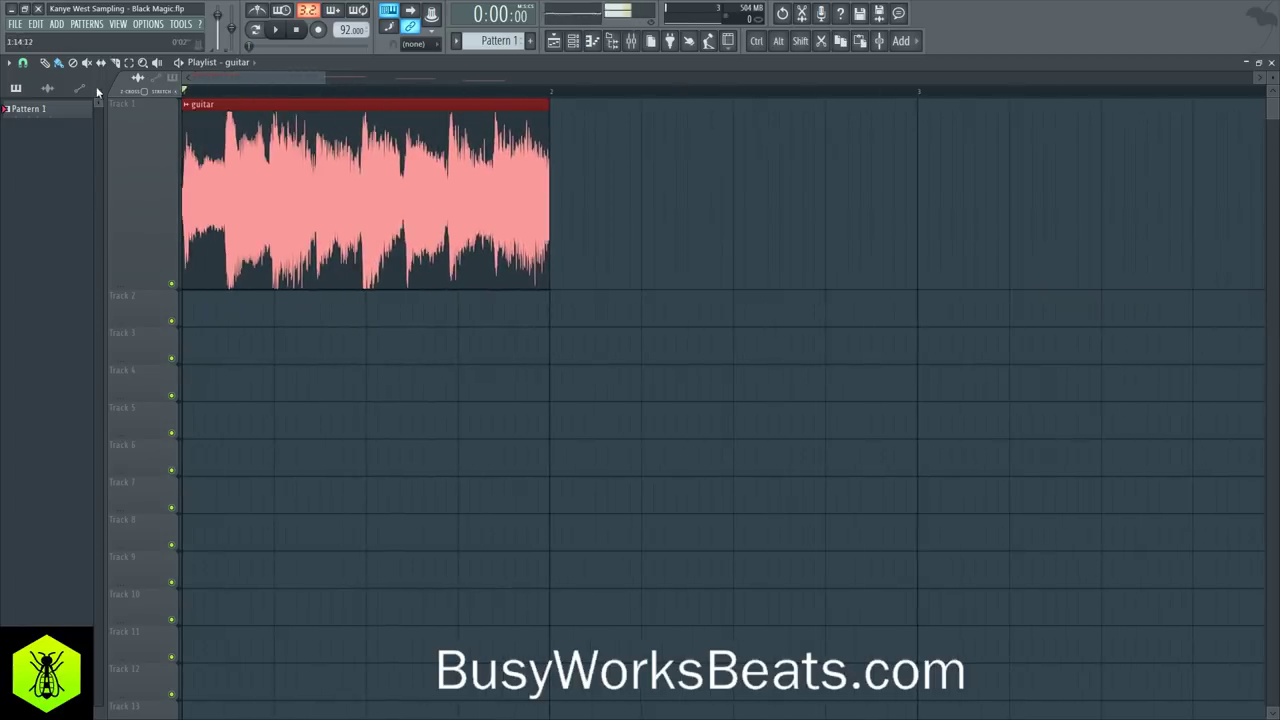
key(space)
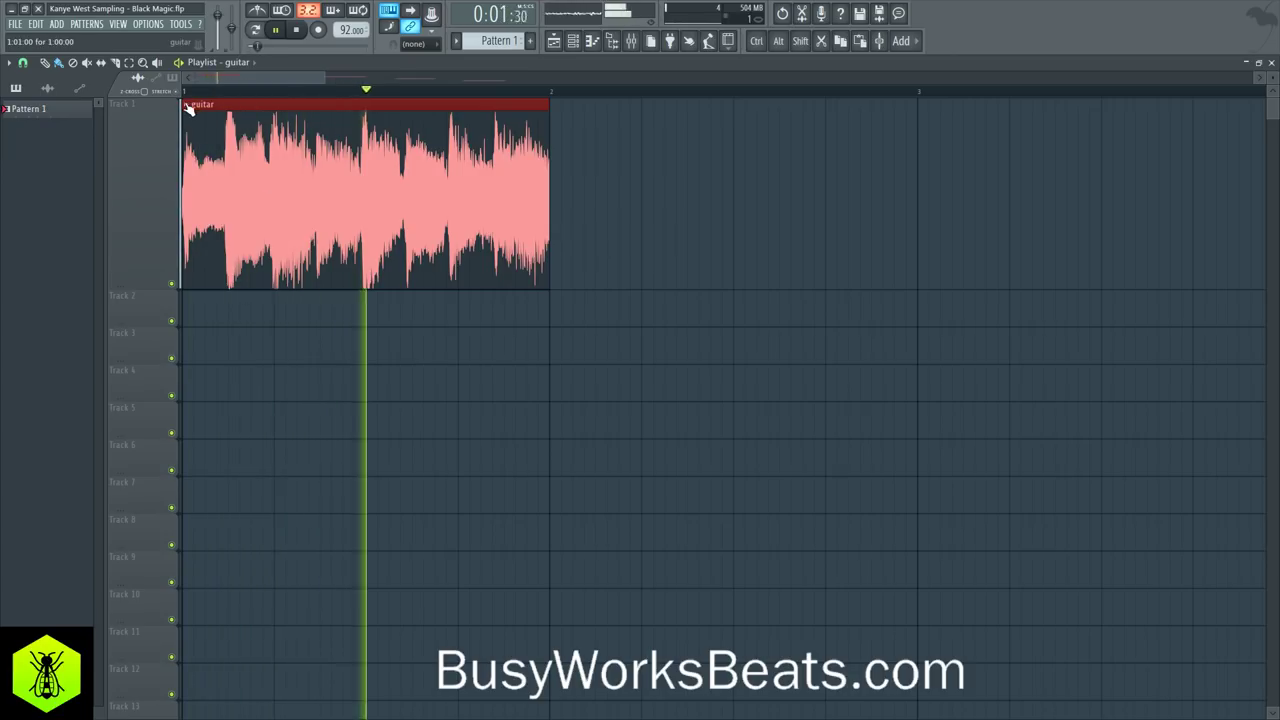
key(space)
Step: Set the time-stretching mode of the guitar channel to Stretch and close its channel settings
click(186, 106)
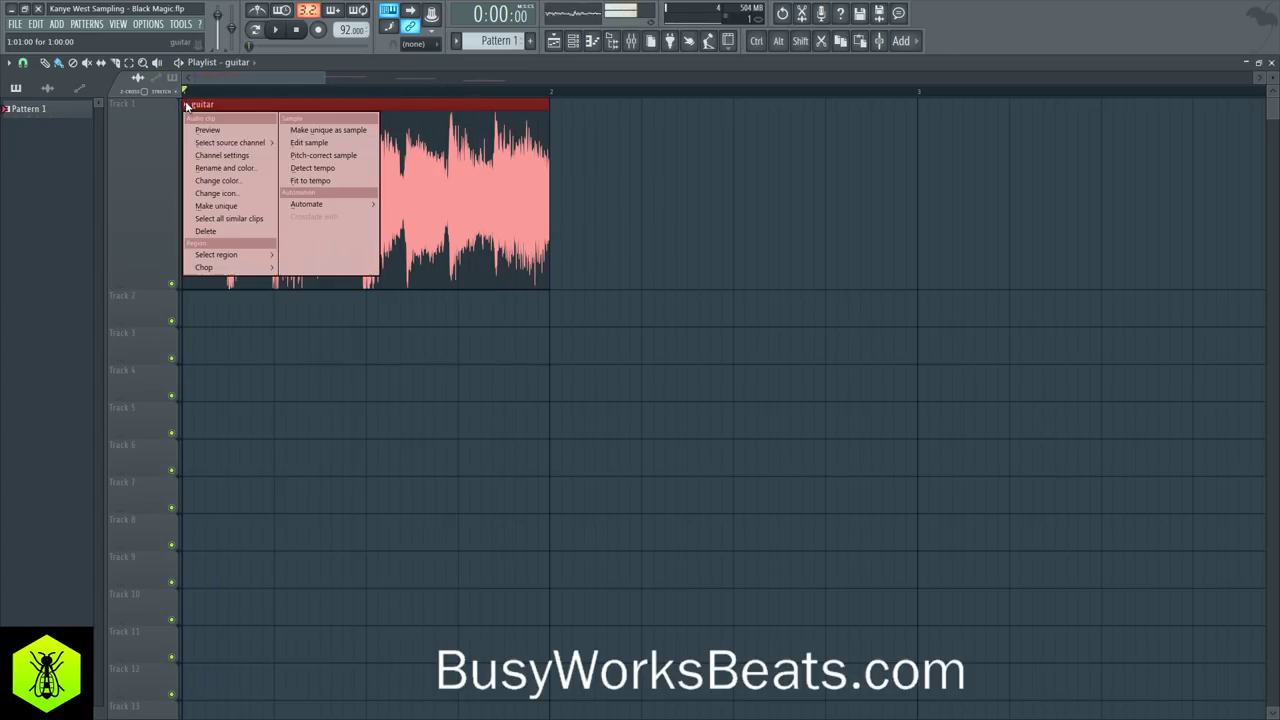
click(232, 157)
click(354, 213)
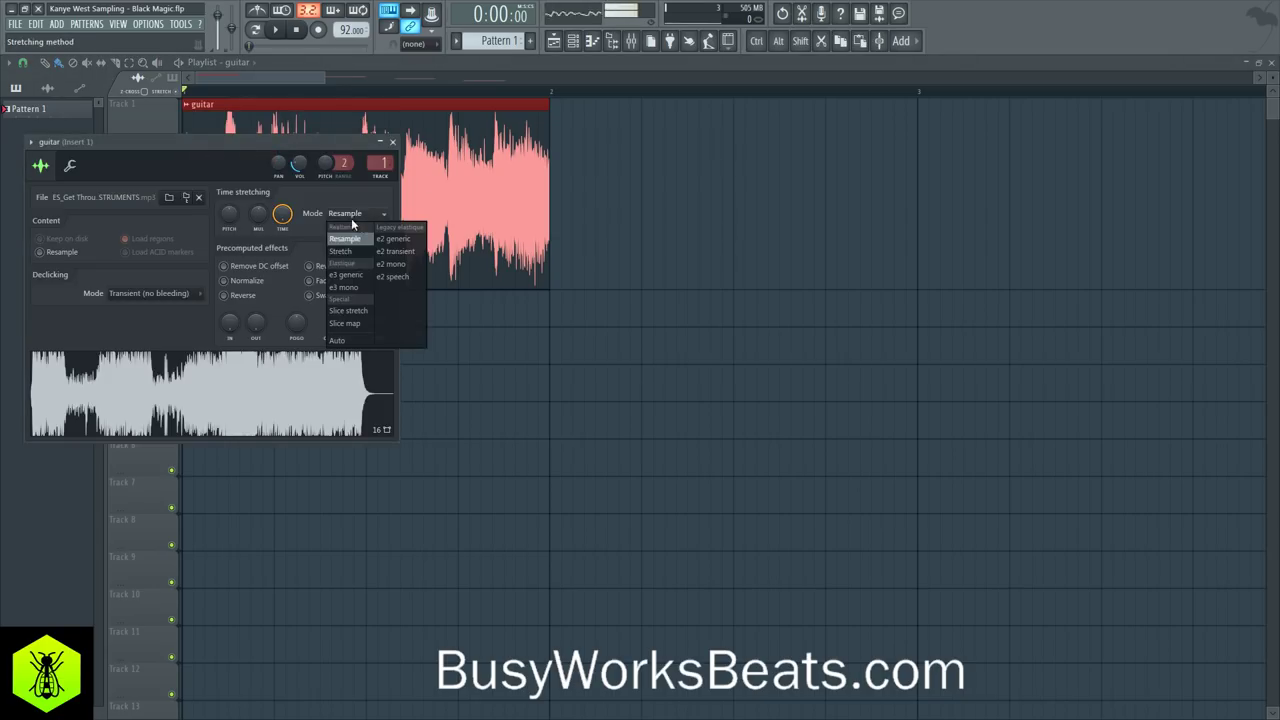
click(353, 252)
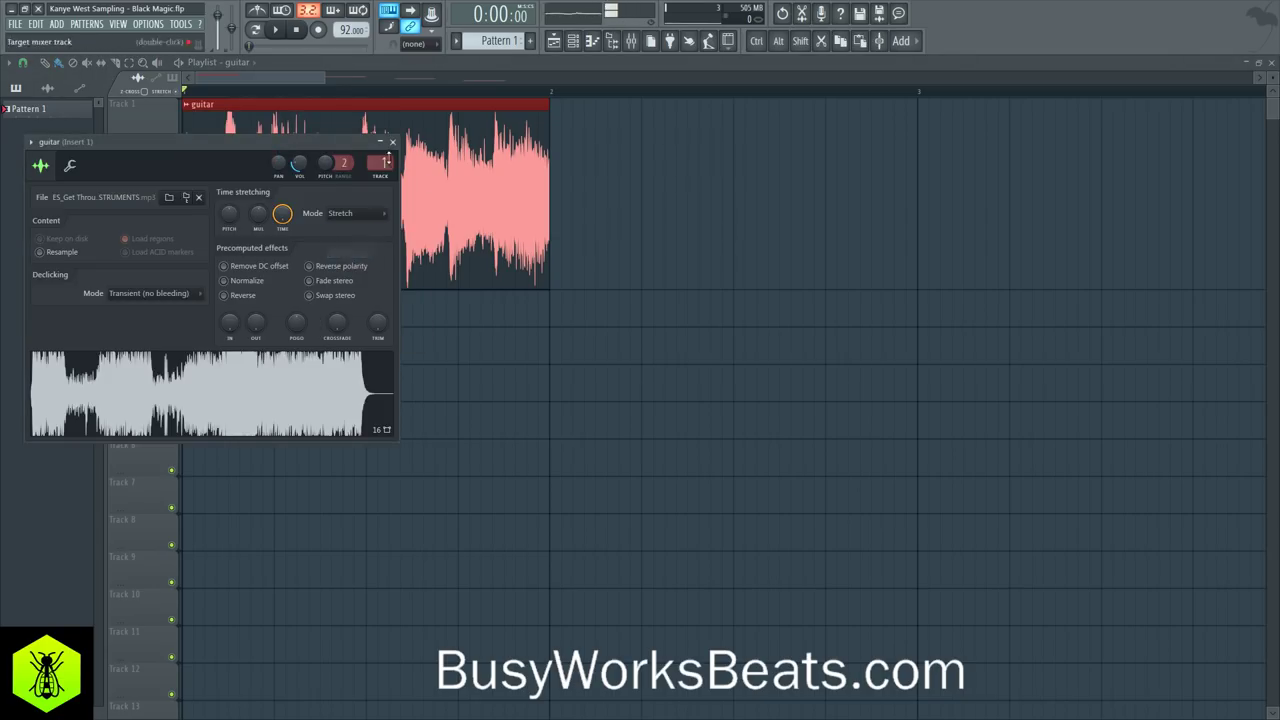
click(394, 143)
Step: Play the track 1 guitar piece again with the Stretch mode applied, then stop
key(space)
scroll(344, 94, down, 5)
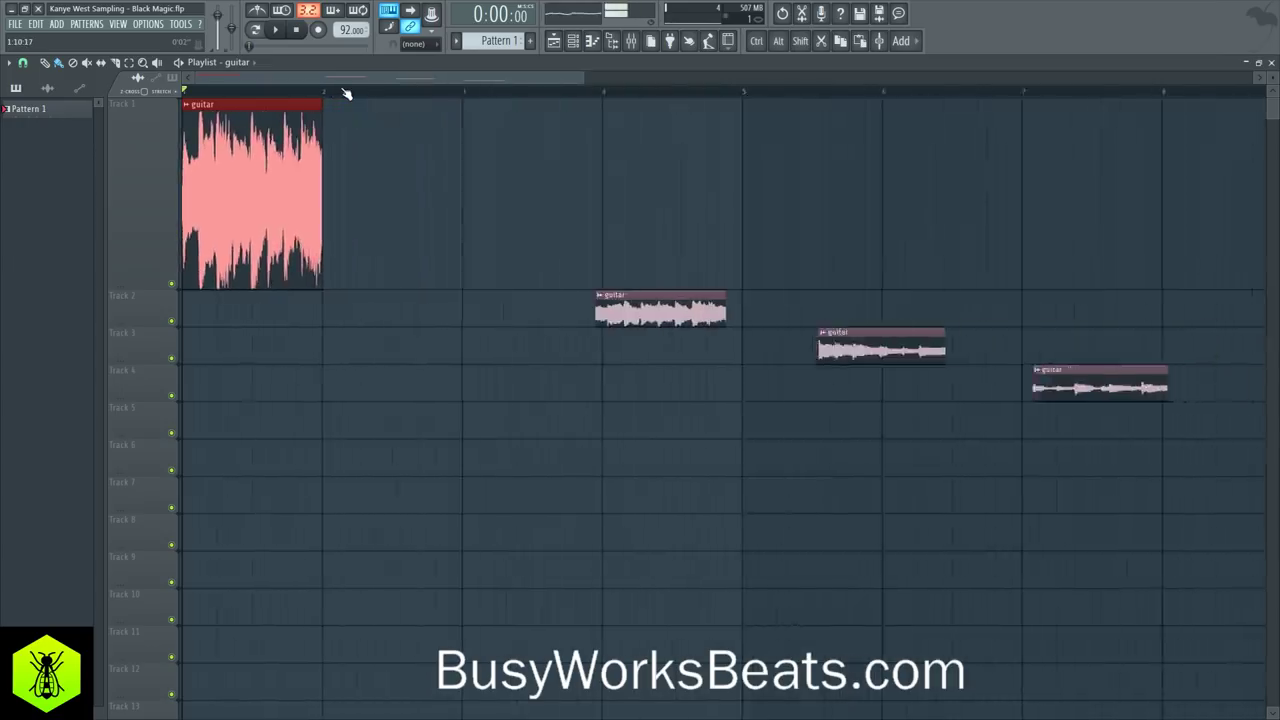
key(space)
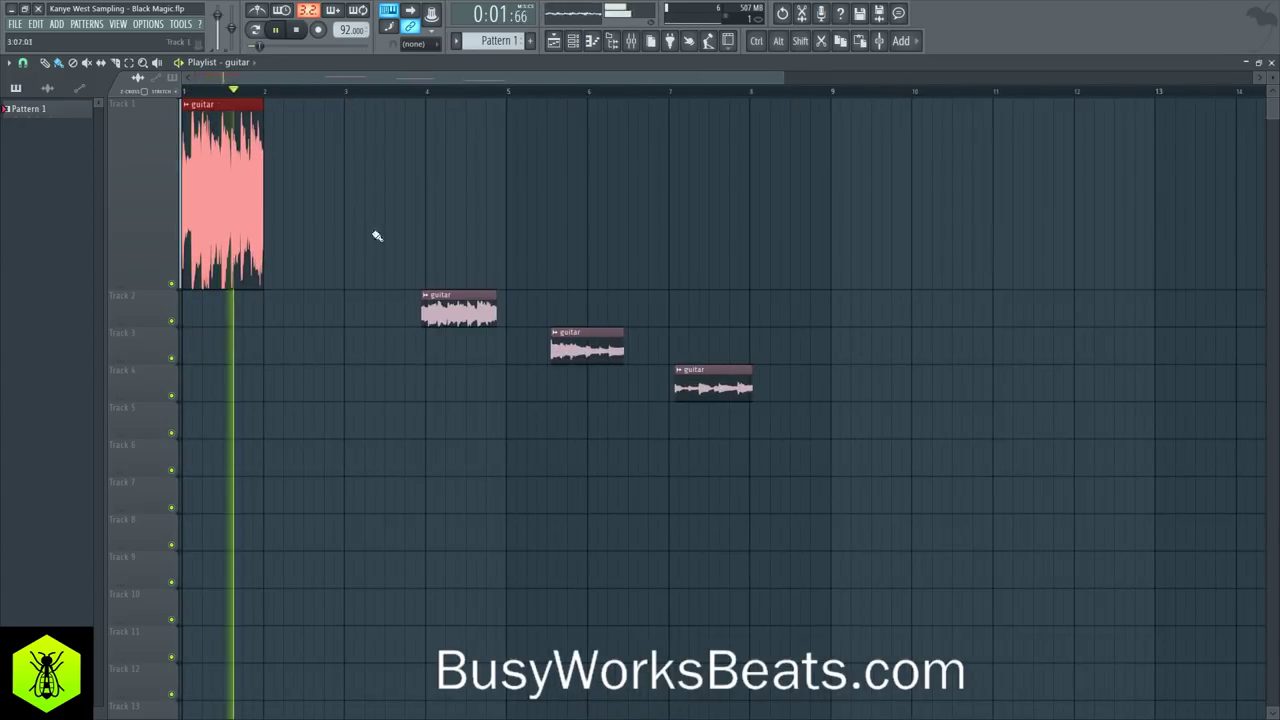
key(space)
Step: Move the guitar piece from track 2 to track 1 so it starts exactly at bar 2
drag(465, 312, 237, 137)
scroll(270, 100, up, 5)
scroll(269, 98, up, 3)
scroll(228, 95, up, 2)
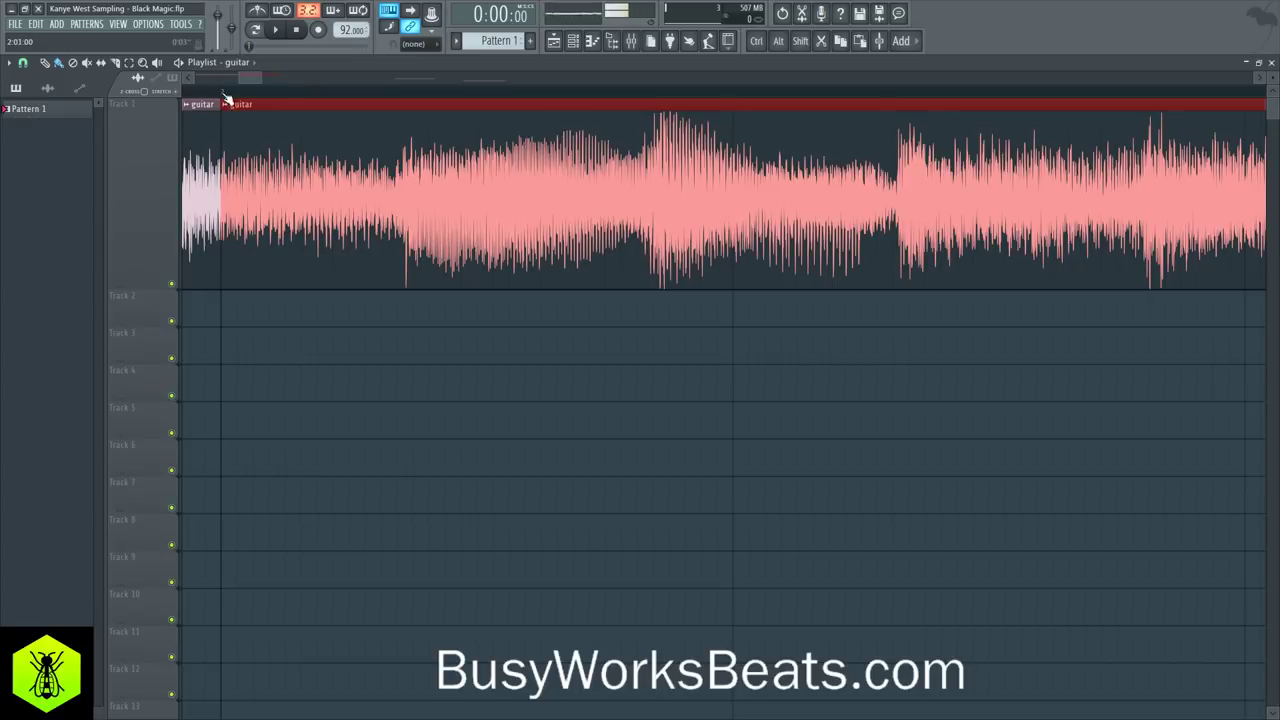
Step: Time-stretch the second guitar piece on track 1 so it ends exactly at bar 3
scroll(223, 93, down, 4)
scroll(829, 92, right, 2)
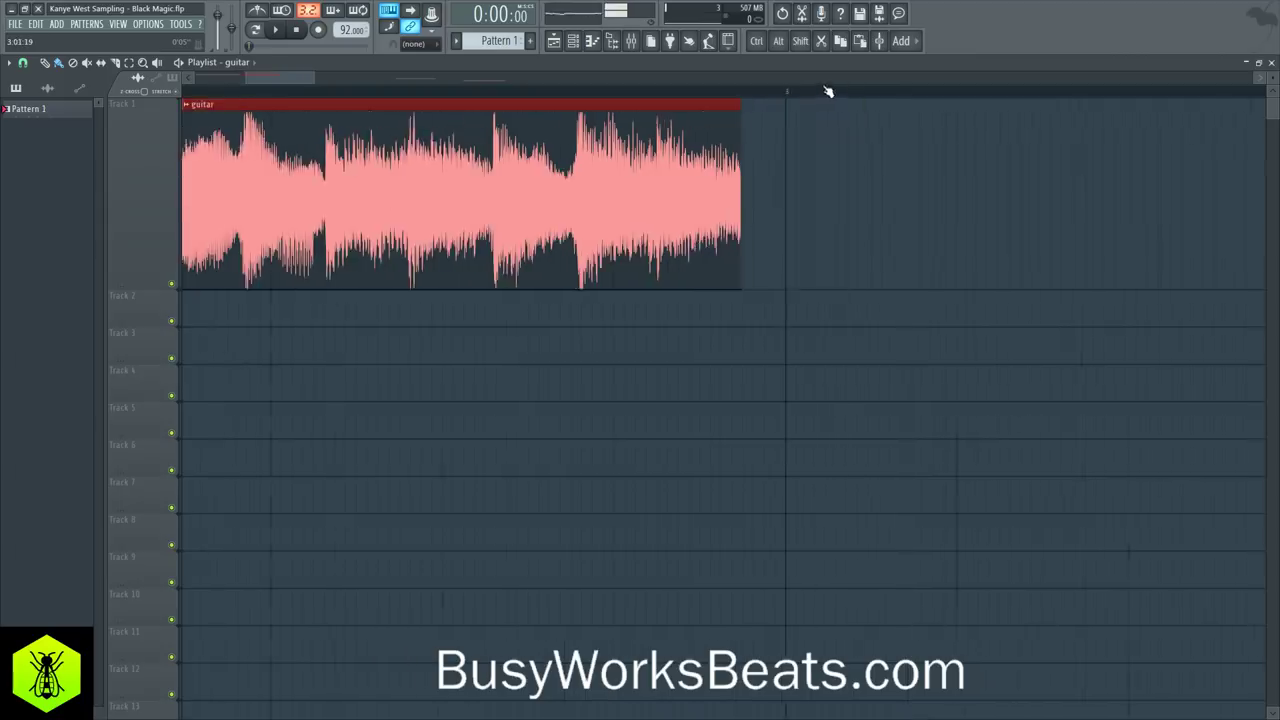
scroll(803, 93, down, 4)
scroll(801, 93, up, 5)
drag(727, 172, 773, 220)
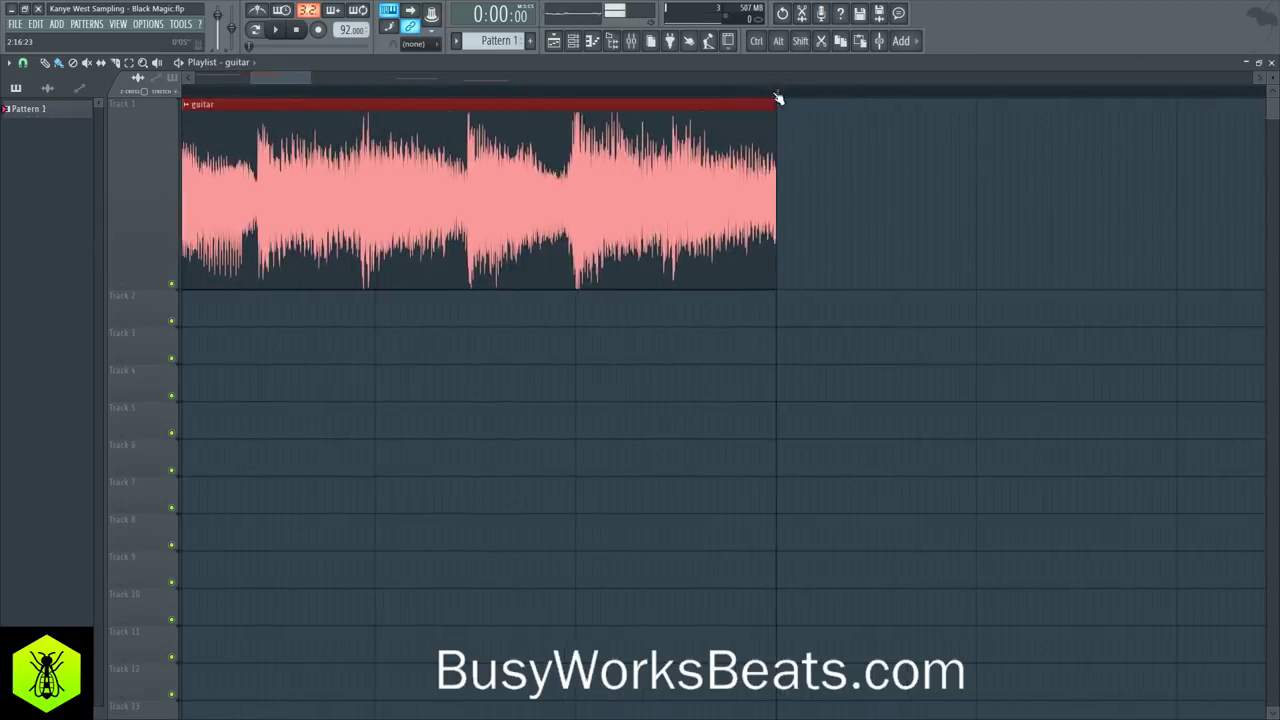
Step: Play the two consecutive guitar pieces on track 1 from the start, then stop
scroll(777, 94, down, 5)
key(space)
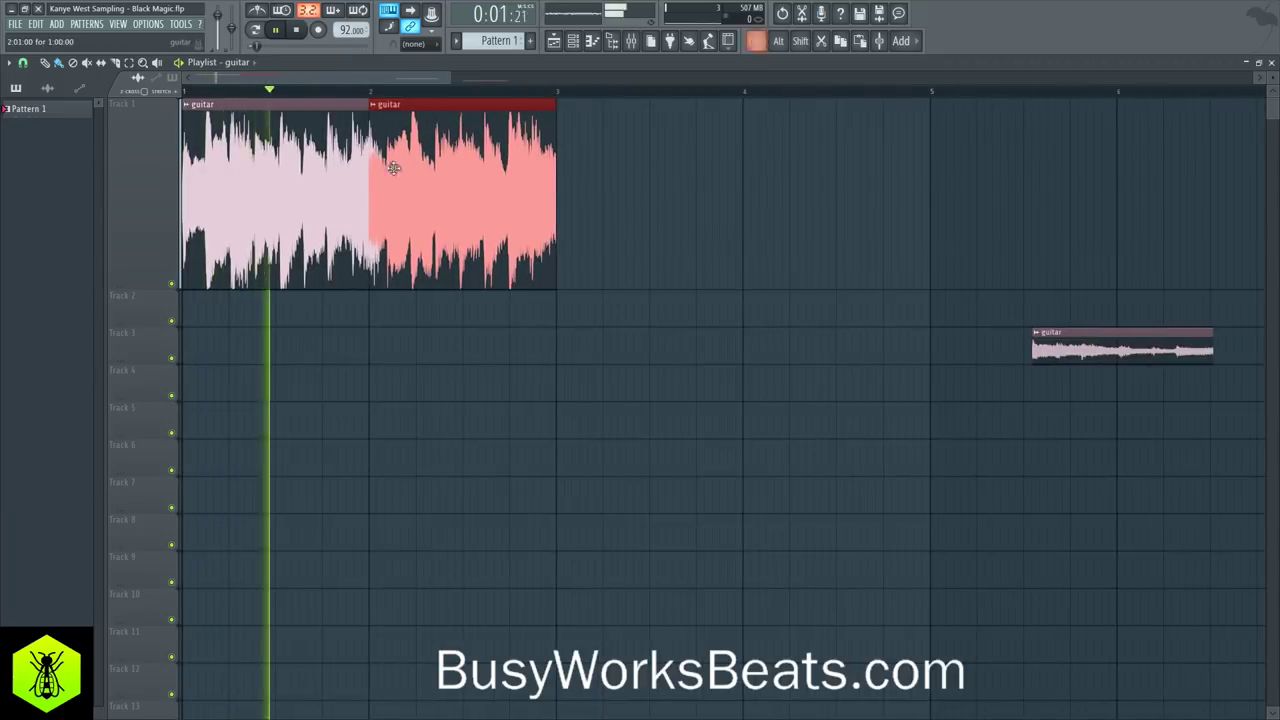
ctrl+click(360, 138)
key(space)
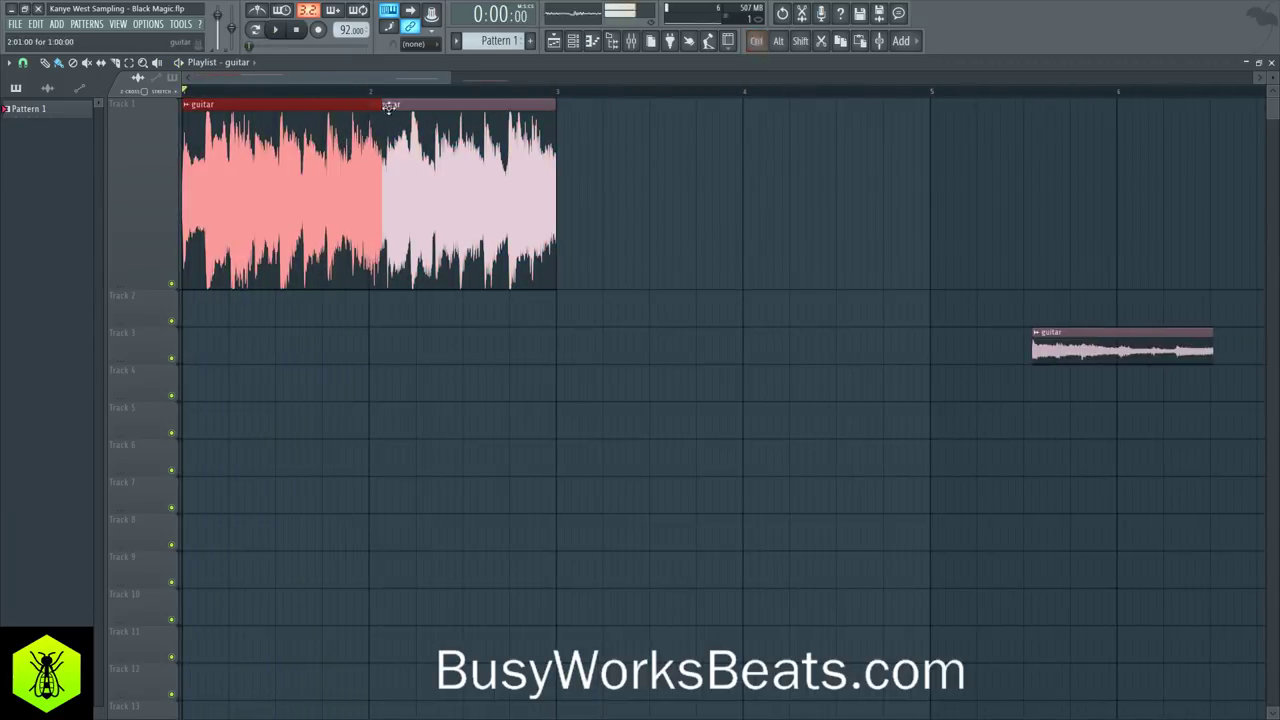
Step: Stretch the overlapping end of the first guitar piece on track 1 back to bar 2
scroll(390, 105, up, 4)
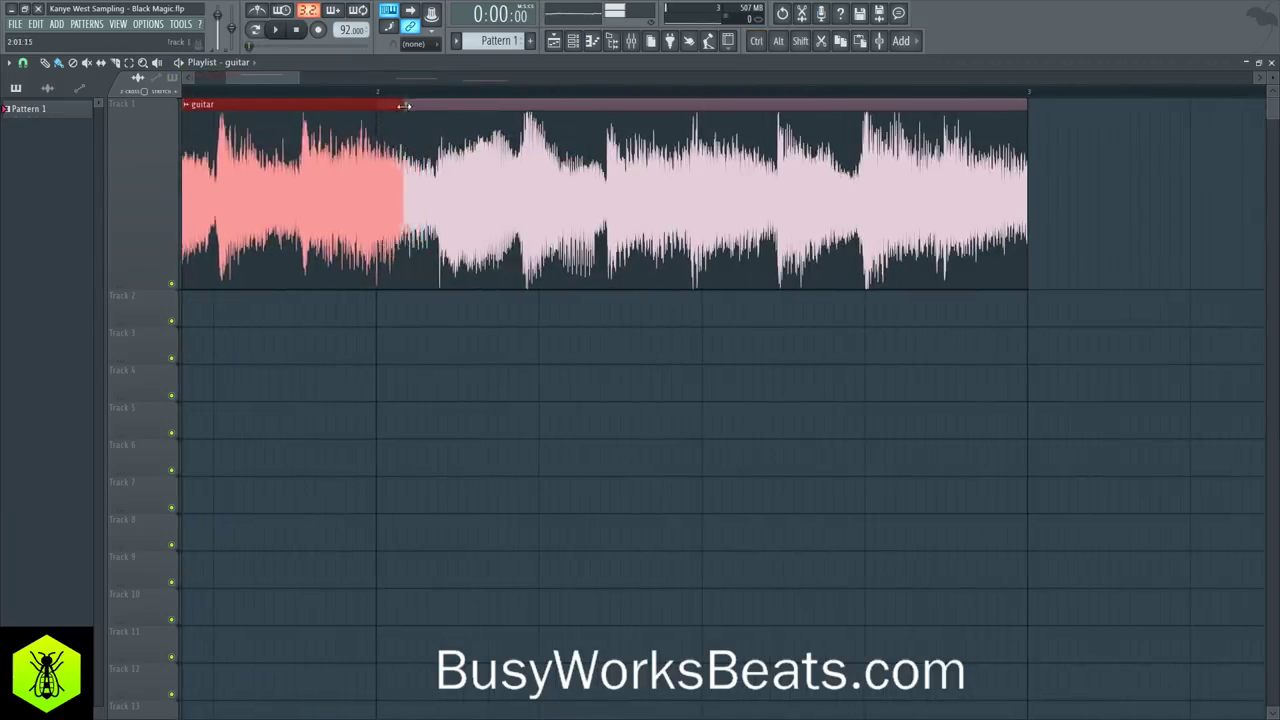
drag(403, 105, 375, 122)
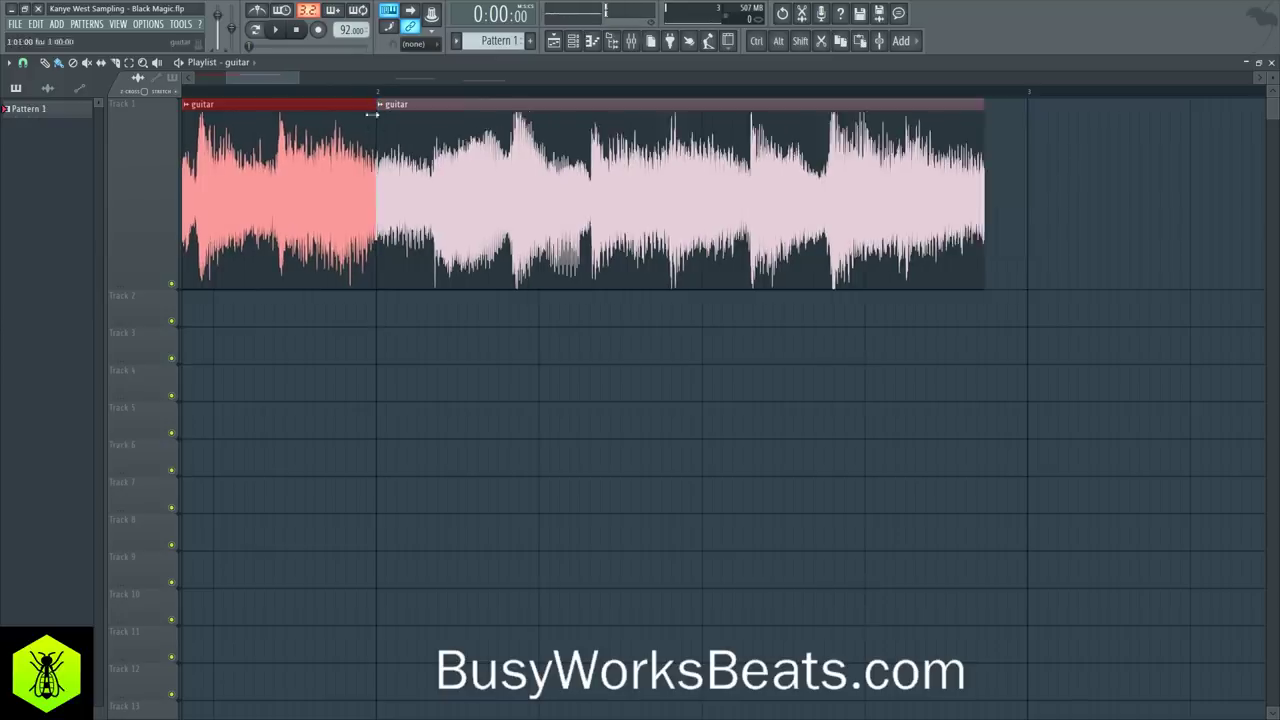
scroll(381, 94, up, 4)
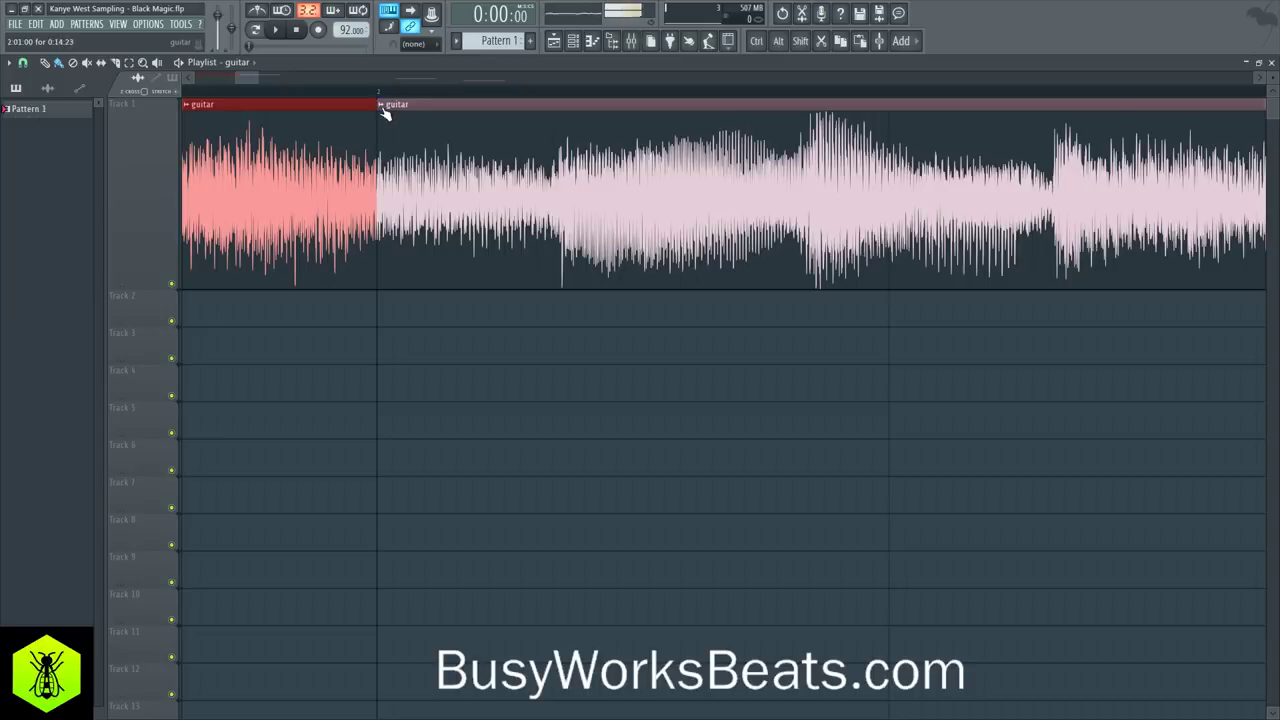
scroll(404, 98, down, 2)
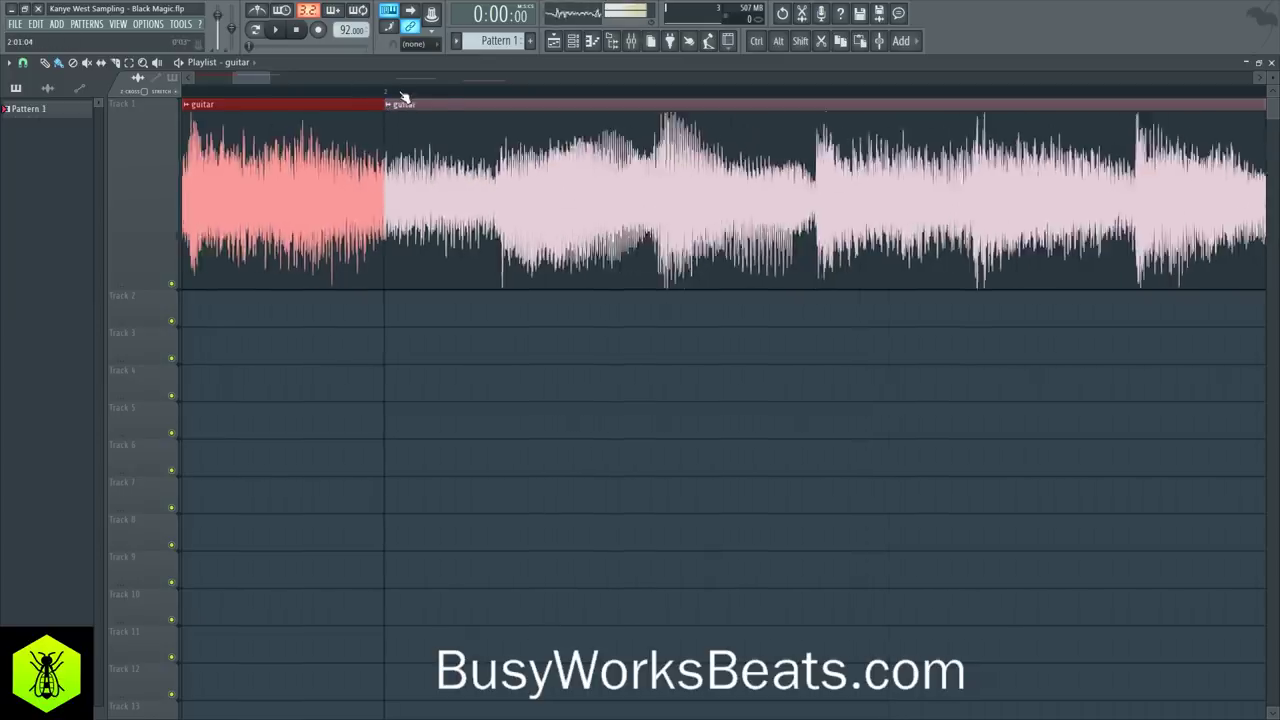
Step: Fine-tune the time-stretch of the first guitar piece on track 1 so it ends exactly at bar 2
ctrl+click(540, 210)
ctrl+click(332, 183)
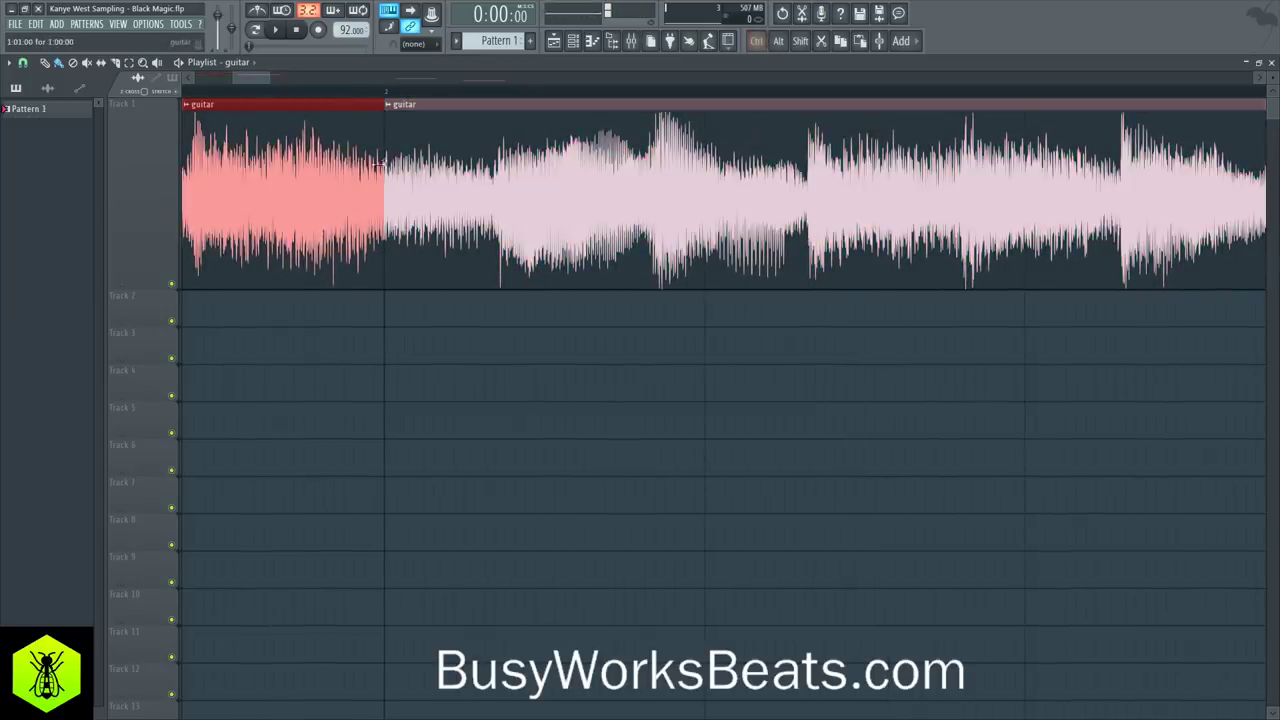
scroll(399, 100, down, 3)
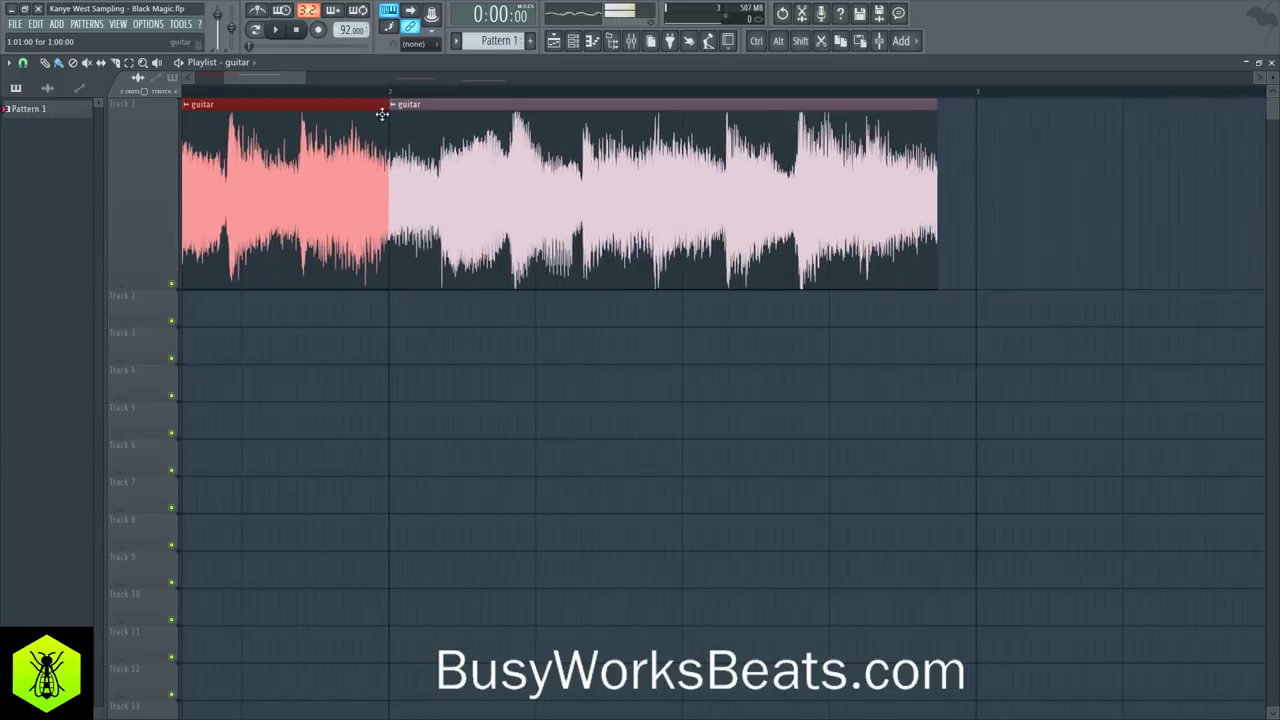
scroll(382, 104, down, 1)
scroll(382, 104, down, 3)
scroll(436, 249, up, 4)
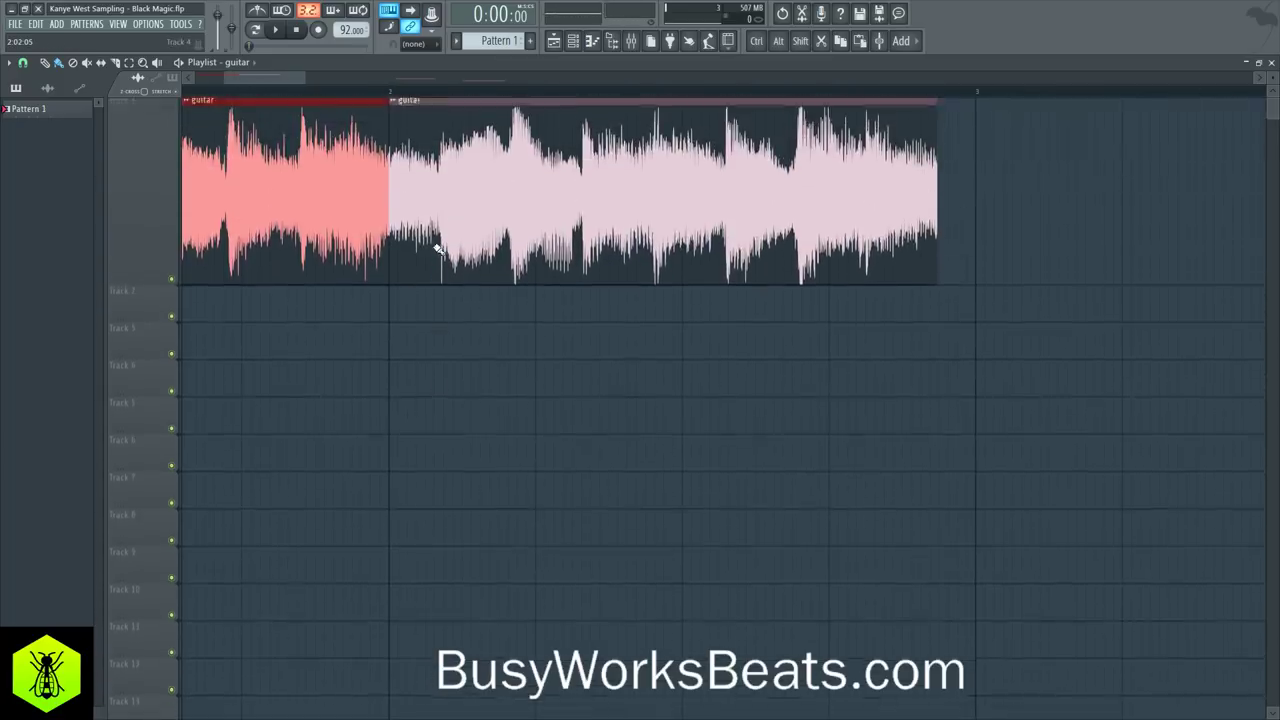
Step: Make the second guitar piece on track 1 and the pieces on tracks 3 and 4 unique
ctrl+click(441, 217)
click(393, 105)
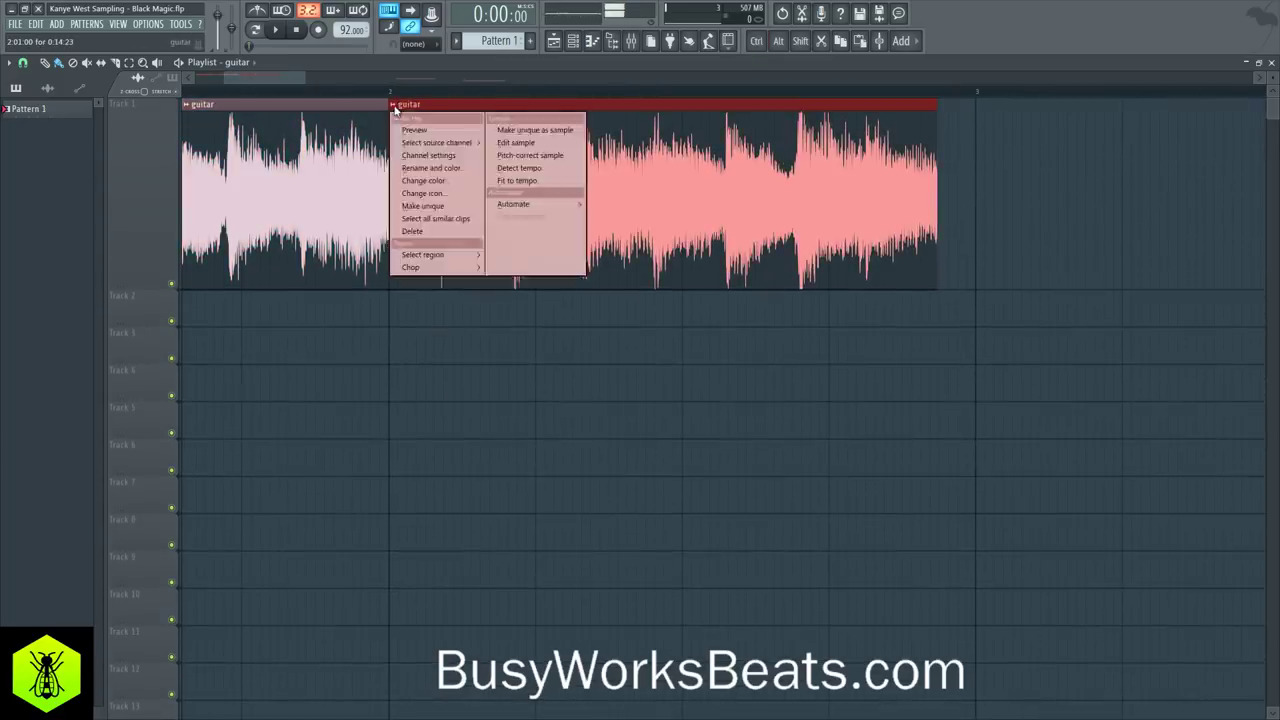
click(451, 206)
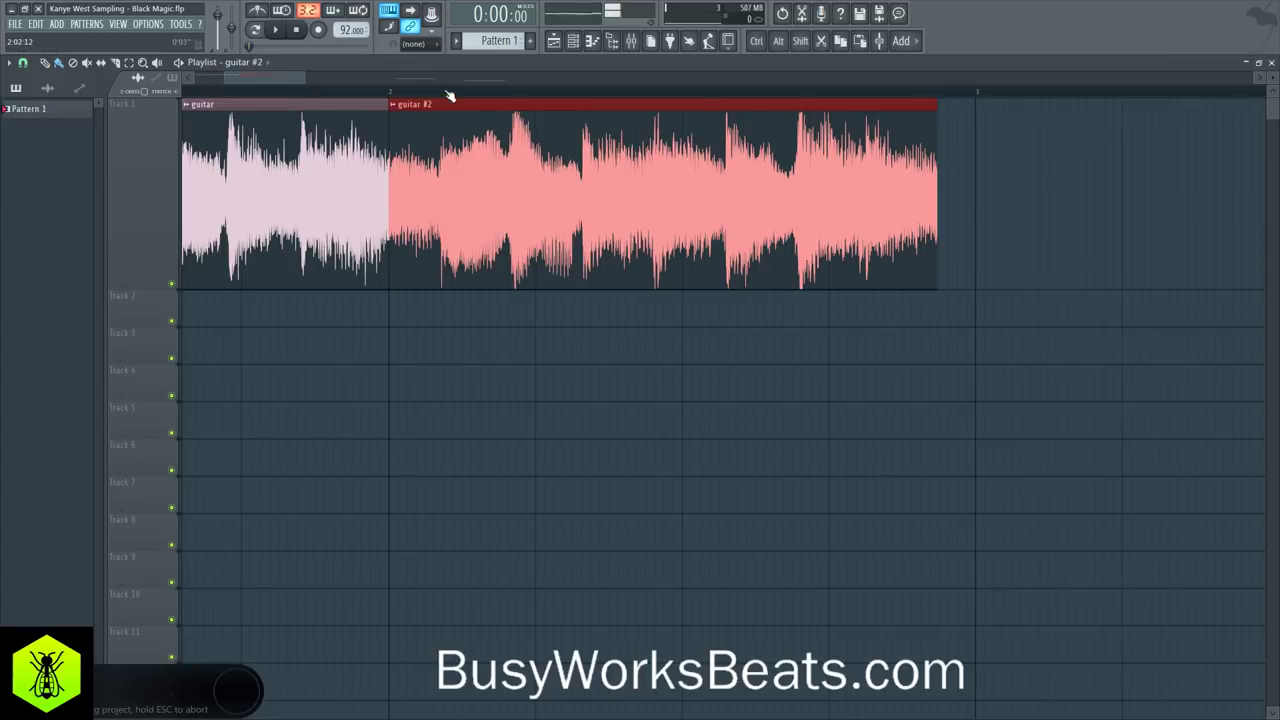
scroll(450, 95, down, 5)
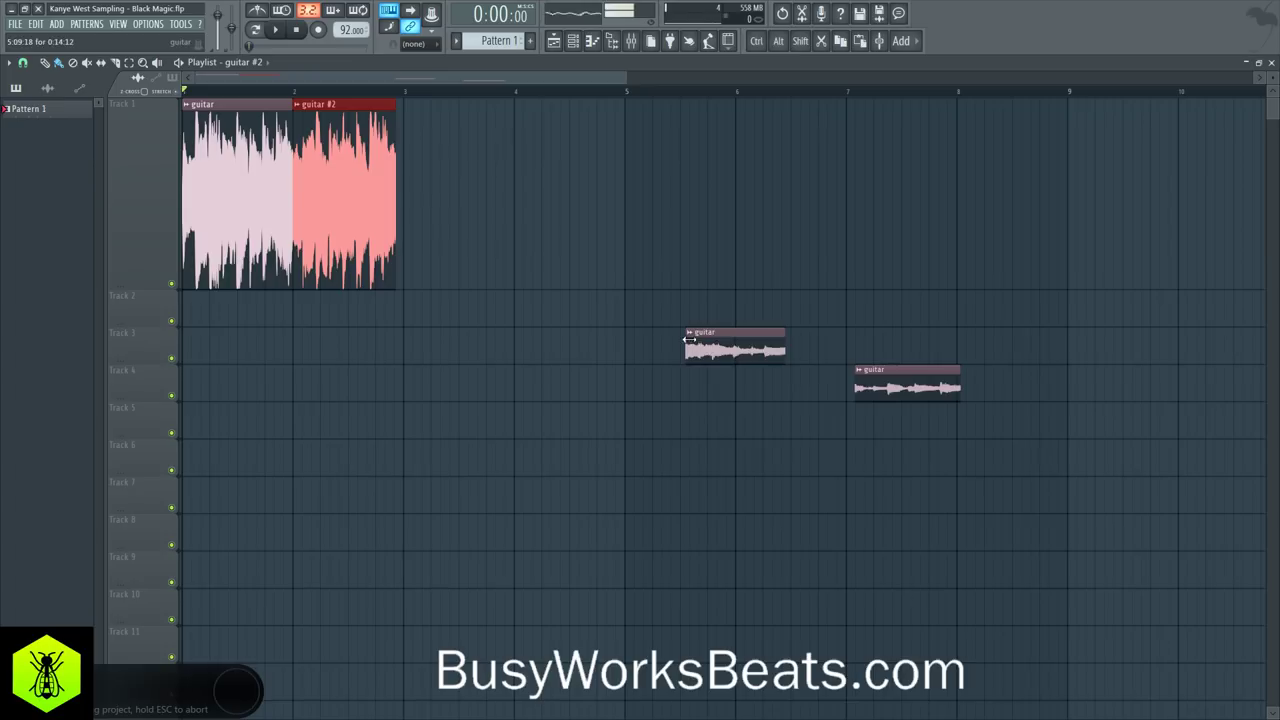
click(689, 333)
click(727, 431)
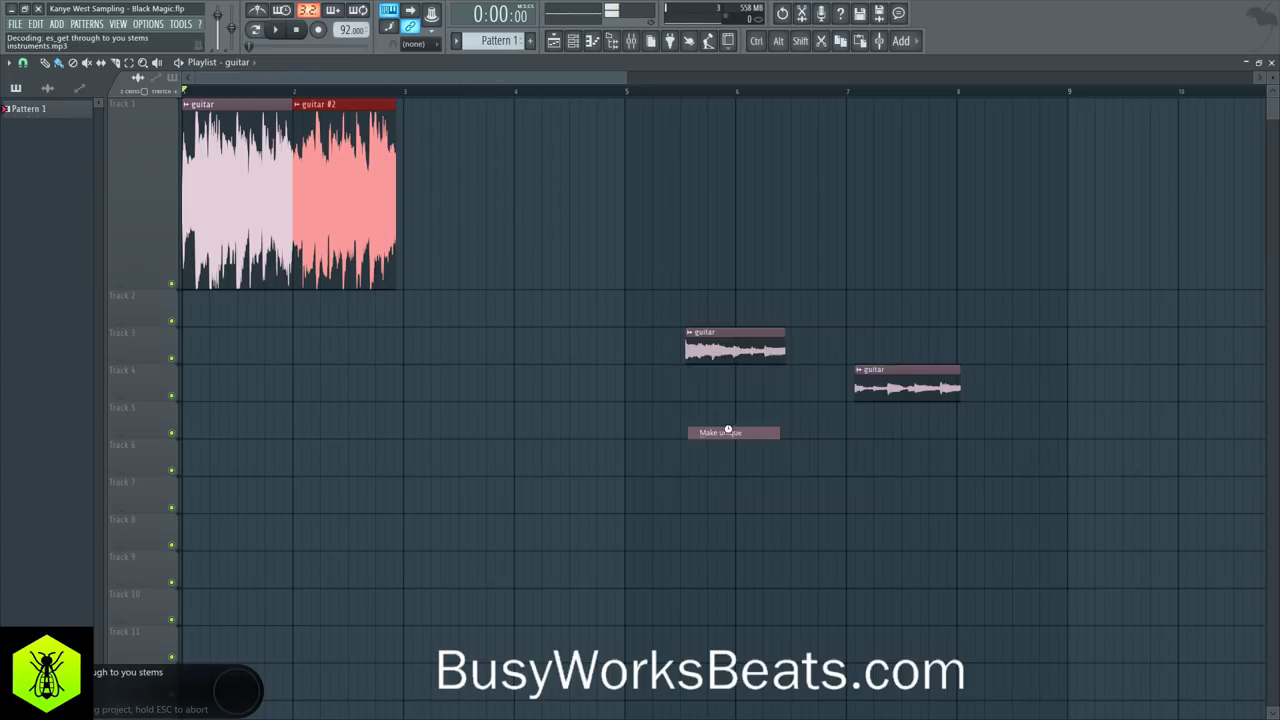
click(867, 371)
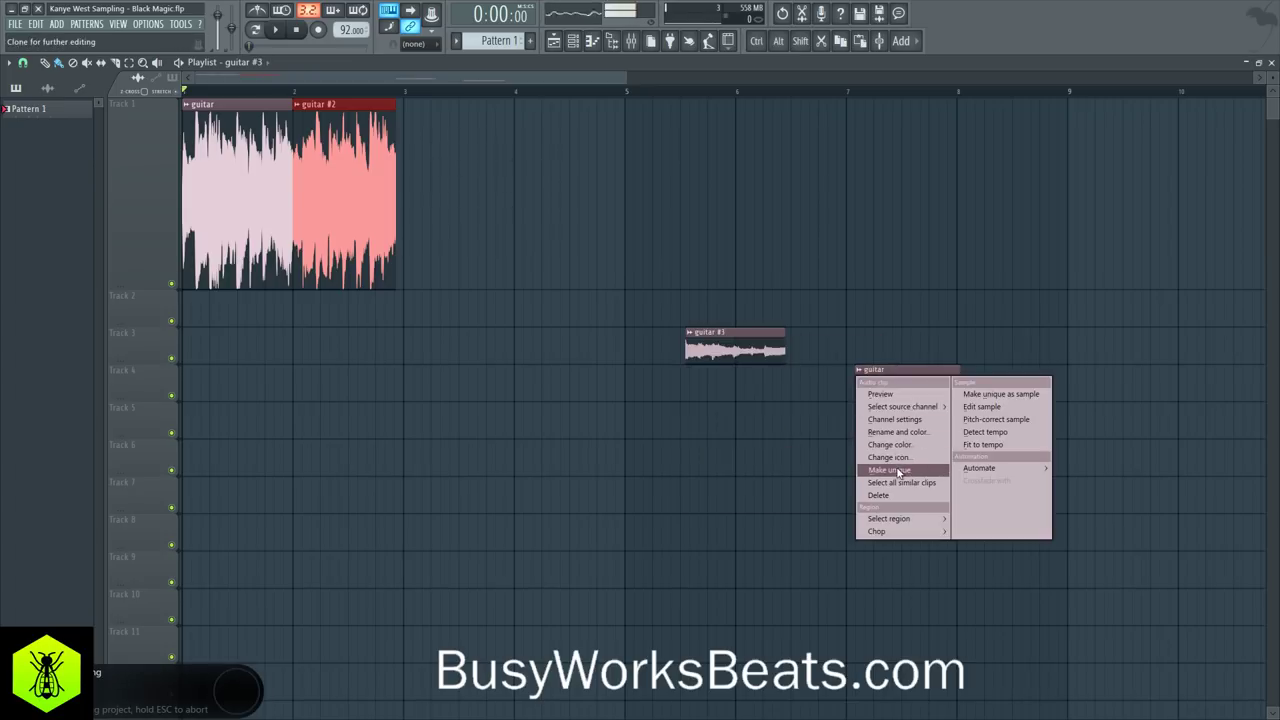
click(899, 470)
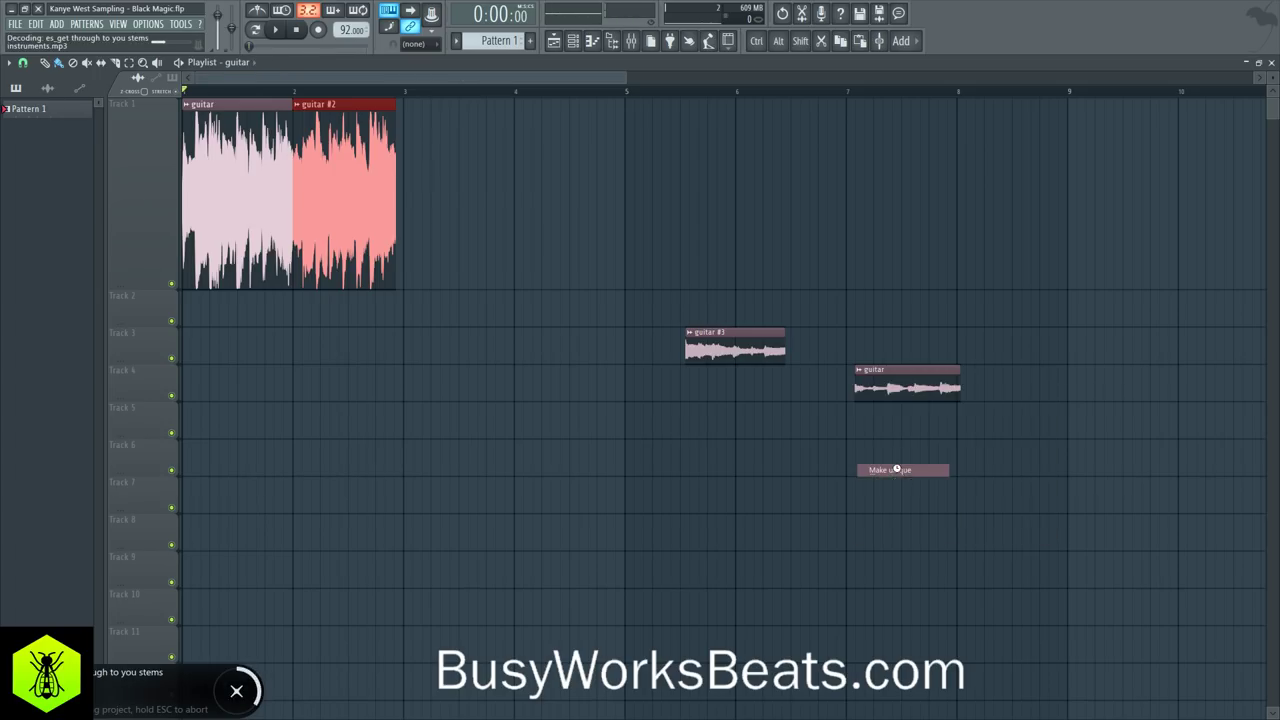
Step: Move the guitar pieces from tracks 3 and 4 onto track 1, one after the other behind guitar #2
drag(694, 329, 567, 208)
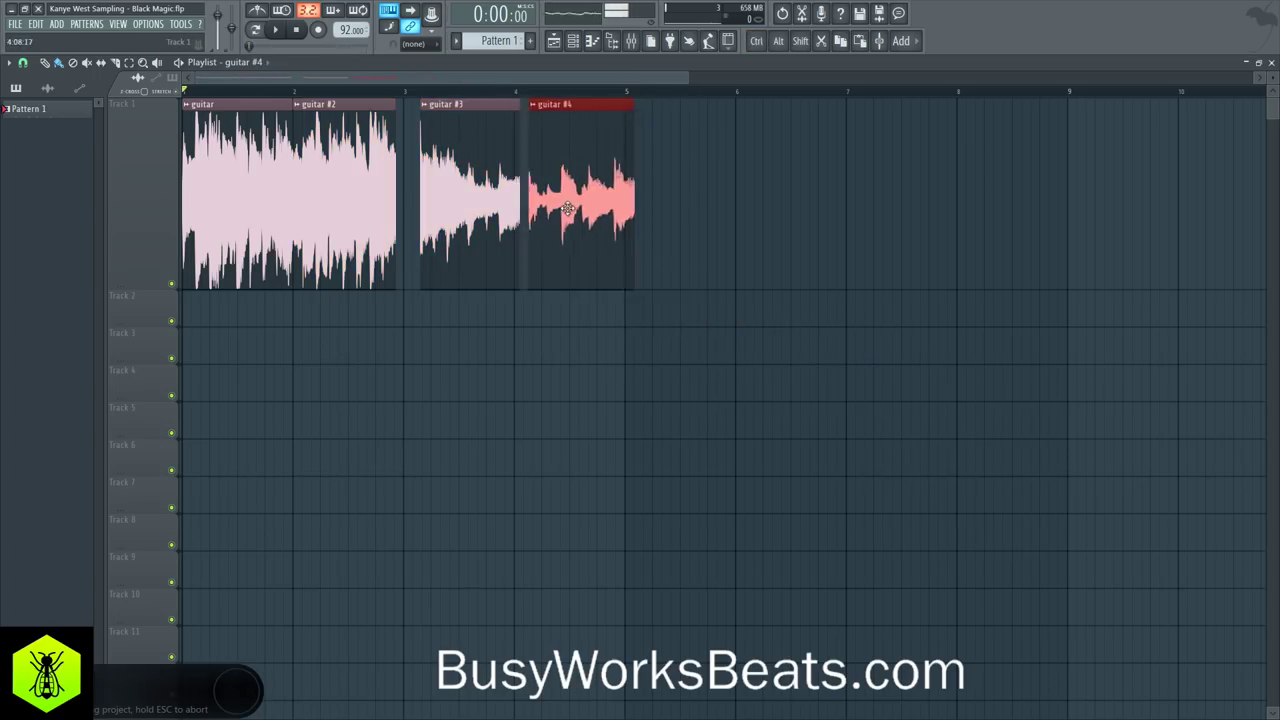
ctrl+click(474, 195)
scroll(302, 97, up, 4)
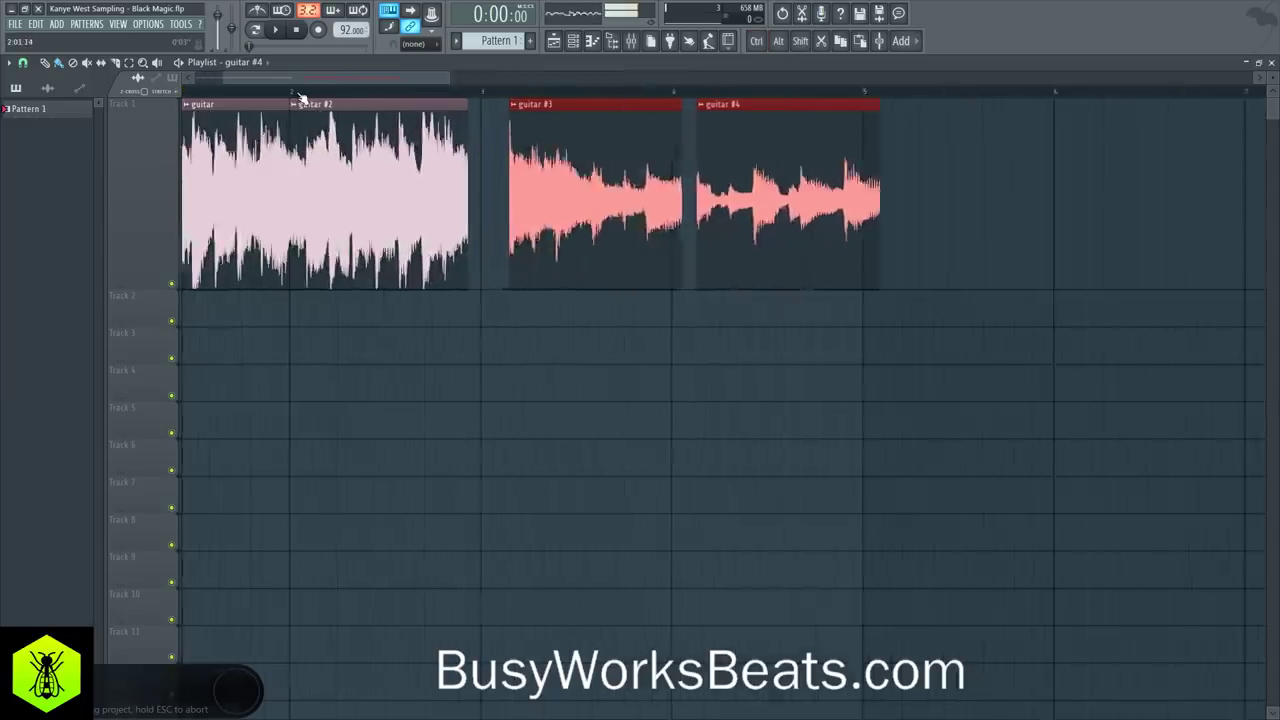
Step: Play track 1 from the start with the metronome on to check the first guitar piece's timing, then stop
ctrl+click(223, 151)
scroll(286, 98, up, 3)
scroll(286, 99, up, 1)
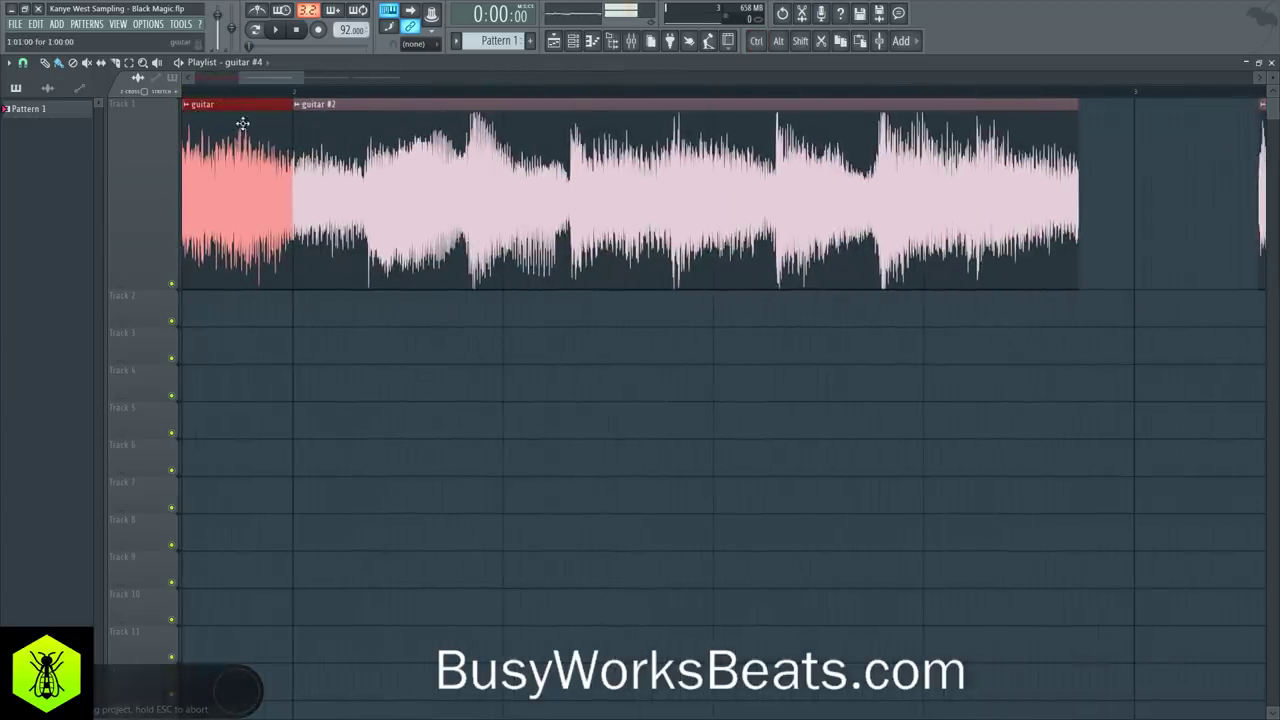
scroll(277, 99, up, 2)
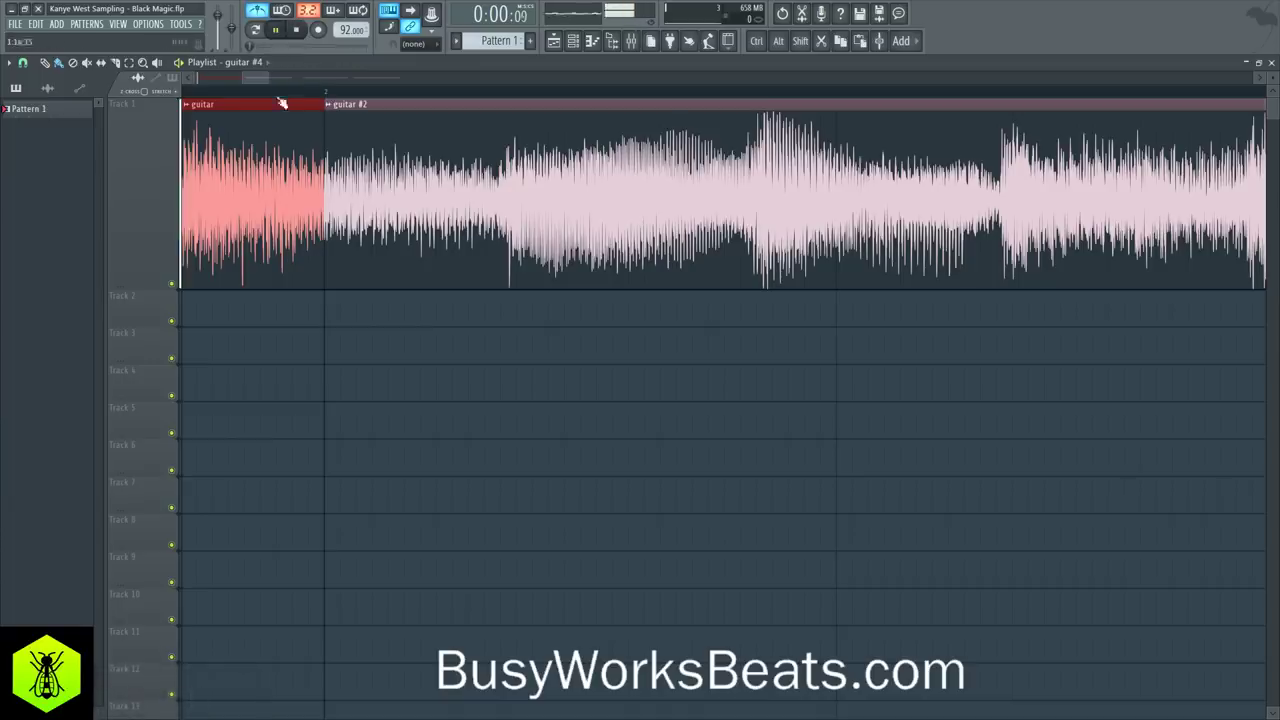
scroll(285, 97, down, 2)
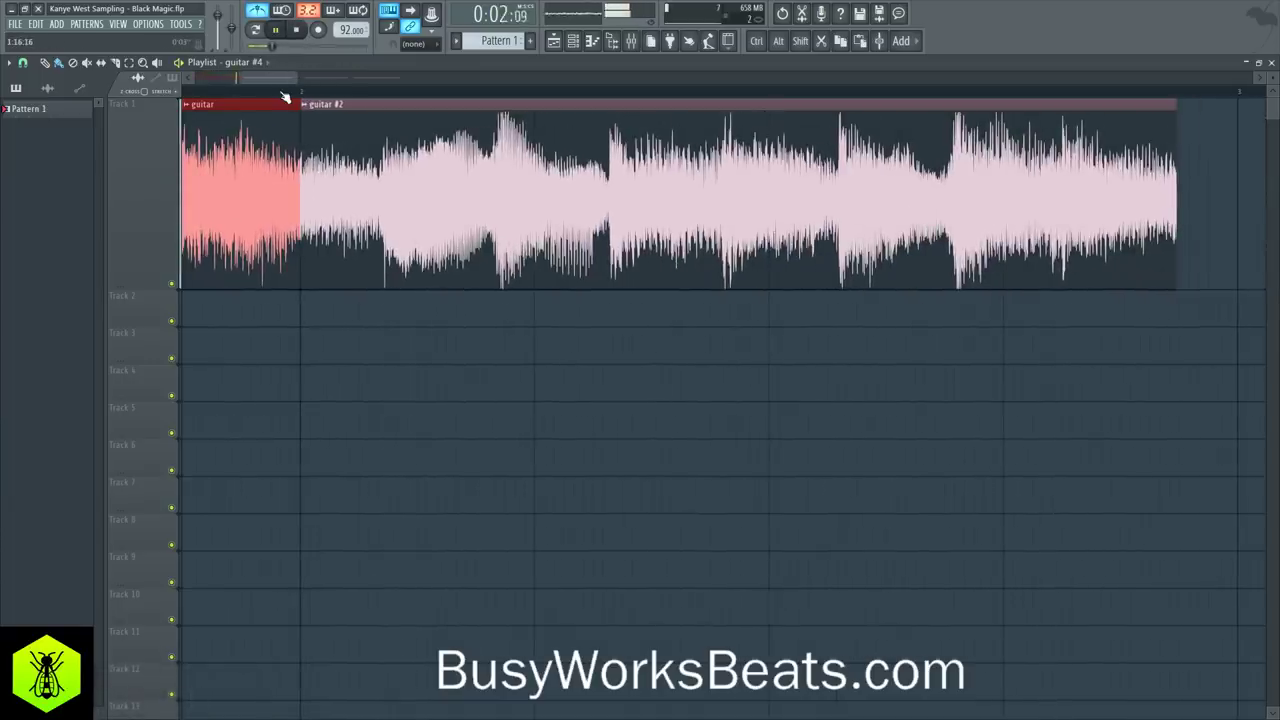
key(space)
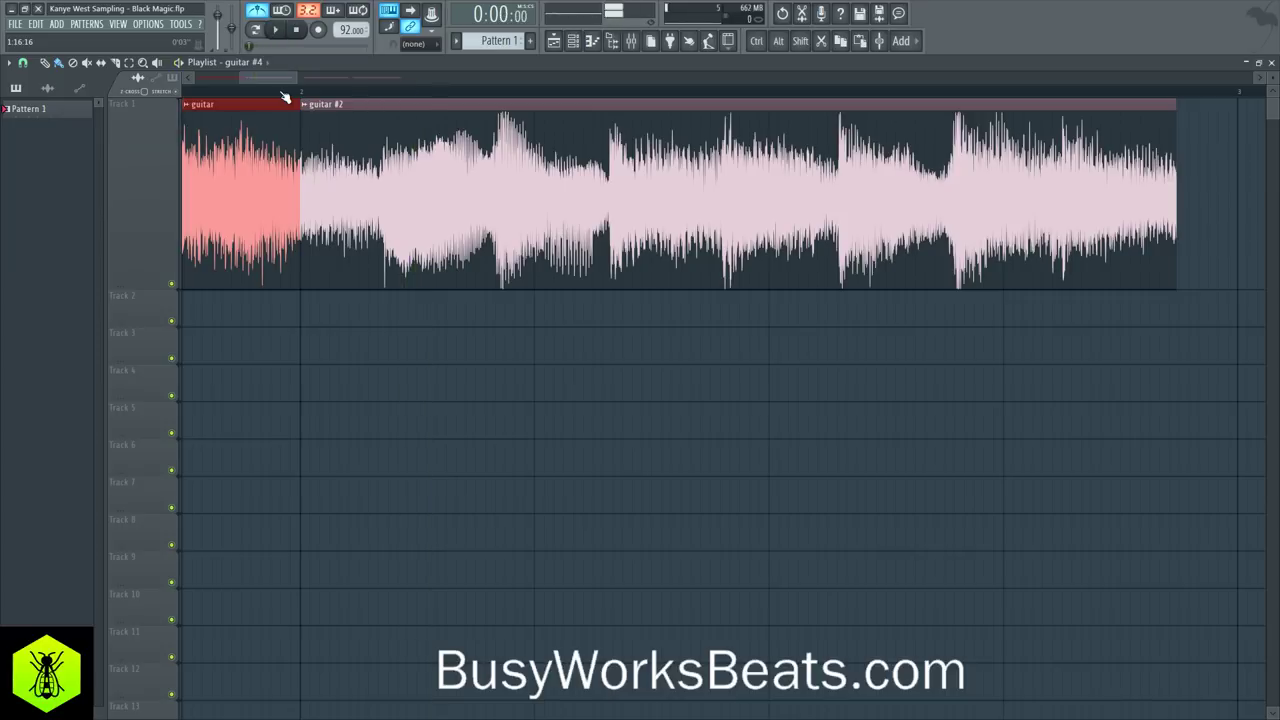
scroll(285, 97, down, 2)
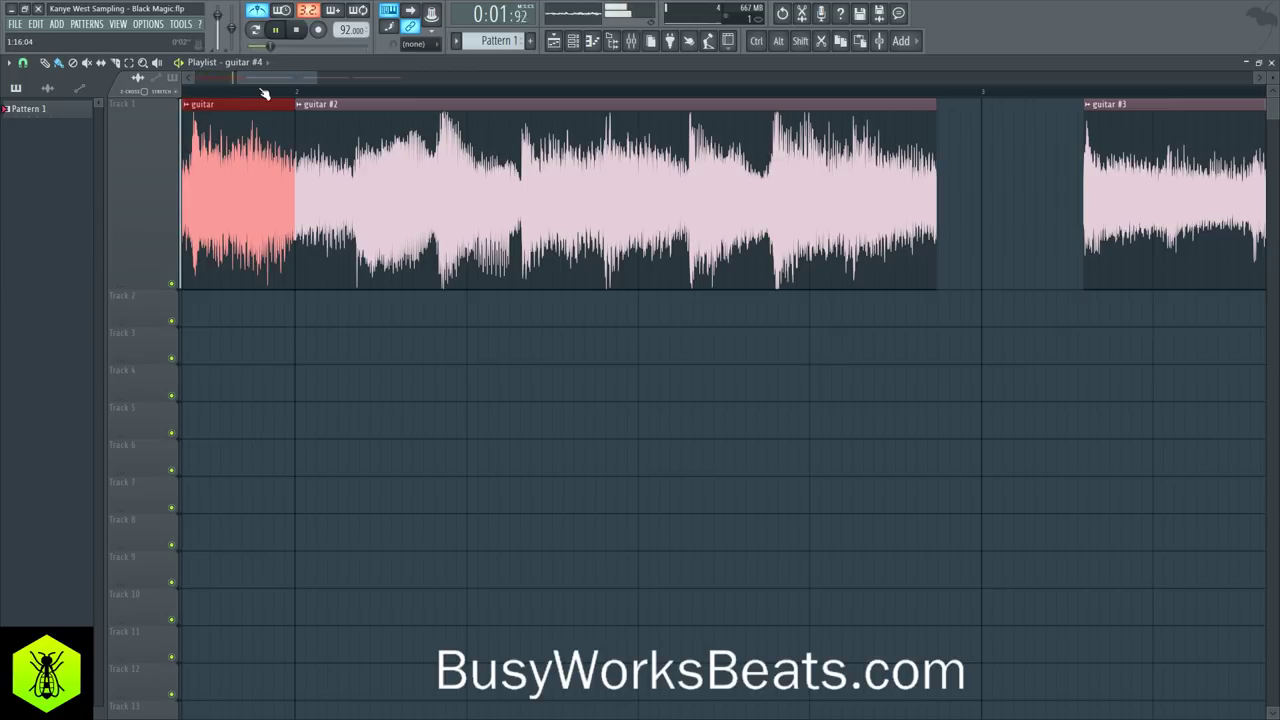
key(space)
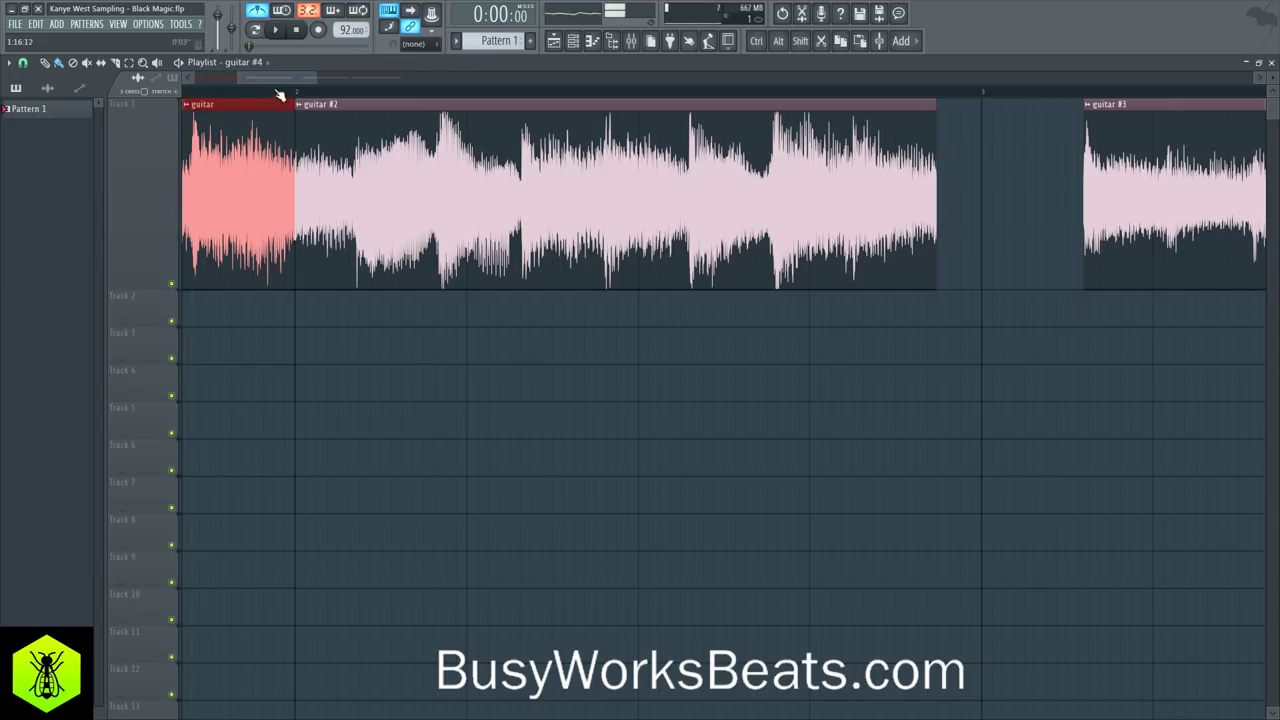
Step: Time-stretch guitar #2 so it ends exactly at bar 3, and play it briefly from bar 2
scroll(295, 103, up, 5)
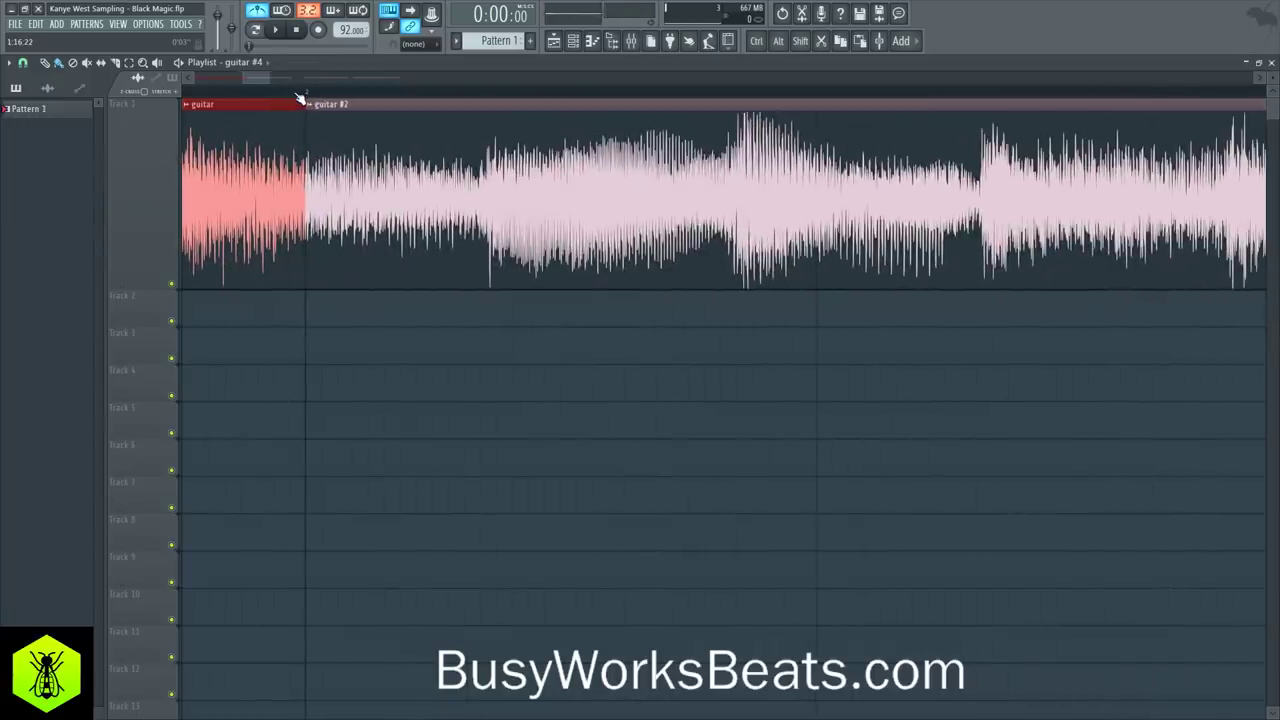
ctrl+click(331, 128)
click(309, 86)
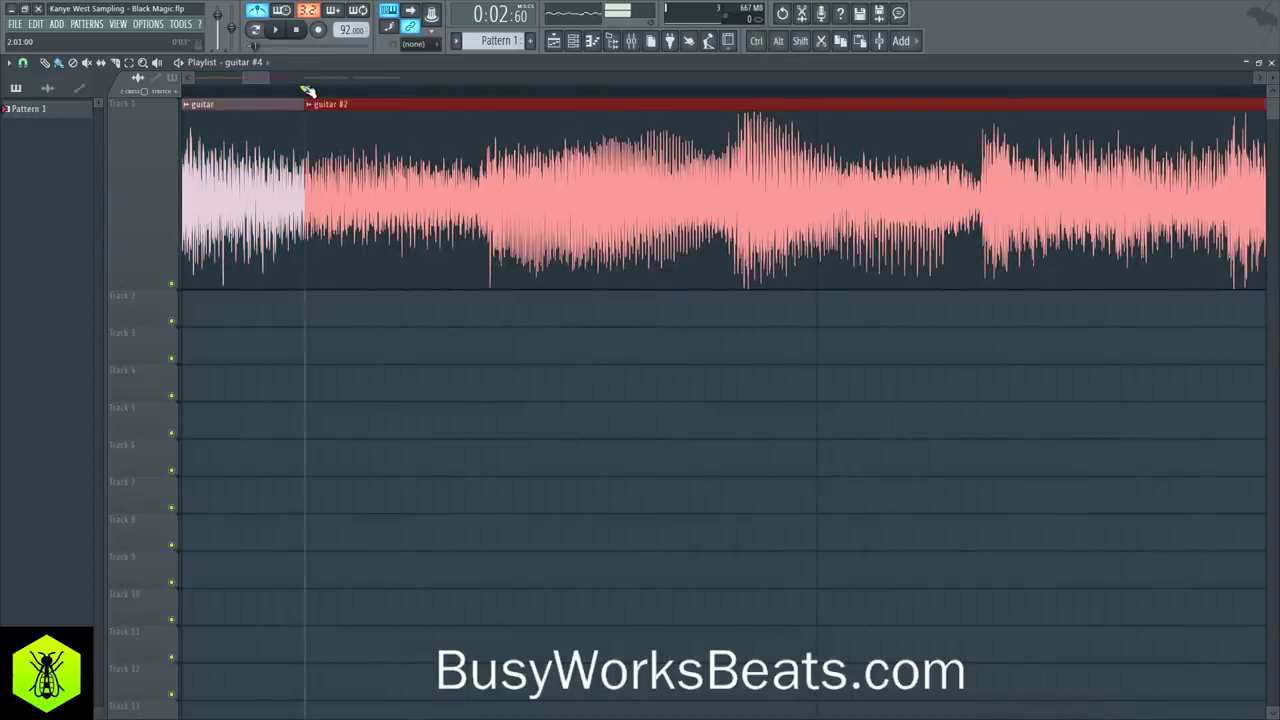
scroll(311, 89, down, 4)
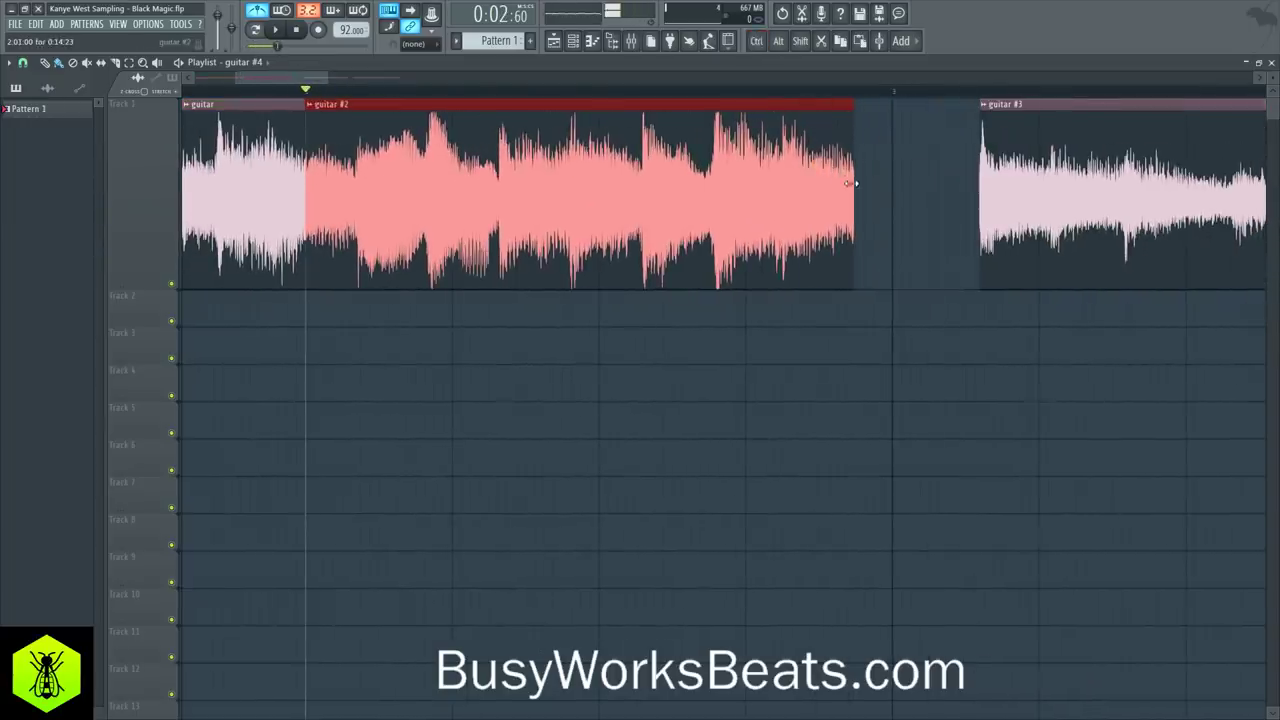
drag(850, 175, 888, 193)
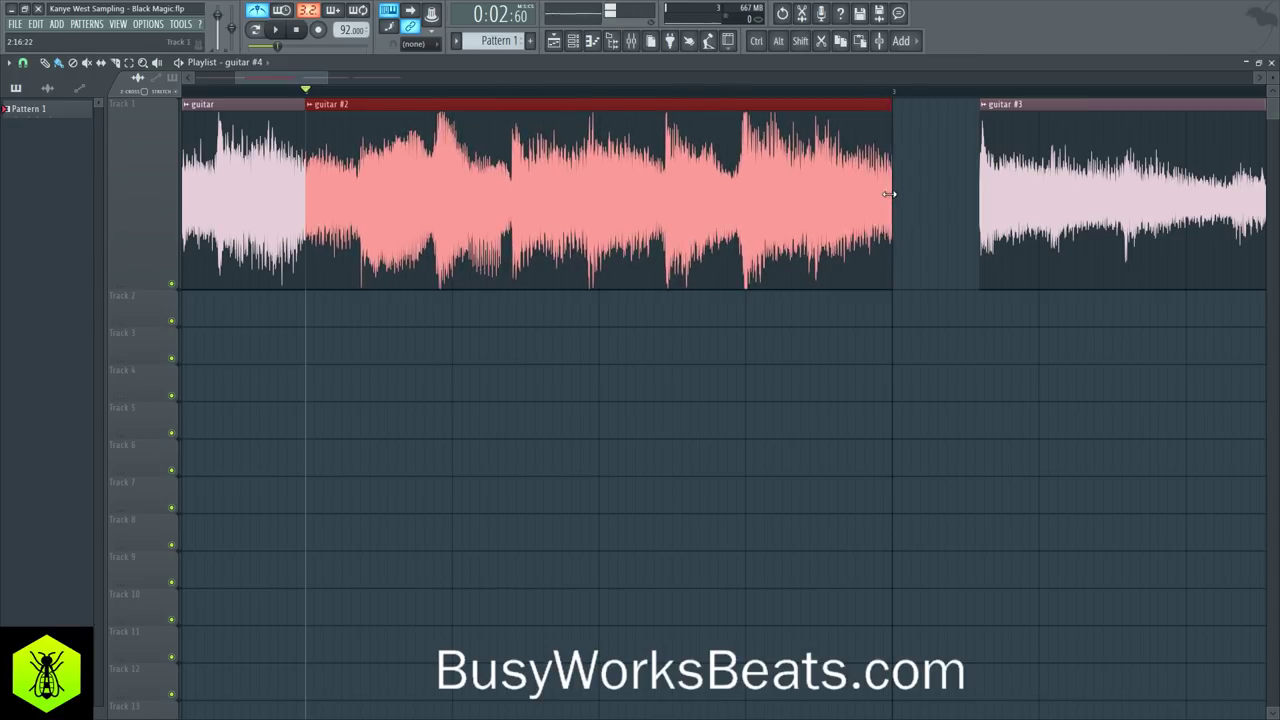
key(space)
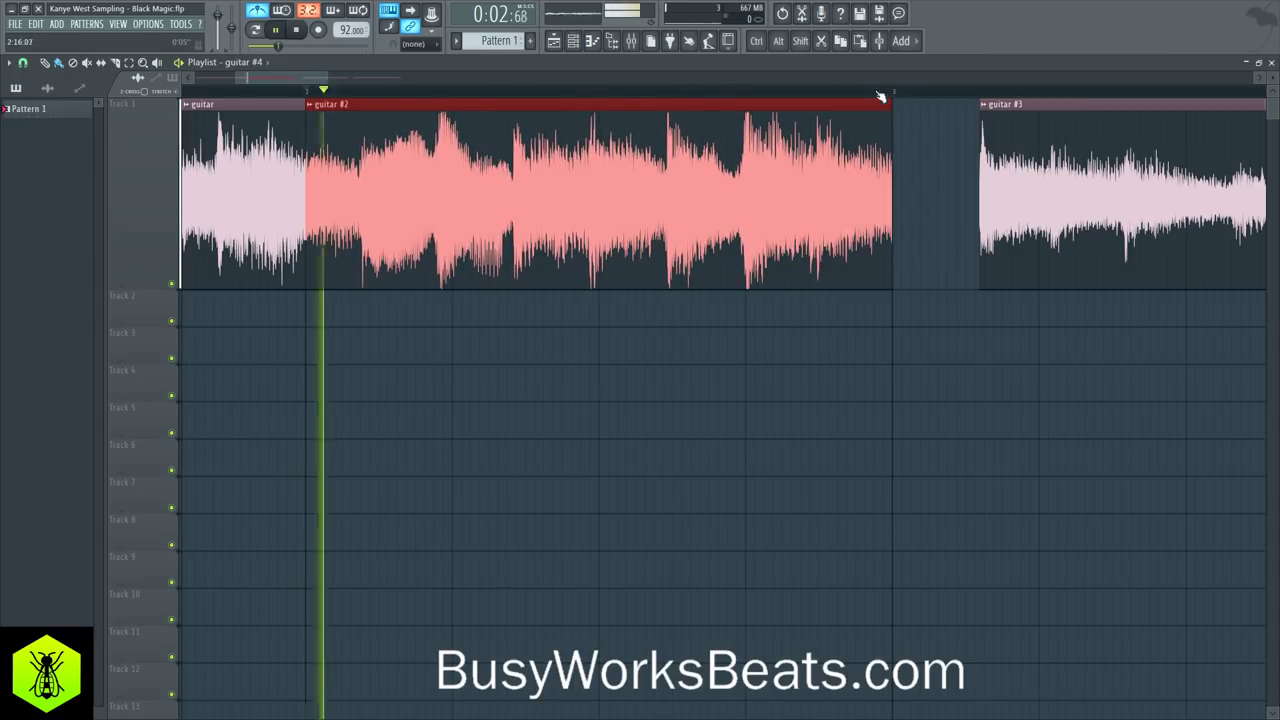
key(space)
Step: Set the time-stretching mode of guitar #2 to Stretch in its channel settings, then close the settings
click(329, 108)
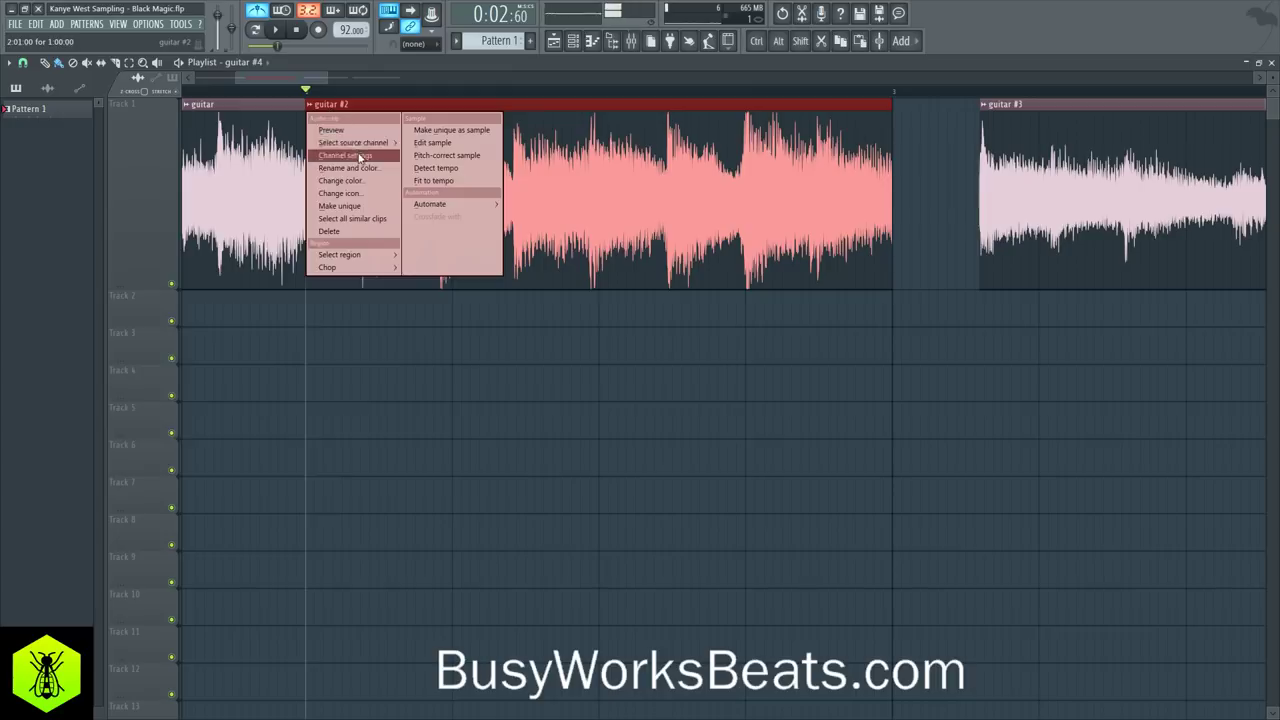
click(345, 155)
click(382, 249)
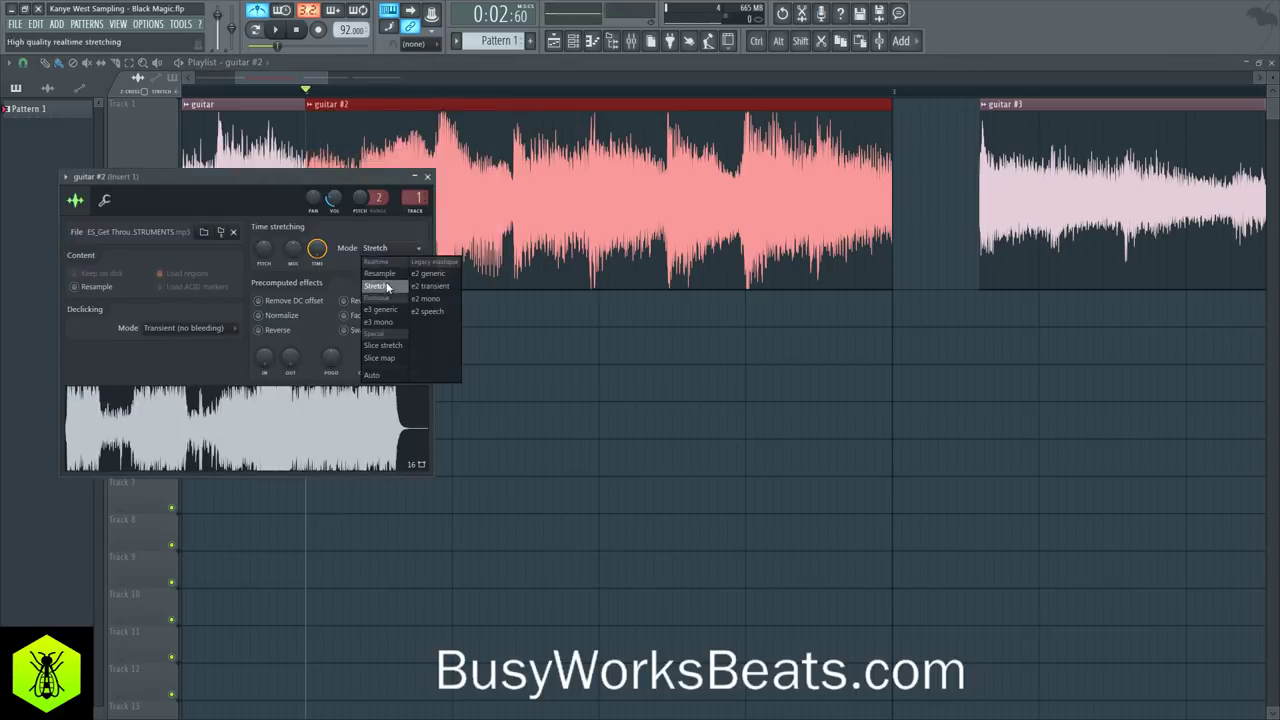
click(386, 286)
click(427, 177)
scroll(400, 91, down, 5)
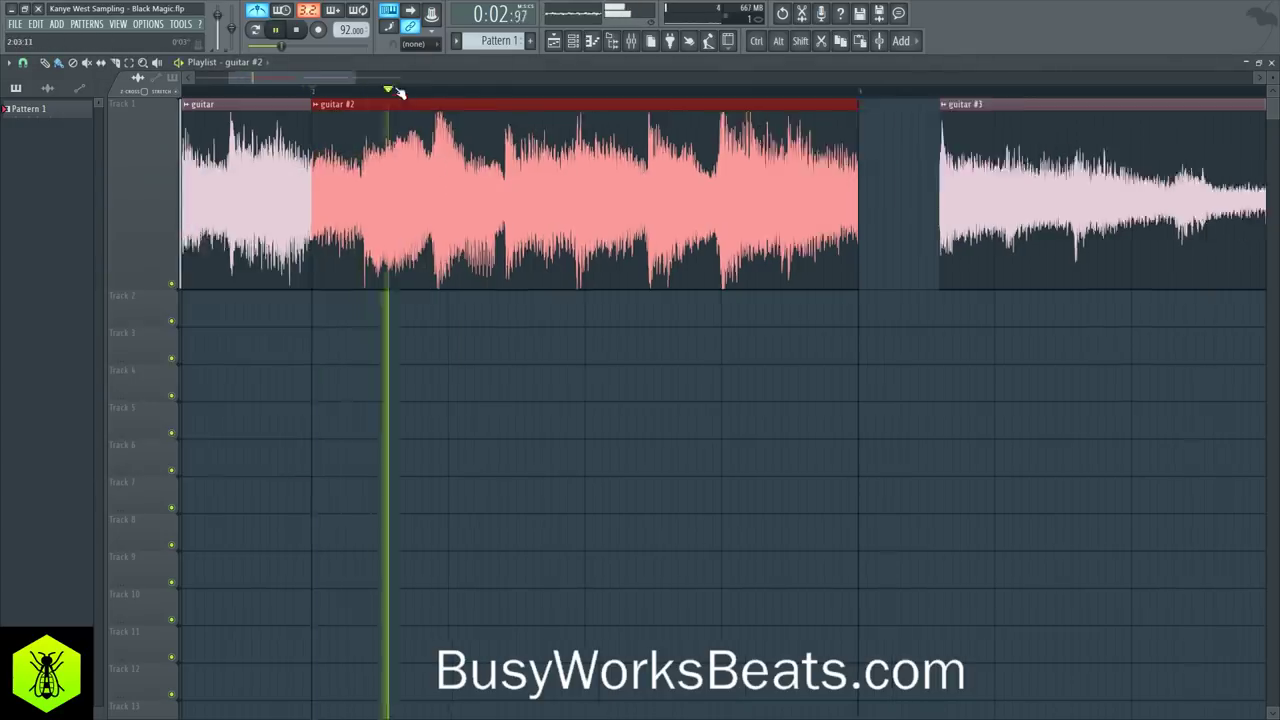
Step: Move guitar #3 on track 1 so it starts exactly at bar 3, directly after guitar #2
ctrl+click(598, 198)
drag(633, 153, 607, 140)
scroll(532, 92, up, 3)
scroll(532, 92, up, 4)
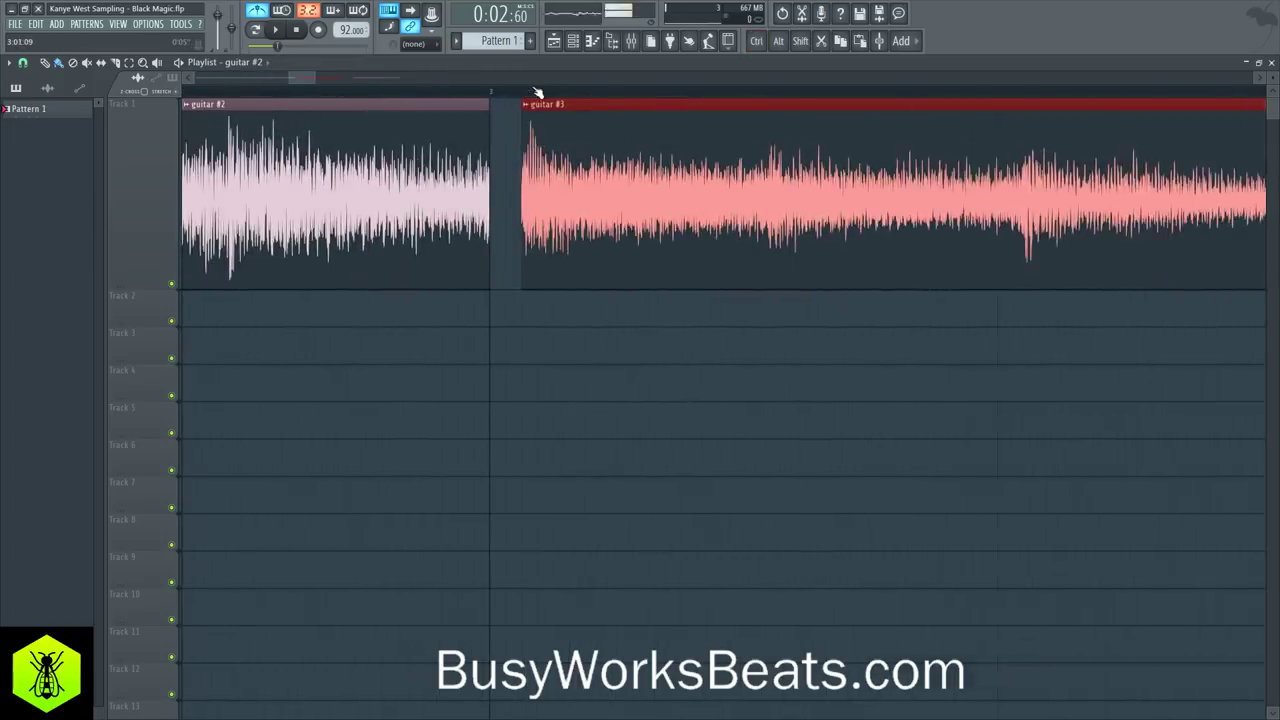
scroll(534, 94, up, 2)
drag(513, 145, 507, 140)
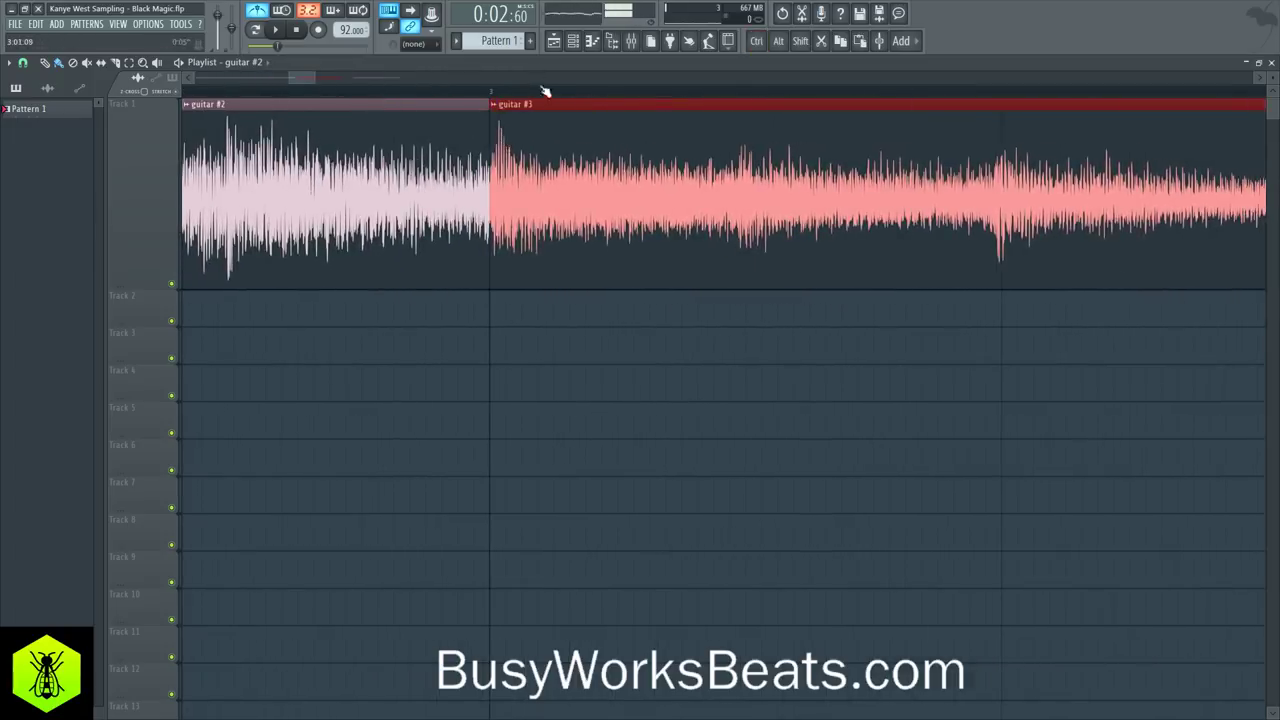
Step: Time-stretch guitar #3 to end at bar 4 and slice off the sliver past the bar line
scroll(545, 91, down, 4)
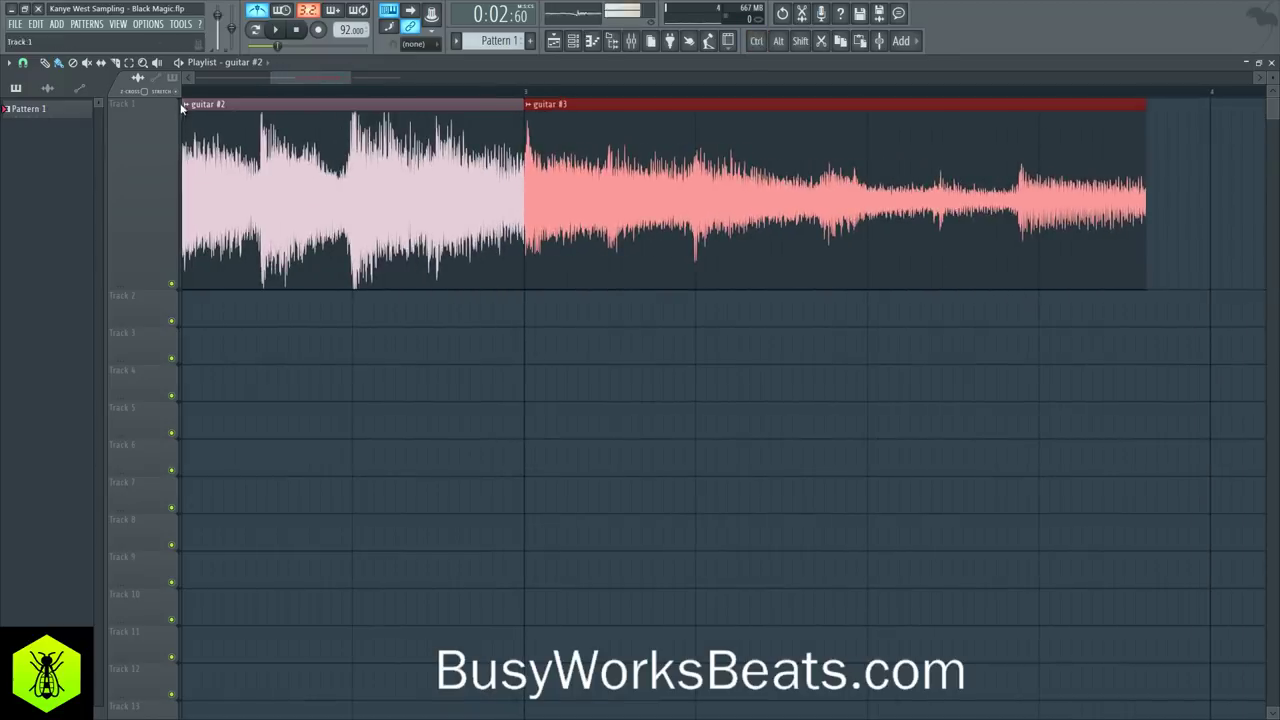
drag(1140, 187, 1208, 187)
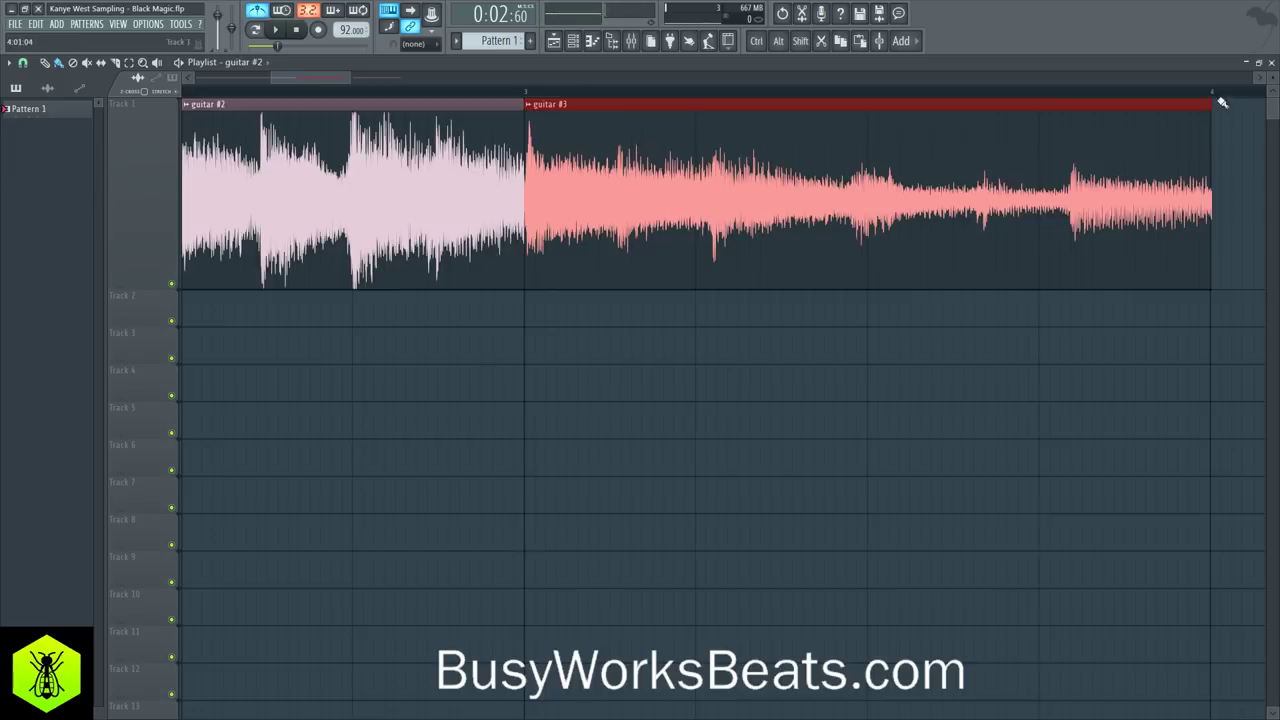
scroll(1222, 102, up, 2)
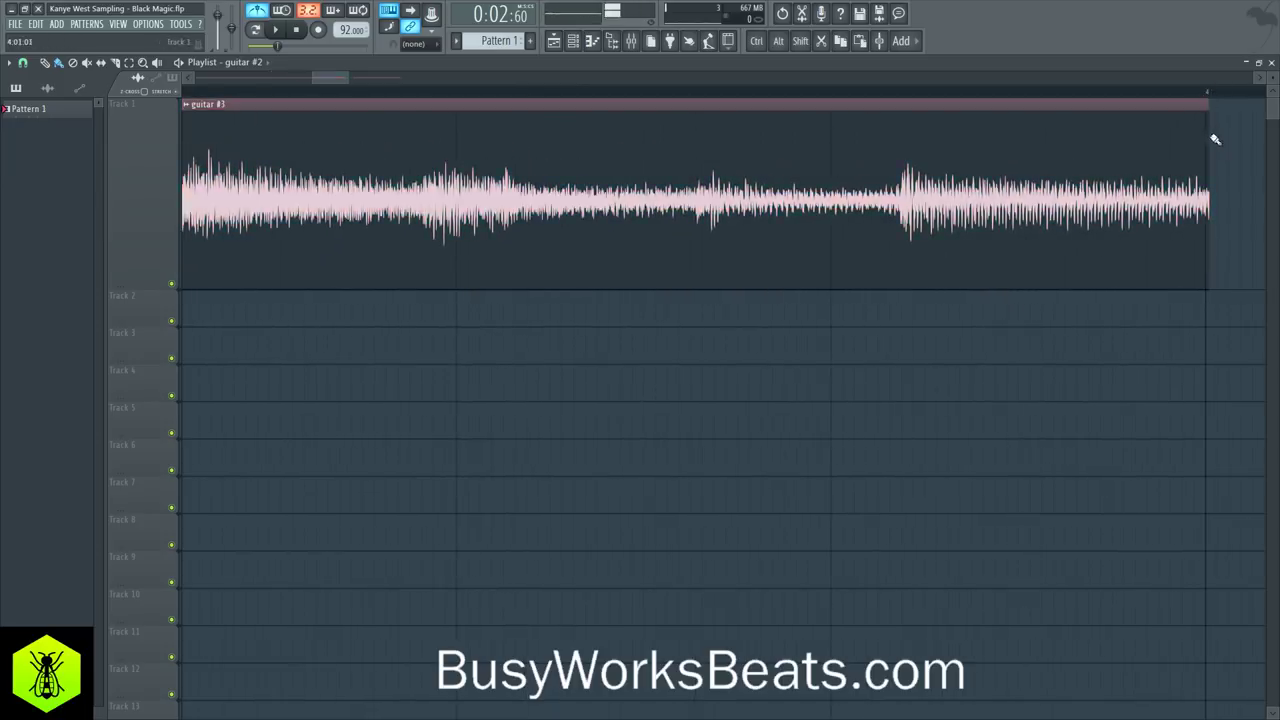
drag(1209, 136, 1204, 132)
drag(1151, 236, 1208, 251)
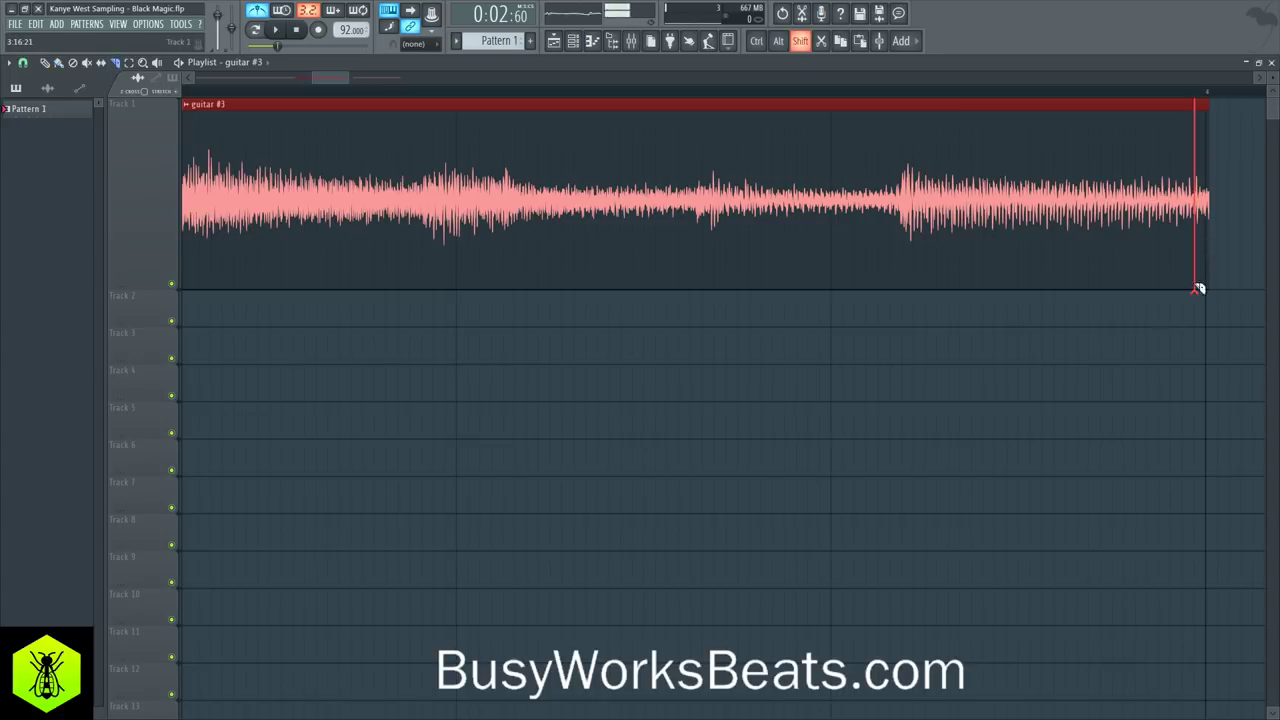
drag(1207, 284, 1206, 284)
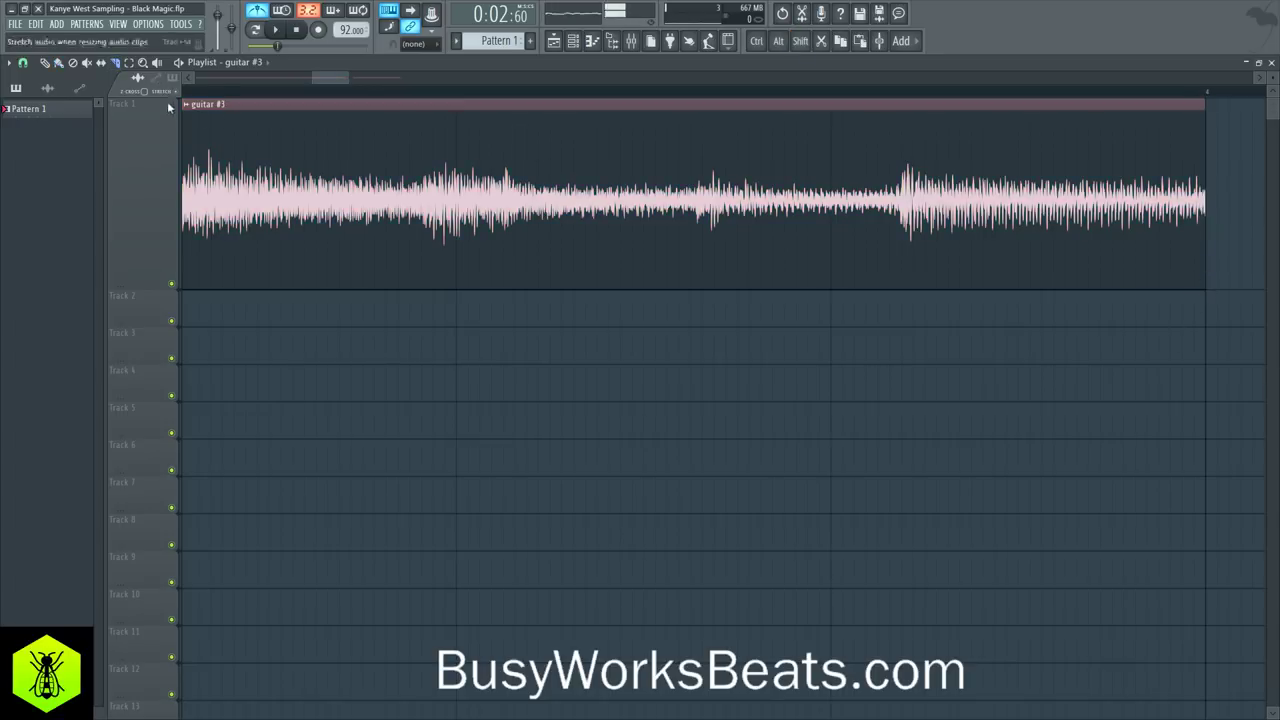
Step: Move guitar #4 on track 1 so it starts exactly at bar 4, directly after guitar #3
scroll(228, 100, down, 5)
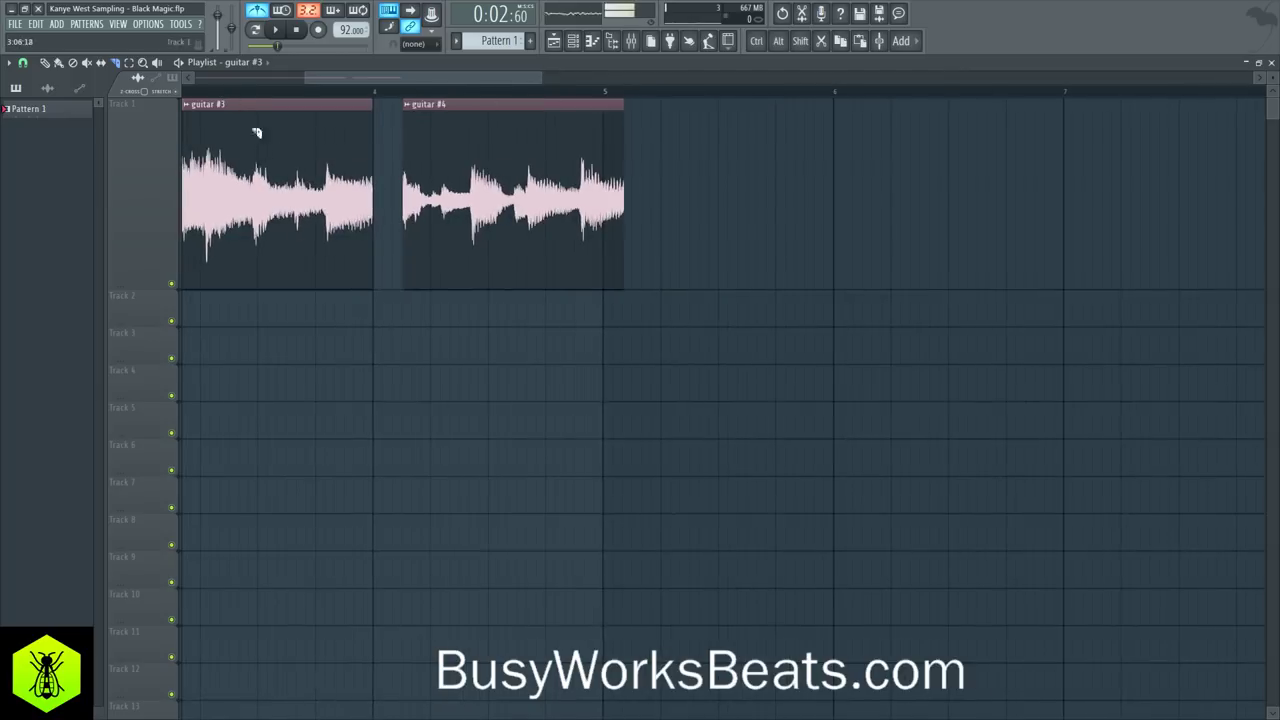
drag(549, 172, 425, 149)
scroll(372, 96, up, 9)
scroll(379, 108, down, 6)
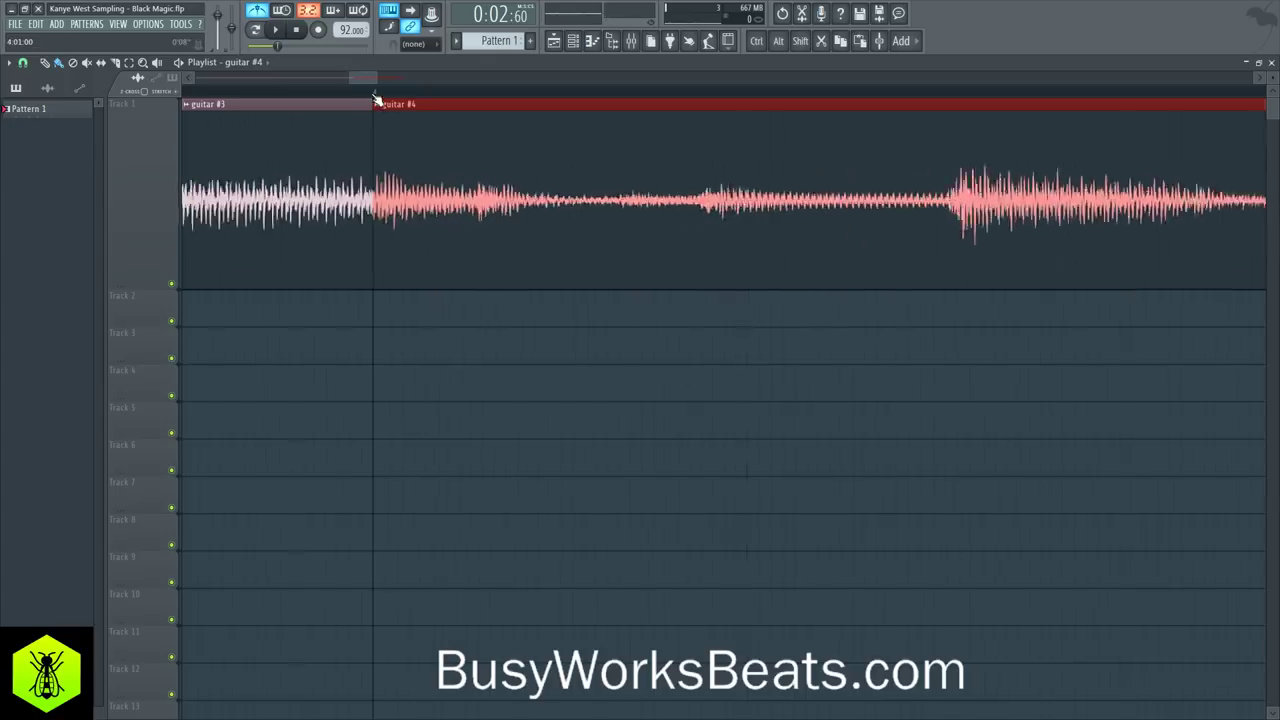
ctrl+click(679, 190)
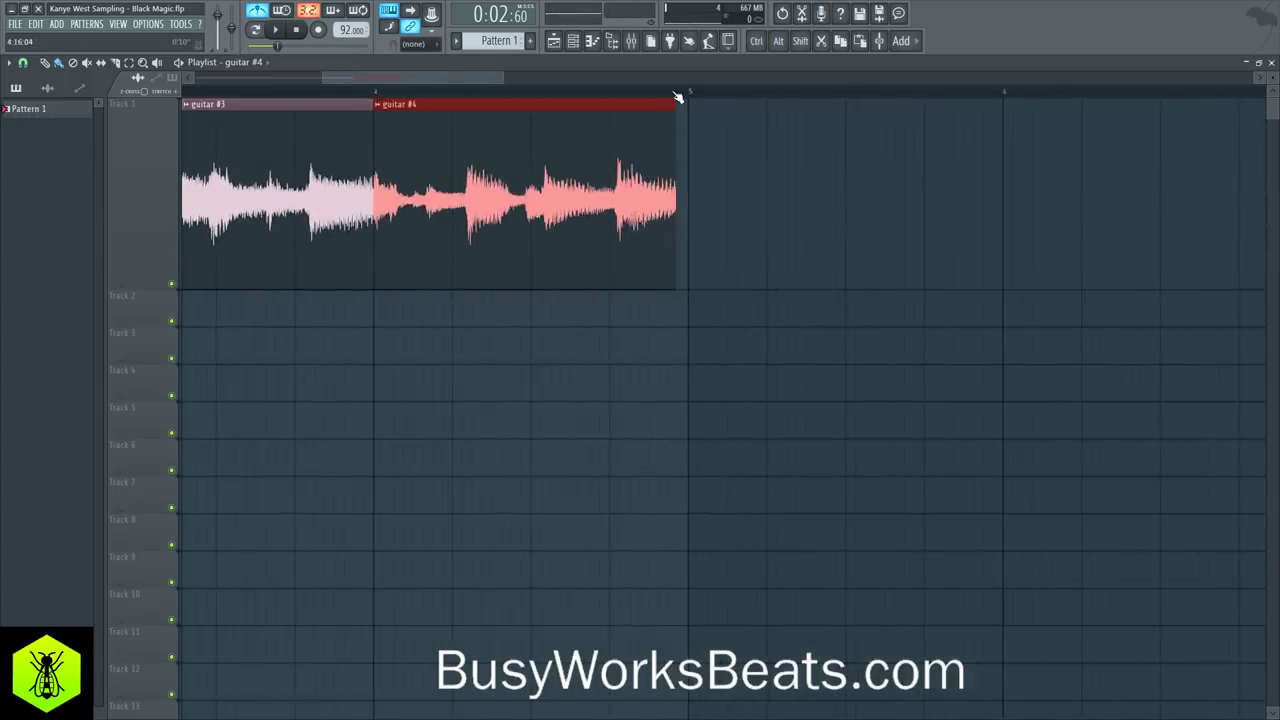
Step: Time-stretch guitar #4 on track 1 so it ends exactly at bar 5
scroll(675, 94, up, 6)
drag(690, 124, 746, 152)
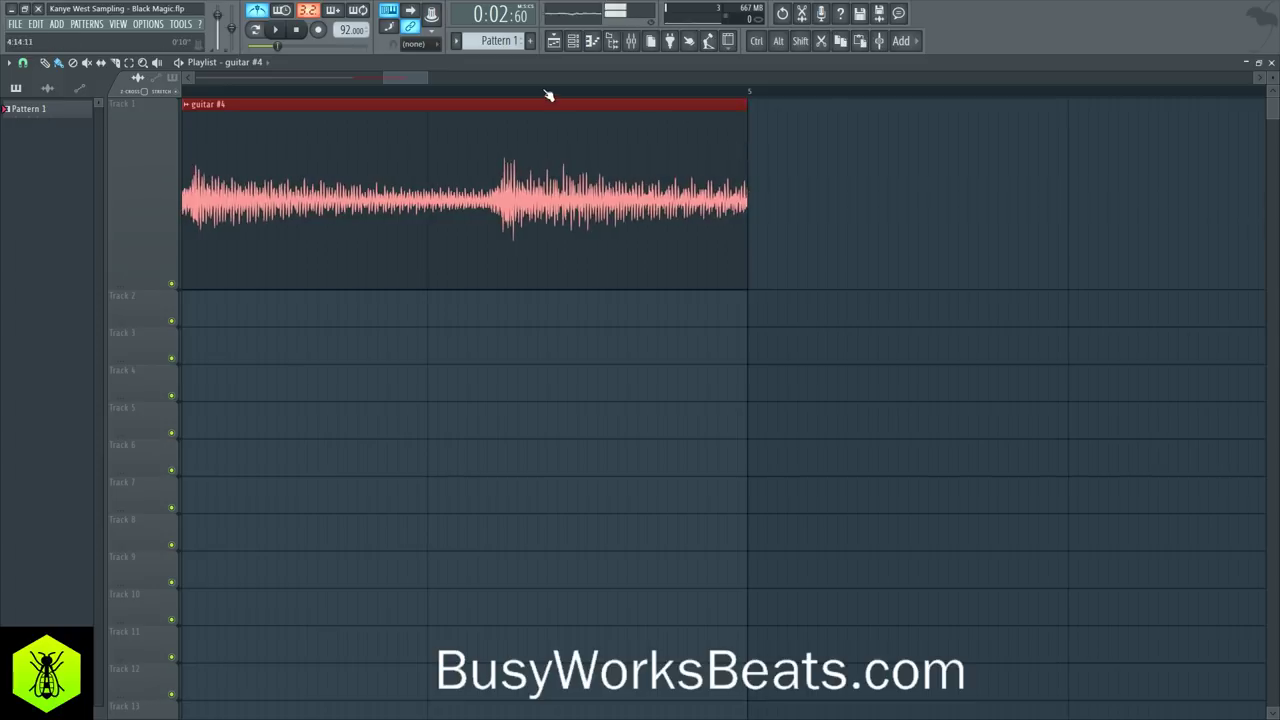
scroll(548, 95, down, 6)
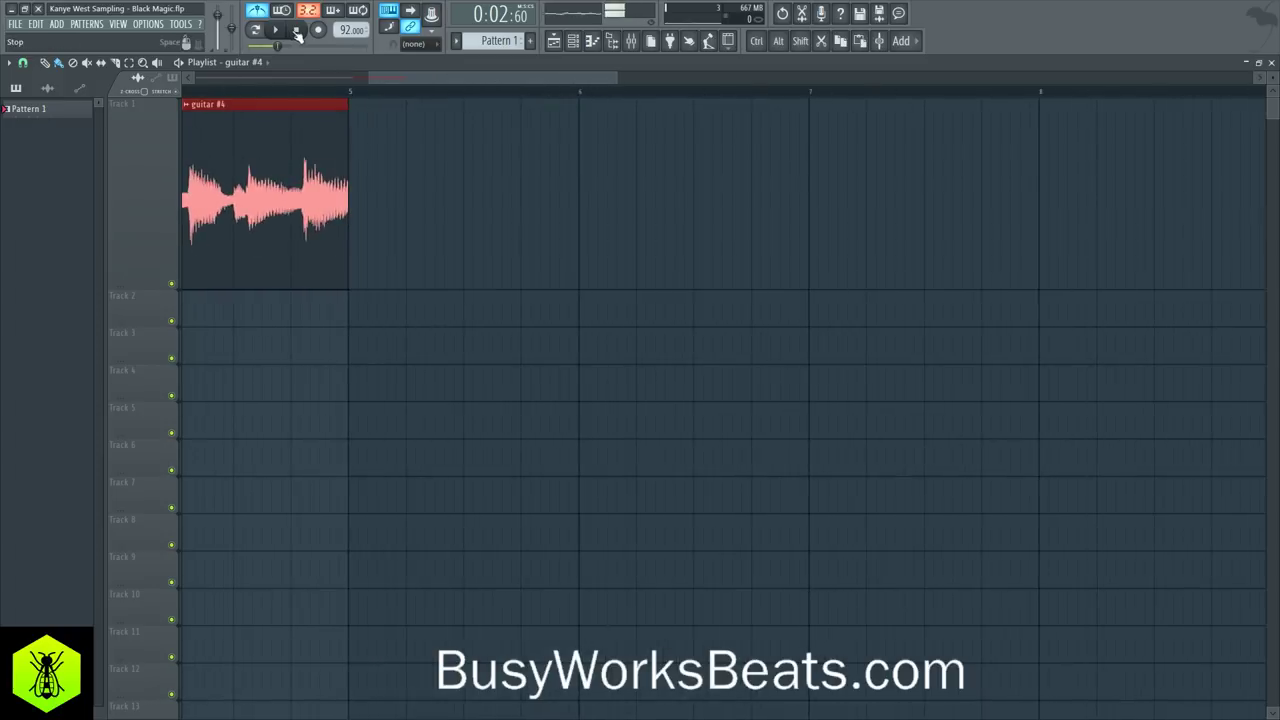
Step: Save the project and play the four-phrase sequence from bar 1 to check its timing
key(space)
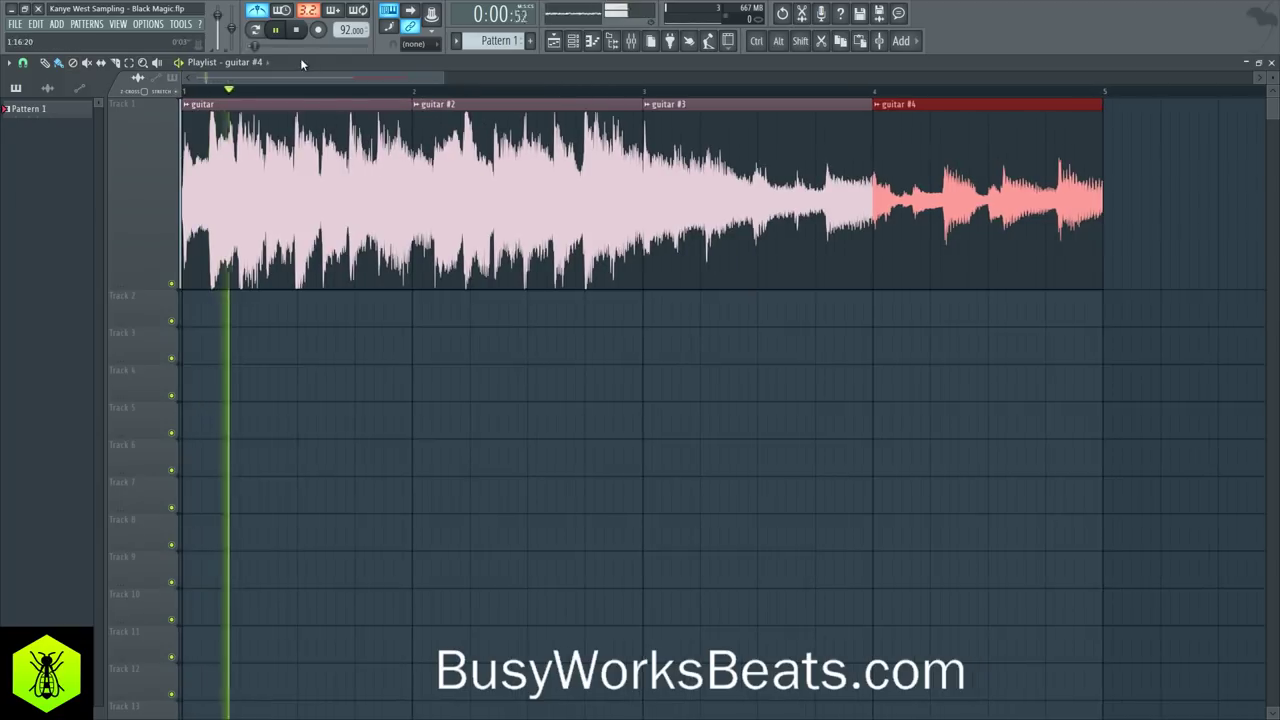
key(space)
key(ctrl+s)
key(space)
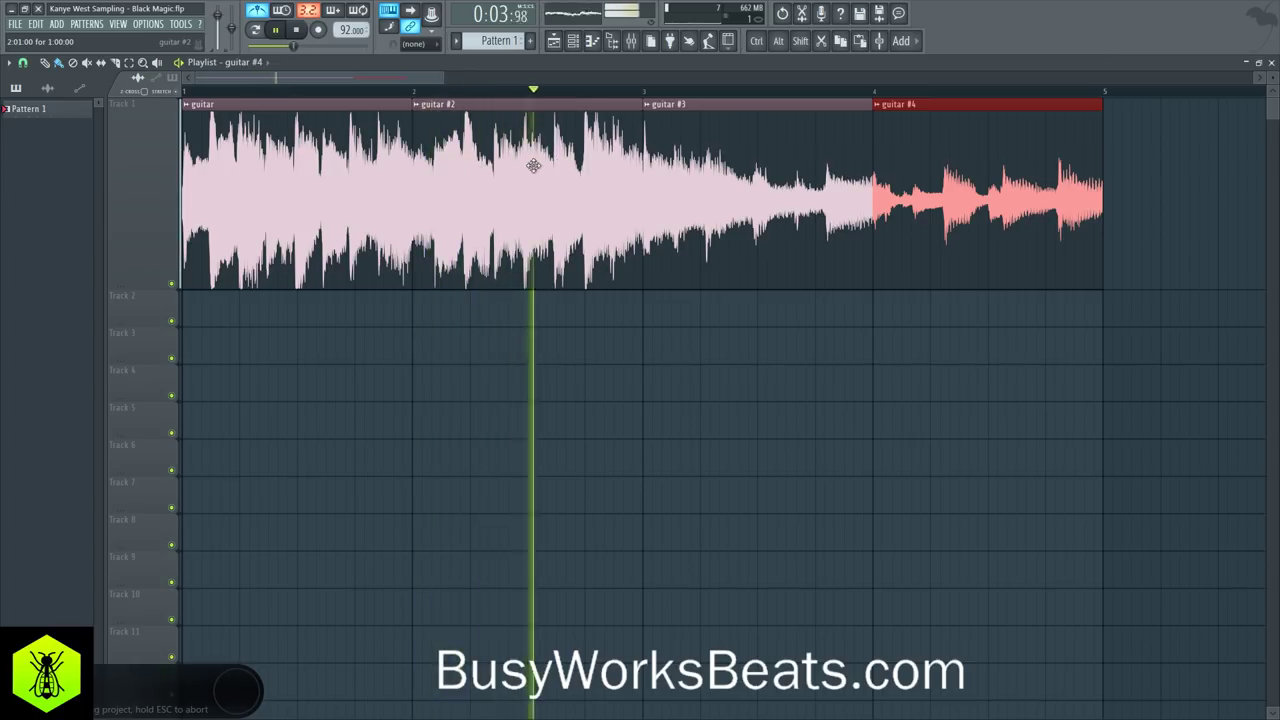
key(space)
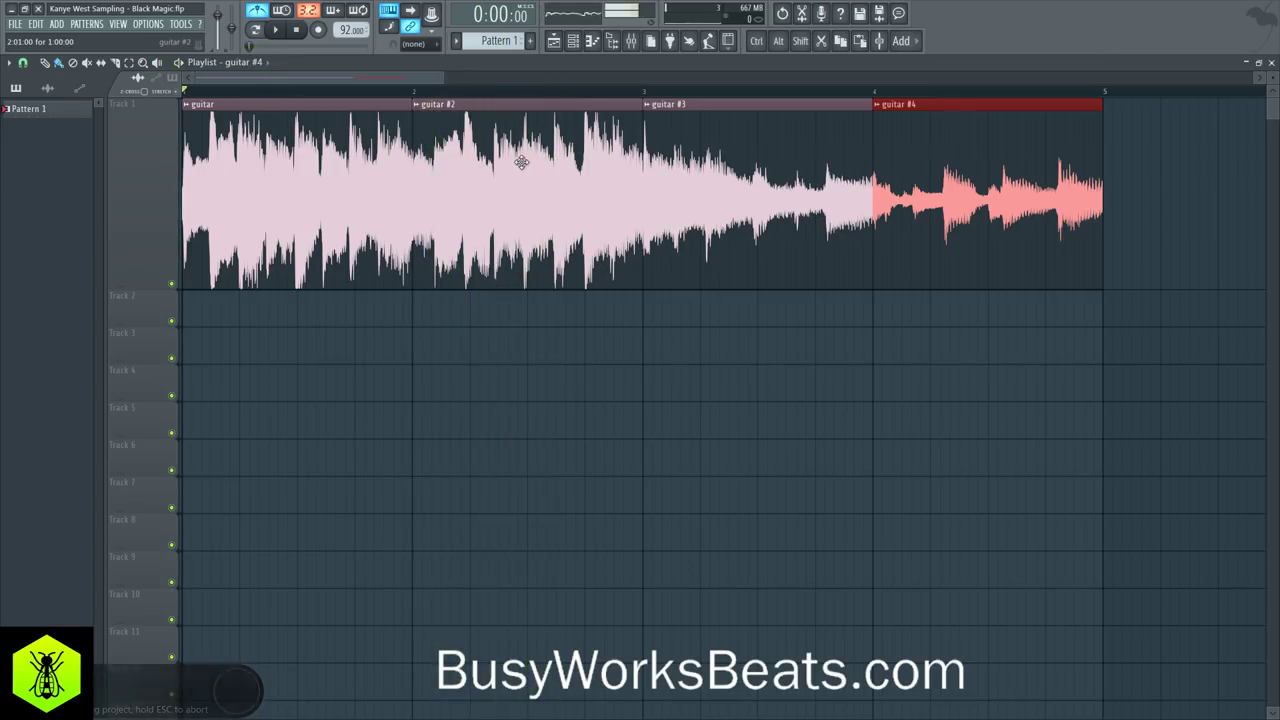
key(space)
key(space)
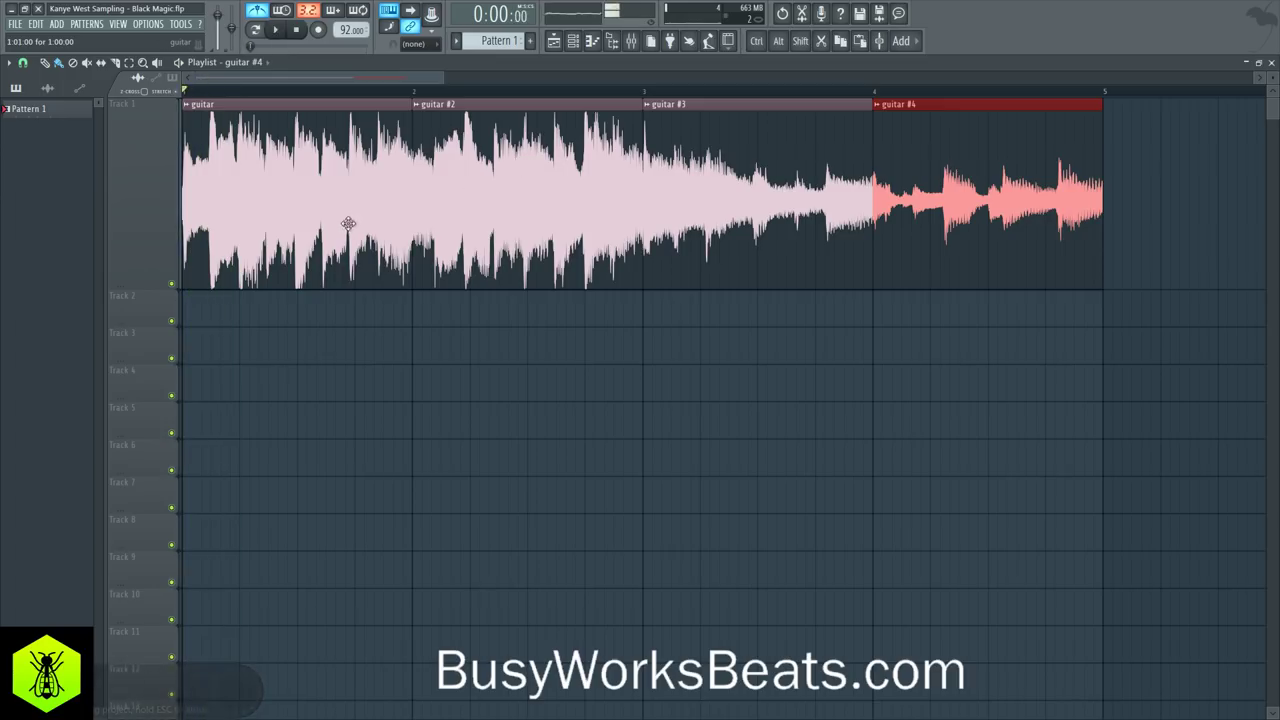
key(space)
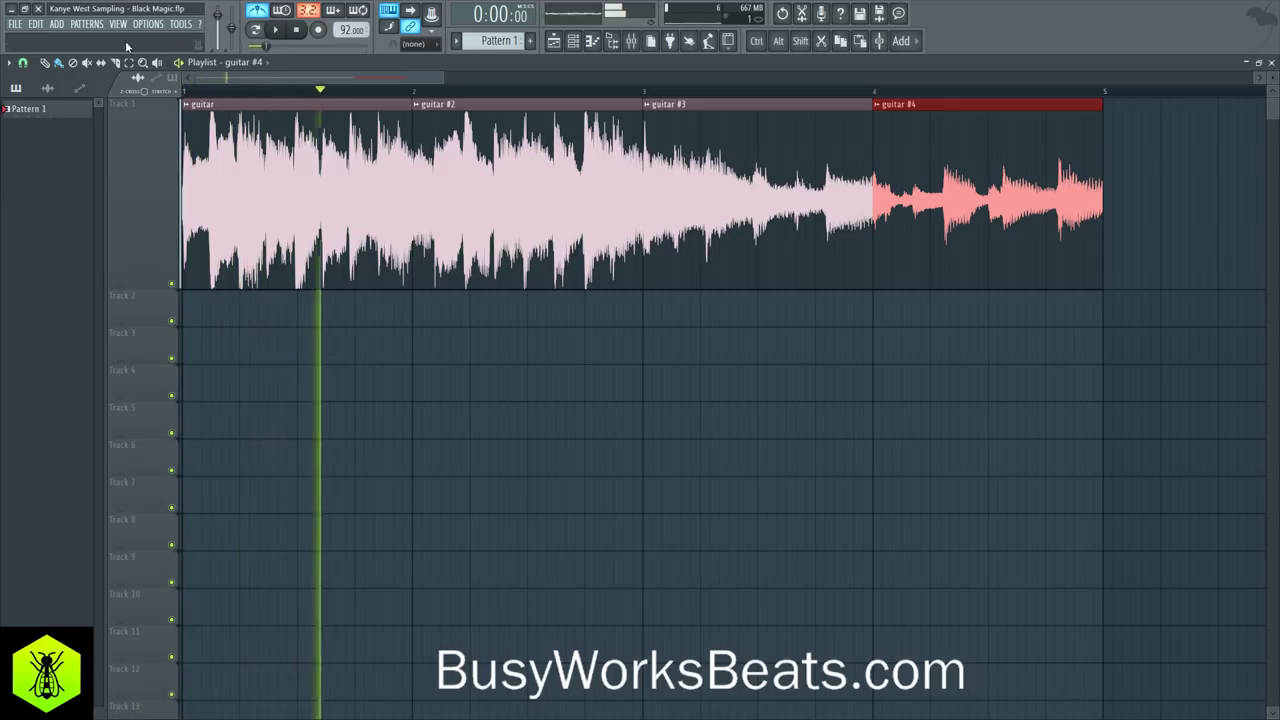
key(space)
Step: With snapping set to none, slice the first guitar clip at the hit just before beat 3 and select the second half
click(23, 63)
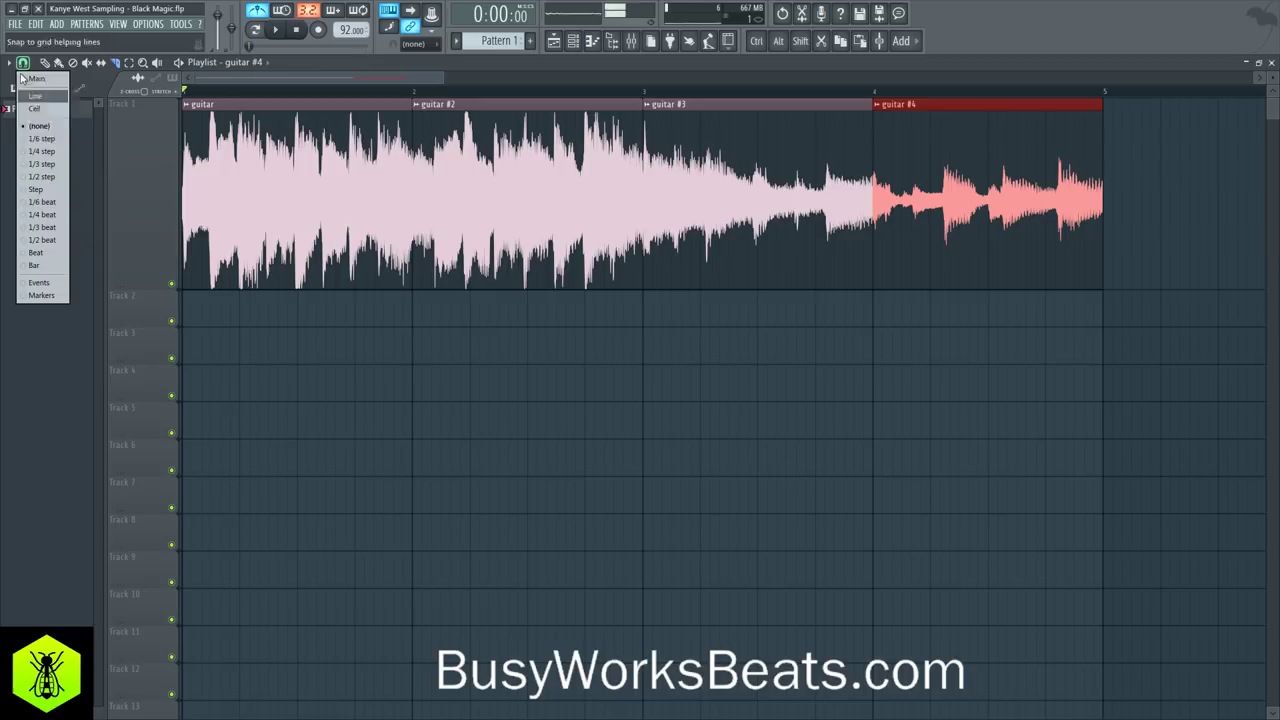
click(36, 127)
scroll(290, 82, up, 5)
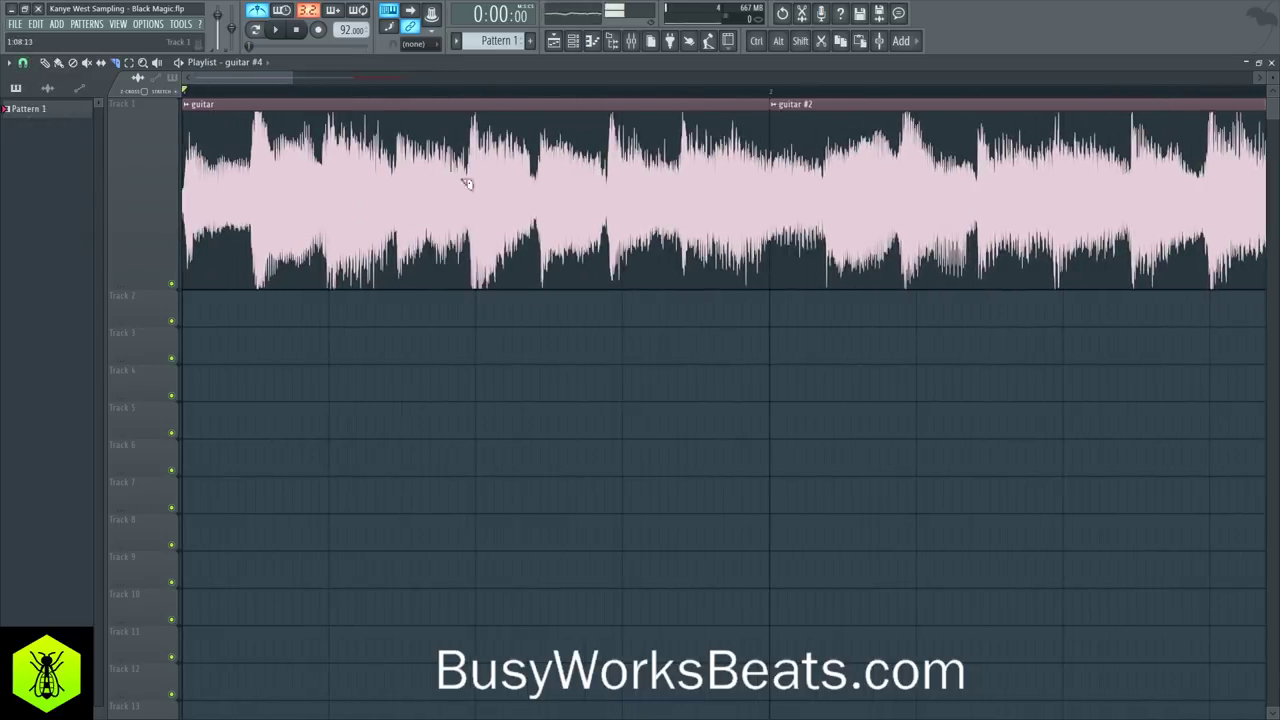
key(space)
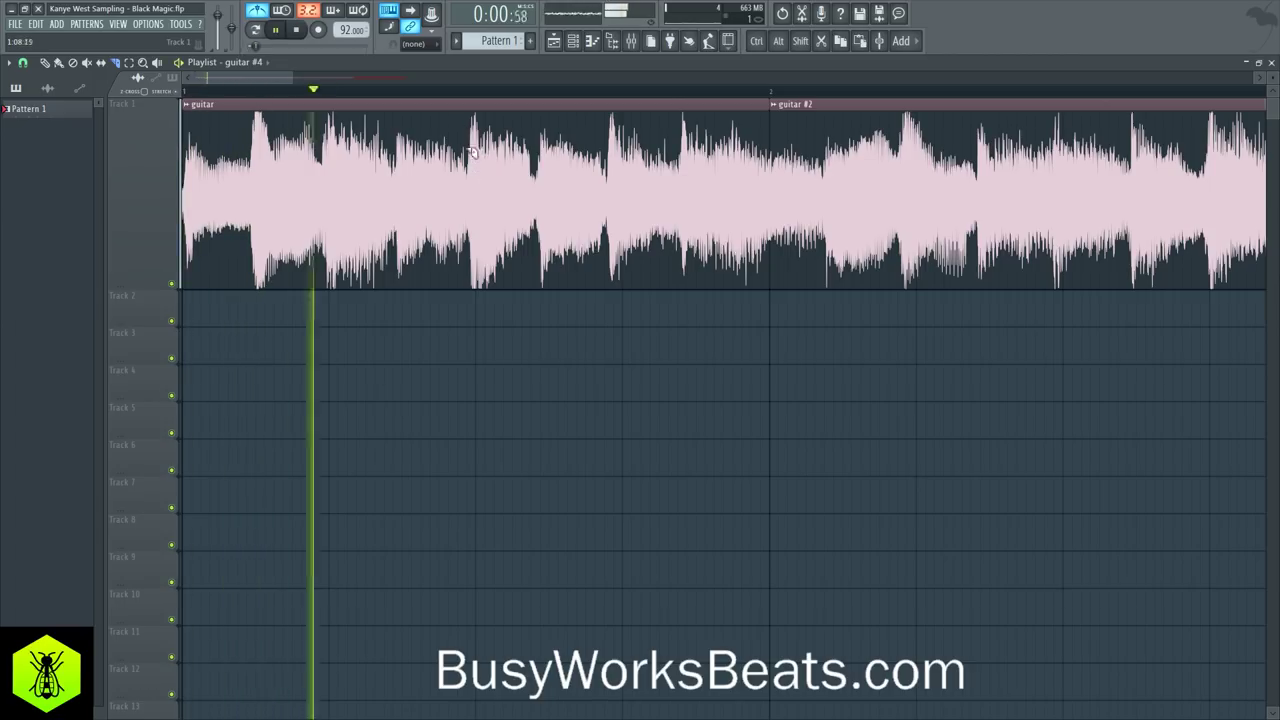
key(space)
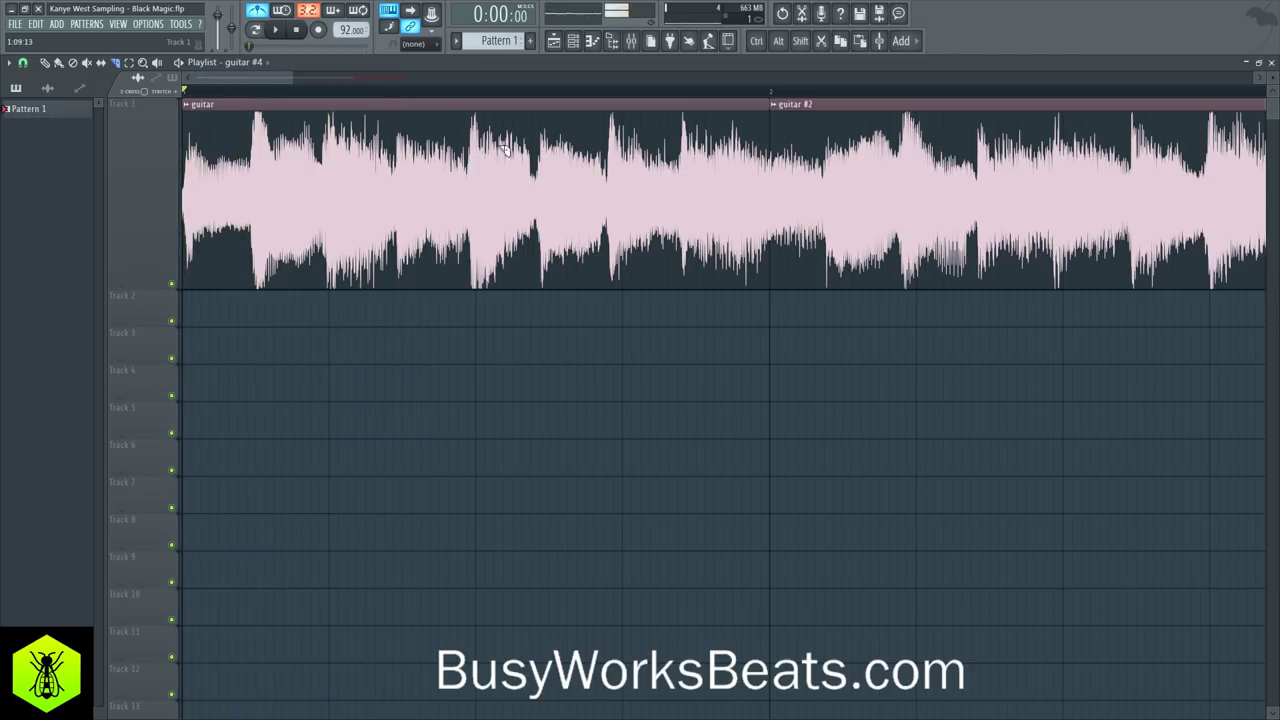
shift+click(470, 194)
key(space)
ctrl+click(510, 171)
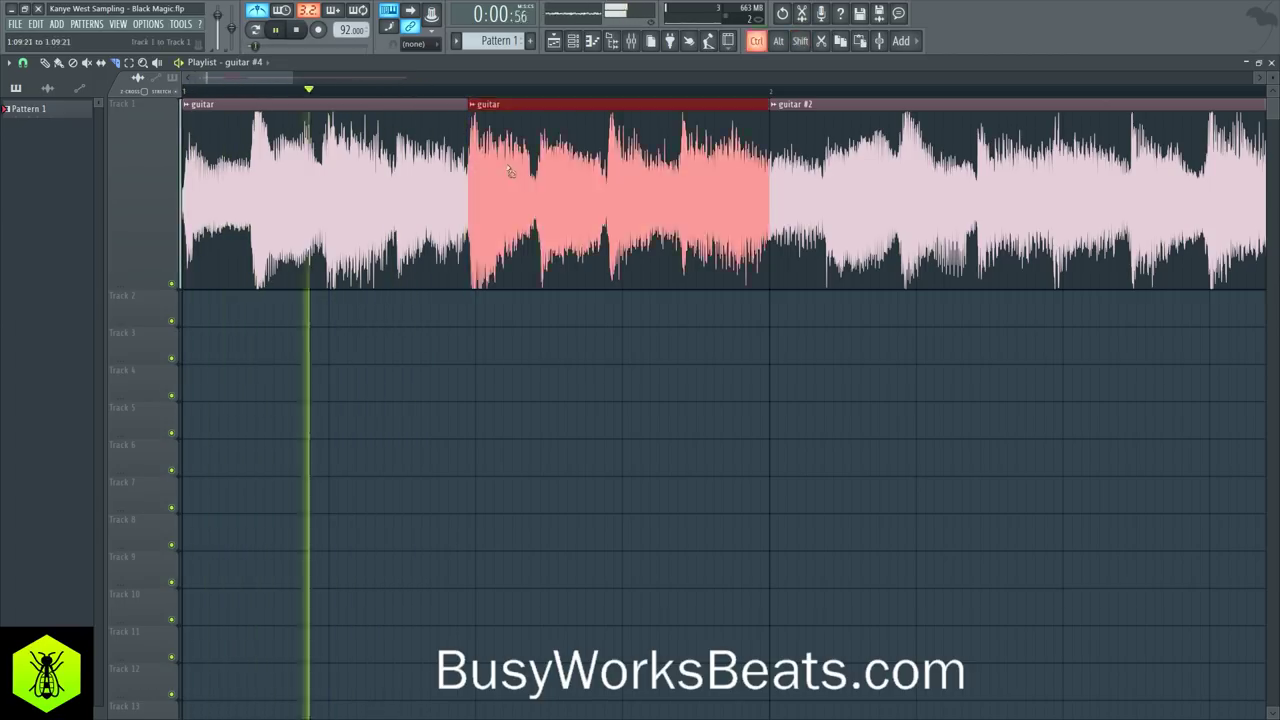
Step: Nudge the second half of the first guitar phrase slightly later towards beat 3 and trim its end at bar 2
key(space)
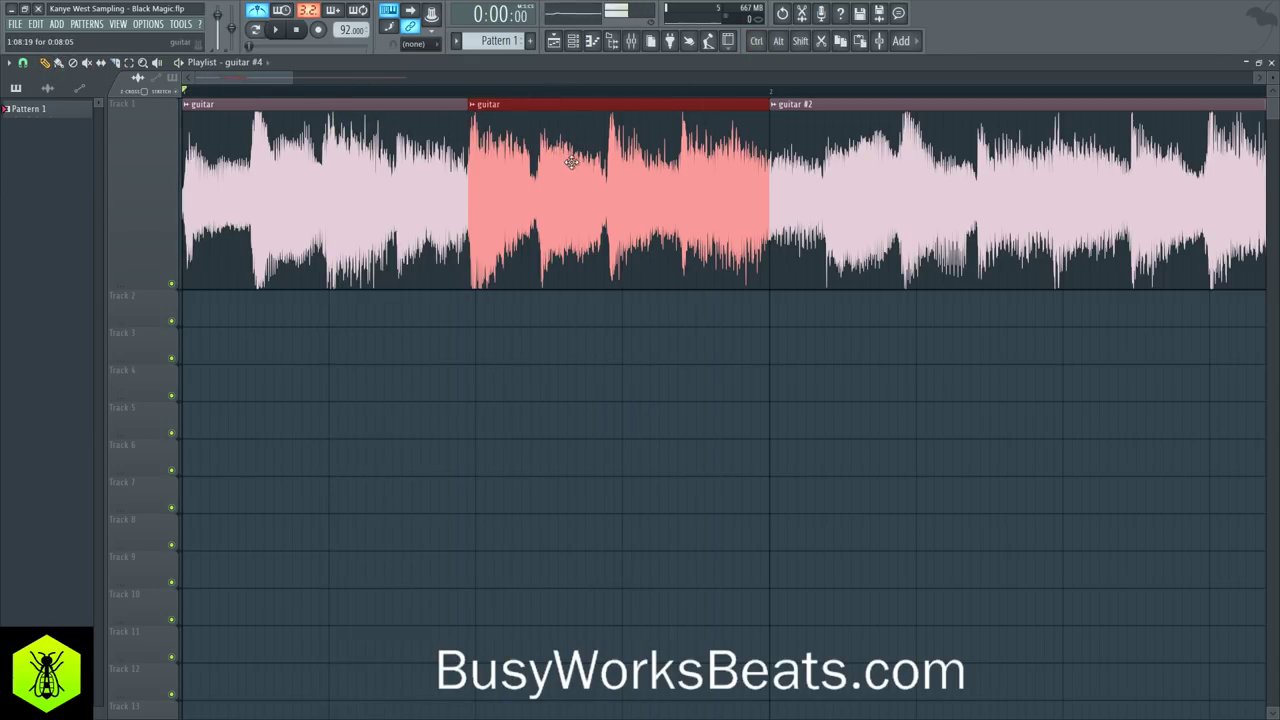
key(shift+Right)
key(space)
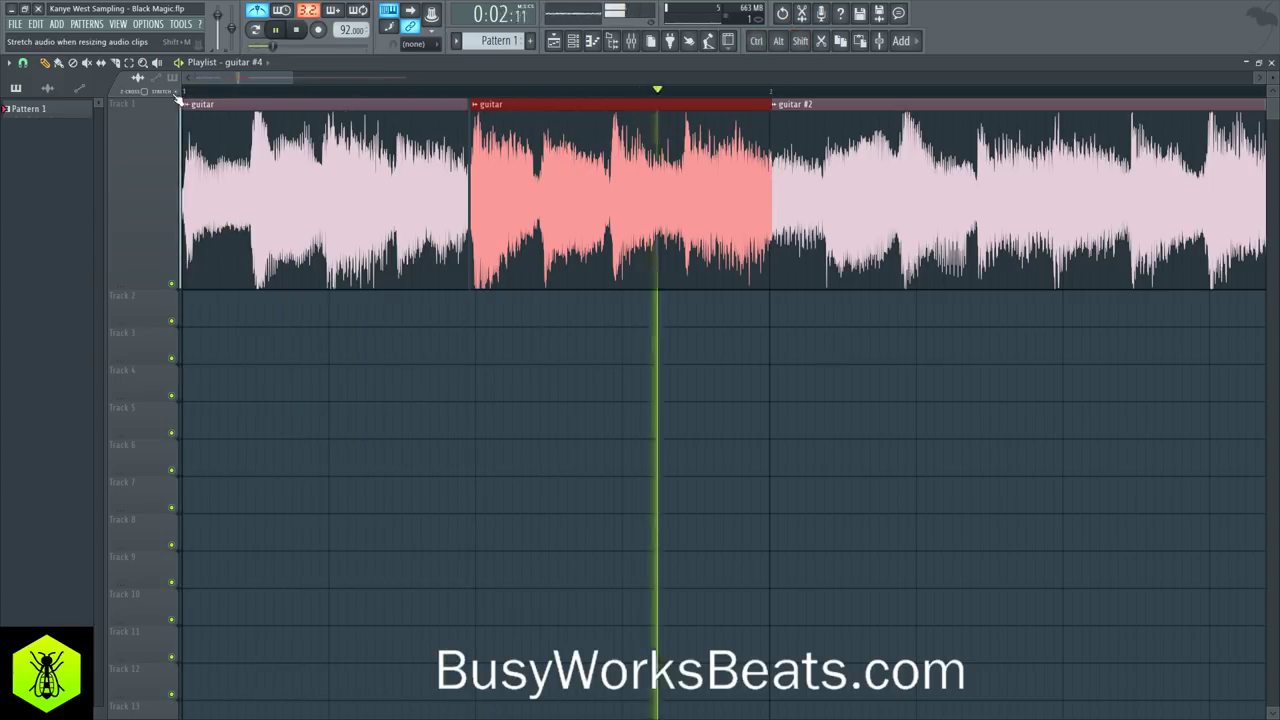
key(space)
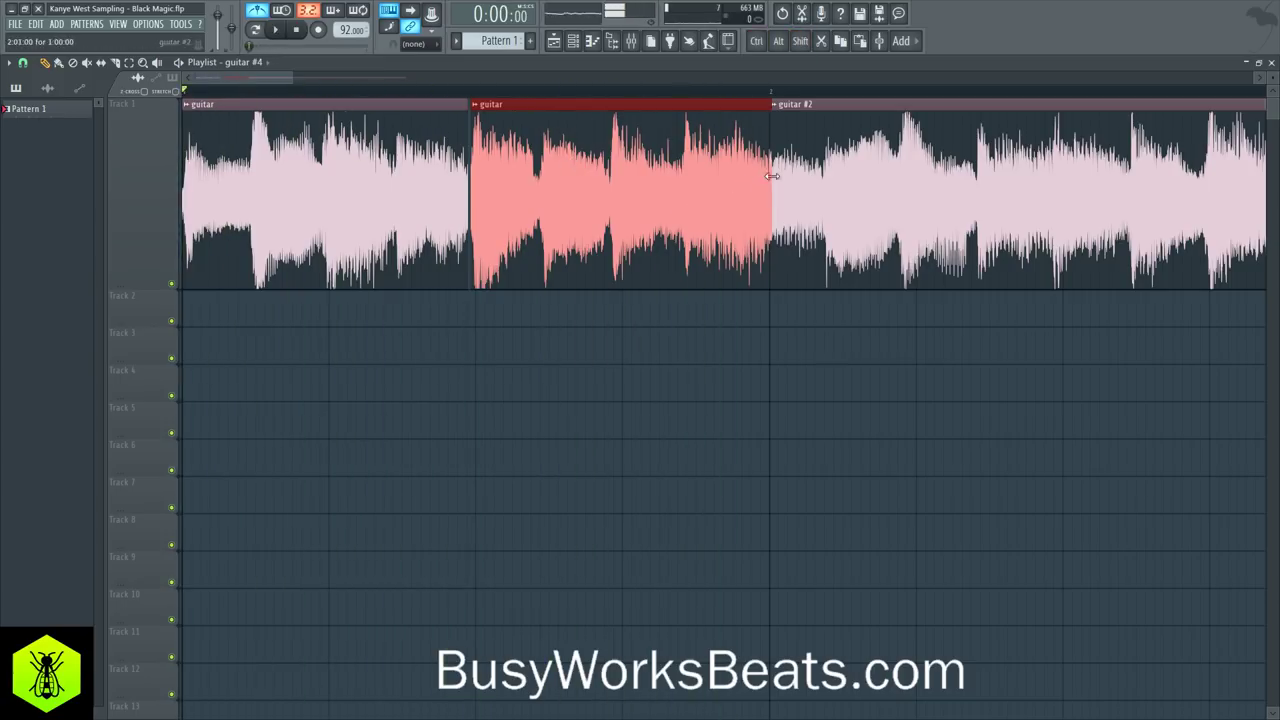
scroll(770, 104, up, 6)
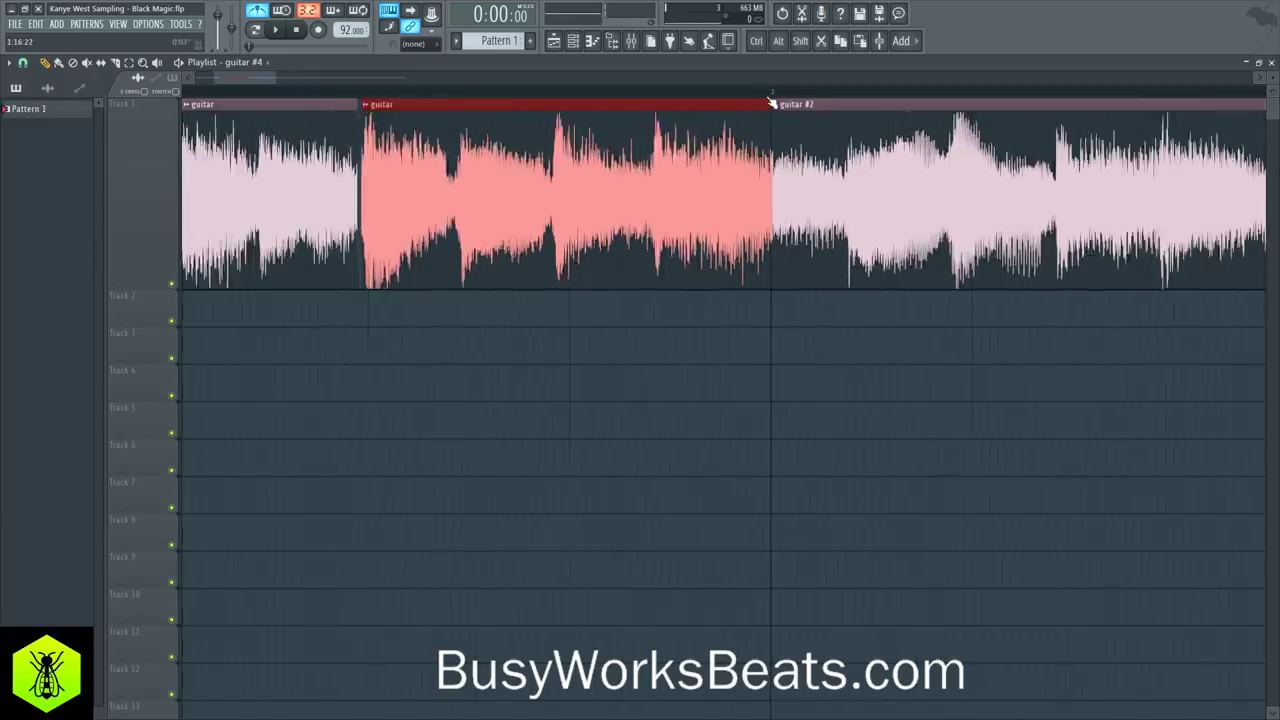
drag(788, 146, 775, 146)
ctrl+click(775, 146)
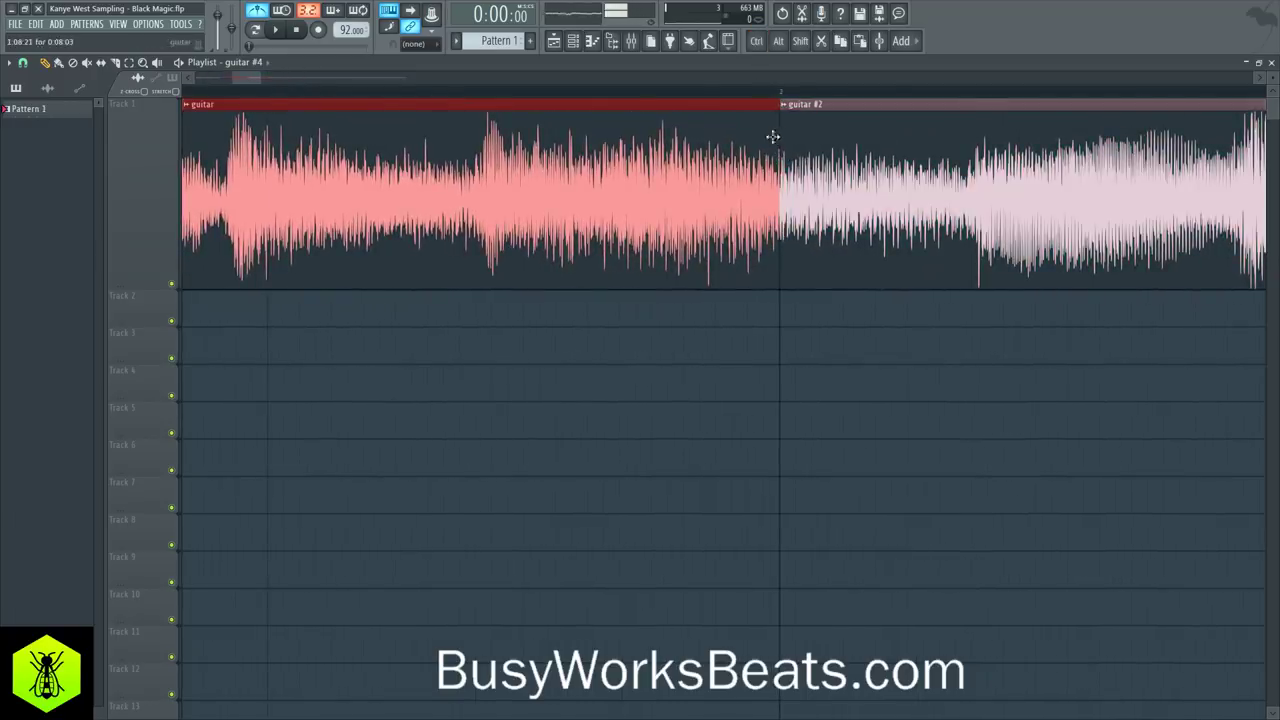
Step: Deselect the slice and play the sequence from bar 1 to check the timing of the split first phrase
scroll(624, 104, down, 4)
key(space)
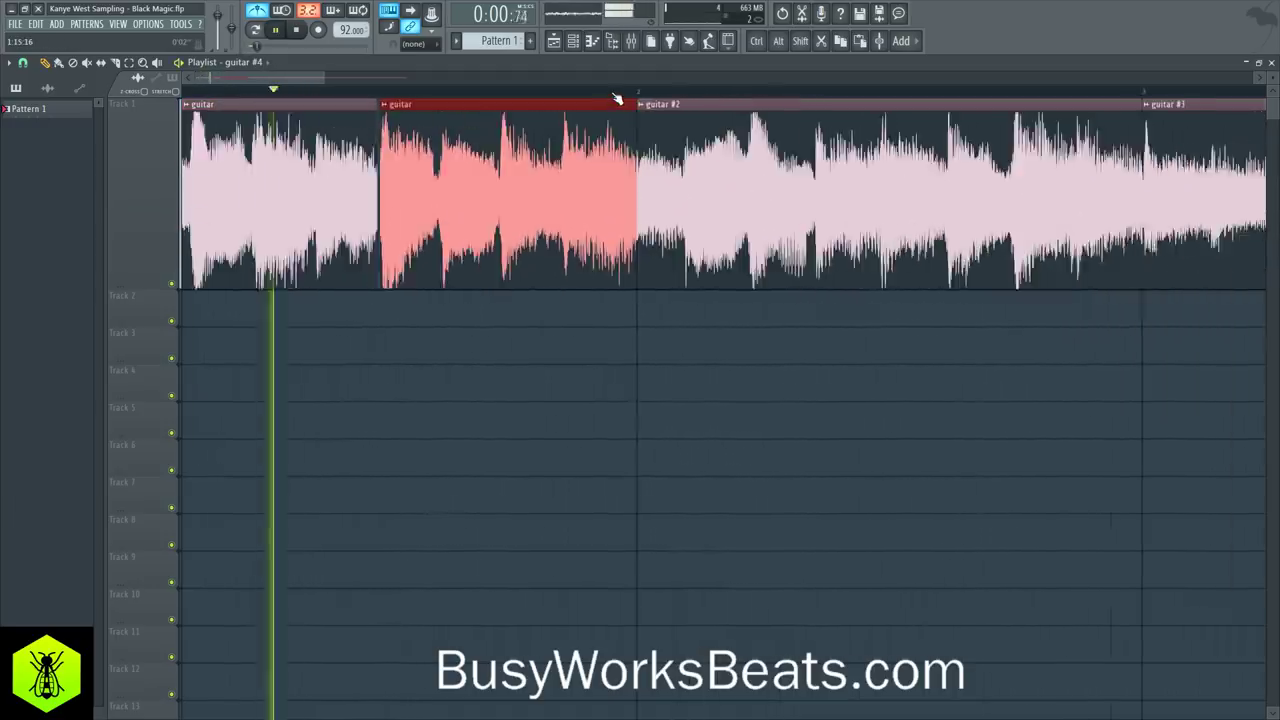
key(space)
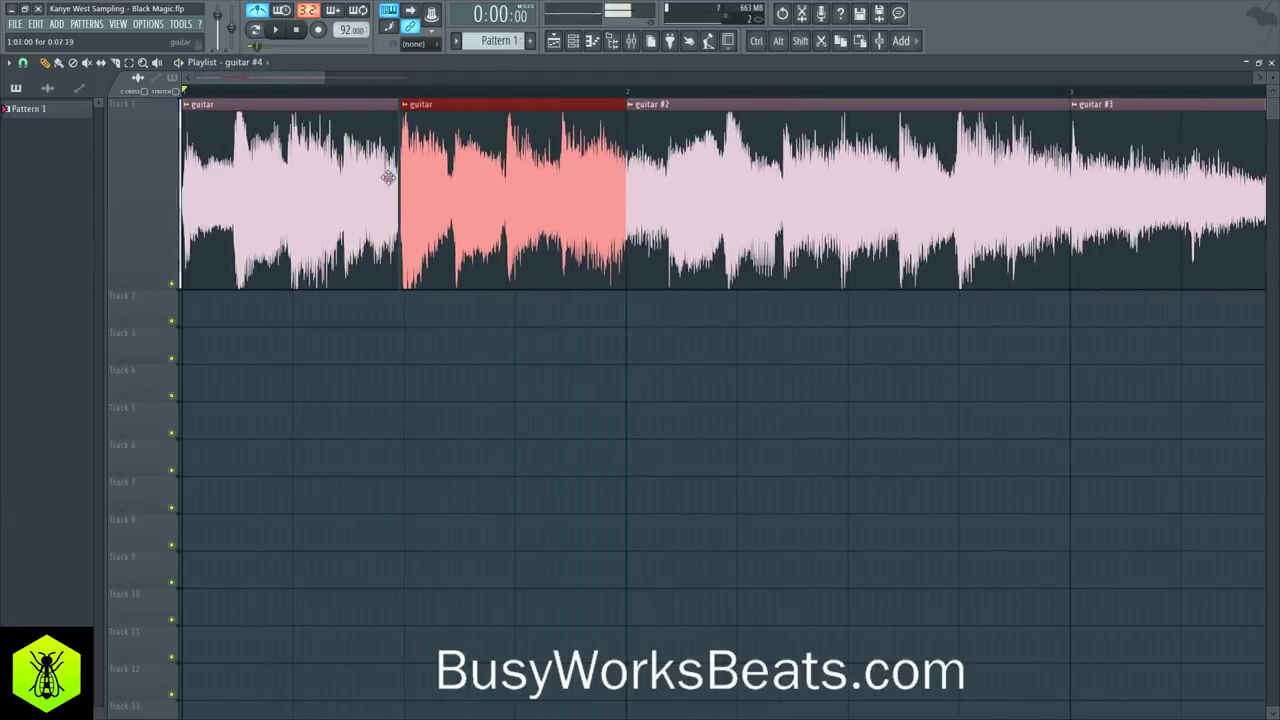
ctrl+click(390, 172)
click(372, 185)
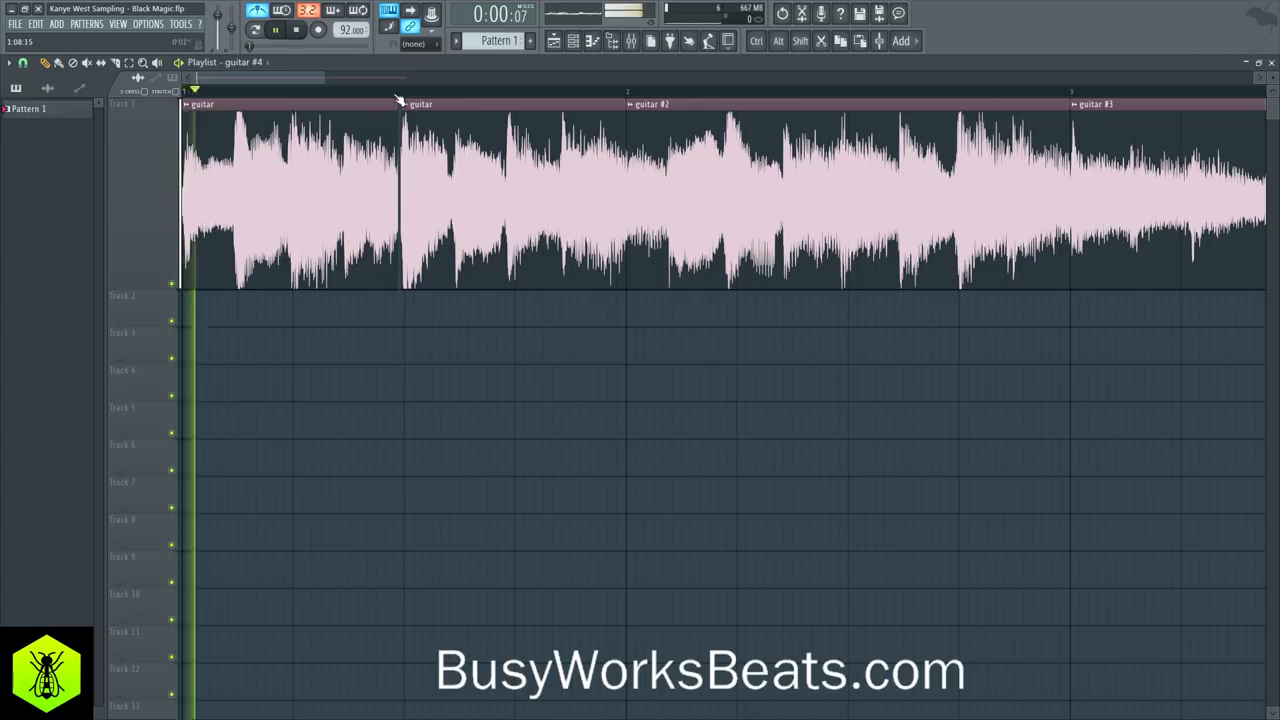
key(space)
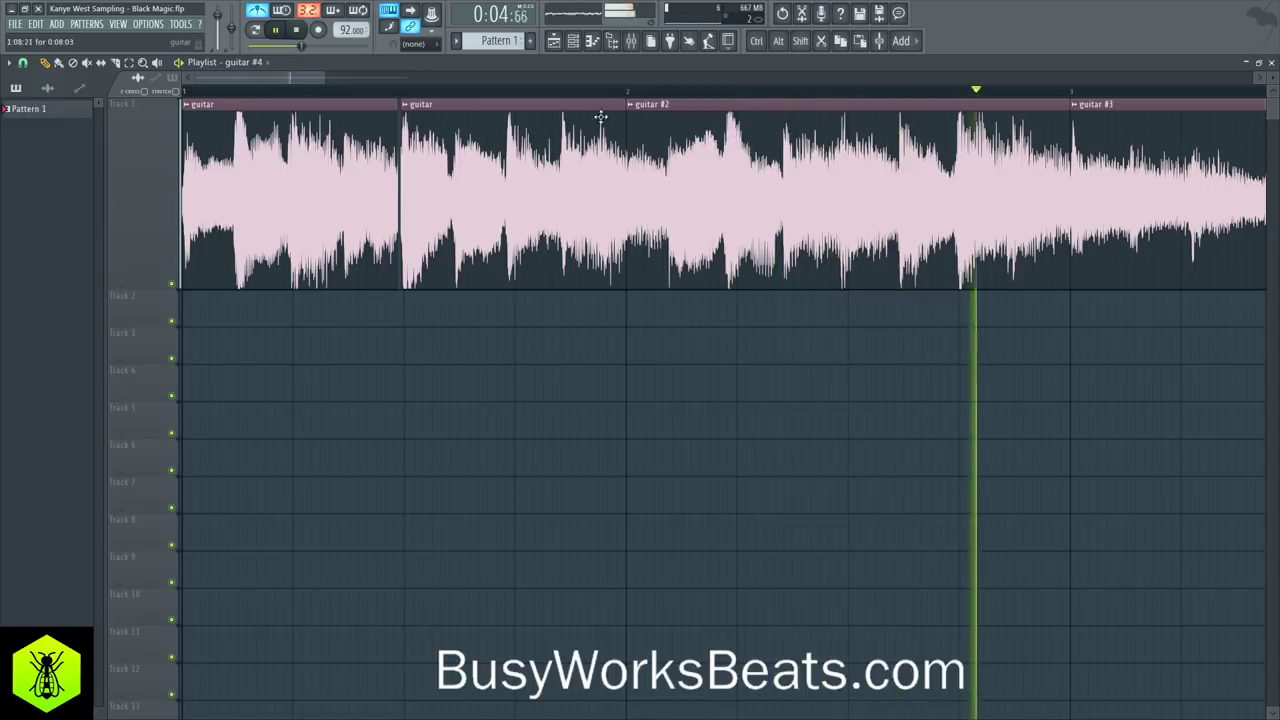
scroll(798, 90, down, 5)
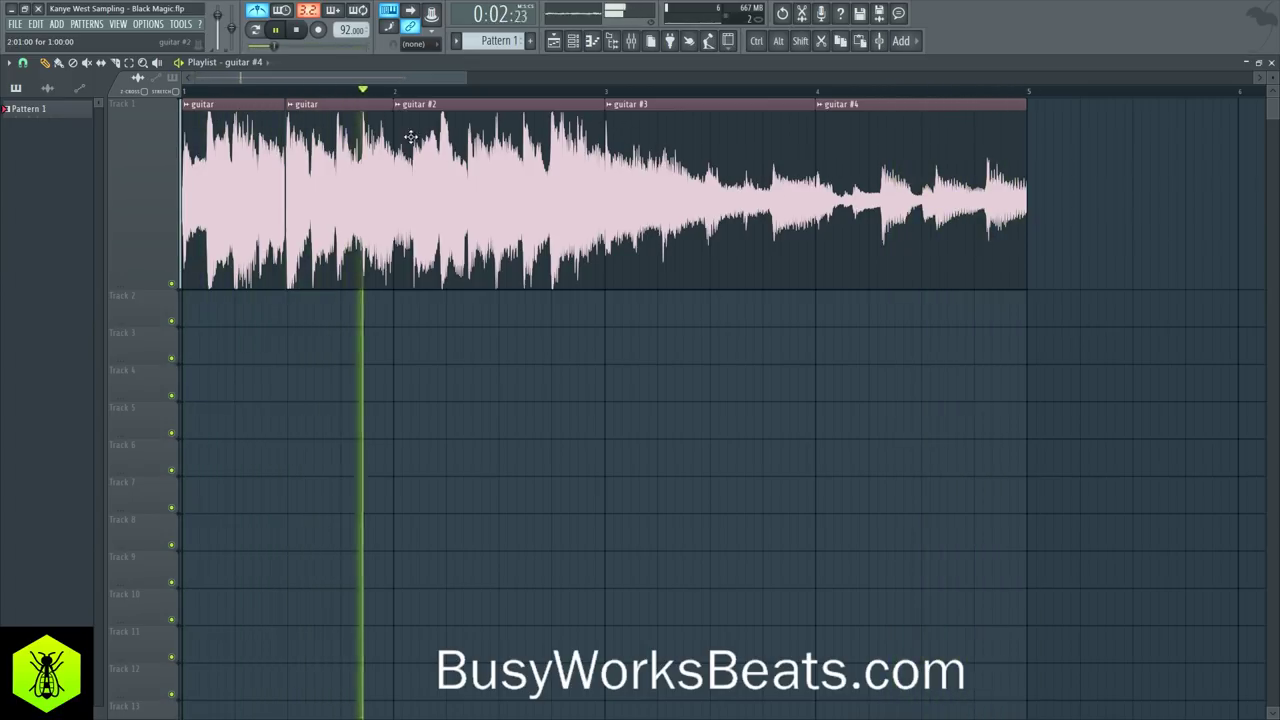
Step: With snapping set to none, shift guitar #2 on track 1 slightly later, just past bar 2
ctrl+click(474, 162)
key(space)
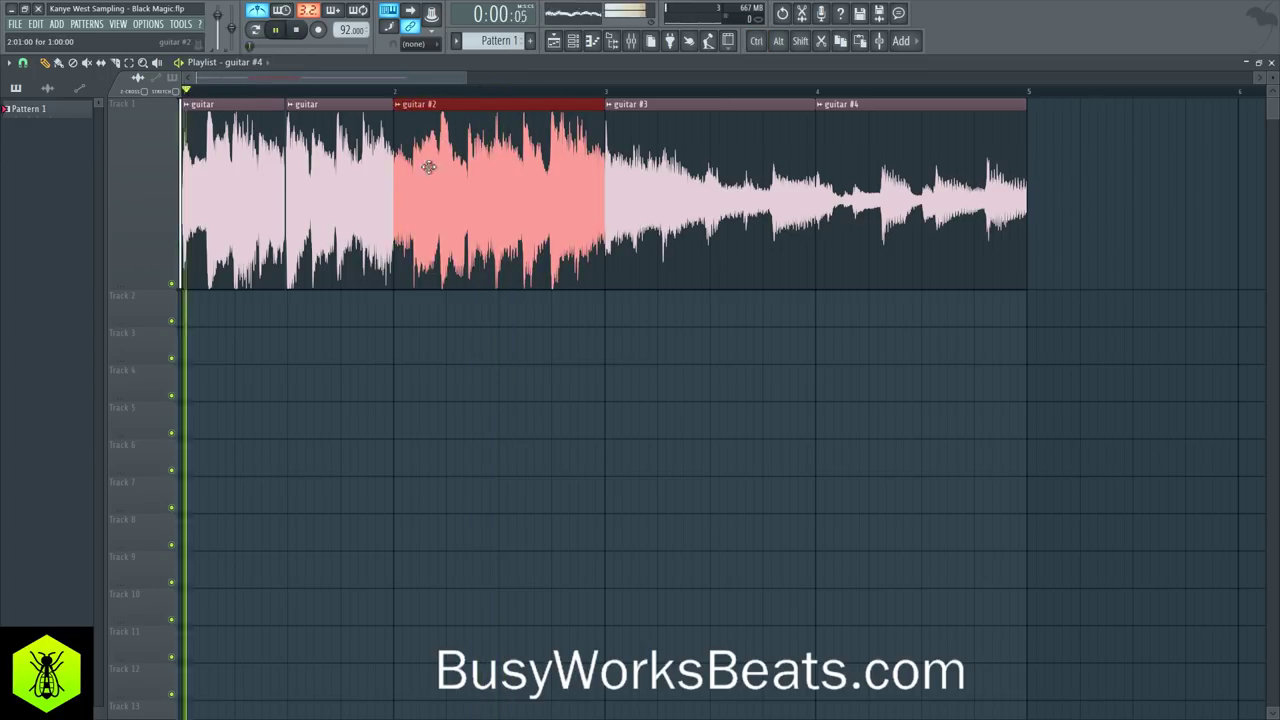
scroll(410, 101, up, 4)
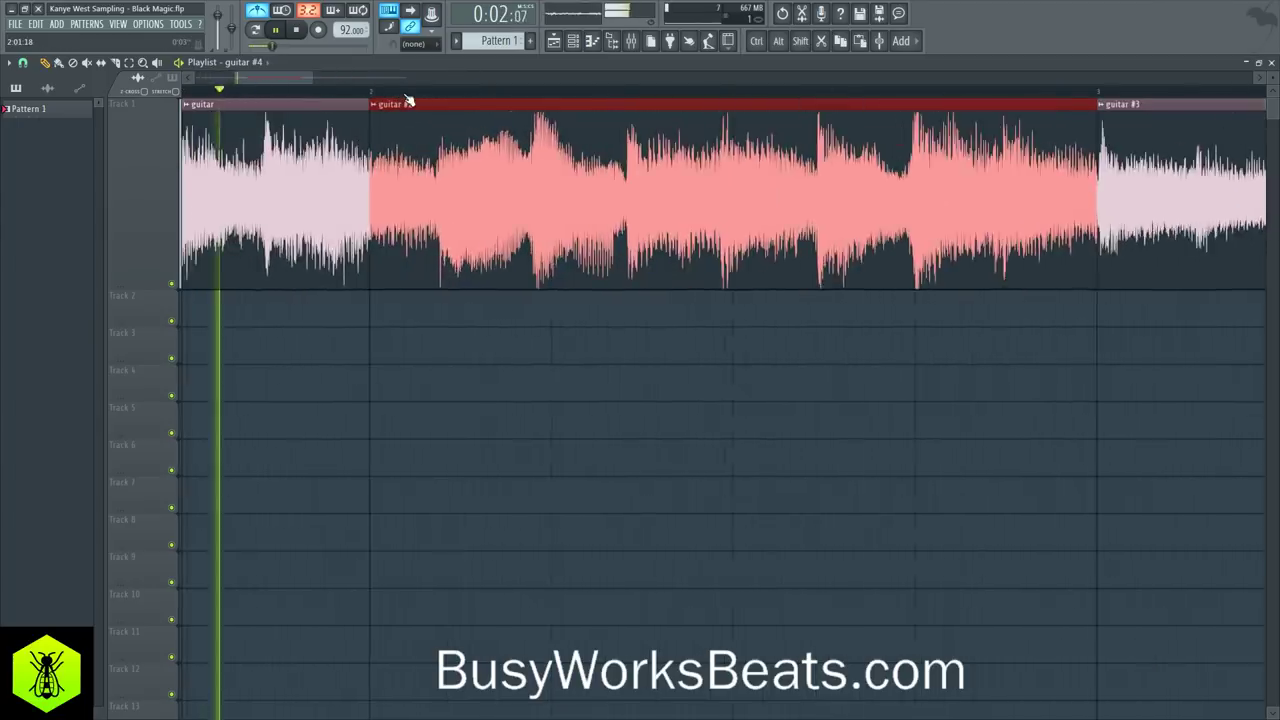
click(24, 64)
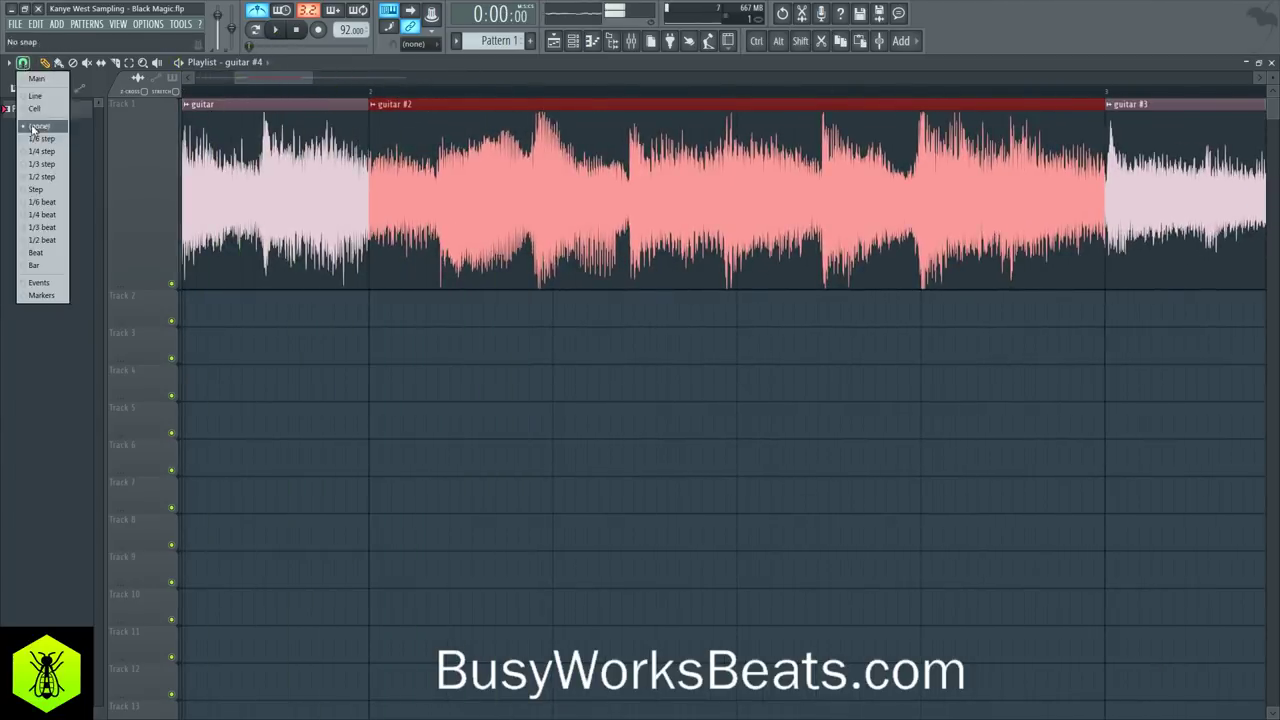
click(36, 127)
drag(409, 165, 412, 166)
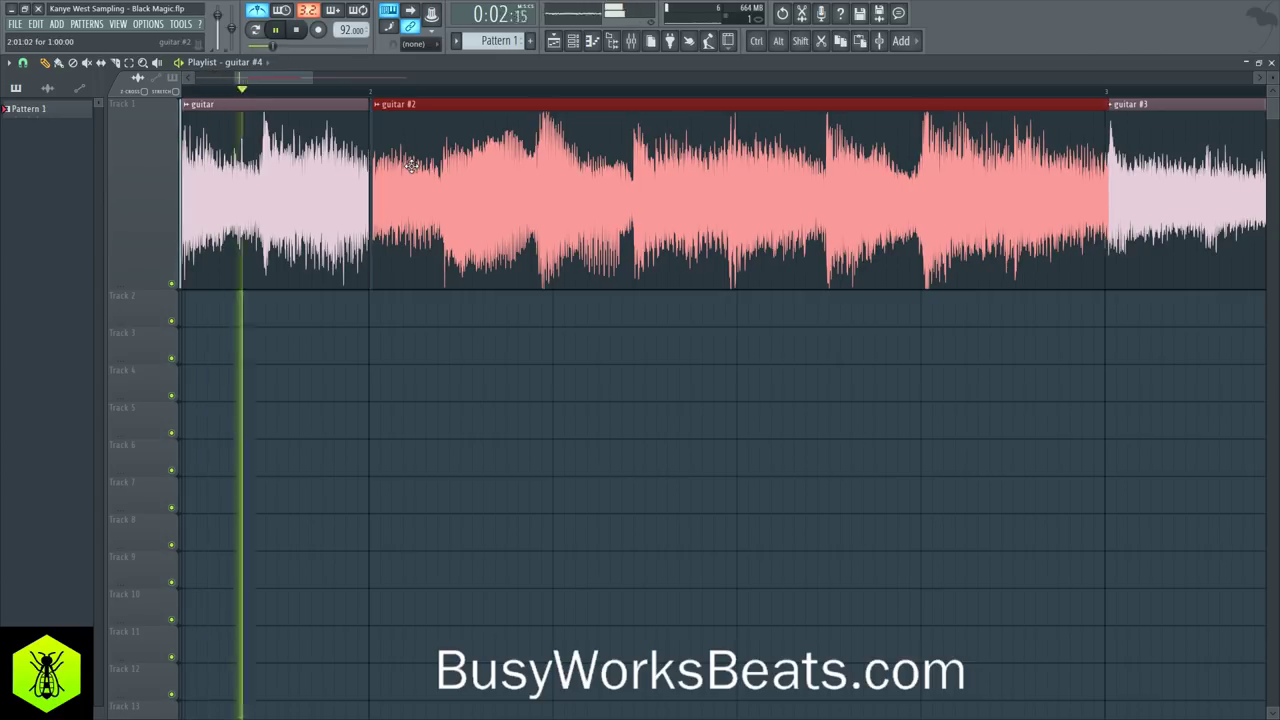
drag(411, 165, 506, 155)
Step: Check the shifted guitar #2 by ear and extend its start back to bar 2 to close the gap
key(space)
key(space)
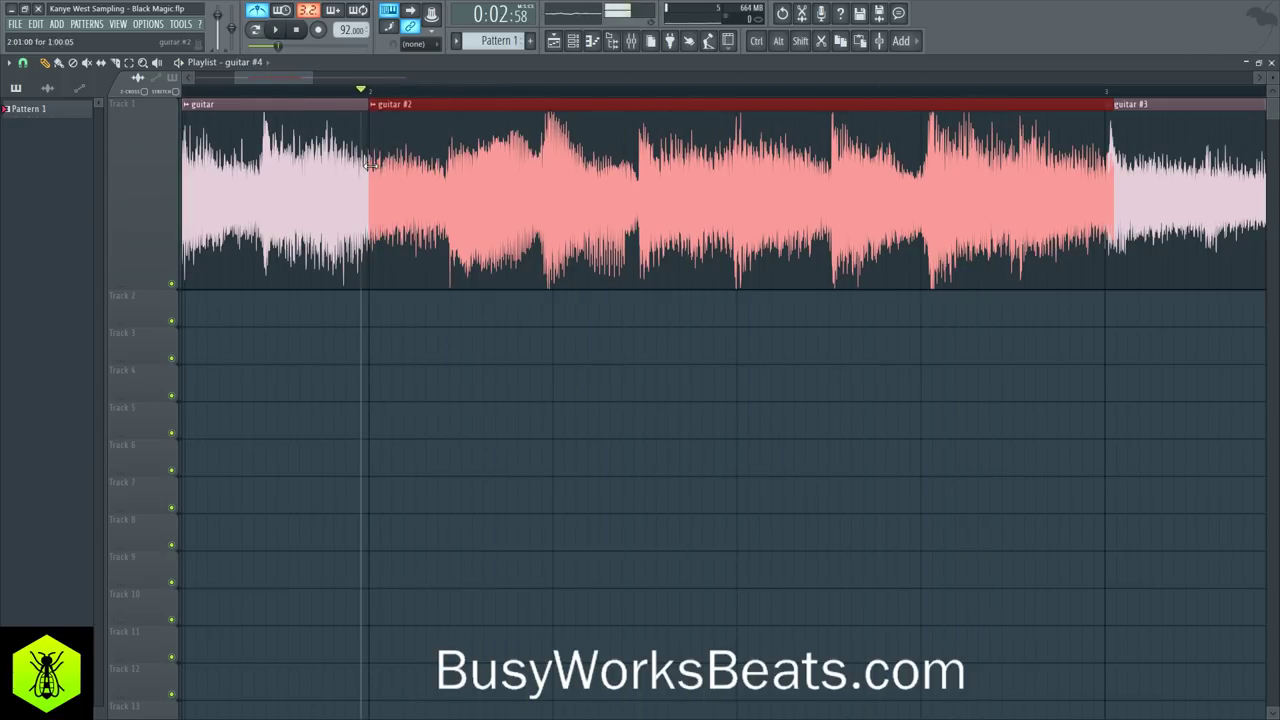
key(space)
scroll(390, 155, up, 4)
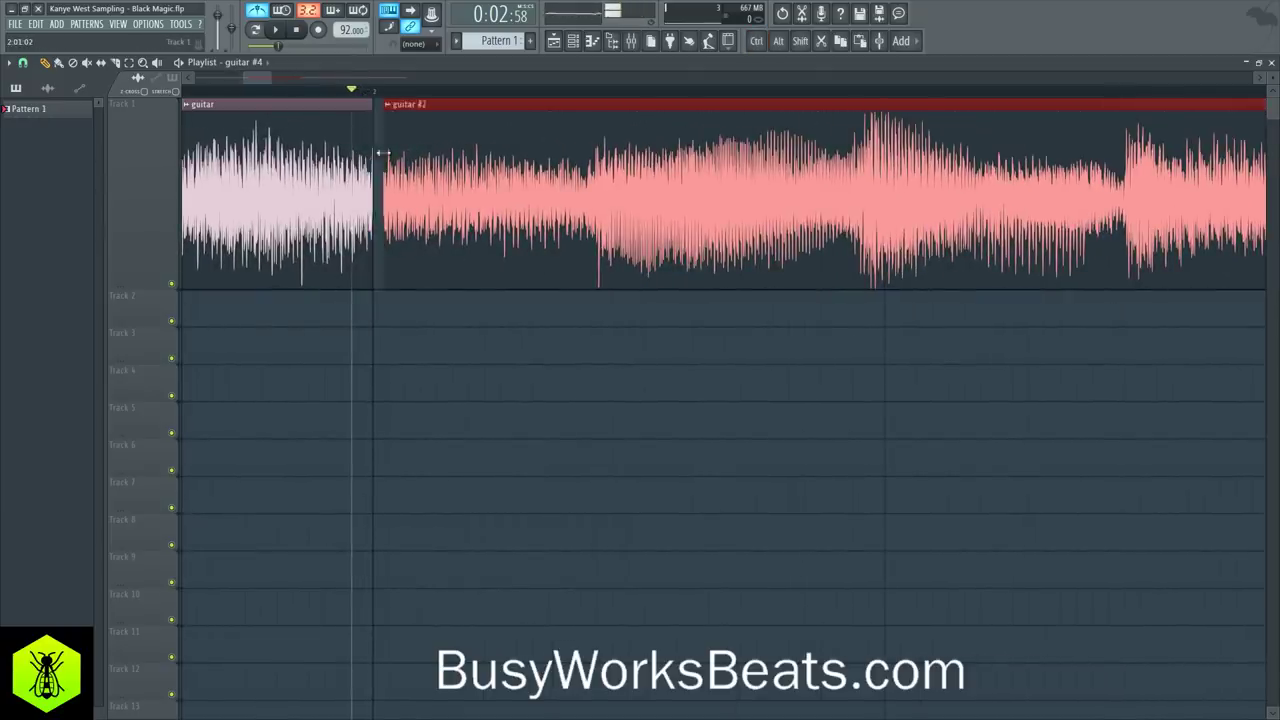
drag(357, 150, 435, 168)
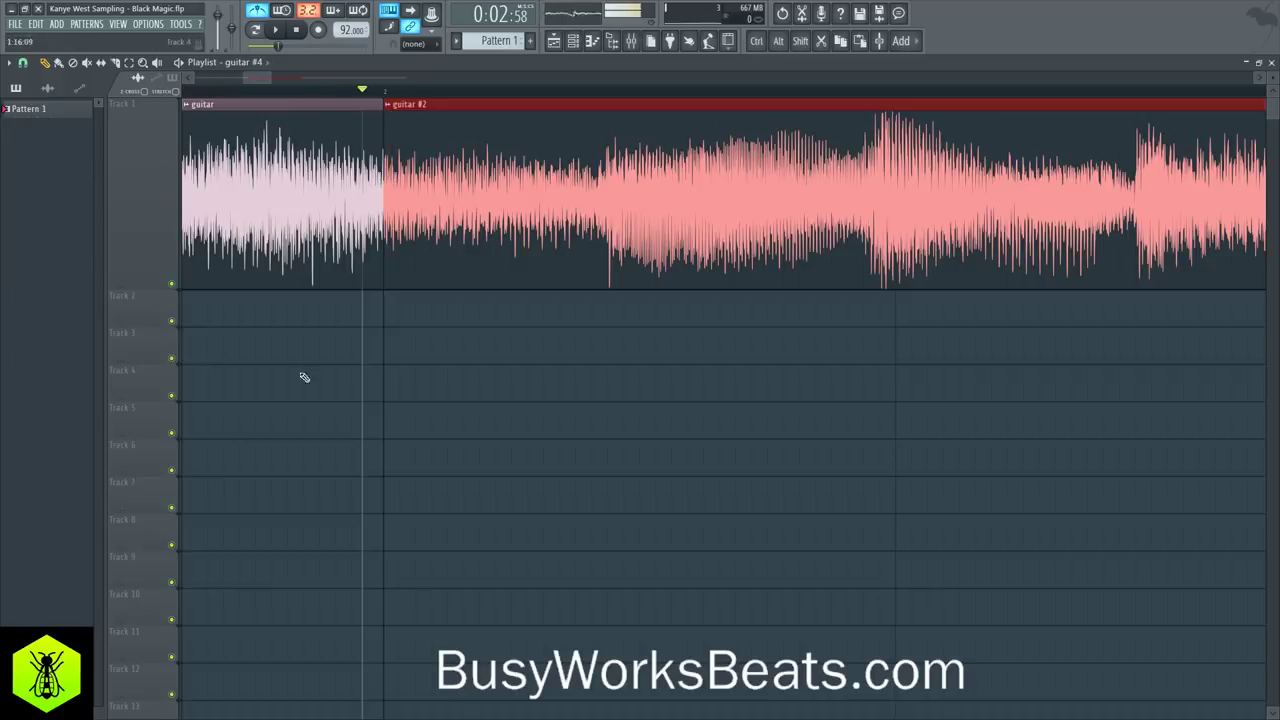
Step: Play from just before bar 2 to check the transition from the first phrase into guitar #2
key(space)
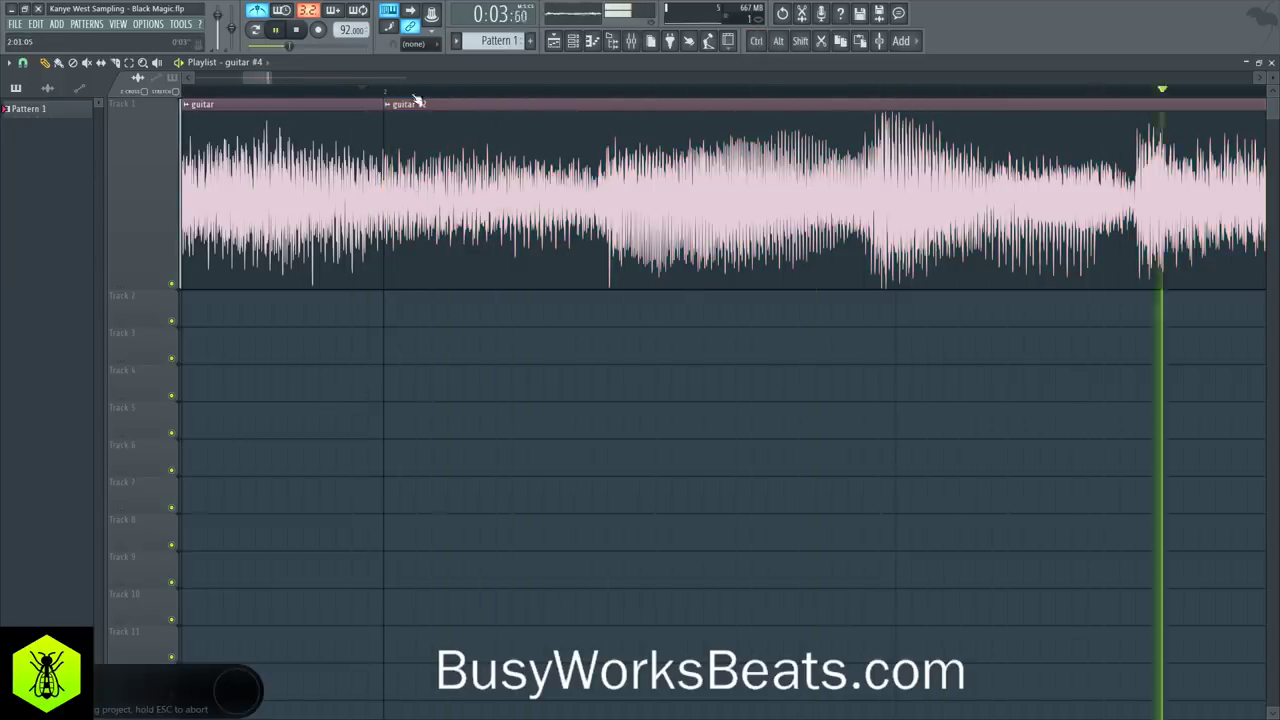
key(space)
scroll(422, 93, down, 5)
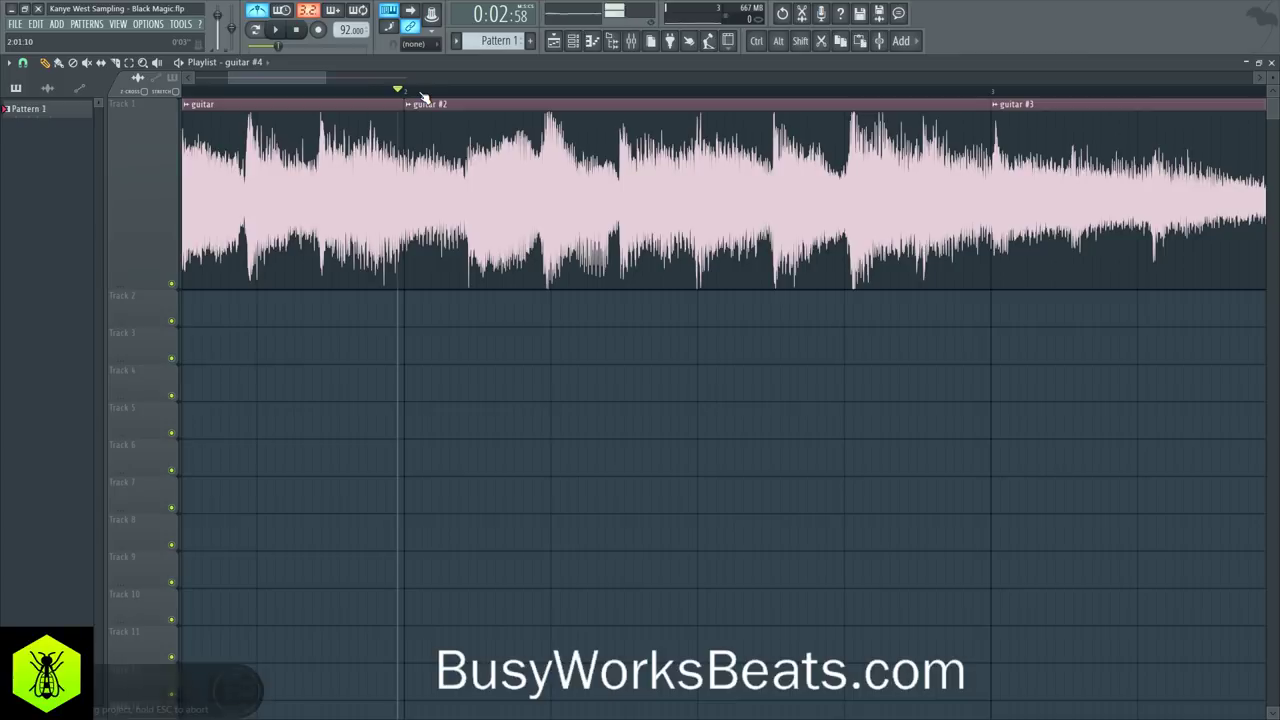
key(space)
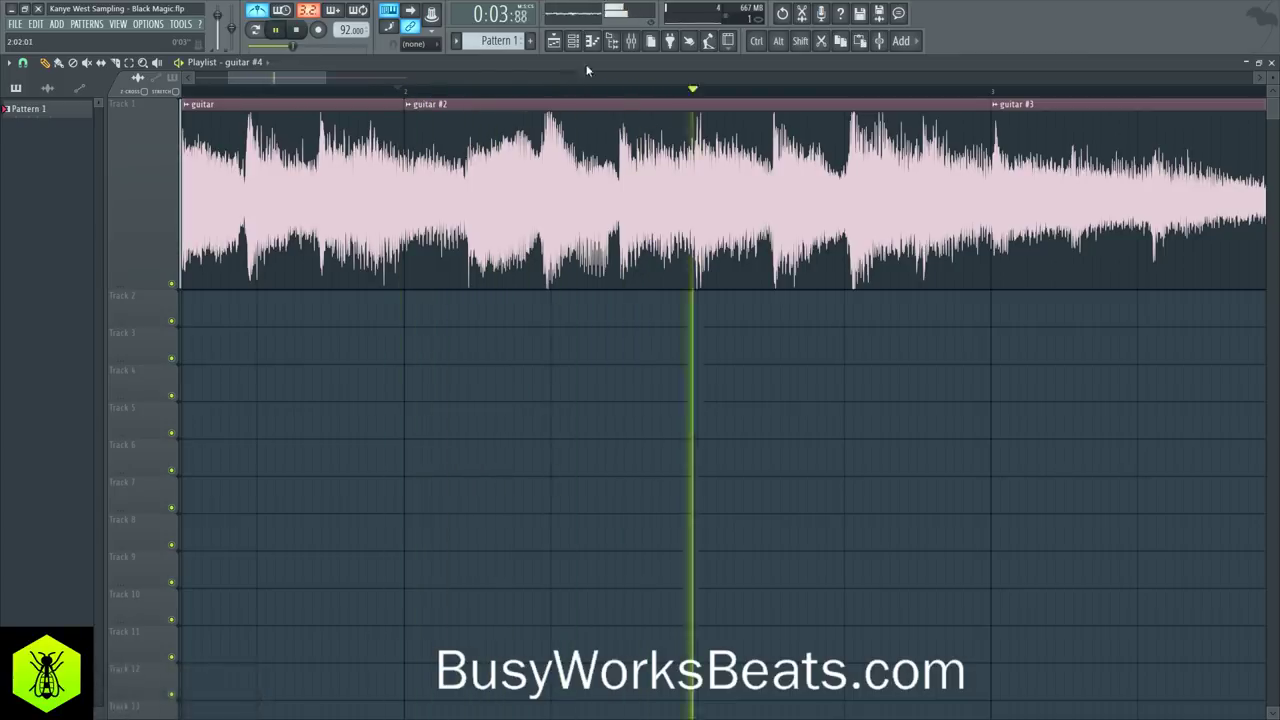
Step: Select guitar #3 on track 1 and place the playback position at bar 3
scroll(625, 93, down, 5)
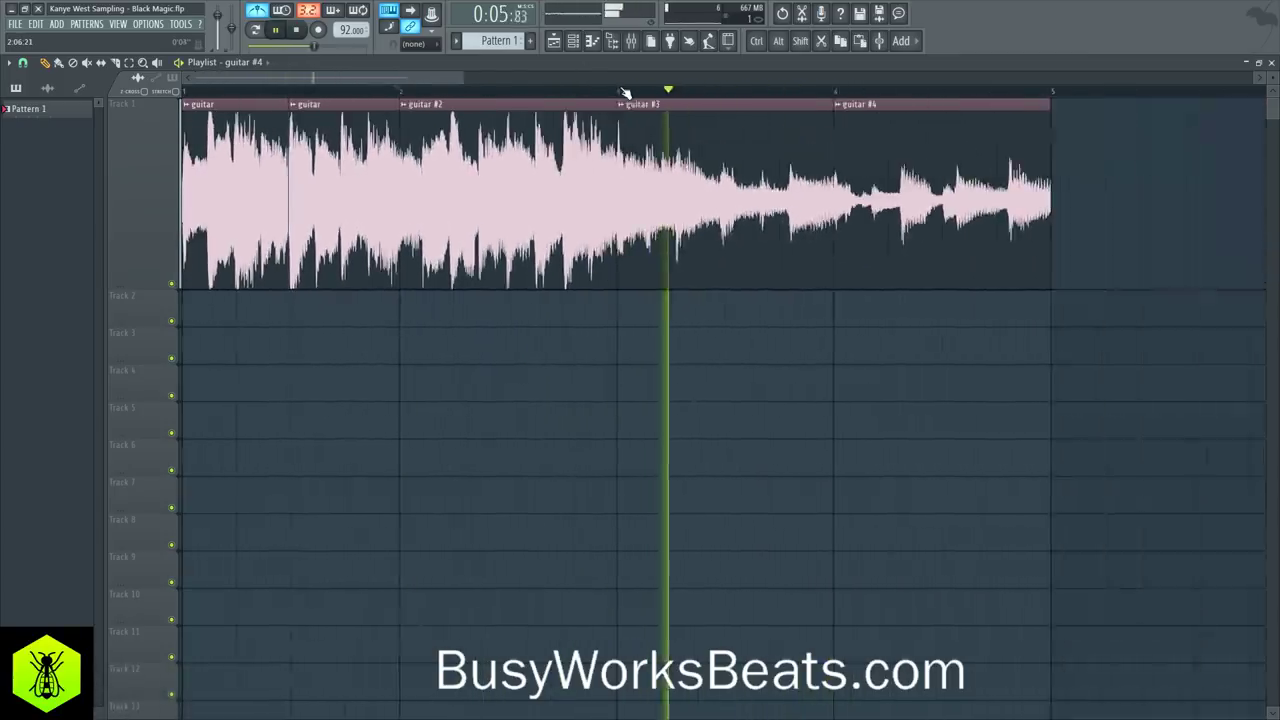
ctrl+click(695, 153)
scroll(640, 100, up, 4)
key(space)
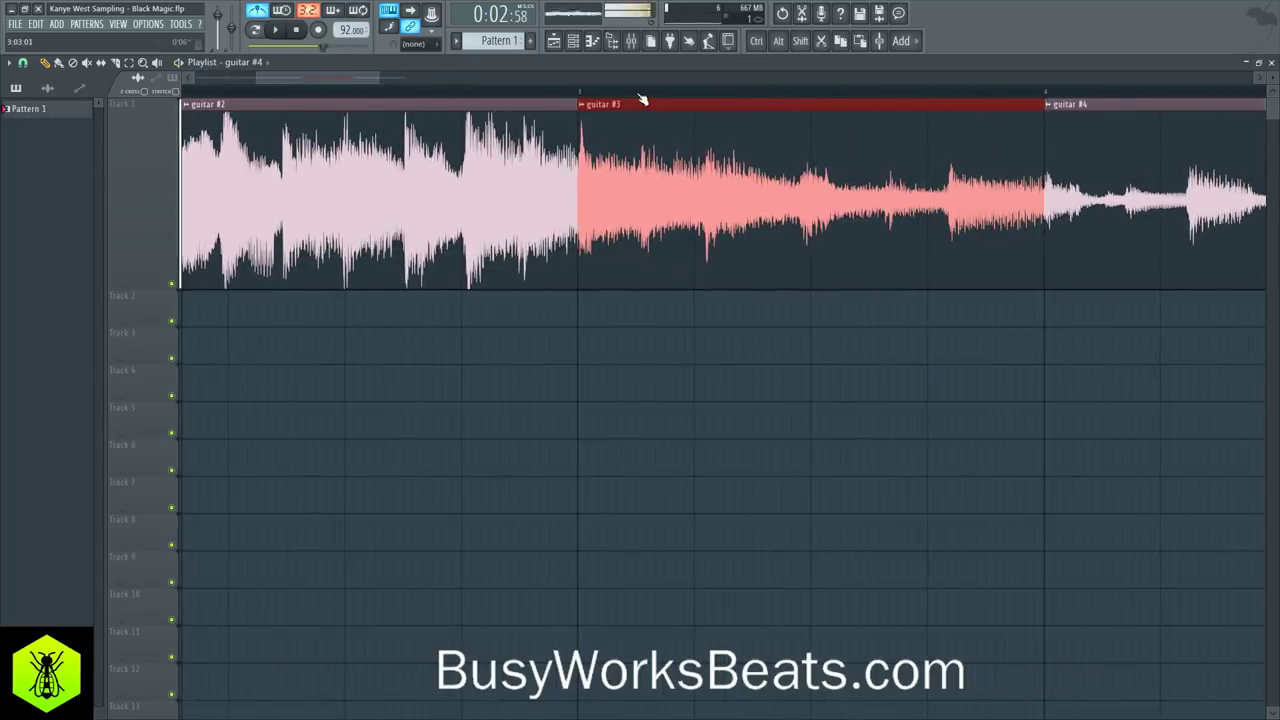
click(586, 94)
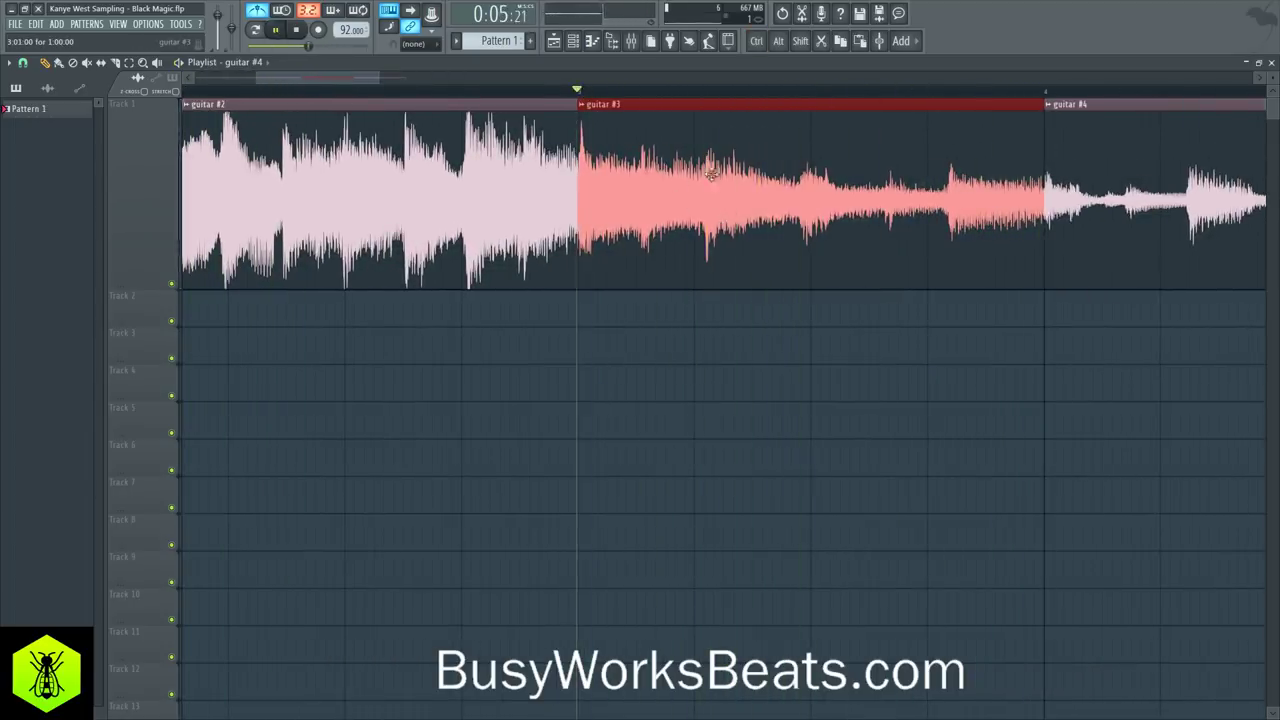
Step: Shift guitar #3 on track 1 slightly earlier, just before bar 3, and check its timing by ear
key(space)
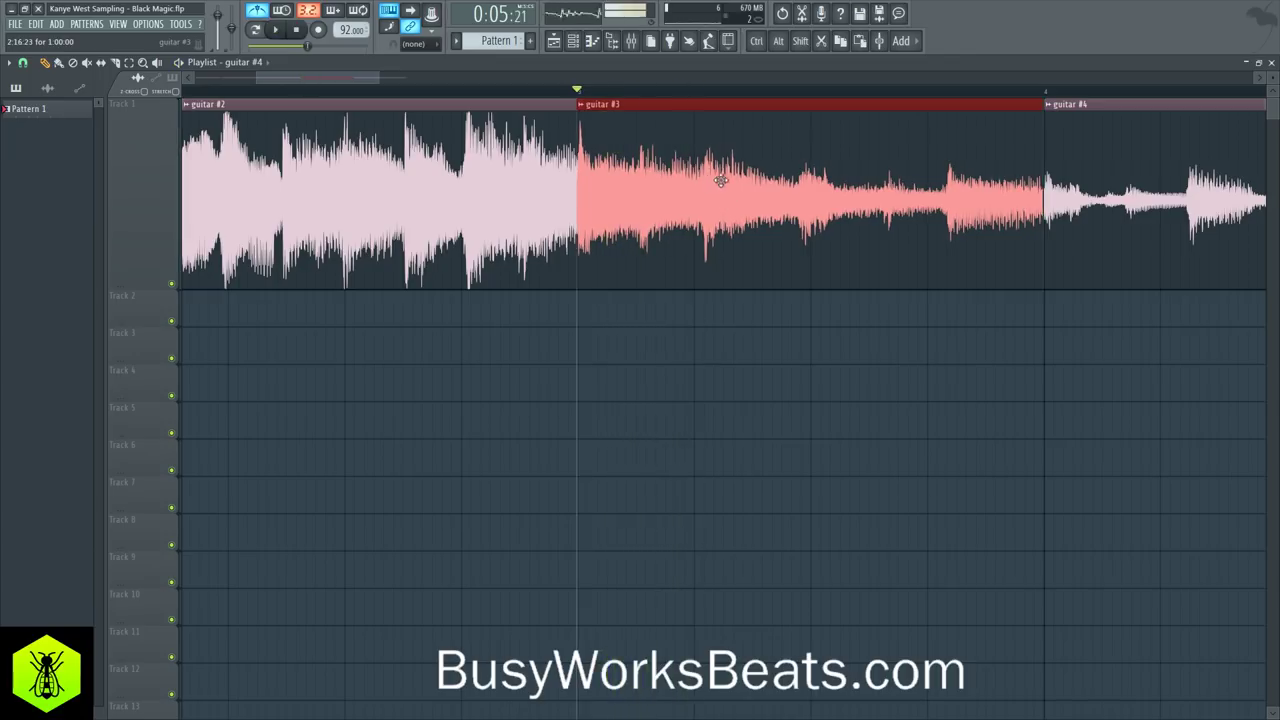
drag(720, 181, 710, 181)
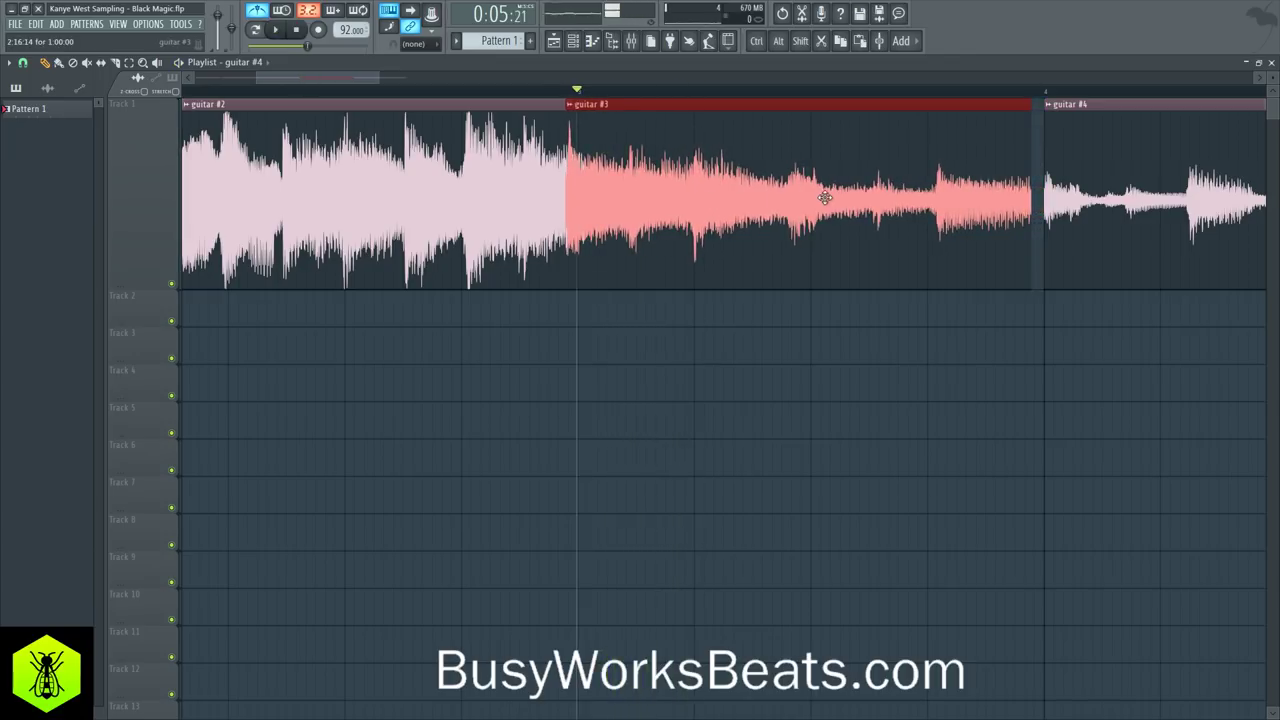
key(space)
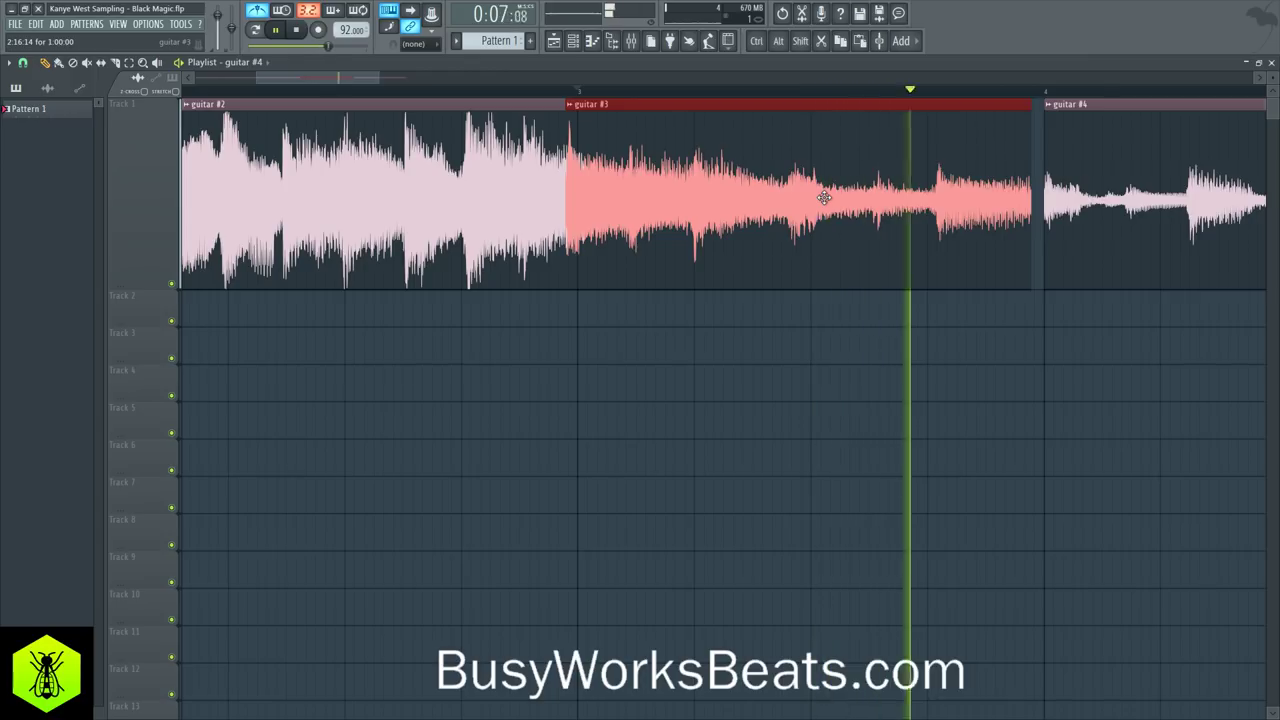
key(space)
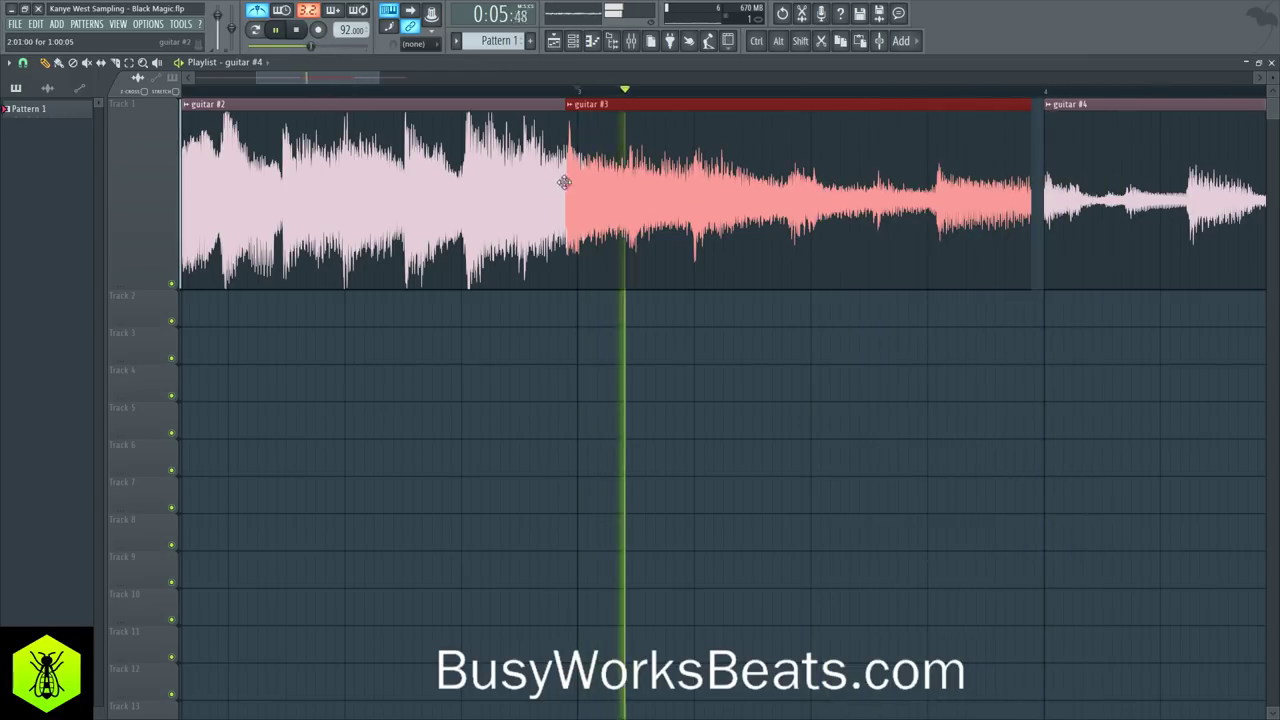
Step: Trim the start of guitar #3 on track 1 to bar 3
drag(567, 186, 590, 186)
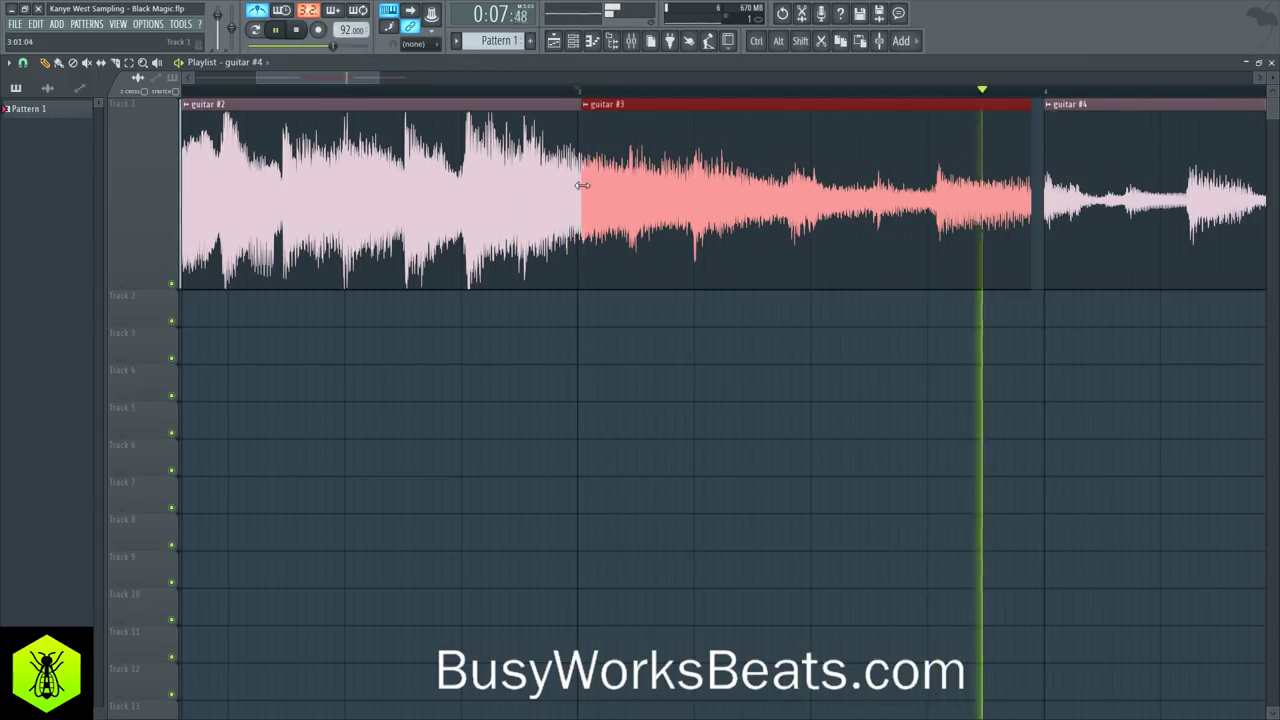
ctrl+click(575, 162)
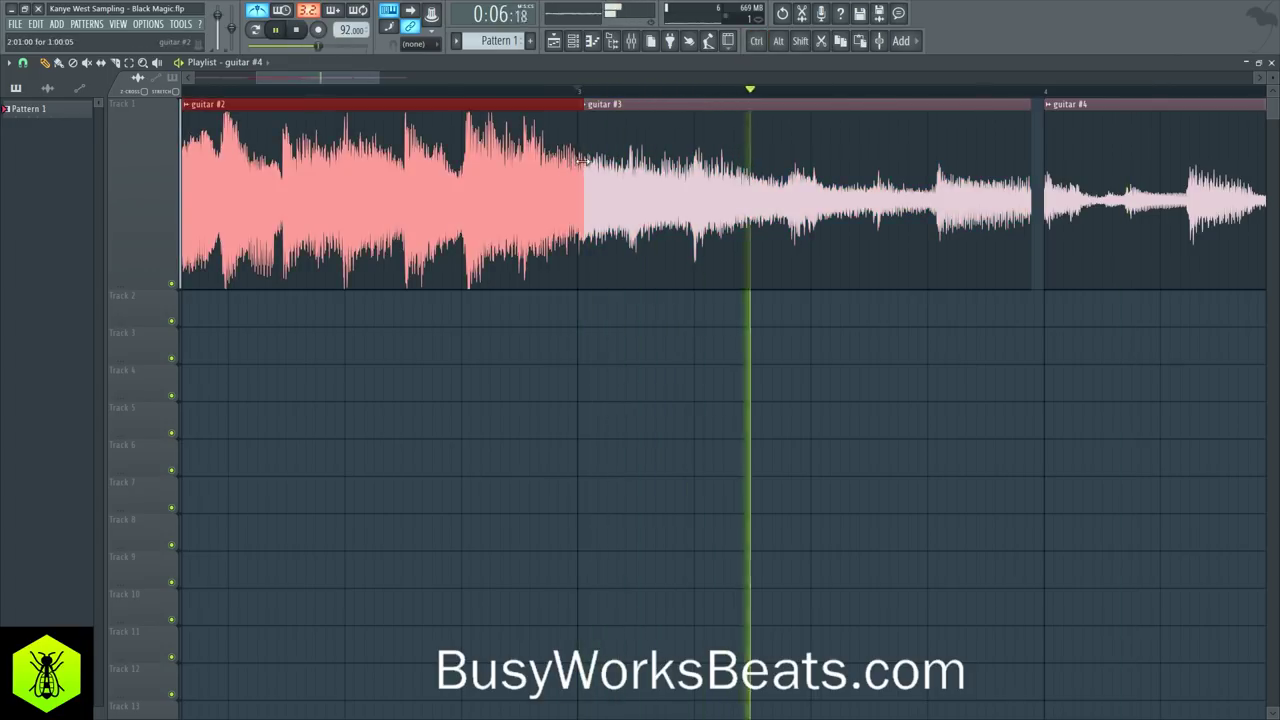
drag(583, 162, 579, 162)
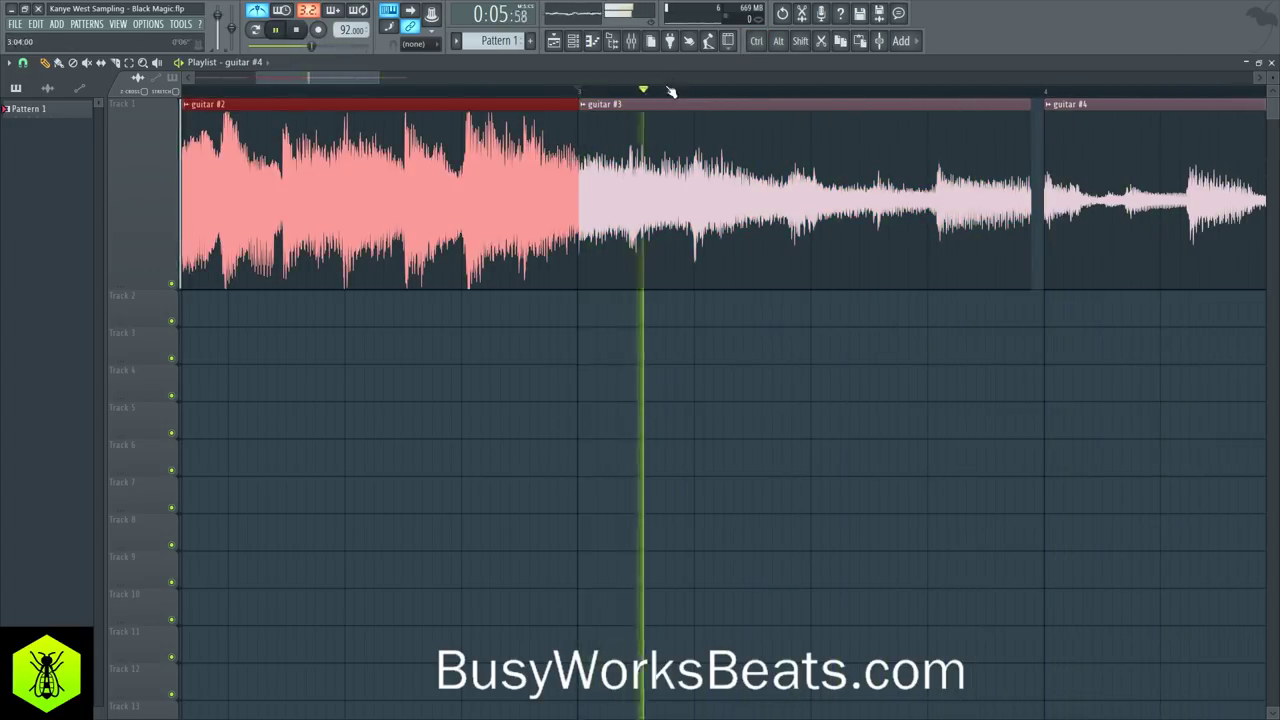
Step: Delete guitar #4 from track 1 and select guitar #3
scroll(660, 87, down, 2)
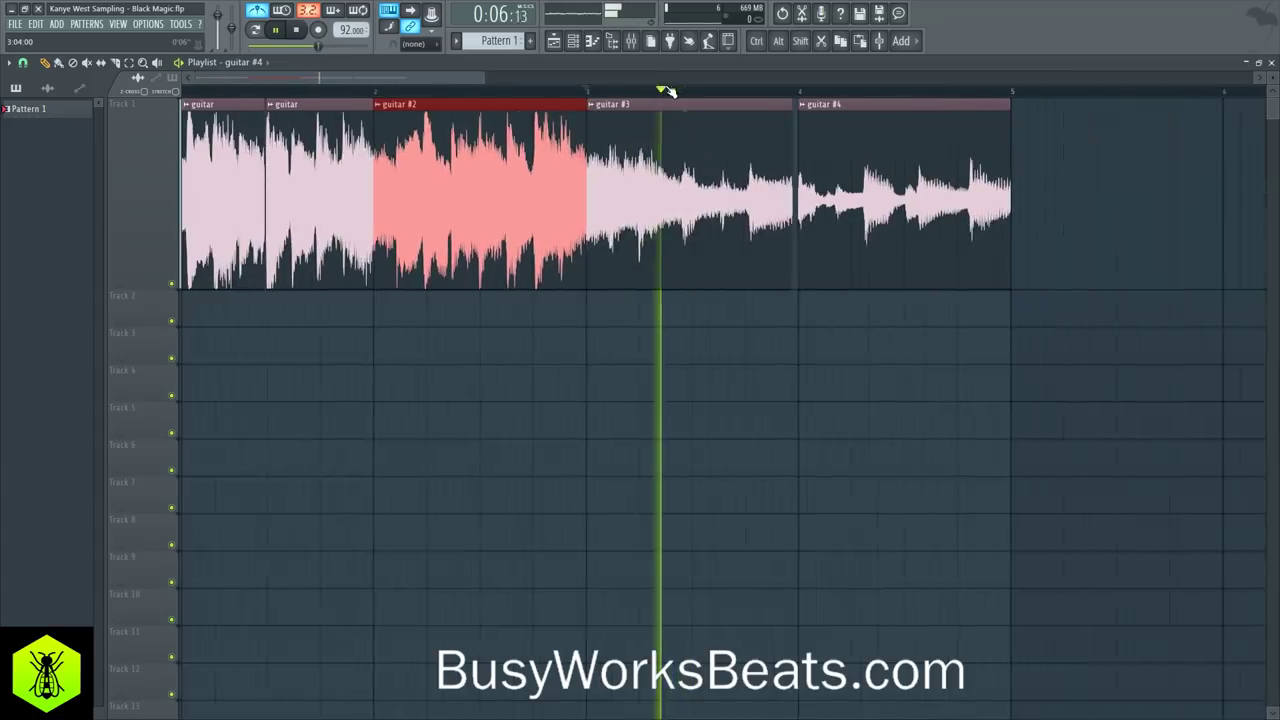
right_click(843, 241)
key(space)
click(764, 144)
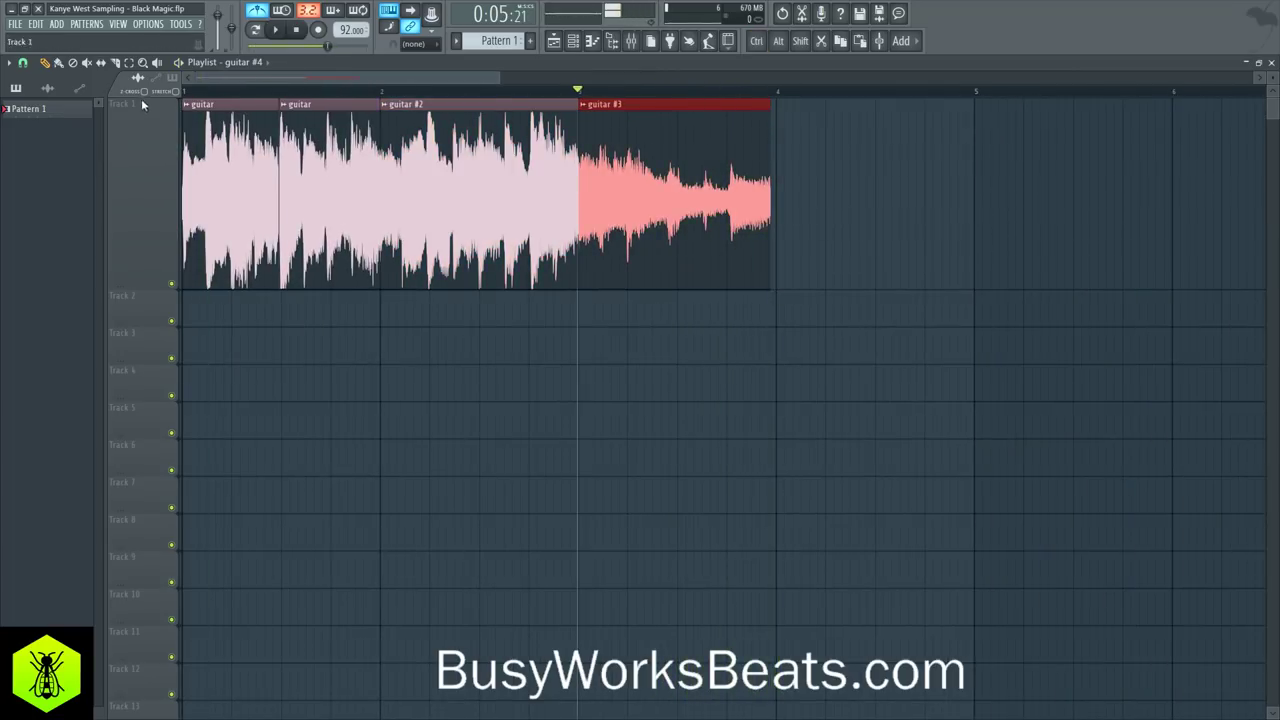
Step: Try time-stretching guitar #3 to end at bar 4, check it by ear, and undo the stretch
scroll(783, 80, up, 3)
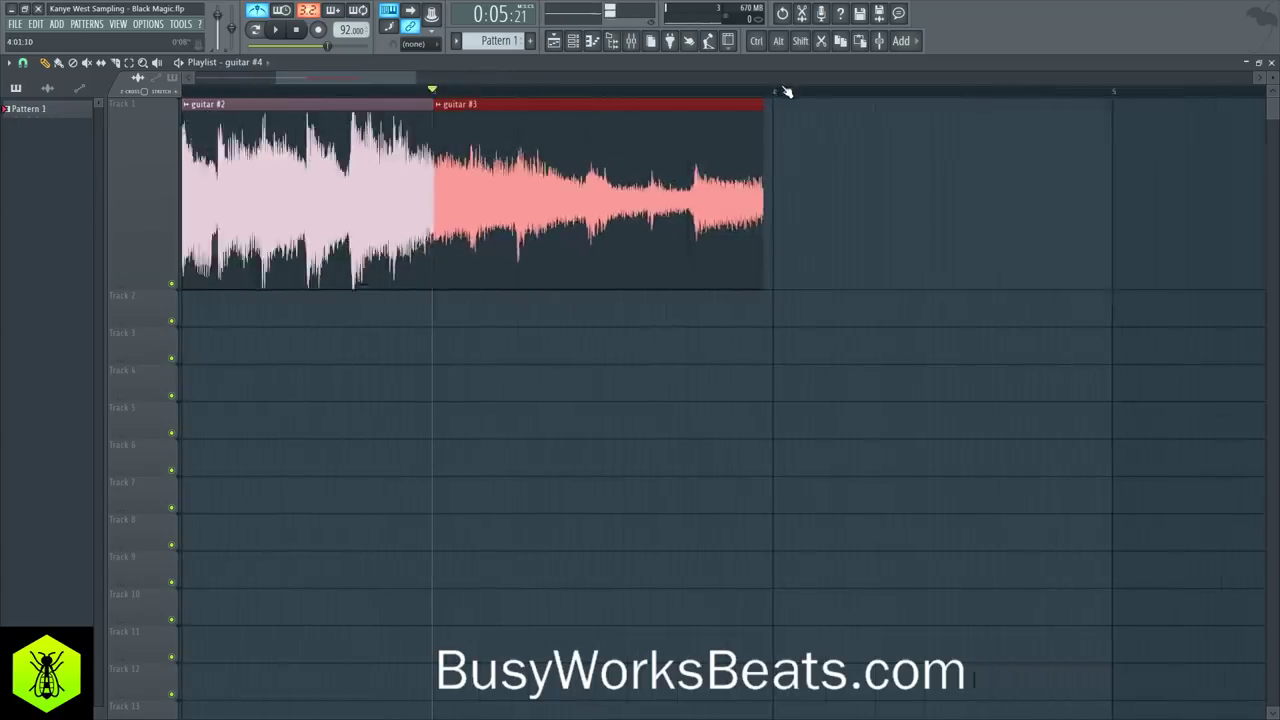
drag(954, 124, 959, 126)
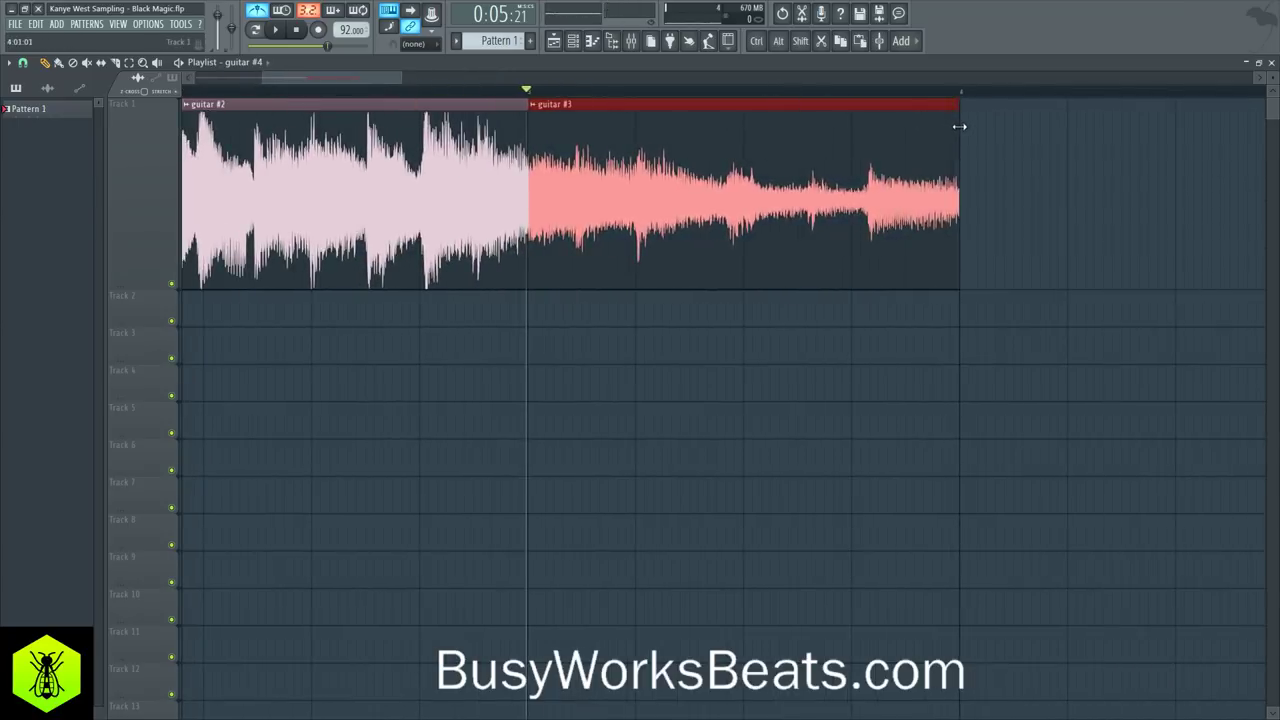
key(space)
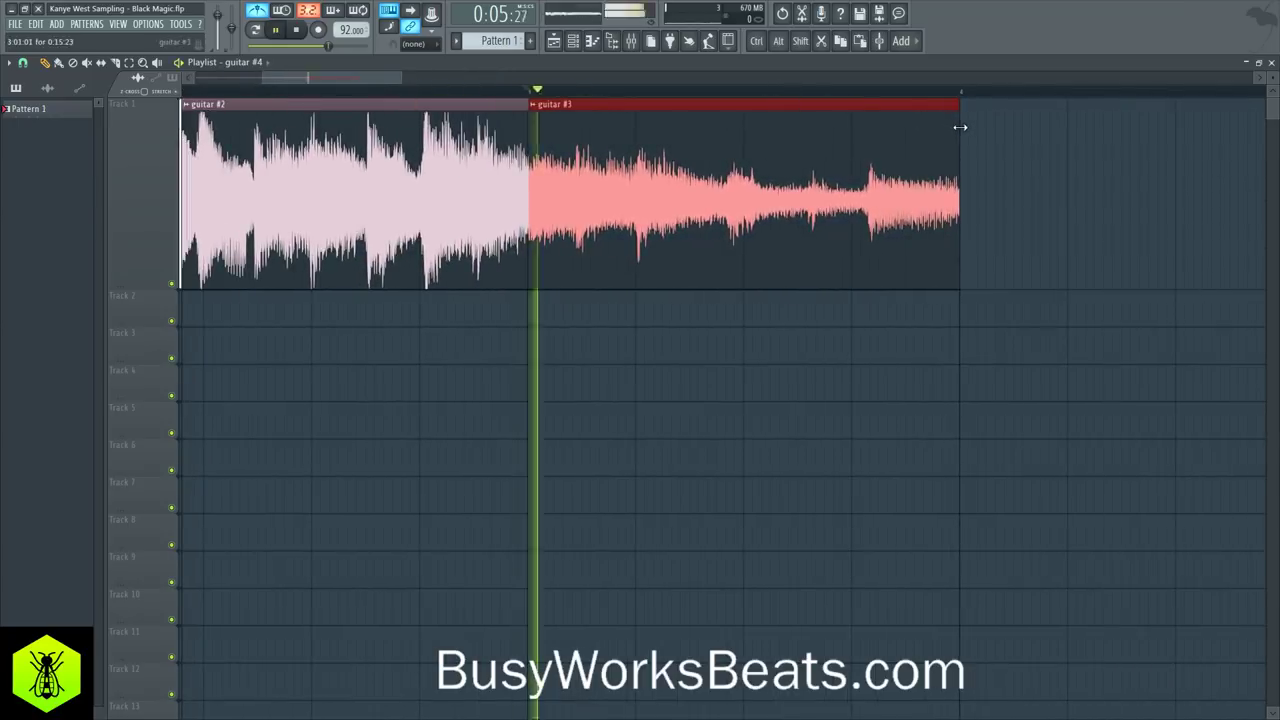
scroll(968, 93, up, 2)
scroll(968, 92, down, 2)
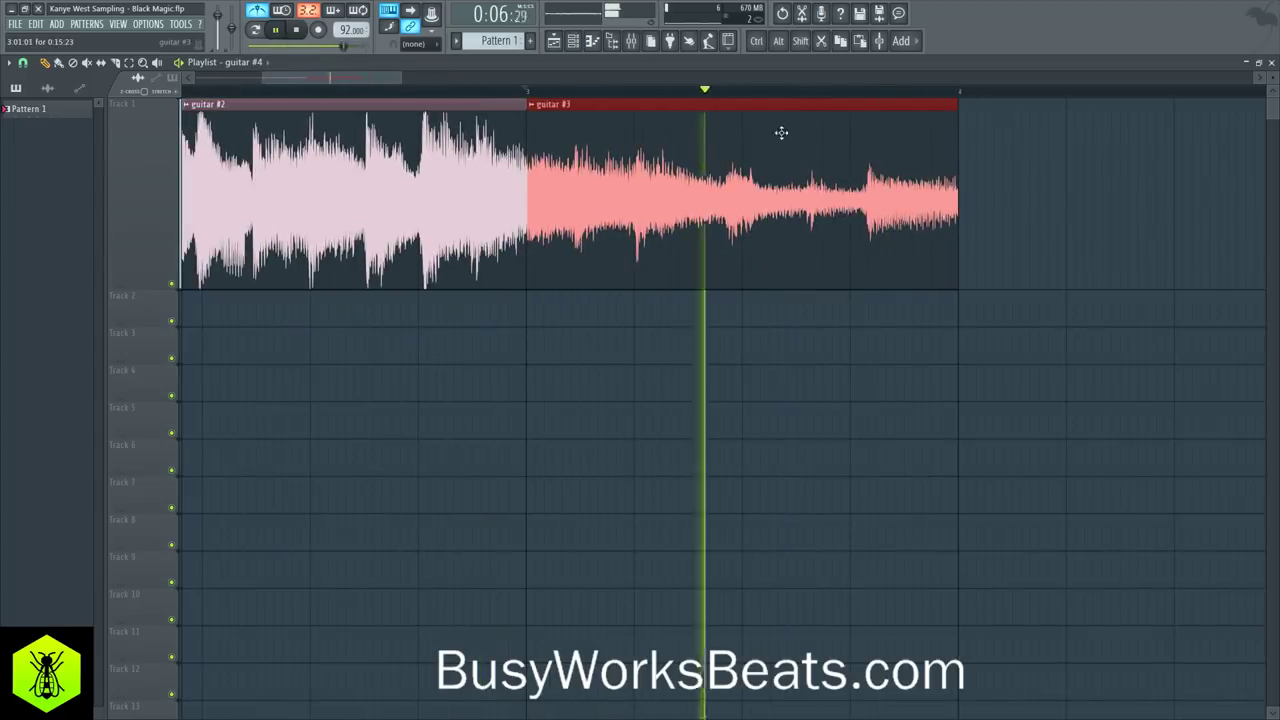
key(space)
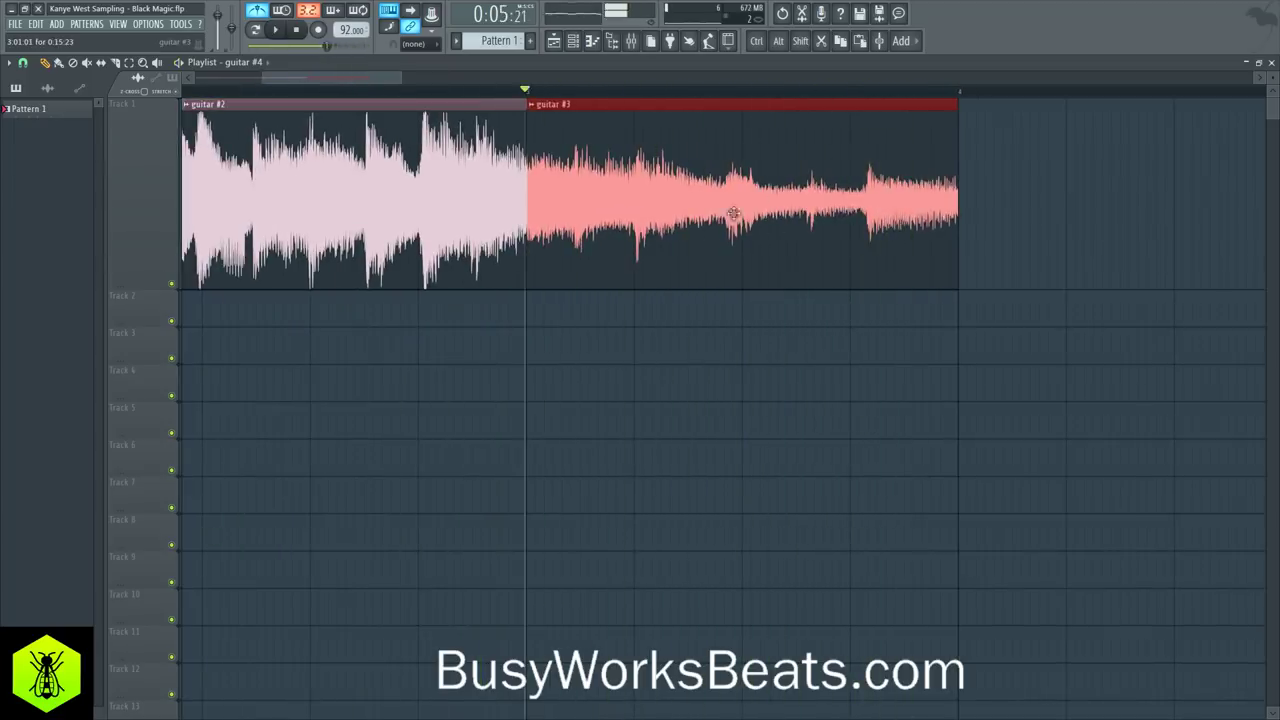
key(space)
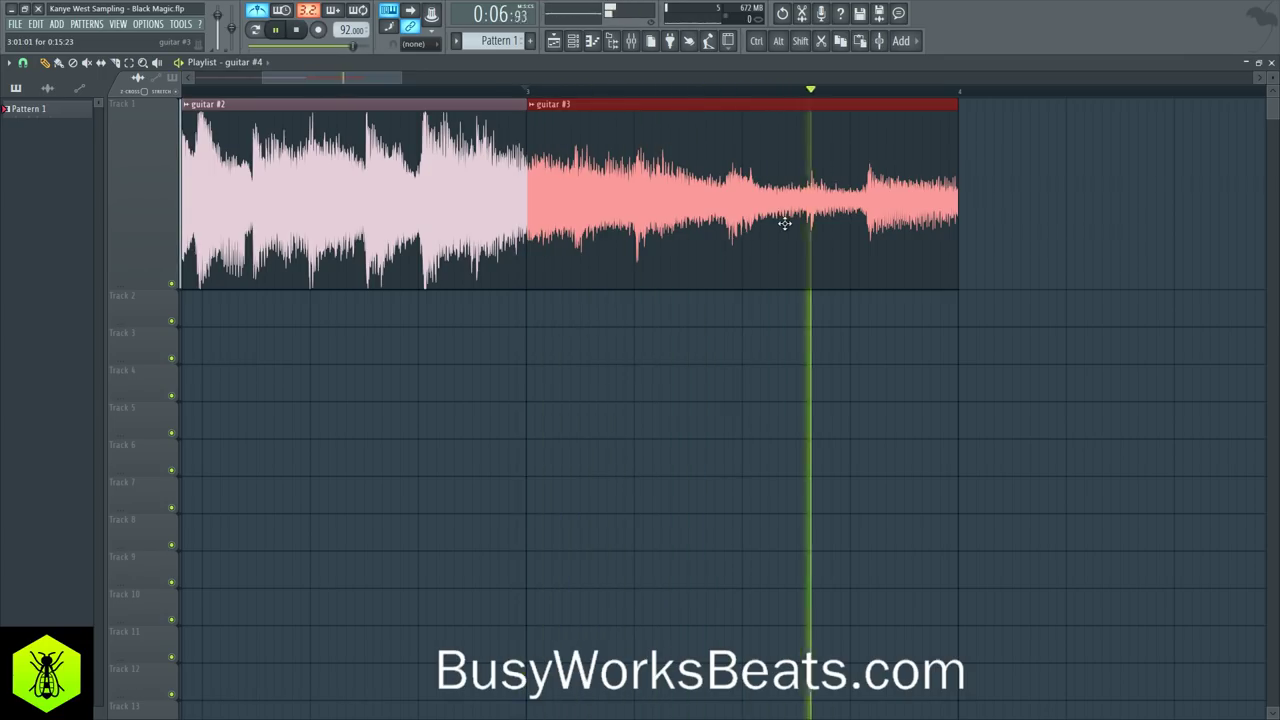
key(space)
key(ctrl+s)
key(ctrl+z)
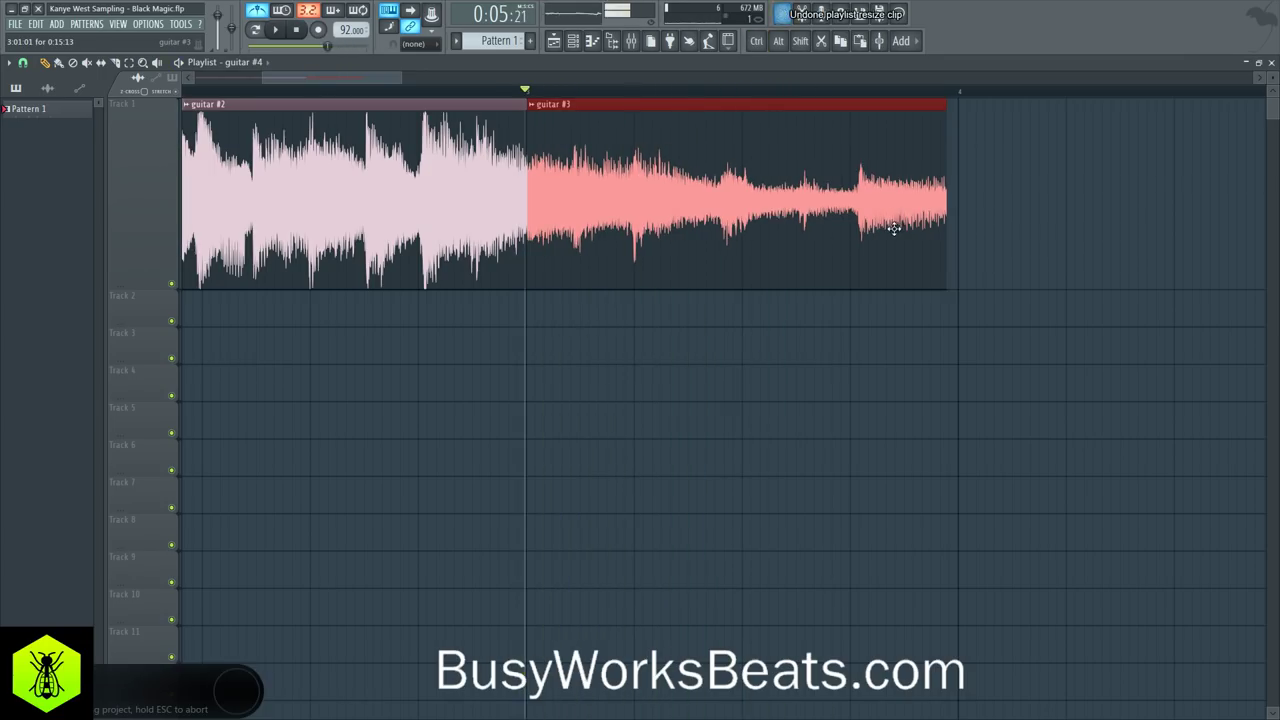
Step: Extend the end of guitar #3 to bar 4 without stretching its audio
key(space)
click(22, 62)
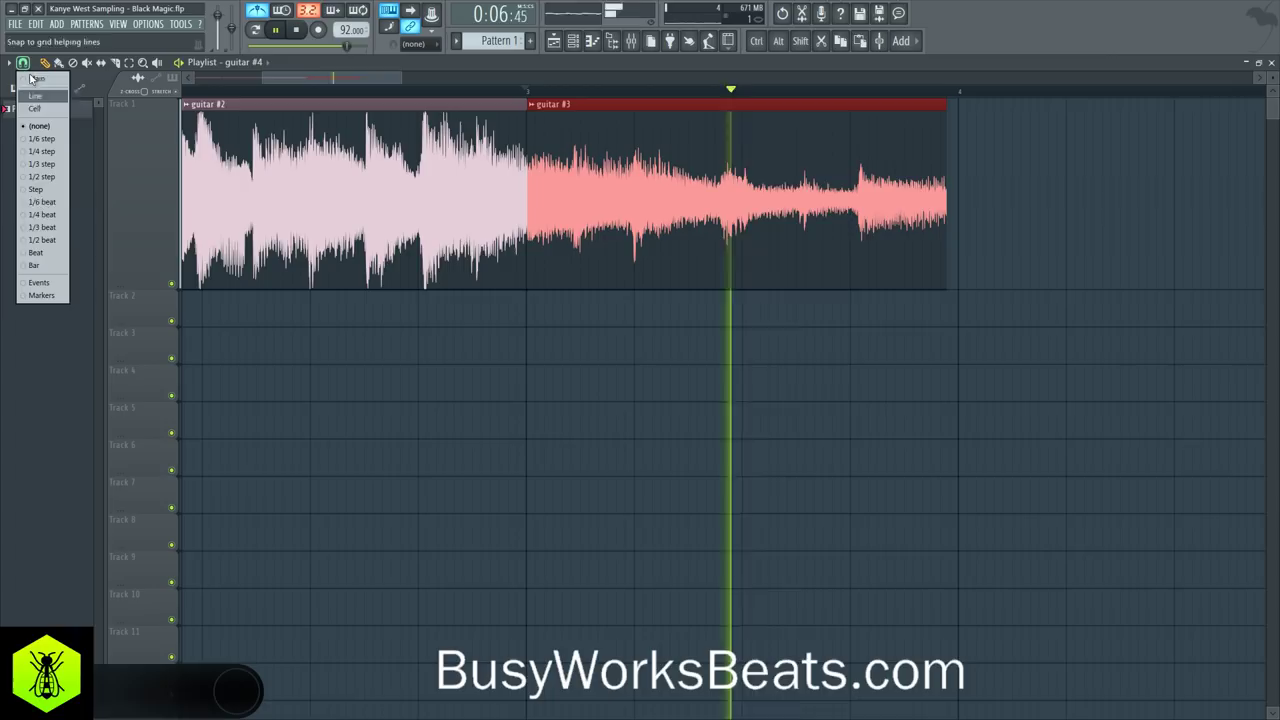
click(46, 267)
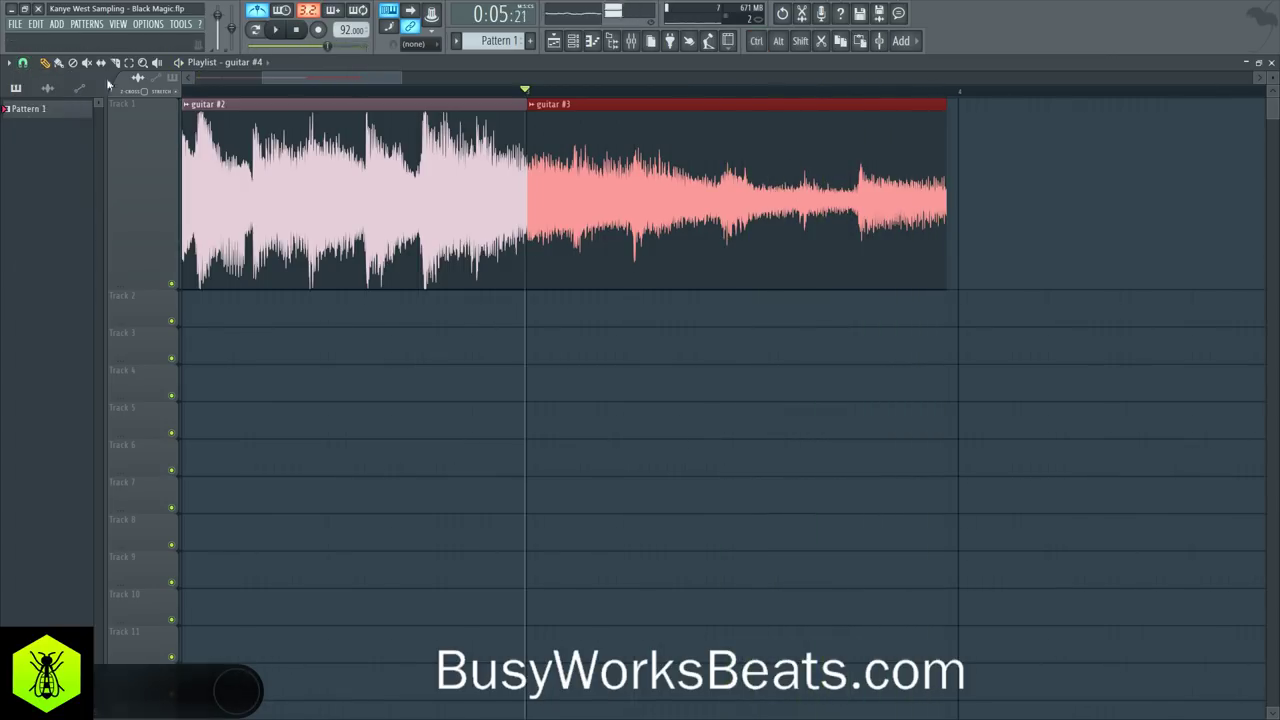
click(22, 62)
click(44, 123)
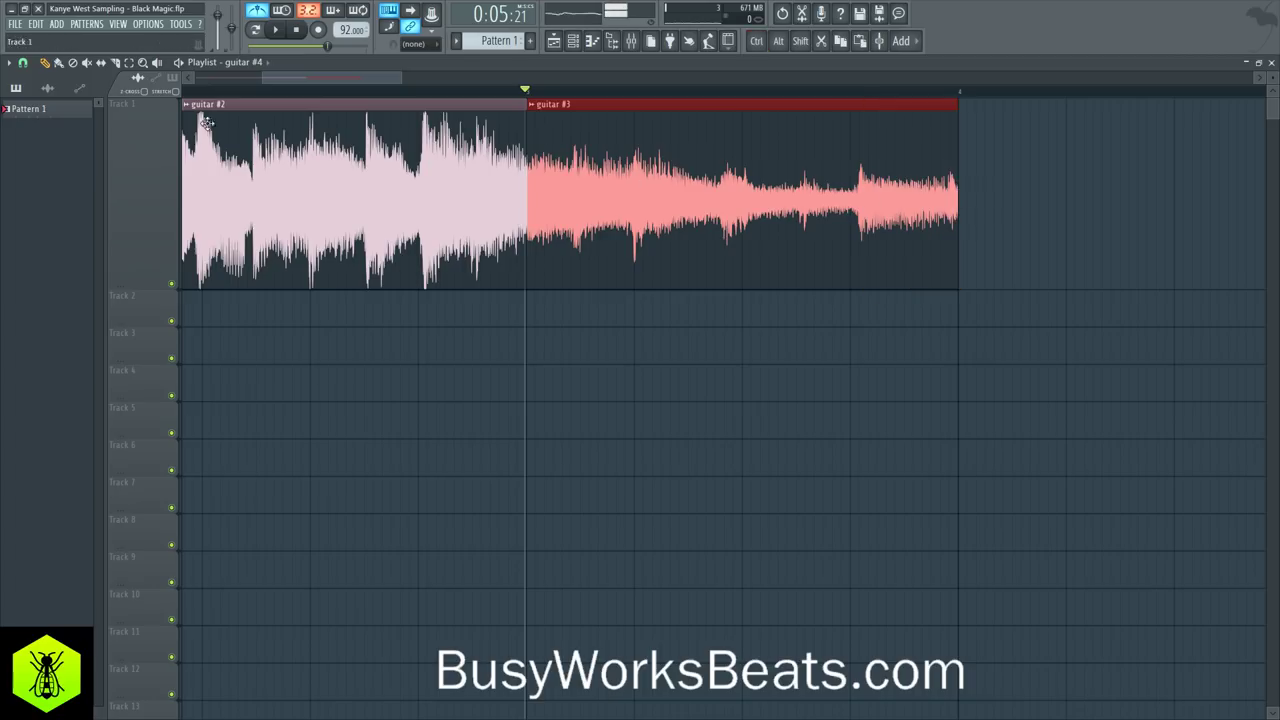
Step: Set snapping to Bar and copy guitar #3 to bar 4 on track 1
click(22, 62)
click(49, 265)
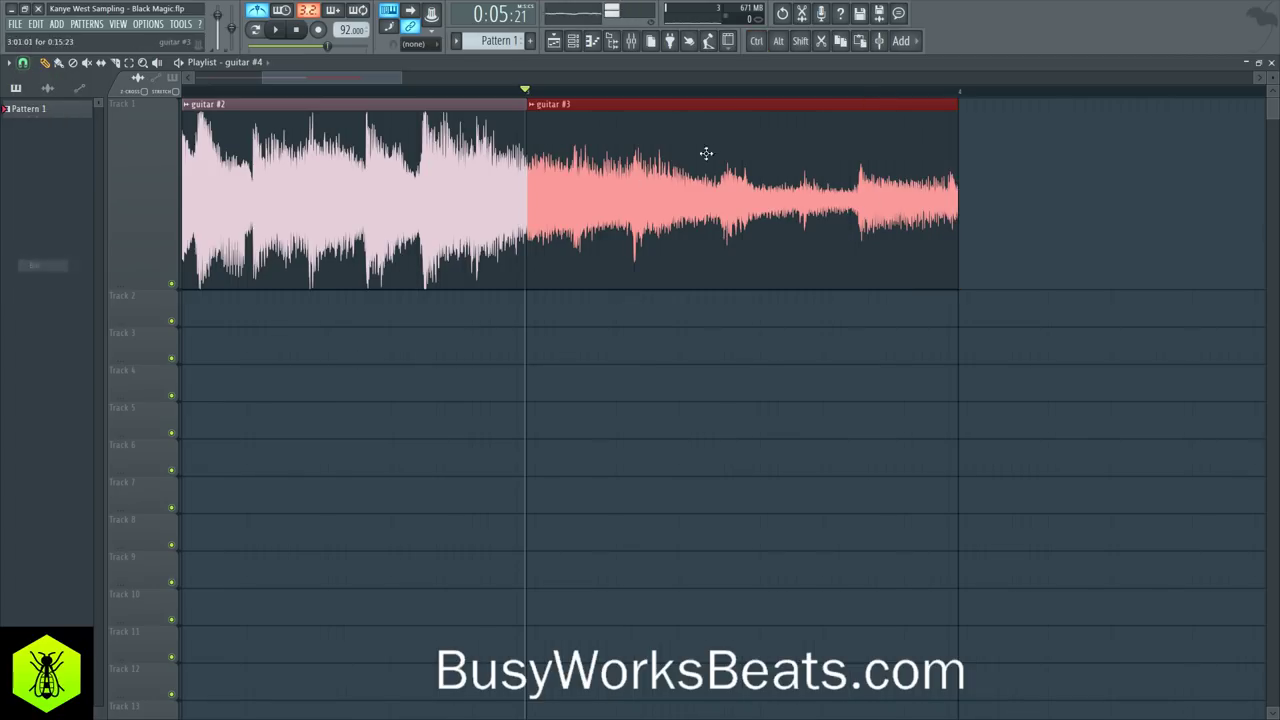
drag(645, 160, 1040, 160)
scroll(1003, 104, down, 5)
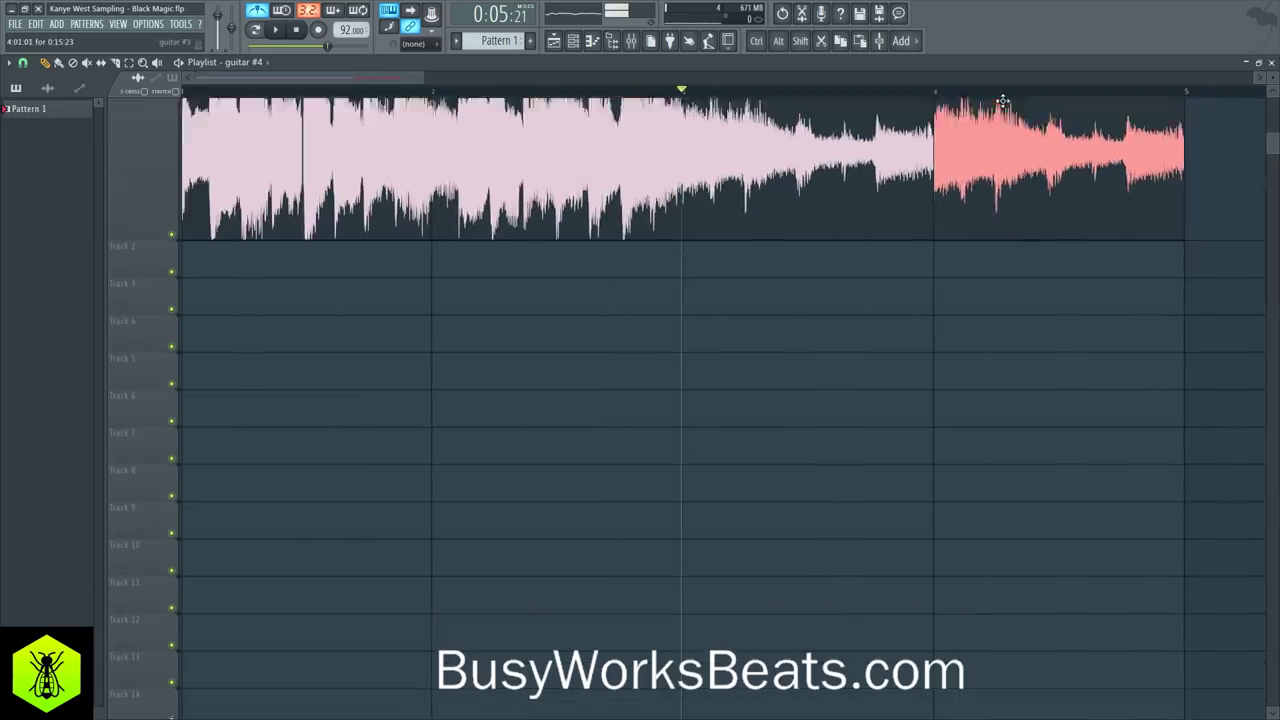
Step: Play the repeated guitar #3 from bar 3, then check the whole four-bar sequence from the beginning
key(space)
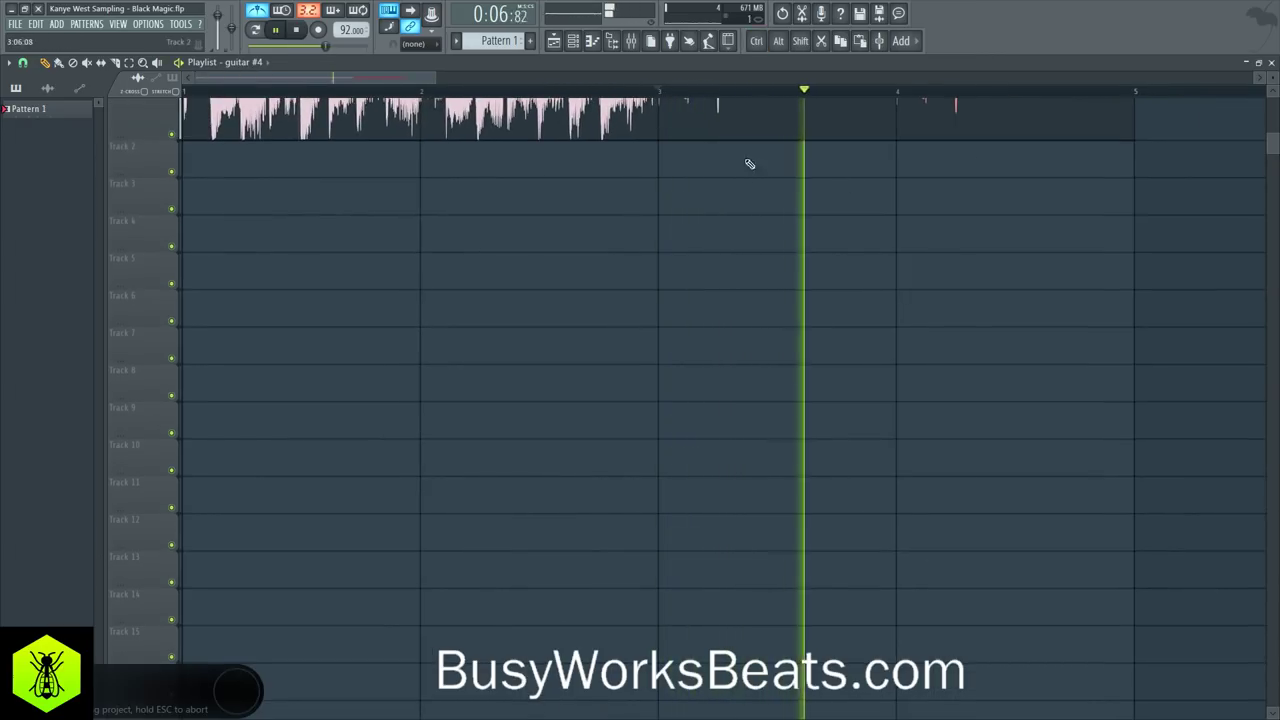
scroll(600, 303, up, 3)
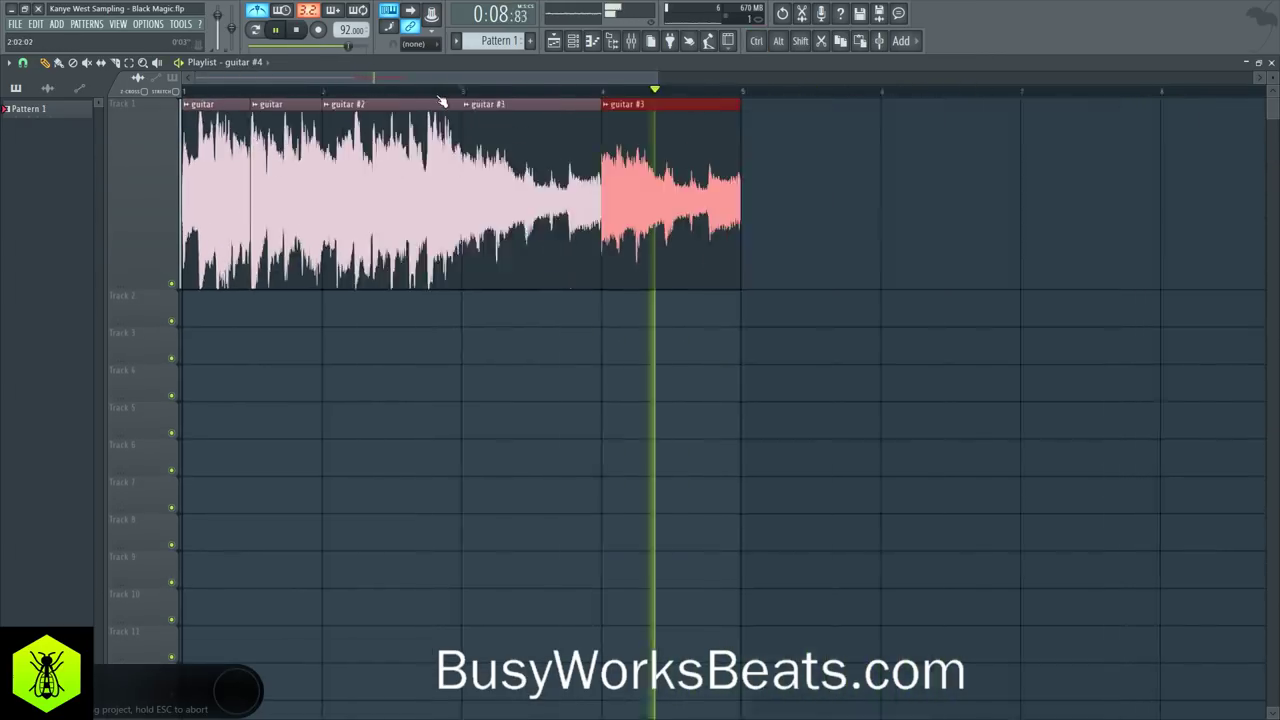
scroll(430, 95, down, 4)
click(300, 30)
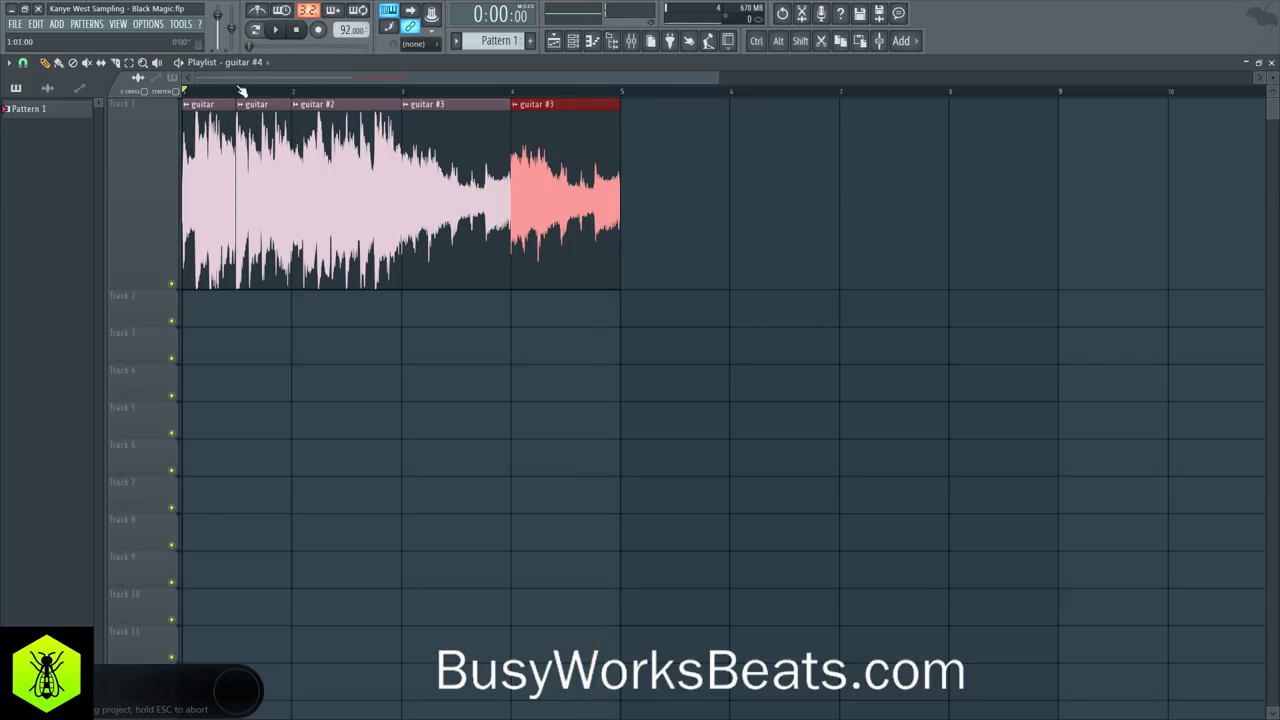
scroll(281, 90, up, 4)
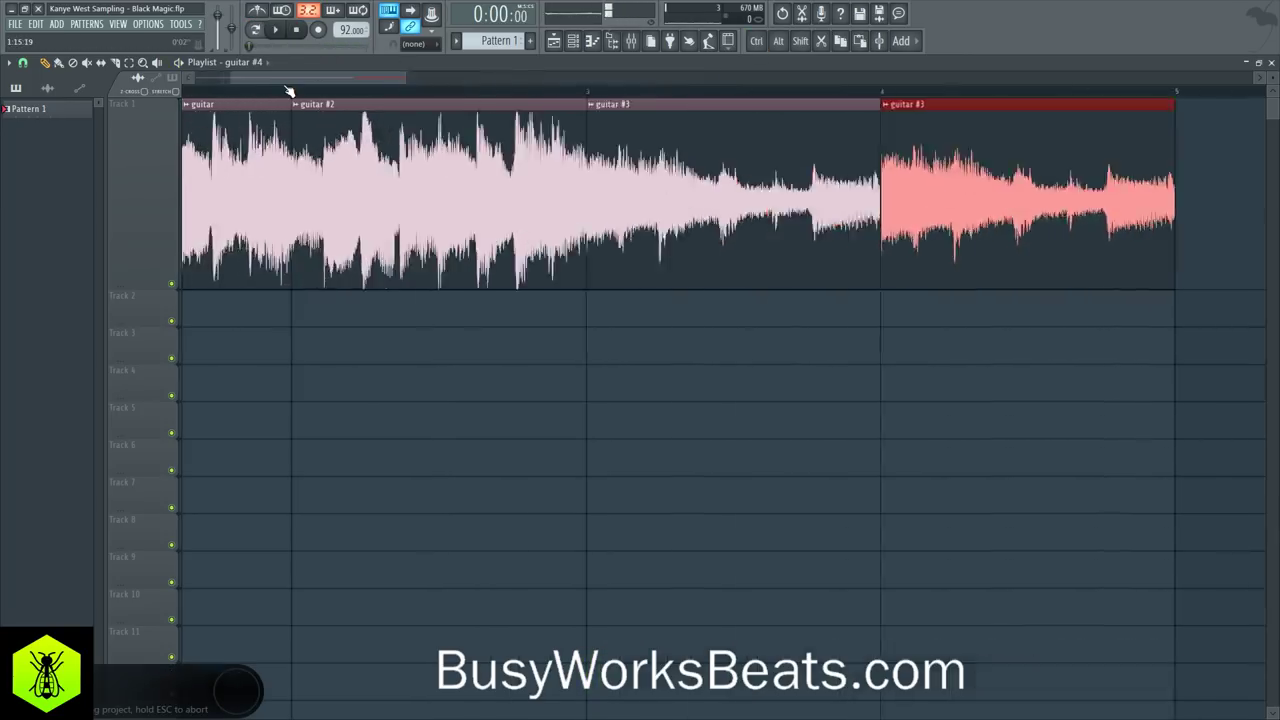
key(space)
scroll(268, 88, down, 4)
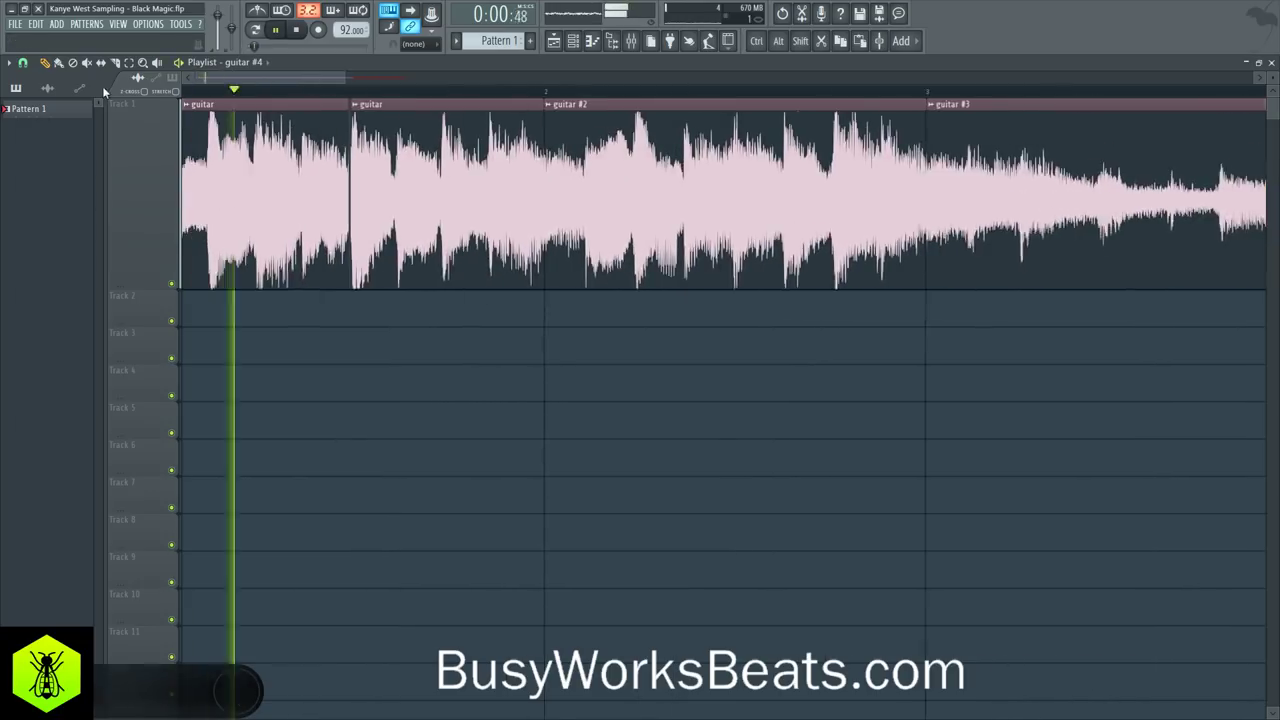
scroll(279, 100, down, 3)
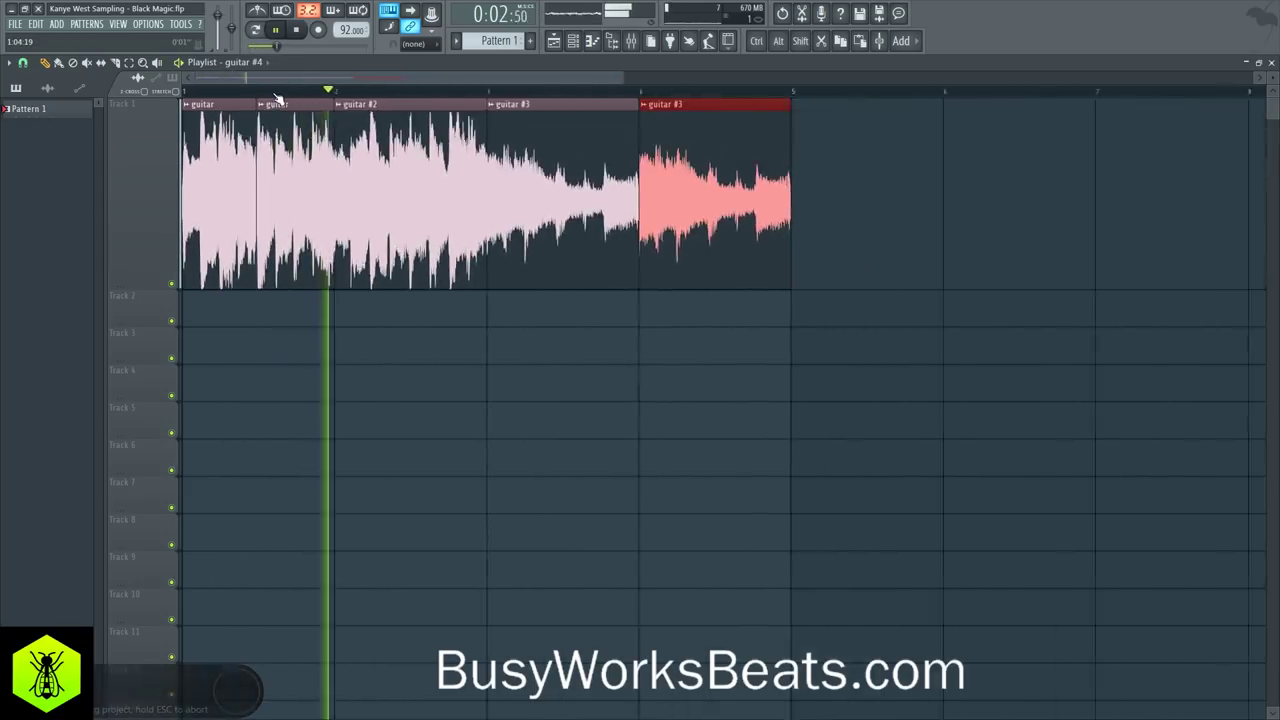
Step: Select both guitar #3 clips on track 1 and move them to start at bar 5
drag(675, 188, 160, 181)
ctrl+click(428, 369)
drag(462, 296, 605, 219)
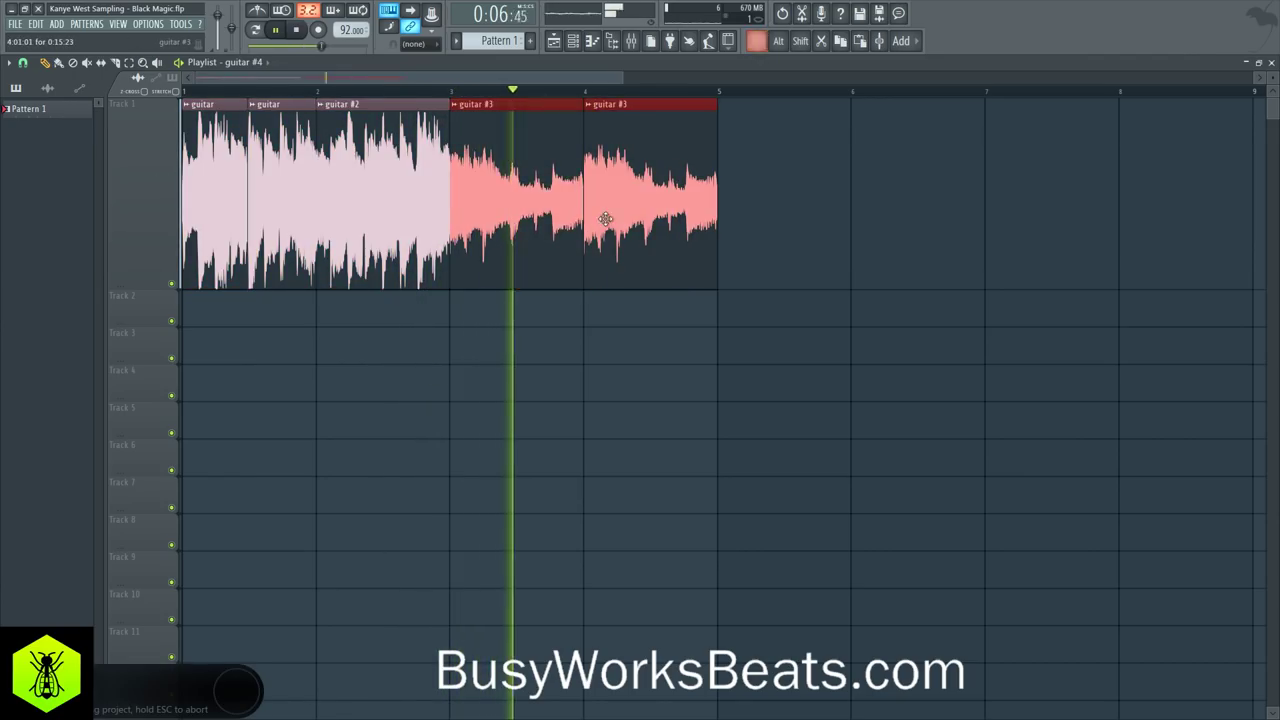
drag(481, 186, 687, 173)
Step: Select and audition the guitar phrases in bars 1 and 2, and copy them to track 2 at bar 3
drag(483, 227, 181, 222)
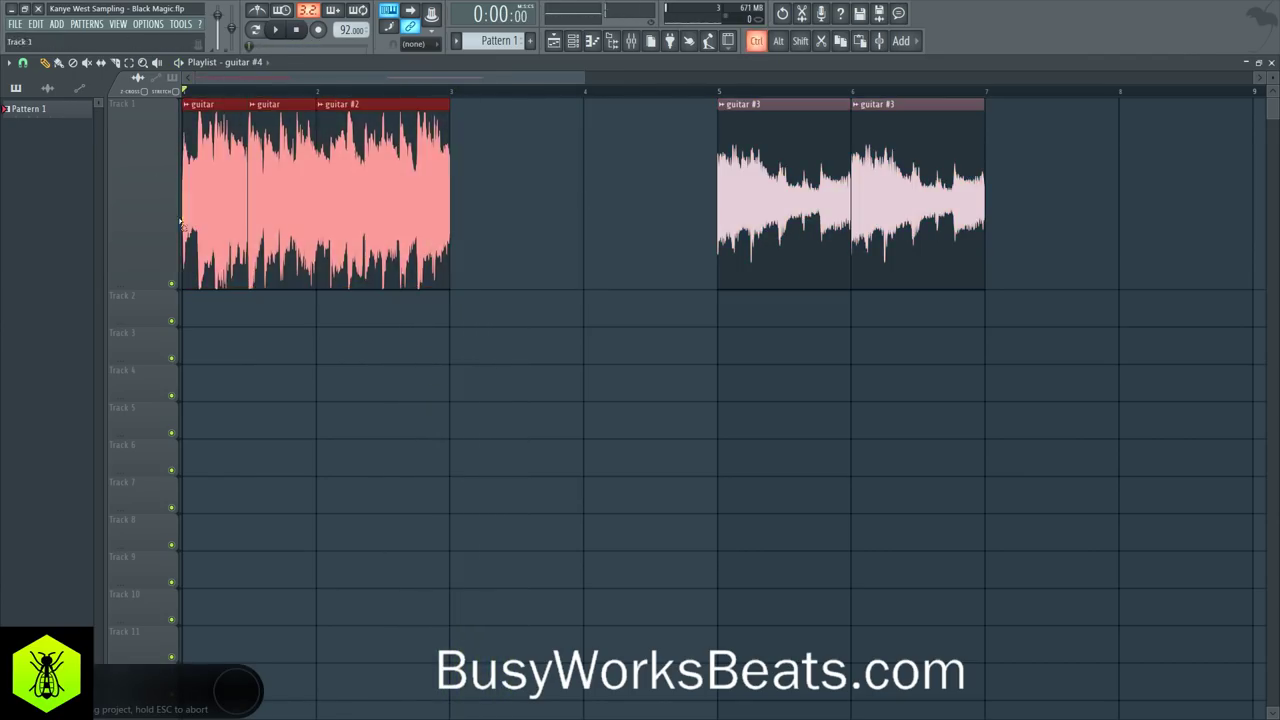
key(space)
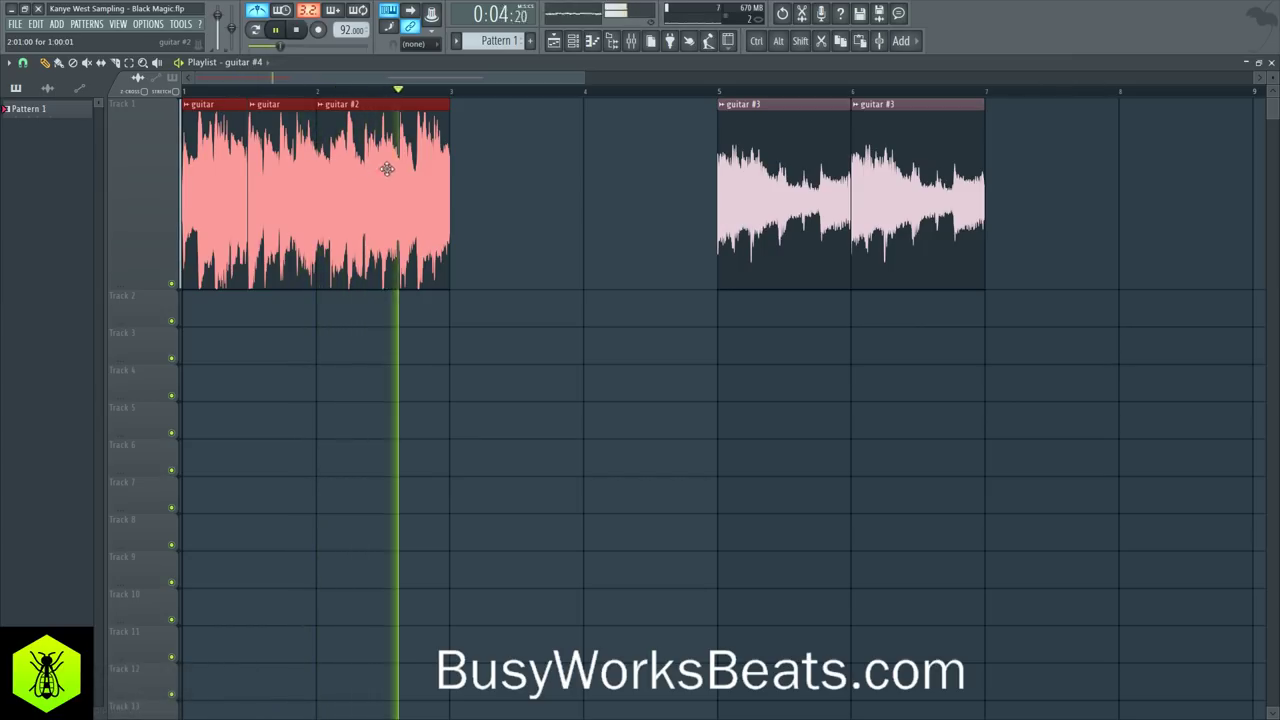
key(space)
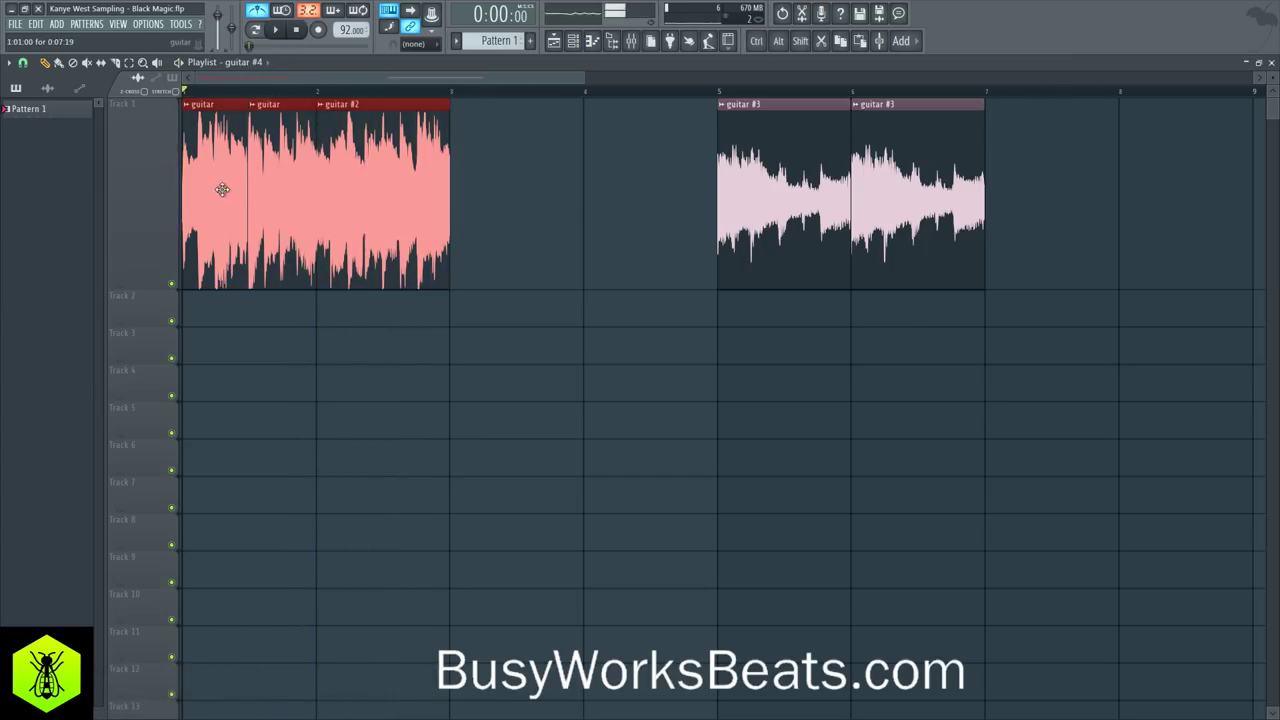
drag(222, 190, 452, 316)
Step: Enlarge the height of track 2 and play the original phrases and their copies from the beginning
key(space)
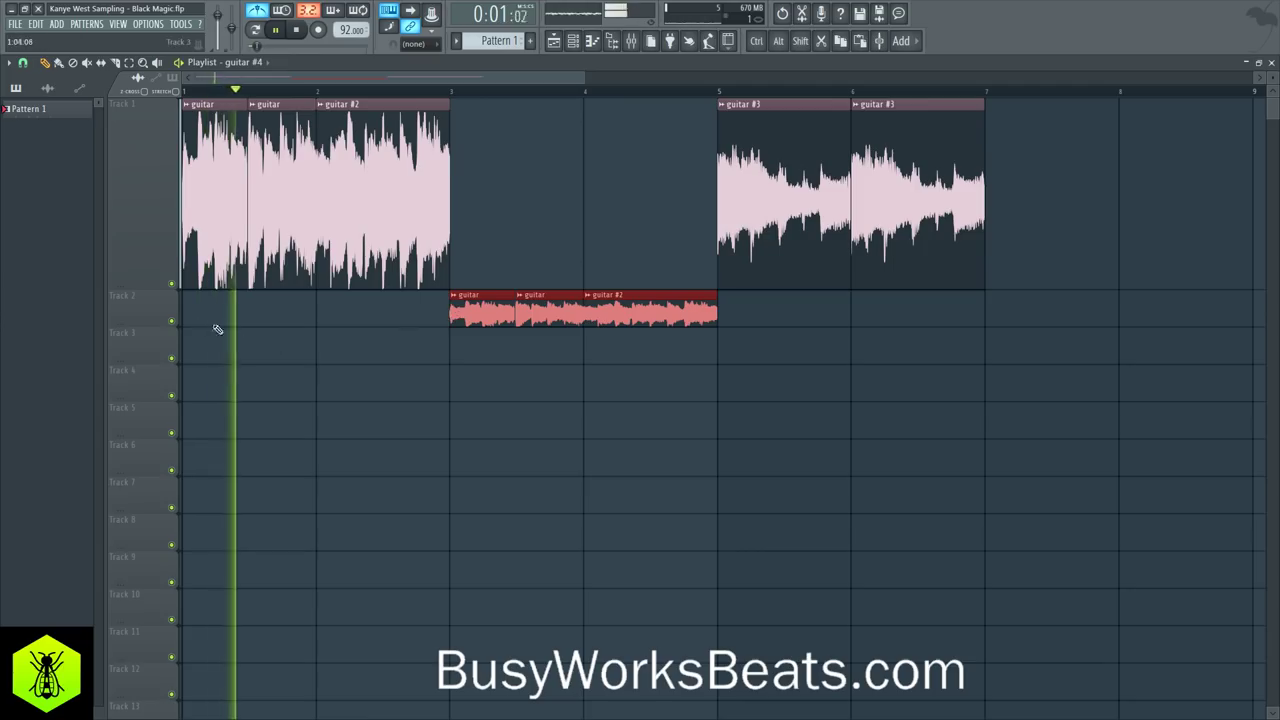
drag(140, 326, 159, 405)
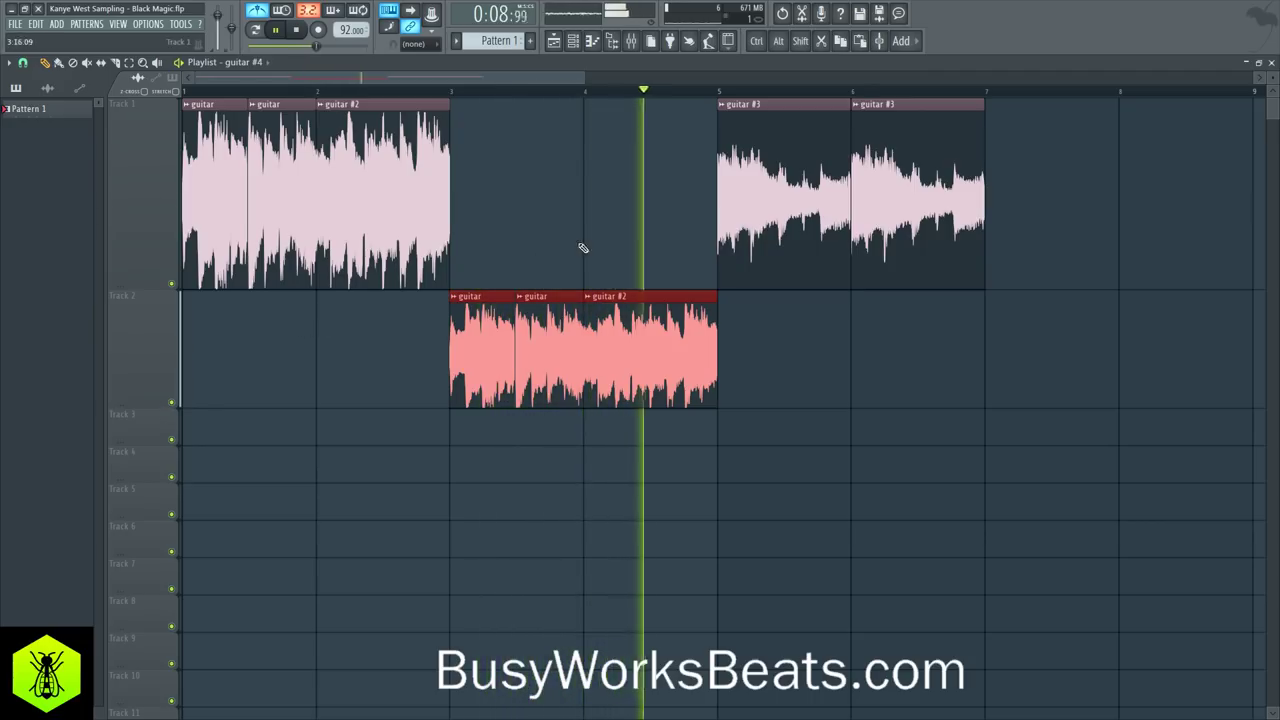
key(space)
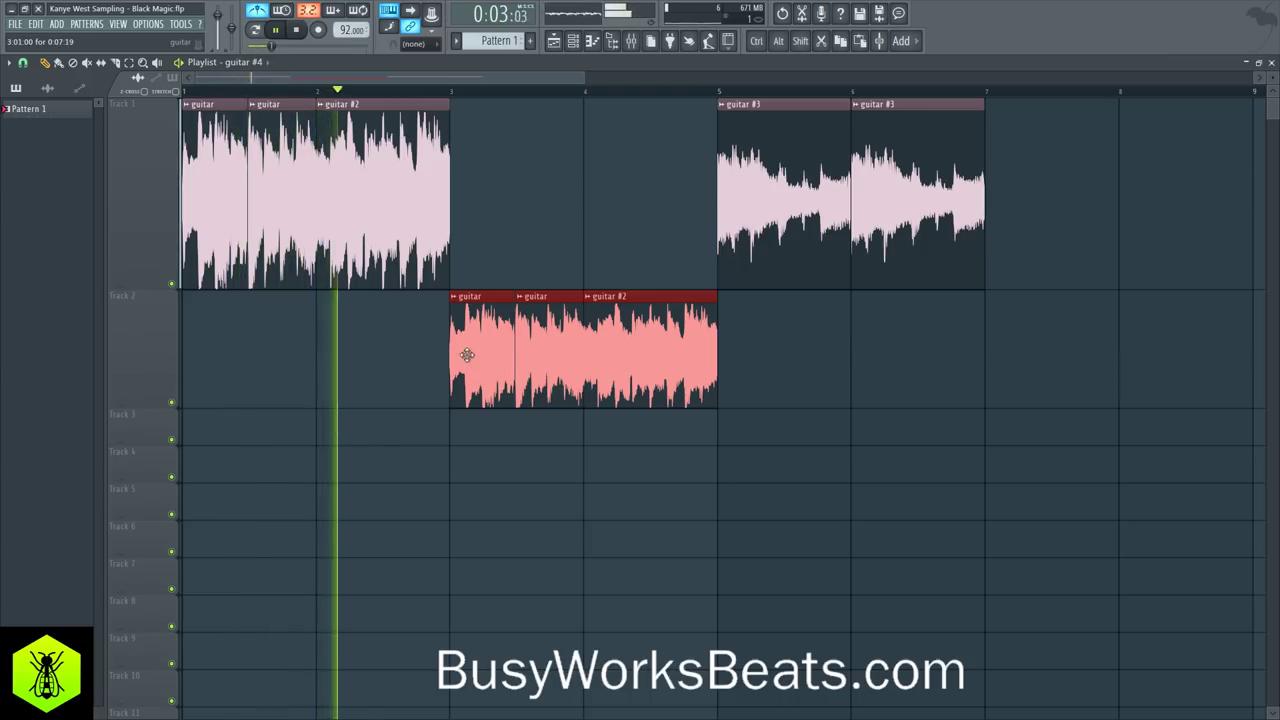
Step: Move both guitar #3 clips on track 1 one bar later, to start at bar 6
drag(838, 168, 971, 163)
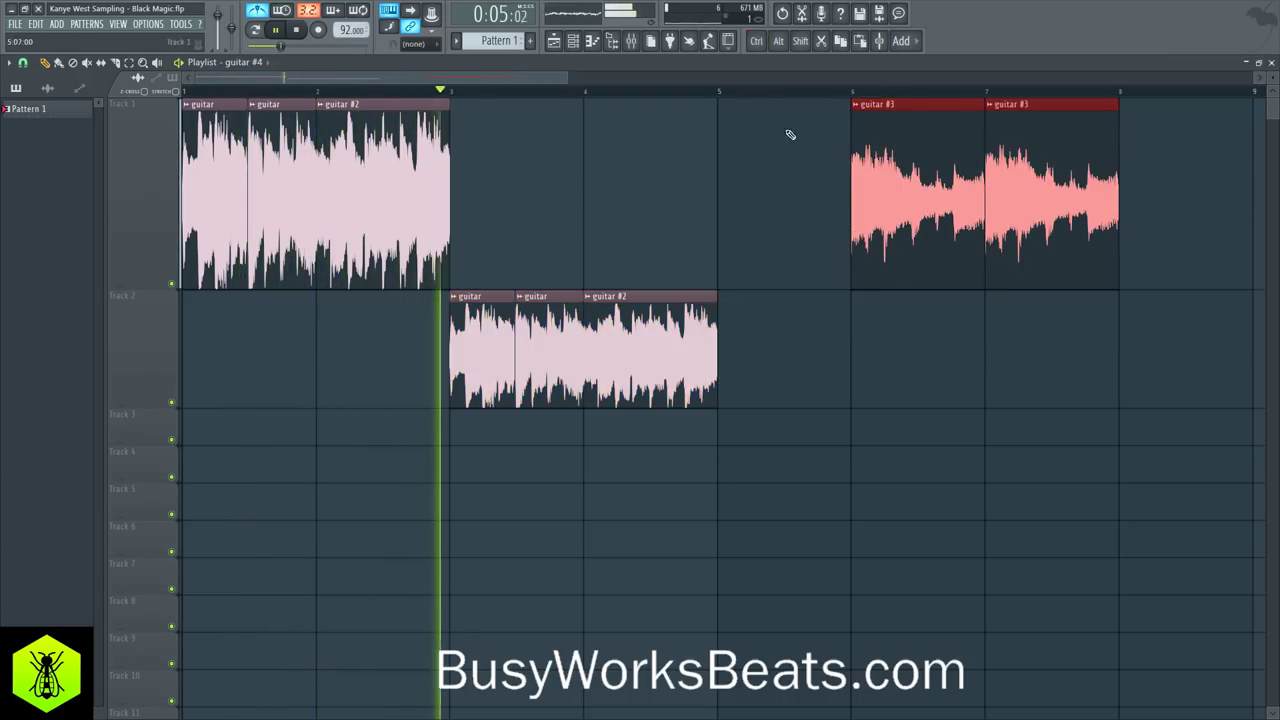
Step: Move both guitar #3 clips on track 1 to start at bar 9 and stop playback
scroll(682, 96, down, 5)
drag(541, 188, 701, 188)
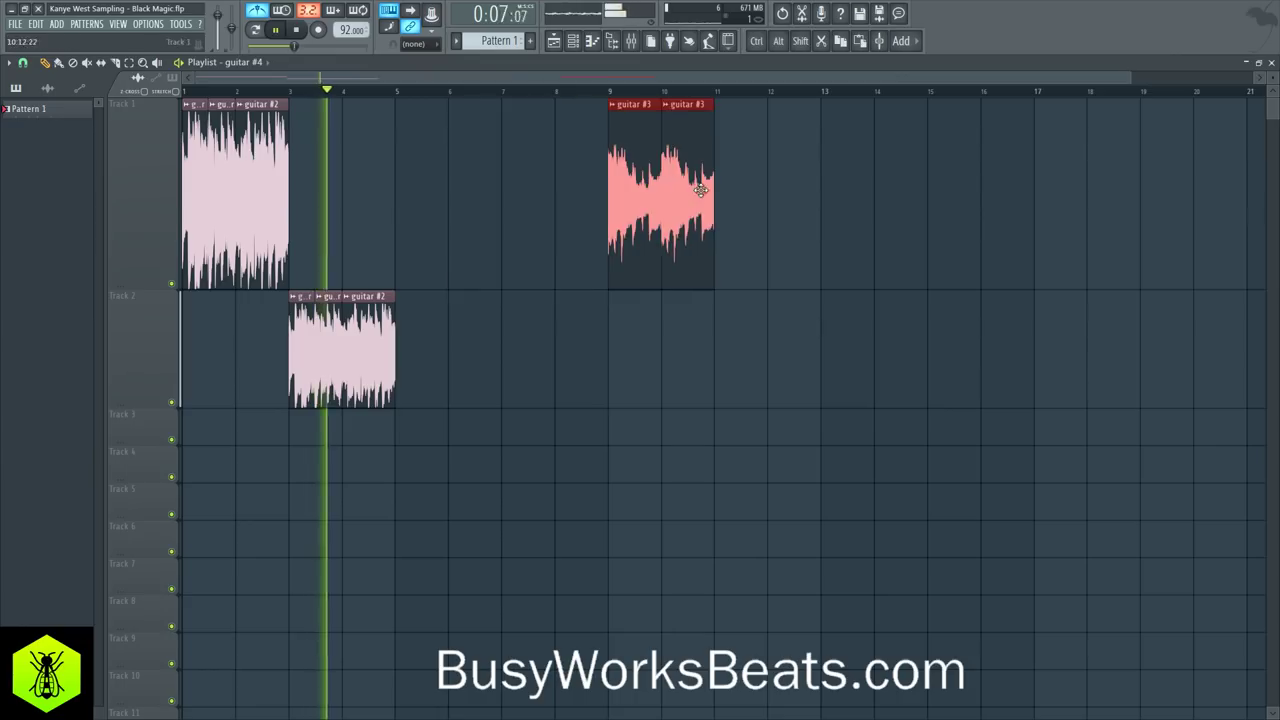
key(space)
Step: Copy the guitar phrases in bars 1 to 4 on tracks 1 and 2 to start at bar 5, and save the project
drag(424, 444, 184, 98)
drag(194, 189, 413, 165)
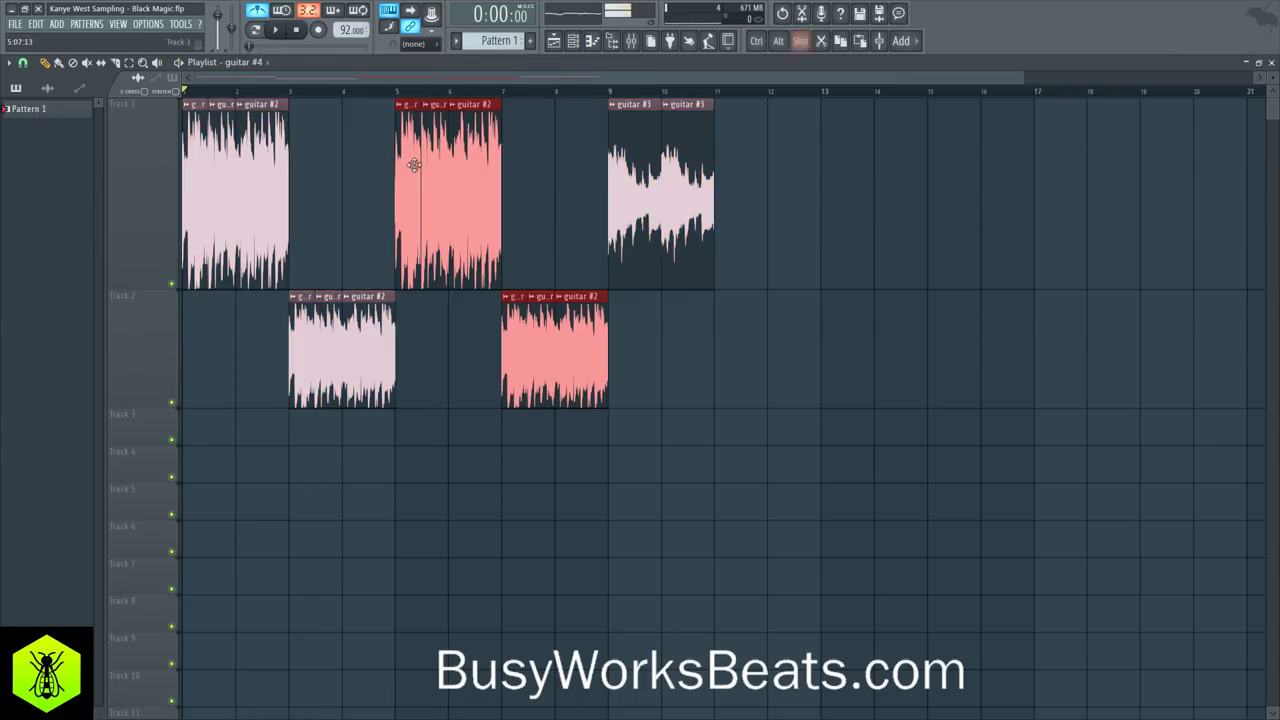
click(546, 207)
key(ctrl+s)
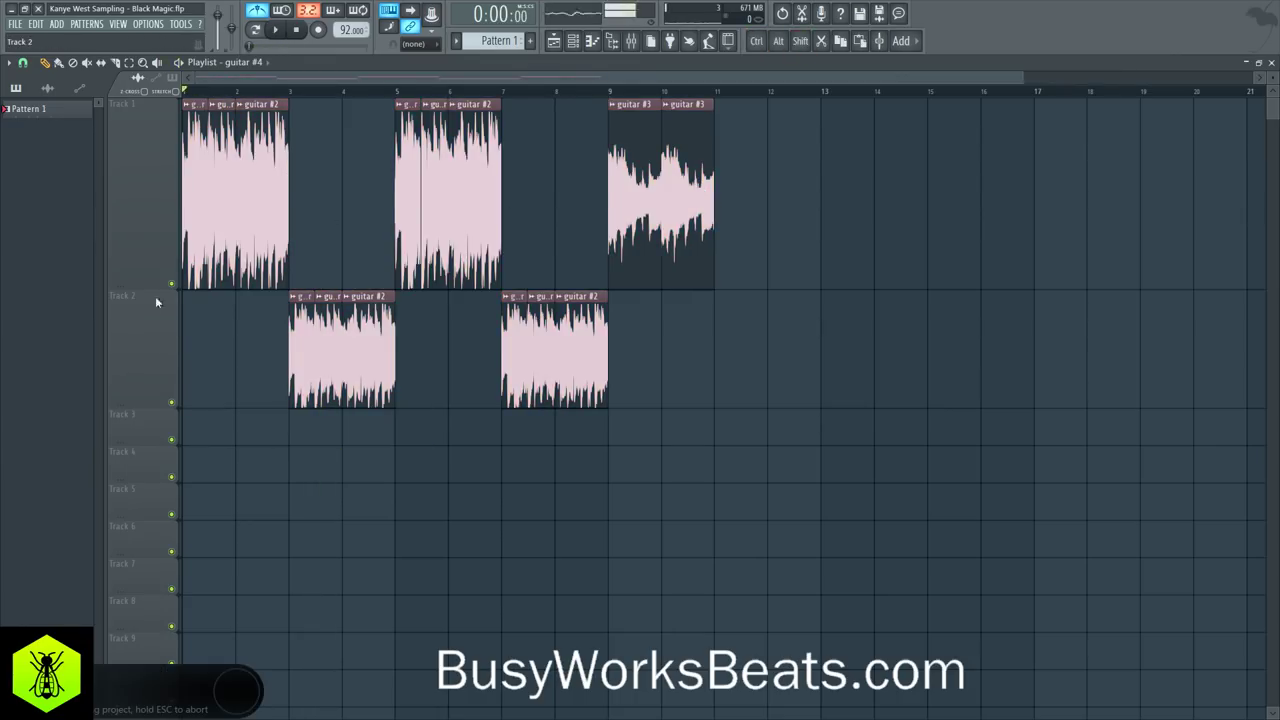
Step: Reduce the heights of tracks 1 and 2, move both guitar #3 clips to start at bar 15, and play the arrangement
drag(155, 294, 127, 167)
drag(137, 285, 135, 241)
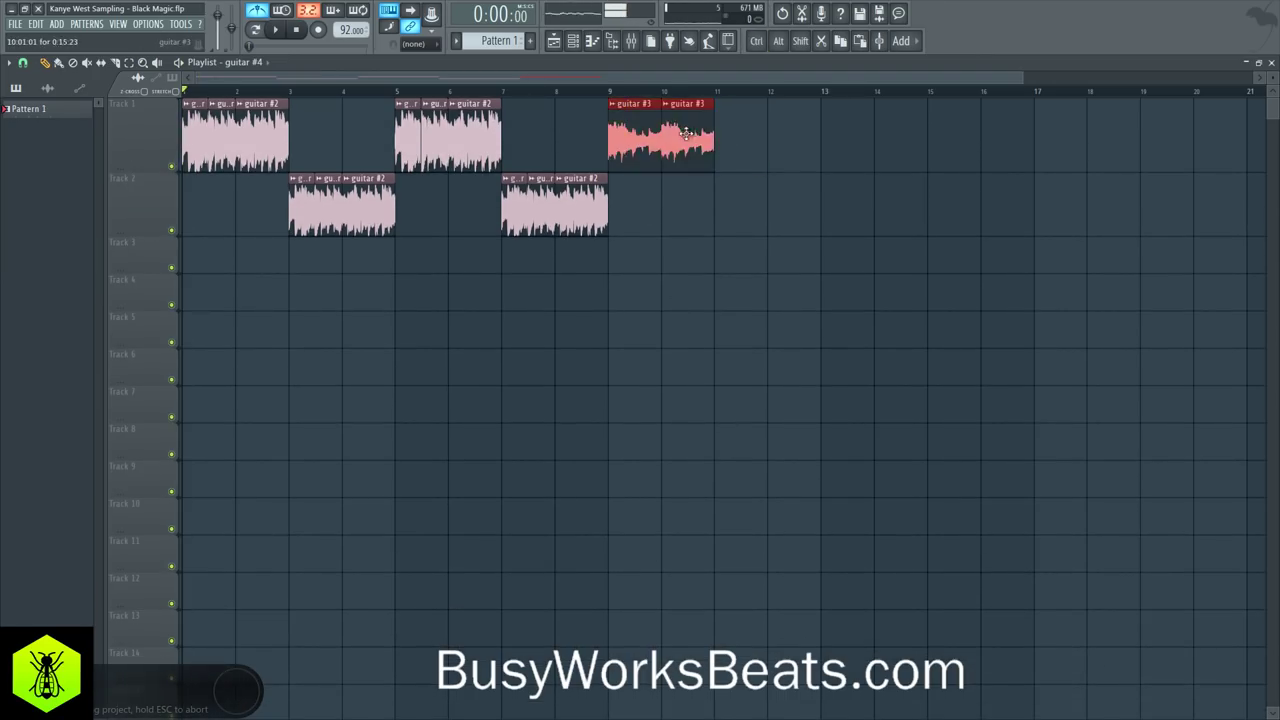
drag(686, 133, 990, 140)
key(space)
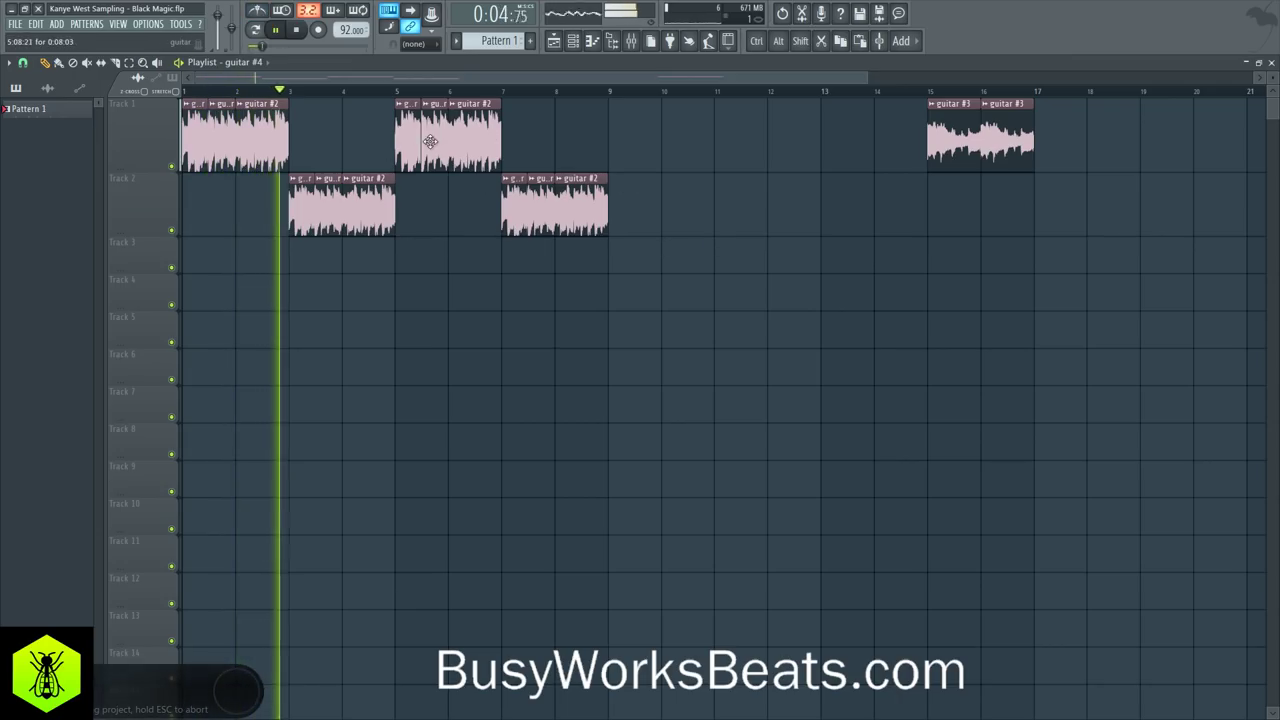
Step: Inspect the guitar channel's sample settings from the channel rack and close them
click(586, 45)
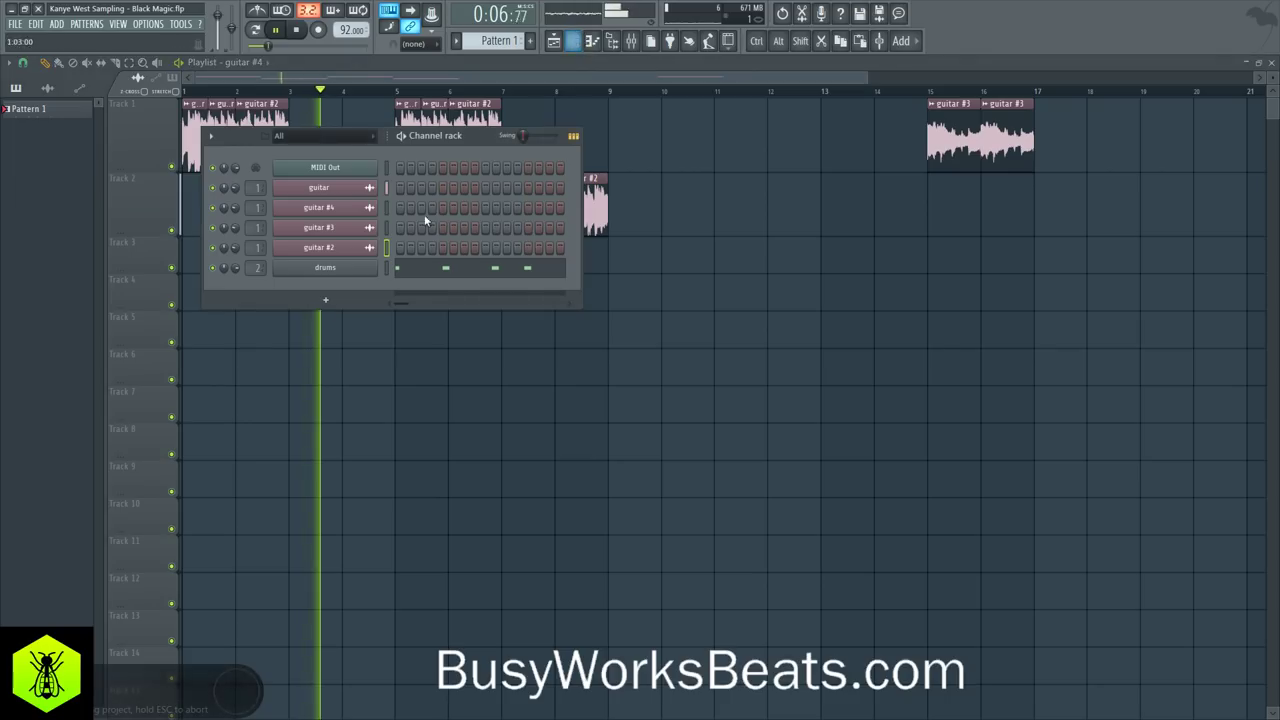
click(341, 191)
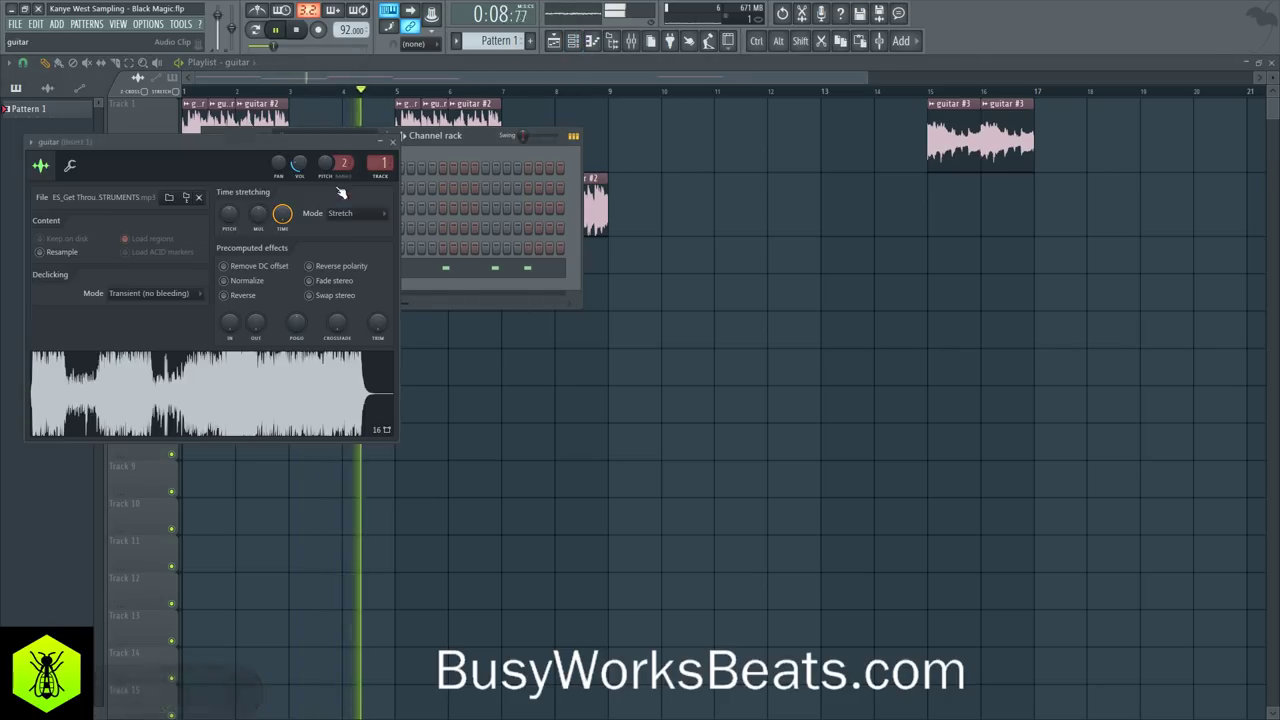
click(392, 142)
Step: Record a take on the Microphone mixer track over the arrangement from bar 1 and stop after about two bars
click(640, 45)
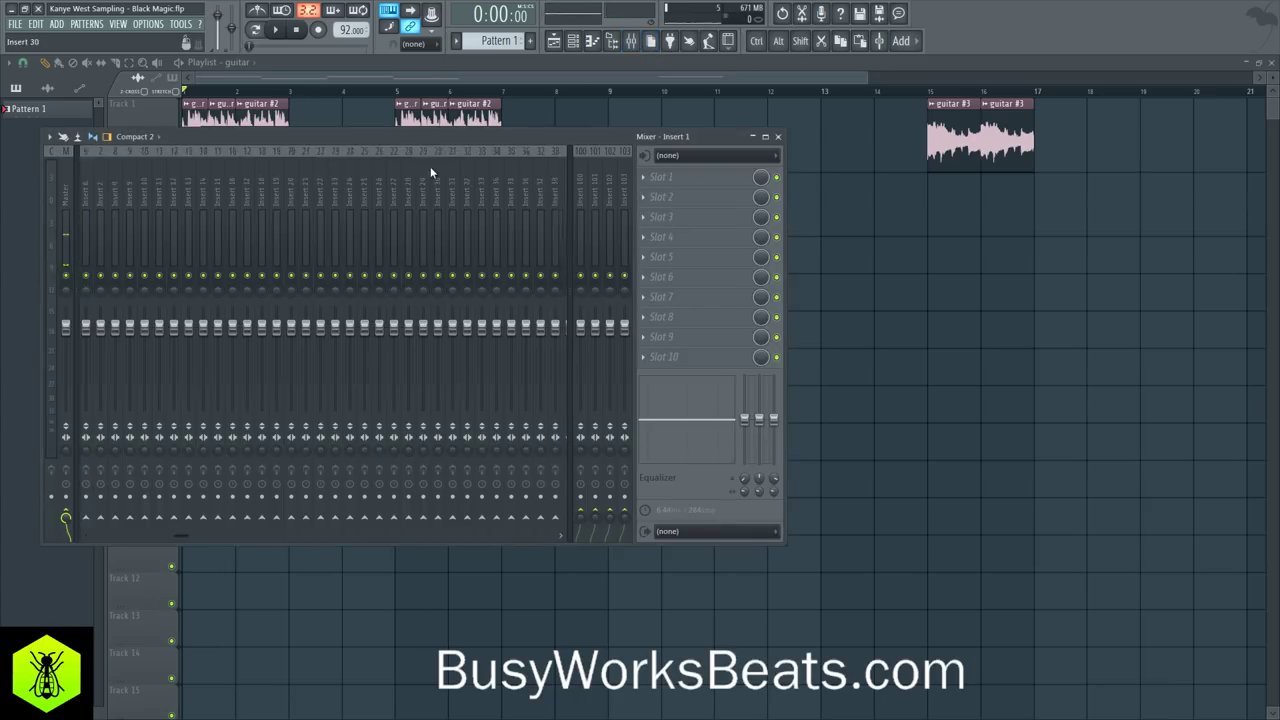
scroll(426, 192, down, 3)
click(430, 187)
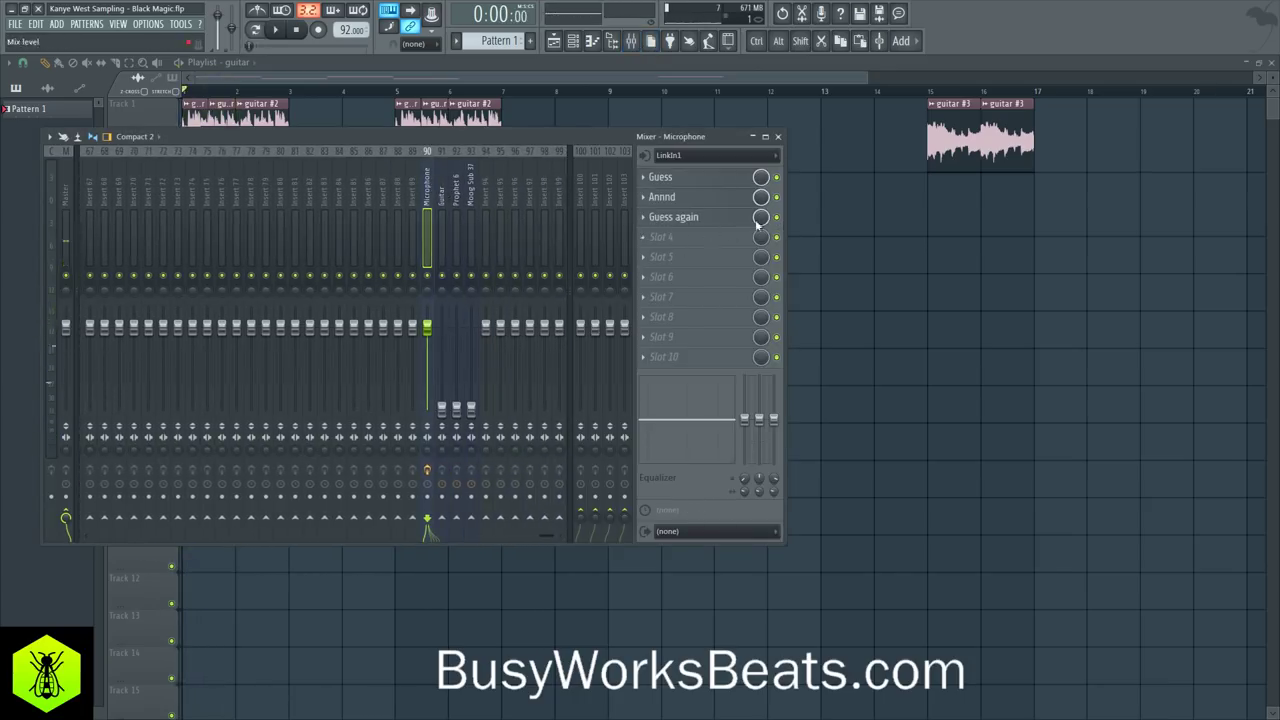
click(318, 30)
click(613, 408)
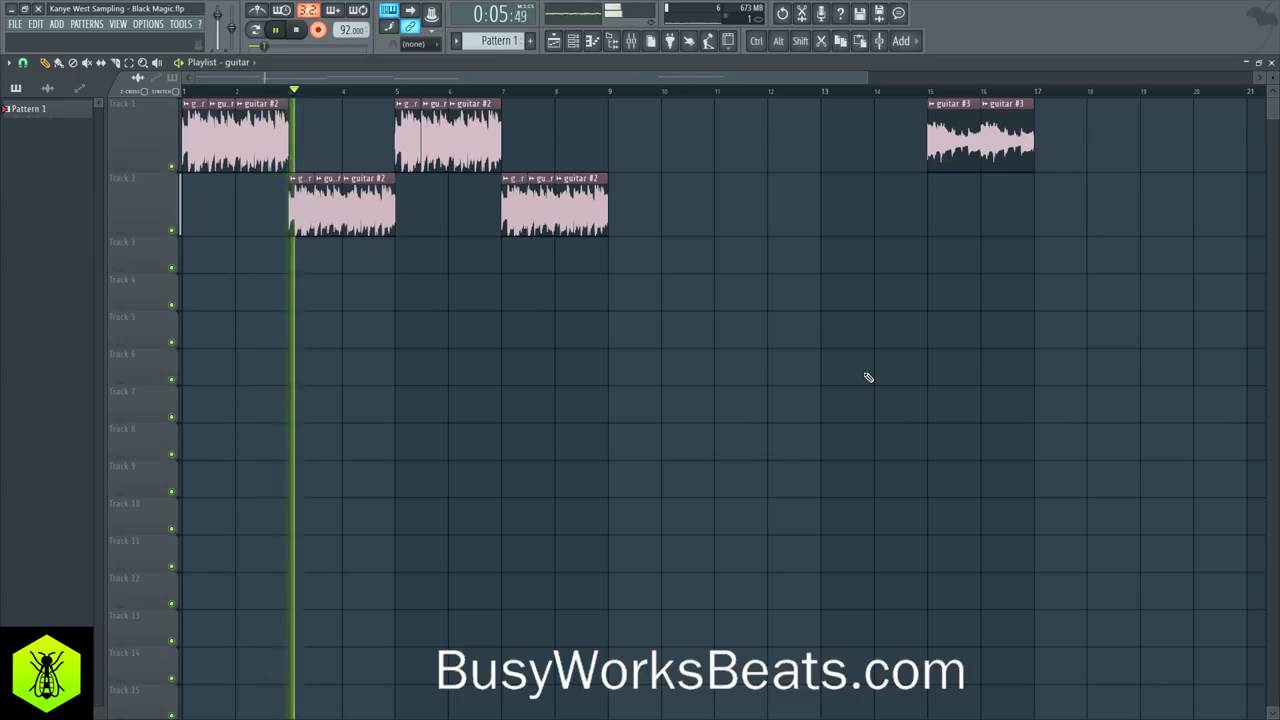
key(space)
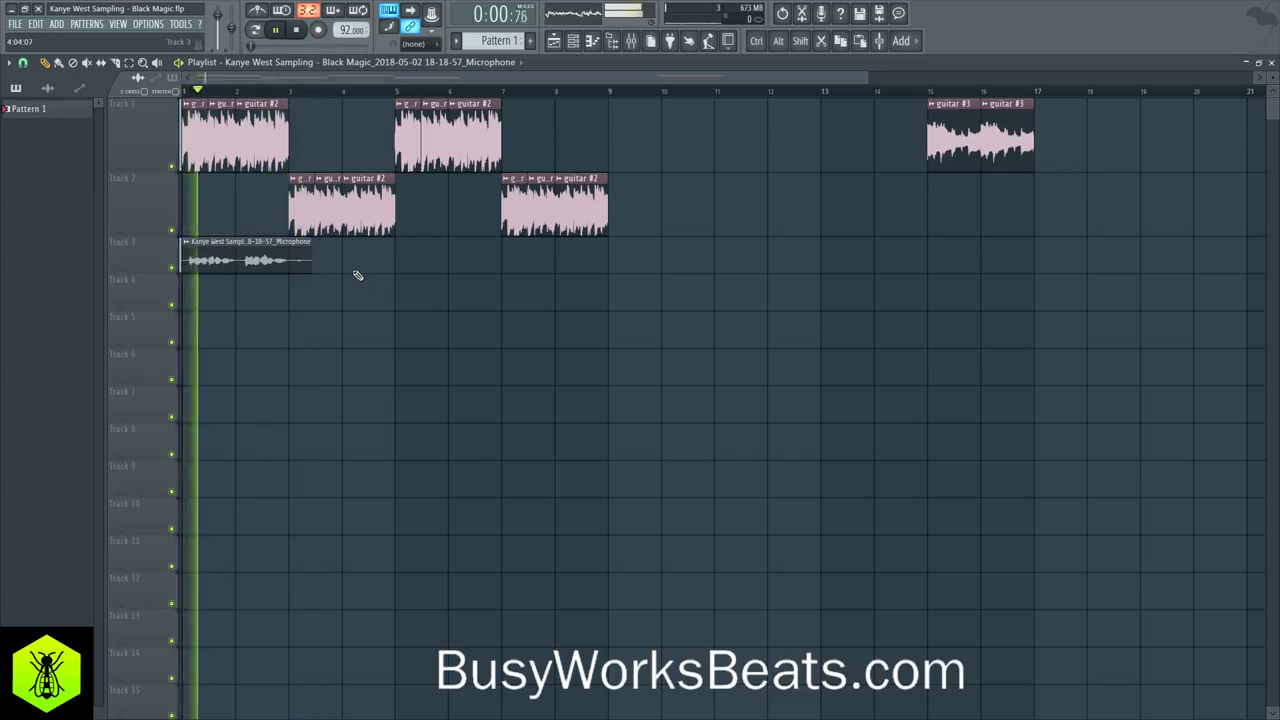
Step: Route the microphone recording's channel to mixer track 3, stop playback and hide the channel rack
key(F6)
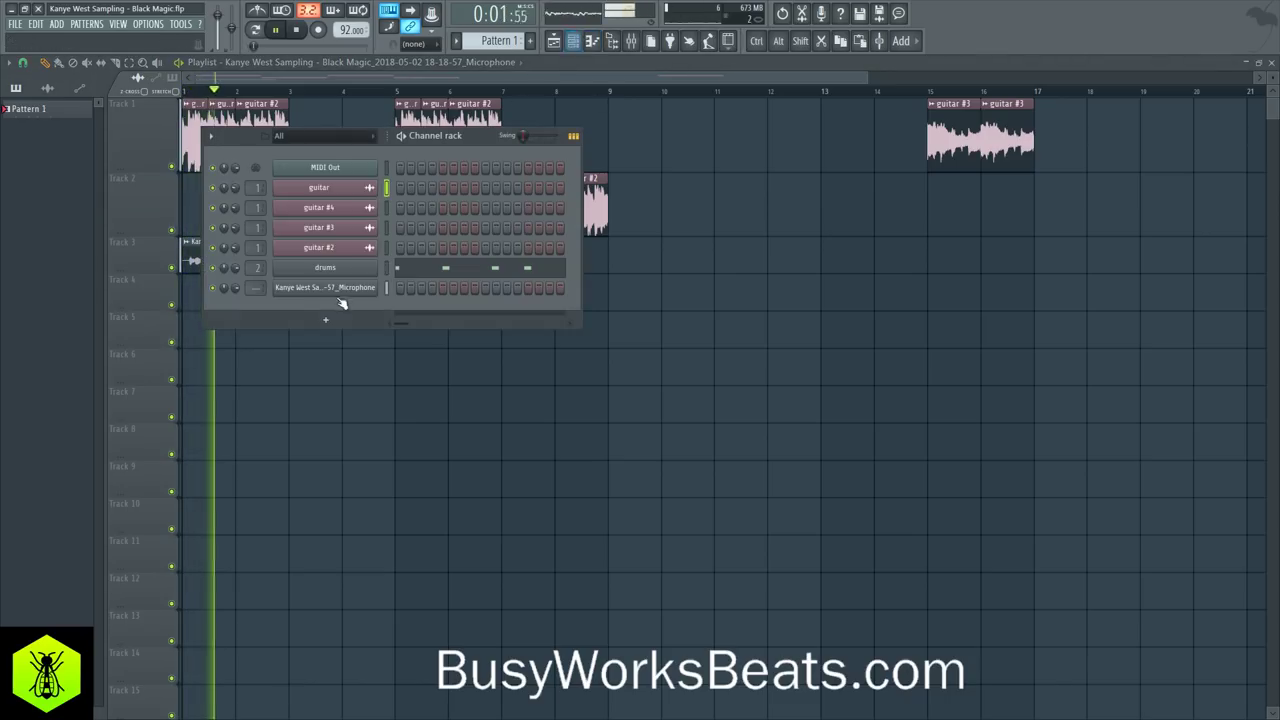
drag(257, 288, 257, 272)
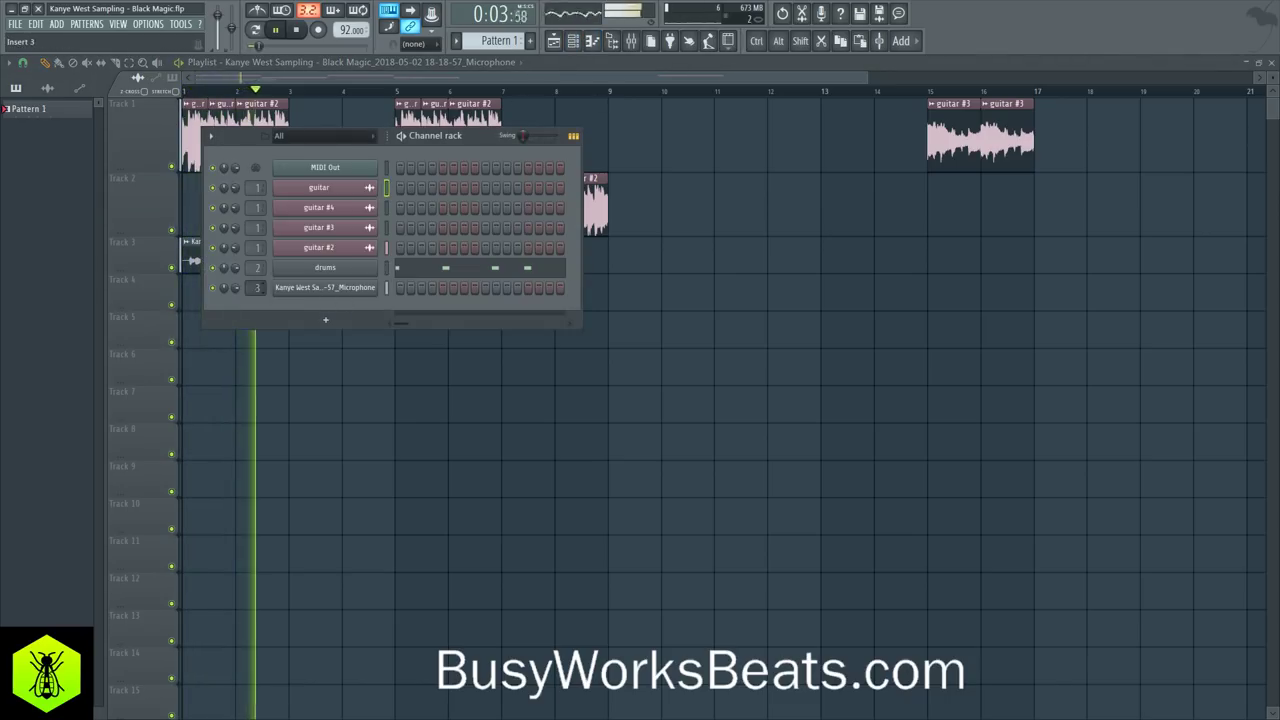
key(space)
key(F6)
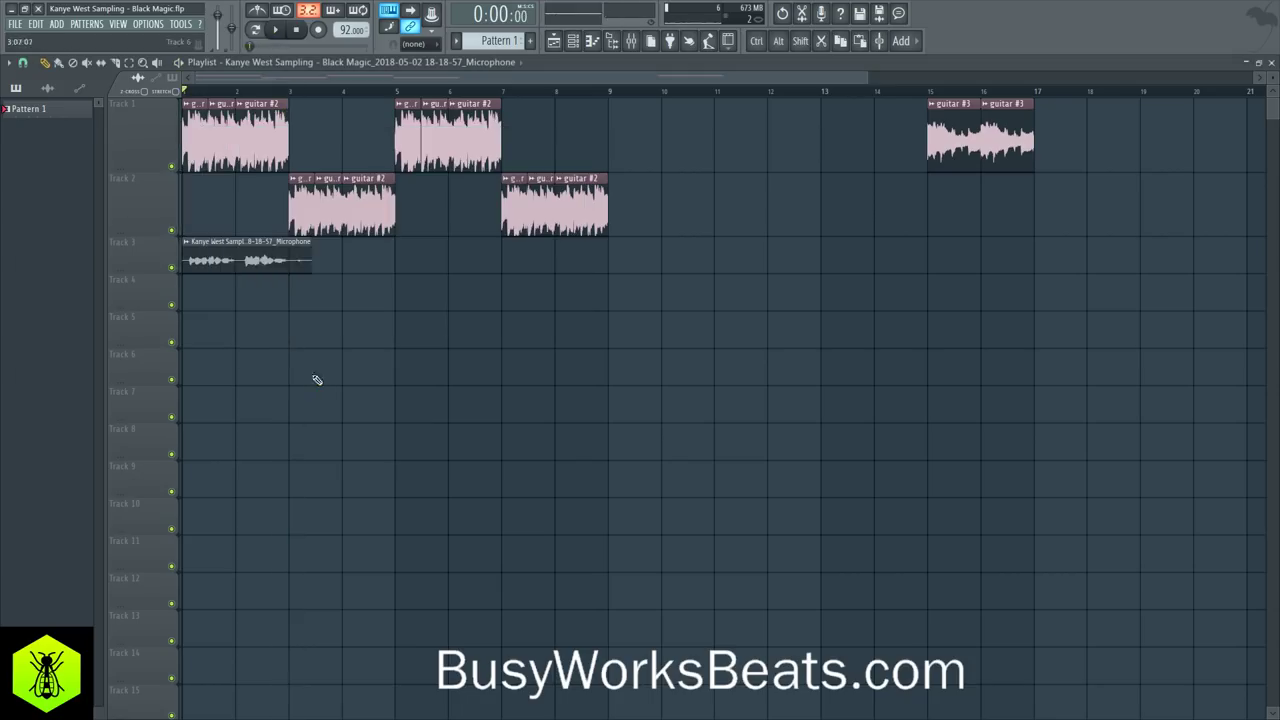
Step: Delete the microphone recording's channel from the channel rack and hide the rack
click(575, 48)
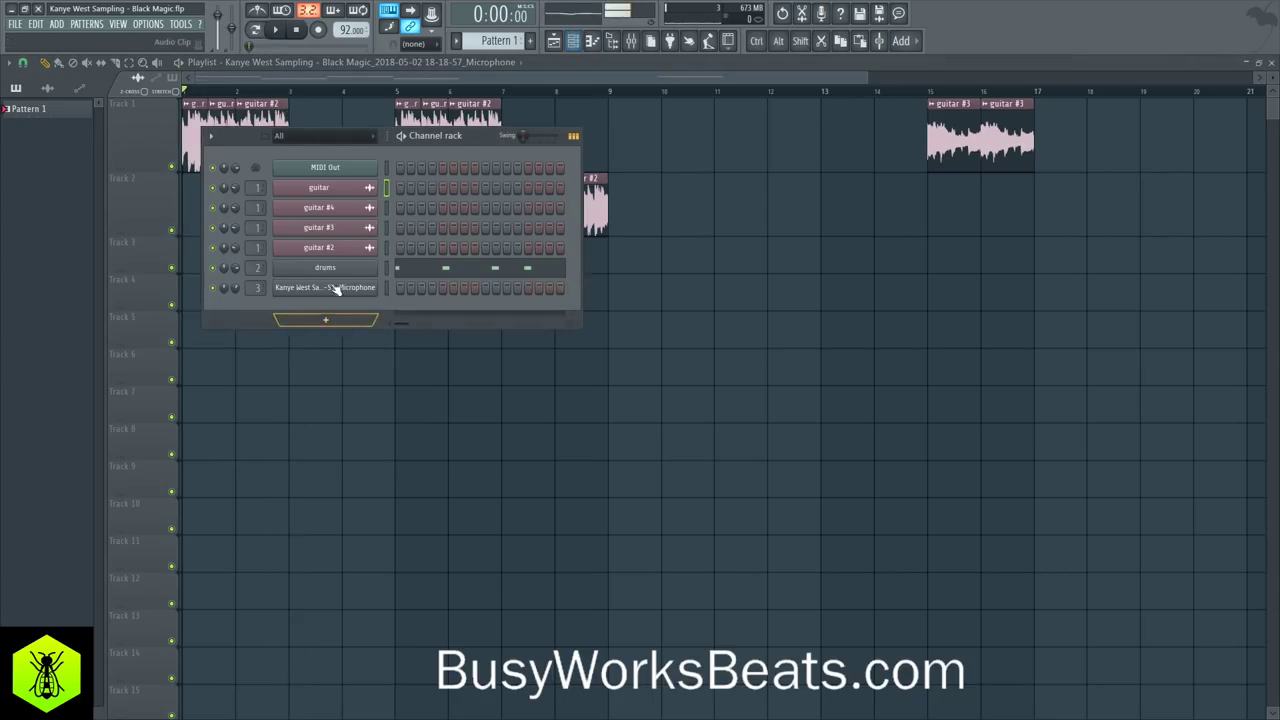
right_click(324, 289)
key(d)
key(Return)
key(F6)
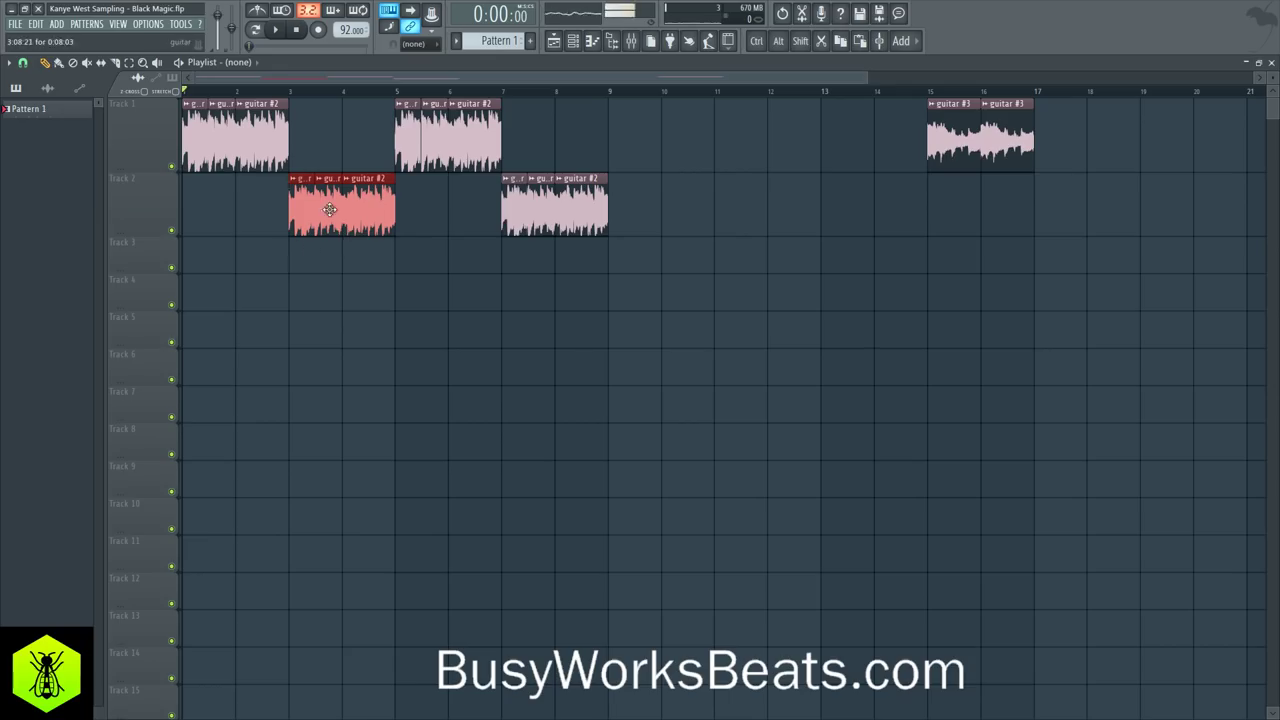
click(9, 63)
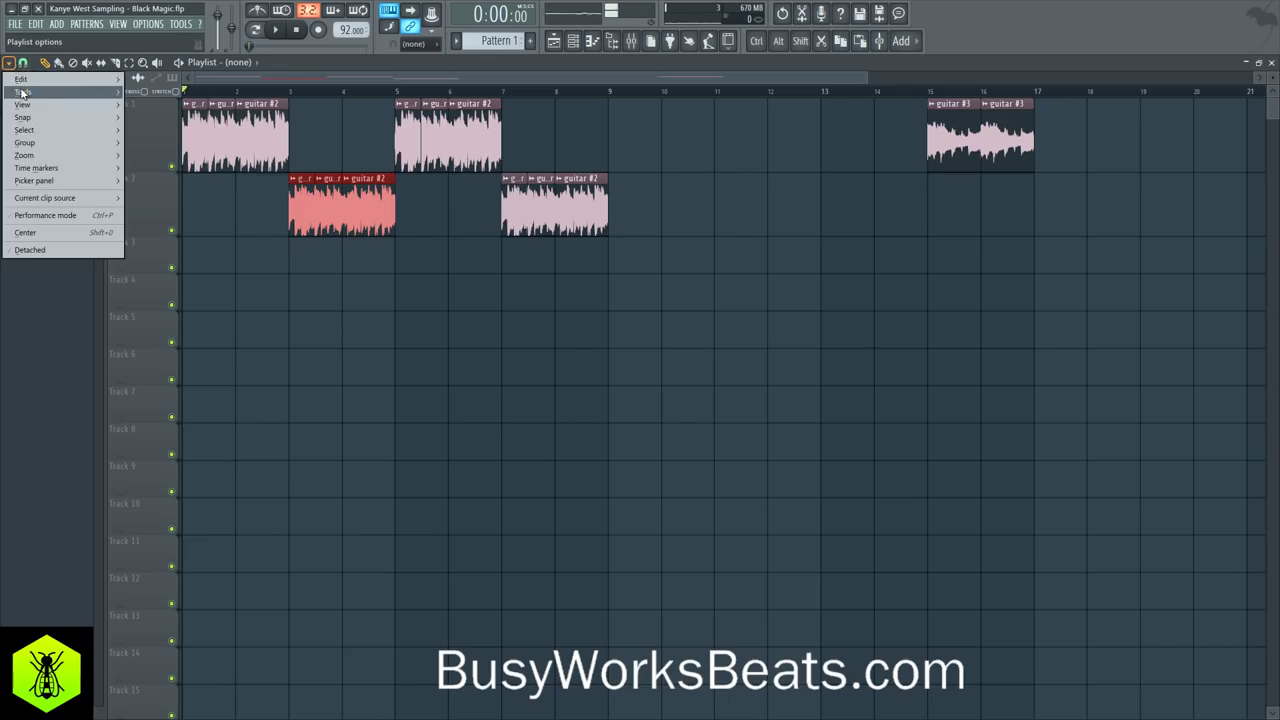
mouse_move(21, 79)
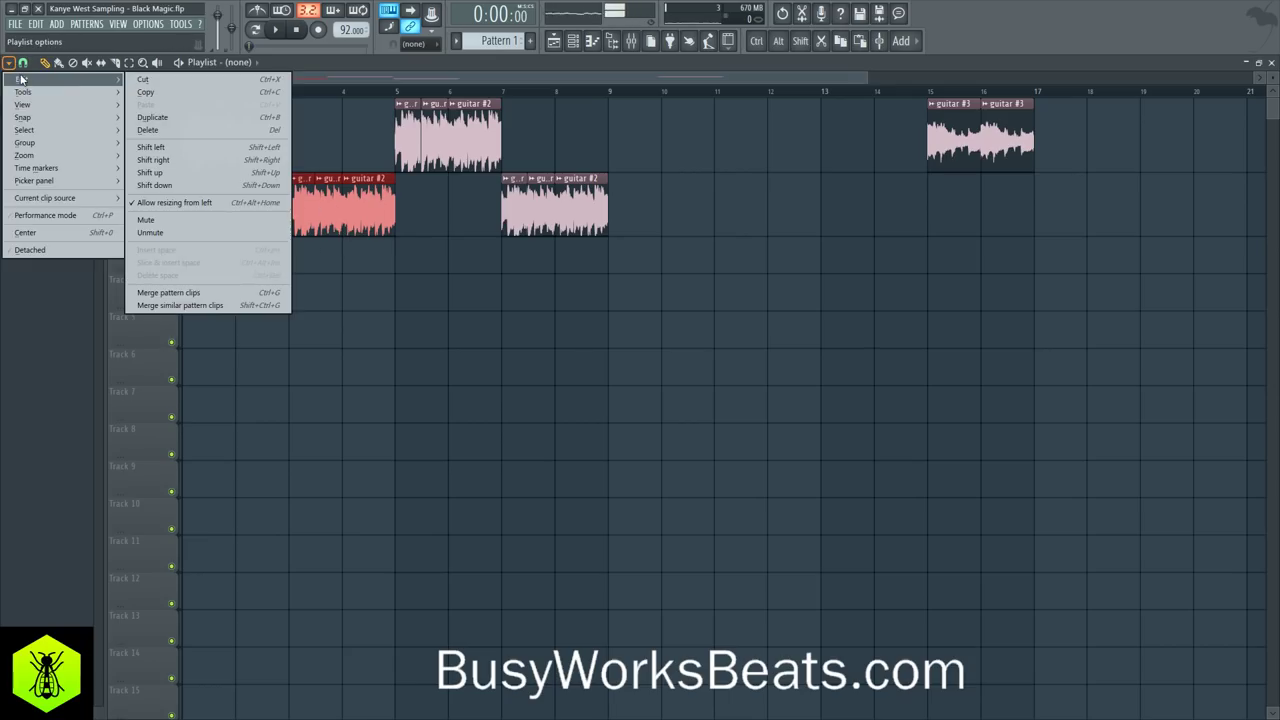
click(506, 433)
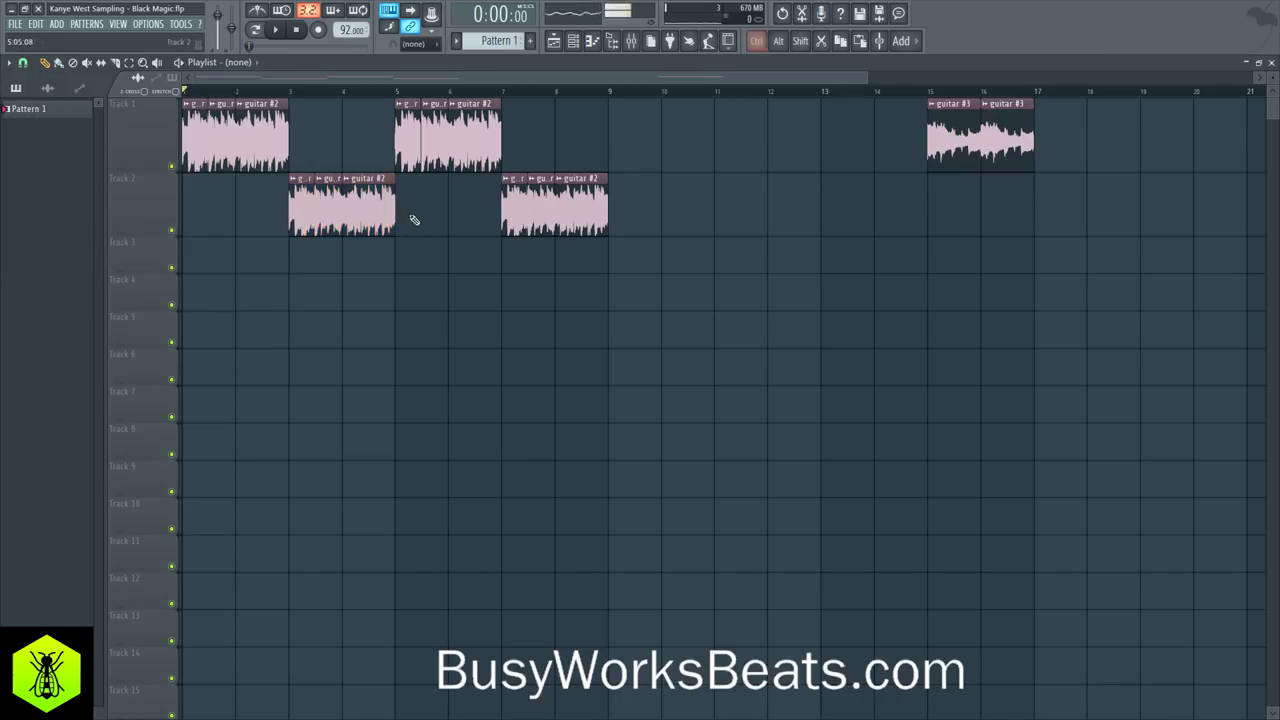
Step: Select the three guitar clips in bars 3 and 4 on track 2, enable the Slip tool and set the playlist snap to Bar
drag(414, 219, 279, 193)
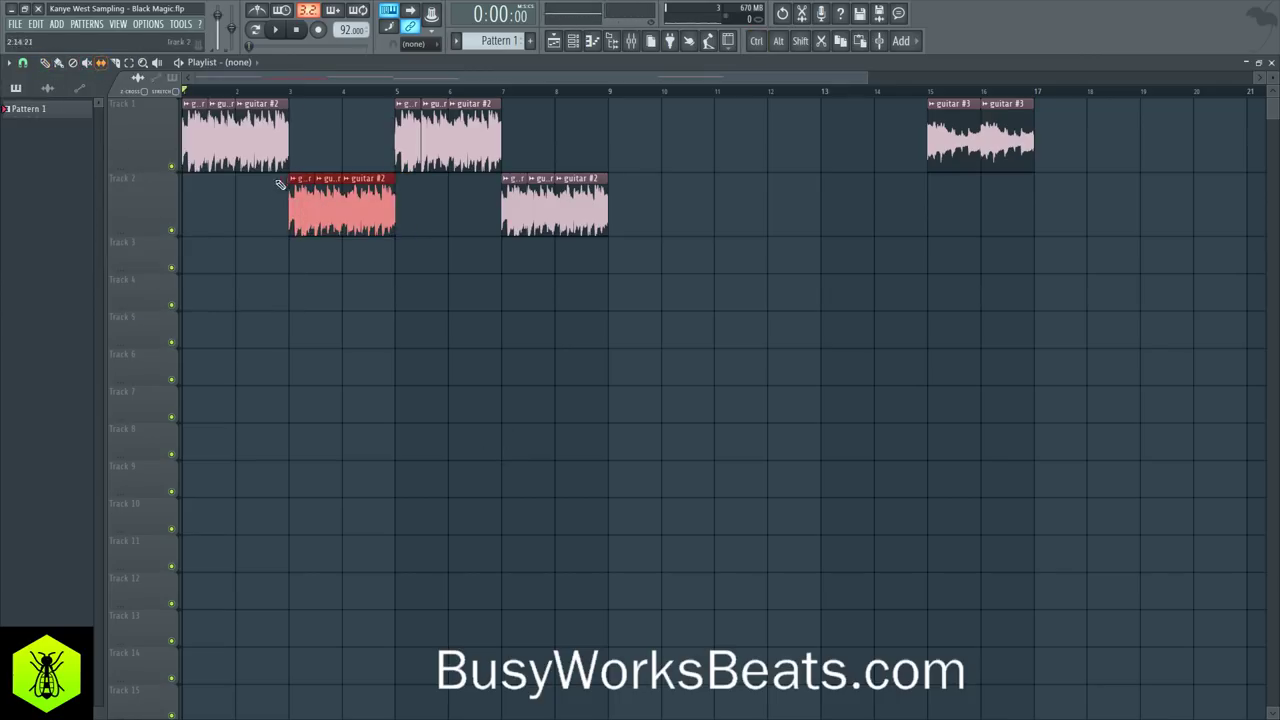
click(24, 63)
click(45, 267)
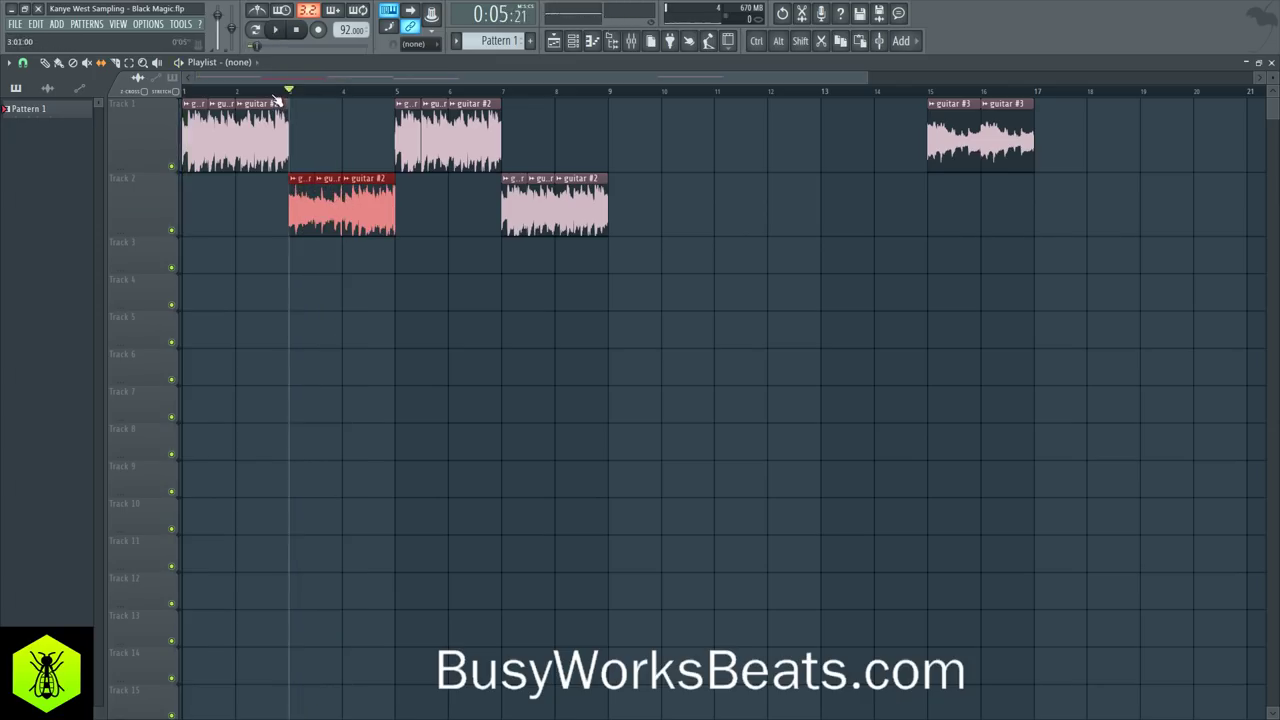
Step: Slip the audio inside the selected track 2 clips to try different chop offsets, auditioning each one from the start of the arrangement
click(297, 31)
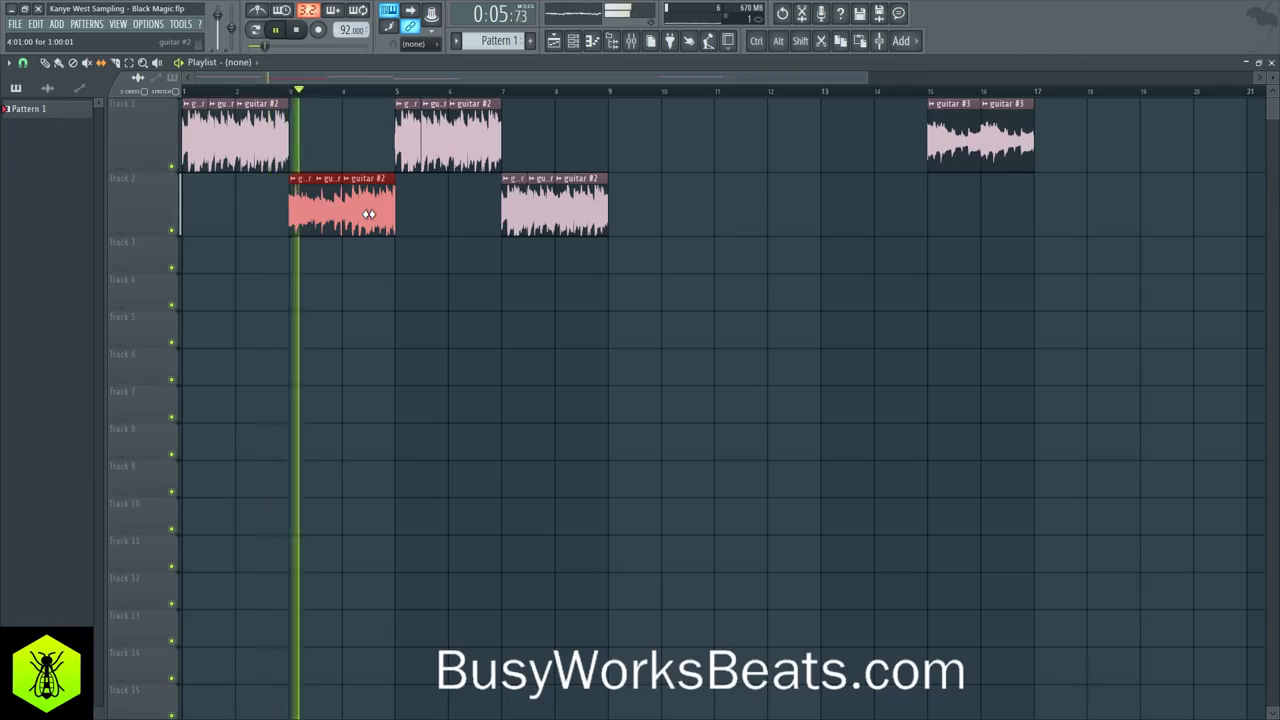
key(space)
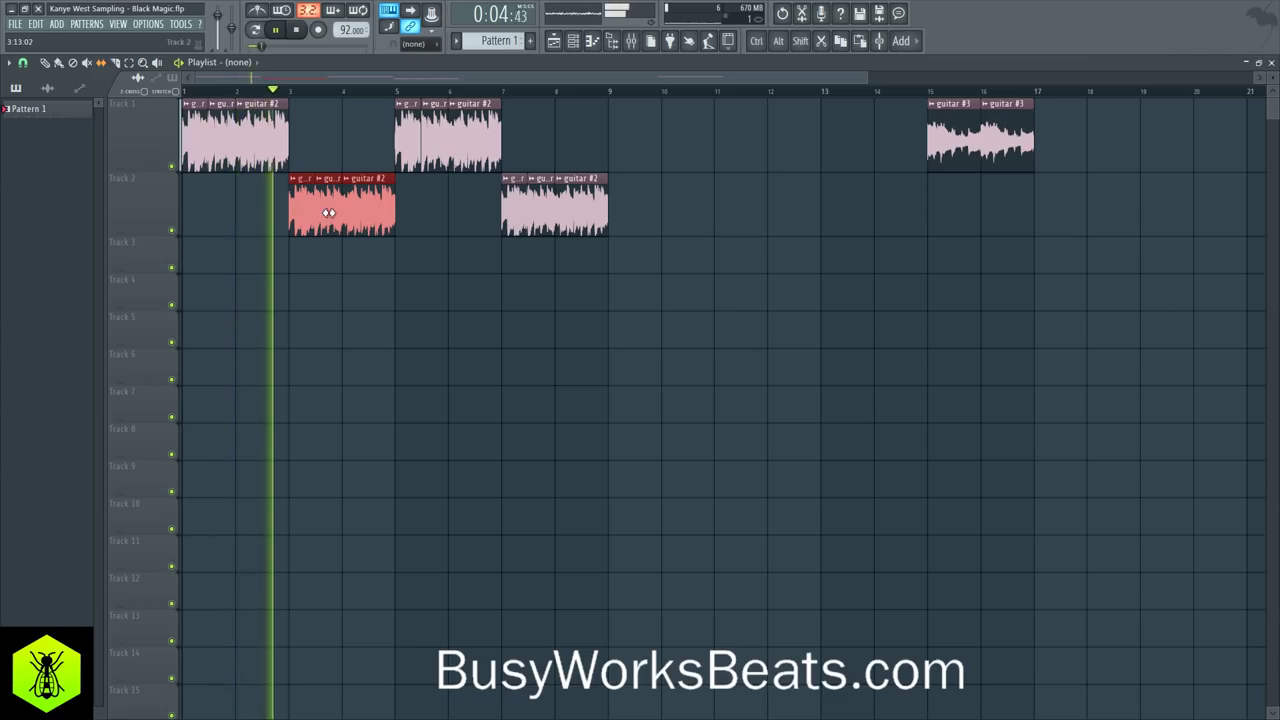
key(space)
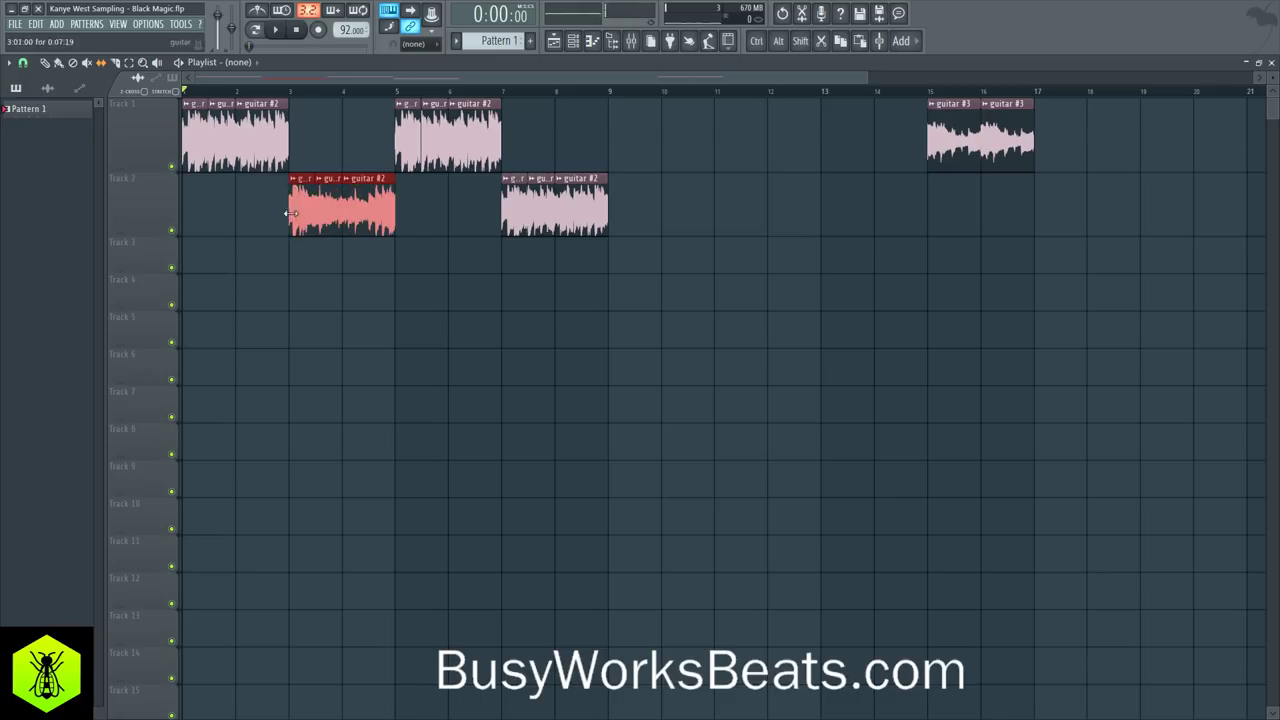
key(space)
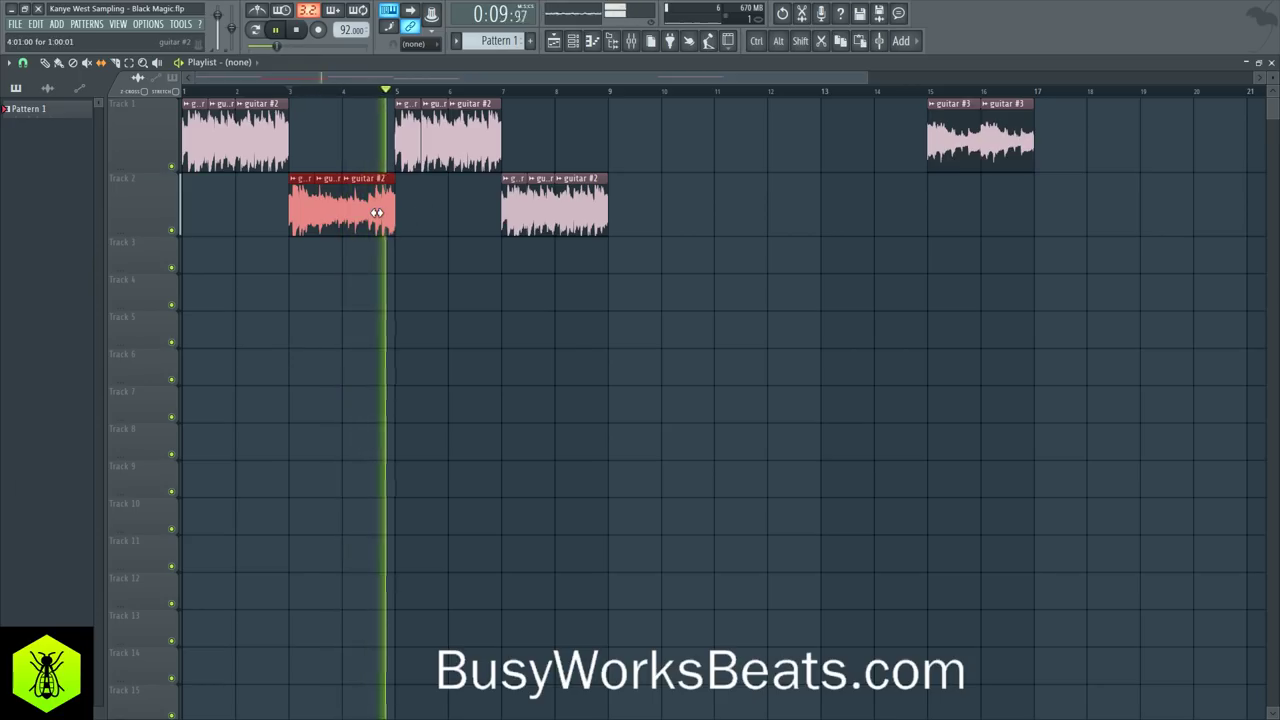
key(space)
key(space)
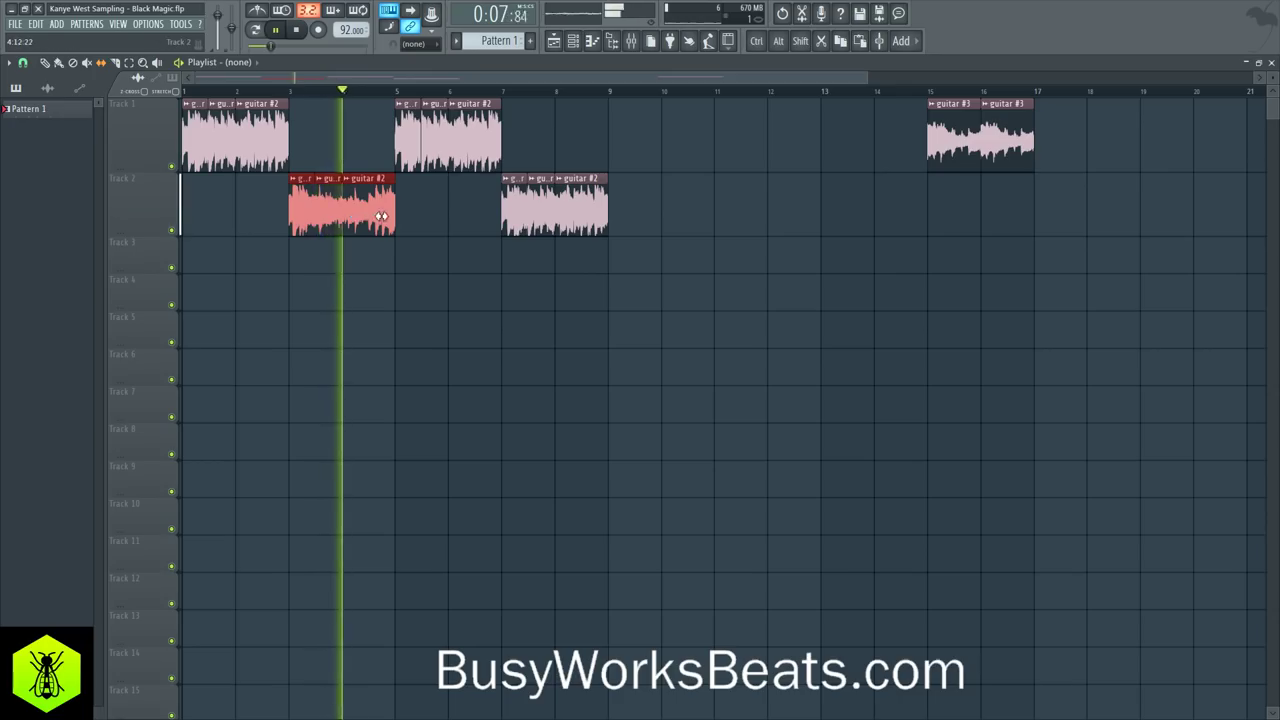
Step: Slip the selected track 2 clips' audio to another section and audition the transition around bars 2 and 3
click(287, 90)
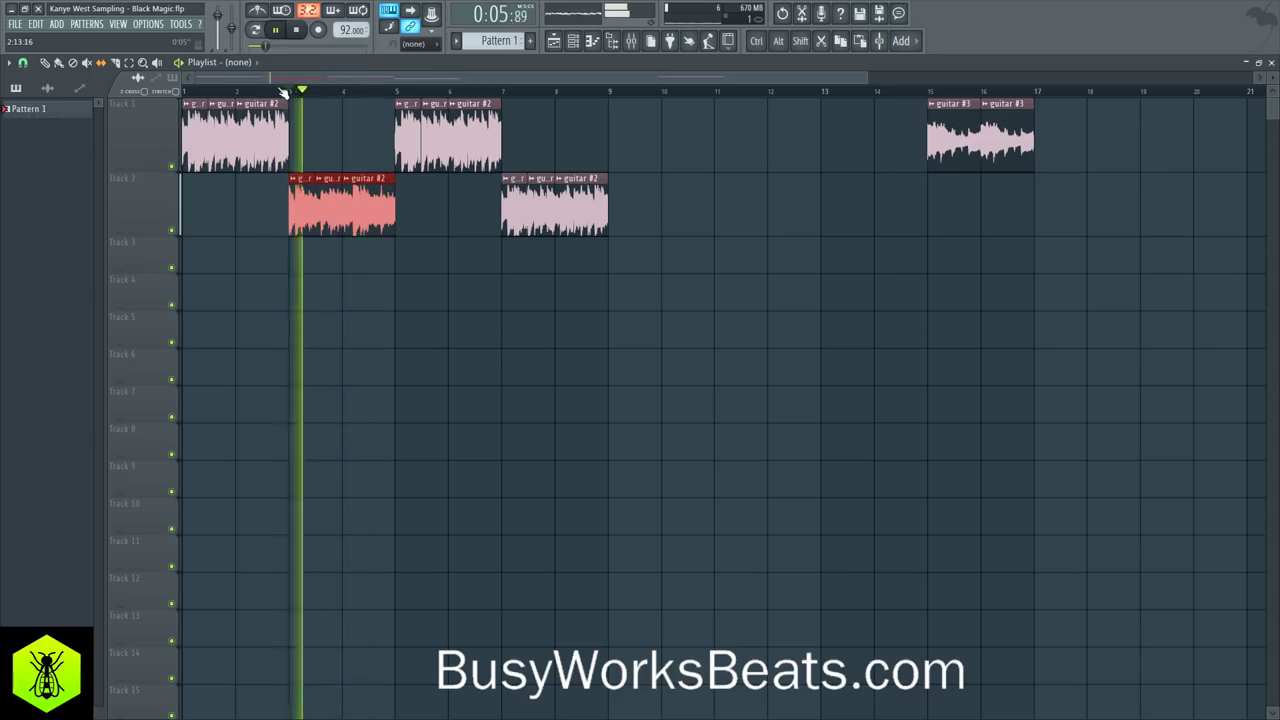
click(230, 90)
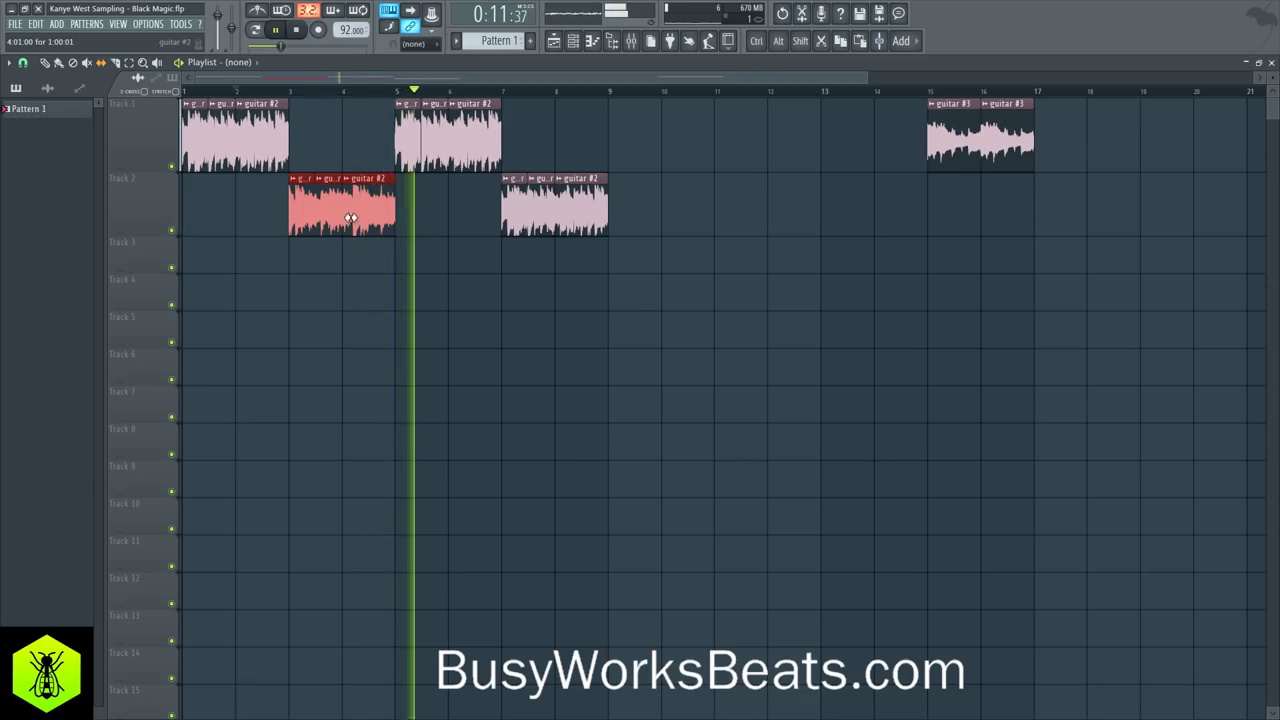
key(space)
Step: Set the playlist snap to Beat, slip the selected track 2 clips' audio again and audition it from late in bar 2
click(22, 62)
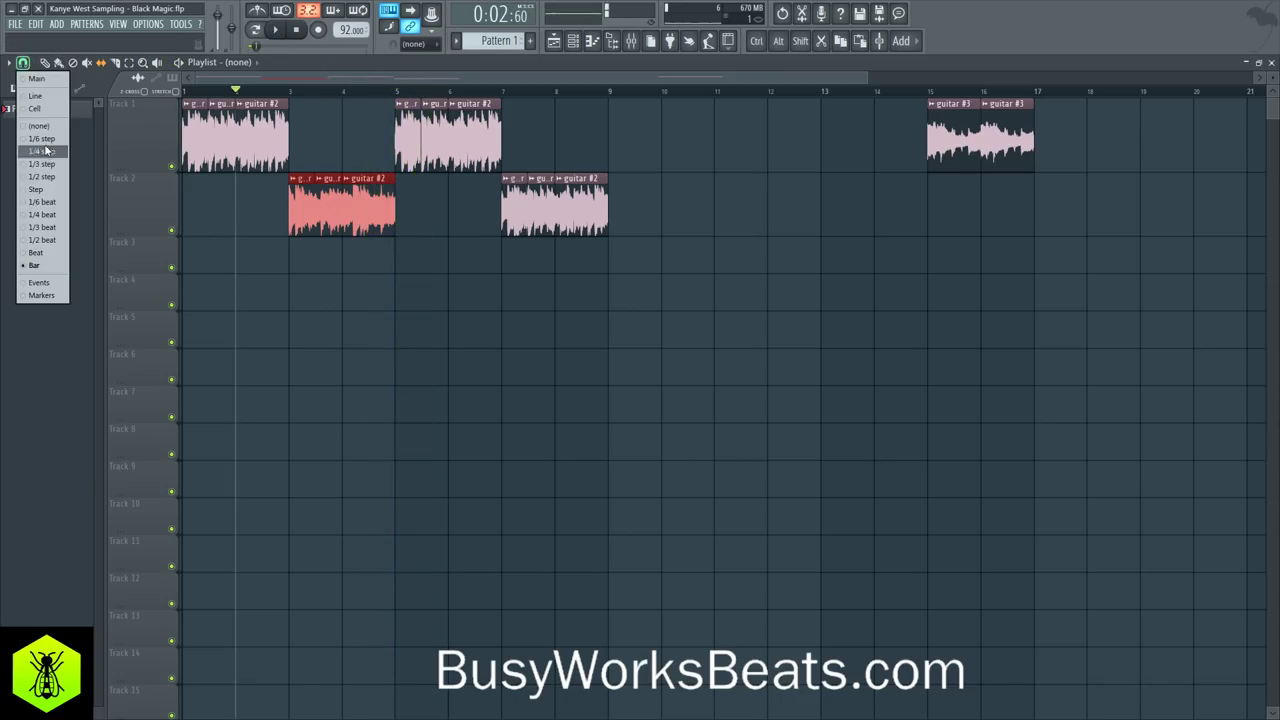
click(49, 254)
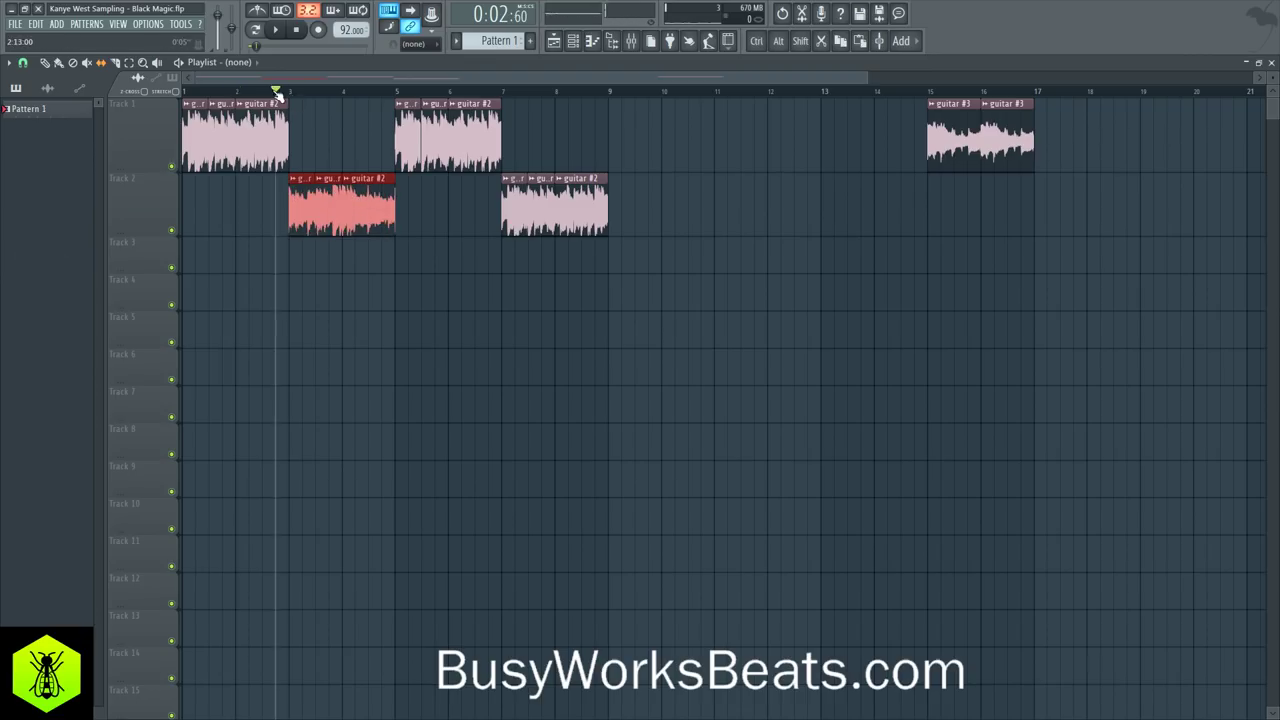
key(space)
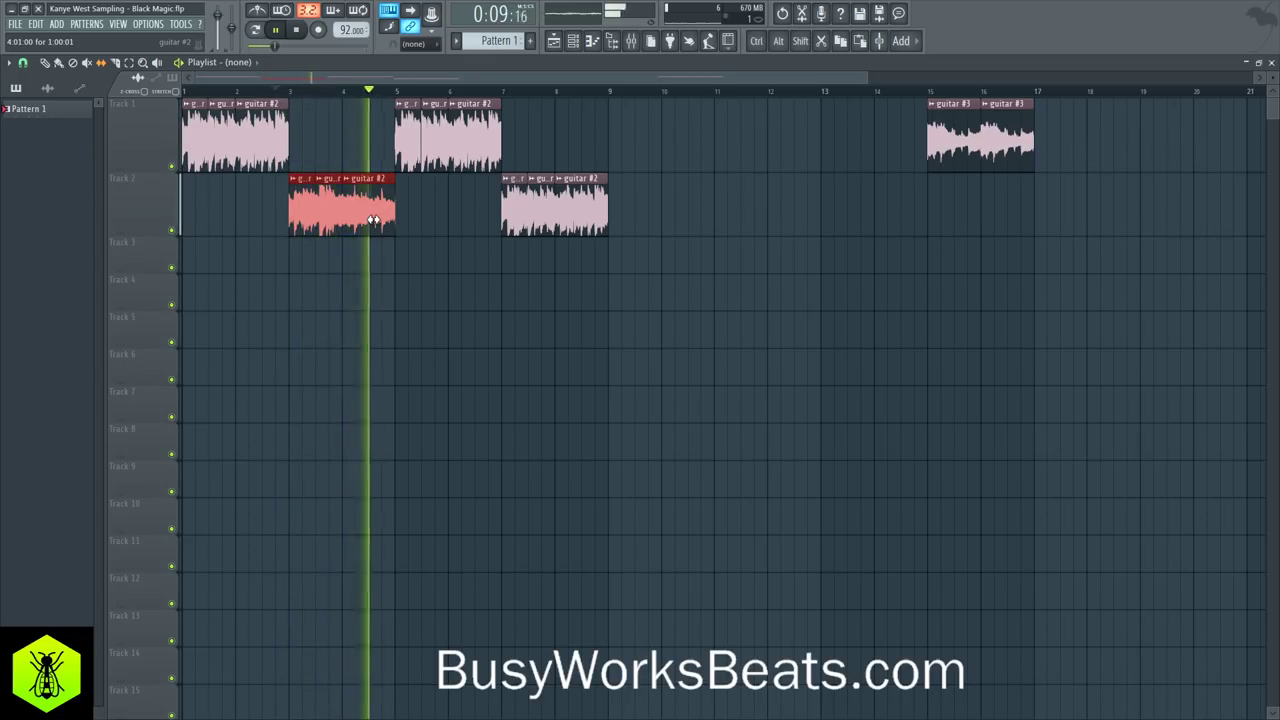
key(space)
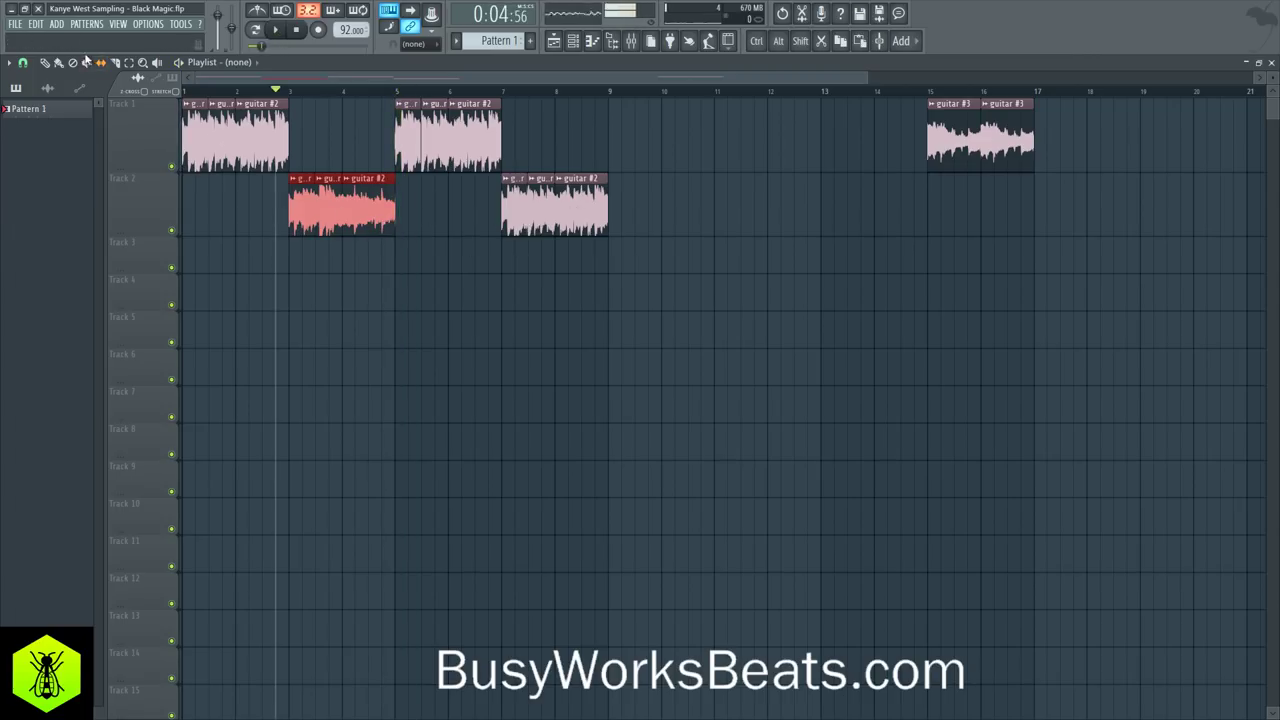
Step: Set the playlist snap to none, stop playback and place the playhead in the second half of bar 2
click(24, 65)
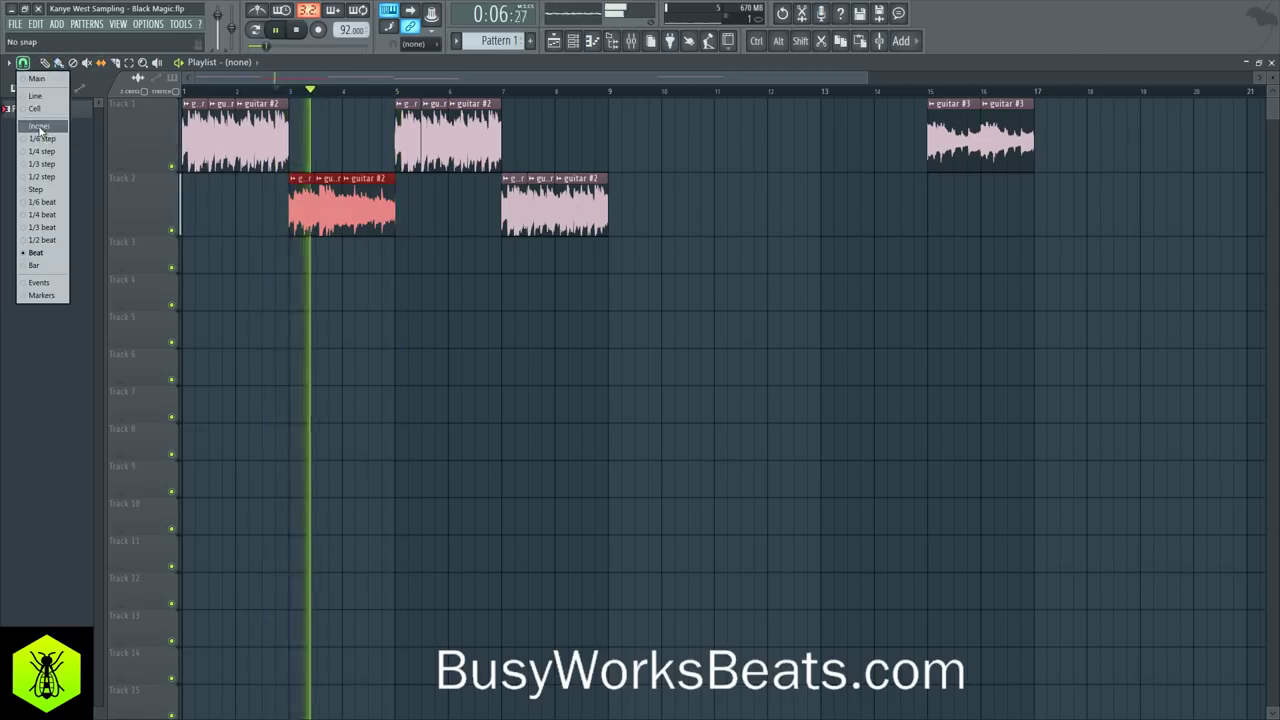
click(41, 127)
key(space)
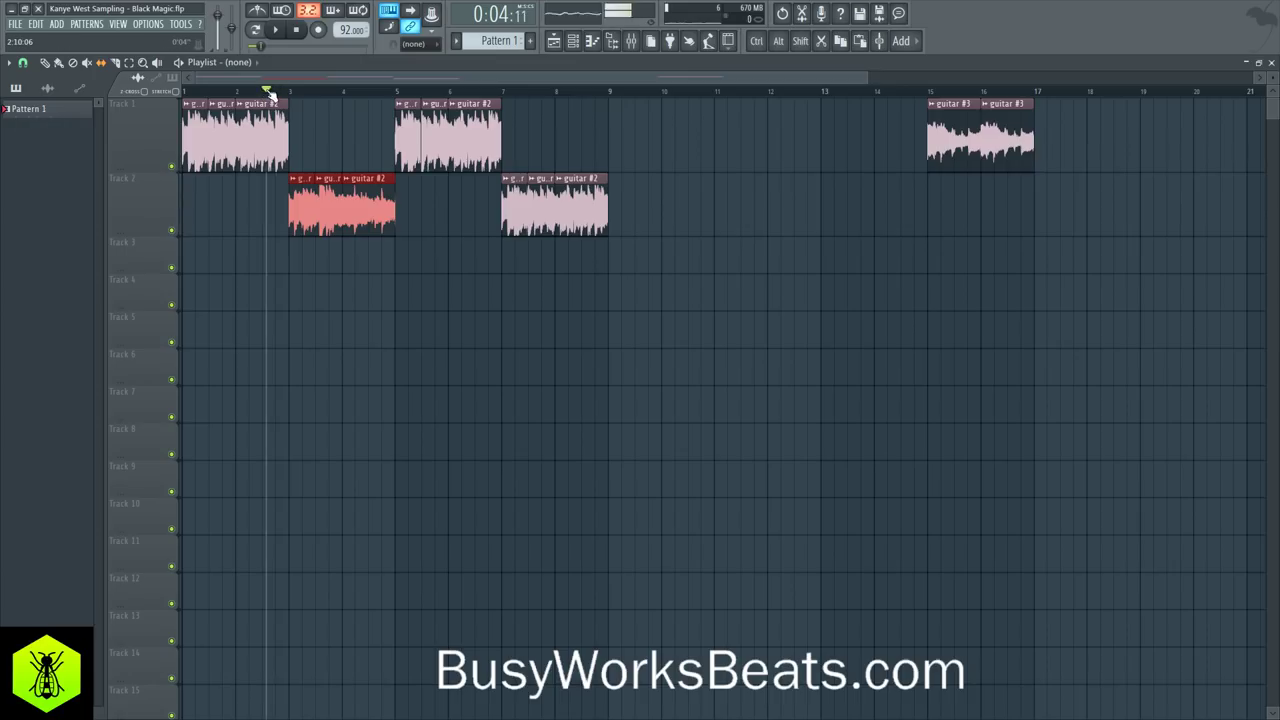
scroll(268, 92, up, 4)
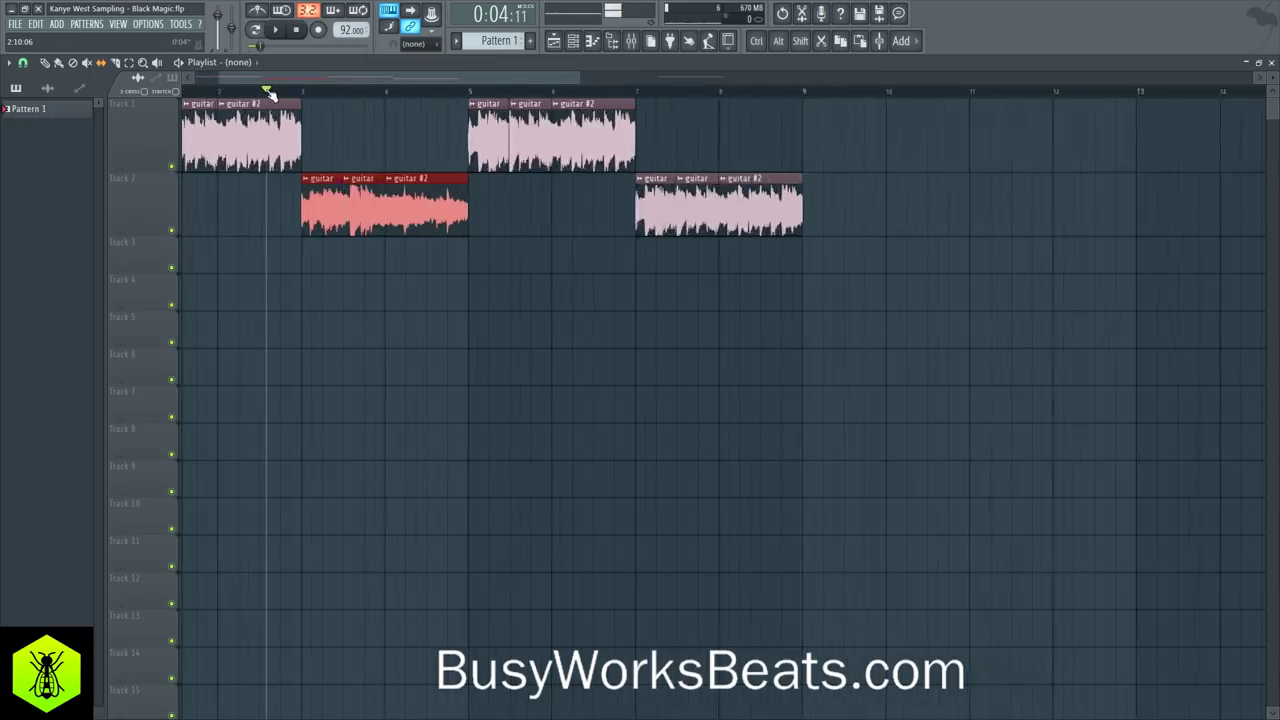
Step: Set the playlist snap to Bar and delete the copied track 2 guitar clips in bars 7 and 8
ctrl+click(400, 200)
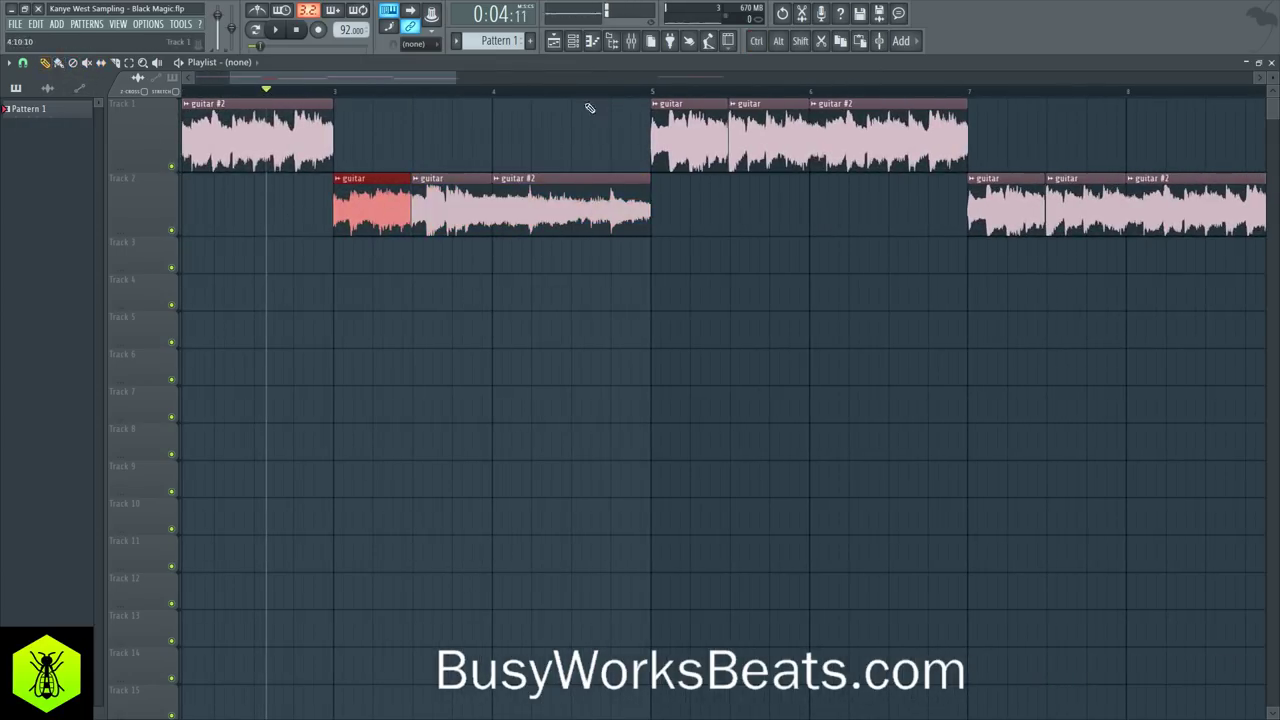
scroll(285, 92, down, 4)
click(24, 65)
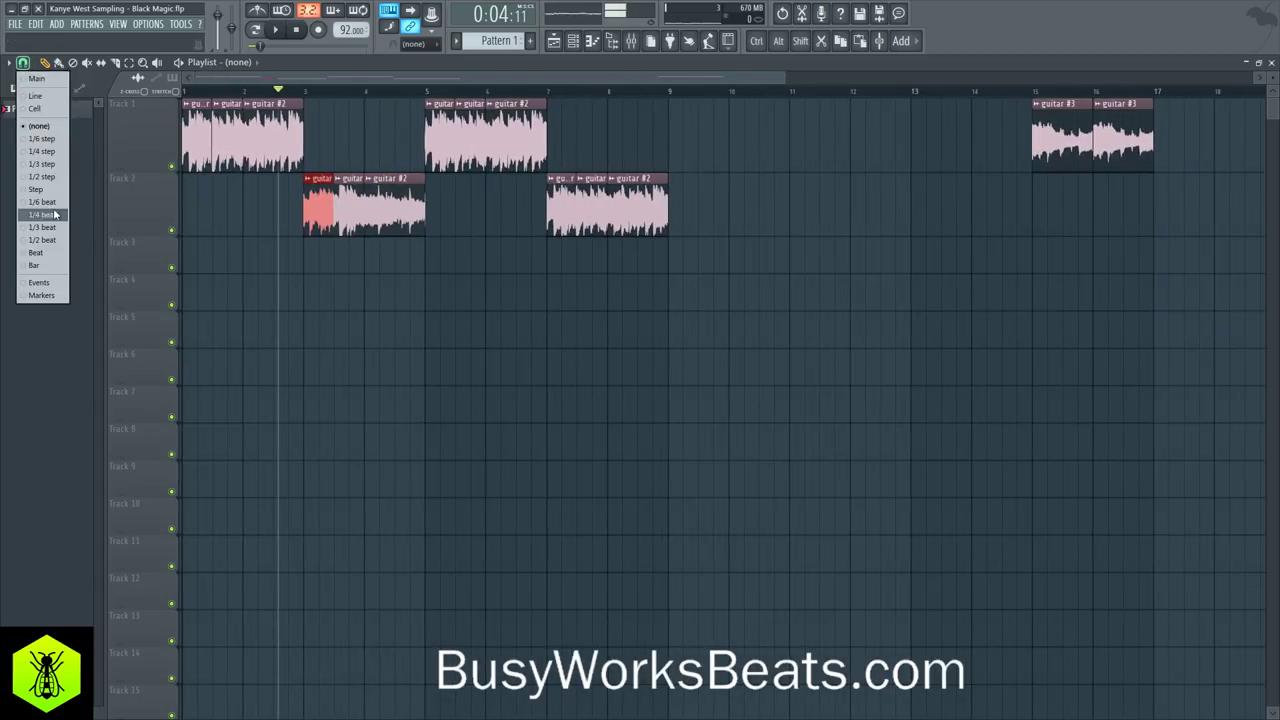
click(44, 266)
drag(549, 227, 696, 214)
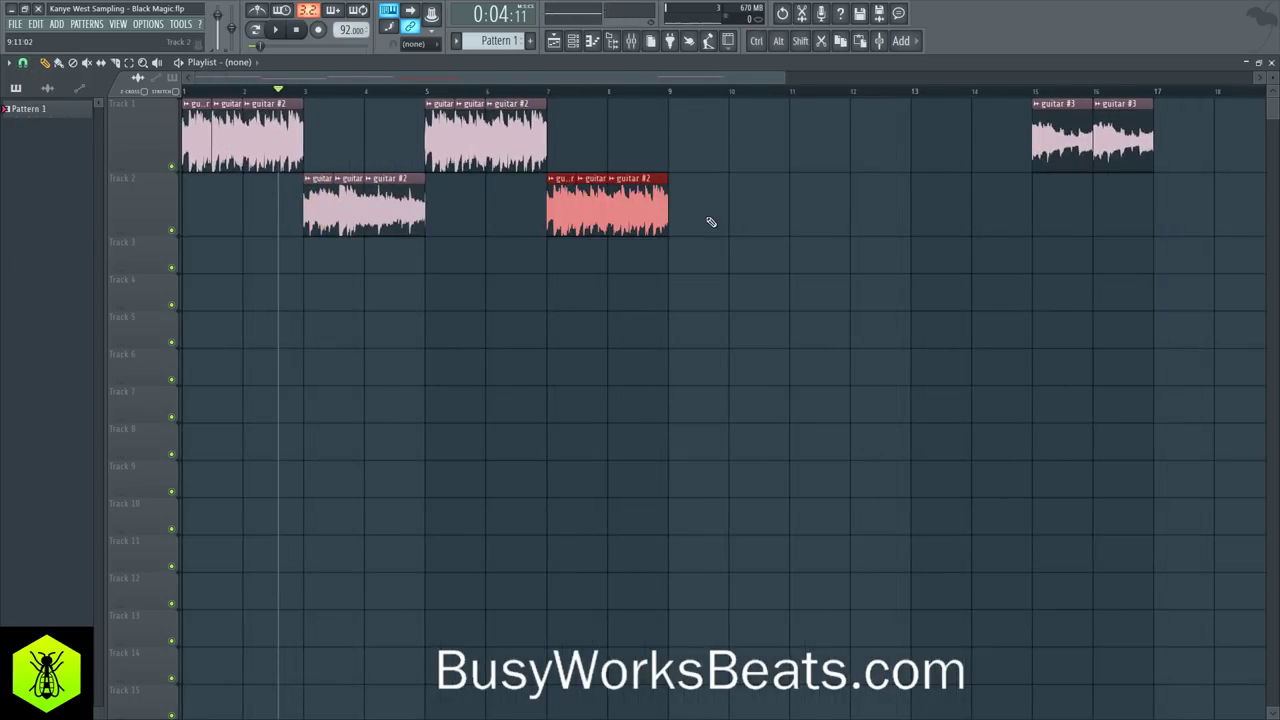
key(Delete)
Step: Audition the transition from the track 1 clips into the track 2 clips around bar 3
key(space)
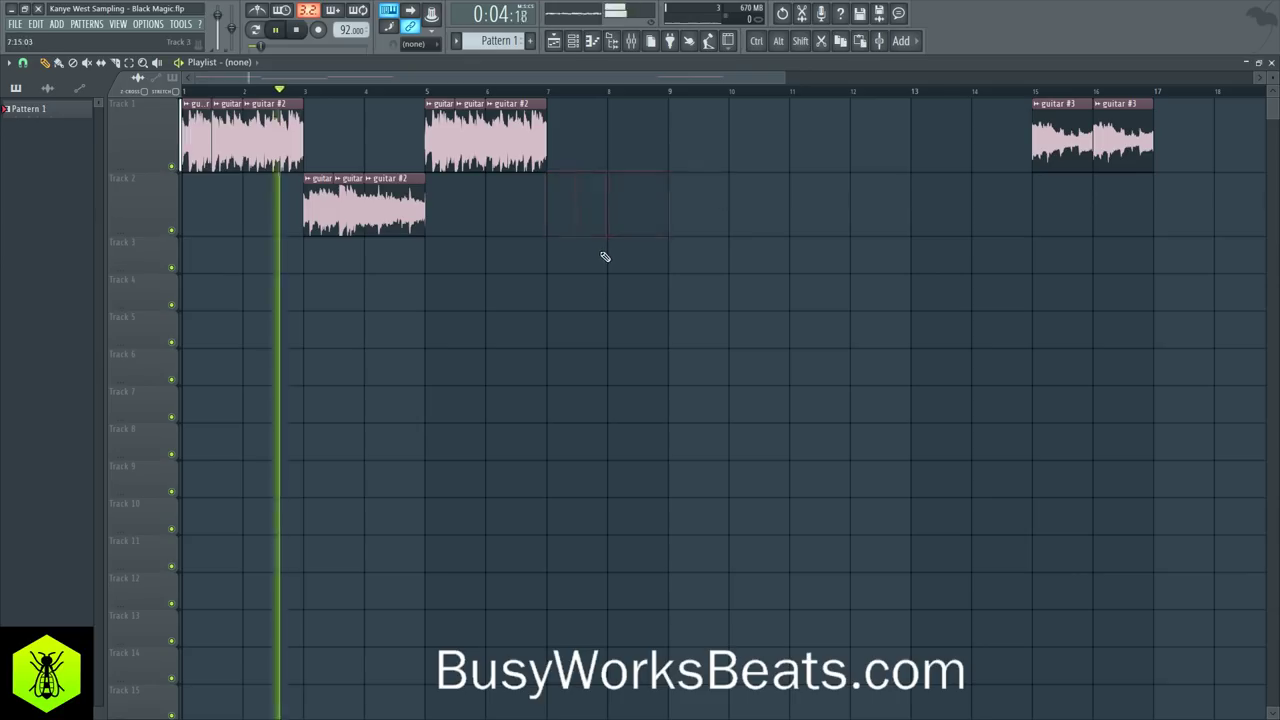
key(space)
scroll(291, 102, up, 4)
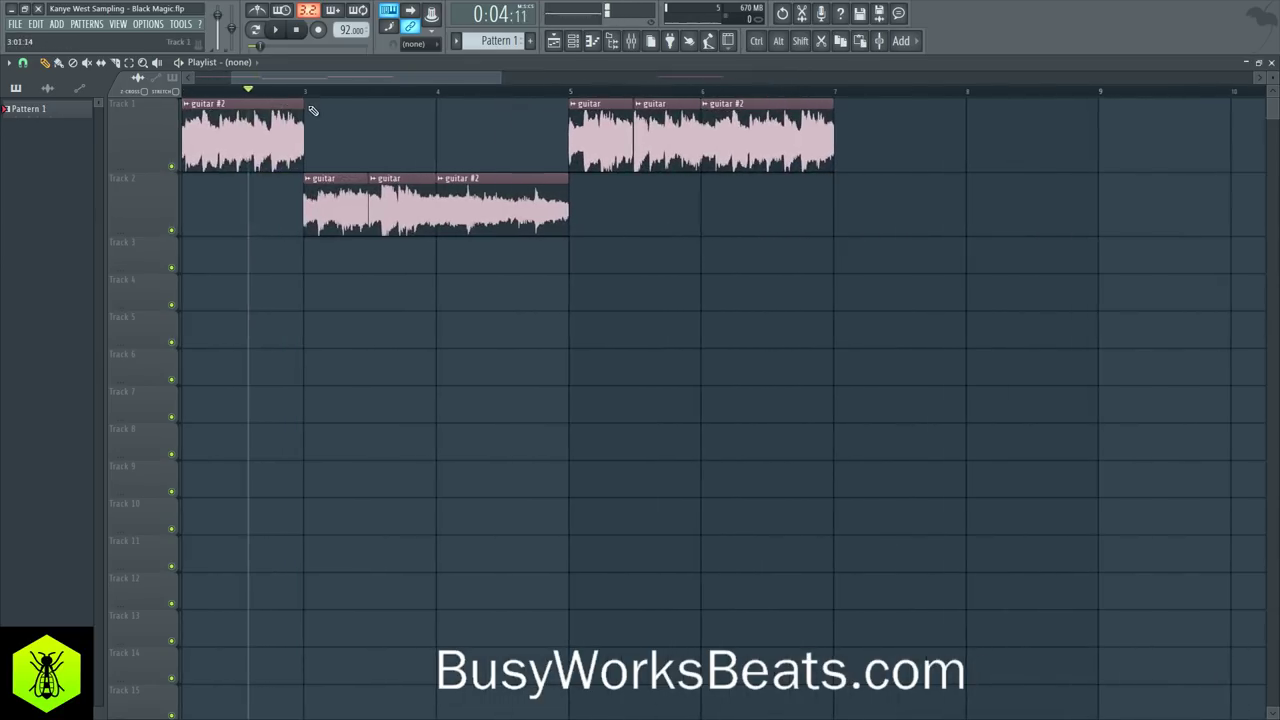
key(space)
scroll(300, 98, up, 5)
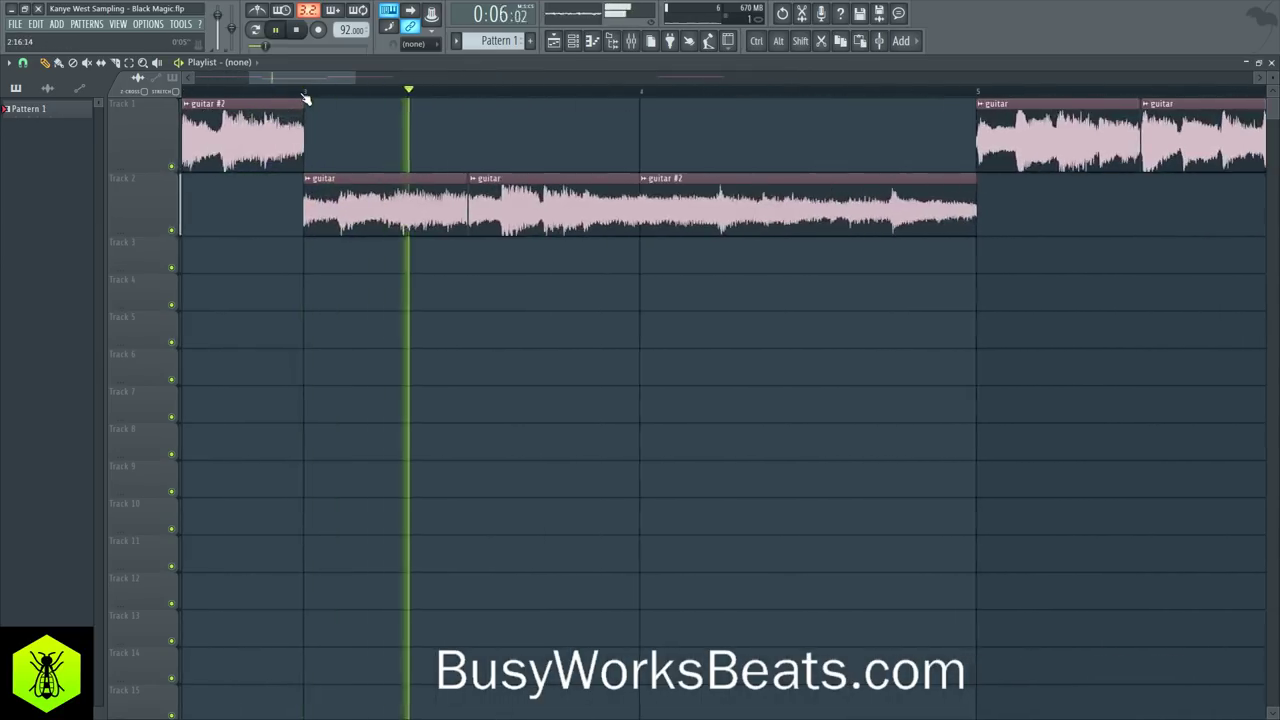
key(space)
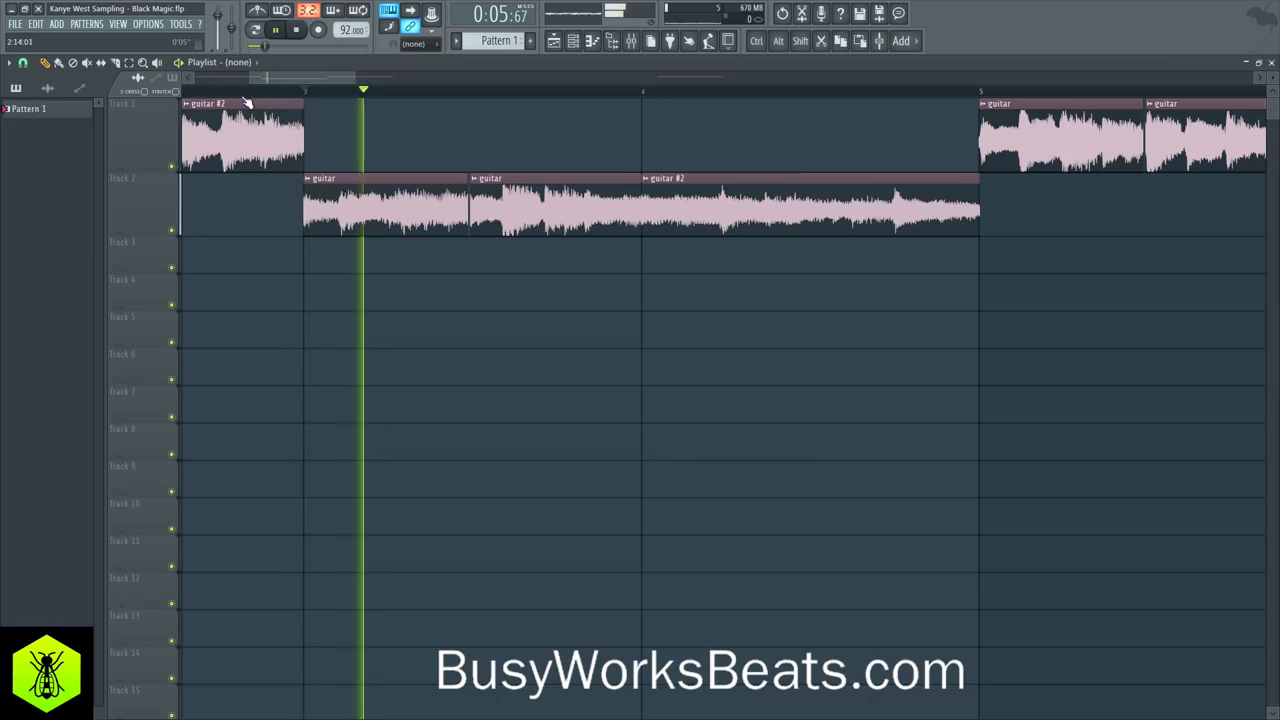
scroll(222, 97, down, 2)
scroll(222, 97, down, 3)
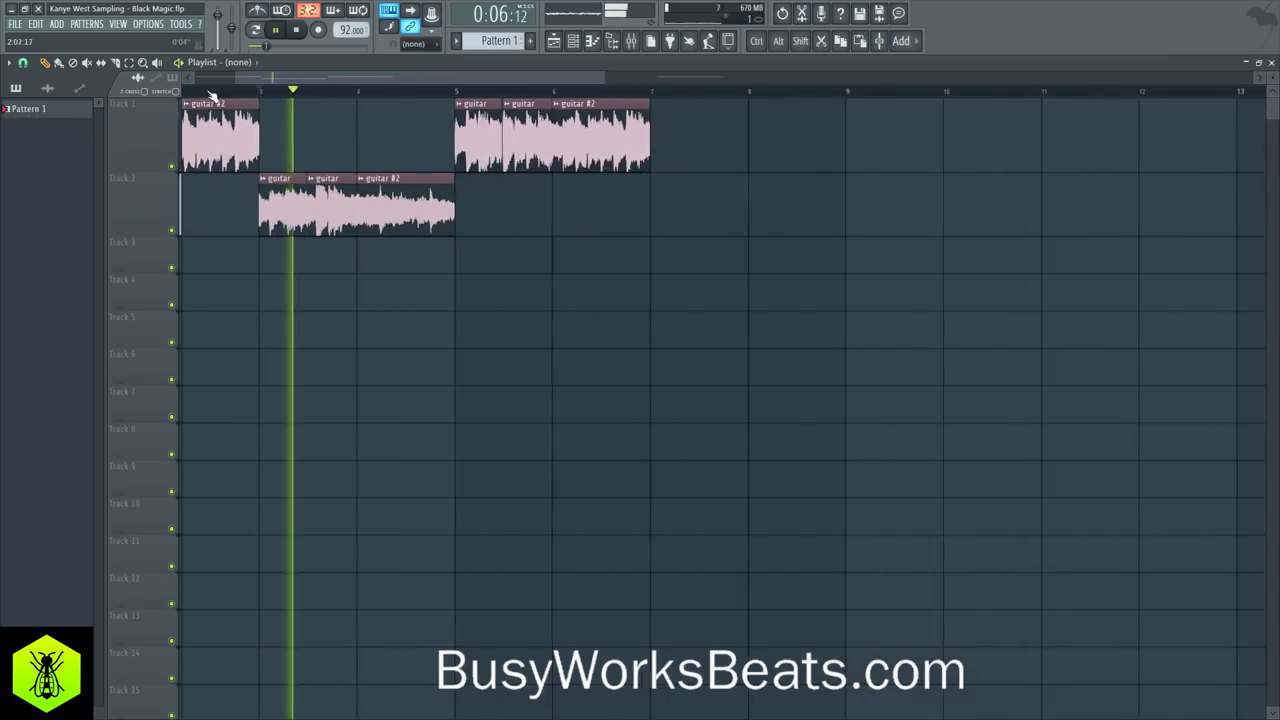
Step: Turn on the metronome and check the timing of the guitar clips from bar 2 into bar 3
click(260, 12)
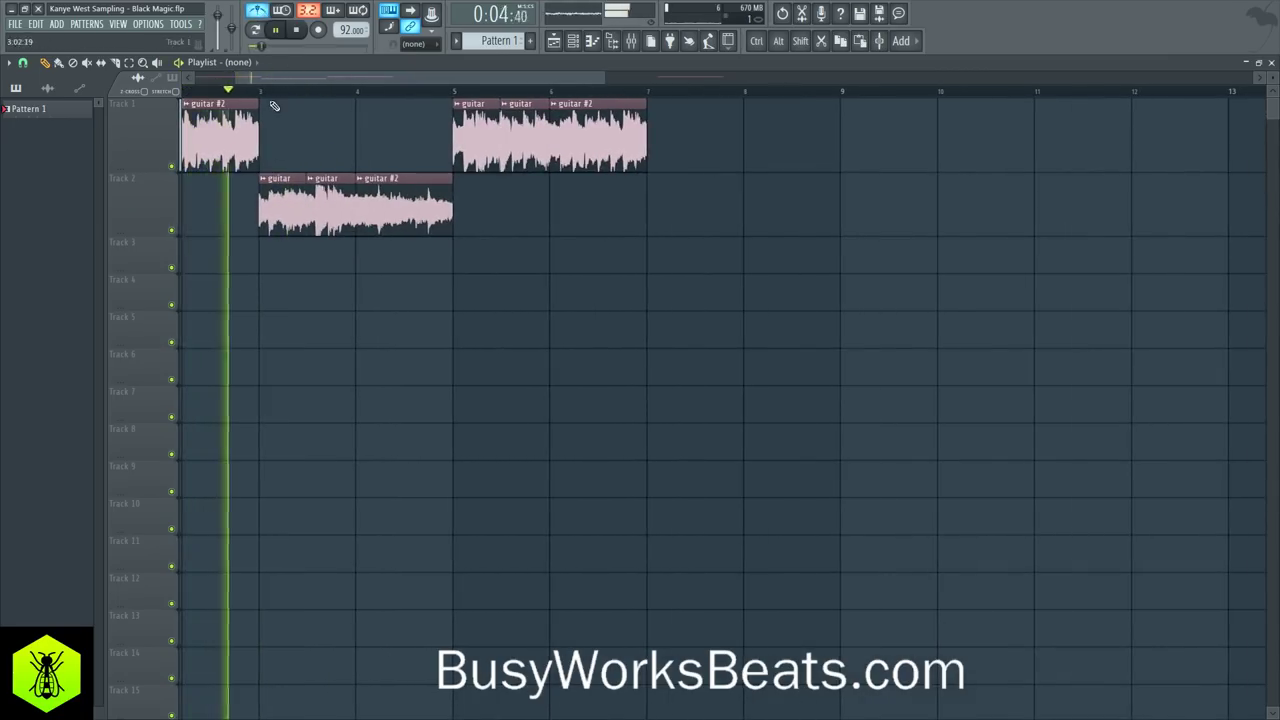
drag(271, 104, 397, 87)
scroll(406, 94, up, 3)
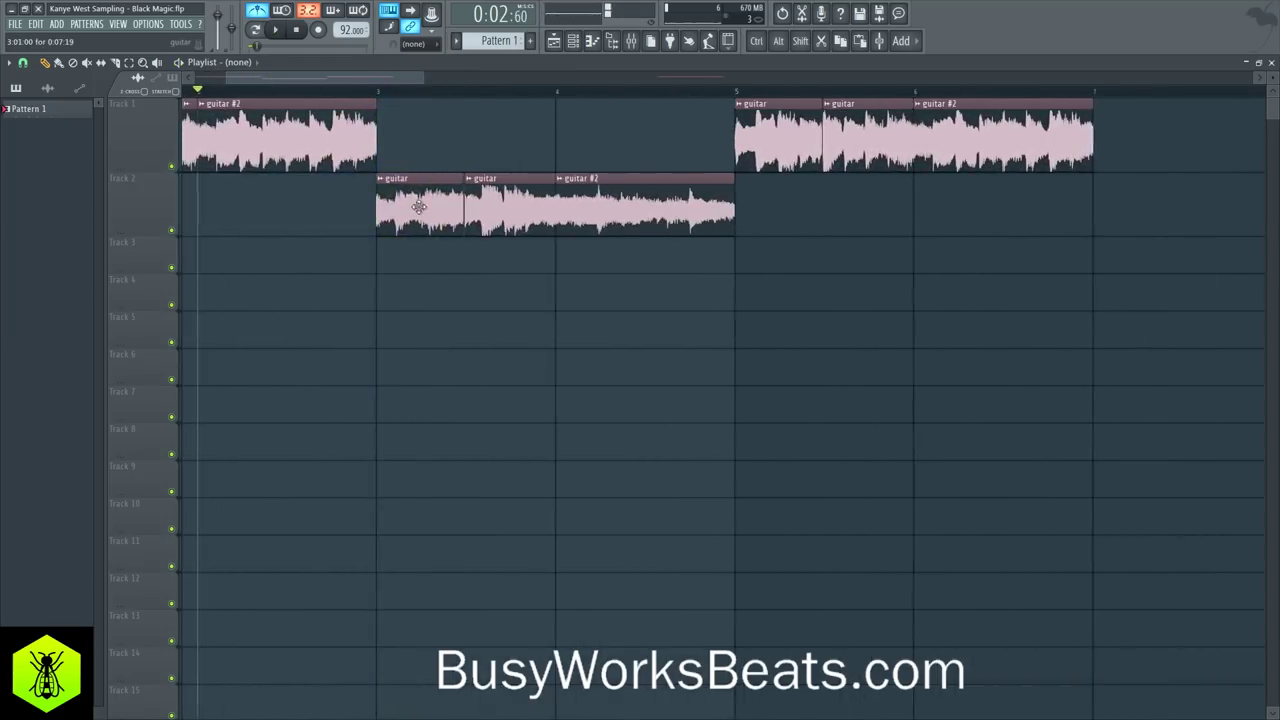
key(space)
key(space)
Step: Set the playlist snap to none, slip the audio inside the first track 2 guitar clip and audition it against the metronome
click(23, 63)
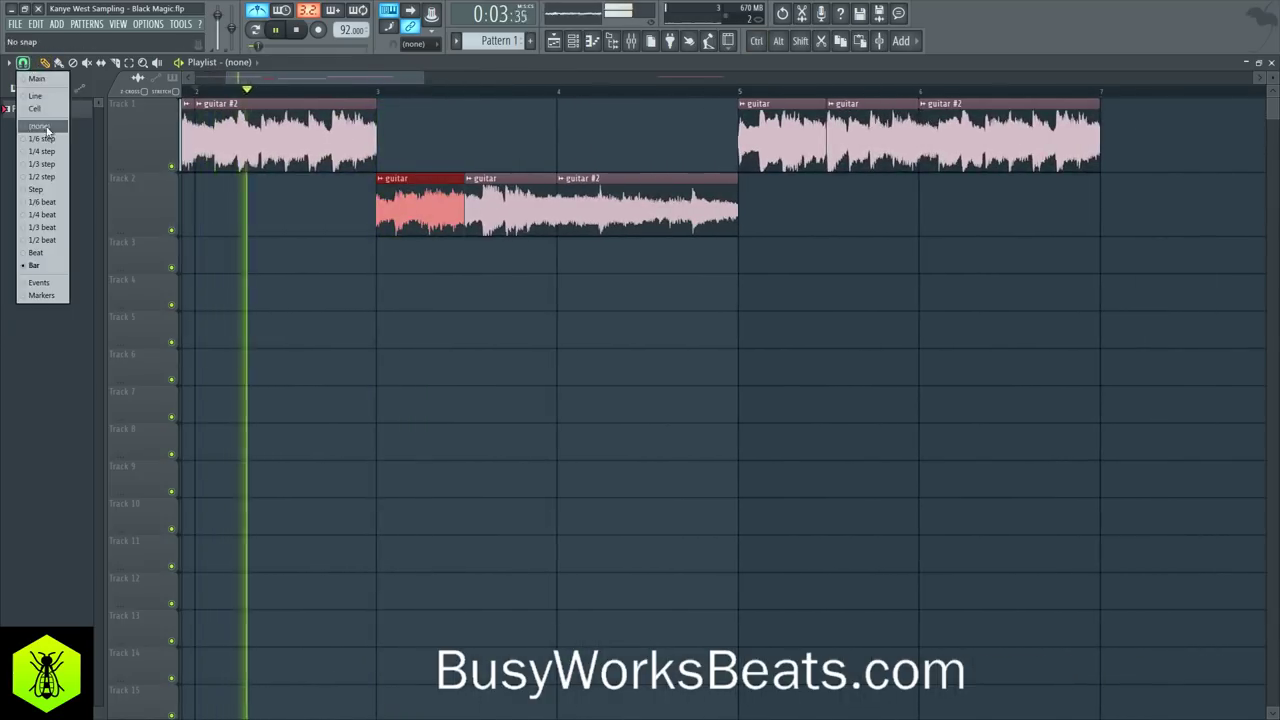
click(44, 128)
click(102, 65)
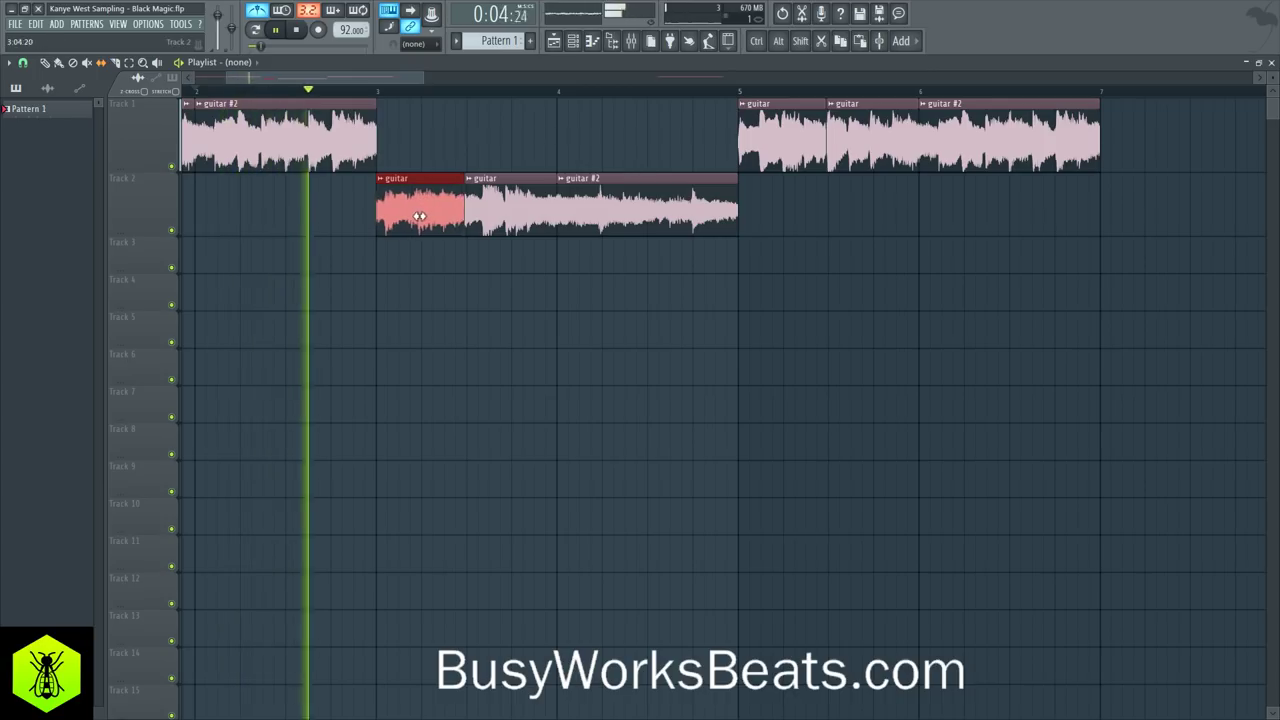
key(space)
mouse_move(412, 215)
mouse_down()
mouse_move(438, 223)
mouse_move(410, 222)
mouse_move(426, 220)
mouse_up()
key(space)
key(space)
key(space)
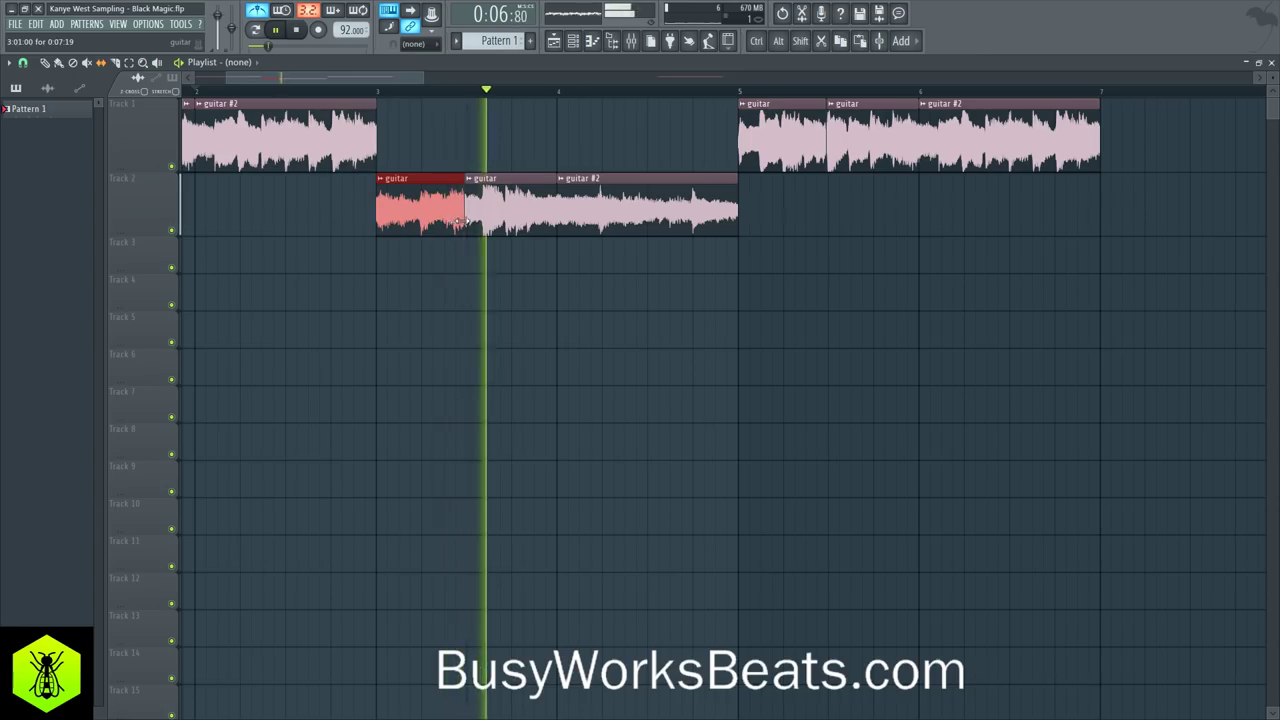
key(space)
Step: Slip the audio inside the second track 2 guitar clip and audition bars 3 and 4
ctrl+click(498, 213)
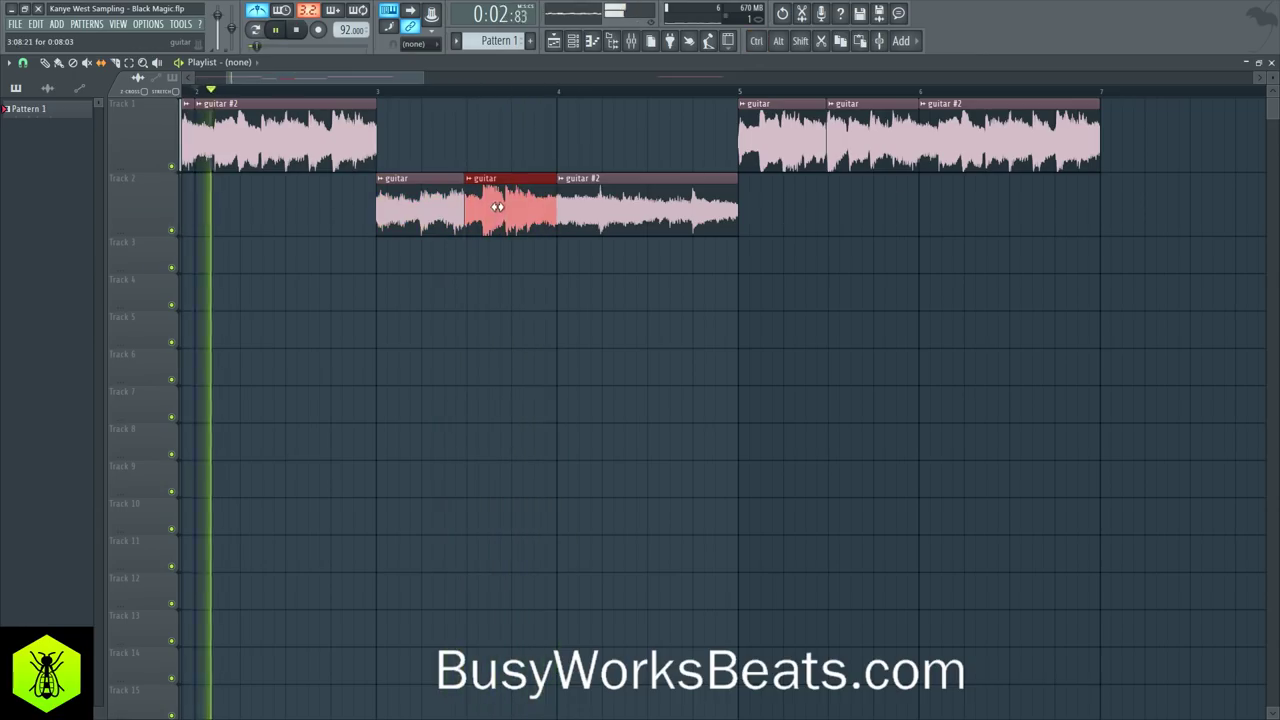
key(space)
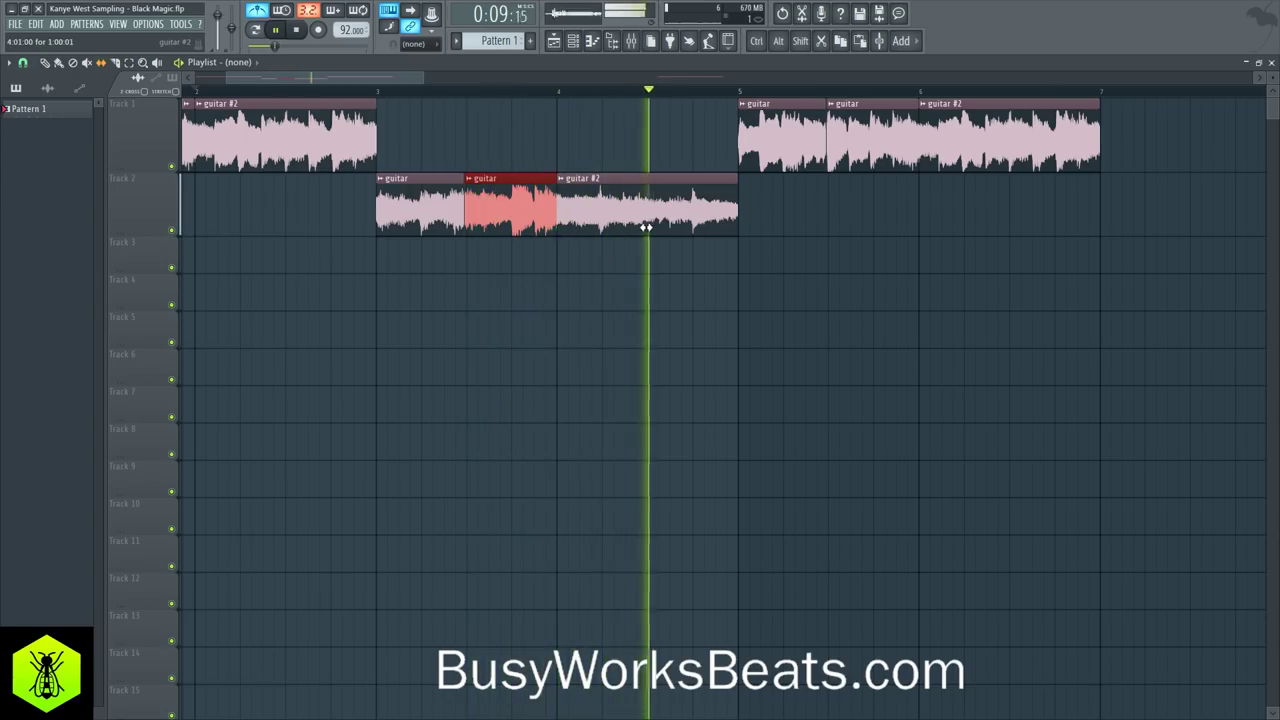
ctrl+click(689, 296)
key(space)
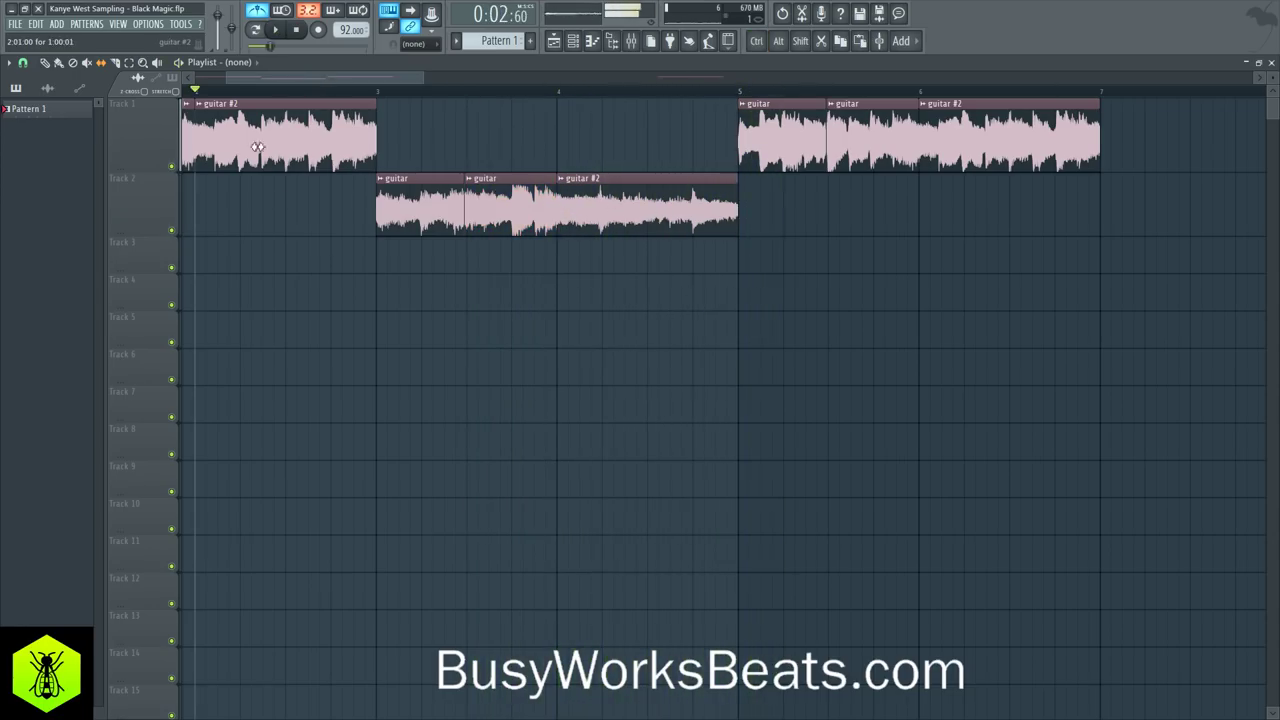
Step: Save the project and, with the snap set to Bar, copy the three track 2 guitar clips to bar 7
key(ctrl+s)
scroll(211, 97, down, 5)
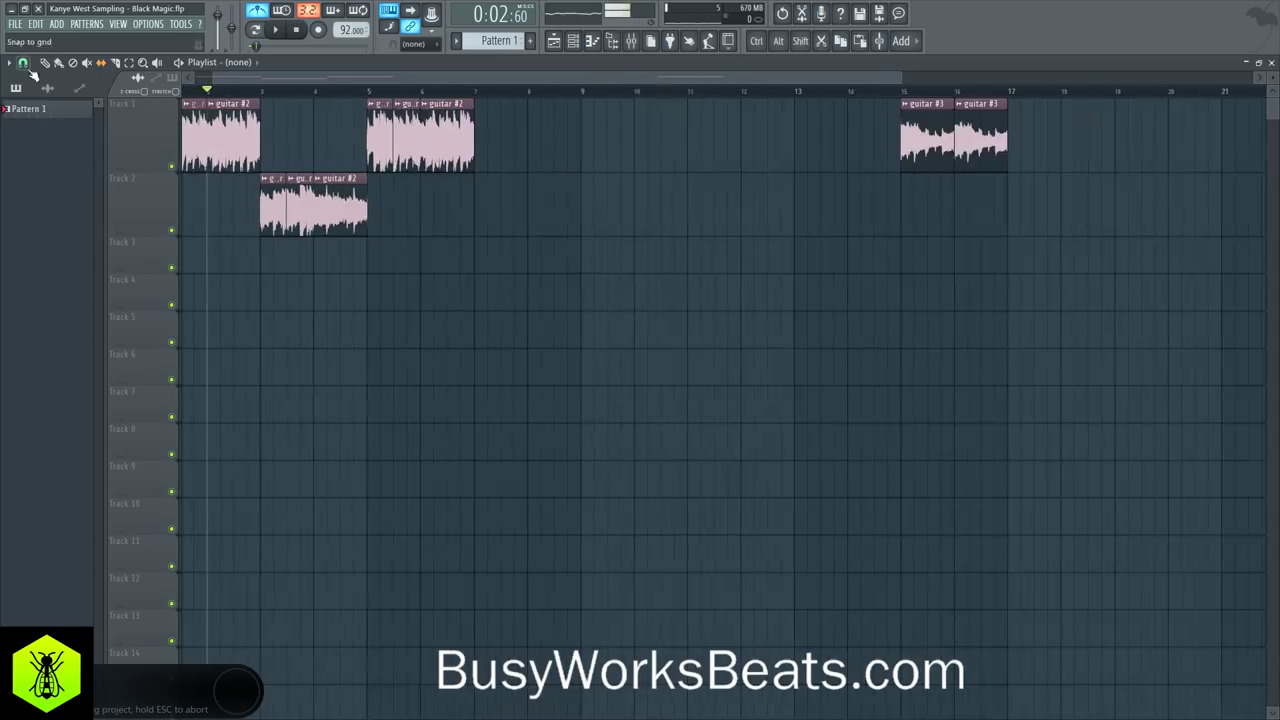
click(23, 62)
click(50, 265)
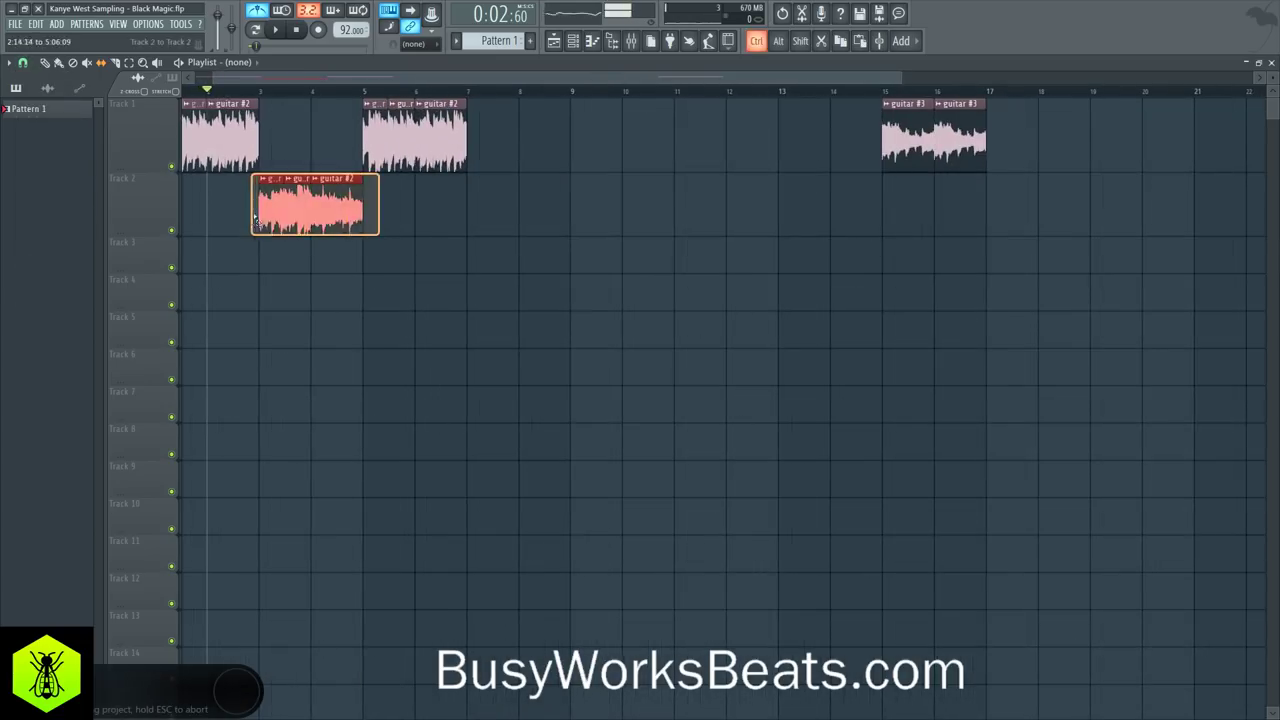
drag(255, 222, 484, 201)
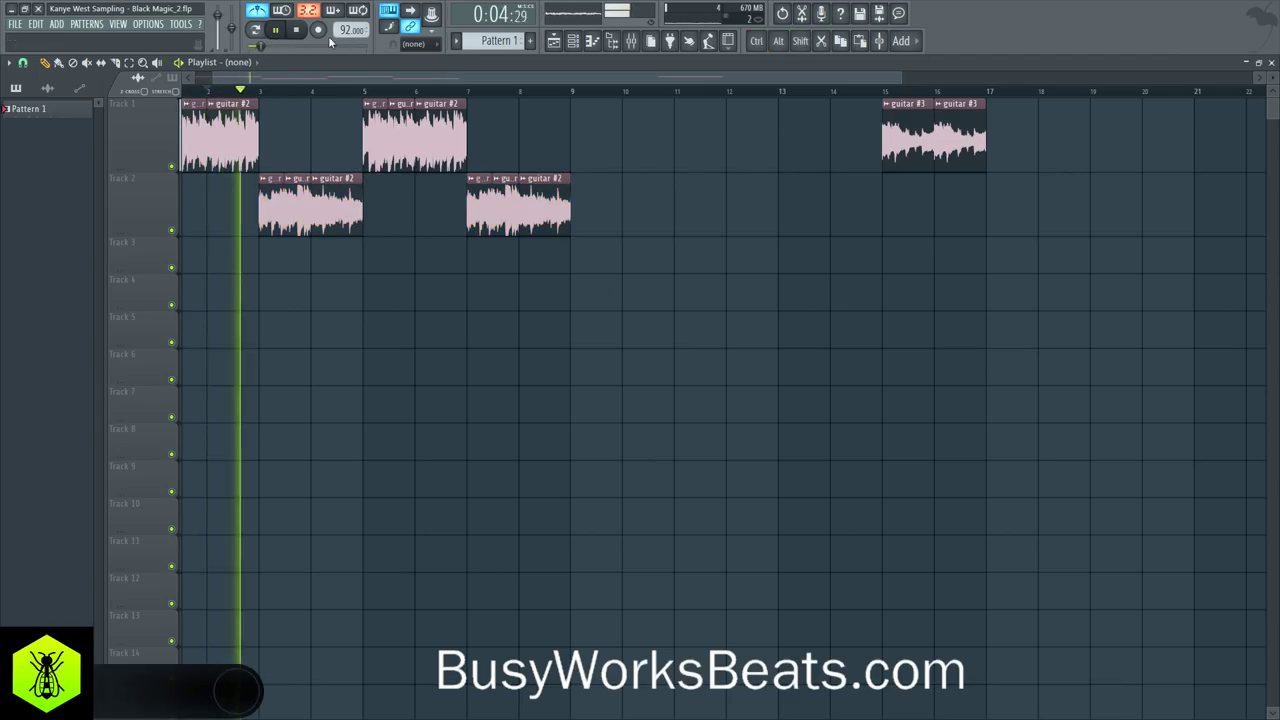
Step: Open the mixer and select the Microphone insert track
click(632, 40)
key(space)
scroll(394, 184, down, 20)
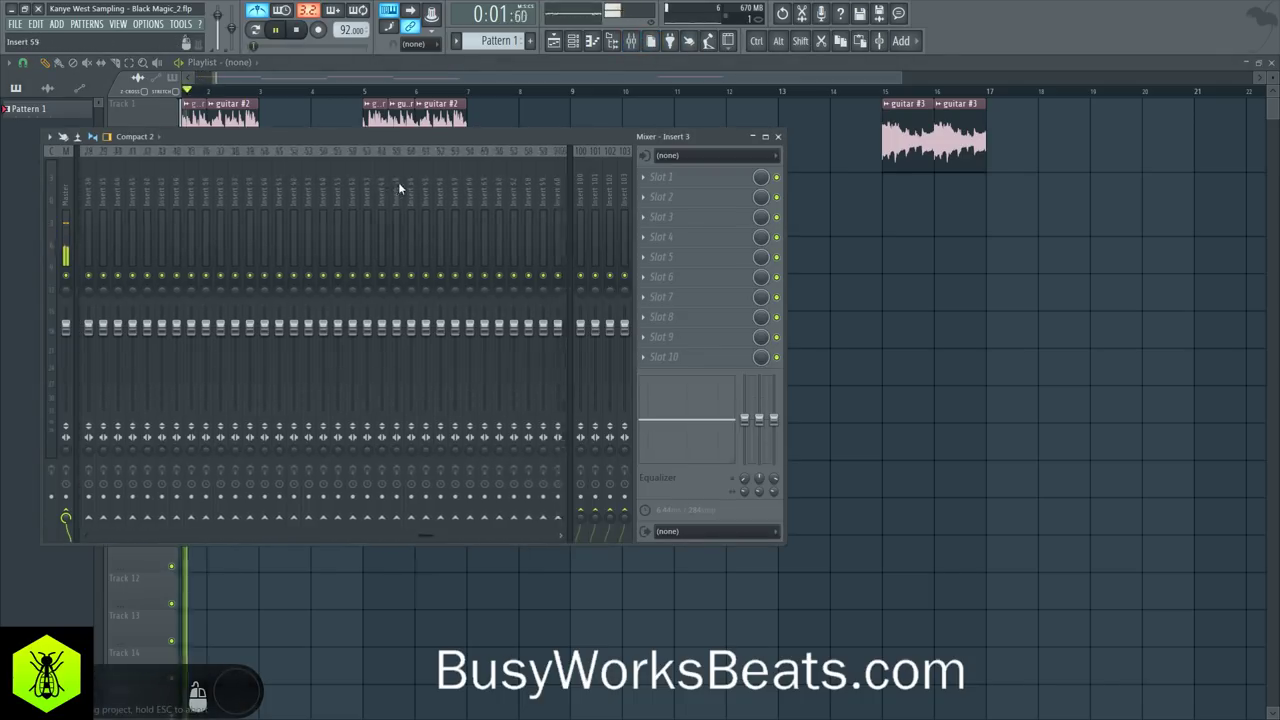
click(417, 185)
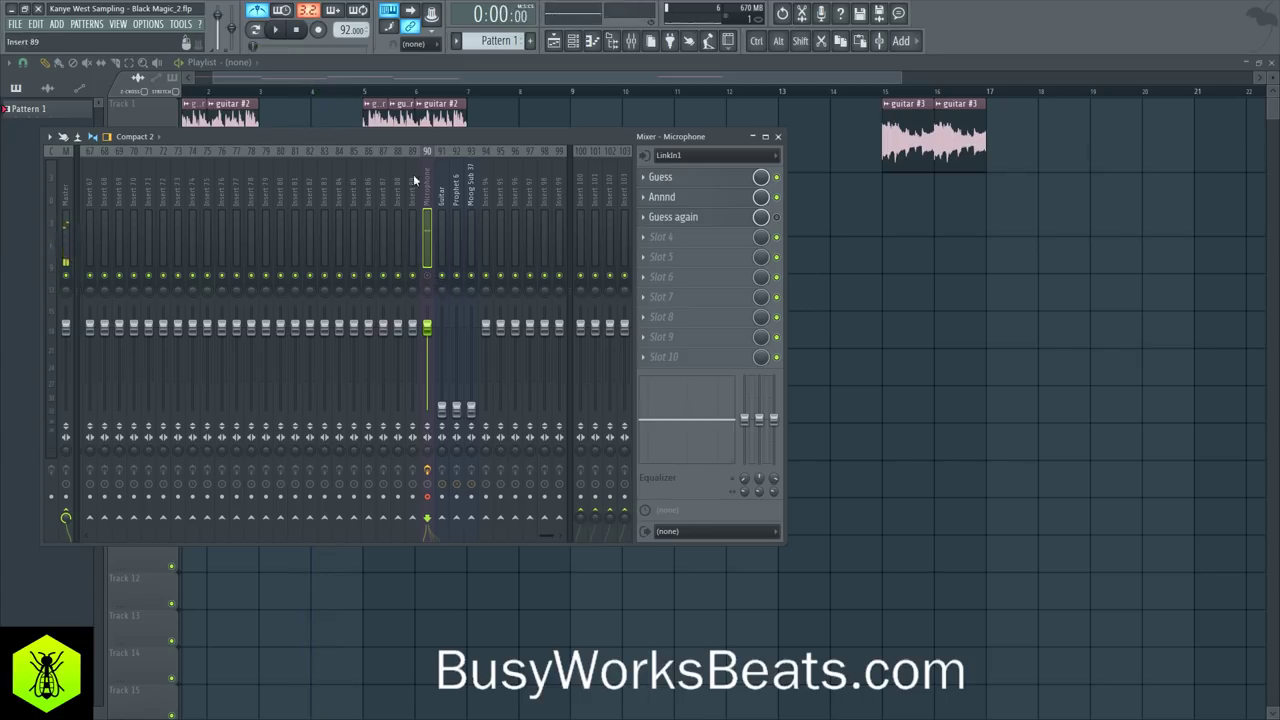
Step: Record a microphone take over the guitar arrangement as an audio clip in the playlist
click(318, 30)
click(651, 409)
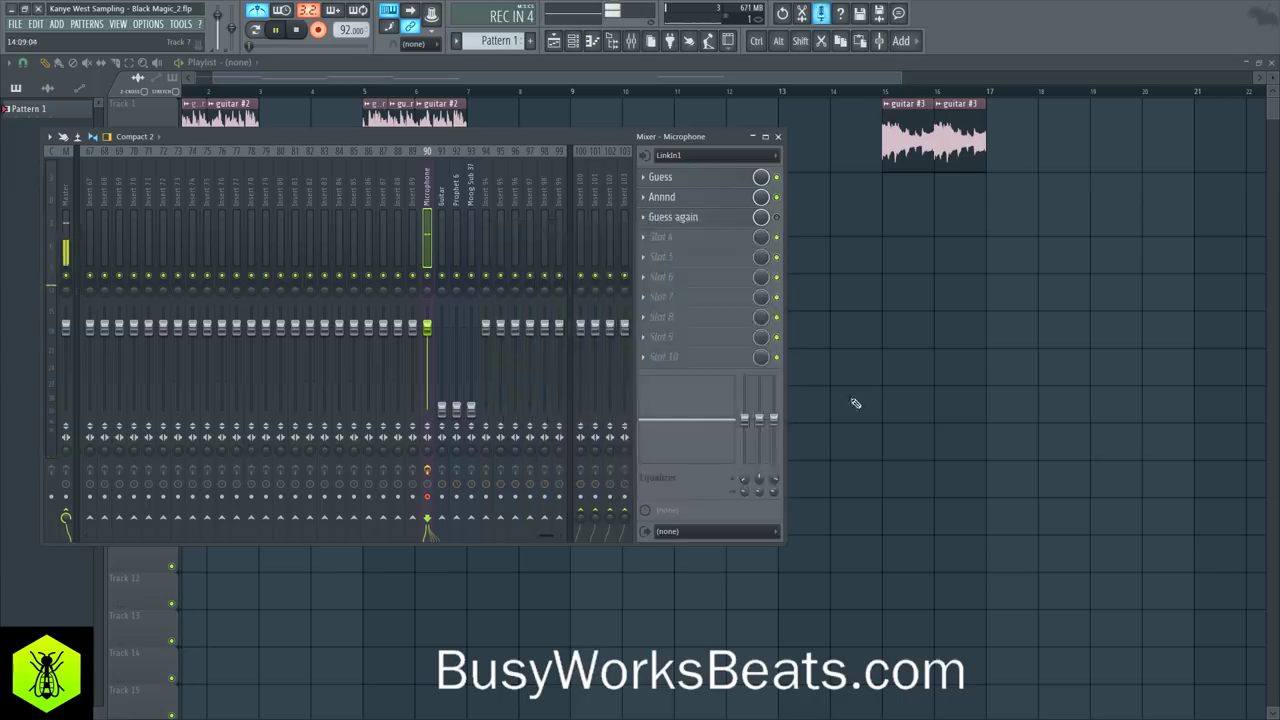
key(F9)
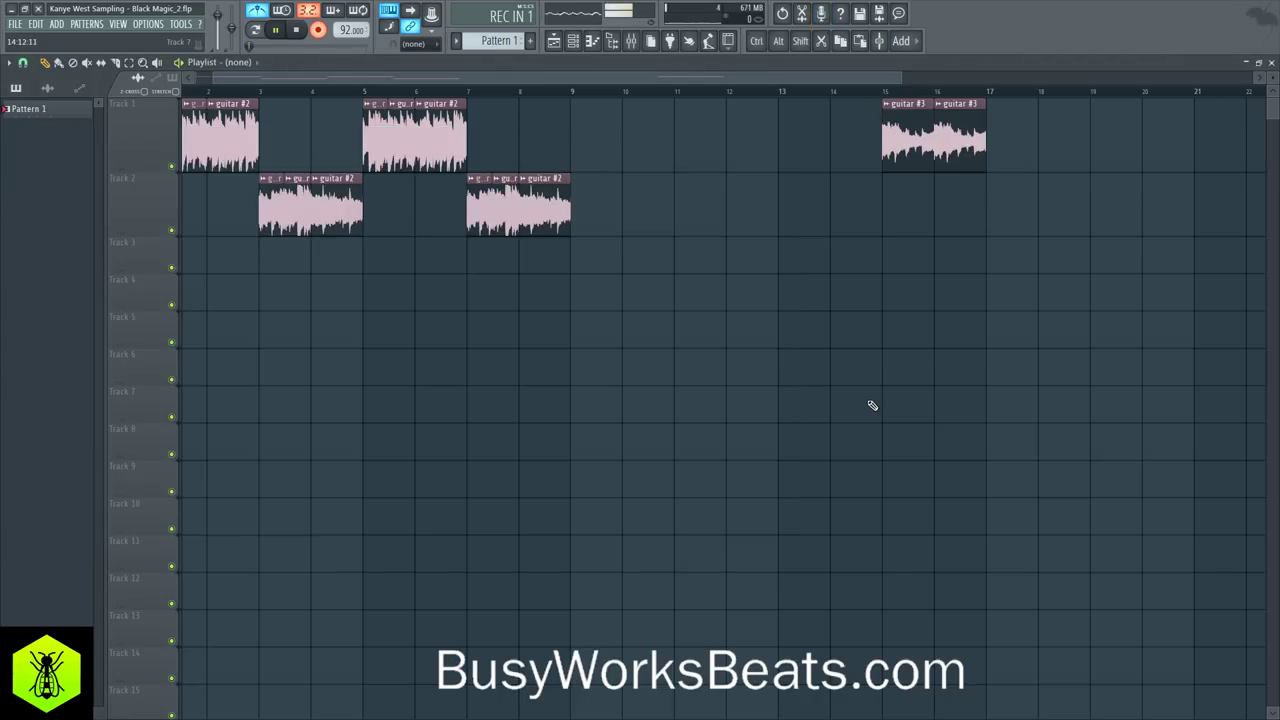
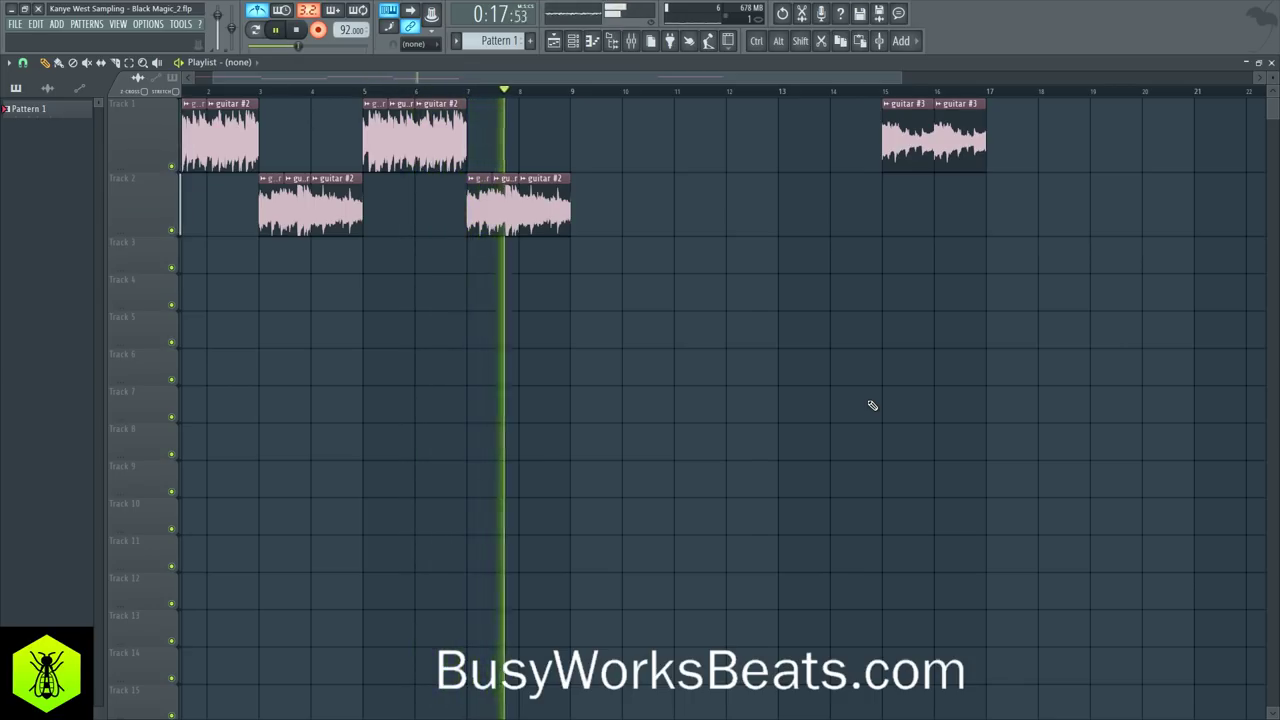
key(space)
Step: Play back the take, lower the recorded microphone channel's volume to about 57% and save the project
key(space)
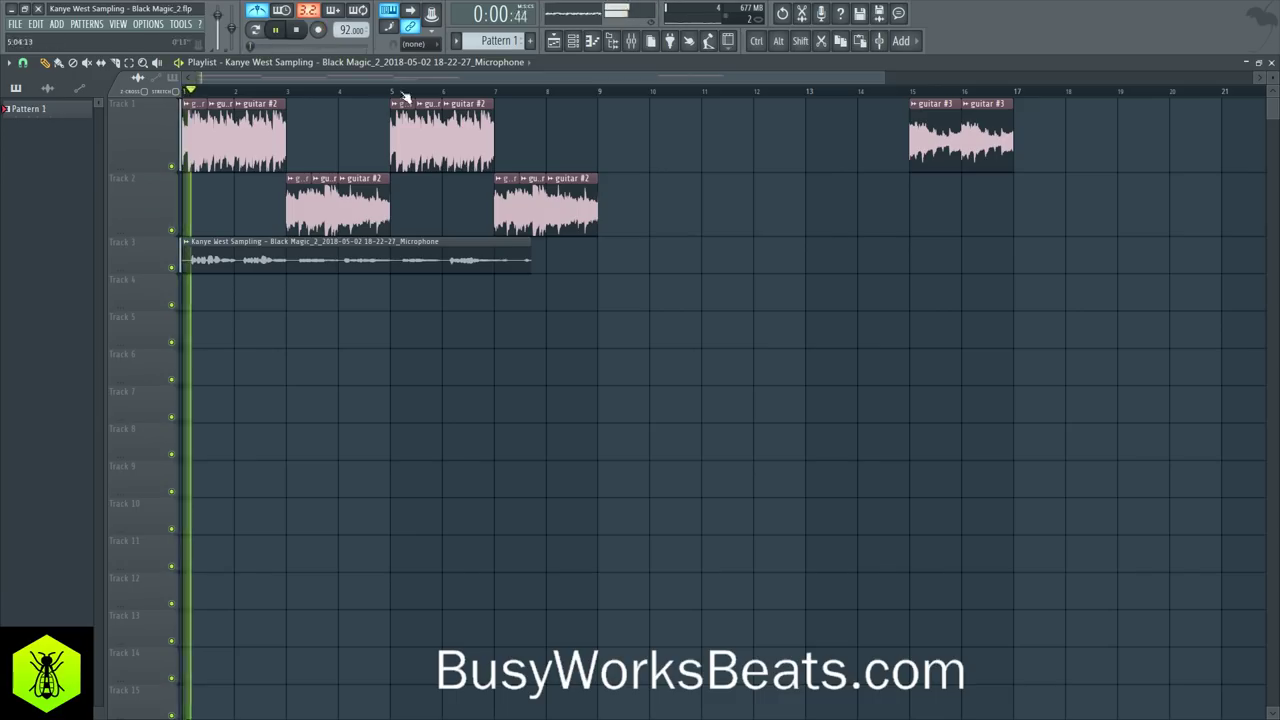
click(573, 40)
drag(260, 285, 236, 308)
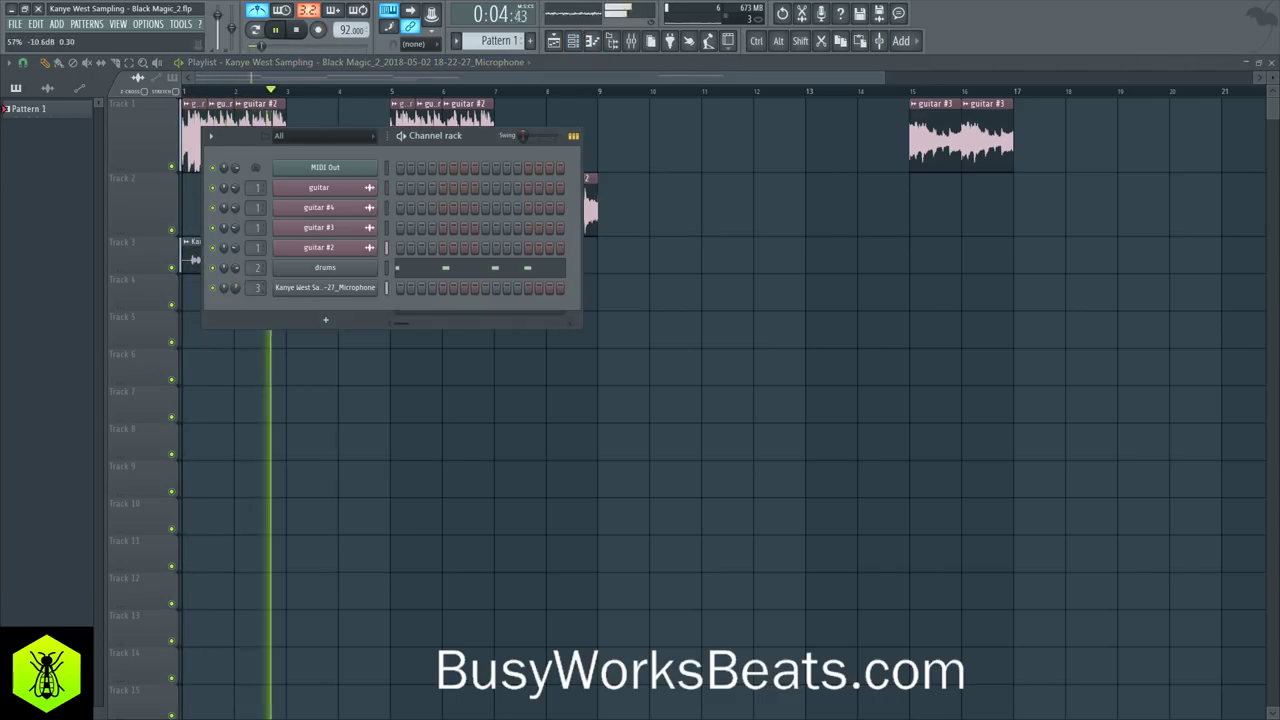
key(F6)
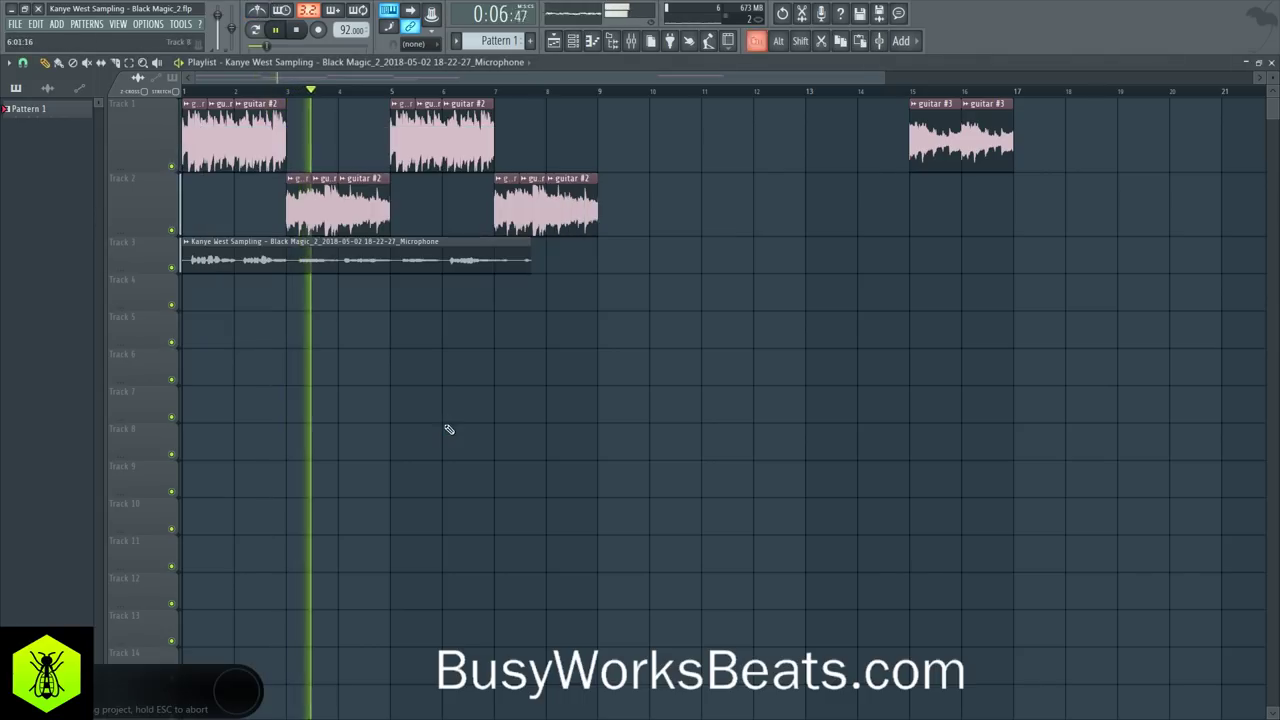
Step: Stop playback and open the drums channel's sampler settings alongside the channel rack
click(573, 40)
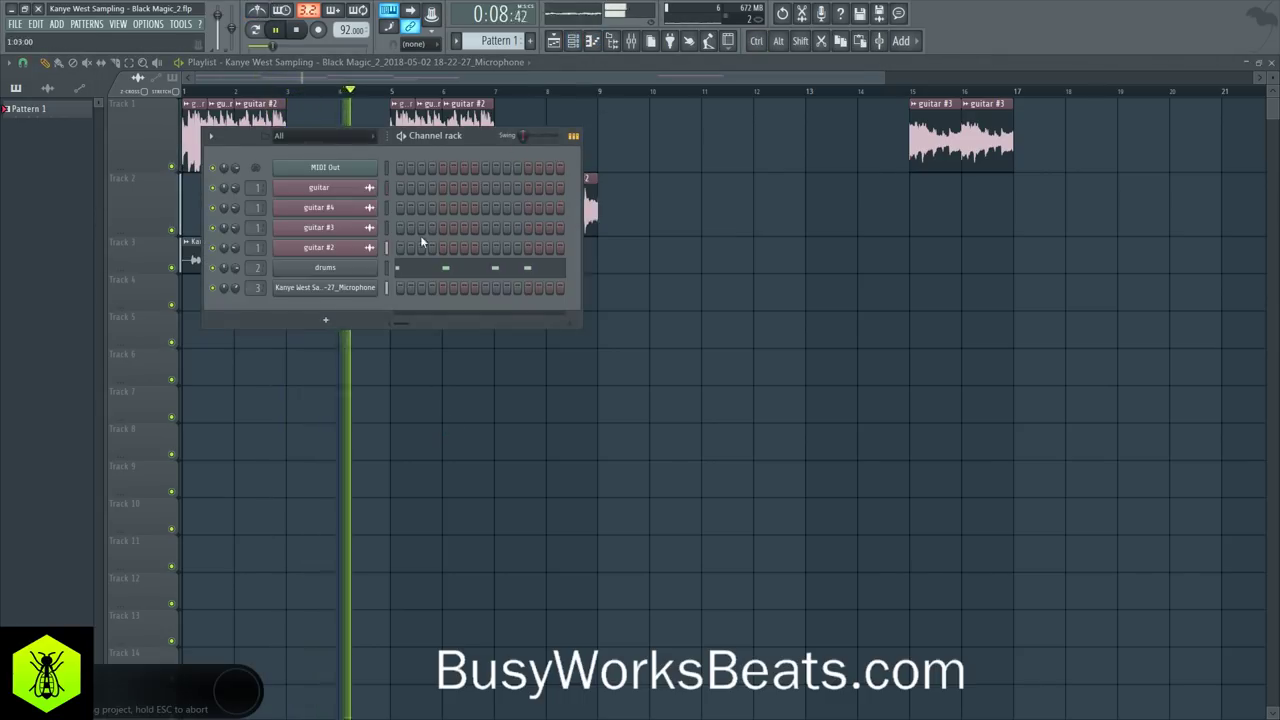
key(space)
click(367, 270)
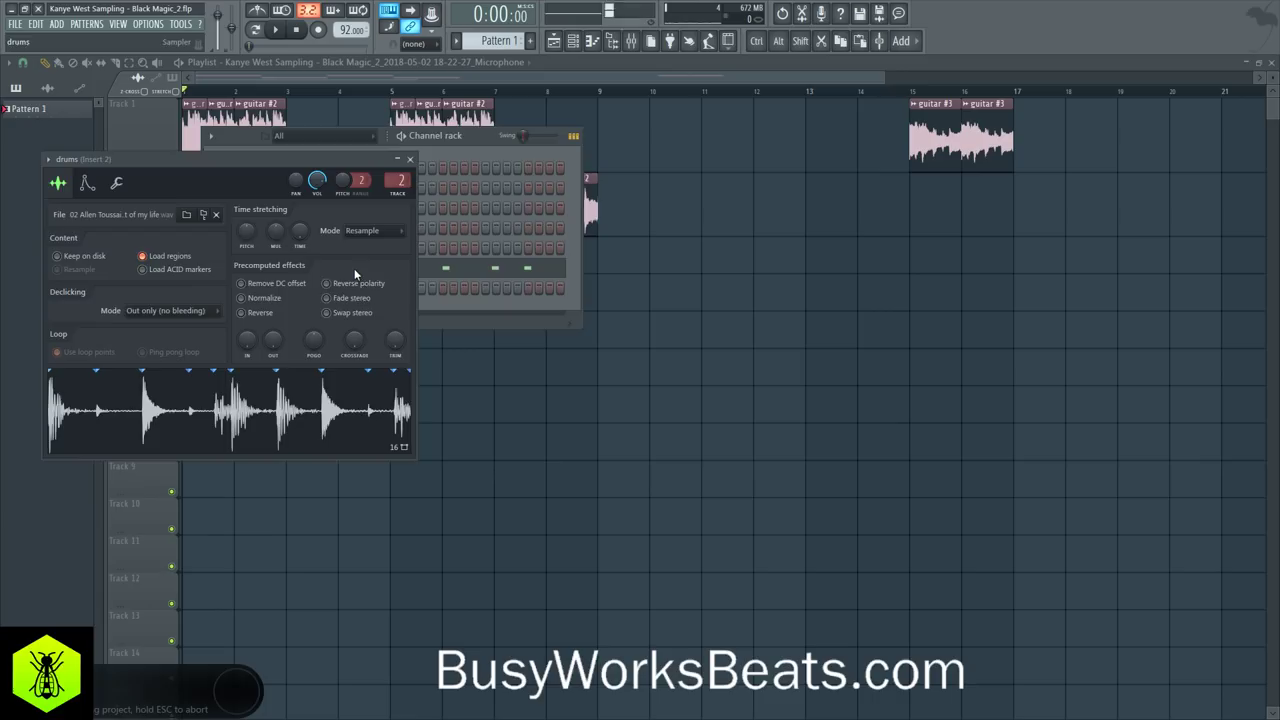
right_click(575, 472)
click(578, 41)
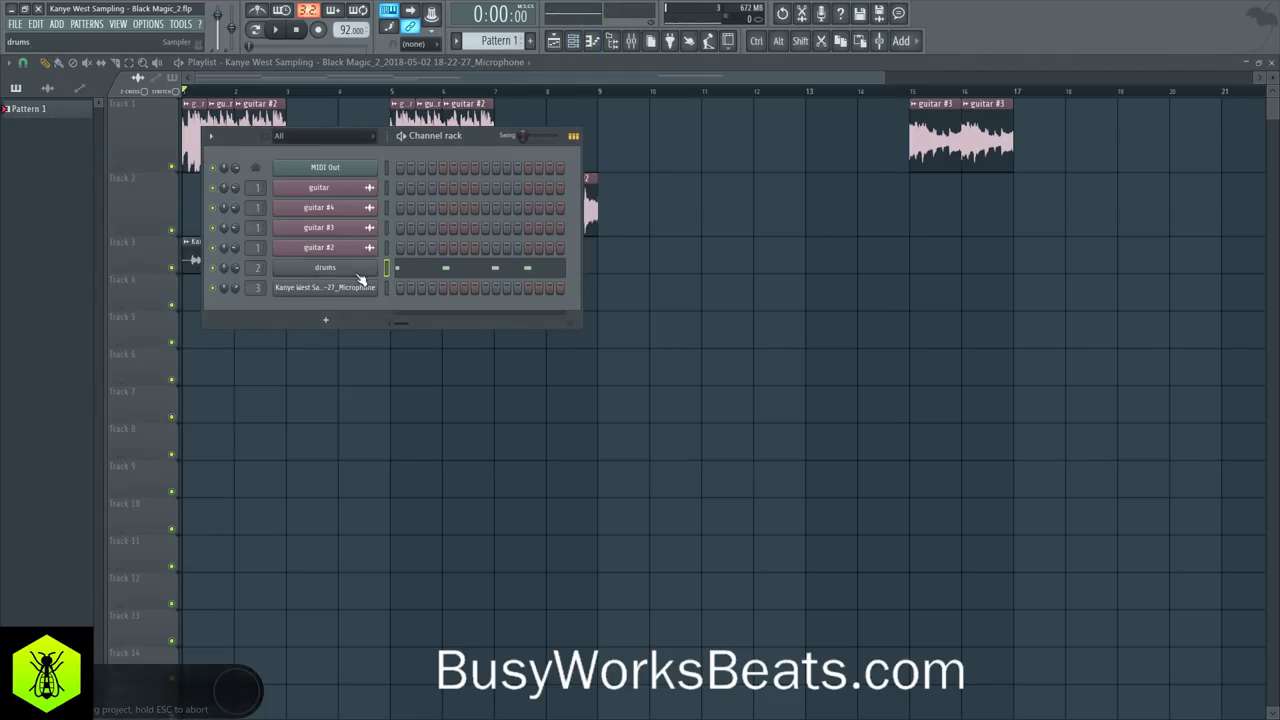
click(358, 272)
click(460, 152)
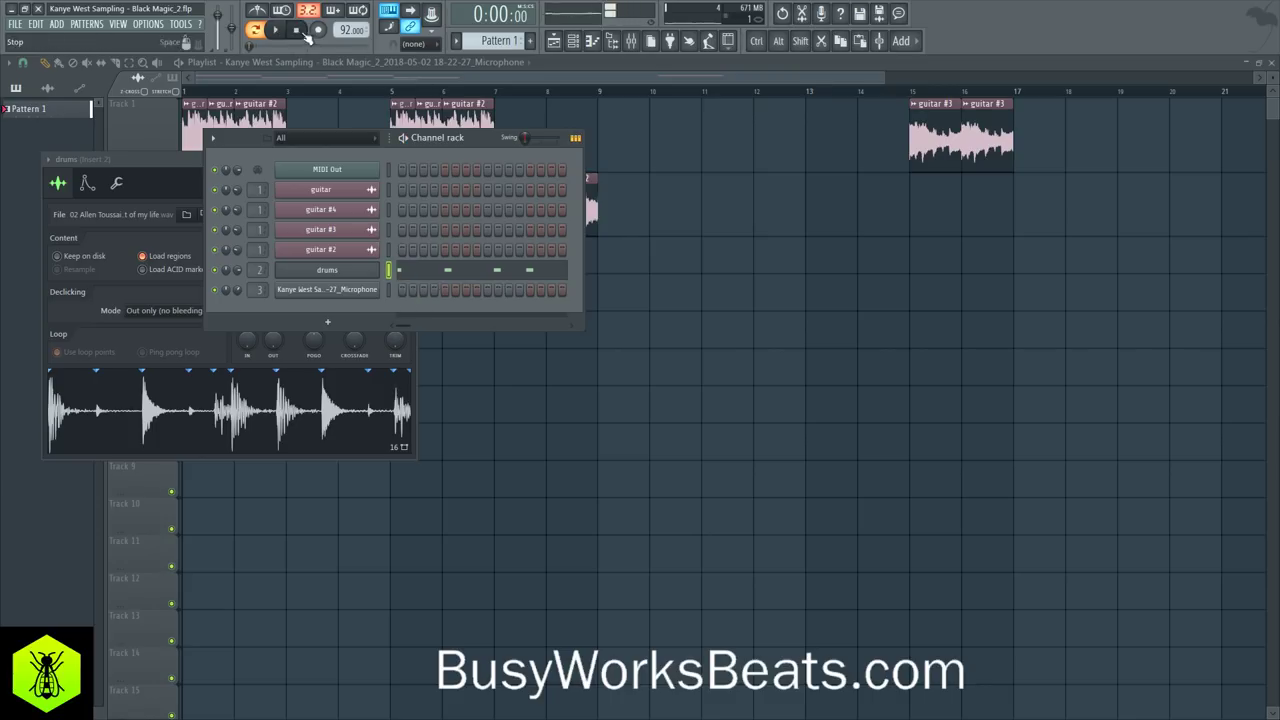
Step: Replace the drums channel's existing notes with hits on steps 1, 4, 7, 9 and 12, auditioning the pattern
key(ctrl+z)
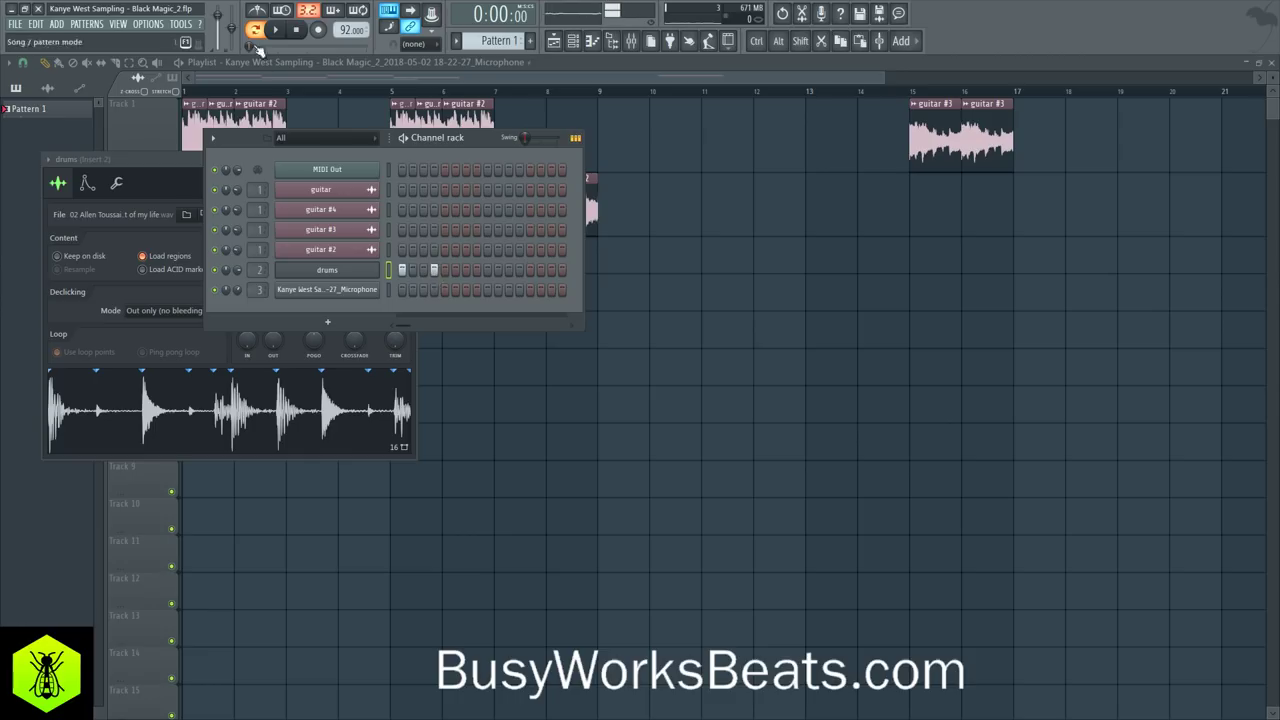
click(465, 270)
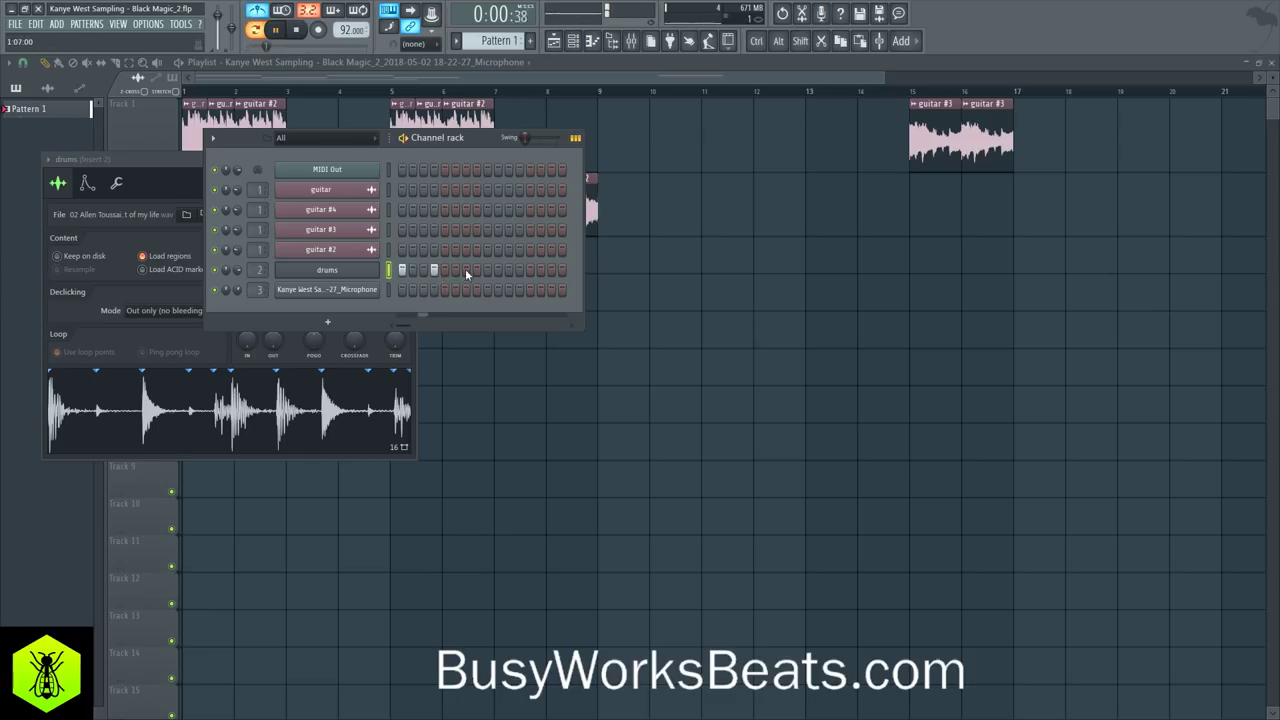
key(space)
key(space)
click(489, 270)
click(520, 270)
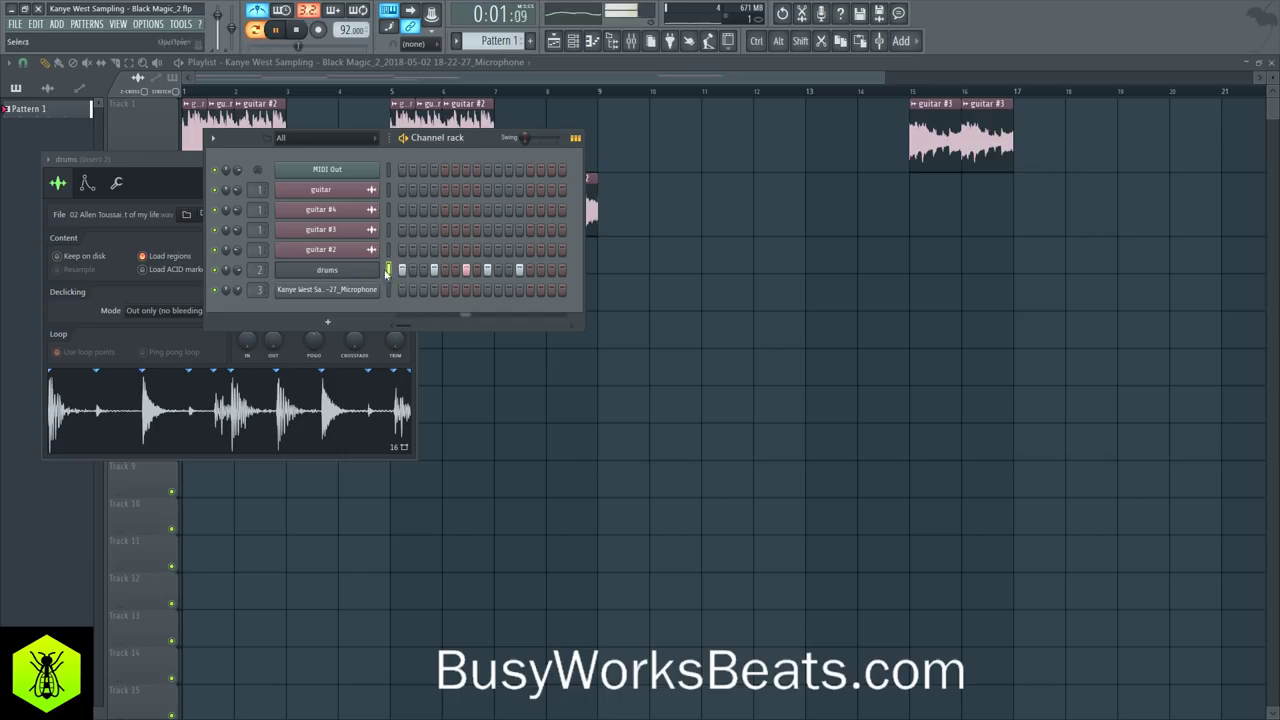
right_click(646, 304)
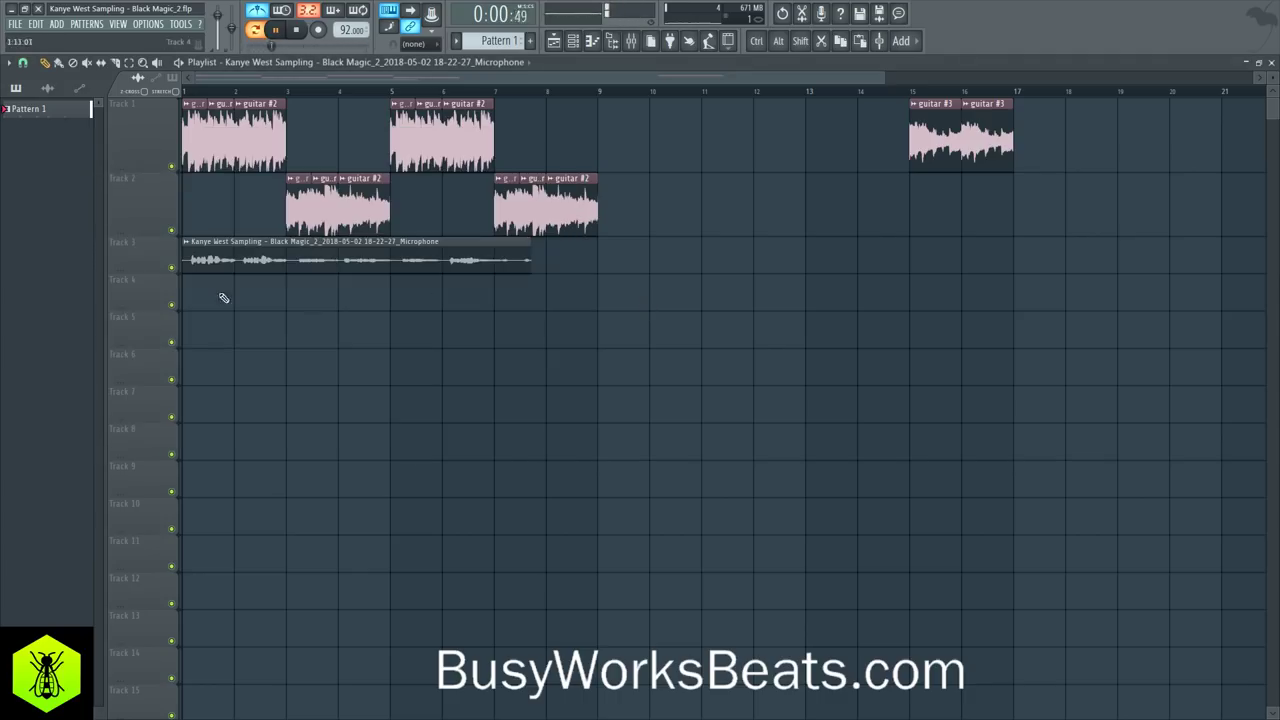
Step: Place Pattern 1 on Track 4 with snapping set to Bar and repeat it through bar 16 of the playlist
key(space)
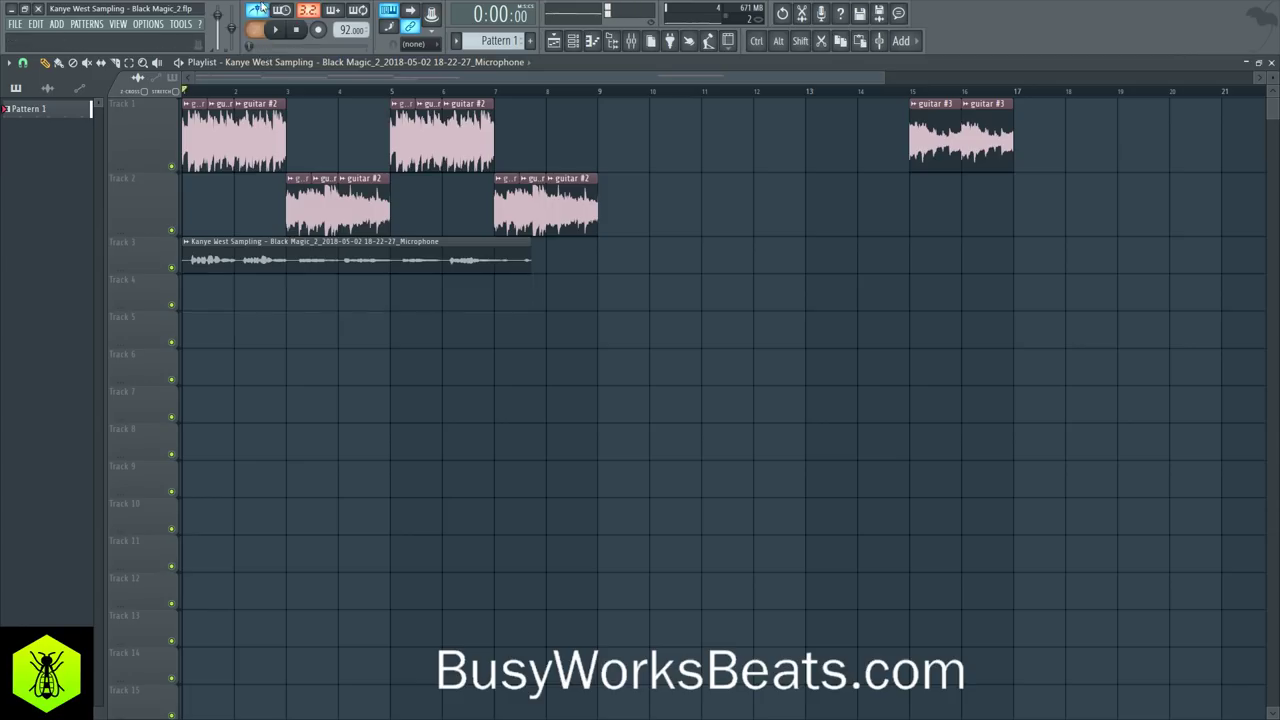
click(574, 43)
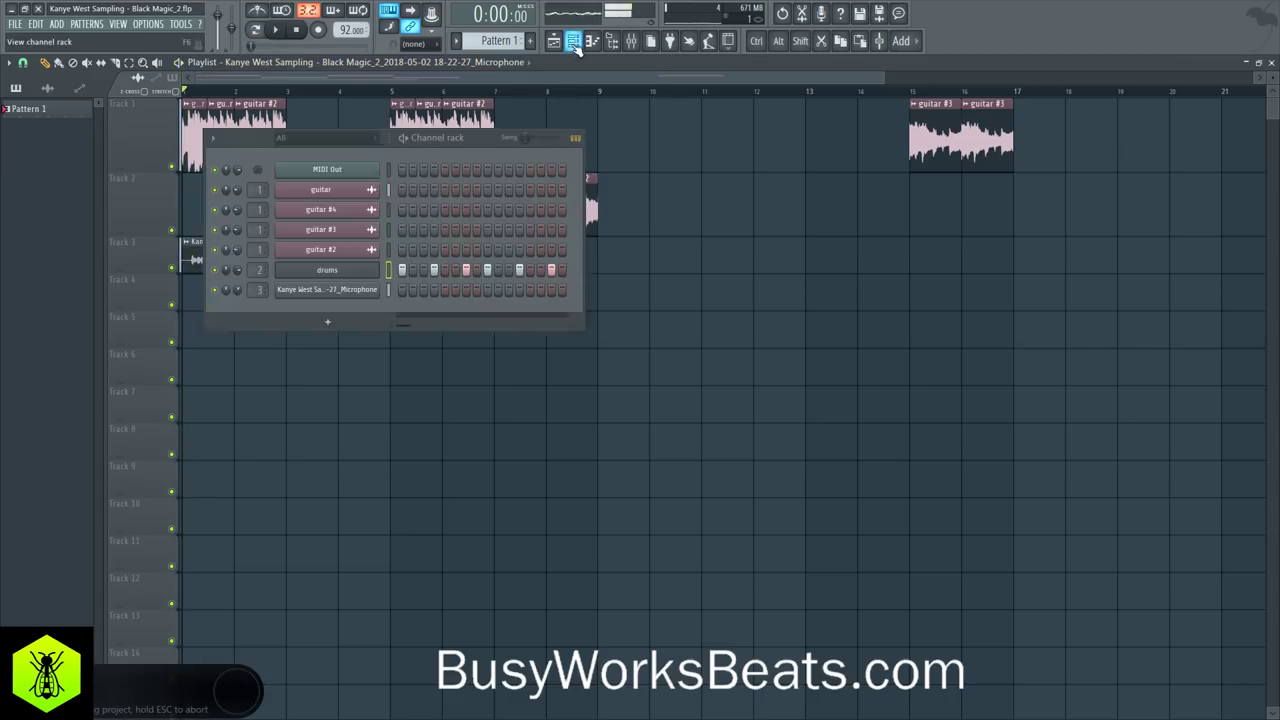
right_click(332, 346)
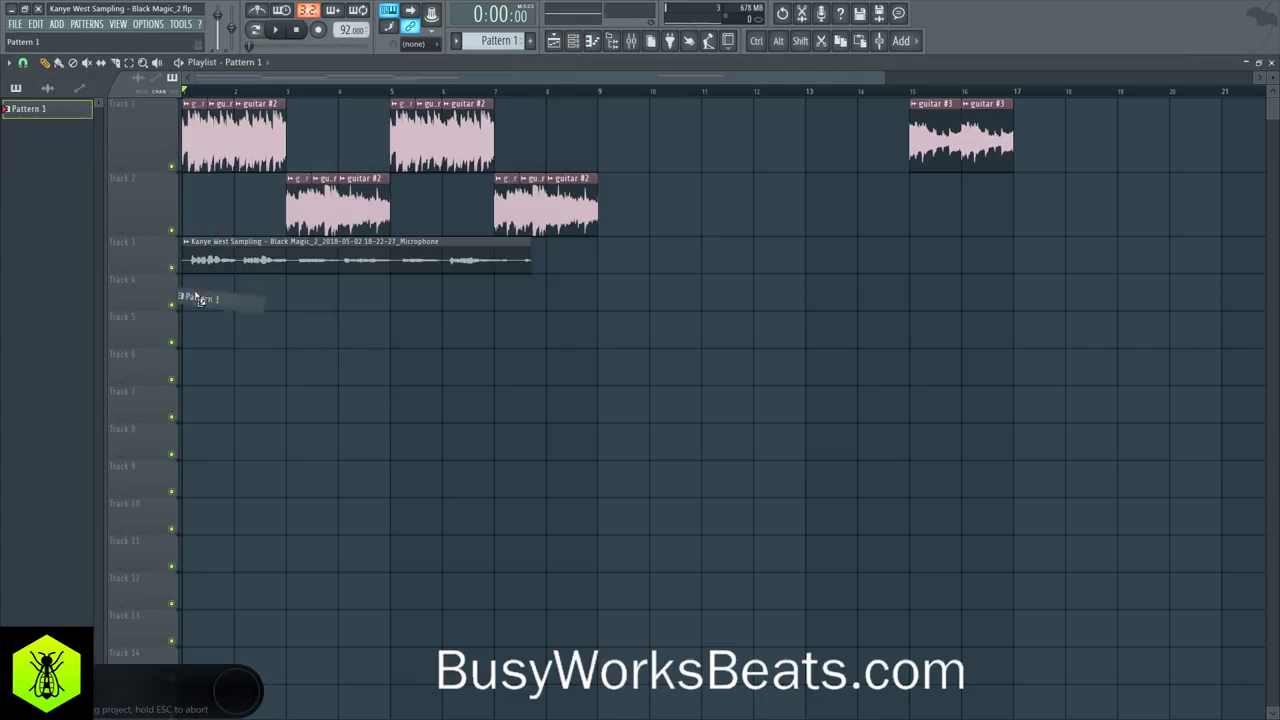
click(23, 62)
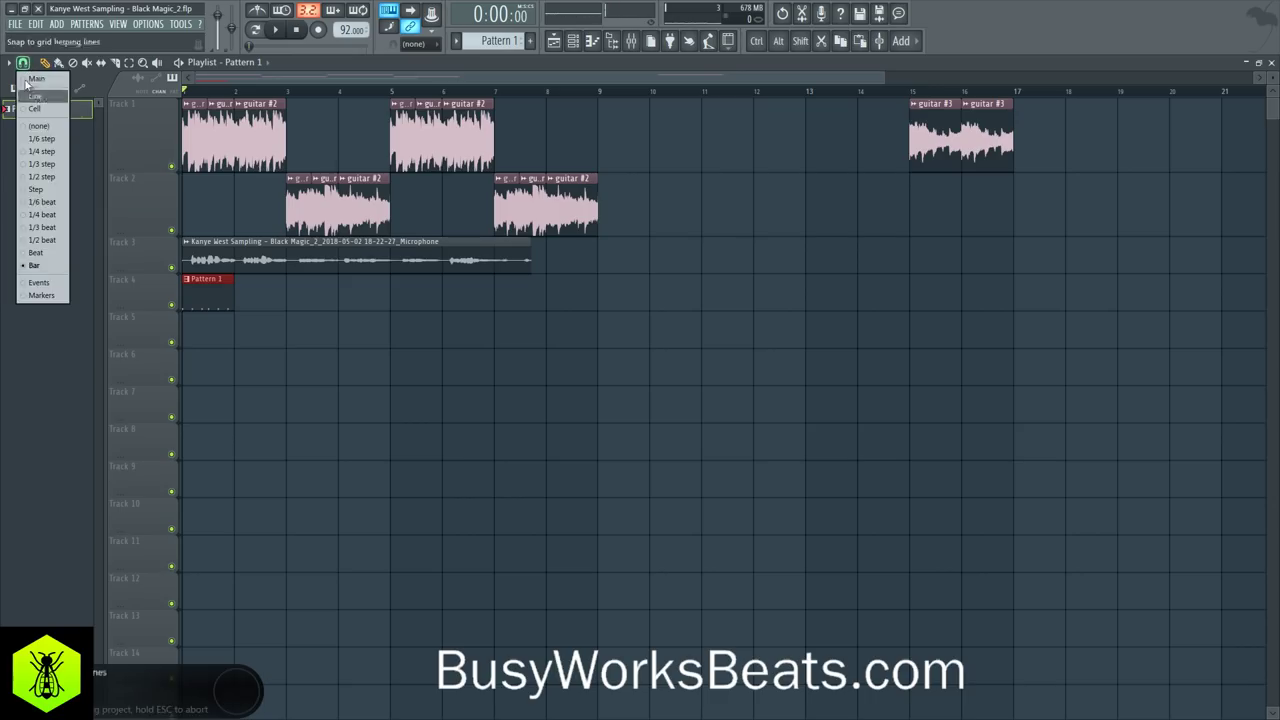
click(46, 265)
drag(228, 340, 212, 313)
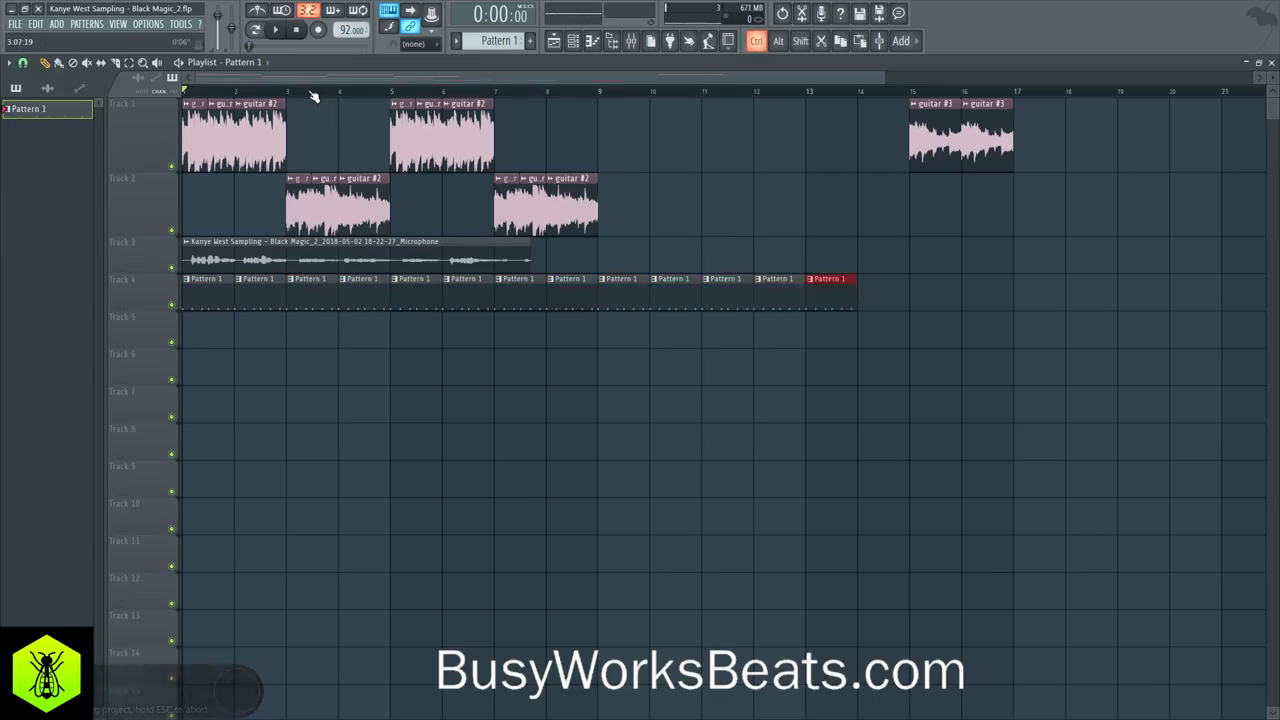
Step: Play the arrangement with the repeated drum pattern and review the drums channel's sampler settings and step sequence
key(space)
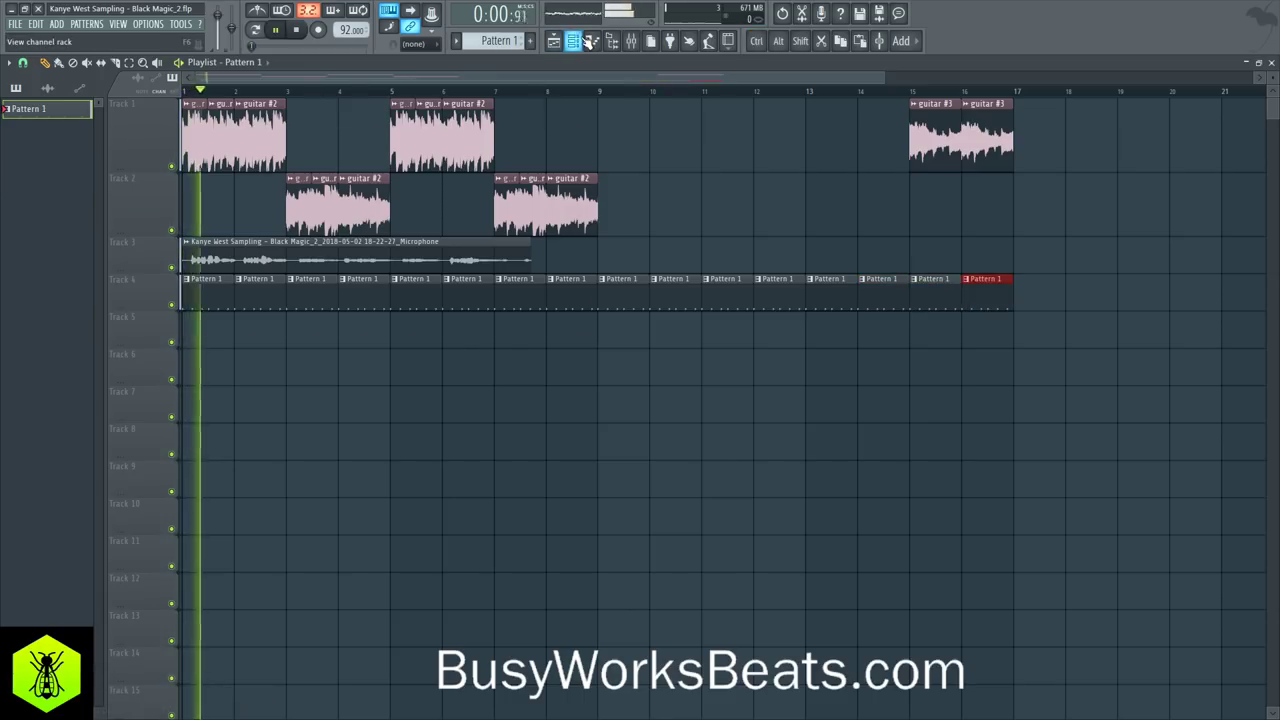
key(F6)
key(space)
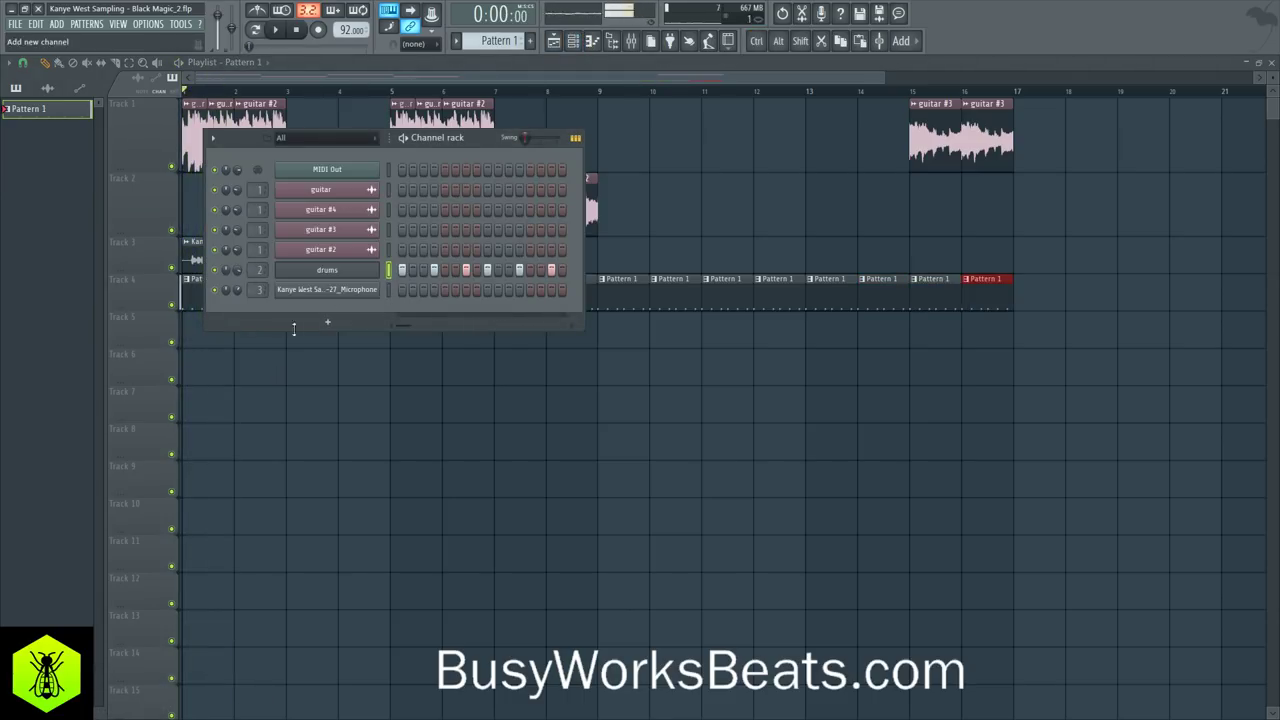
key(space)
click(327, 270)
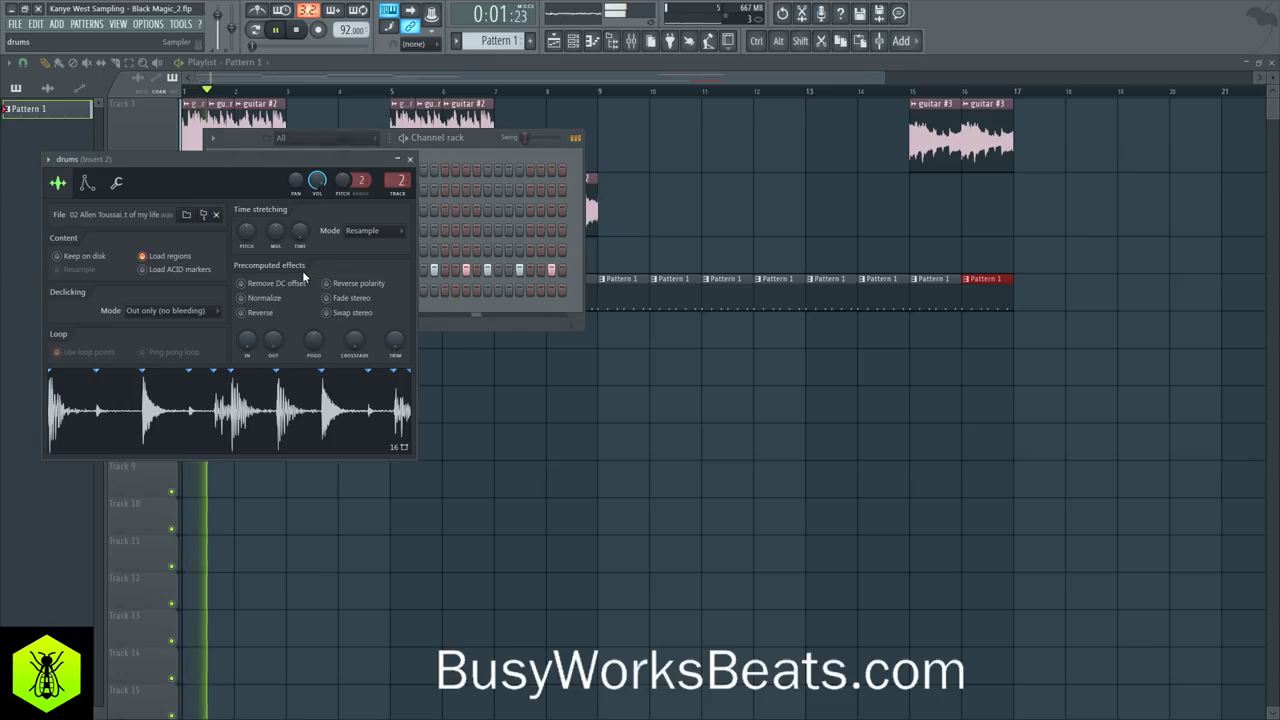
click(403, 161)
key(F6)
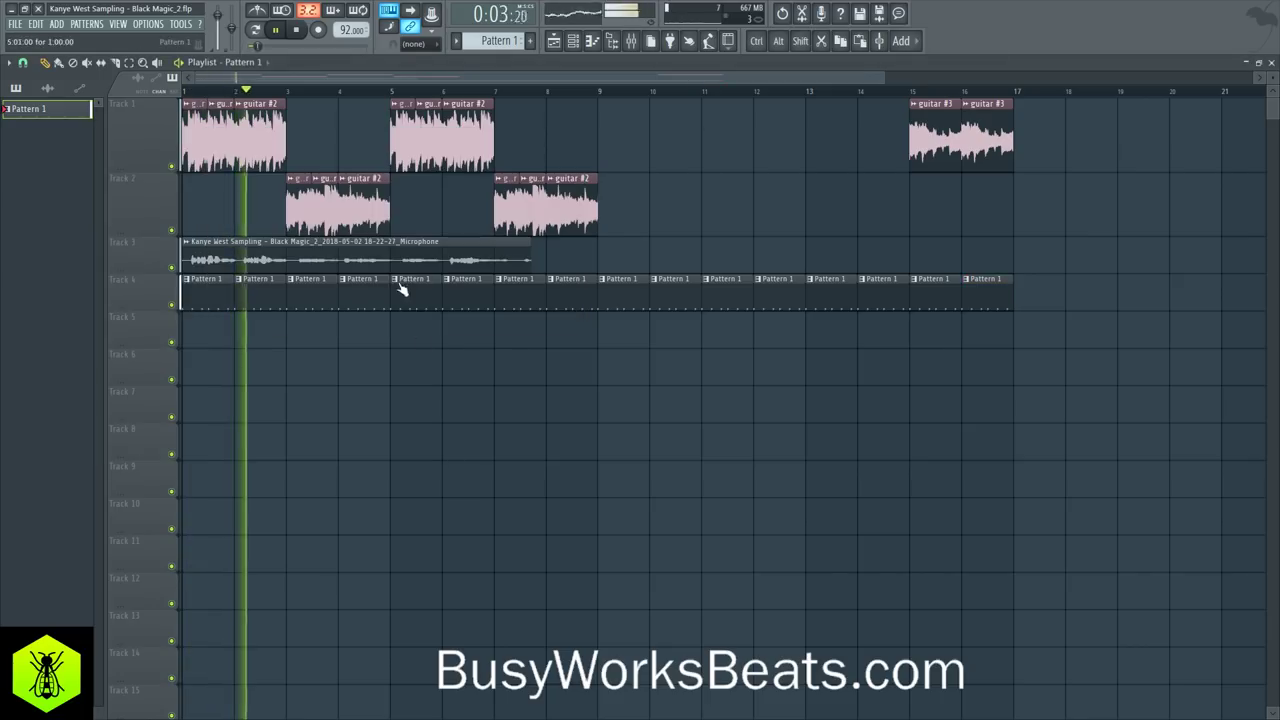
key(space)
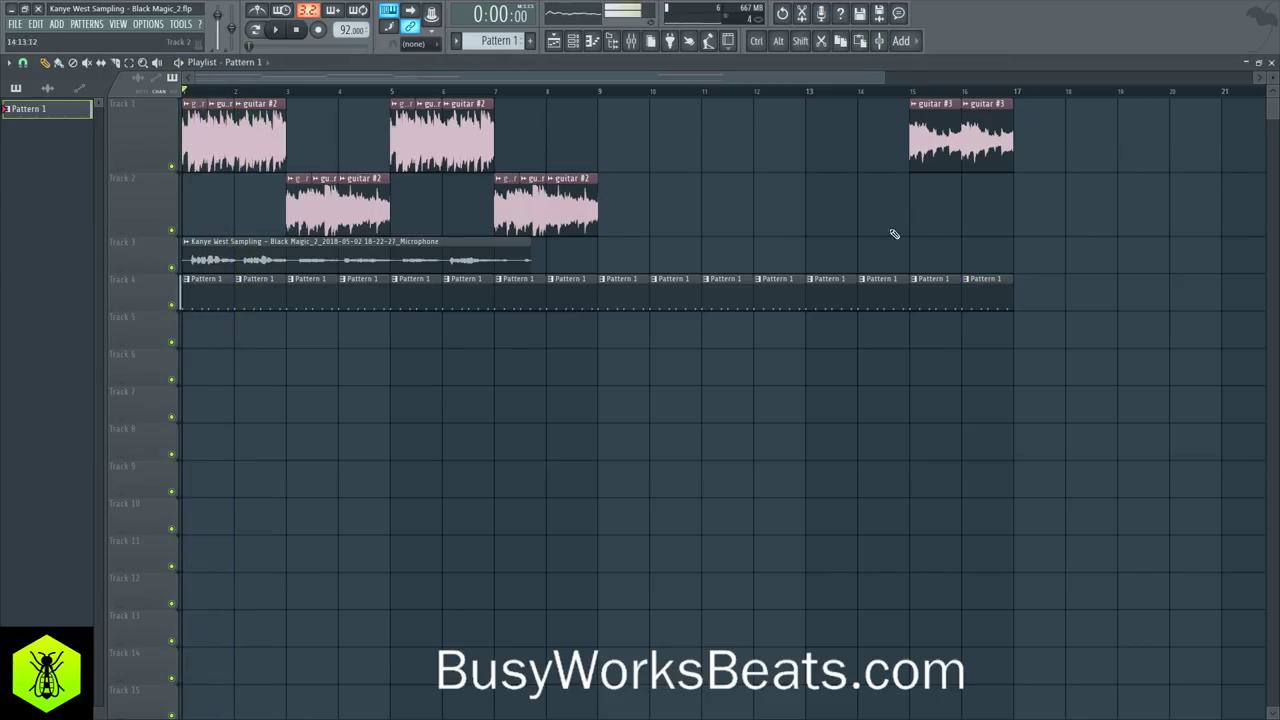
Step: Solo the drum pattern on Track 4 to audition it, and re-enable every playlist track for playback
click(173, 305)
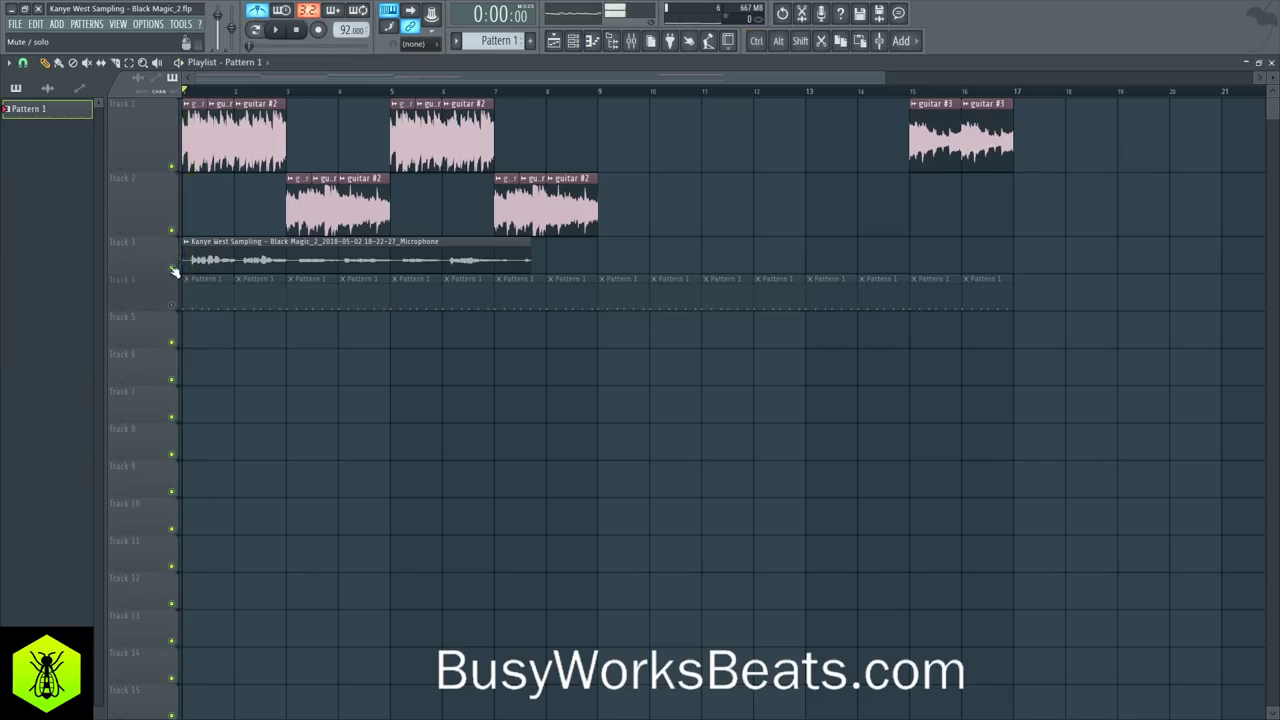
right_click(174, 305)
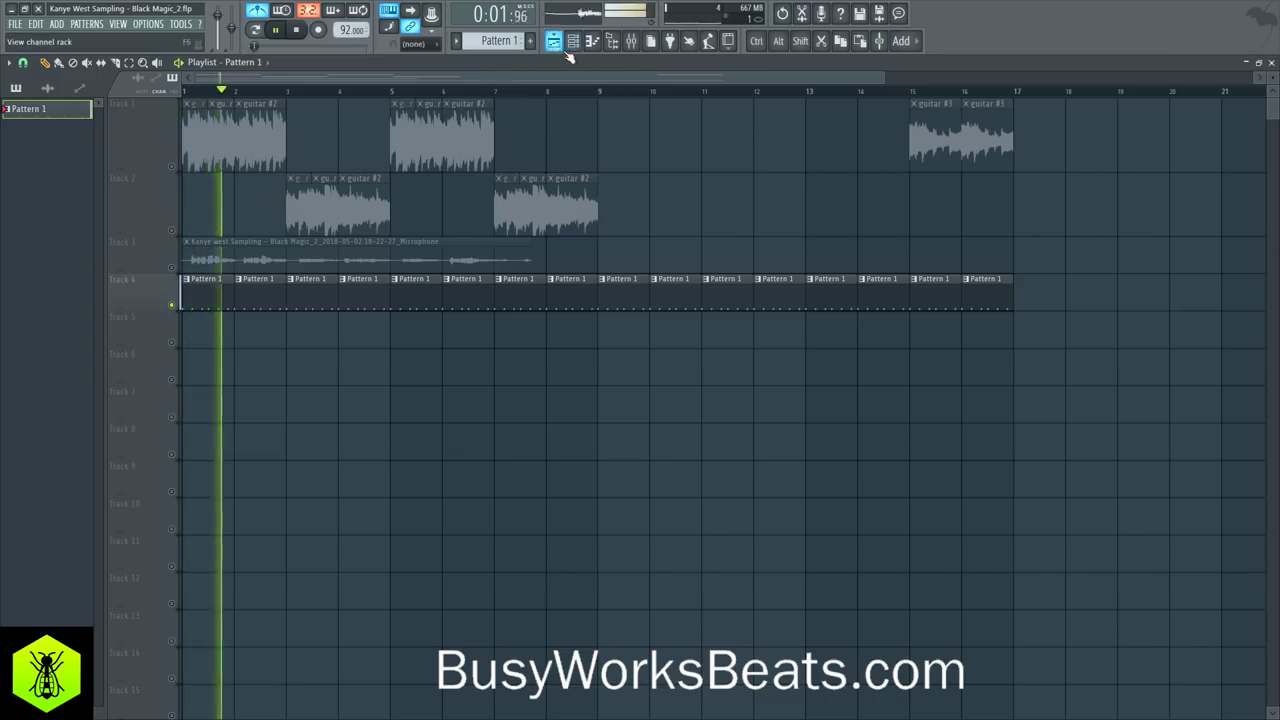
right_click(172, 269)
right_click(172, 269)
key(space)
key(space)
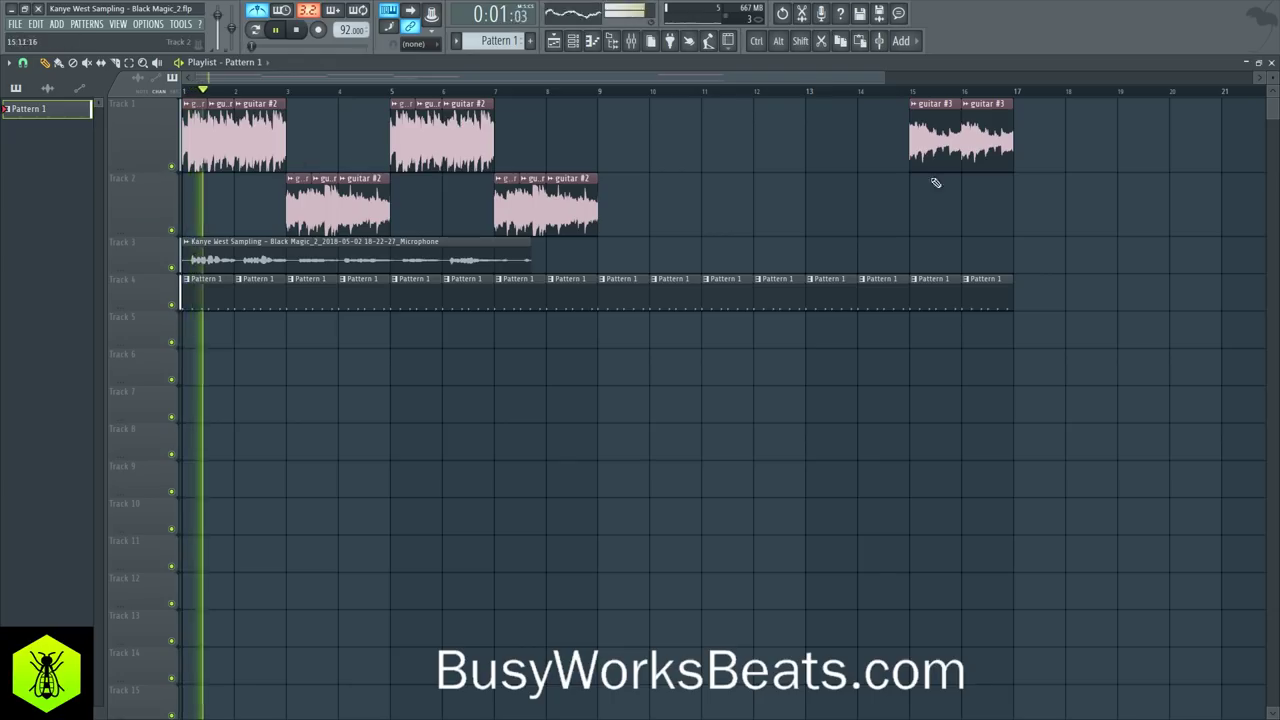
Step: Mute the microphone take on Track 3 and select the guitar clips on Tracks 1 and 2 during playback
click(172, 266)
drag(1030, 236, 184, 97)
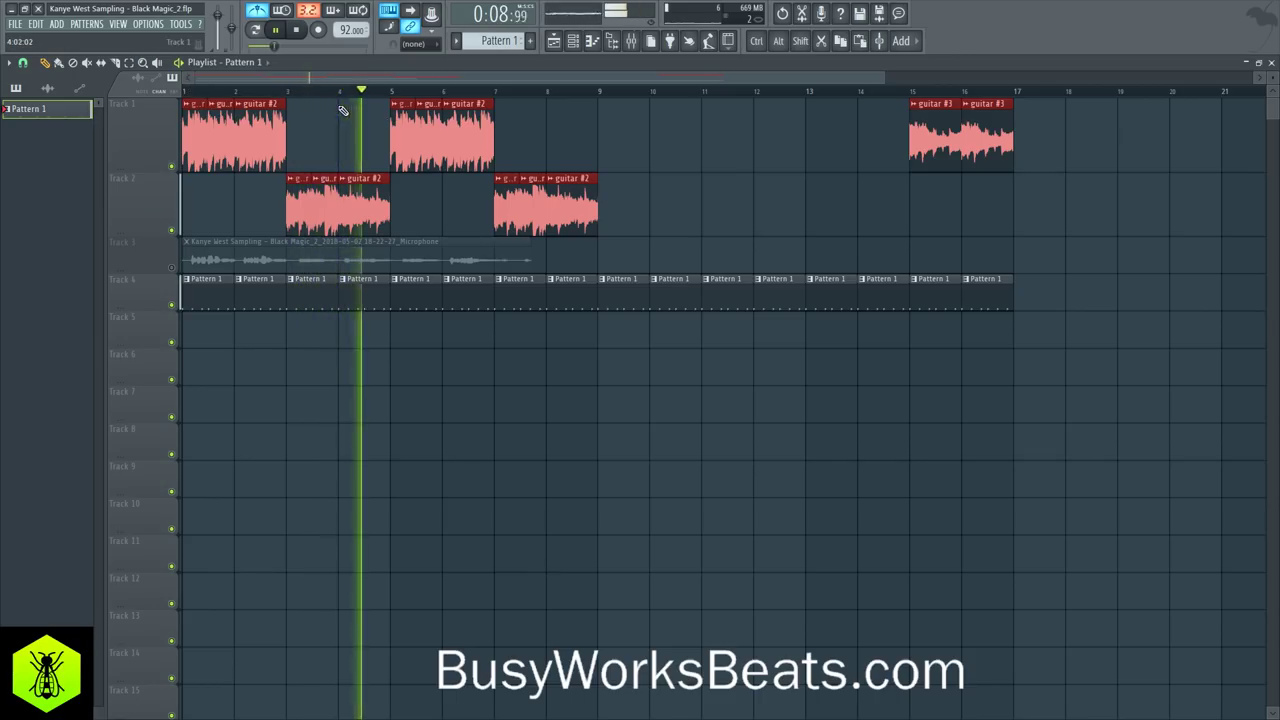
key(space)
Step: Select the guitar #2 chop at bar 4 on Track 2 and check its timing against the drum pattern
ctrl+click(373, 205)
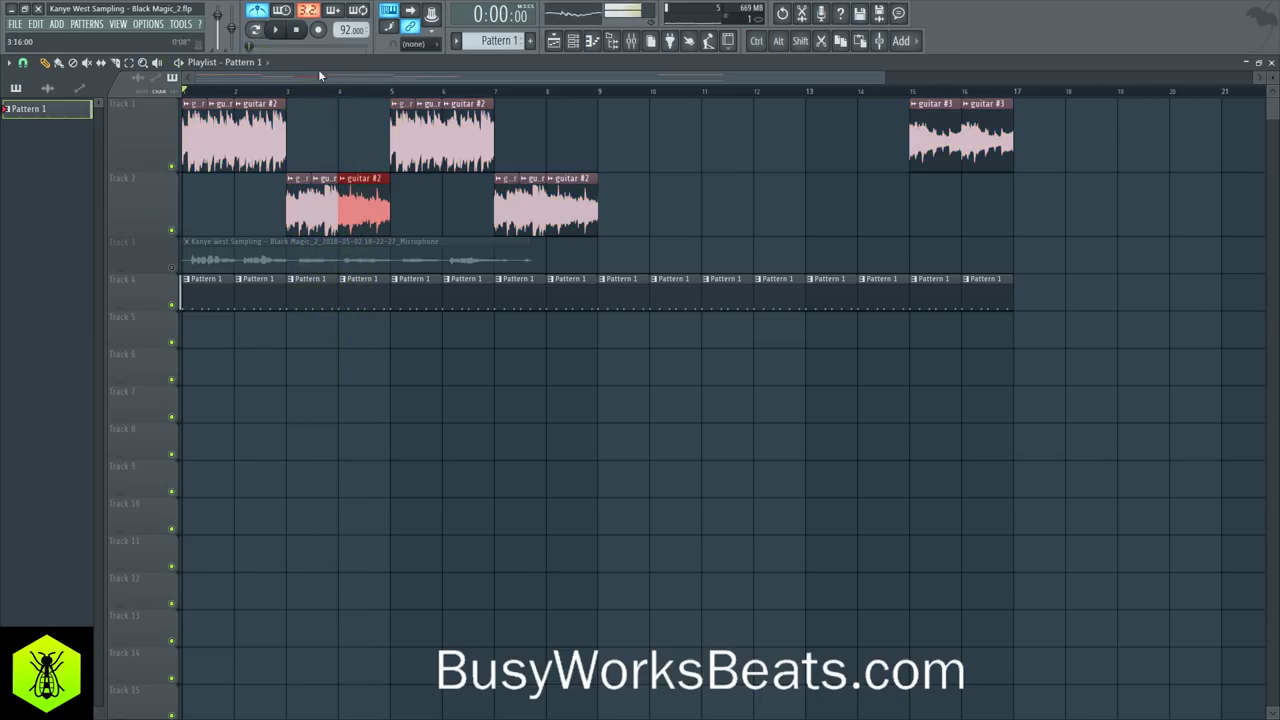
scroll(333, 95, up, 8)
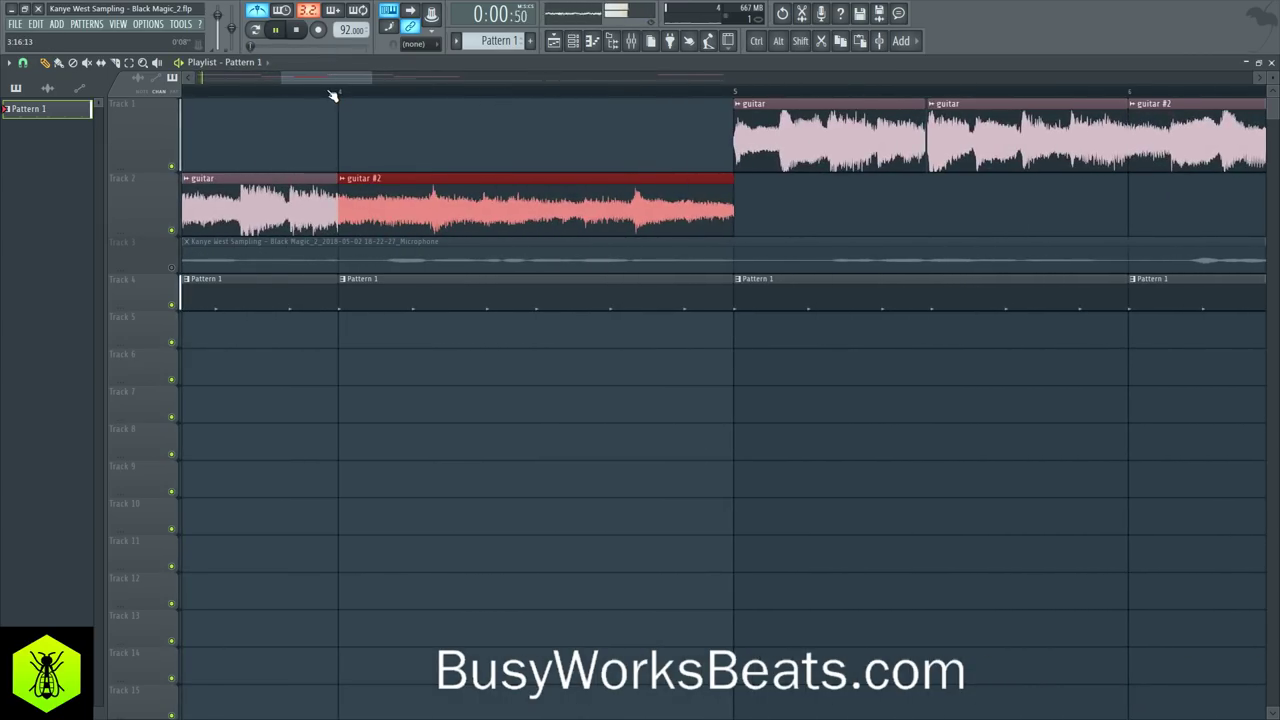
scroll(333, 95, down, 8)
key(space)
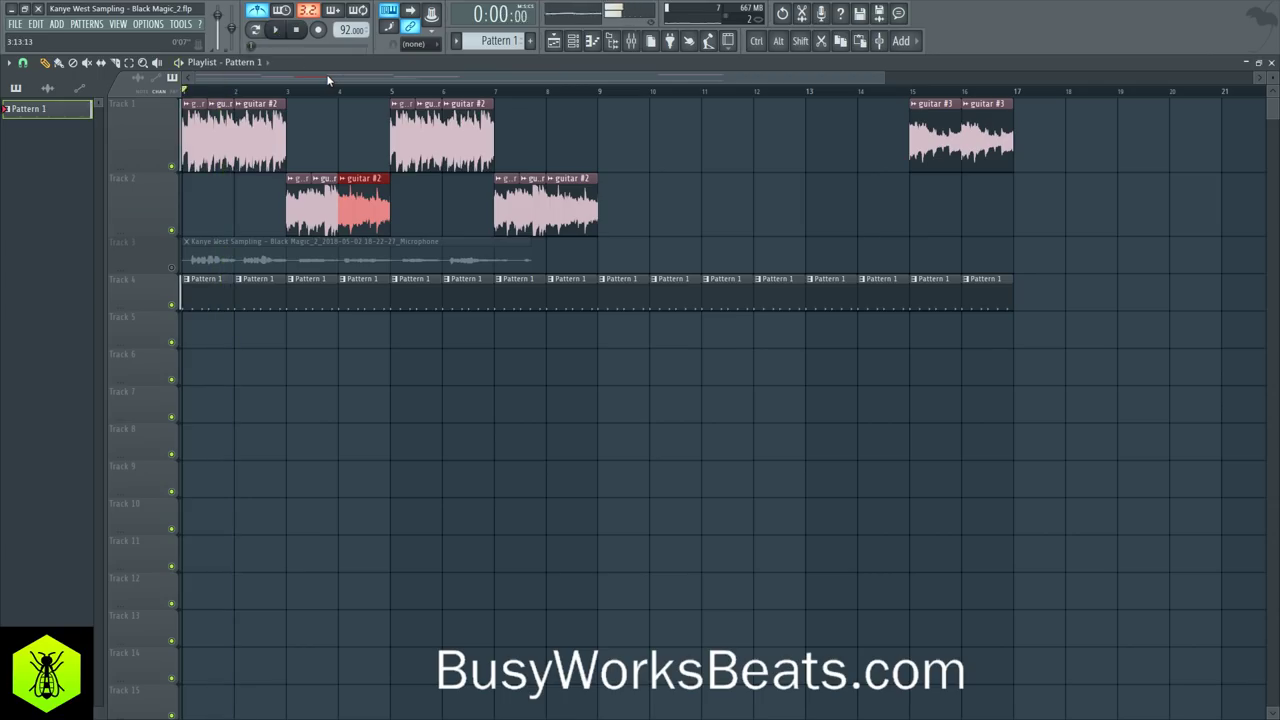
key(space)
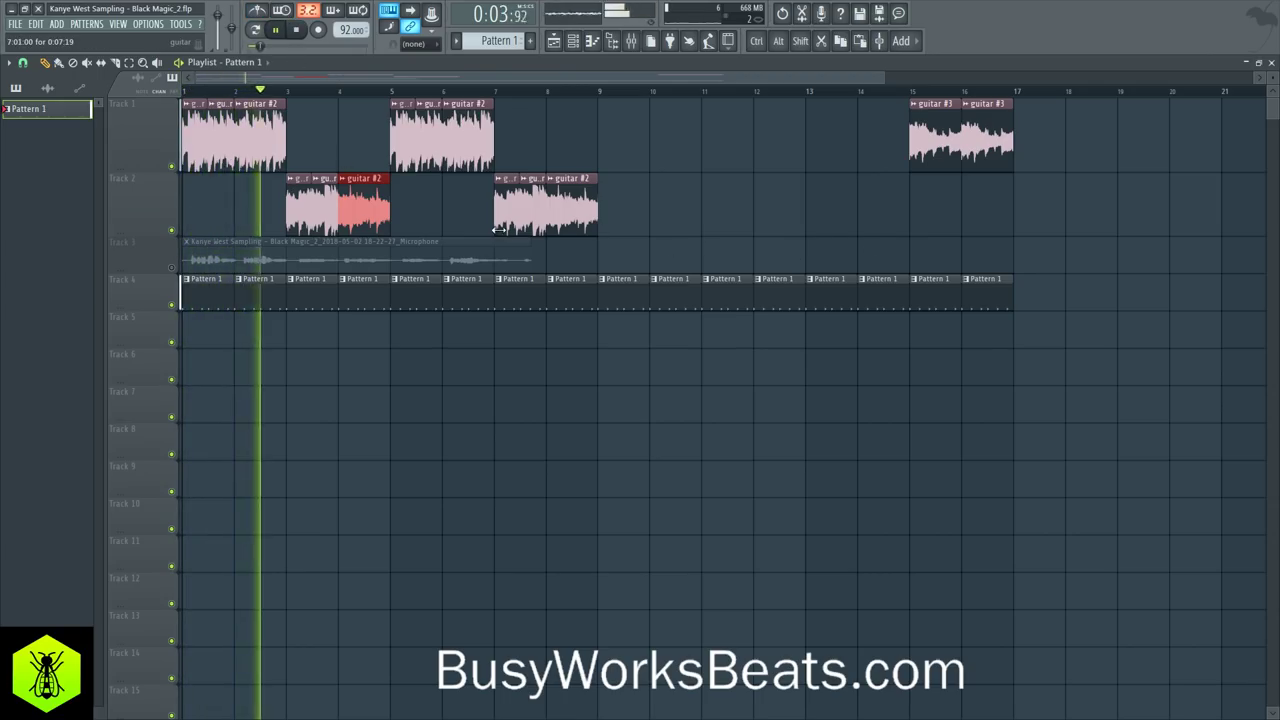
Step: Audition the opening guitar chops on Track 1 against the drums and examine their waveforms closely
click(22, 62)
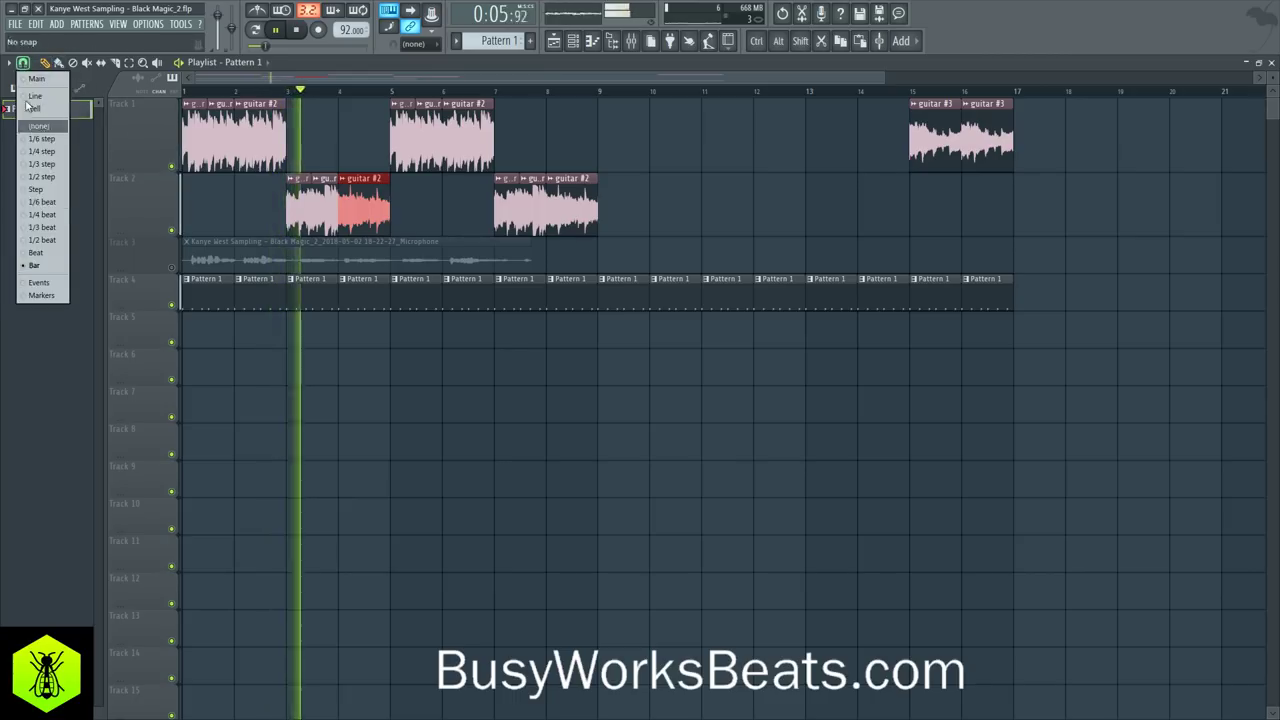
click(243, 414)
key(space)
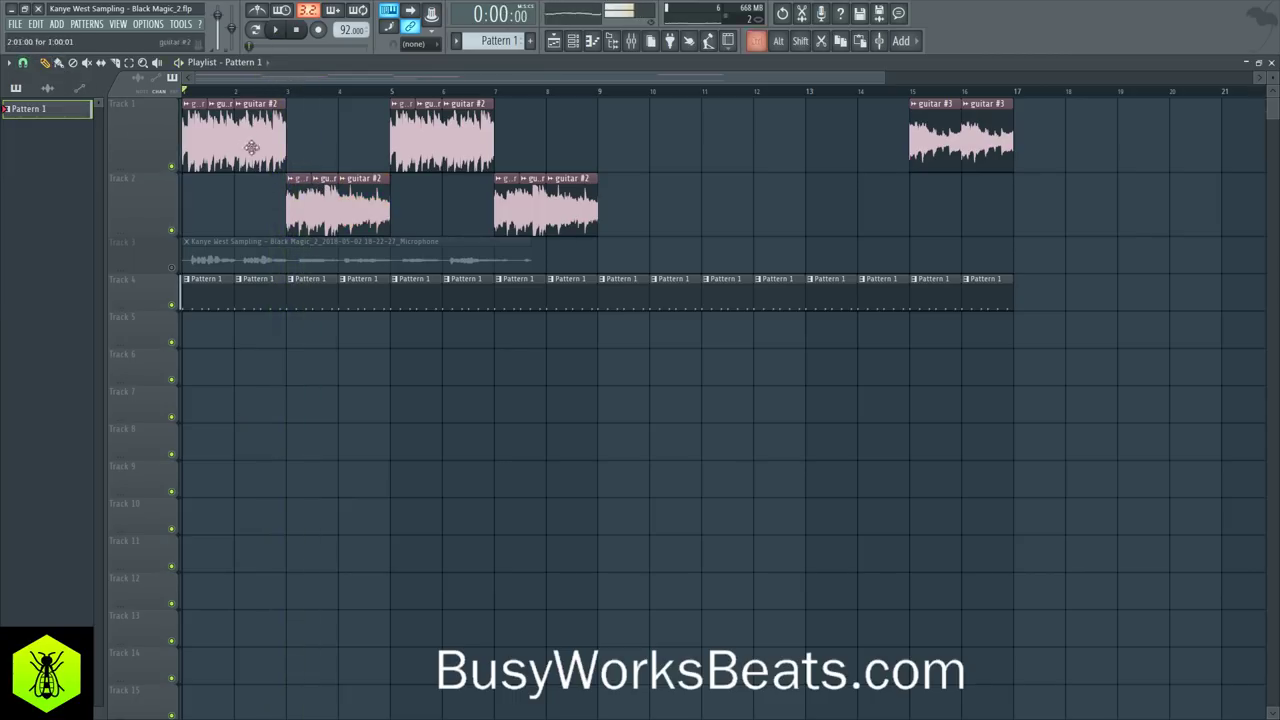
drag(251, 147, 221, 142)
scroll(235, 91, up, 6)
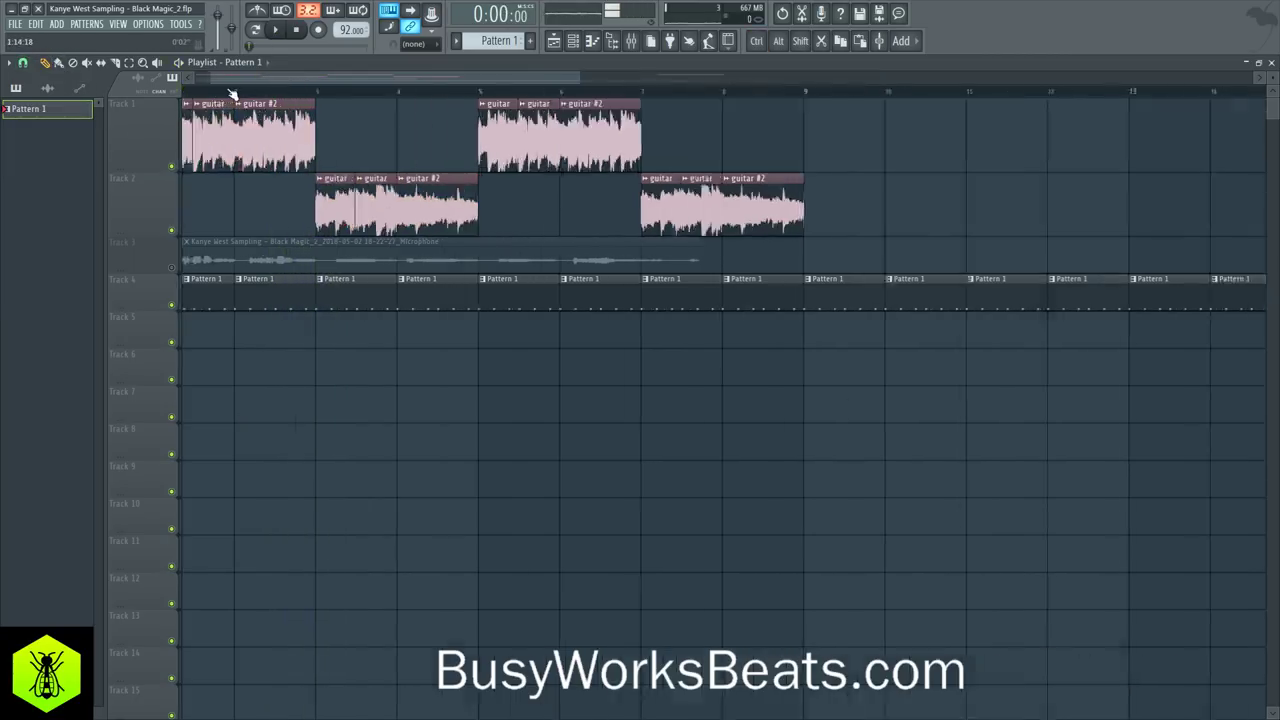
key(space)
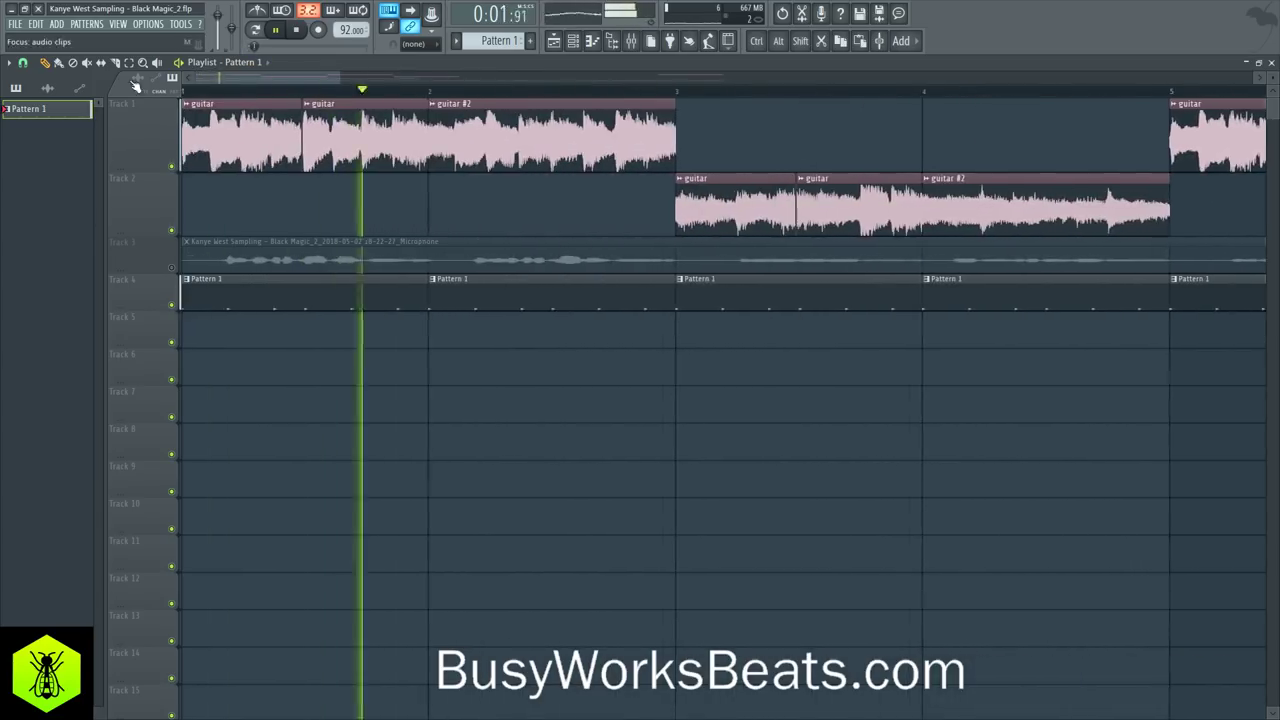
Step: Turn playlist snapping off and nudge the second guitar chop of bar 1 to 1:08:23, auditioning its timing
click(23, 63)
click(40, 129)
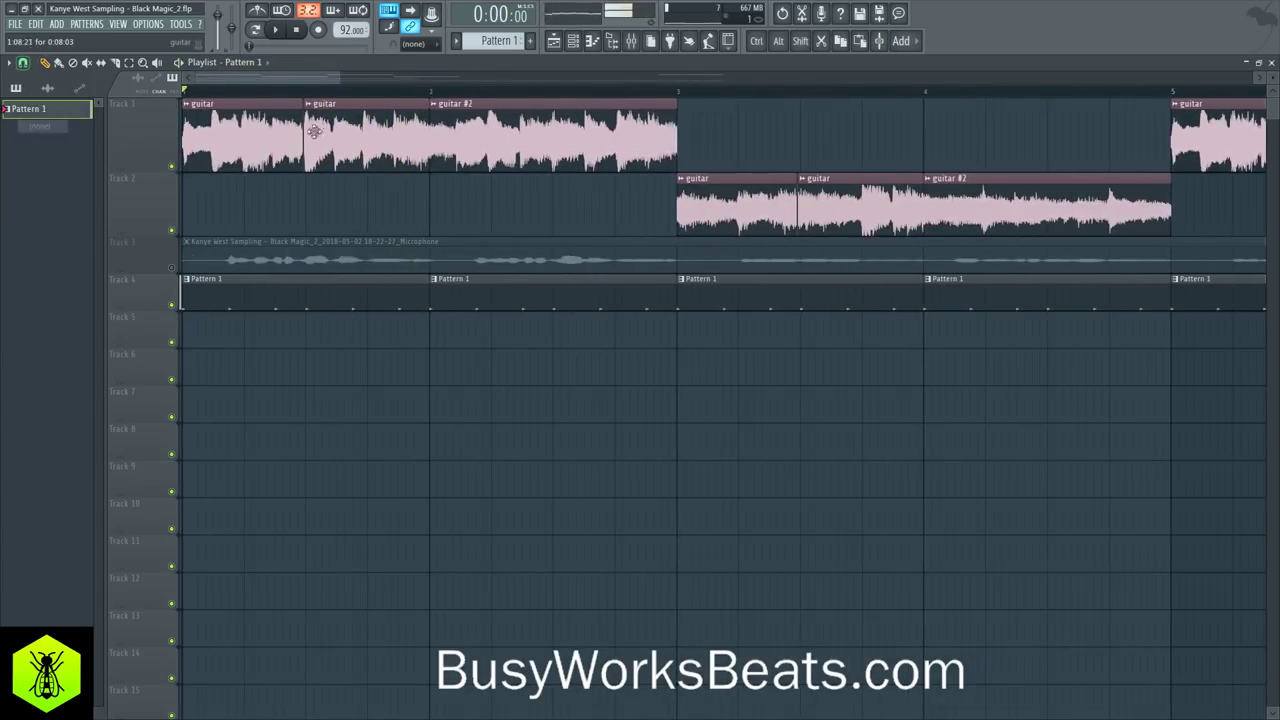
click(348, 132)
key(space)
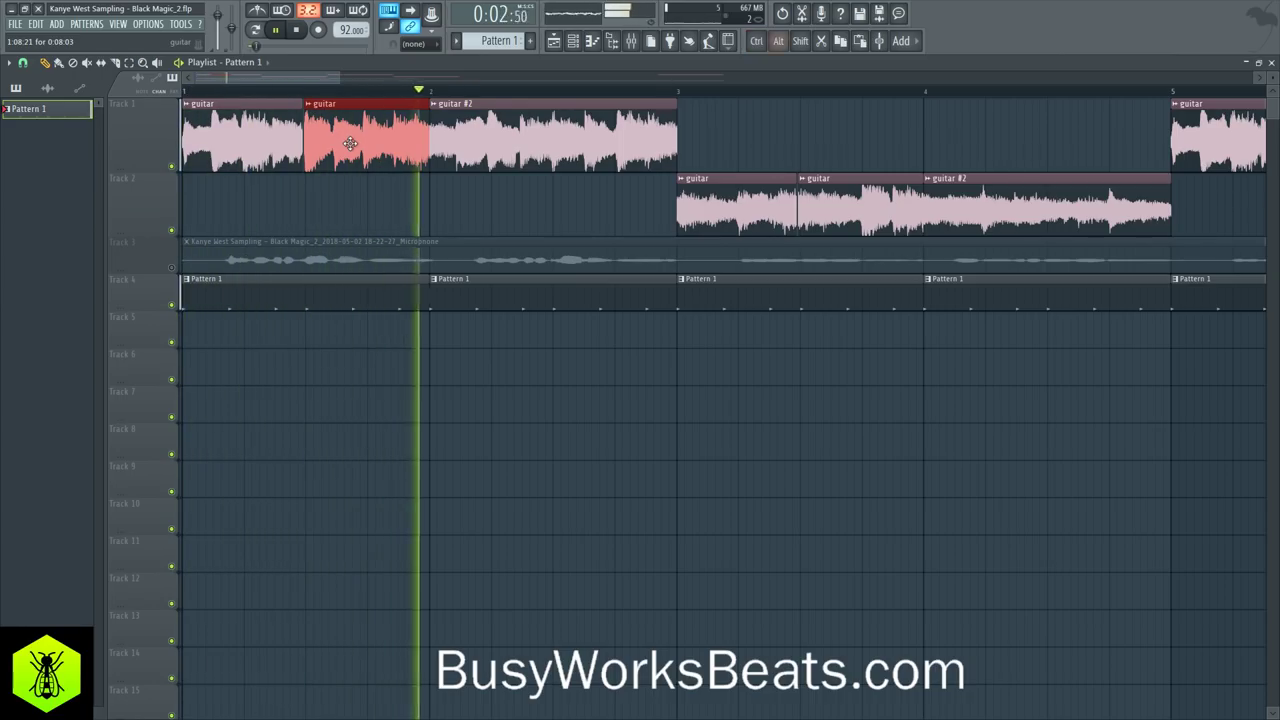
key(space)
key(space)
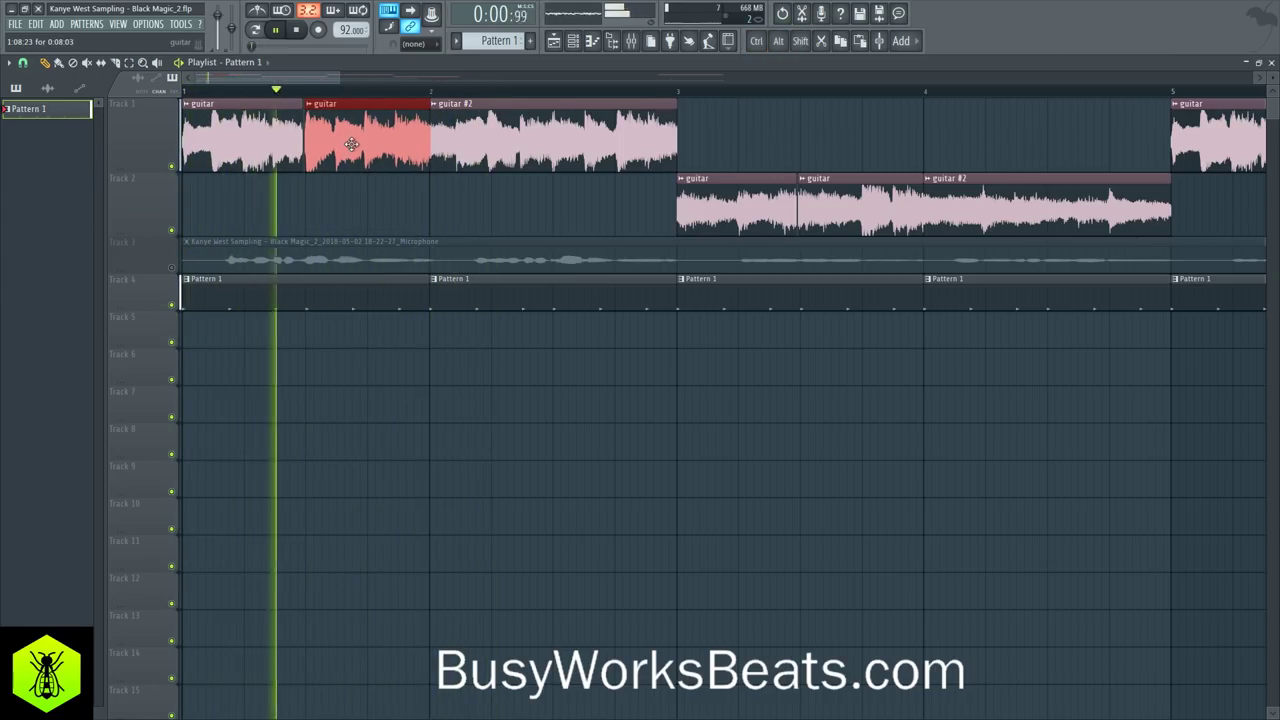
Step: Nudge the second guitar clip on Track 1 slightly later and trim its end to bar 2
key(space)
scroll(366, 94, up, 5)
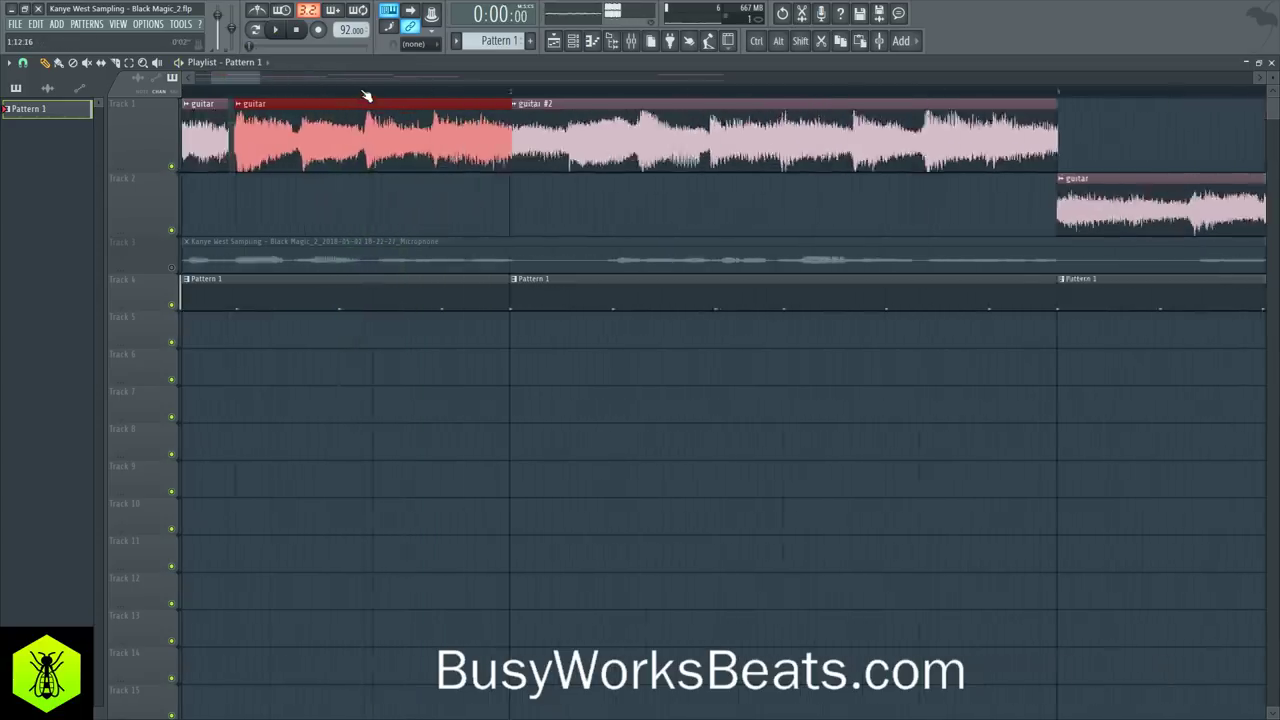
drag(390, 124, 398, 126)
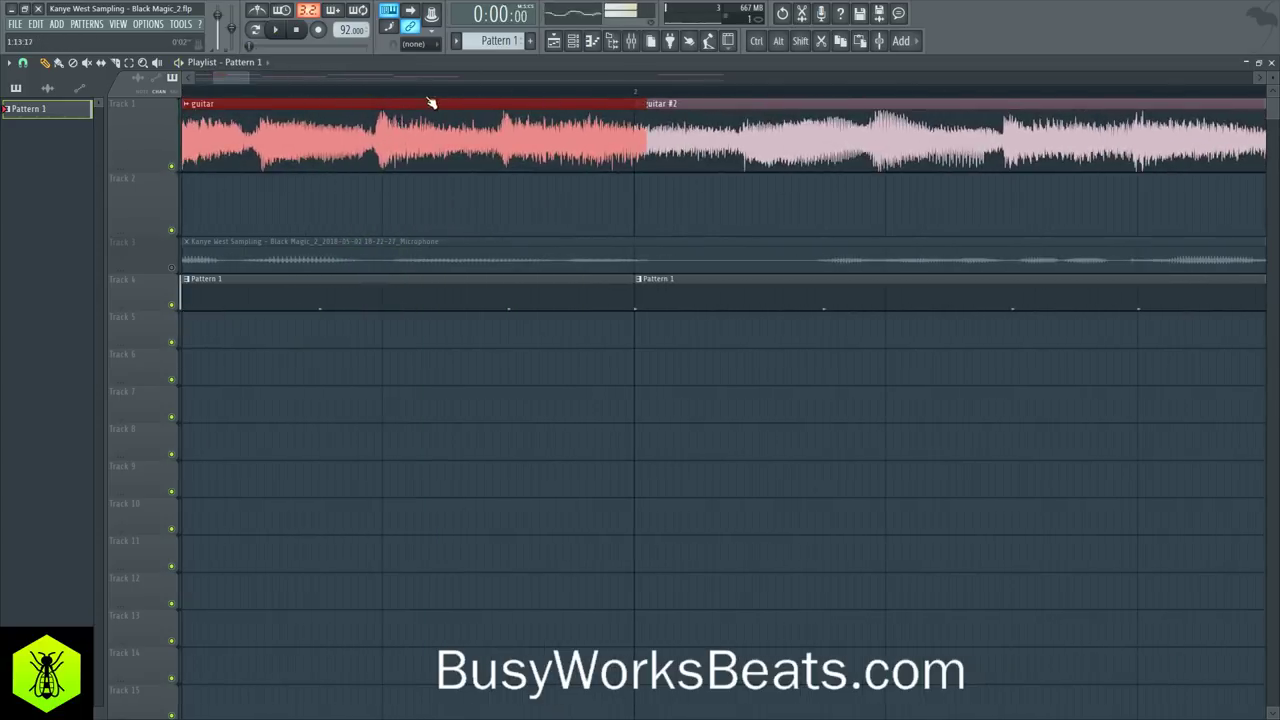
scroll(431, 103, down, 5)
key(space)
scroll(470, 106, up, 5)
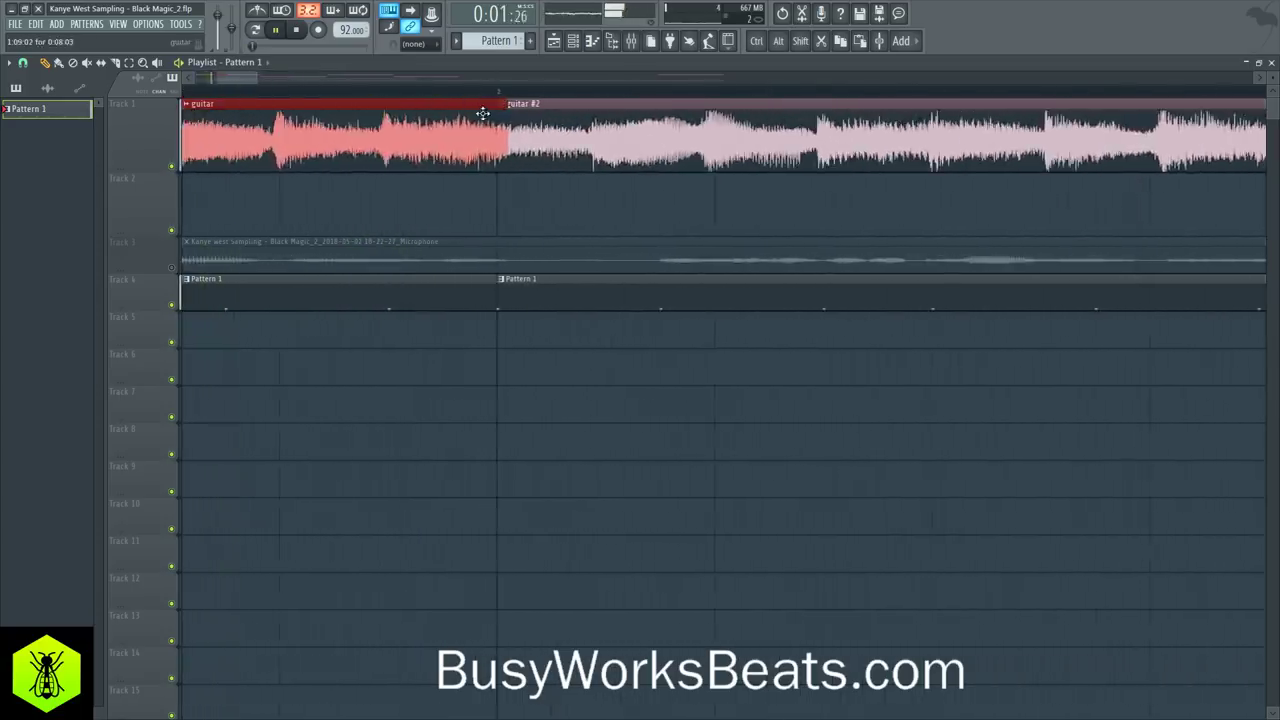
drag(506, 118, 496, 118)
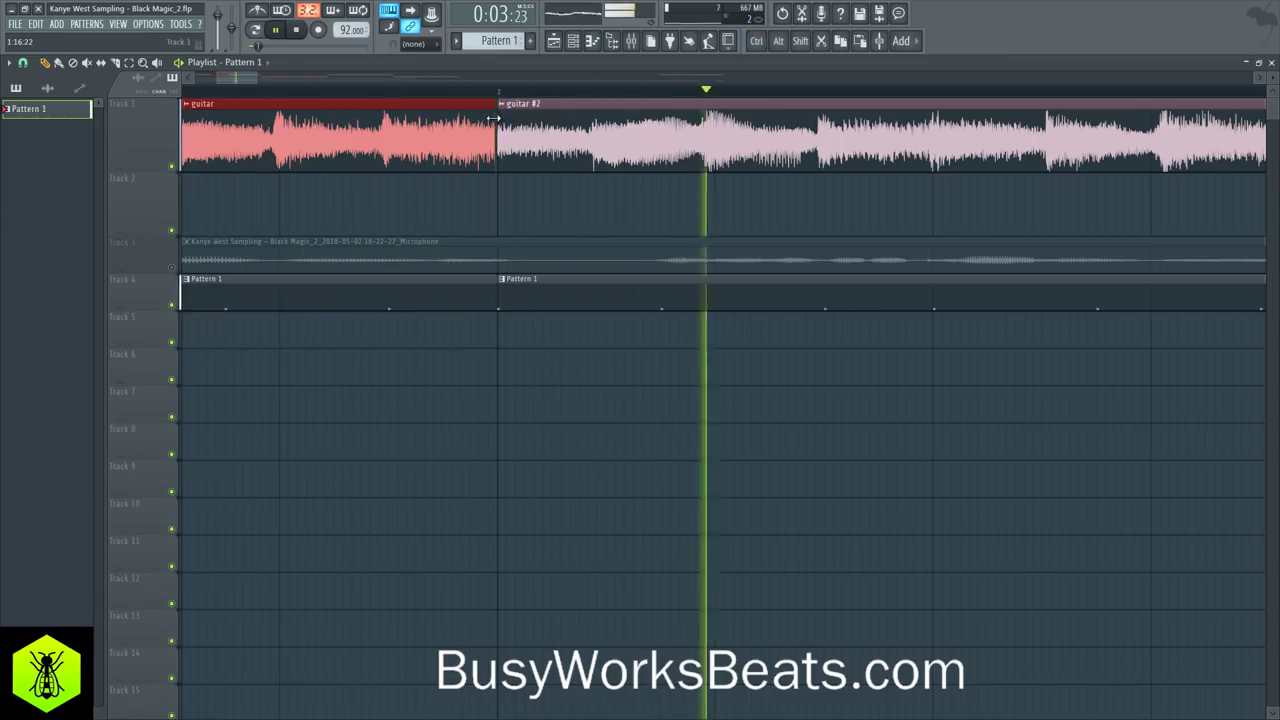
Step: Shift the guitar #2 clip at bar 2 on Track 1 slightly later, ending it at bar 3, and save the project
click(716, 147)
key(space)
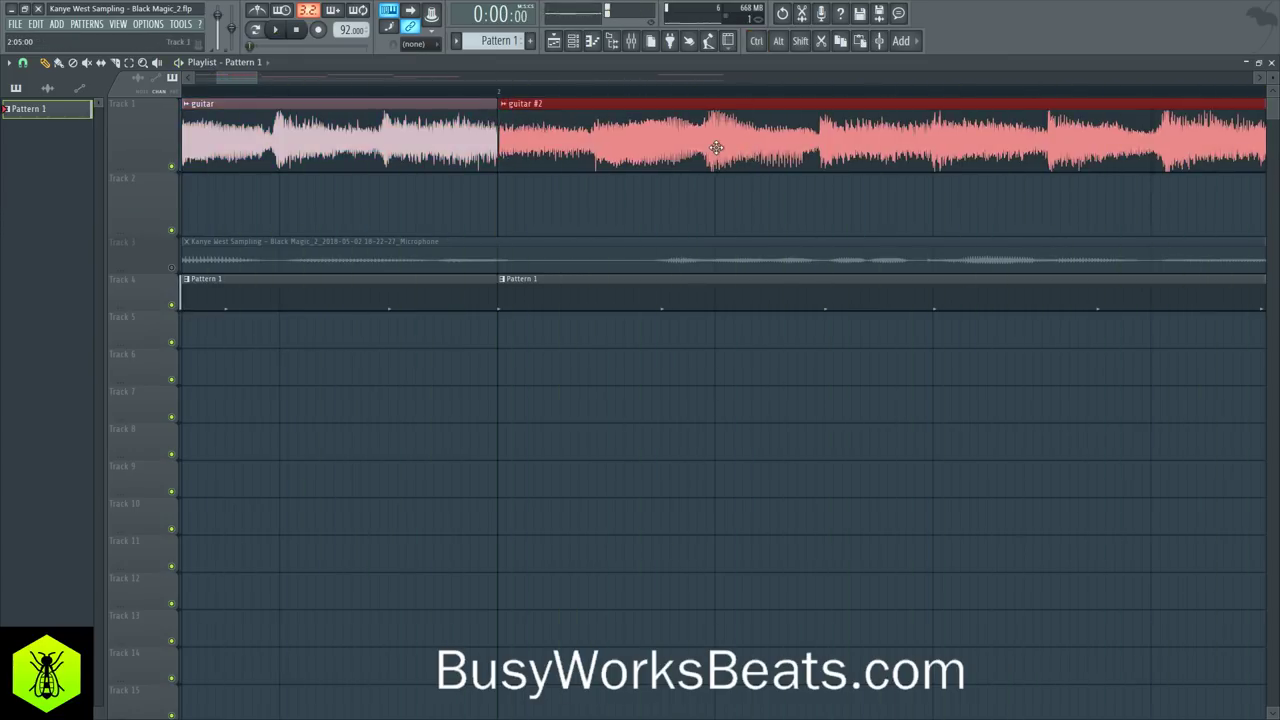
drag(716, 147, 718, 147)
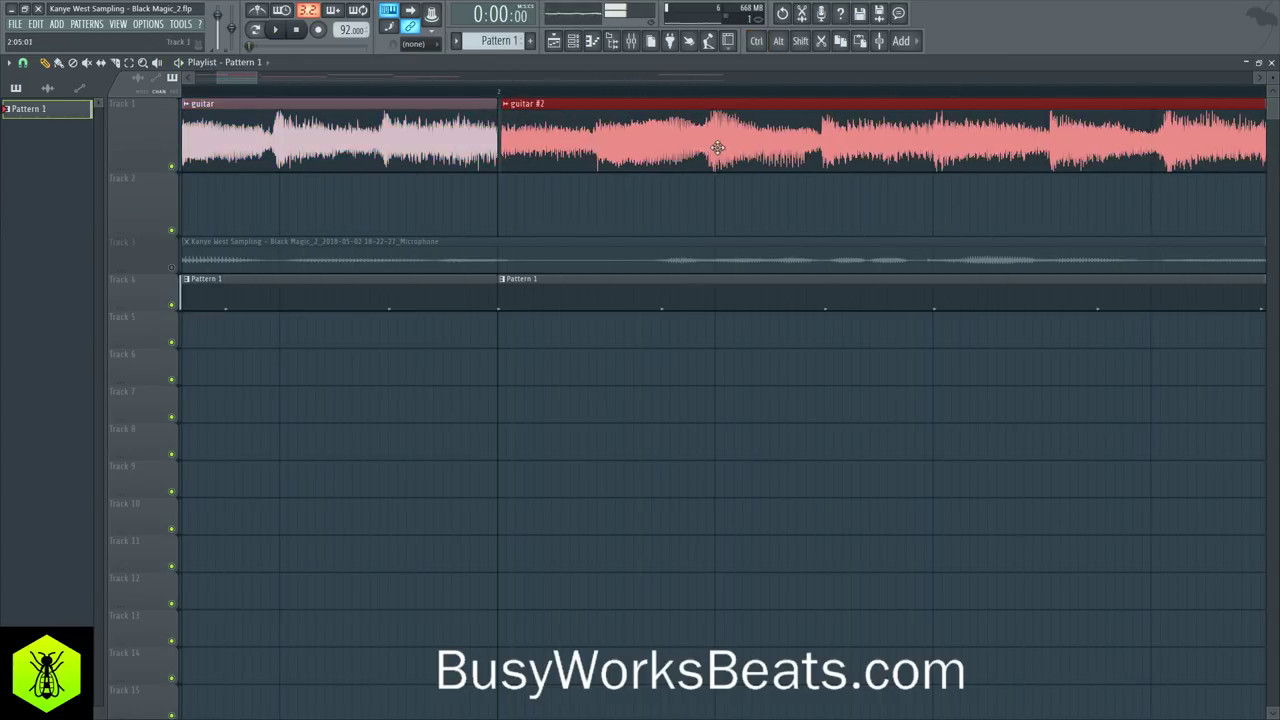
click(498, 94)
key(space)
scroll(502, 96, down, 2)
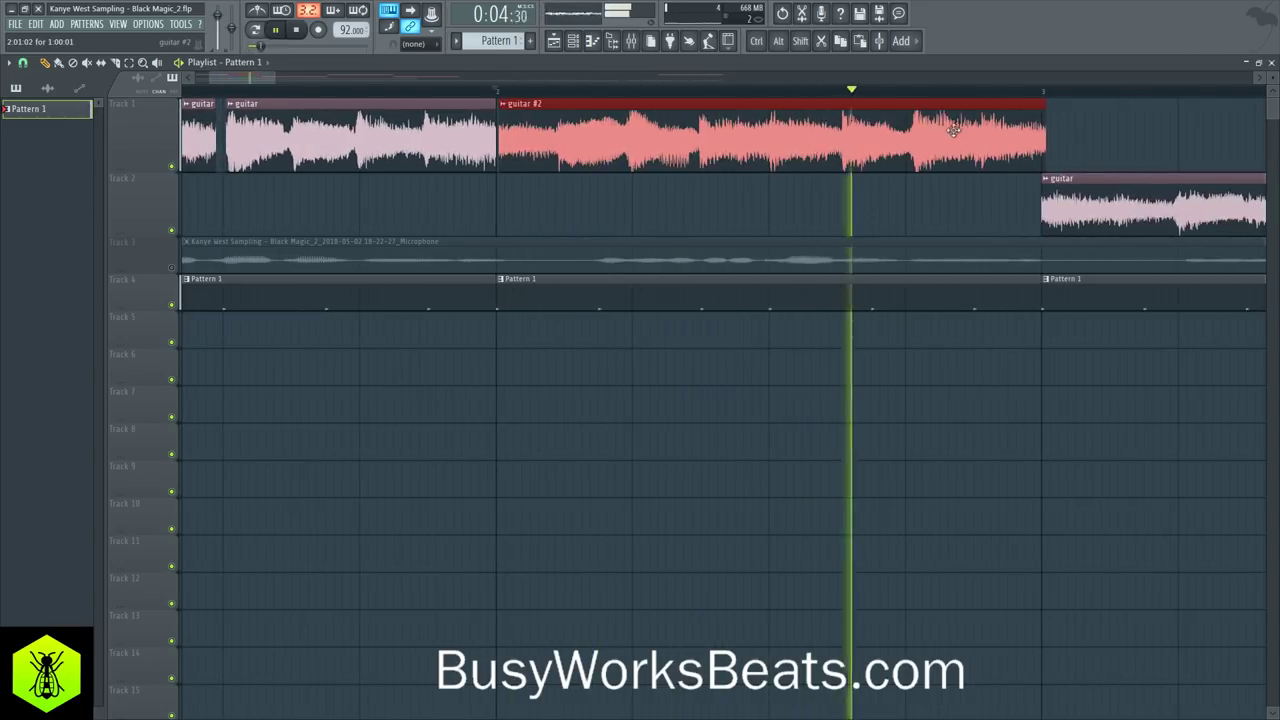
key(space)
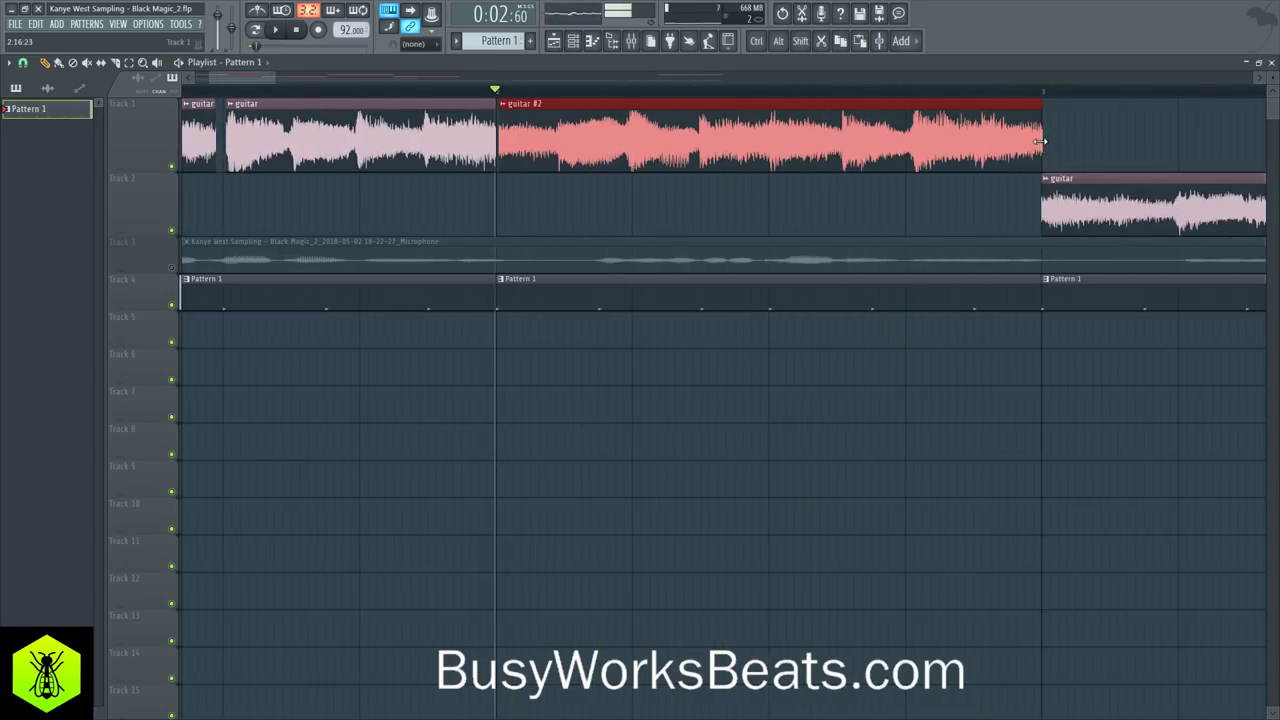
key(ctrl+s)
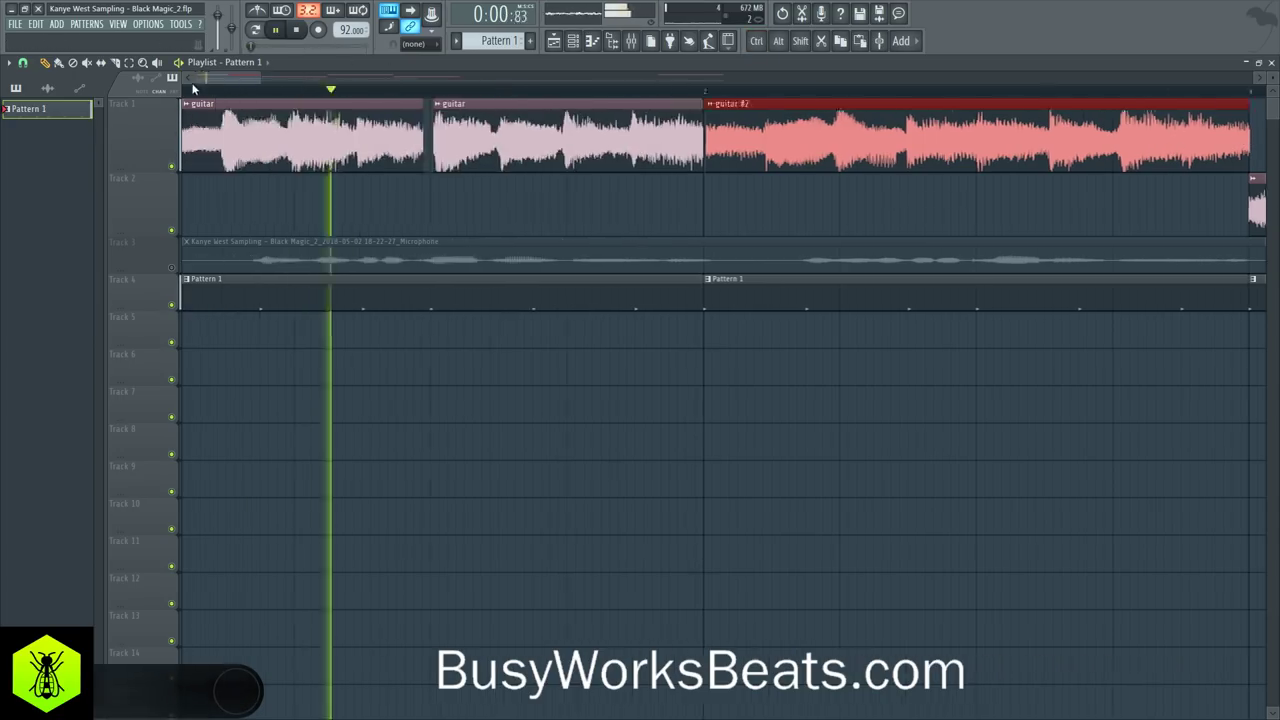
Step: Nudge the first guitar clip on Track 1 to start slightly after bar 1 and save the project
key(space)
click(305, 125)
key(ctrl+s)
scroll(300, 104, up, 3)
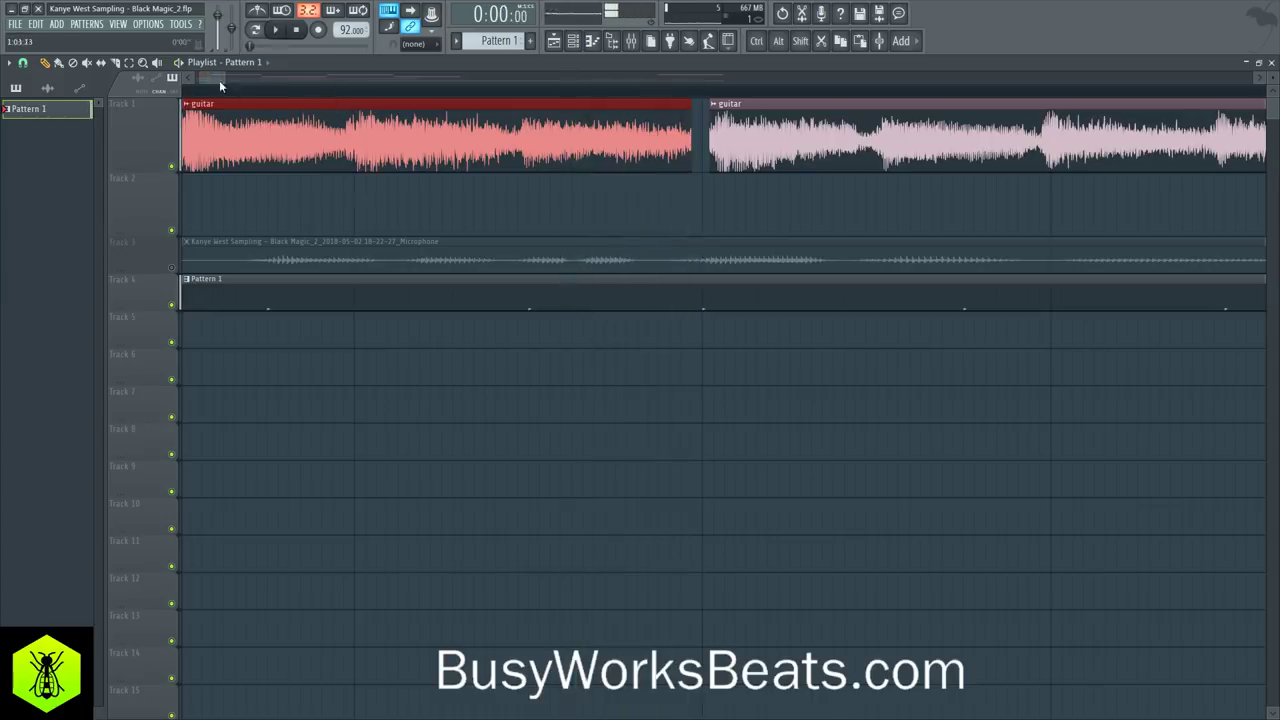
drag(219, 80, 142, 84)
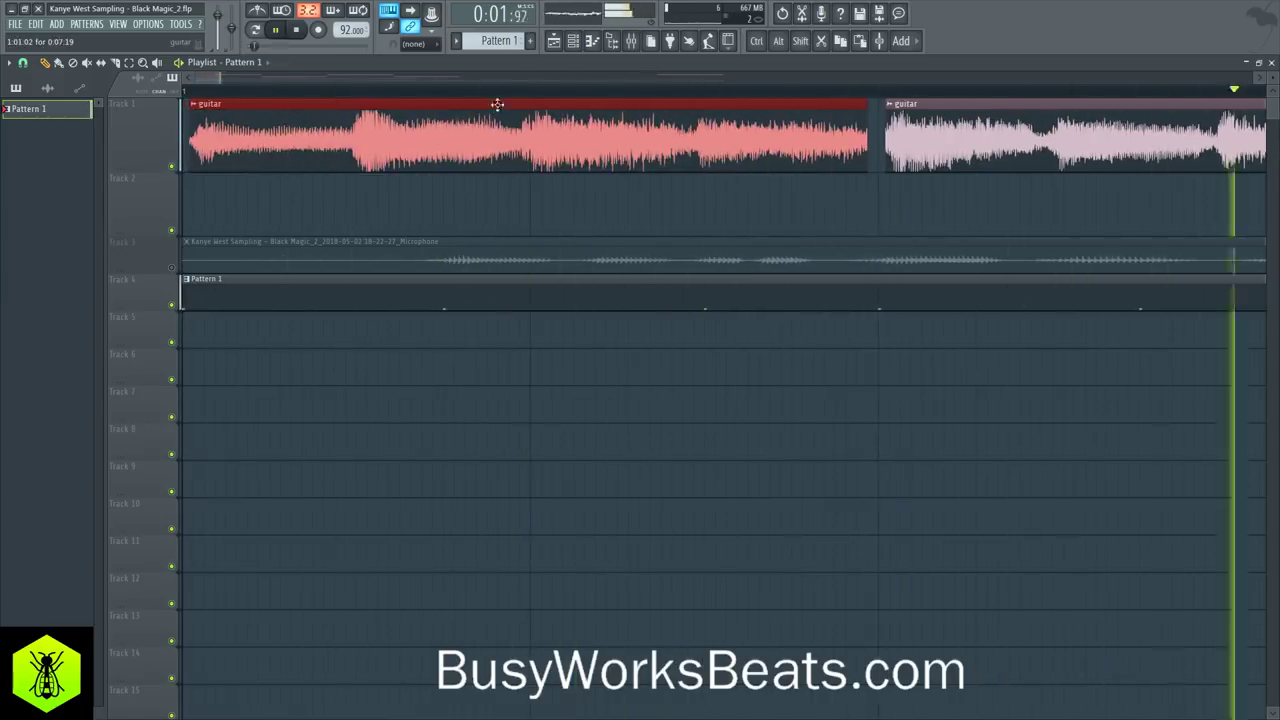
Step: Nudge the guitar #2 clip on Track 2 to start slightly after bar 4, keeping its end at bar 5
scroll(500, 101, down, 2)
scroll(500, 101, down, 5)
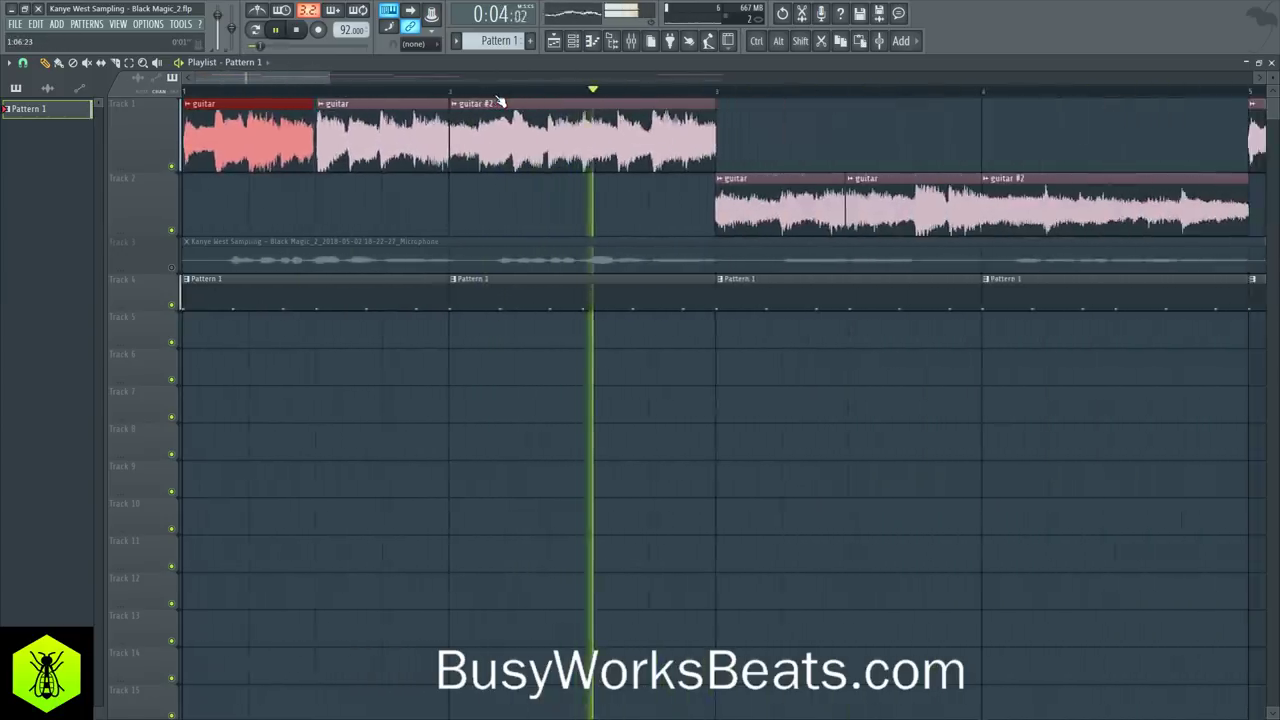
scroll(500, 101, down, 1)
scroll(571, 94, up, 3)
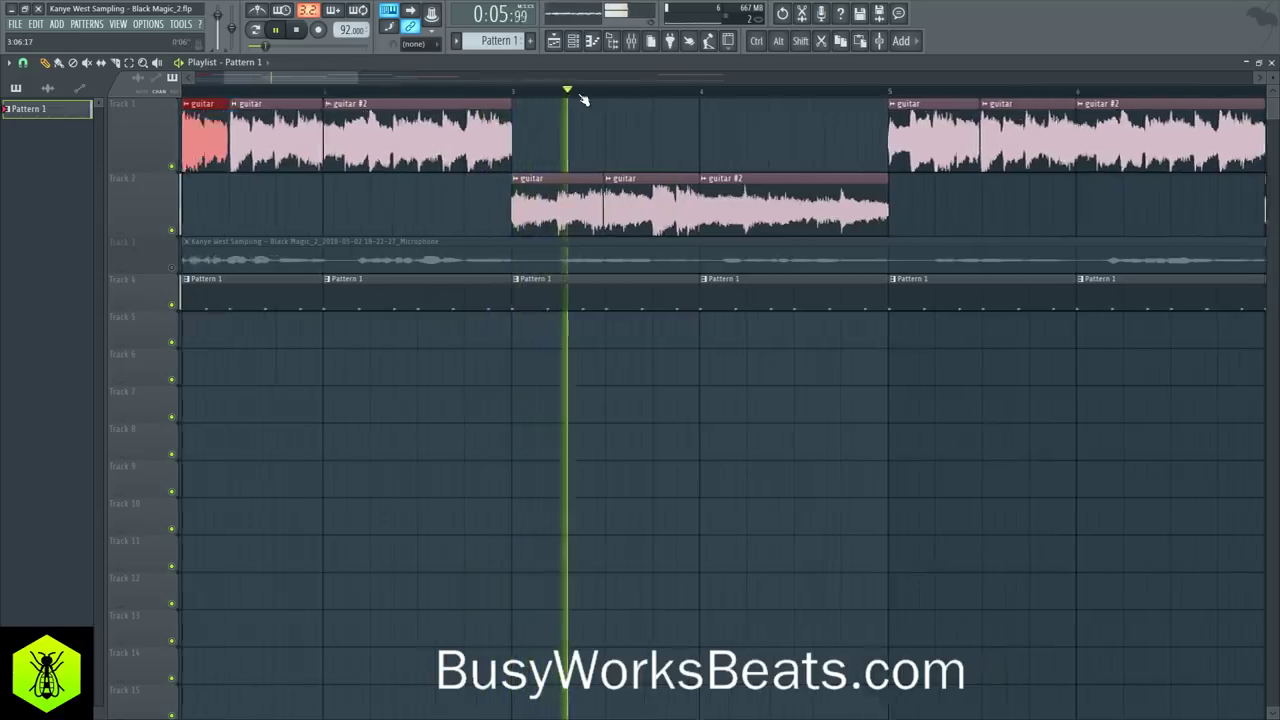
scroll(584, 100, up, 3)
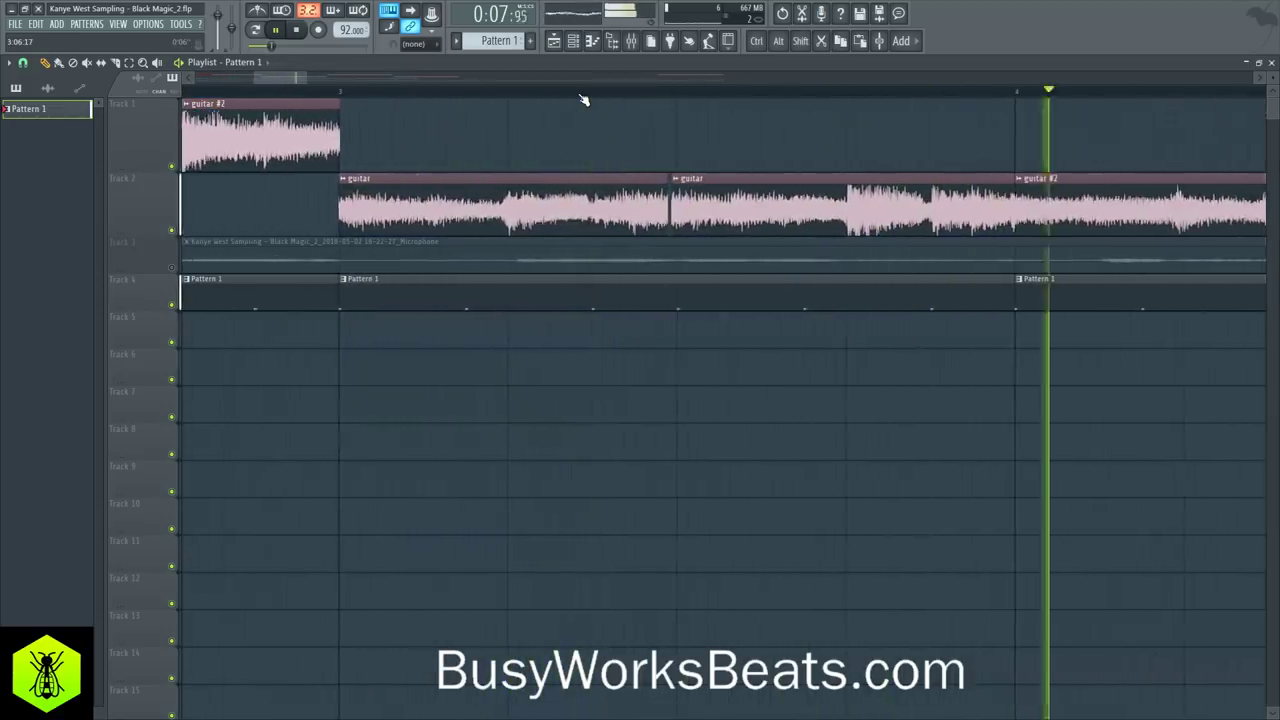
drag(282, 77, 306, 84)
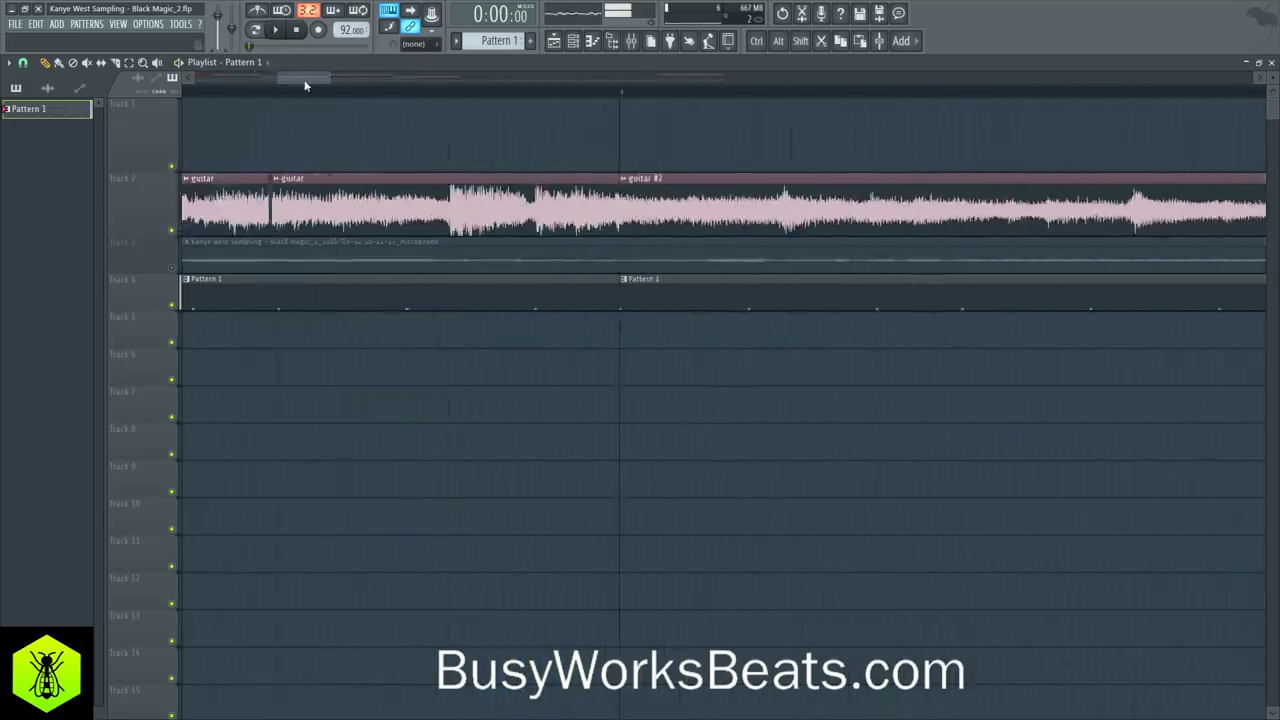
key(space)
drag(664, 200, 688, 206)
drag(694, 207, 701, 207)
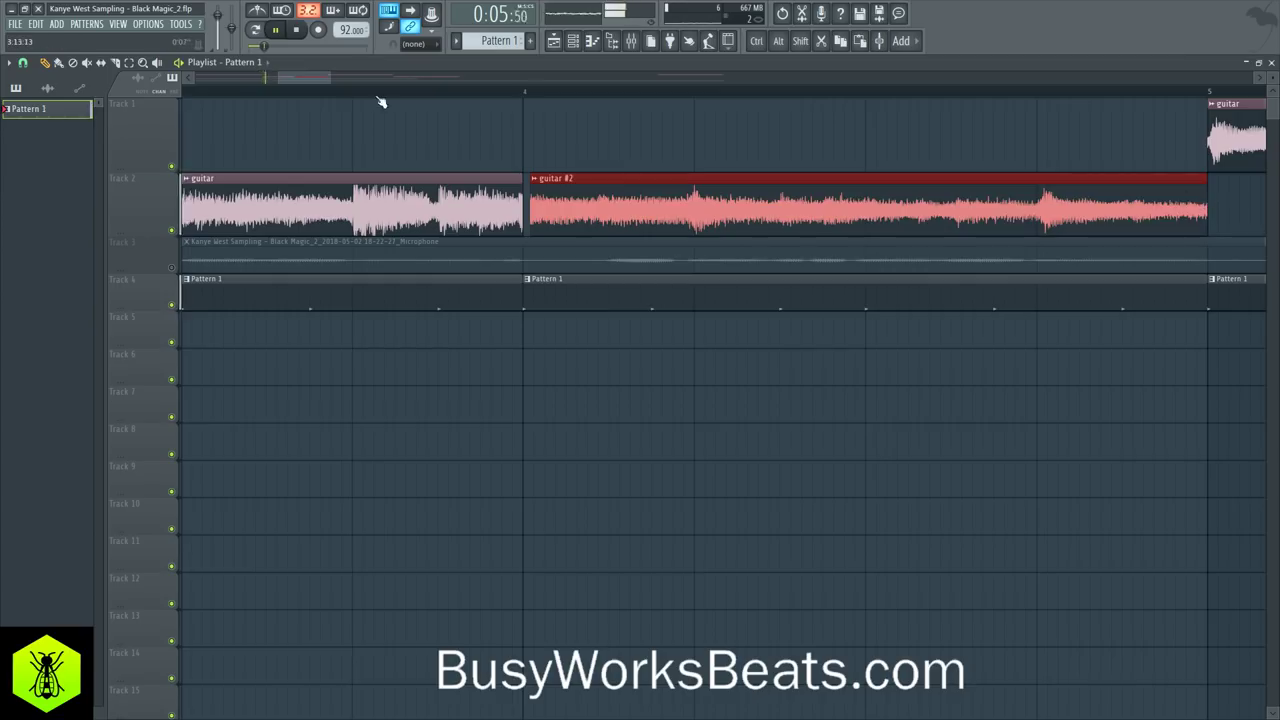
Step: Slice the second guitar clip on Track 1 at the chord hit just before the last beat of bar 1
key(space)
drag(300, 78, 127, 78)
key(space)
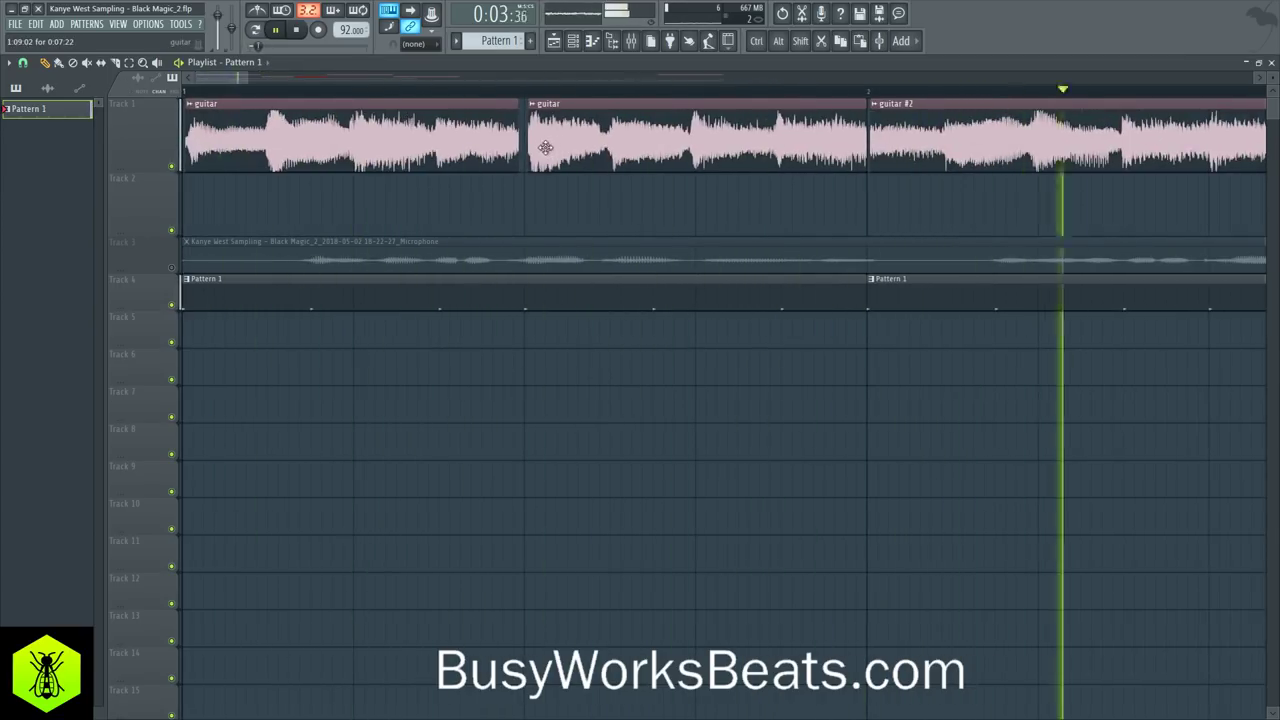
key(space)
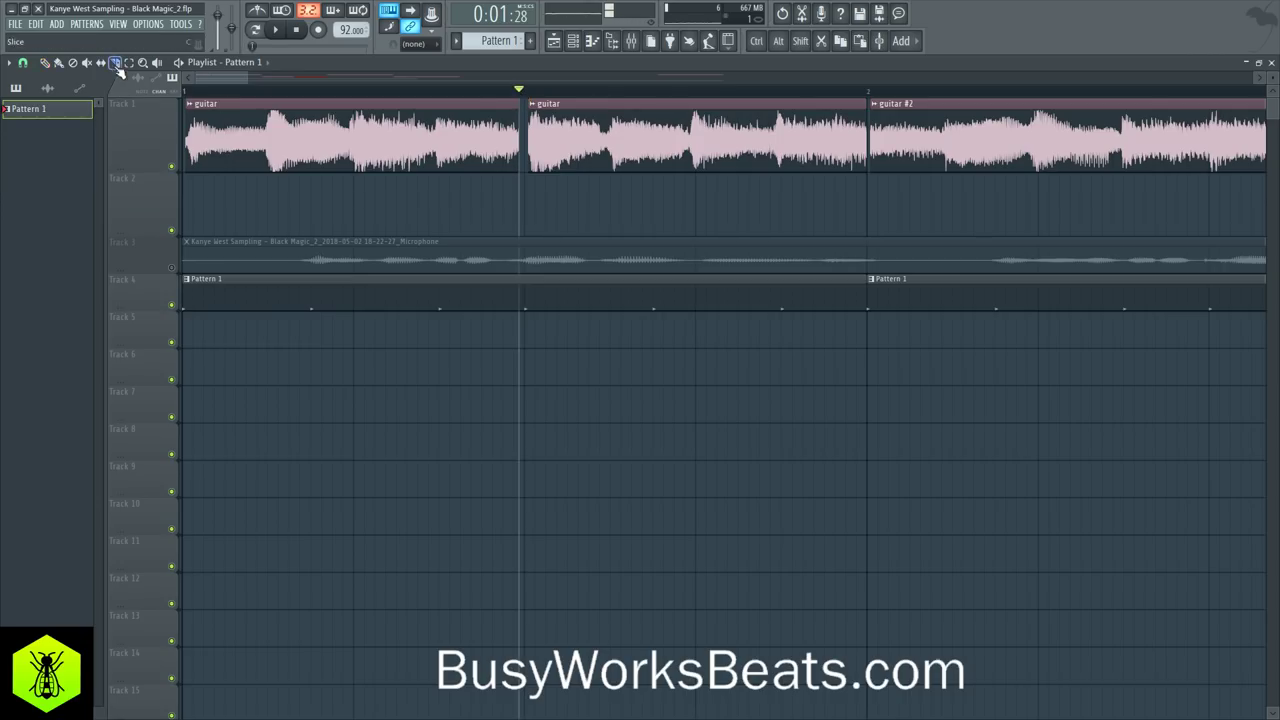
click(23, 63)
click(42, 125)
key(space)
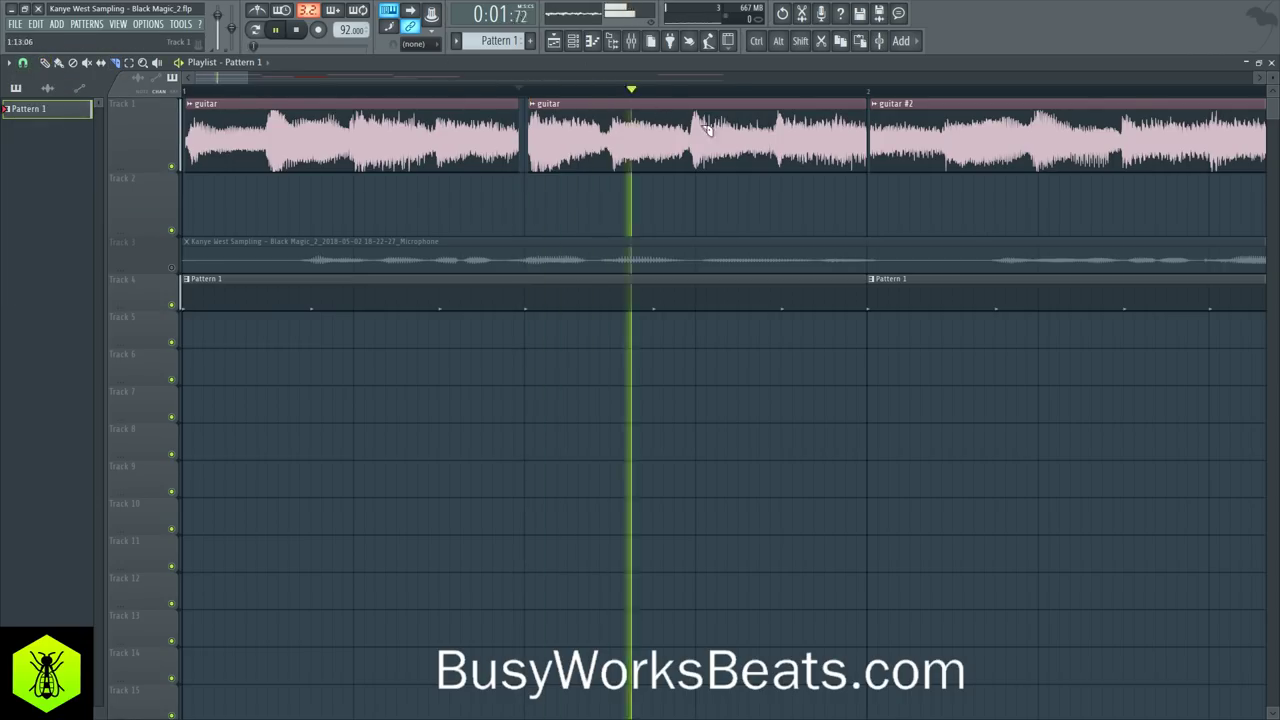
key(space)
key(space)
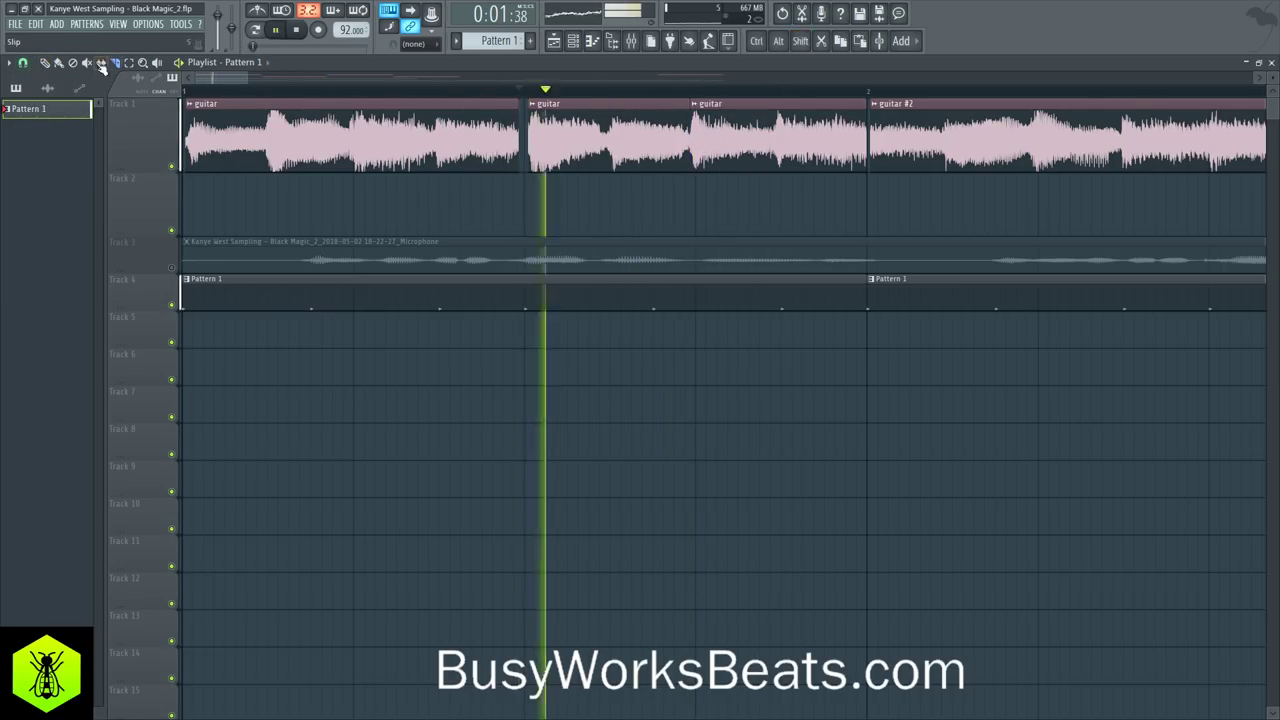
Step: Move the new guitar slice in bar 1 slightly later and trim its end to just before bar 2
drag(723, 137, 741, 140)
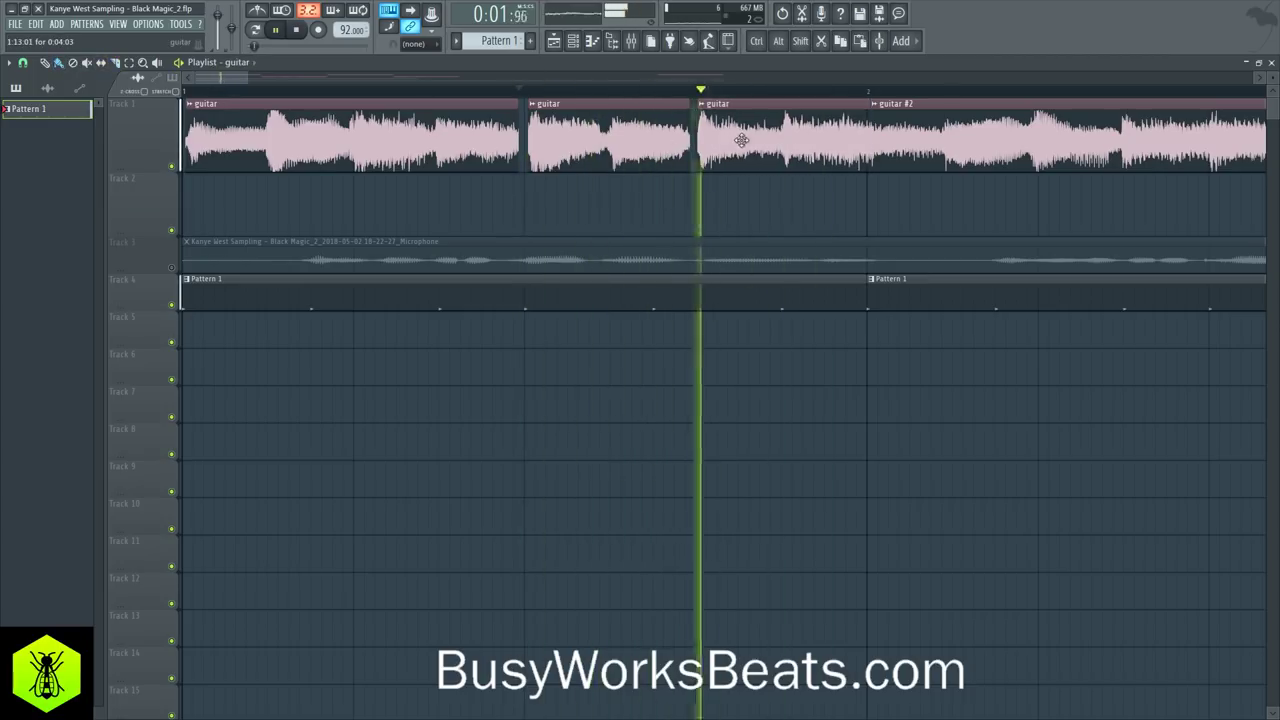
ctrl+click(866, 145)
drag(869, 143, 857, 140)
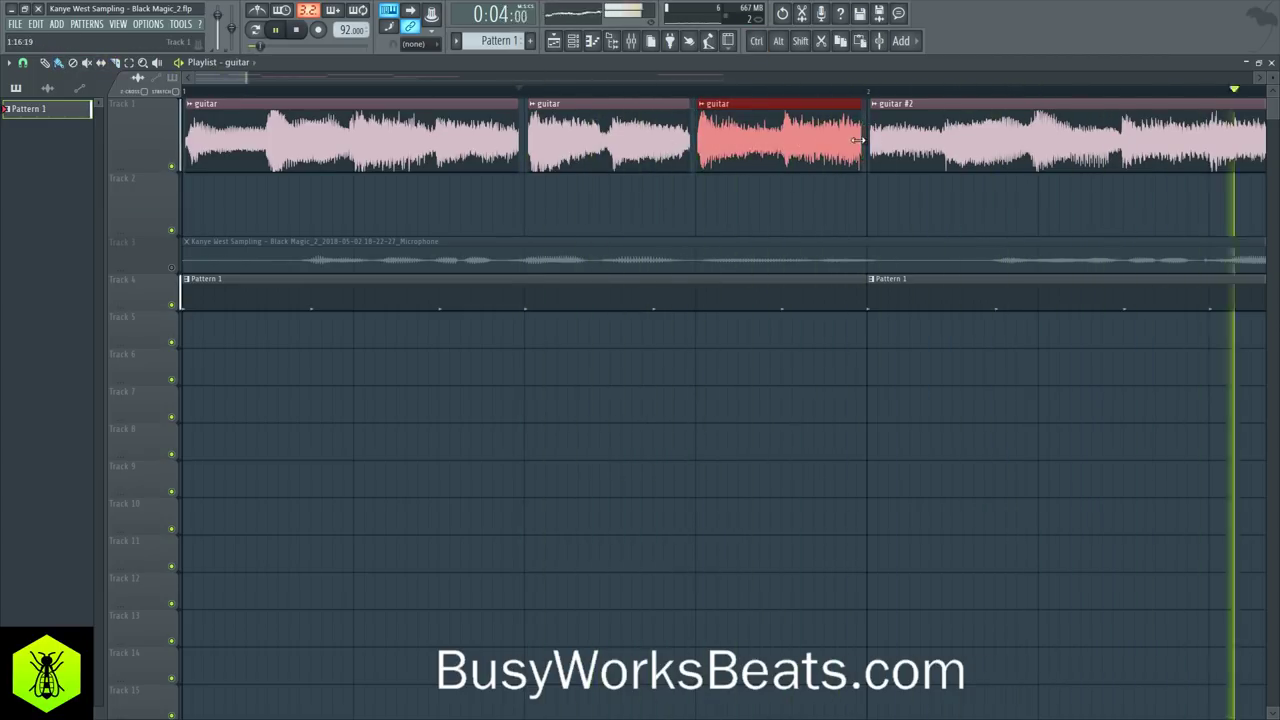
Step: Save the project and slice the guitar #2 clip on Track 1 at its first chord hit after bar 2
drag(231, 76, 258, 80)
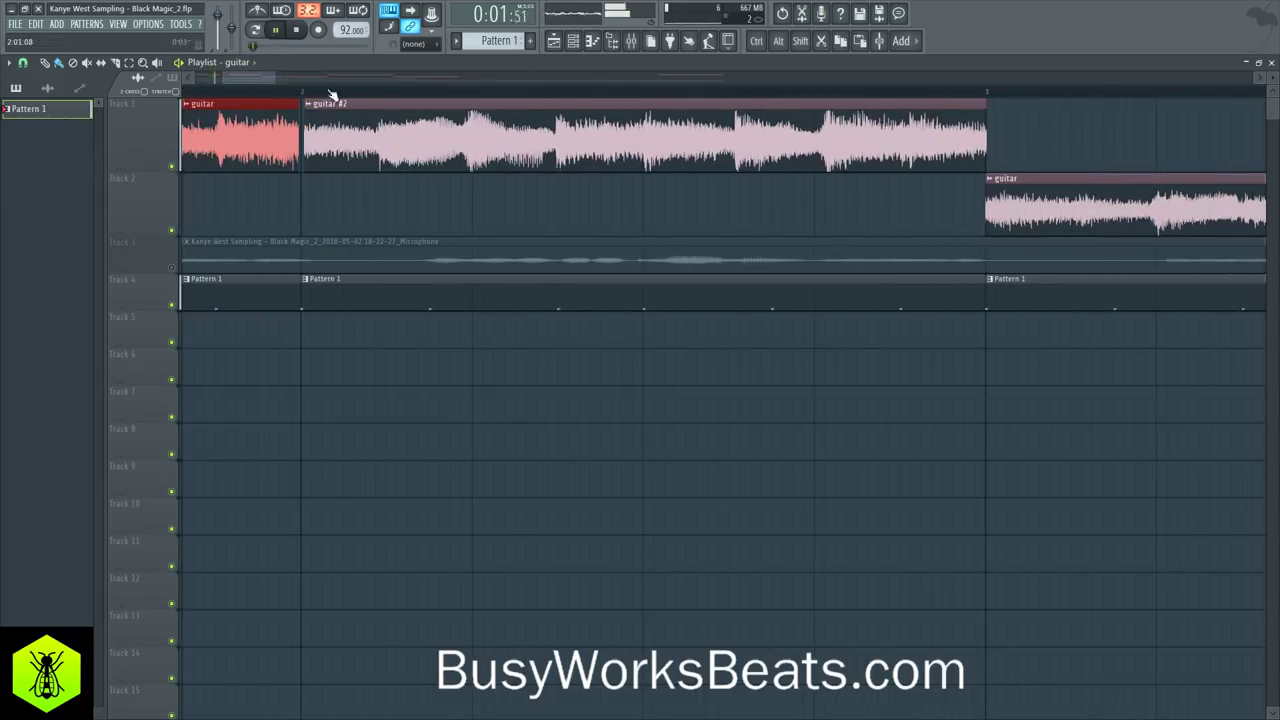
key(ctrl+s)
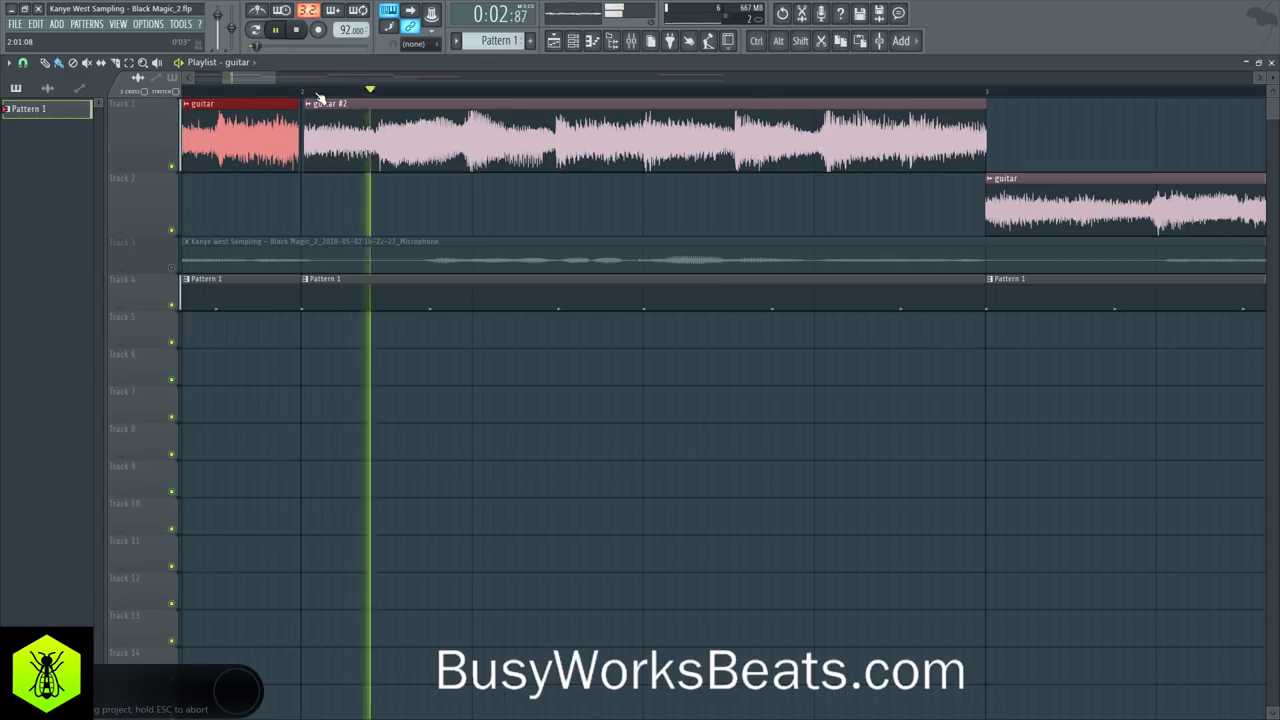
key(space)
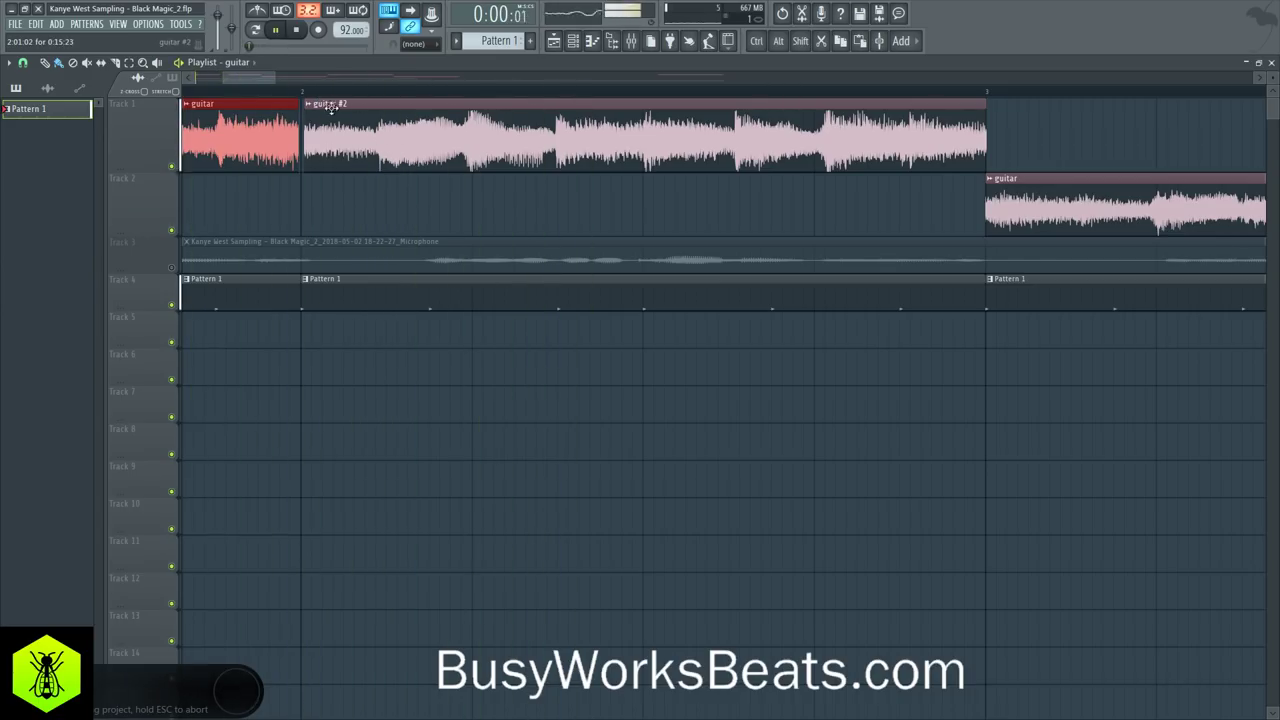
key(space)
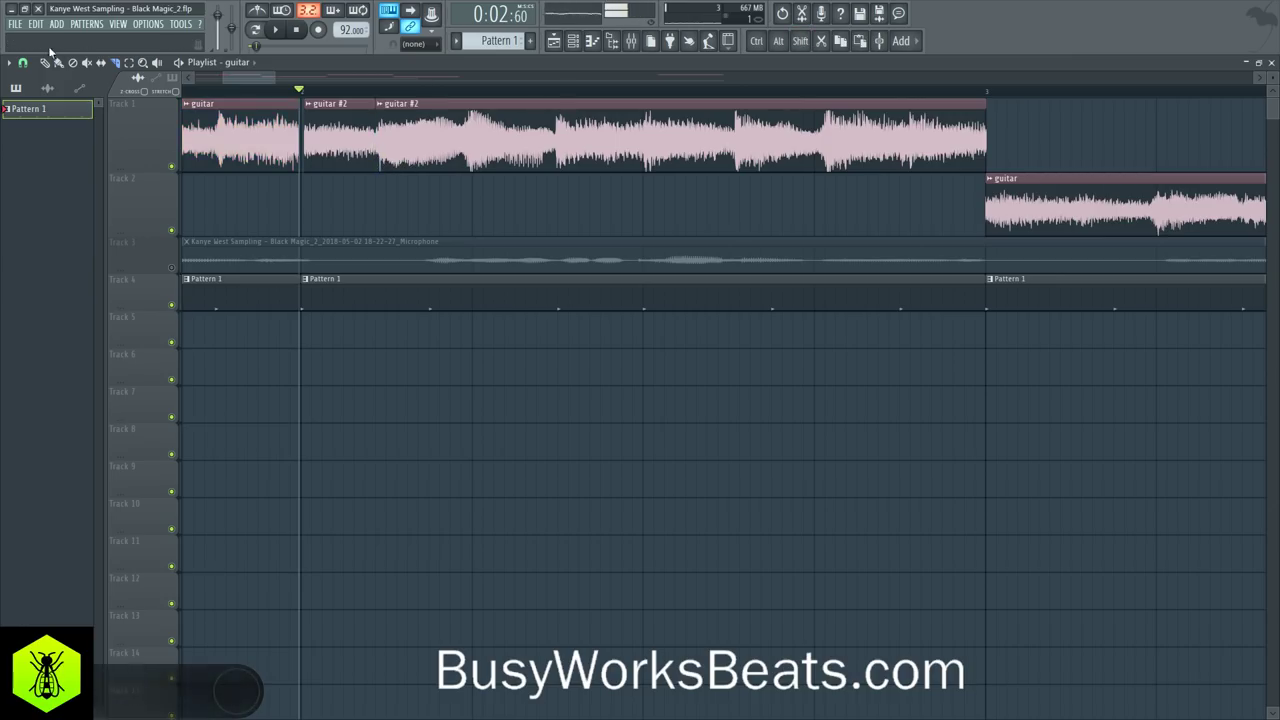
Step: Shift the longer guitar #2 slice on Track 1 slightly later, ending it at bar 3, and save the project
drag(414, 109, 421, 147)
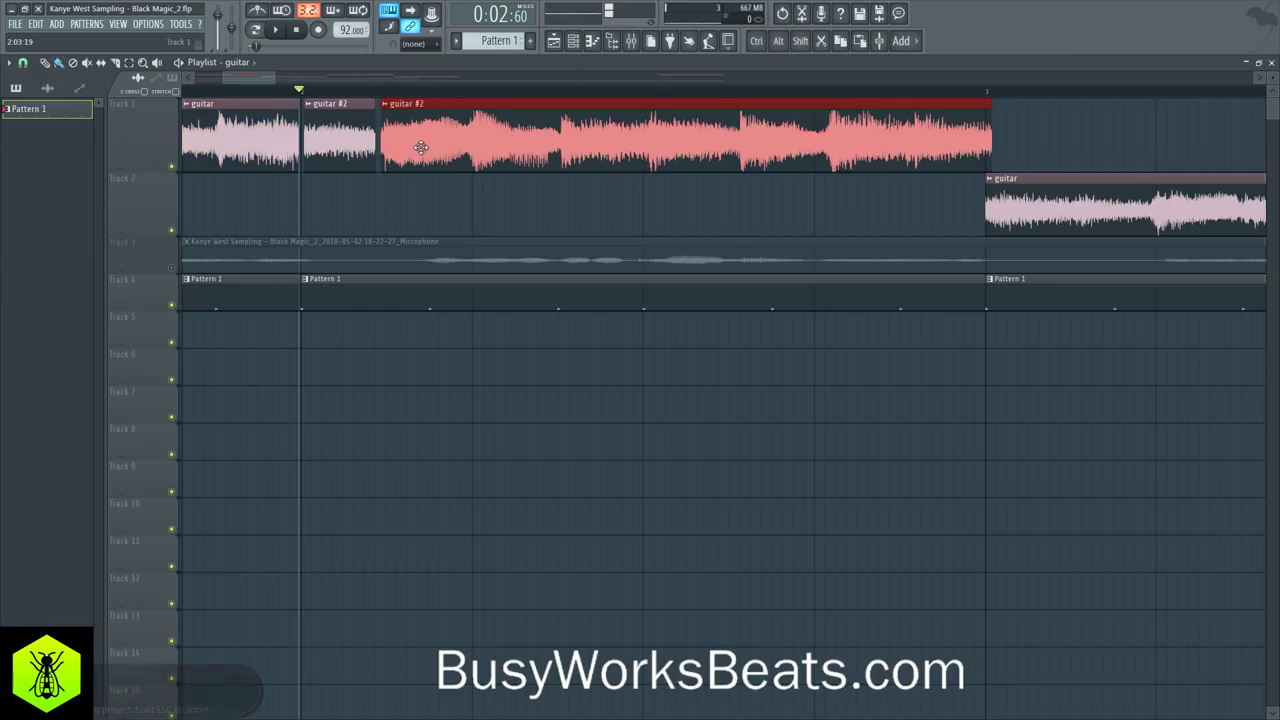
key(space)
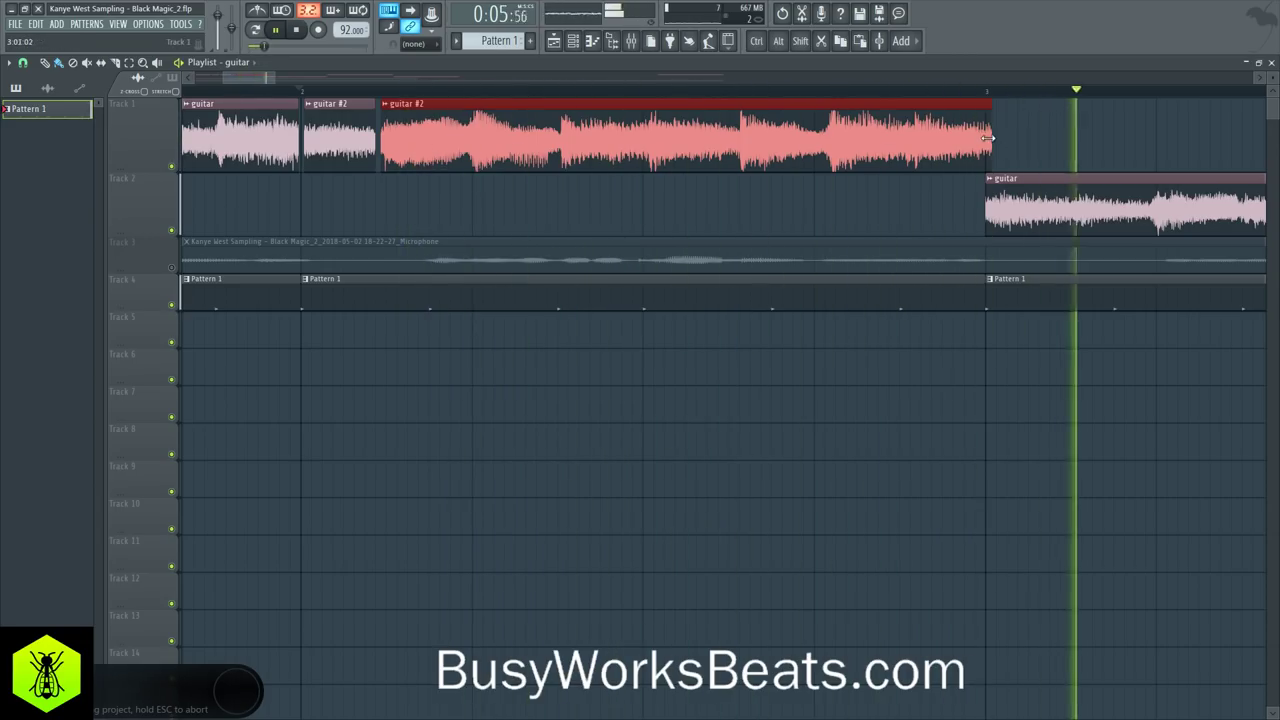
drag(247, 82, 301, 80)
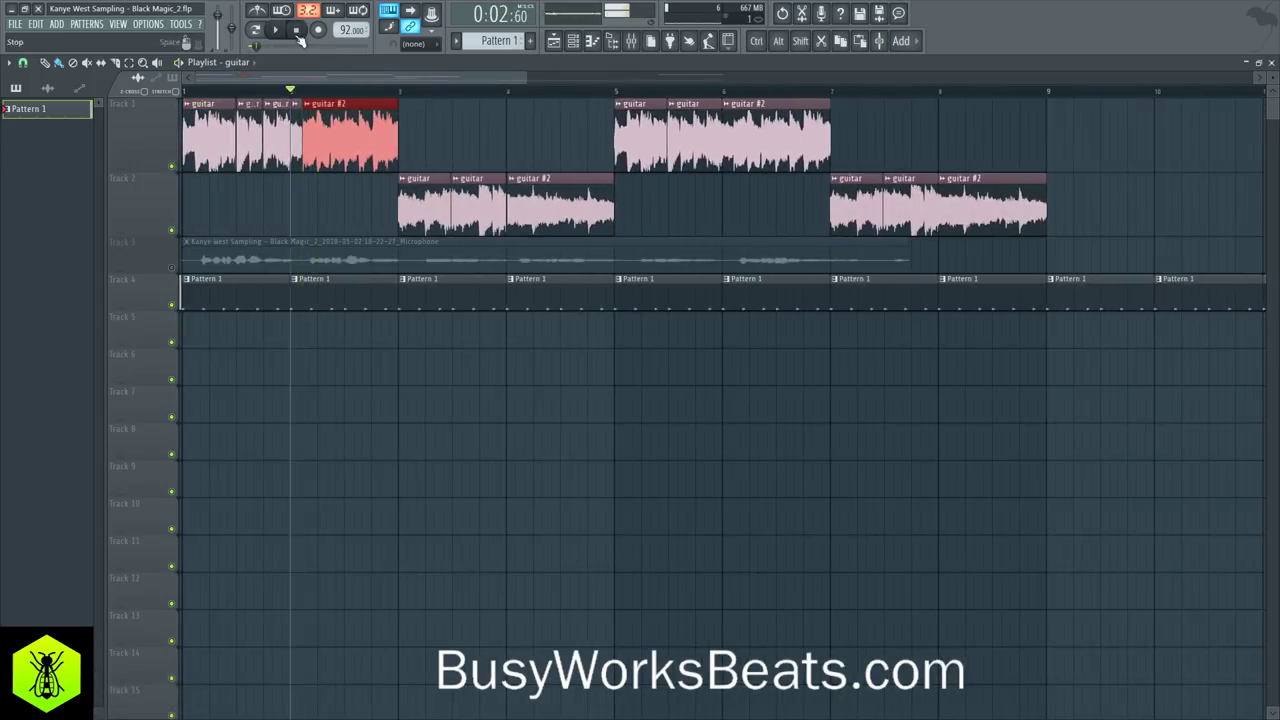
key(ctrl+s)
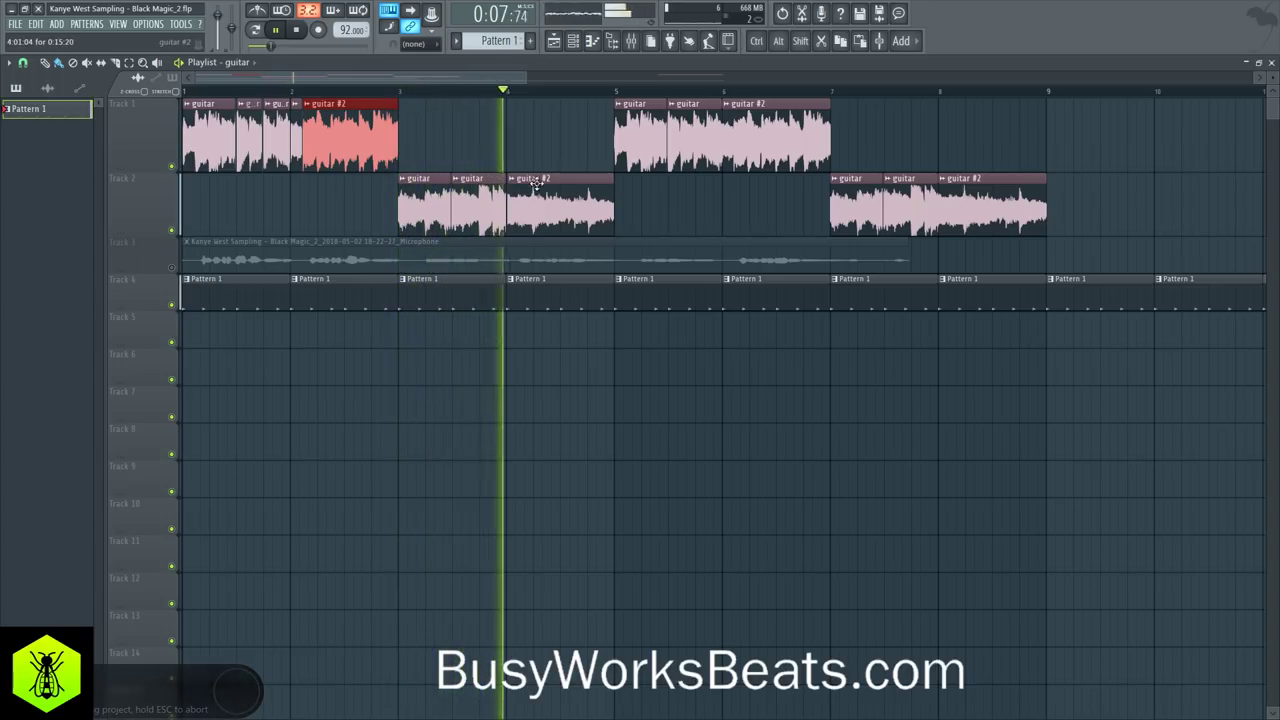
Step: Slice the guitar #2 clip on Track 2 at the chord hit on the last beat of bar 4
scroll(543, 92, up, 5)
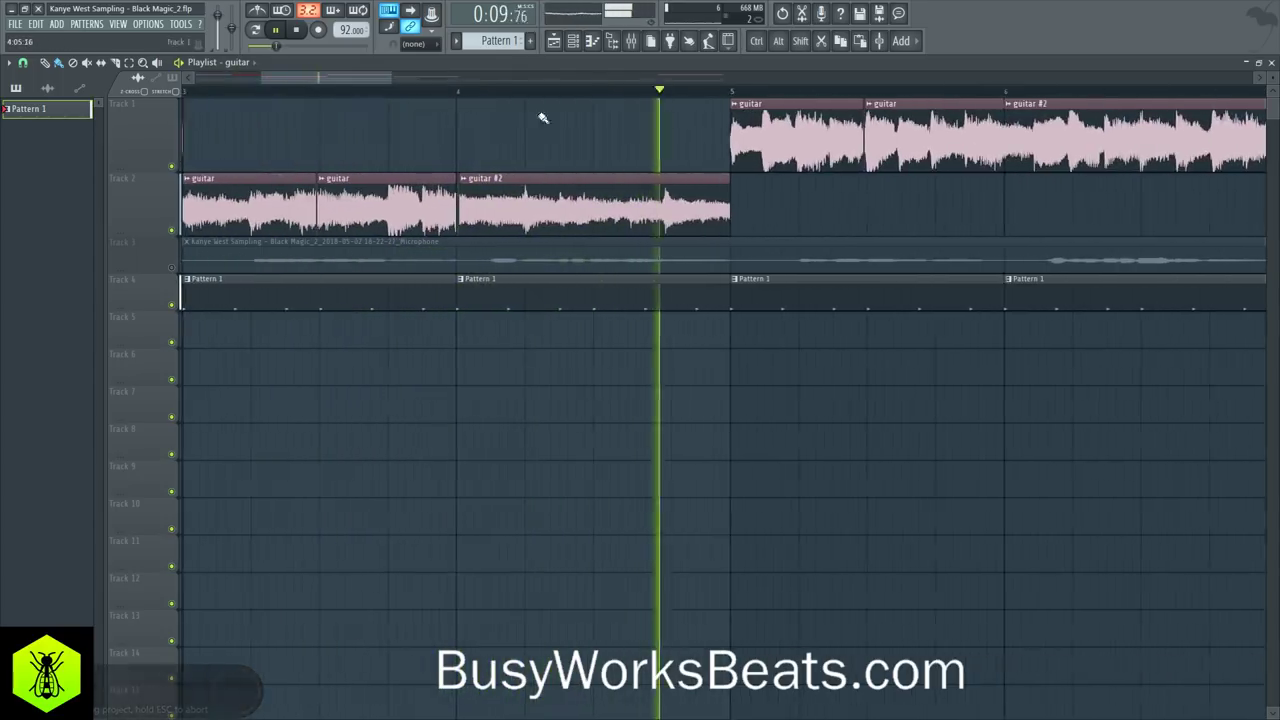
scroll(482, 94, up, 4)
key(space)
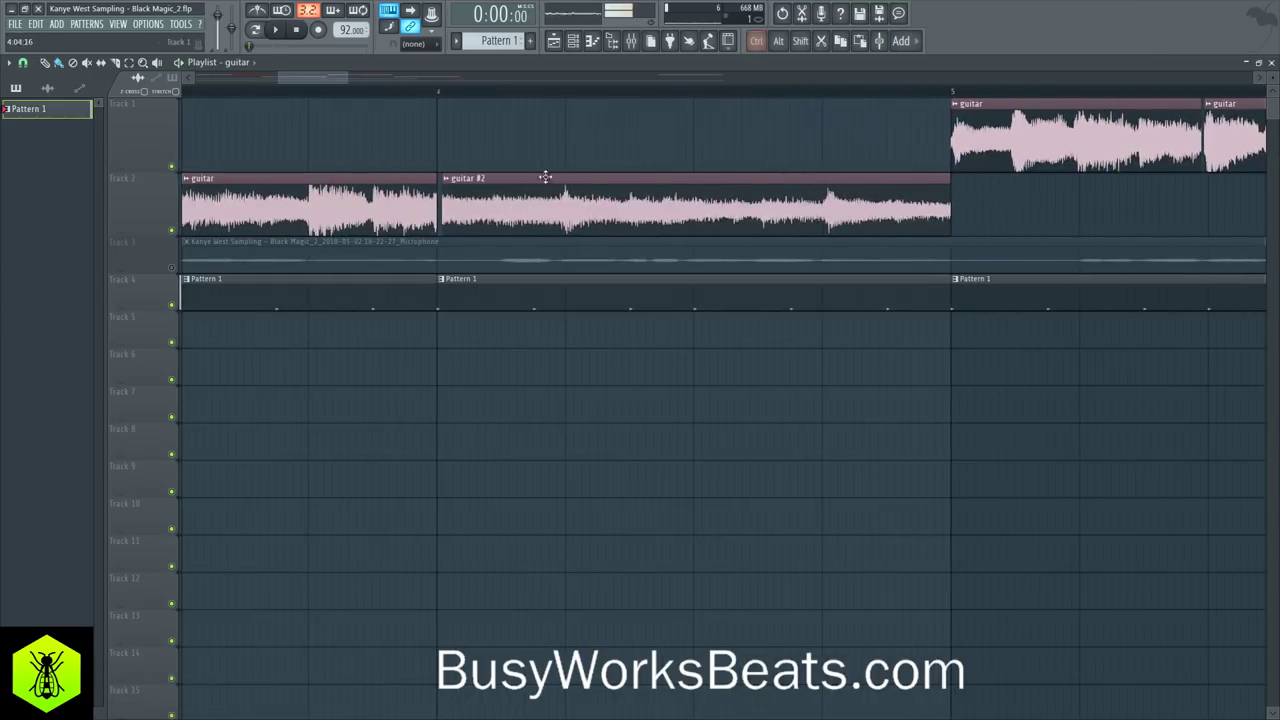
ctrl+click(550, 182)
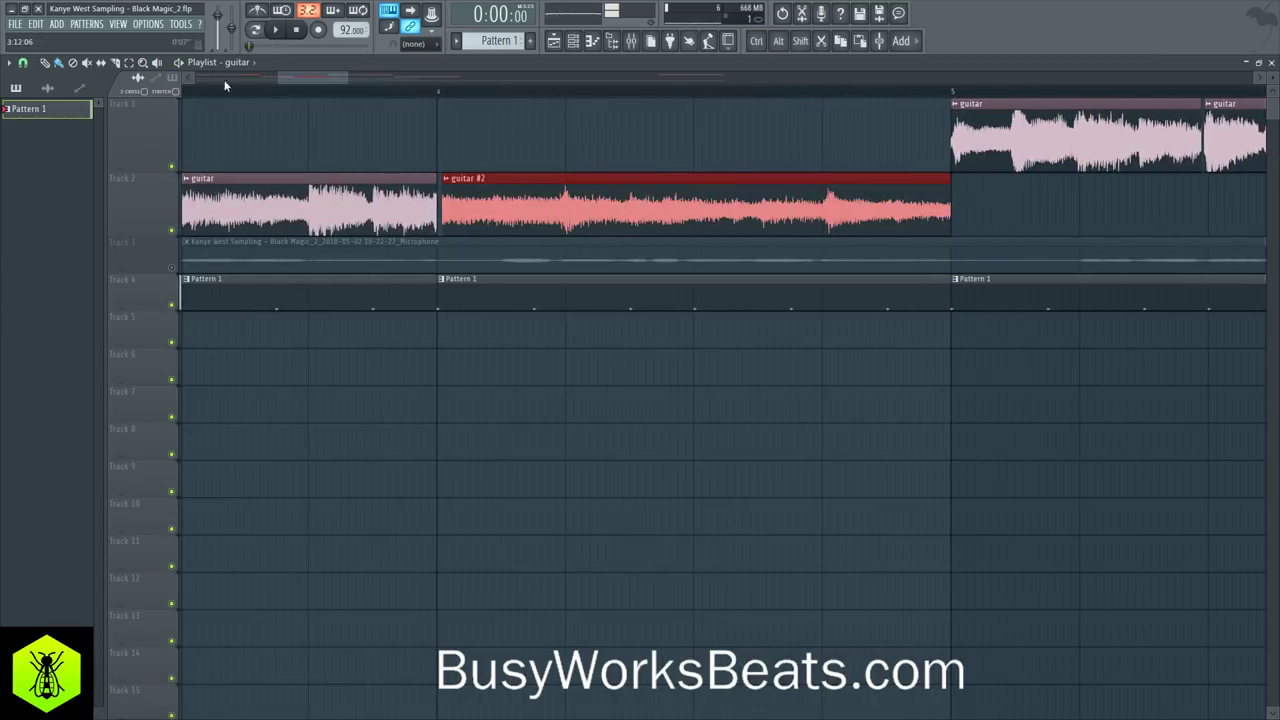
click(422, 88)
scroll(422, 88, up, 3)
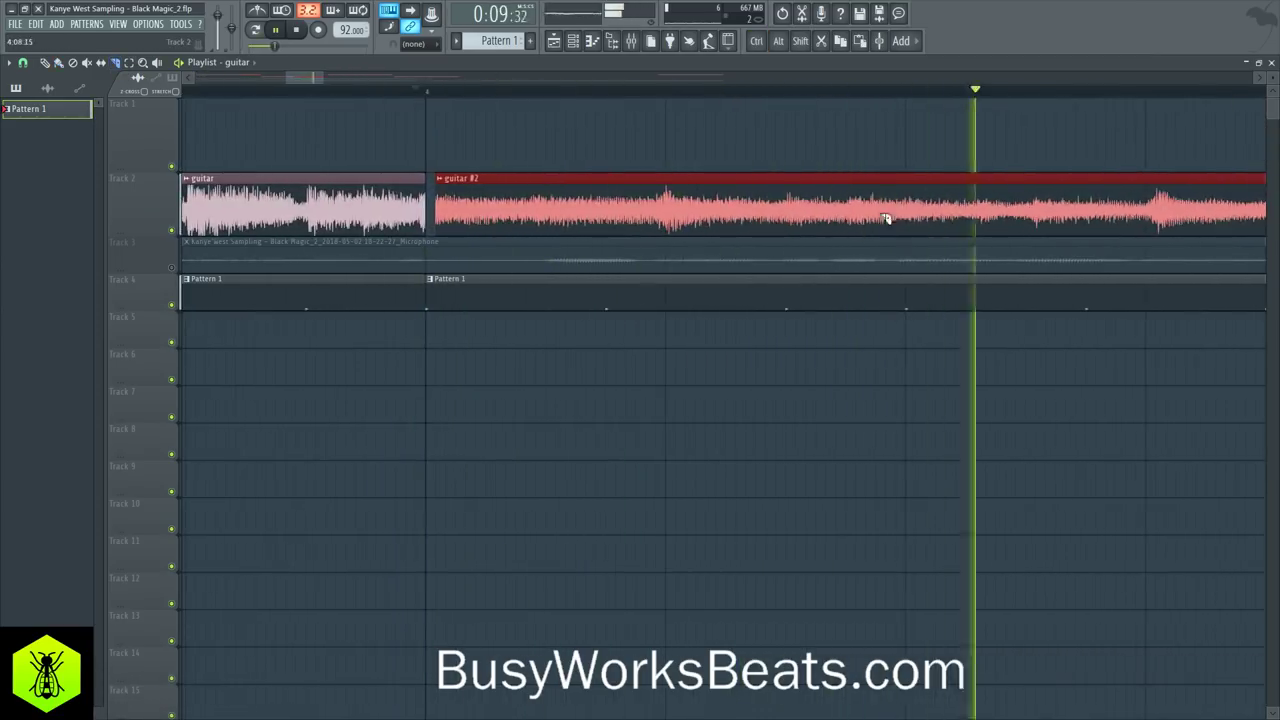
key(space)
click(1146, 226)
key(space)
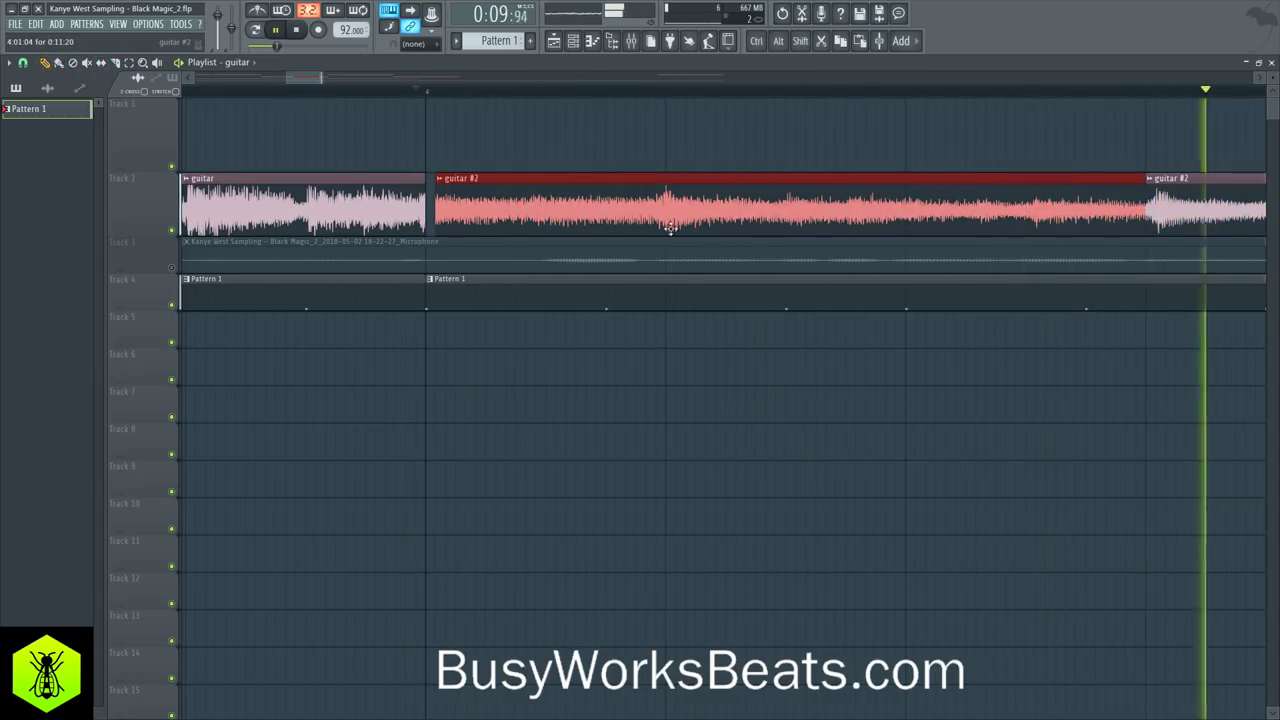
Step: Nudge the longer guitar #2 slice in bar 4 on Track 2 slightly later while auditioning it
key(space)
drag(690, 214, 698, 214)
key(space)
drag(829, 206, 834, 206)
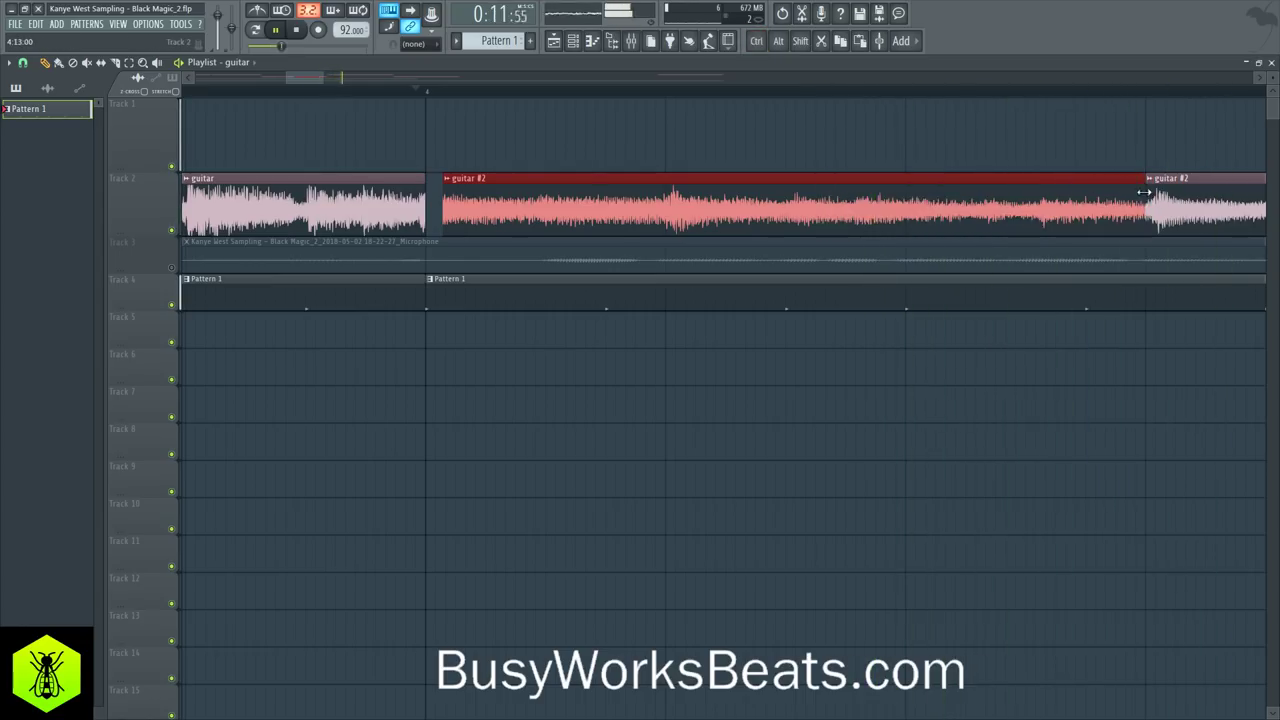
Step: Delete the old guitar clips in bars 5 to 8 on Tracks 1 and 2
scroll(623, 92, down, 5)
scroll(617, 86, right, 4)
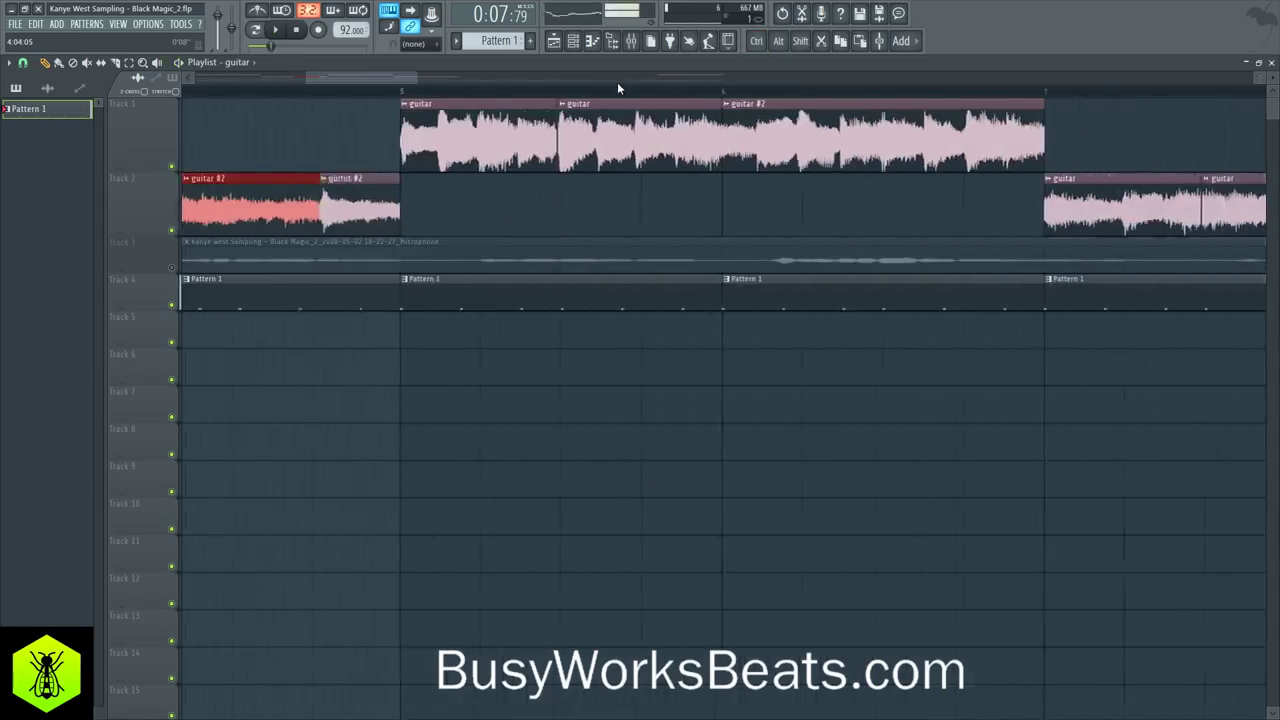
scroll(618, 88, down, 1)
scroll(620, 92, down, 3)
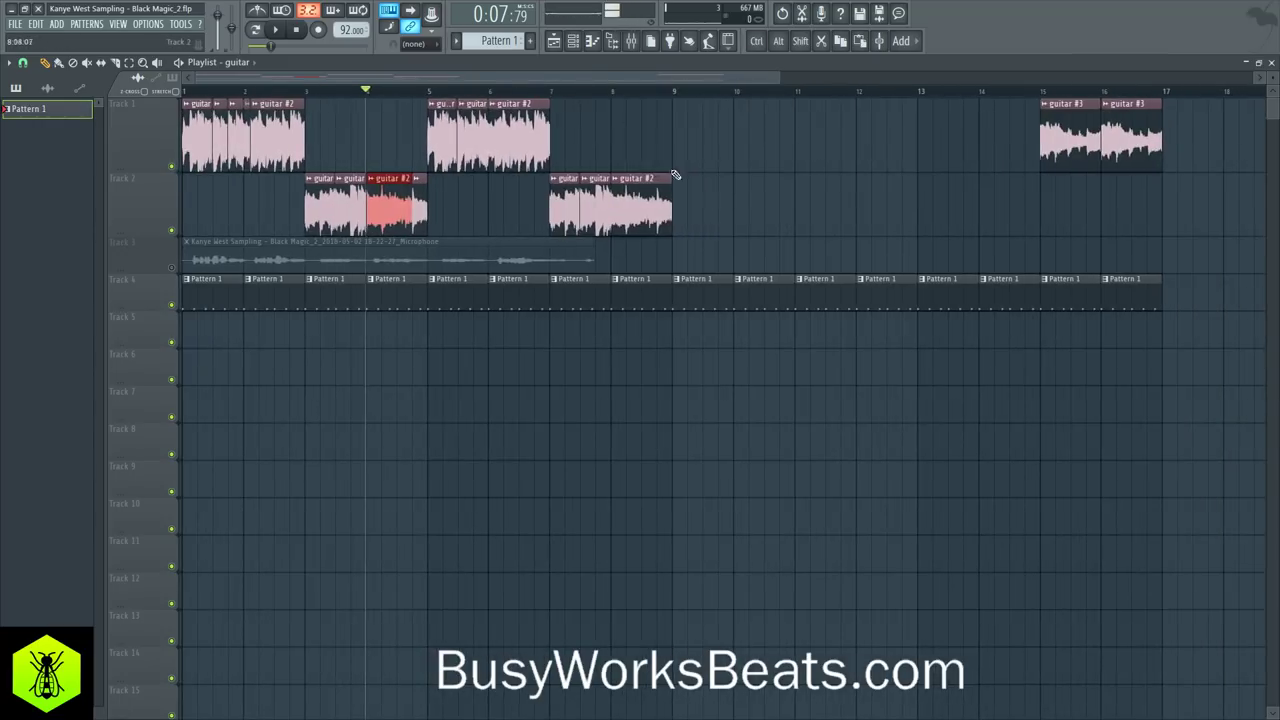
drag(720, 236, 445, 104)
key(Delete)
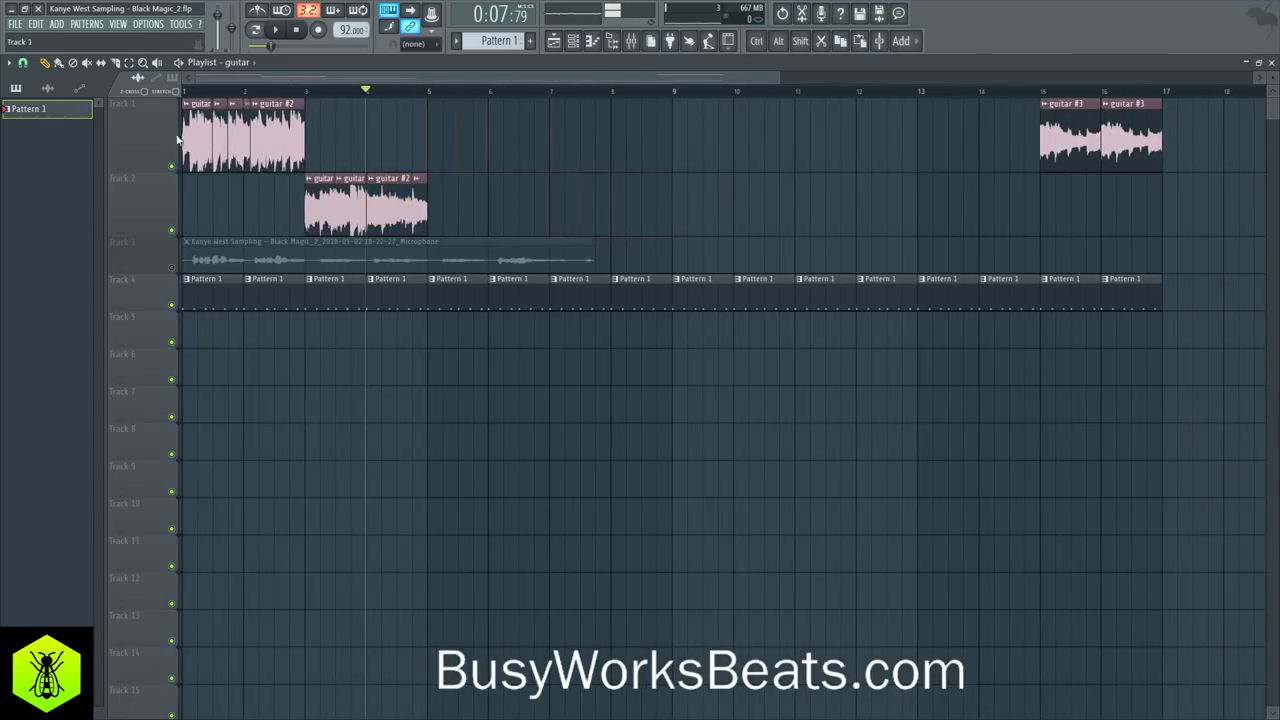
Step: Copy the edited guitar clips from bars 1 to 4 on Tracks 1 and 2 so the copy starts at bar 5
click(31, 64)
click(27, 267)
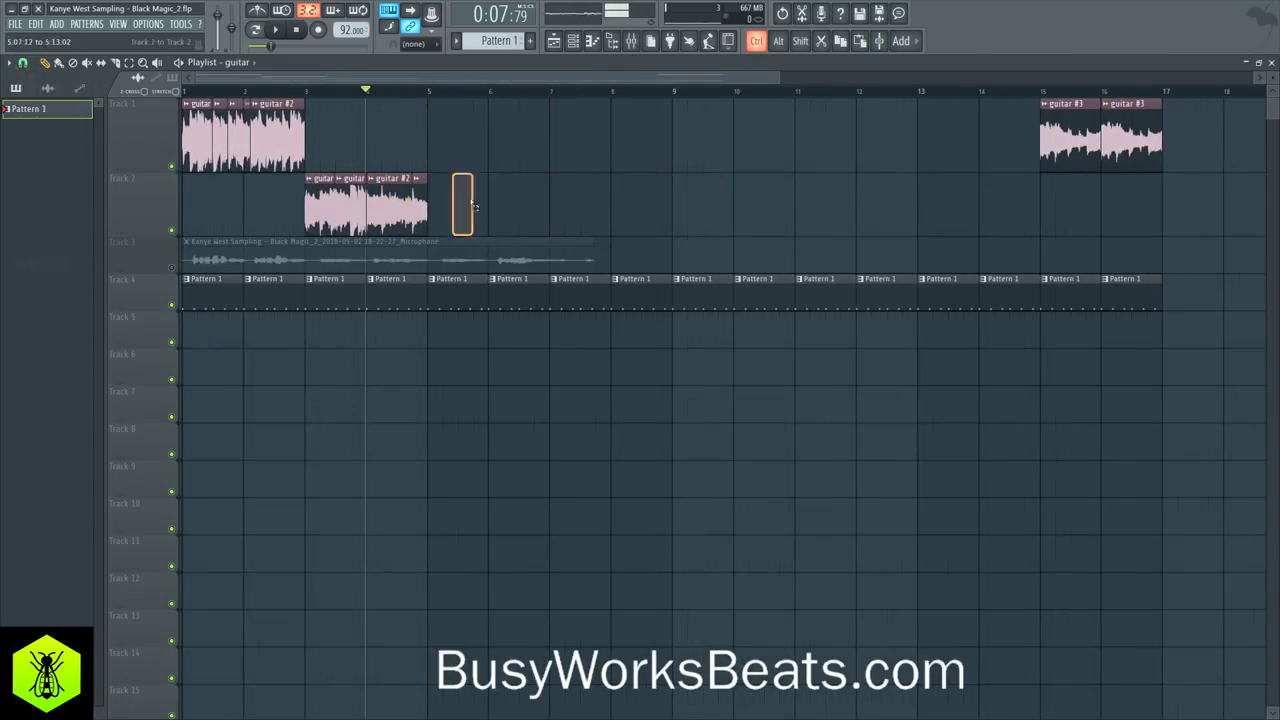
drag(473, 205, 442, 140)
click(657, 165)
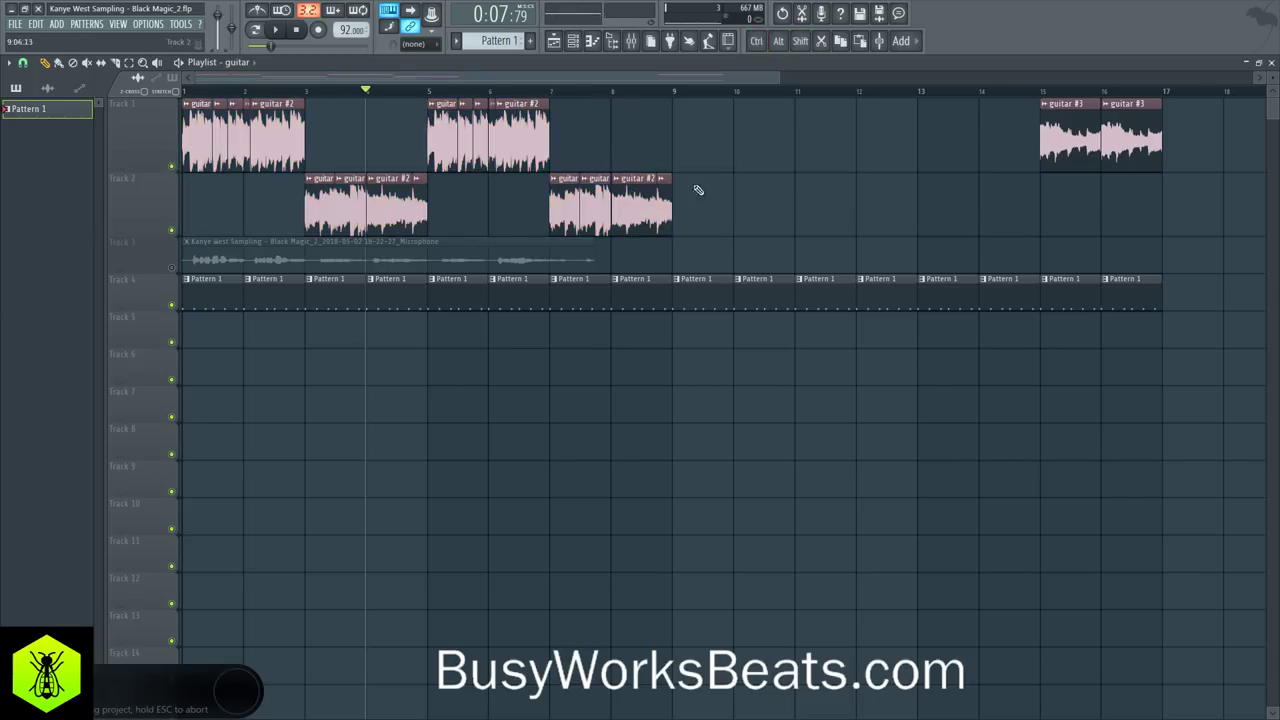
Step: Duplicate the guitar clips of bars 5 to 8 so the copy starts at bar 9, and deselect them
drag(709, 234, 457, 102)
drag(444, 163, 689, 163)
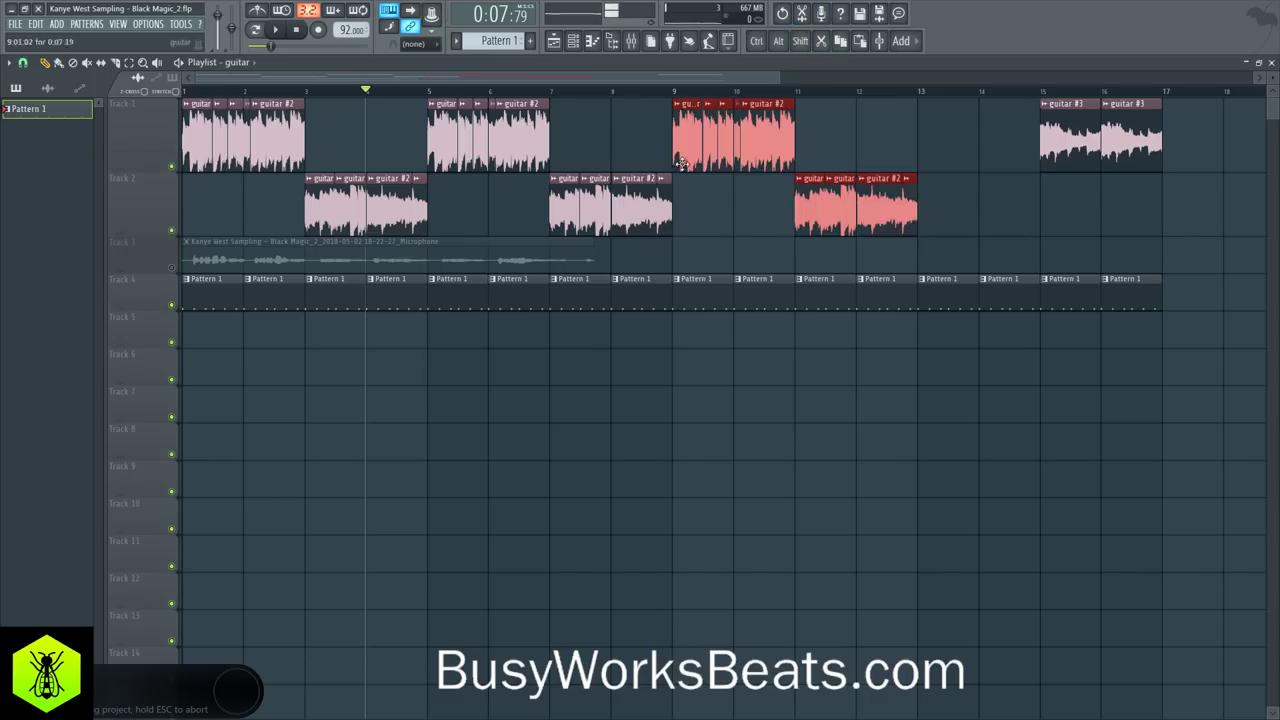
click(718, 213)
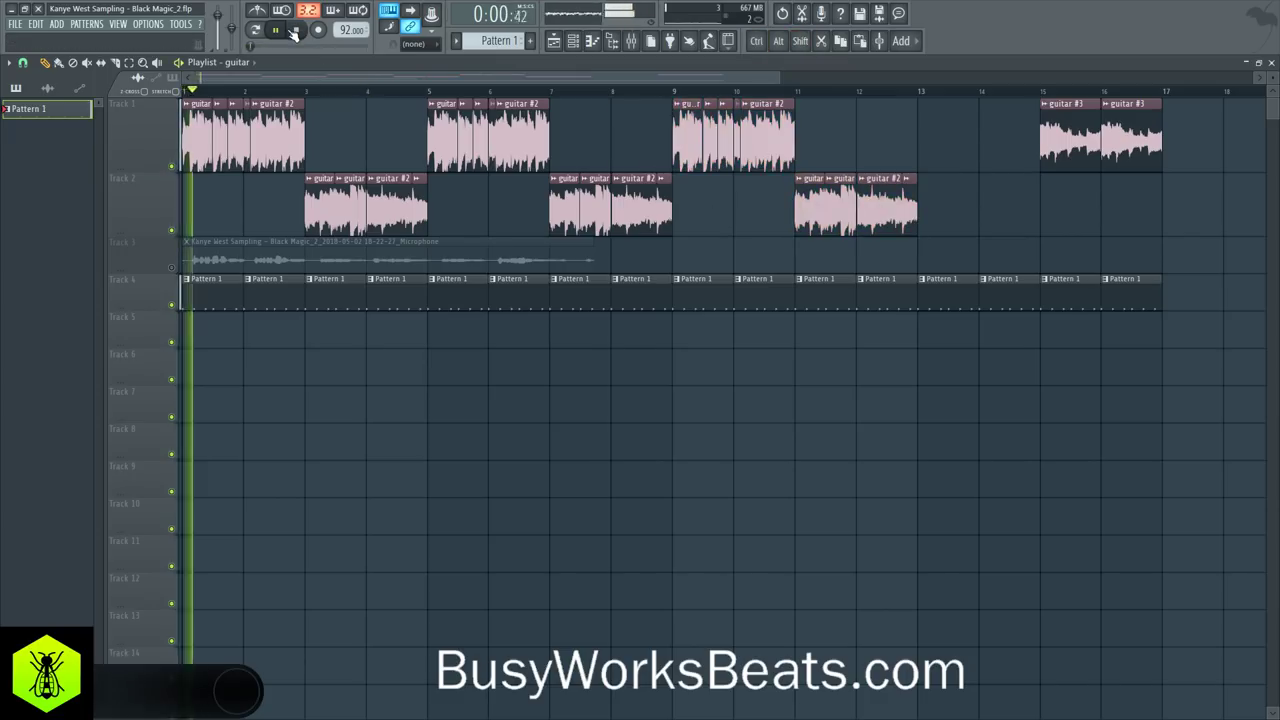
Step: Check the drums channel's sampler settings during playback and save the project
key(F6)
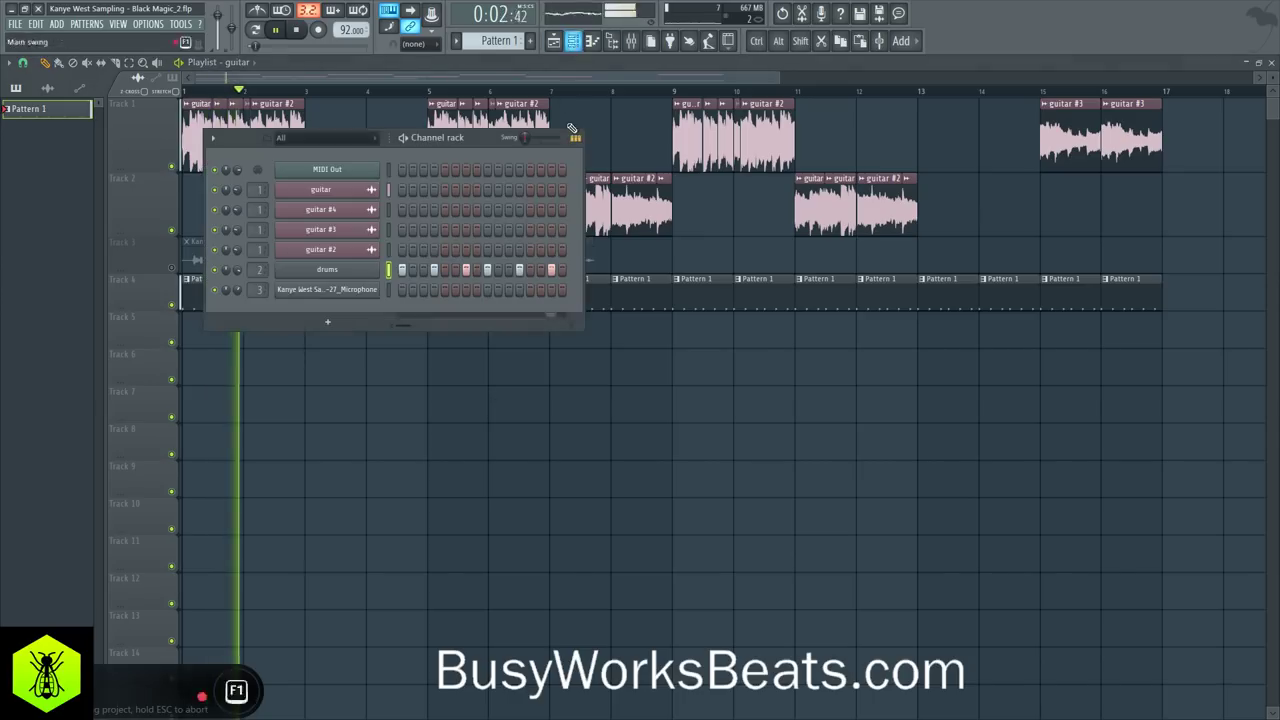
click(309, 270)
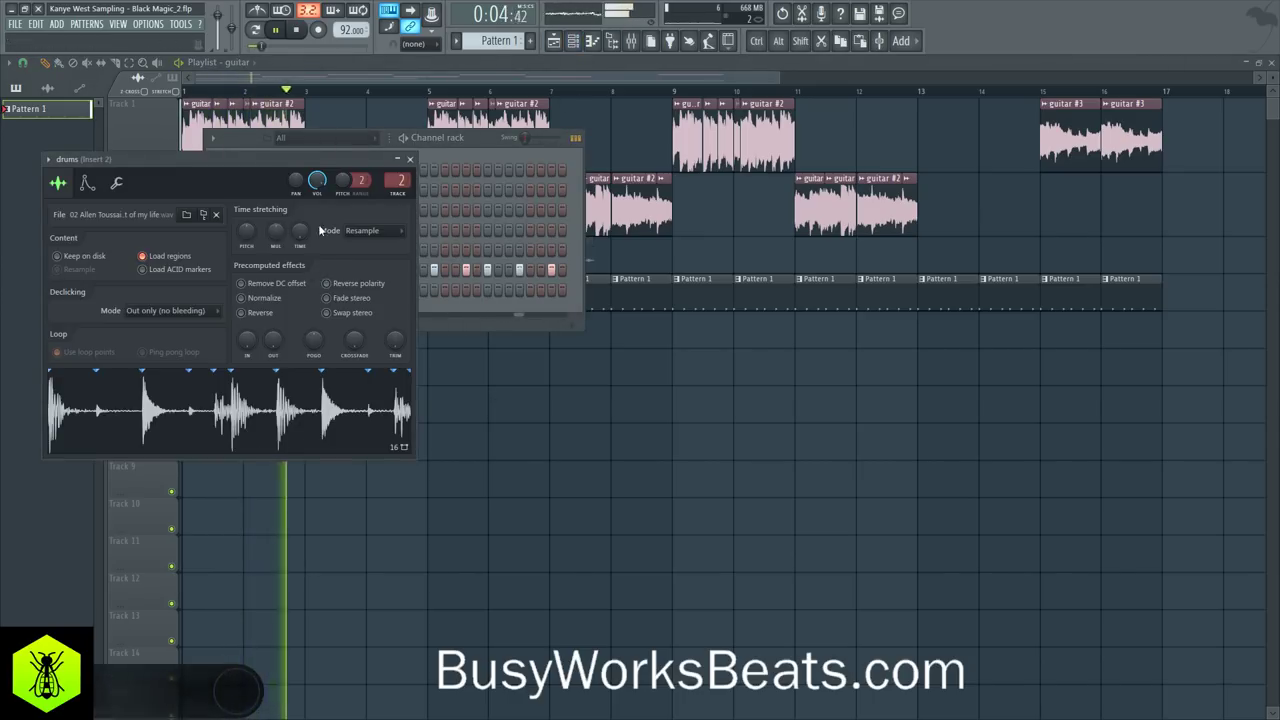
click(410, 160)
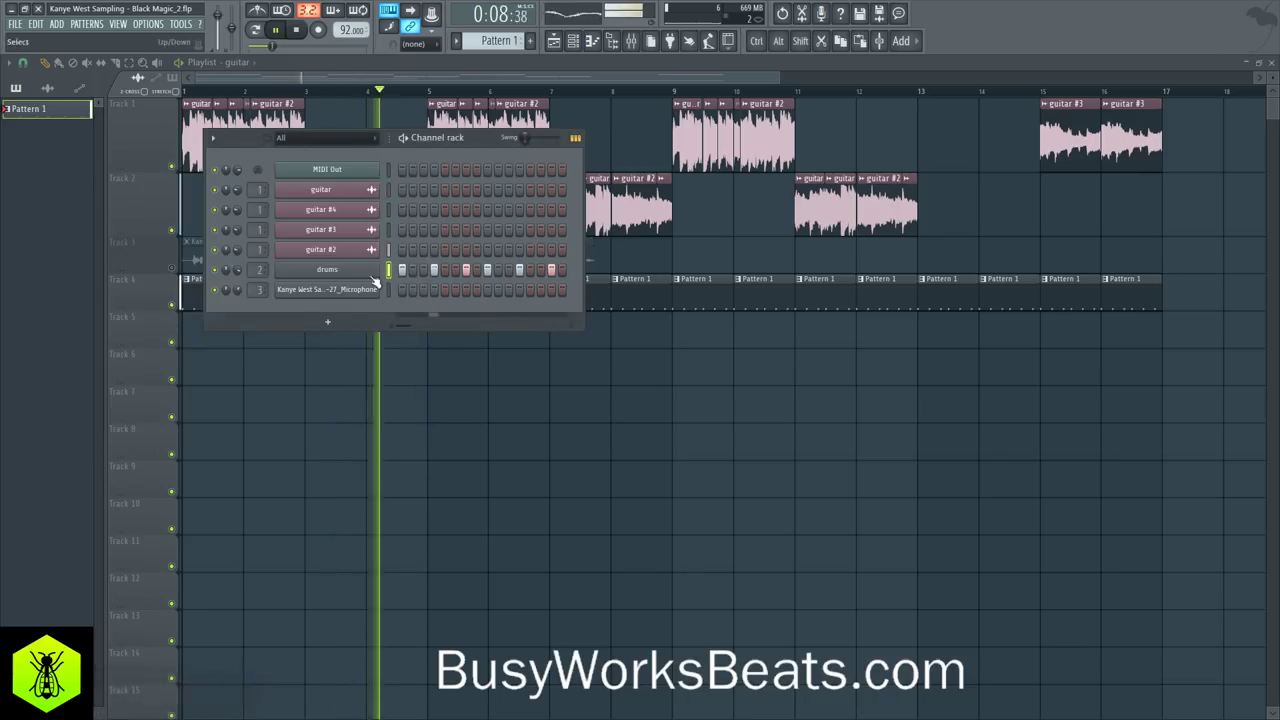
key(F6)
key(space)
key(ctrl+s)
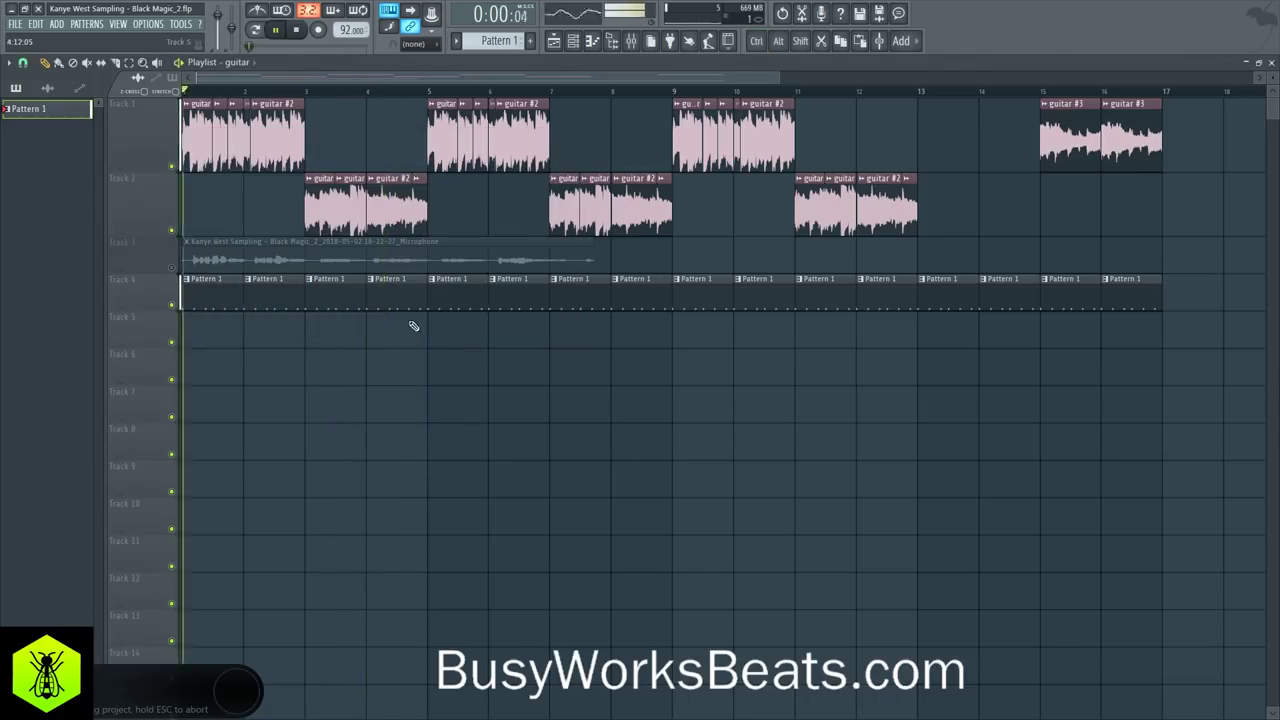
Step: Set the drums channel's time stretching mode to Stretch and close its sampler settings
click(574, 44)
click(309, 272)
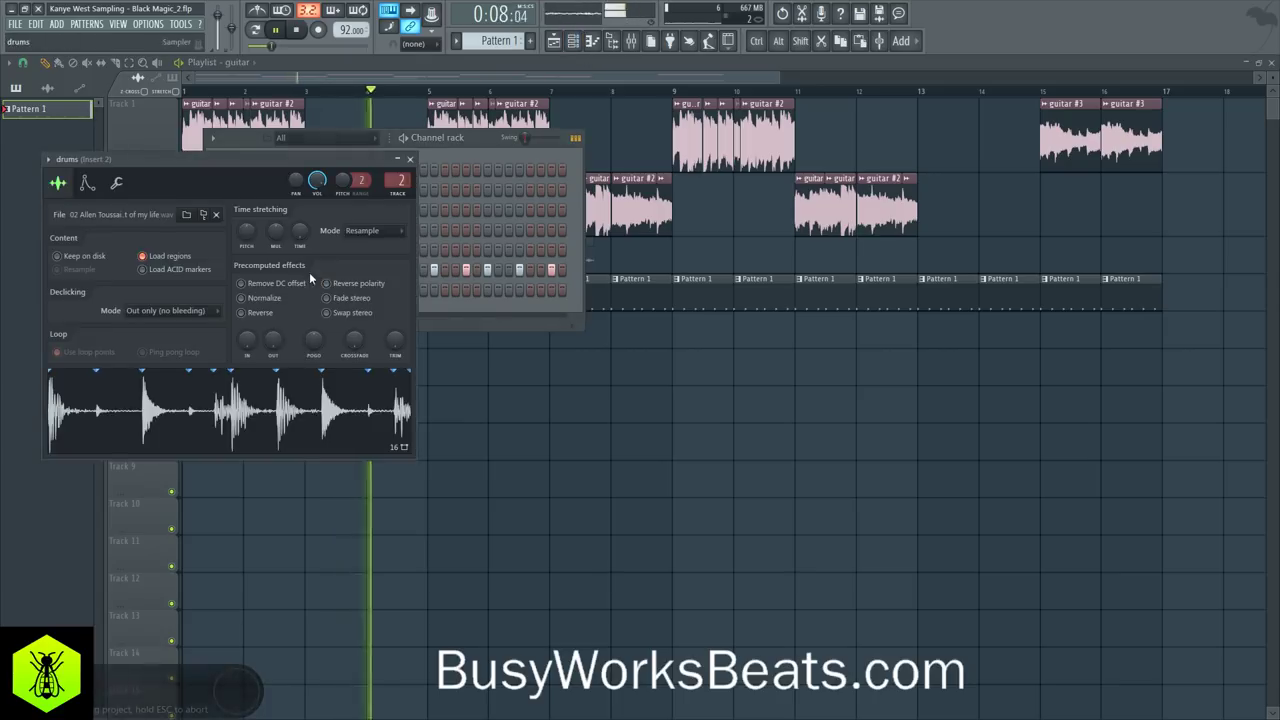
key(space)
click(362, 231)
click(360, 270)
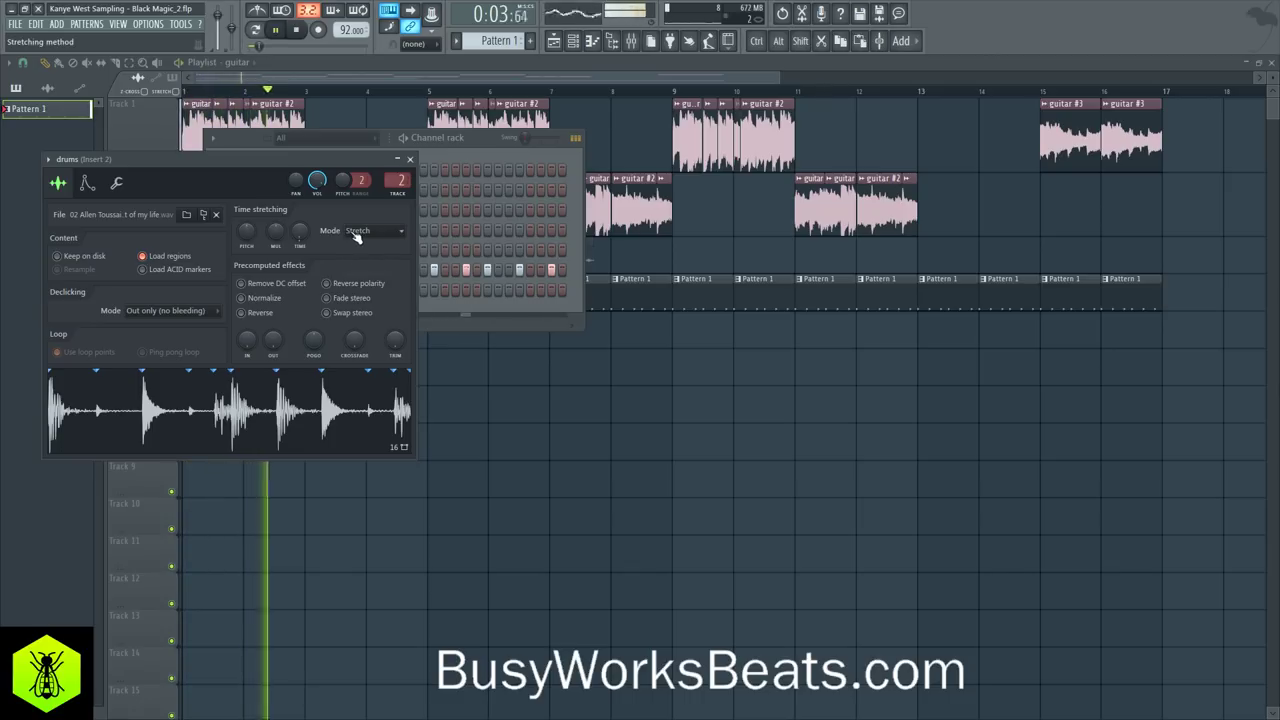
click(411, 160)
Step: Delete the microphone recording clip from Track 3 of the playlist
right_click(476, 445)
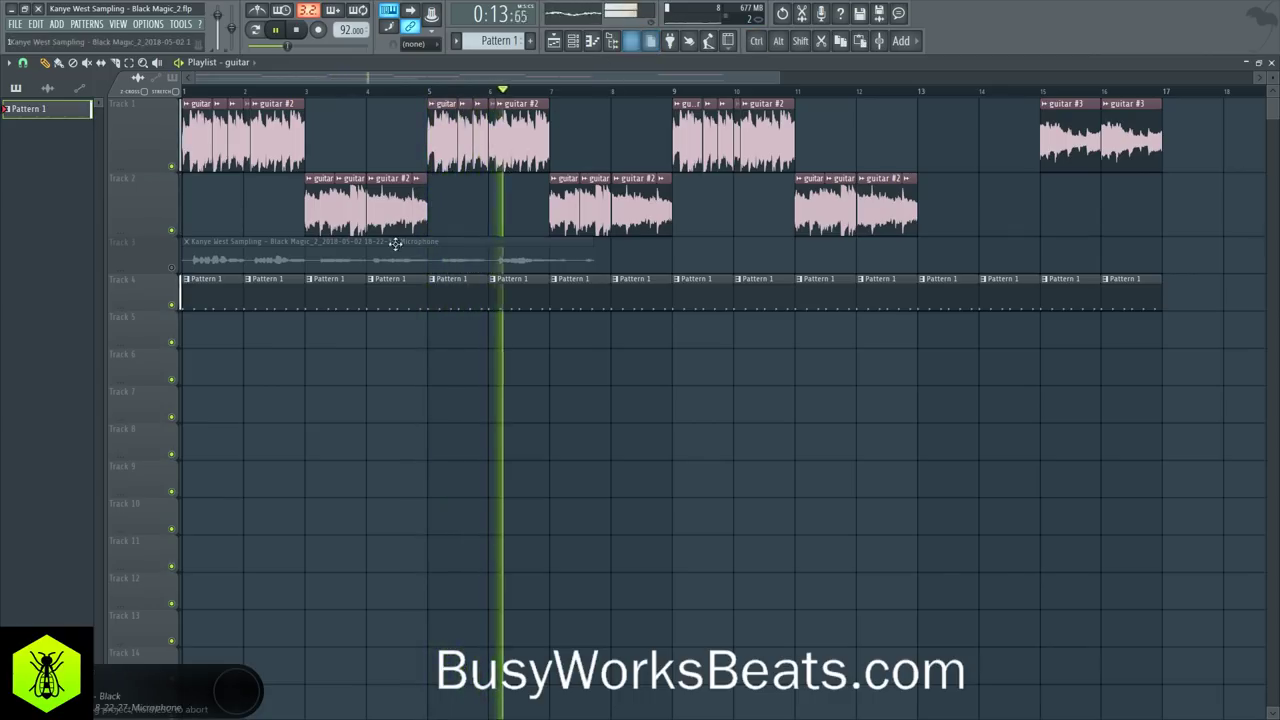
right_click(267, 264)
Step: Try to load Auto-Tune 8.1 in effect slot 4 of the Microphone mixer track, dismissing the iLok activation window
click(631, 41)
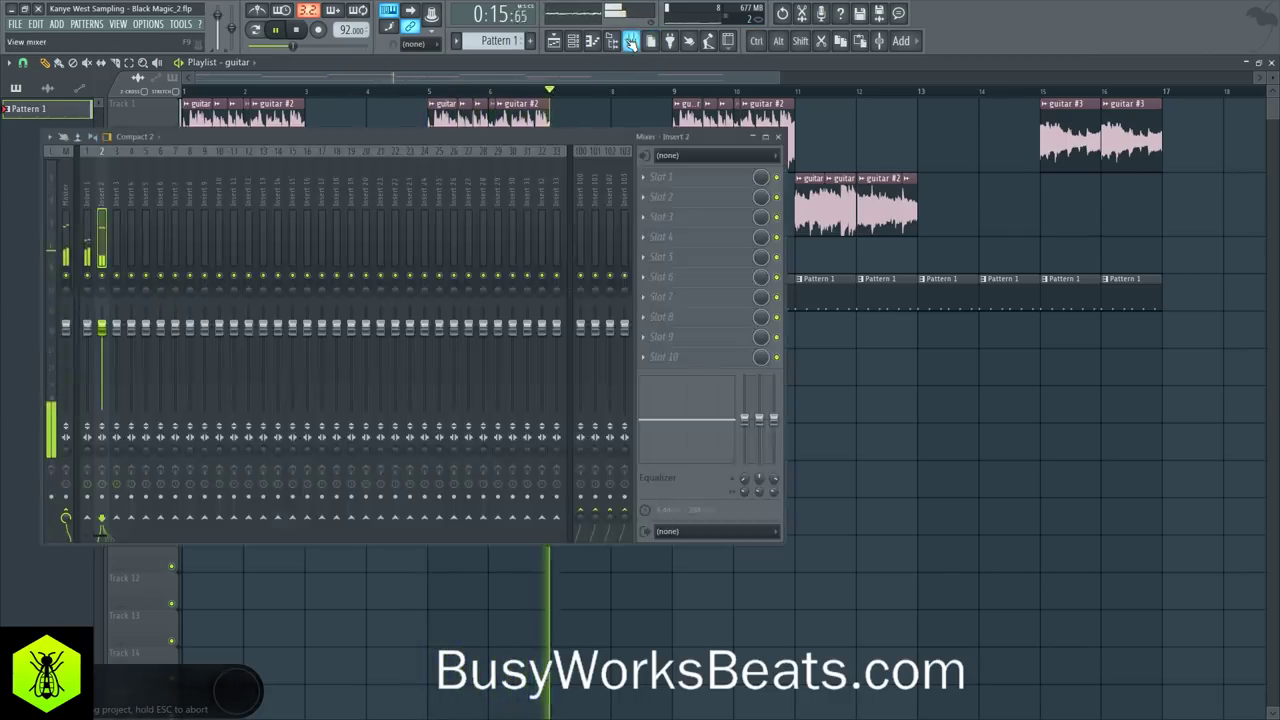
scroll(372, 190, down, 15)
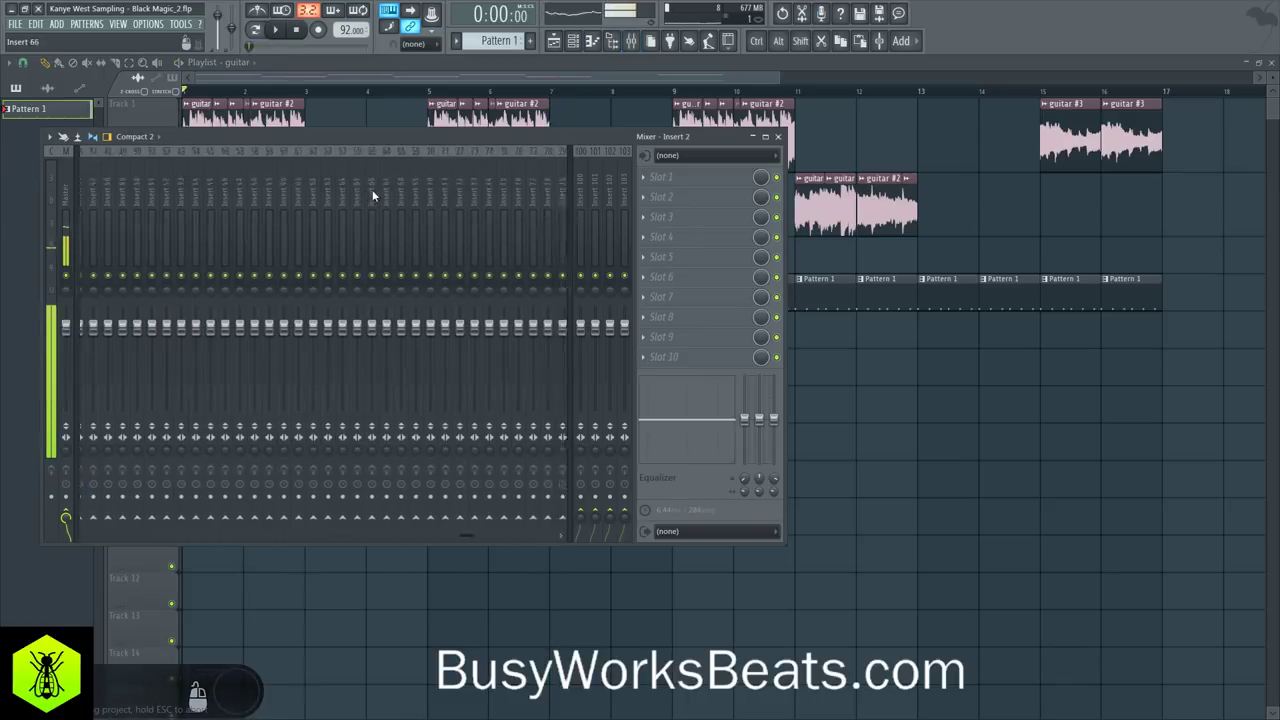
click(428, 200)
click(697, 240)
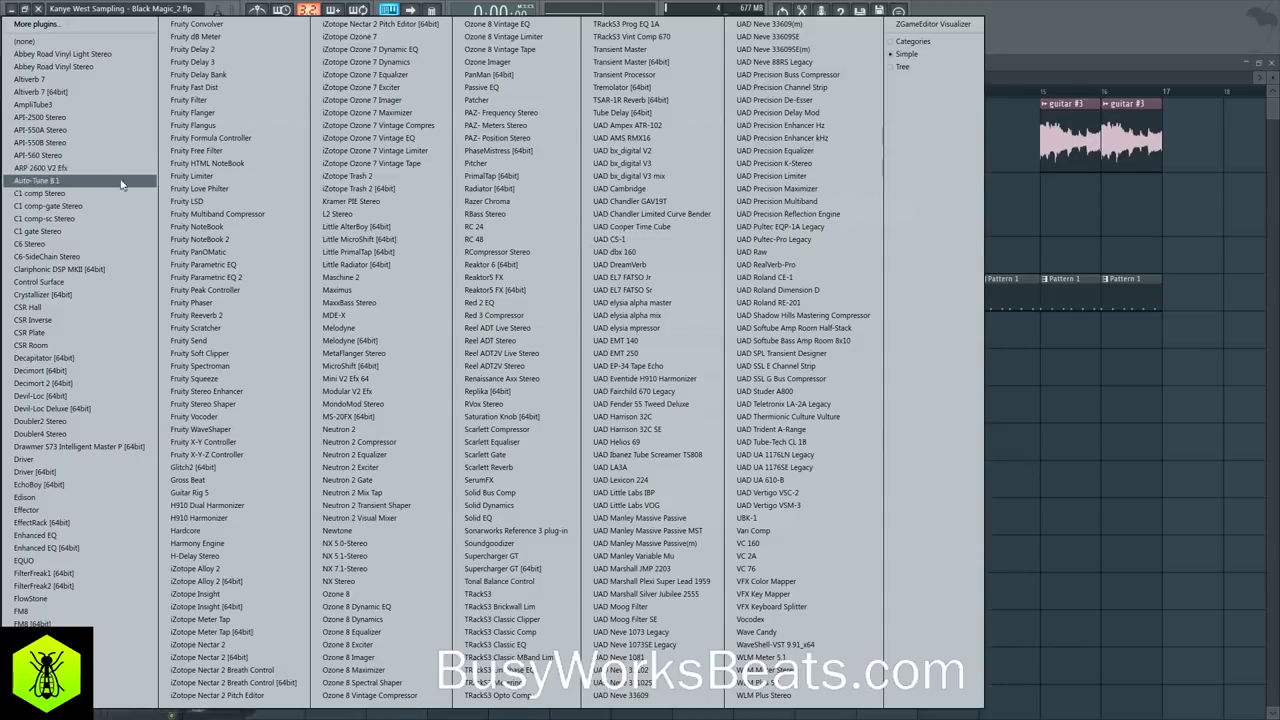
click(121, 182)
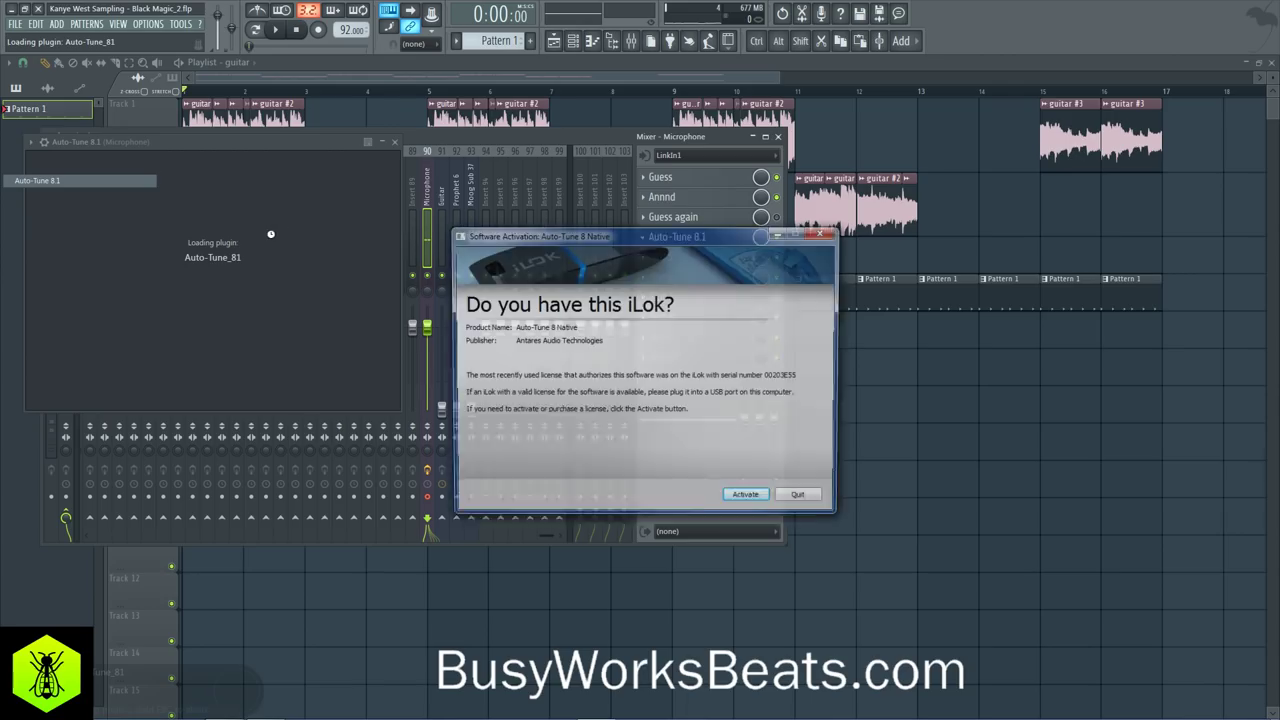
click(826, 234)
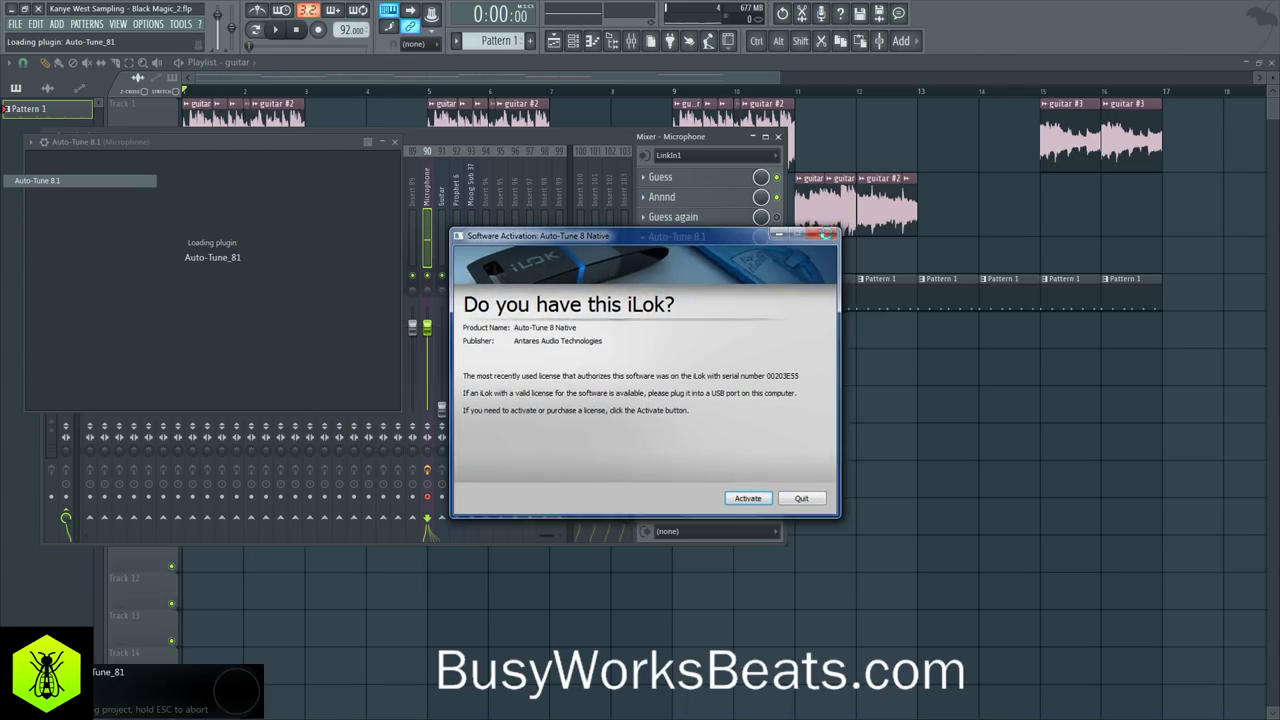
click(771, 409)
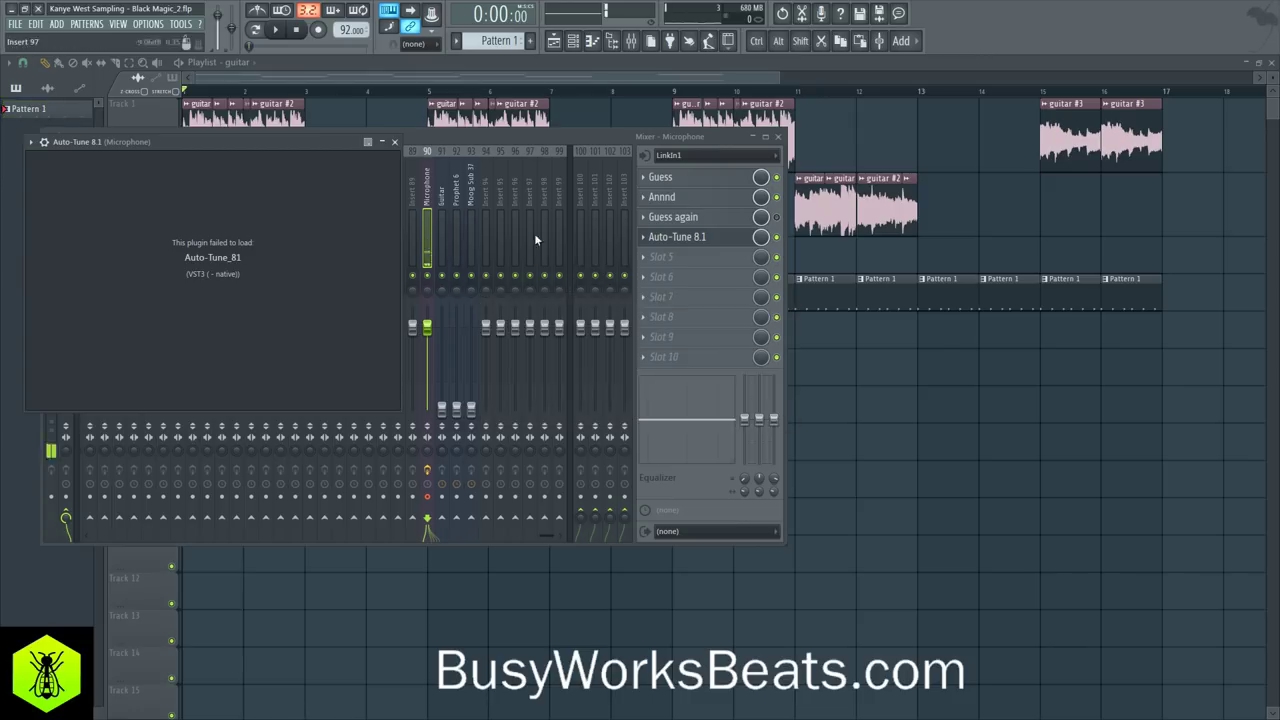
click(395, 142)
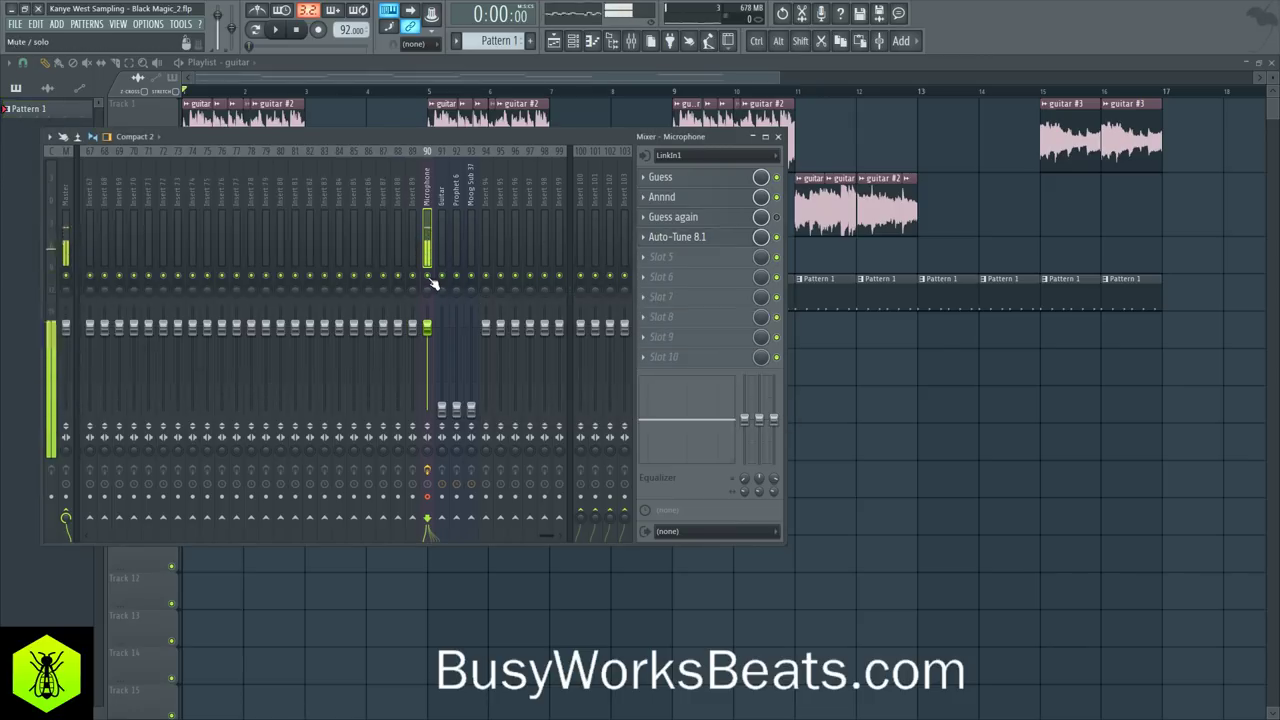
Step: Play back the arrangement and clear Auto-Tune 8.1 from slot 4 of the Microphone mixer track
key(space)
key(F9)
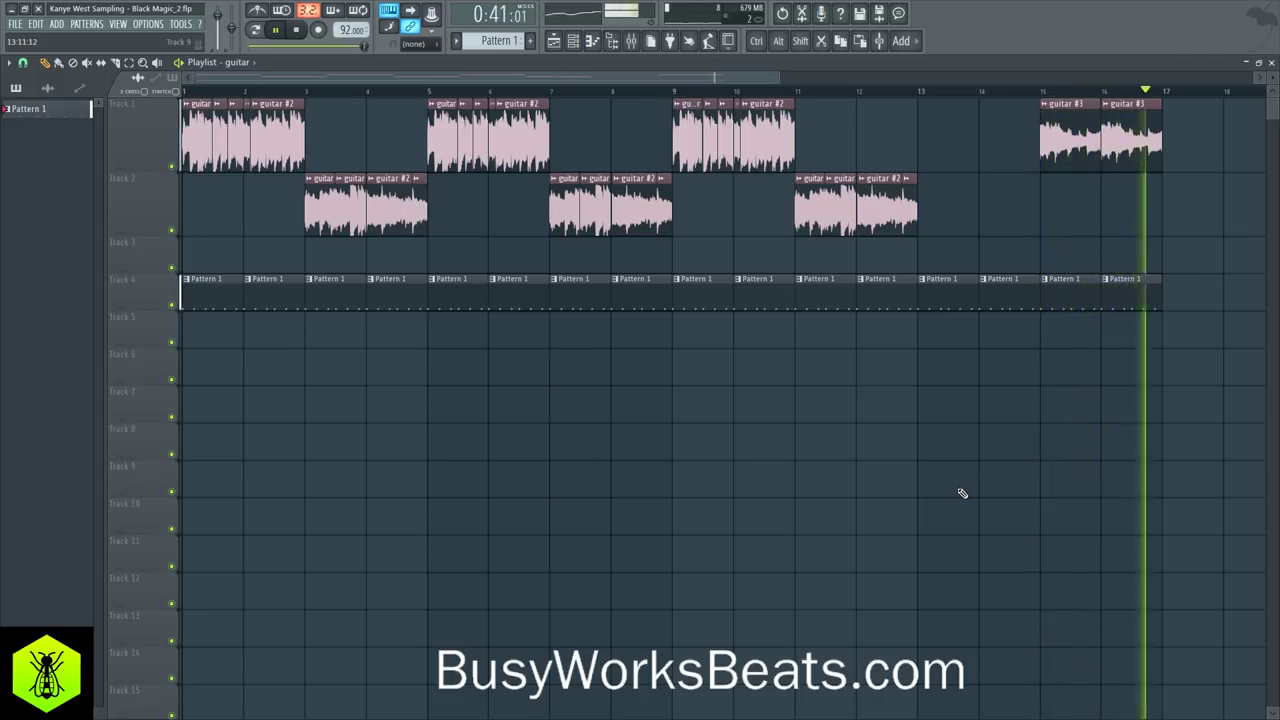
key(F9)
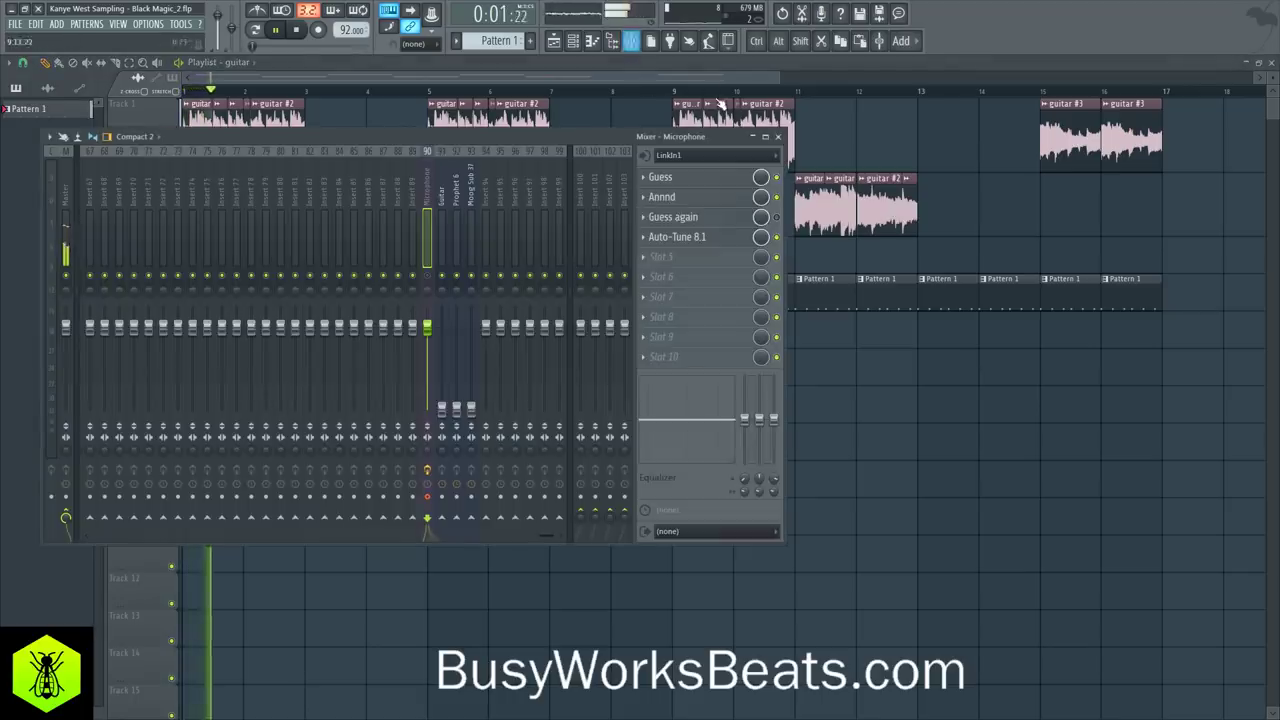
click(653, 243)
mouse_move(660, 258)
click(87, 43)
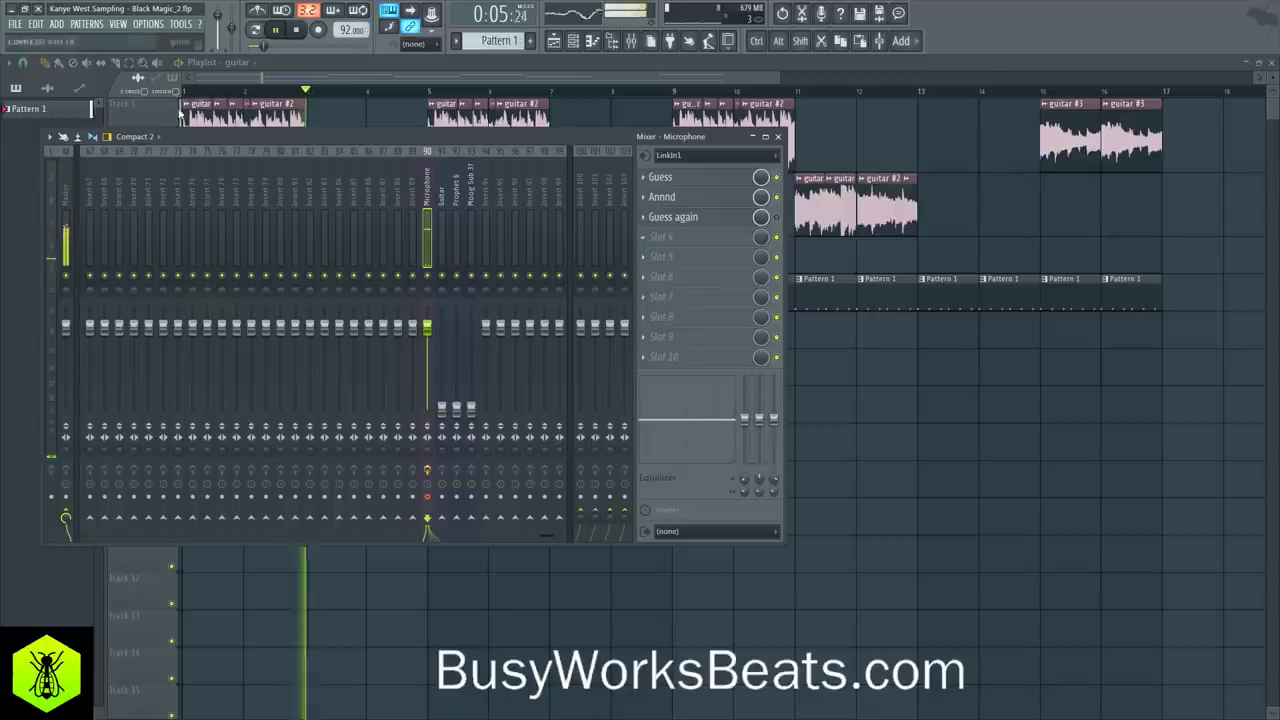
Step: Load Auto-Tune 8.1 in slot 4 of the Microphone mixer track and turn off further reminders about this update
click(676, 236)
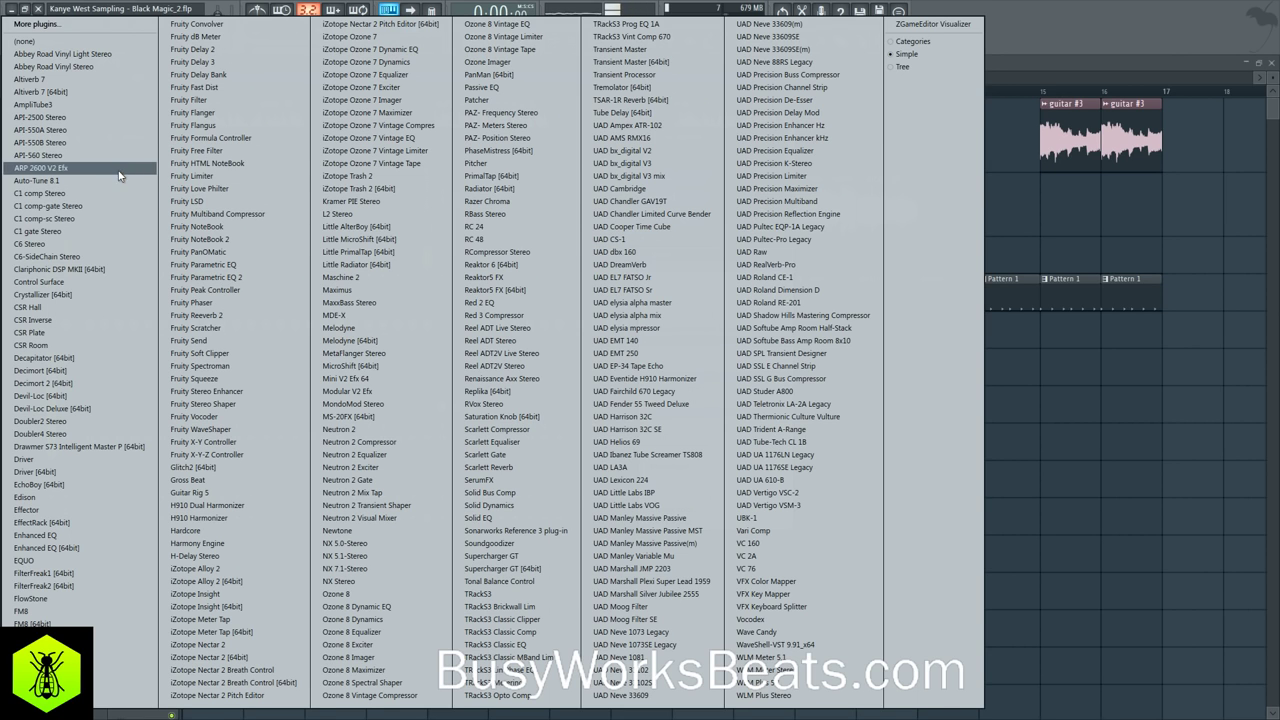
click(115, 180)
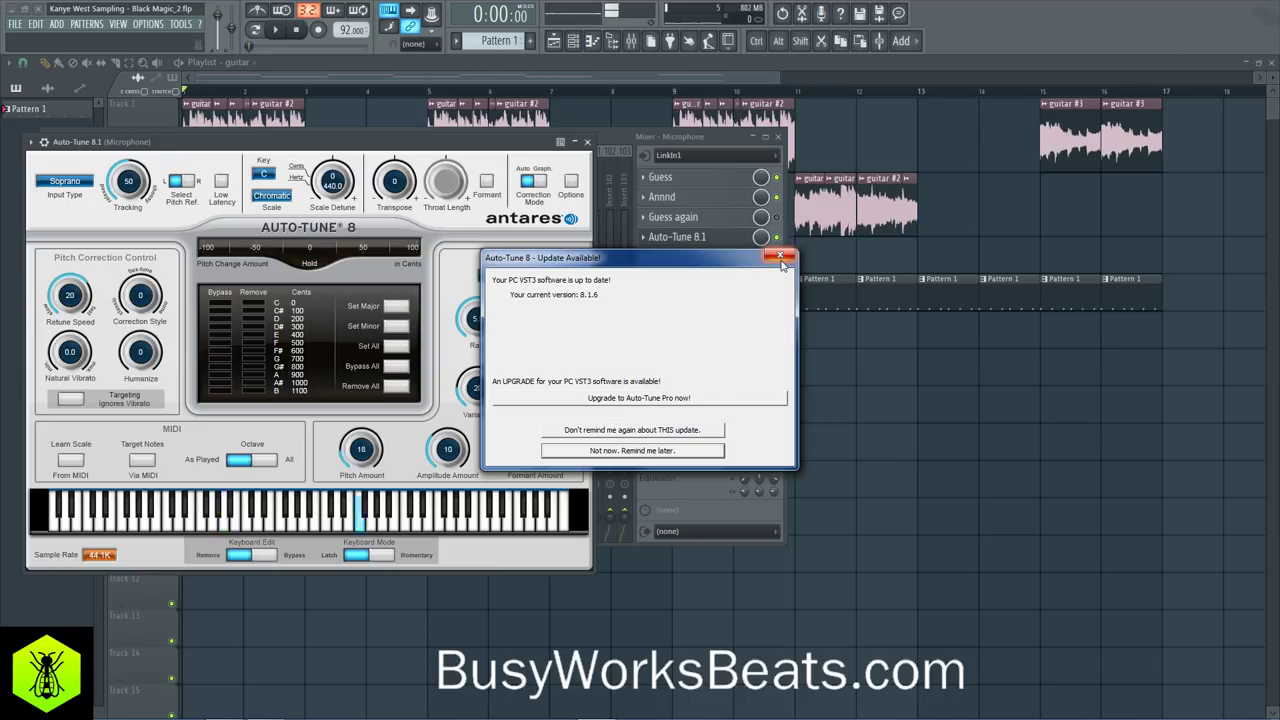
click(702, 431)
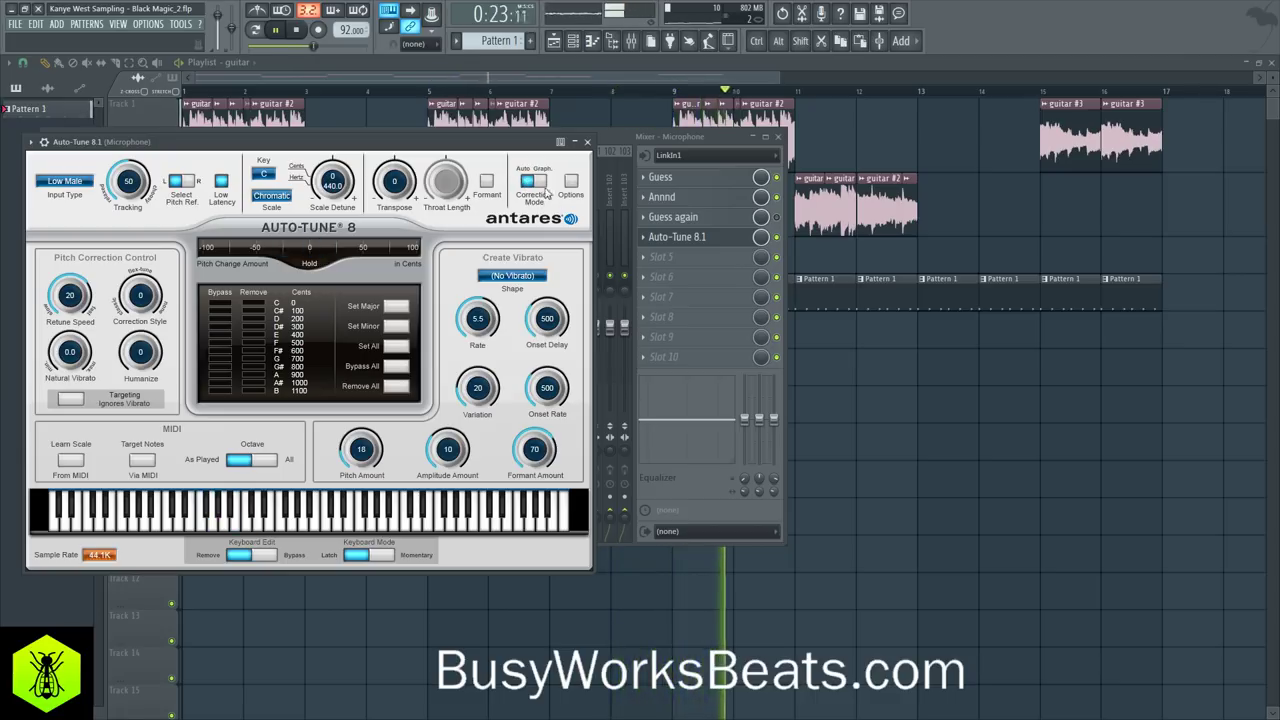
click(1010, 419)
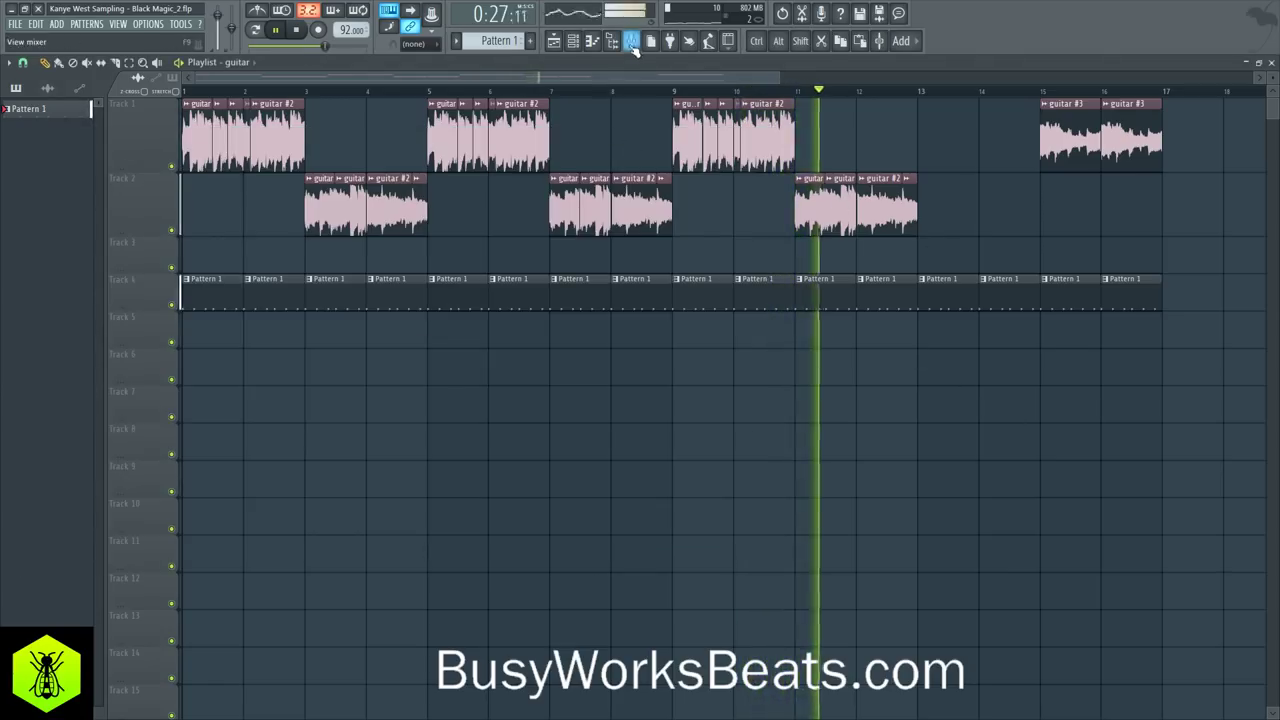
Step: Stop playback and add a 3x Osc instrument channel to the channel rack
key(F9)
click(573, 41)
key(space)
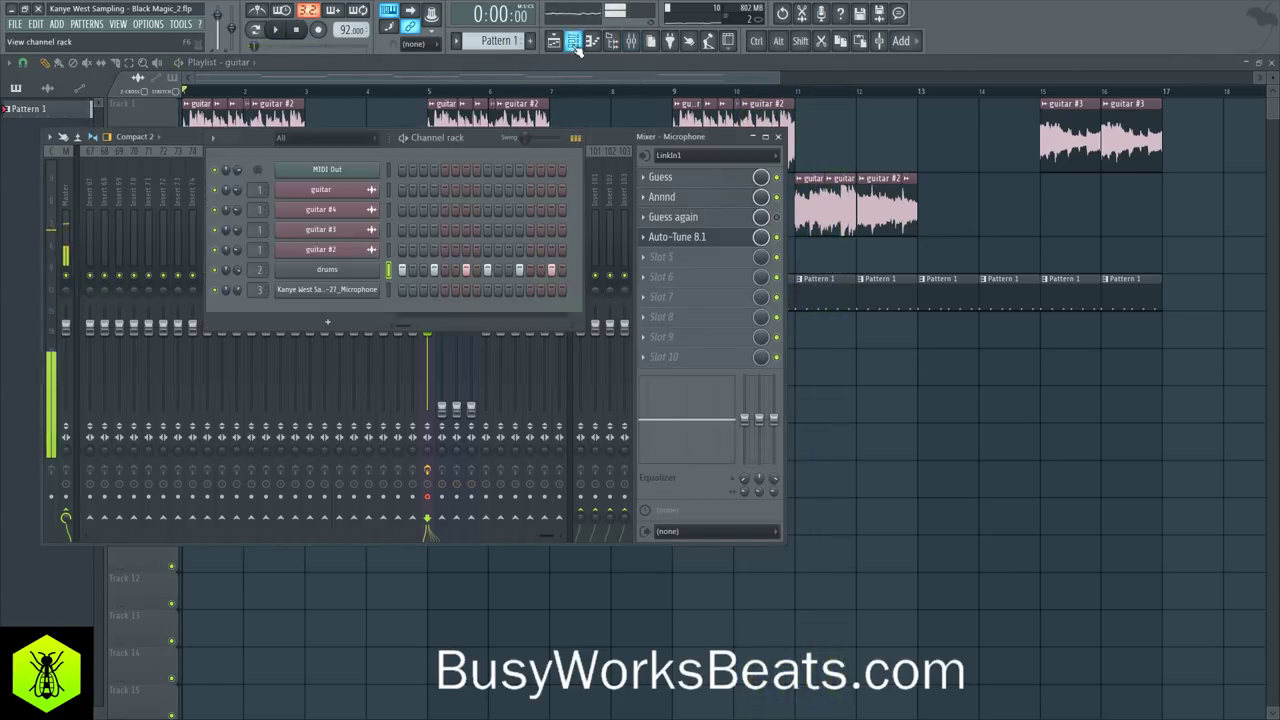
click(348, 317)
click(309, 54)
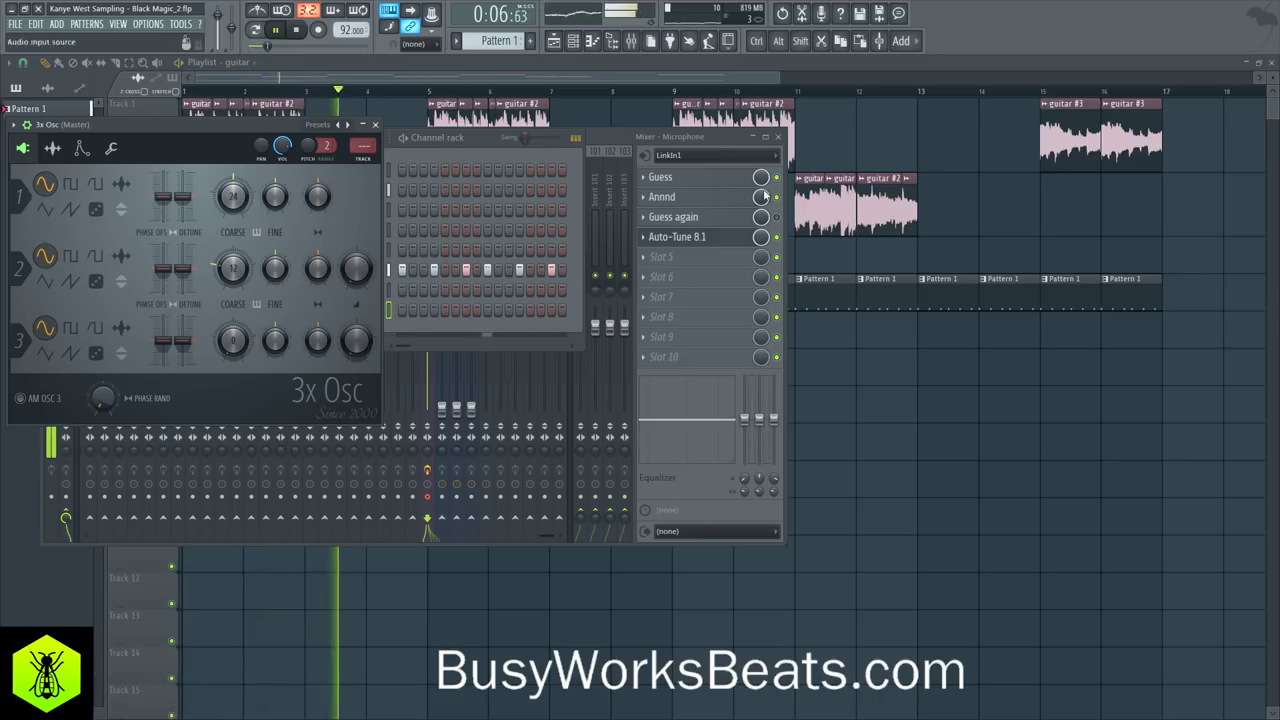
Step: Set Auto-Tune 8.1's Retune Speed to 0 on the Microphone track and mark F, G, A# and C for removal
click(704, 241)
click(704, 239)
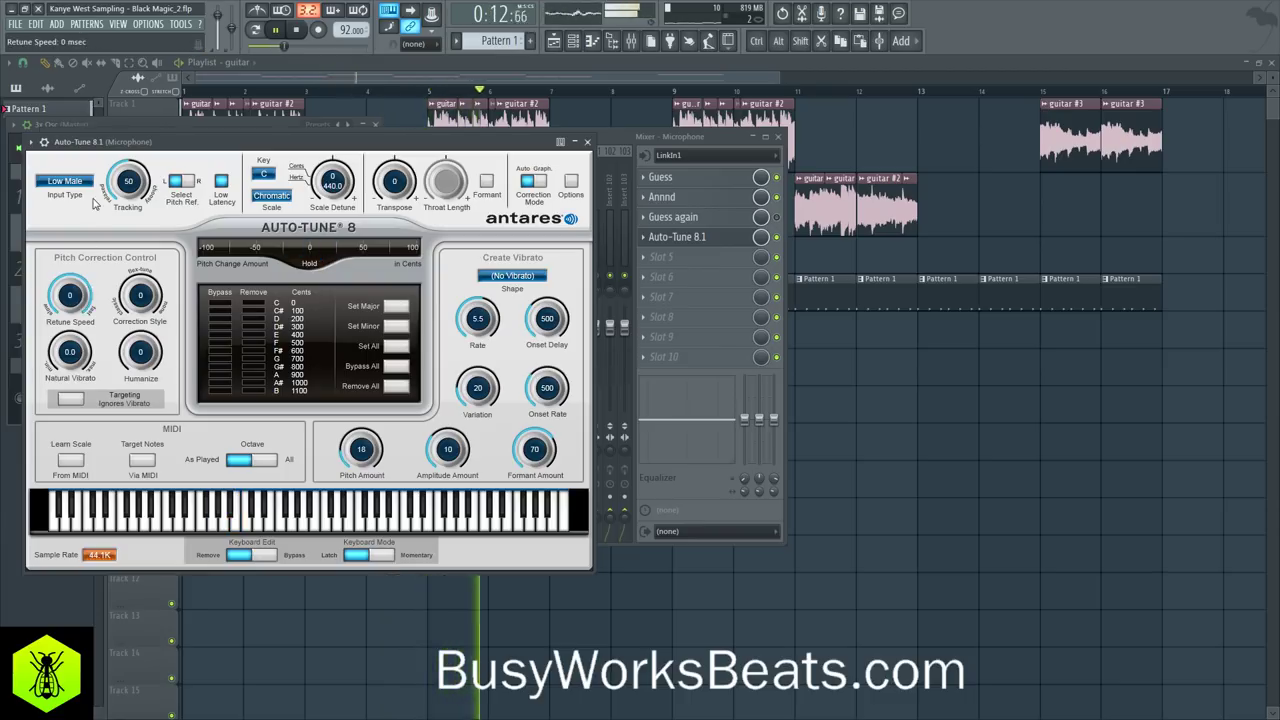
click(262, 344)
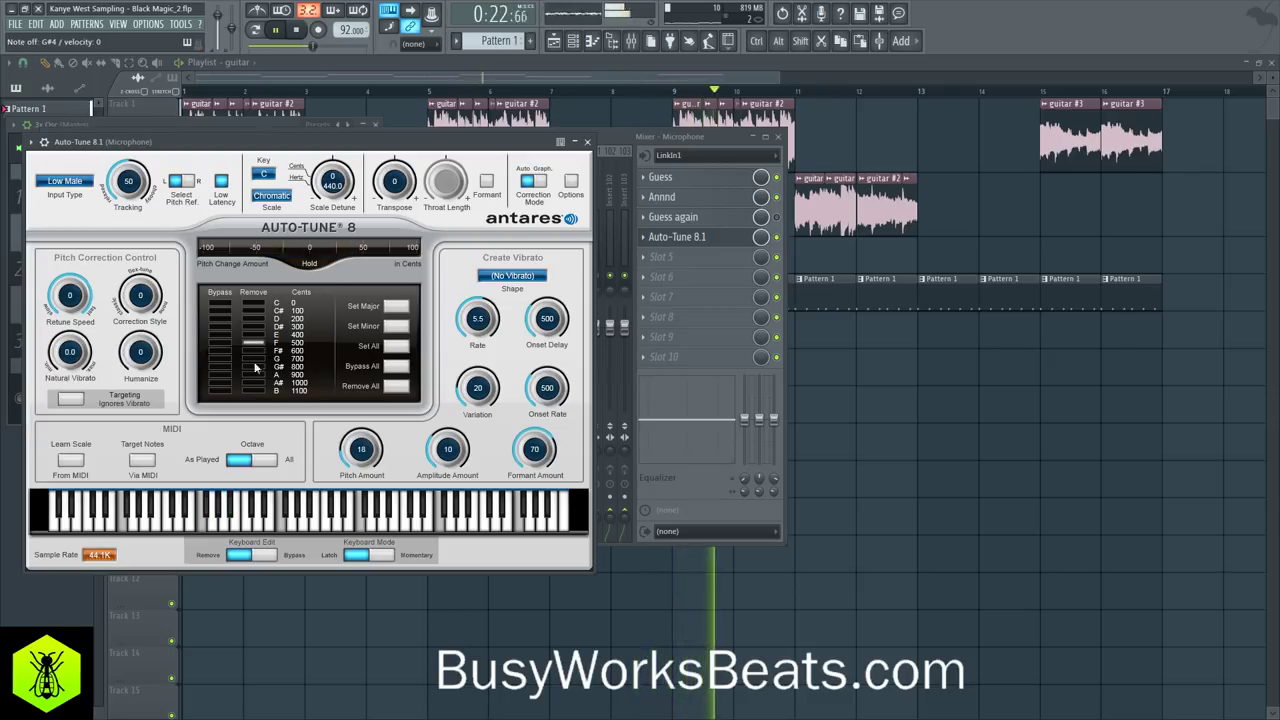
click(258, 359)
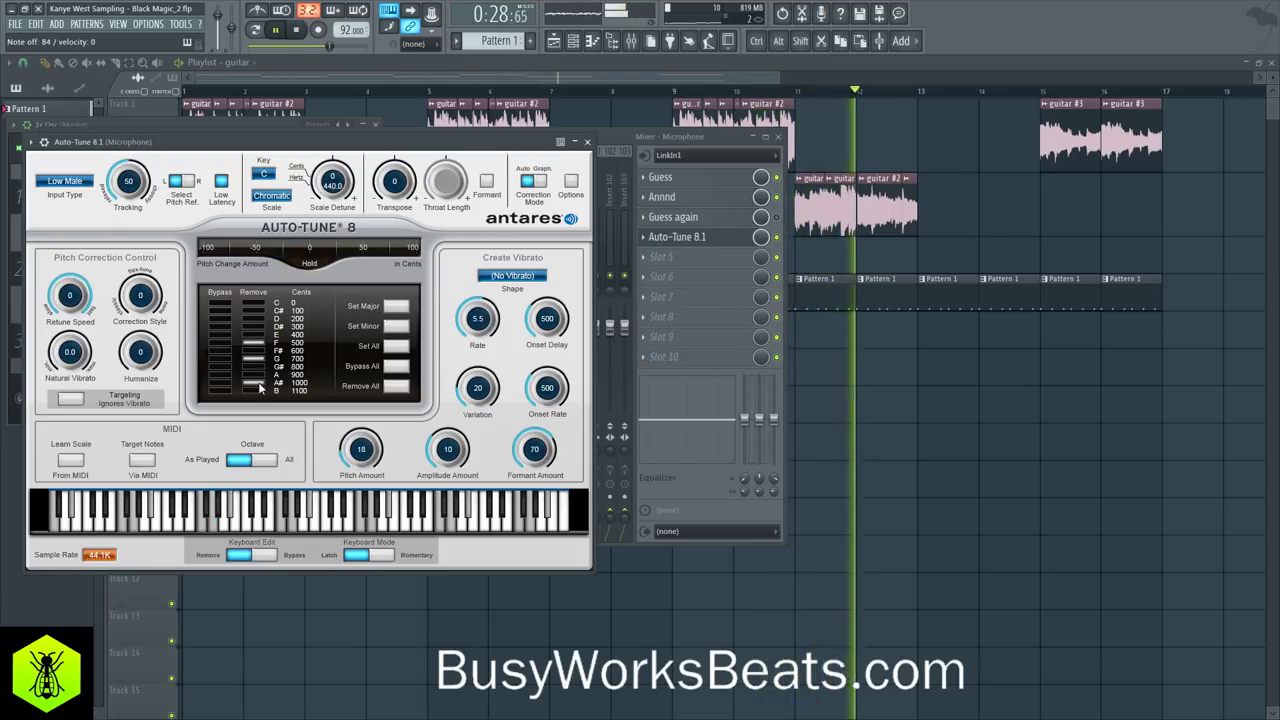
click(258, 383)
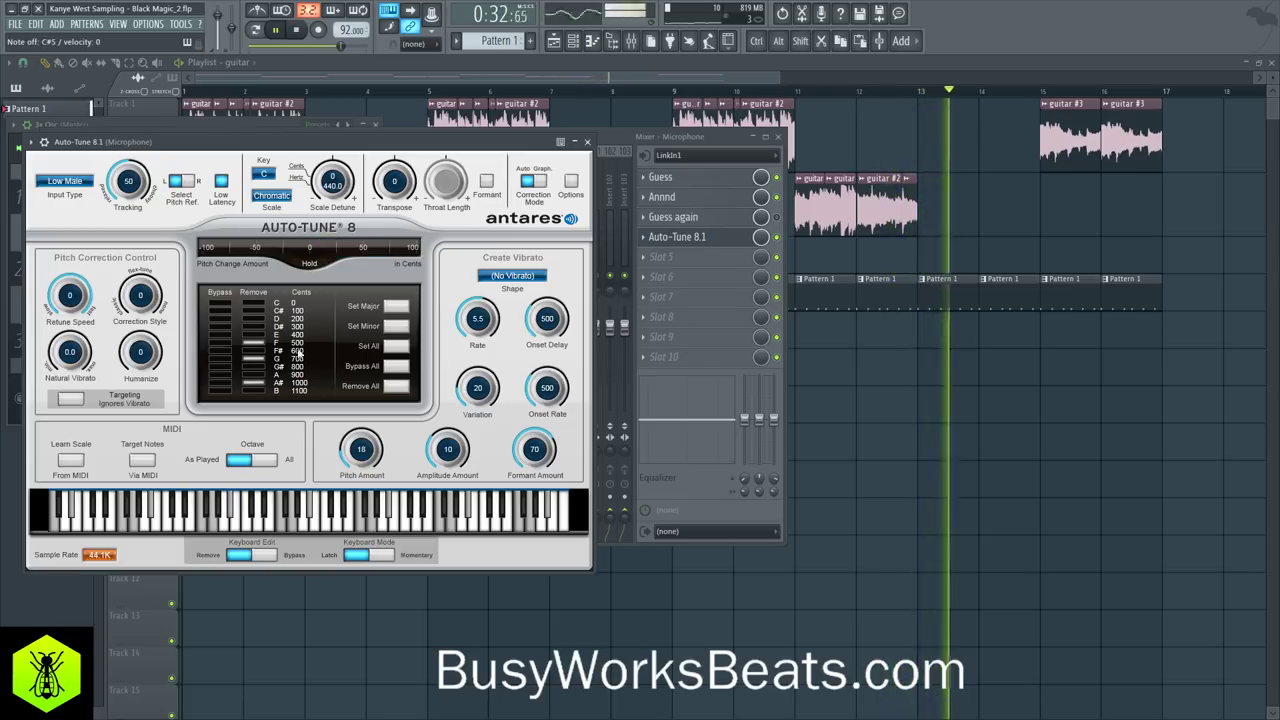
click(262, 304)
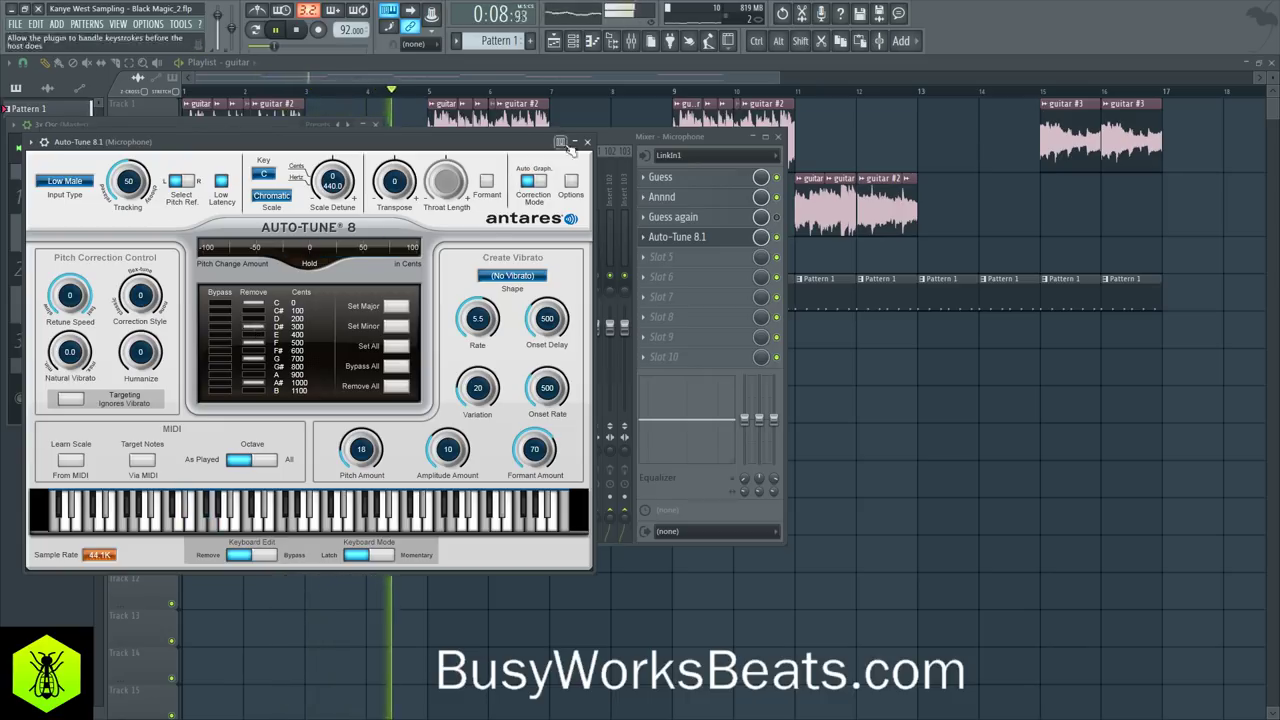
Step: Load Altiverb 7 [64bit] in effect slot 1 of the Insert 100 mixer track
key(F9)
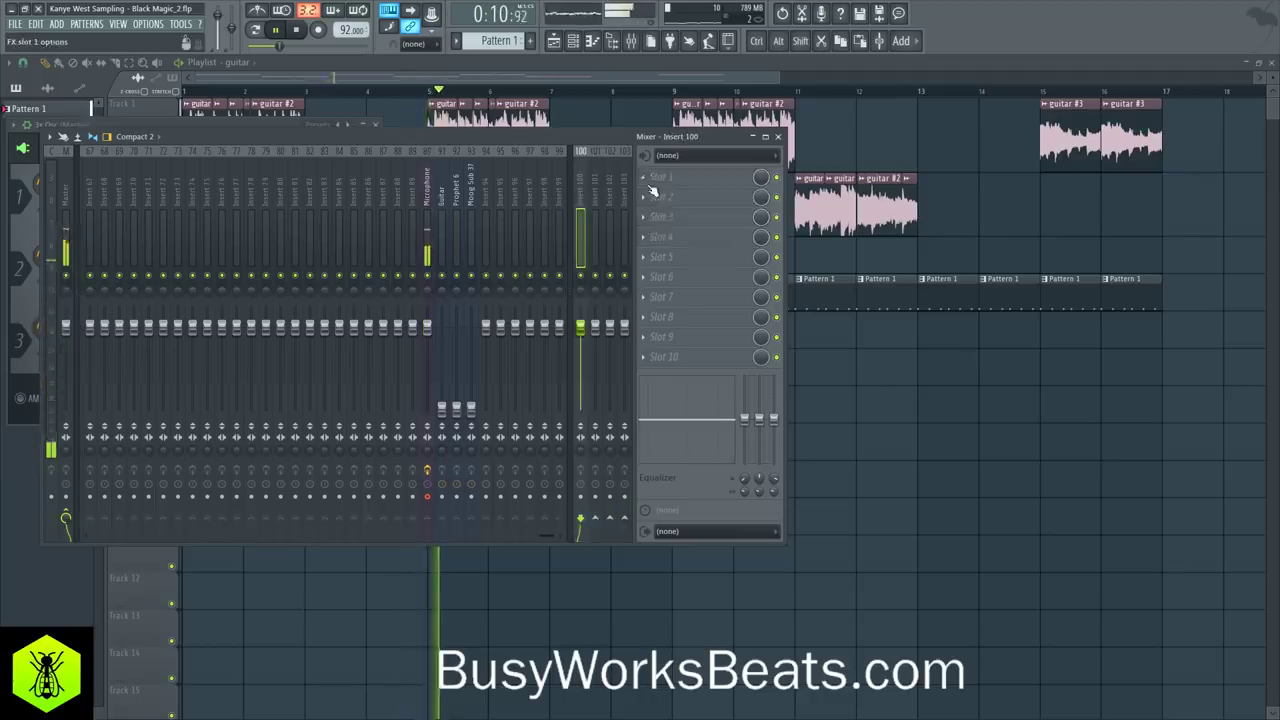
click(640, 183)
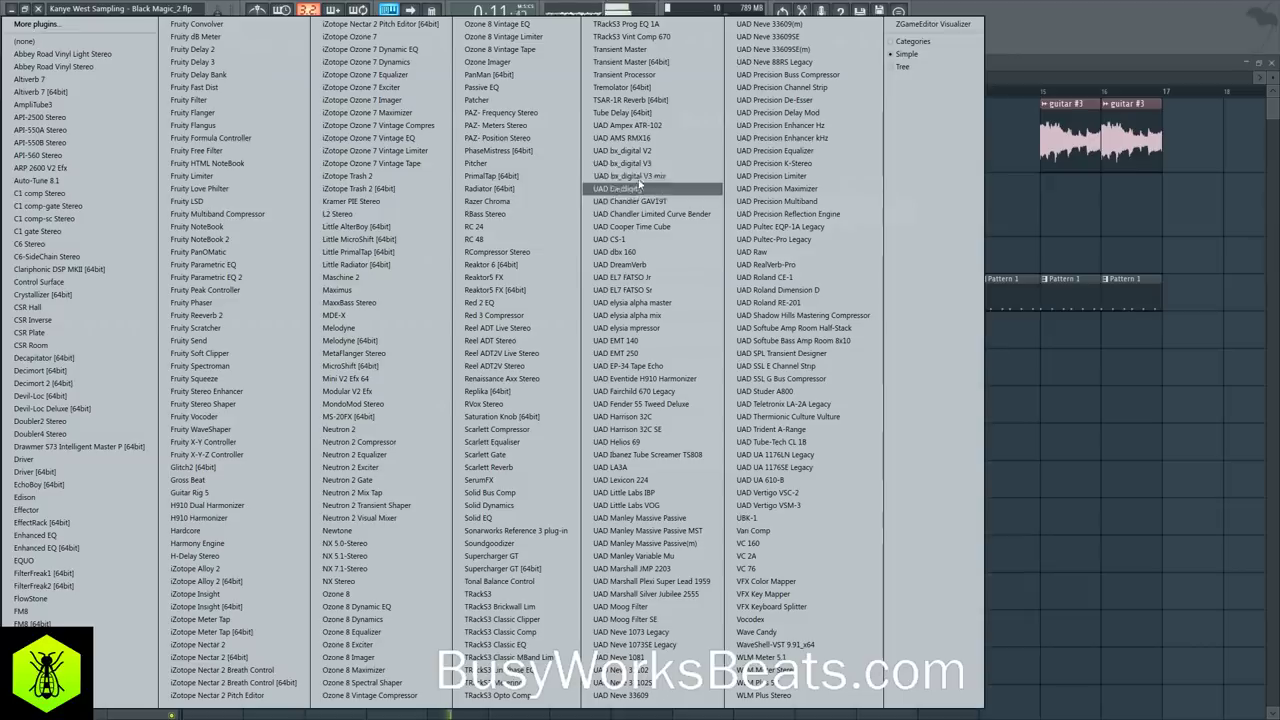
click(96, 92)
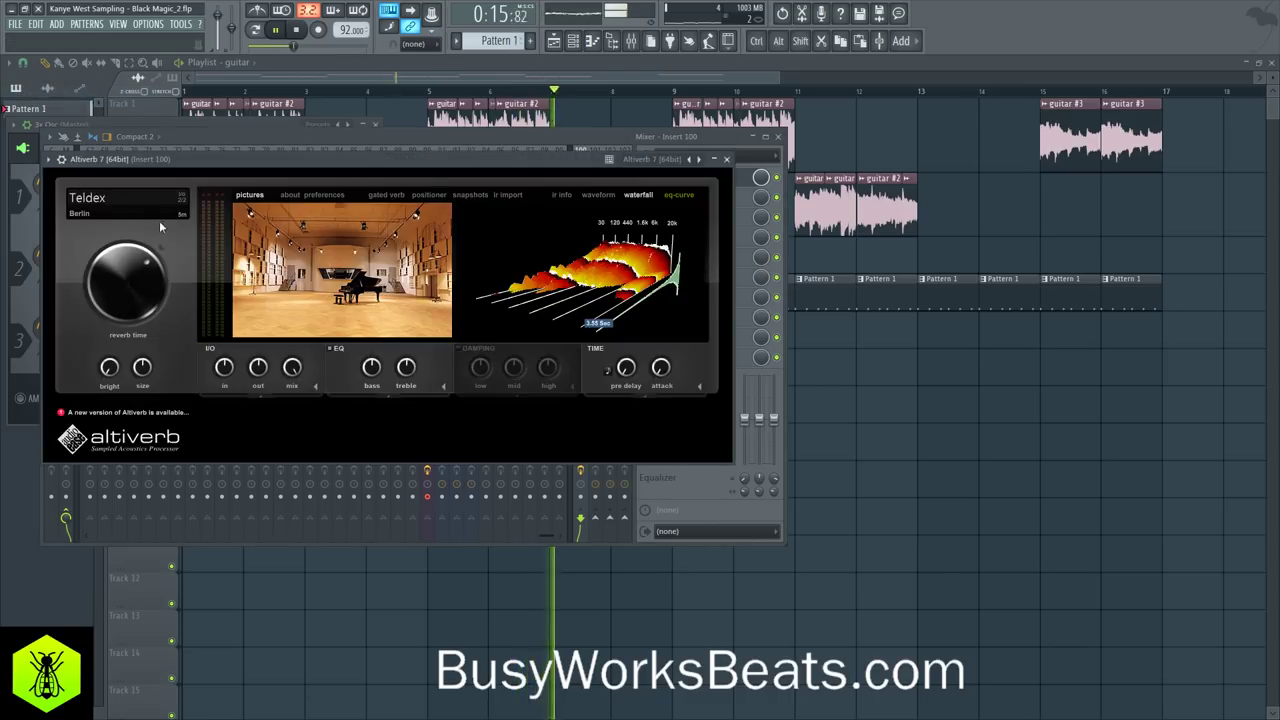
Step: Load the favorite REV7 impulse "1 large hall 2.6 sec" in Altiverb and set the pre-delay to 35.5 ms
click(240, 200)
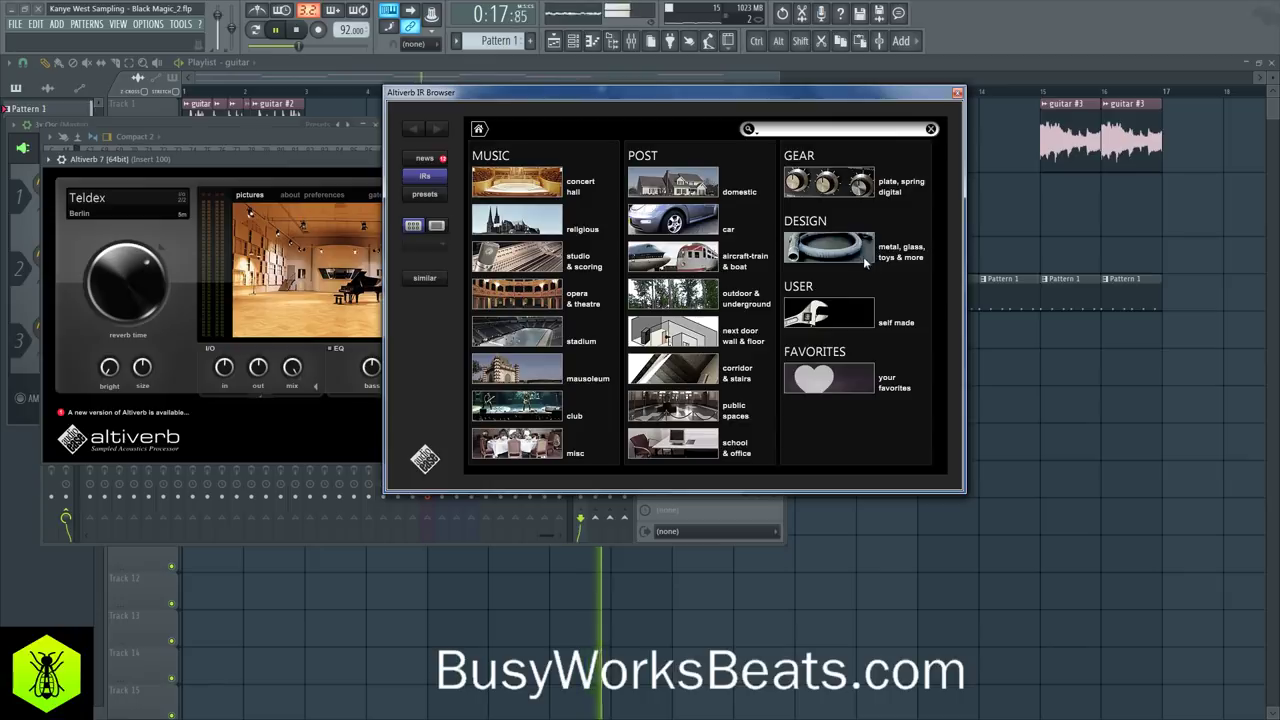
click(826, 185)
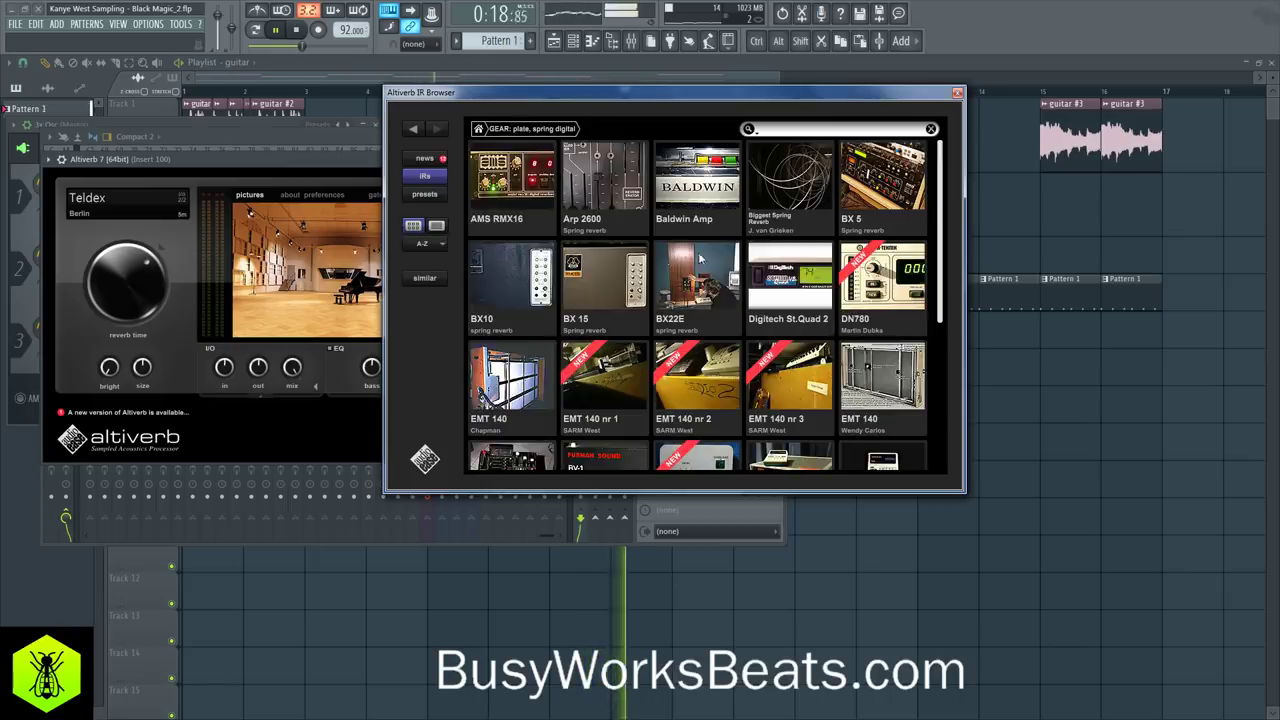
click(424, 130)
click(828, 376)
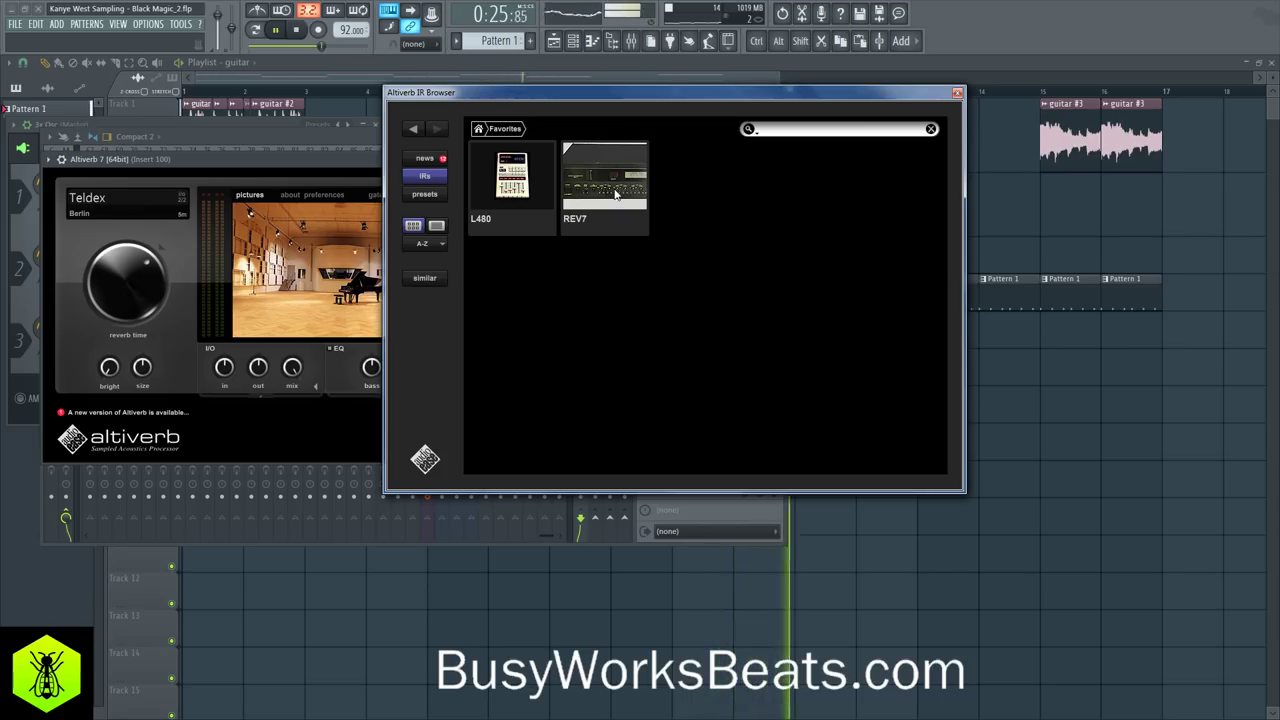
click(614, 194)
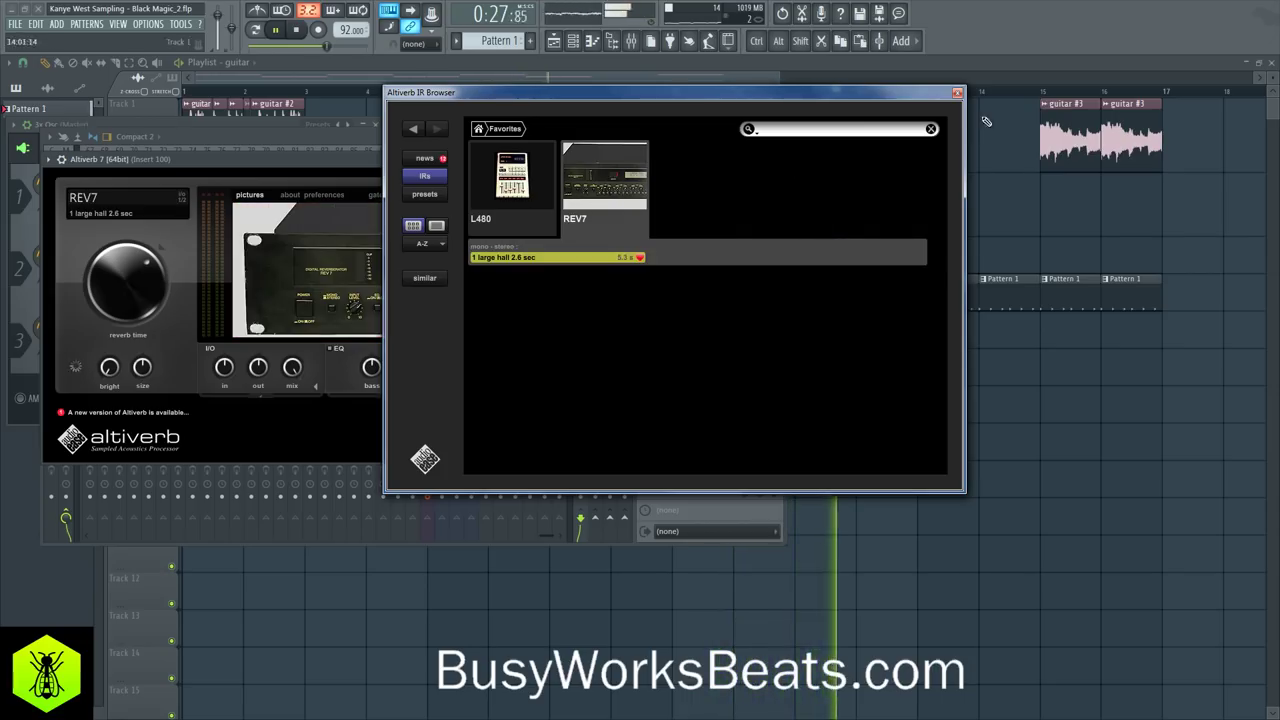
click(957, 93)
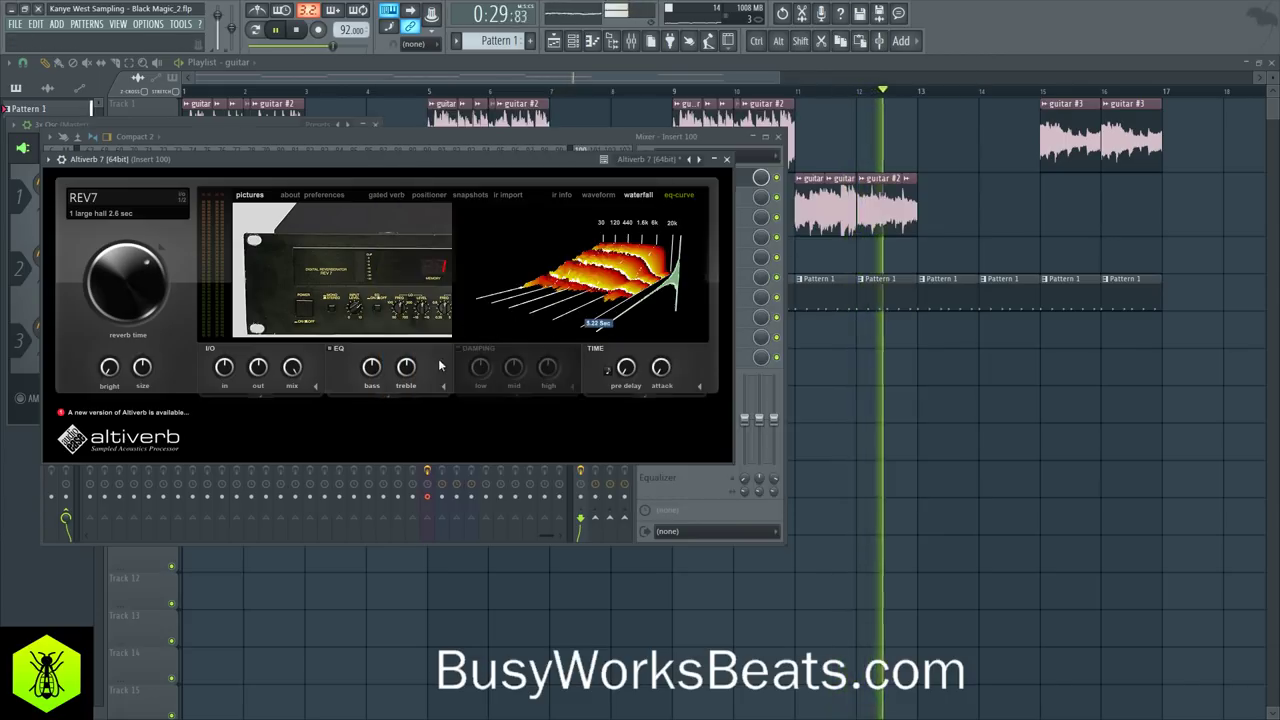
drag(627, 370, 675, 255)
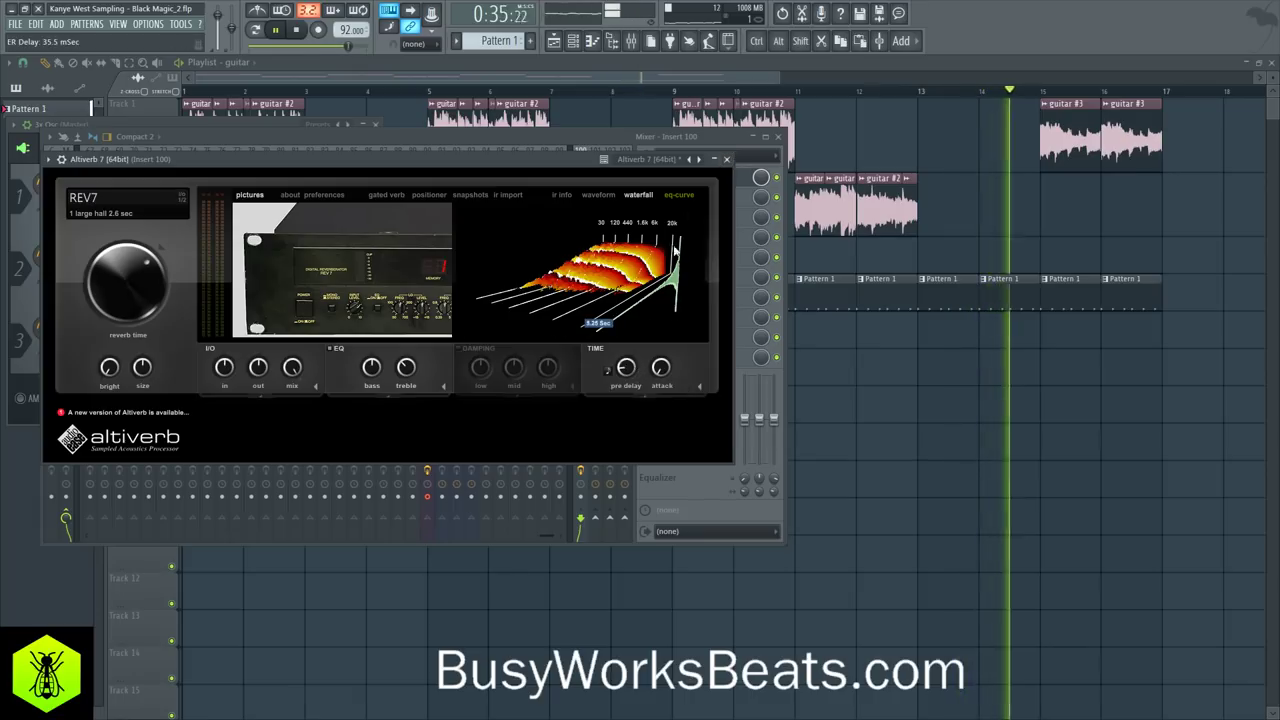
click(728, 160)
Step: Select the Microphone mixer track and play back the arrangement to monitor the vocal input
click(429, 233)
key(space)
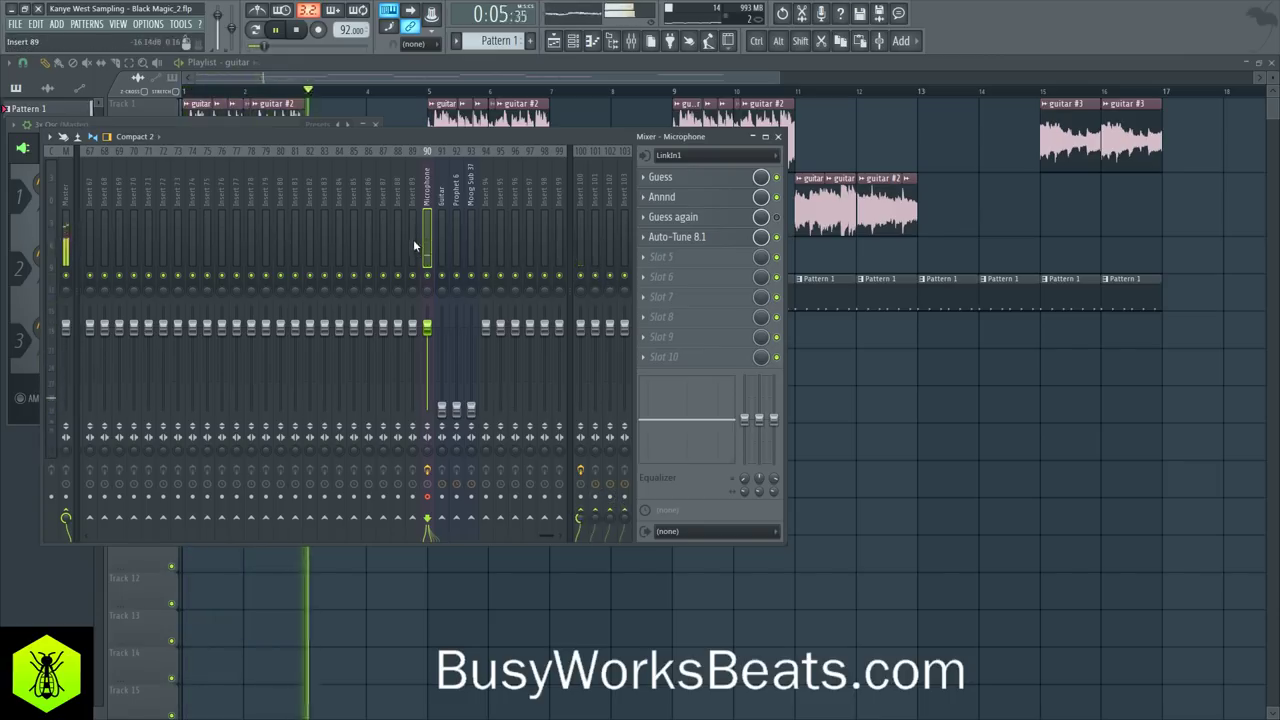
right_click(982, 444)
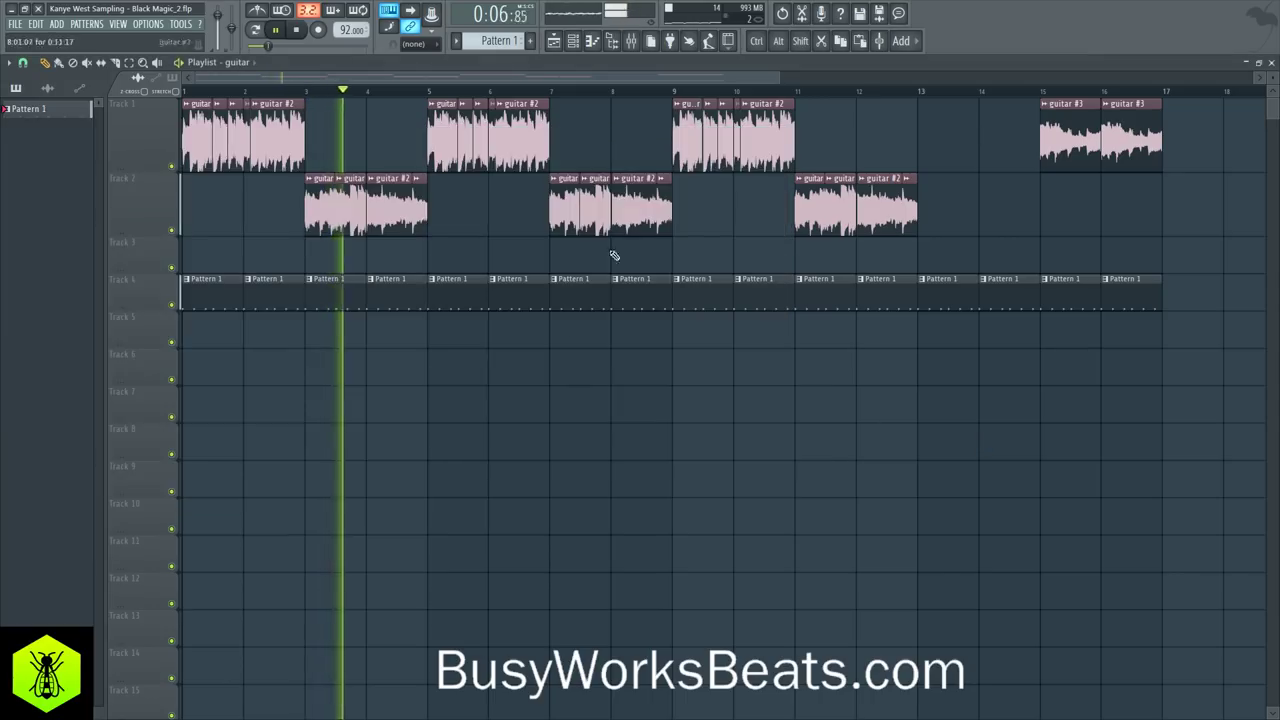
click(573, 41)
click(631, 41)
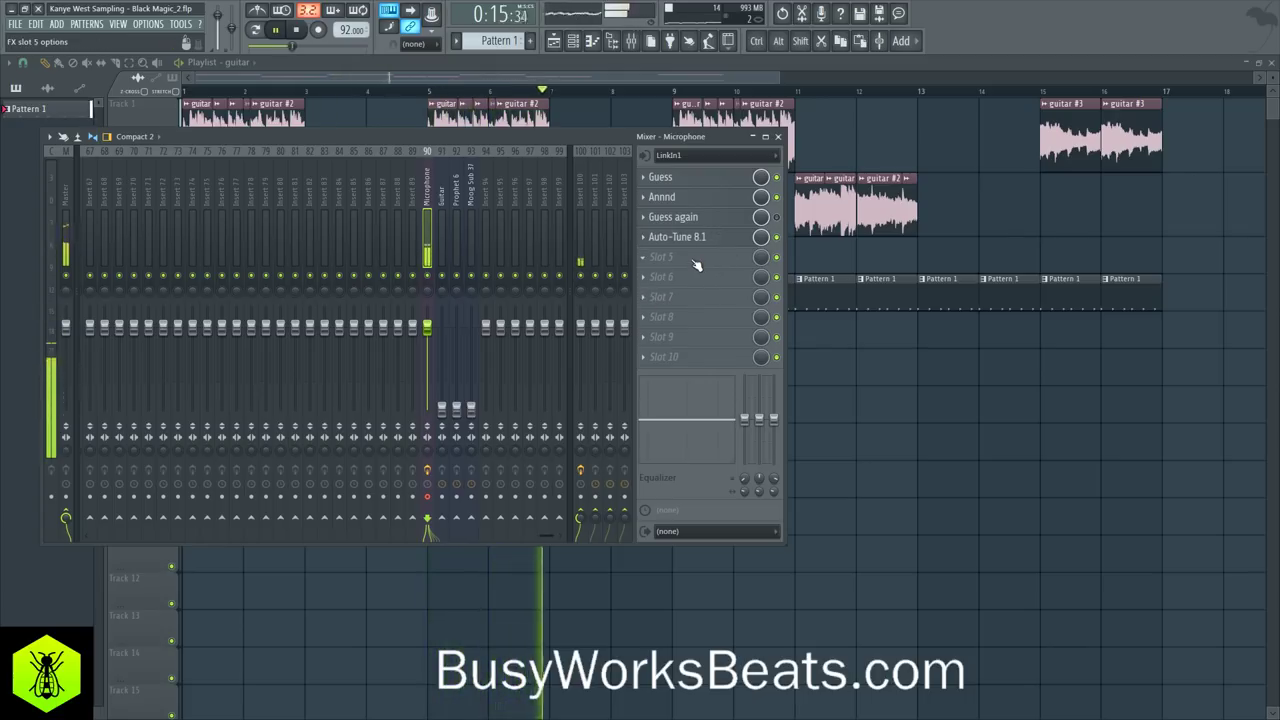
Step: Record the microphone vocal over the arrangement into the playlist as an audio clip, then stop recording
click(318, 31)
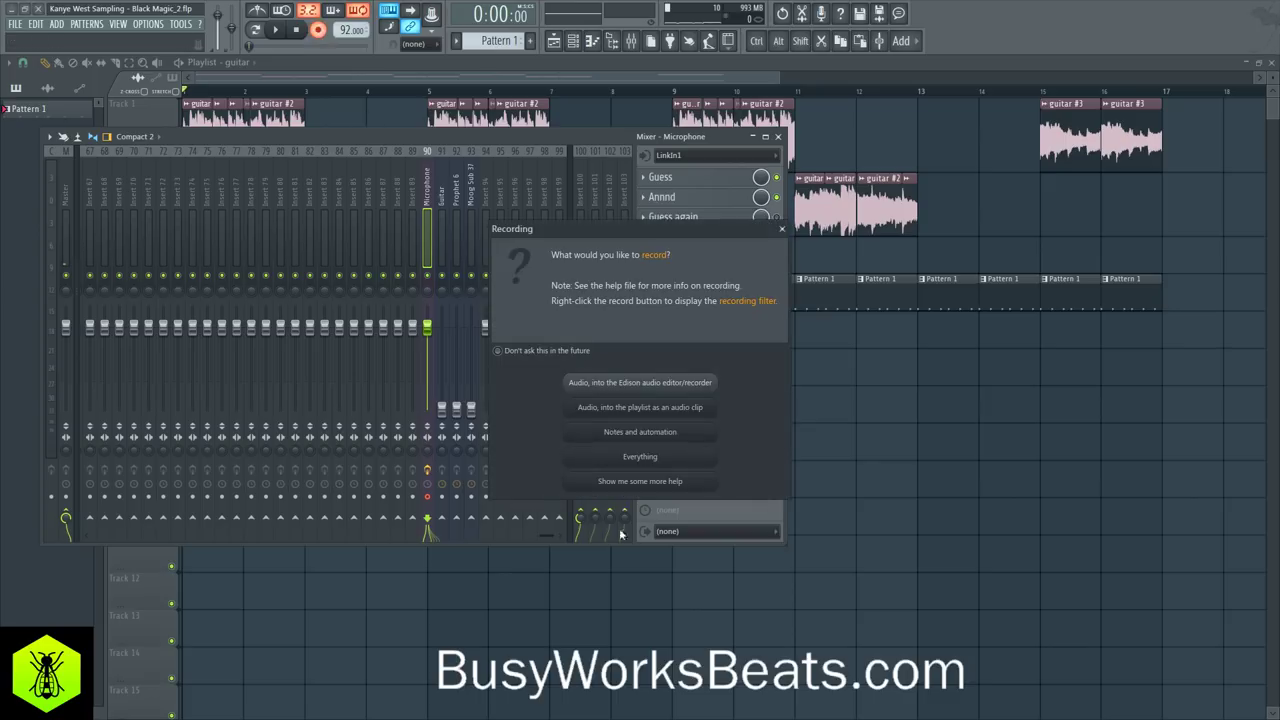
click(674, 412)
key(F9)
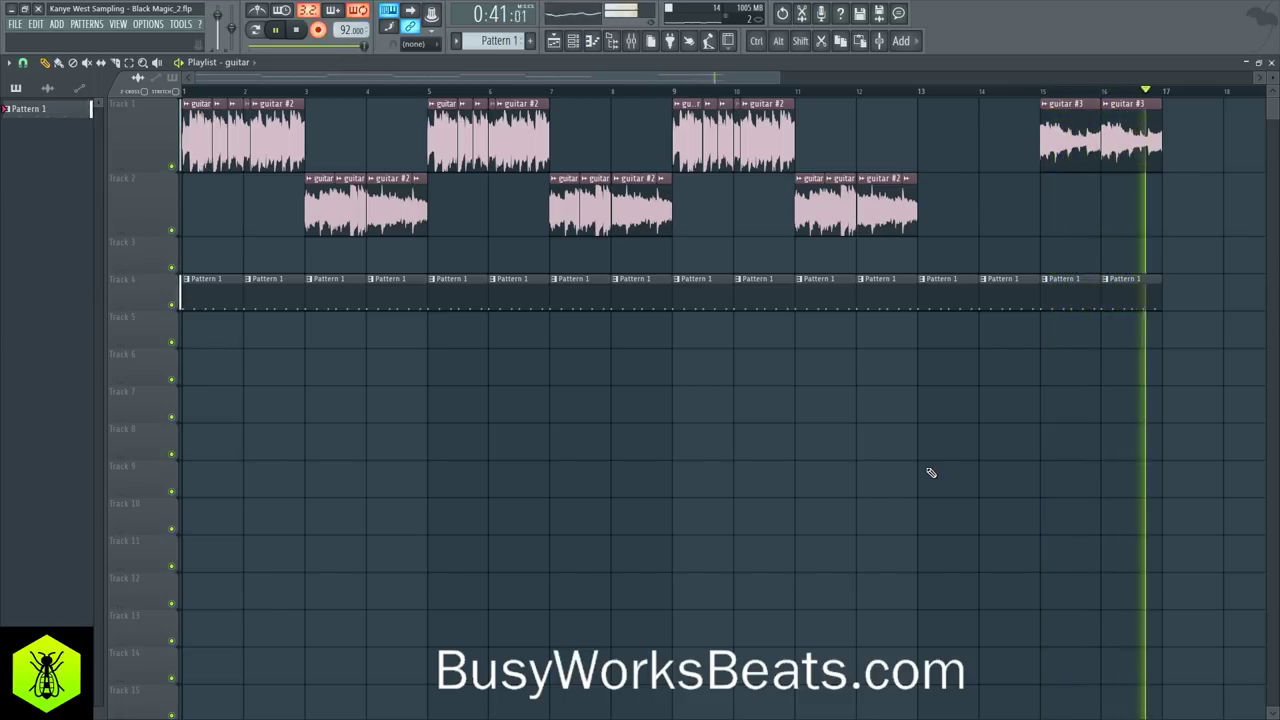
key(space)
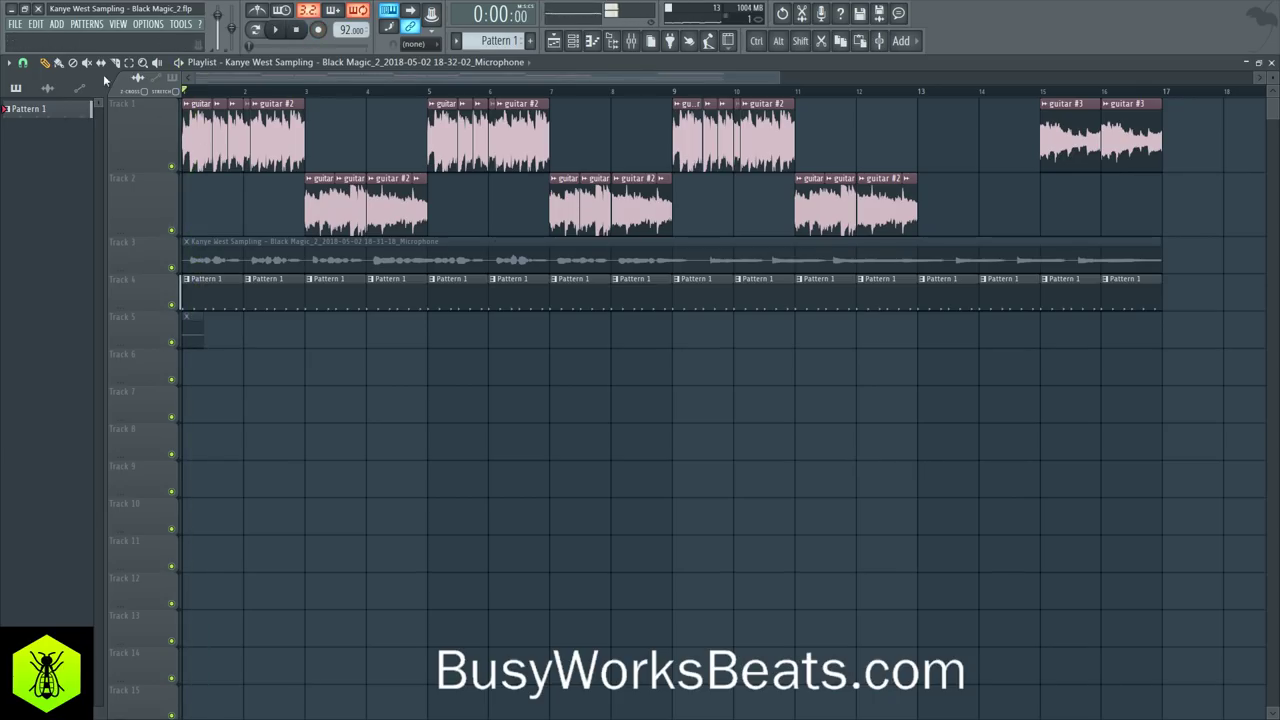
Step: Play back the vocal take and delete the channel of the short extra microphone recording, 18-32-02_Microphone, from the channel rack
key(space)
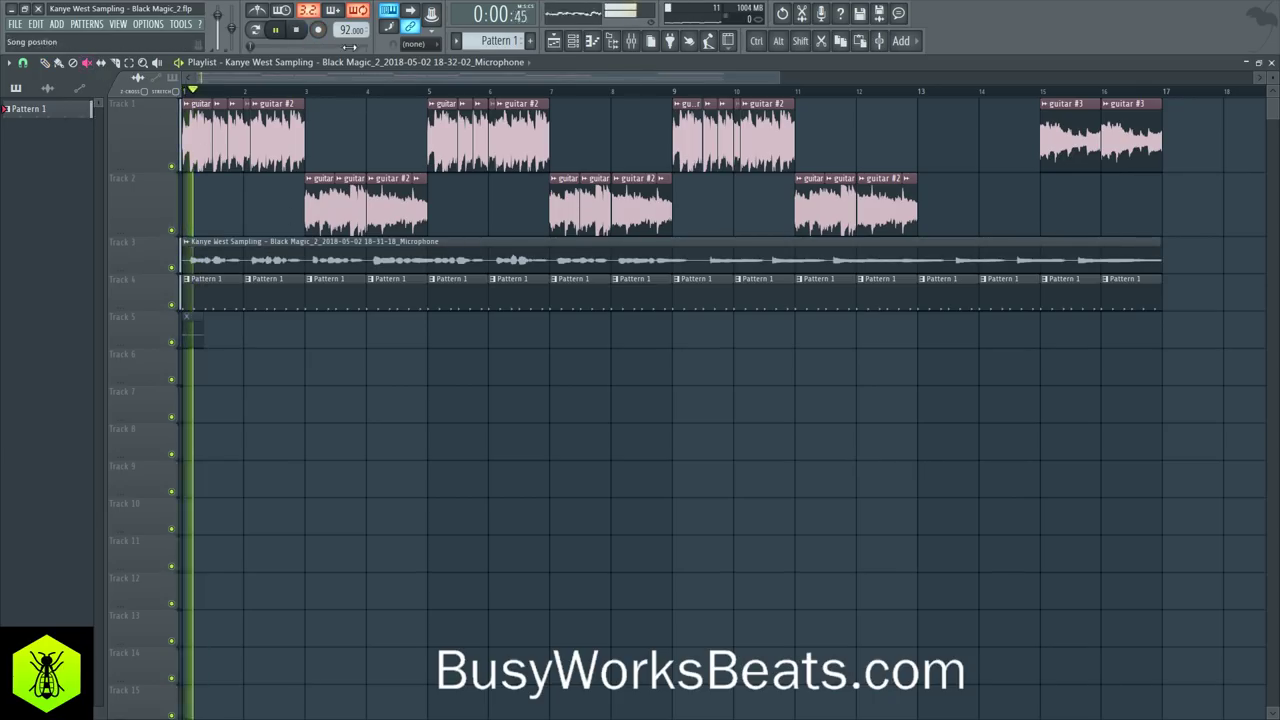
click(573, 41)
drag(266, 330, 266, 312)
click(300, 350)
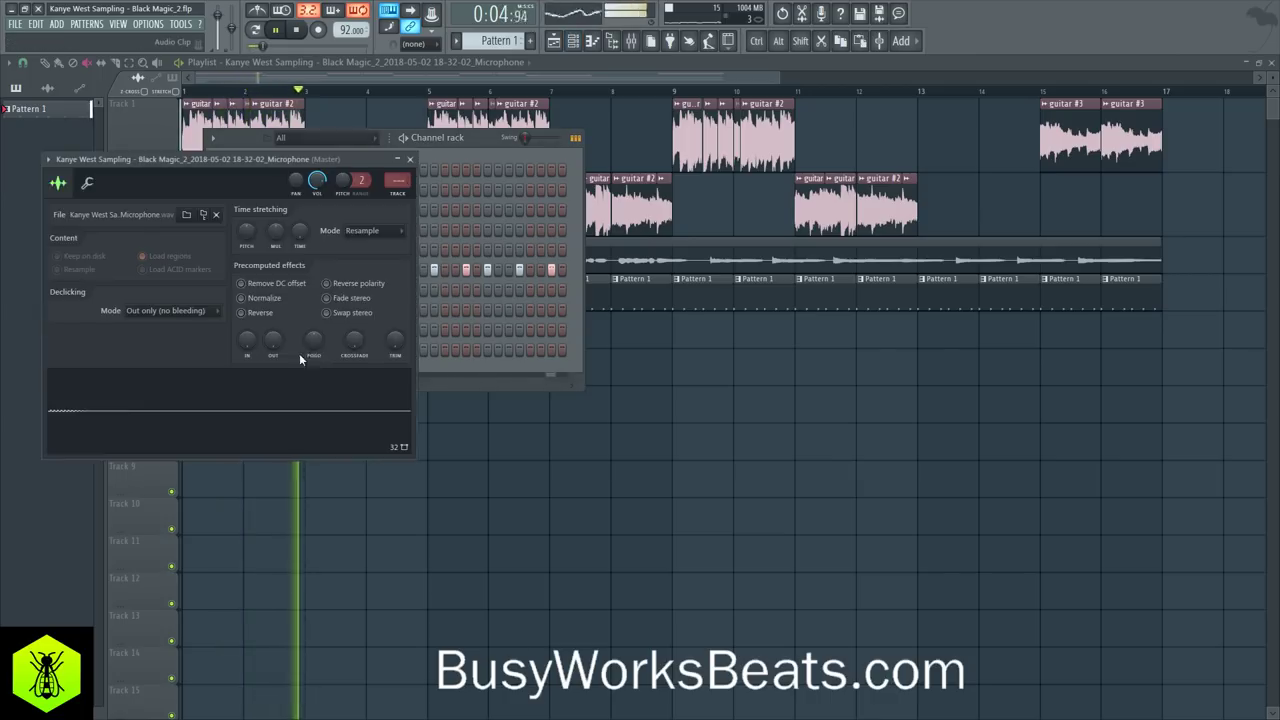
click(421, 361)
right_click(362, 350)
key(d)
key(Return)
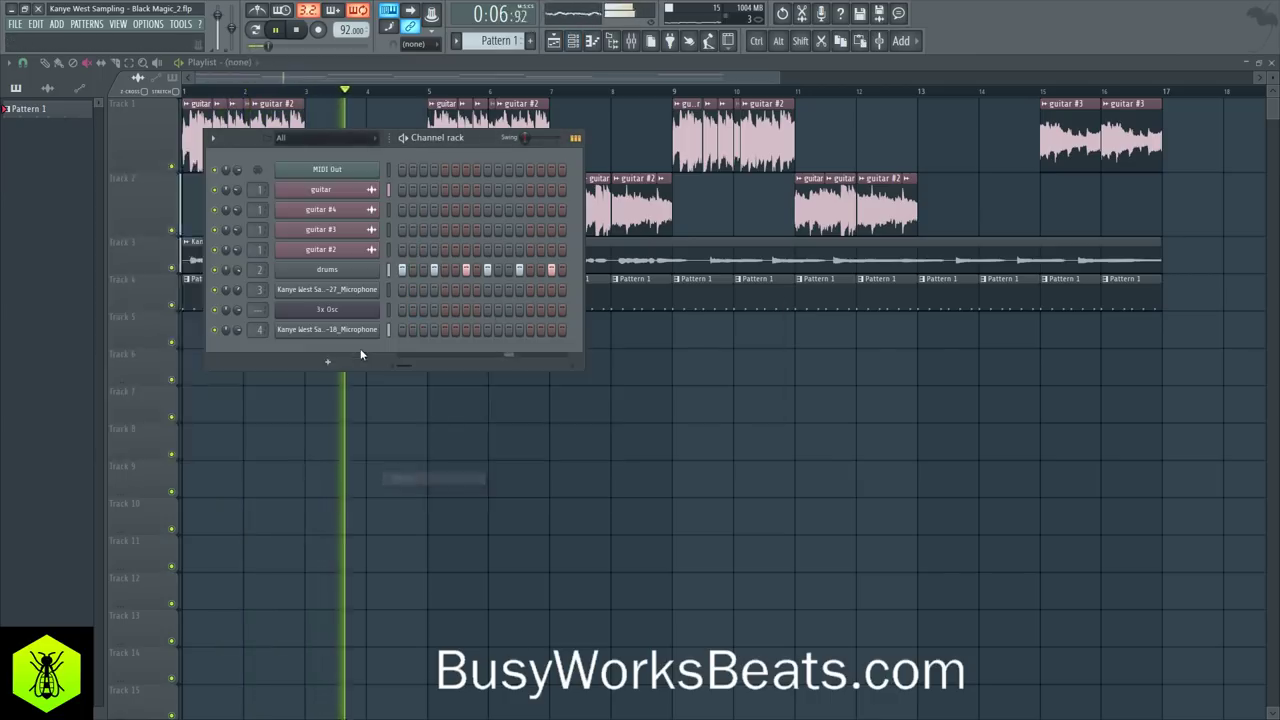
Step: Delete the 3x Osc channel from the channel rack
right_click(307, 311)
key(d)
key(Return)
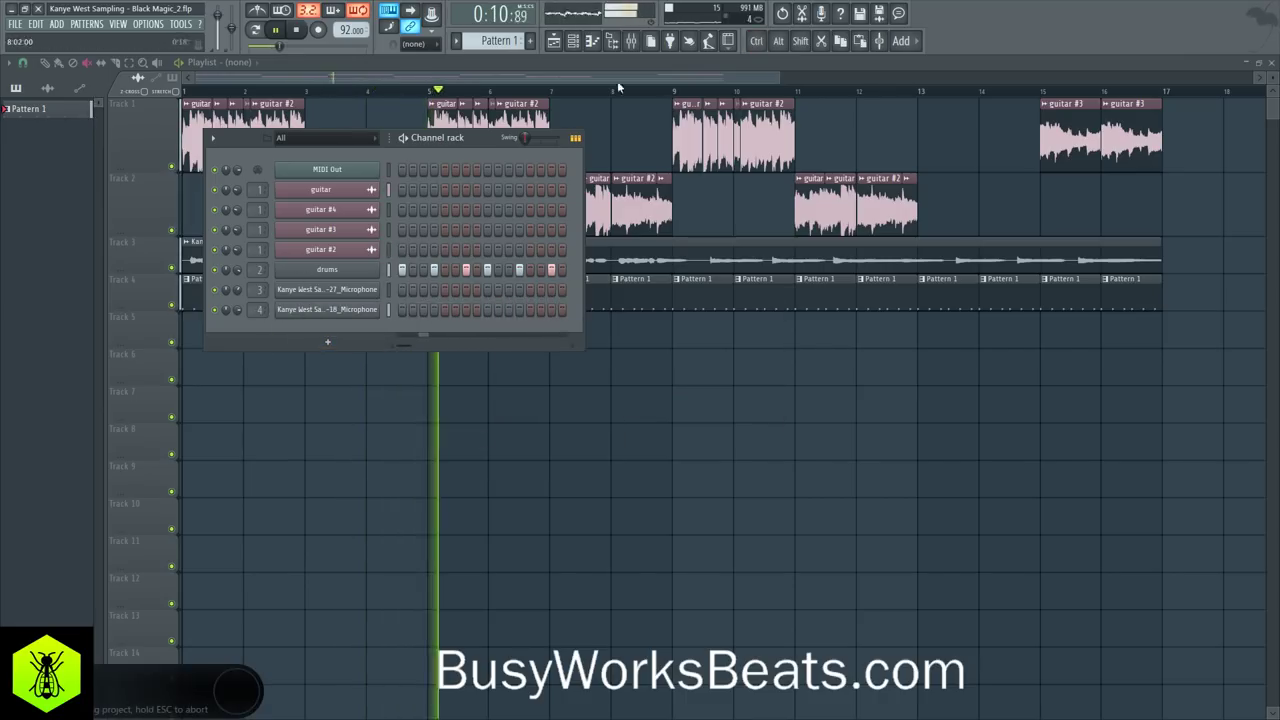
Step: Load UAD UA 610-B in slot 1 of the Insert 2 mixer track, with Hi EQ Gain +3 dB, a raised level and output at -7.06 dB
click(634, 41)
click(104, 196)
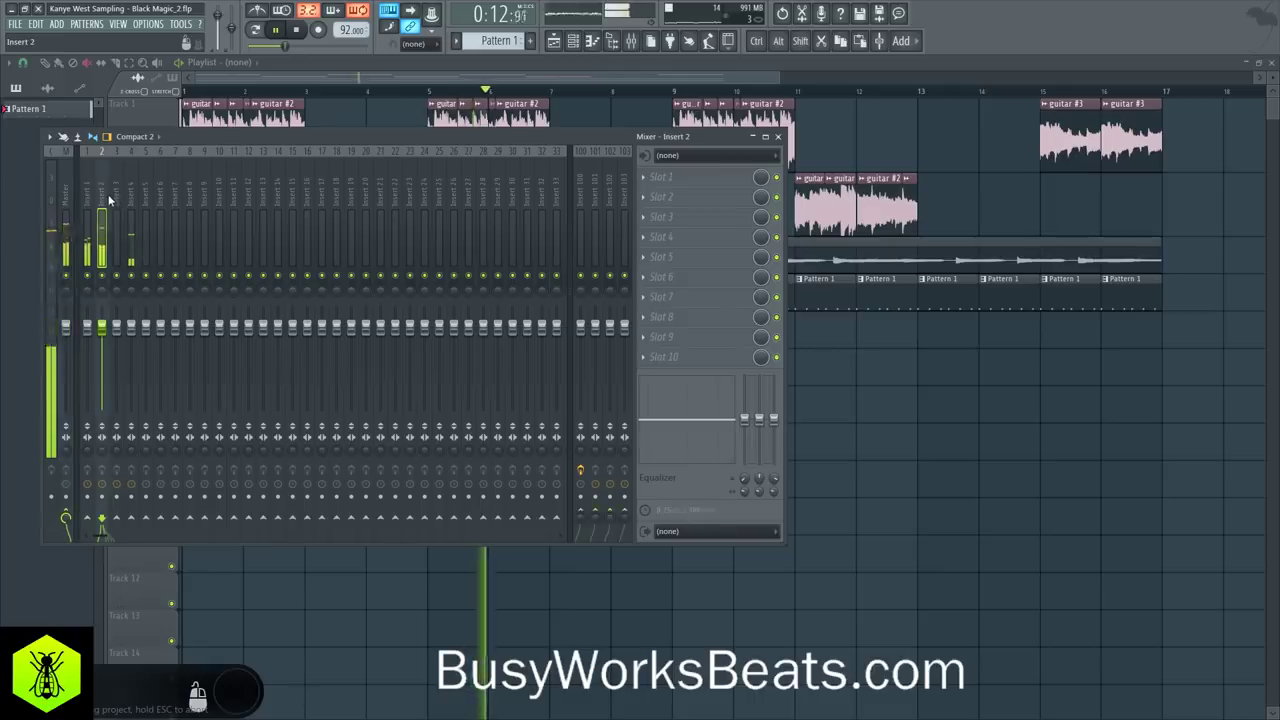
key(space)
click(663, 180)
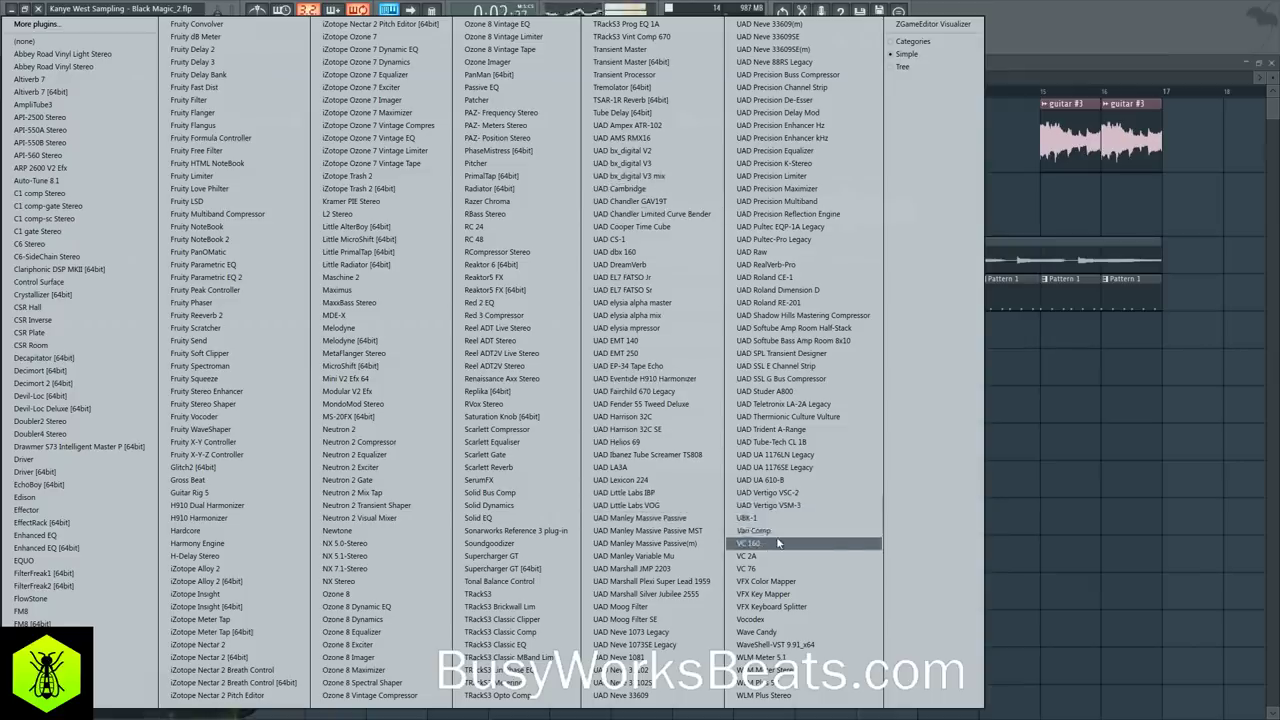
click(770, 480)
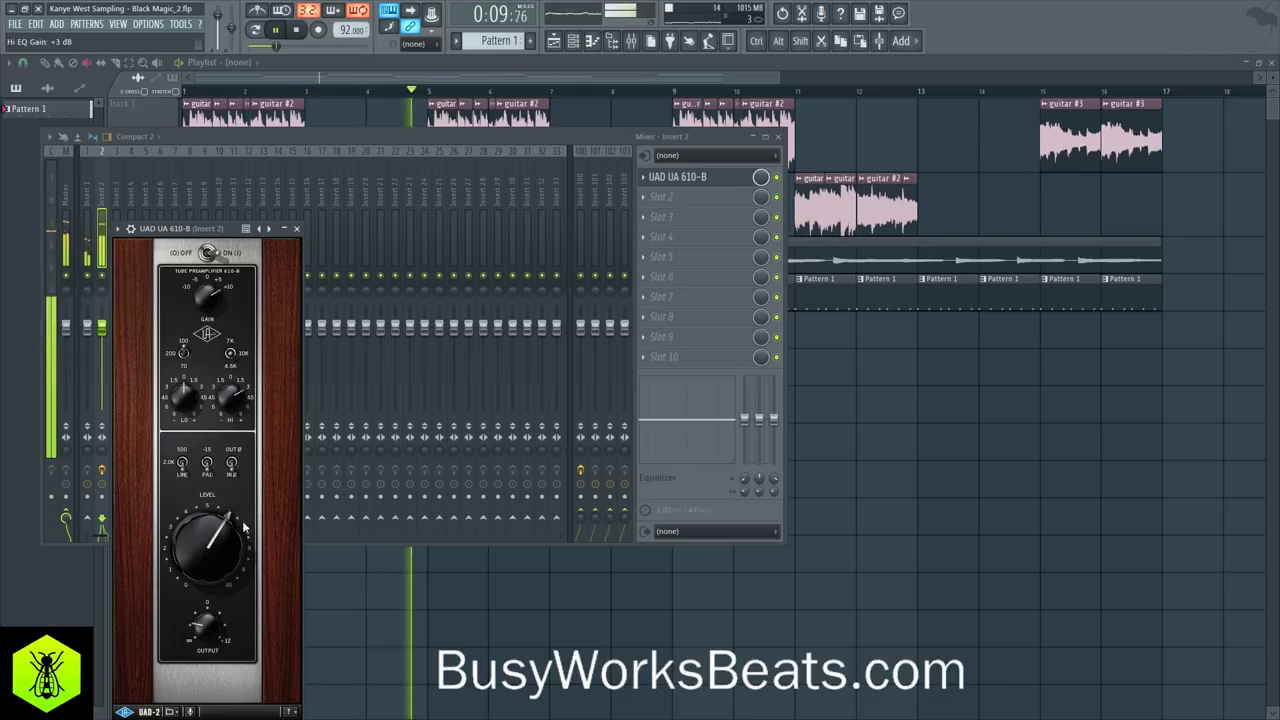
drag(243, 527, 195, 540)
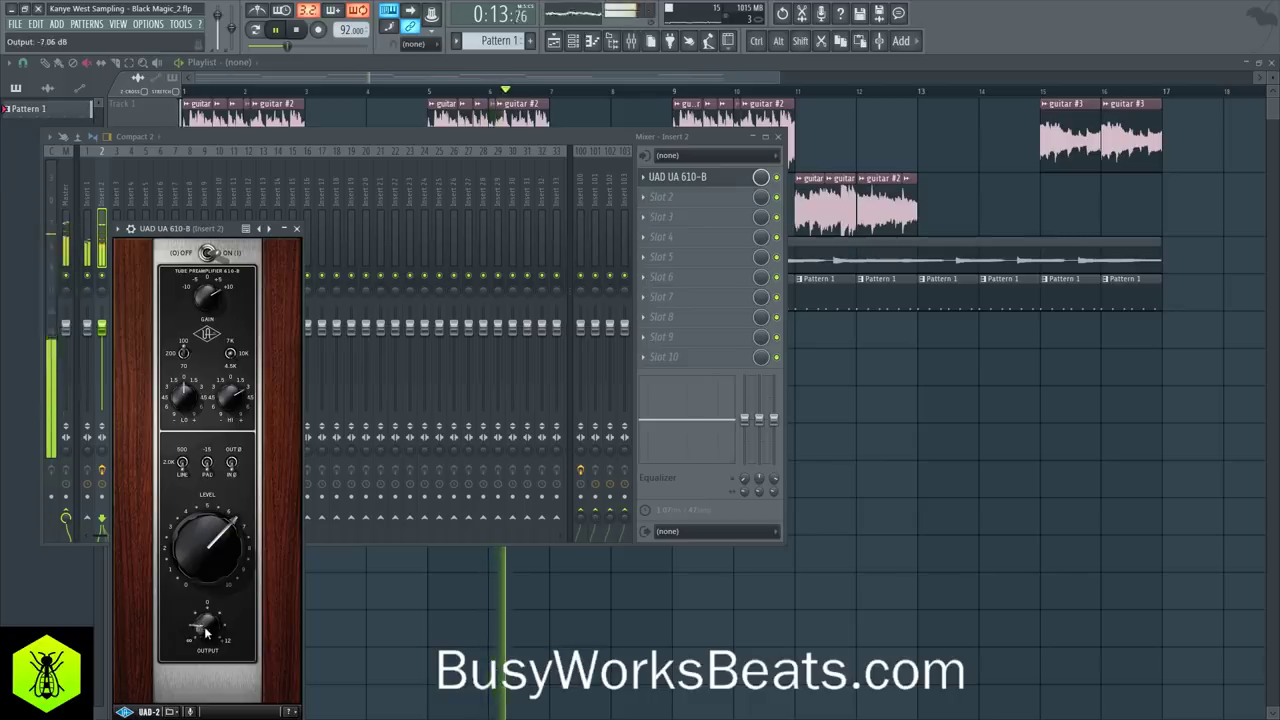
click(296, 228)
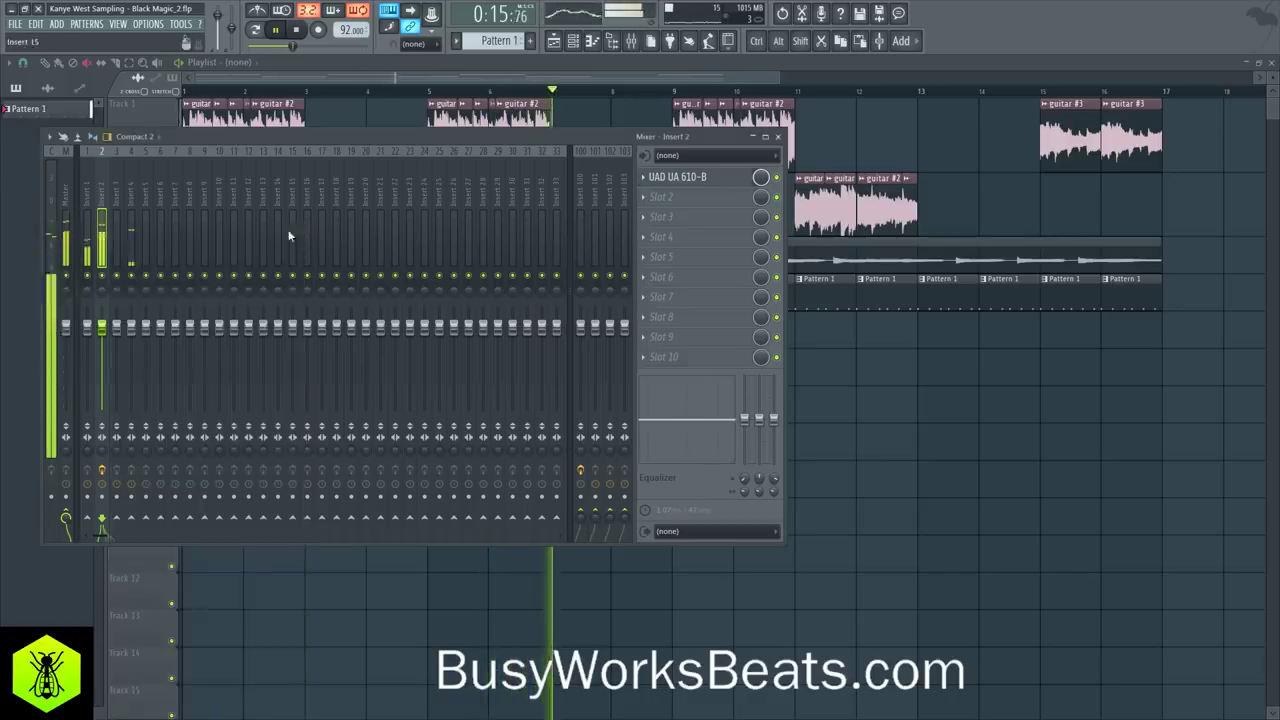
Step: Load Ozone 8 Imager in slot 2 of Insert 2, enable Stereoize and set the Band 2 width to 27.8
click(682, 198)
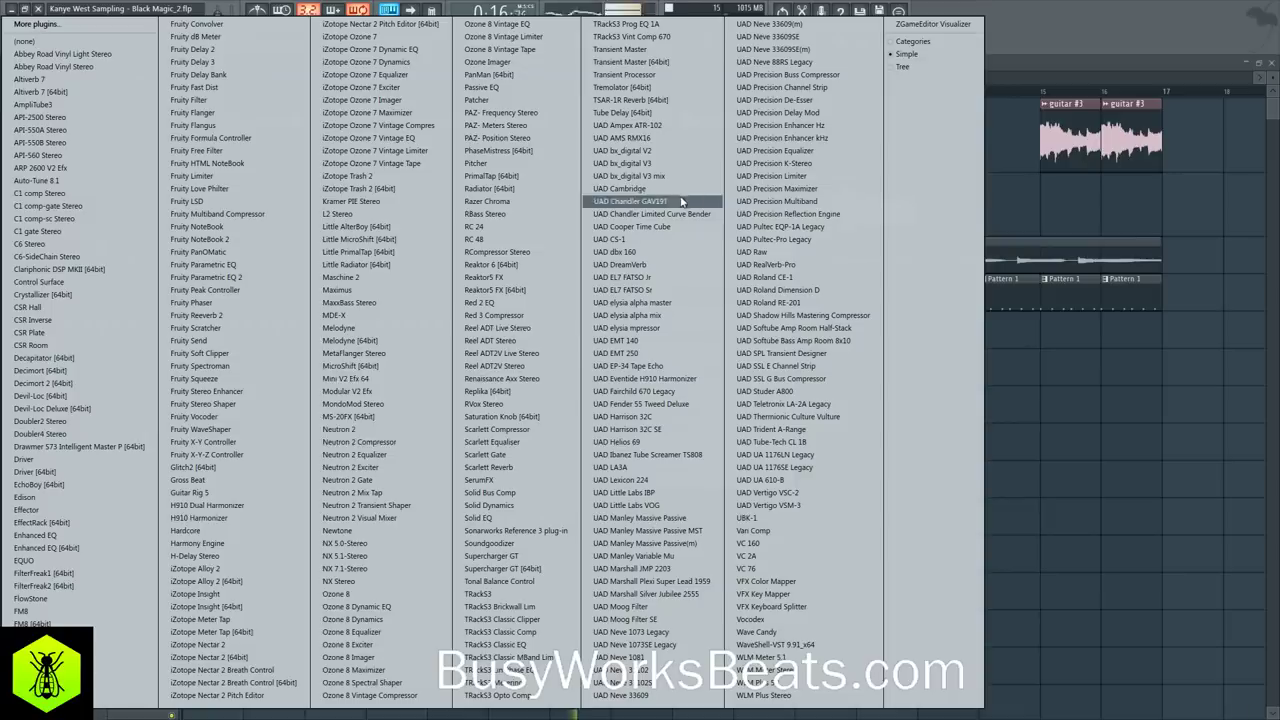
click(369, 657)
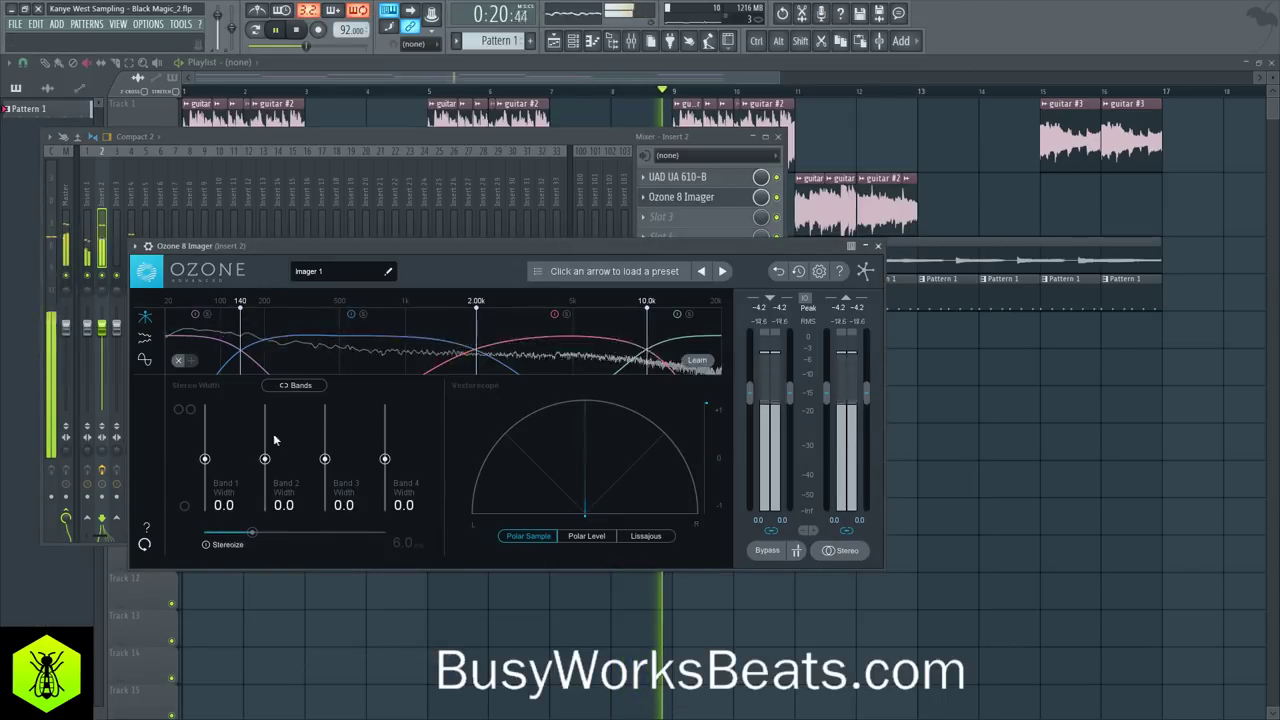
click(207, 544)
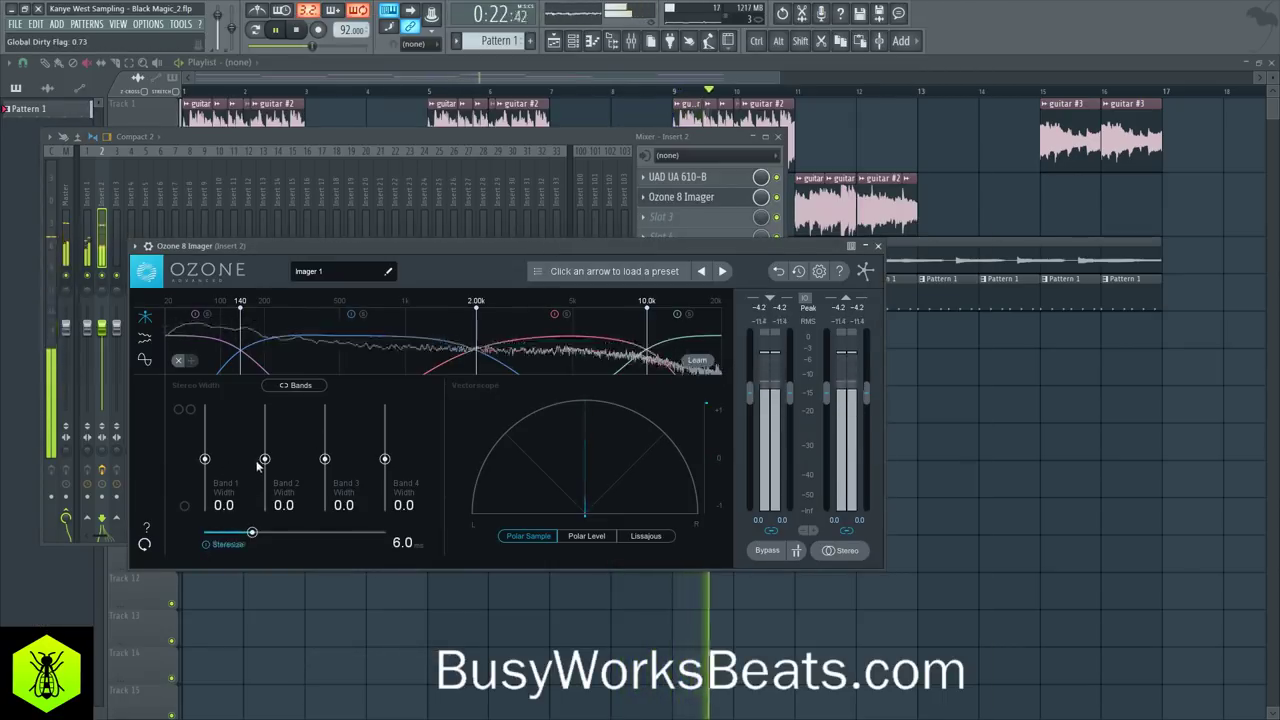
mouse_move(264, 459)
mouse_down()
mouse_move(265, 431)
mouse_move(268, 444)
mouse_up()
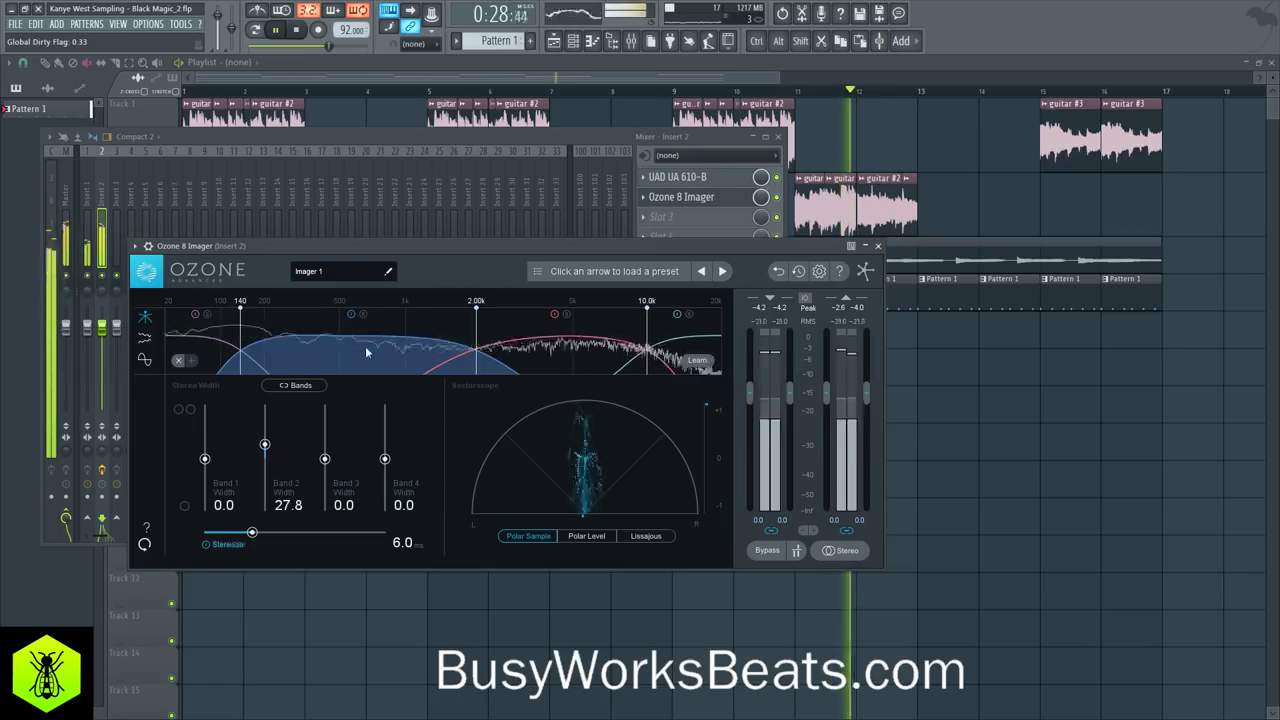
click(878, 246)
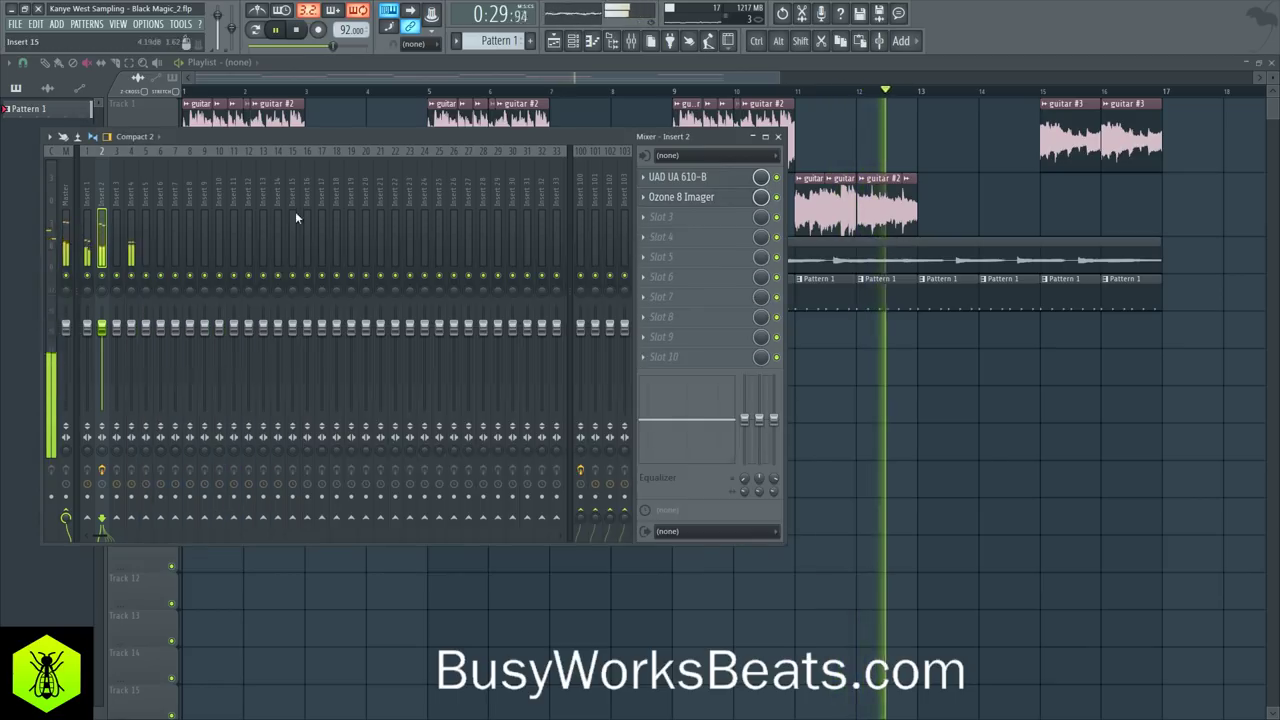
Step: Load UAD Teletronix LA-2A Legacy in slot 1 of the Insert 4 mixer track and set its gain to 61.0
click(125, 208)
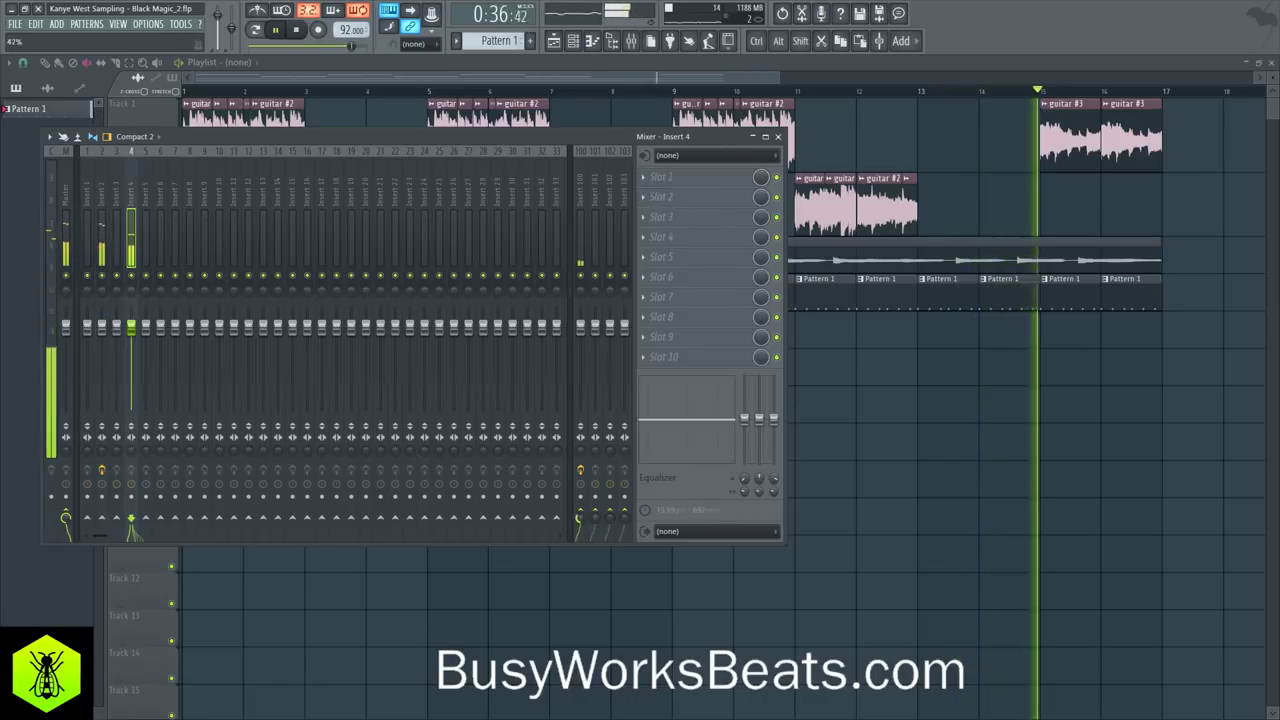
click(660, 180)
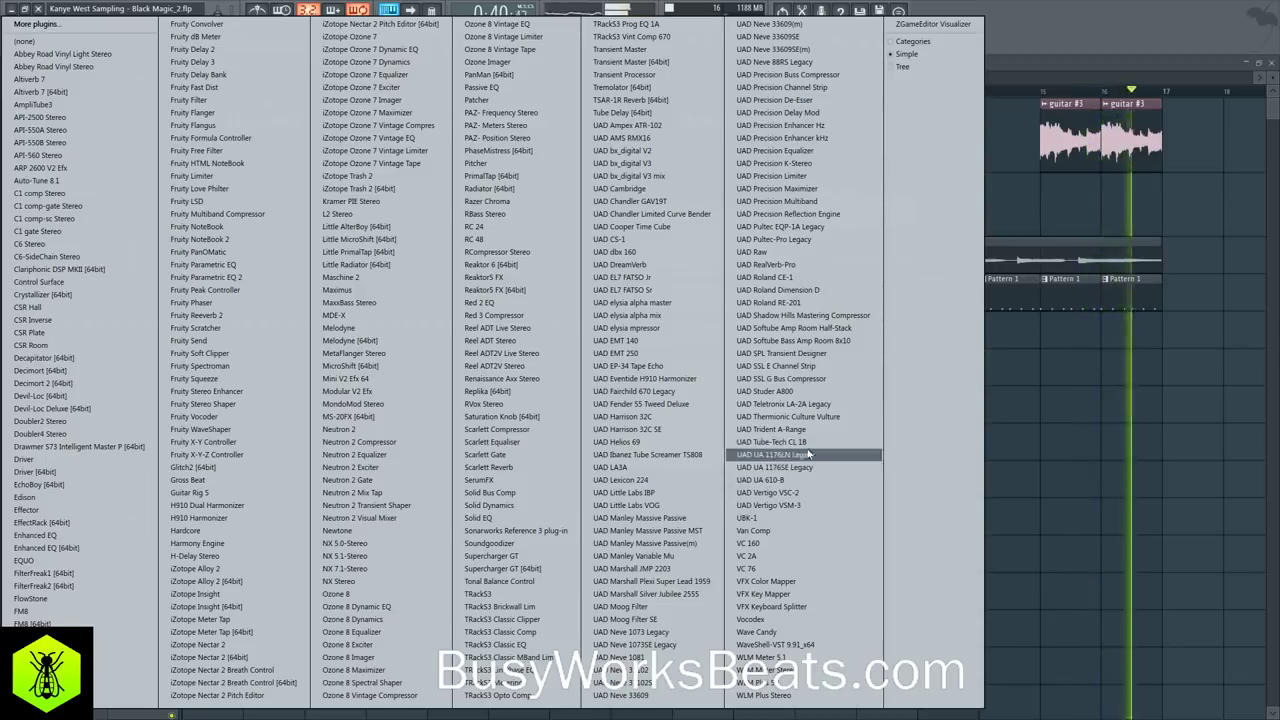
click(805, 404)
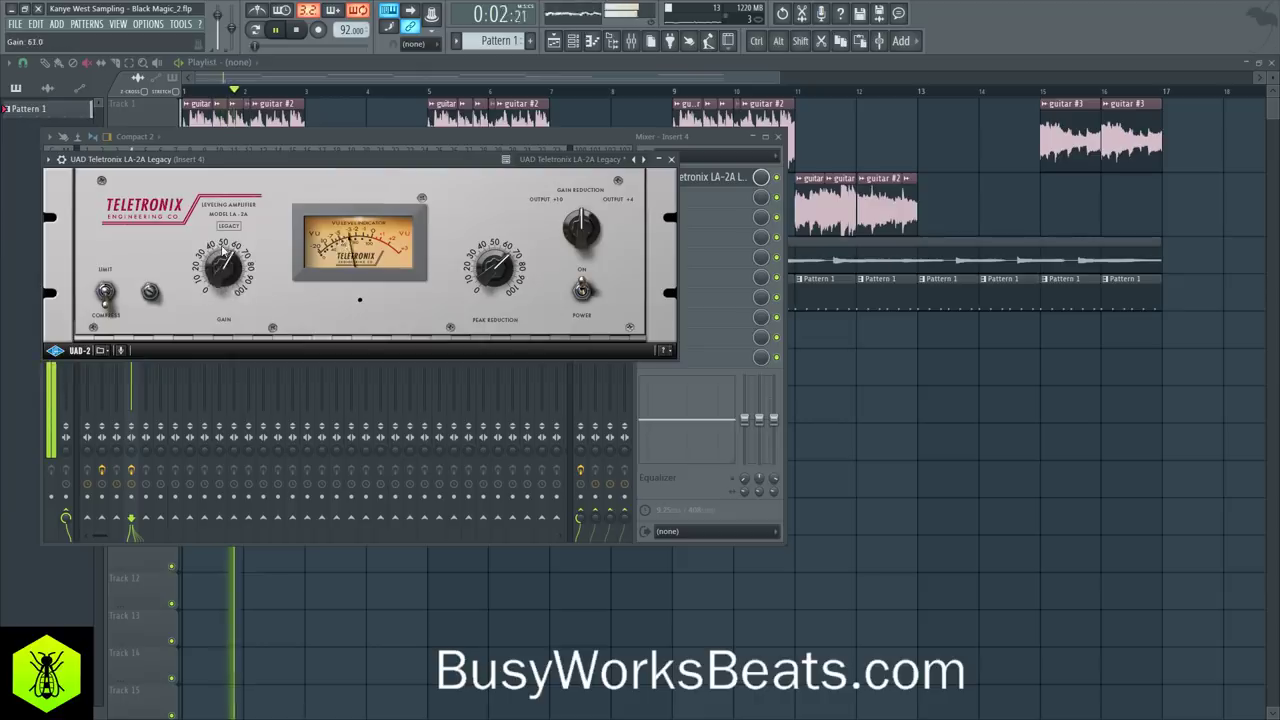
click(671, 160)
Step: Load UAD SSL E Channel Strip in slot 2 of Insert 4, with HF Gain about 4.2 dB and HP Freq 26.0 Hz
click(677, 199)
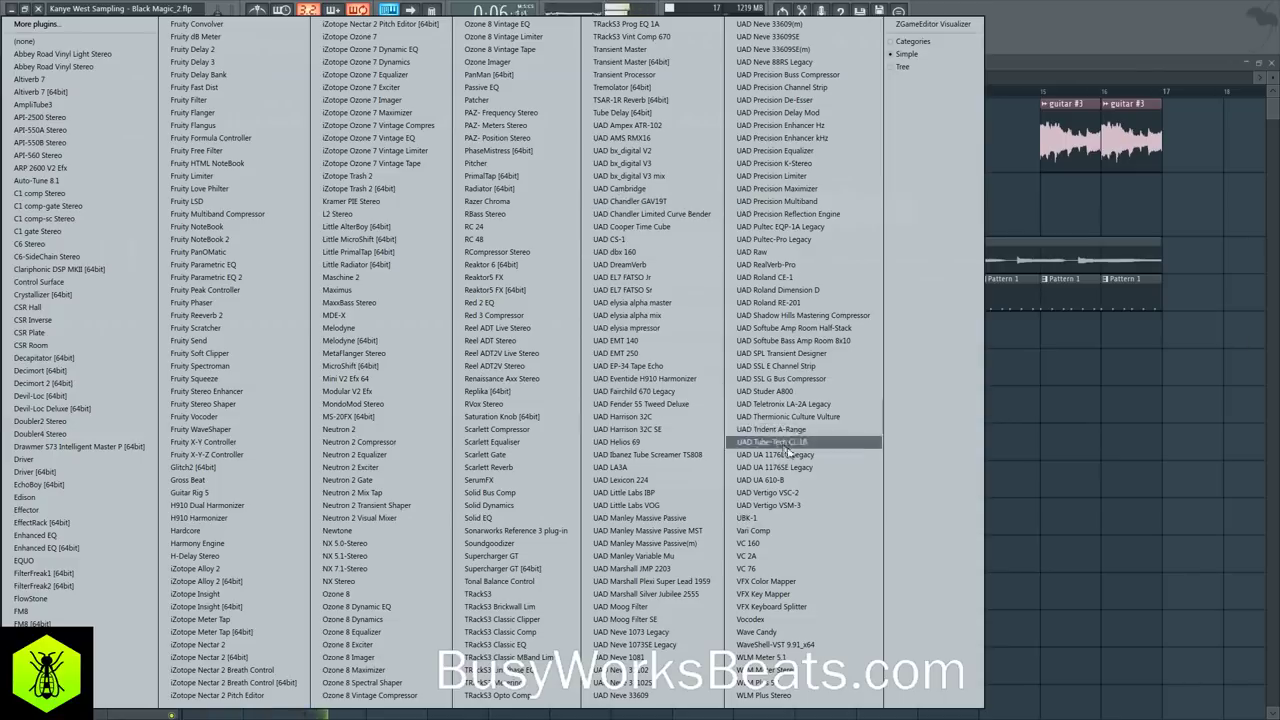
click(800, 366)
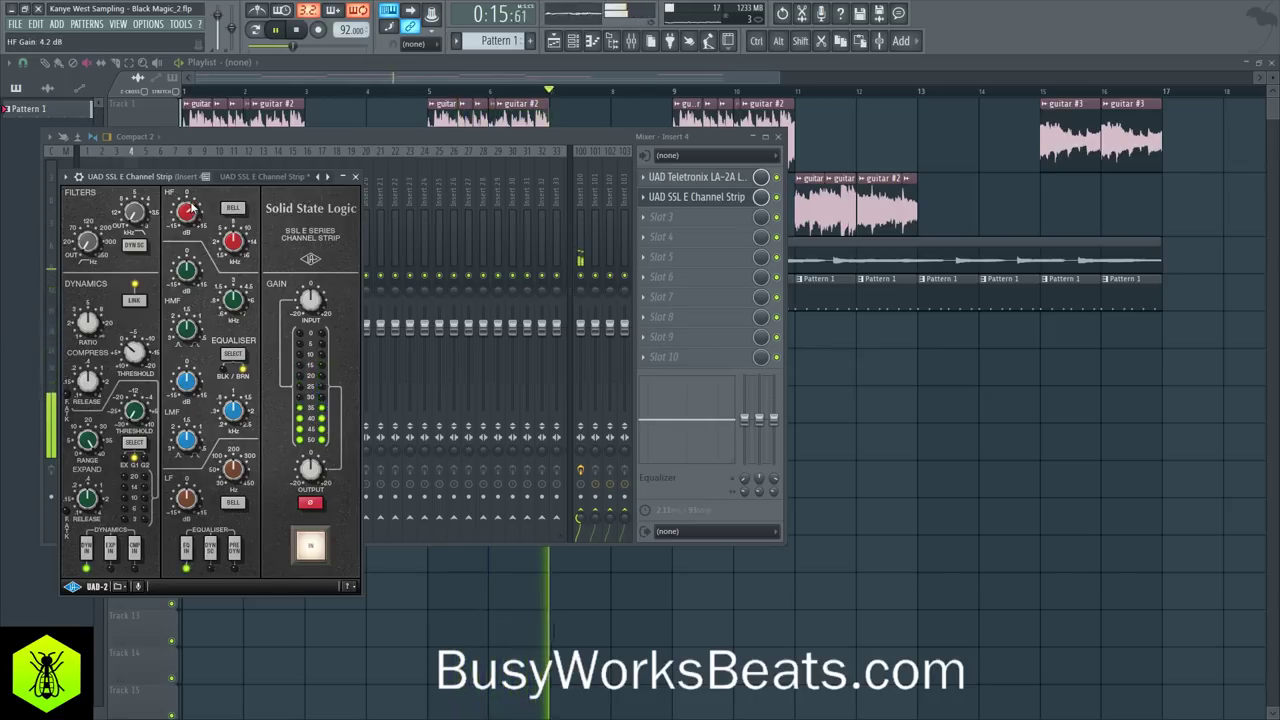
drag(191, 204, 191, 203)
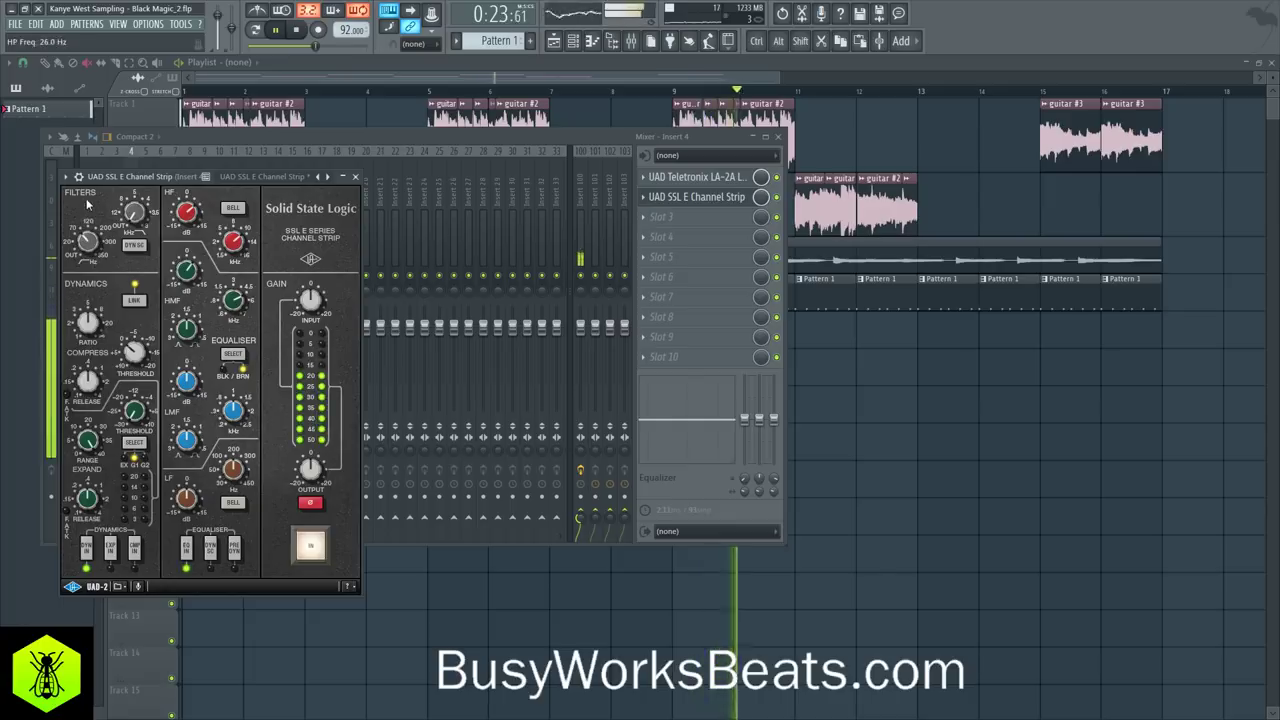
click(355, 177)
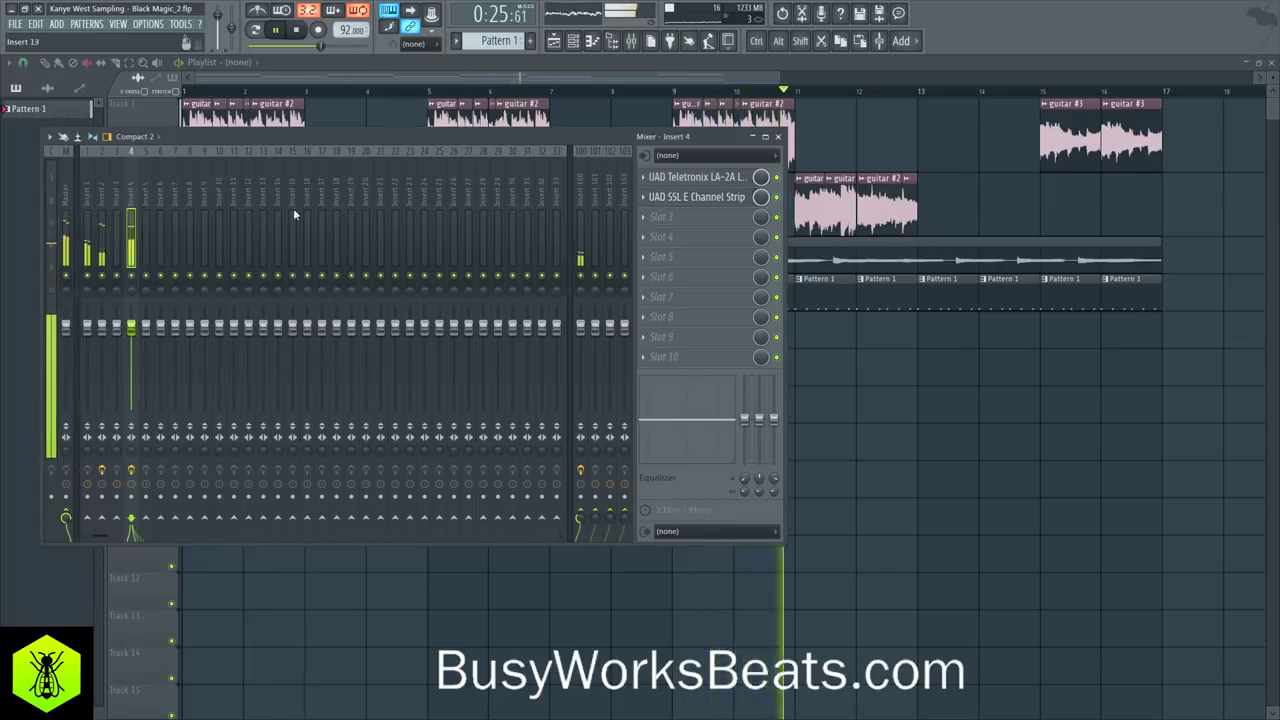
Step: Load Fruity Delay 3 in slot 3 of Insert 4, choose the Ping pong model, offset the pan, and lower the feedback cutoff and wet level
click(686, 216)
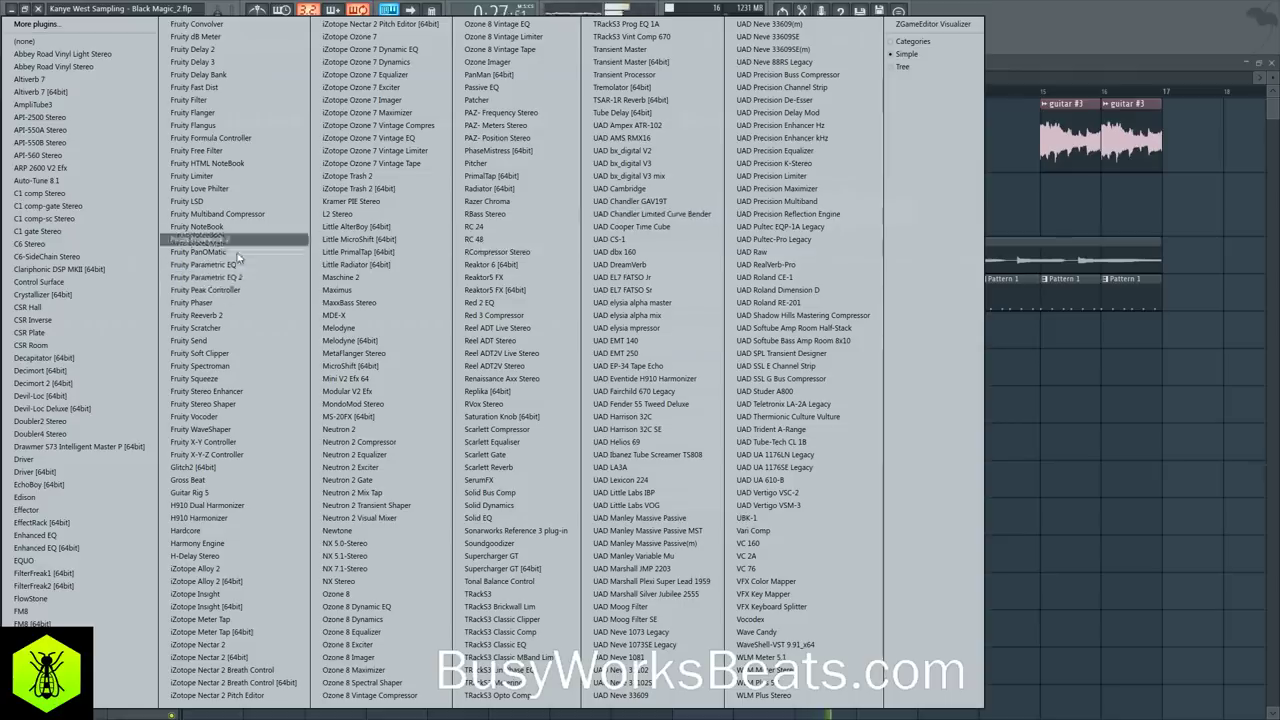
click(224, 64)
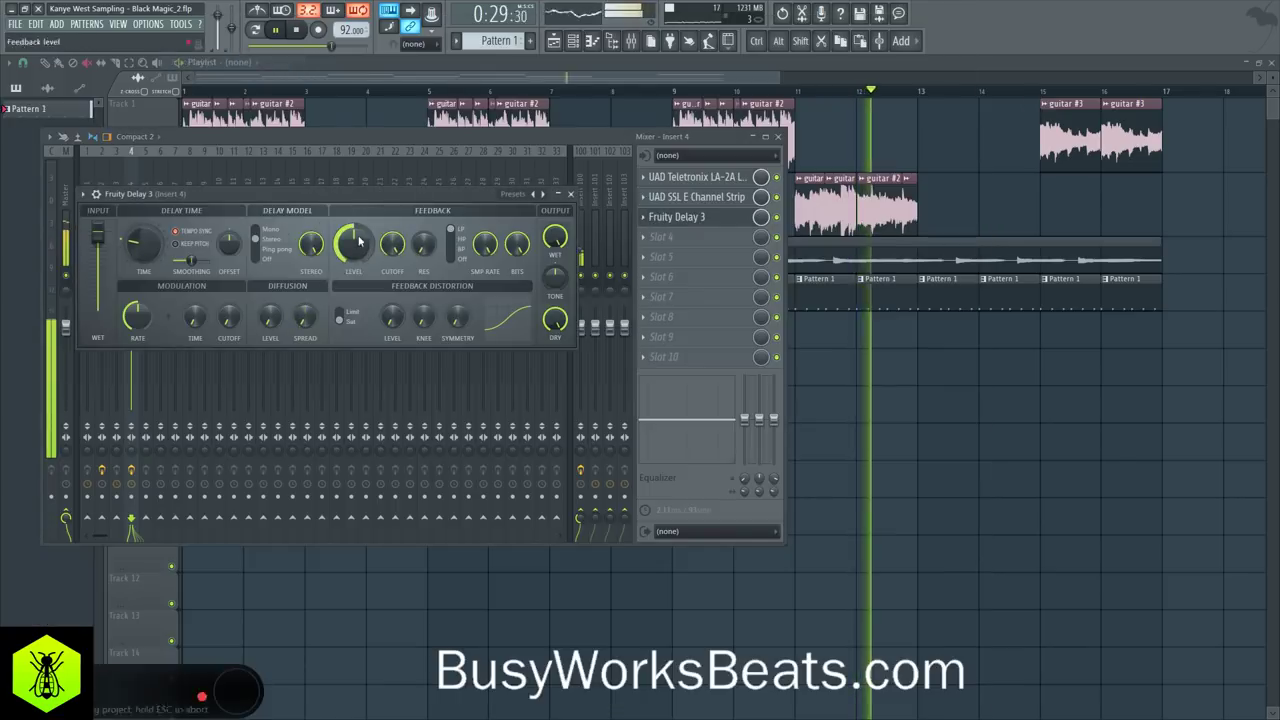
drag(241, 246, 241, 226)
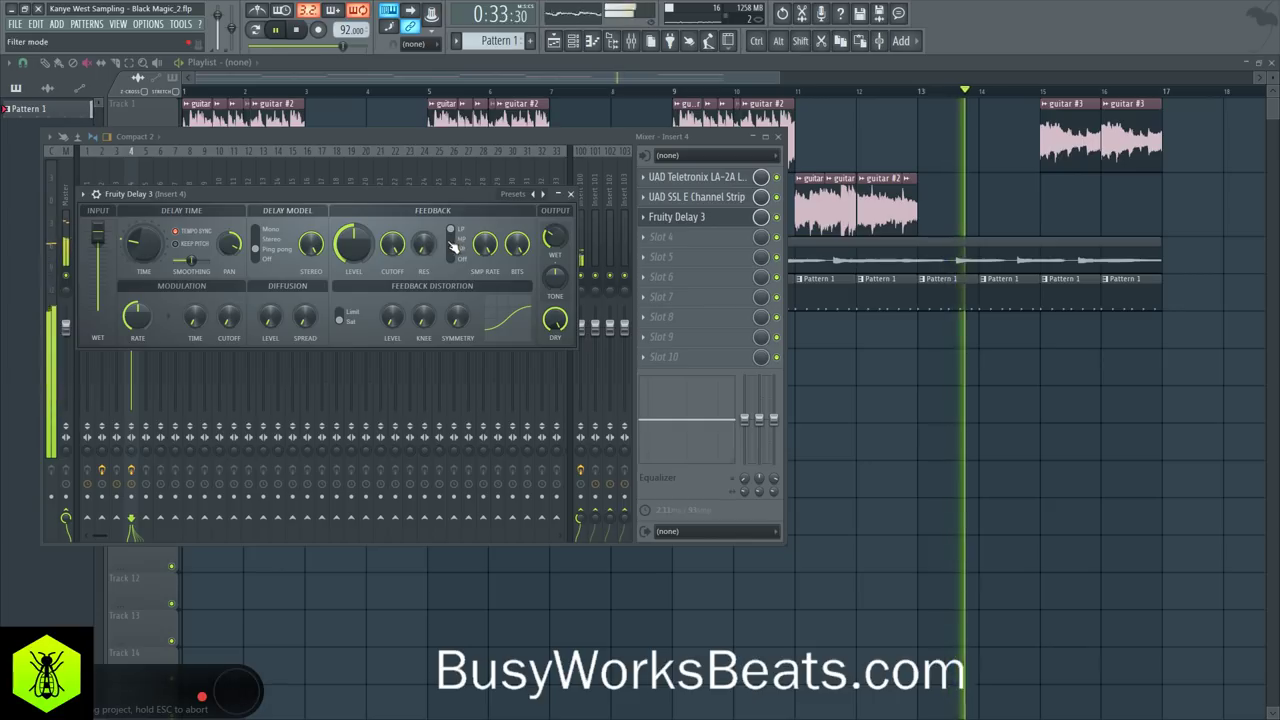
drag(393, 245, 393, 260)
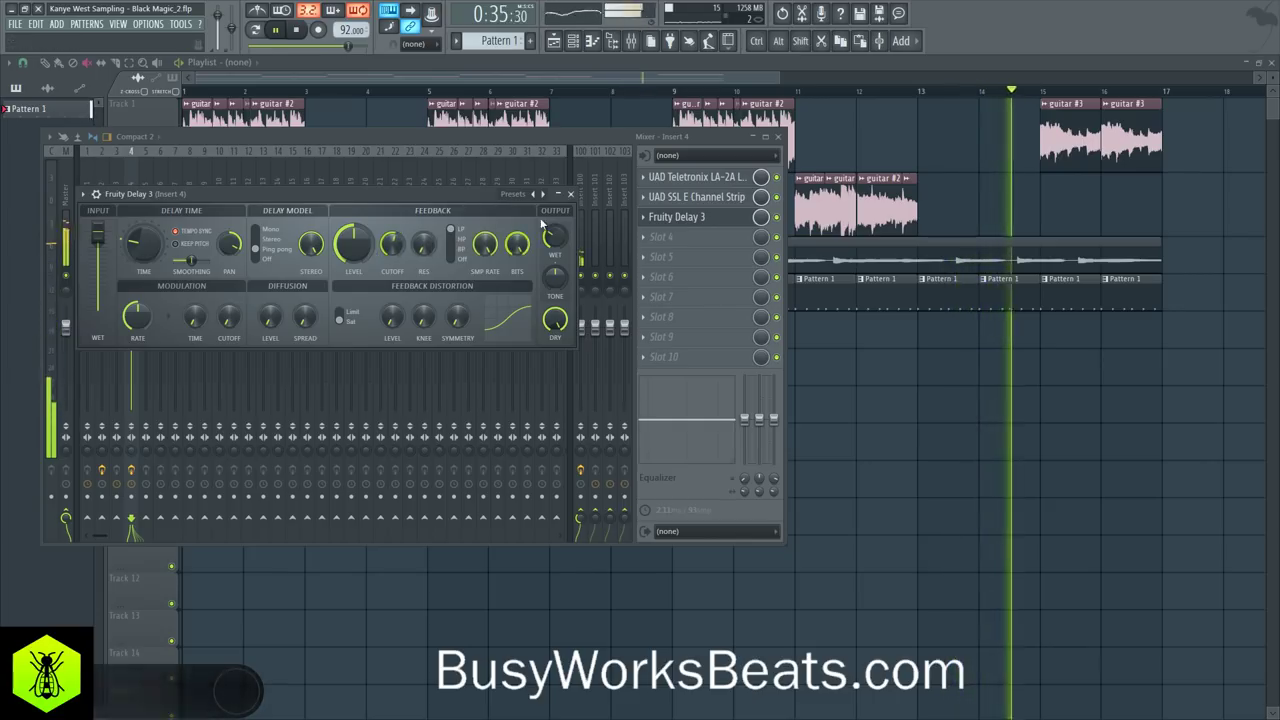
click(570, 193)
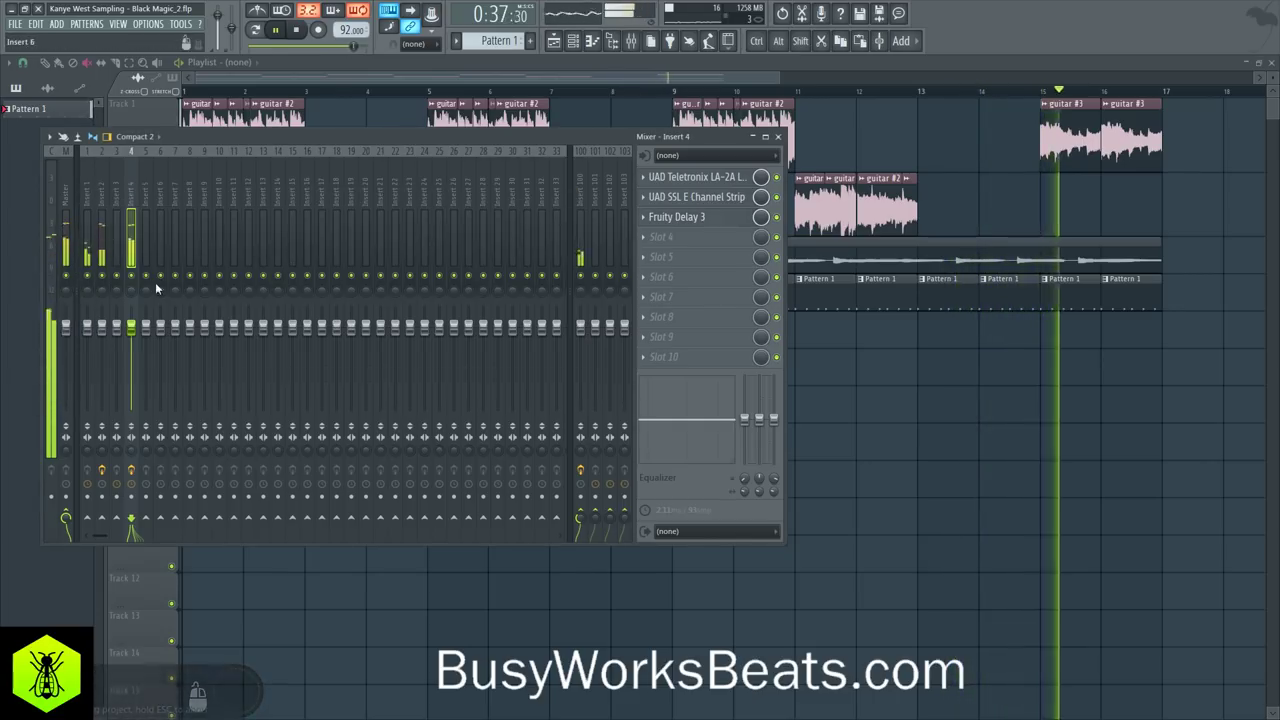
Step: Copy the Fruity Delay 3 preset from Insert 4 to the Insert 100 mixer track and bypass the delay on Insert 4
key(space)
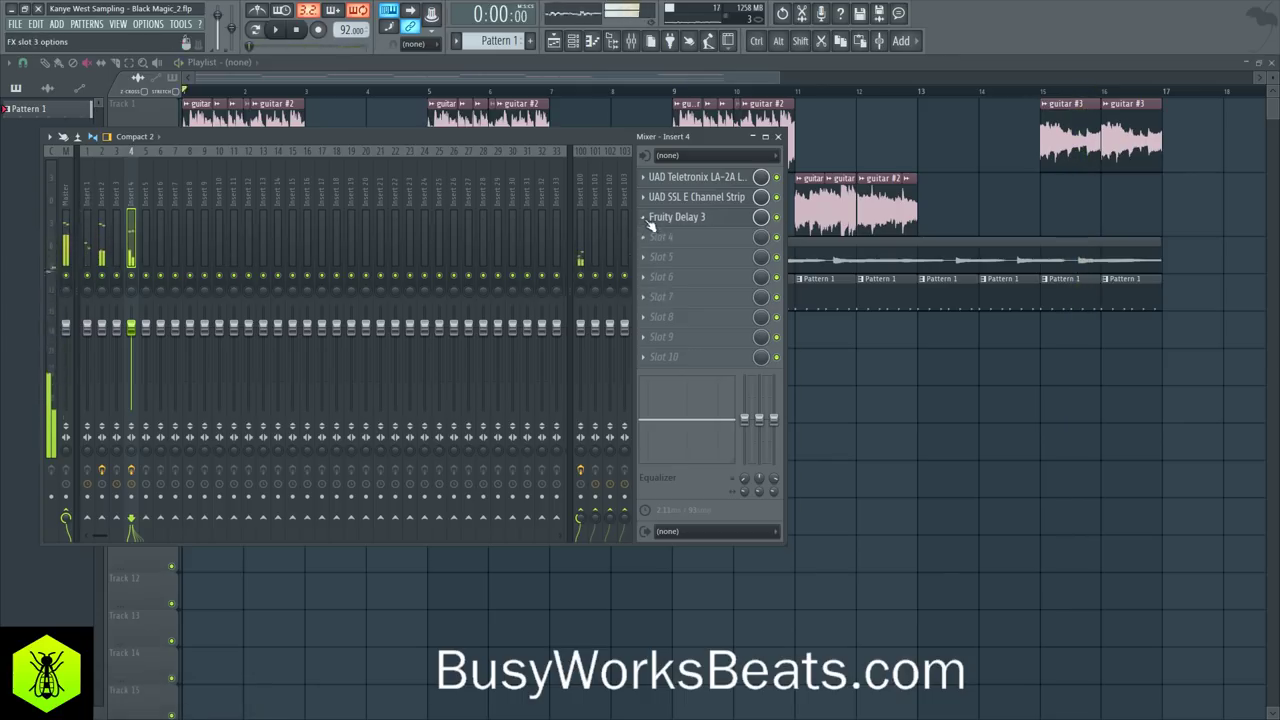
click(650, 225)
drag(690, 286, 585, 204)
click(554, 177)
click(132, 188)
key(space)
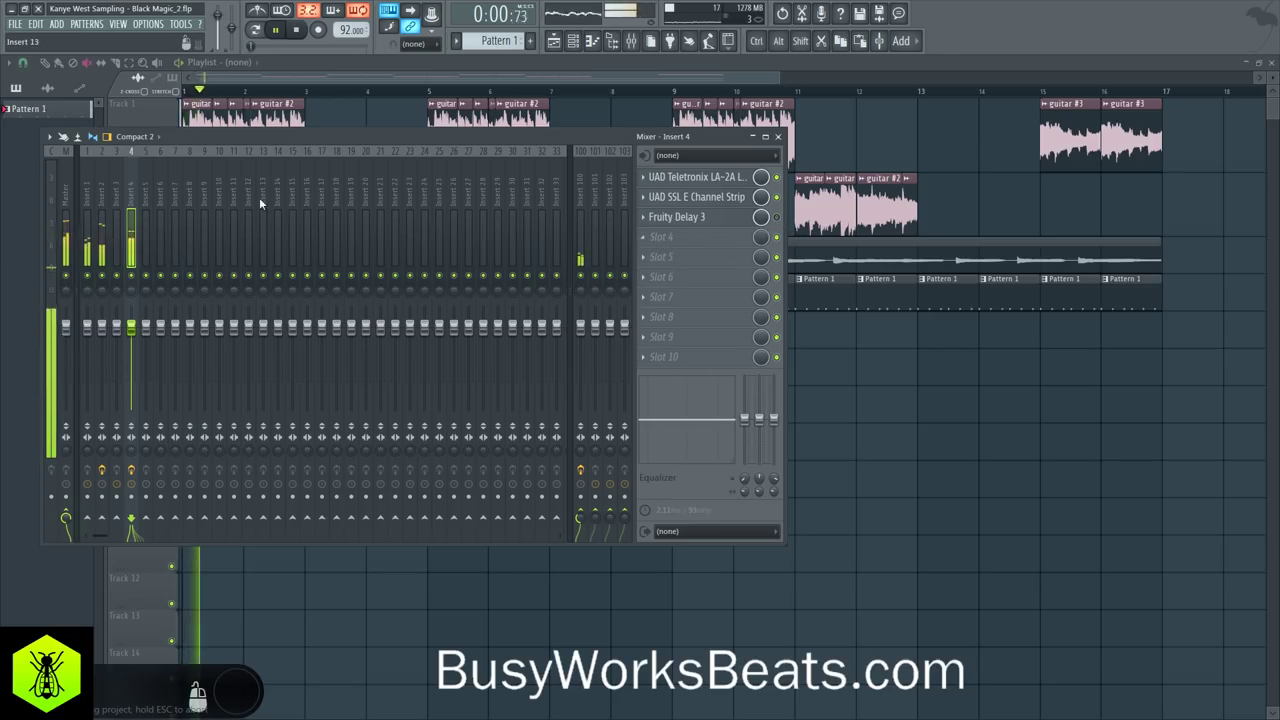
key(space)
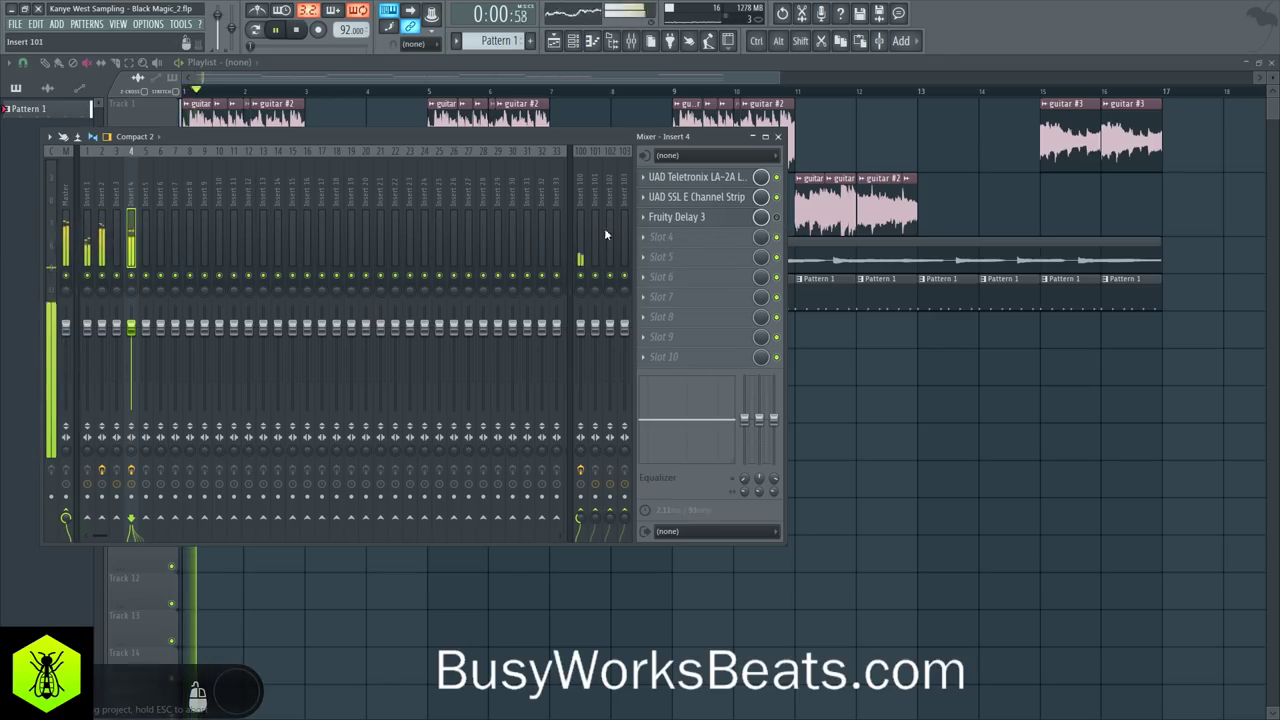
Step: Adjust the wet output level of Fruity Delay 3 on Insert 100 while the beat plays
click(584, 200)
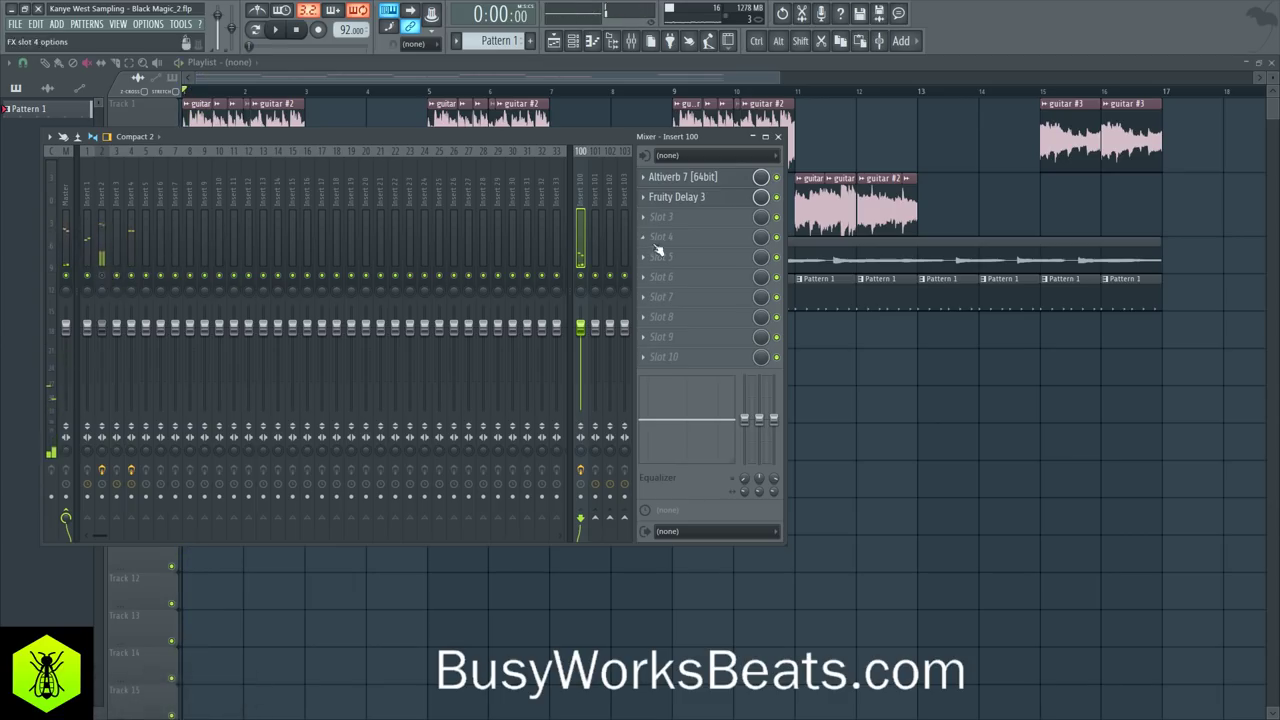
click(706, 197)
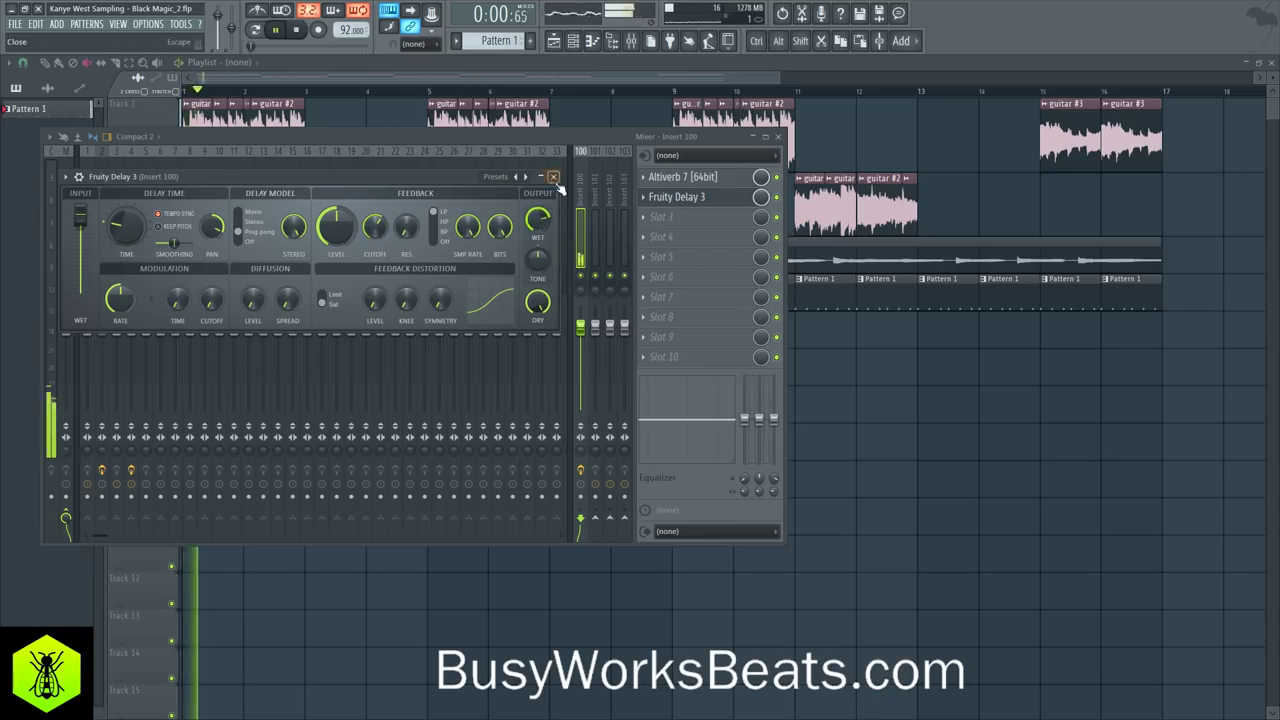
click(553, 177)
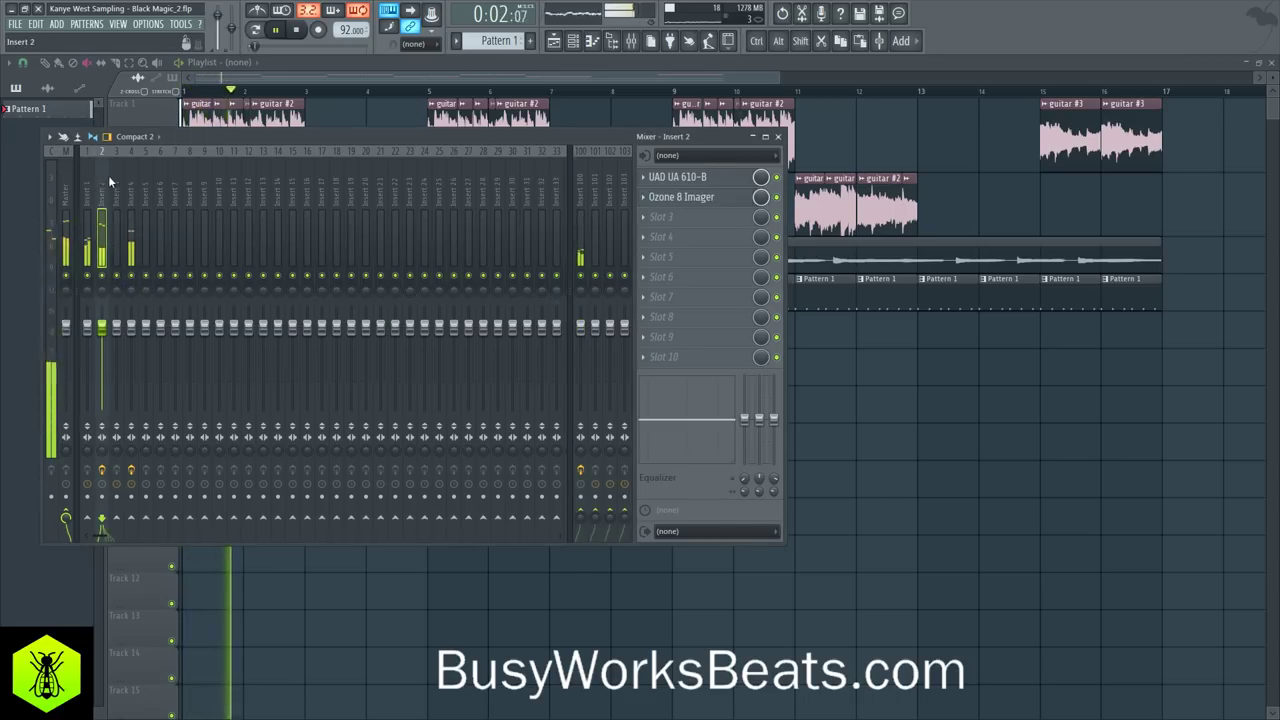
Step: Load UAD SPL Transient Designer in slot 3 of Insert 2, raising the attack and lowering the sustain
click(703, 217)
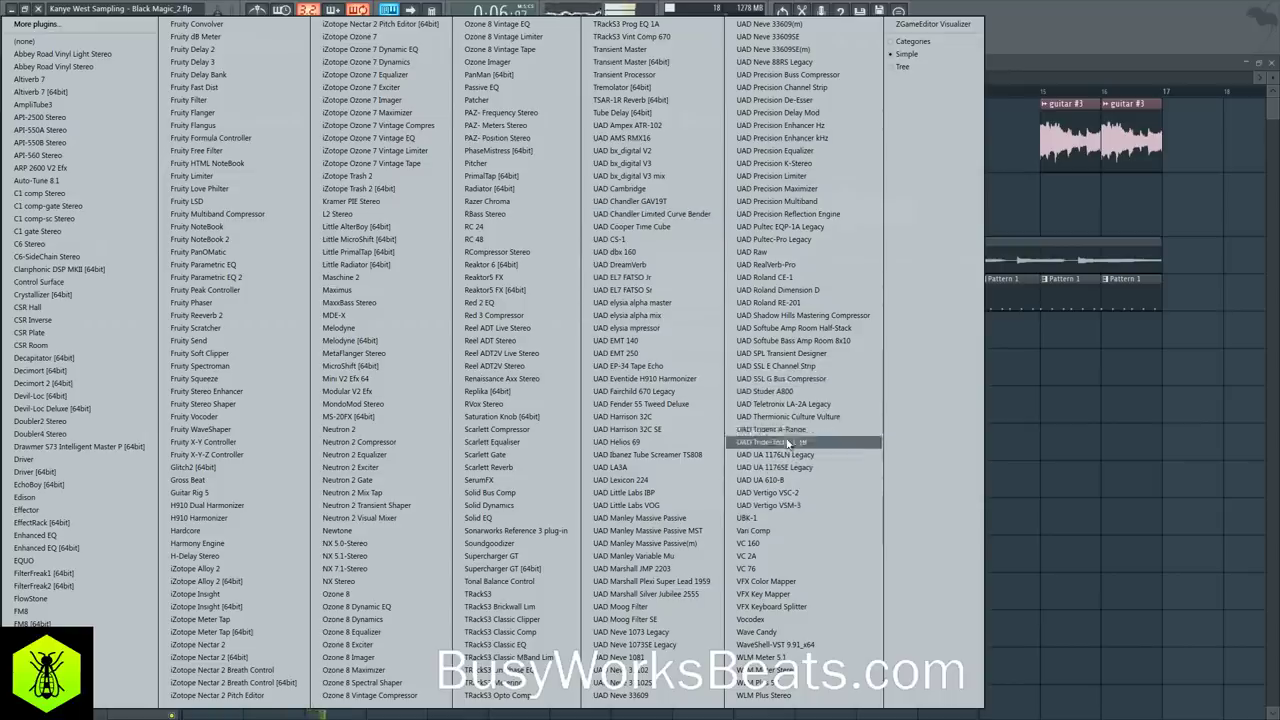
click(795, 356)
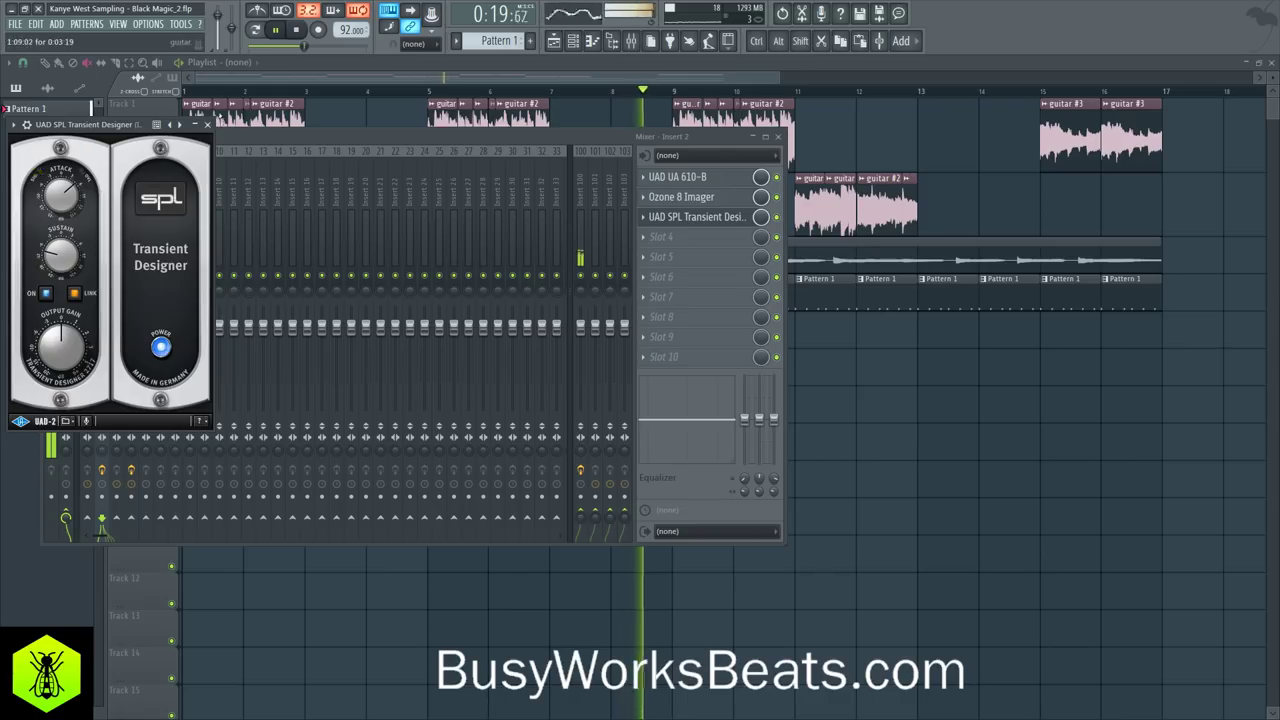
click(207, 125)
Step: Stop playback, zoom the playlist out to show the whole arrangement, and select the Microphone mixer track
key(F9)
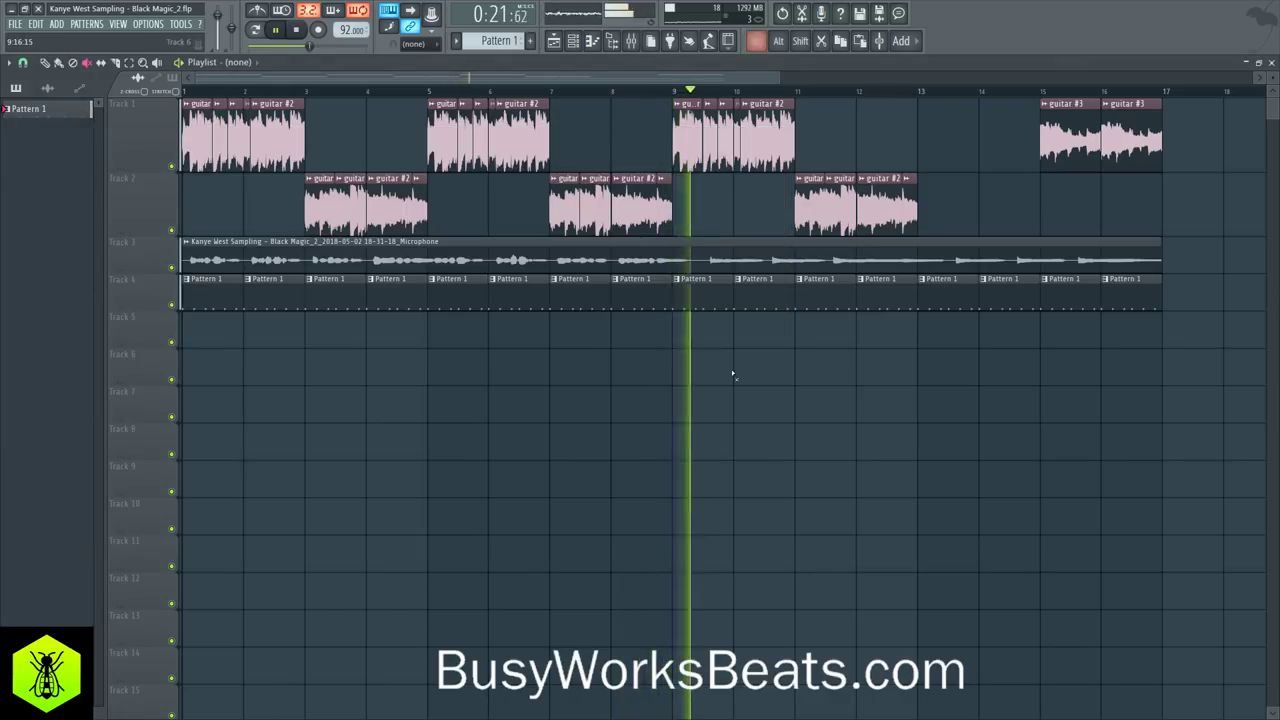
key(space)
scroll(590, 92, down, 3)
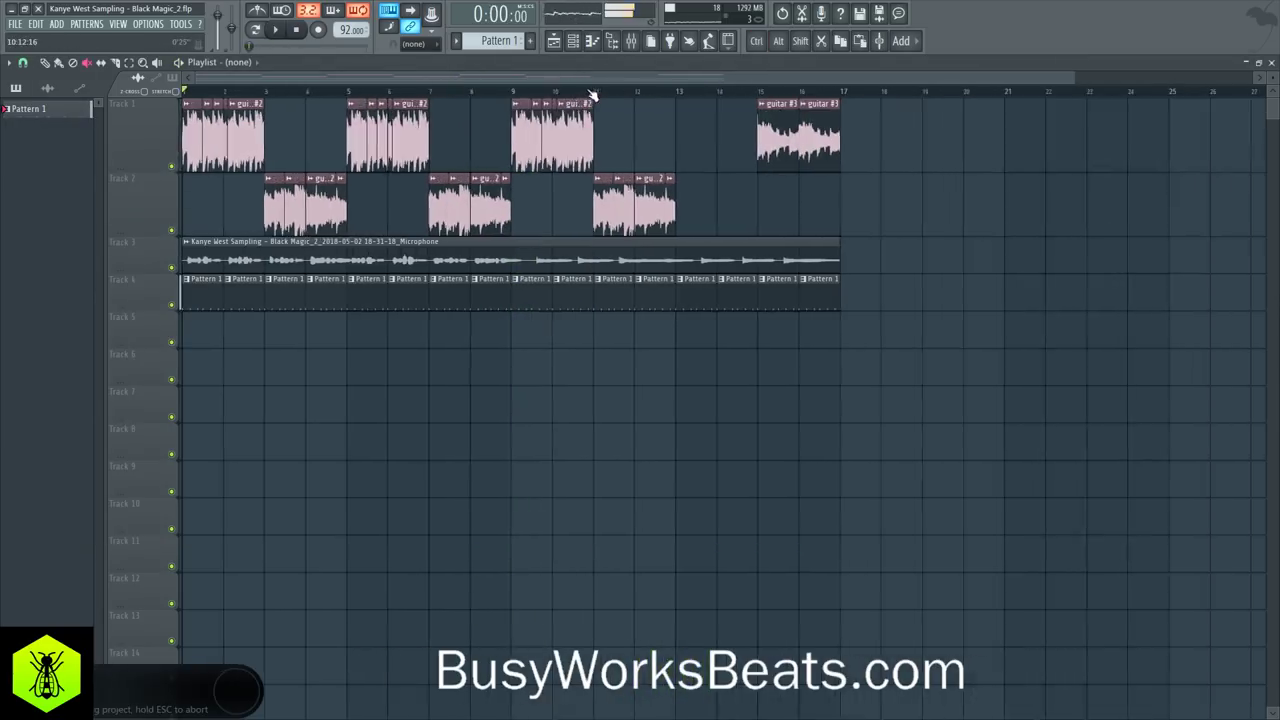
click(641, 44)
scroll(454, 177, right, 3)
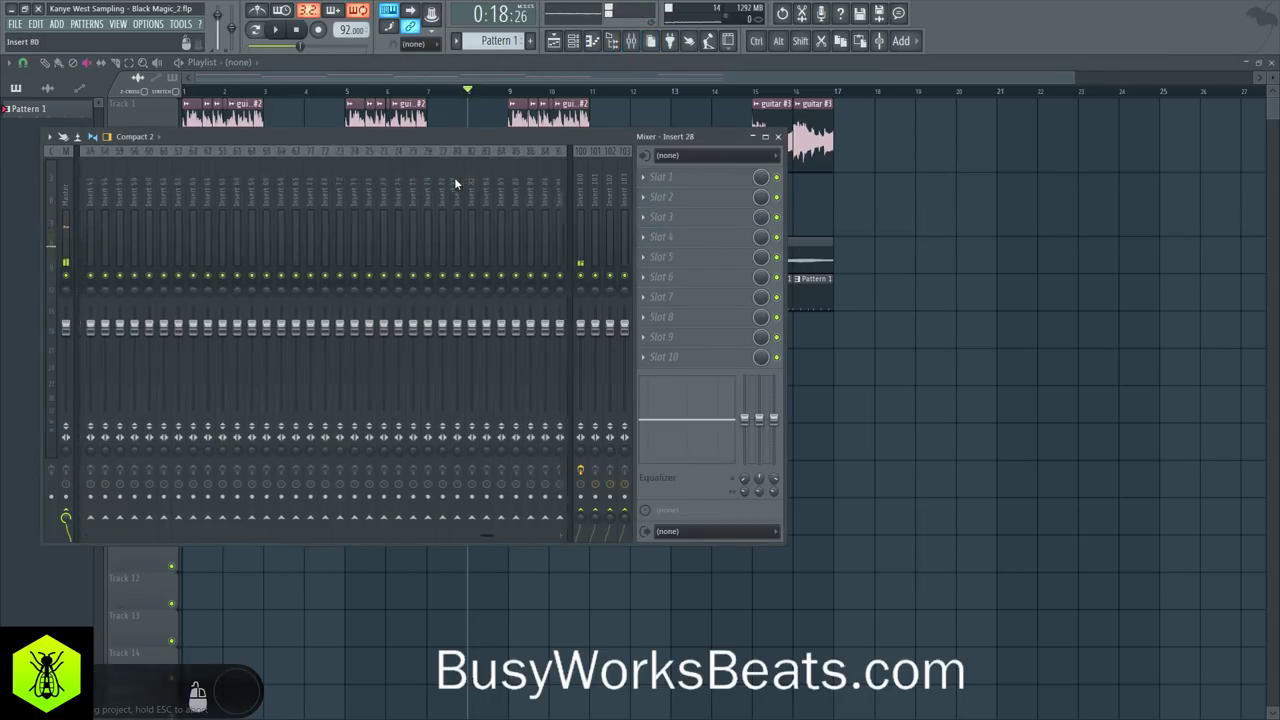
scroll(454, 177, right, 3)
click(427, 177)
key(F9)
Step: Play back the arrangement from bar 8 and select the vocal recording clip on Track 3
key(space)
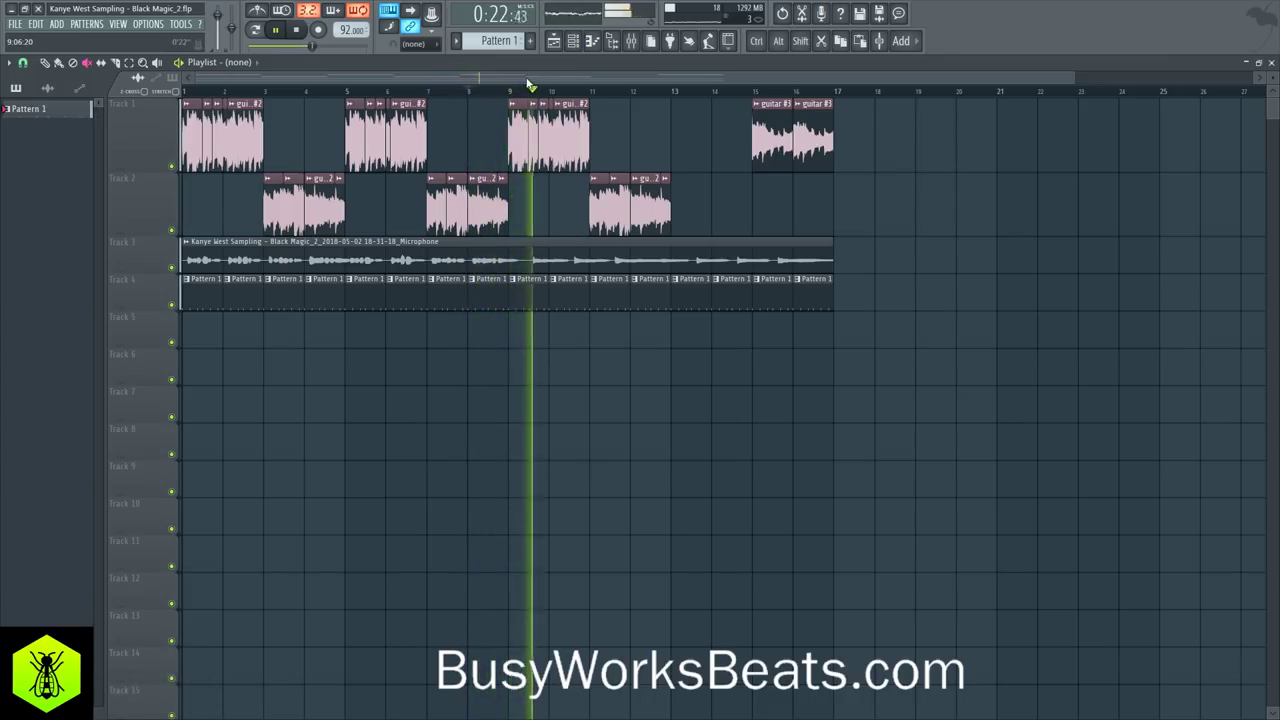
key(space)
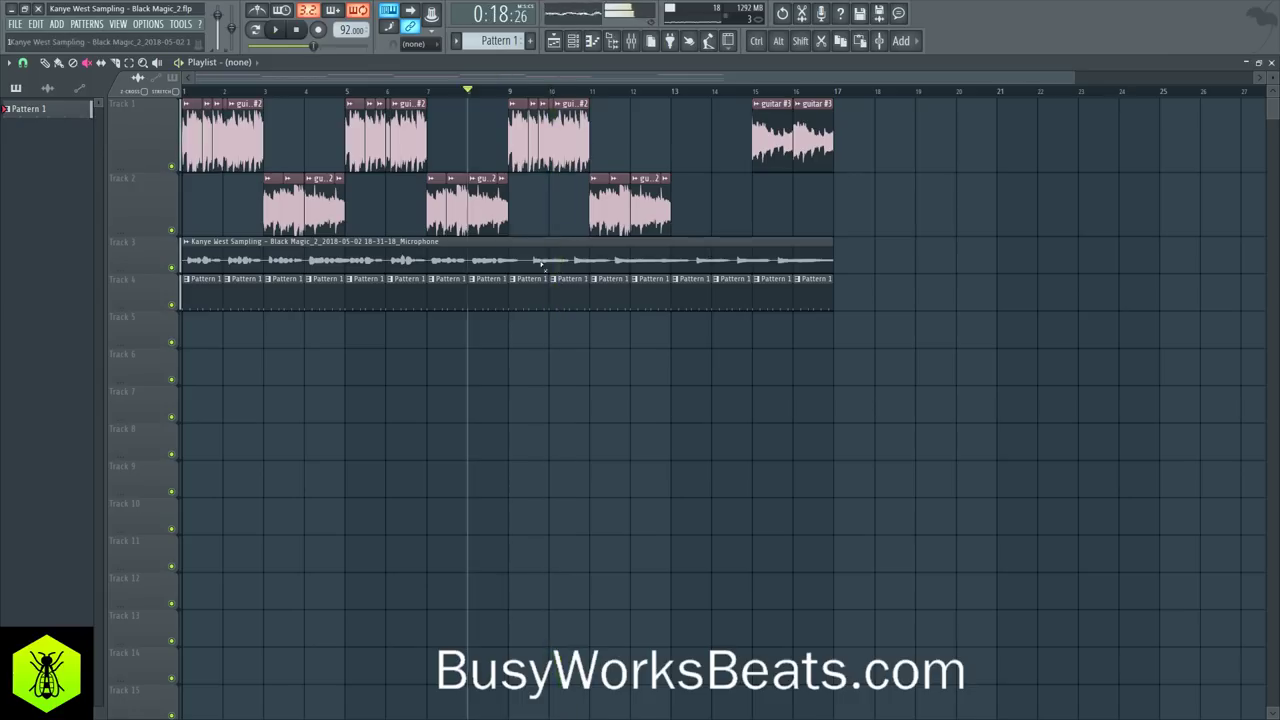
click(550, 260)
key(space)
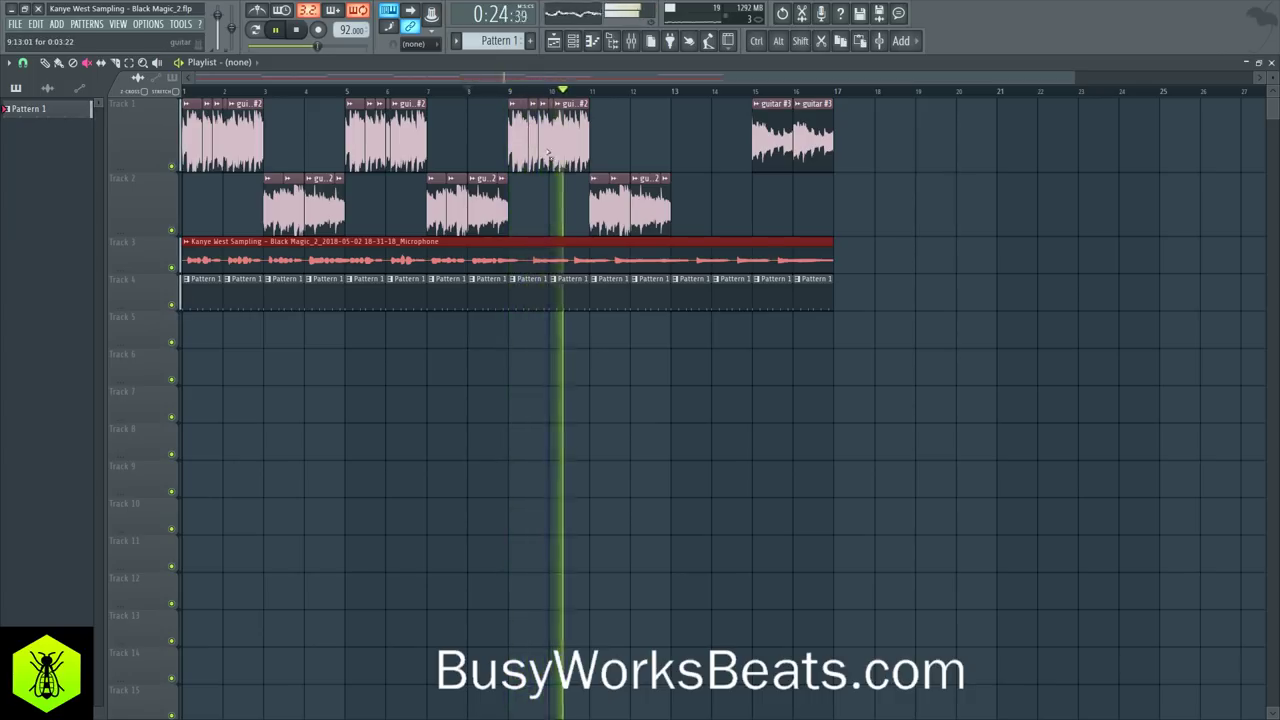
key(space)
Step: Select bars 8 to 17 on the timeline and record looped microphone takes into the playlist as audio clips
click(506, 92)
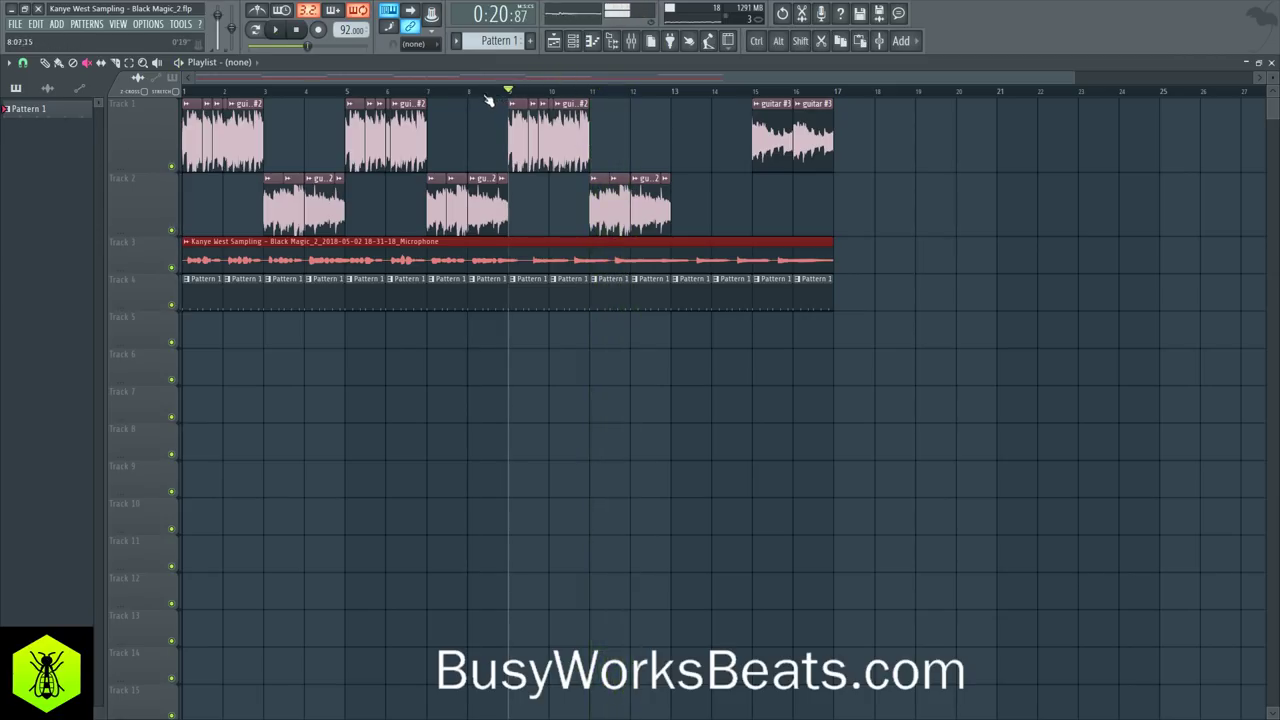
drag(478, 92, 775, 103)
click(640, 46)
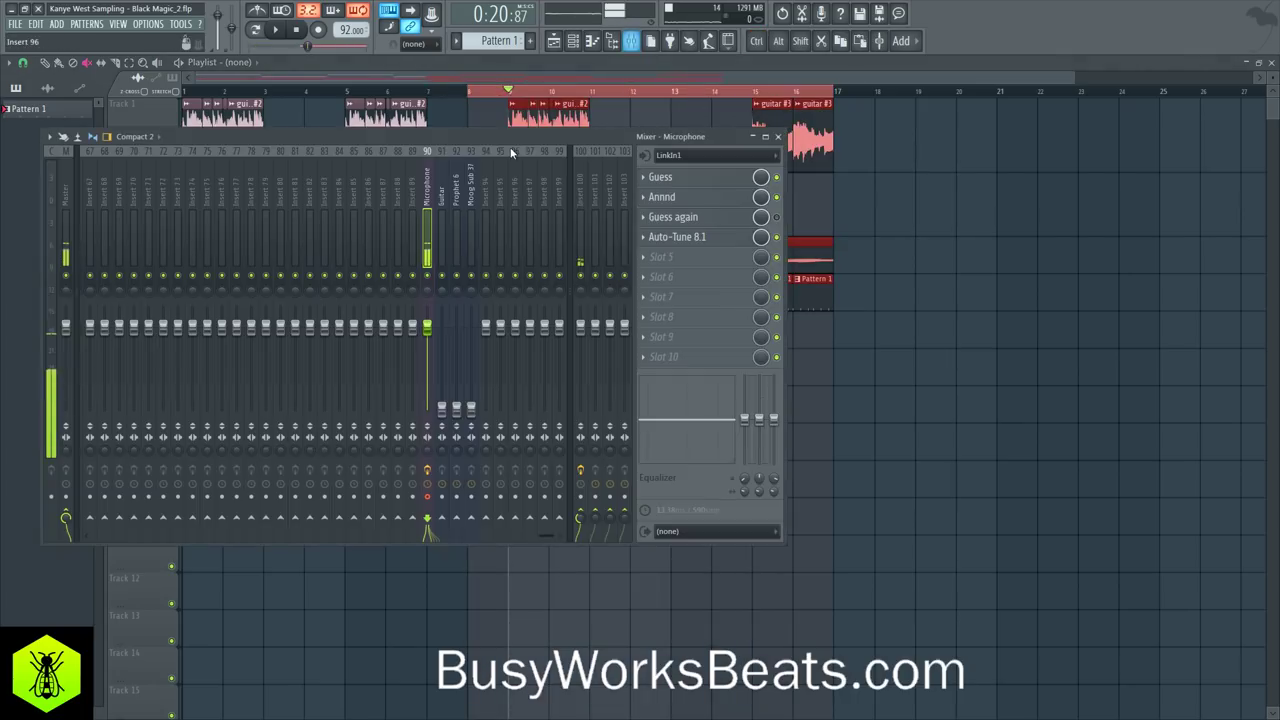
click(319, 31)
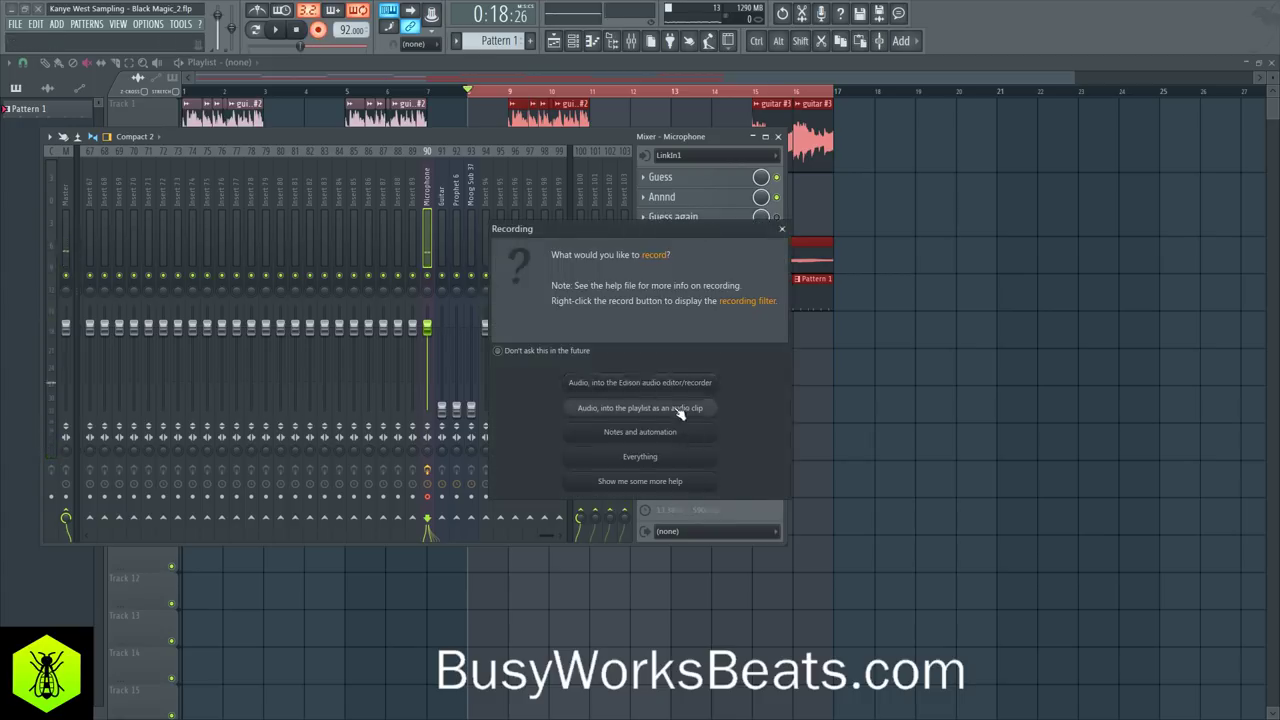
click(680, 409)
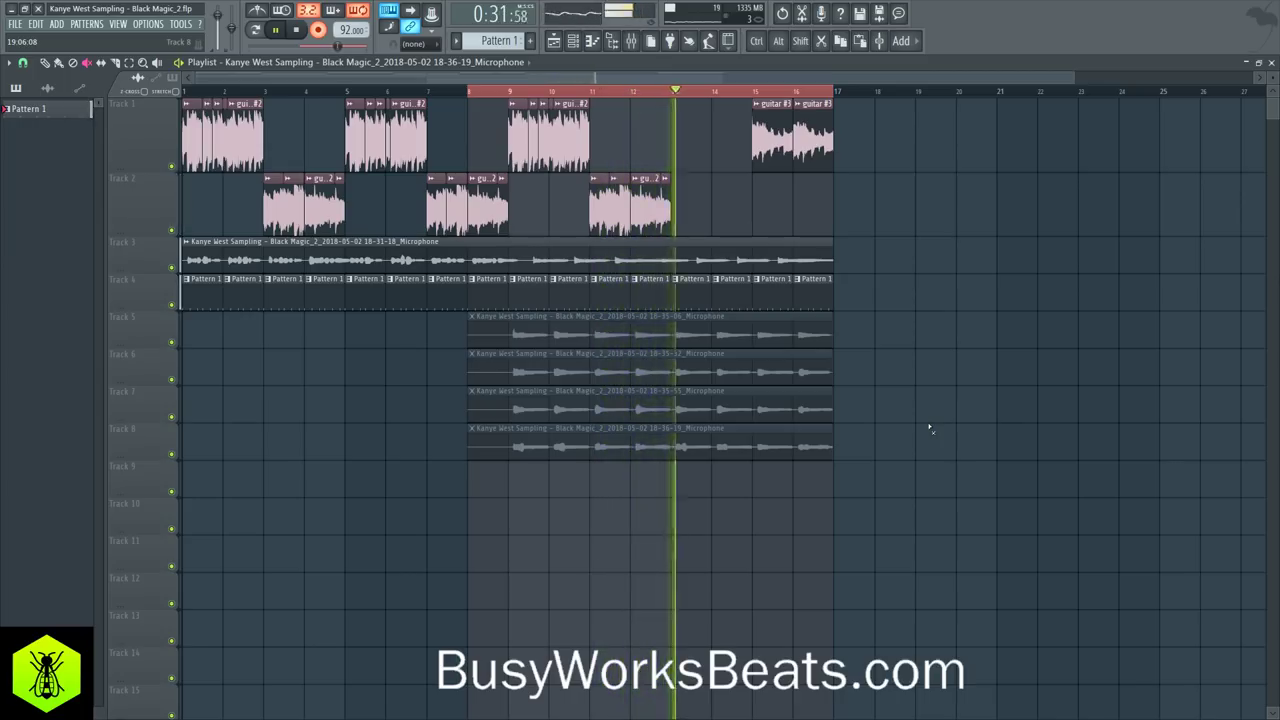
Step: Stop the looped recording, record one more vocal take from bar 12, and play the arrangement back from there
key(space)
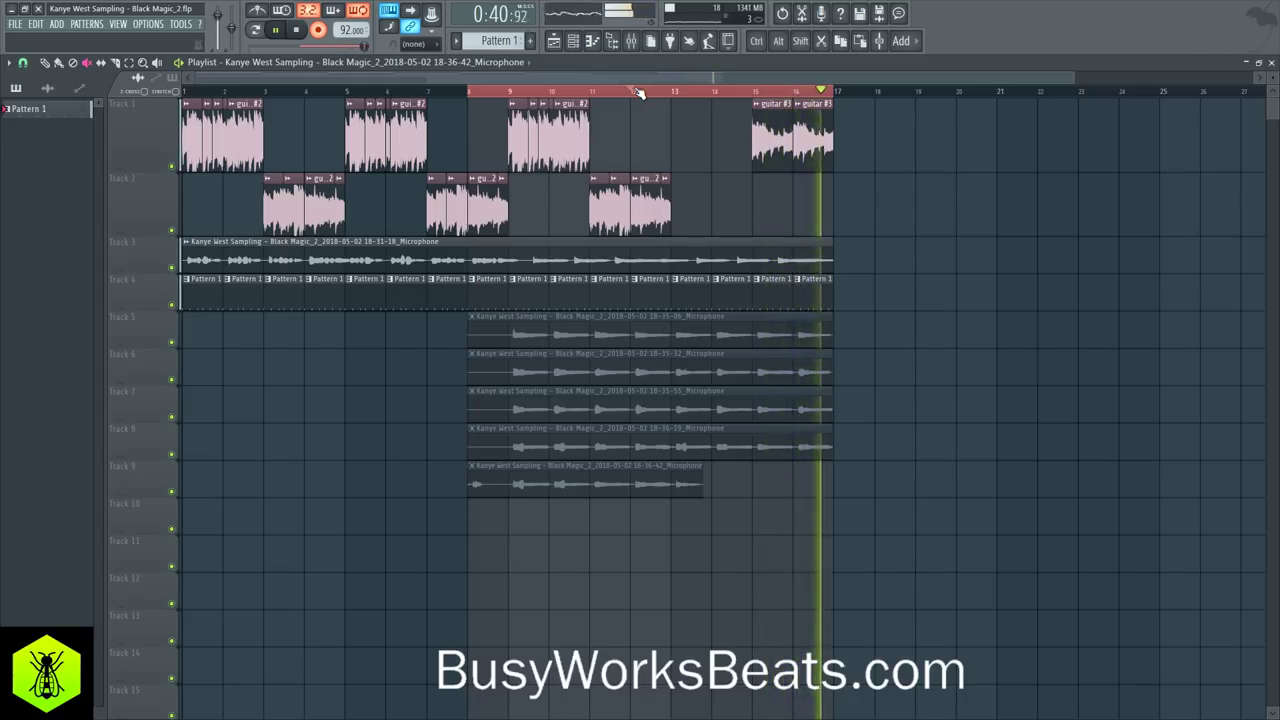
click(636, 91)
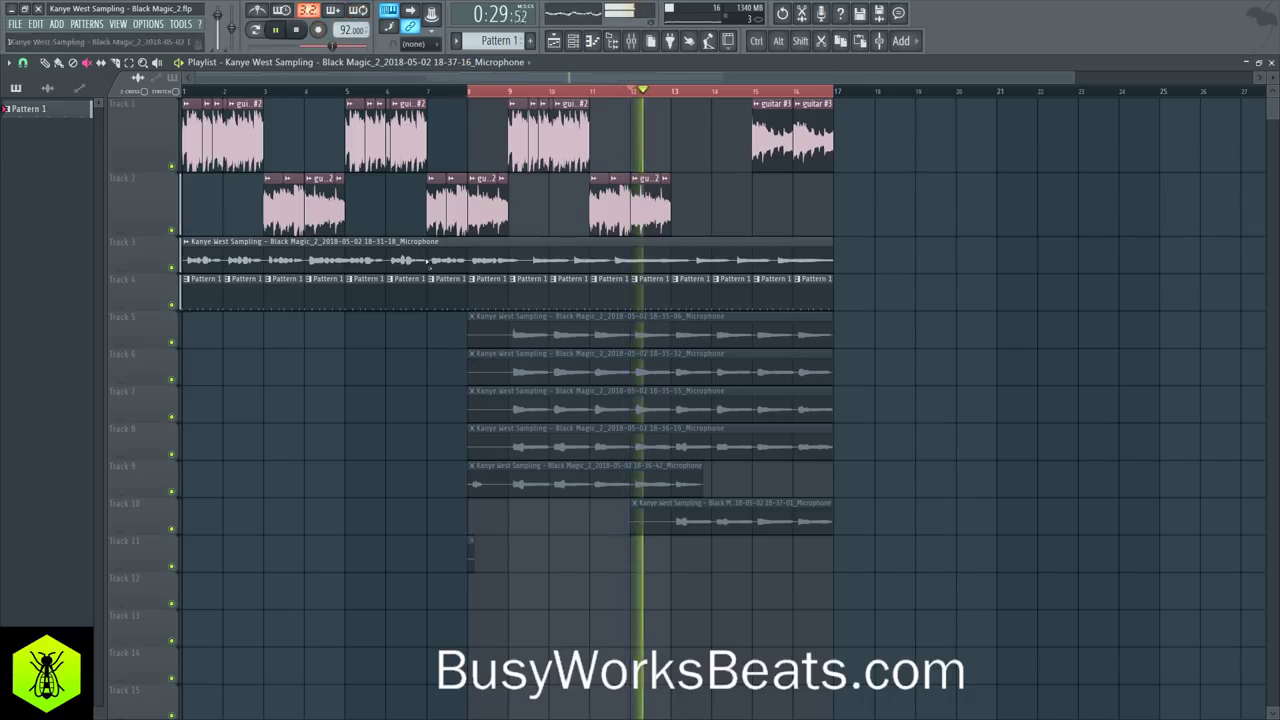
key(space)
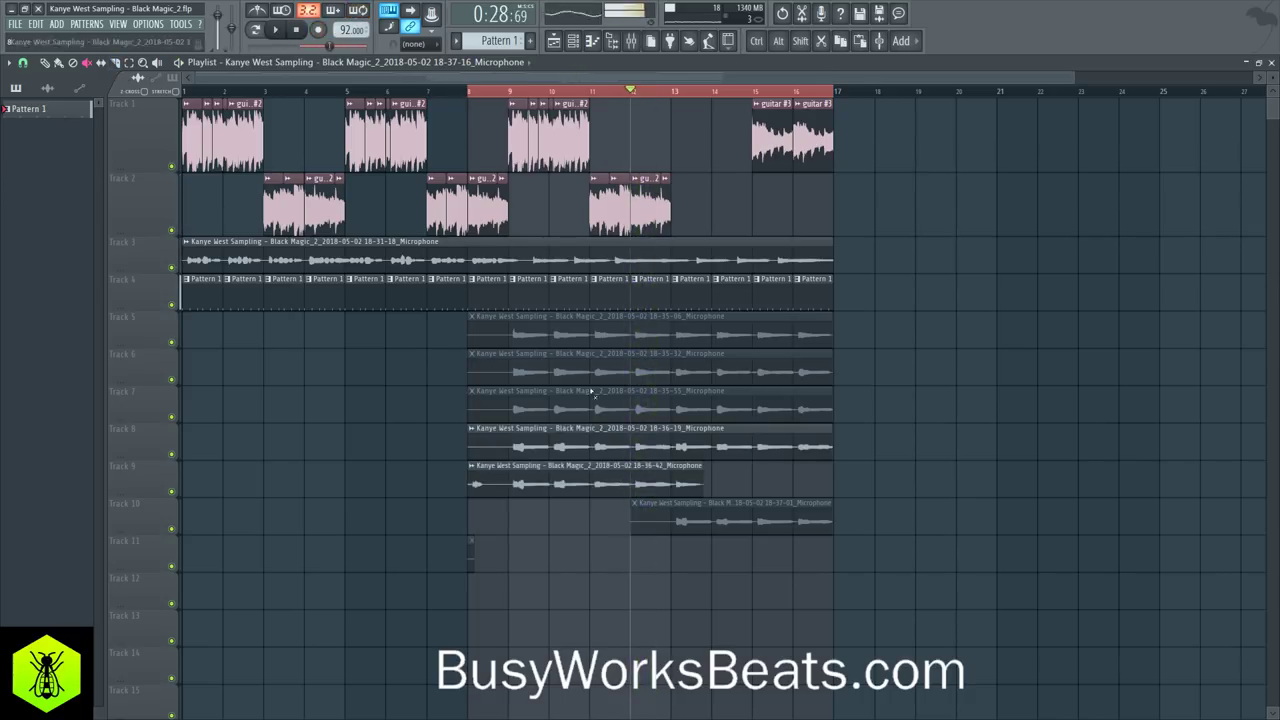
Step: Unmute the recorded vocal takes on playlist tracks 5 to 10 and bring up the mixer
click(573, 336)
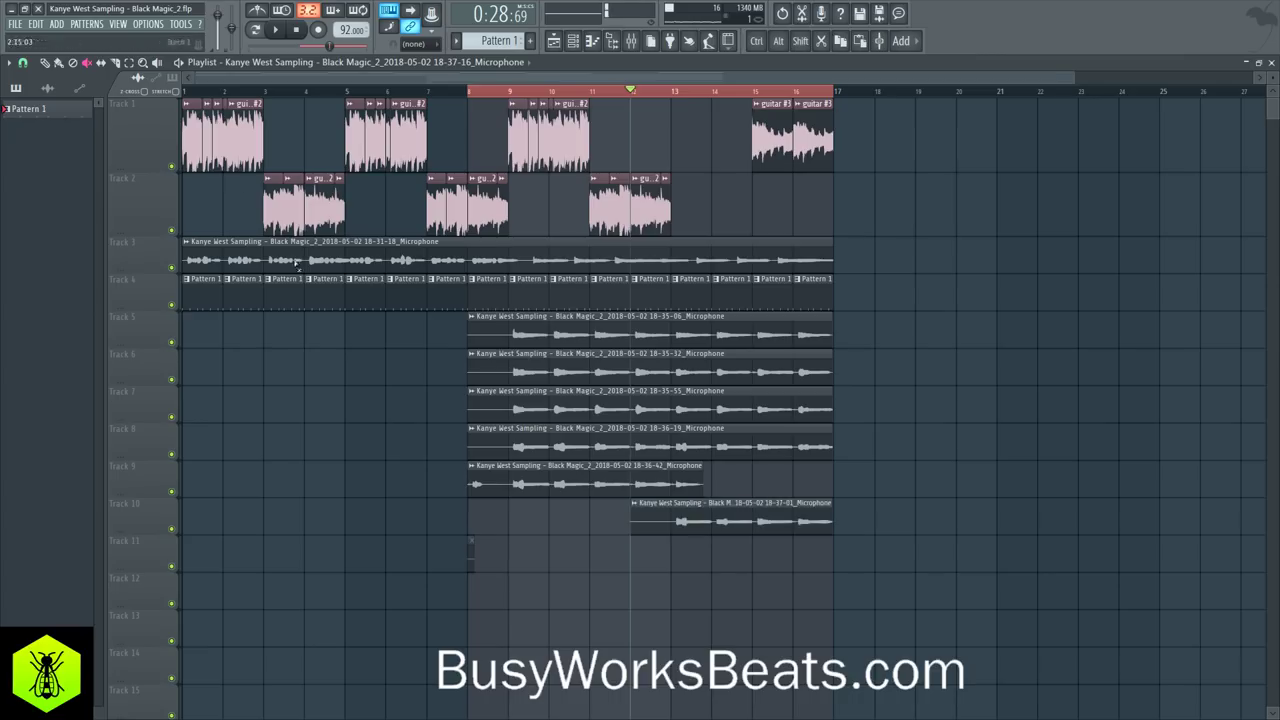
click(632, 41)
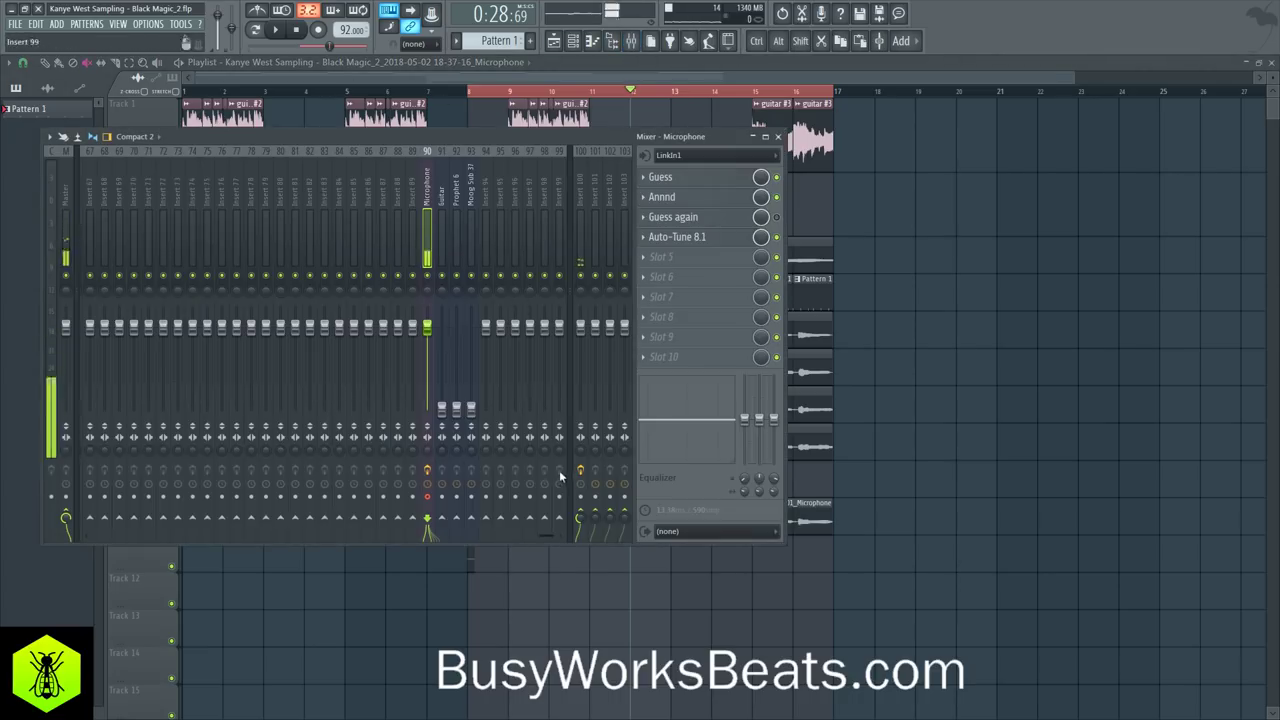
Step: Delete the channel of the short stray recording on playlist Track 11 and return to the playlist
key(F9)
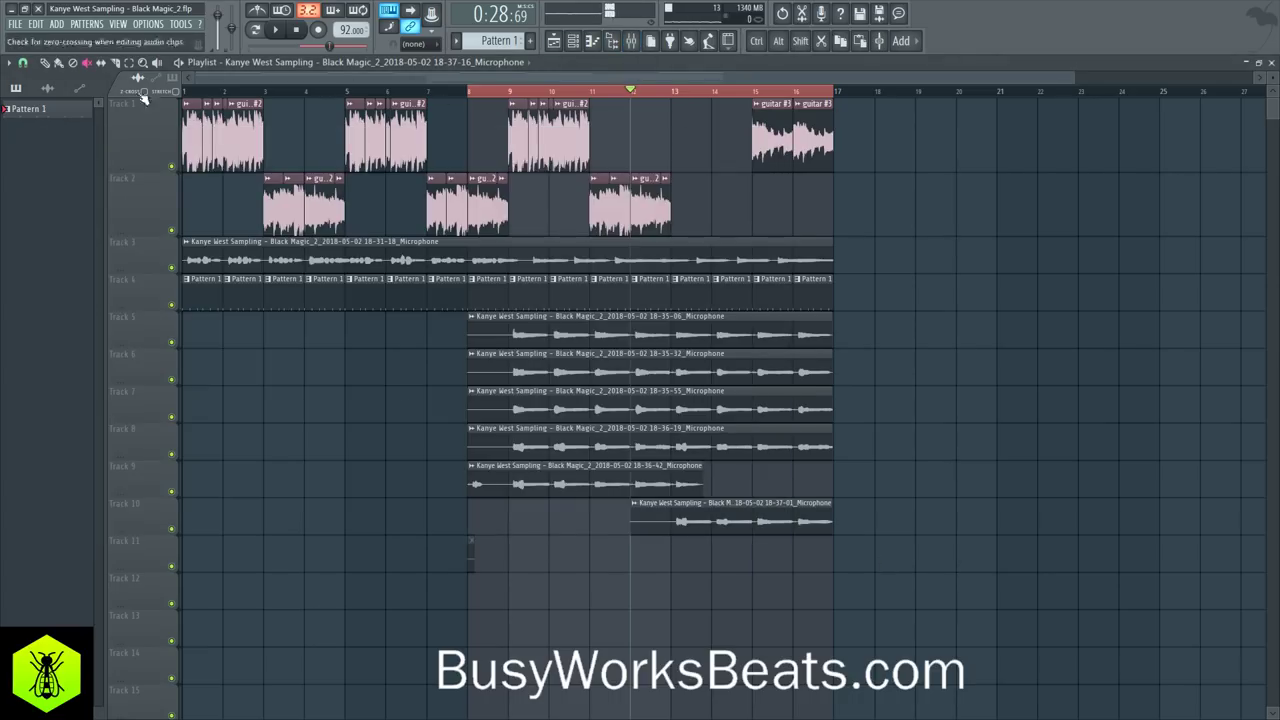
click(574, 43)
click(327, 448)
right_click(327, 447)
key(d)
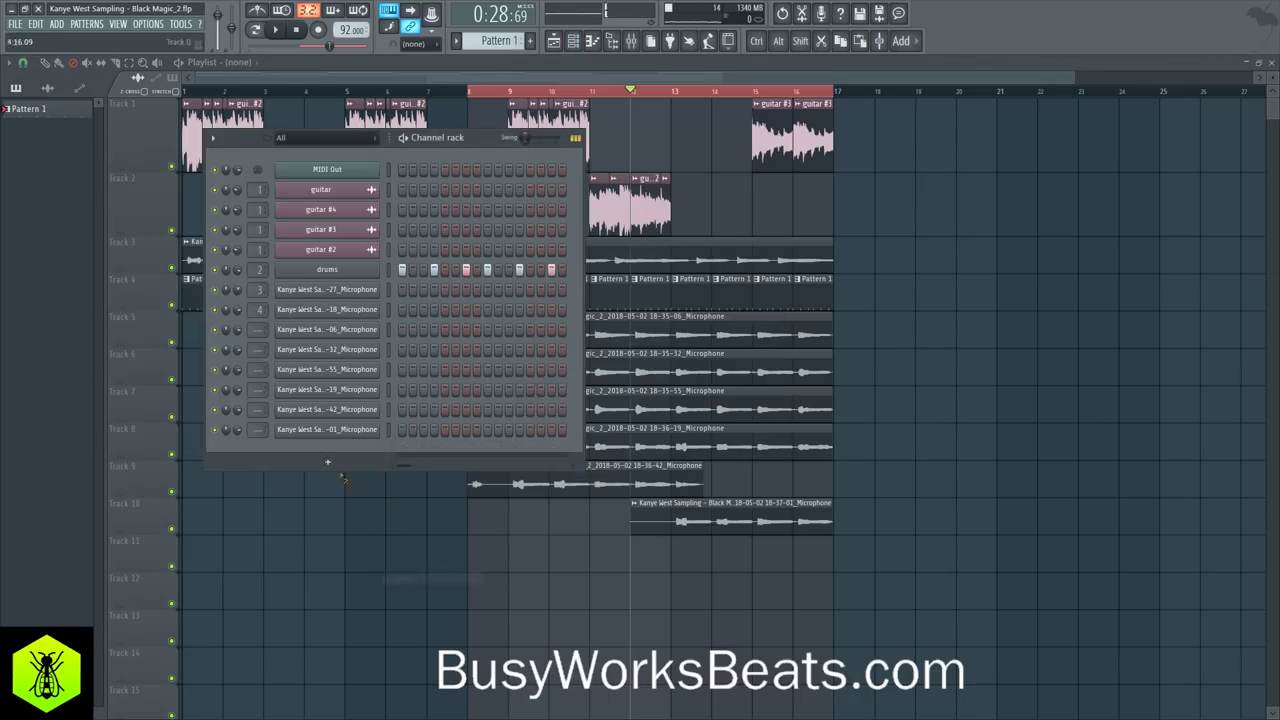
key(F6)
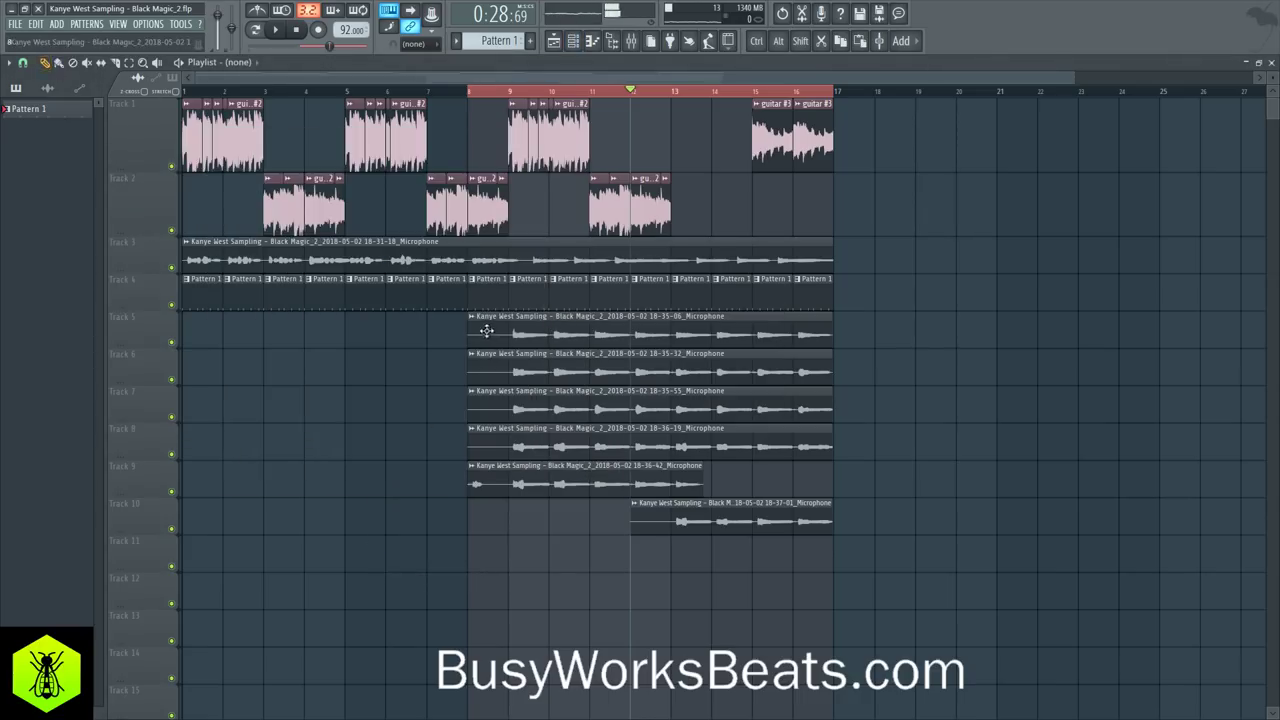
Step: Rename the vocal takes on Tracks 5 and 6 as harm 1 and harm 2
right_click(475, 327)
key(F2)
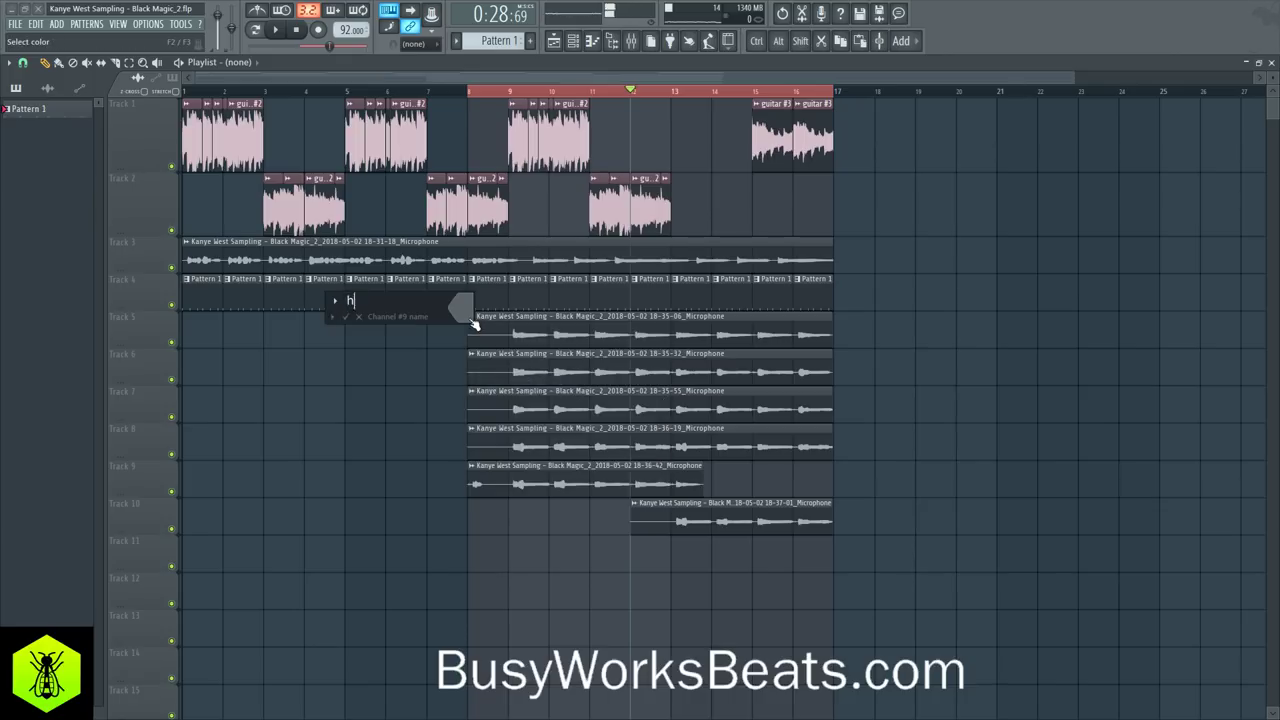
text(harm 1)
key(Return)
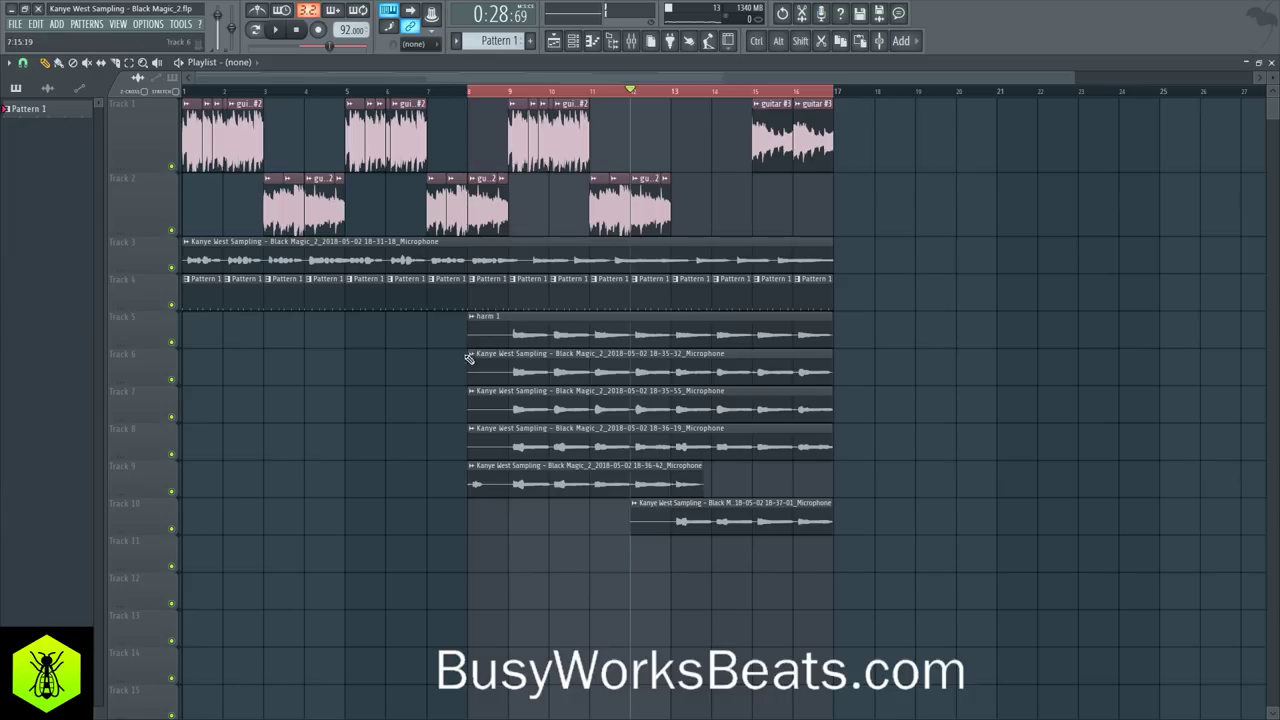
right_click(470, 356)
key(F2)
text(harm )
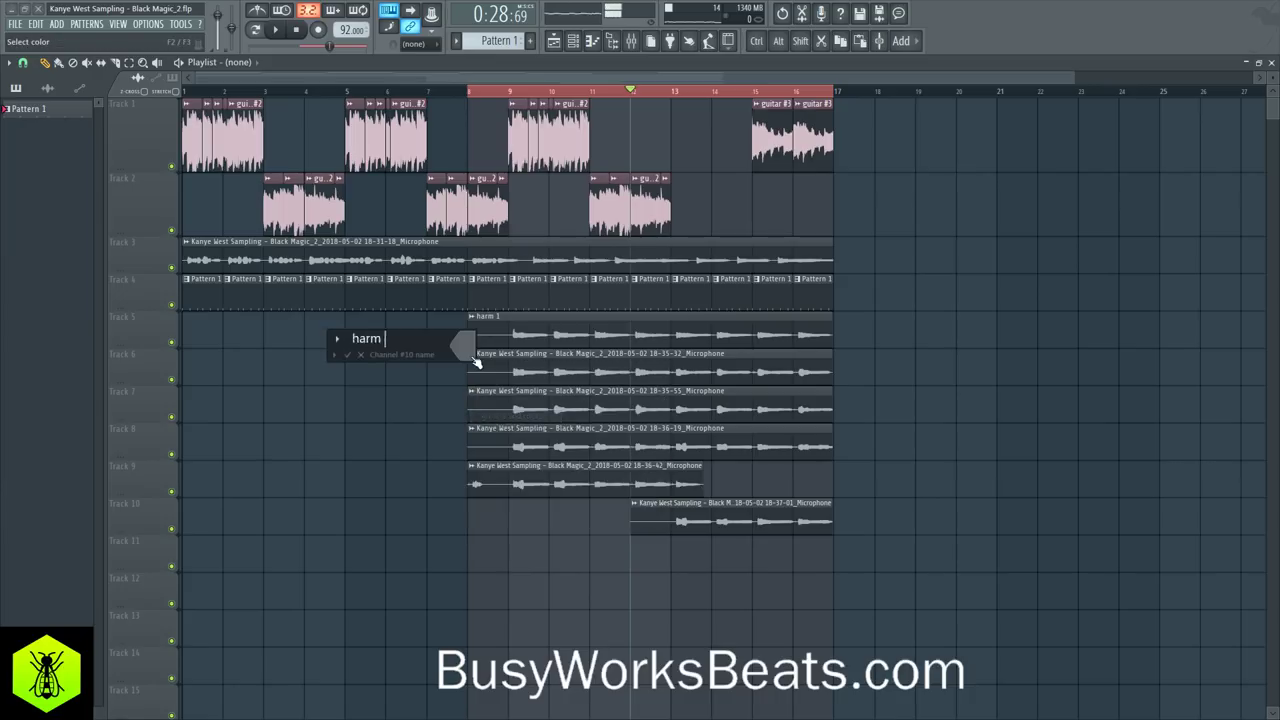
text(2)
key(Return)
Step: Rename the vocal takes on Tracks 7 and 8 as harm 3 and harm 4
right_click(470, 392)
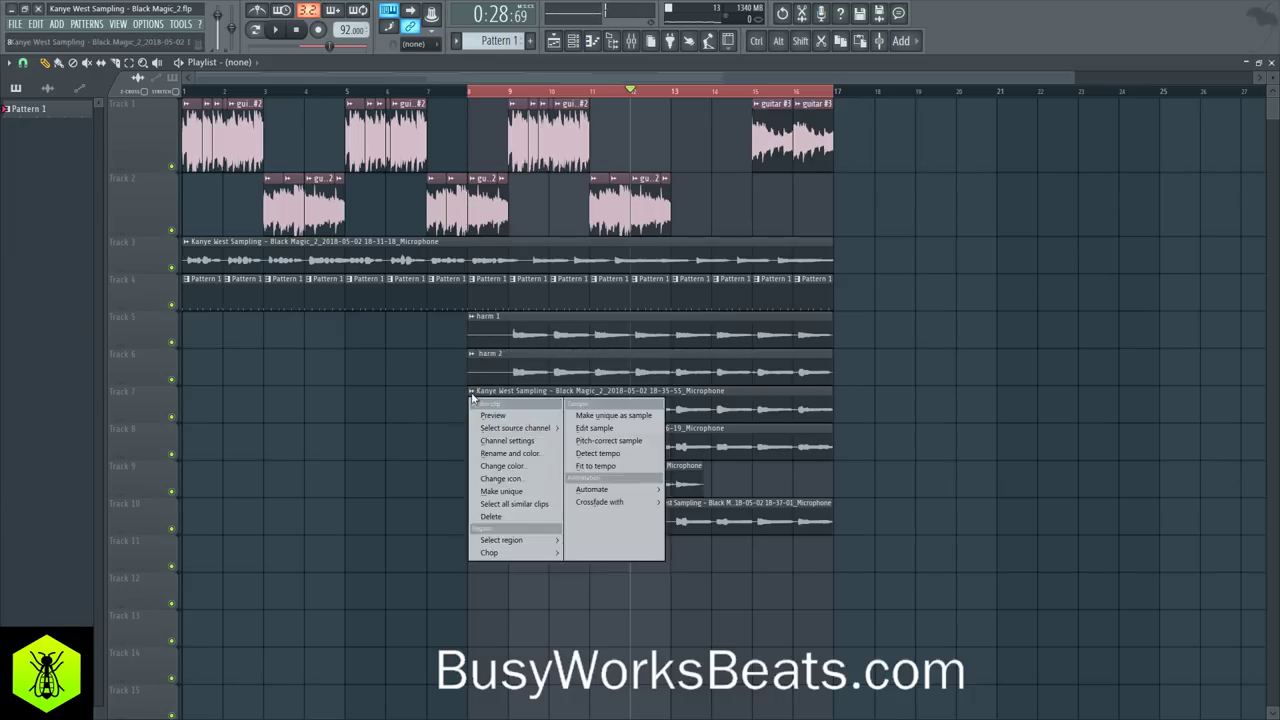
key(F2)
text(harm 3)
key(Return)
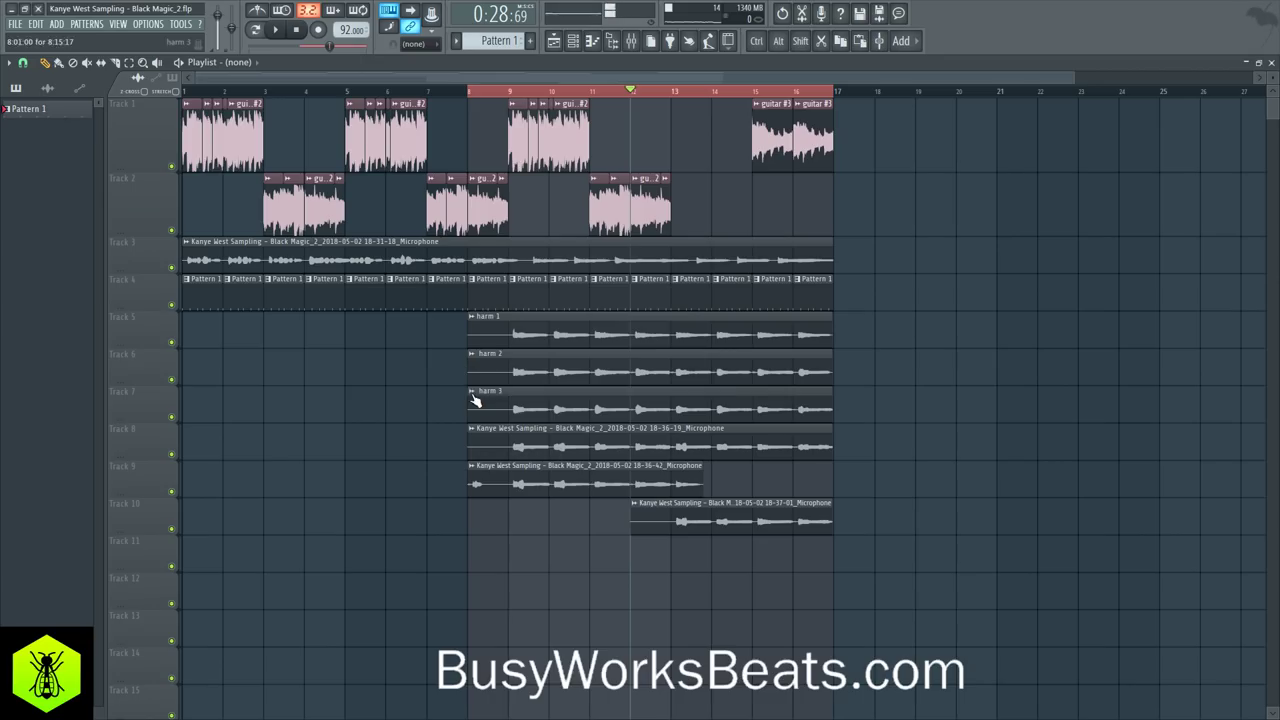
right_click(472, 430)
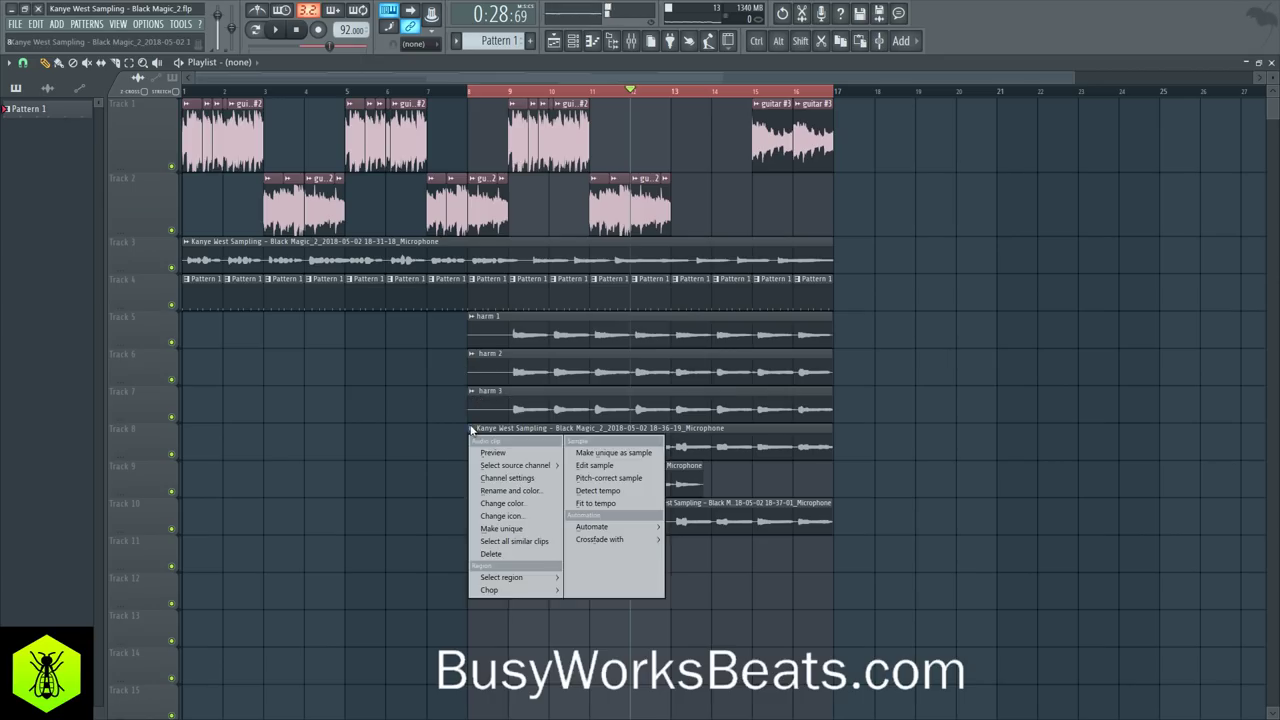
key(F2)
text(harm 4)
key(Return)
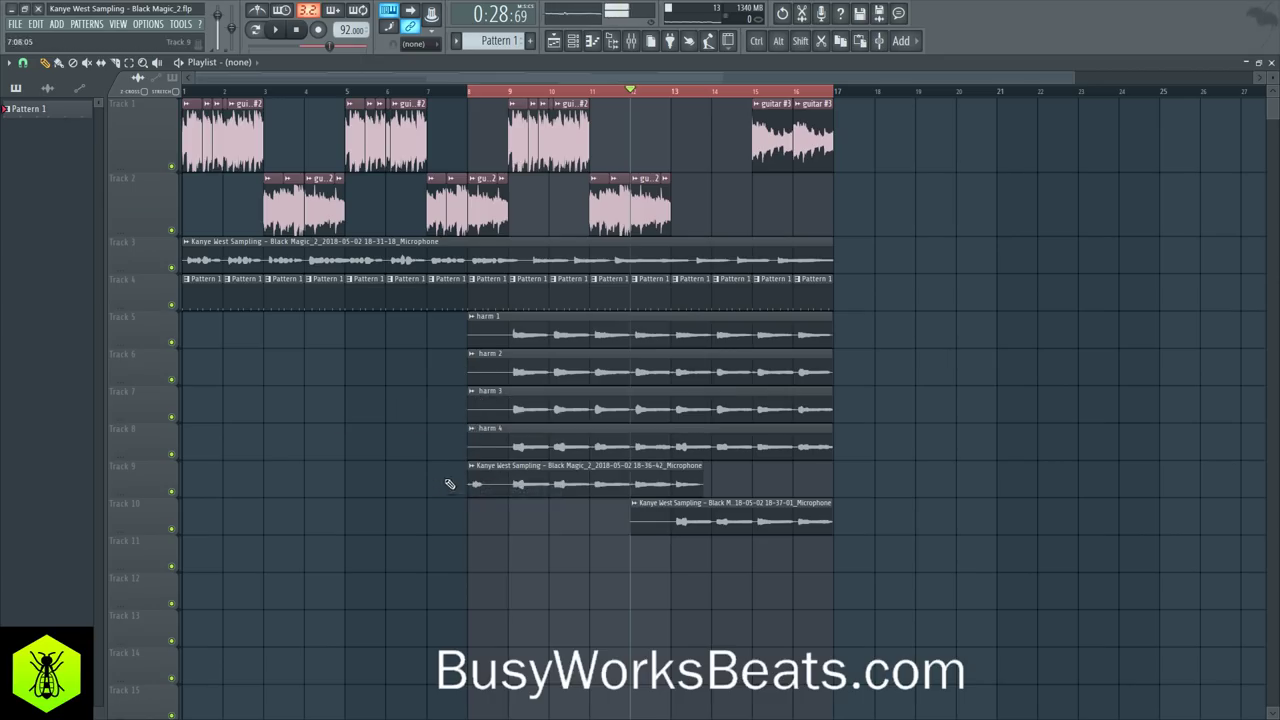
Step: Rename the vocal takes on Tracks 9 and 10 both as harm 5
right_click(472, 467)
key(F2)
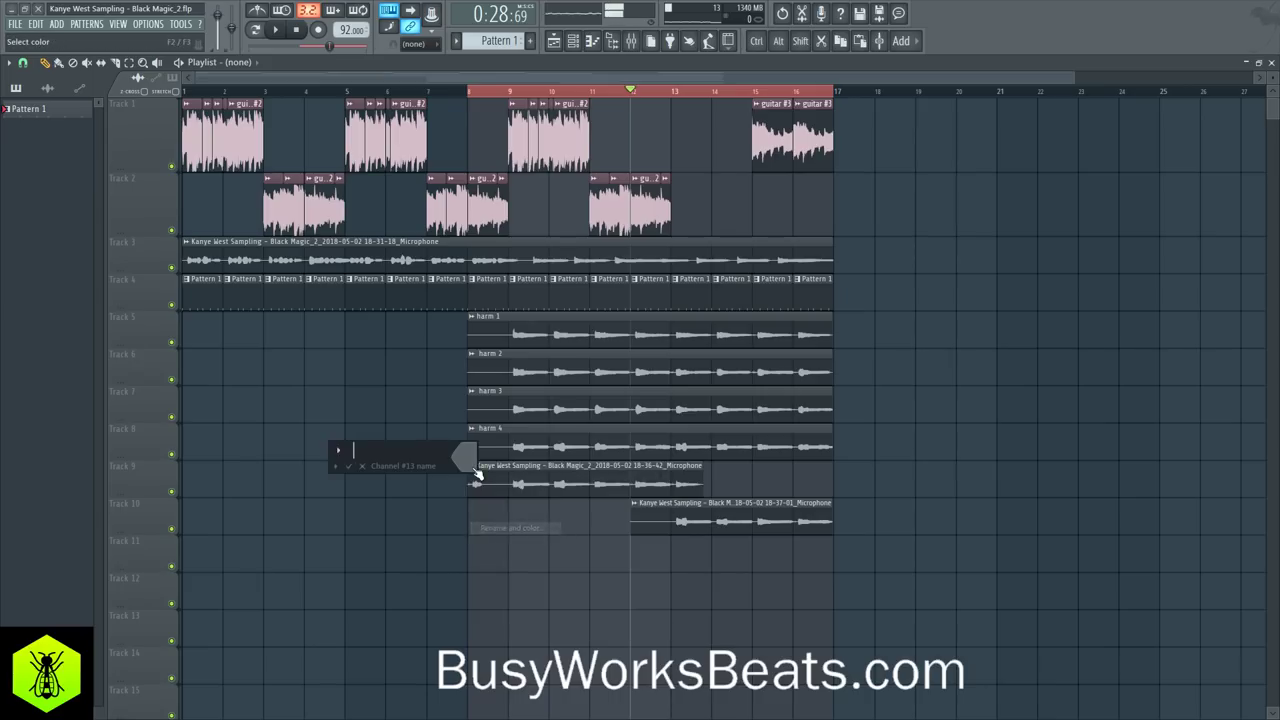
text(harm 5)
key(Return)
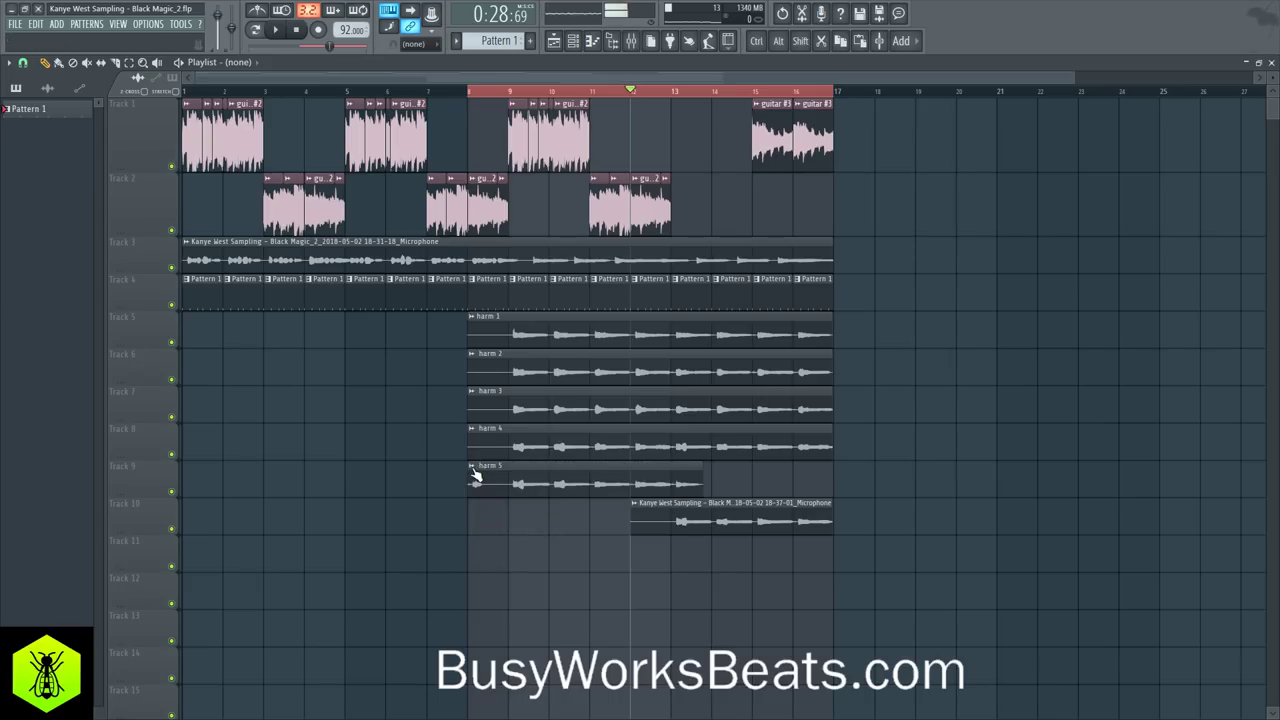
click(633, 505)
click(662, 565)
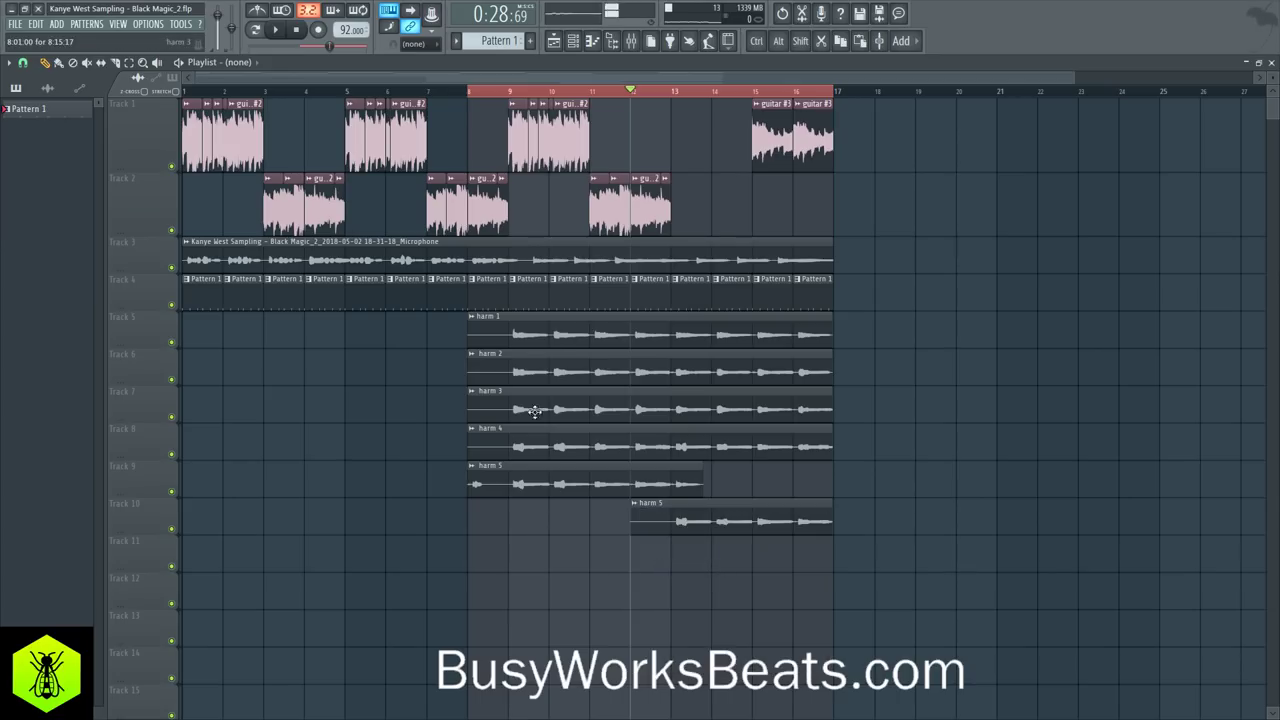
drag(519, 321, 678, 523)
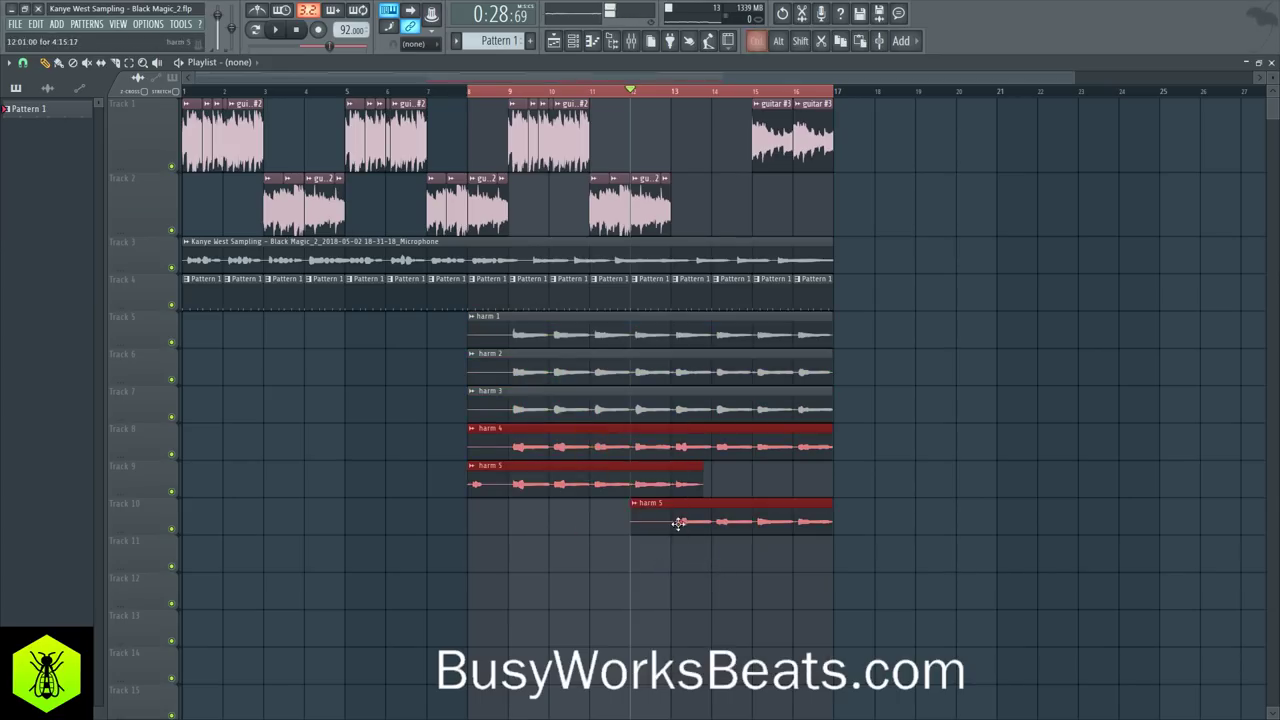
click(631, 41)
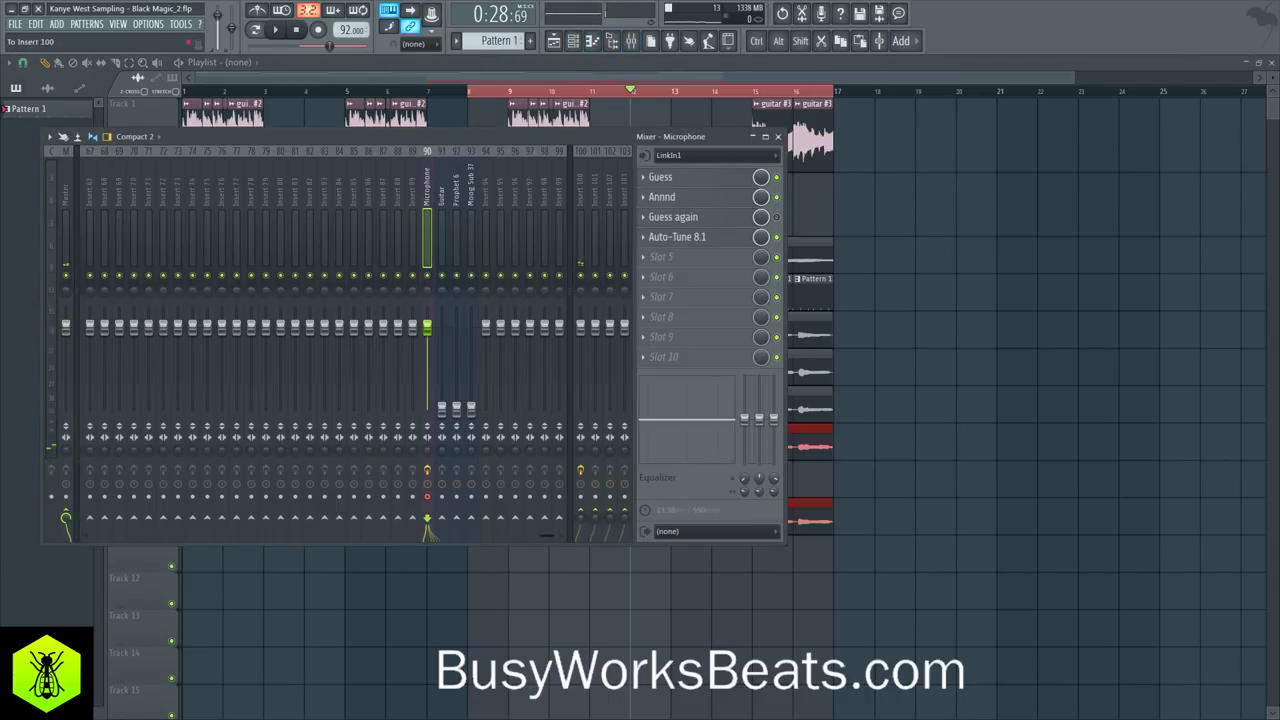
click(643, 104)
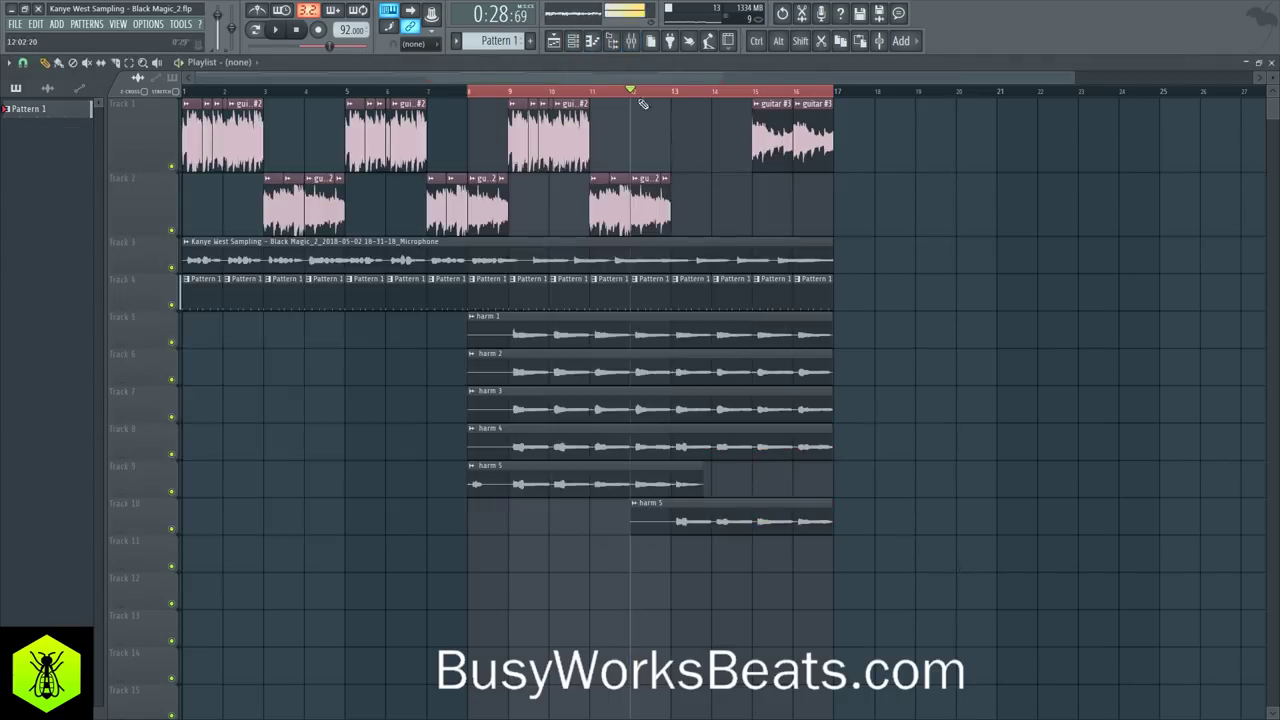
Step: Select all six harm channels in the channel rack and route them to consecutive mixer tracks starting from Insert 5
click(574, 41)
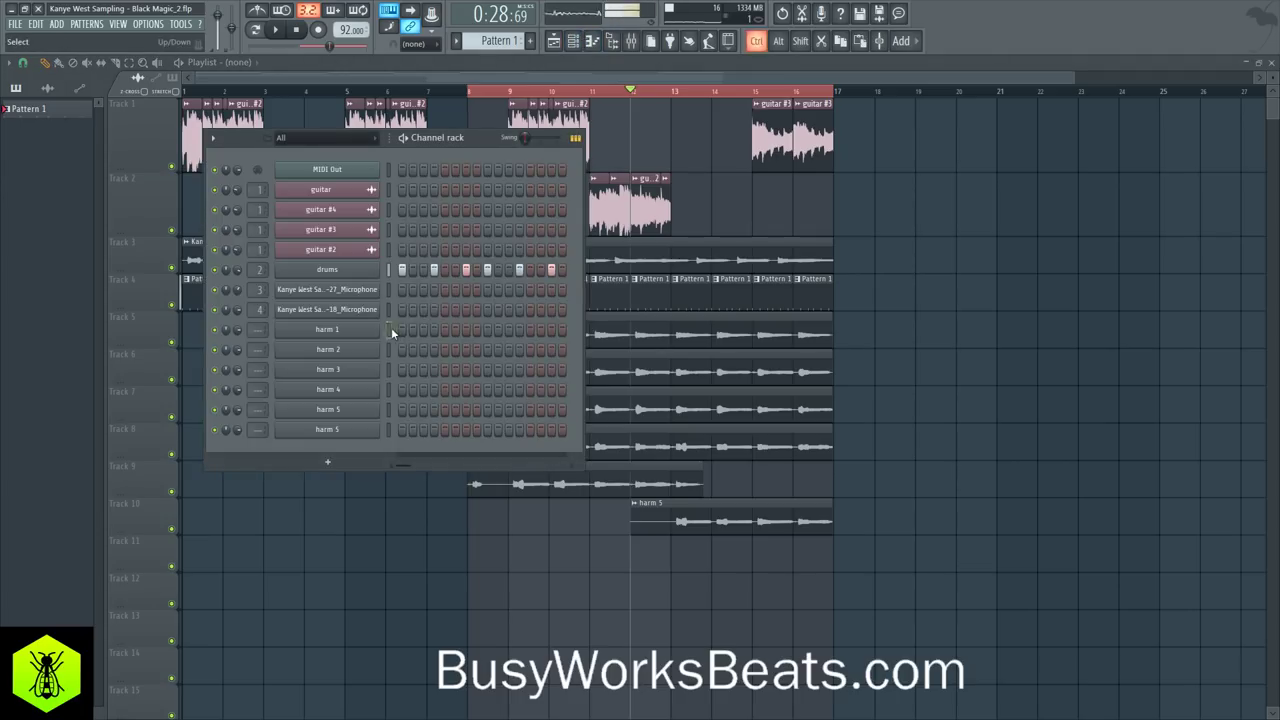
drag(389, 329, 384, 450)
click(631, 41)
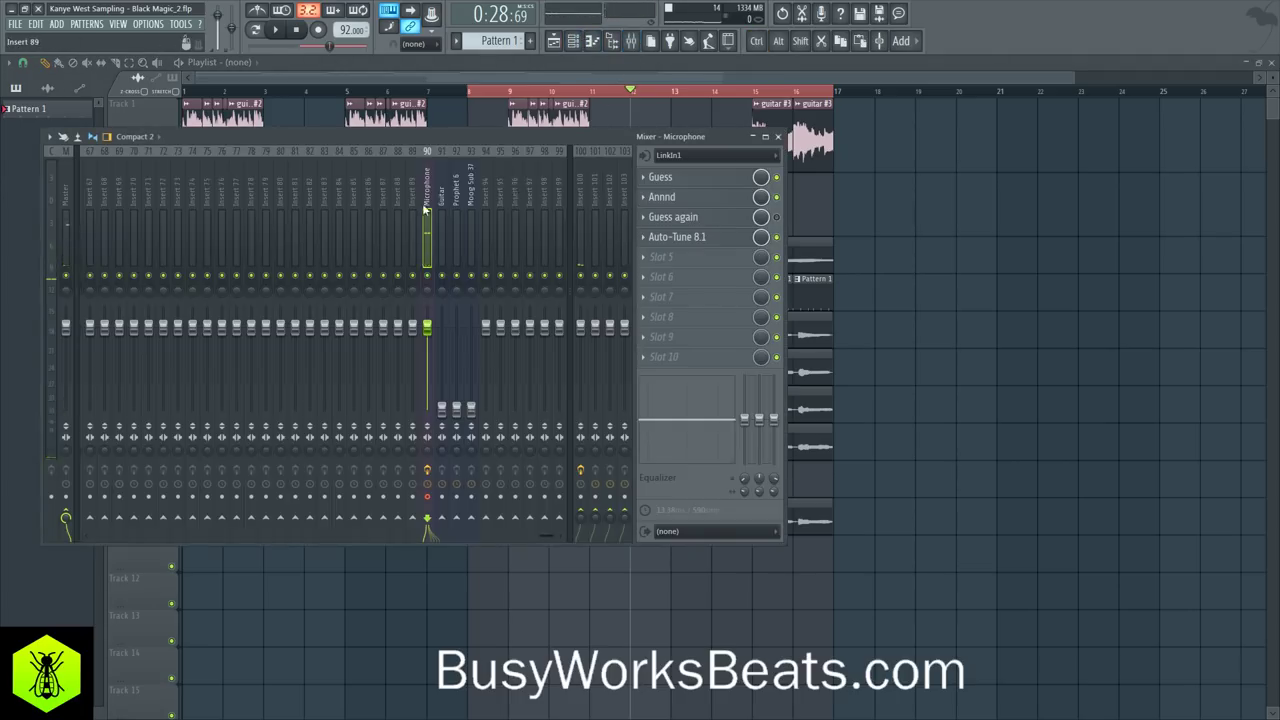
scroll(420, 195, left, 10)
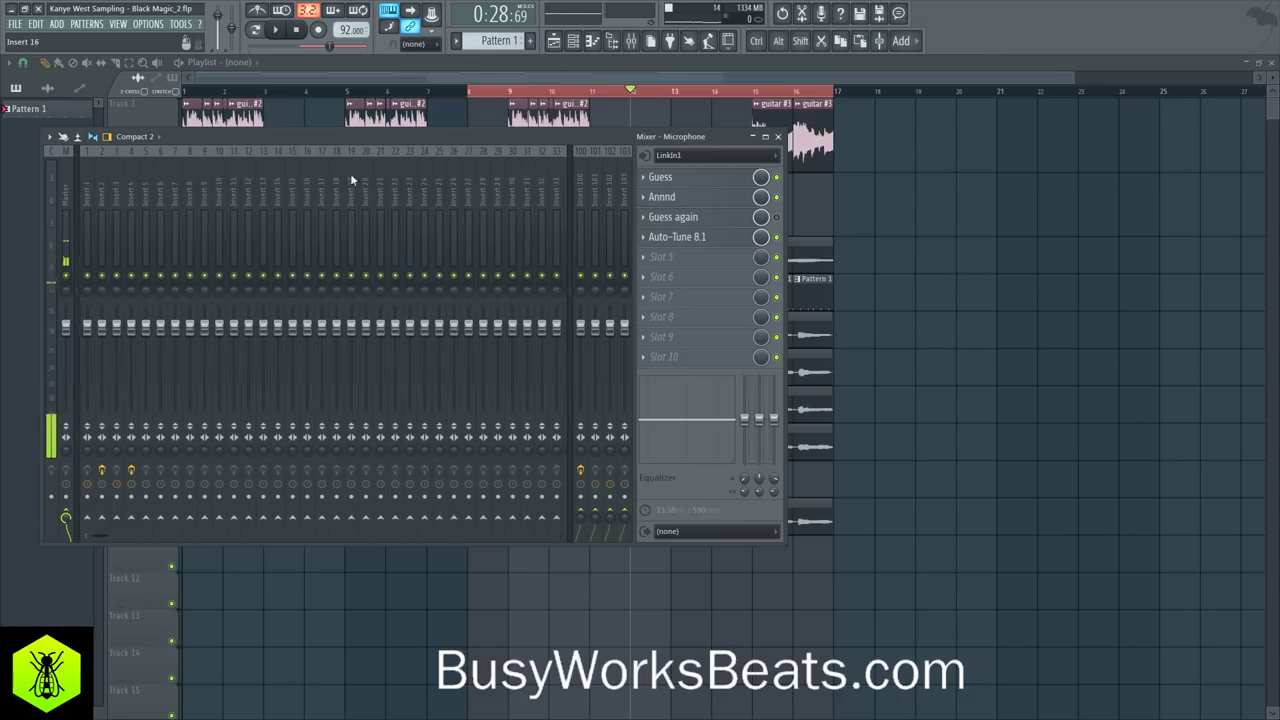
click(575, 44)
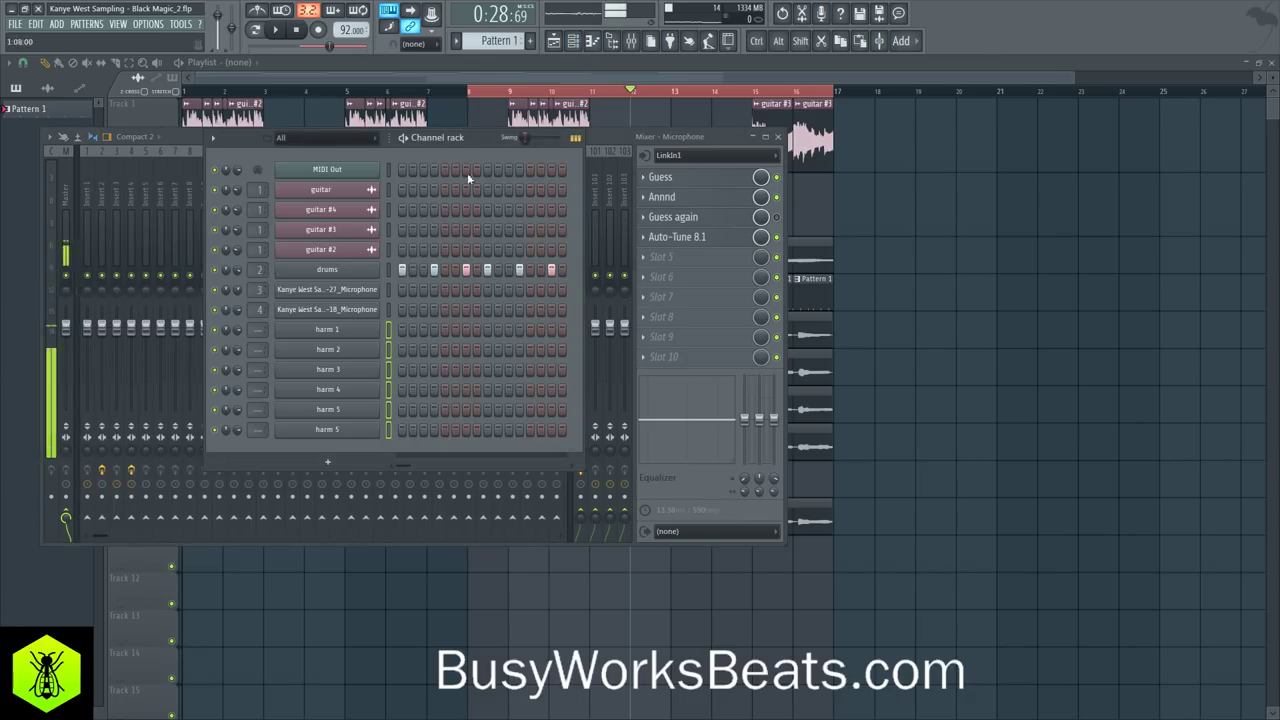
click(604, 134)
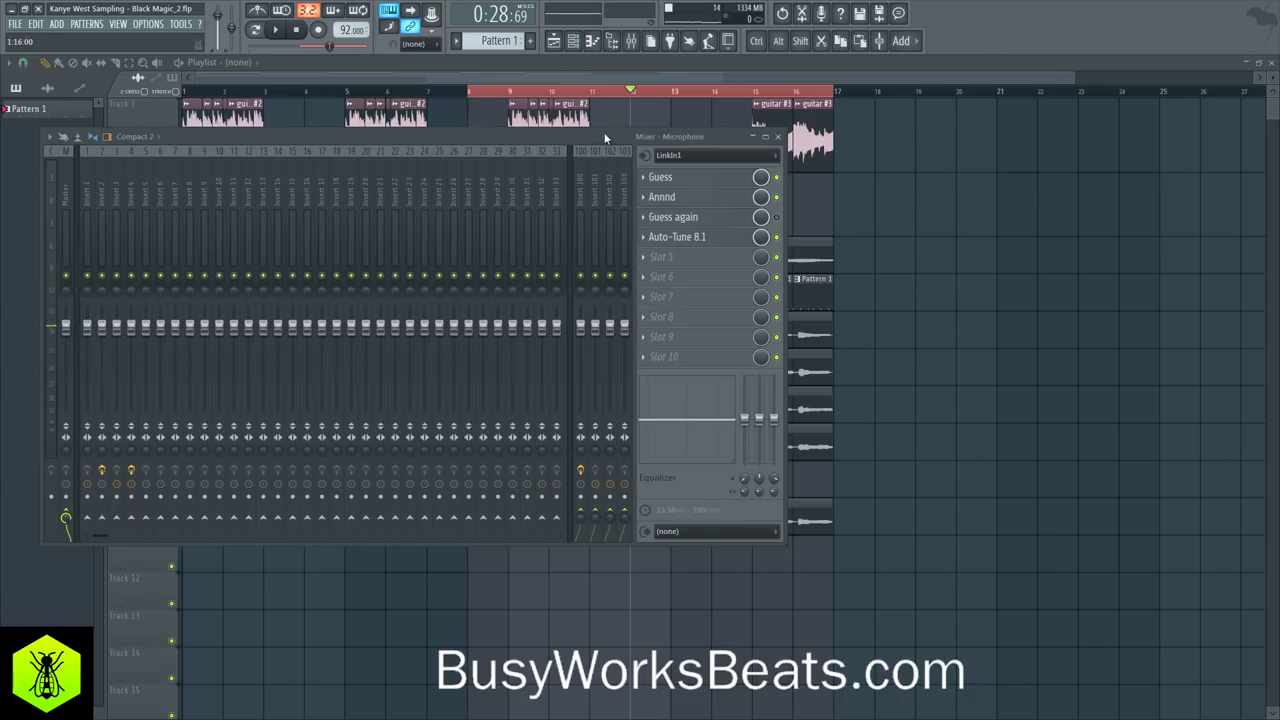
right_click(148, 197)
mouse_move(212, 256)
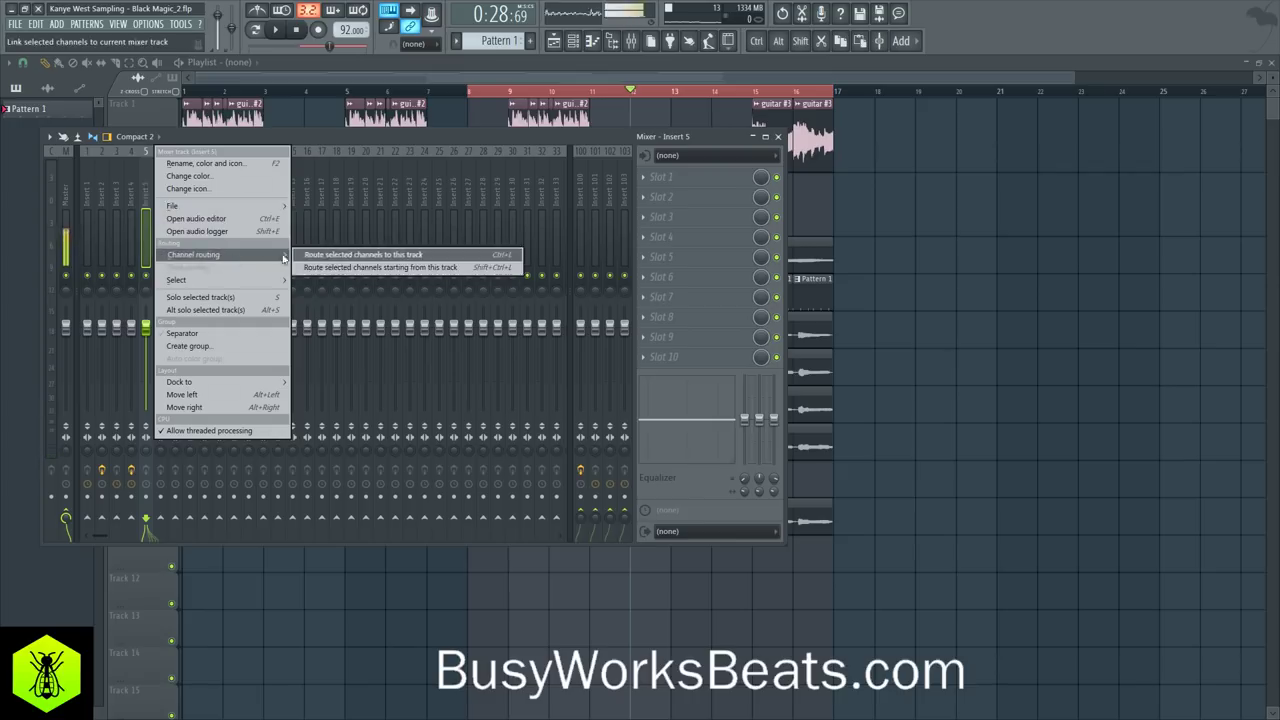
click(317, 268)
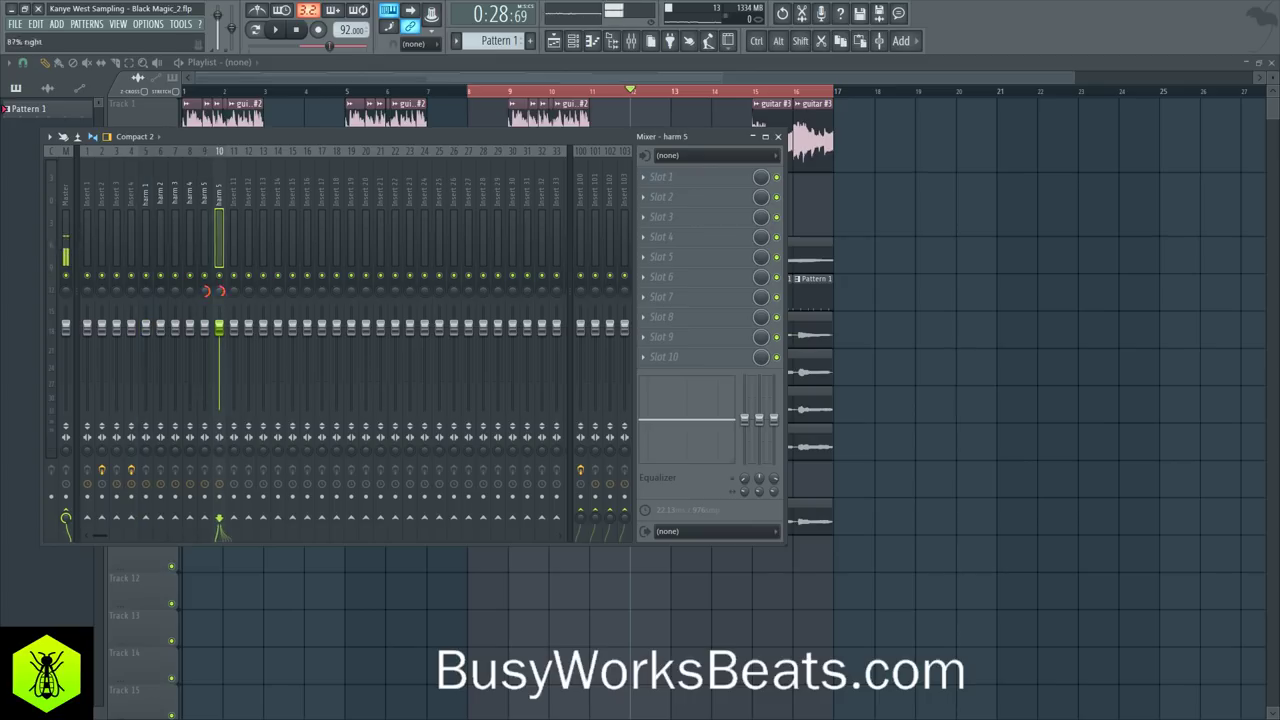
Step: Spread the harm mixer tracks across left and right panning and lower all six faders together during playback
drag(188, 293, 145, 325)
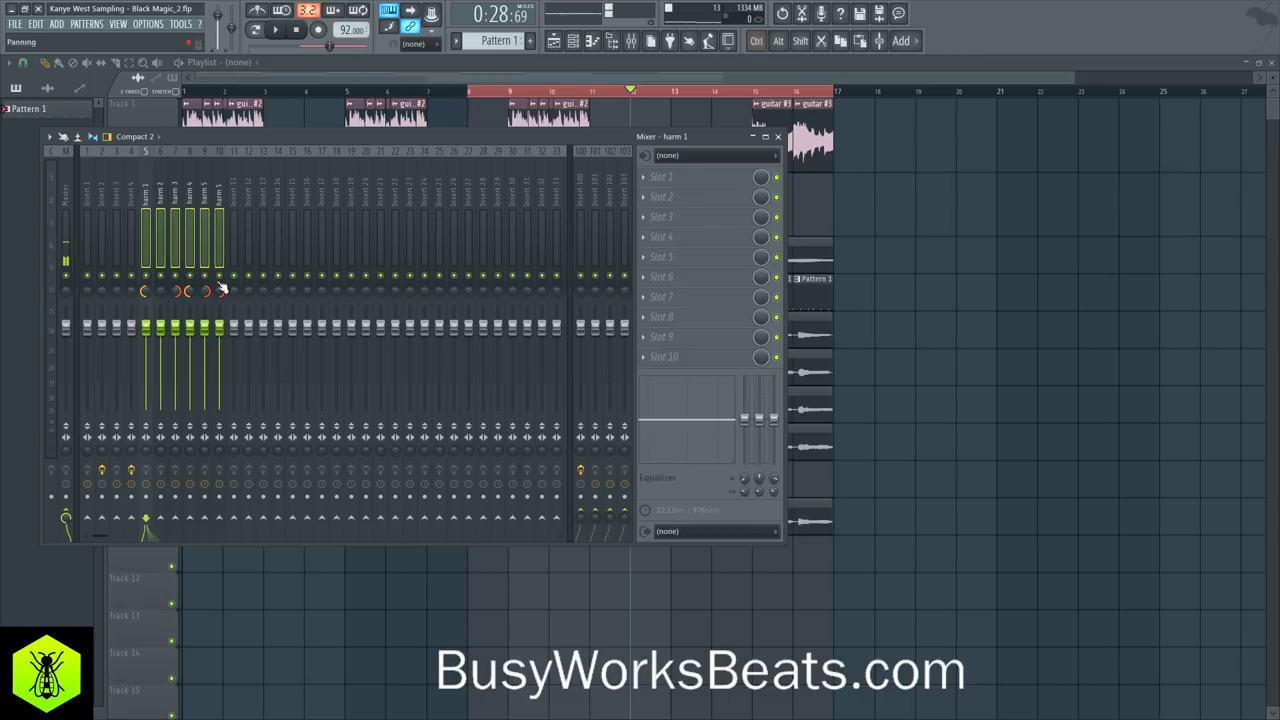
key(space)
drag(204, 328, 204, 360)
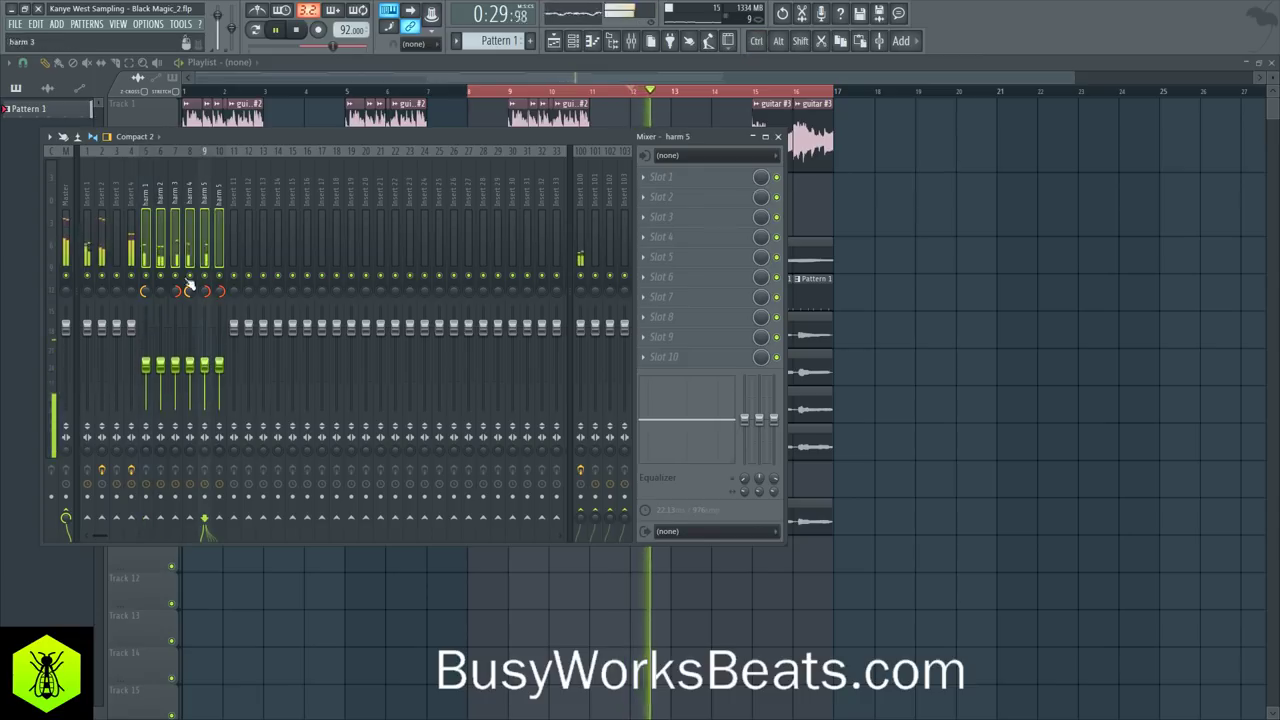
Step: Select mixer track Insert 2, return to the playlist and save the project
click(100, 188)
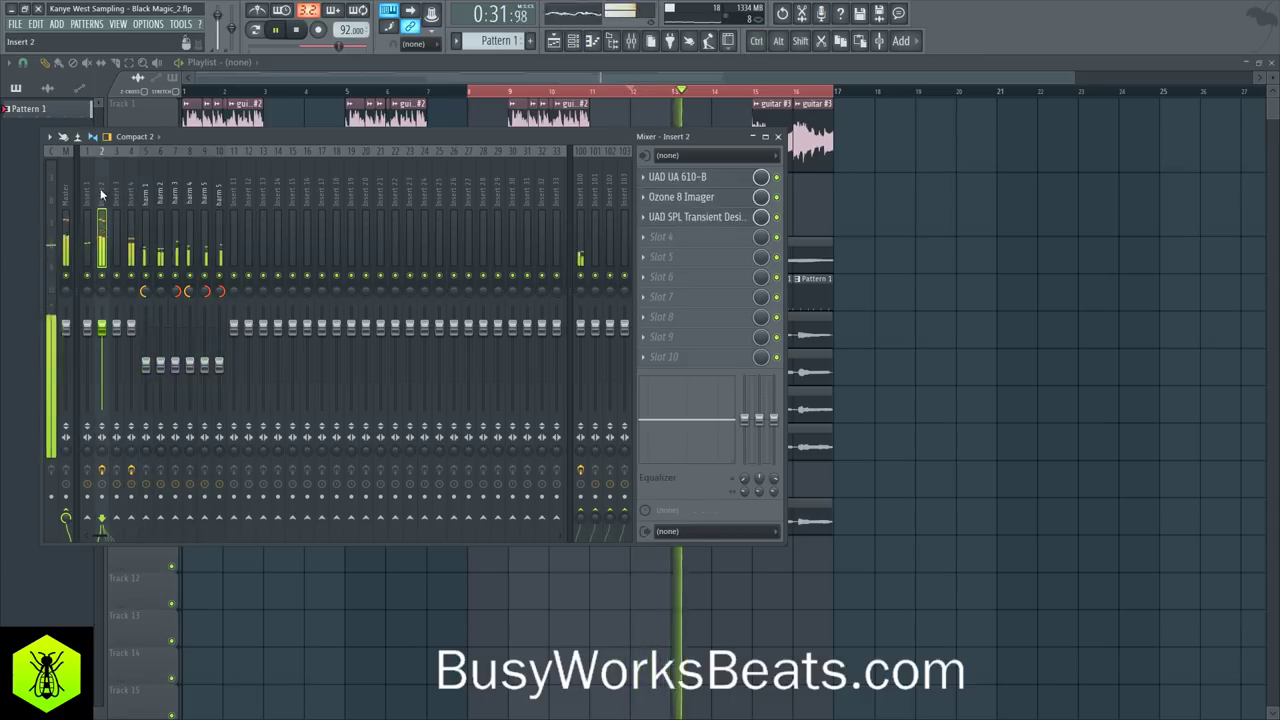
key(F9)
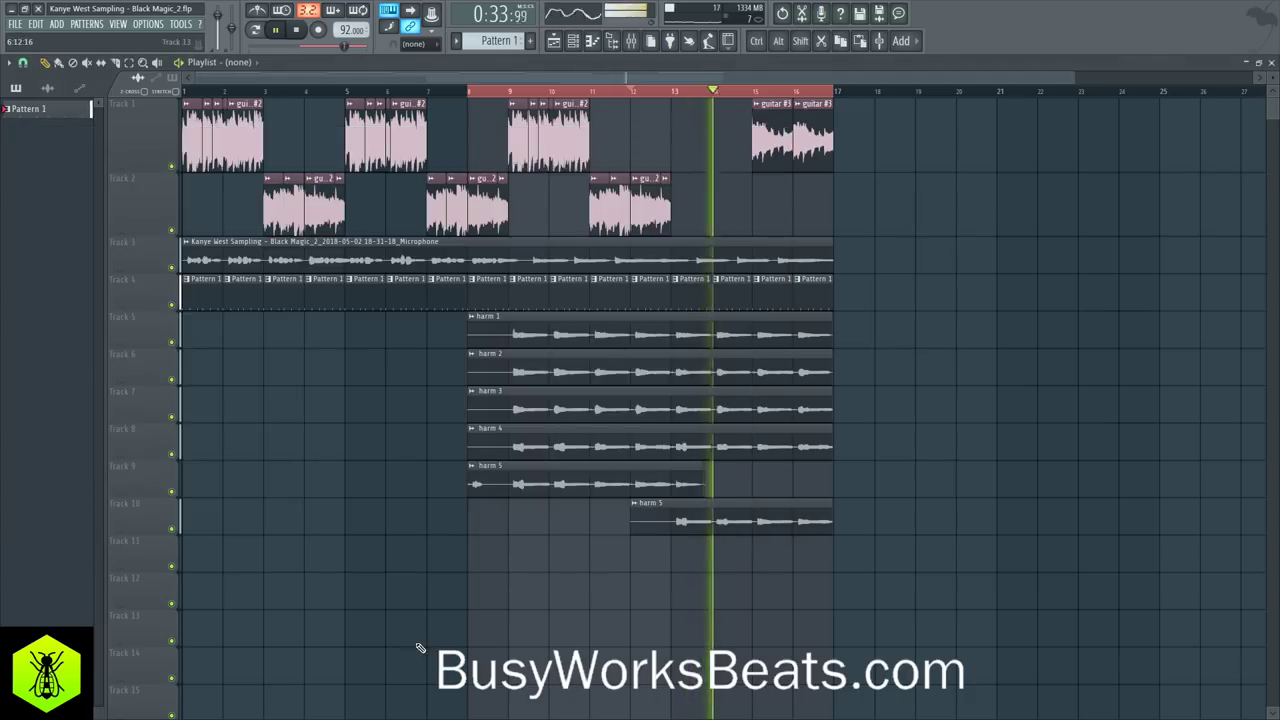
key(ctrl+s)
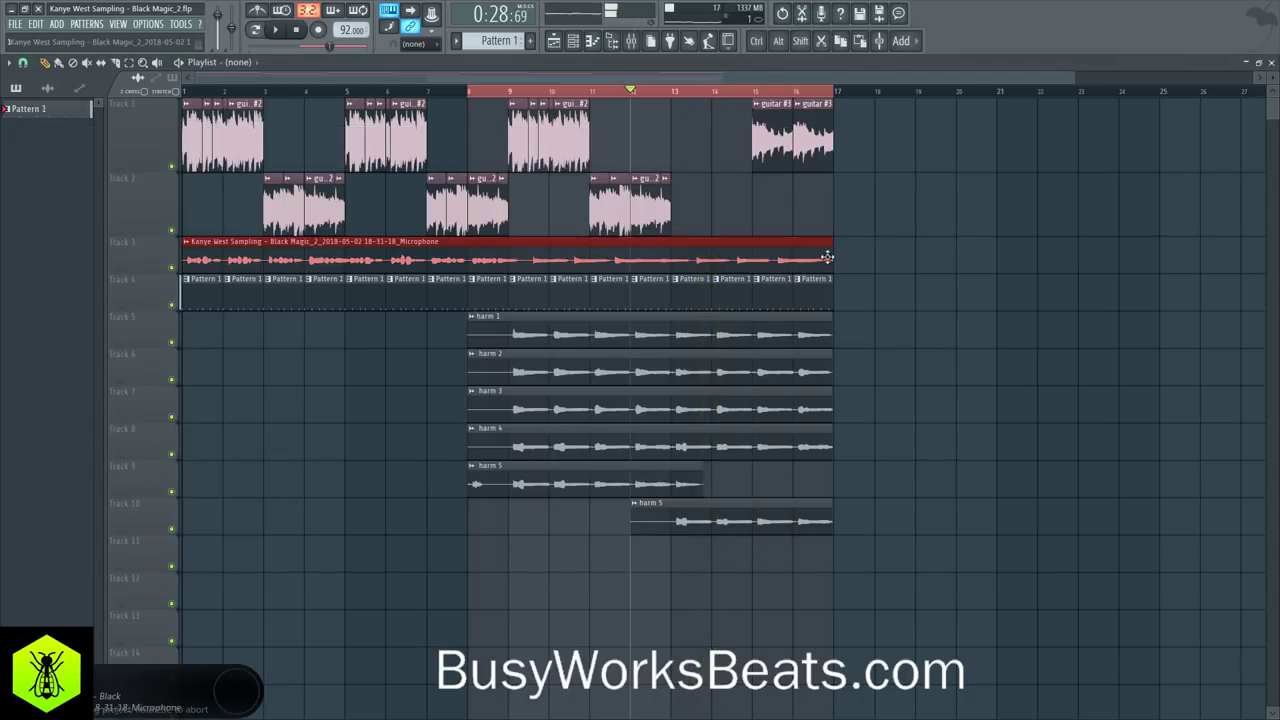
Step: Shorten the end of the Track 3 vocal clip to about the middle of bar 9 and play back from bar 7
key(space)
drag(827, 257, 548, 257)
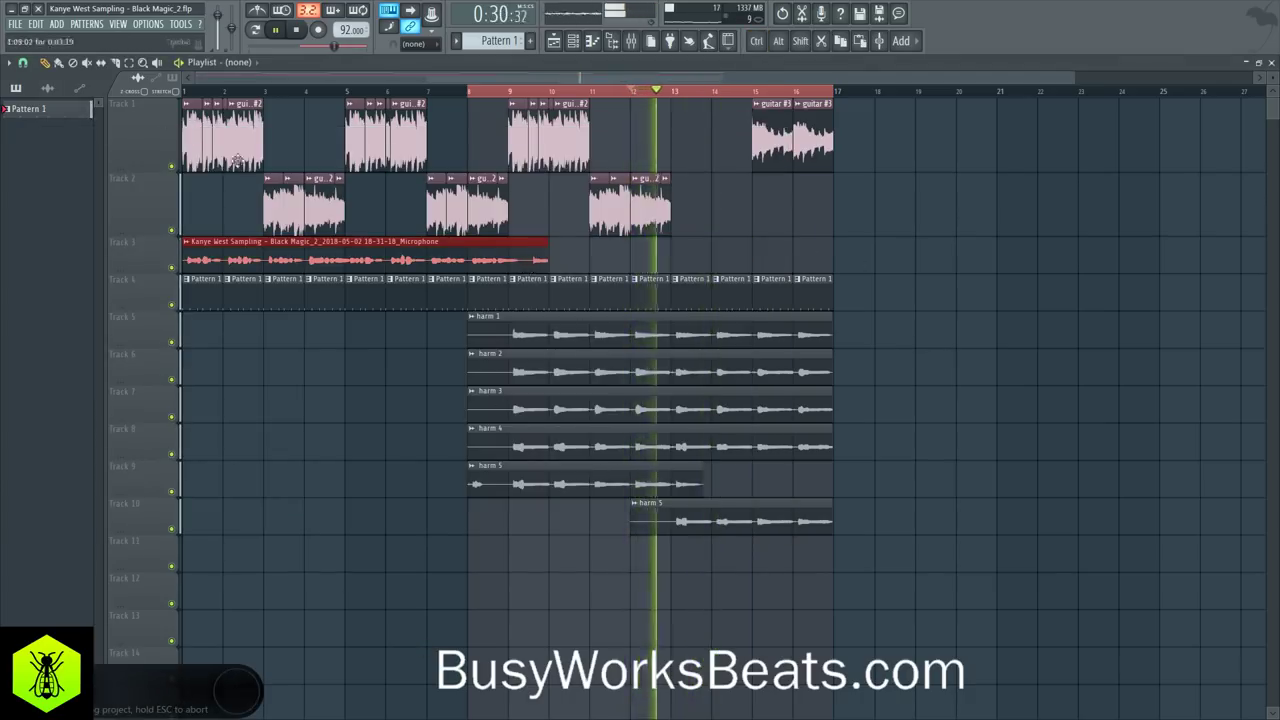
key(space)
click(22, 62)
click(46, 128)
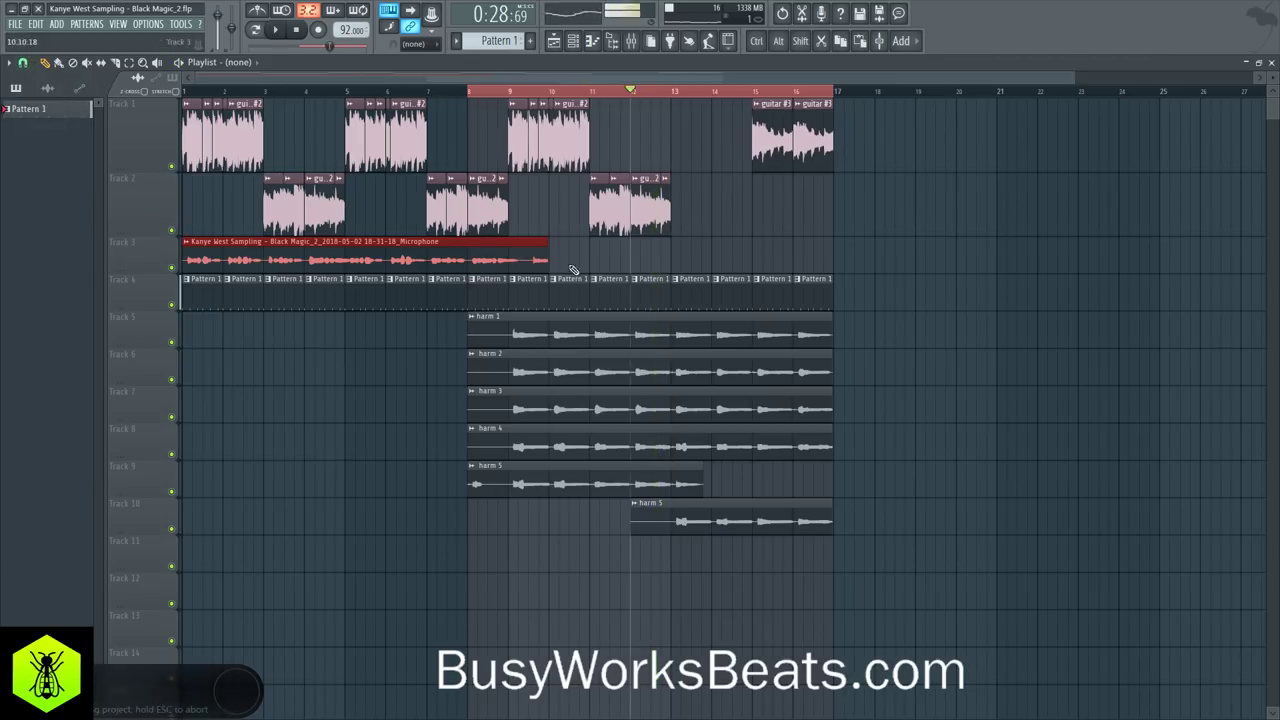
click(447, 92)
key(space)
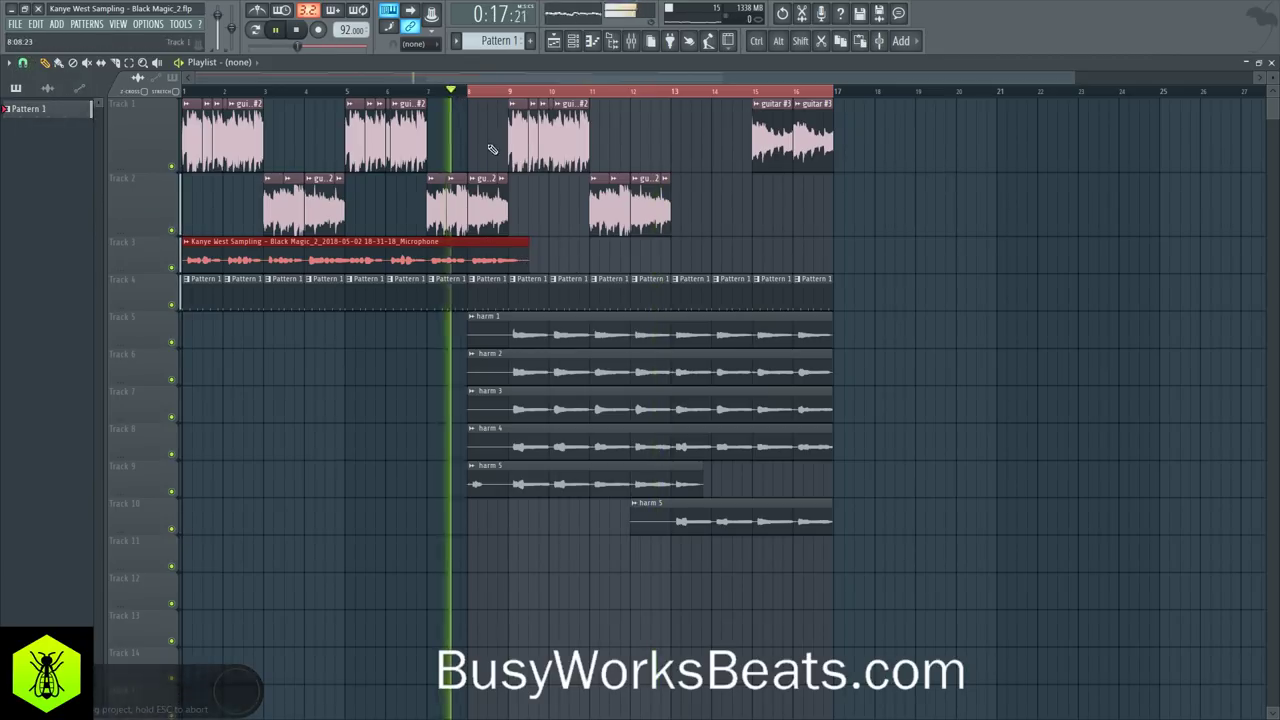
Step: Cut away the parts of the harm clips on Tracks 5 to 9 before bar 9 and clear the timeline selection
drag(502, 333, 482, 478)
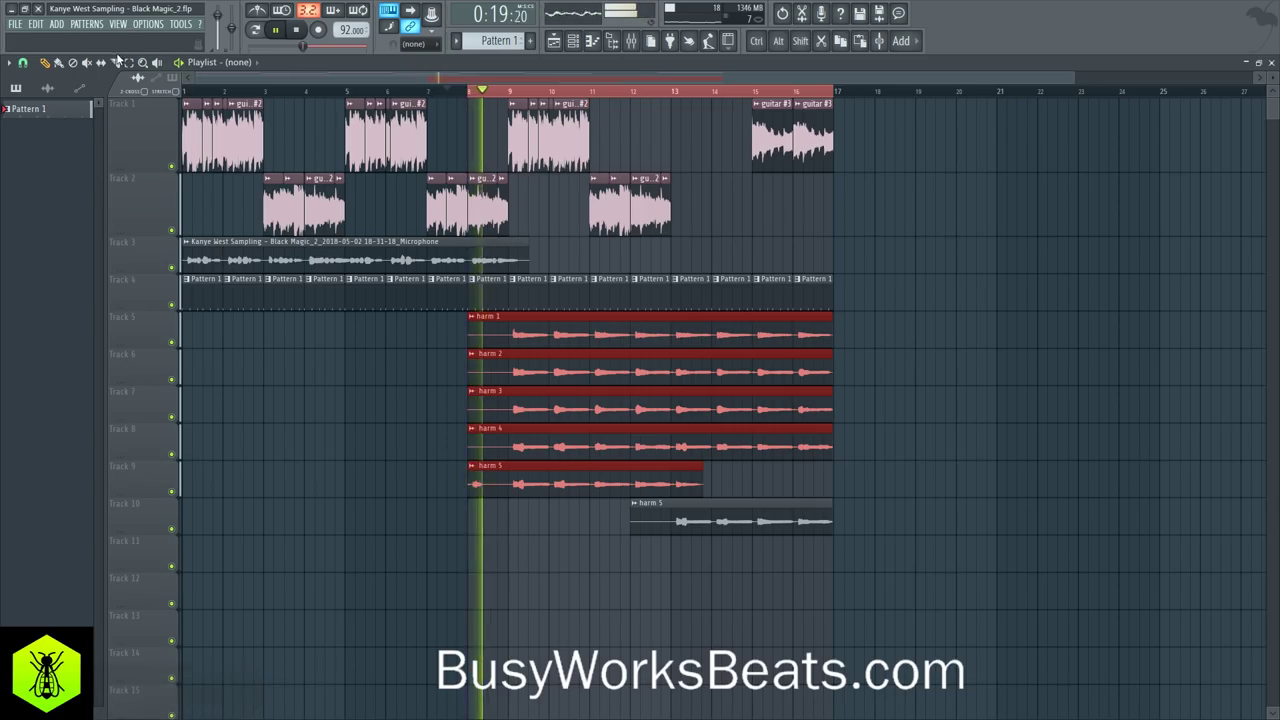
drag(505, 308, 511, 510)
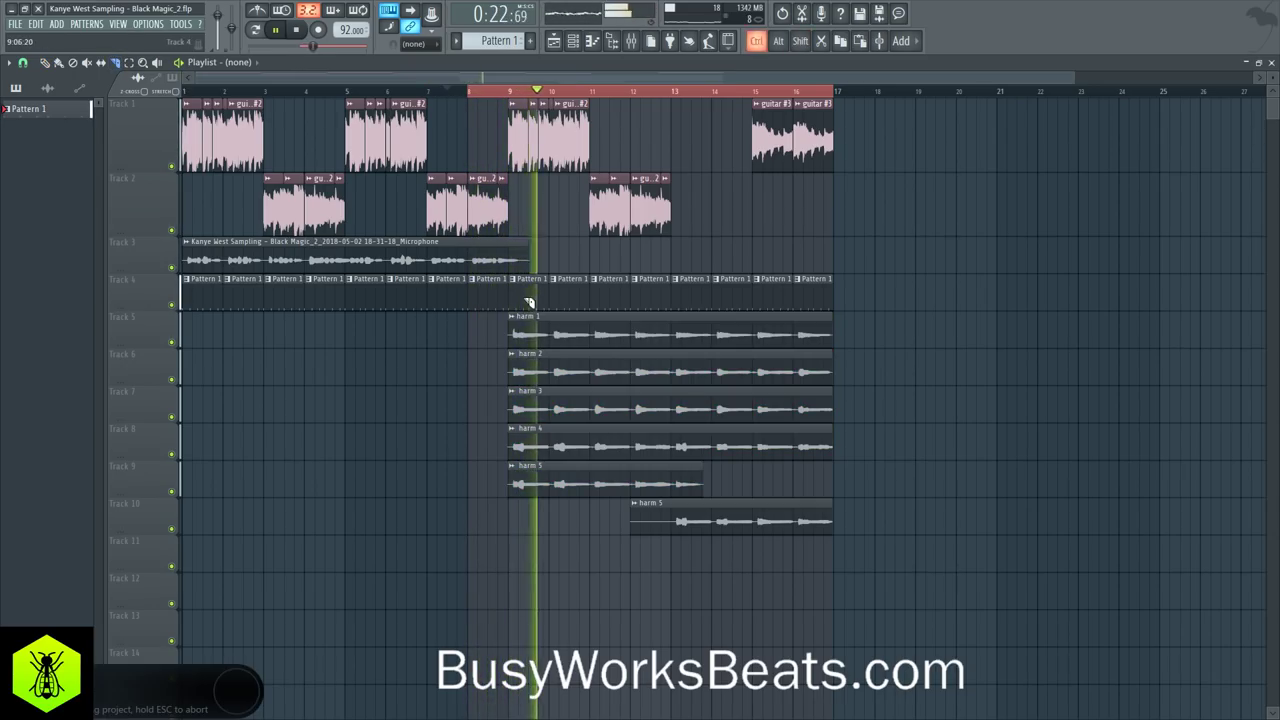
ctrl+click(561, 92)
Step: Select all six harm mixer tracks and raise their faders together to about 66% during playback
click(631, 41)
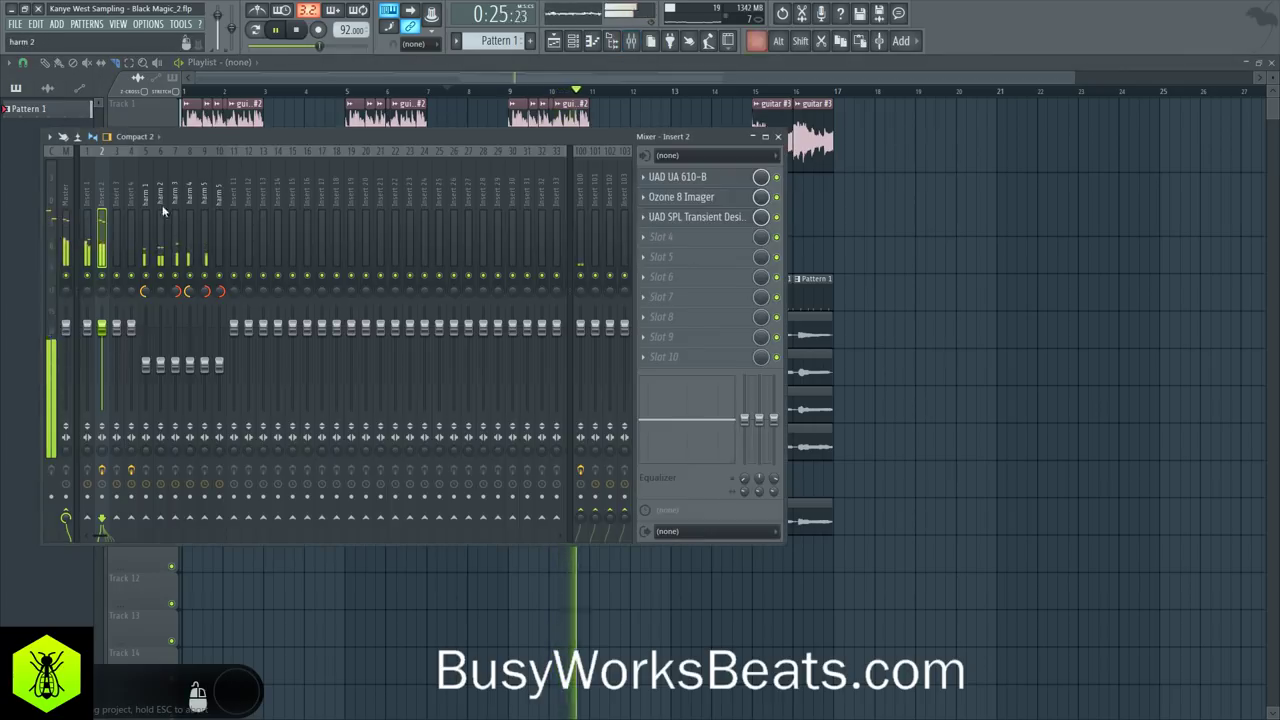
drag(146, 207, 190, 205)
drag(220, 364, 220, 355)
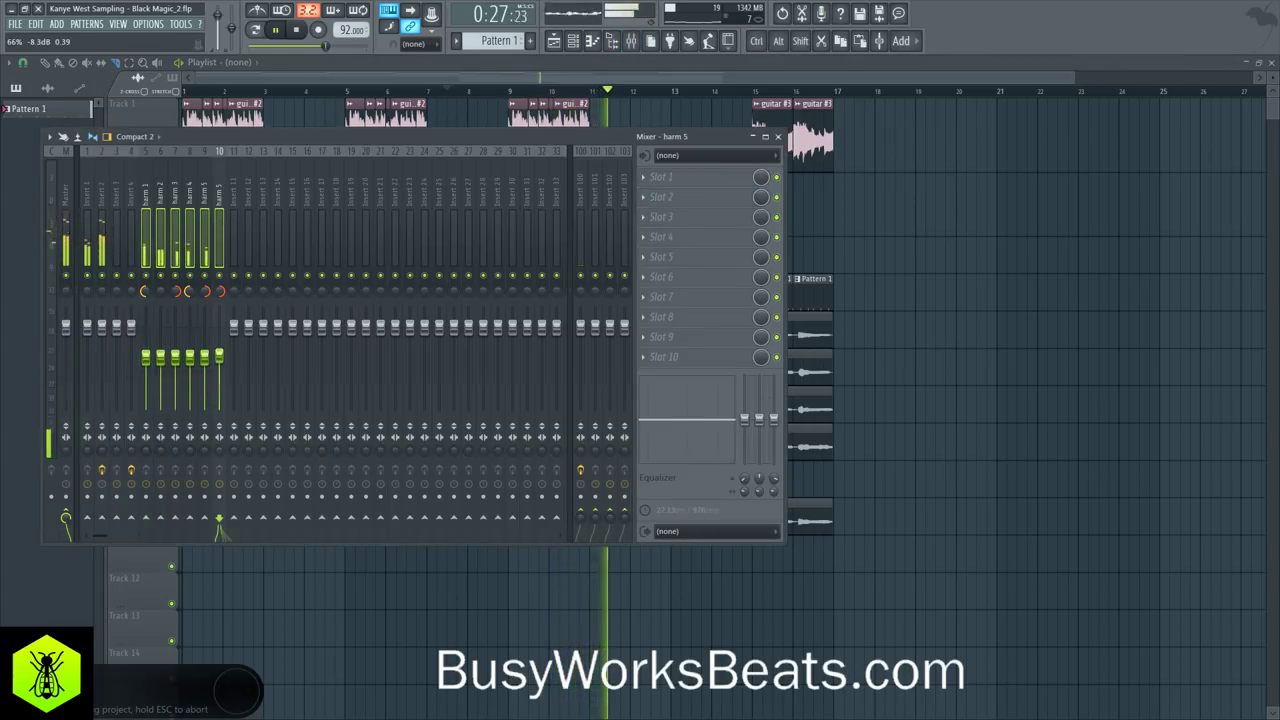
Step: Rename mixer track Insert 11 as VOX HARMONY GROUP
key(F9)
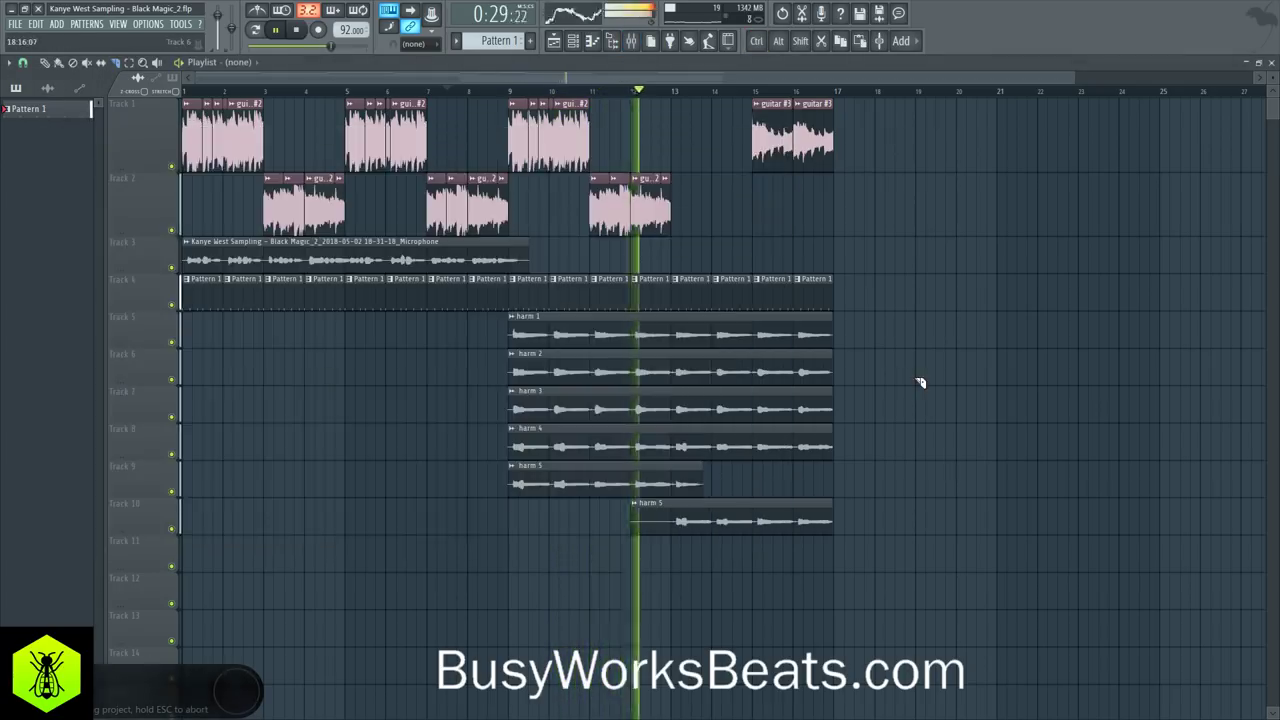
click(631, 41)
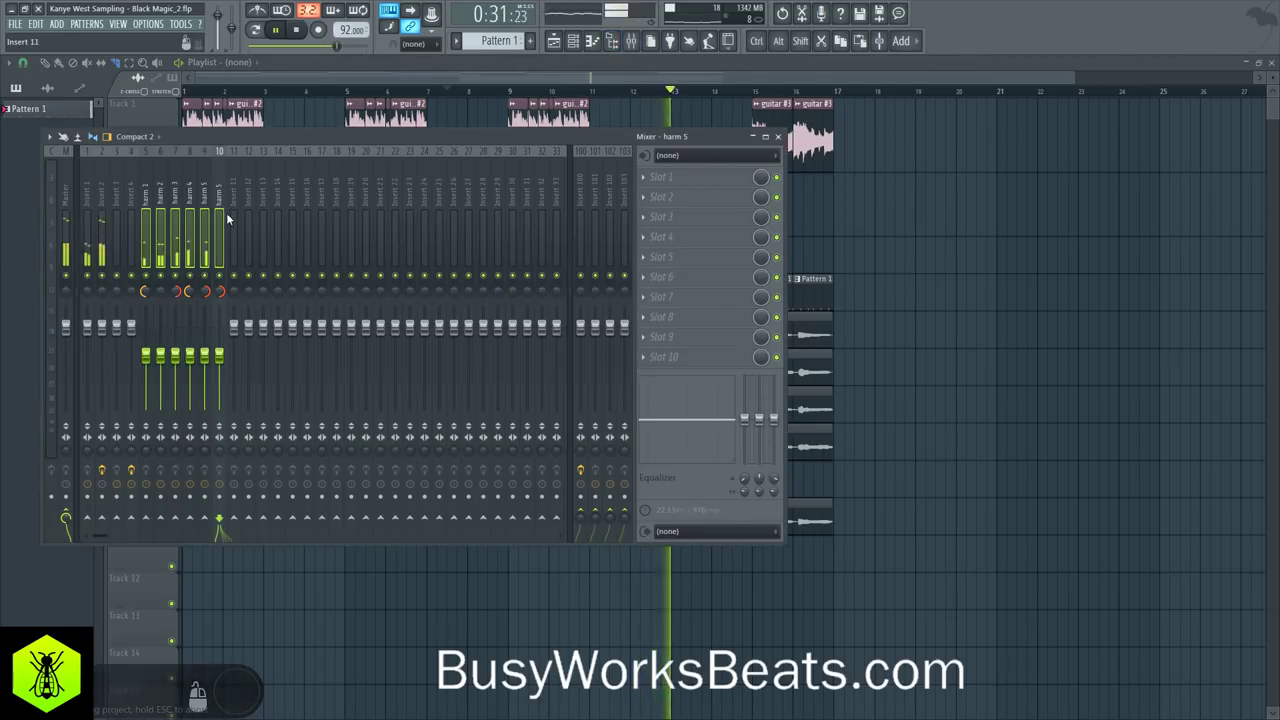
key(F9)
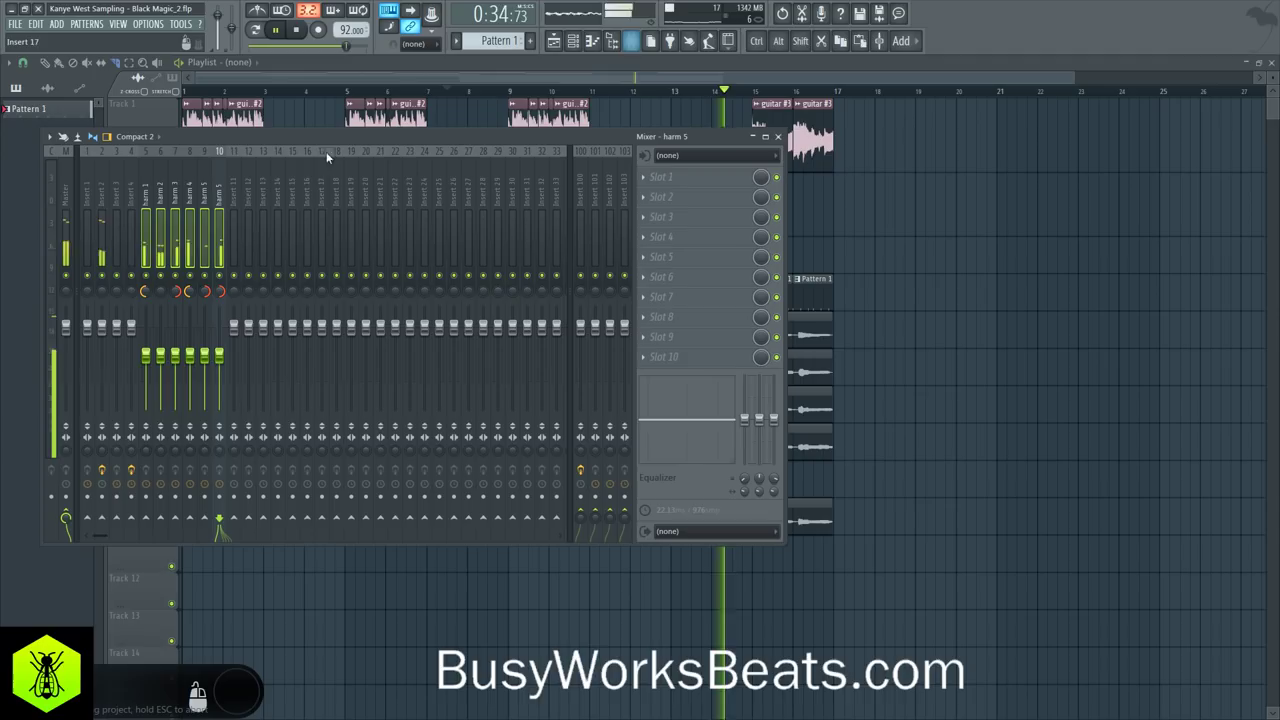
right_click(240, 152)
click(265, 175)
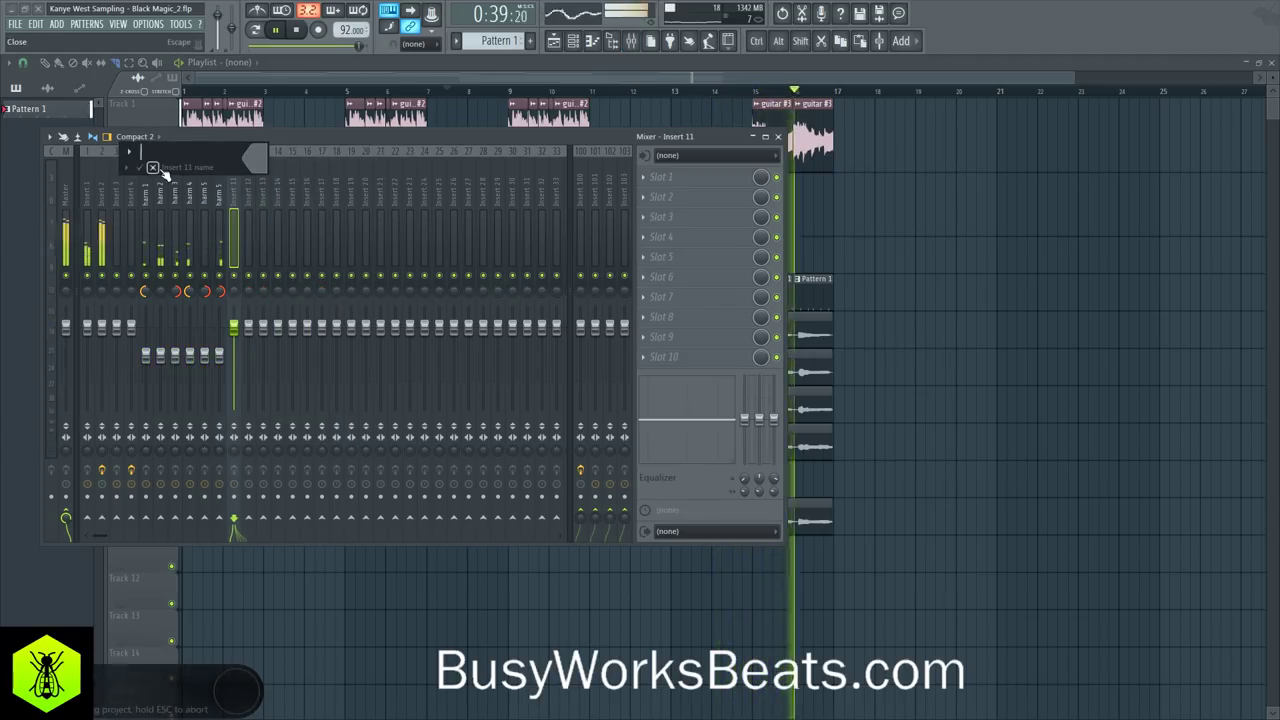
text(VOX GROU)
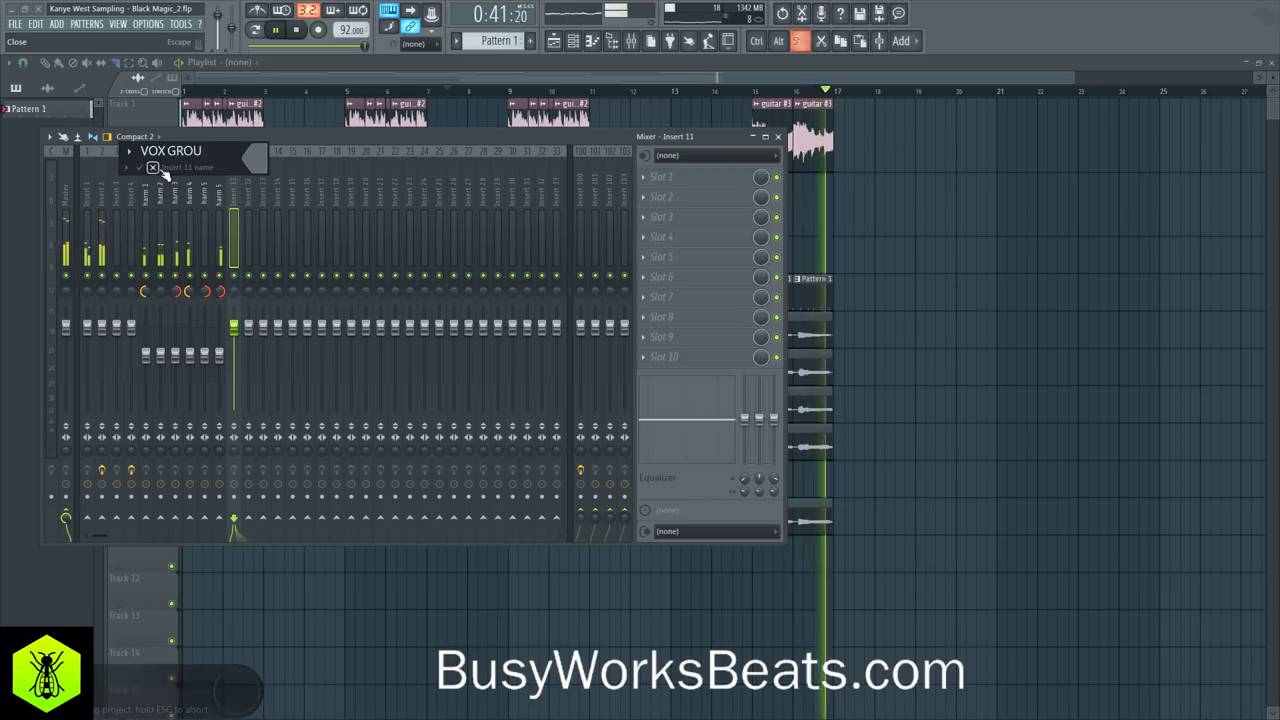
key(BackSpace)
key(BackSpace)
key(BackSpace)
key(BackSpace)
text(H)
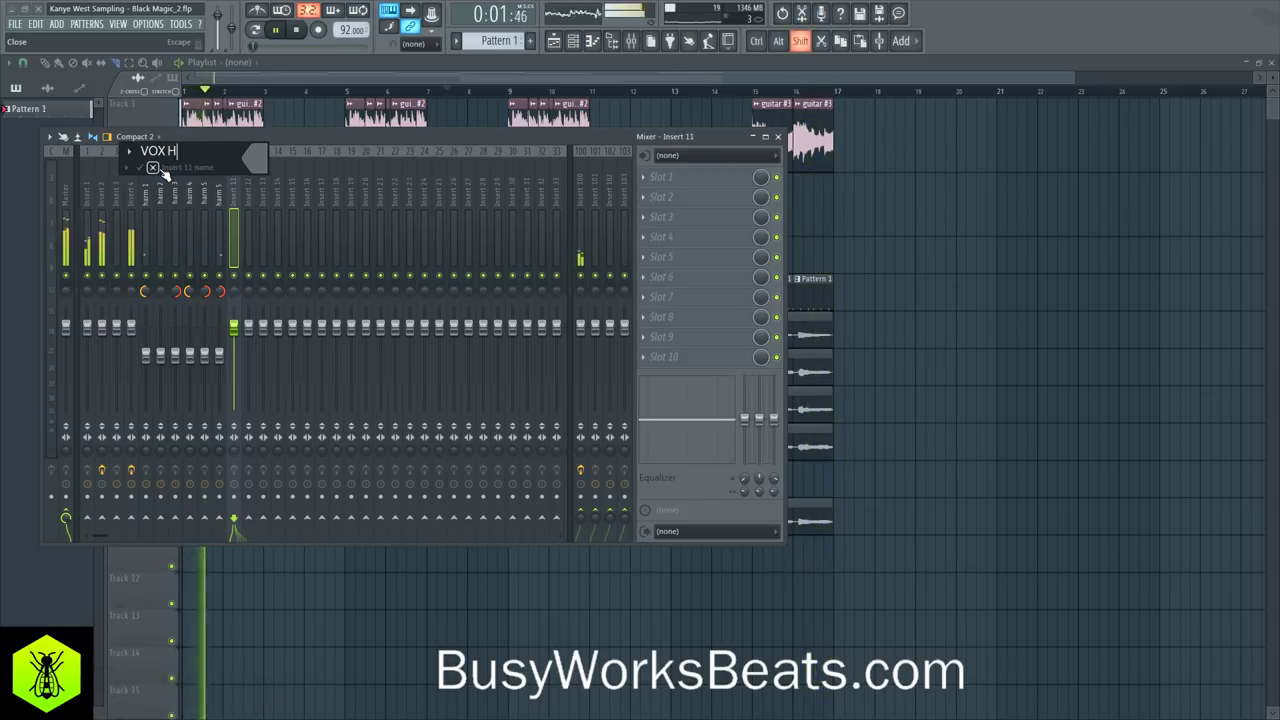
text(ARMONY GROUP)
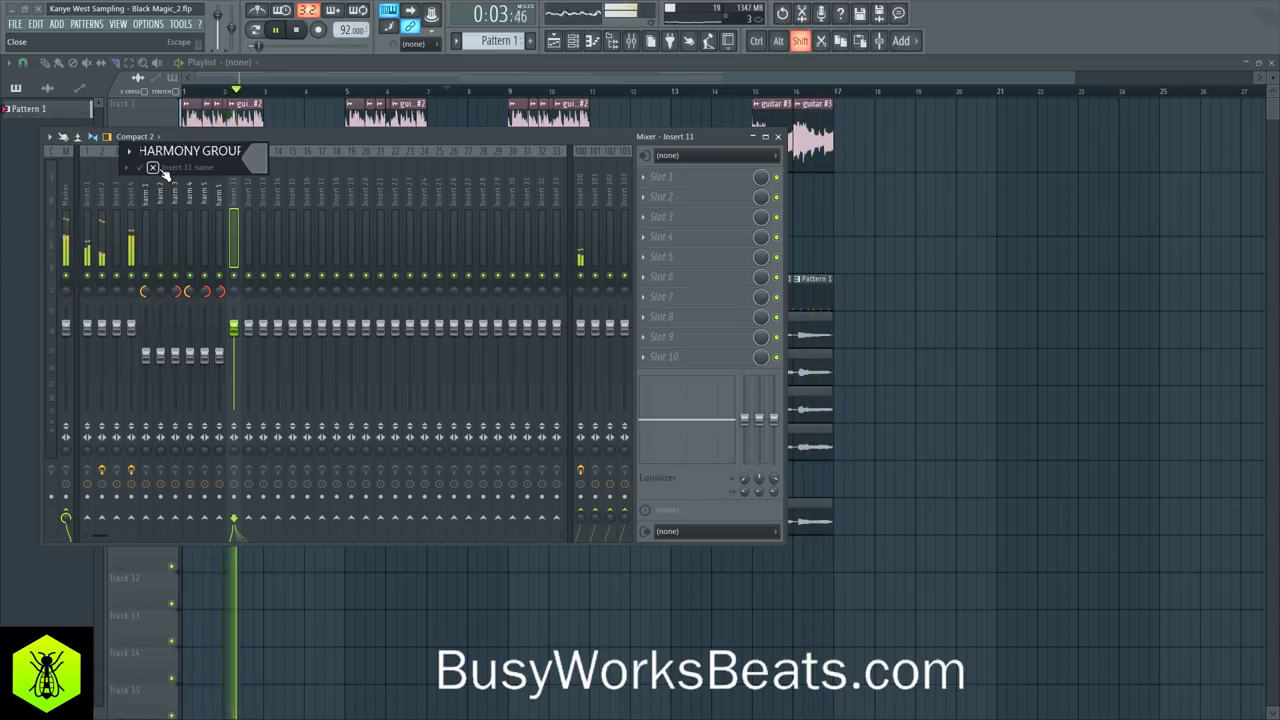
key(Return)
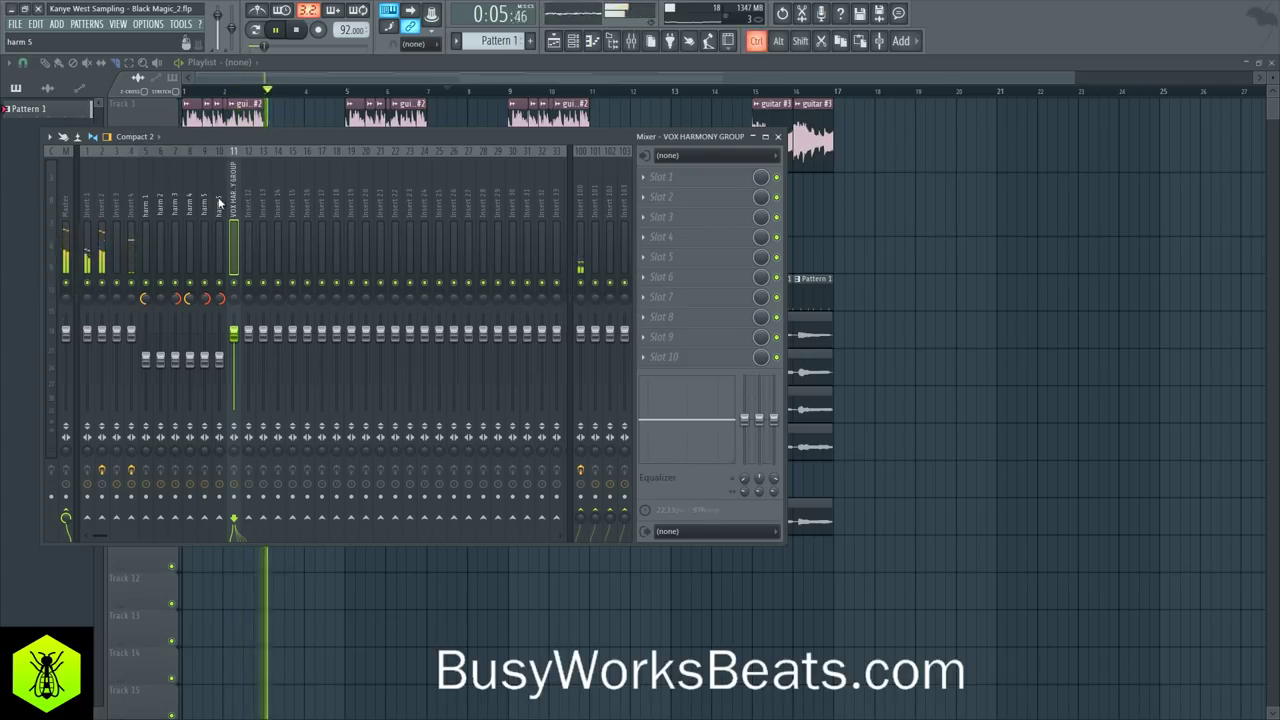
Step: Route all six harm mixer tracks only to VOX HARMONY GROUP and send that group to Insert 100
drag(220, 203, 146, 193)
right_click(234, 519)
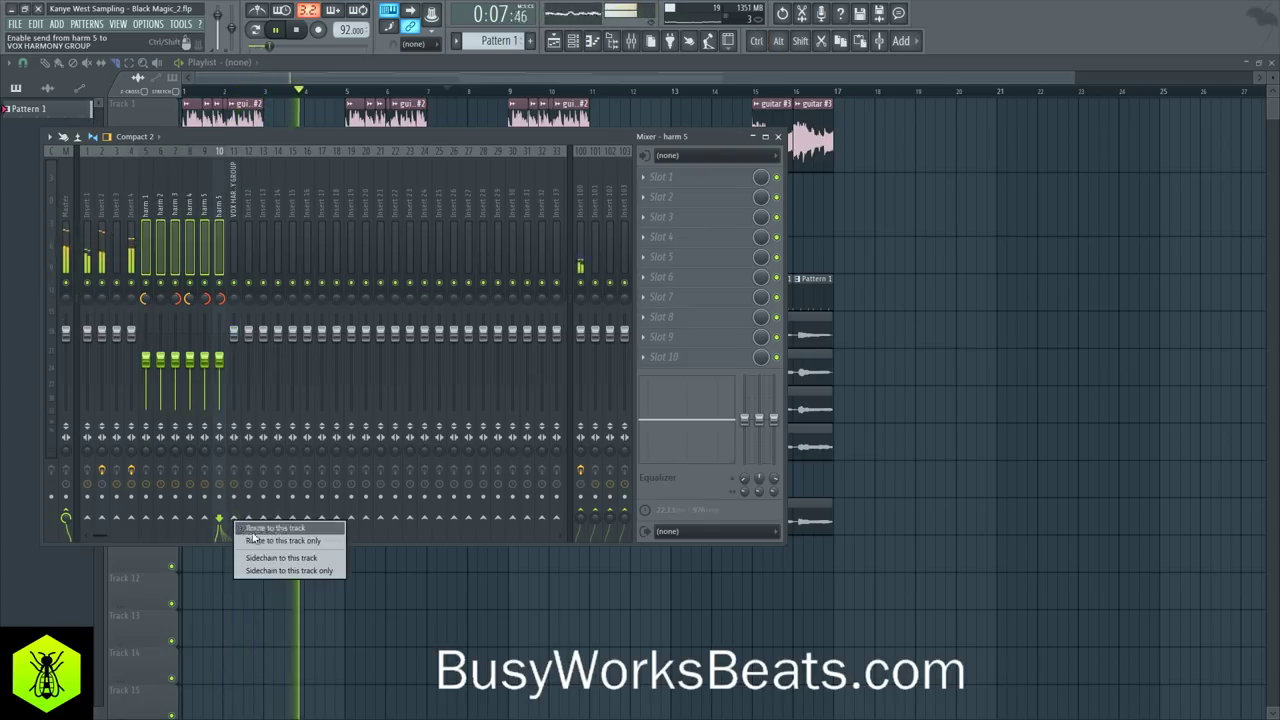
click(256, 540)
click(232, 528)
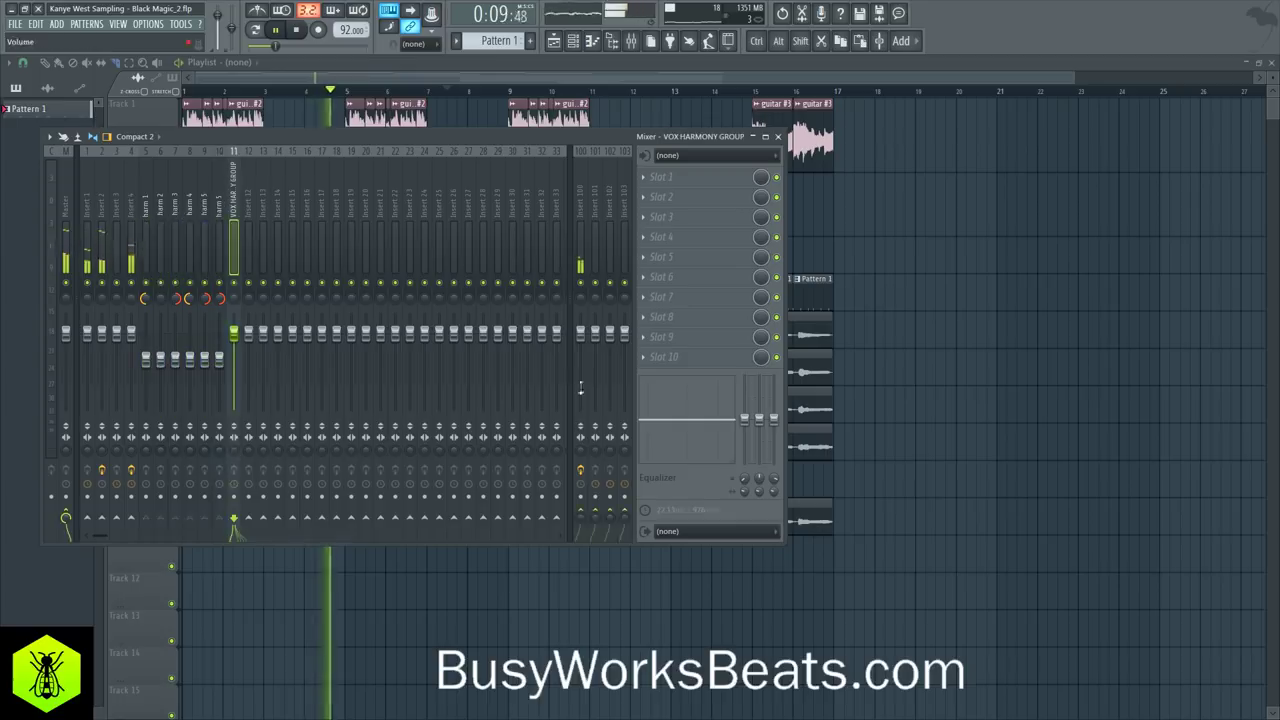
click(579, 519)
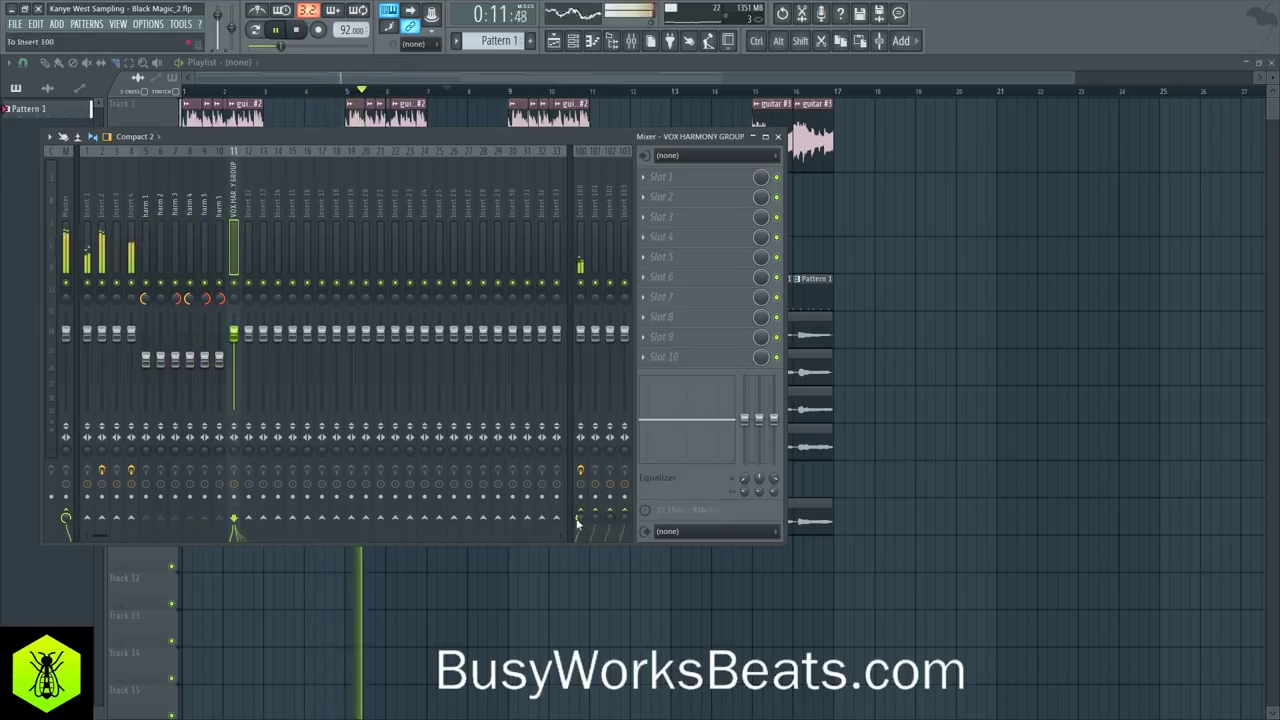
Step: Load UAD SSL E Channel Strip into the first effect slot of VOX HARMONY GROUP and close the plugin window
click(678, 186)
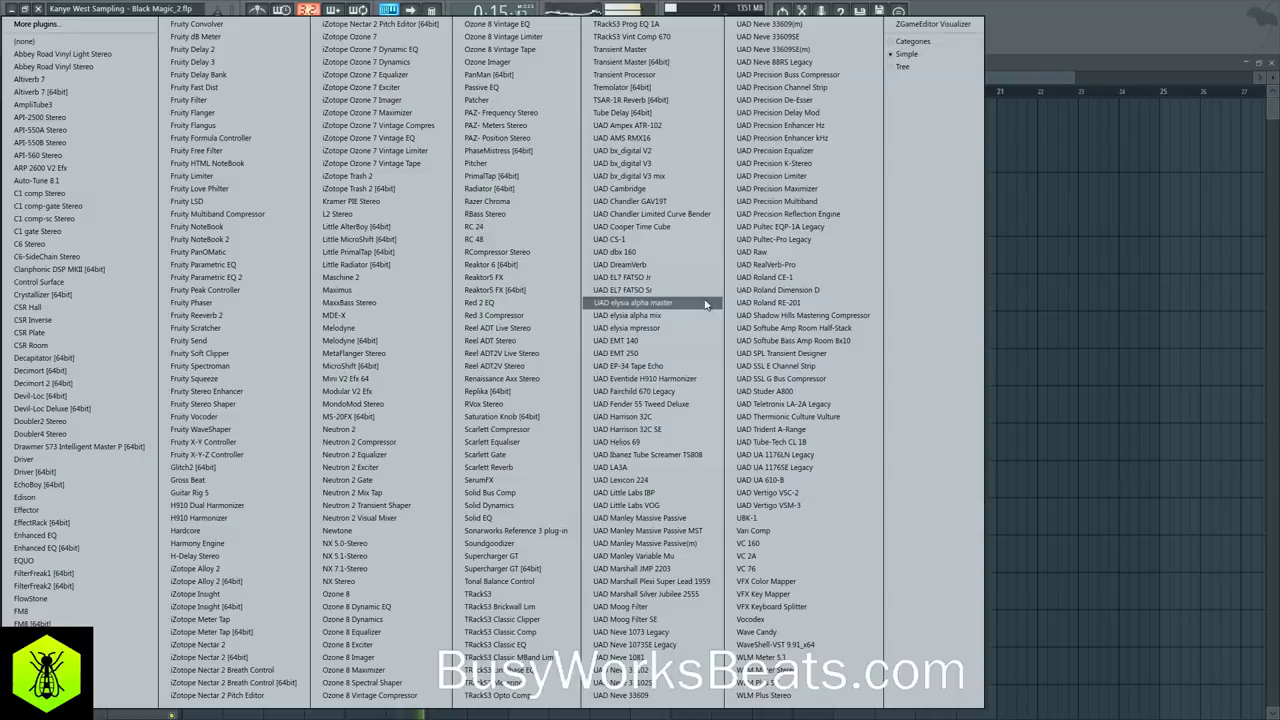
click(850, 367)
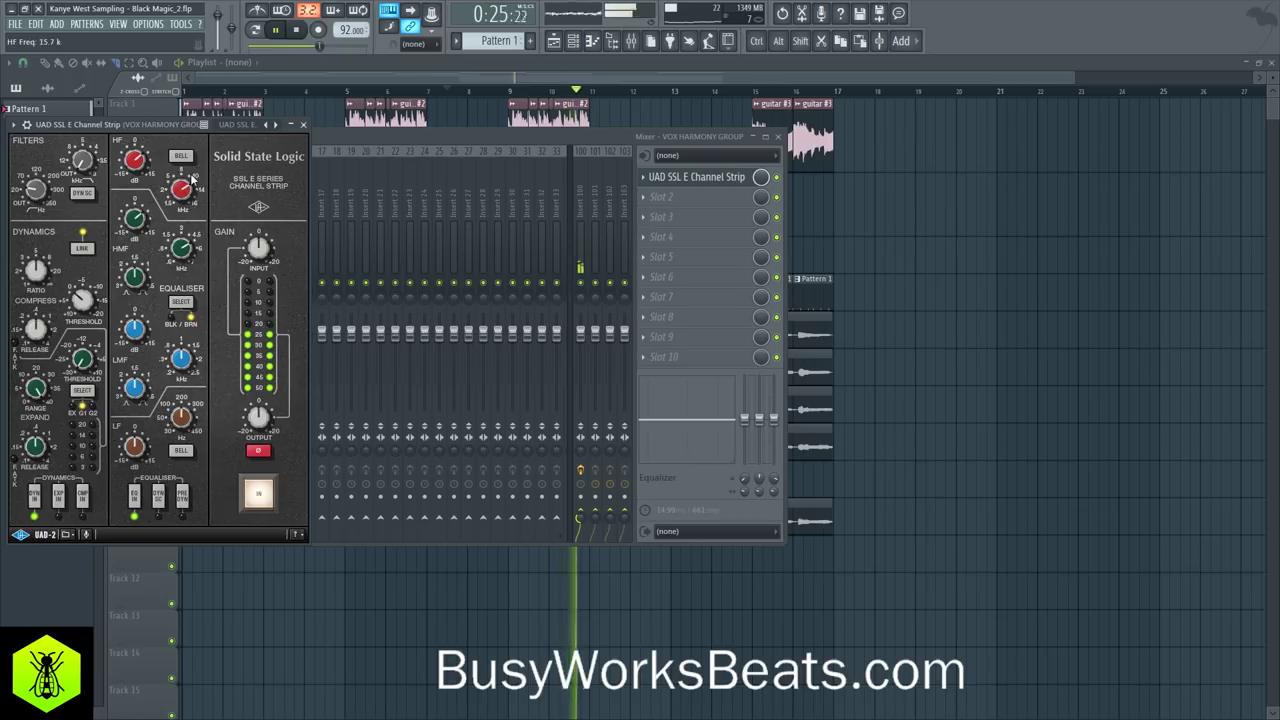
click(303, 125)
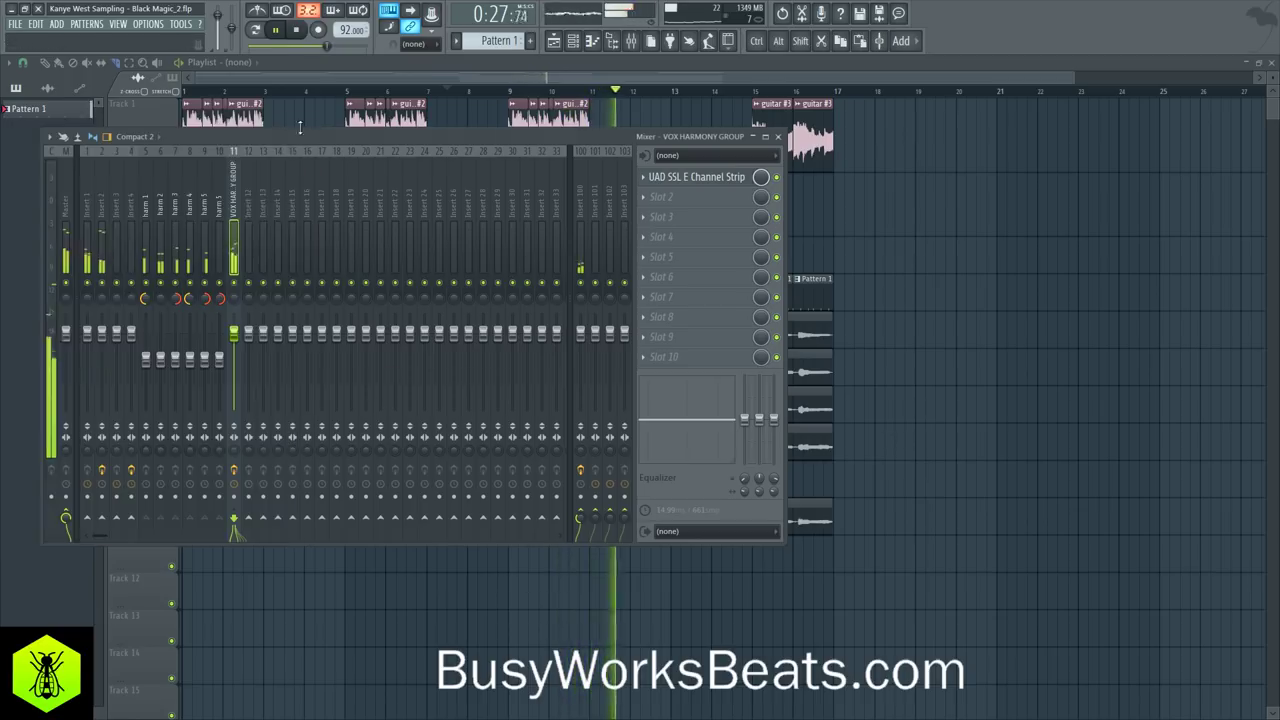
Step: Cut away the silent start of the harm 5 clip on Track 10 up to bar 13
click(499, 580)
ctrl+click(655, 527)
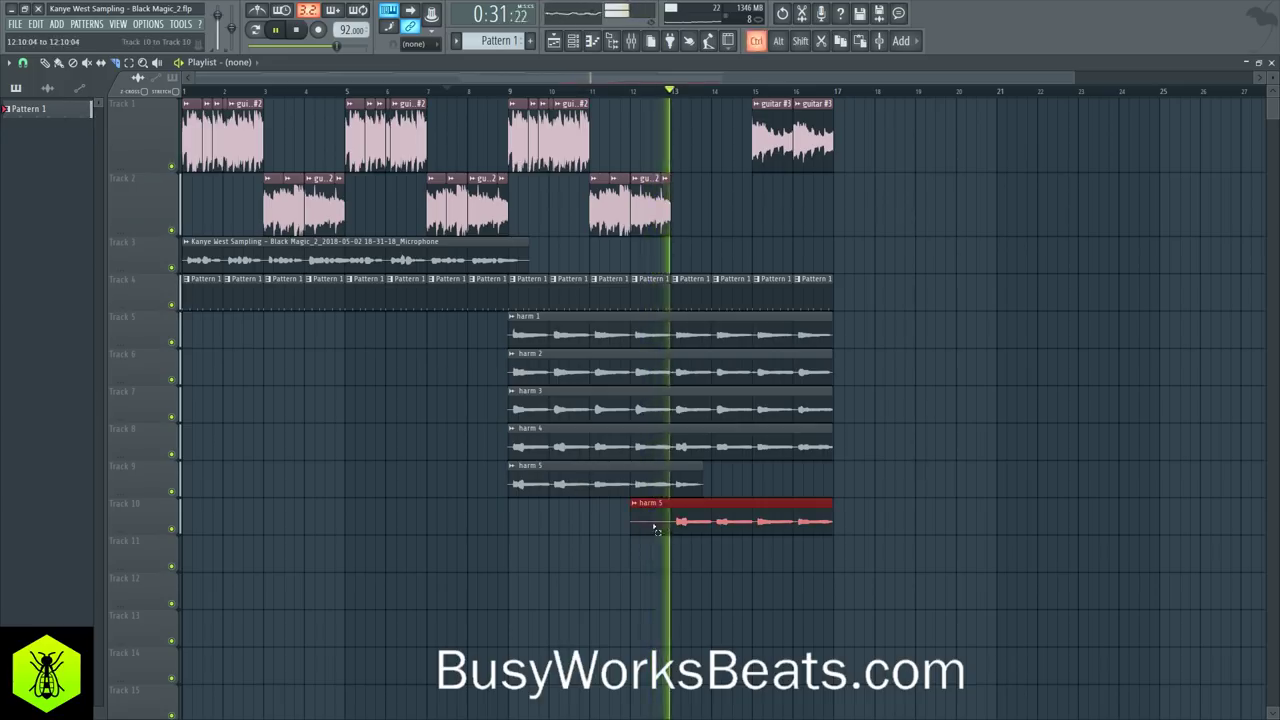
shift+click(677, 532)
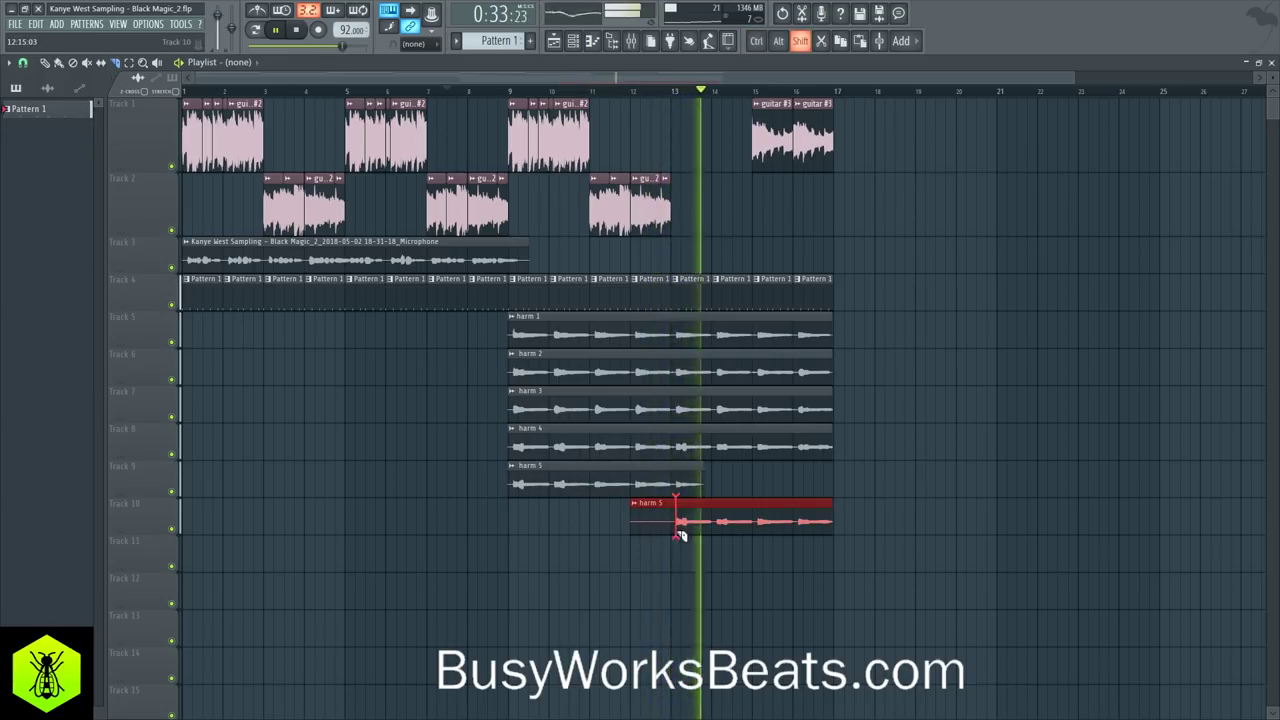
Step: Load UAD Teletronix LA-2A Legacy into the second effect slot of VOX HARMONY GROUP
click(634, 41)
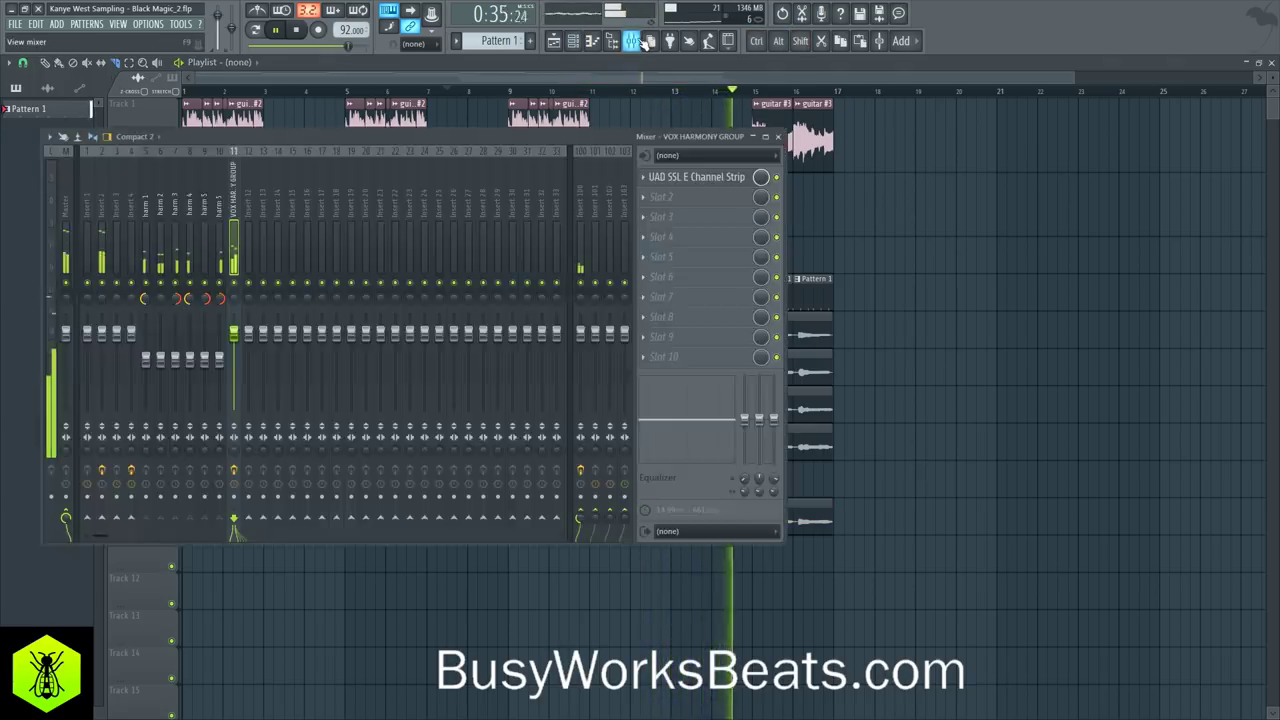
click(658, 214)
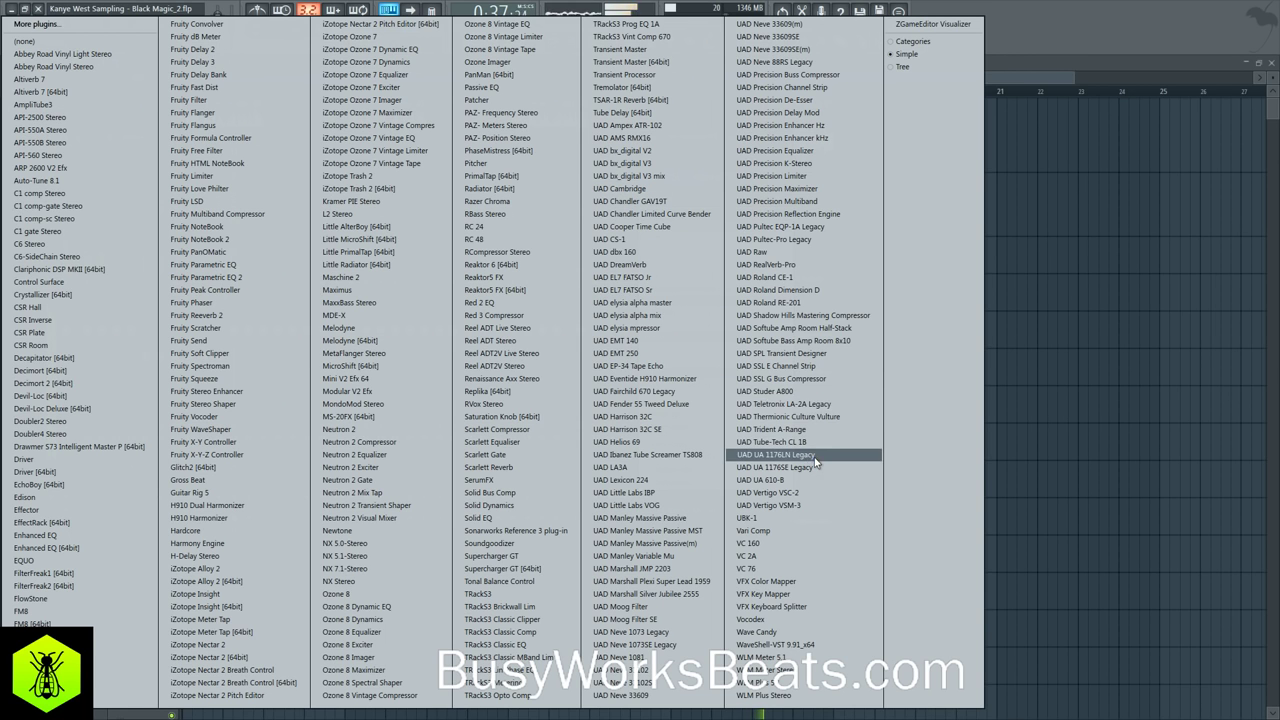
click(785, 404)
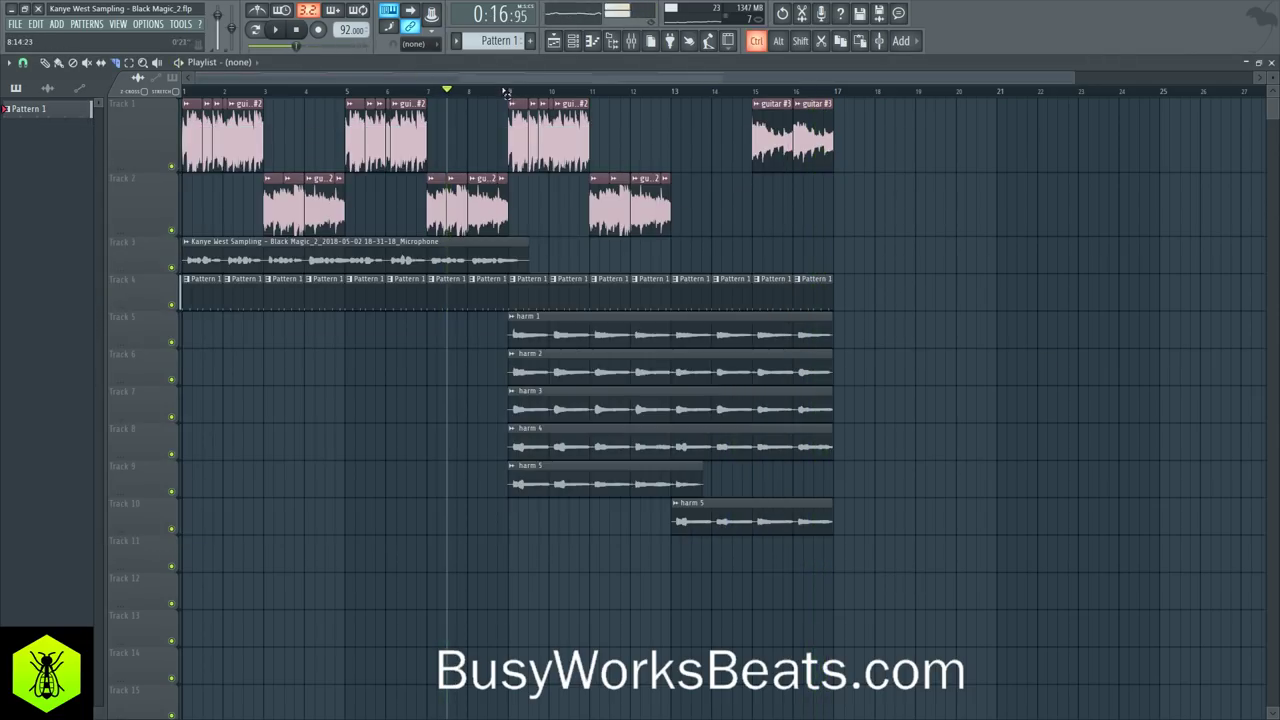
Step: Loop playback from bar 9 to the end and lower the faders of harm 1 to about 61%, harm 4 and the first harm 5
drag(508, 91, 808, 91)
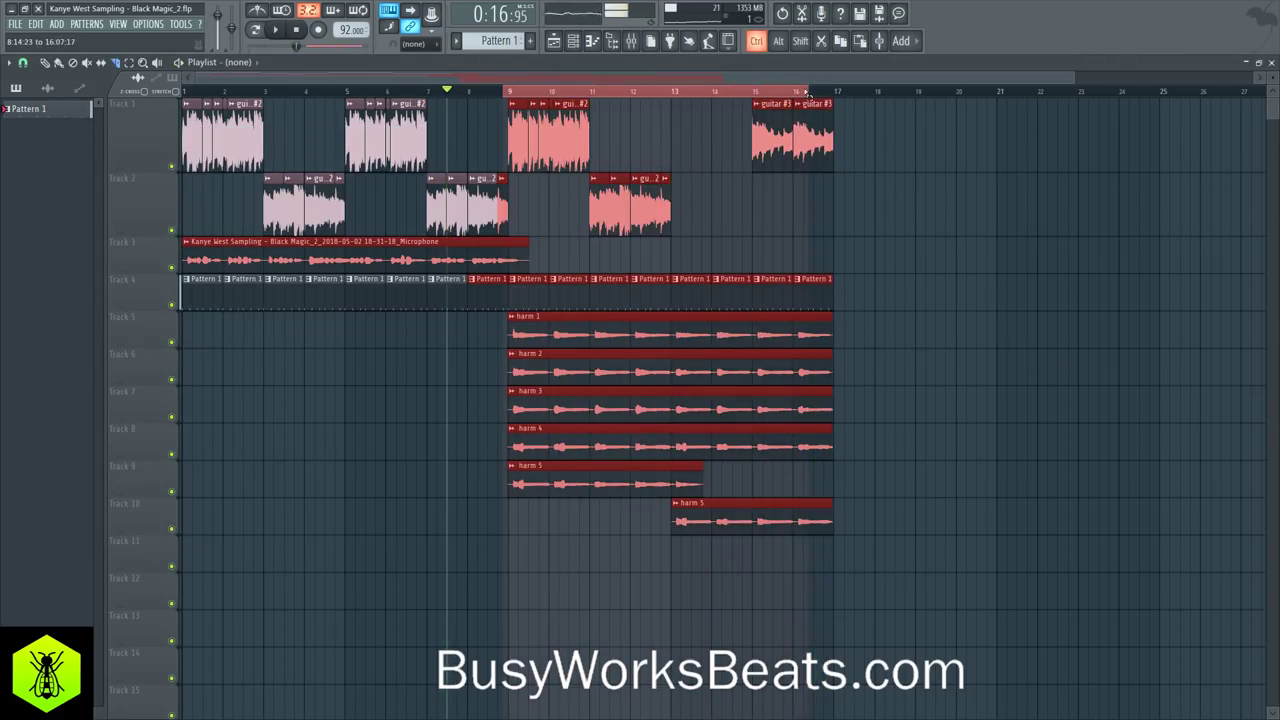
click(631, 40)
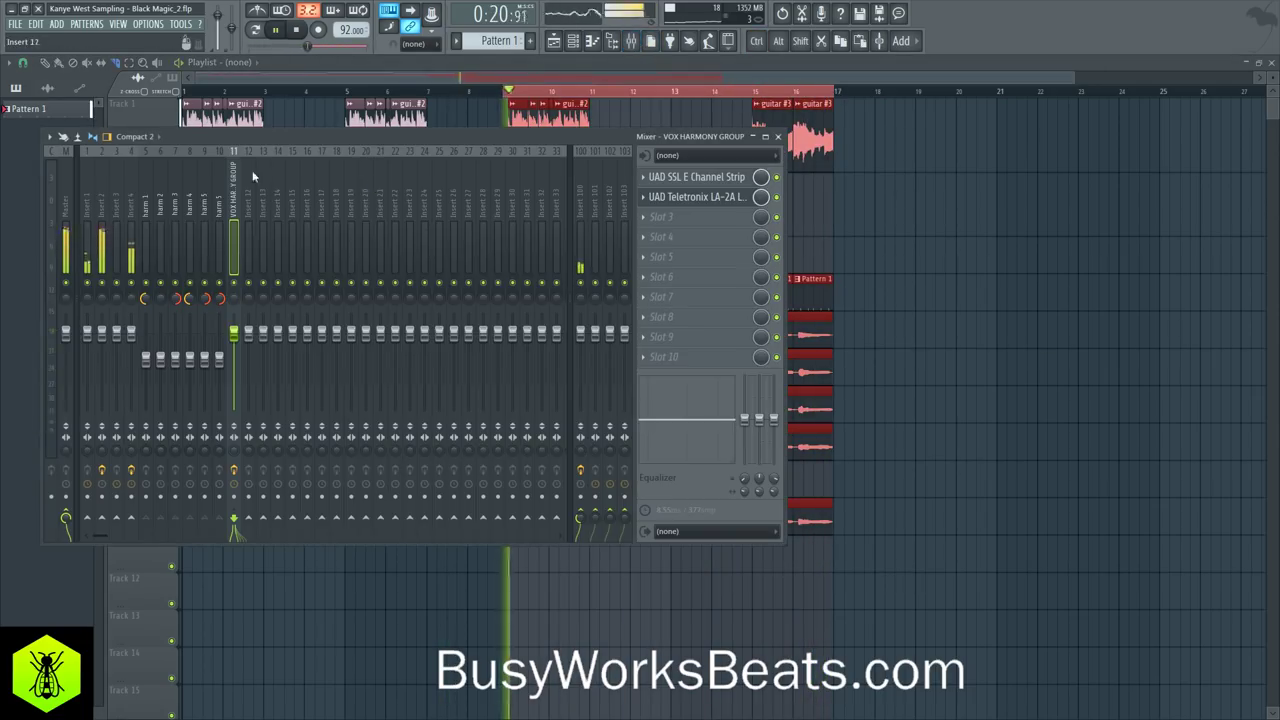
click(146, 210)
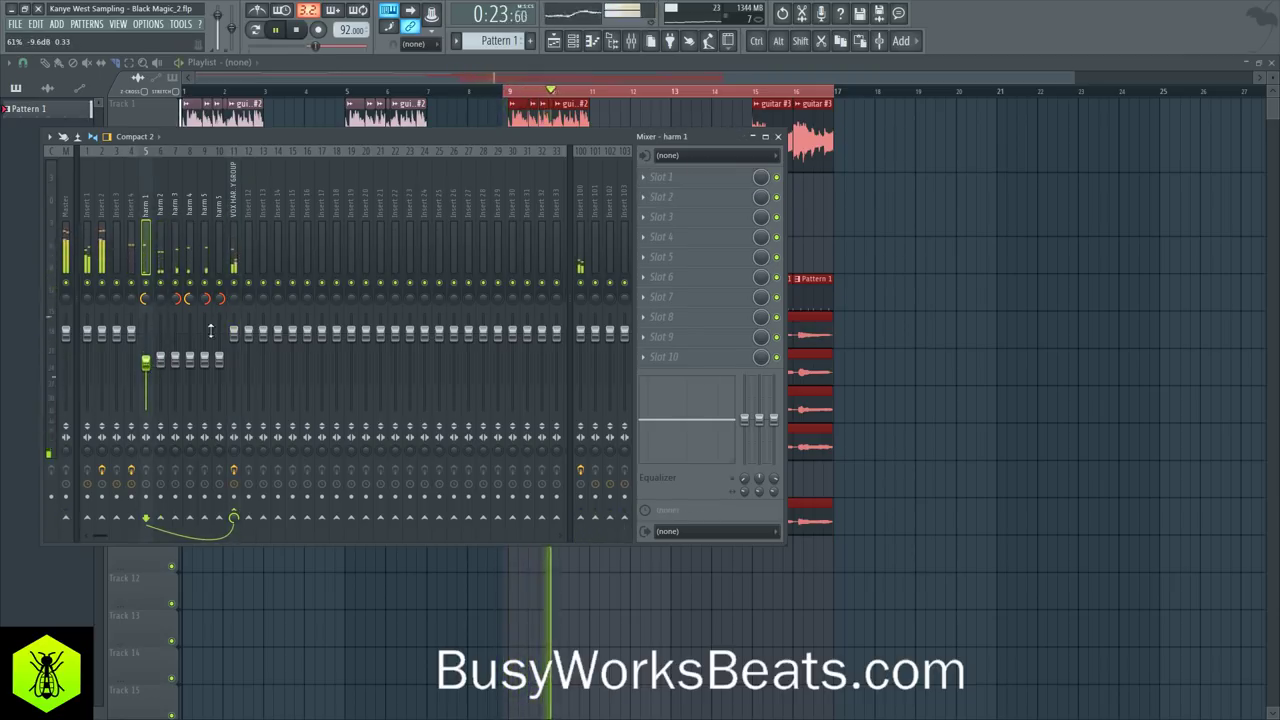
click(191, 205)
ctrl+shift+click(206, 256)
mouse_move(205, 361)
mouse_down()
mouse_move(205, 333)
mouse_move(205, 370)
mouse_up()
Step: Raise the harm 1, harm 2 and harm 3 faders together and bring harm 2 alone up to about 99%
drag(177, 203, 147, 192)
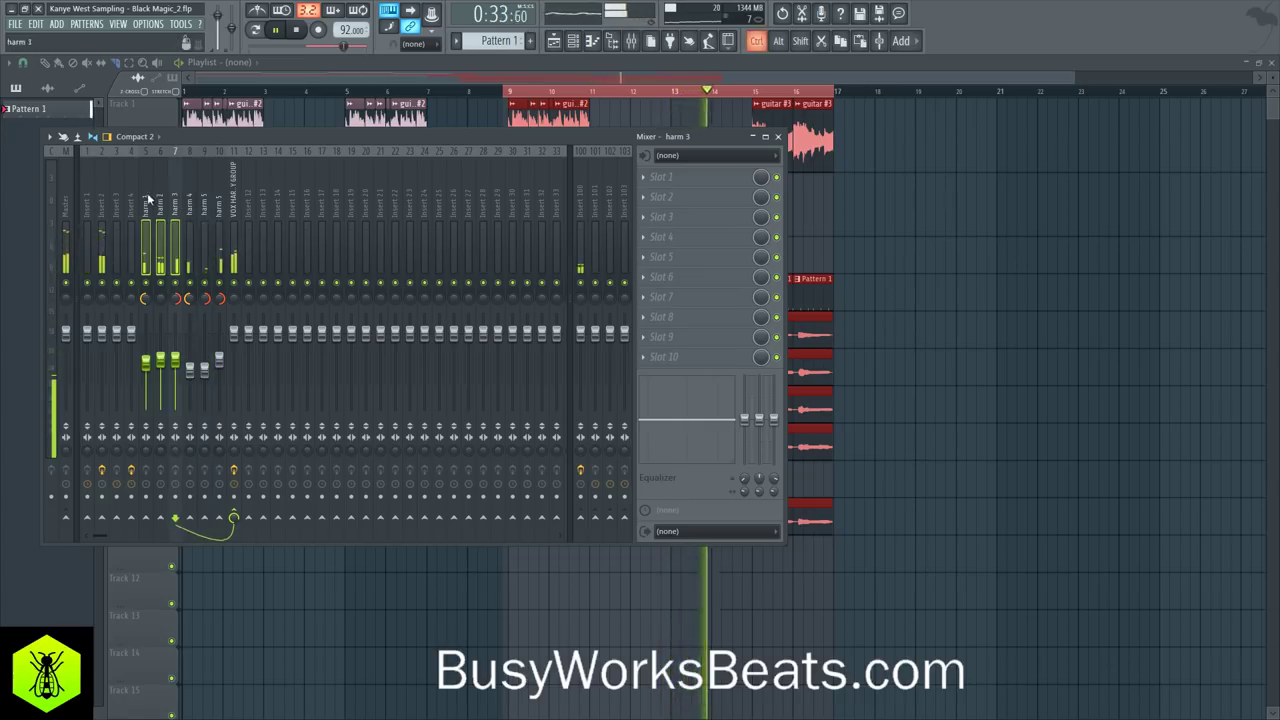
drag(175, 360, 175, 343)
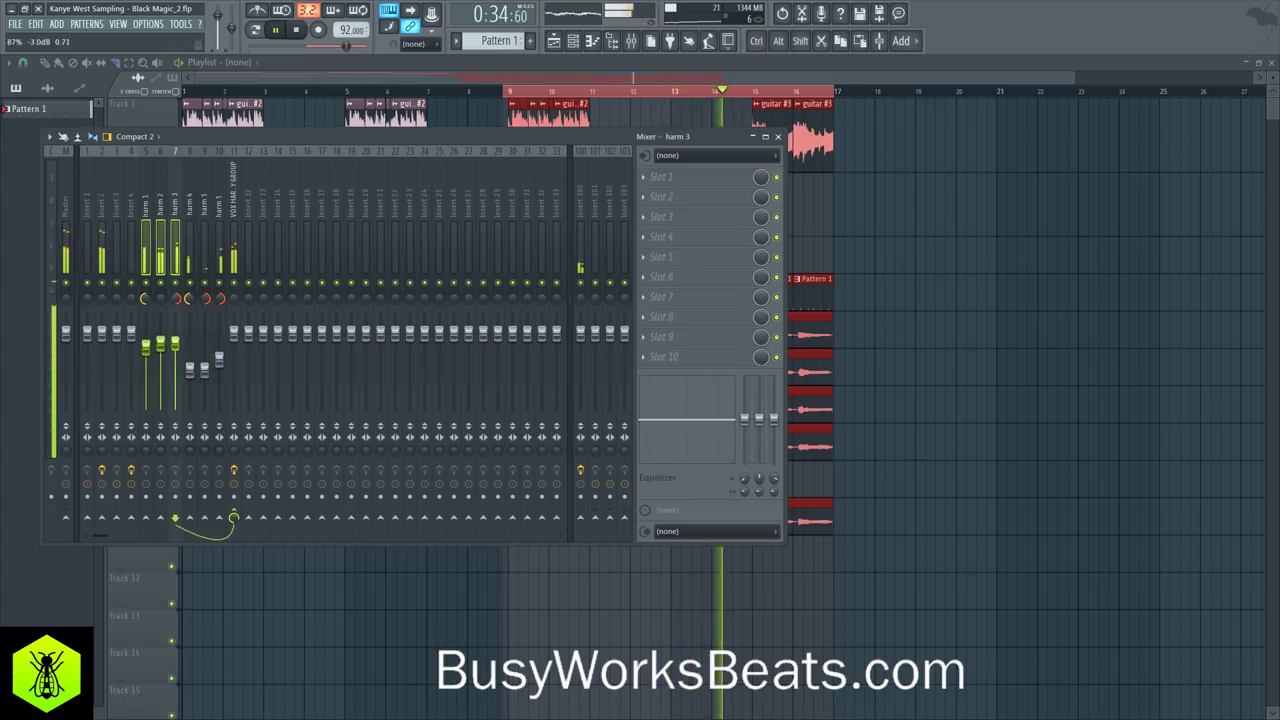
click(163, 230)
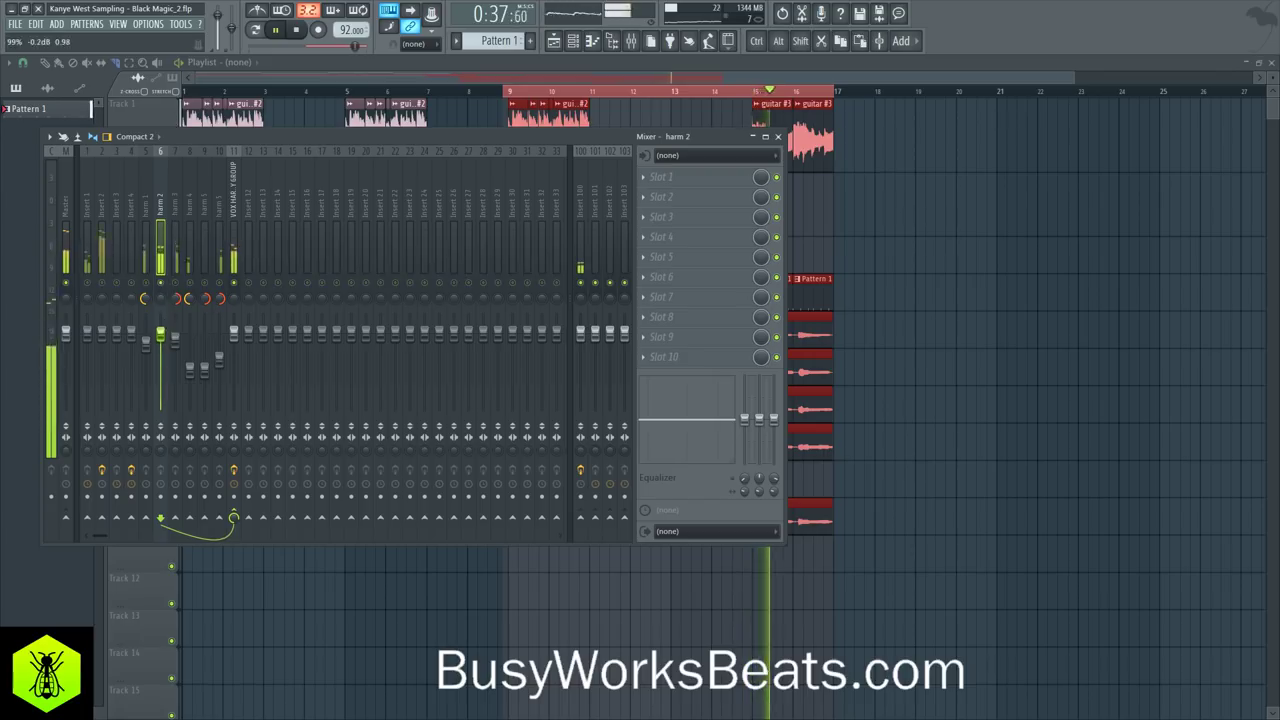
Step: Compare the effect chains of Insert 4, Insert 2 and VOX HARMONY GROUP, and lower the group's fader
click(228, 214)
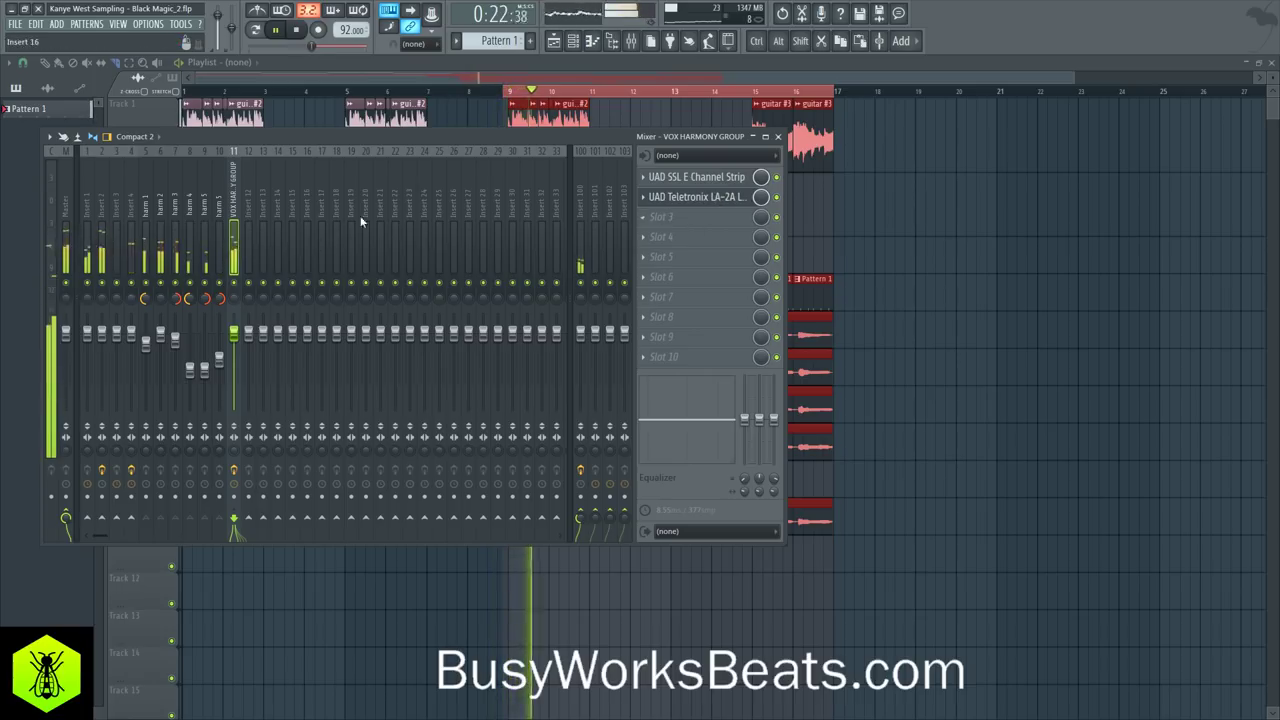
click(126, 200)
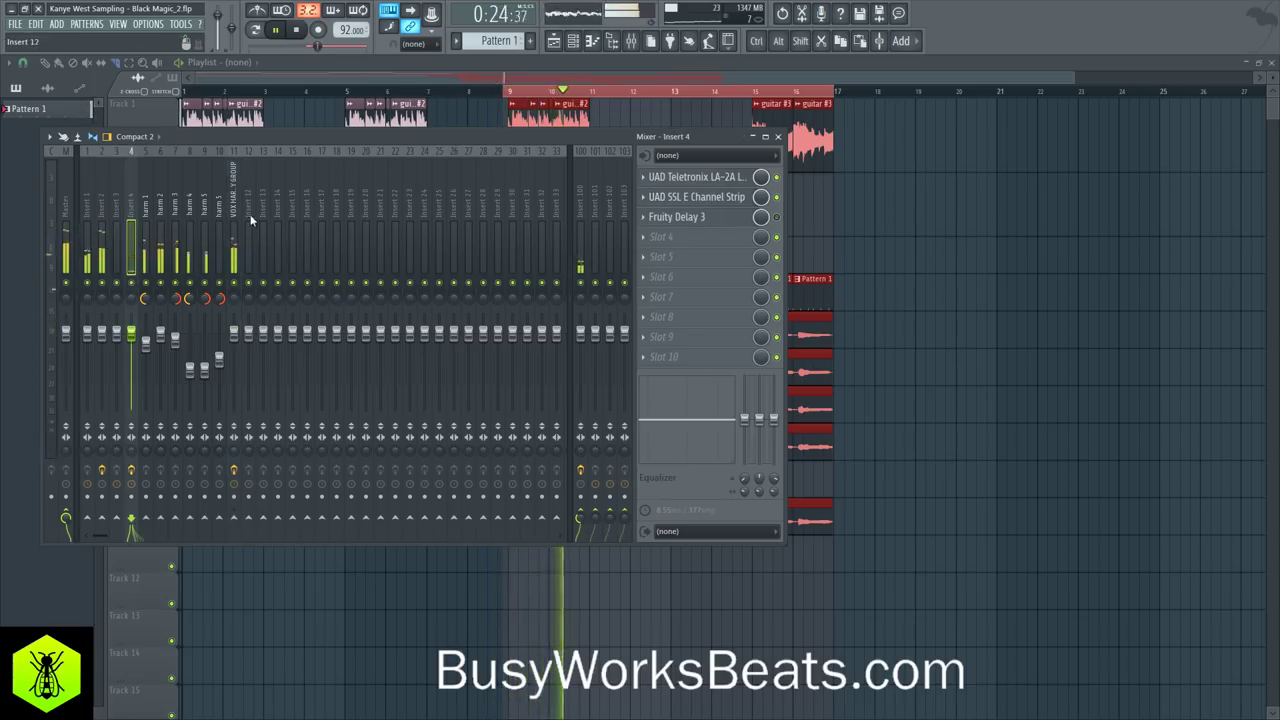
click(236, 217)
click(103, 196)
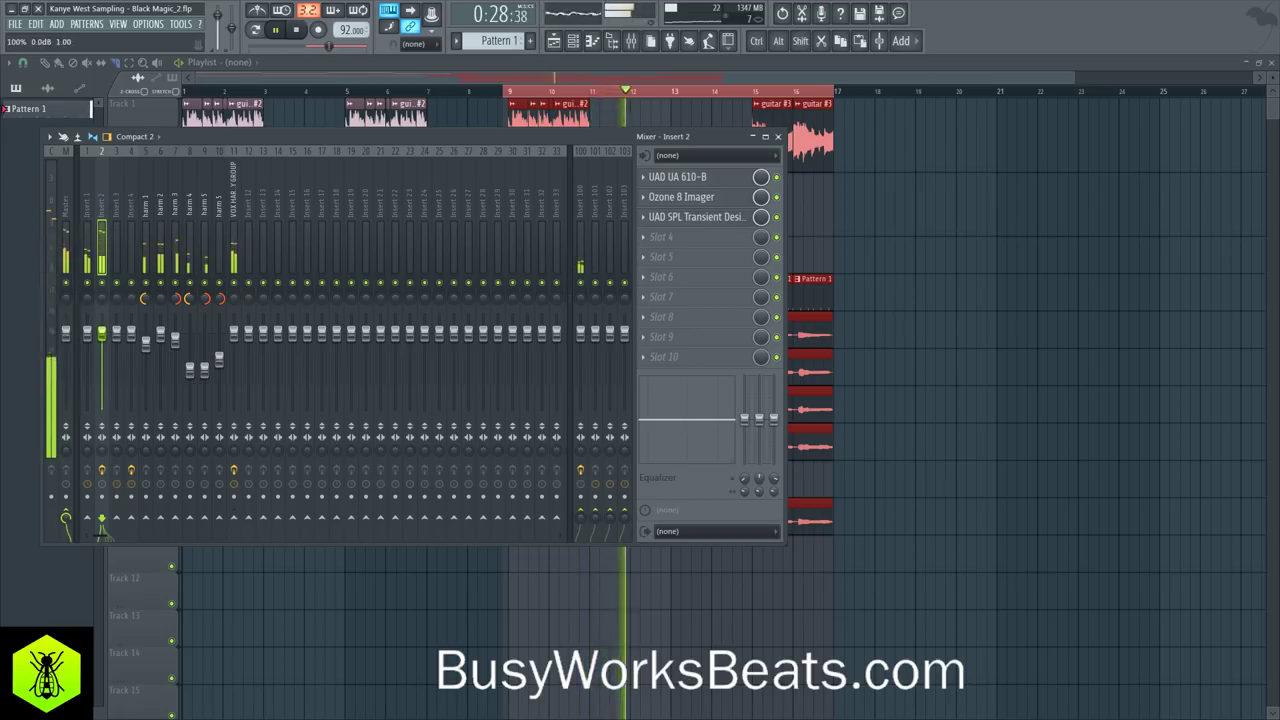
click(234, 215)
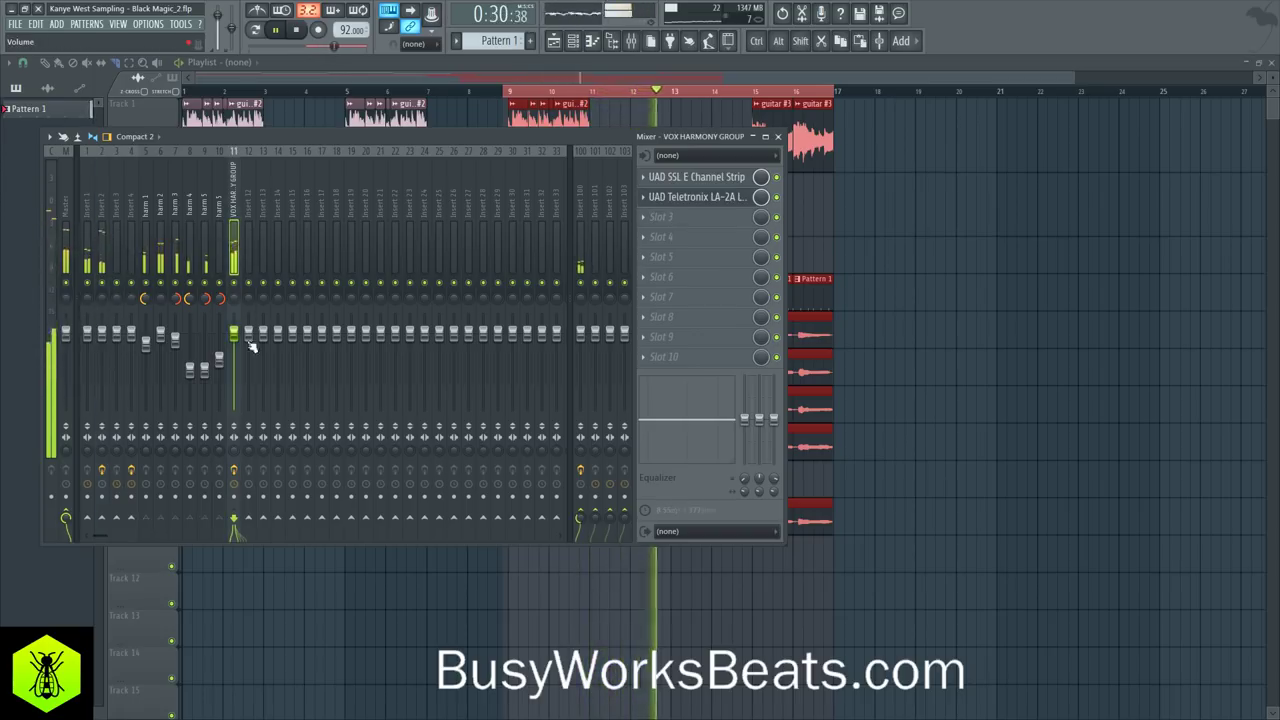
drag(234, 333, 234, 355)
click(1151, 307)
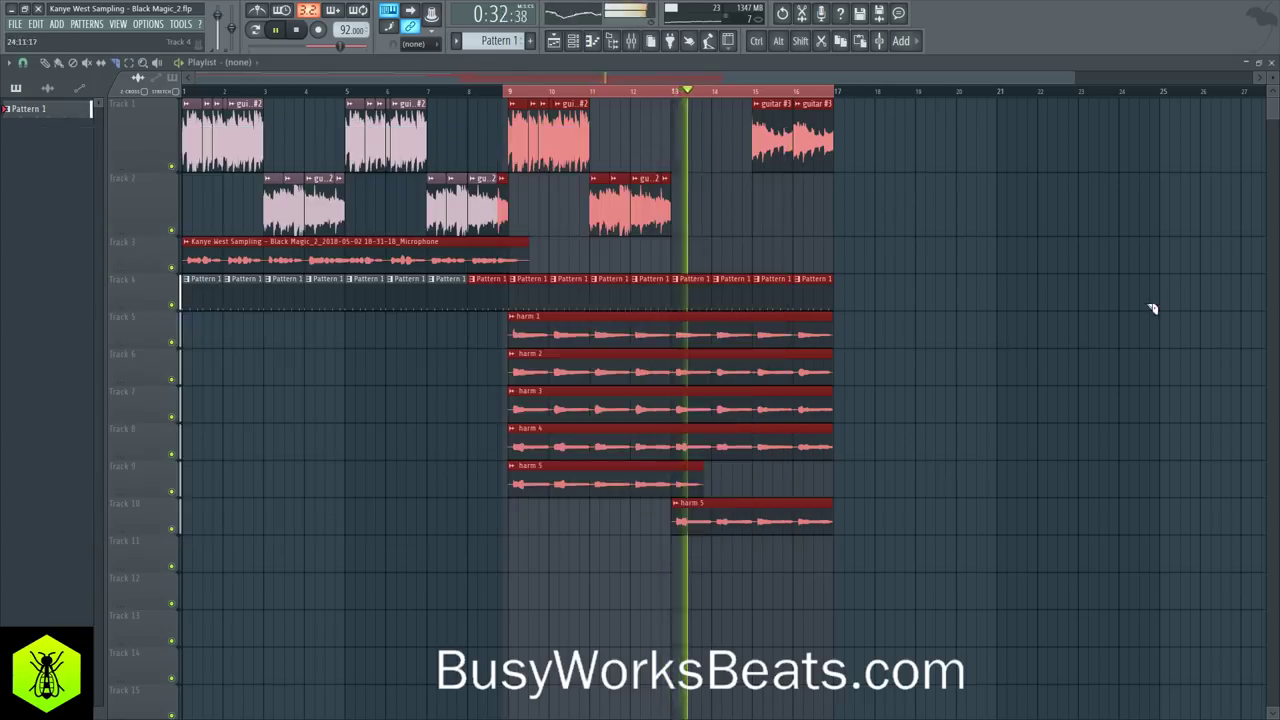
Step: Save the project, clear the timeline selection and play the song from the start
key(space)
ctrl+click(562, 91)
key(ctrl+s)
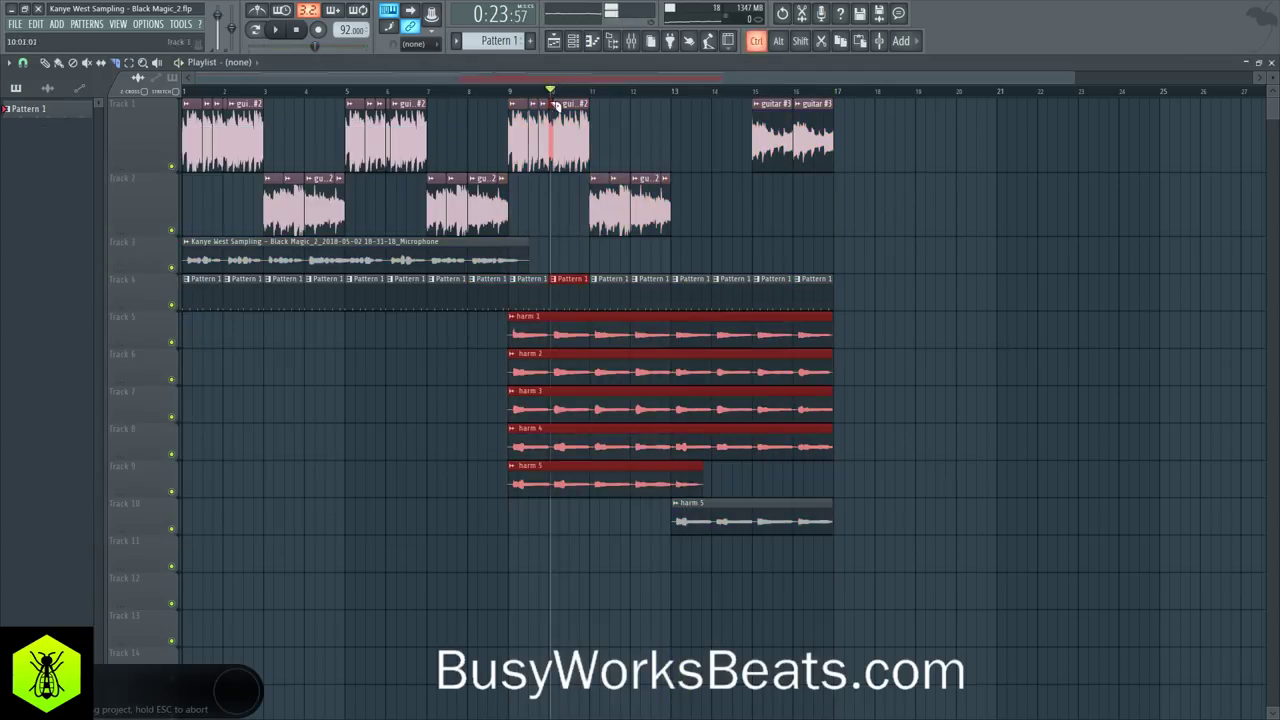
ctrl+click(556, 105)
click(300, 32)
key(space)
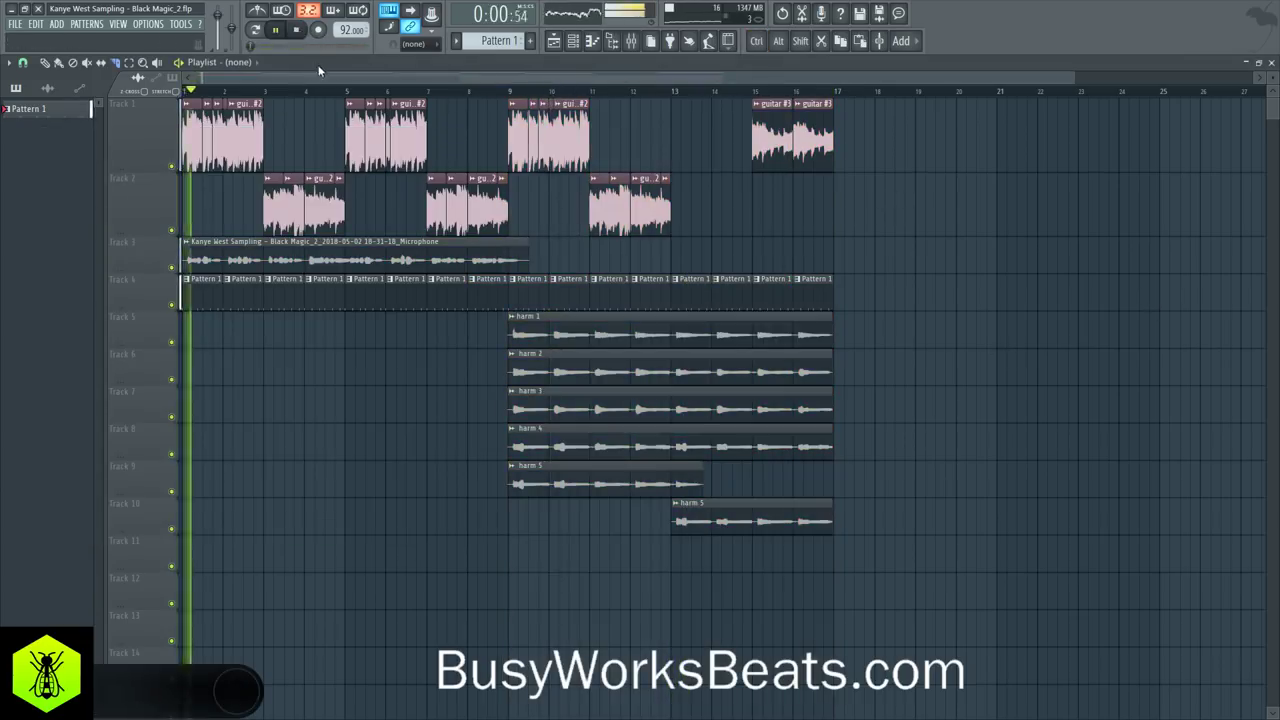
Step: Set the playlist snap to Bar and activate the Draw tool
scroll(320, 98, down, 2)
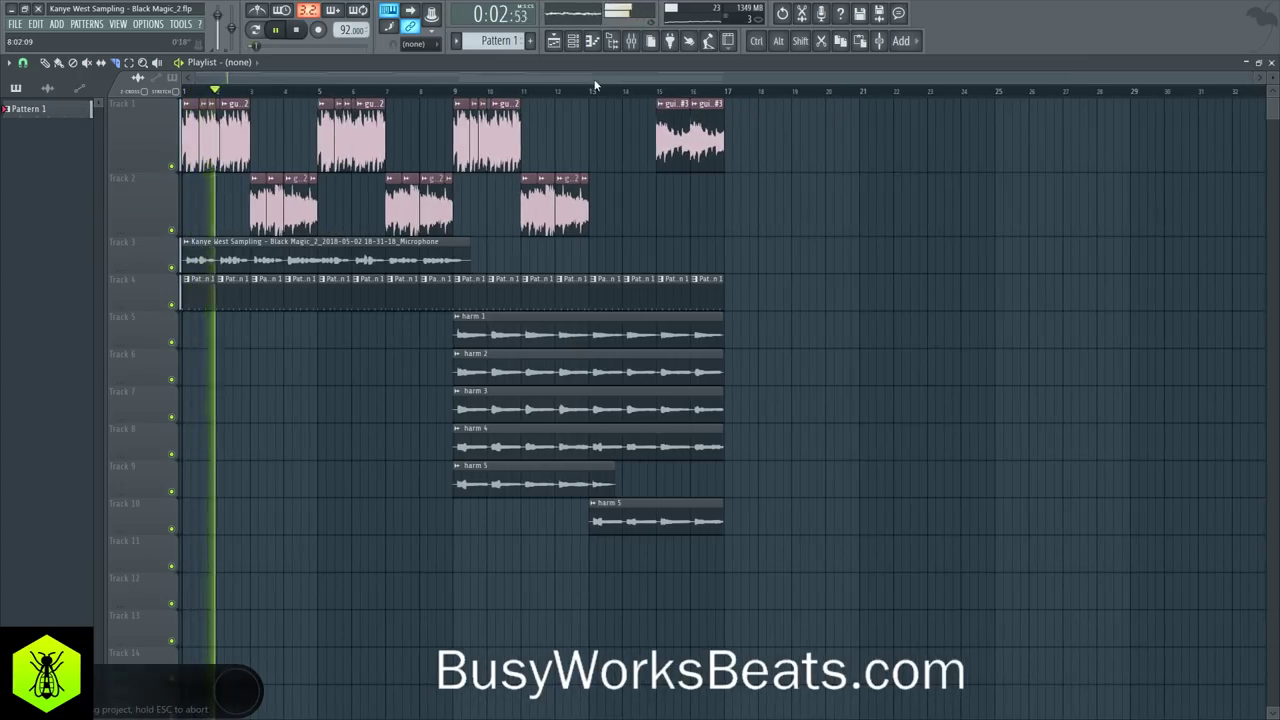
click(631, 40)
click(24, 63)
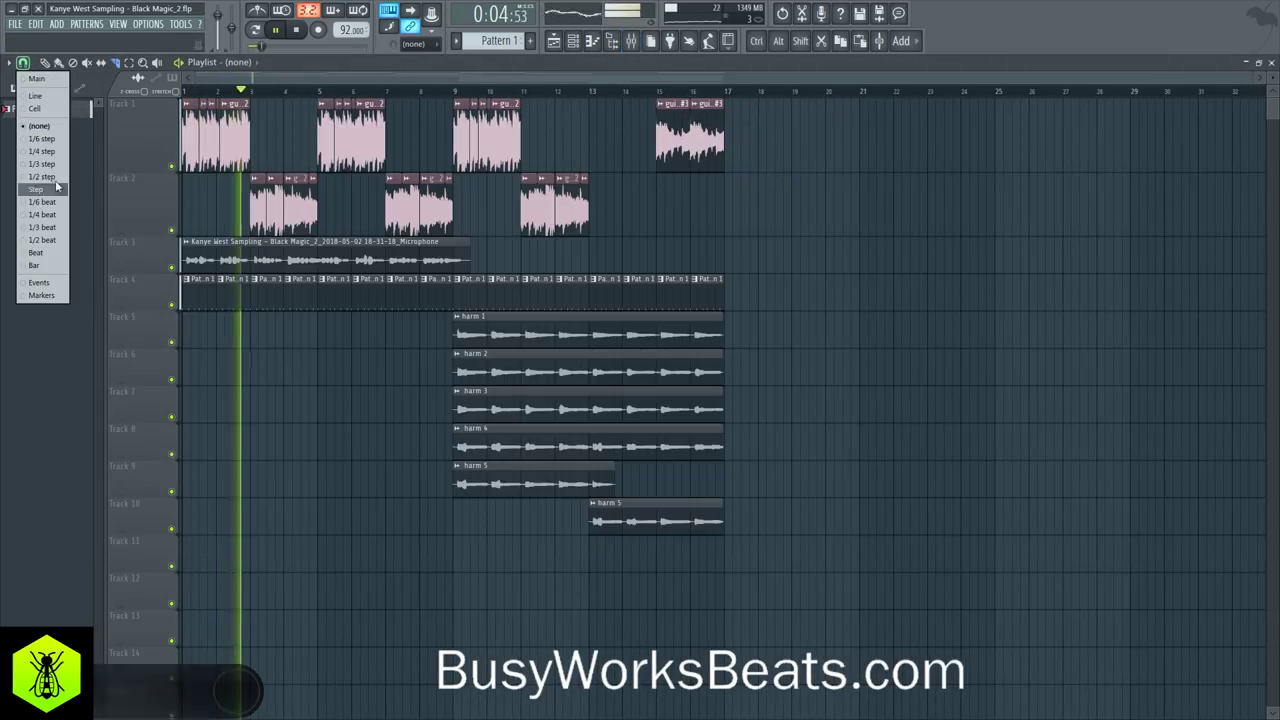
click(55, 267)
click(45, 64)
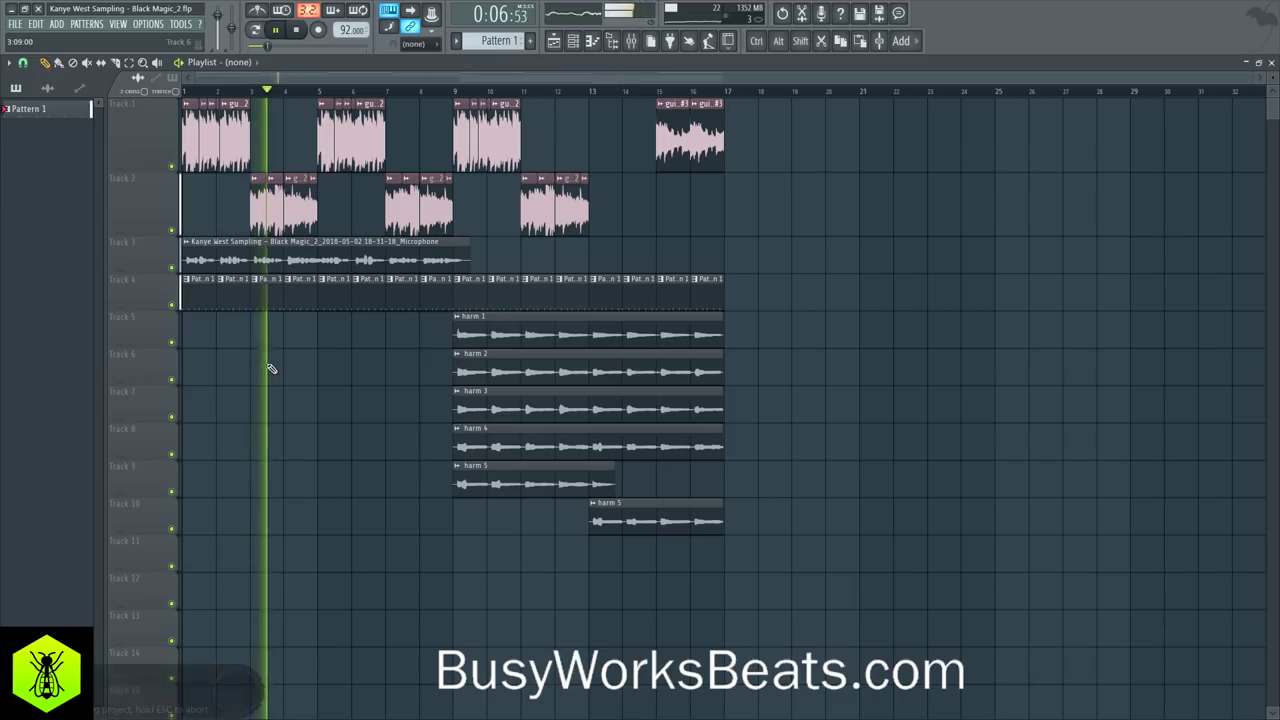
Step: Save the project as a new version, Kanye West Sampling - Black Magic_3.flp, and remove Fruity Delay 3 from Insert 4
key(ctrl+n)
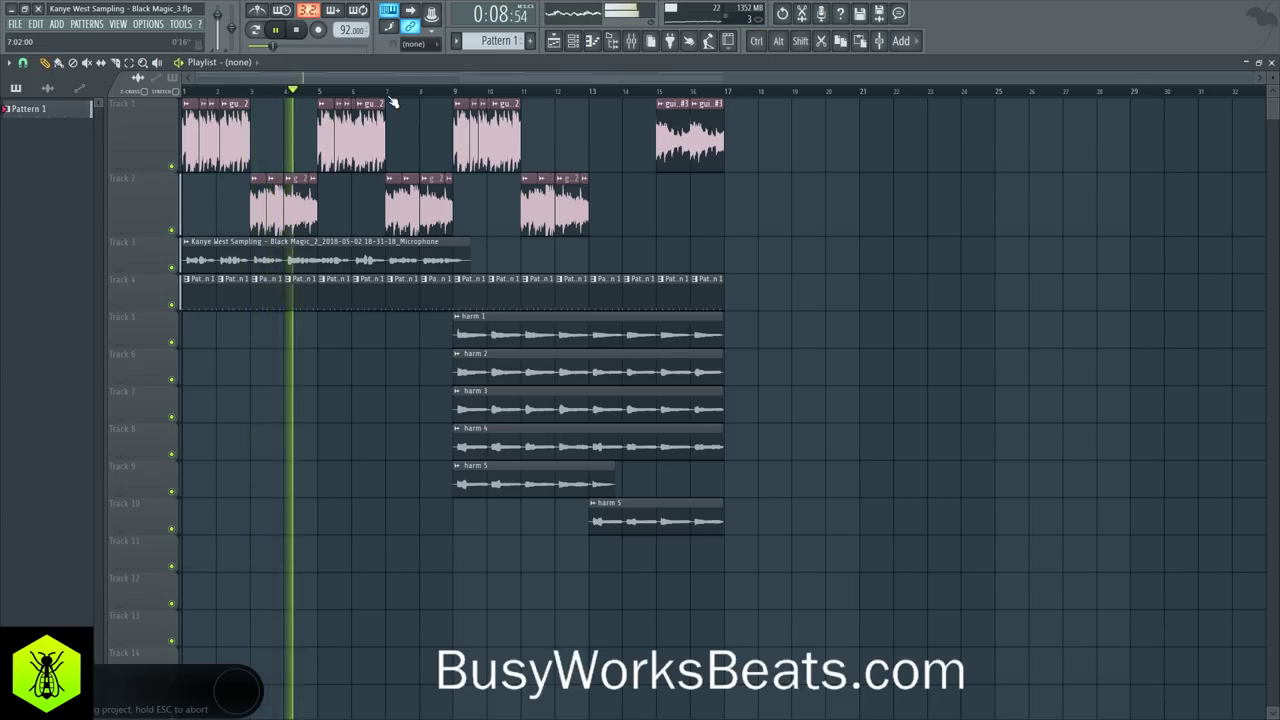
click(632, 41)
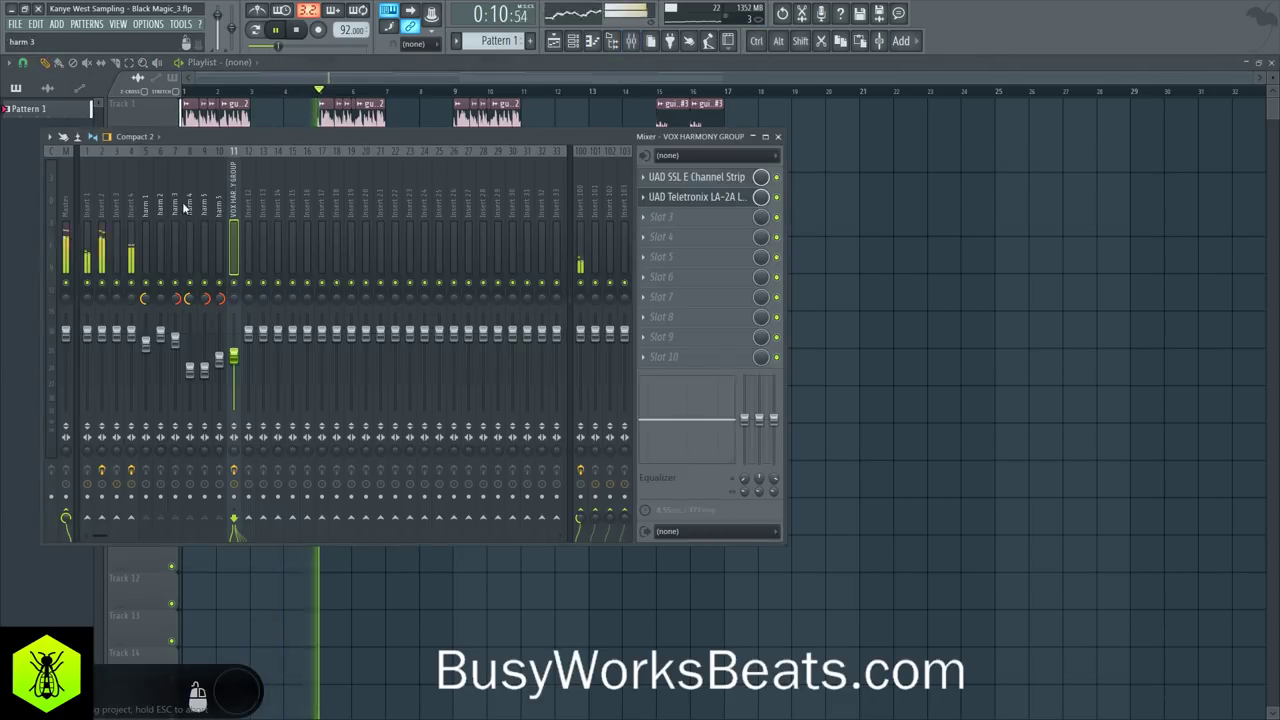
click(133, 192)
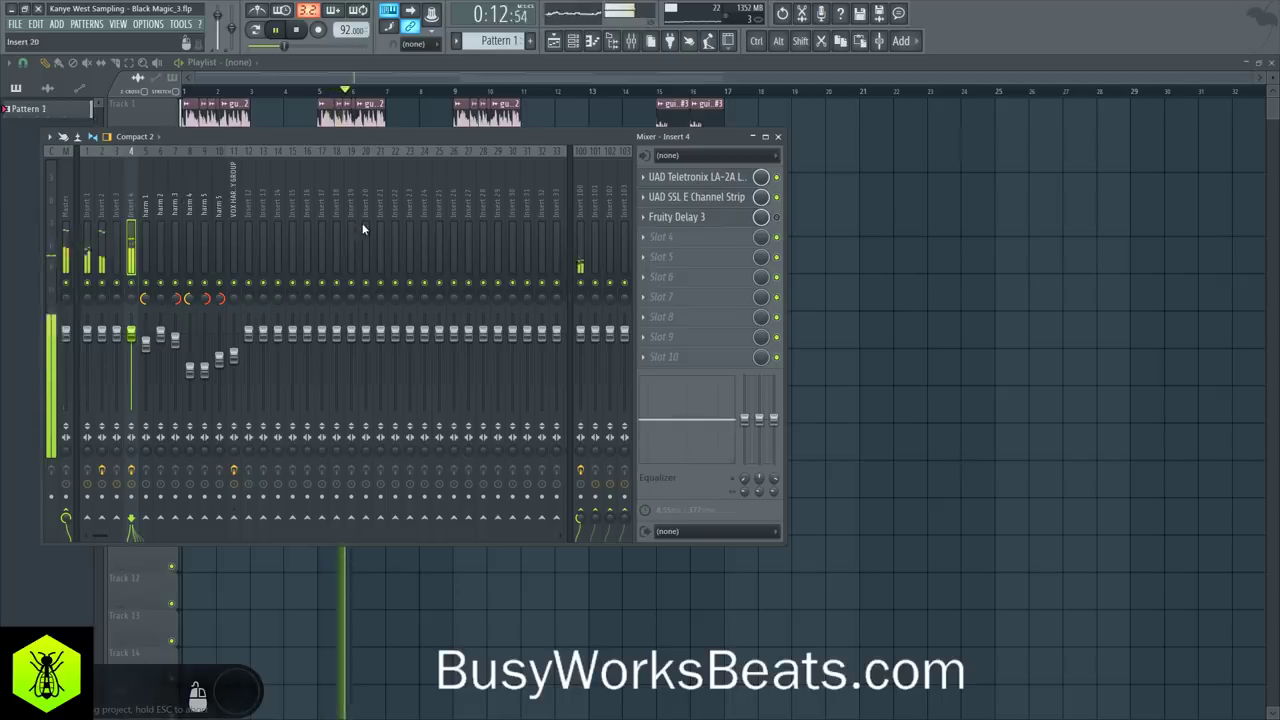
click(650, 218)
mouse_move(660, 231)
click(40, 43)
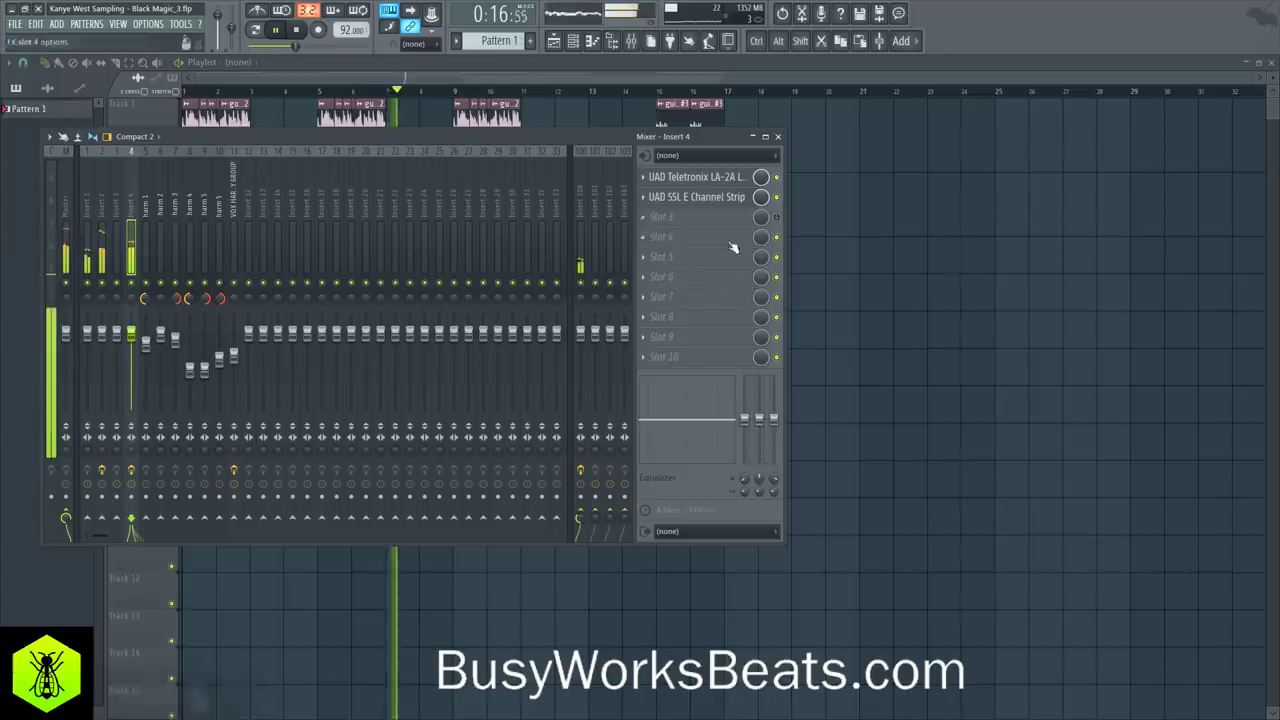
right_click(913, 258)
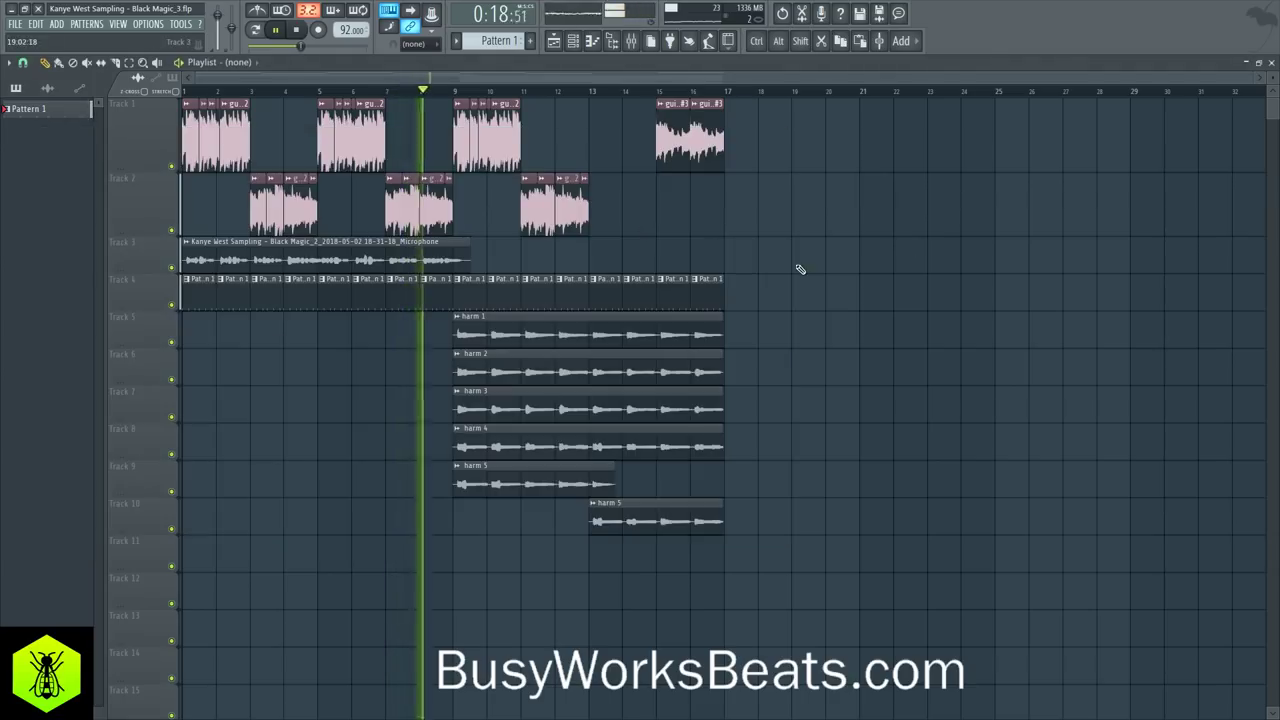
Step: Move the pair of guitar #3 clips at bar 15 on Track 1 so they start at bar 17
drag(733, 150, 678, 142)
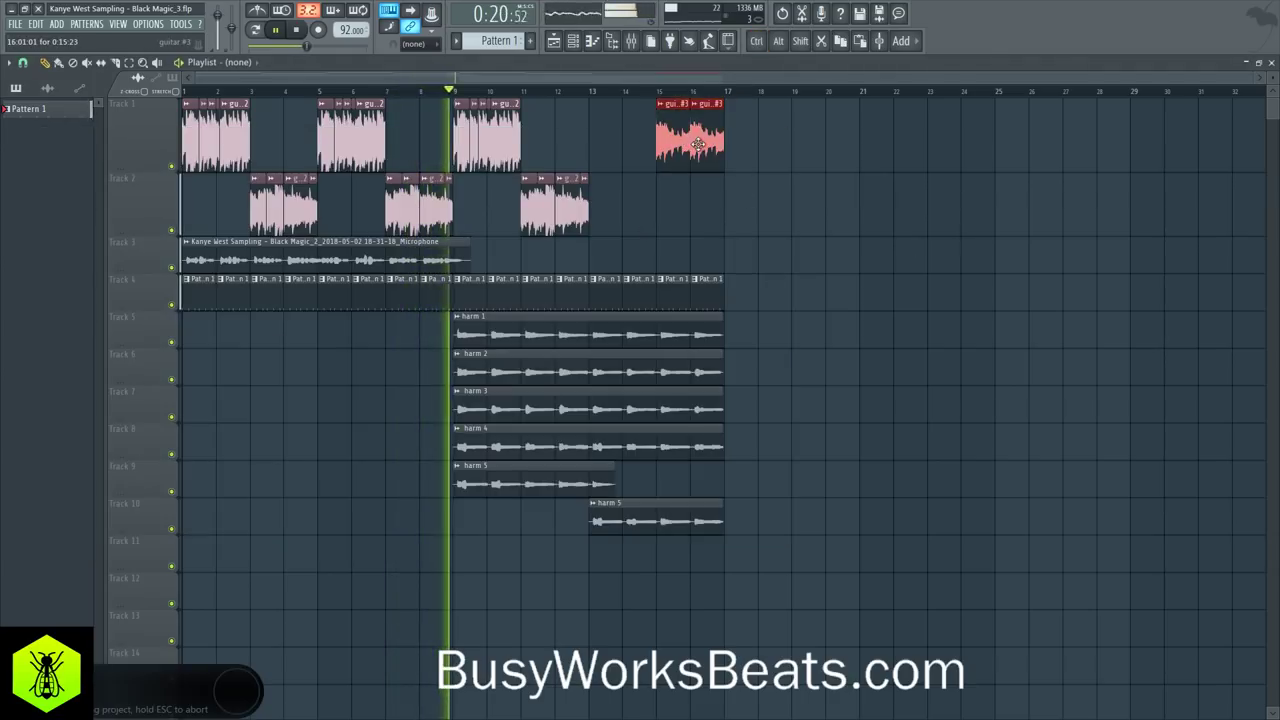
drag(614, 208, 461, 135)
drag(658, 137, 696, 135)
drag(694, 137, 766, 140)
Step: Duplicate the guitar chops spanning bars 9 to 13 on Tracks 1 and 2 so the copies start at bar 13
drag(620, 249, 488, 152)
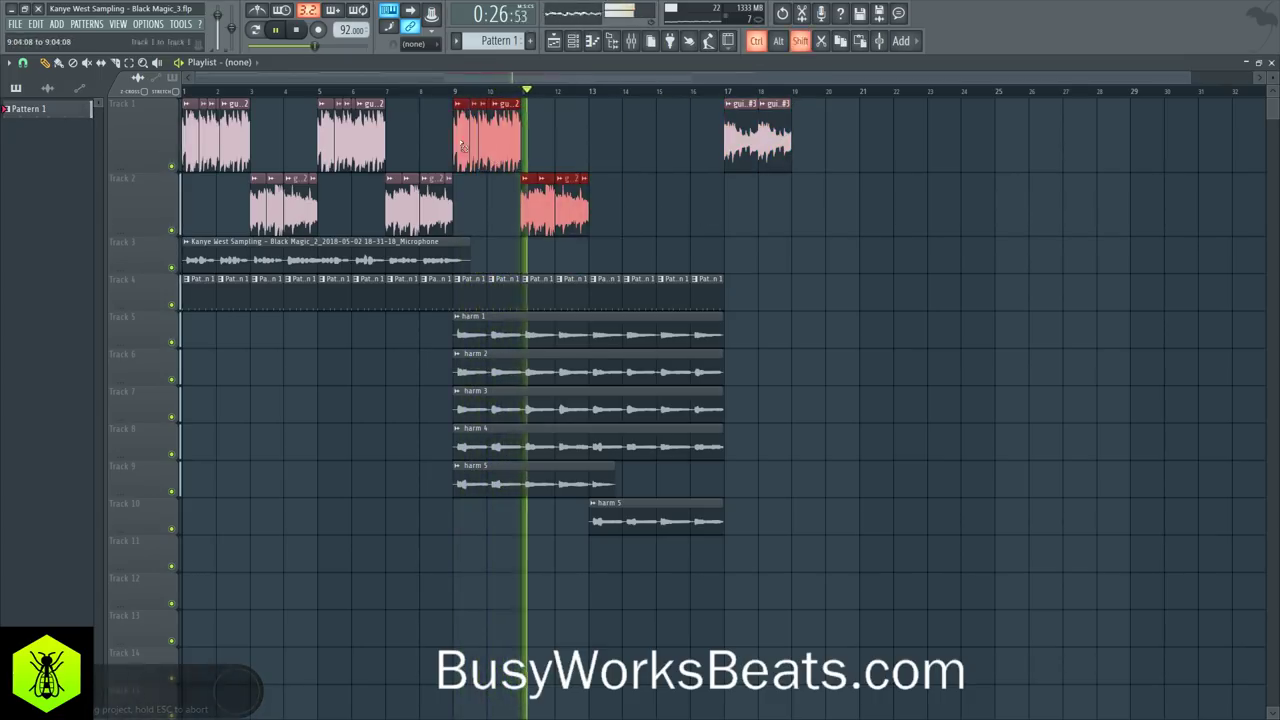
key(ctrl+b)
ctrl+click(634, 206)
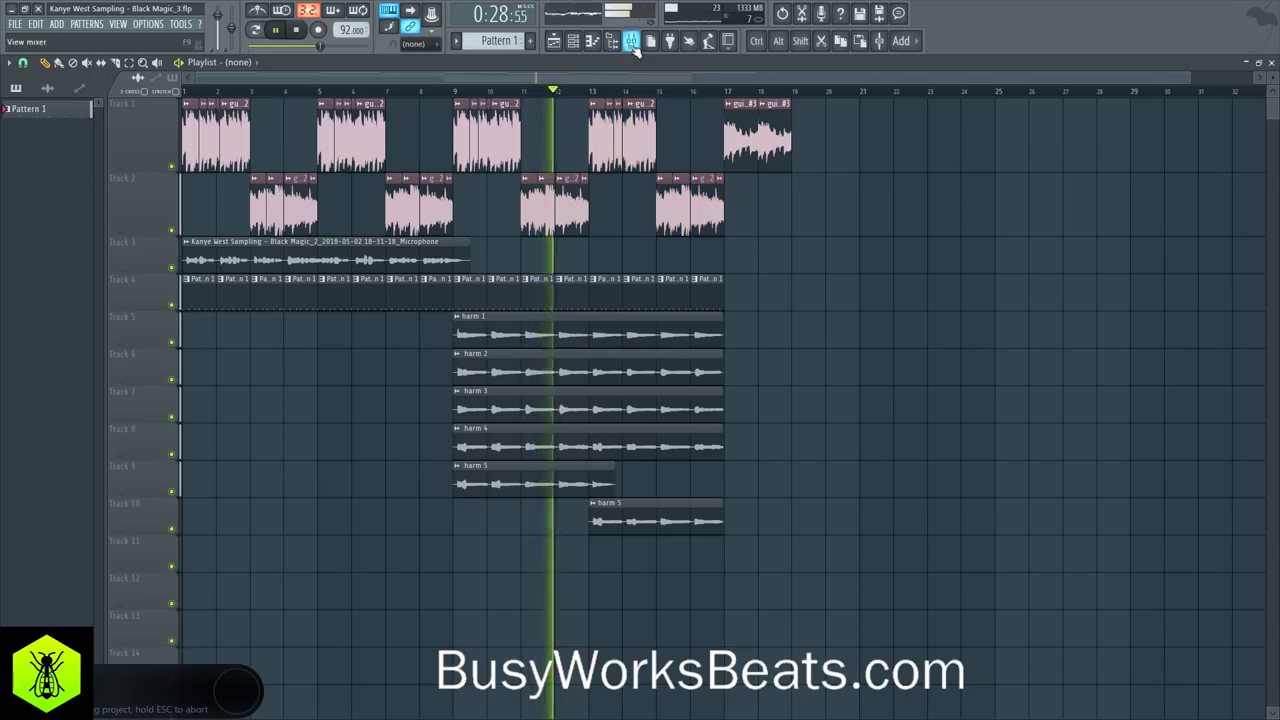
Step: Inspect the Microphone track's effect chain in the mixer and save the project
click(631, 41)
scroll(466, 179, down, 5)
scroll(469, 179, down, 10)
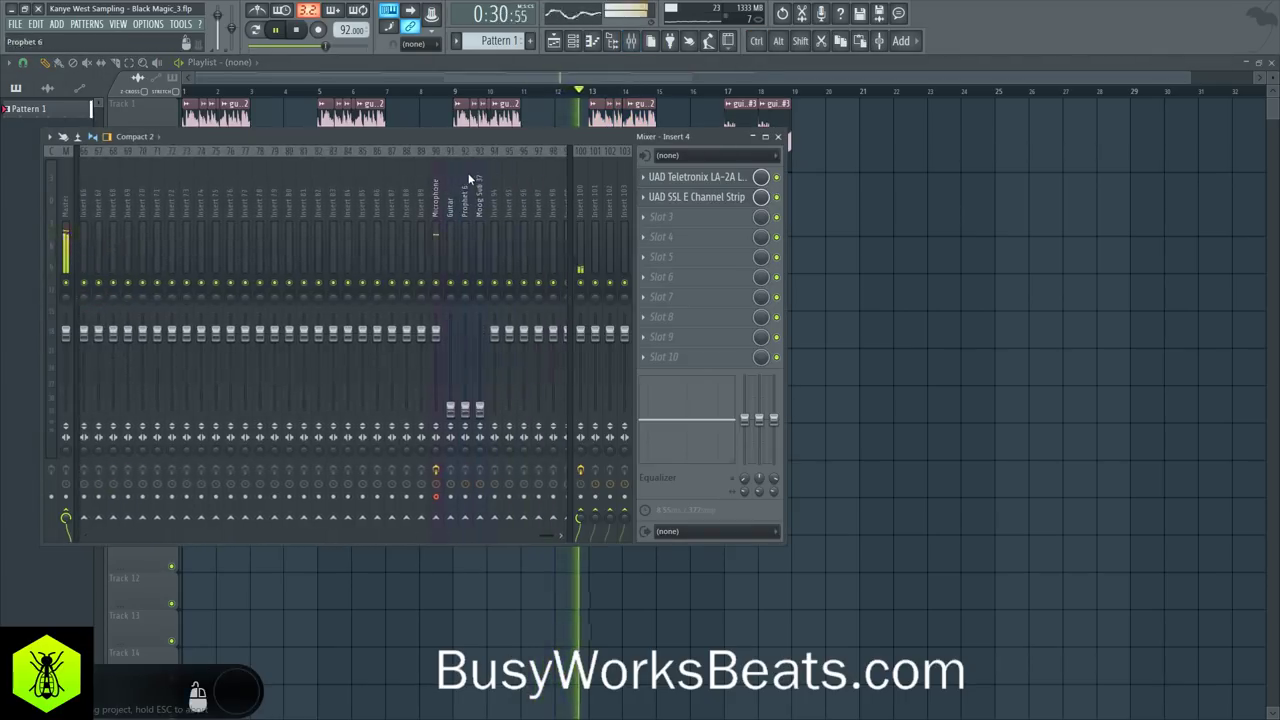
click(430, 195)
key(F9)
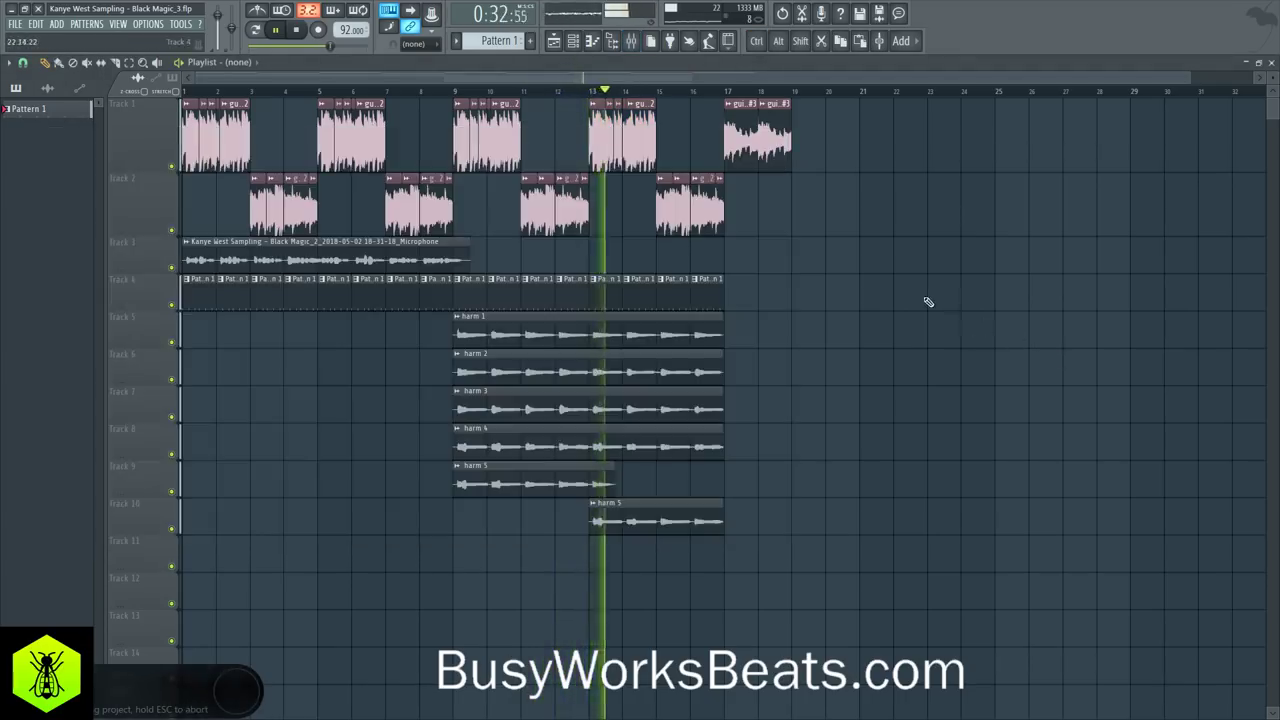
key(ctrl+s)
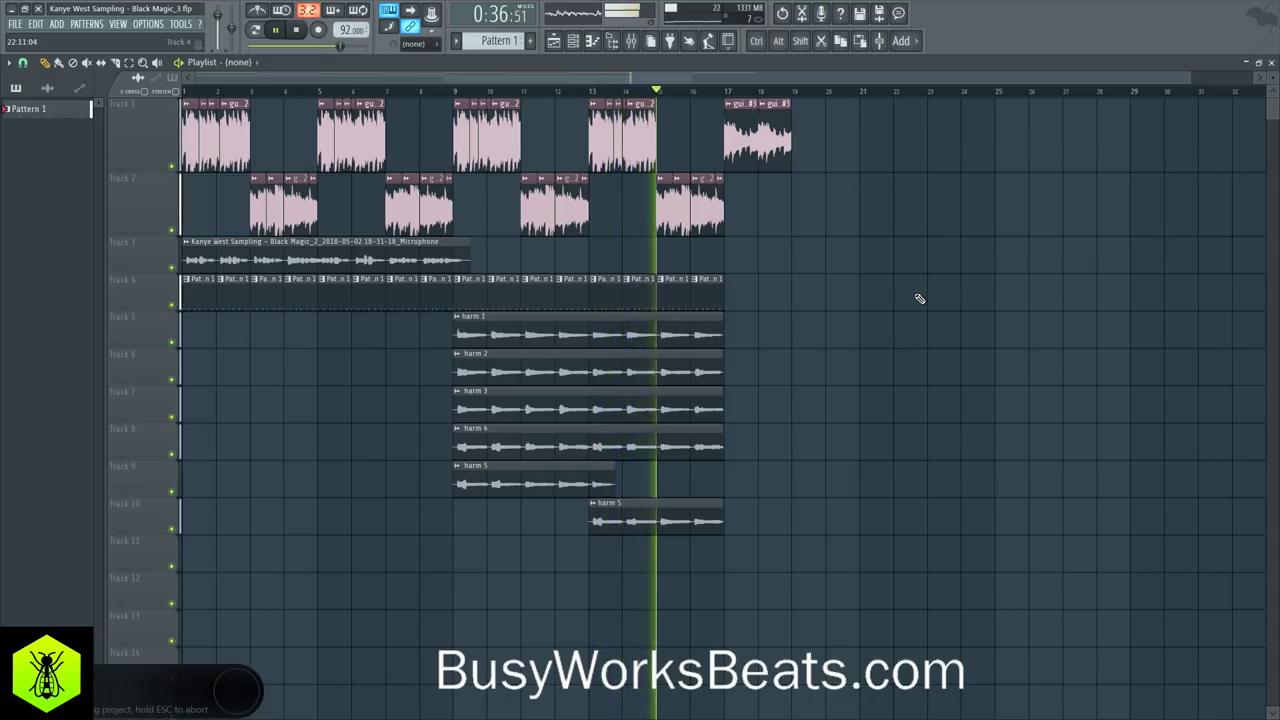
Step: Rename mixer Insert 12 to lyrics
click(631, 42)
scroll(302, 210, up, 8)
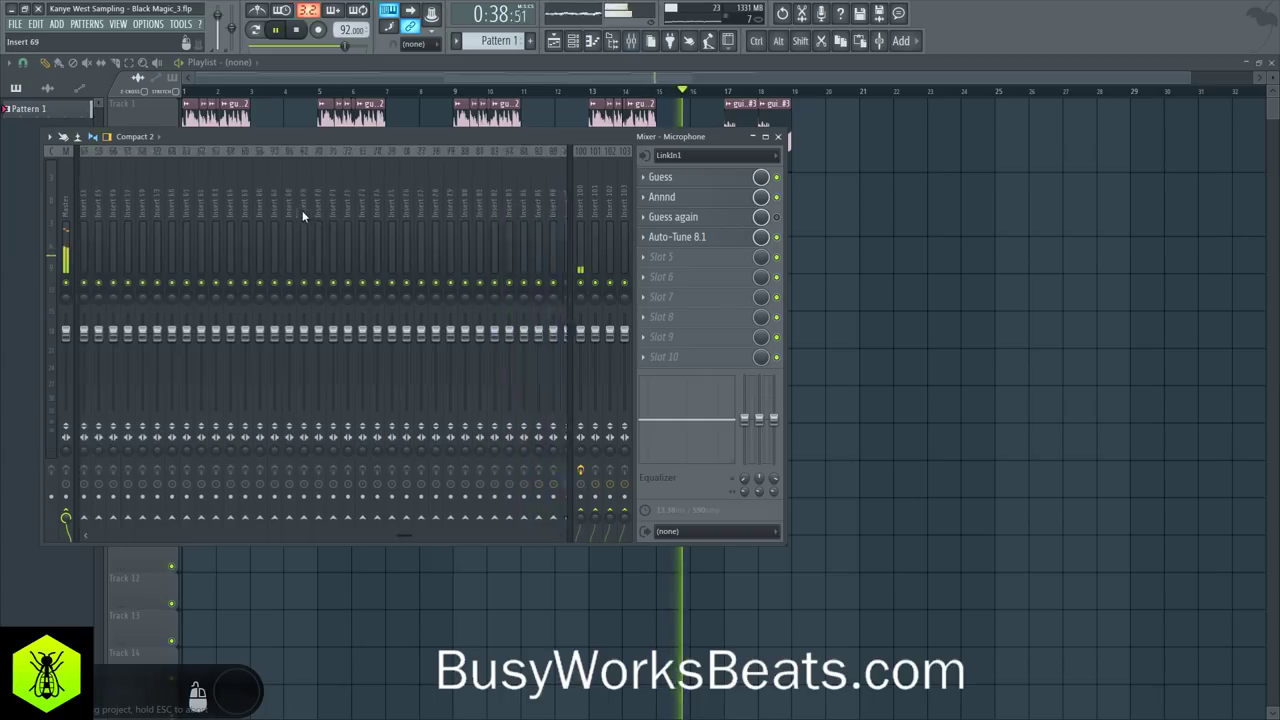
scroll(254, 178, up, 1)
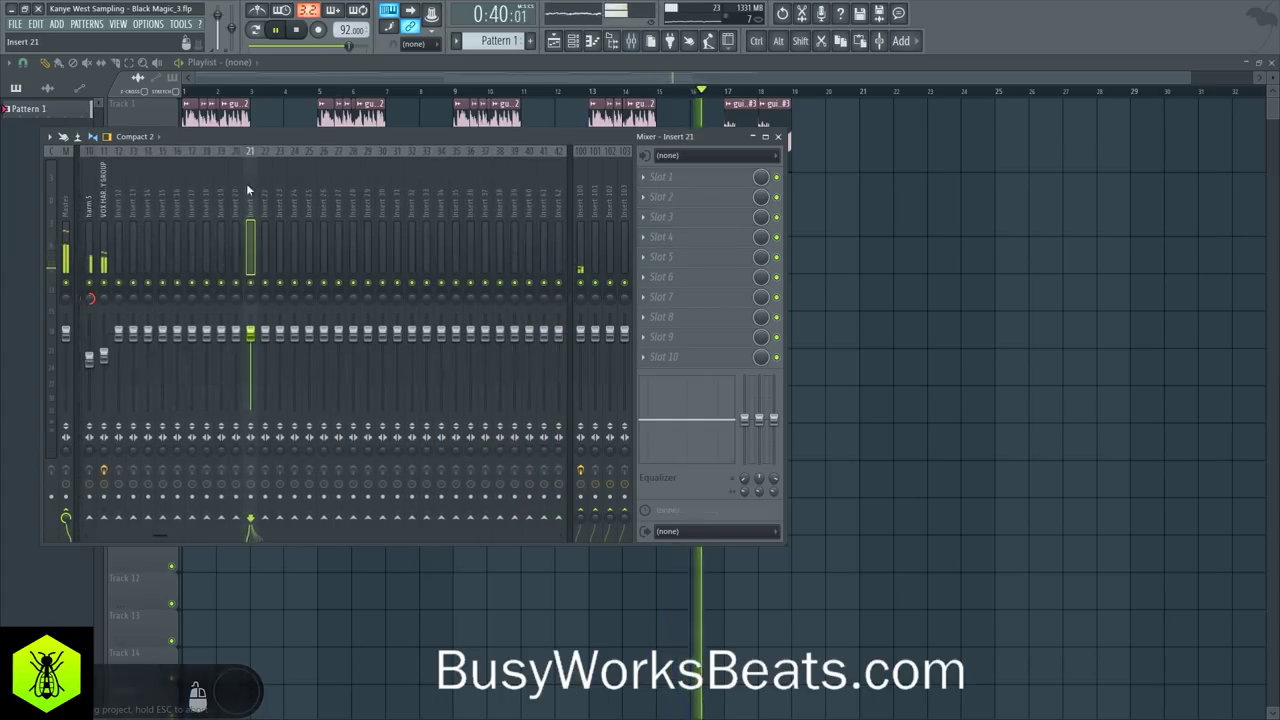
click(120, 194)
right_click(126, 148)
click(151, 165)
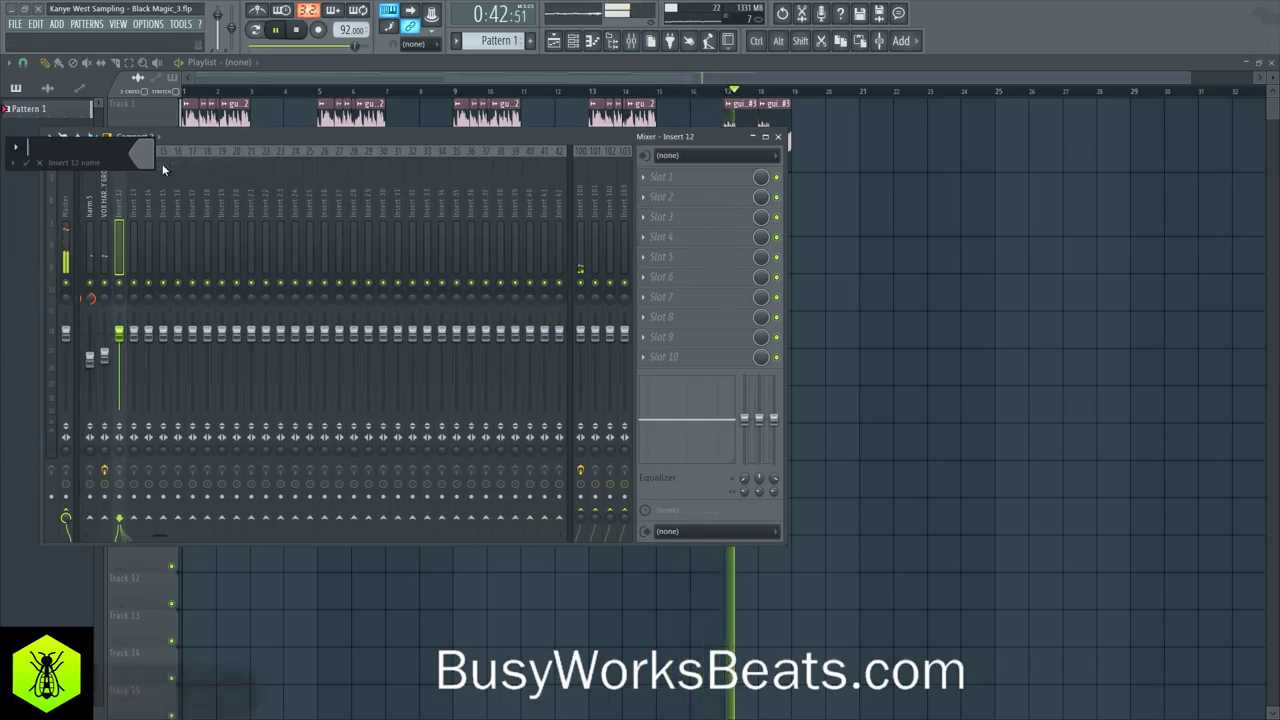
text(lyrics)
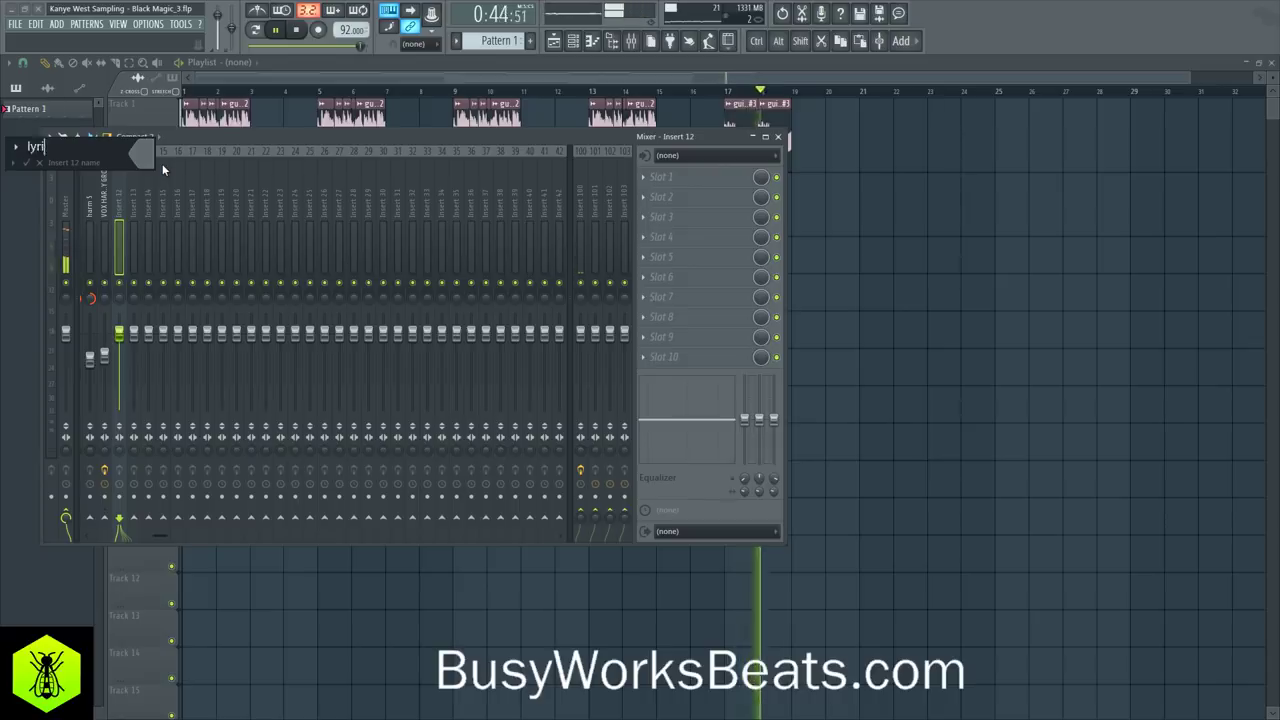
key(Return)
Step: Load Fruity NoteBook 2 in the first effect slot of the lyrics track and clear its default text
click(688, 178)
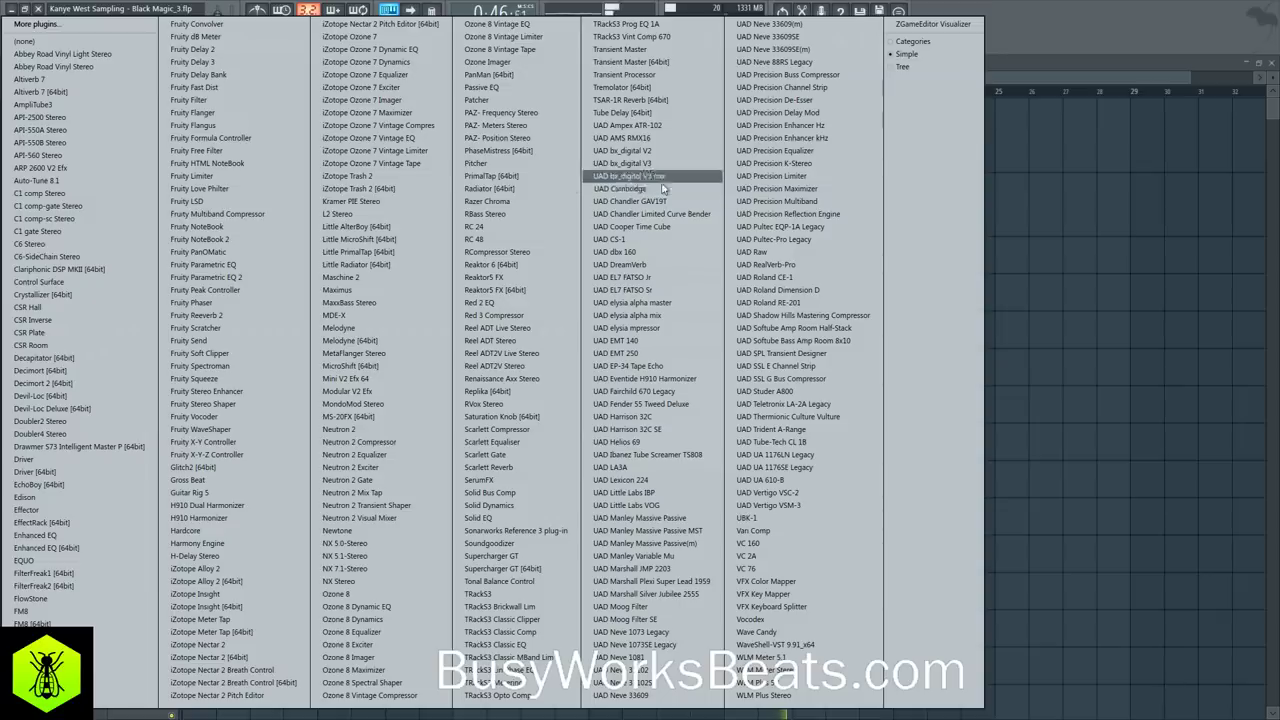
click(256, 239)
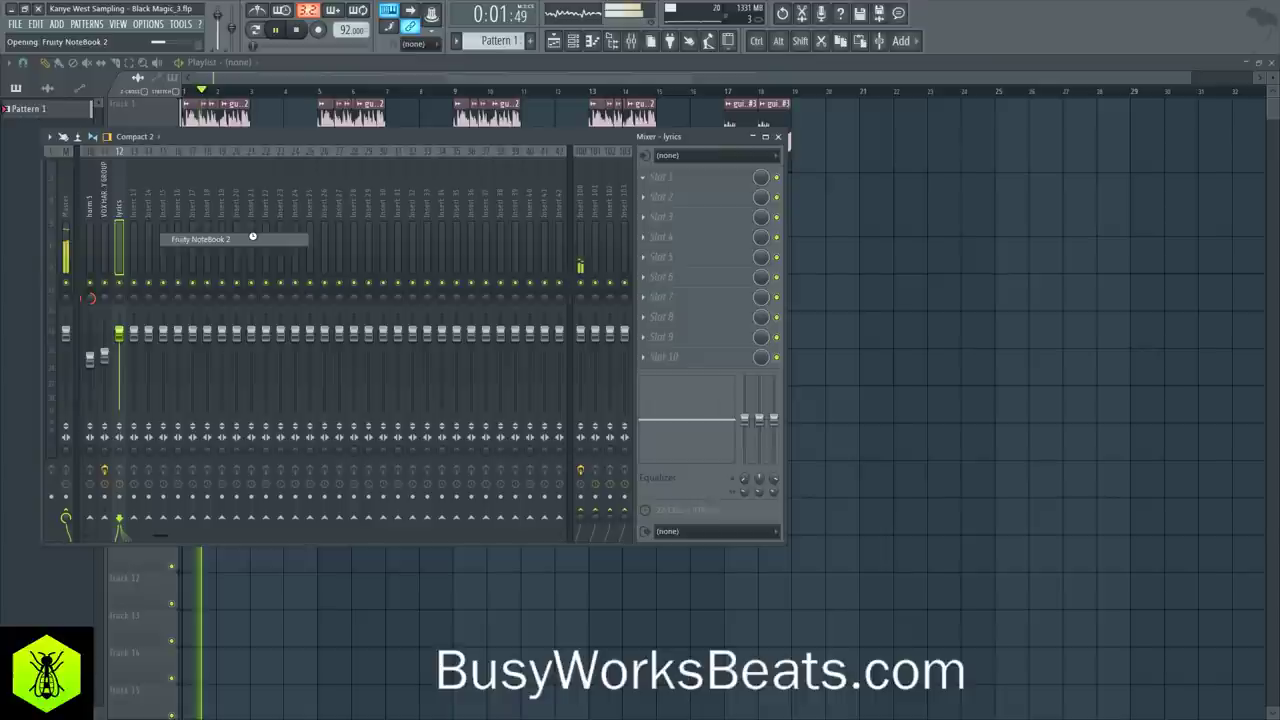
drag(146, 160, 648, 248)
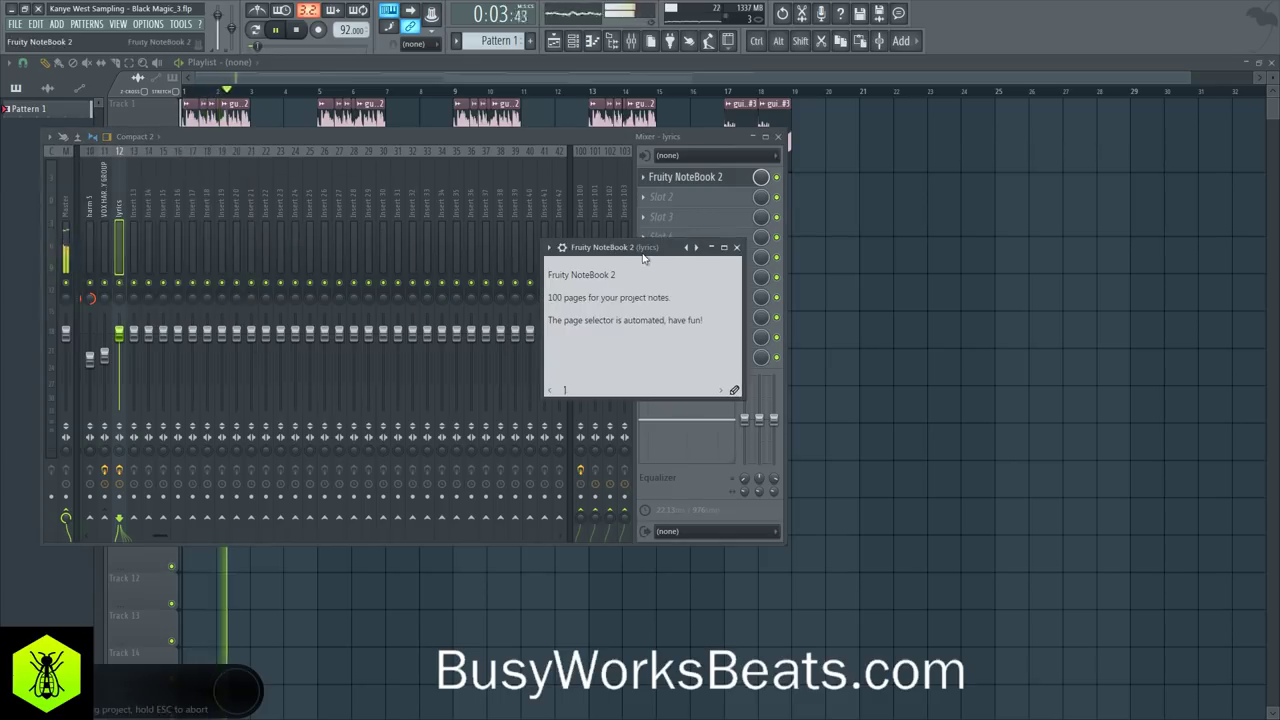
key(ctrl+a)
key(BackSpace)
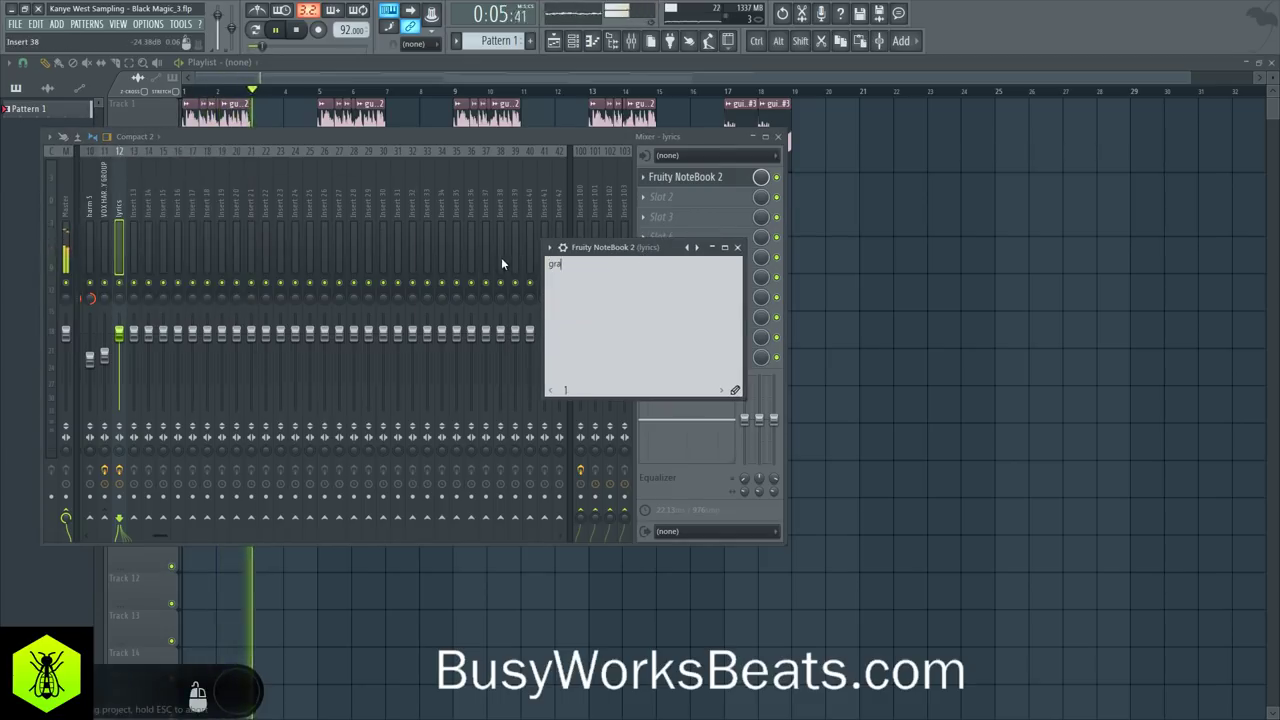
Step: Write the lyric ideas grave shift, slave ship, make shift, take sips, face lifts, take six, bracelets, jacobs and praises on separate lines of the notebook
text(grave shift)
key(Return)
text(slave ship)
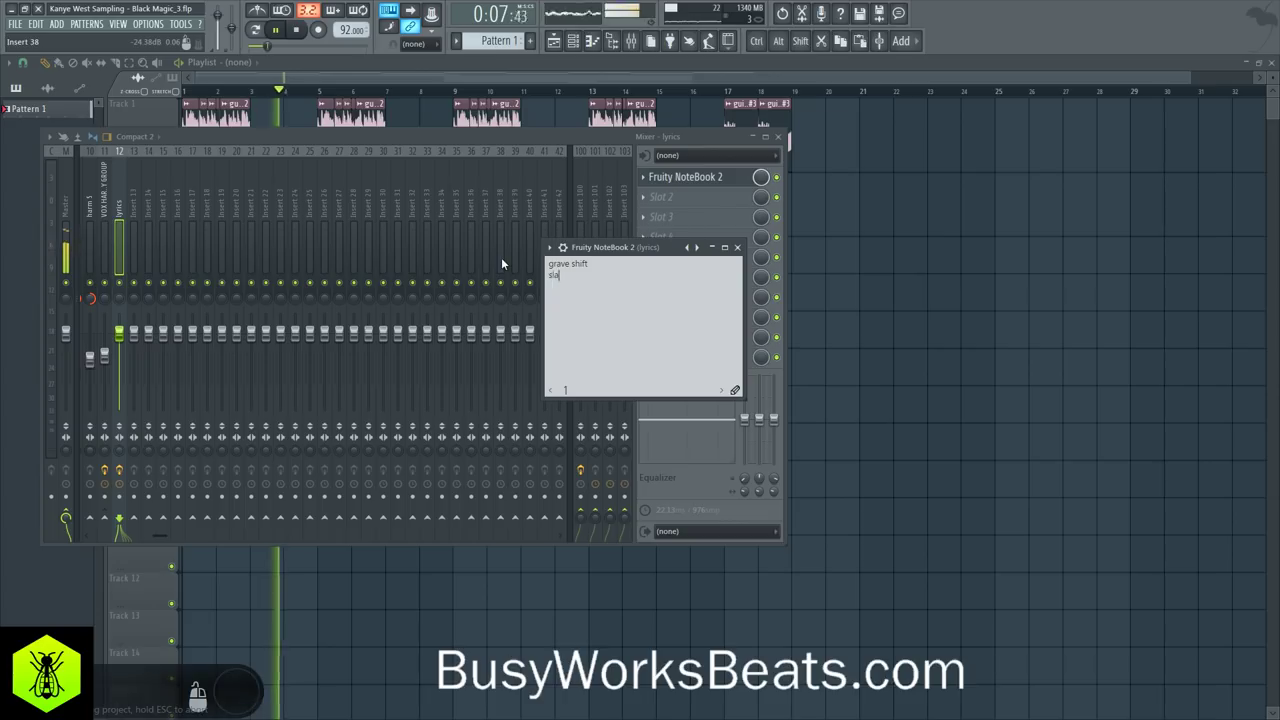
key(Return)
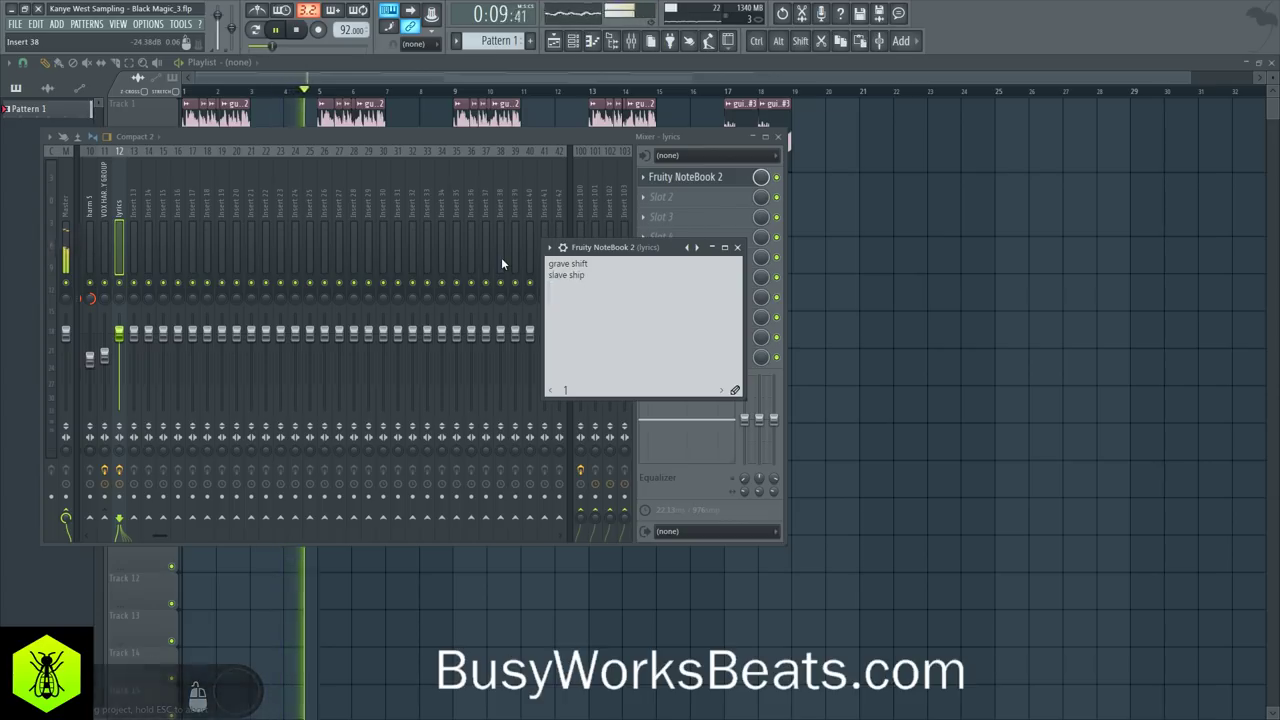
text(make shift)
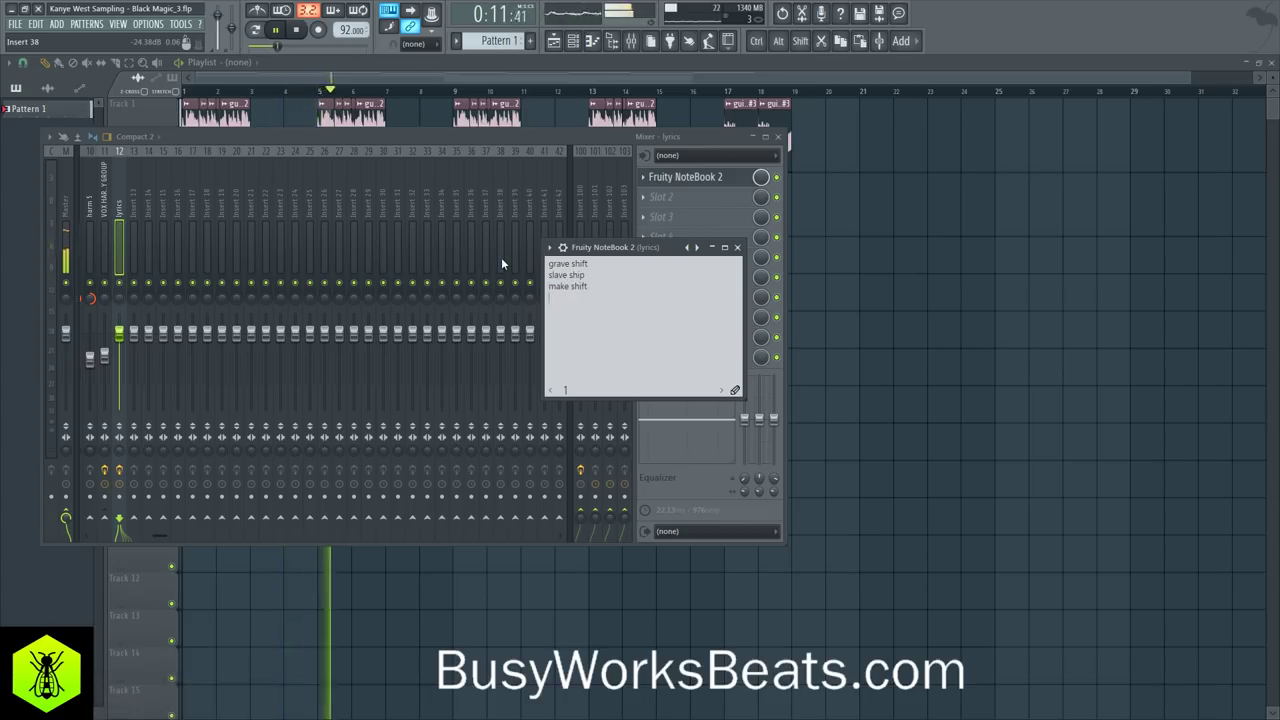
text( take sips)
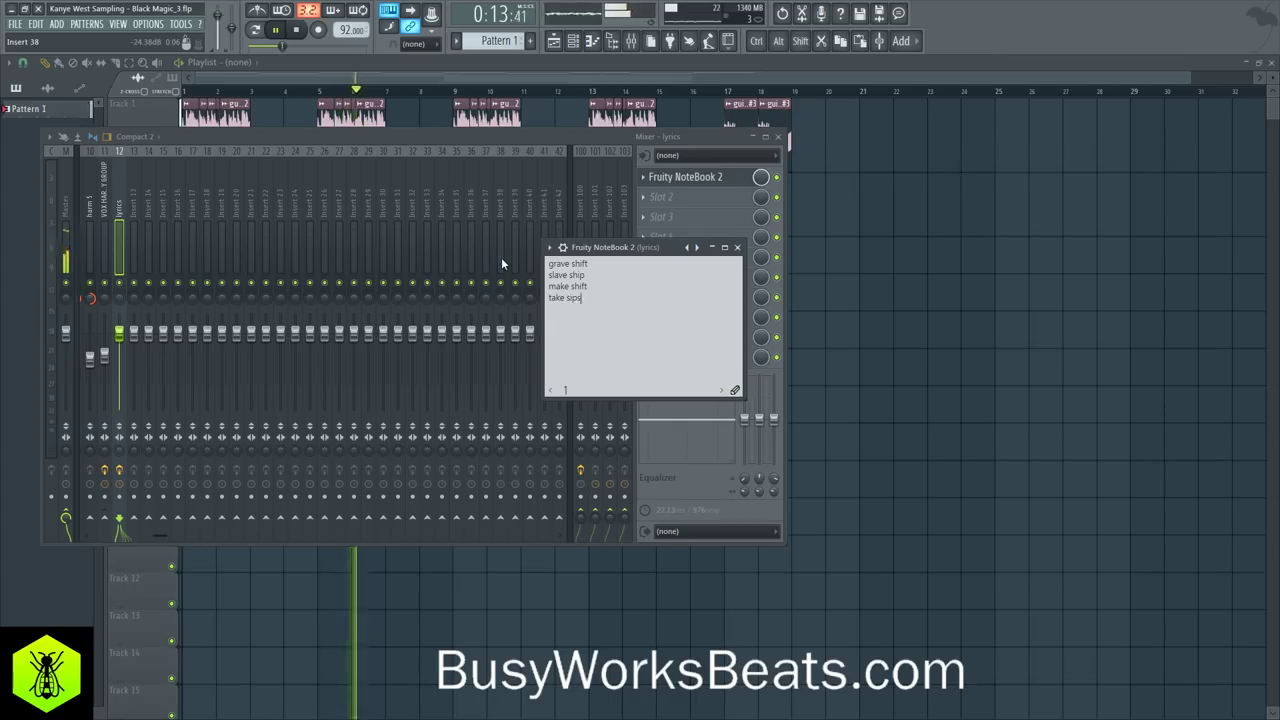
key(Return)
text(face lifts)
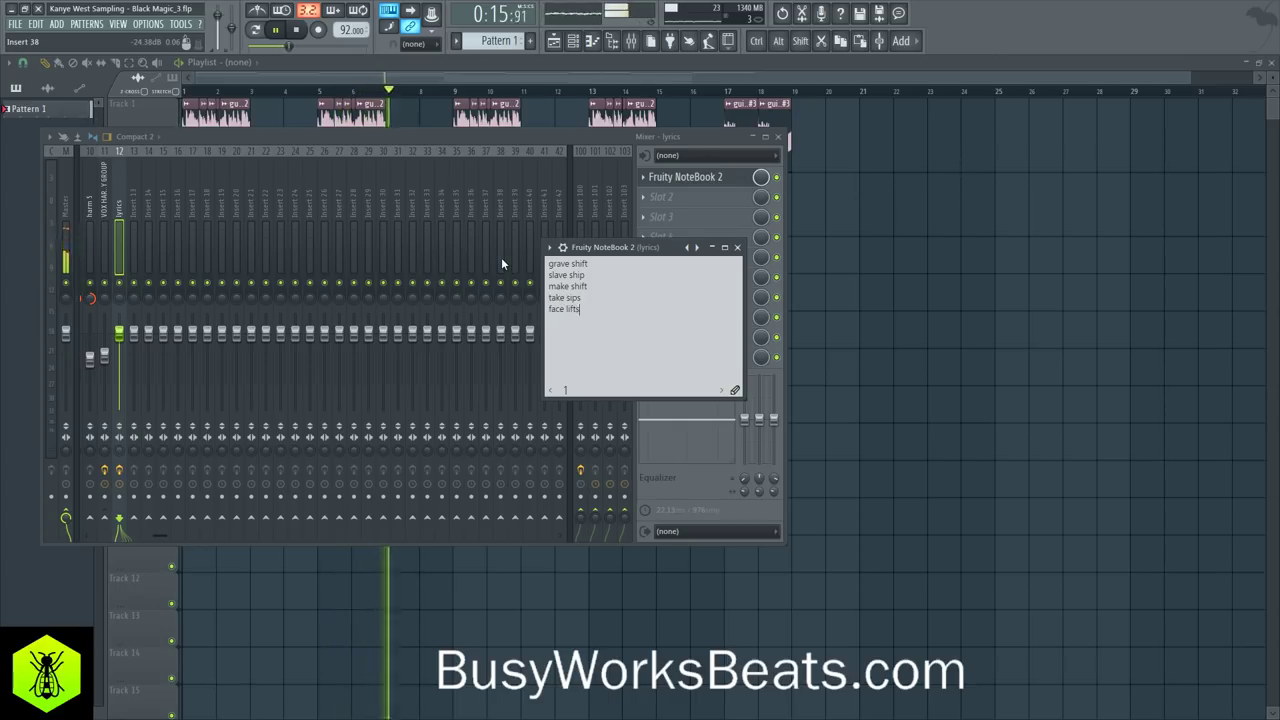
key(Return)
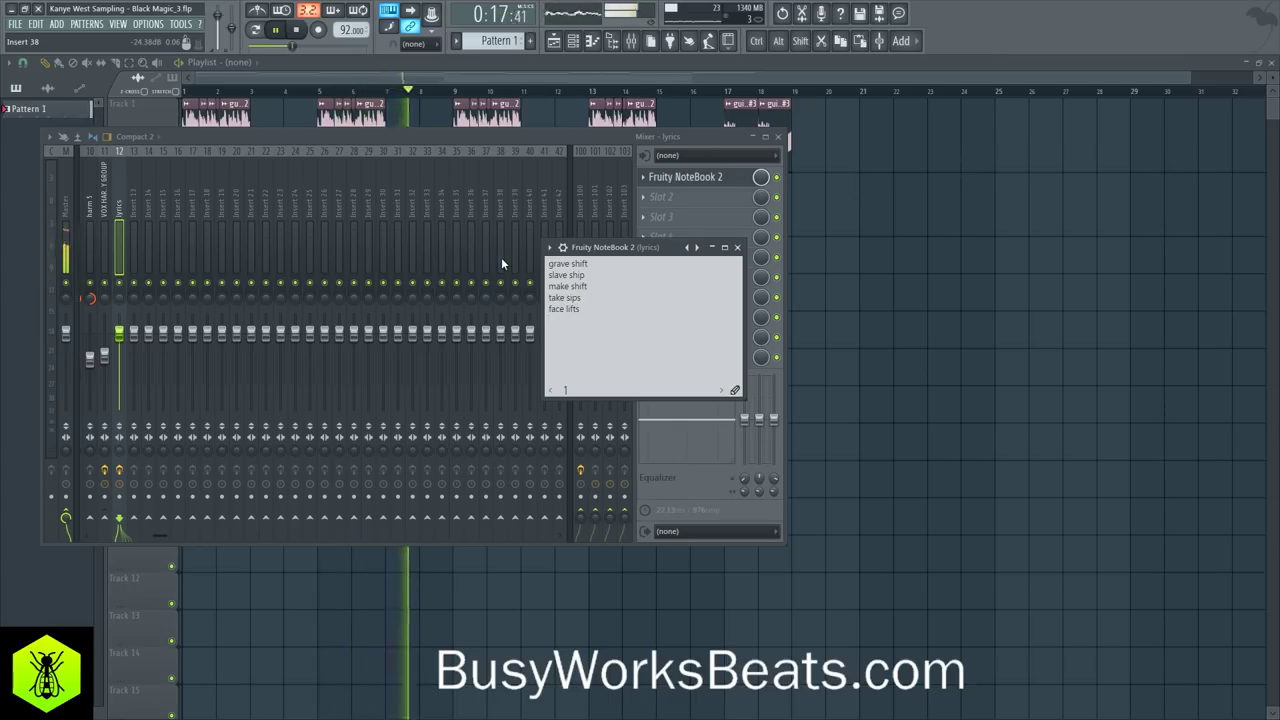
text(ta)
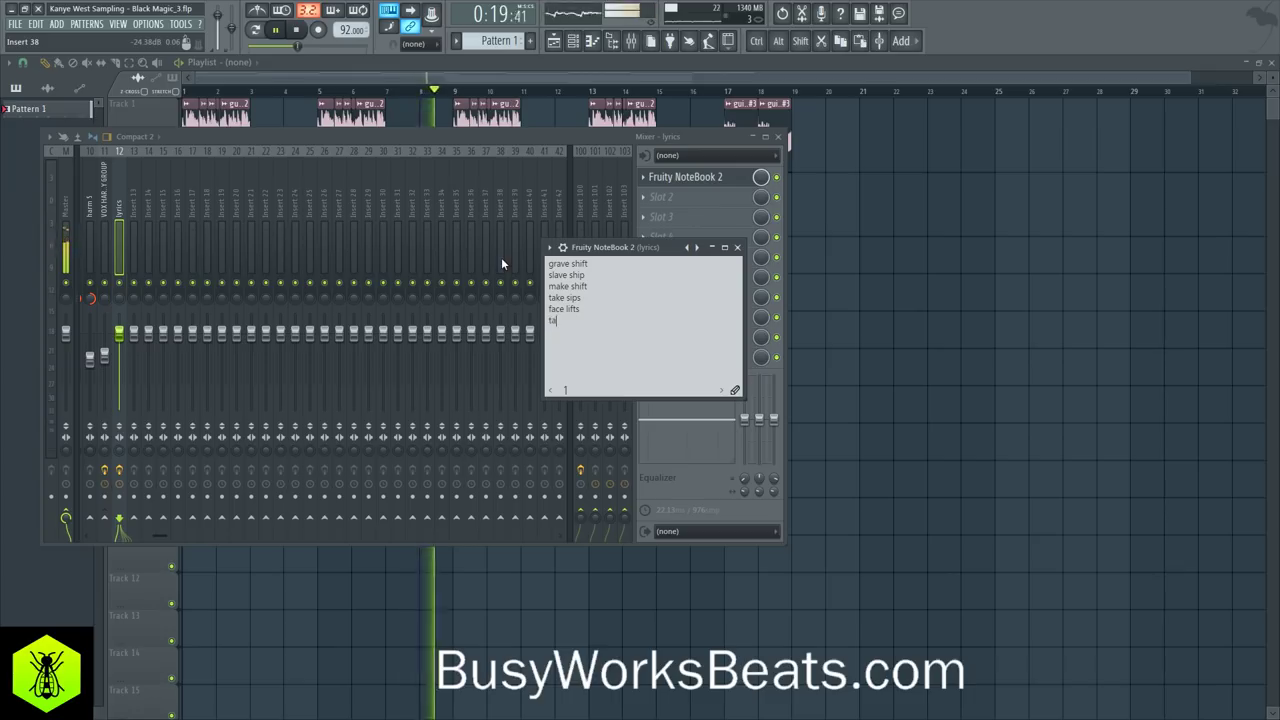
text(ke six)
key(Return)
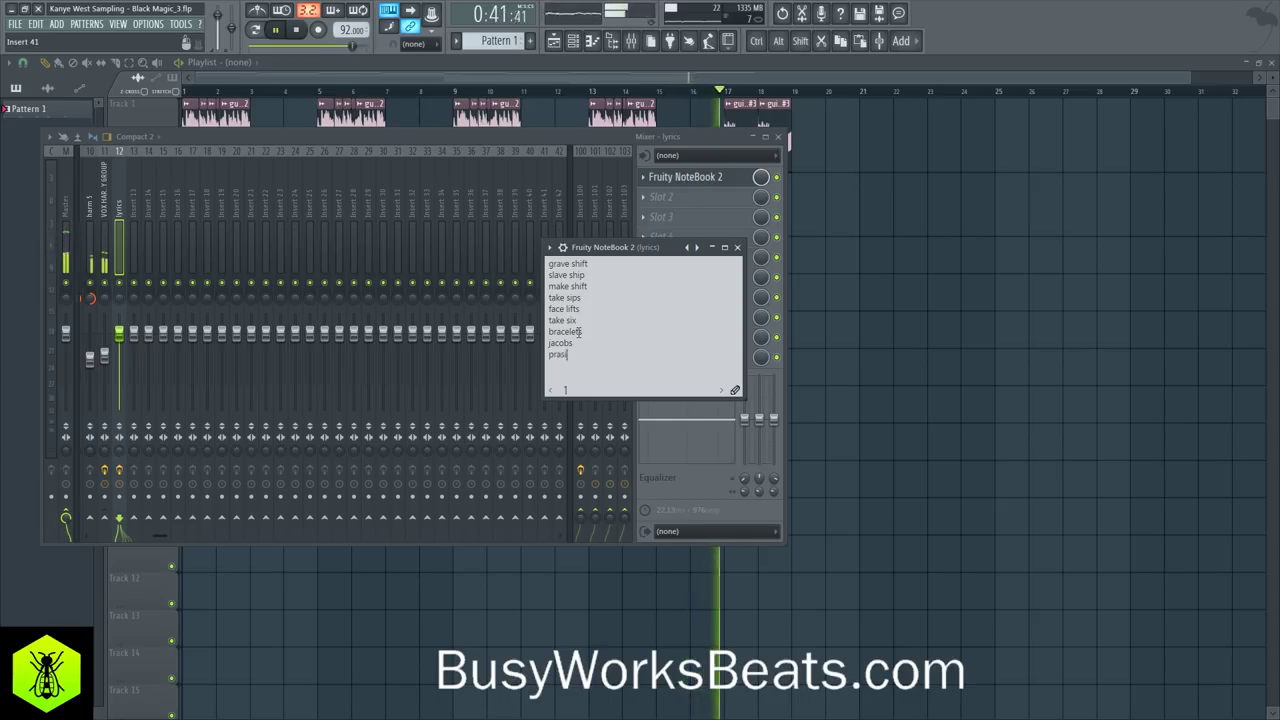
Step: Add Pattern 1 clips at bars 17 and 18 on Track 4, and duplicate them with the guitar #3 clips above from bar 19
right_click(1010, 422)
mouse_move(740, 307)
mouse_down()
mouse_move(671, 276)
mouse_move(752, 279)
mouse_up()
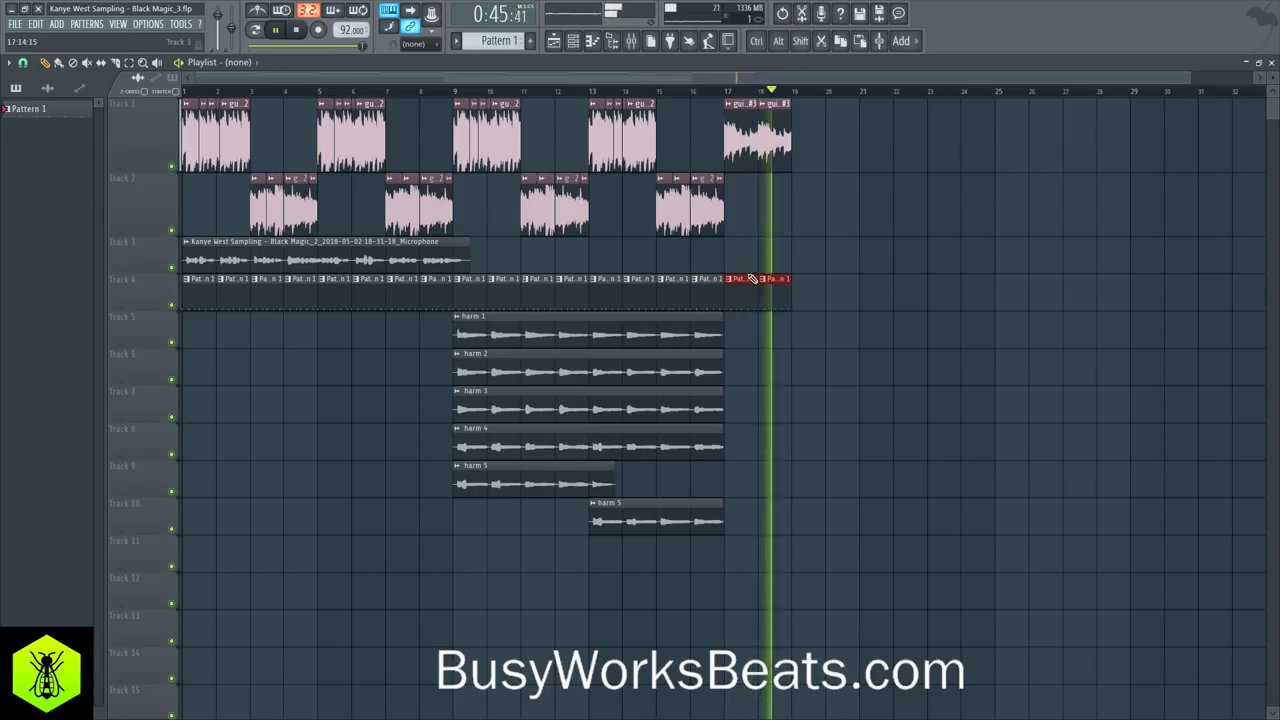
drag(820, 300, 744, 130)
key(ctrl+b)
key(space)
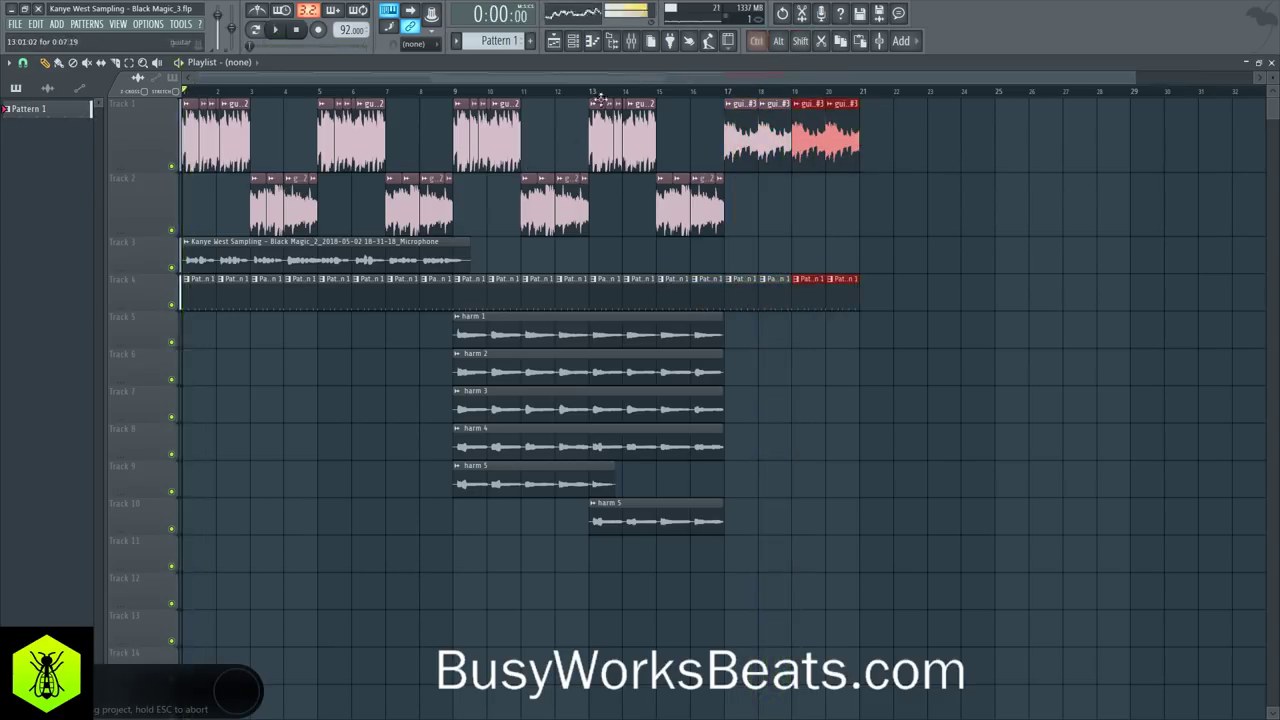
Step: Check the Microphone track's effect chain and reopen the notebook on the lyrics track
click(632, 43)
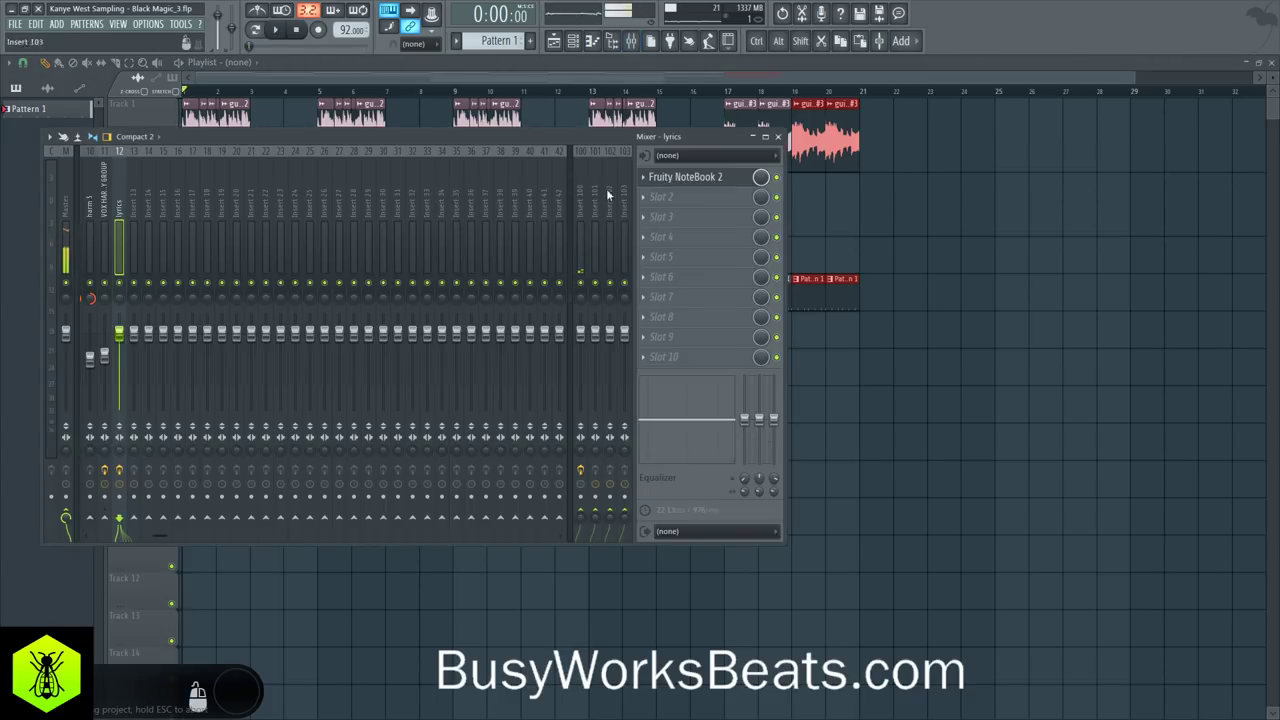
scroll(507, 173, down, 10)
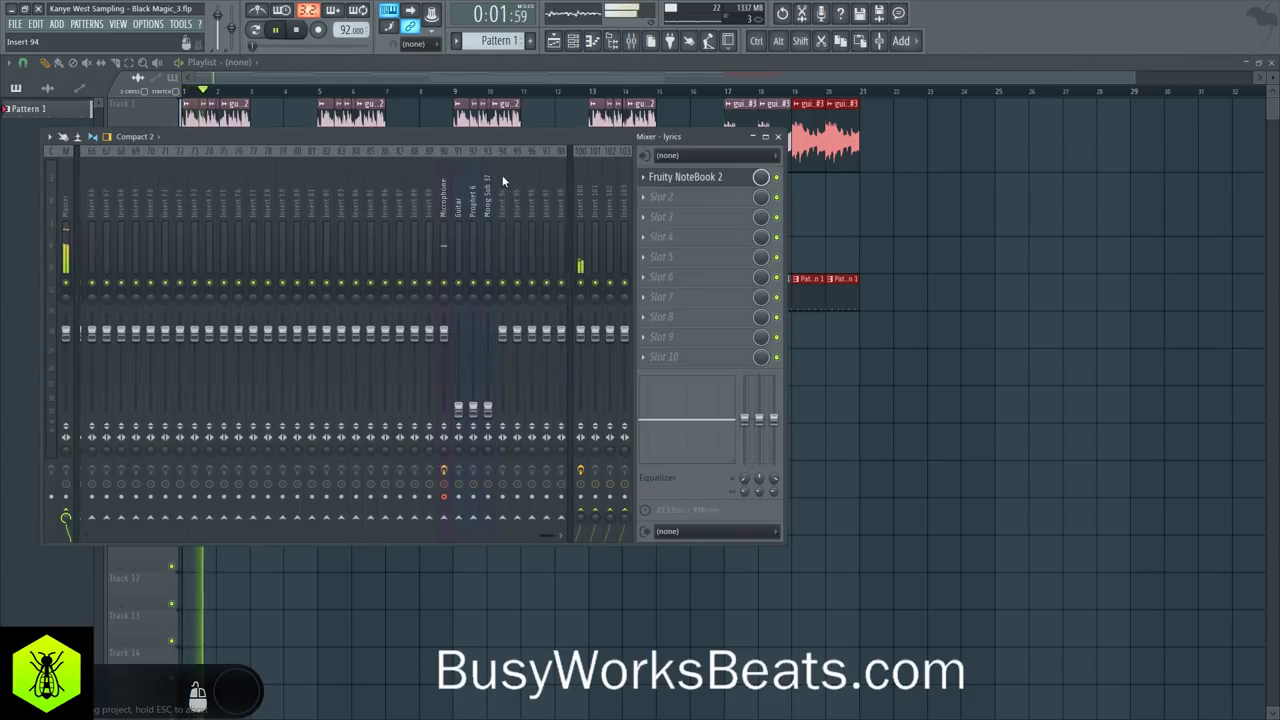
click(425, 184)
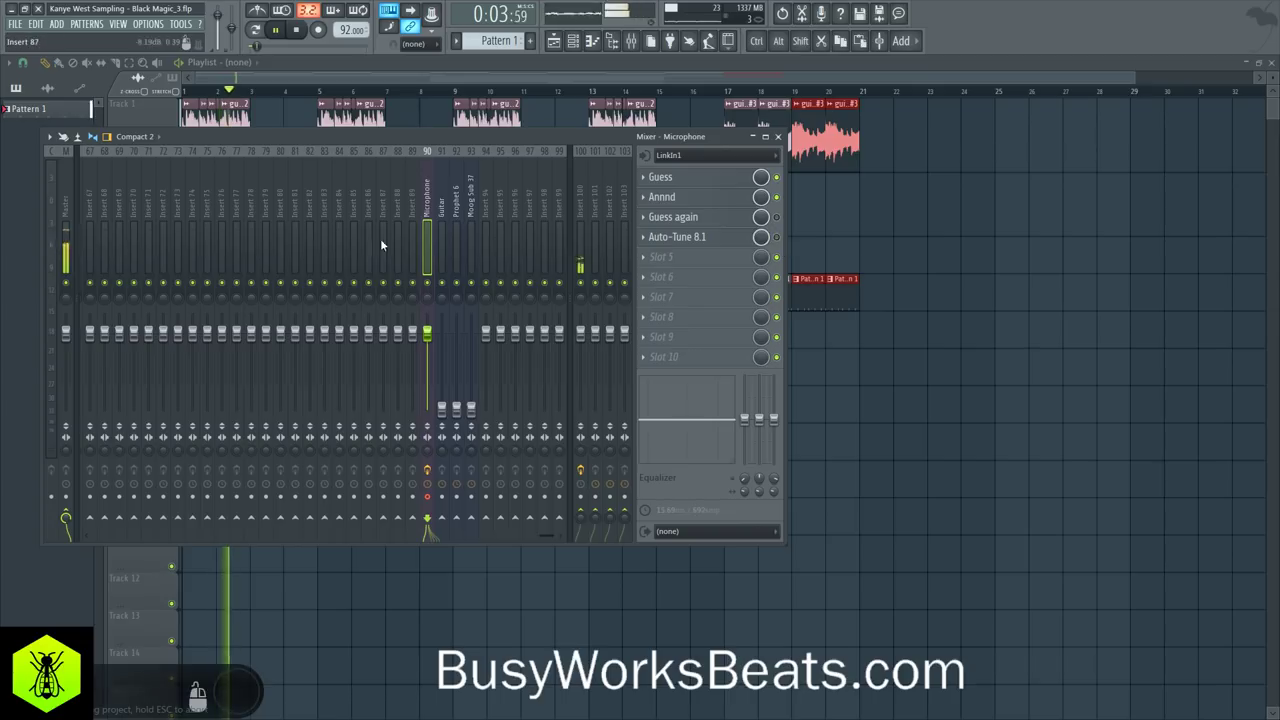
scroll(339, 194, up, 12)
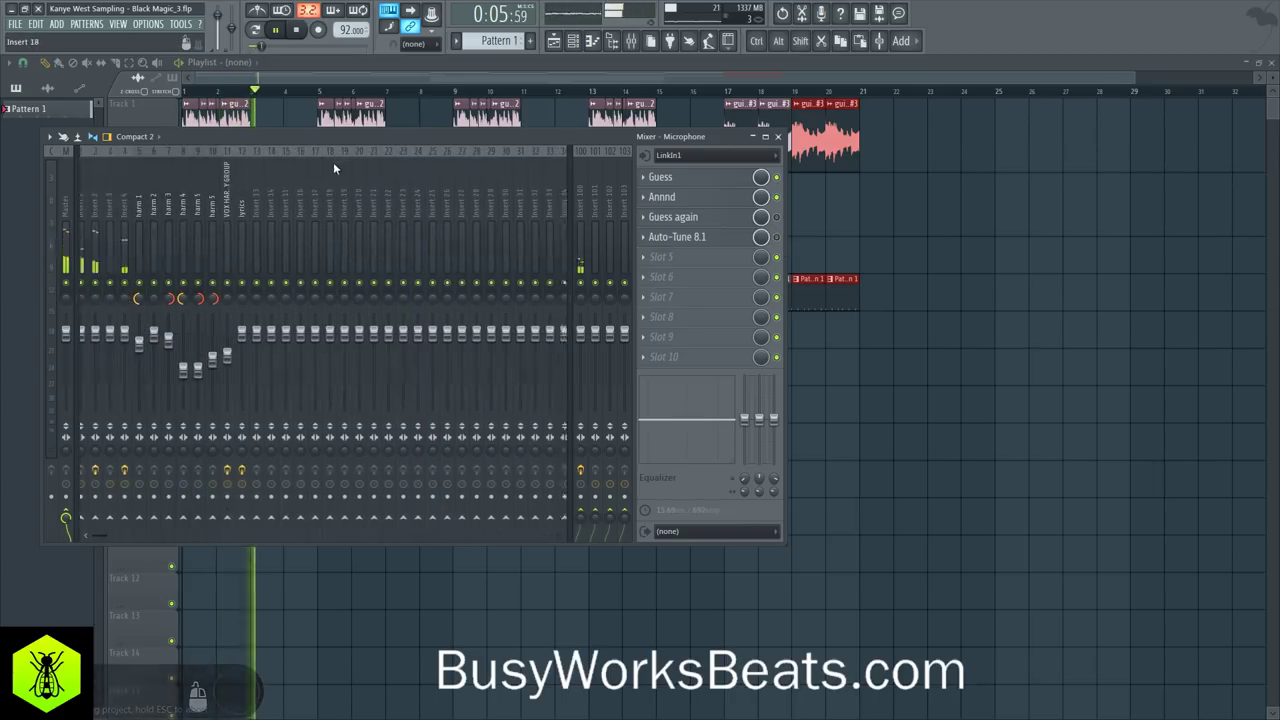
click(248, 200)
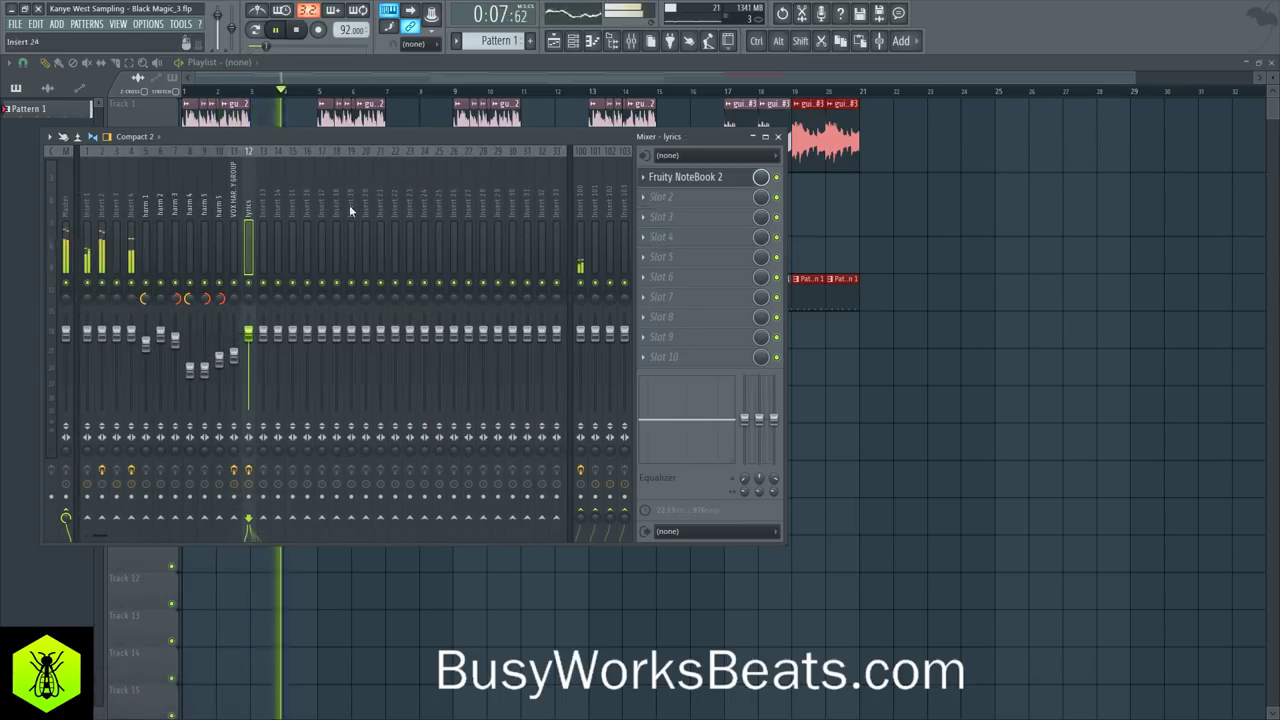
click(710, 178)
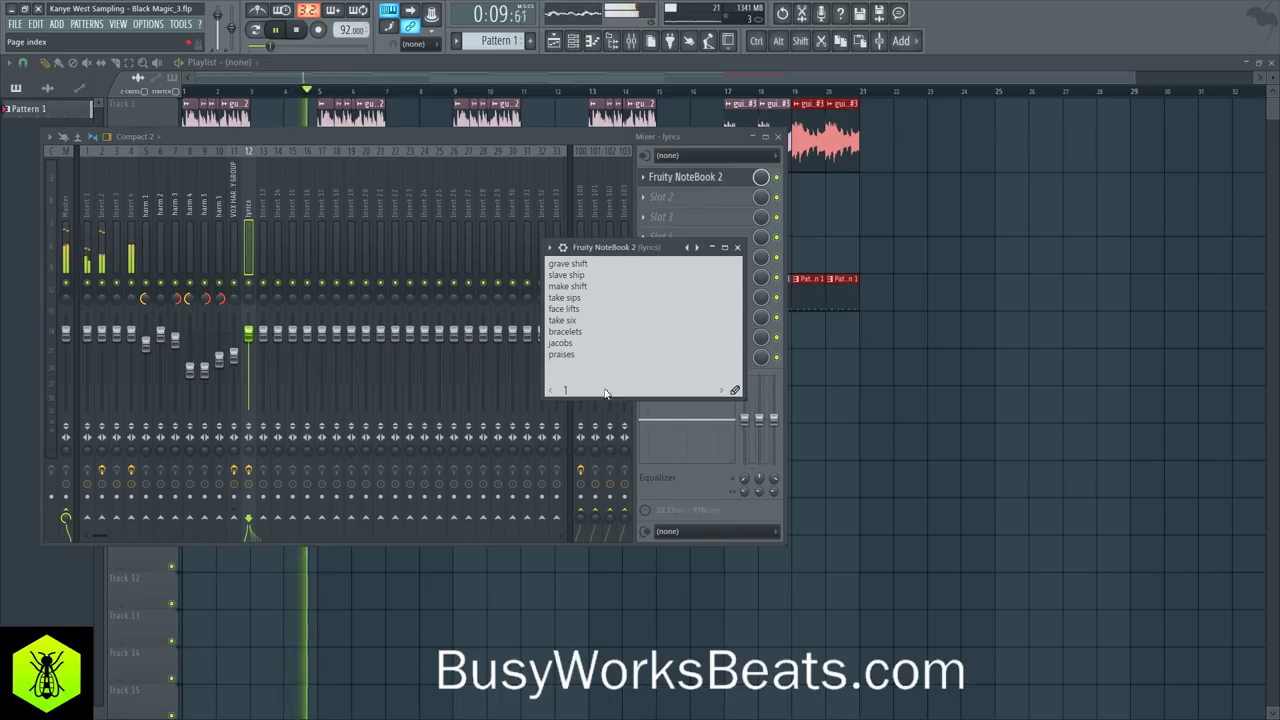
Step: Enlarge the notebook and add the lyric ideas racist, places, faces, braces and lasick under praises, with a blank line after jacobs
drag(605, 398, 592, 488)
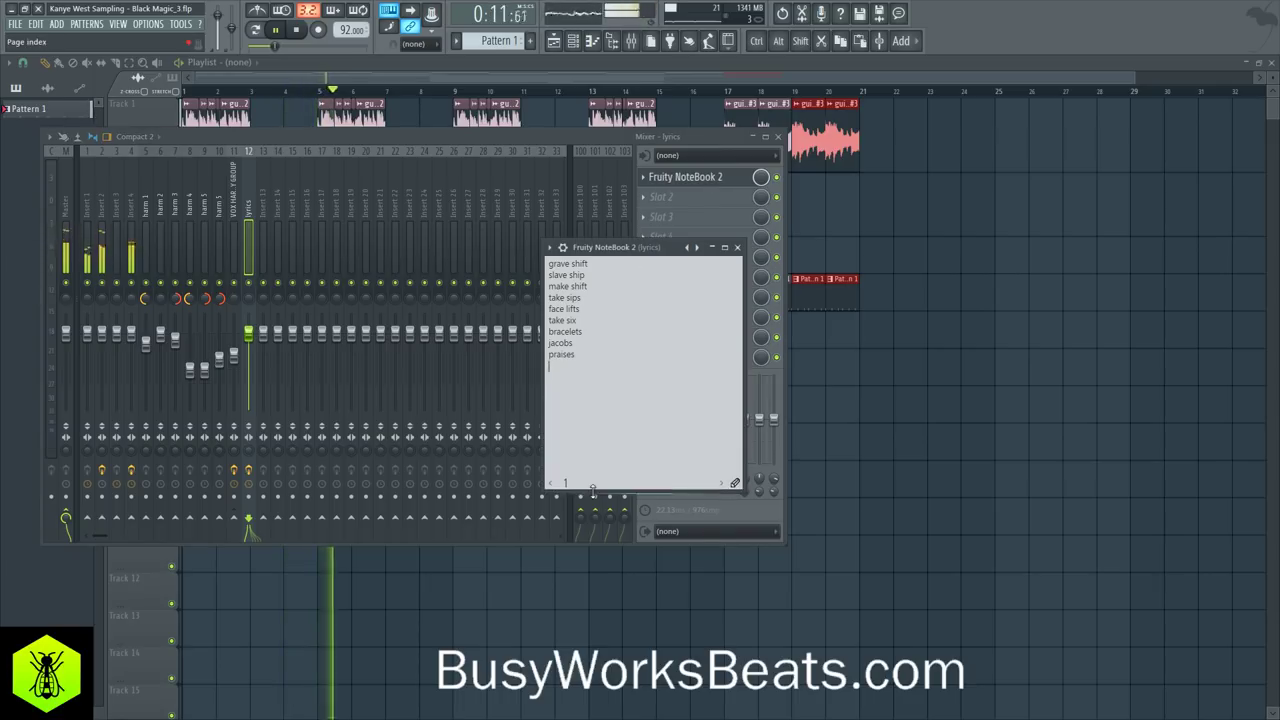
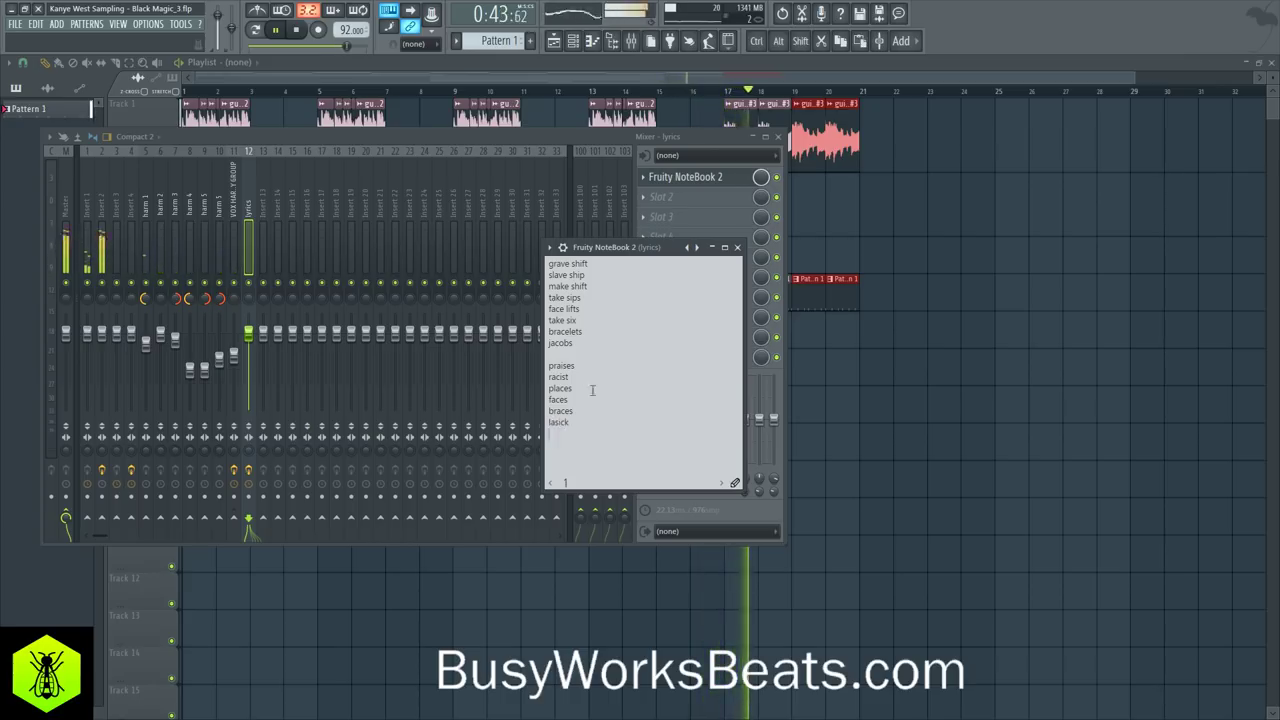
Step: Check the effect switches of the Microphone track and Insert 100 in the mixer
click(429, 180)
scroll(490, 180, down, 10)
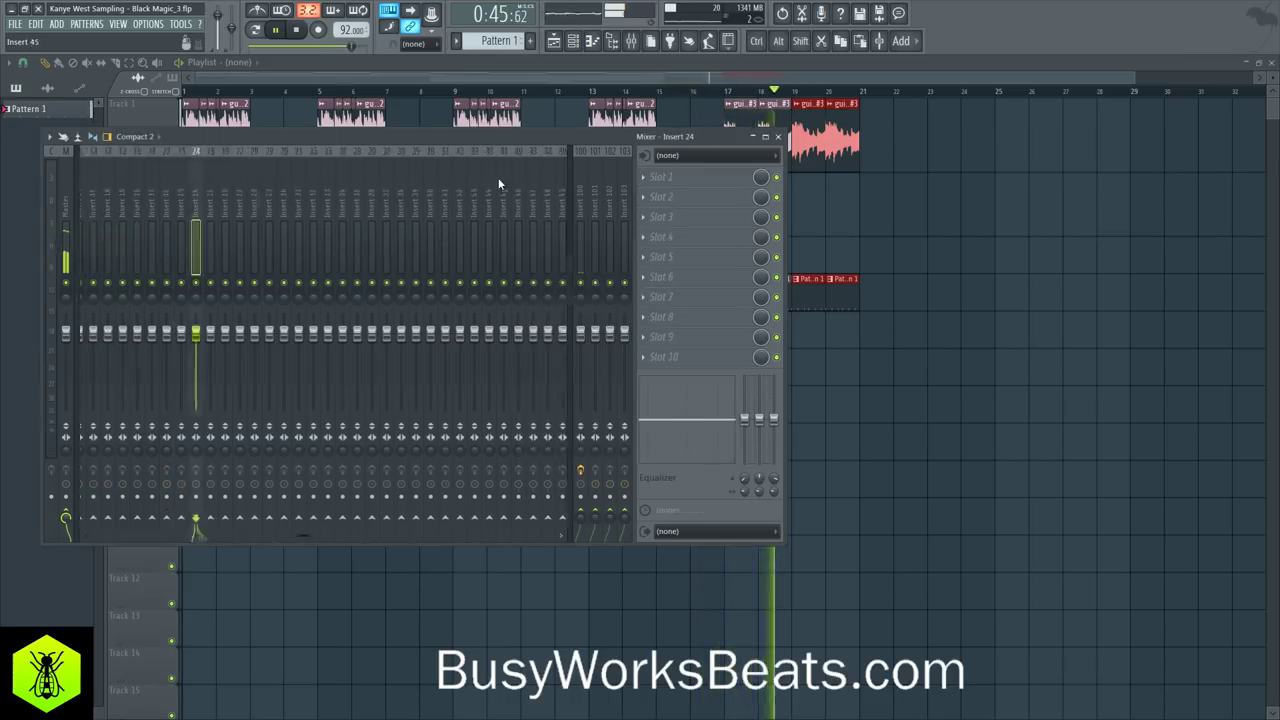
scroll(484, 176, down, 1)
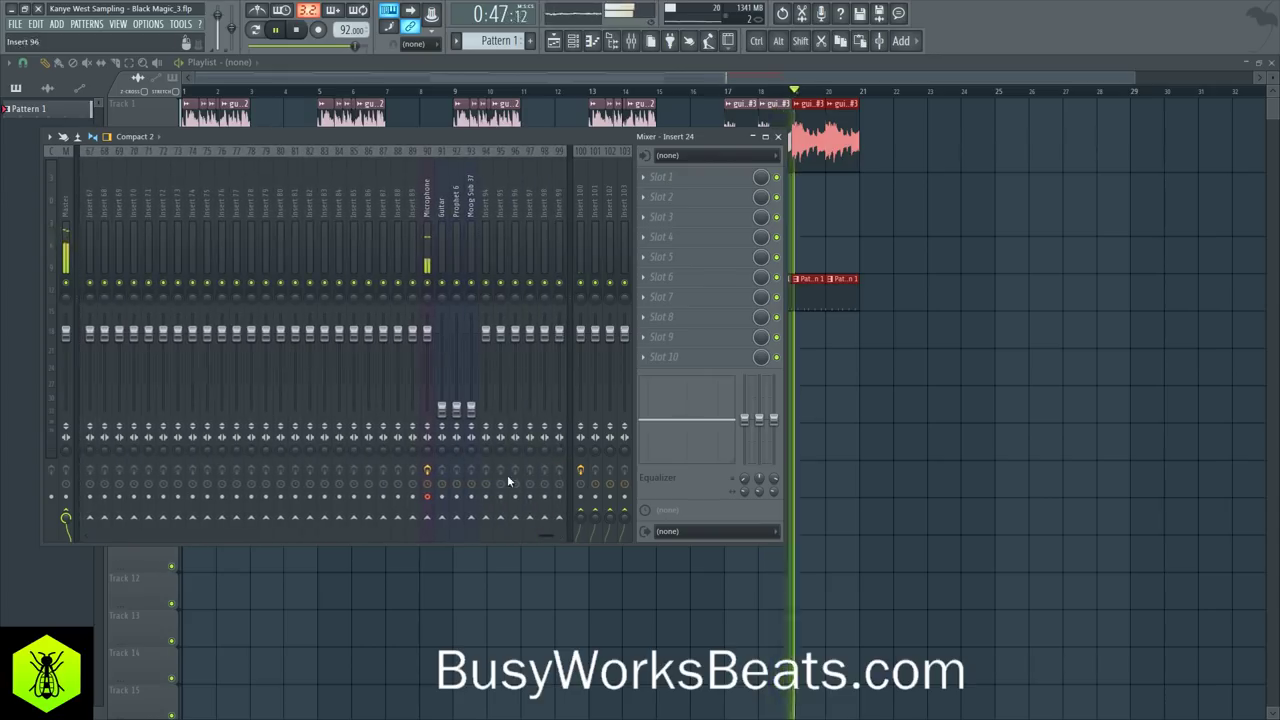
click(581, 470)
click(427, 470)
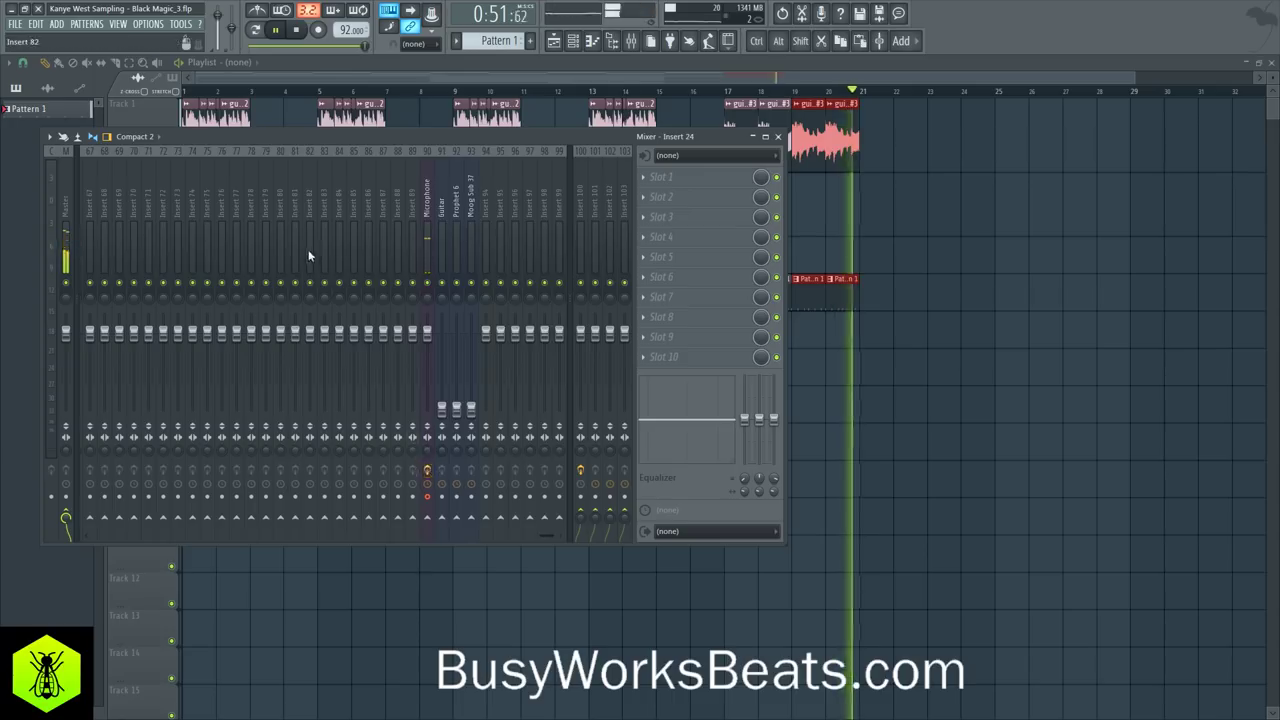
Step: Audition the song with Insert 2's effects switched off and on, and disable its UAD SPL Transient Designer
scroll(303, 240, up, 15)
scroll(303, 240, up, 12)
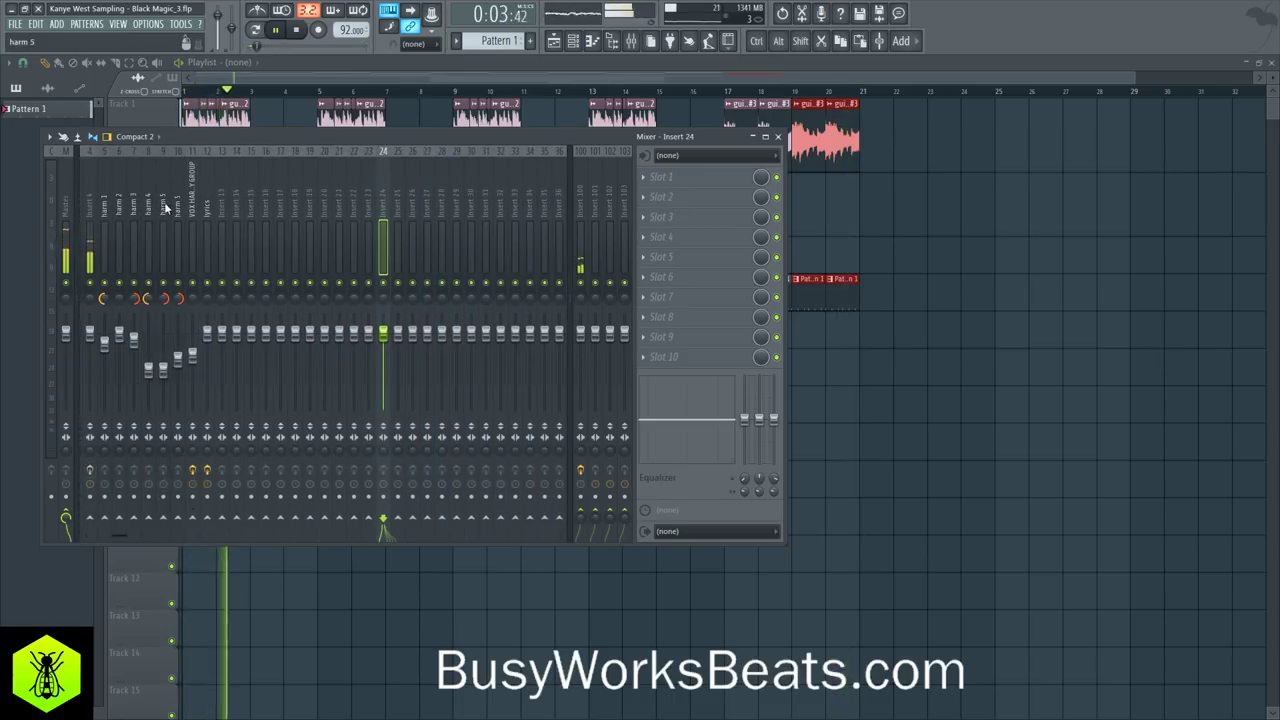
scroll(98, 472, up, 3)
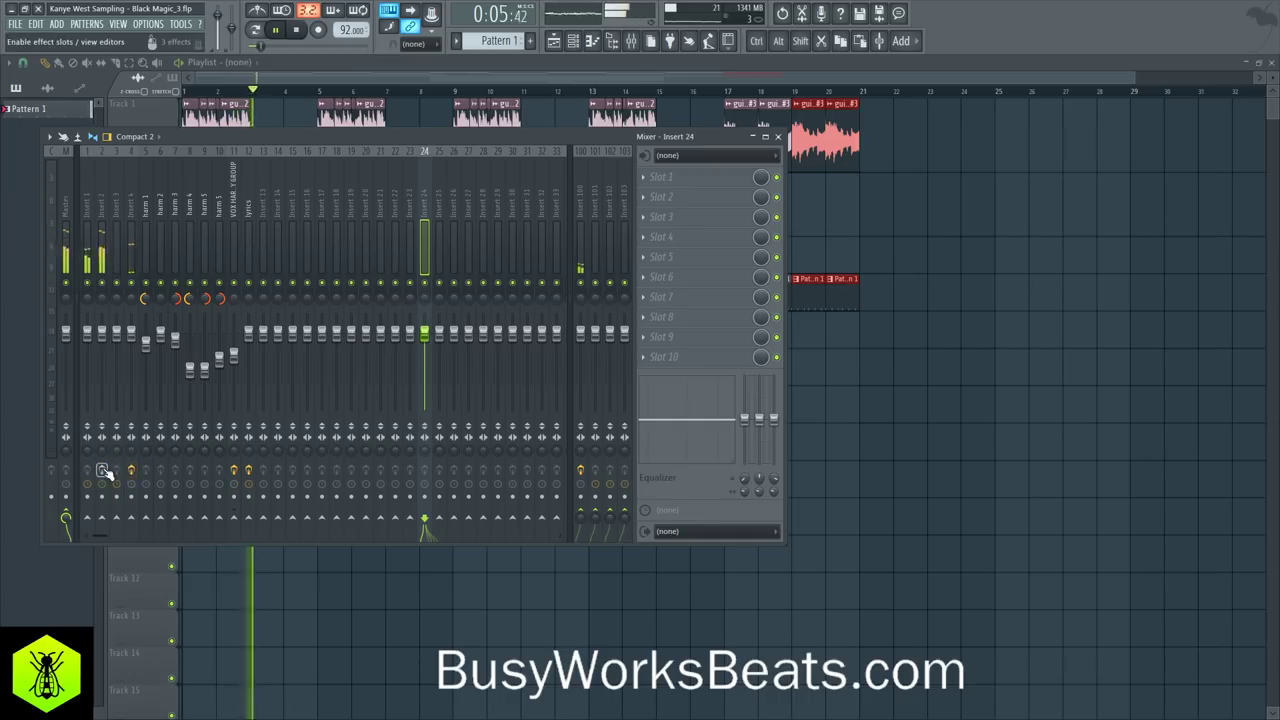
click(100, 203)
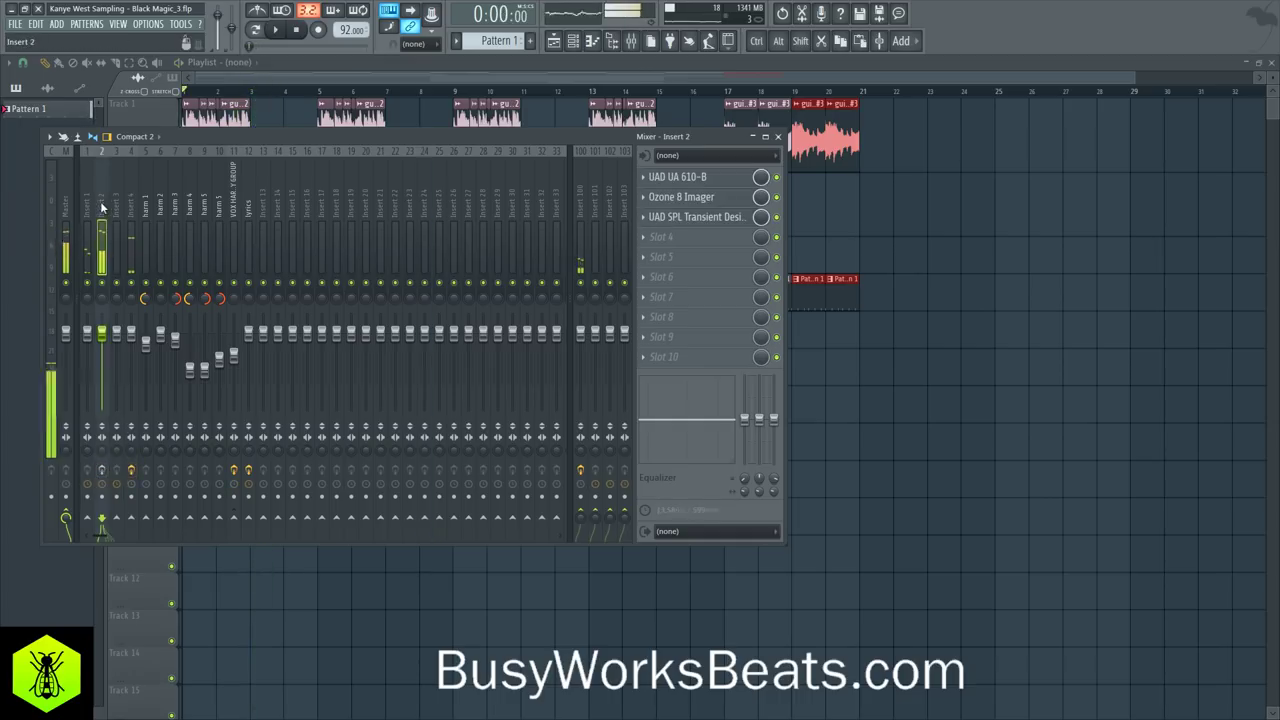
key(space)
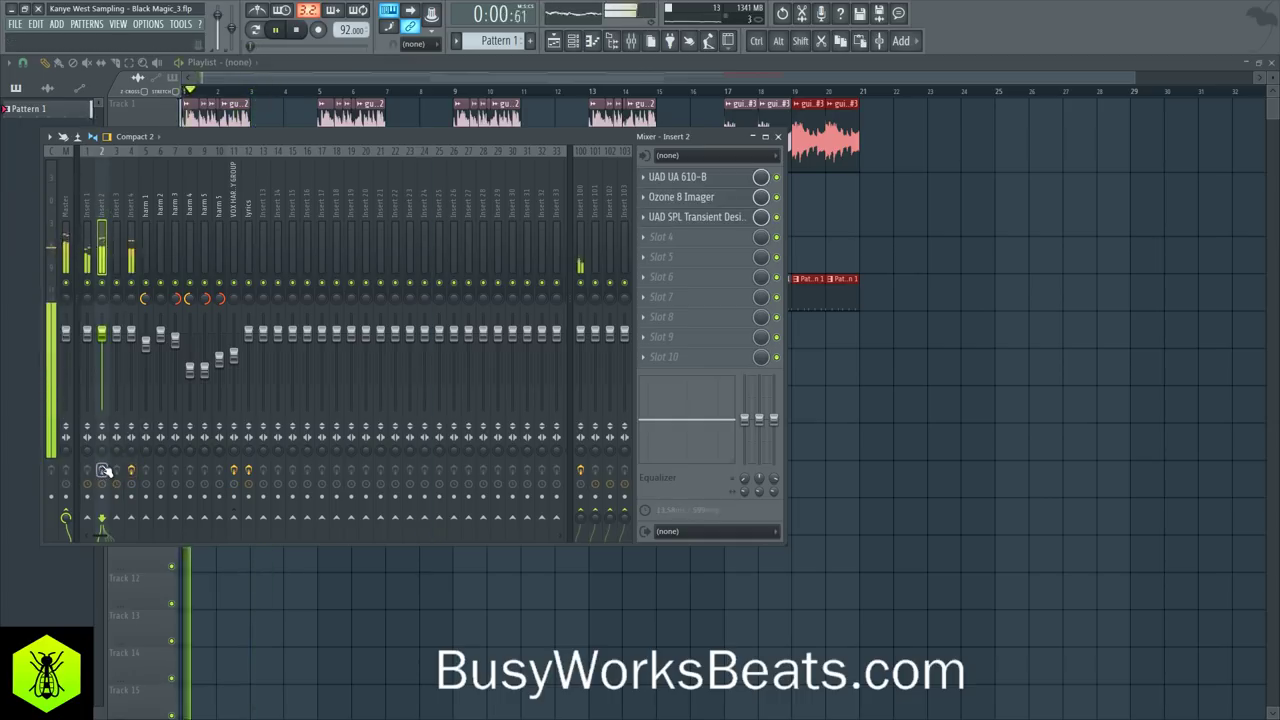
key(space)
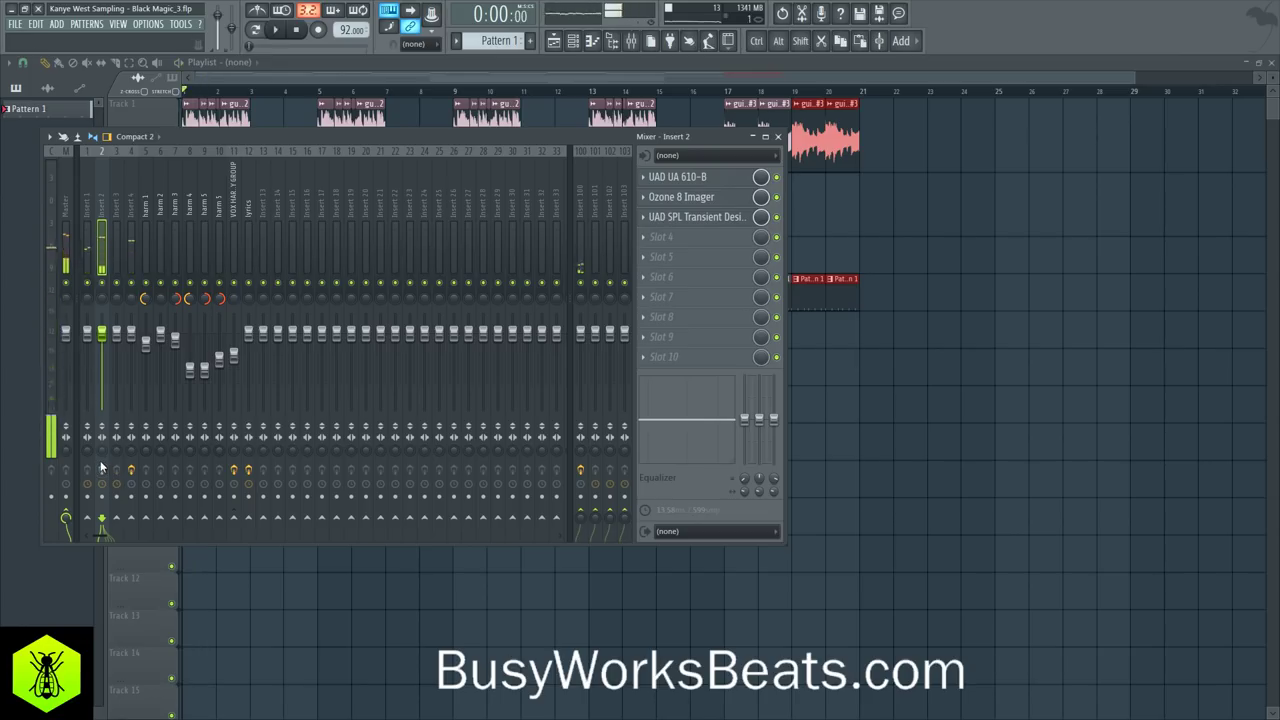
key(space)
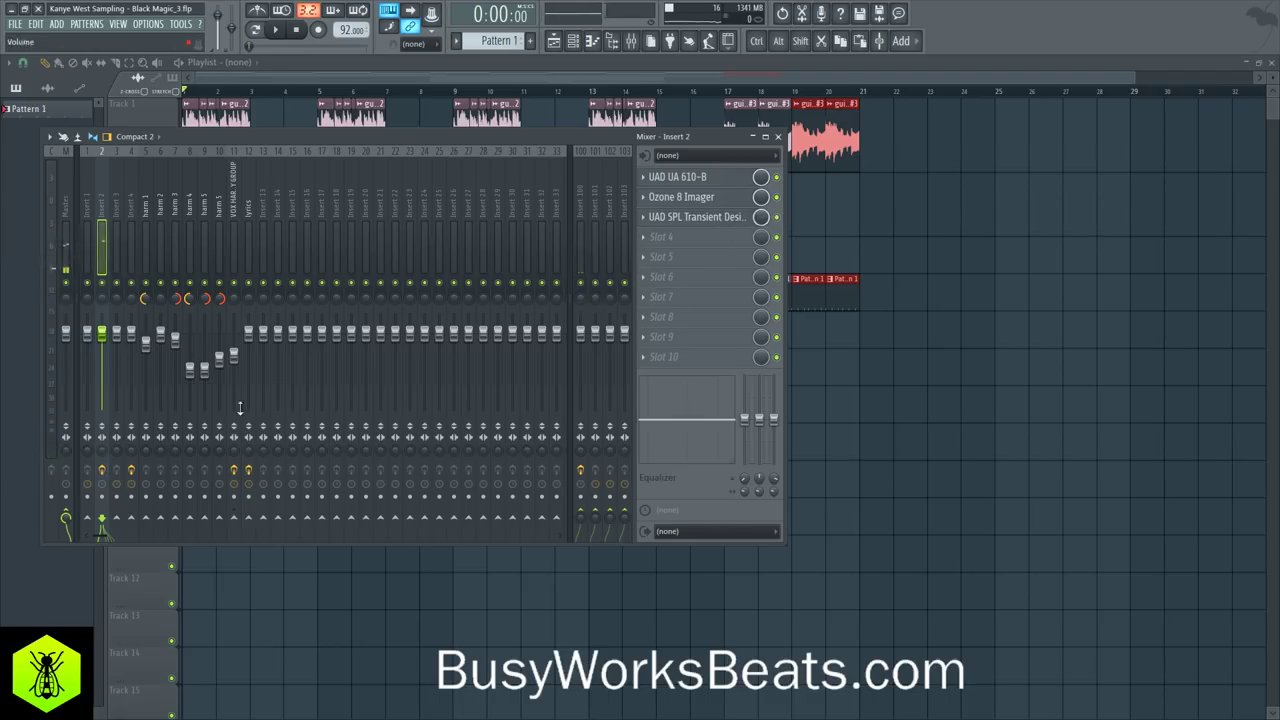
key(space)
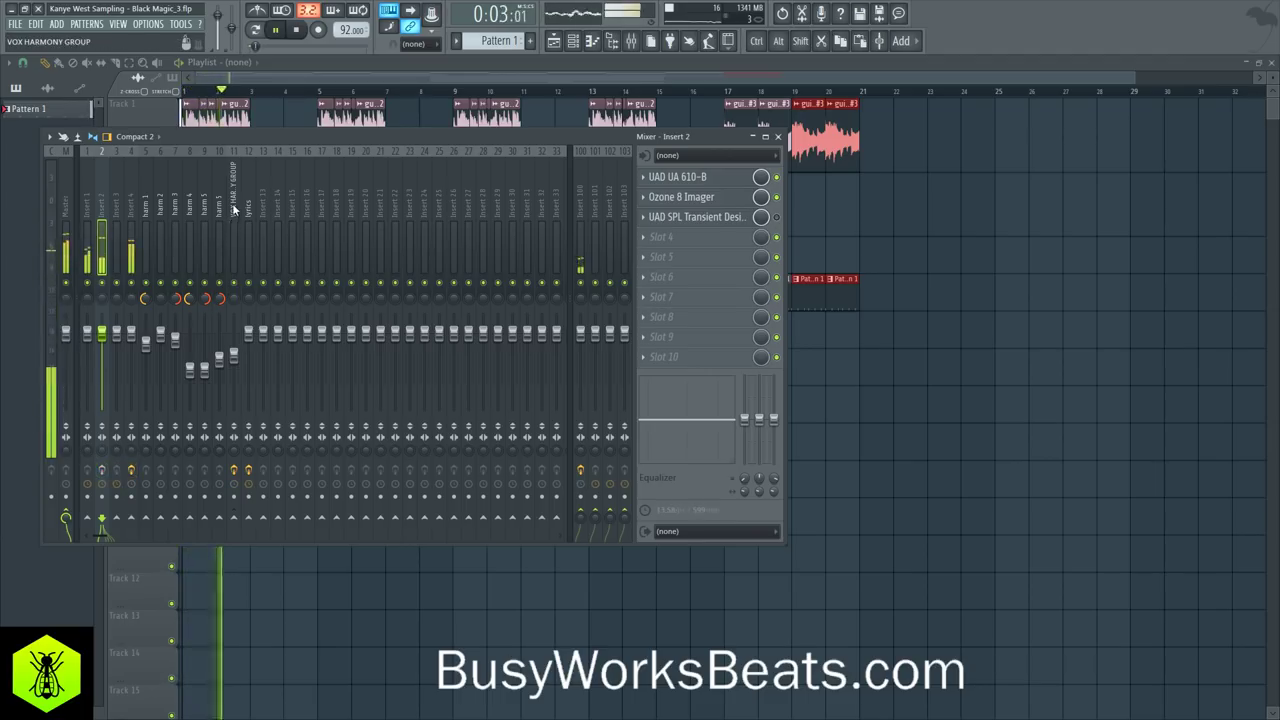
Step: Reopen the notebook on the lyrics track and add the words basic and traces on new lines below lasick
scroll(272, 182, down, 10)
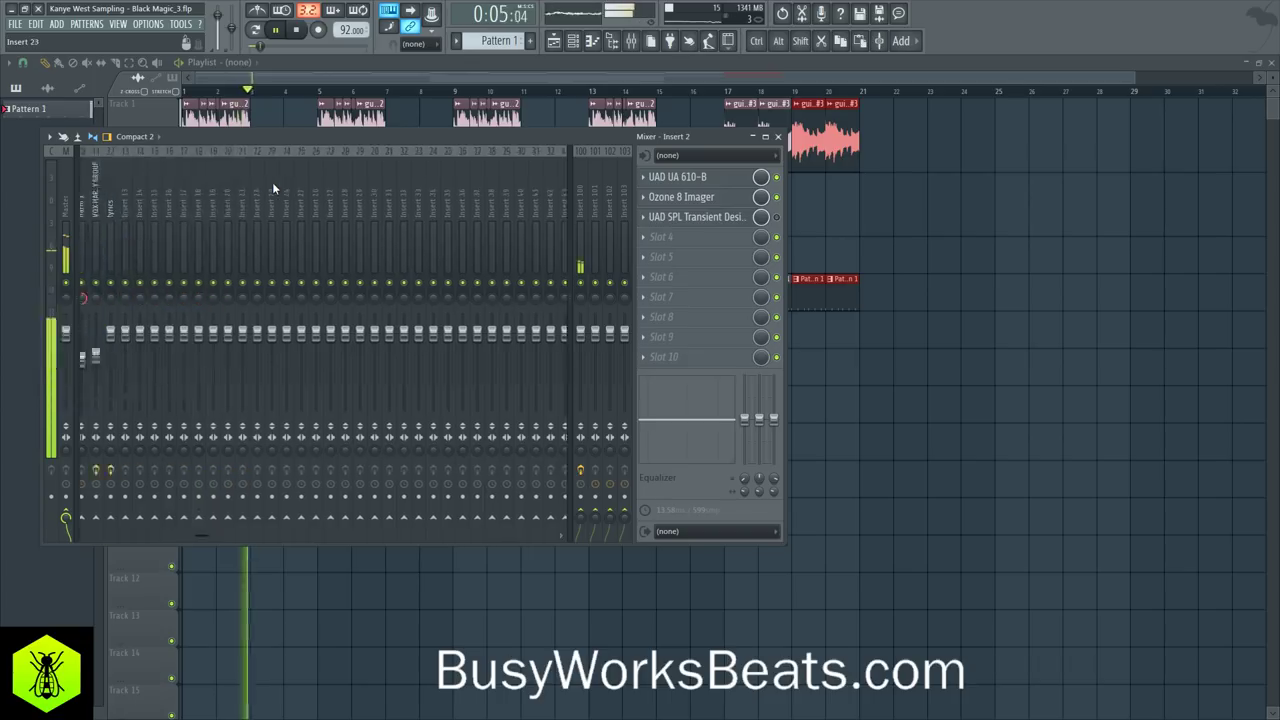
scroll(272, 185, down, 8)
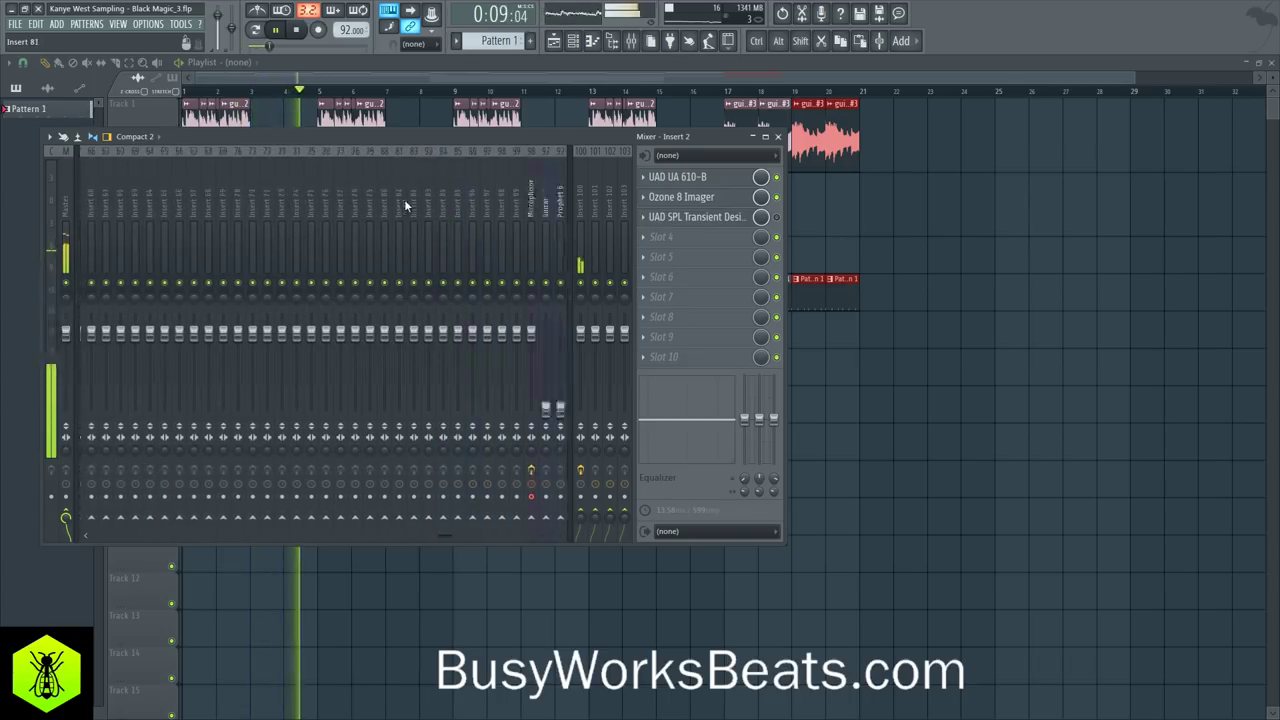
scroll(405, 199, up, 6)
scroll(390, 200, up, 15)
click(249, 200)
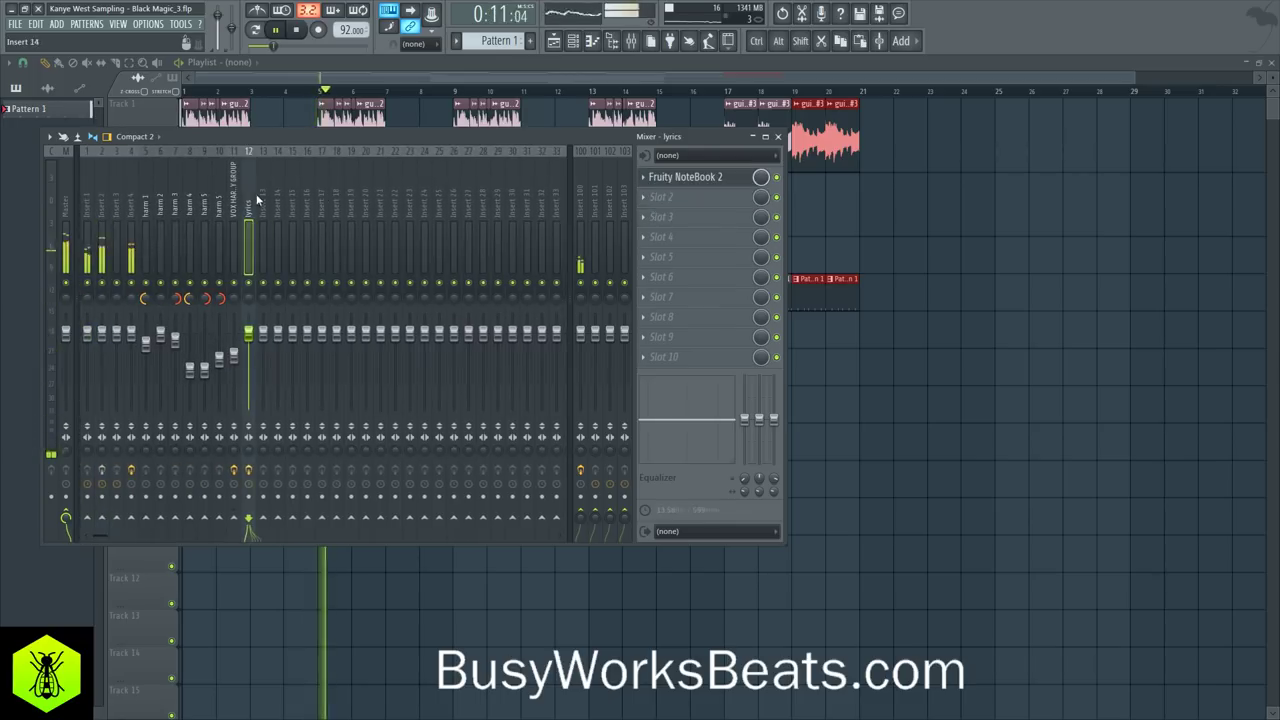
click(738, 178)
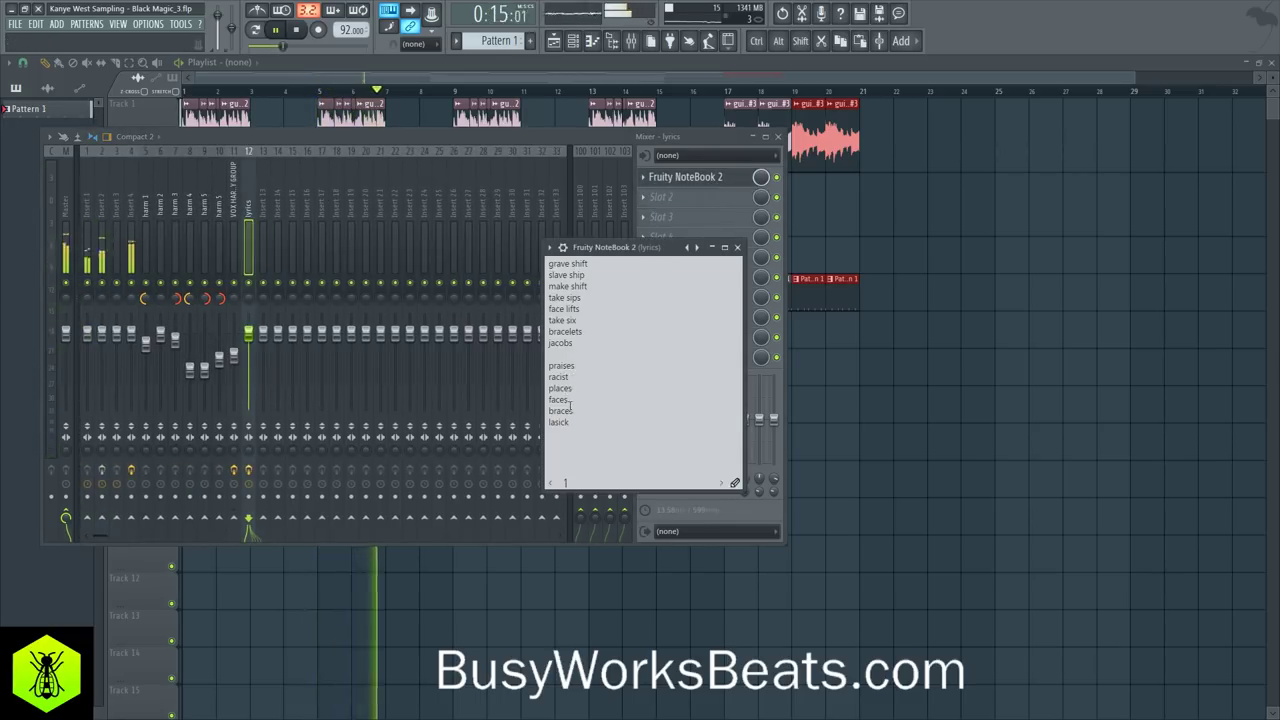
click(571, 430)
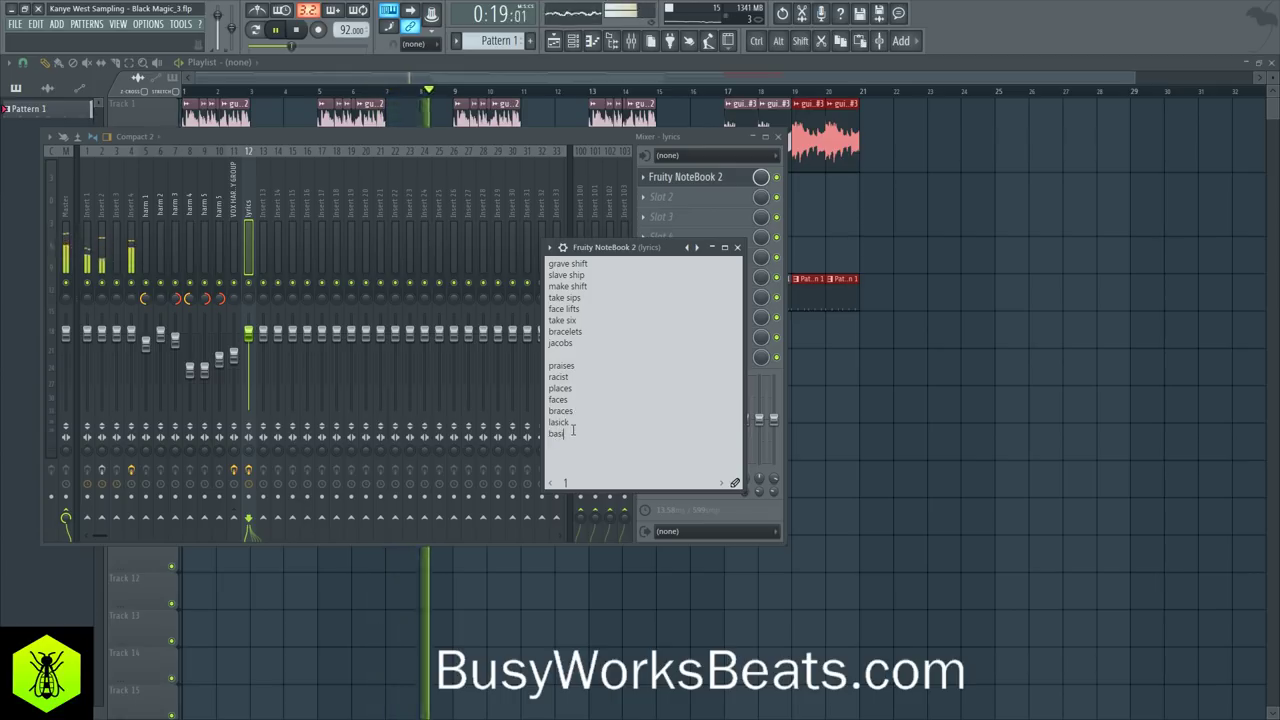
text(basic)
key(Return)
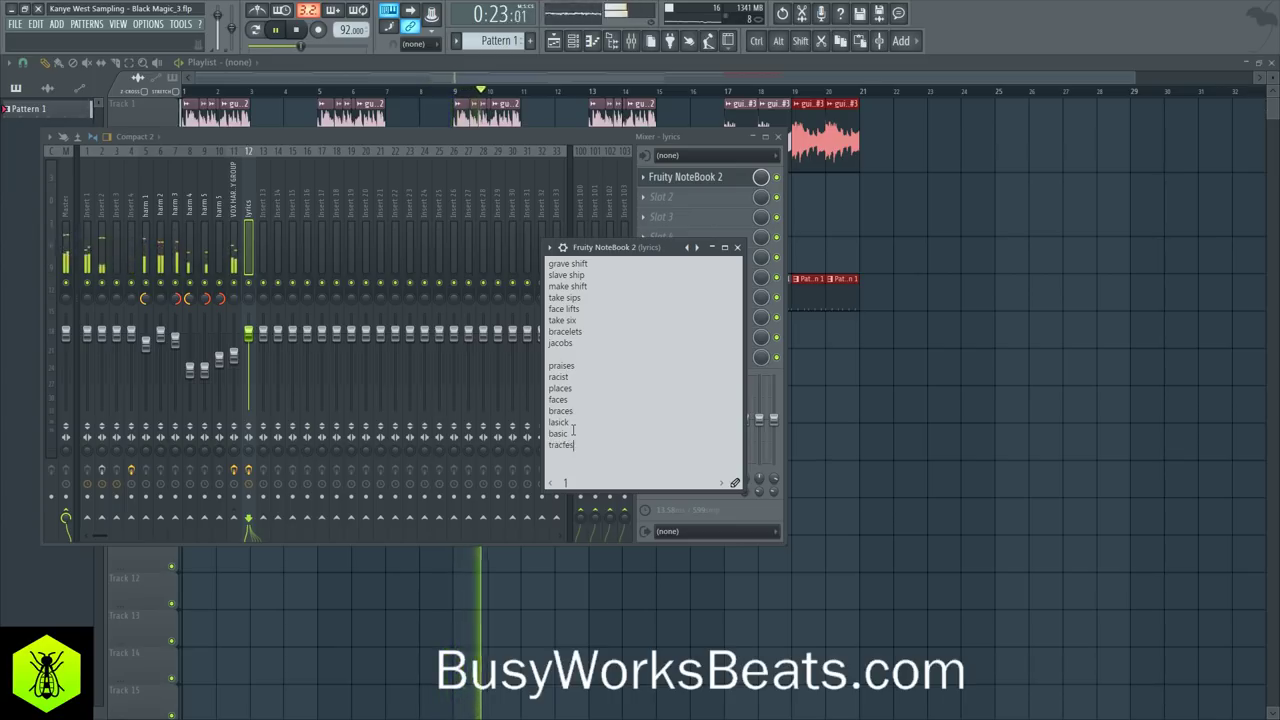
text(traces)
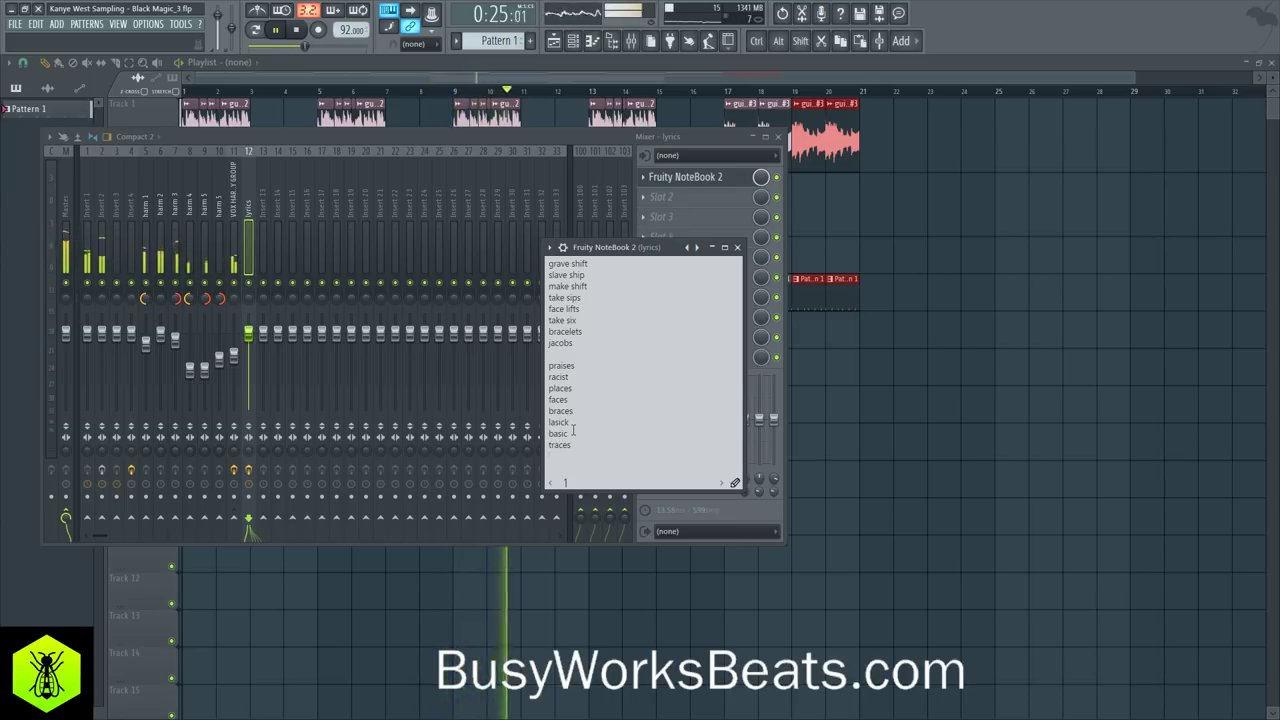
Step: Place the notebook at the outer edge of the workspace, clear of the mixer, and stretch it to full height
drag(630, 247, 1152, 80)
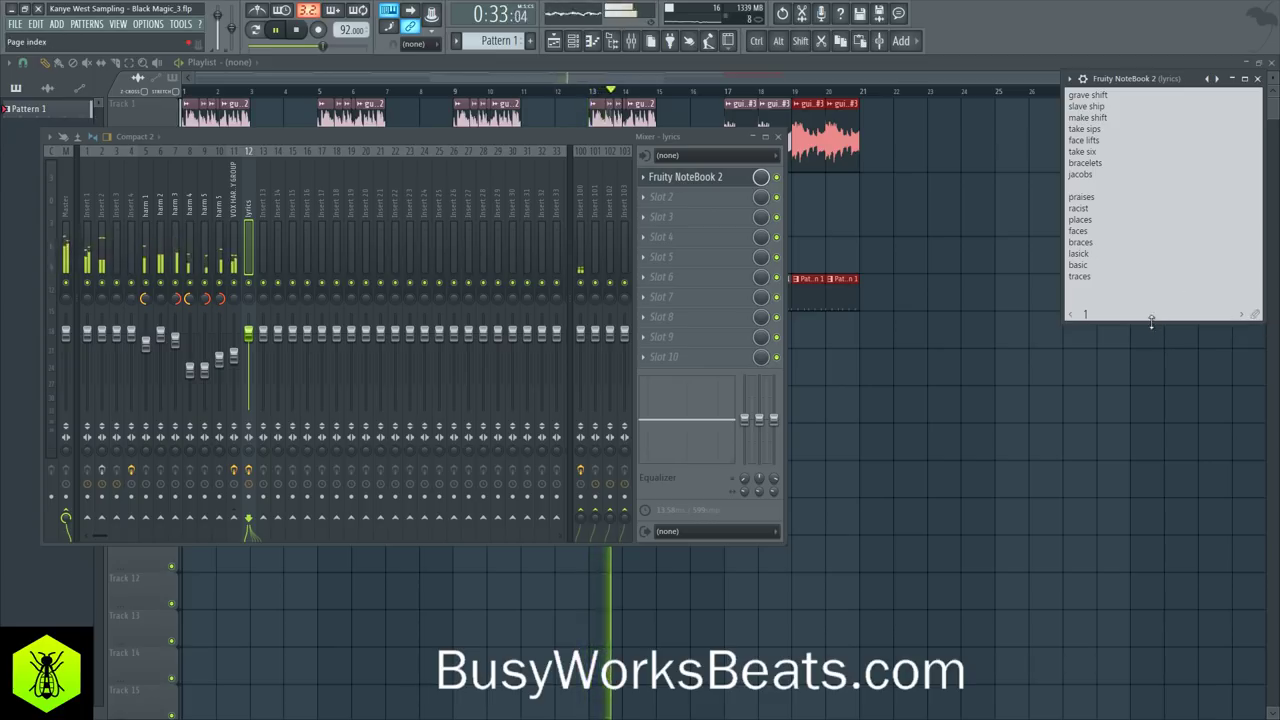
drag(1151, 321, 1151, 706)
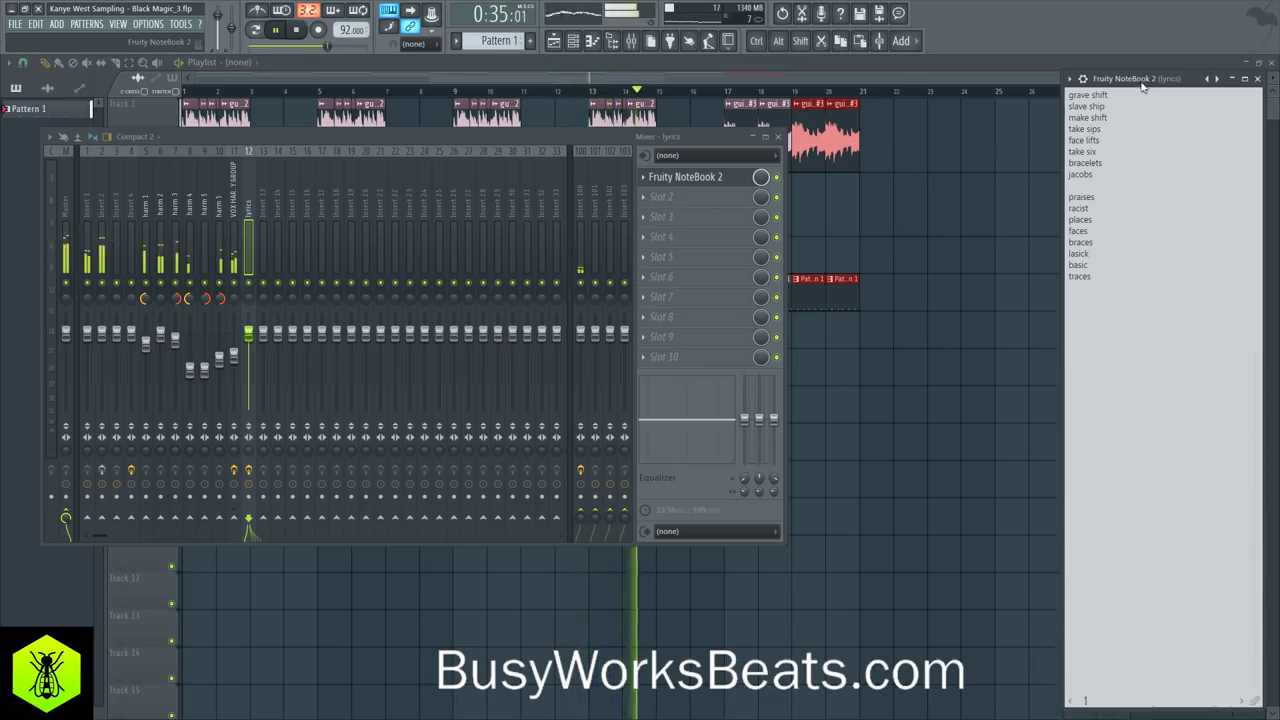
drag(1143, 86, 1156, 86)
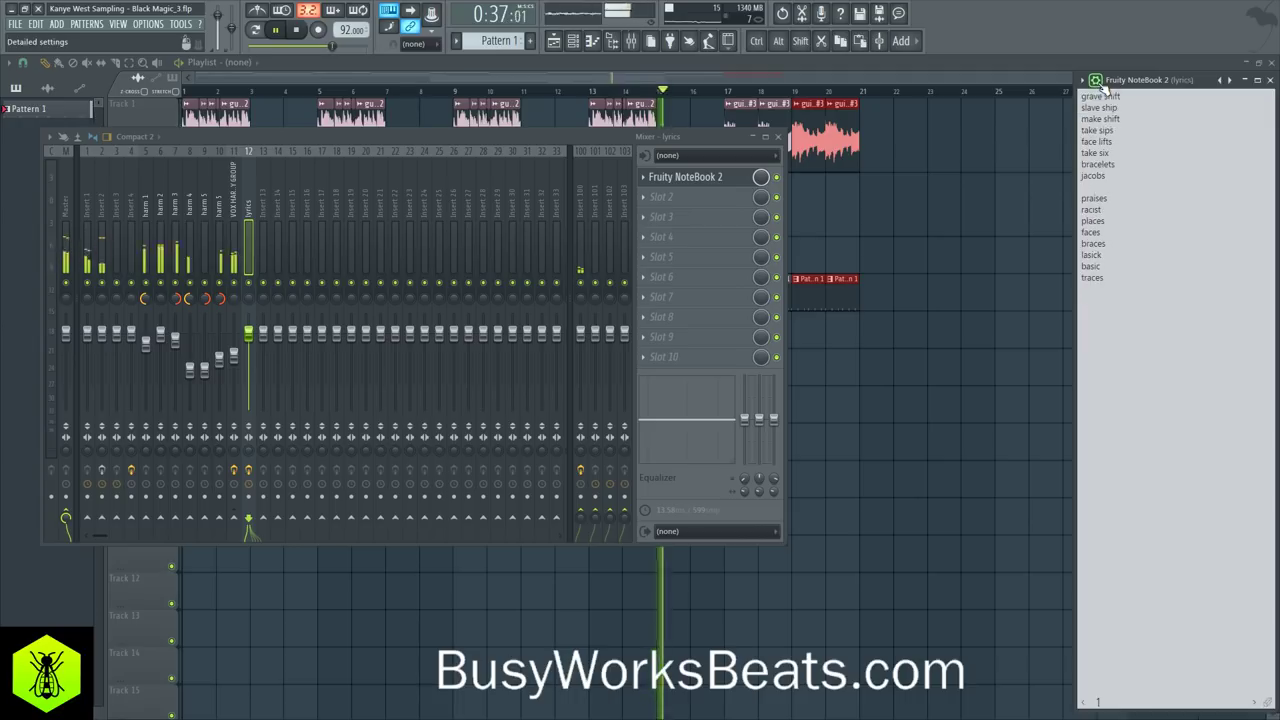
drag(1156, 83, 1156, 68)
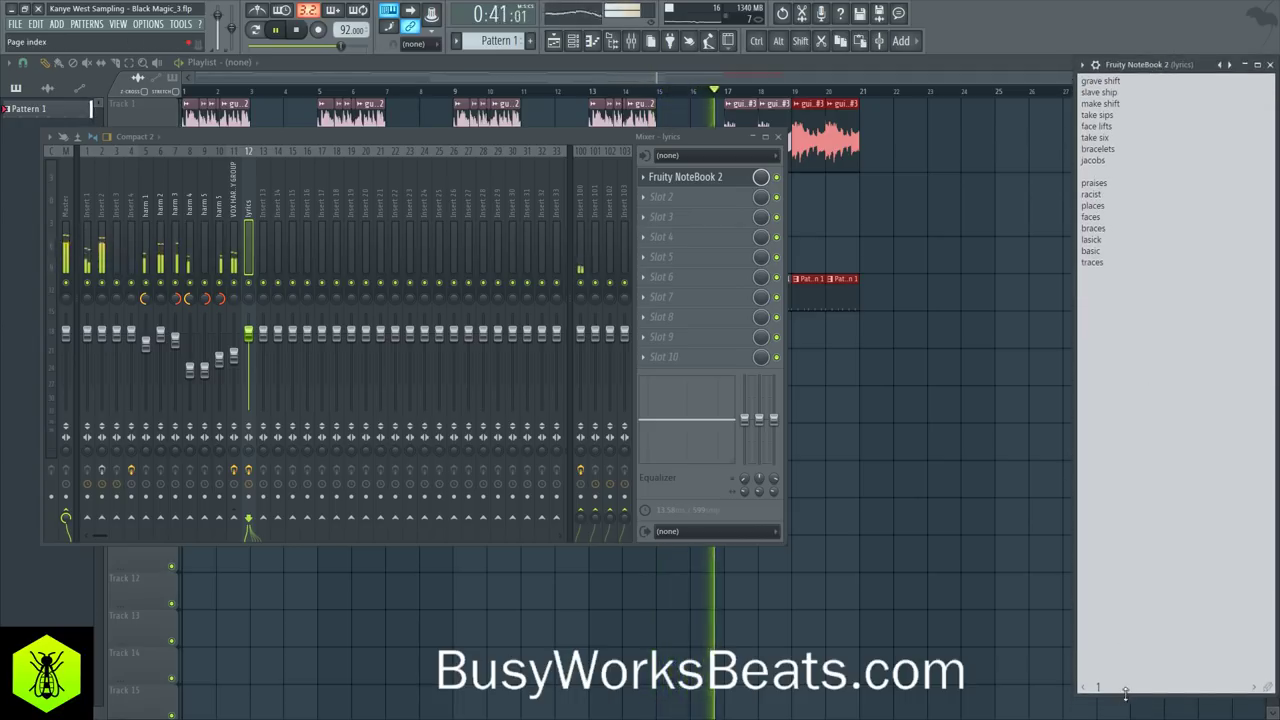
drag(1125, 694, 1126, 716)
Step: Restore the playlist from full size, widen it to end beside the notebook, and deselect the clips
double_click(994, 64)
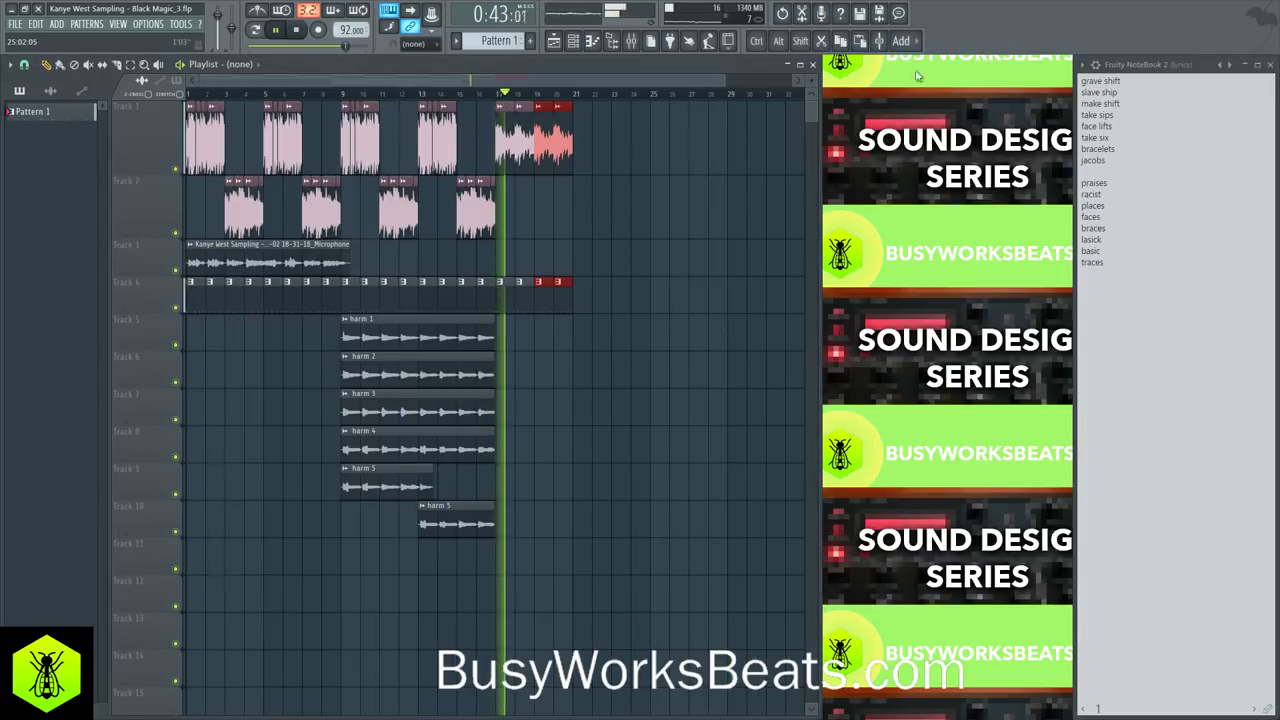
drag(818, 89, 1068, 108)
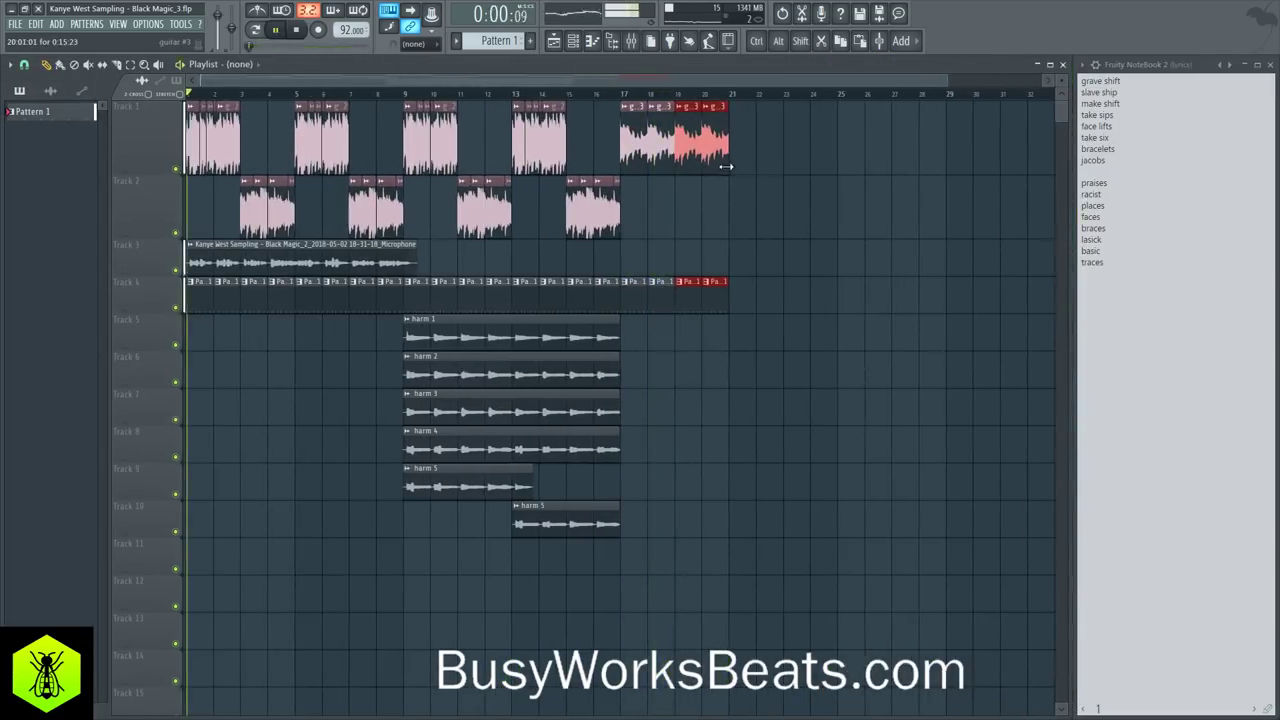
ctrl+click(700, 214)
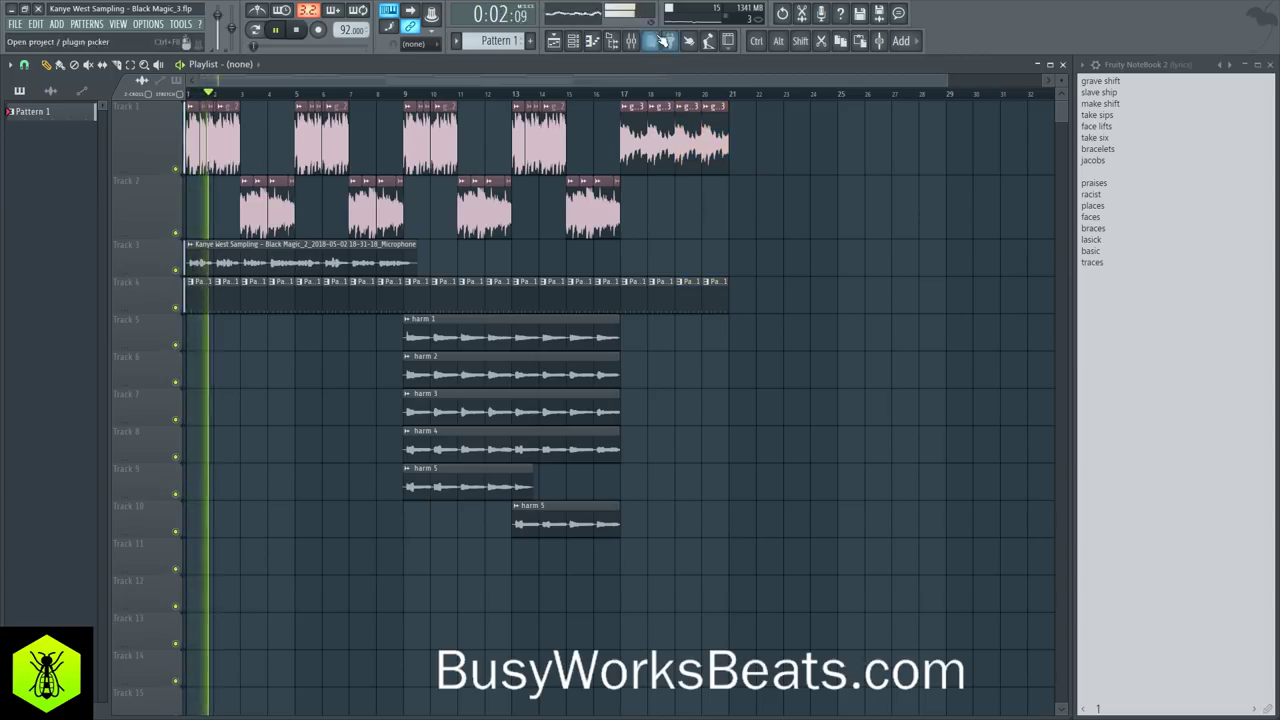
Step: Stop the song, check the Microphone track's effect chain in the mixer, and restart playback
key(space)
click(632, 41)
scroll(464, 178, down, 8)
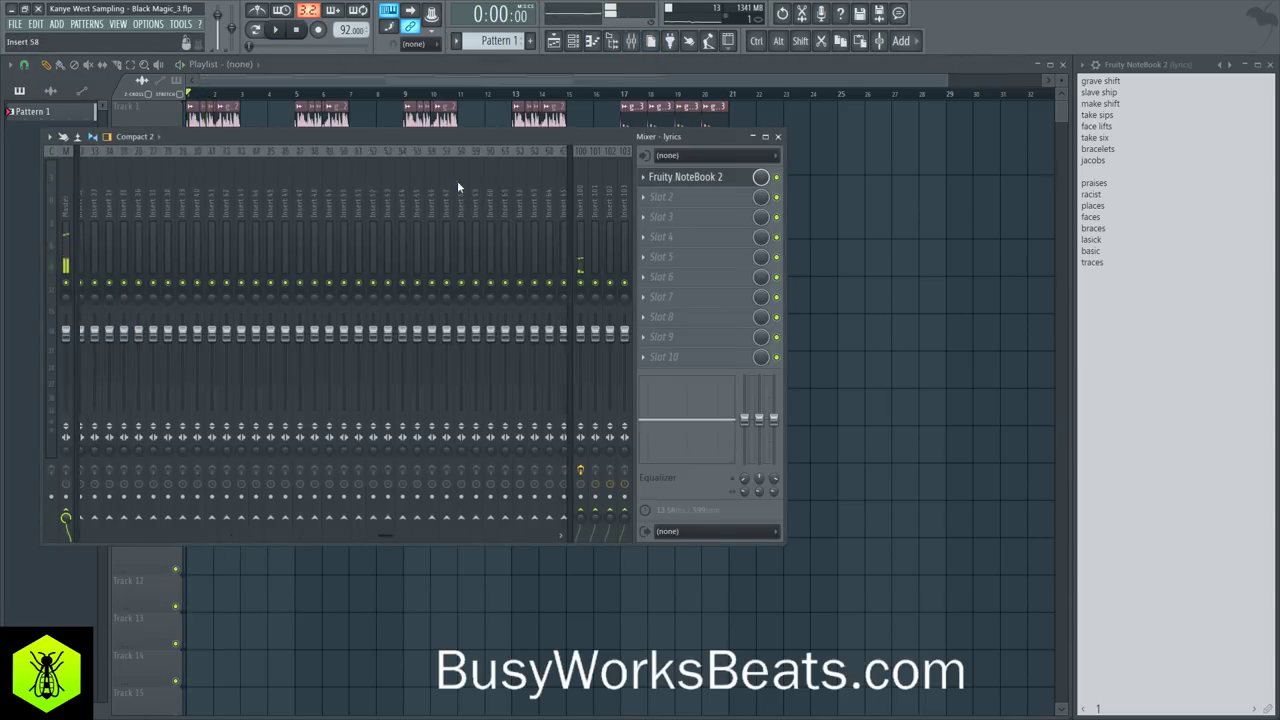
scroll(452, 188, down, 5)
click(421, 188)
key(space)
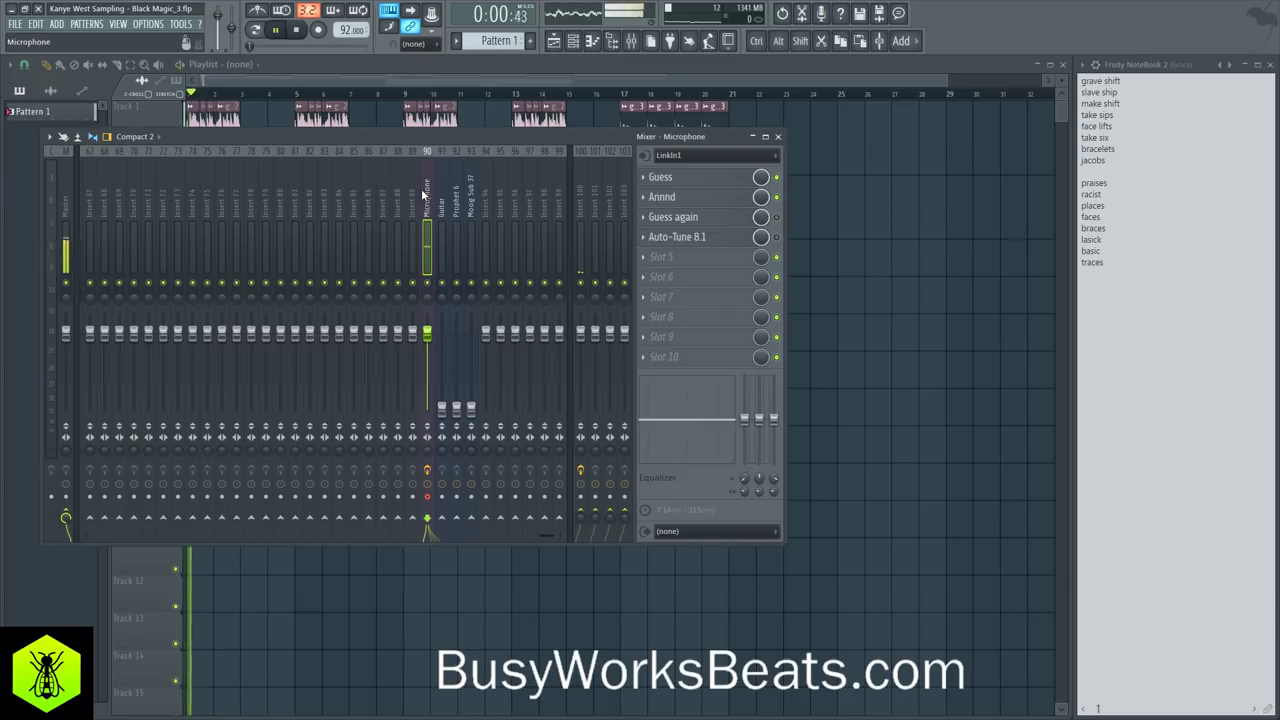
key(F9)
Step: Duplicate the guitar #3 and Pattern 1 clips of bars 17 to 20 at bar 21, and copy all clips from bars 9 to 24 to bar 25
drag(815, 598, 737, 126)
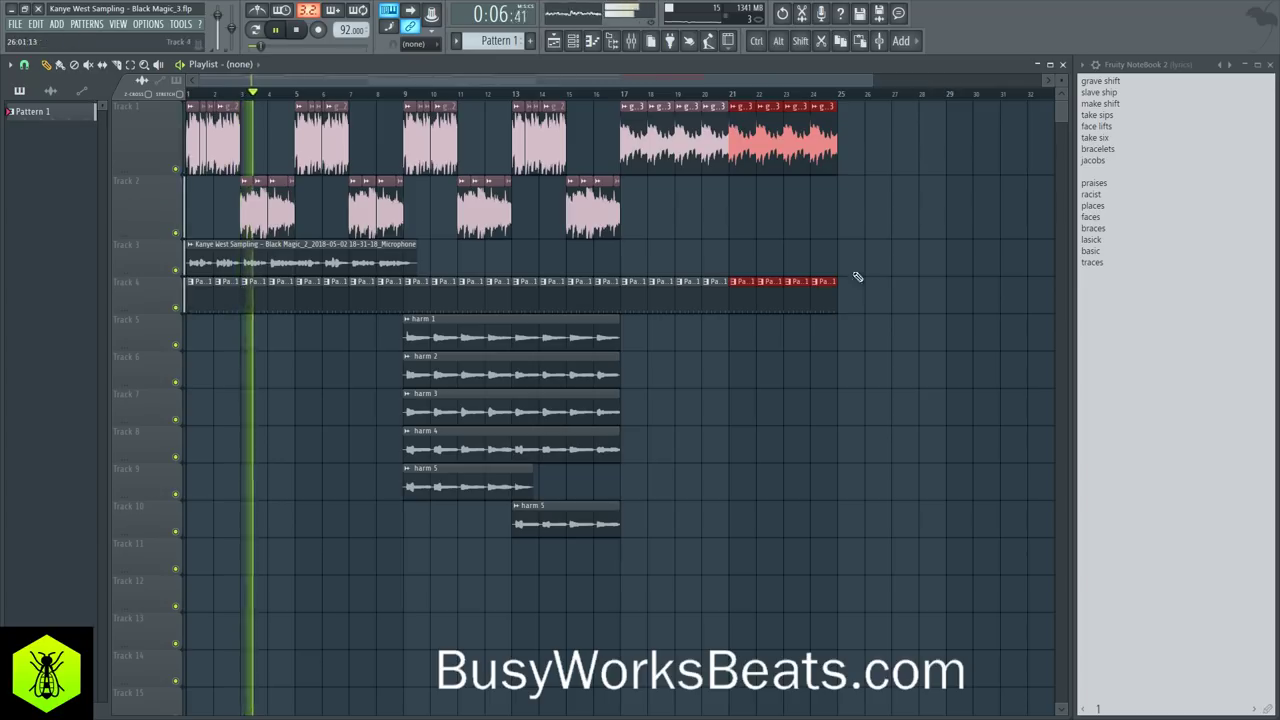
drag(877, 608, 427, 69)
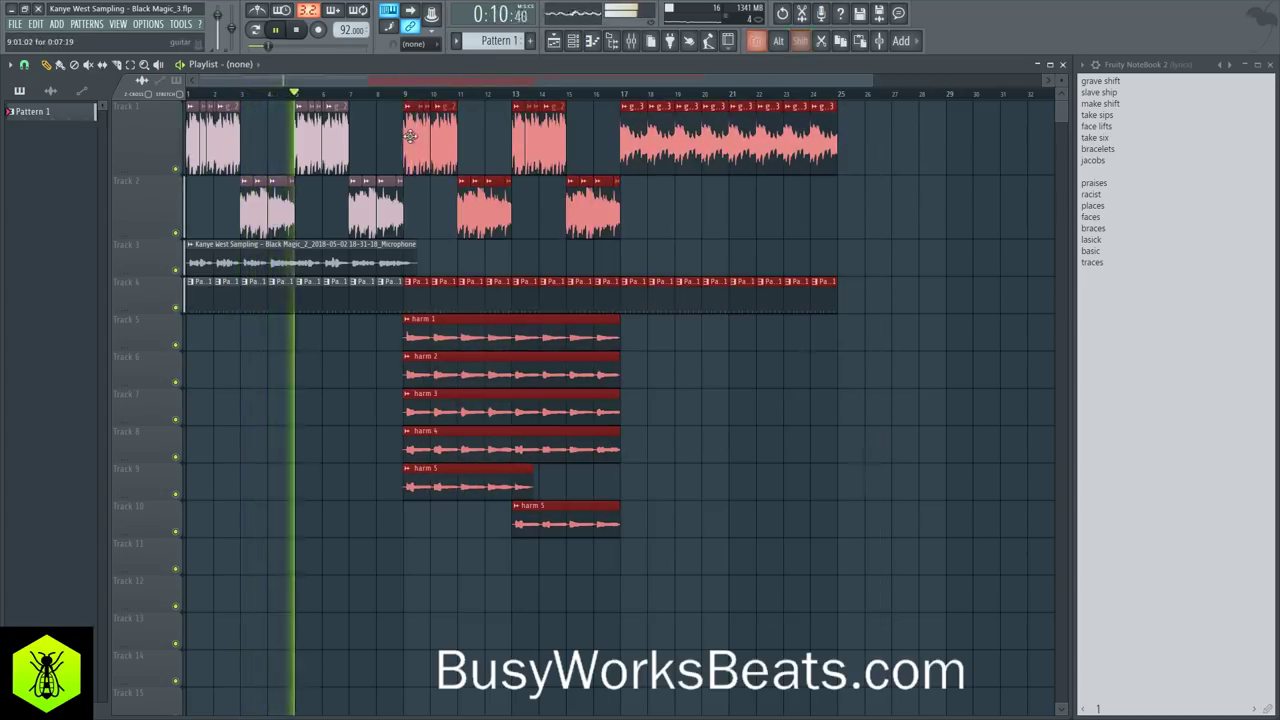
drag(410, 135, 851, 135)
scroll(805, 106, down, 2)
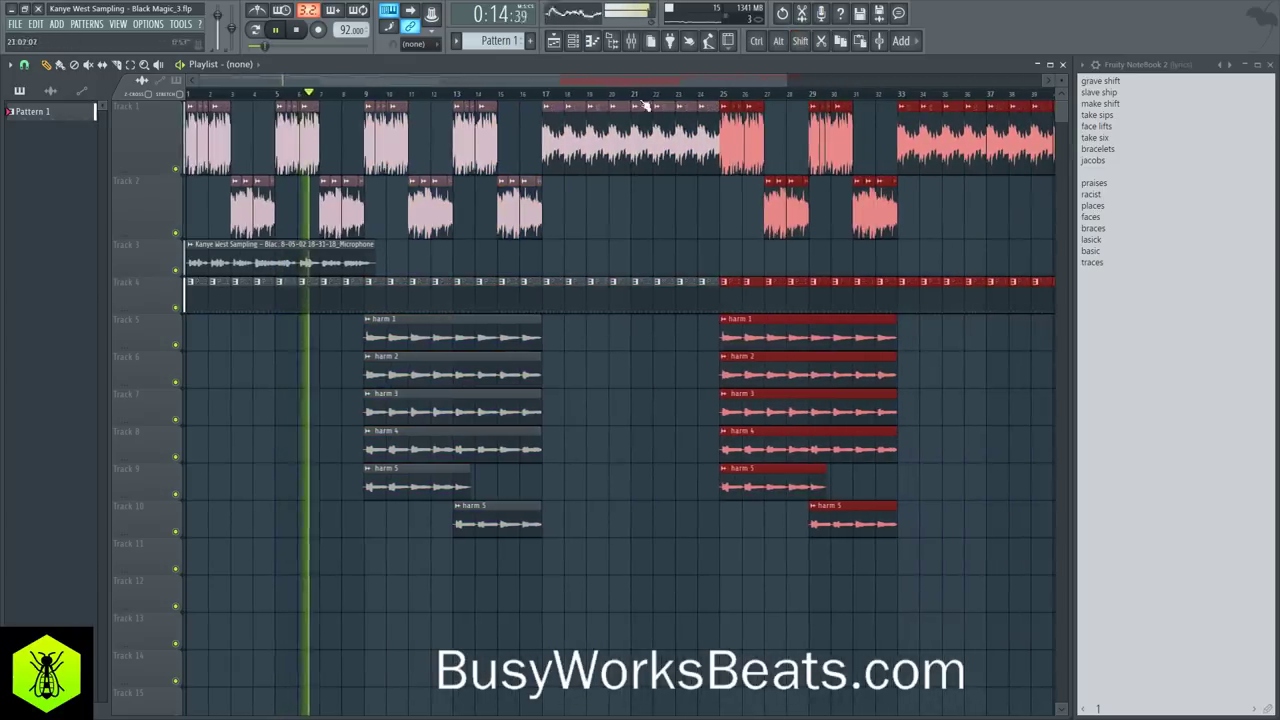
Step: Record a short Microphone take into the playlist as an audio clip on Track 11 and stop the song
click(631, 40)
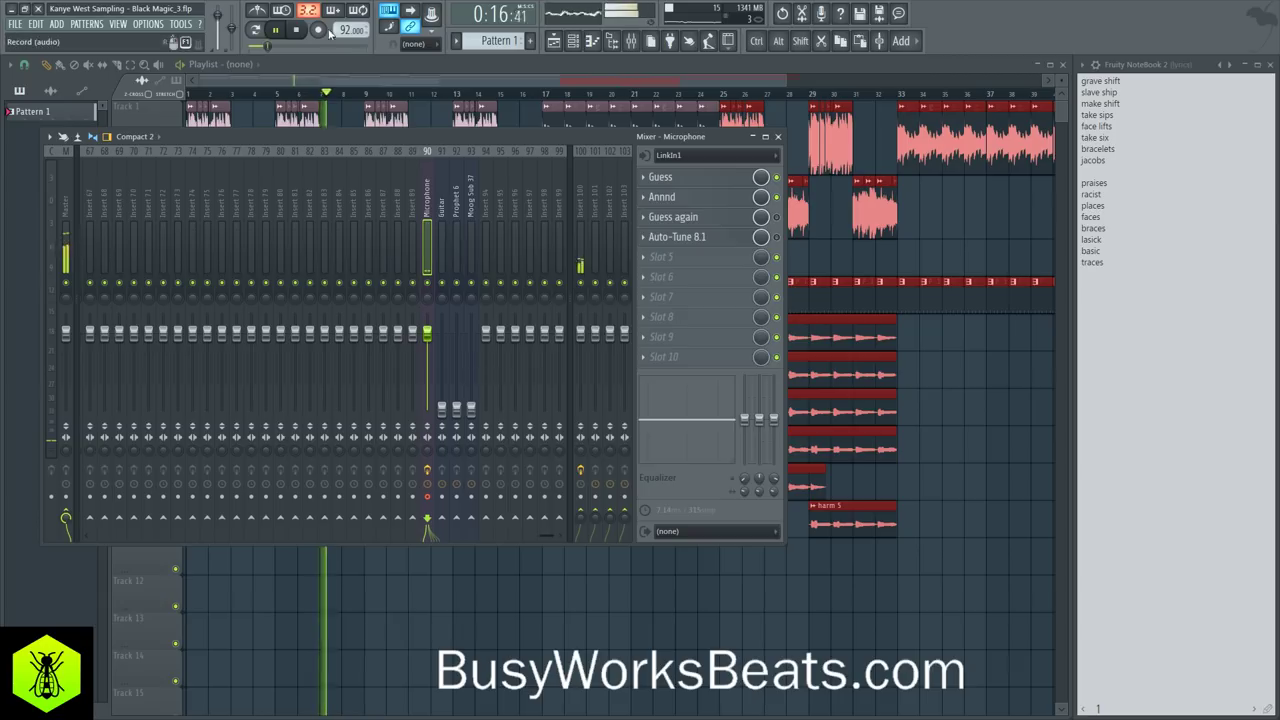
click(328, 31)
click(622, 407)
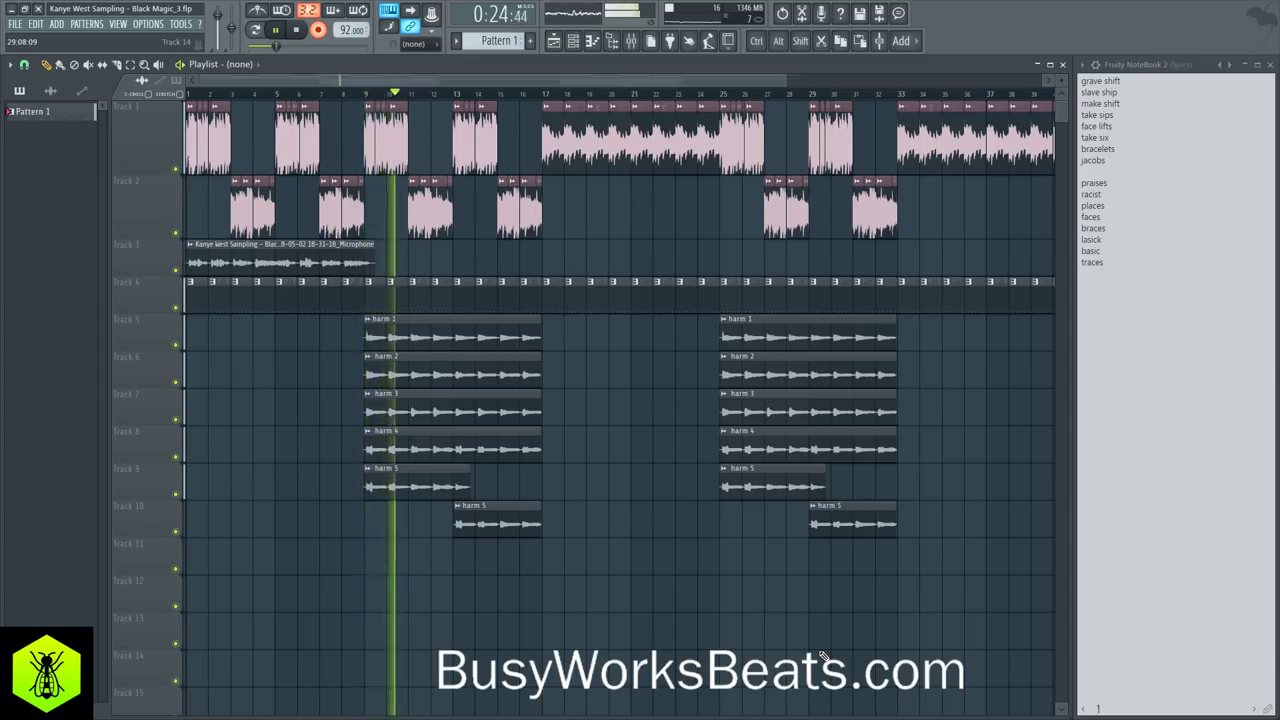
key(space)
Step: Delete the short Microphone take's unassigned channel from the Channel rack
click(574, 44)
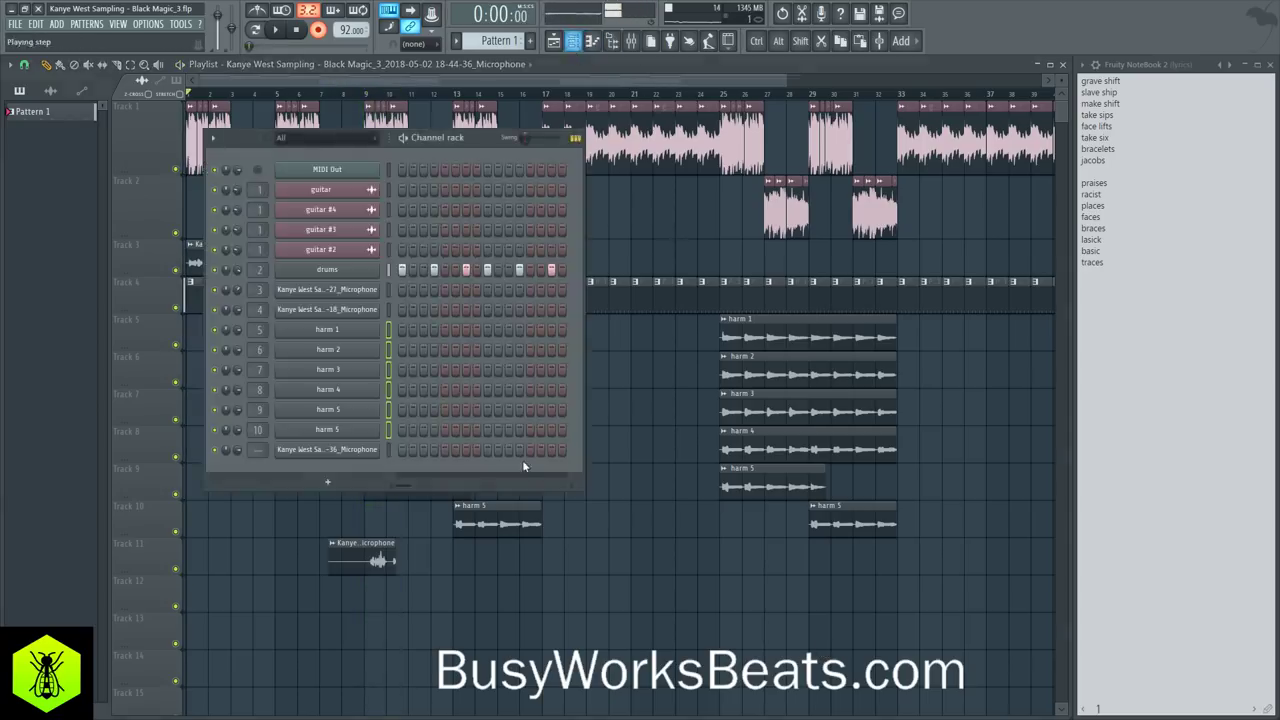
click(327, 449)
click(353, 467)
right_click(346, 449)
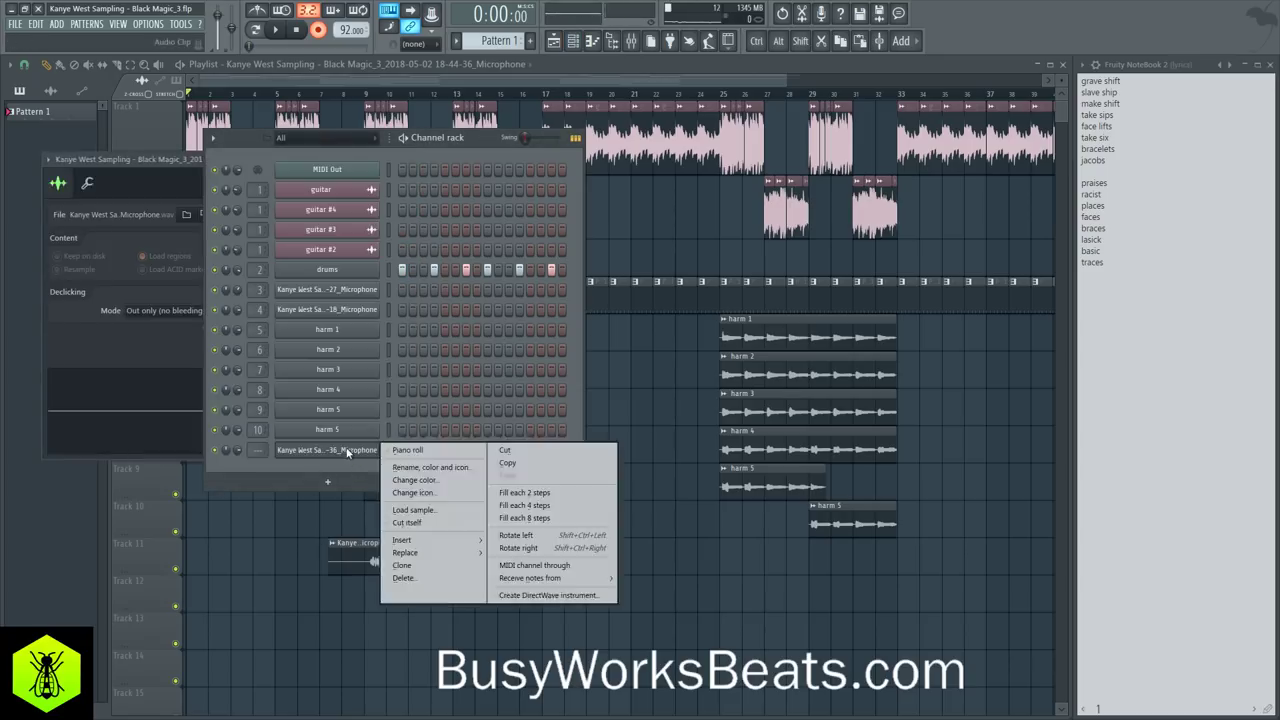
key(d)
key(F6)
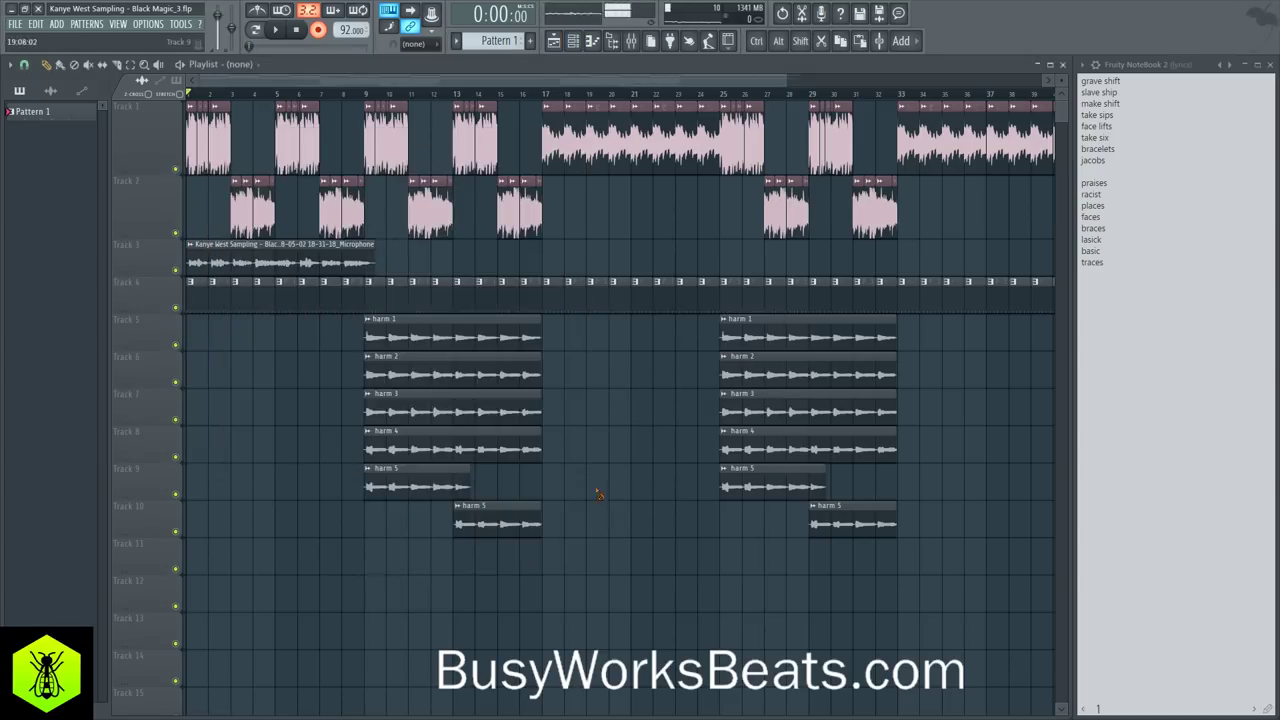
Step: Record a new Microphone take onto Track 11 from bar 7 to bar 25 with a count-in
click(631, 41)
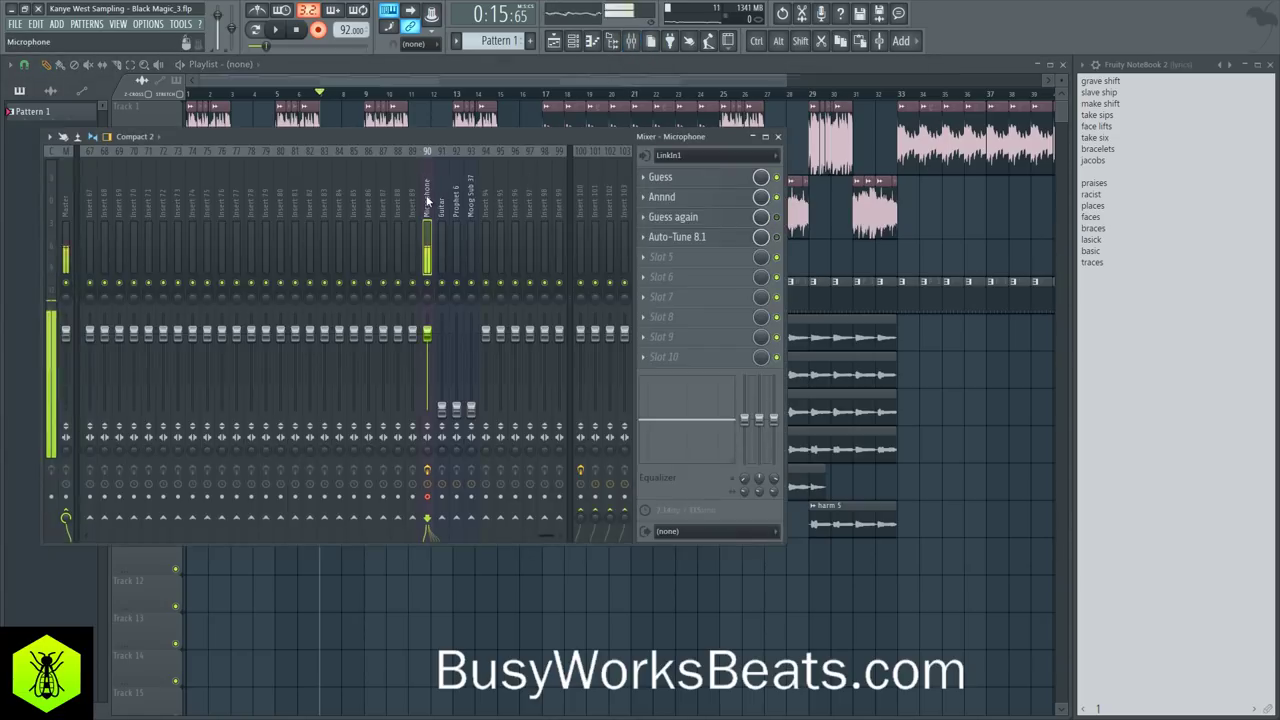
click(318, 30)
click(622, 409)
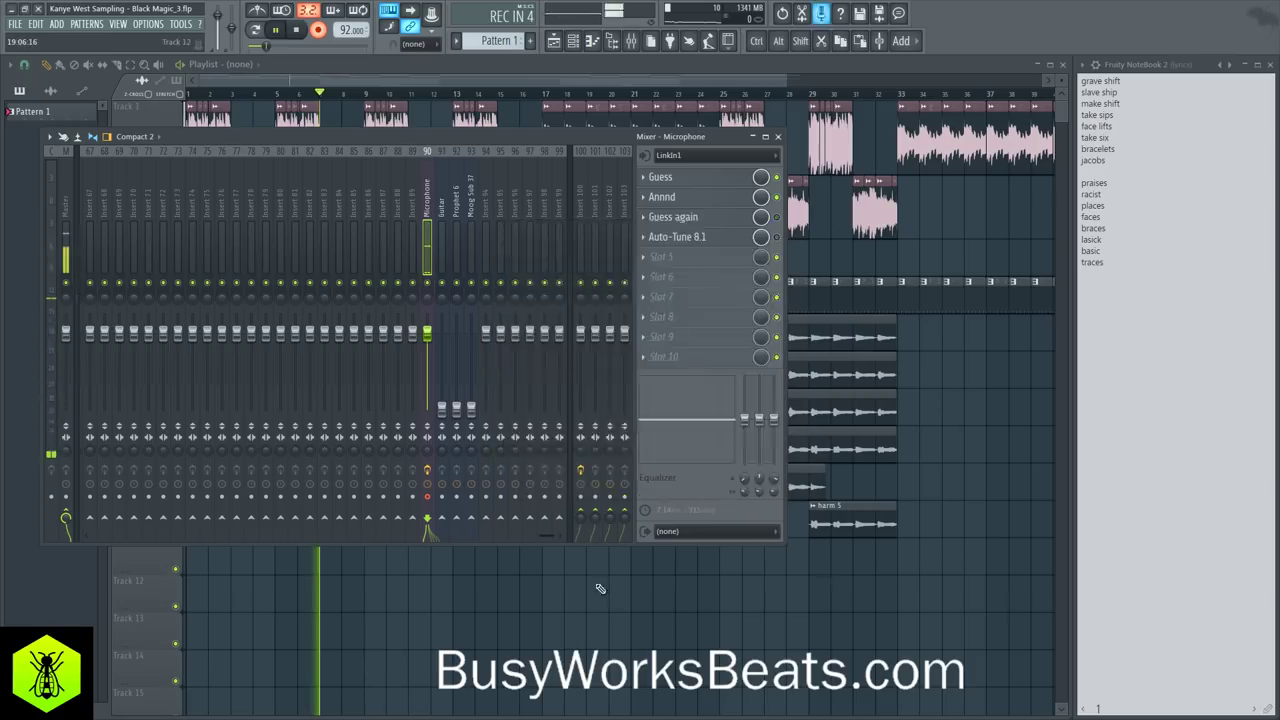
key(F9)
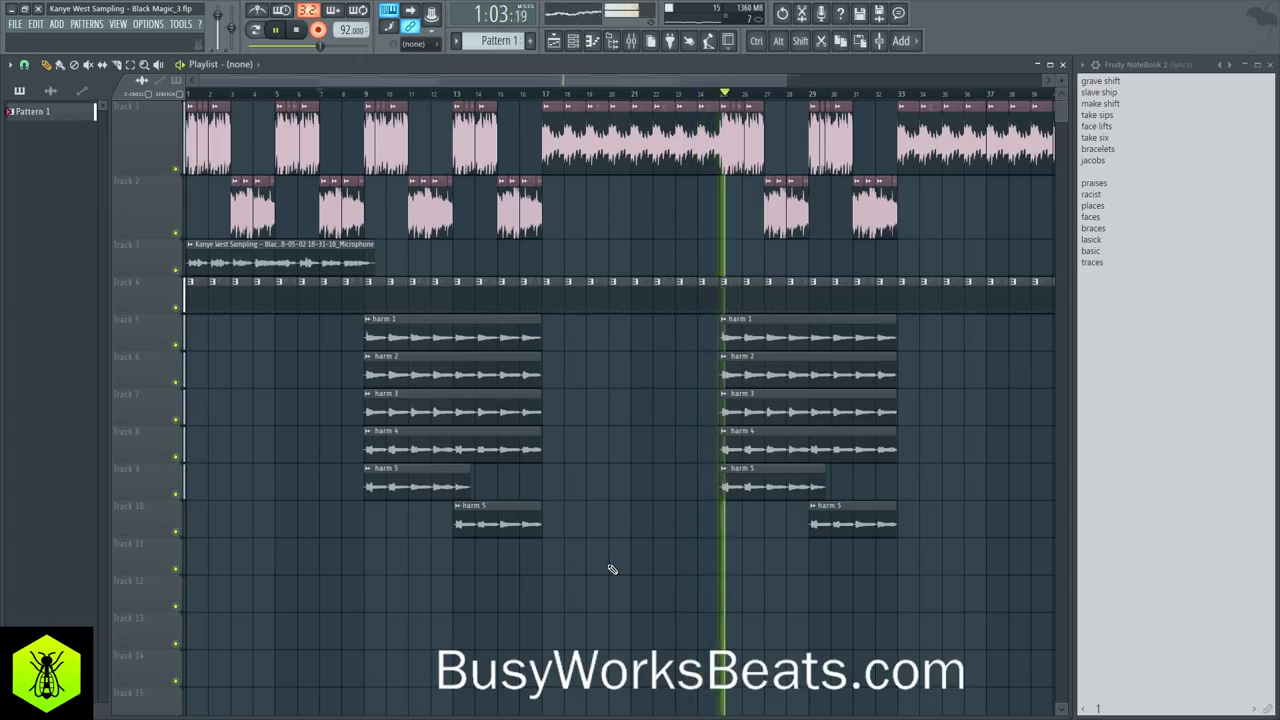
key(space)
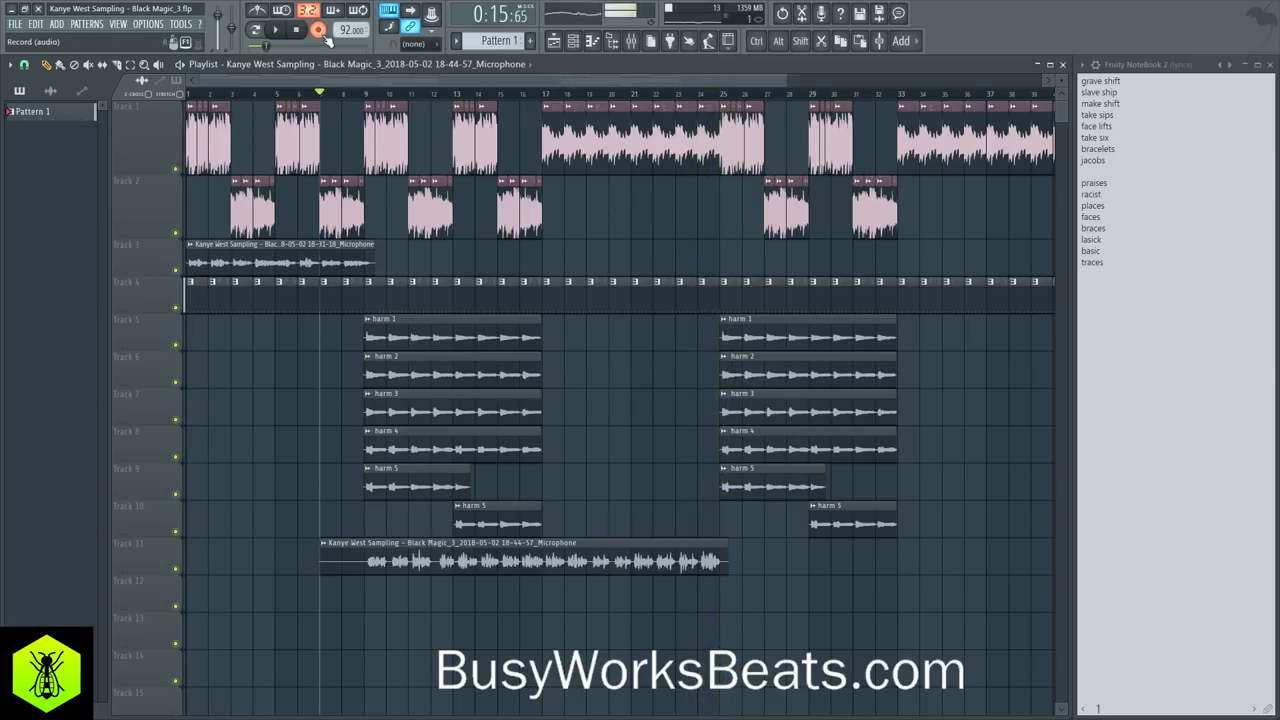
Step: Disarm recording, save the project, and assign the new take's channel to mixer track 13 while playing from bar 9
key(space)
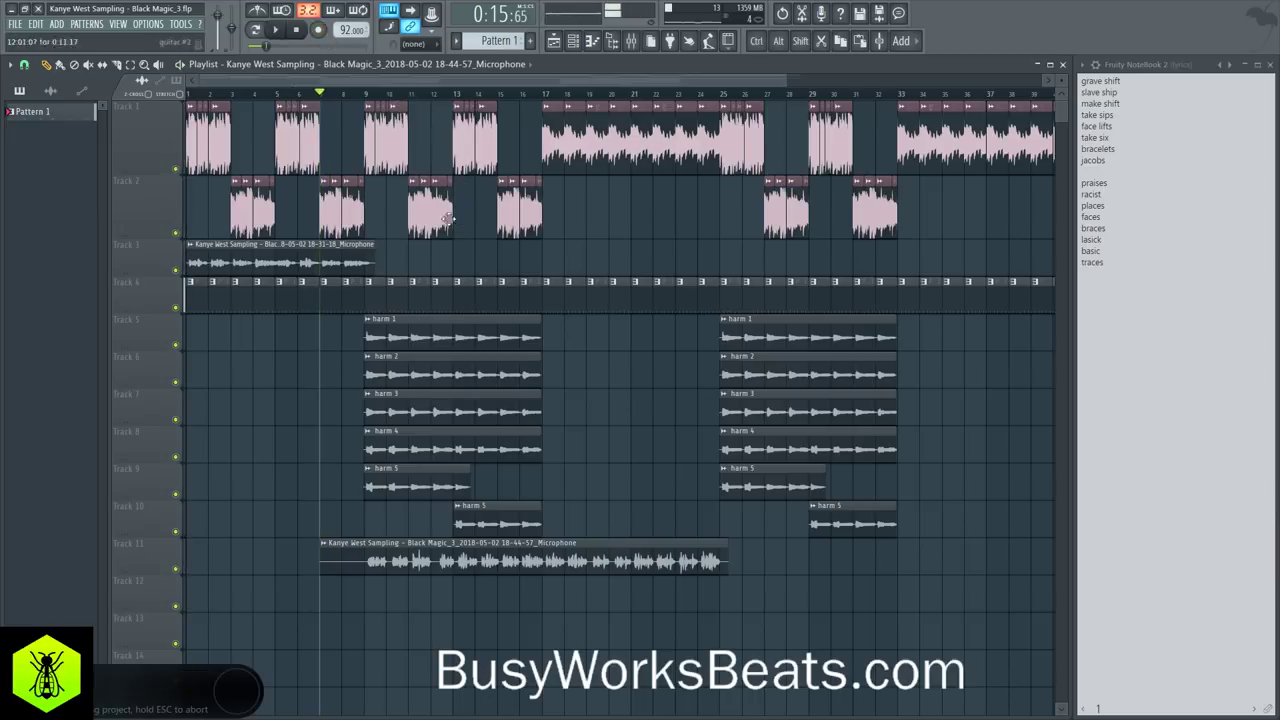
click(375, 94)
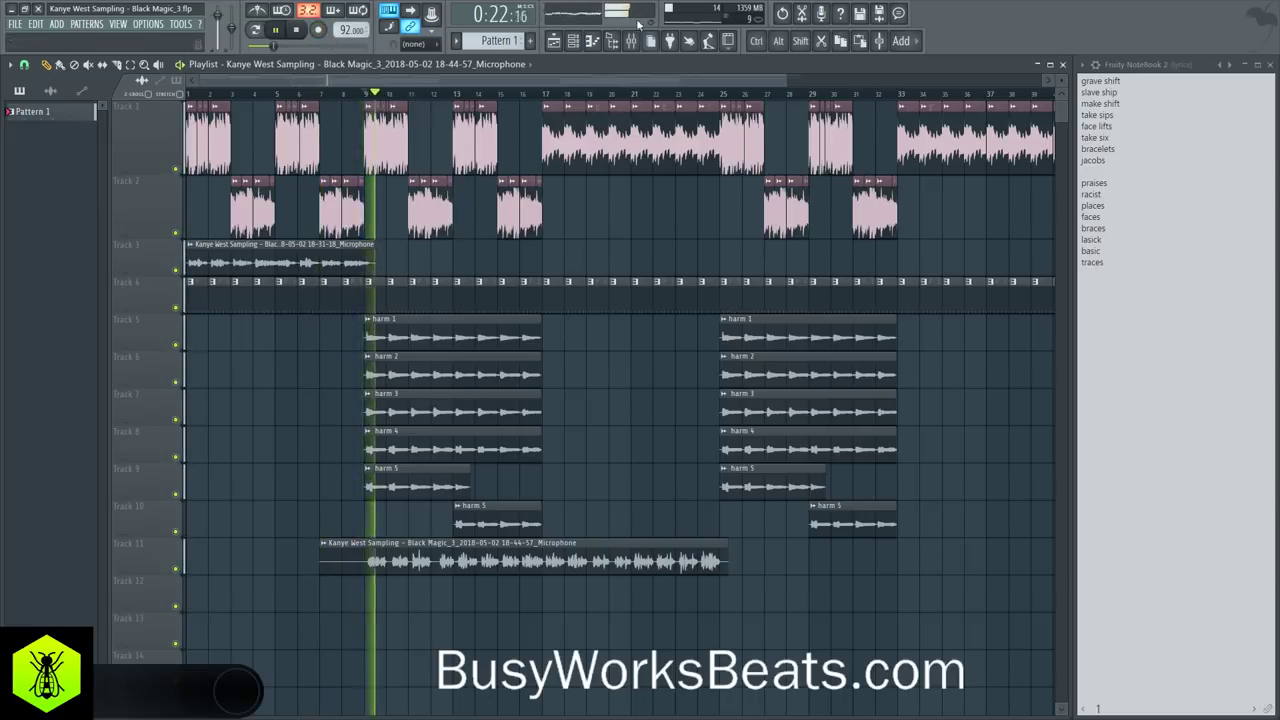
click(558, 45)
click(555, 45)
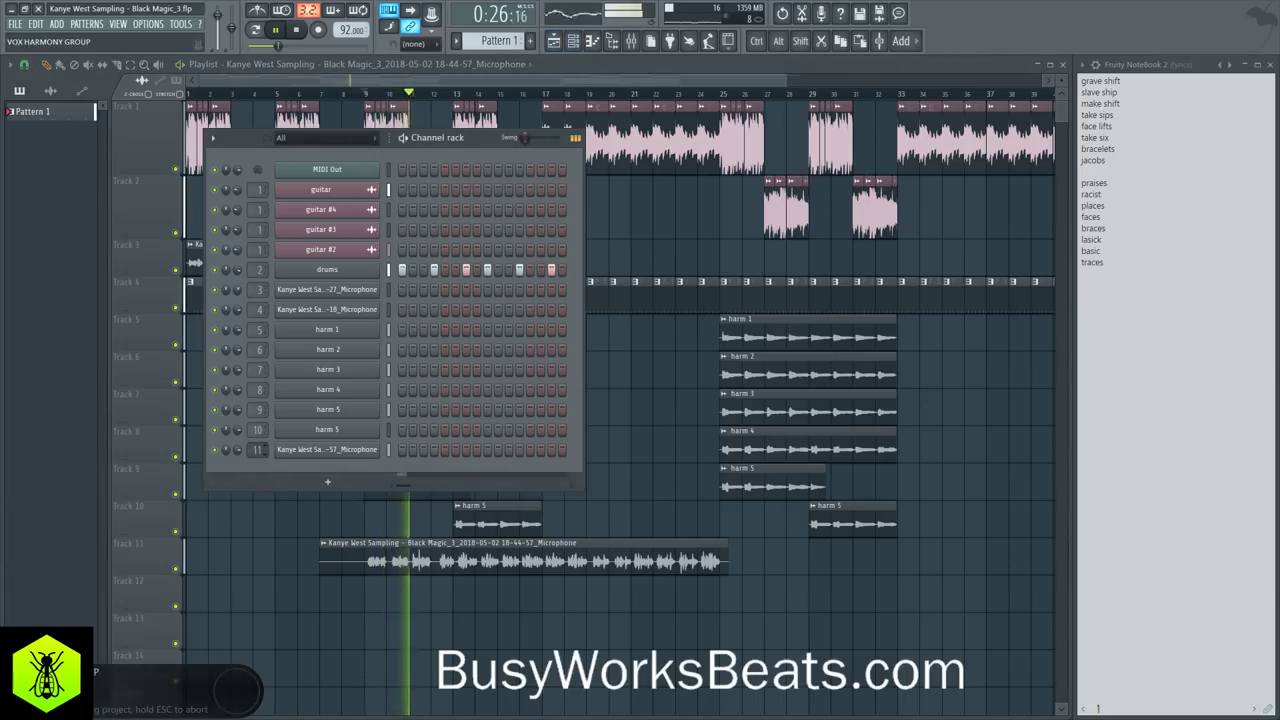
click(630, 45)
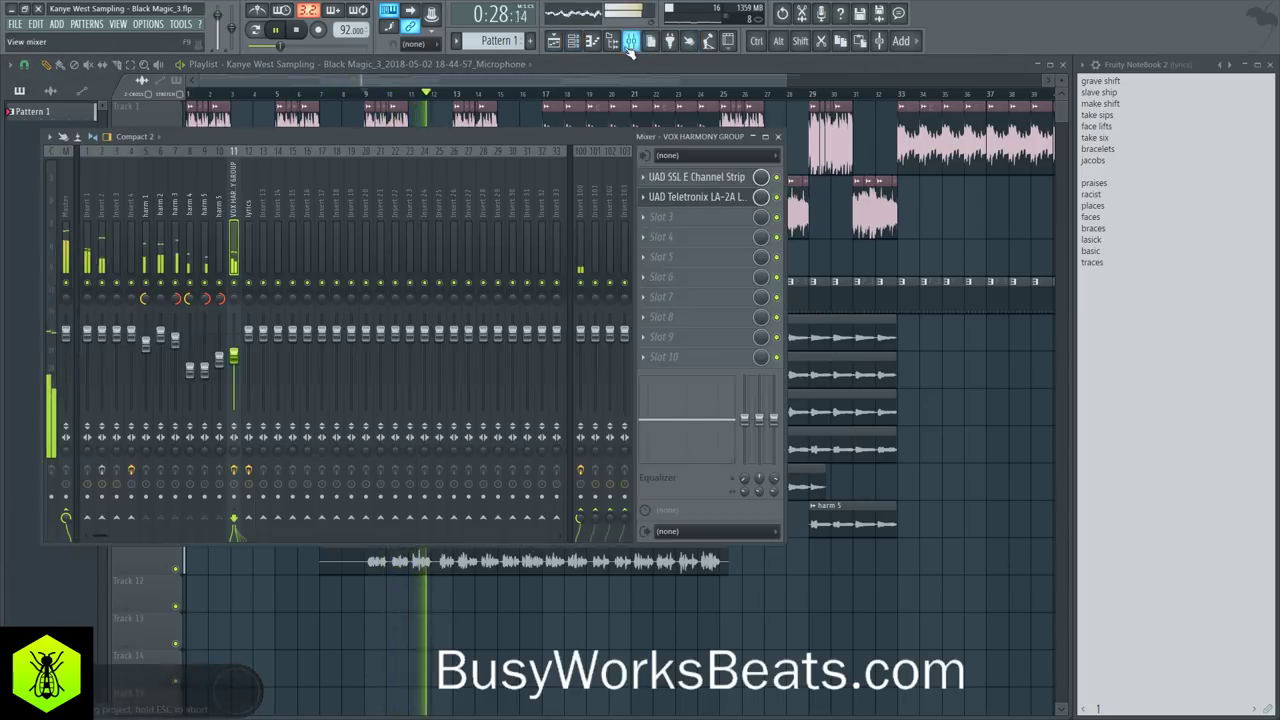
click(576, 41)
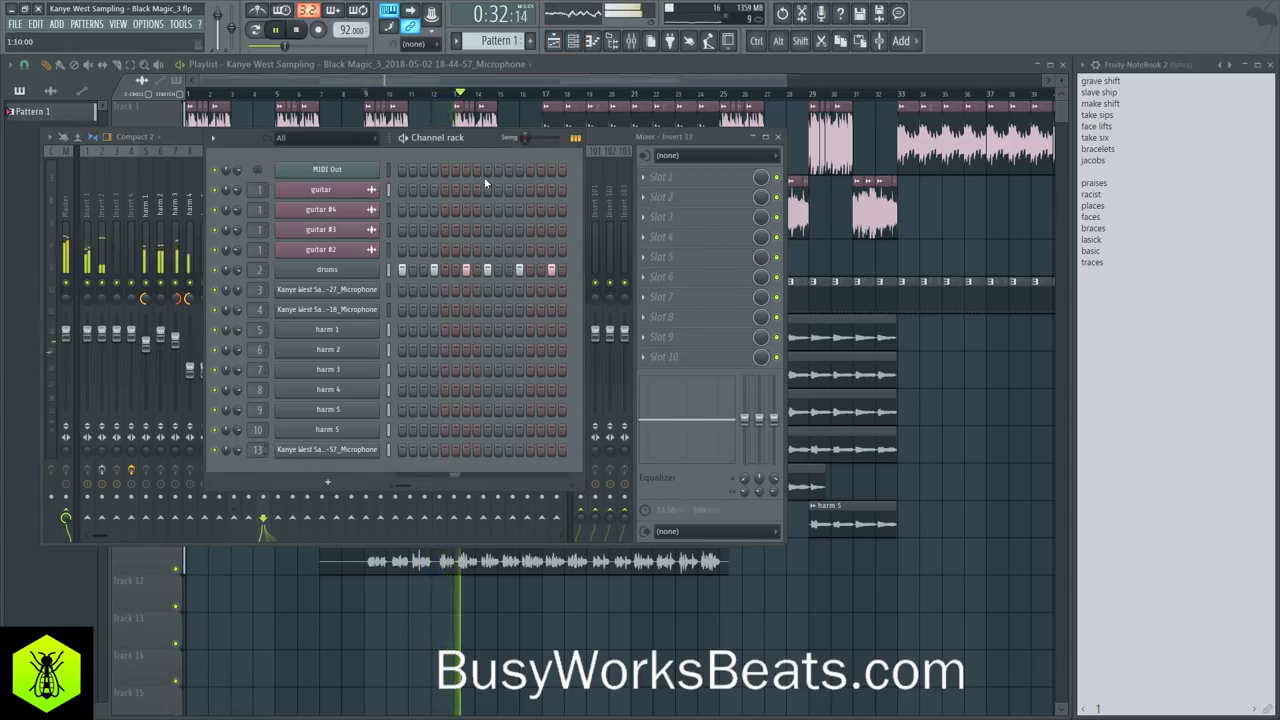
click(581, 137)
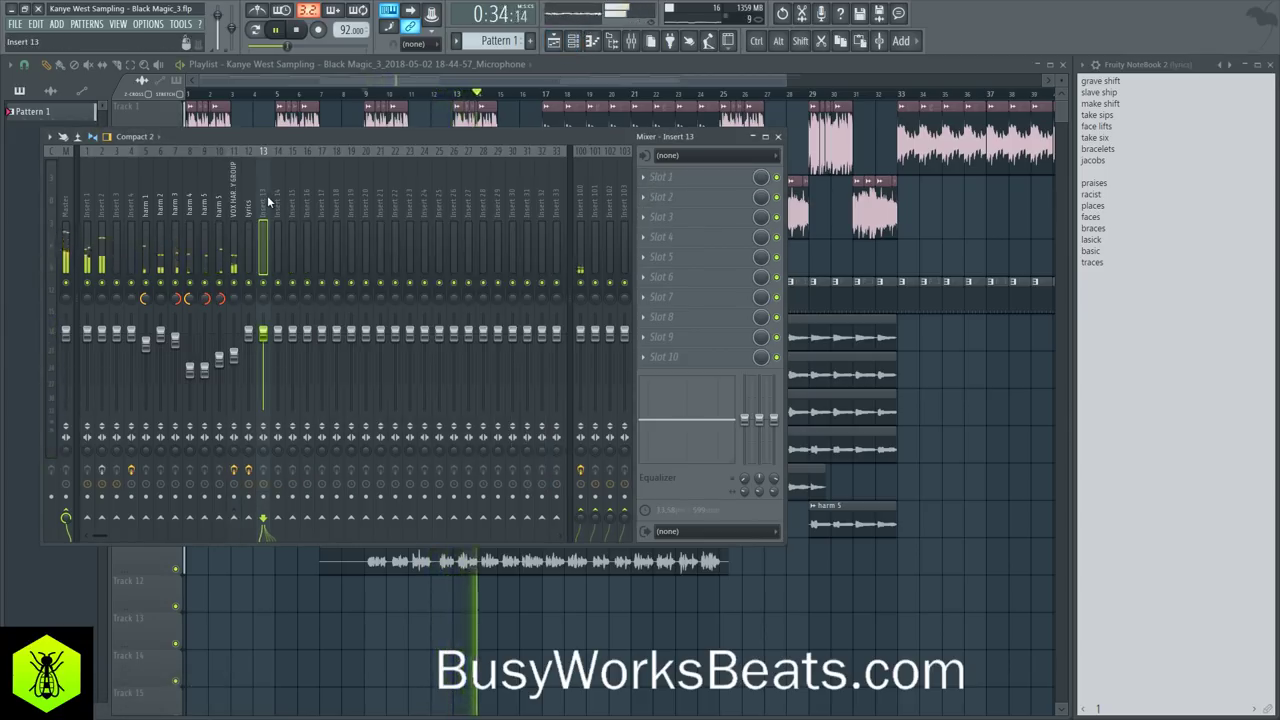
Step: Compare mixer Inserts 4 and 13, and move Insert 4 with its LA-2A and SSL channel strip to position 13
click(136, 200)
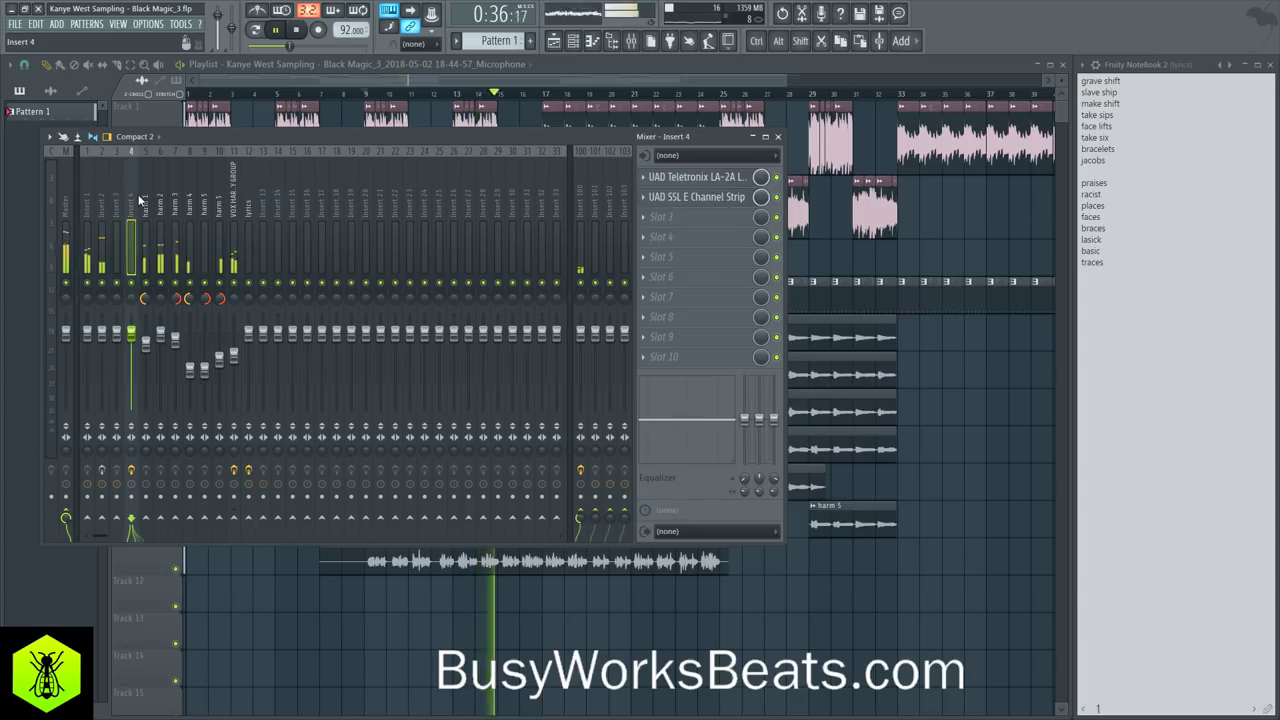
click(262, 205)
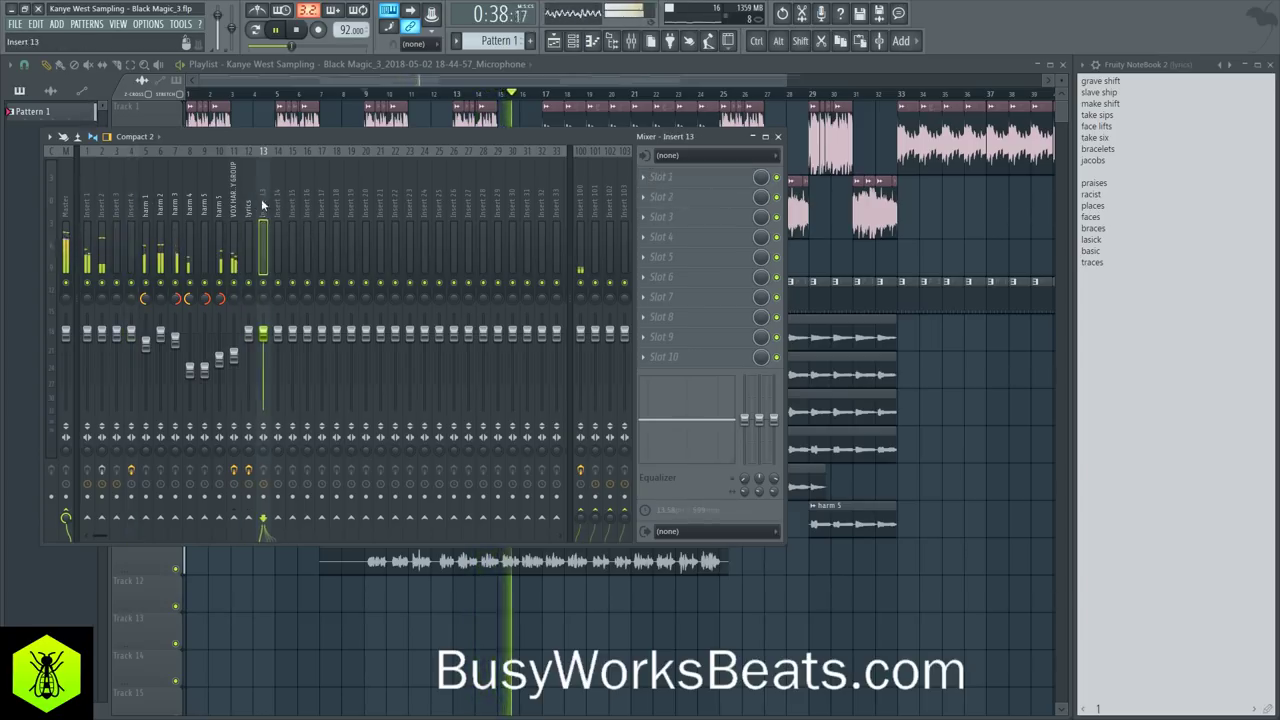
click(130, 208)
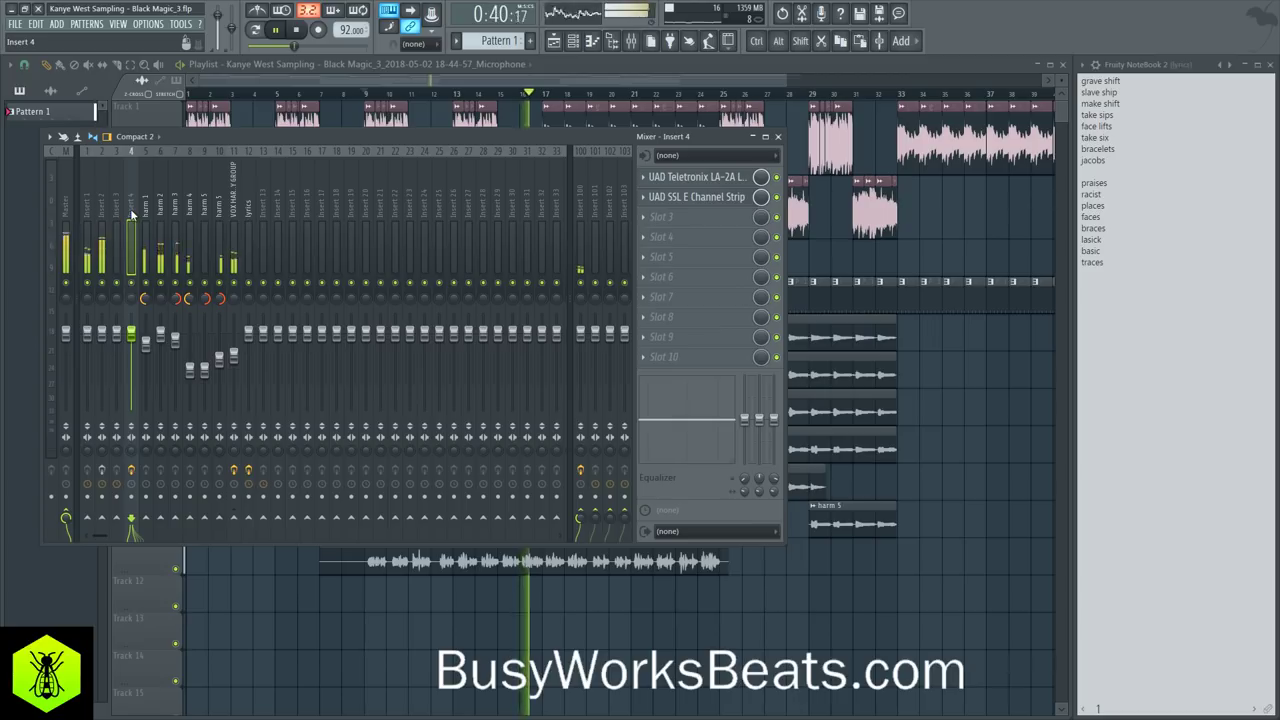
key(alt+Right)
key(alt+Right)
key(alt+Right)
key(alt+Right)
key(alt+Right)
key(alt+Right)
key(alt+Right)
key(alt+Right)
key(alt+Right)
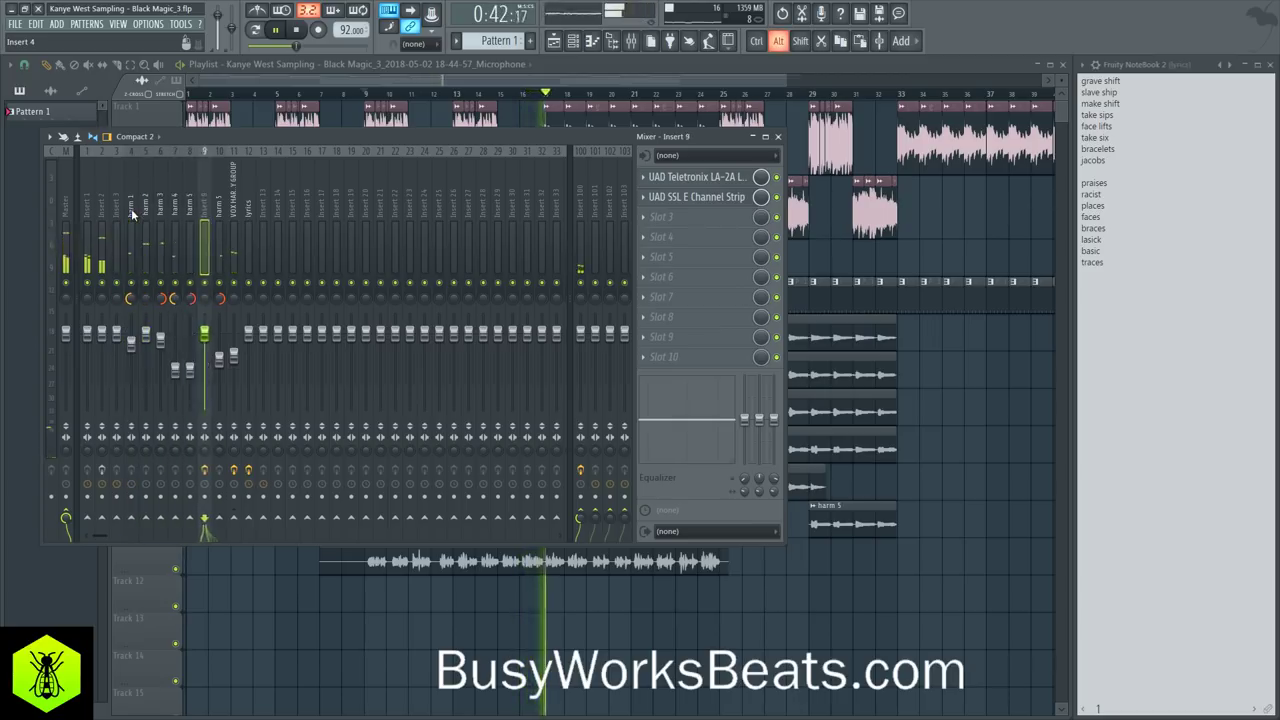
Step: Route the vocal take's Insert 12 only to Insert 13, and restart the song from bar 9
click(247, 205)
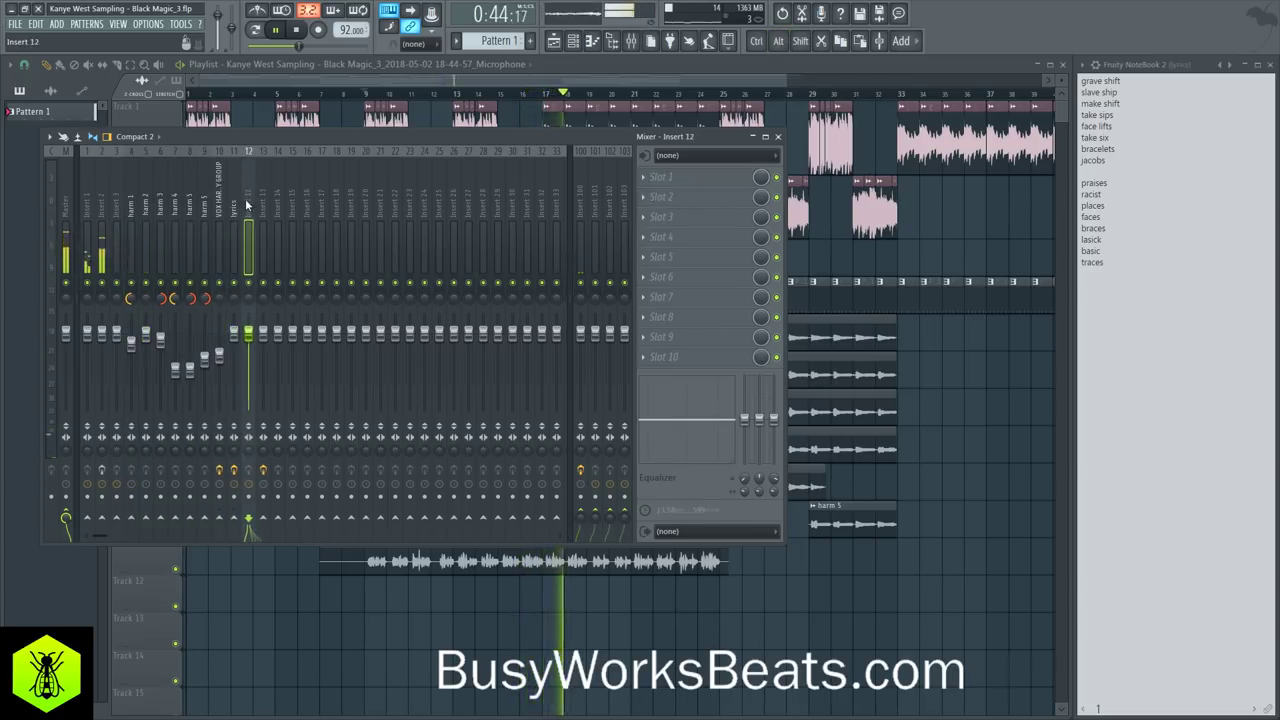
right_click(265, 518)
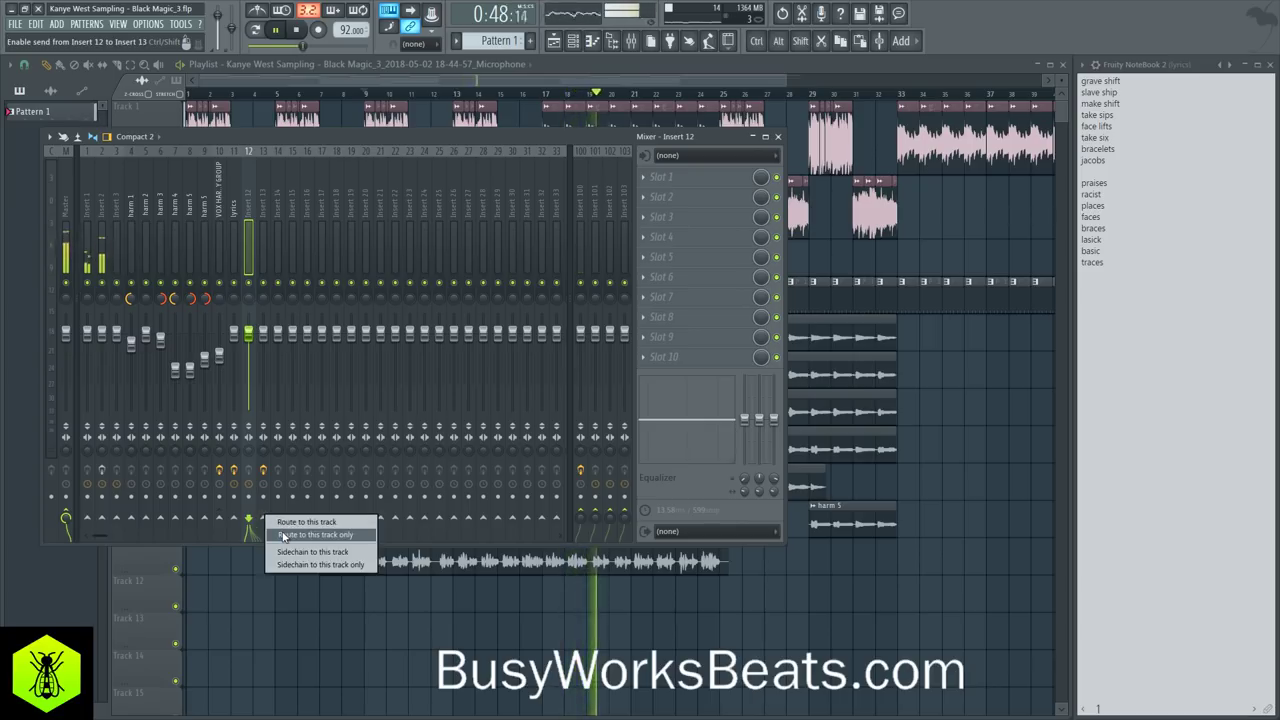
click(283, 535)
key(F9)
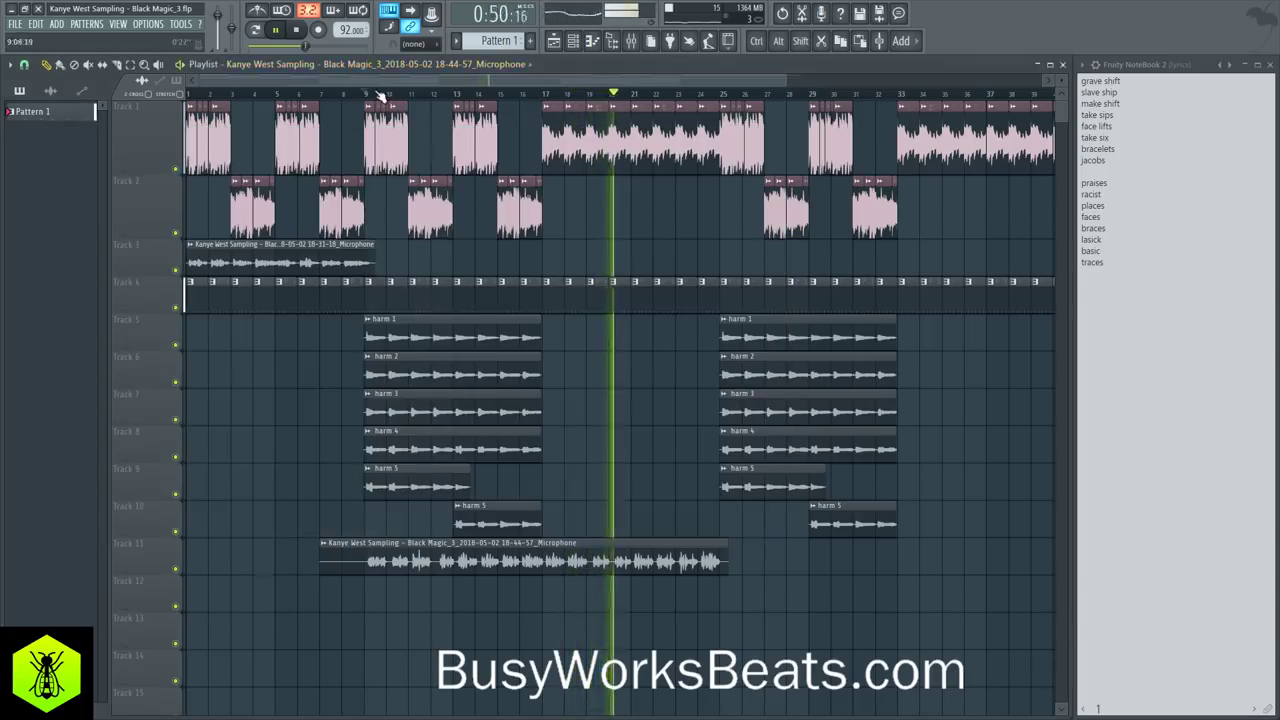
click(380, 95)
key(space)
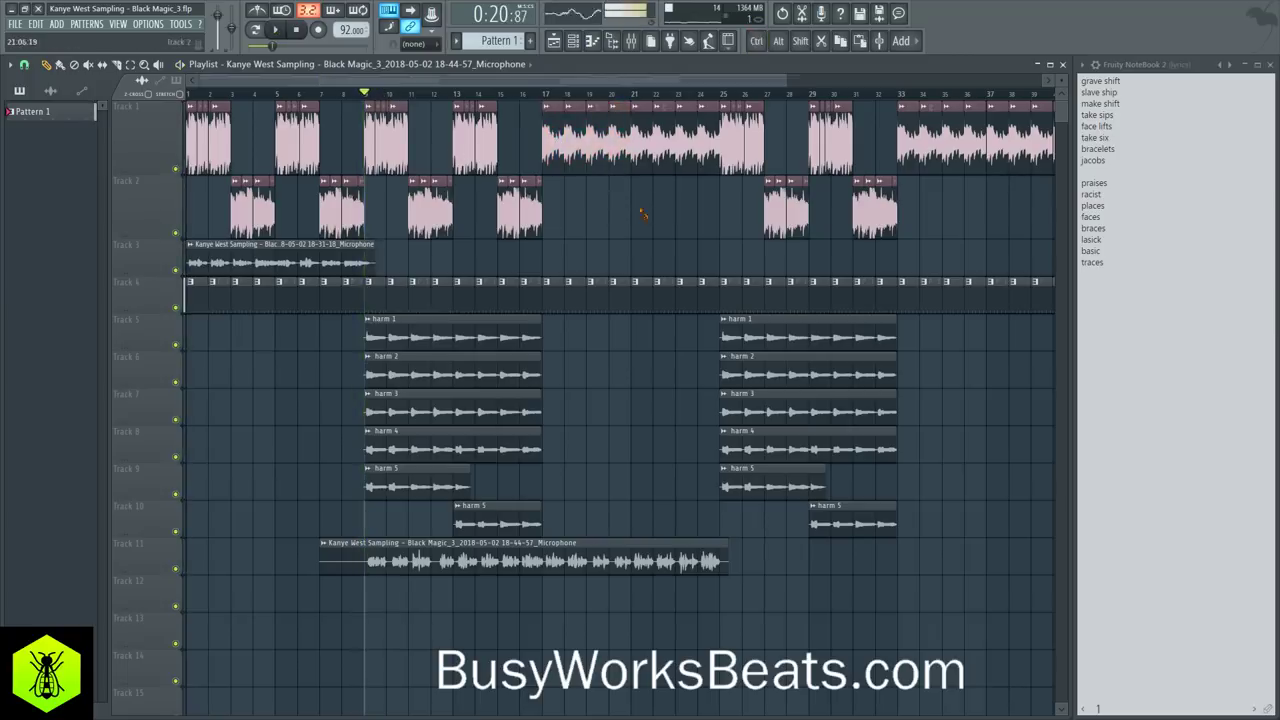
key(space)
Step: Insert one playlist track above Track 1 and move the guitar #3 clips of bars 17 to 24 onto it
scroll(586, 100, up, 3)
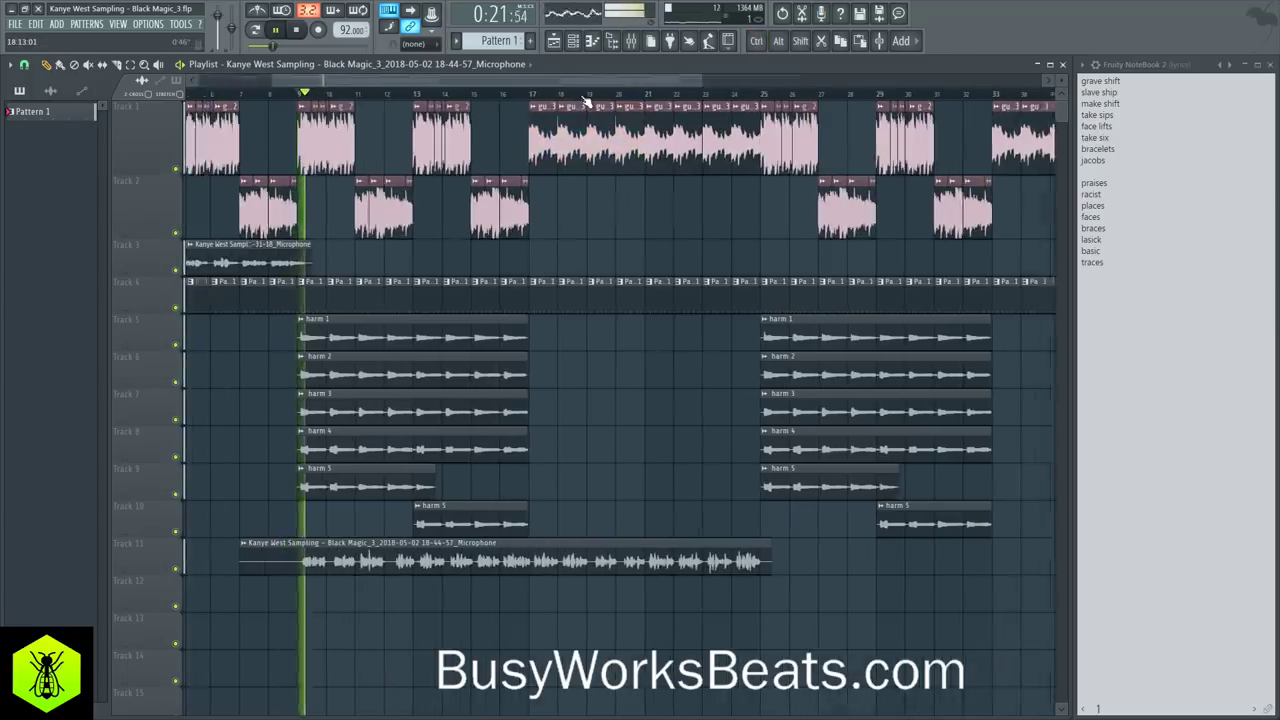
drag(520, 238, 278, 122)
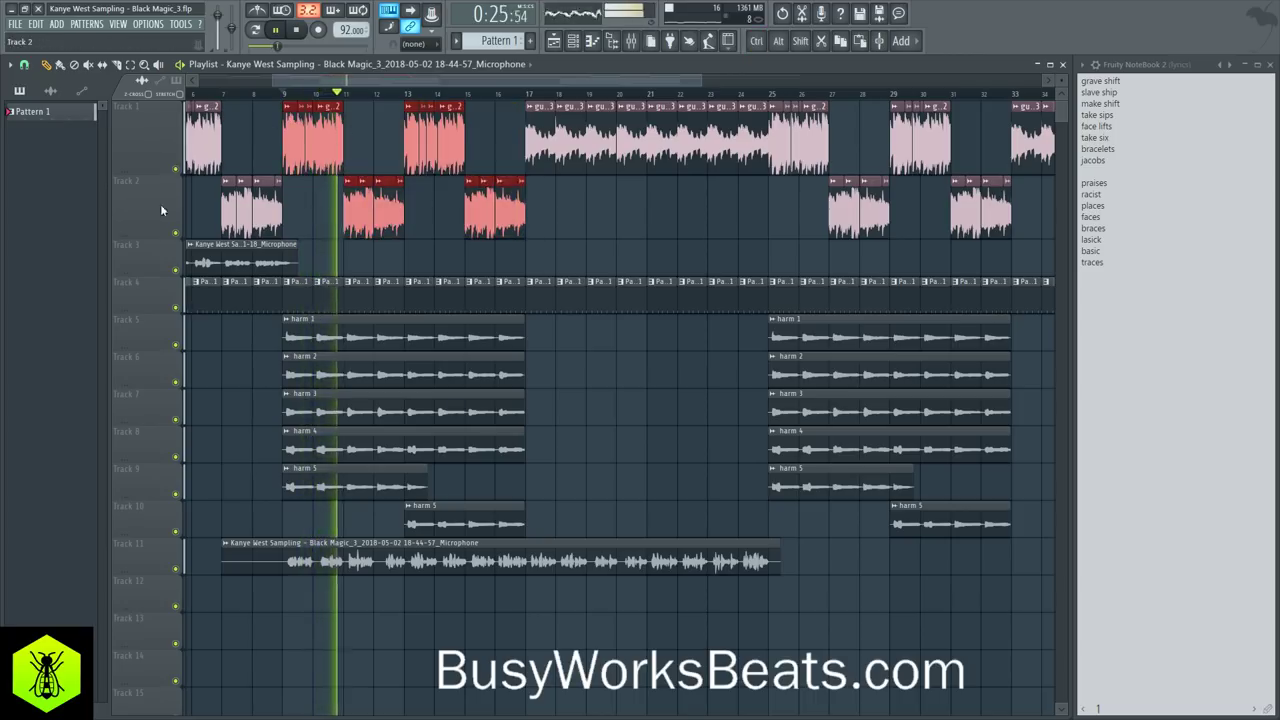
right_click(172, 105)
click(215, 308)
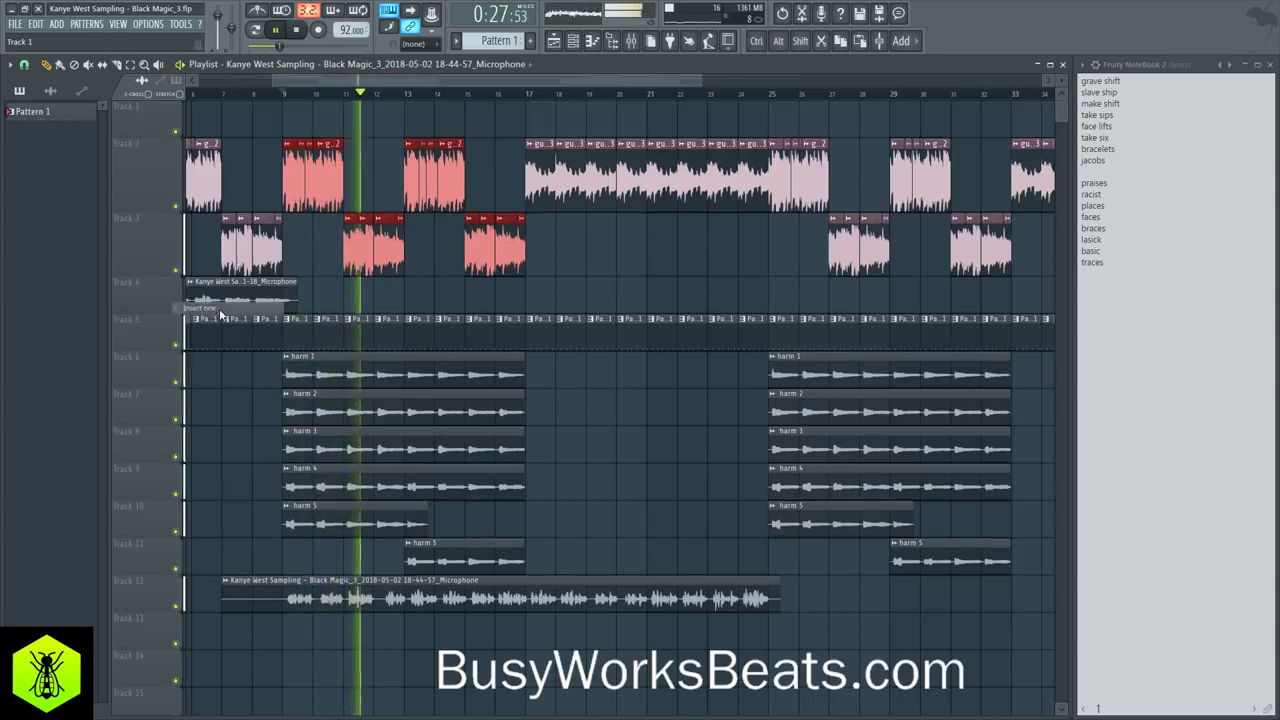
drag(528, 160, 750, 123)
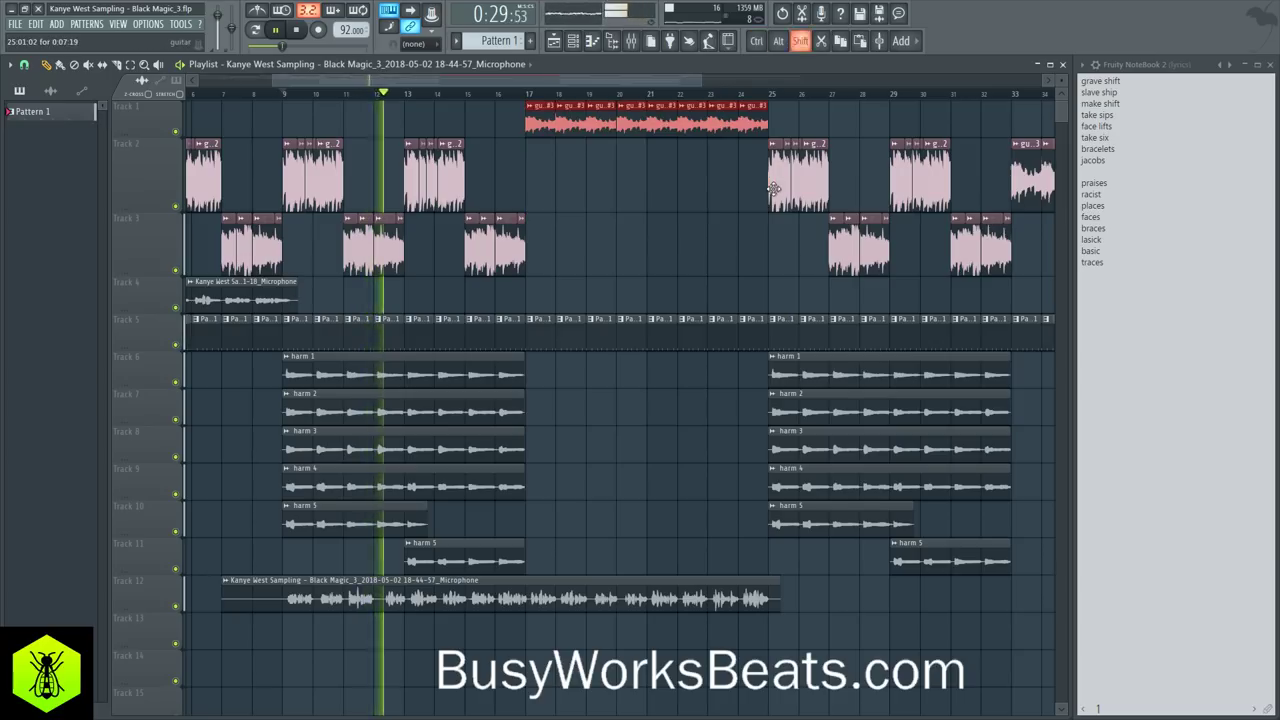
Step: Lower the VOX HARMONY GROUP fader slightly and set Insert 12's volume to 93% (-1.7 dB)
key(F9)
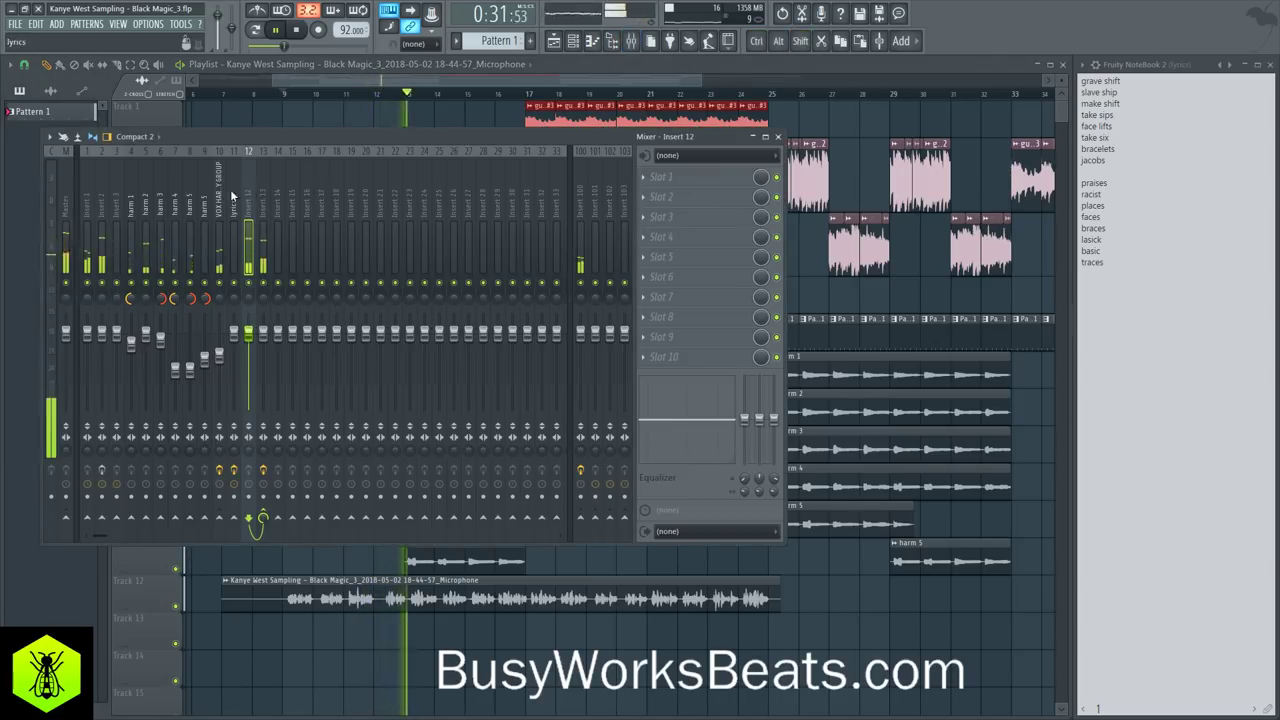
click(217, 320)
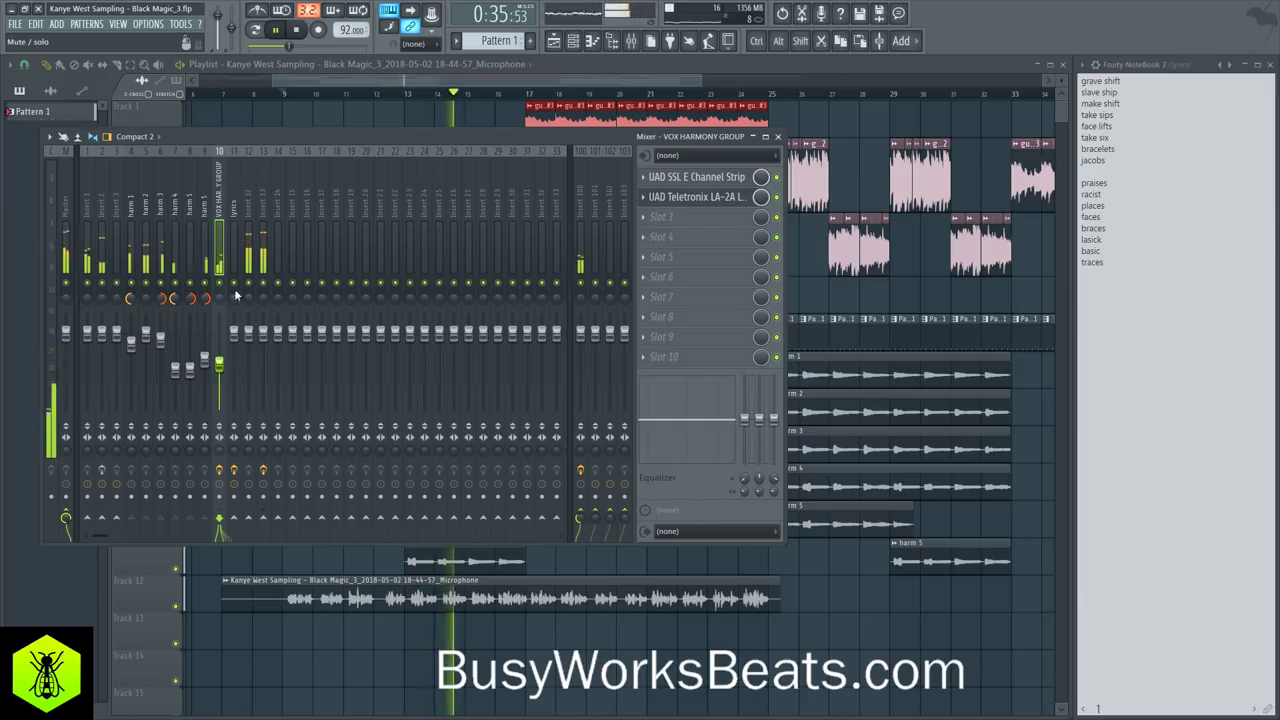
click(250, 218)
click(260, 220)
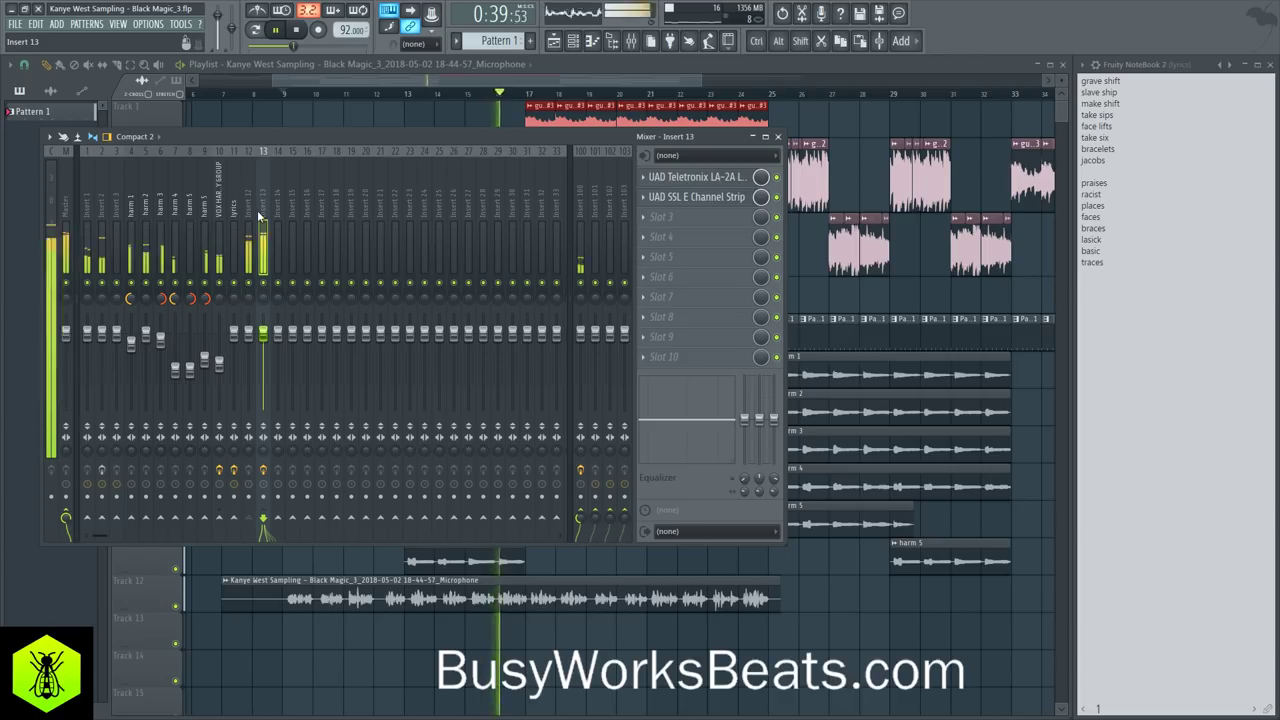
click(249, 204)
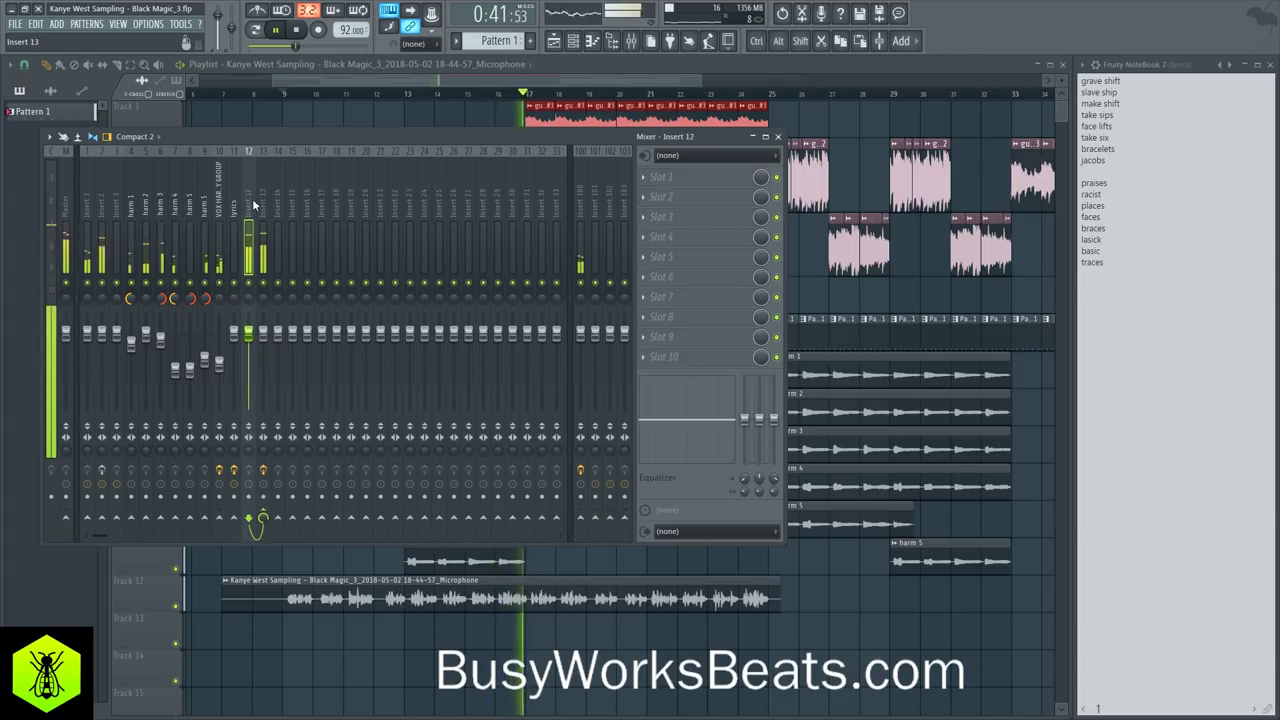
click(262, 204)
click(251, 300)
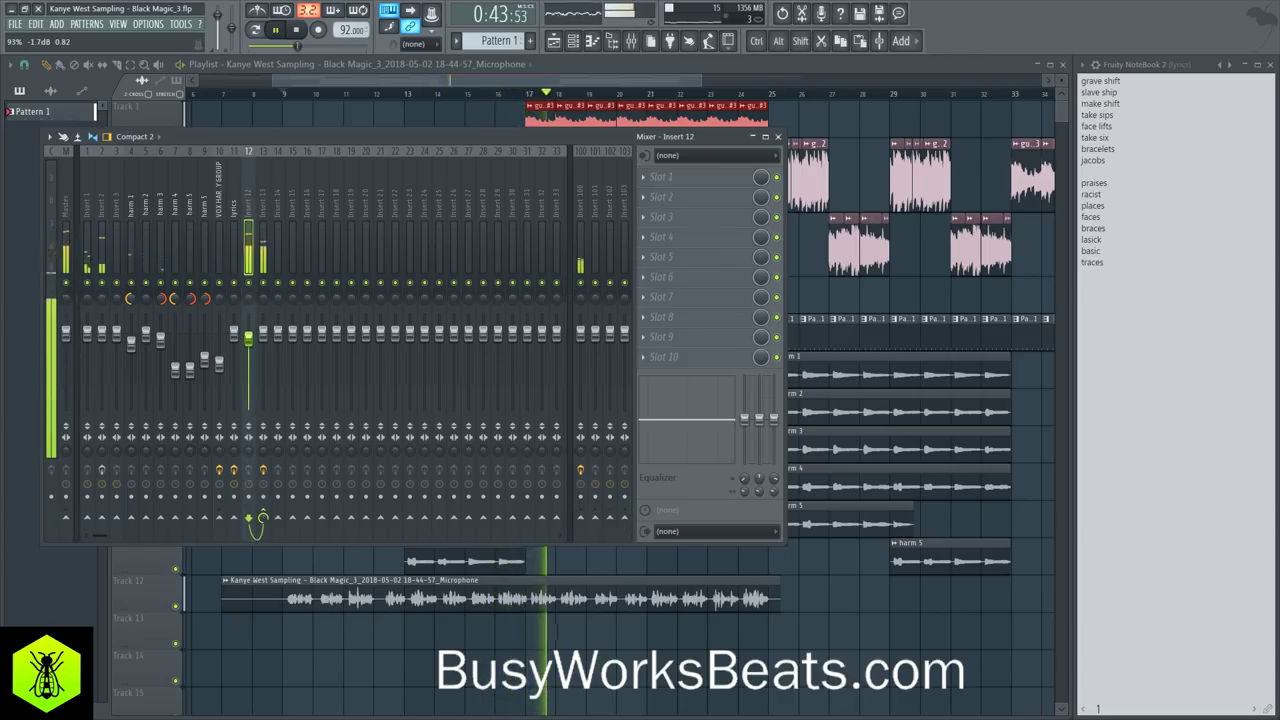
key(F9)
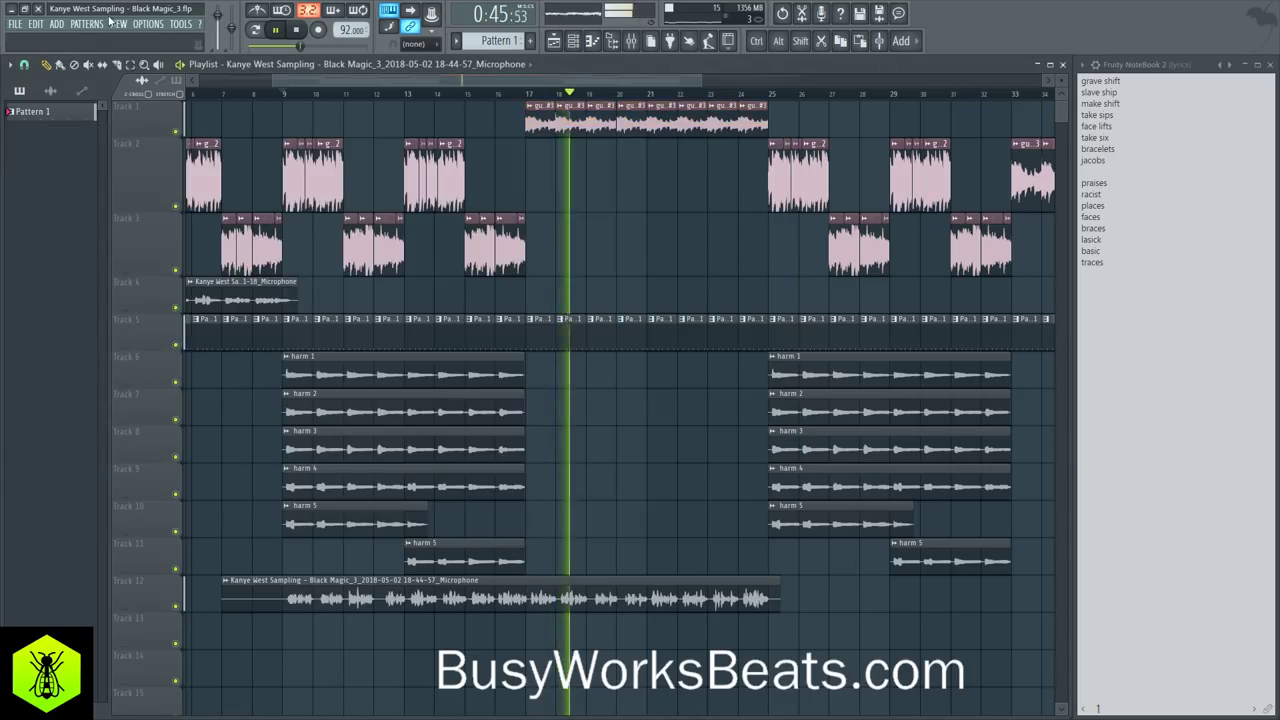
Step: With playlist snapping off, cut the silence before bar 9 from the vocal take on Track 12, and save the project
click(24, 64)
click(27, 78)
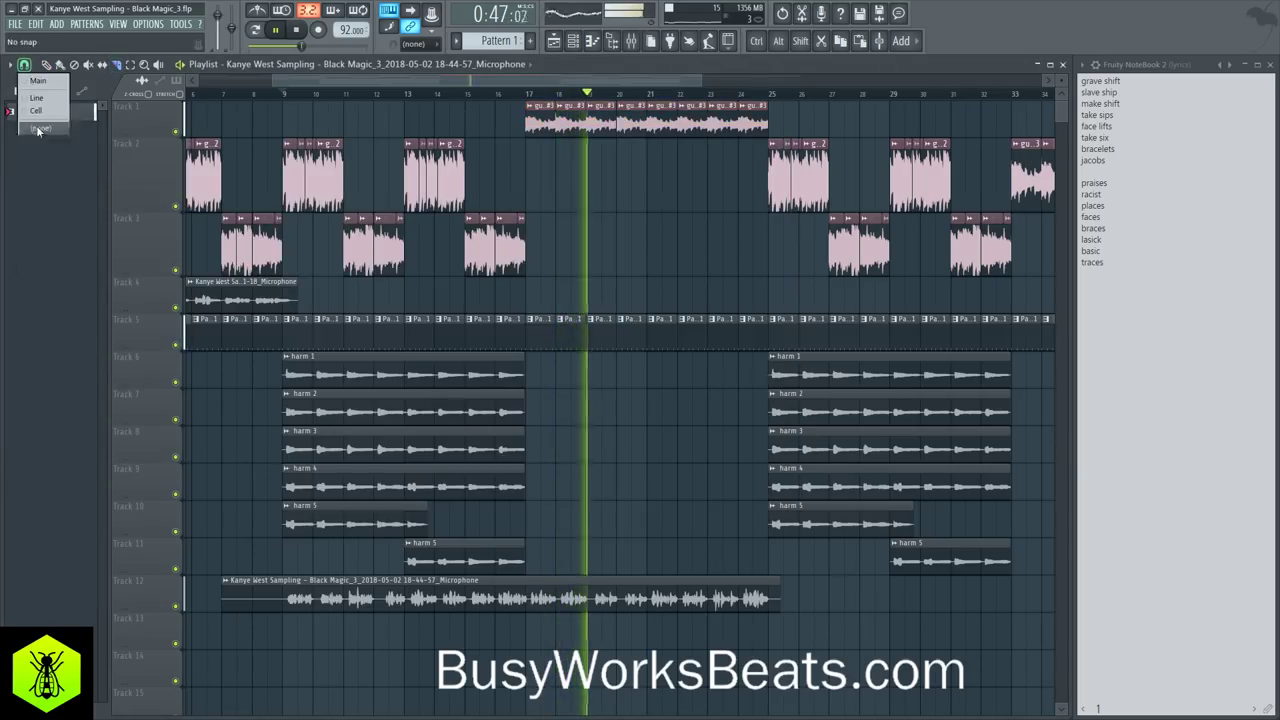
shift+right_click(288, 596)
key(ctrl+s)
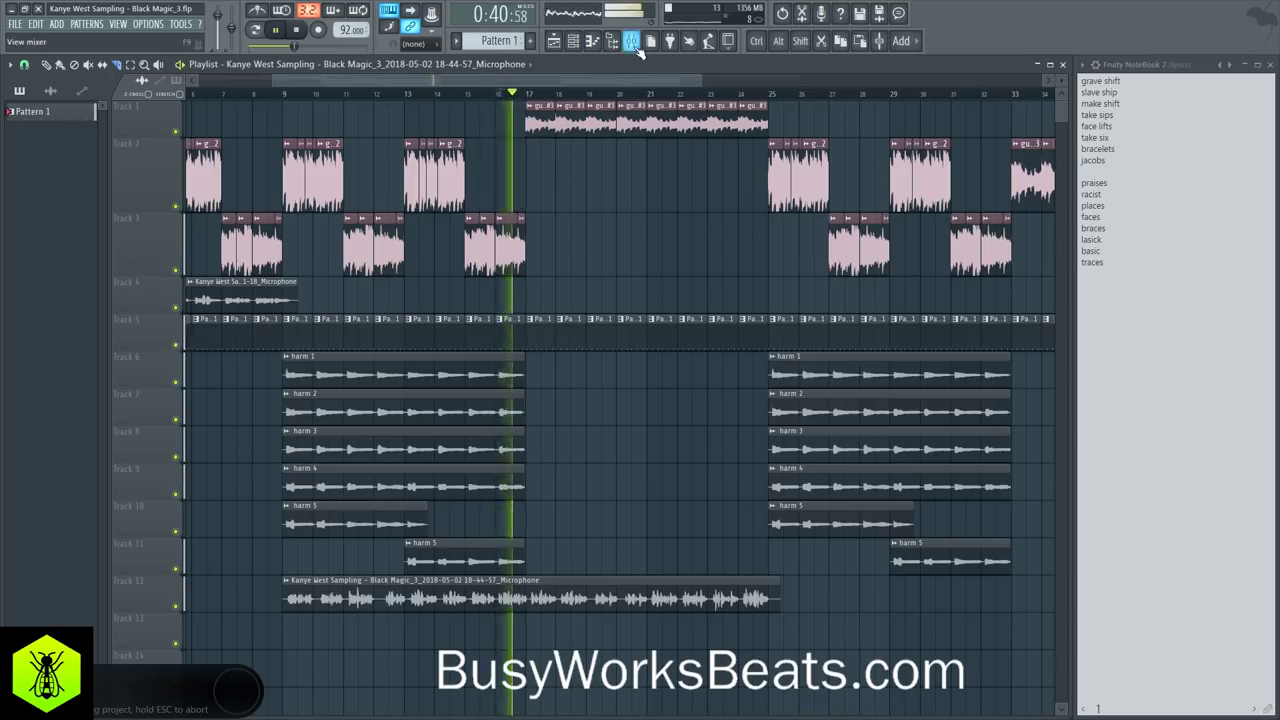
Step: Check the effect chain on the Microphone insert in the mixer
key(F9)
scroll(310, 191, down, 15)
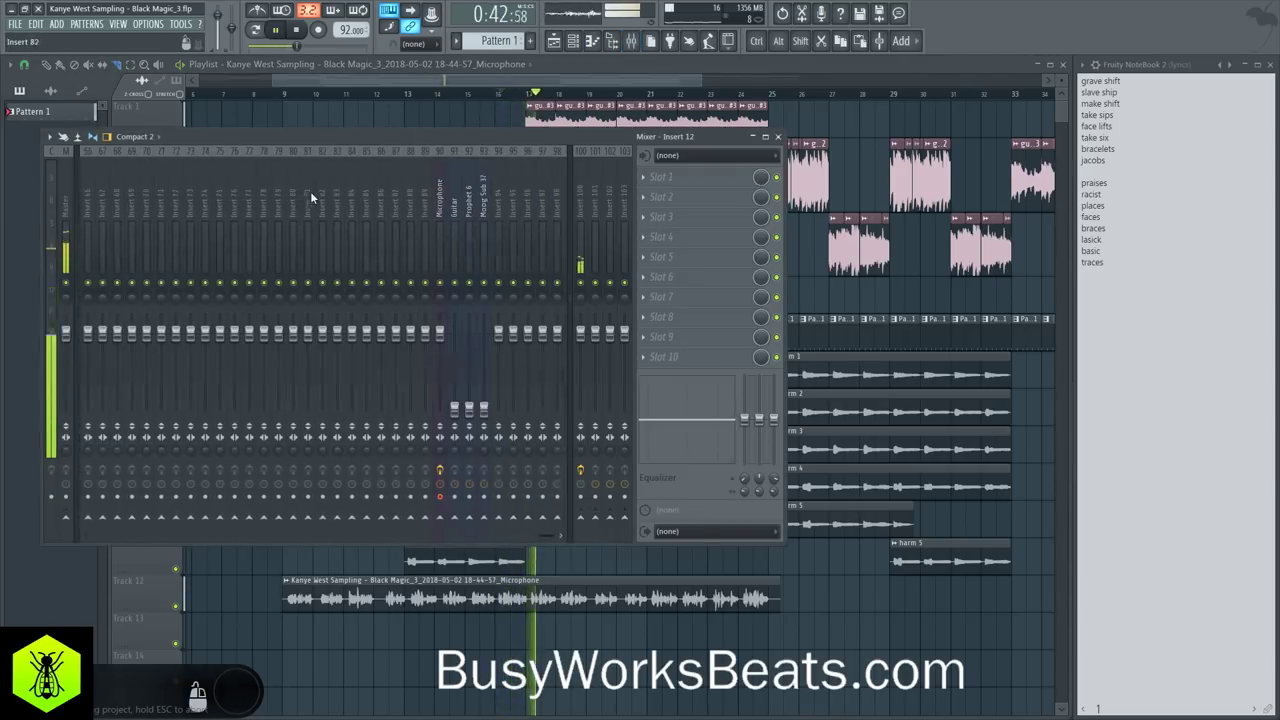
click(430, 200)
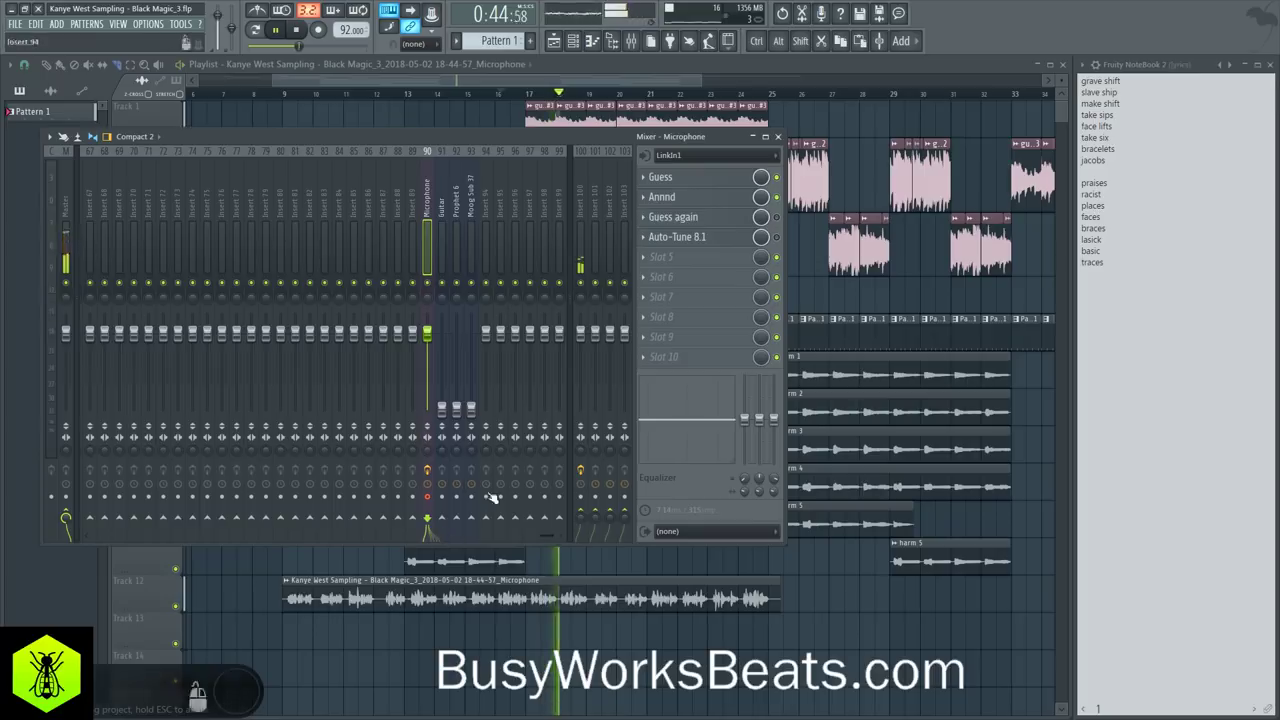
key(F9)
Step: Stop the song, split the Track 12 vocal take at bar 18, and remove its audio from there to about 19:04
scroll(563, 104, up, 4)
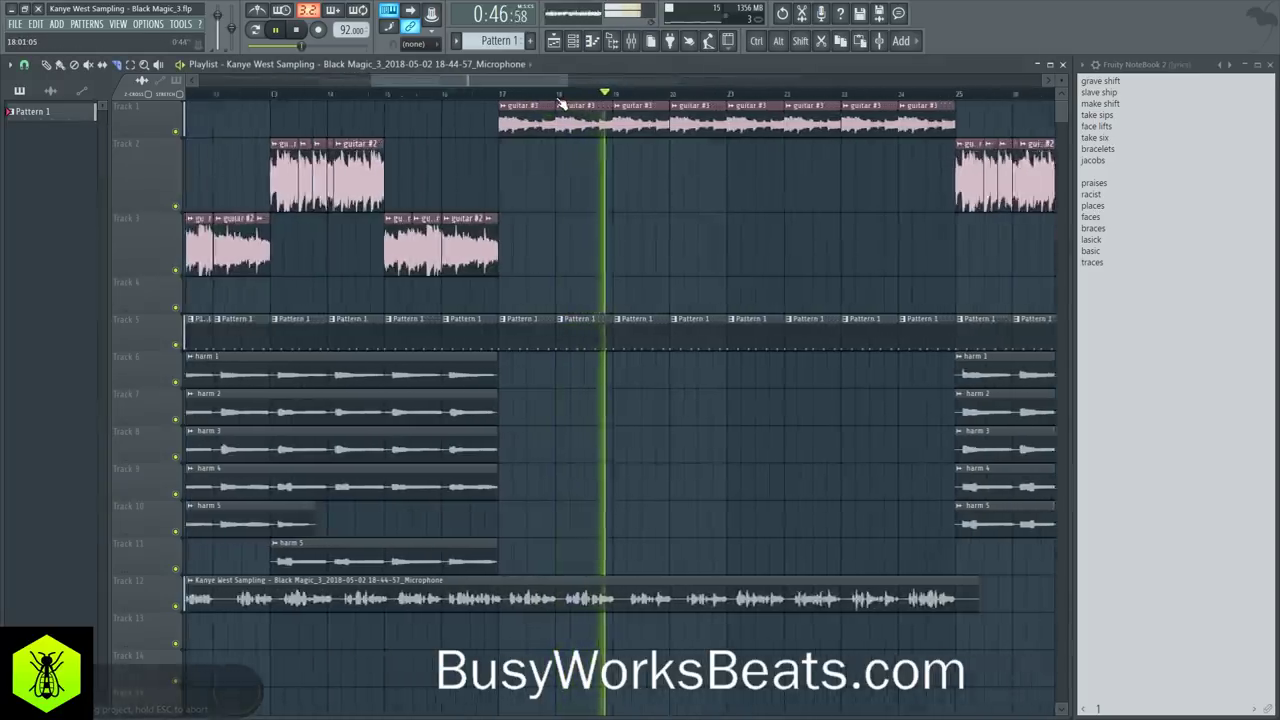
key(space)
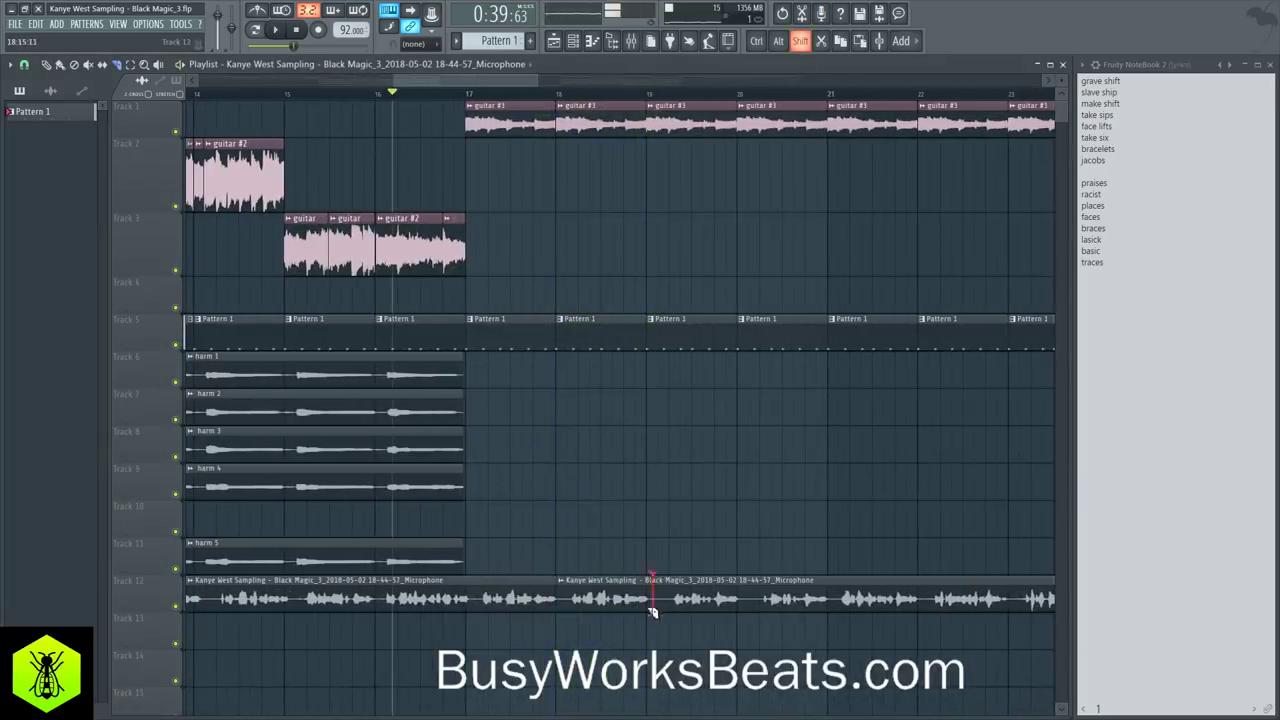
drag(652, 612, 674, 612)
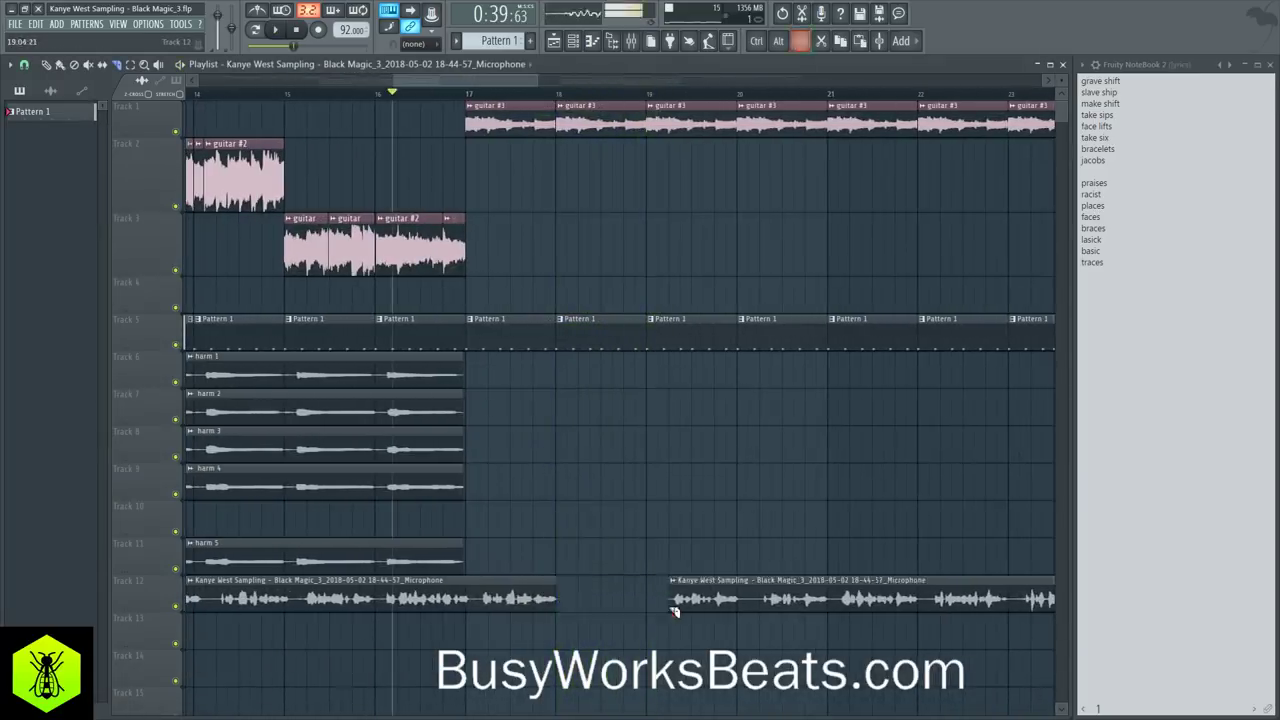
Step: Arm recording, record a short vocal take from bar 17, and stop it
click(632, 47)
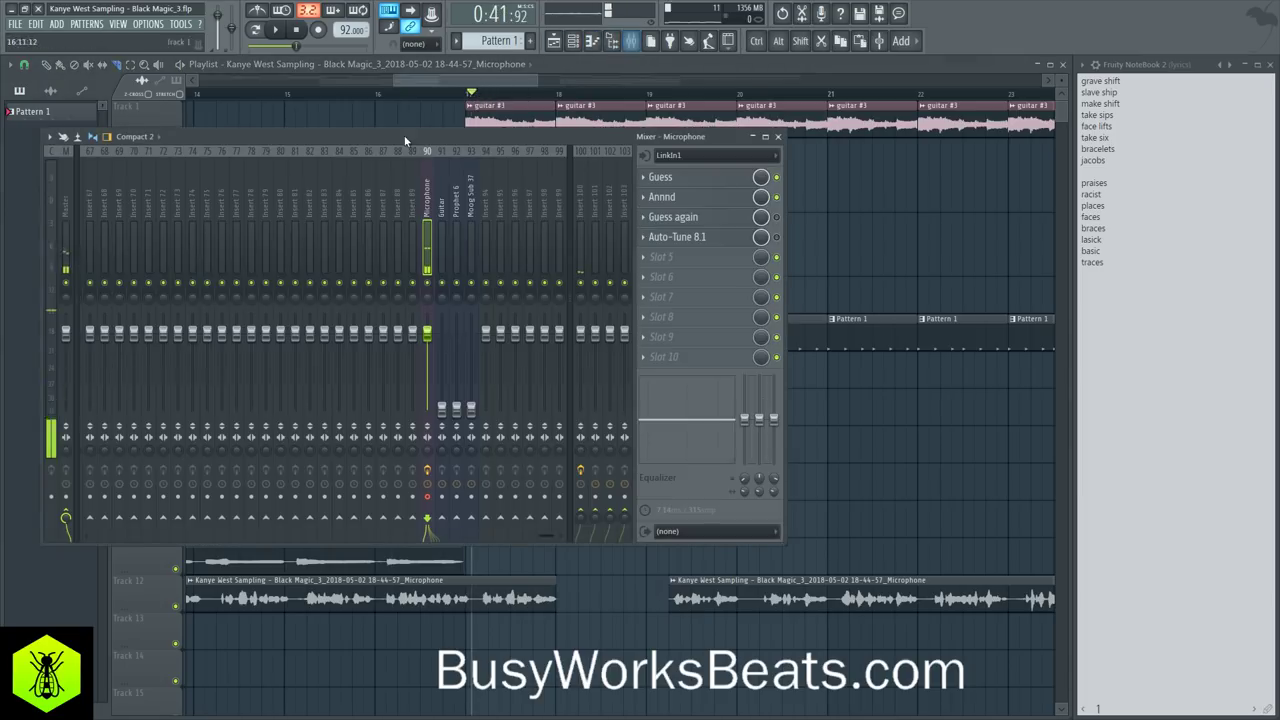
click(324, 34)
click(646, 413)
click(619, 688)
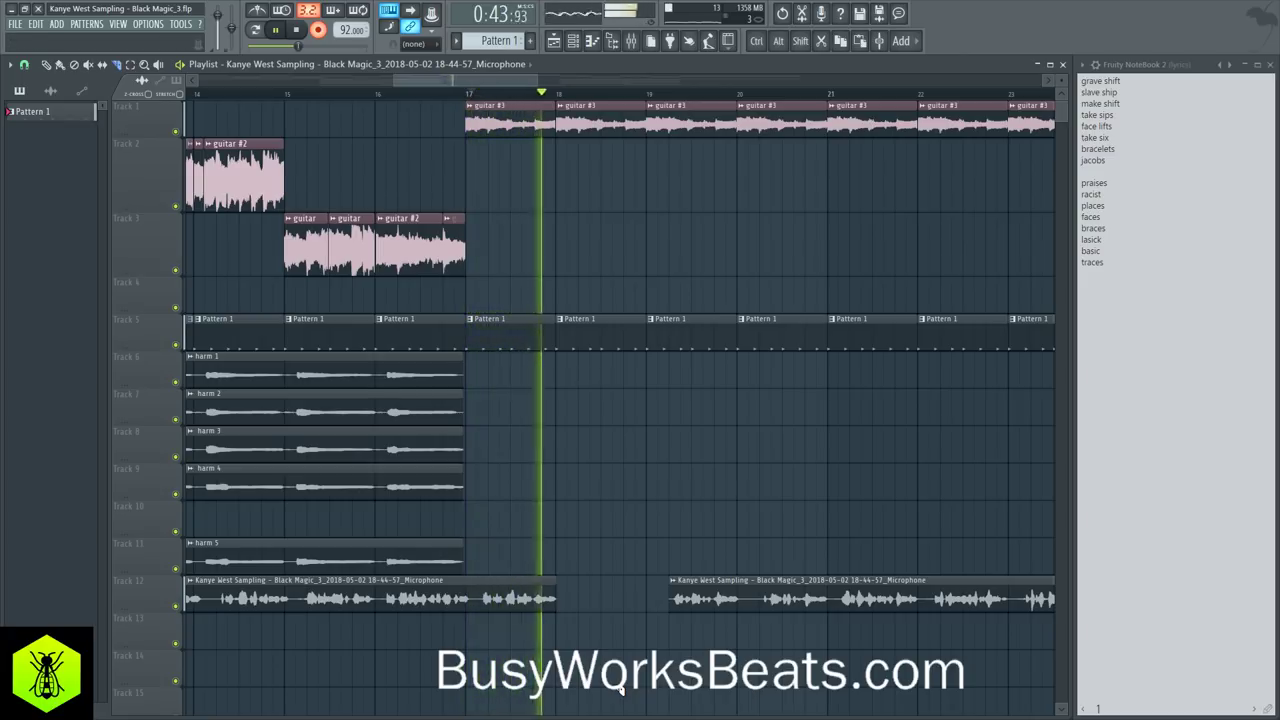
key(space)
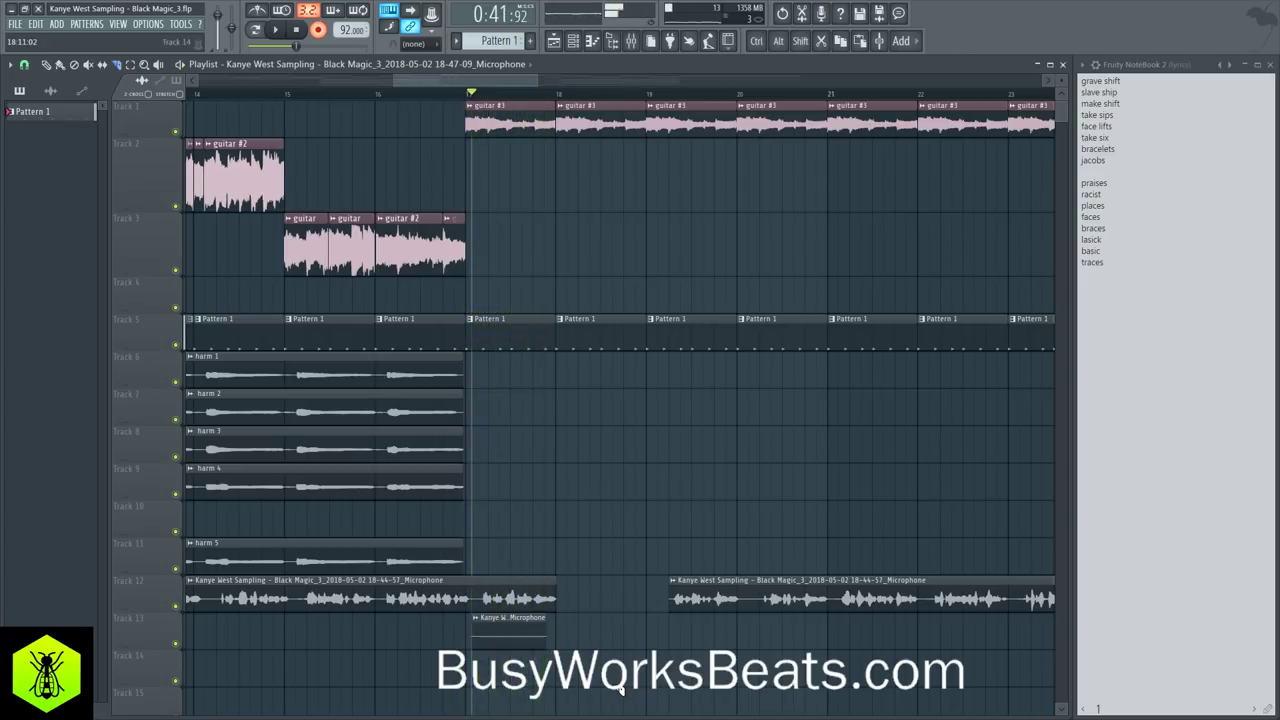
Step: Record a replacement vocal take from bar 15 across the gap in the Track 12 vocal
click(287, 101)
key(space)
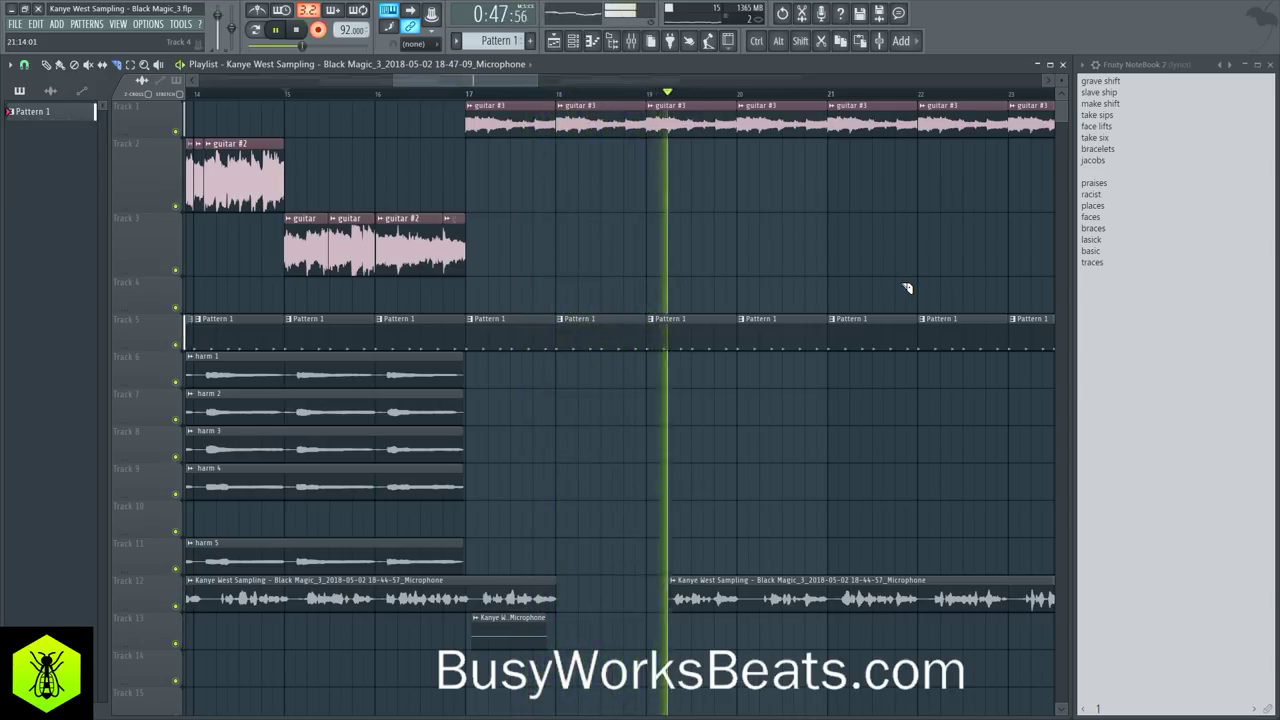
key(space)
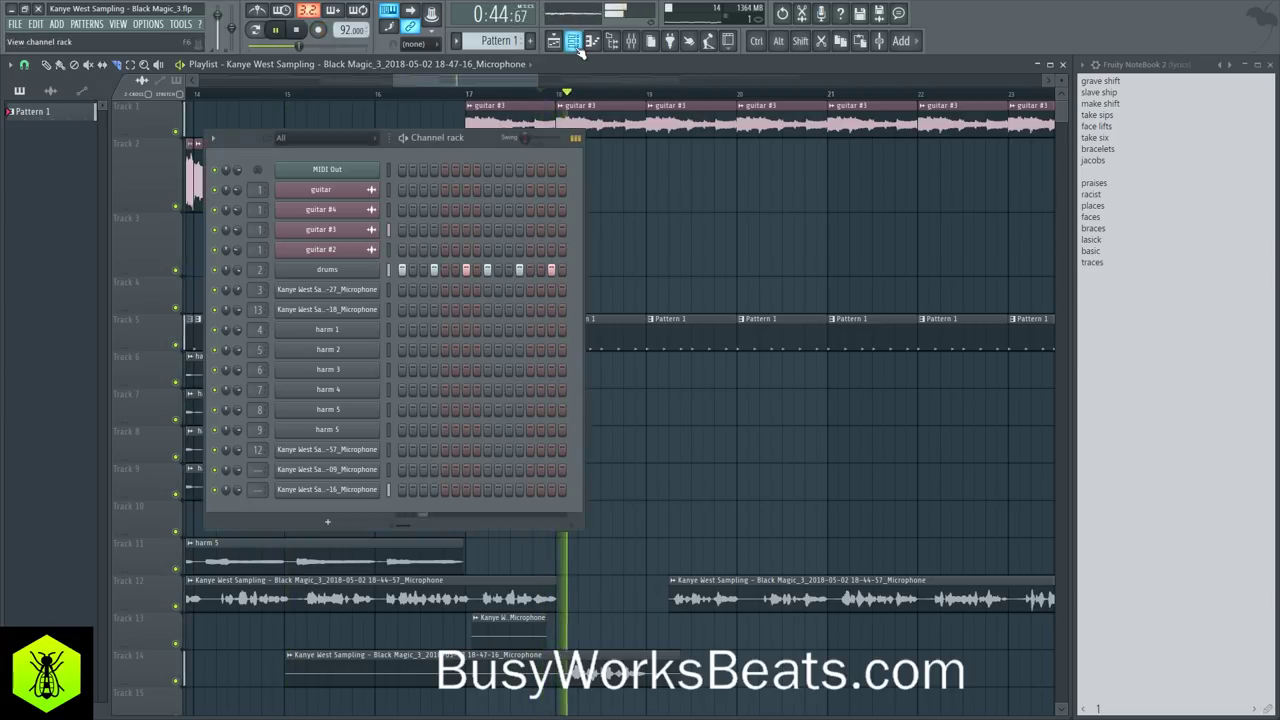
Step: Check the new take's target mixer track in the channel rack and replay the song from bar 17
key(F6)
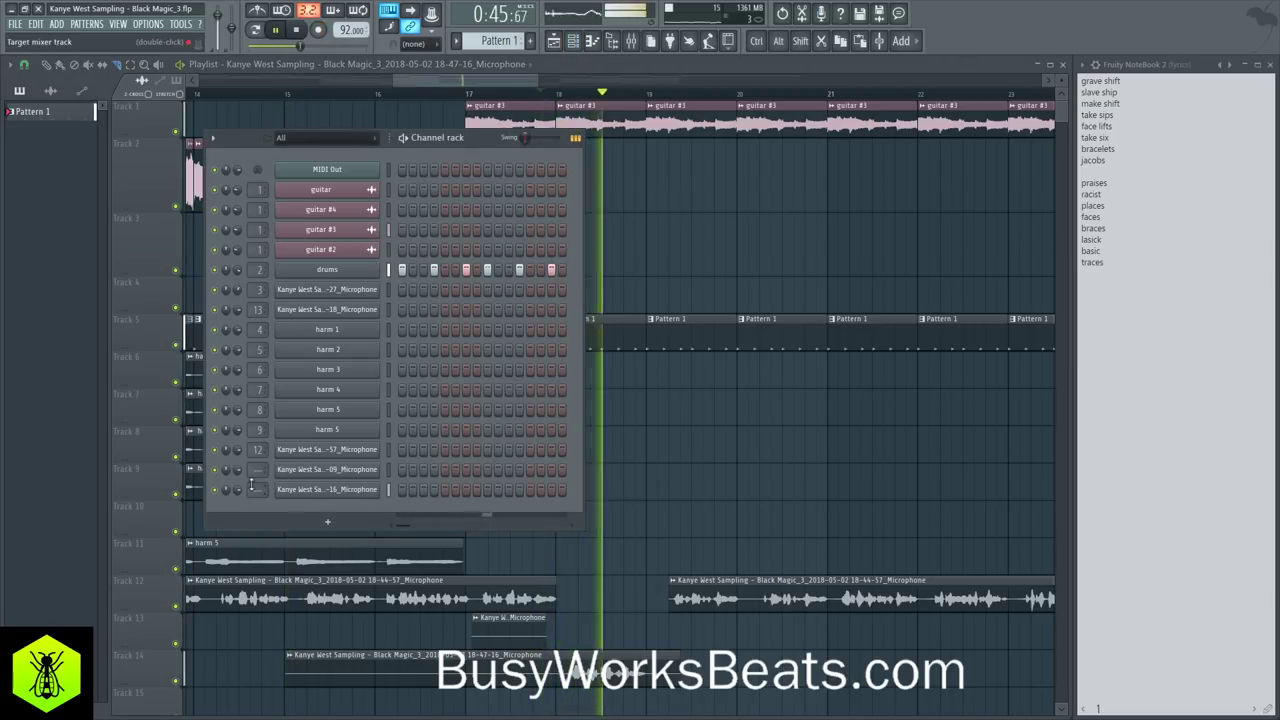
key(F6)
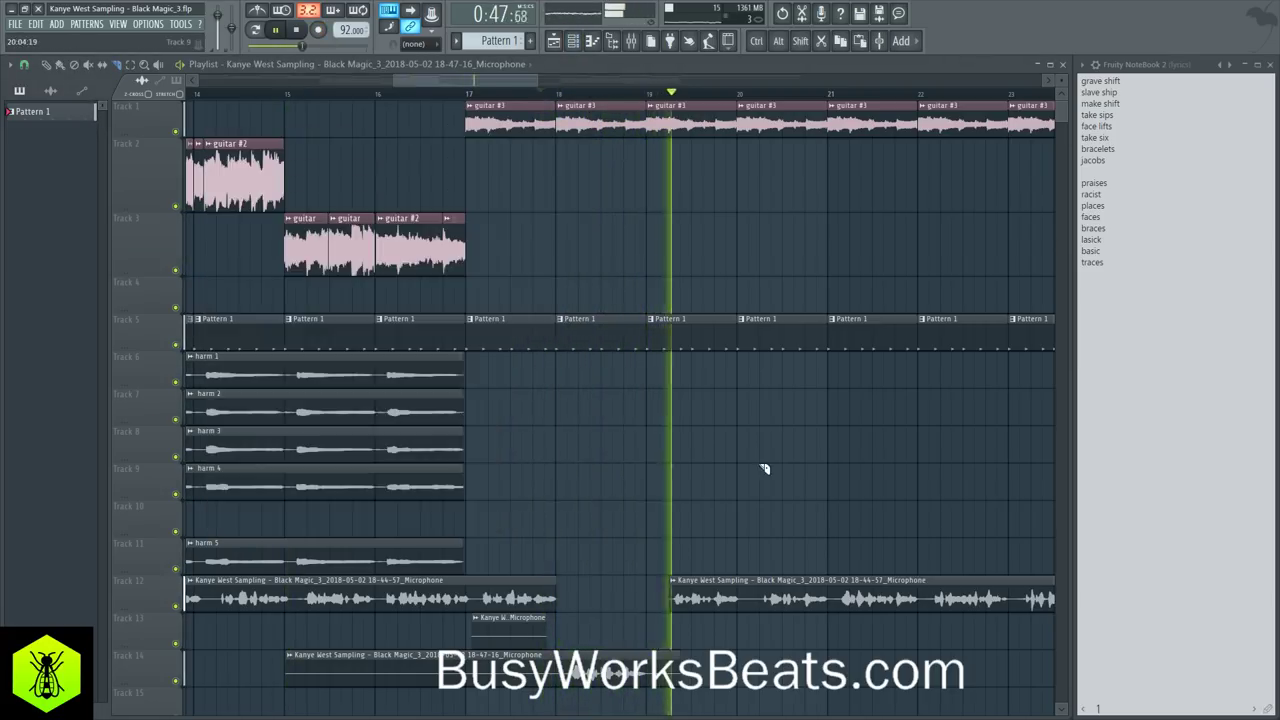
click(471, 94)
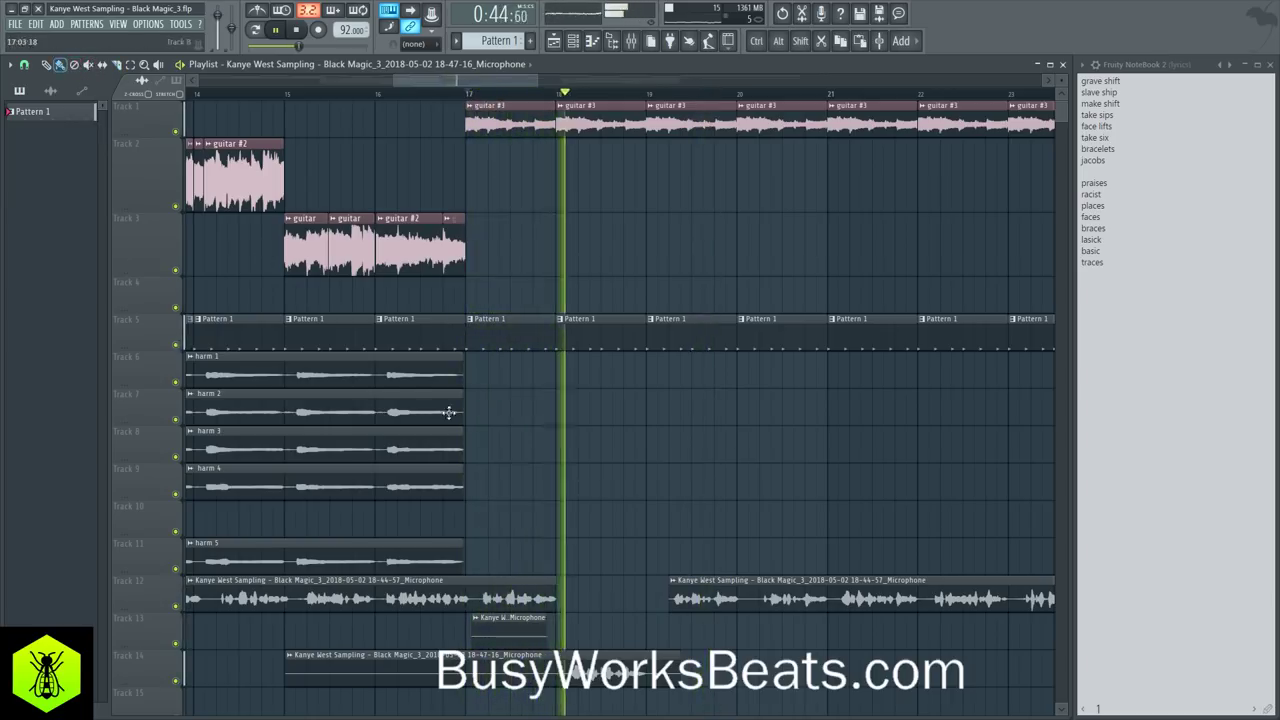
Step: With snapping set to none, cut the silence before bar 18 from the Track 14 take and delete the short Track 13 take
click(24, 64)
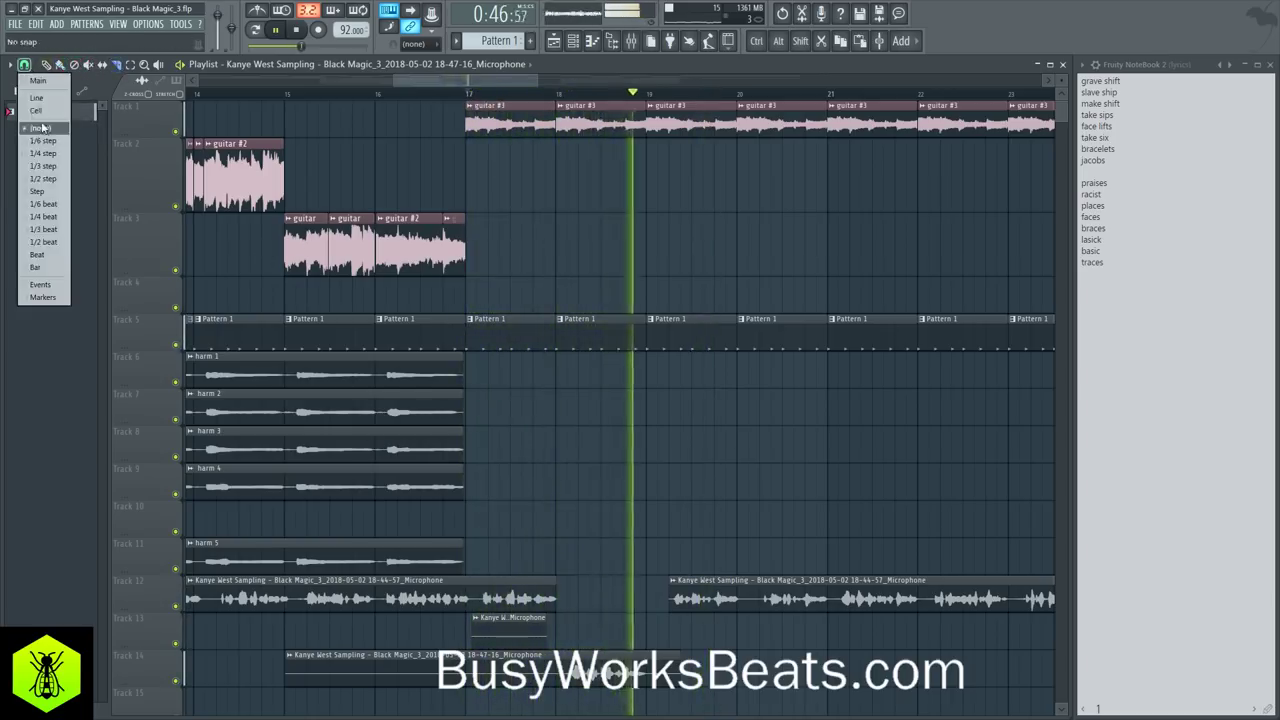
click(42, 128)
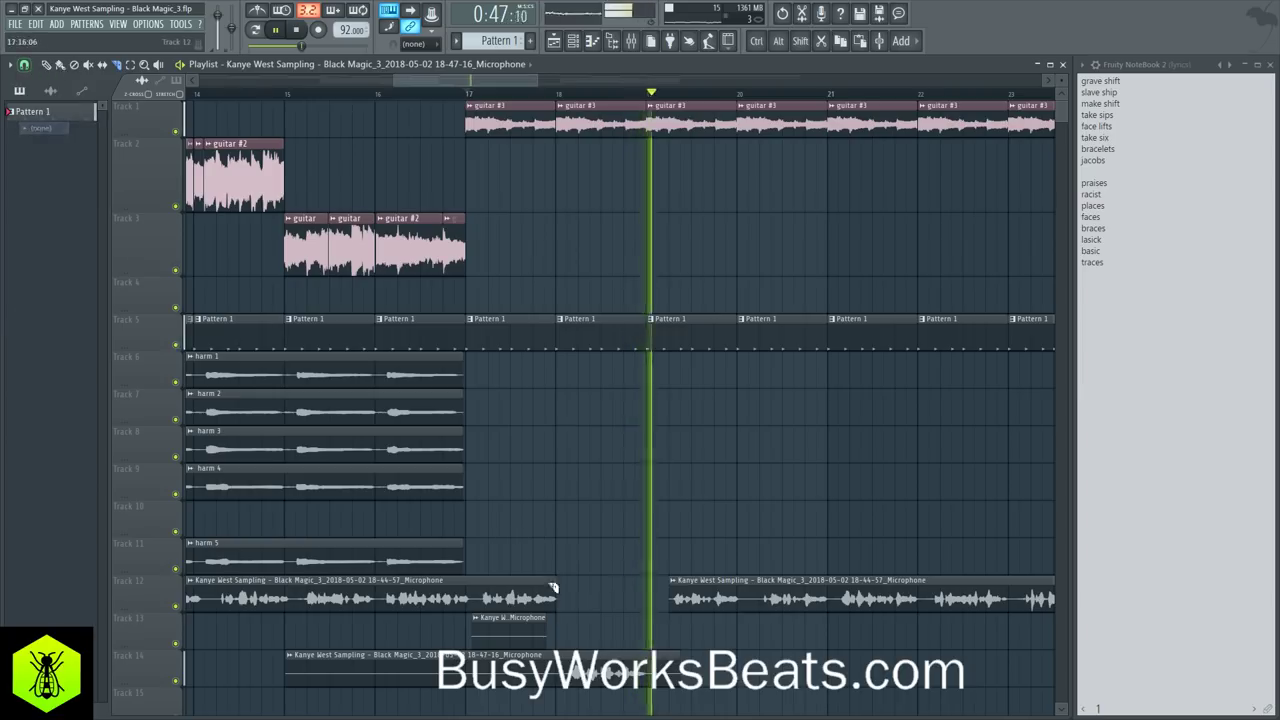
click(575, 683)
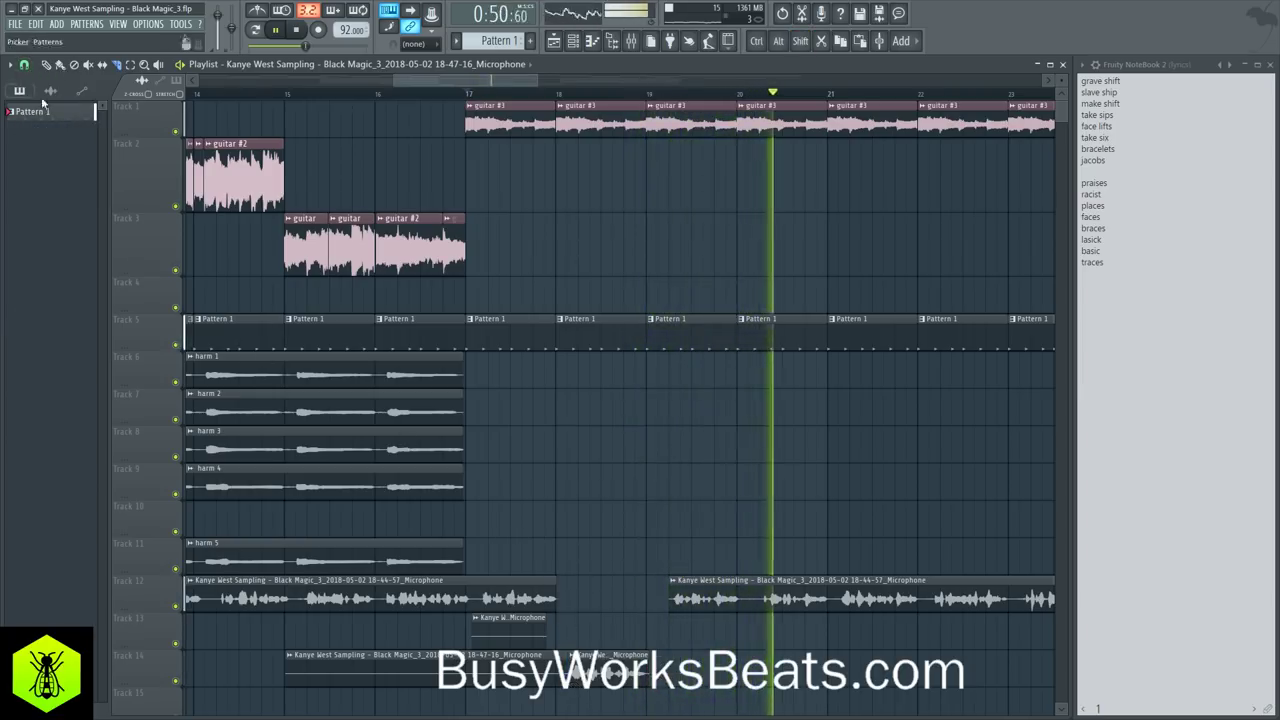
right_click(485, 665)
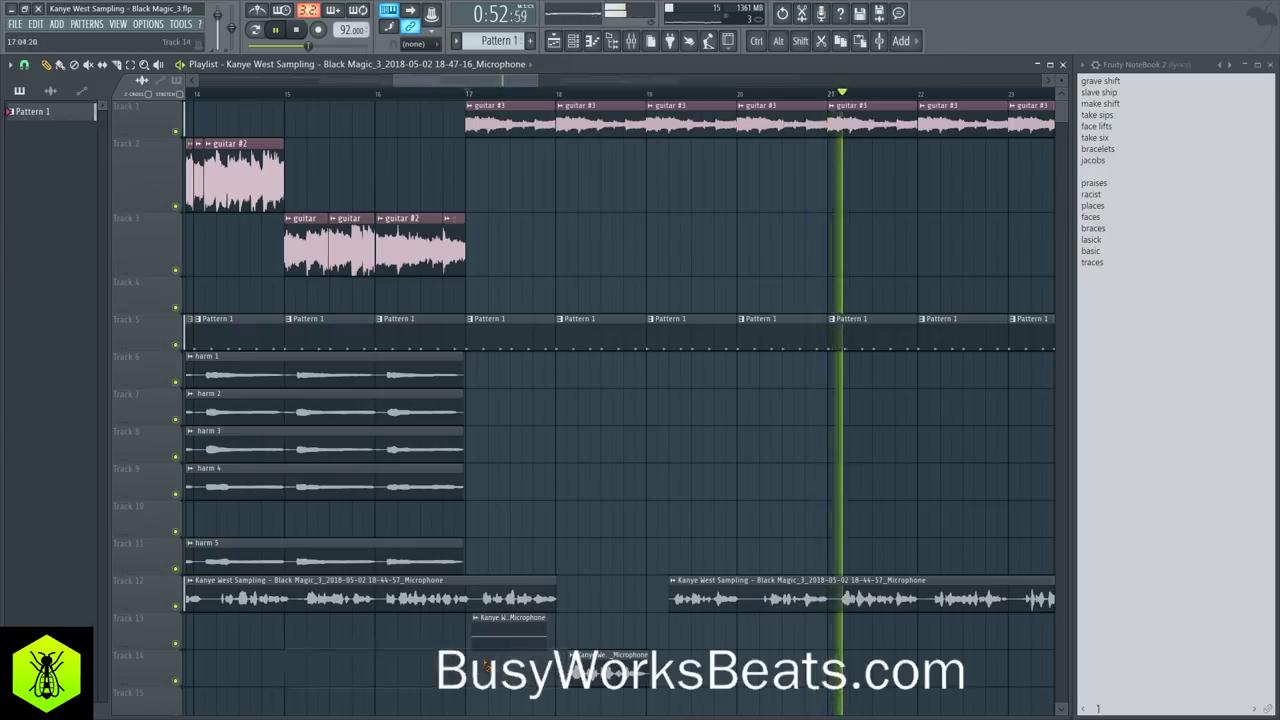
right_click(492, 632)
key(space)
Step: Place a copy of the guitar chops on Tracks 2 and 3 over bars 17 to 24, and set snapping to Bar
scroll(495, 100, down, 2)
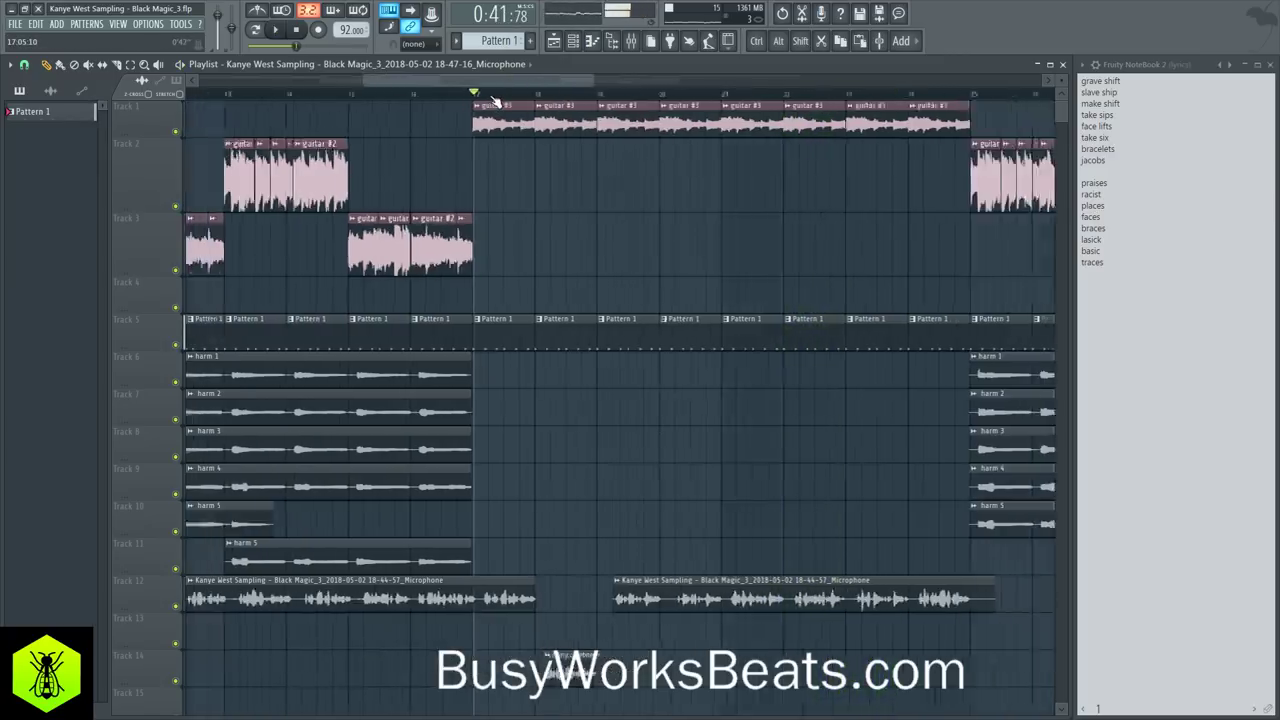
scroll(493, 100, down, 3)
drag(504, 274, 516, 162)
click(24, 64)
click(40, 269)
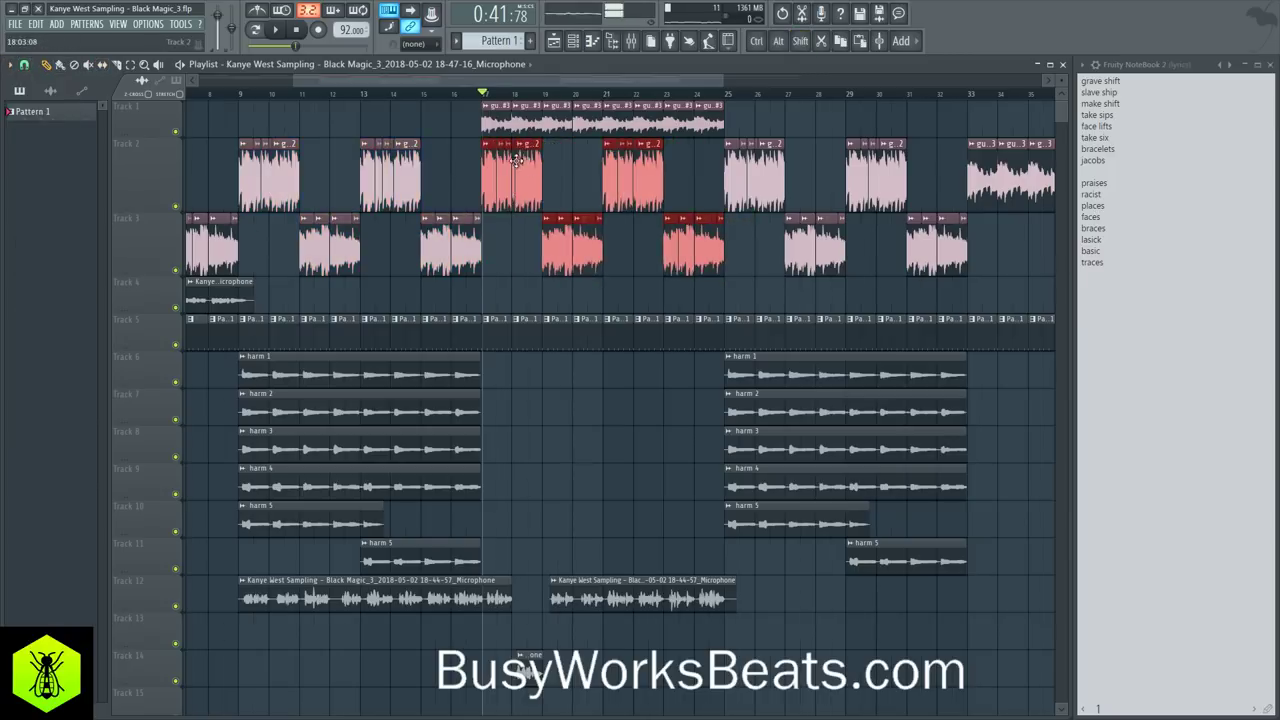
Step: Play the song and delete the copied guitar chops in bar 17 on Track 2
scroll(492, 116, up, 5)
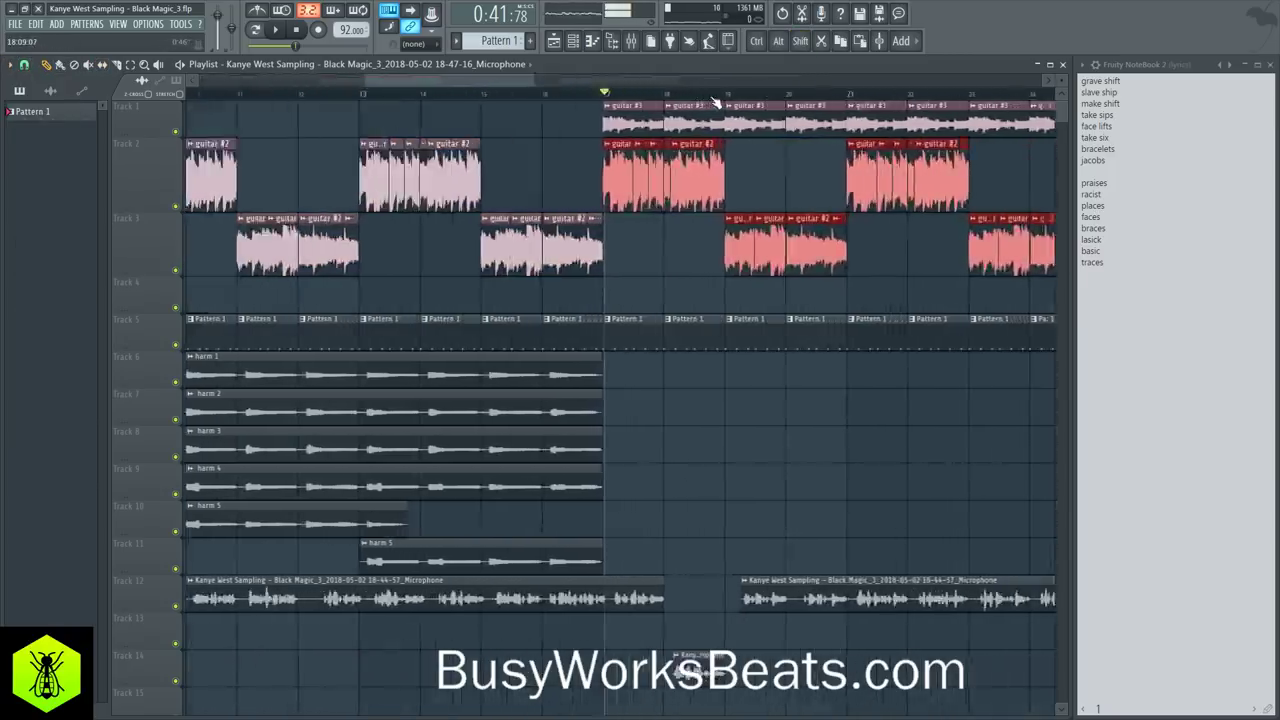
key(space)
right_click(569, 165)
right_click(601, 165)
right_click(623, 165)
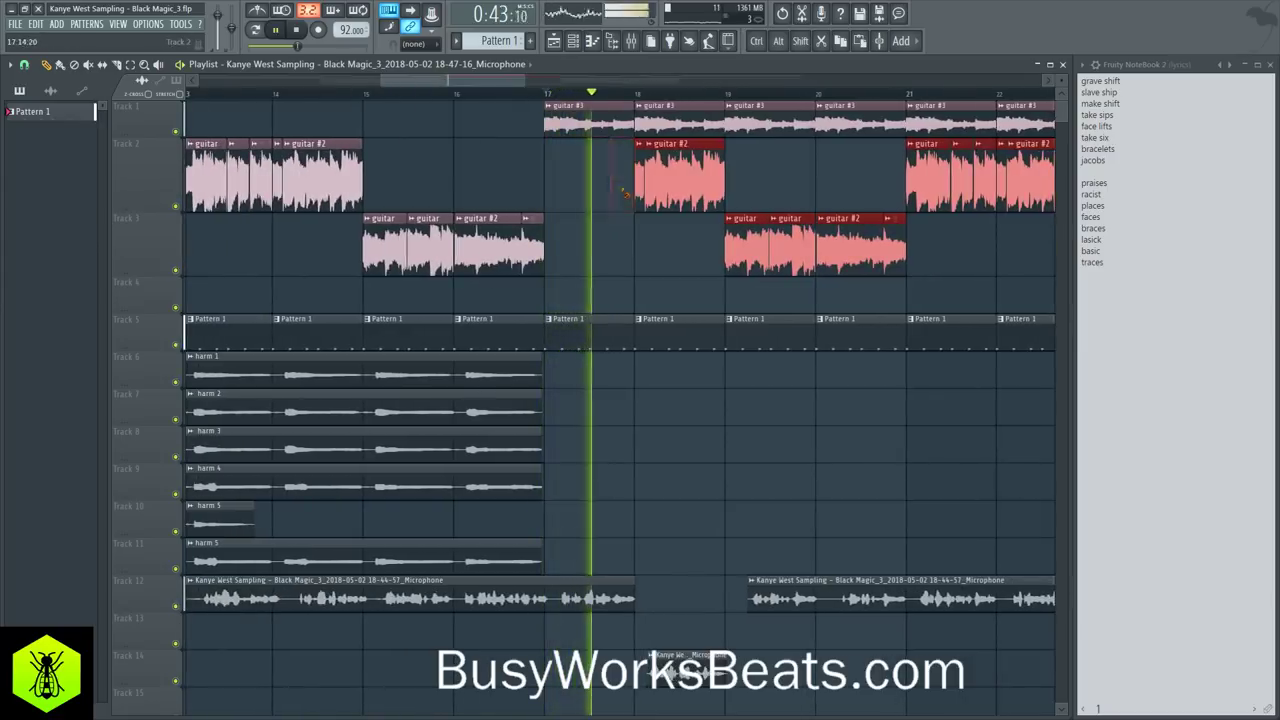
Step: Delete the guitar #3 clips in bars 18 to 20 on Track 1
scroll(528, 96, down, 2)
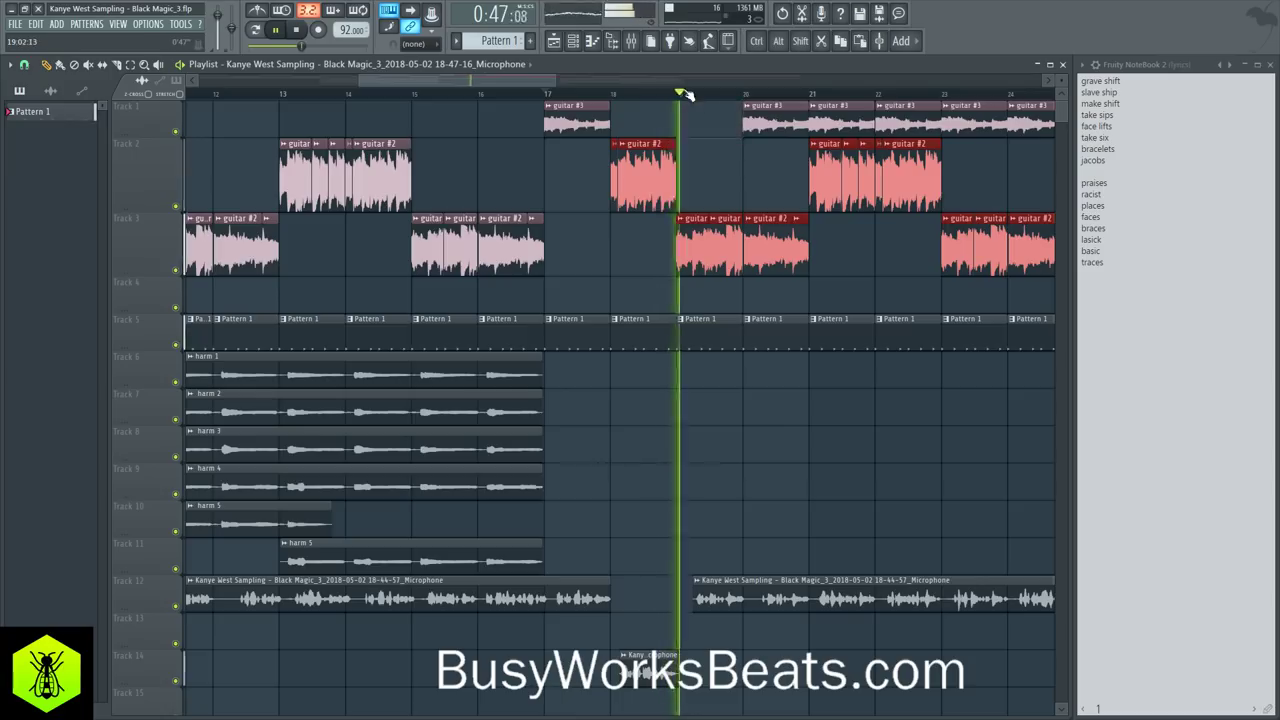
scroll(688, 94, down, 2)
scroll(688, 94, down, 2)
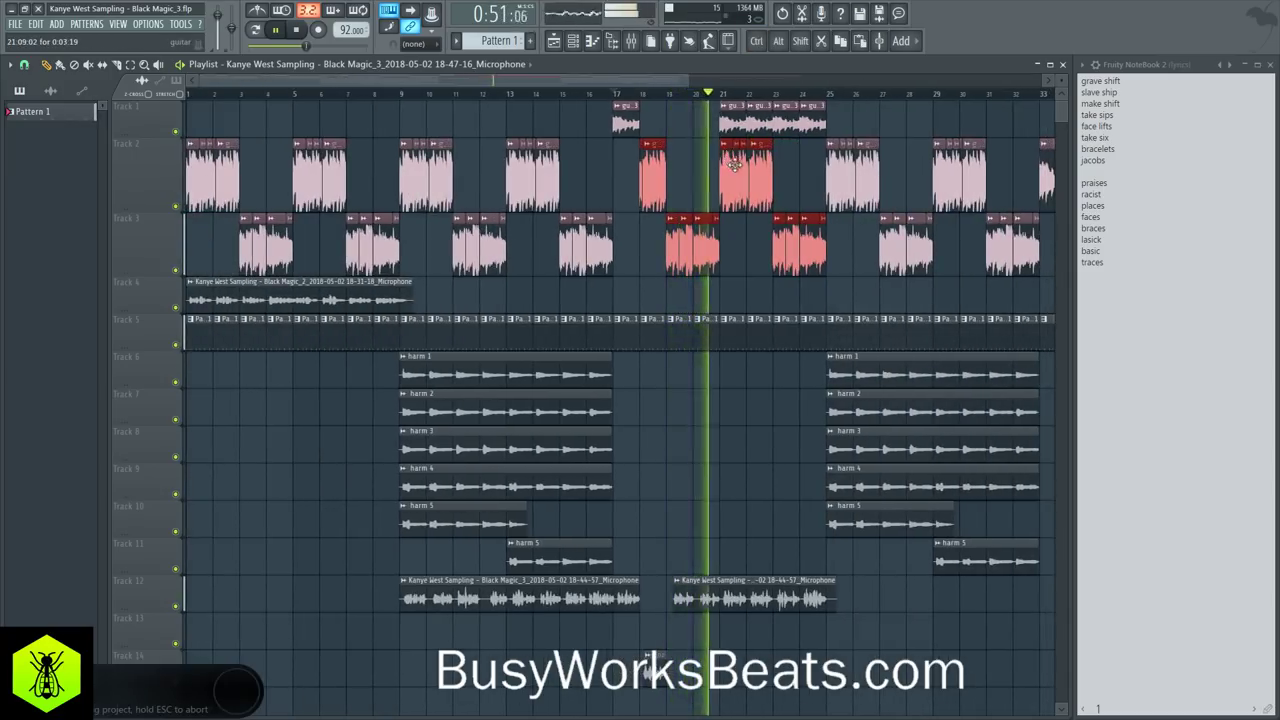
Step: Delete the four guitar clips on Track 1 between bars 21 and 25
right_click(735, 120)
right_click(761, 122)
right_click(787, 124)
right_click(813, 126)
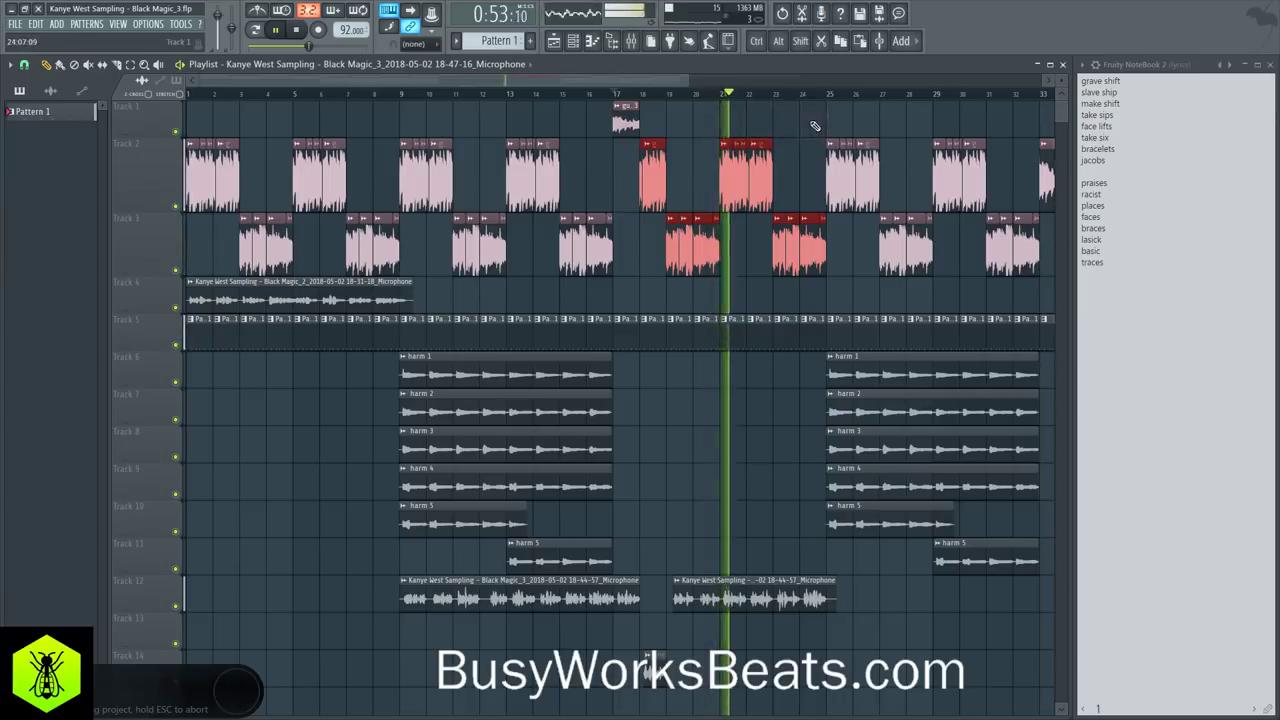
Step: Play the song from bar 25 and inspect the Microphone track's level and effects in the mixer
scroll(760, 97, down, 2)
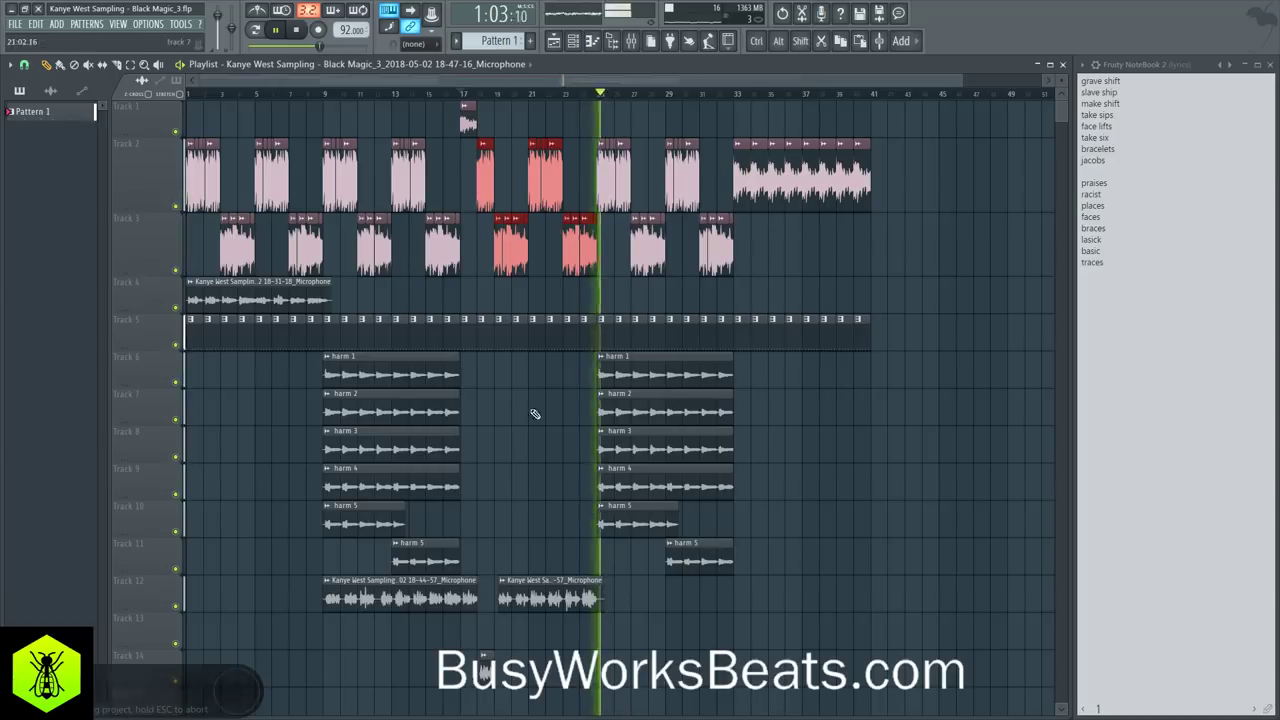
key(F9)
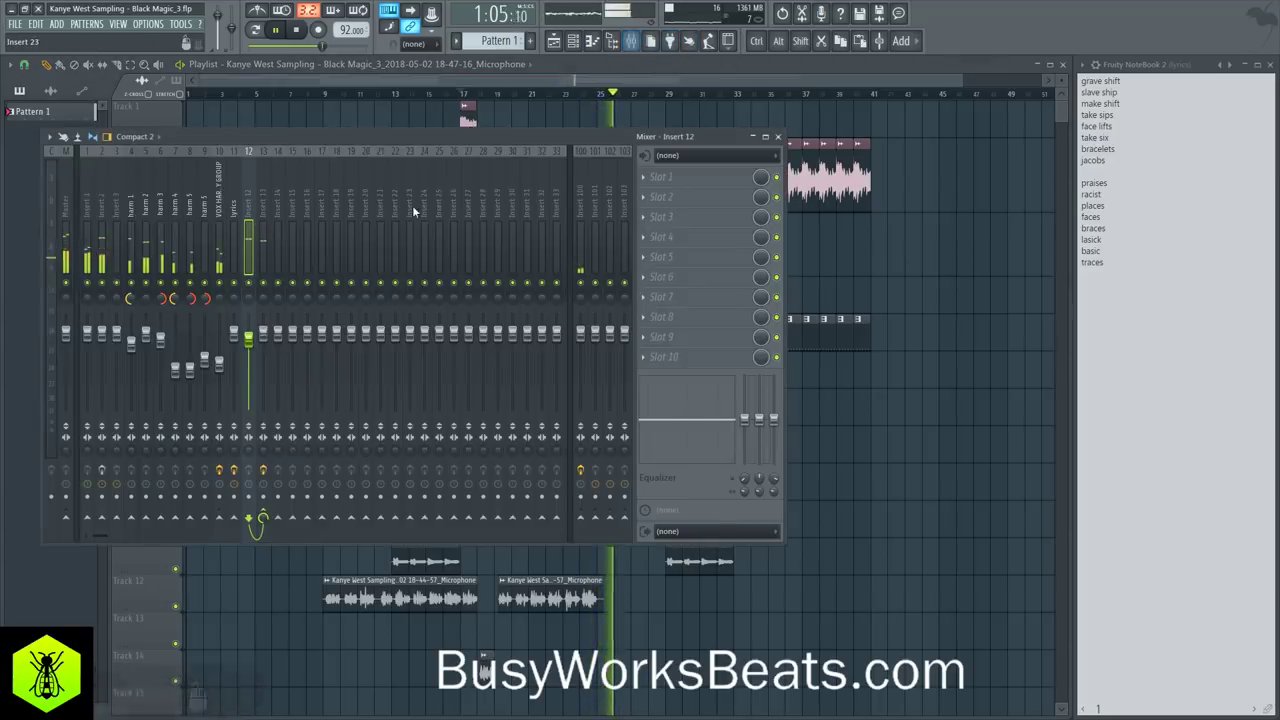
scroll(420, 189, down, 10)
click(430, 195)
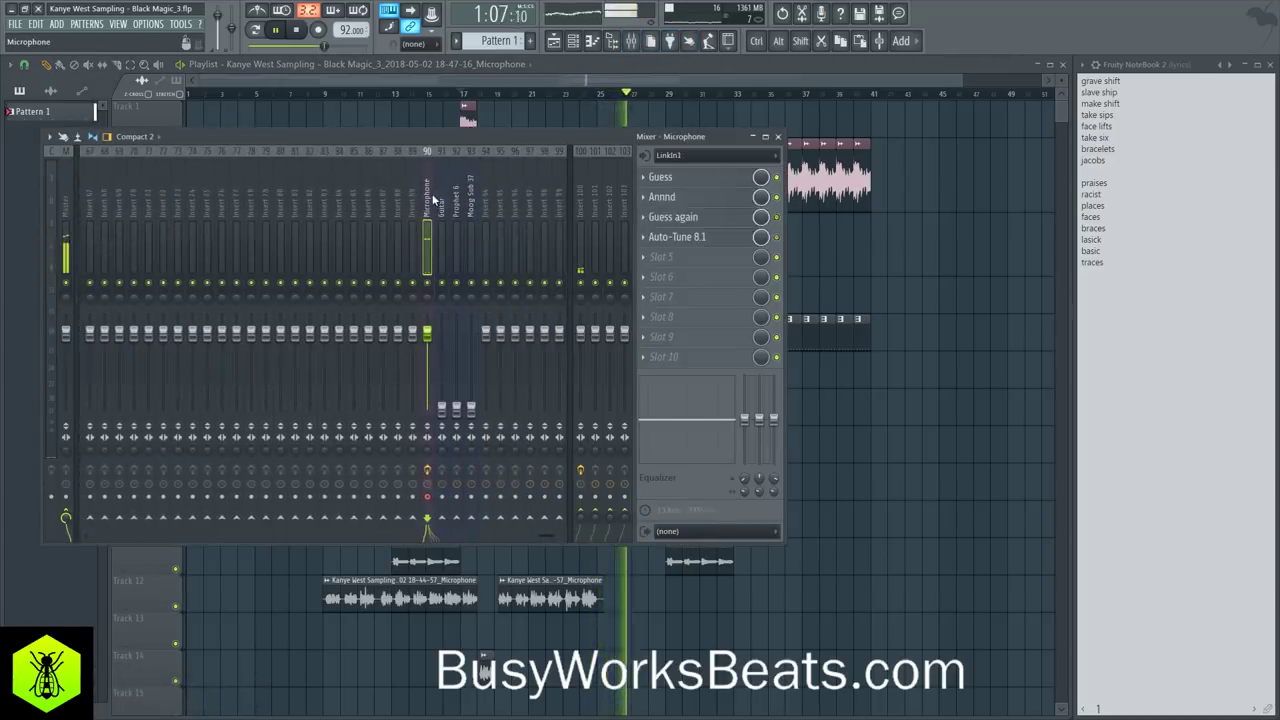
key(F9)
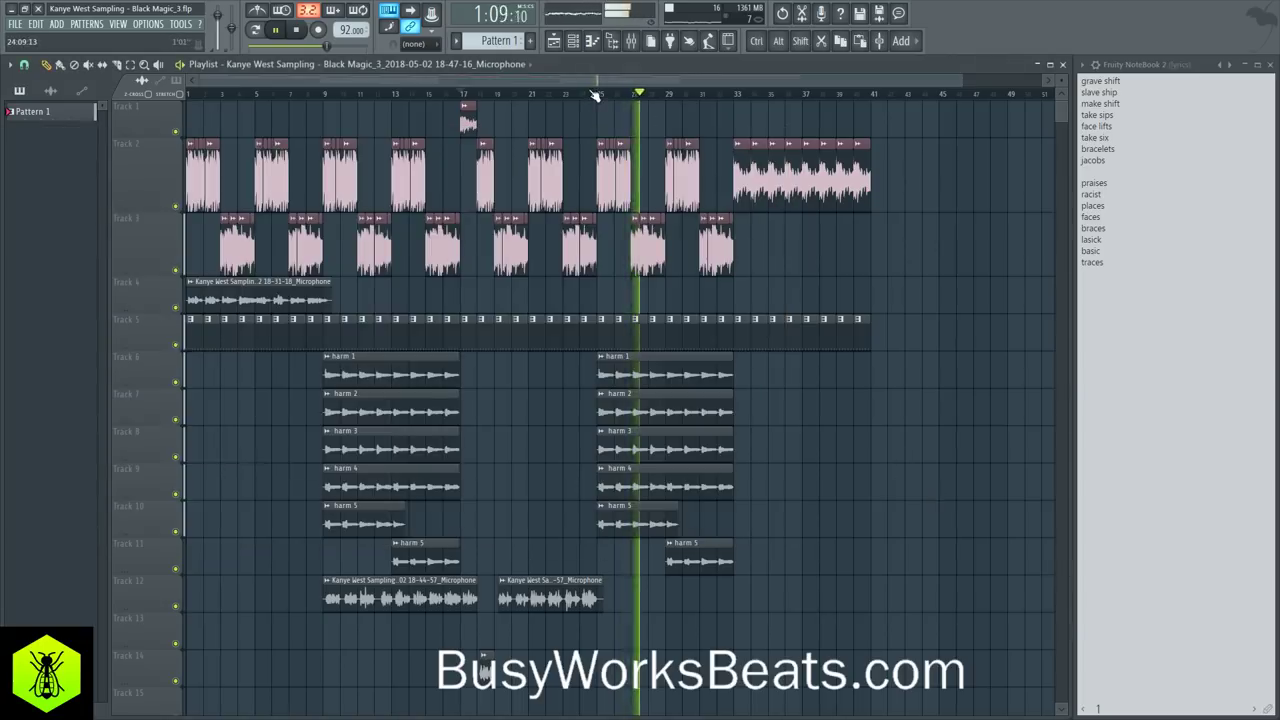
click(595, 95)
click(631, 41)
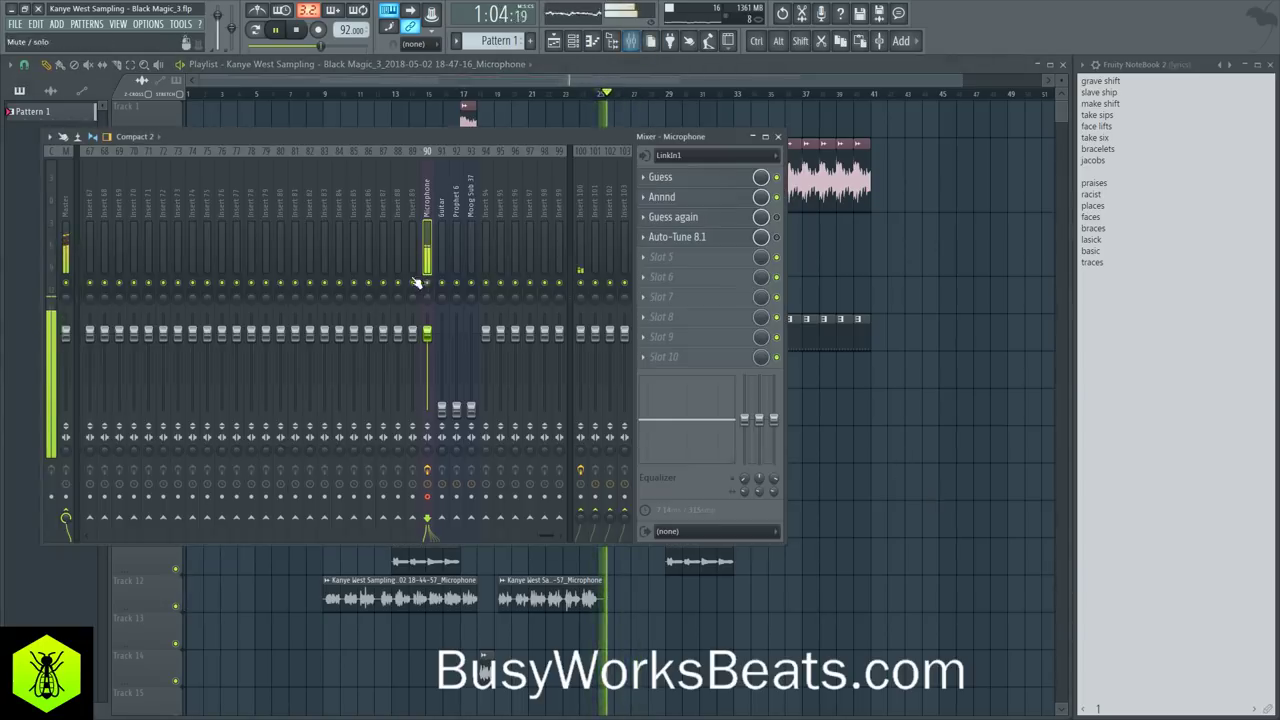
Step: Review the playlist arrangement during playback and recheck the Microphone track's effects in the mixer
click(1137, 306)
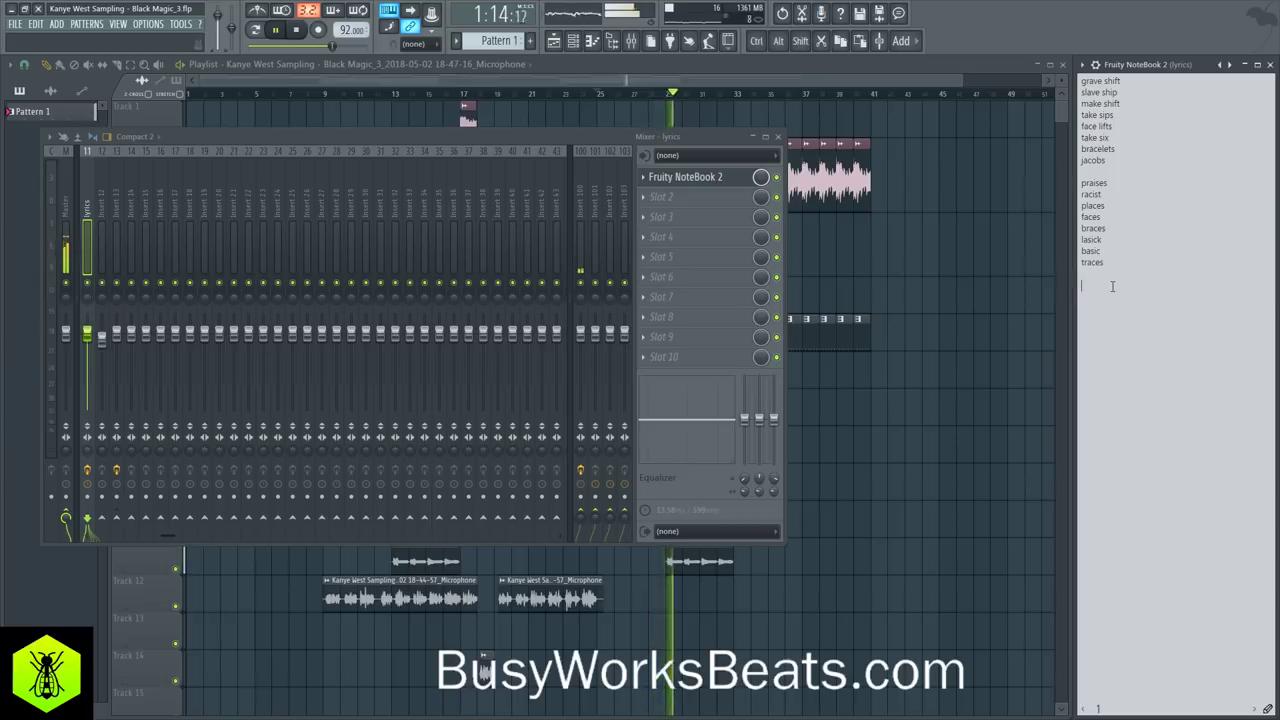
key(F9)
scroll(606, 98, up, 2)
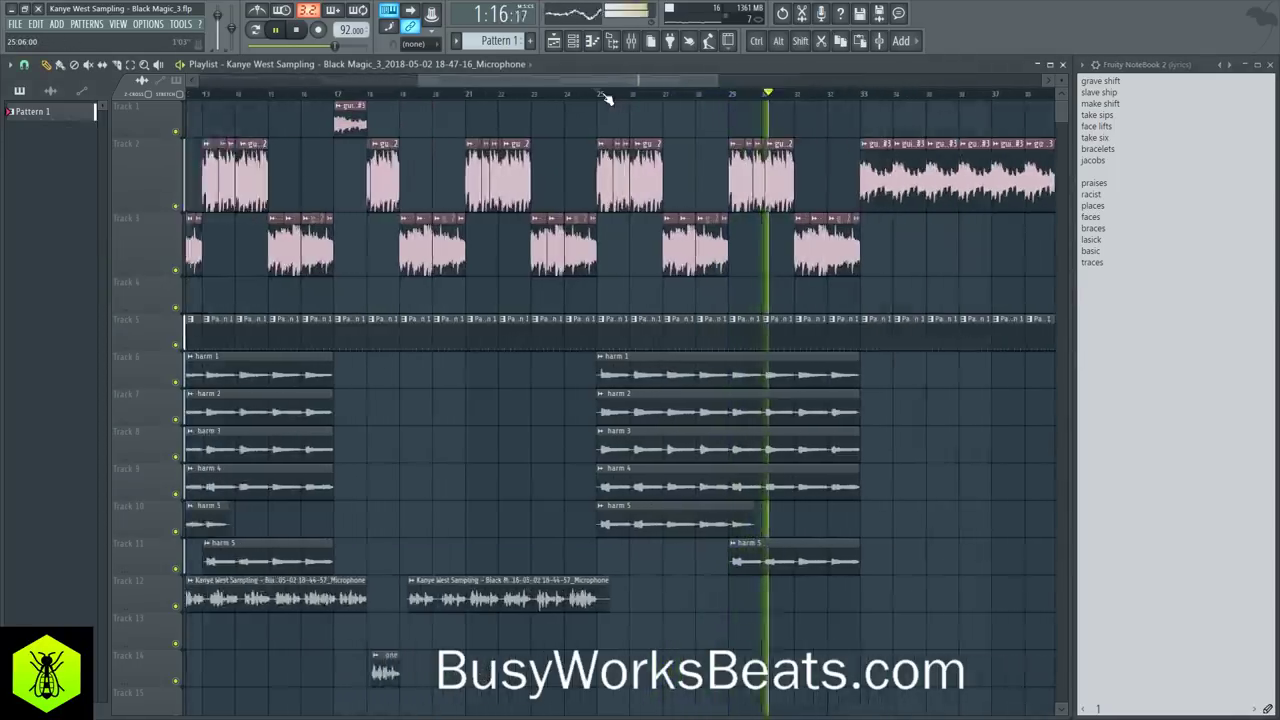
scroll(597, 97, down, 3)
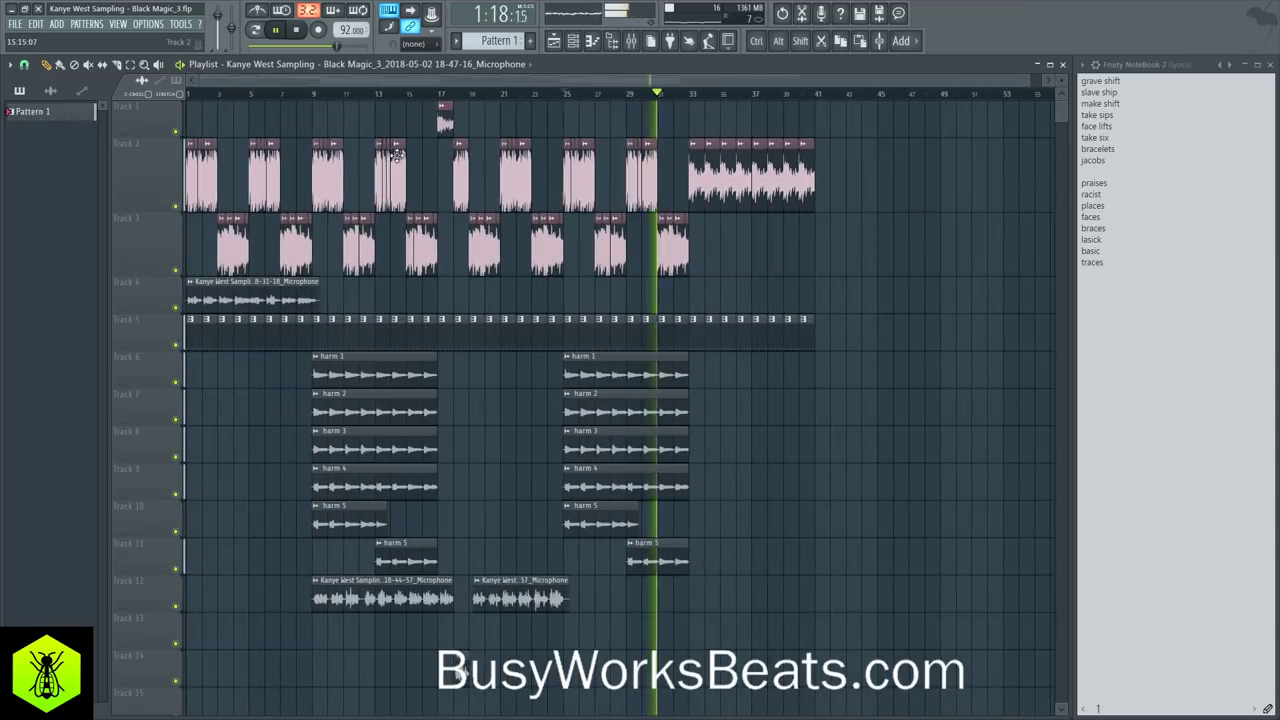
click(640, 52)
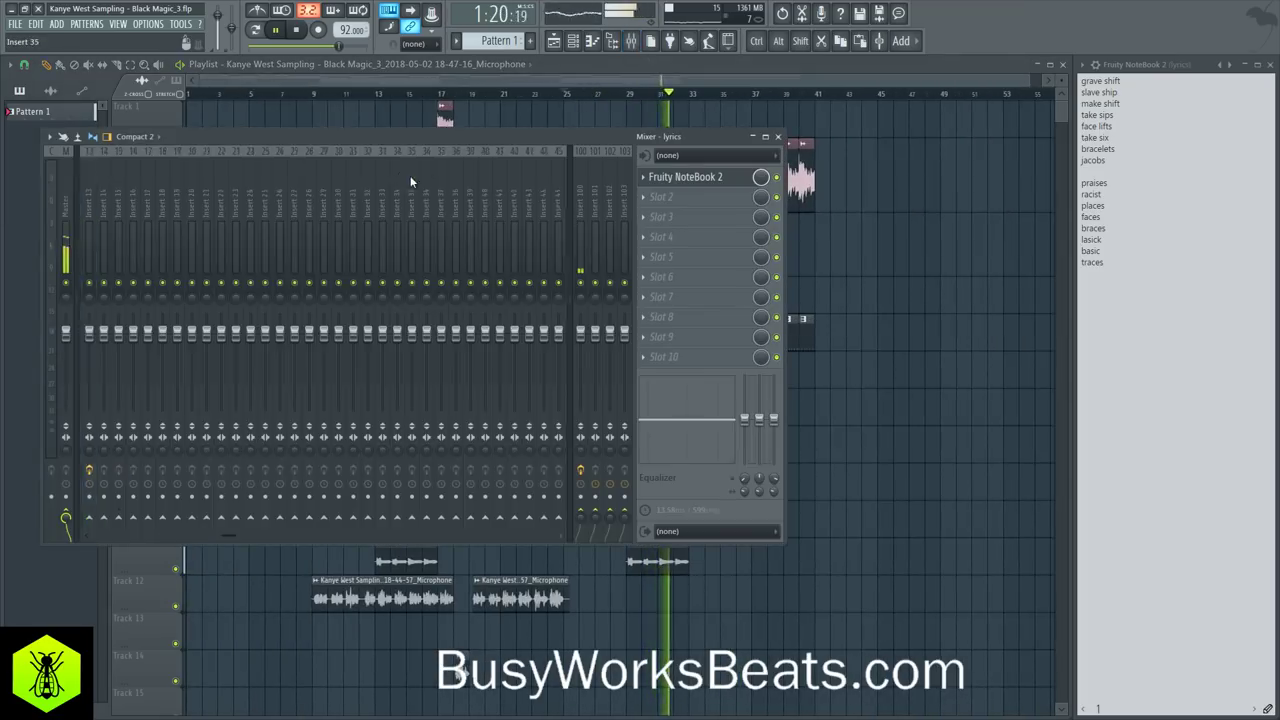
click(470, 200)
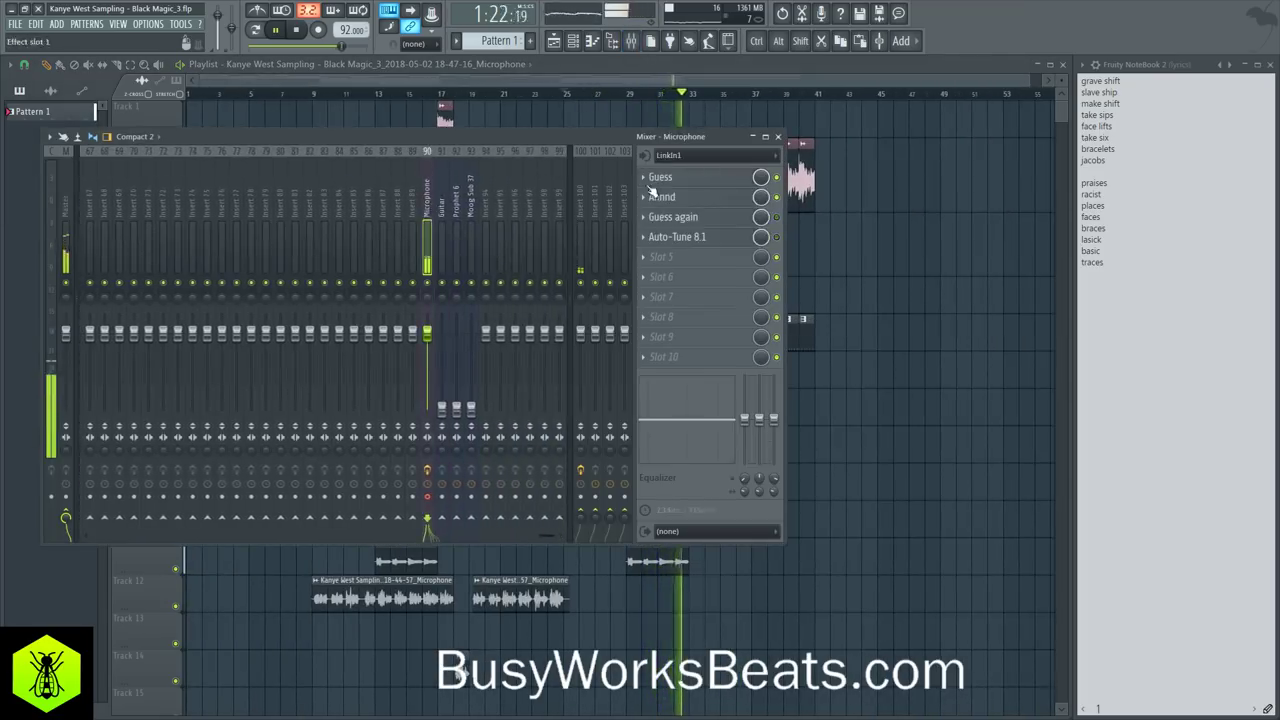
key(F9)
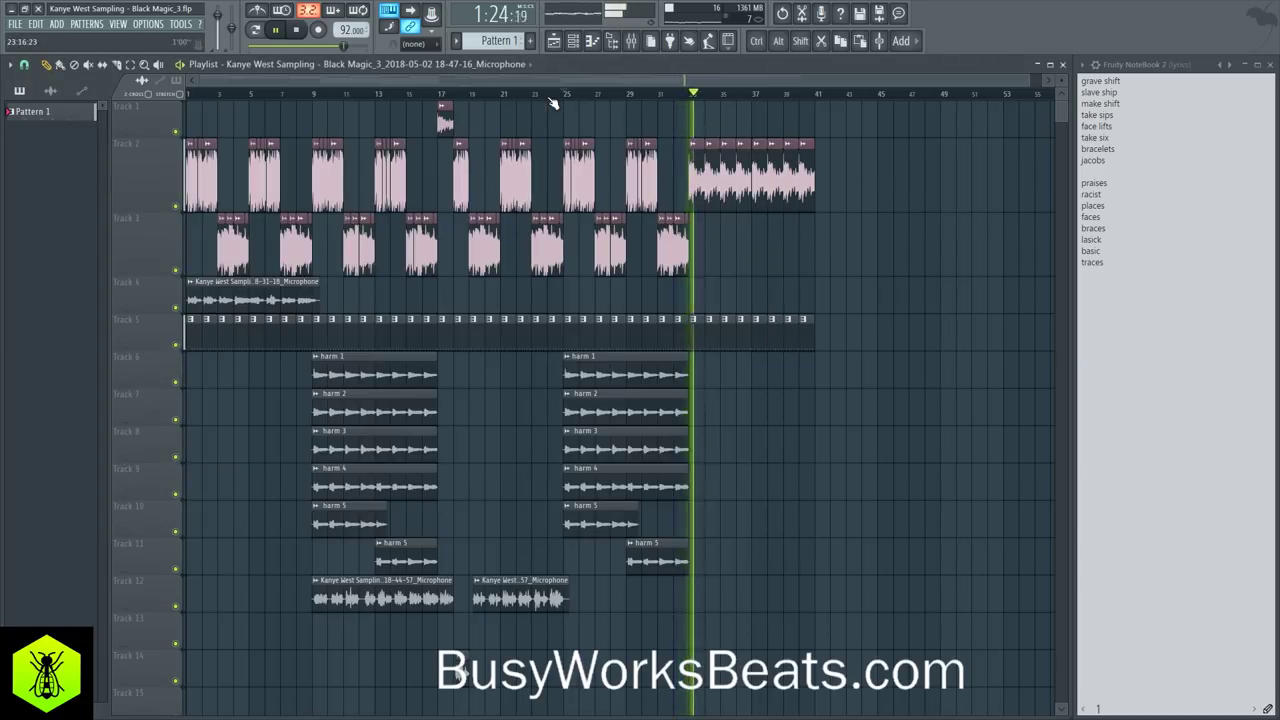
Step: Restart the song from the beginning and load Doubler2 Stereo in effect slot 3 of Insert 13
click(299, 31)
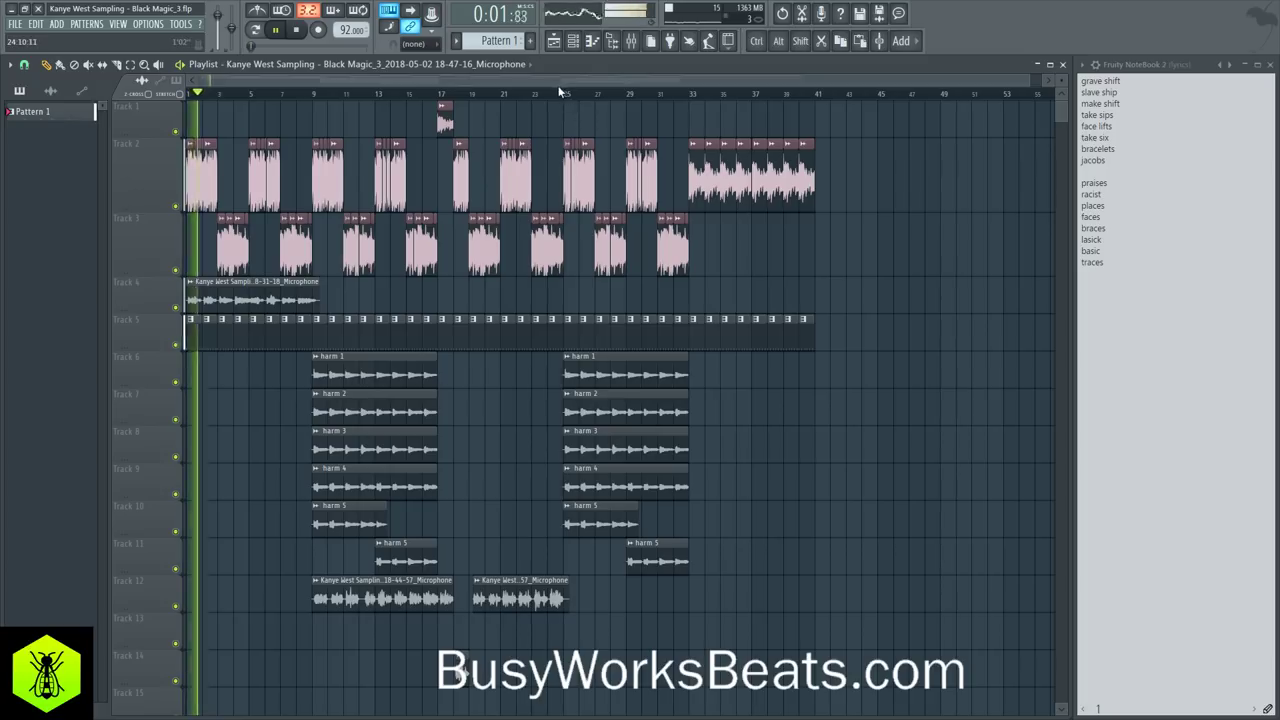
click(1136, 293)
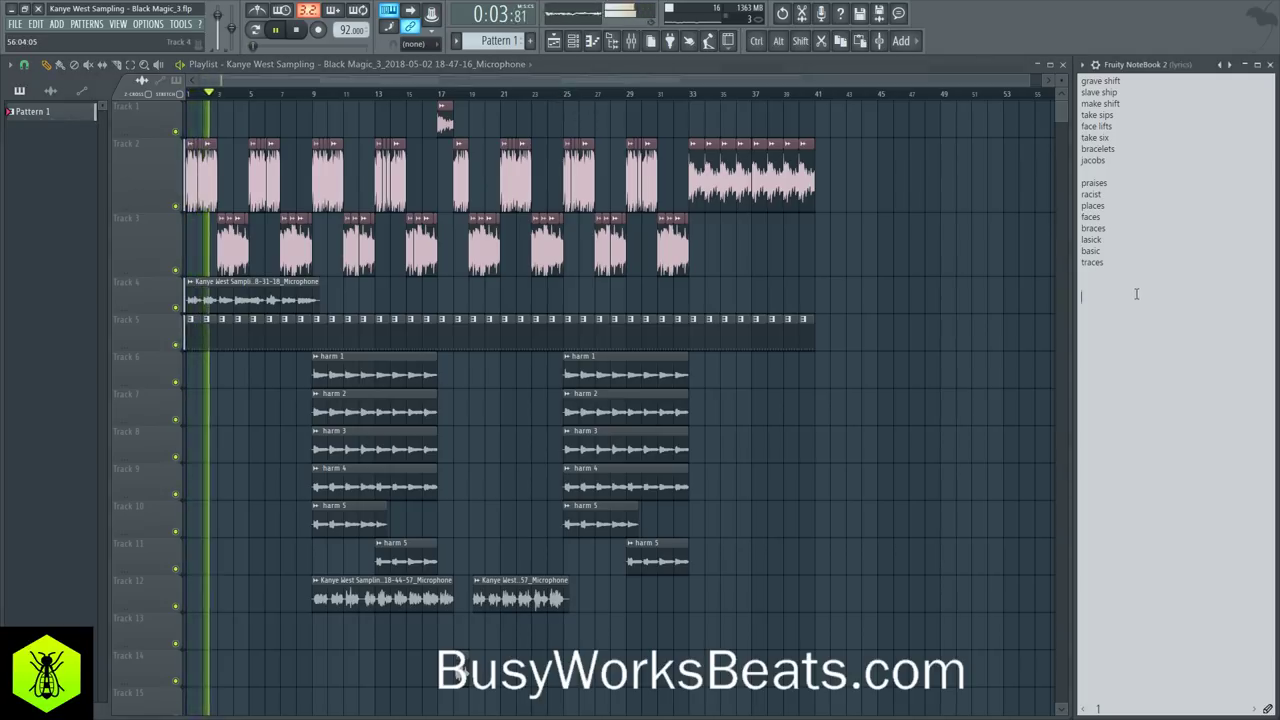
click(631, 40)
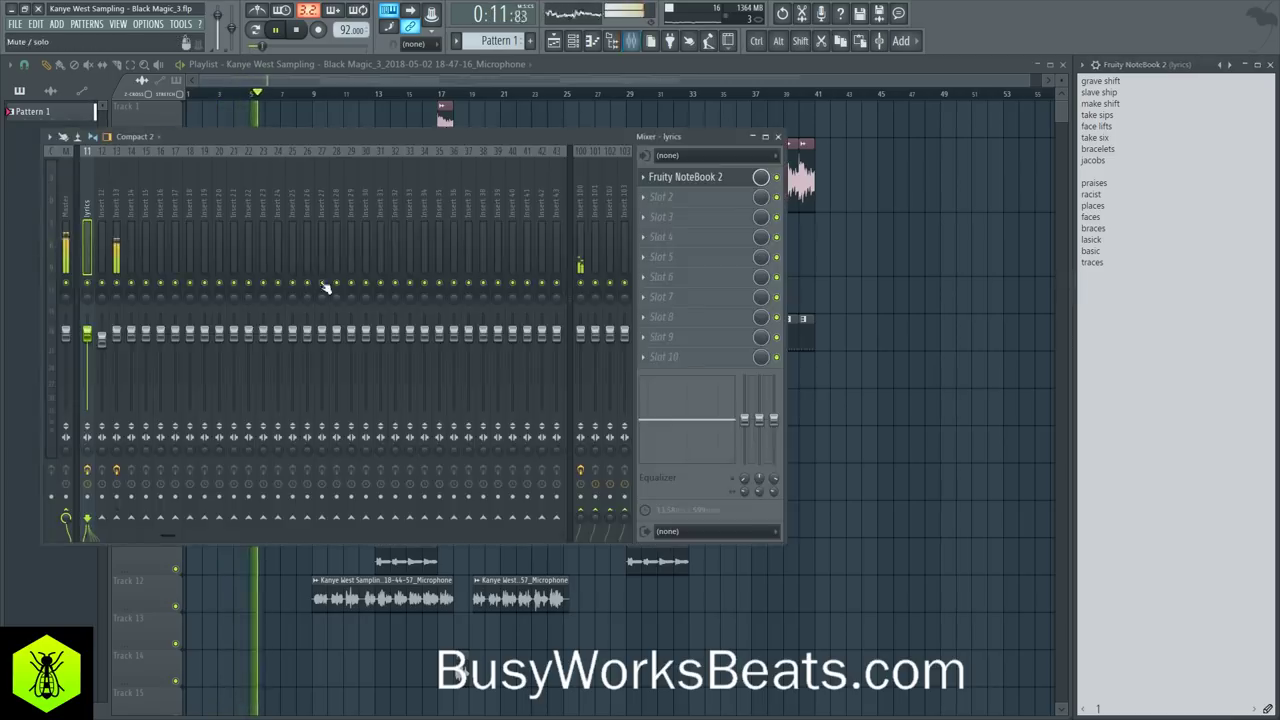
click(121, 192)
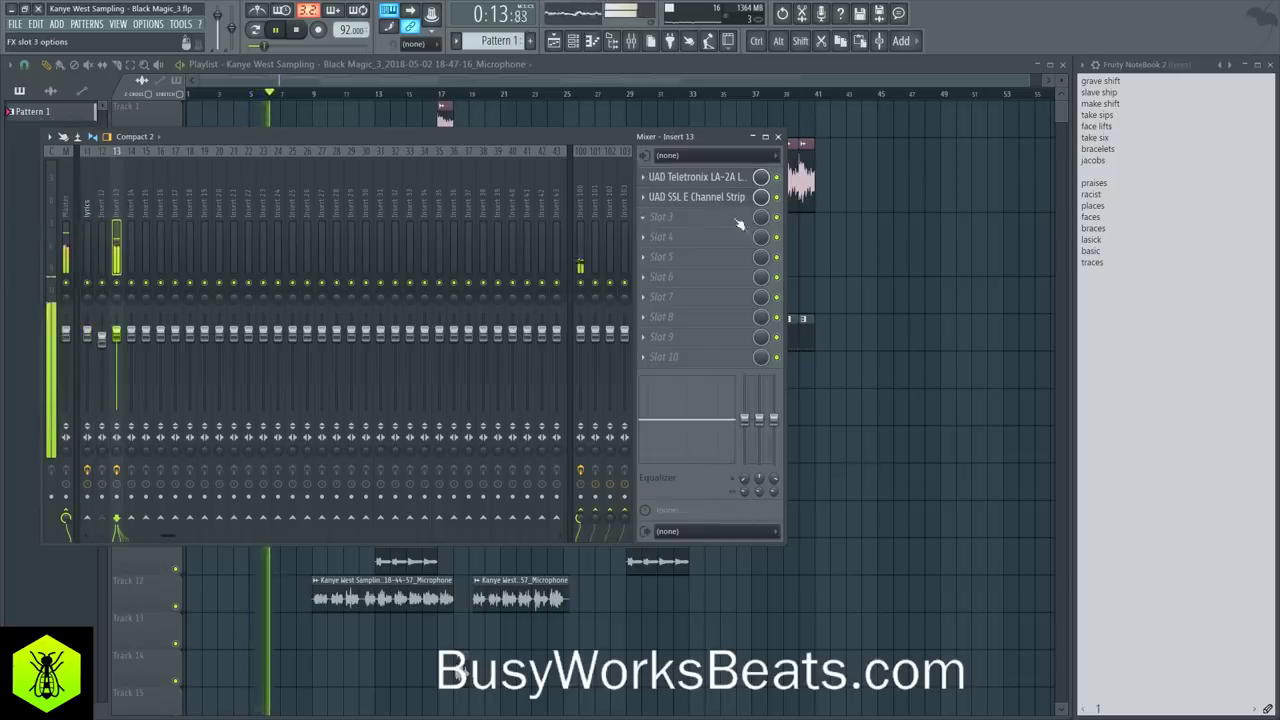
click(700, 218)
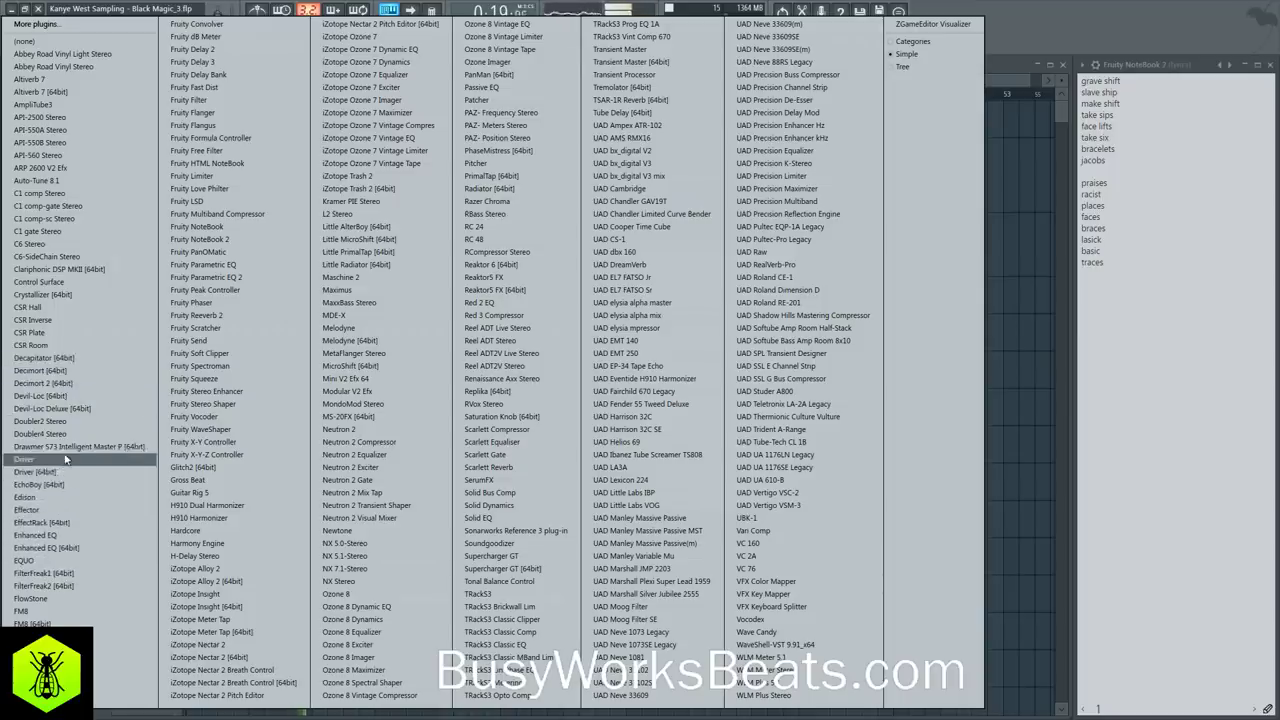
click(72, 423)
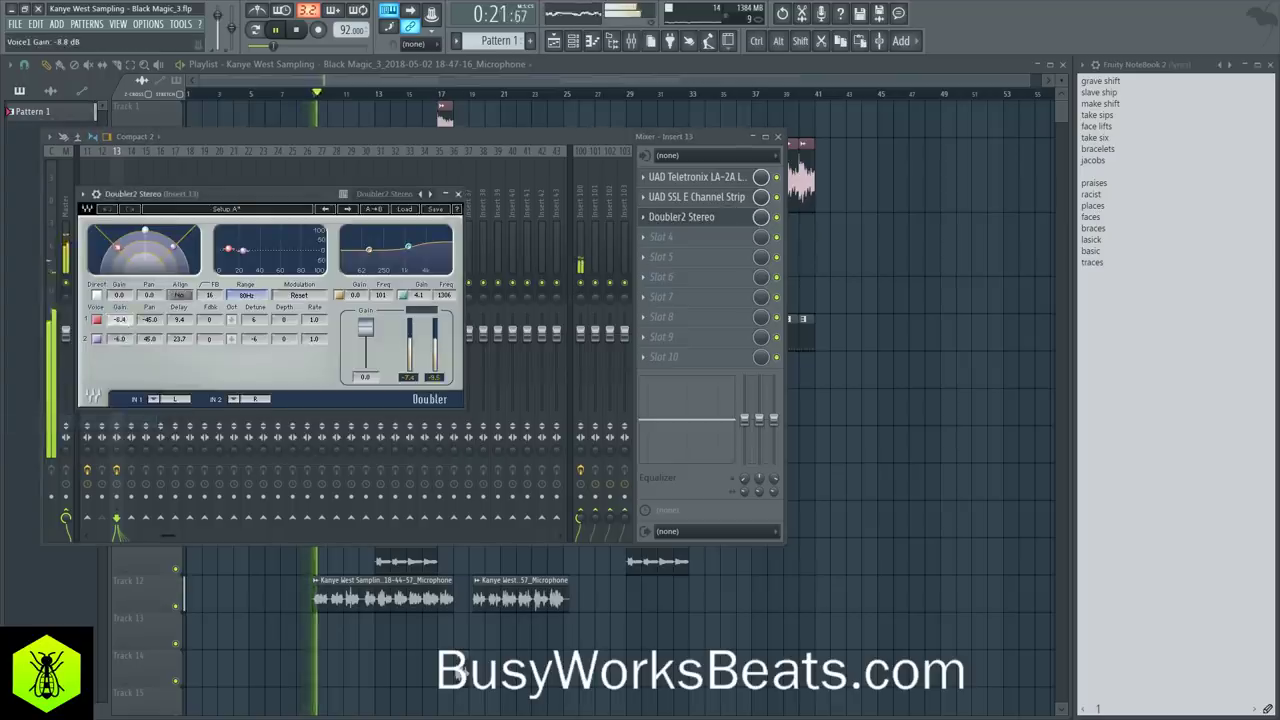
Step: In Doubler2 Stereo, lower voice 1 gain to about -18.8 dB, voice 2 gain to -18.5 dB and the master gain to -0.4 dB
drag(124, 344, 124, 390)
mouse_move(119, 320)
mouse_down()
mouse_move(119, 355)
mouse_move(120, 338)
mouse_up()
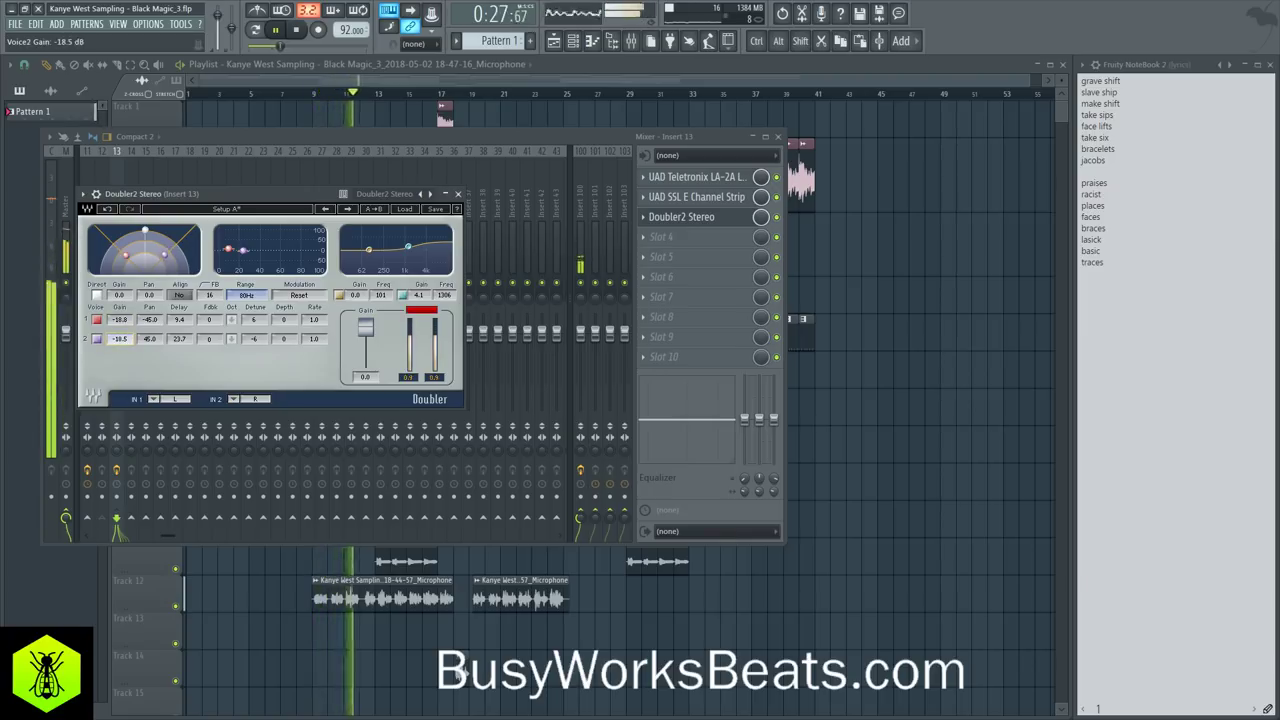
drag(365, 327, 365, 329)
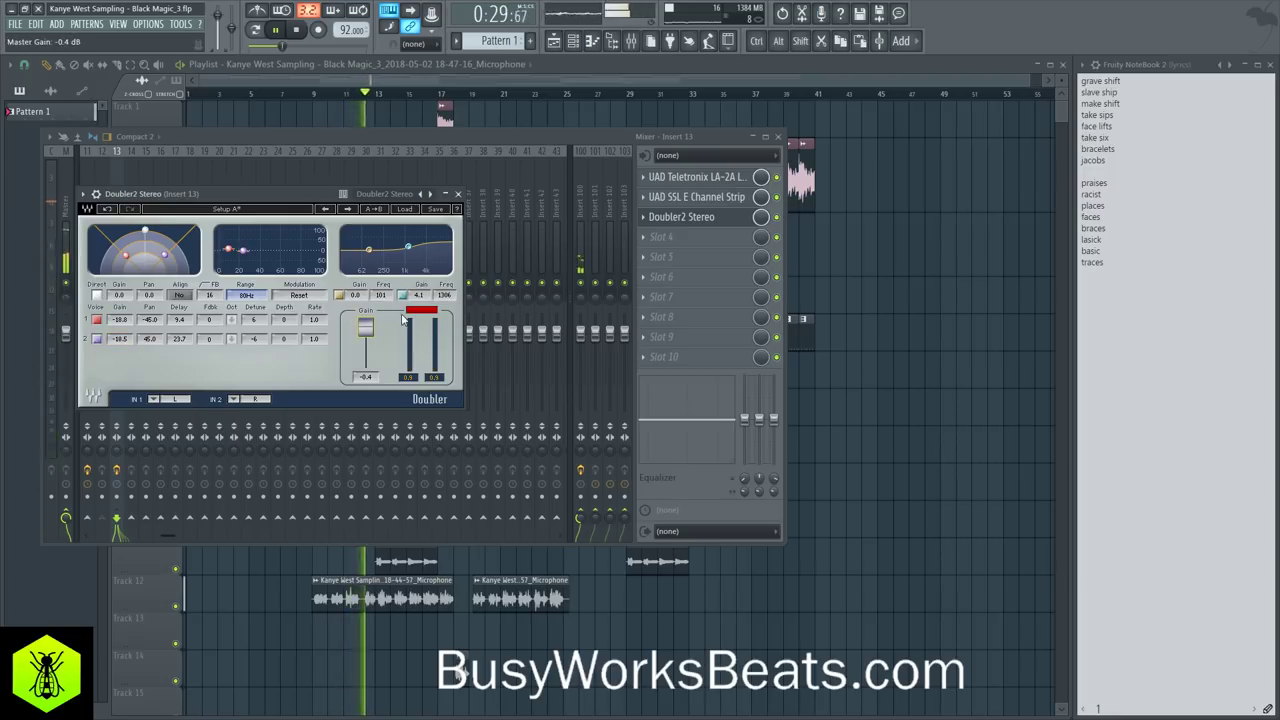
click(458, 193)
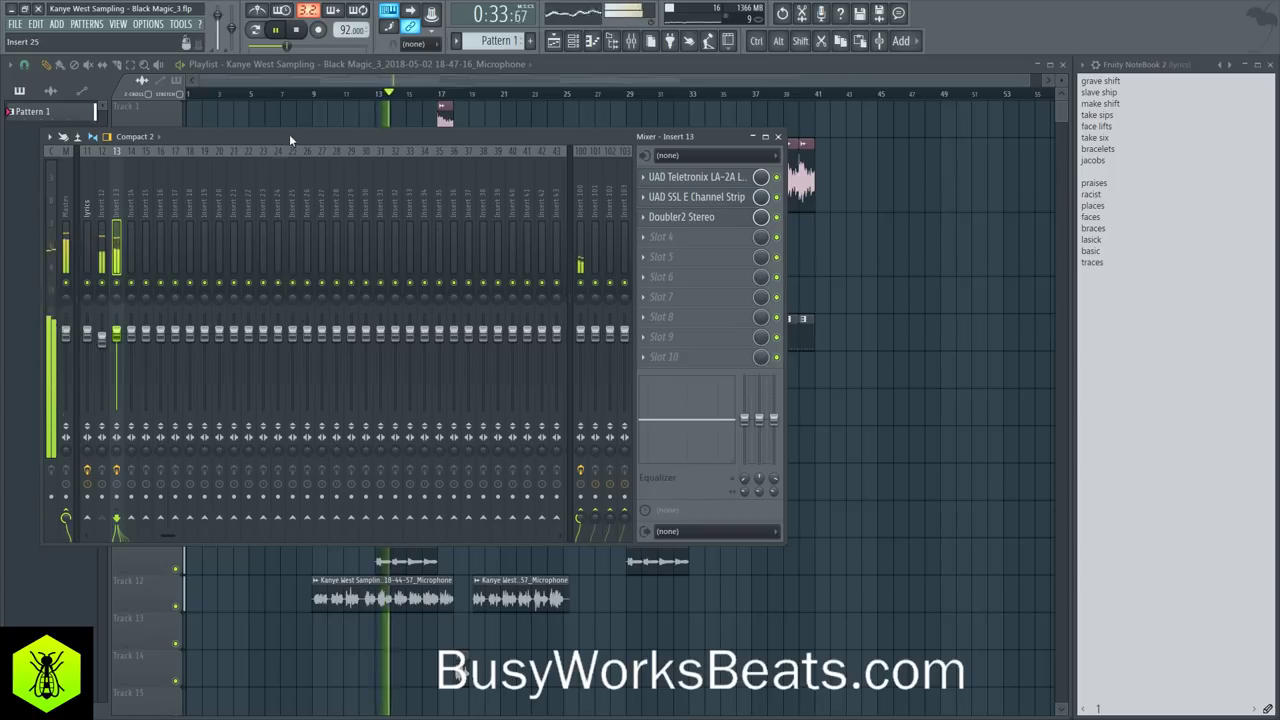
Step: Turn on the effect slots of Insert 2 and enable its UAD SPL Transient Designer
drag(289, 134, 380, 142)
scroll(350, 180, up, 5)
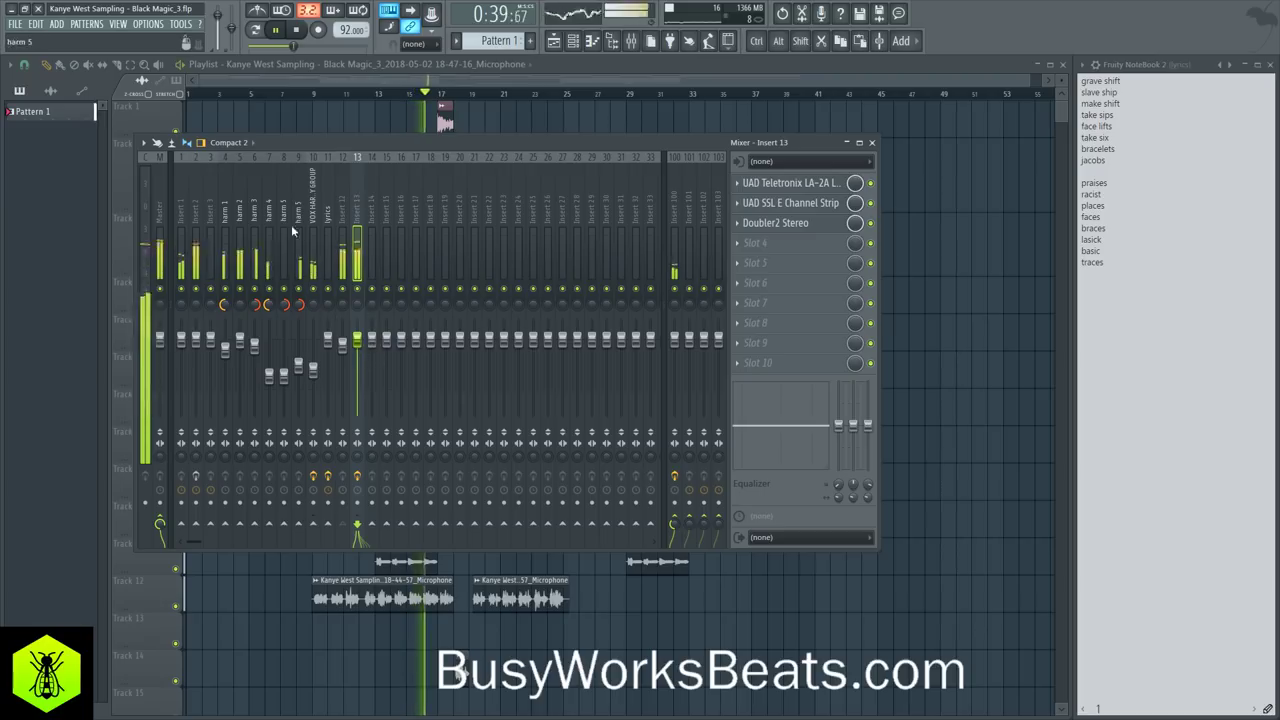
click(196, 204)
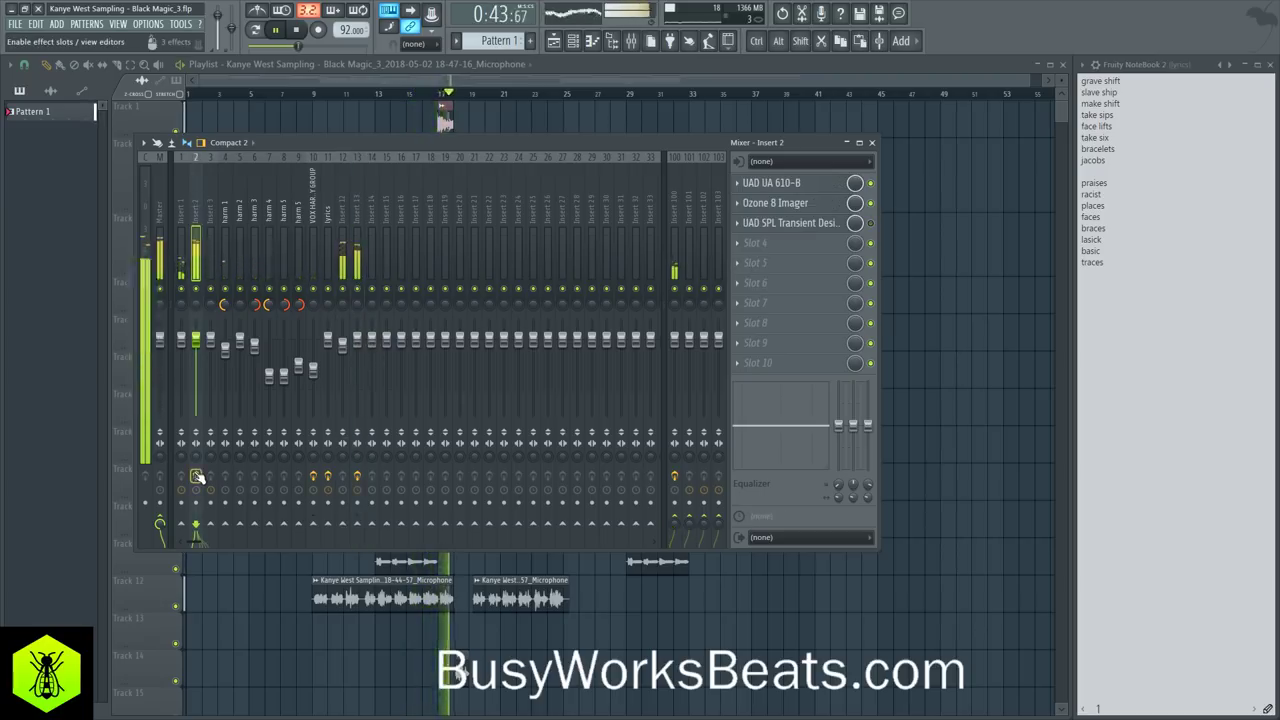
click(181, 212)
click(200, 210)
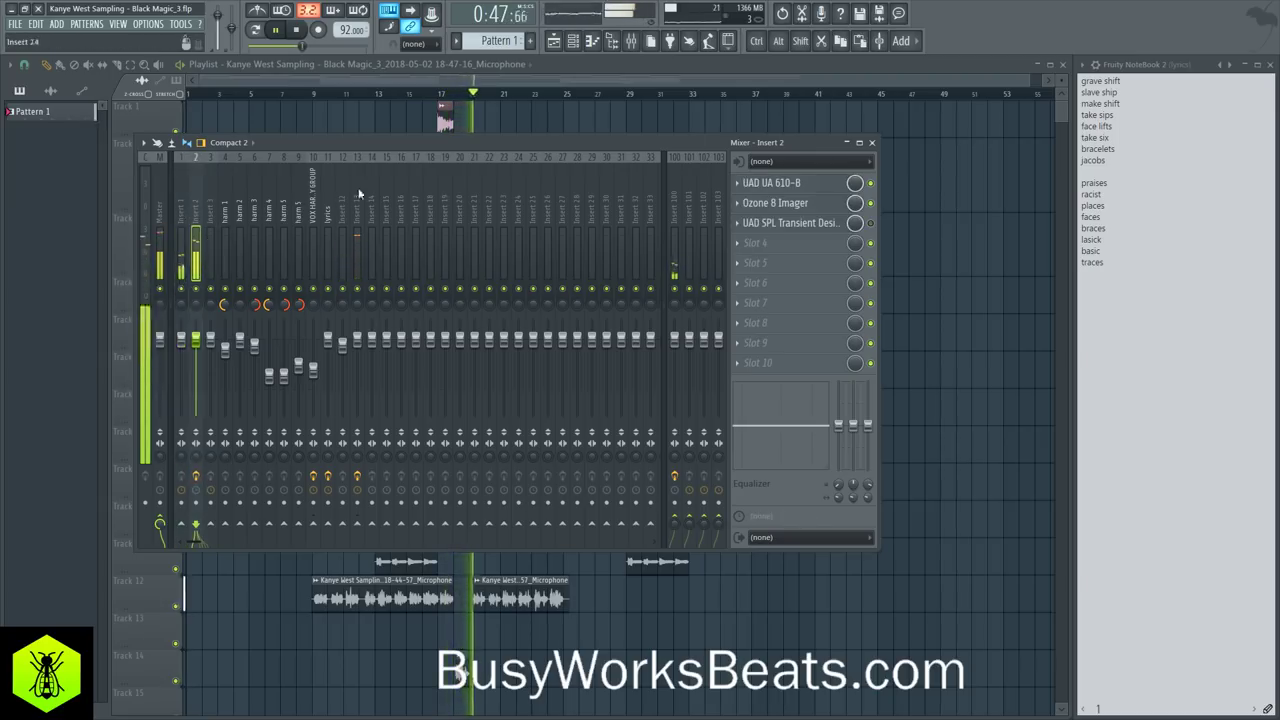
click(800, 222)
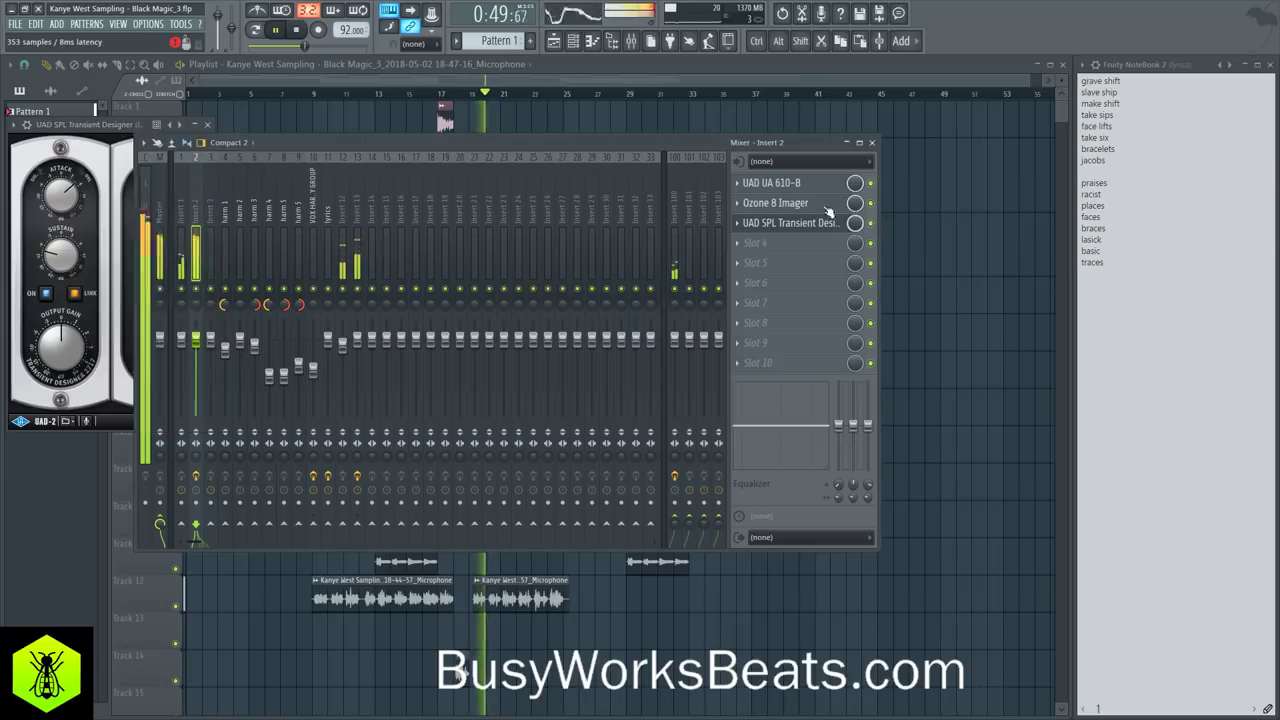
Step: Set the Band 1 stereo width to 29.1 in Ozone 8 Imager on Insert 2
click(800, 203)
mouse_move(204, 459)
mouse_down()
mouse_move(204, 433)
mouse_move(204, 444)
mouse_up()
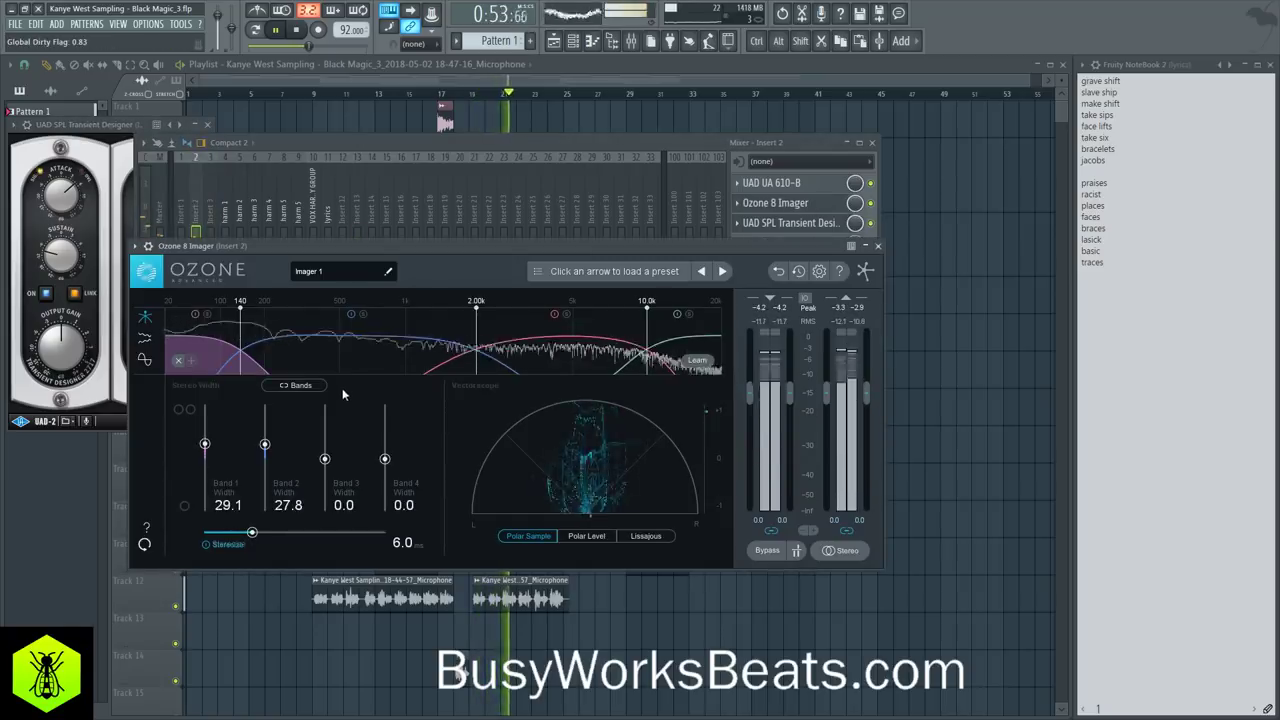
click(878, 246)
Step: Set the UAD UA 610-B level on Insert 2 to 7.60 and close the open plugin windows
click(318, 214)
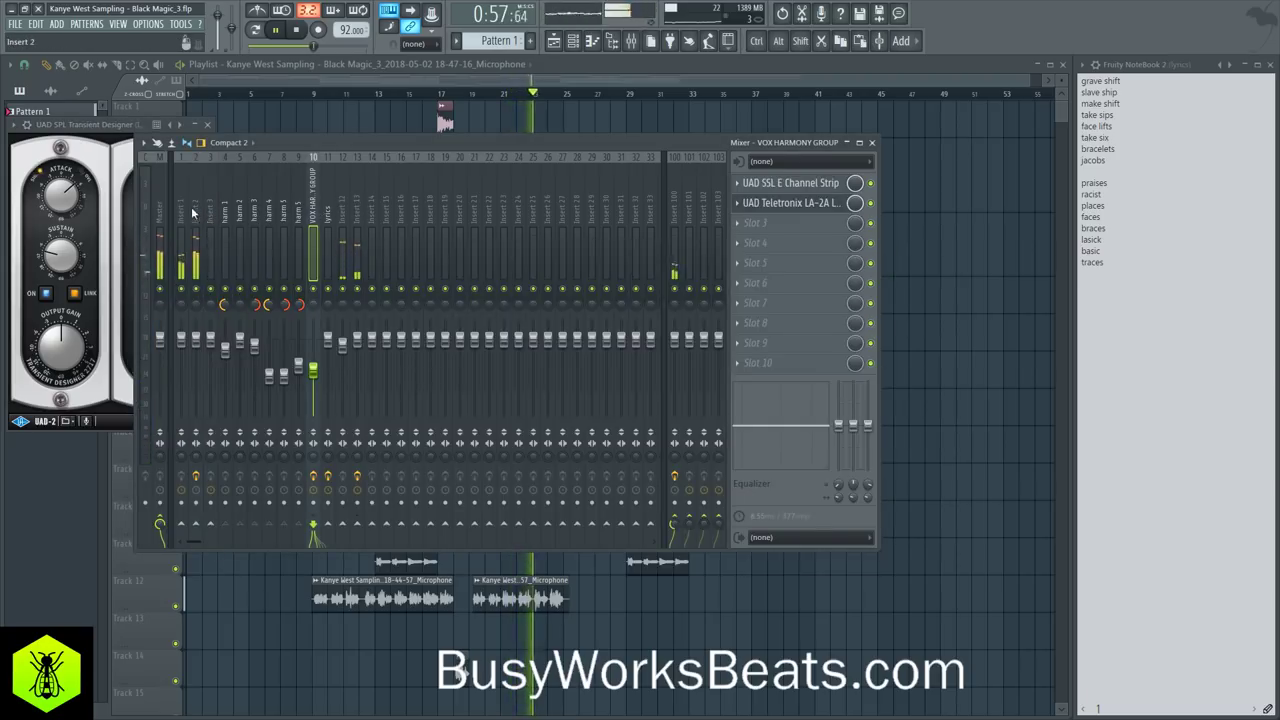
click(207, 210)
click(197, 211)
click(779, 188)
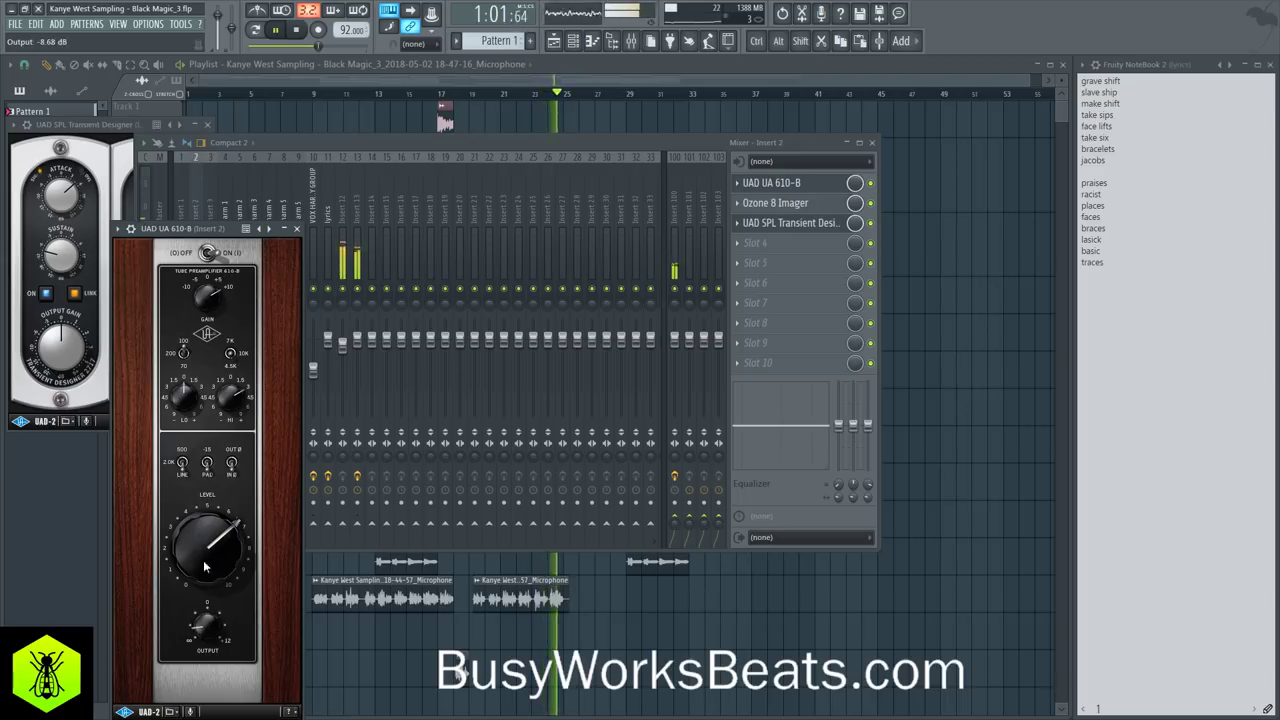
drag(204, 567, 210, 556)
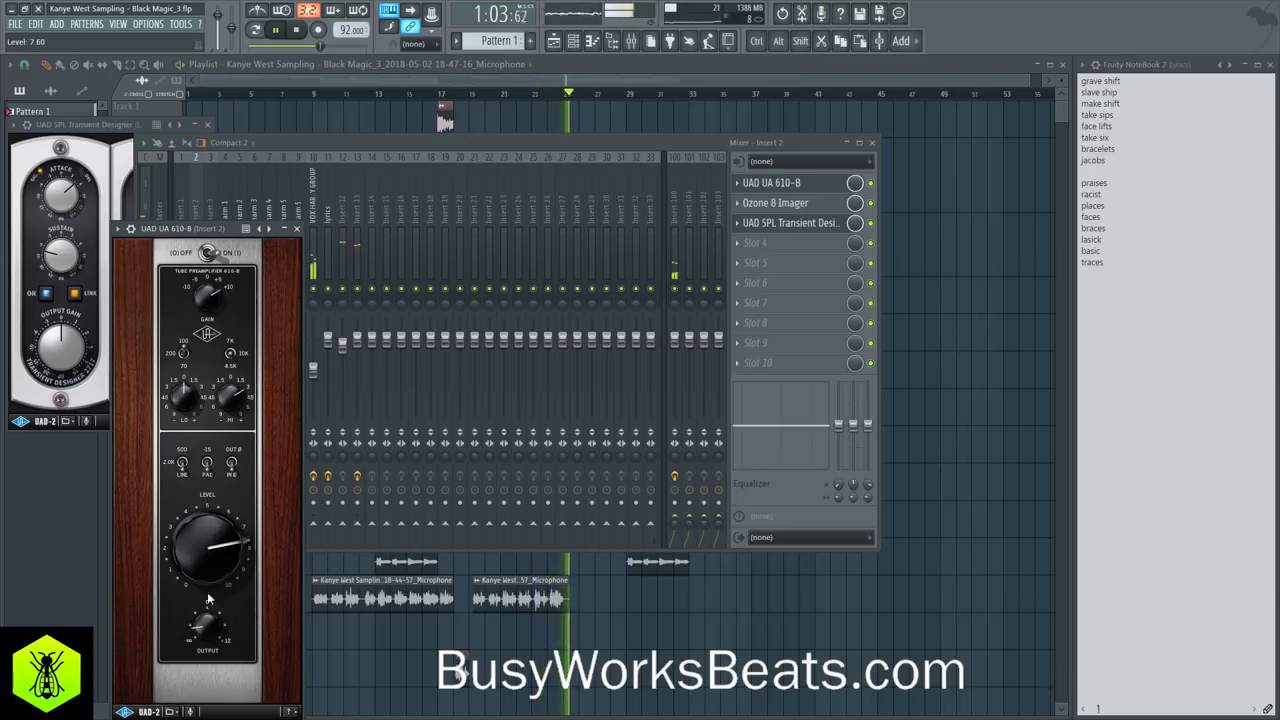
click(296, 229)
click(207, 126)
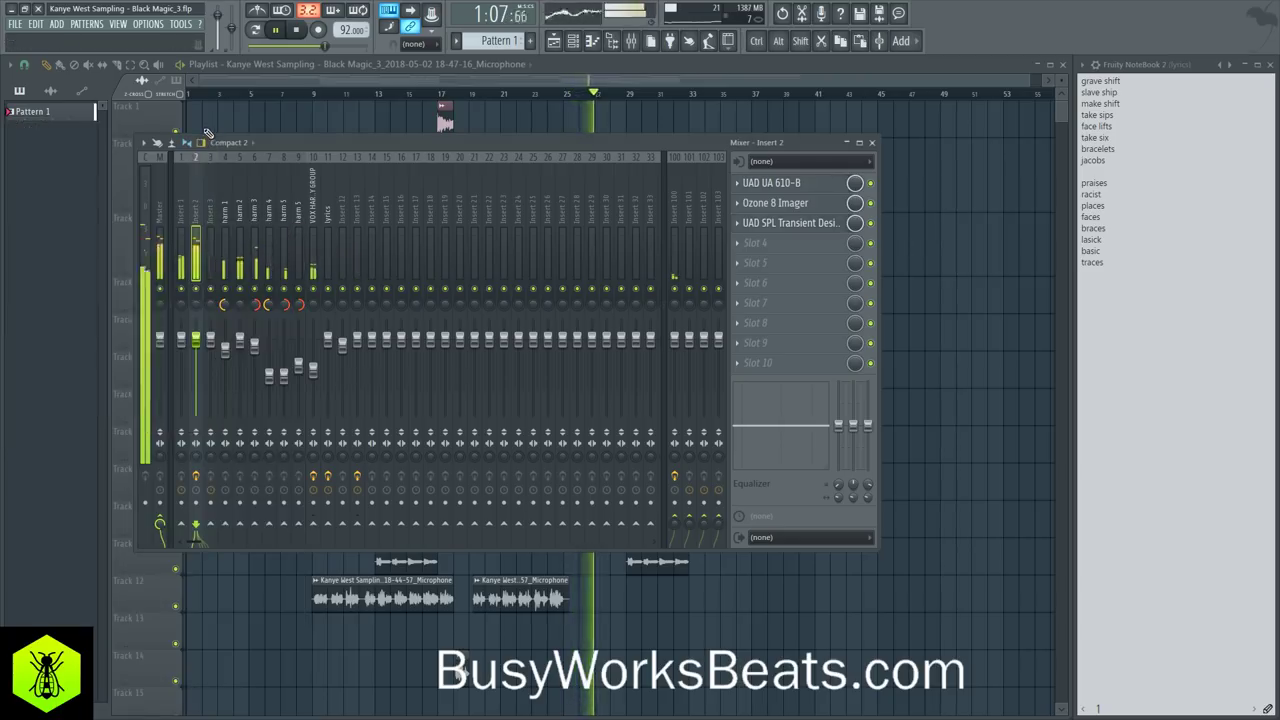
Step: Replay the song from the beginning and check Insert 1 in the mixer
key(F9)
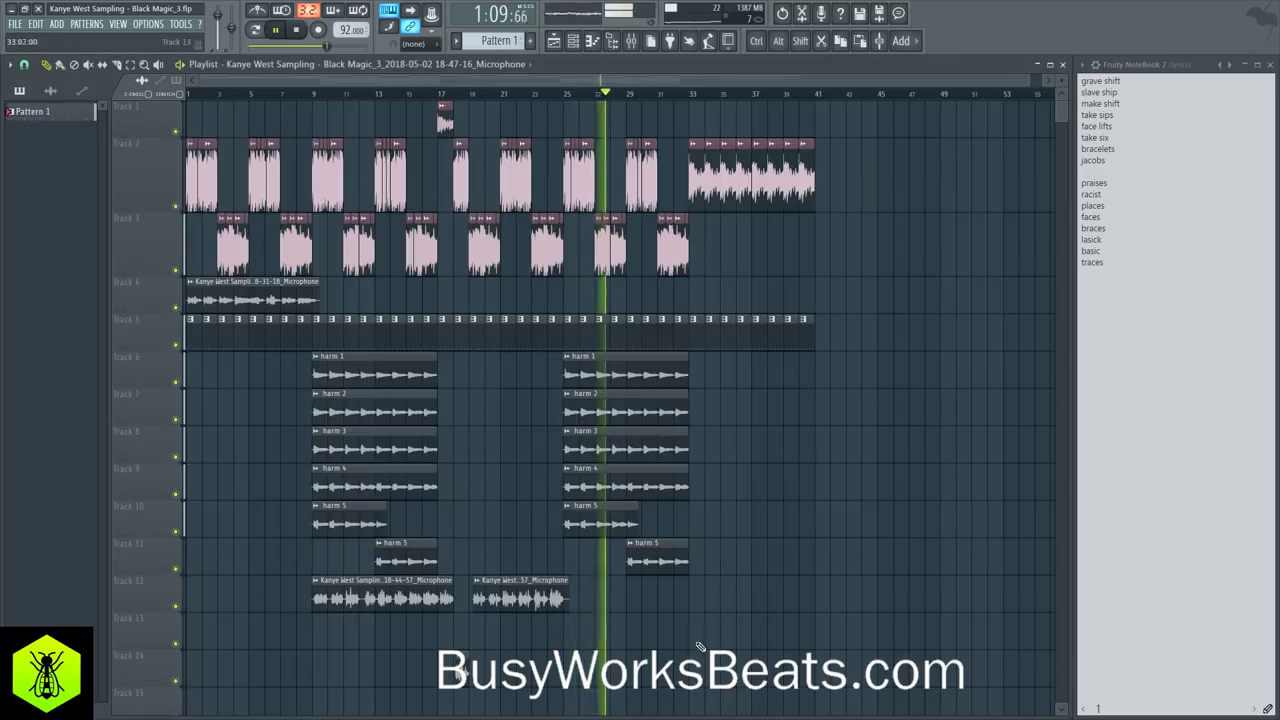
click(298, 31)
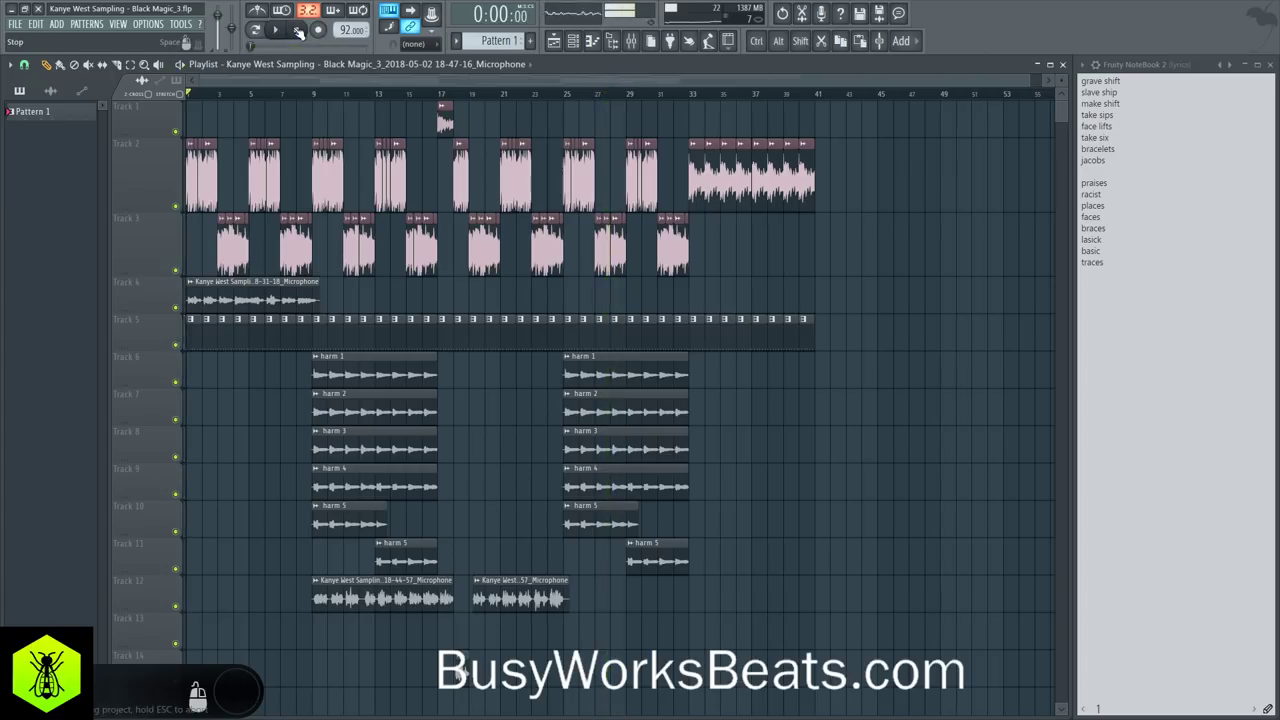
key(space)
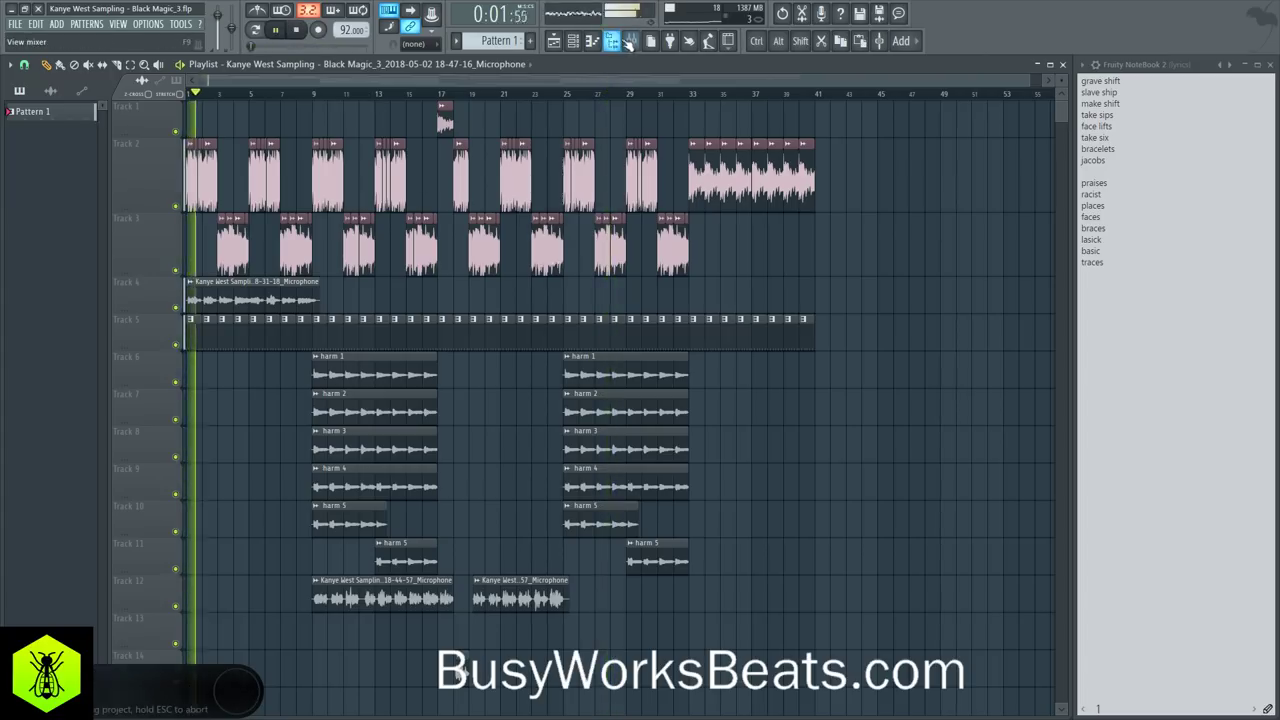
key(F9)
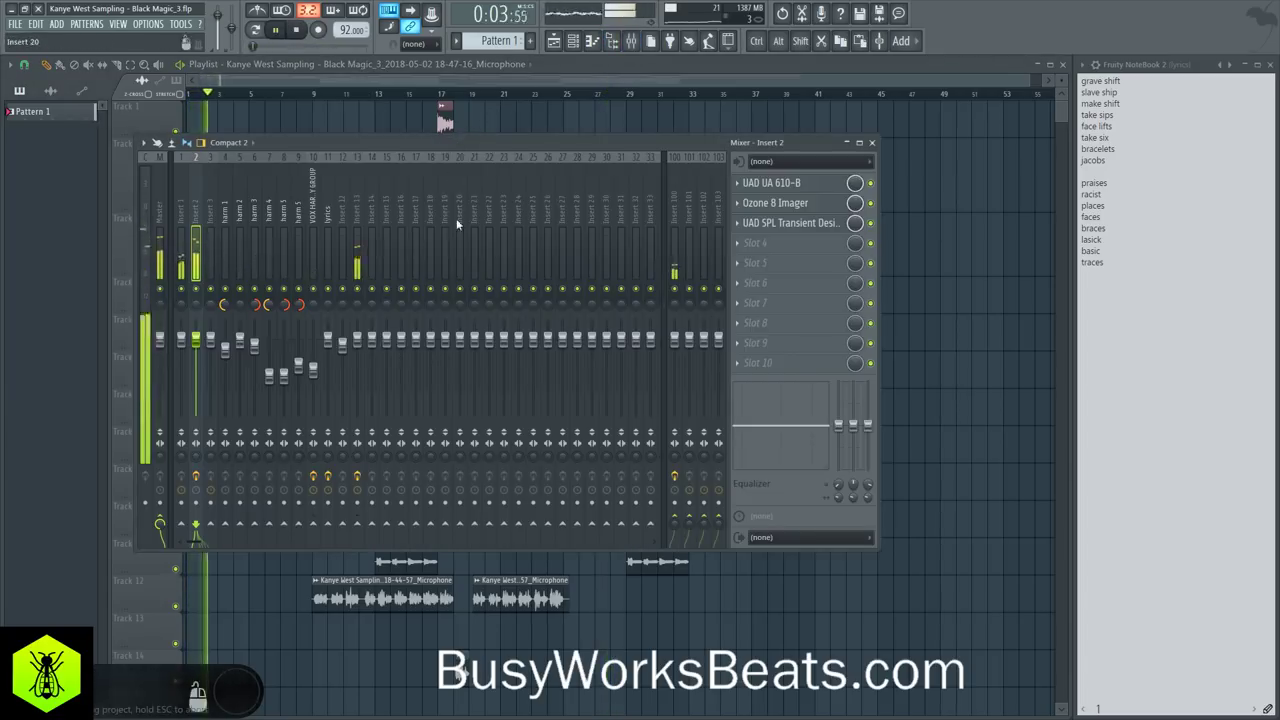
click(182, 255)
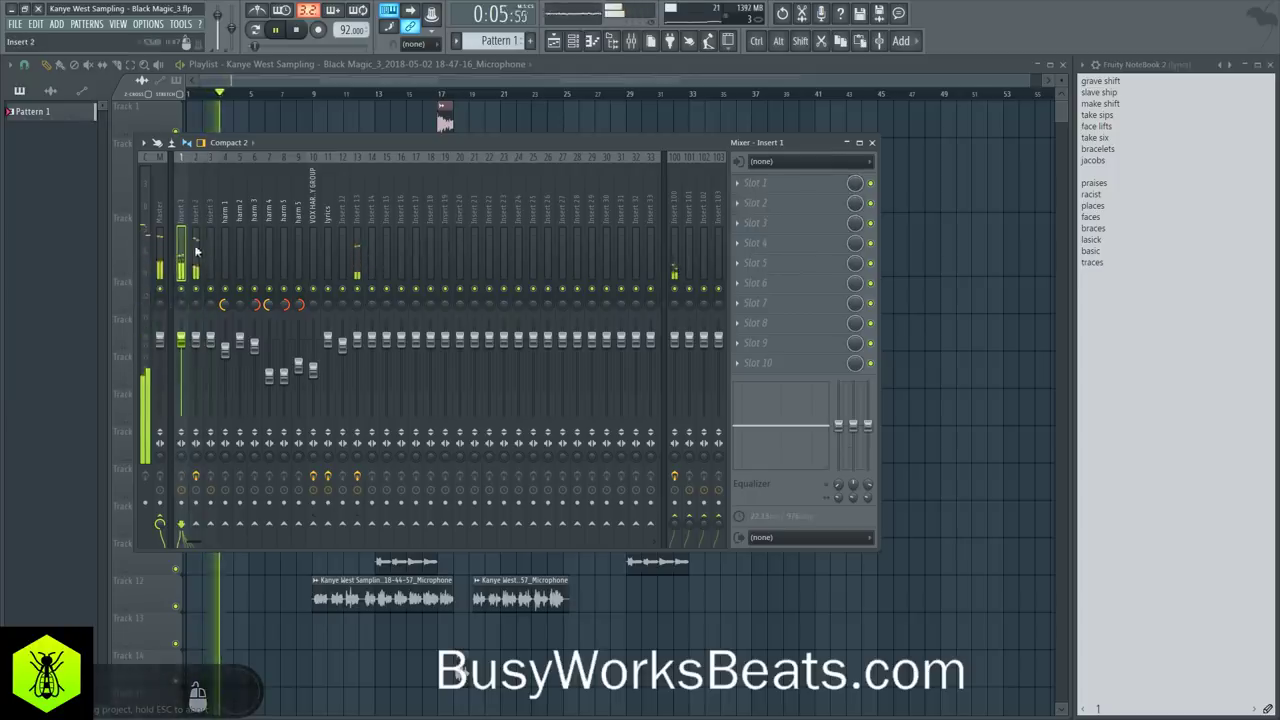
Step: Stop playback, load Ozone 8 Dynamics in the first effect slot of Insert 1, and replay the song
key(space)
click(768, 186)
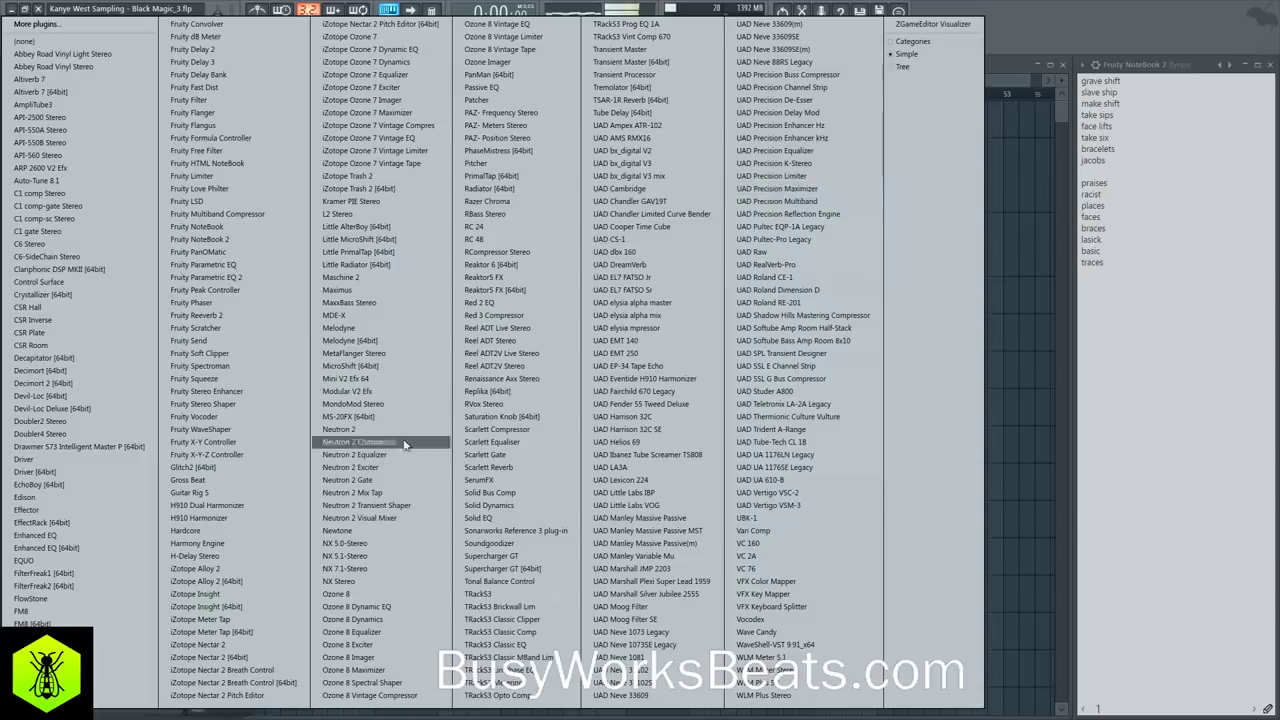
click(348, 619)
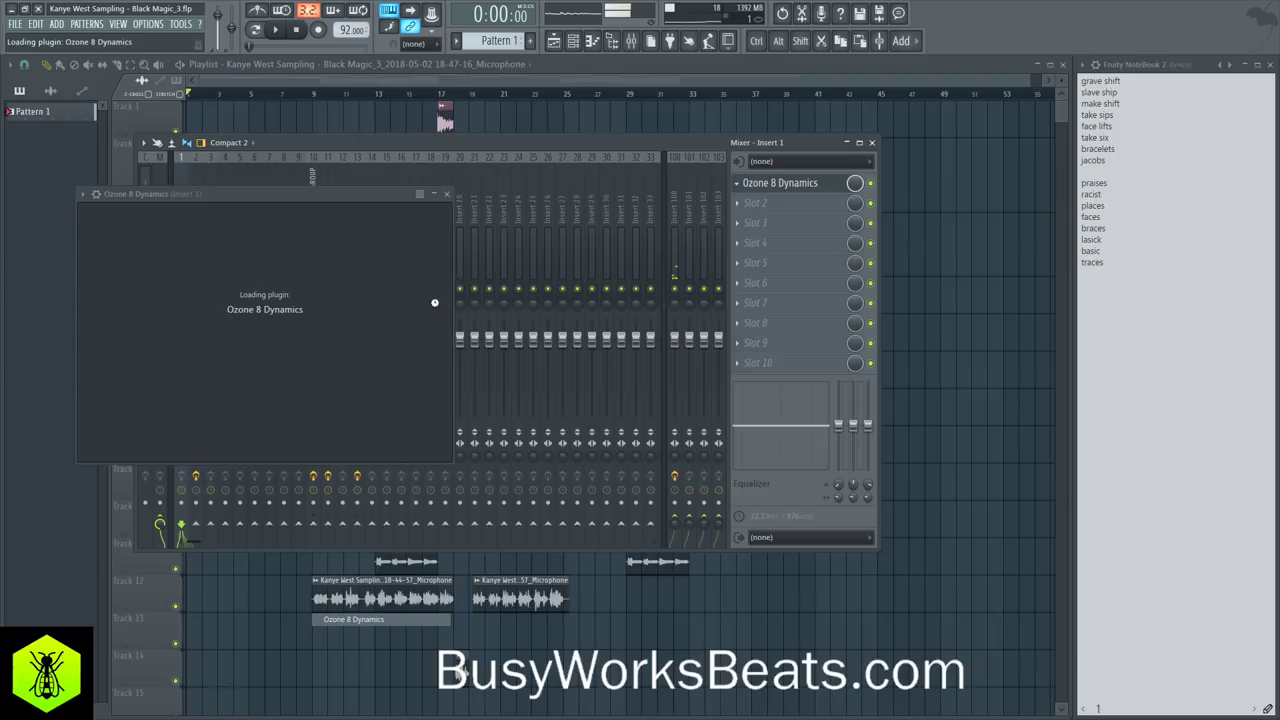
click(654, 342)
key(space)
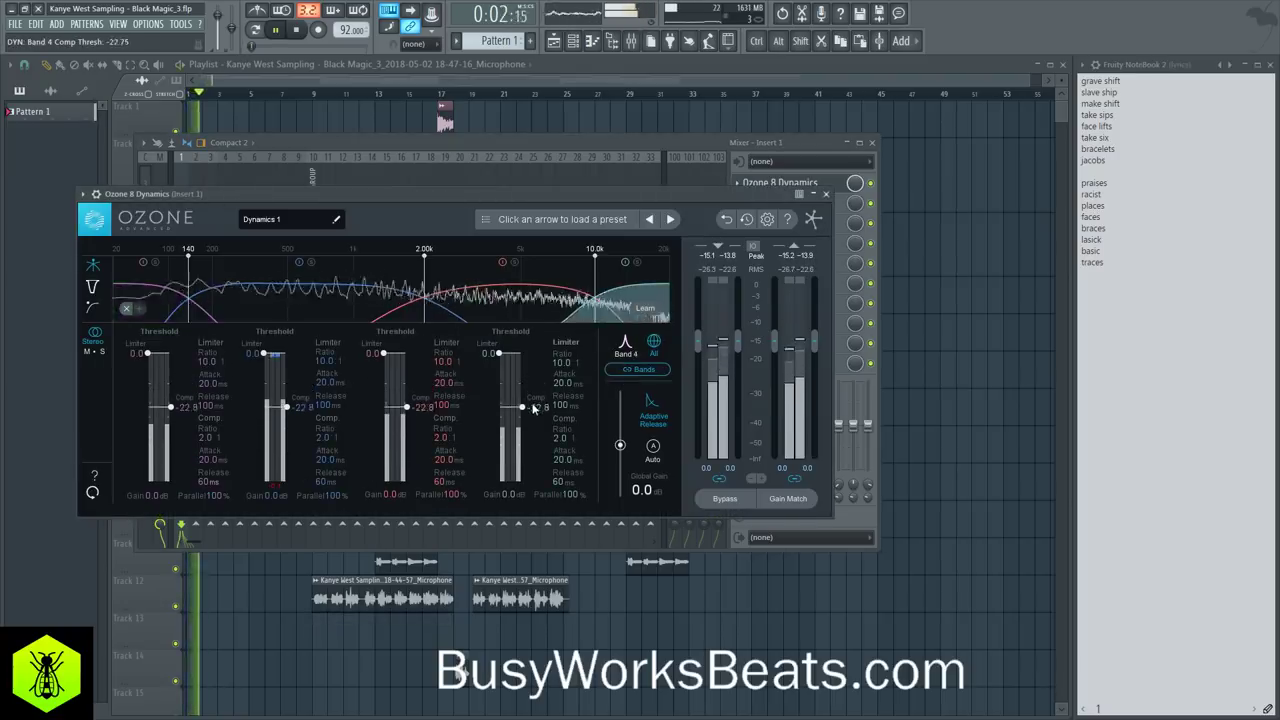
Step: Set all compressor thresholds to -32.3 and the output gain to -1.8 dB in Ozone 8 Dynamics, and close the plugin
drag(523, 387, 536, 425)
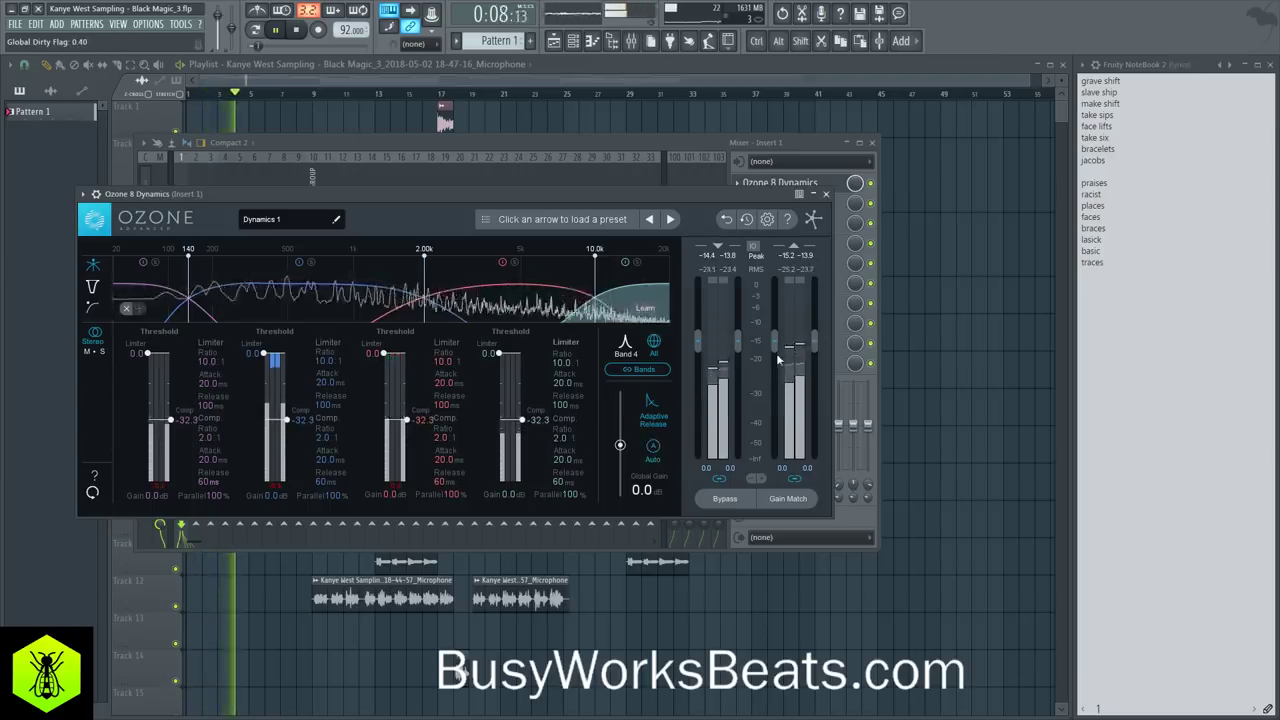
drag(814, 342, 816, 355)
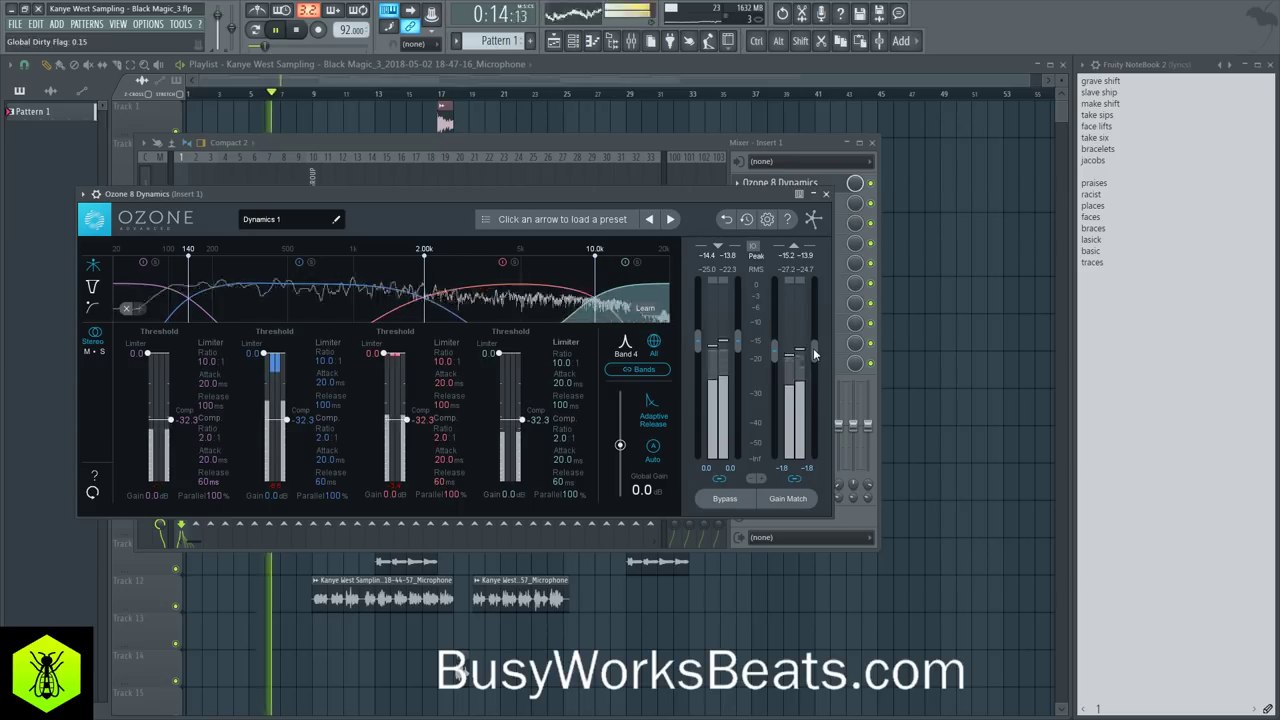
click(826, 194)
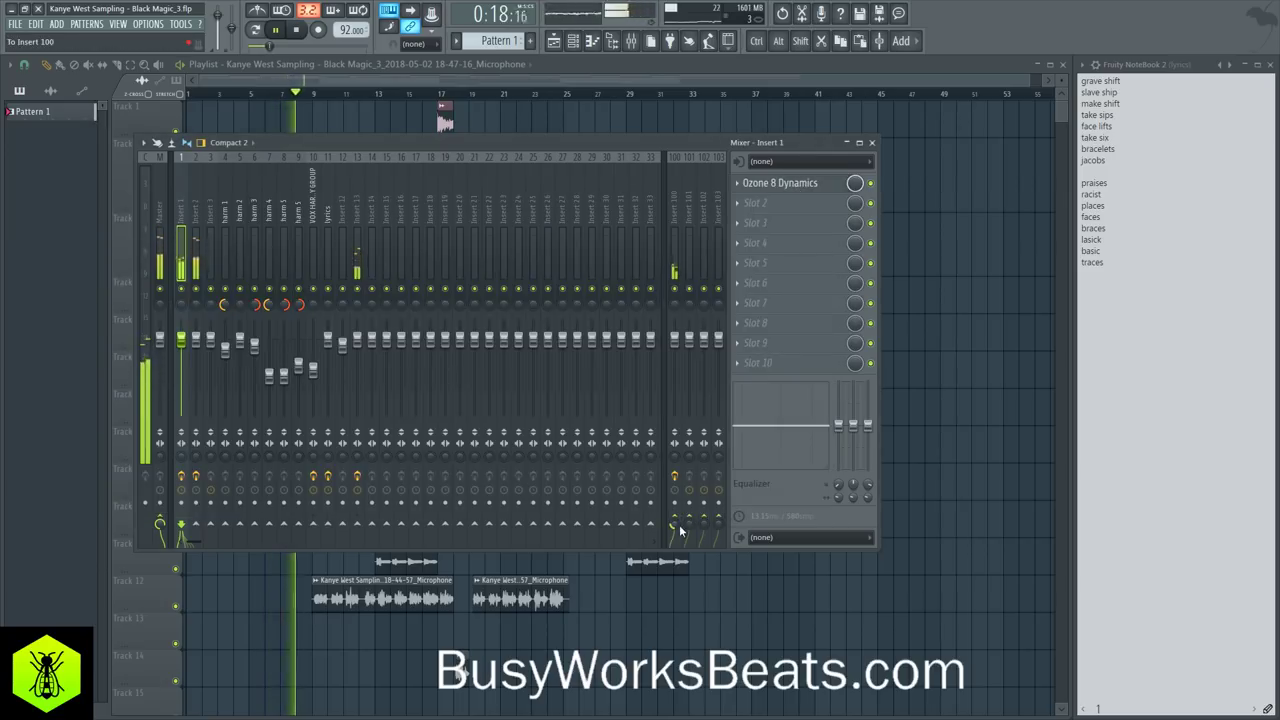
Step: Raise the VOX HARMONY GROUP volume fader to 80% (-4.6 dB)
click(197, 238)
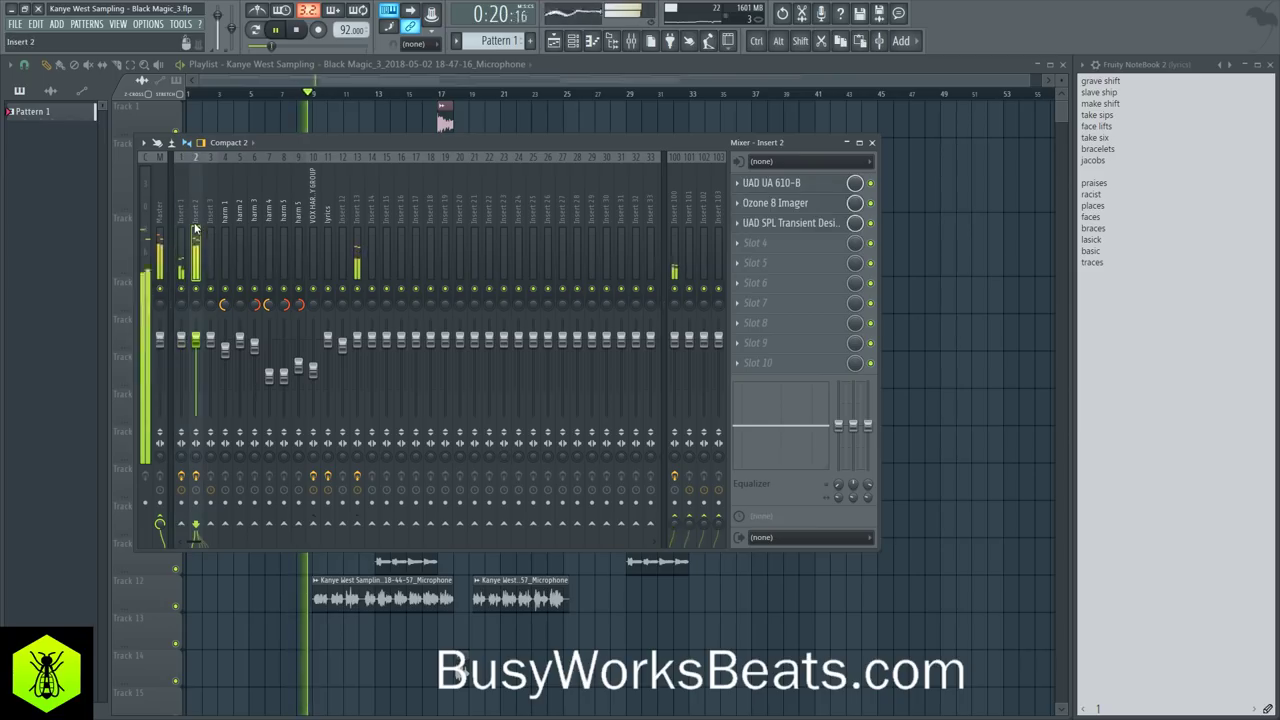
click(314, 372)
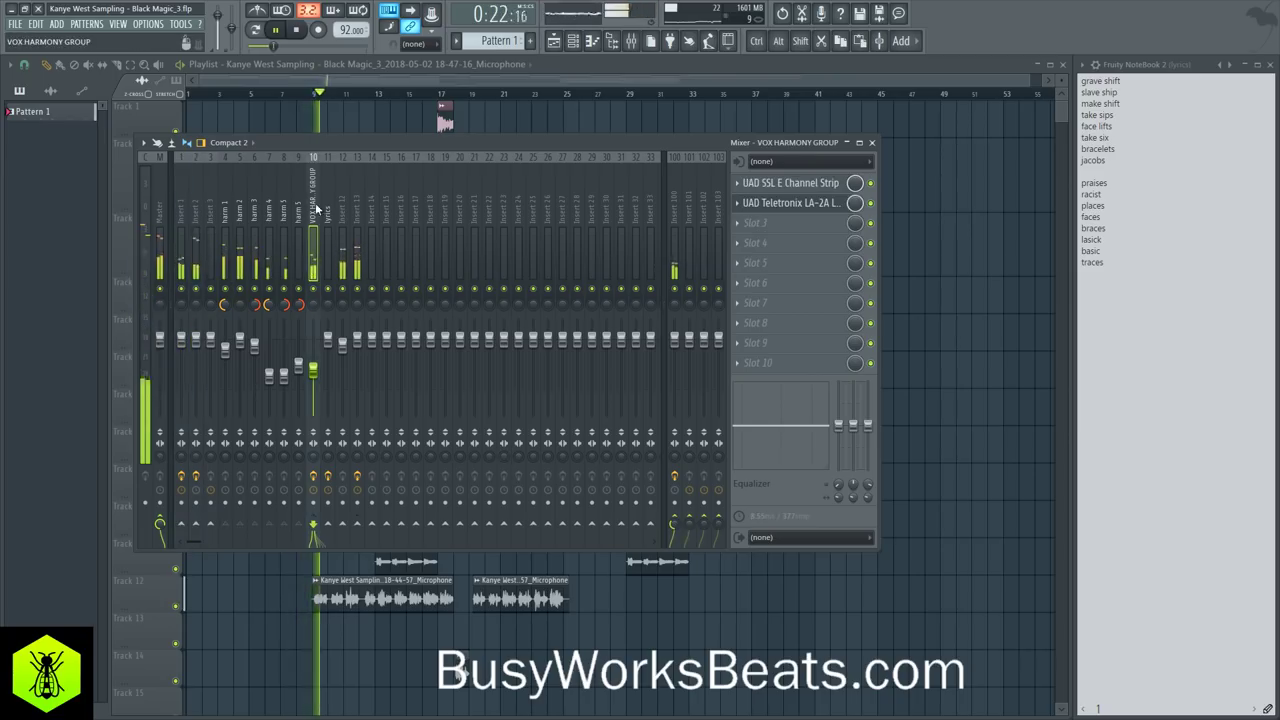
drag(313, 363, 313, 353)
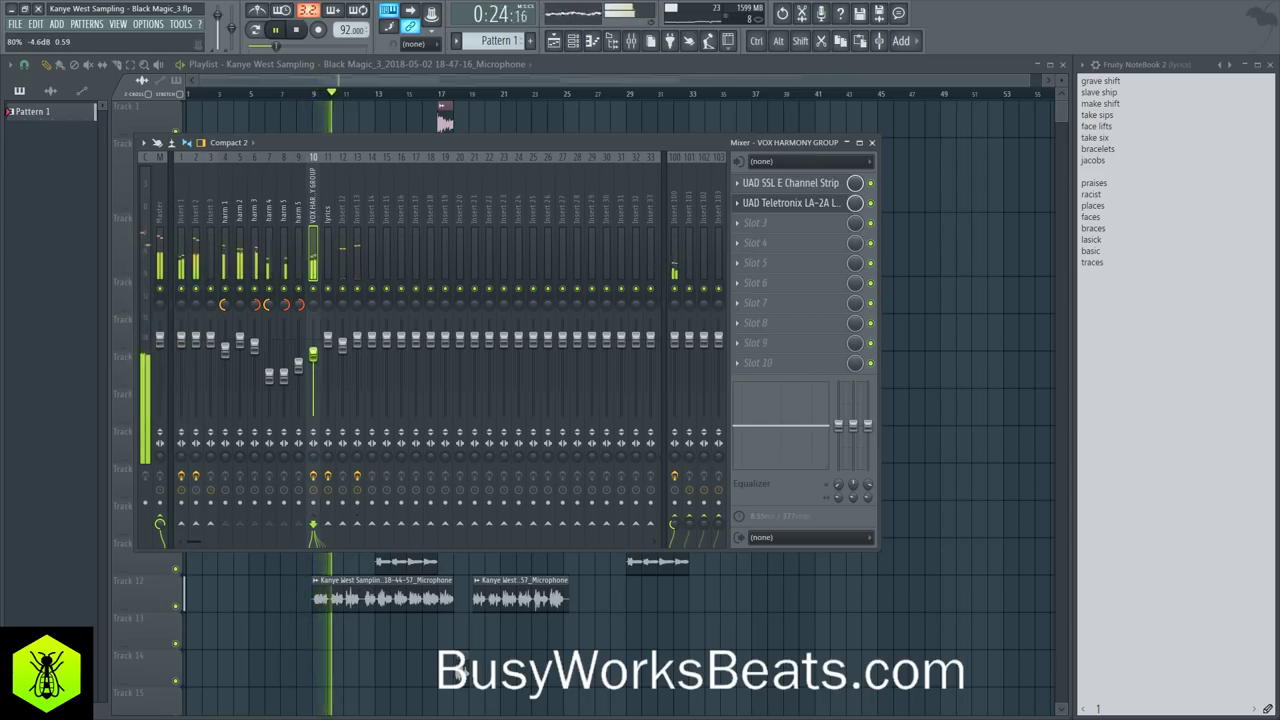
right_click(314, 355)
click(312, 197)
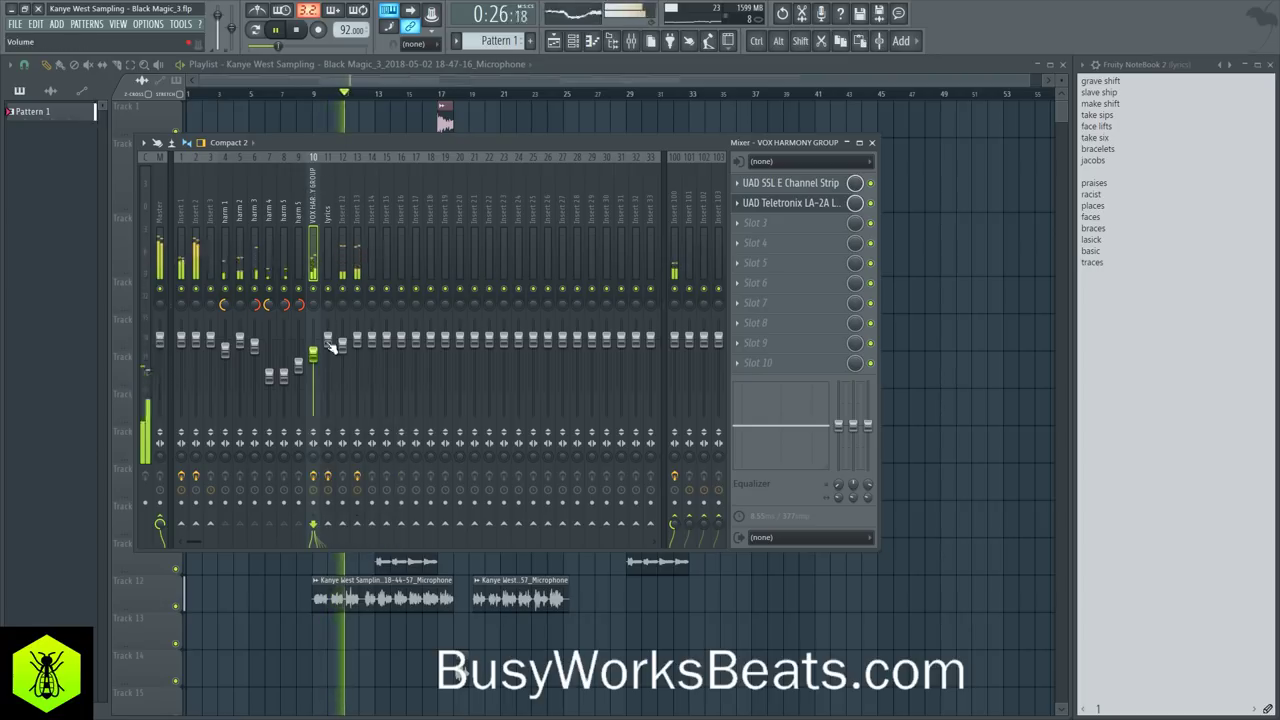
Step: Move UAD SSL E Channel Strip above the UAD Teletronix LA-2A on Insert 13 and reset the track's volume to its default
click(366, 342)
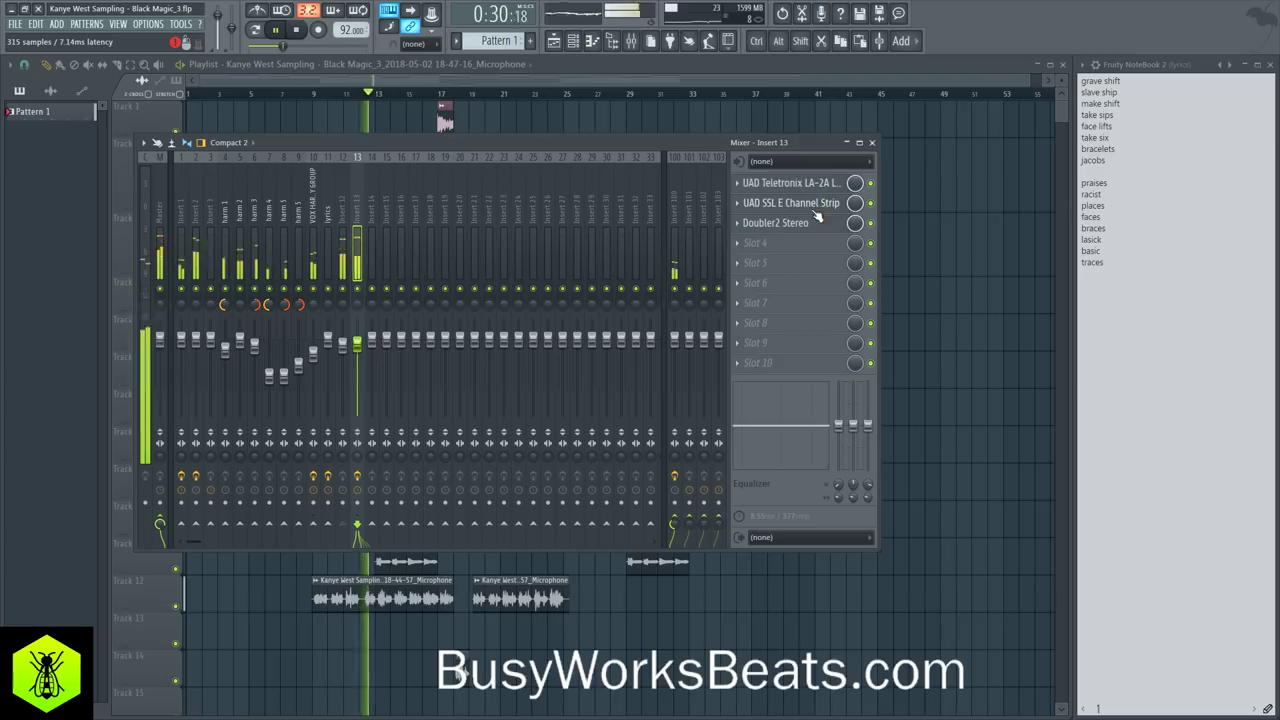
drag(815, 205, 805, 184)
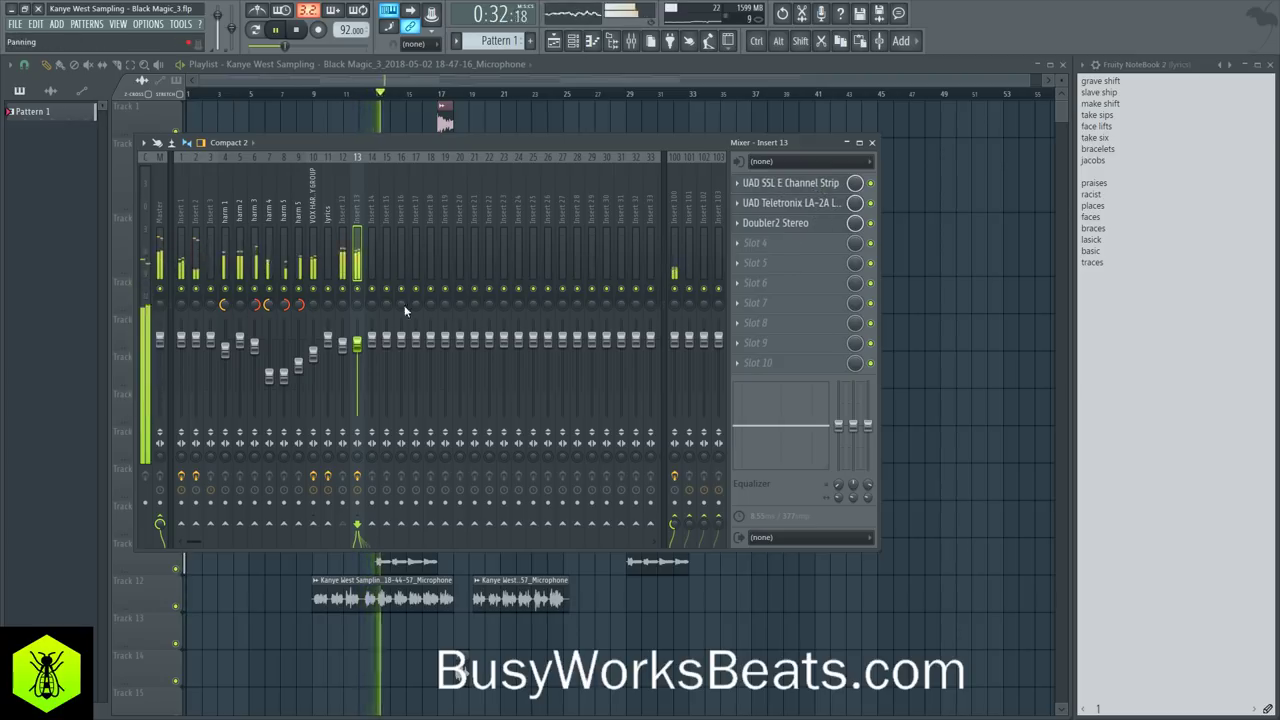
right_click(357, 344)
click(373, 353)
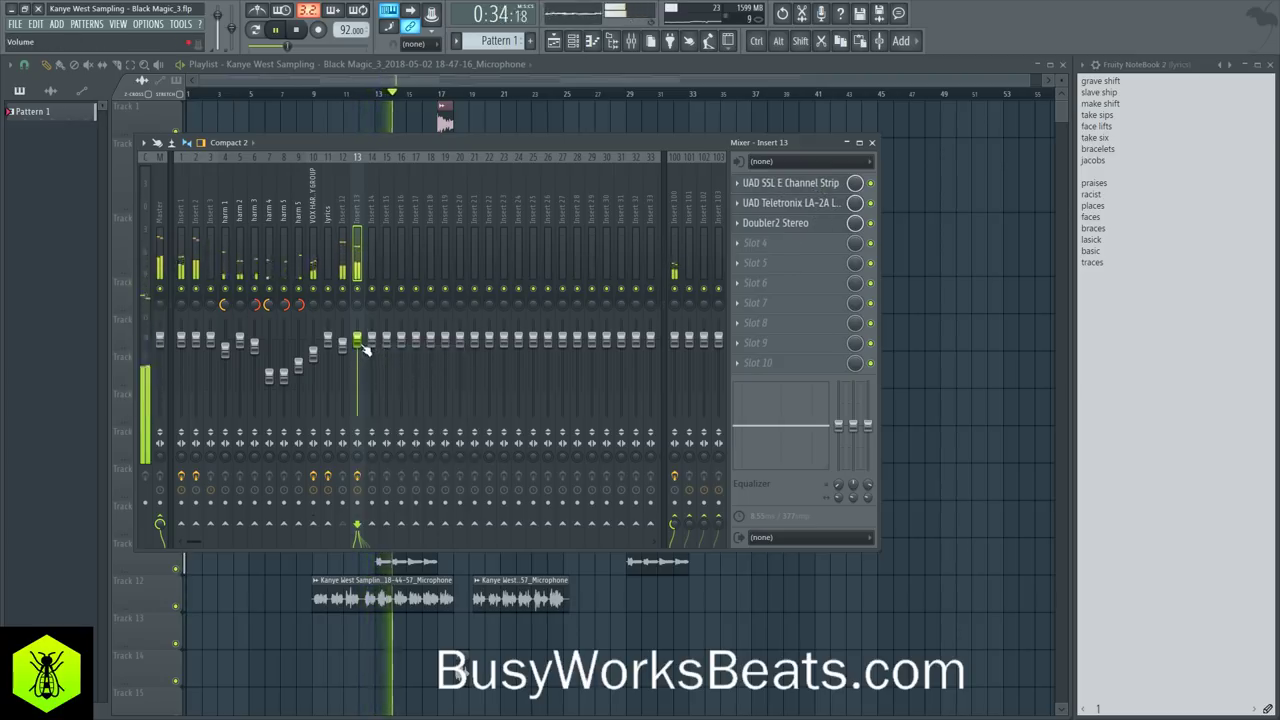
Step: Compare the levels and effect chains of Insert 1, Insert 12 and Insert 13 in the mixer during playback
click(182, 212)
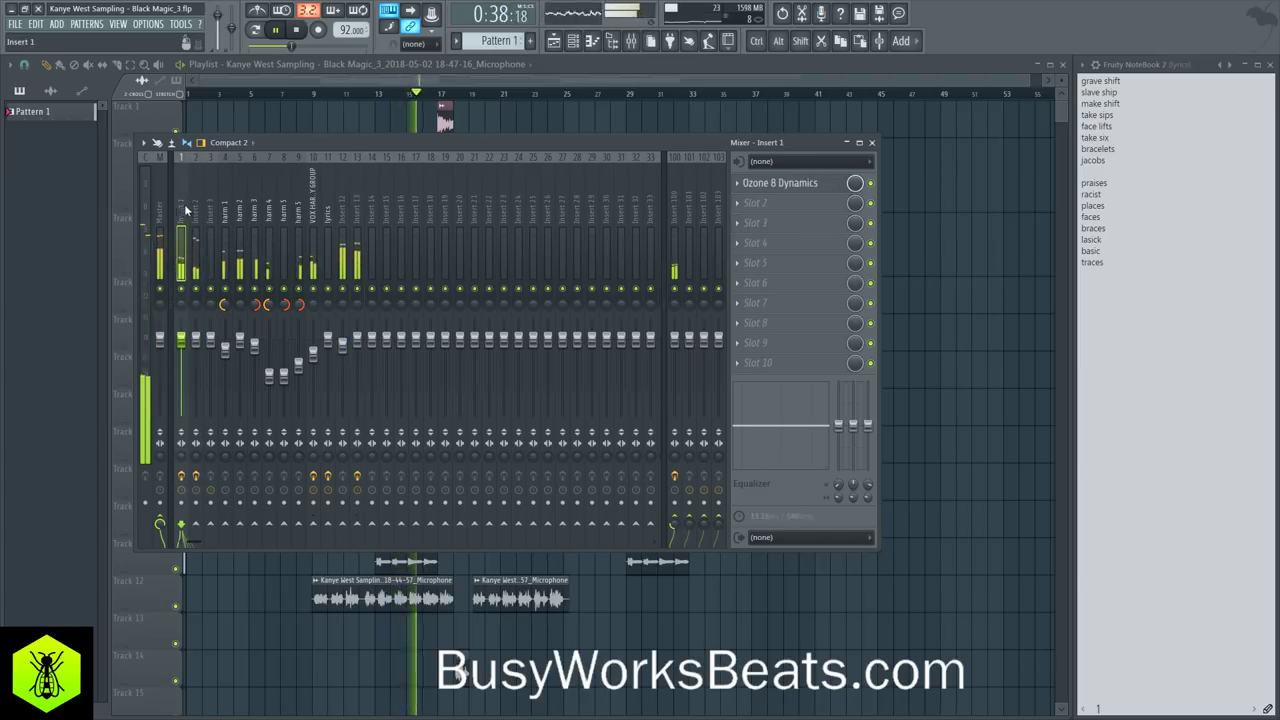
click(344, 194)
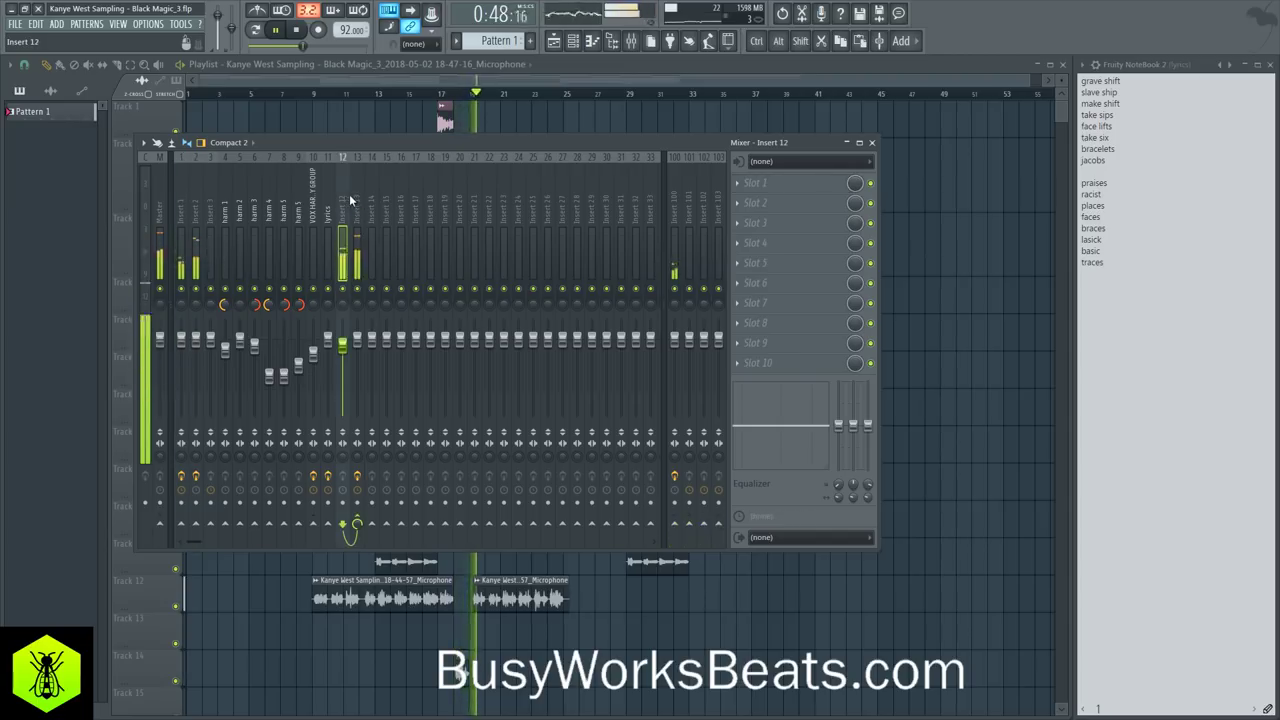
click(355, 195)
click(342, 195)
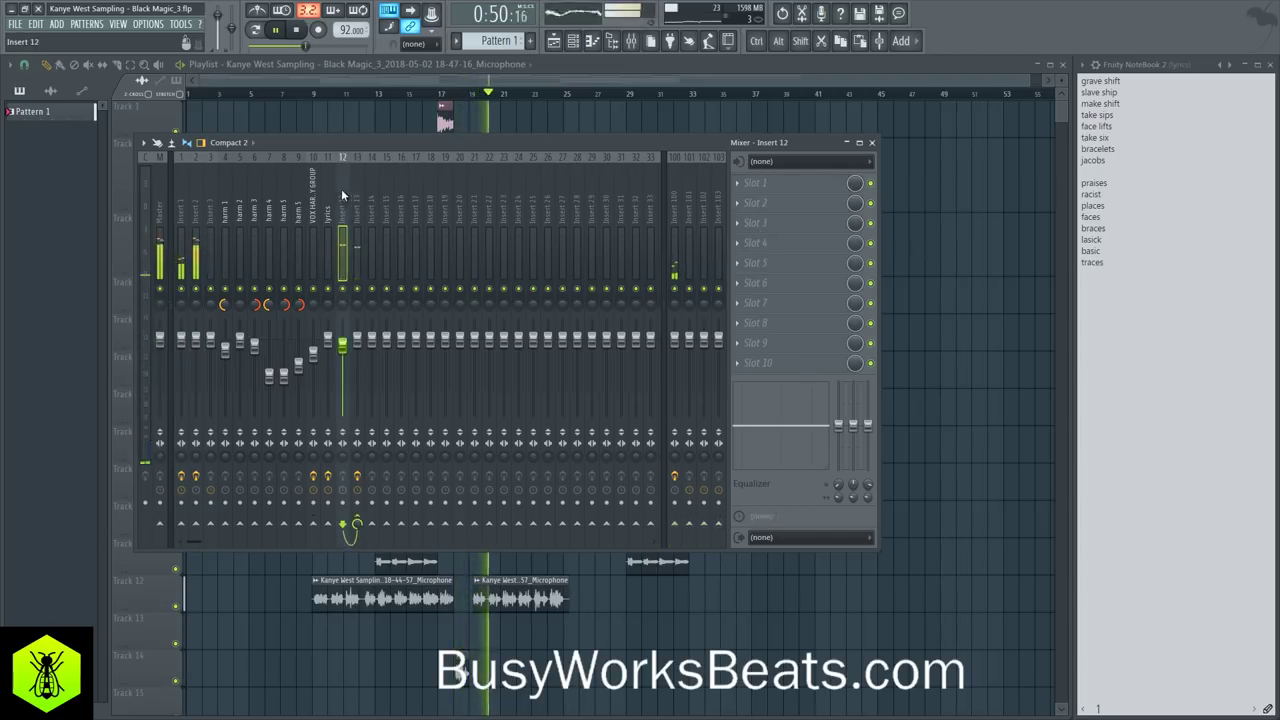
click(356, 200)
click(346, 203)
Step: Set the gain of the UAD Teletronix LA-2A on Insert 13 to 66.5 and close the plugin
click(356, 216)
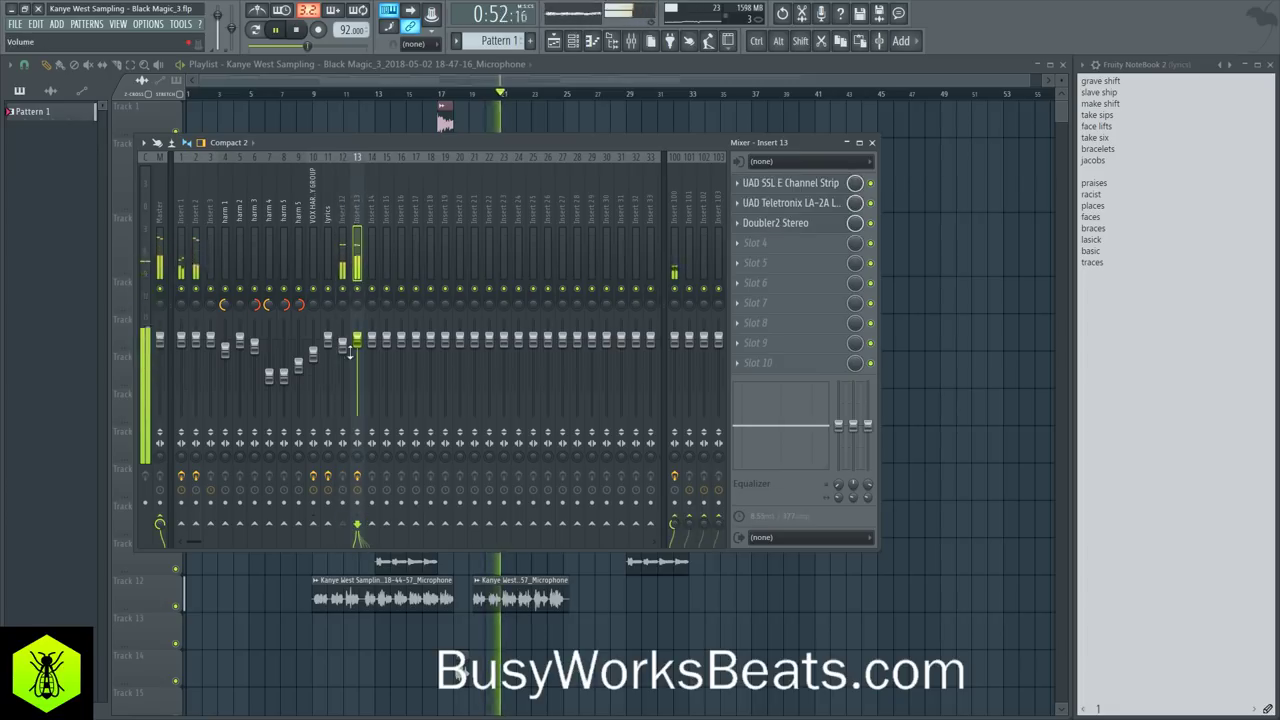
click(820, 203)
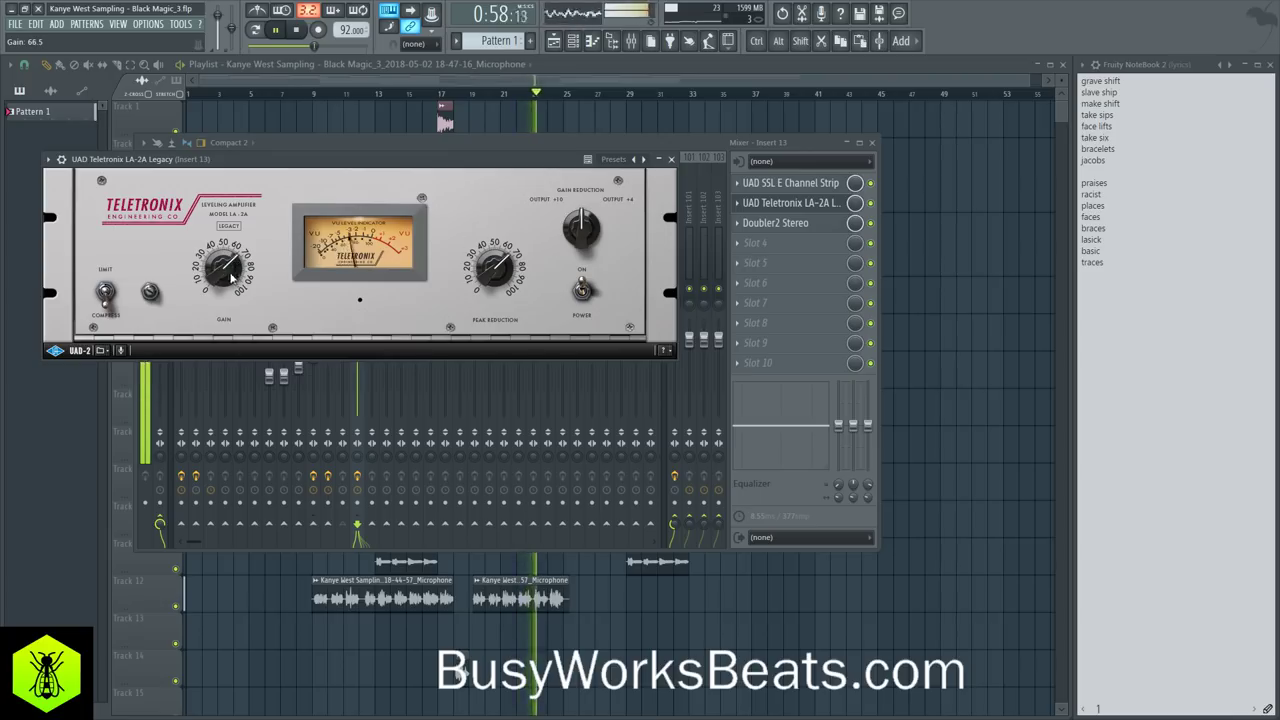
click(680, 160)
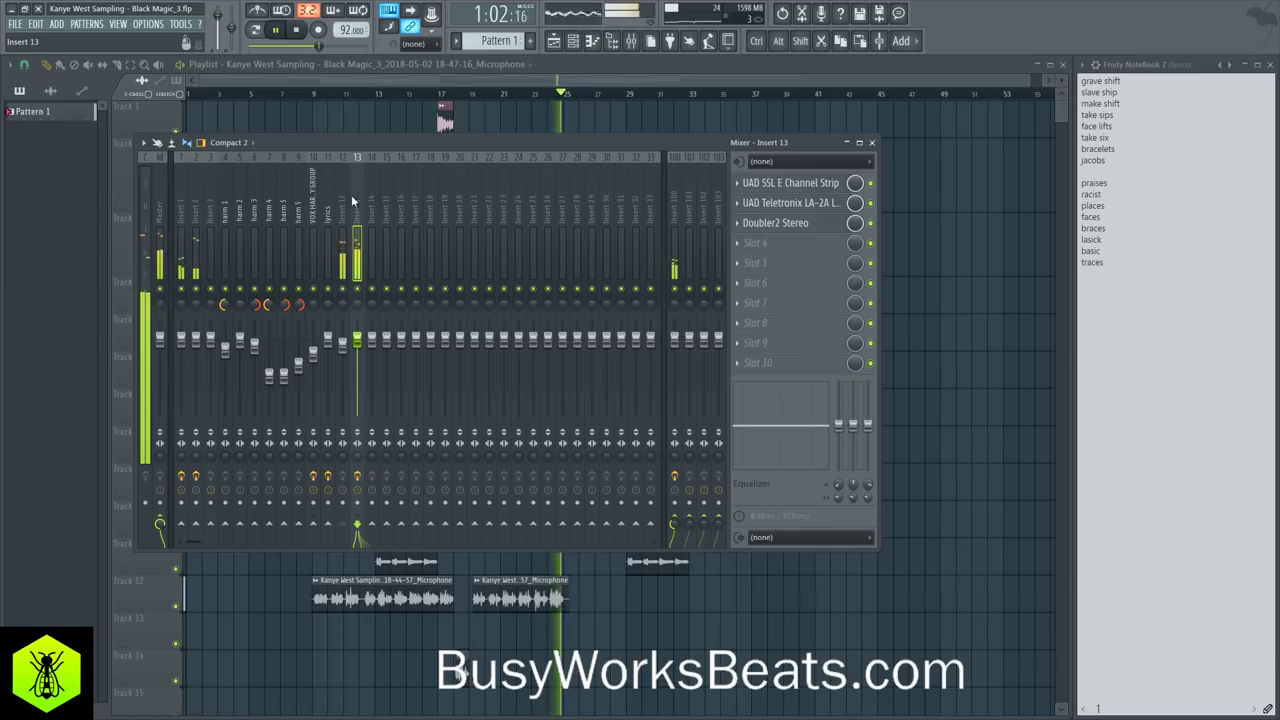
Step: Bring the lyrics notebook into focus, select the Microphone track (insert 90) in the mixer, and return to the playlist
key(F9)
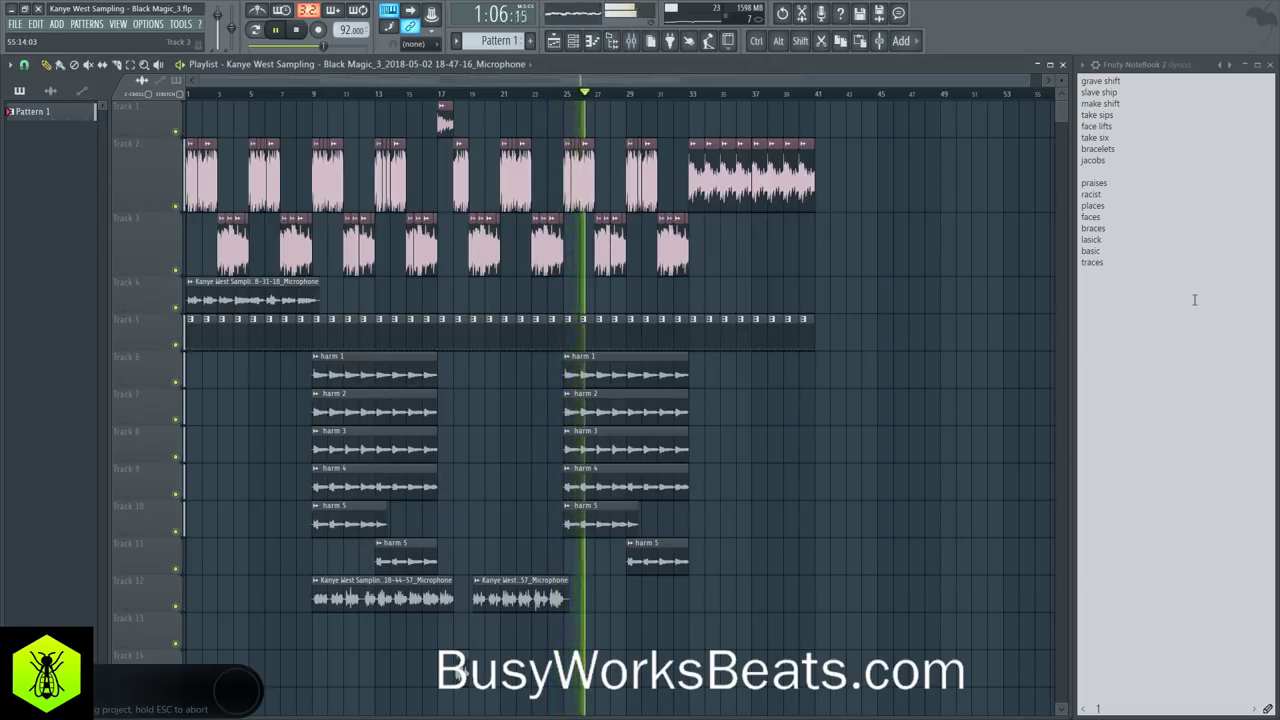
click(1127, 286)
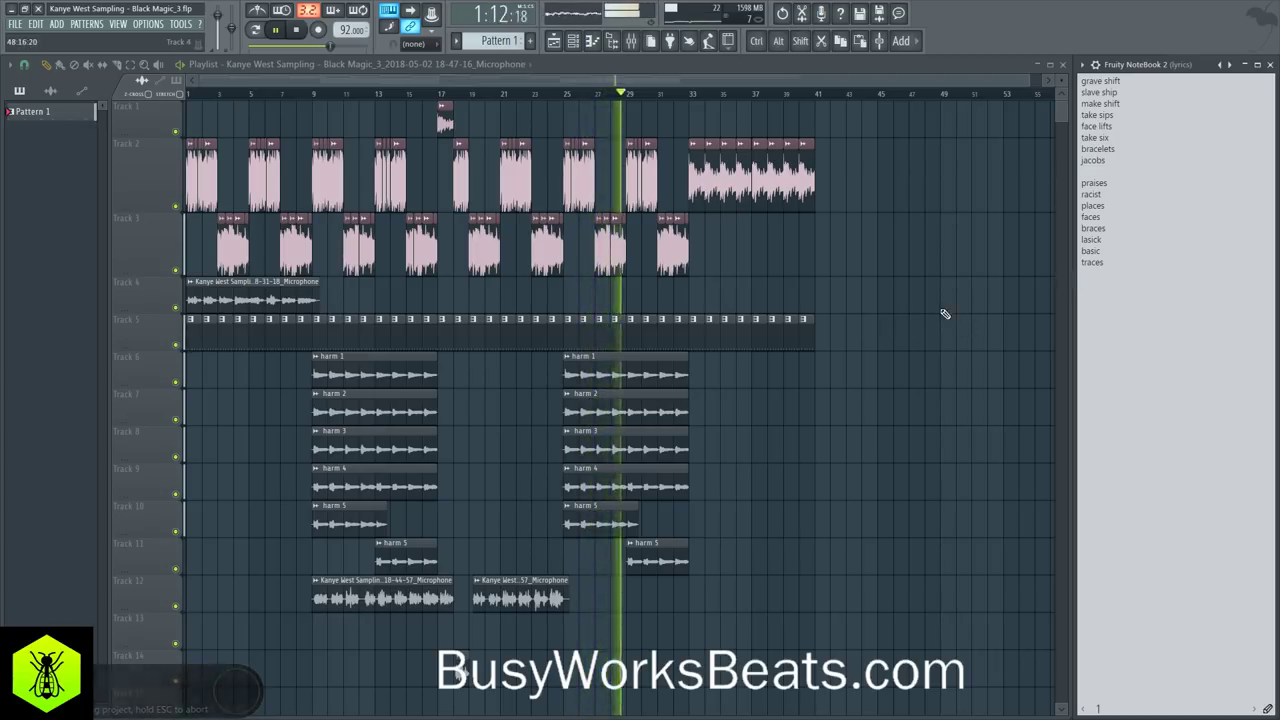
click(631, 41)
scroll(530, 220, down, 15)
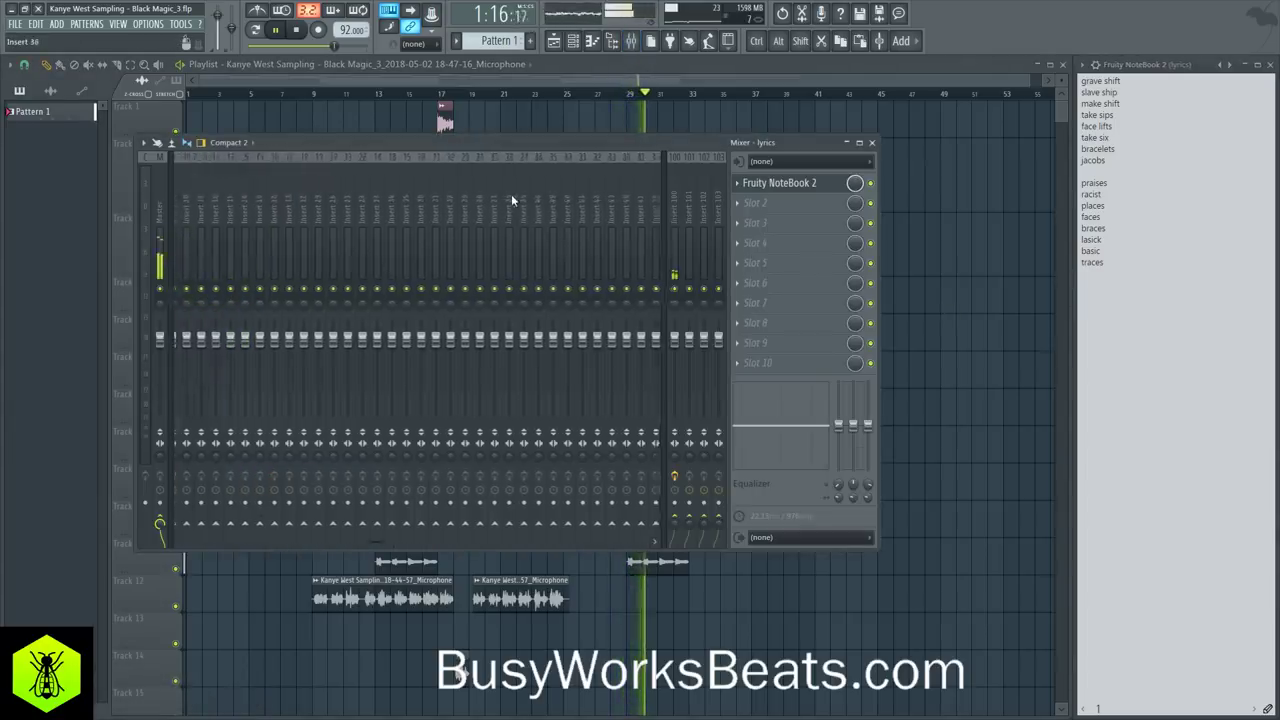
click(531, 202)
click(522, 205)
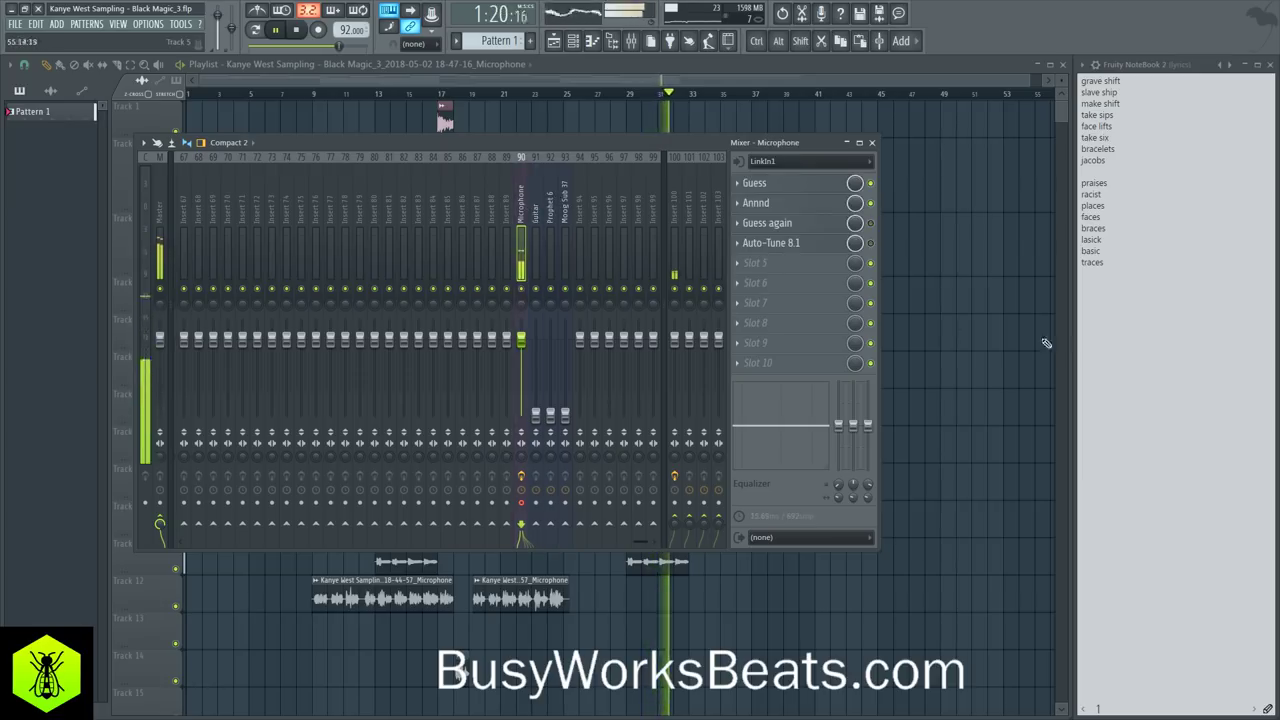
key(F9)
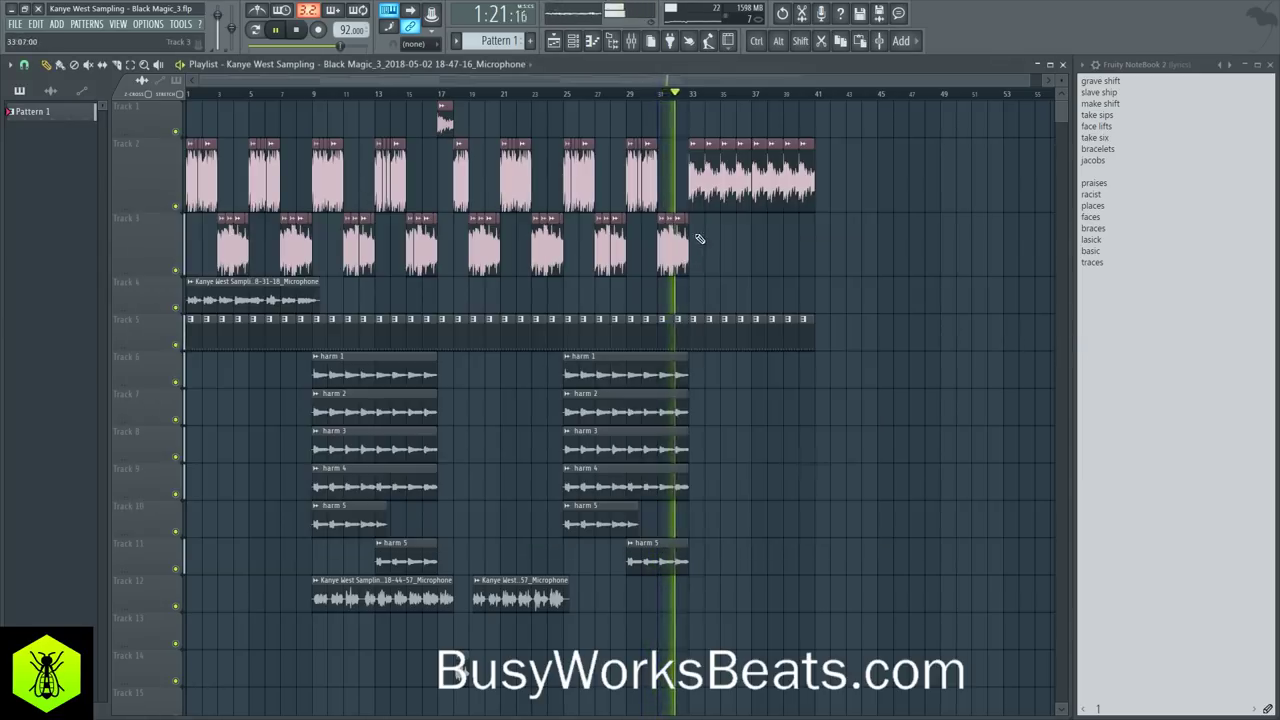
Step: Move the playback position to bar 25, stop the song and show the playlist without the mixer
click(564, 94)
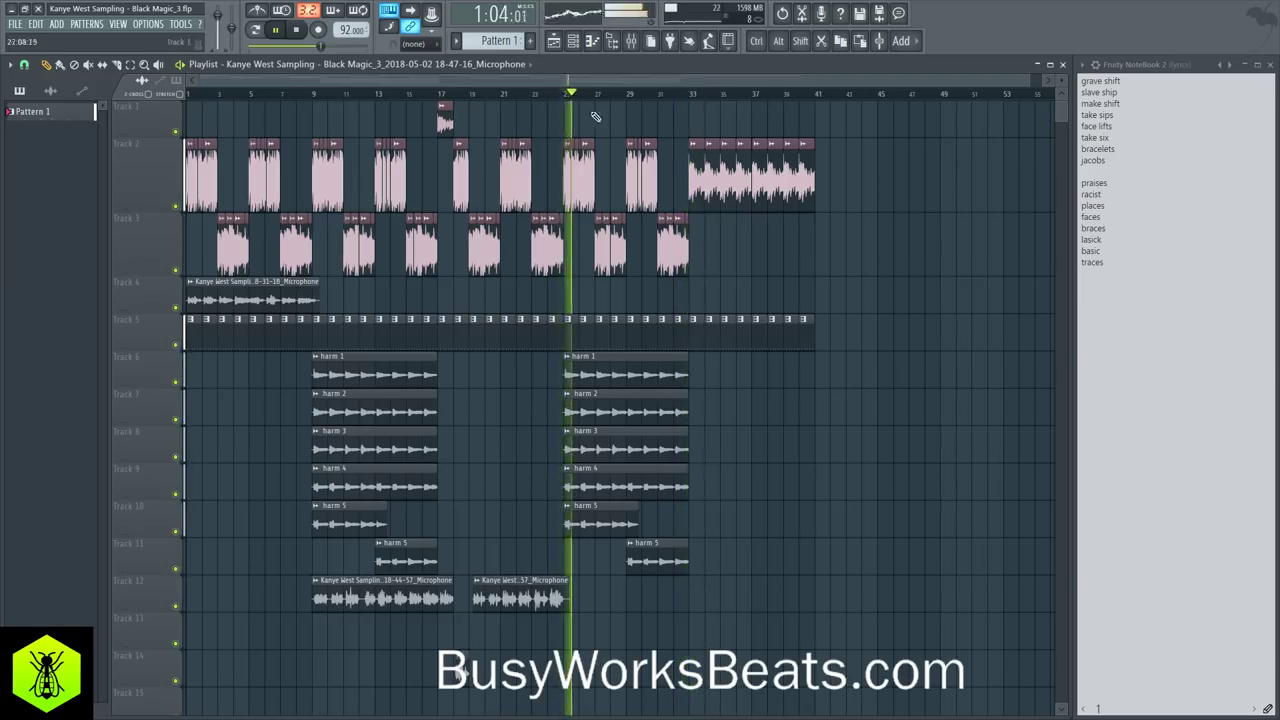
click(631, 40)
key(space)
key(F9)
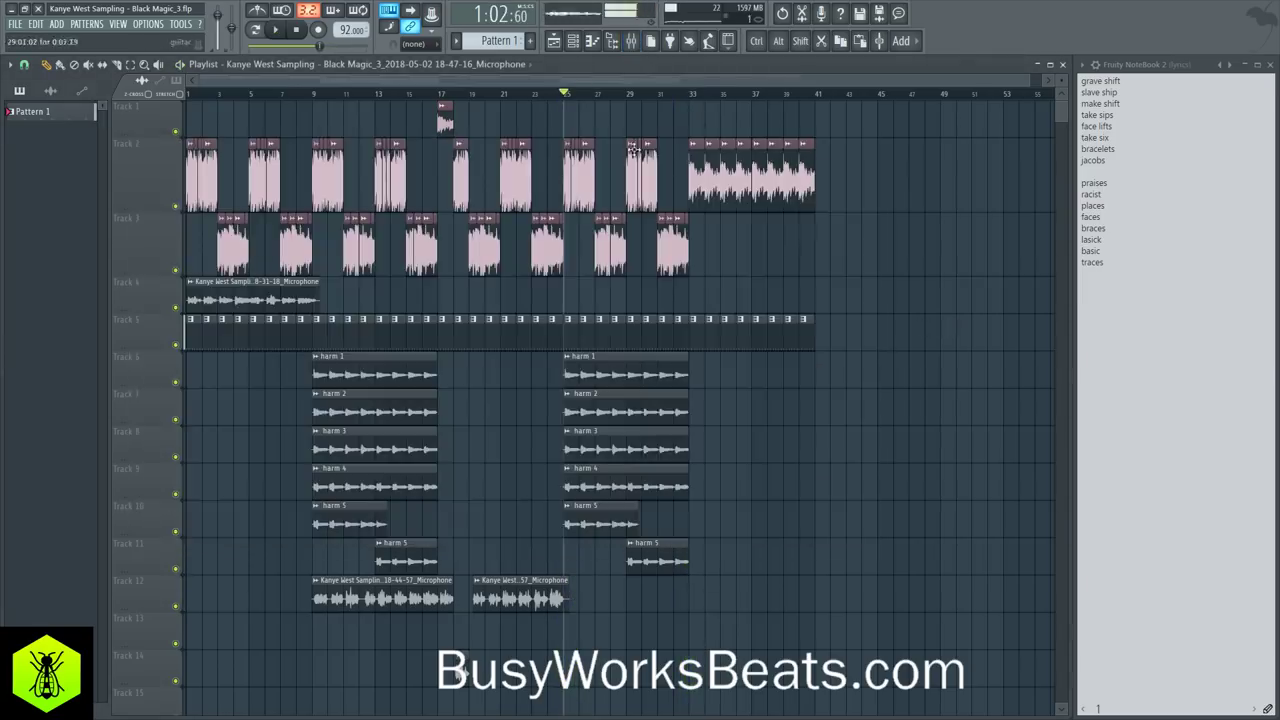
Step: Set the playlist snap to Bar, select the time range from bar 24 to bar 34, and return playback to its start
ctrl+scroll(556, 100, up, 4)
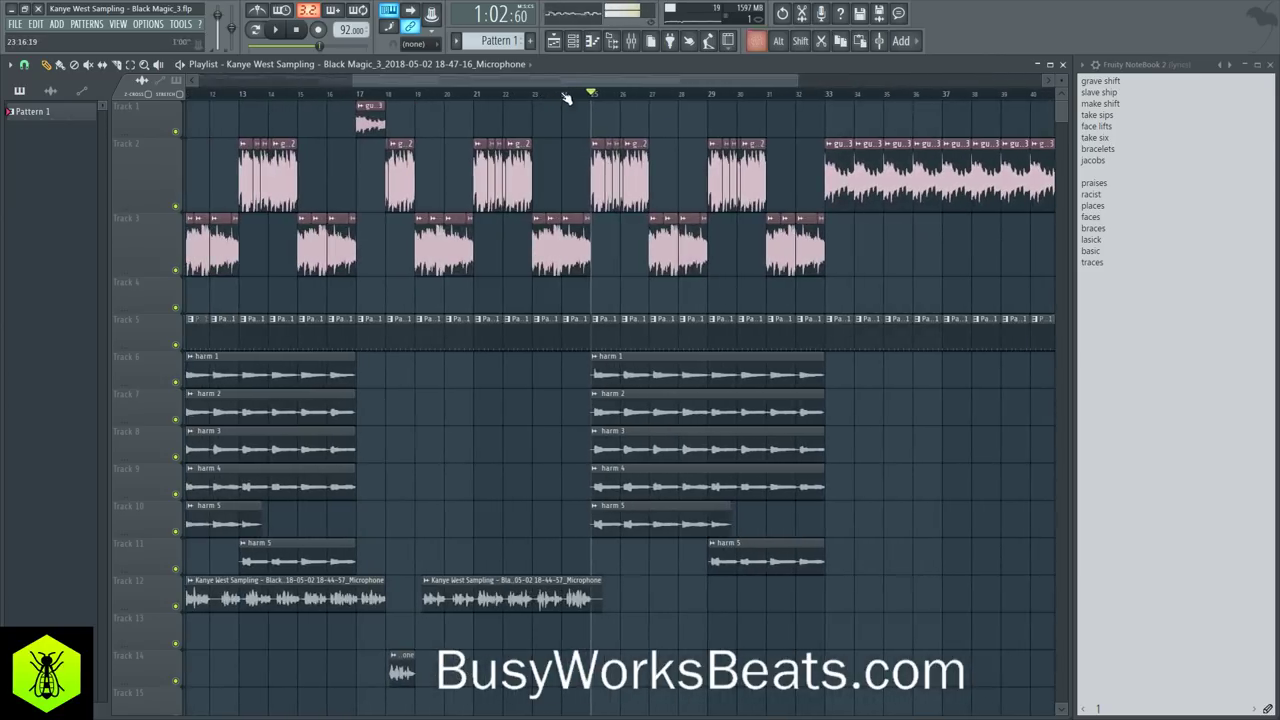
click(24, 65)
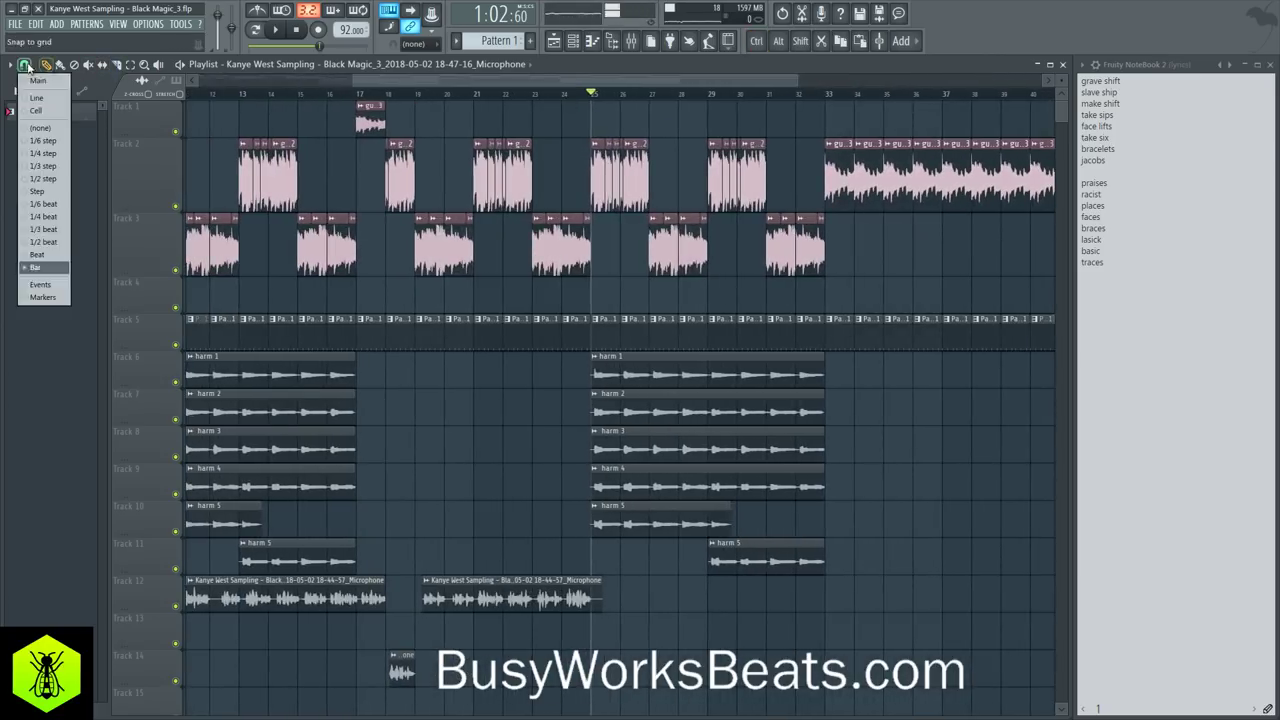
click(51, 268)
drag(577, 101, 862, 133)
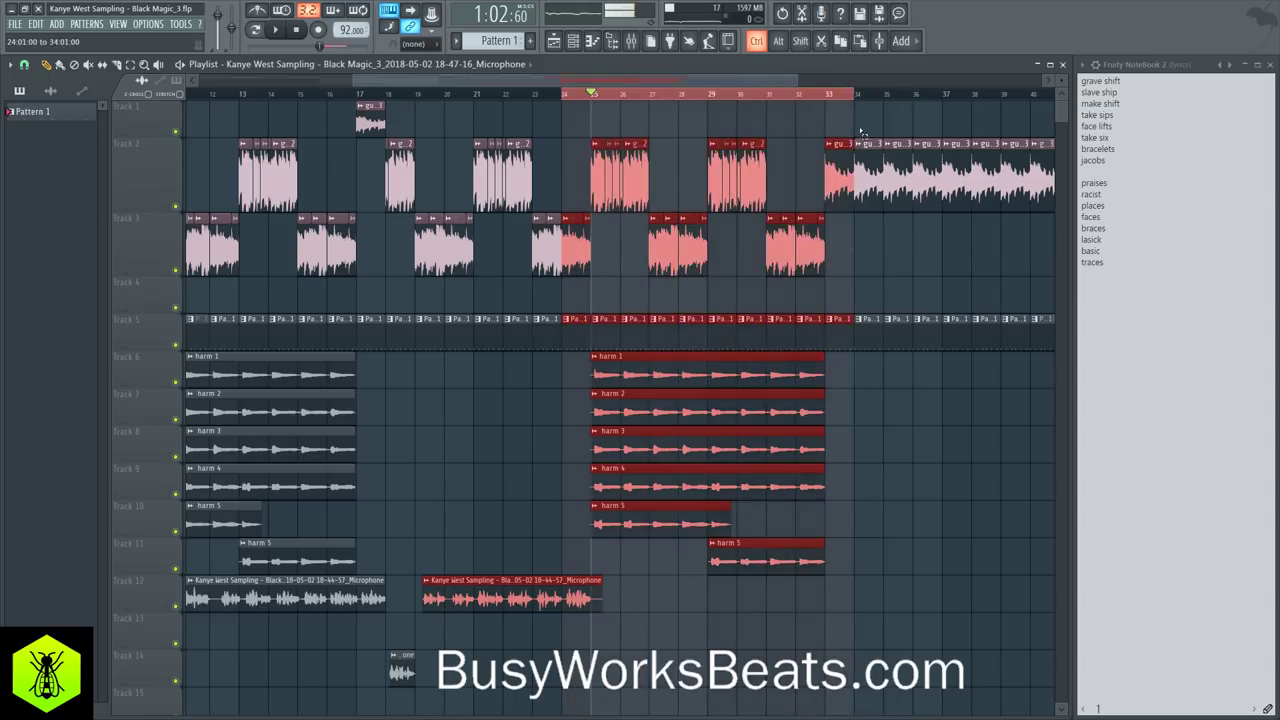
click(302, 38)
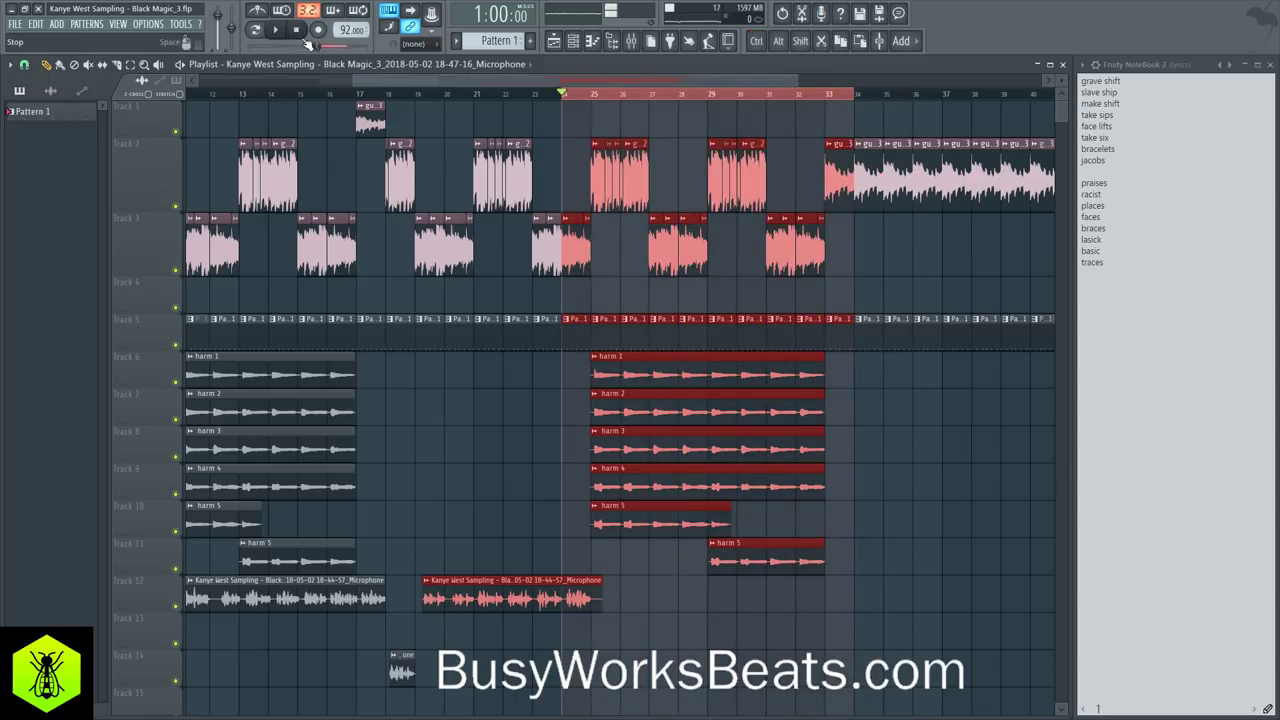
Step: Rehearse the selected range with the Microphone mixer track open, stop playback and turn on loop recording
click(641, 41)
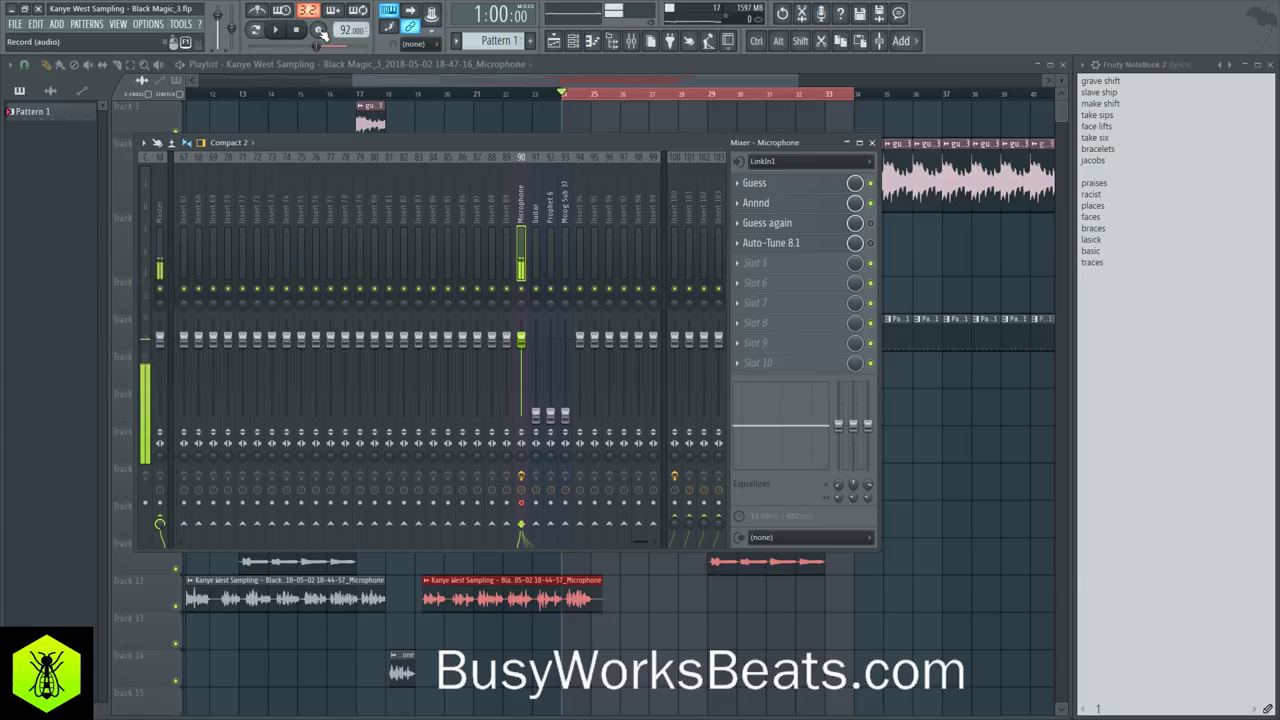
key(space)
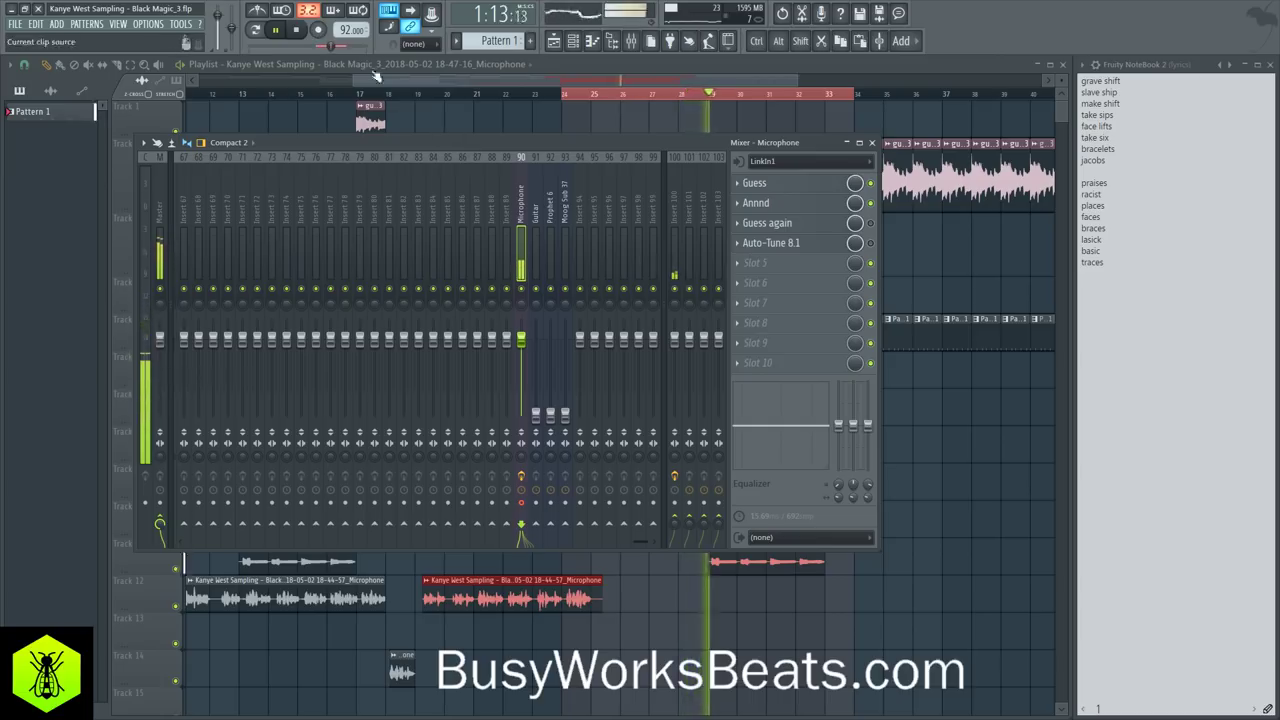
click(302, 32)
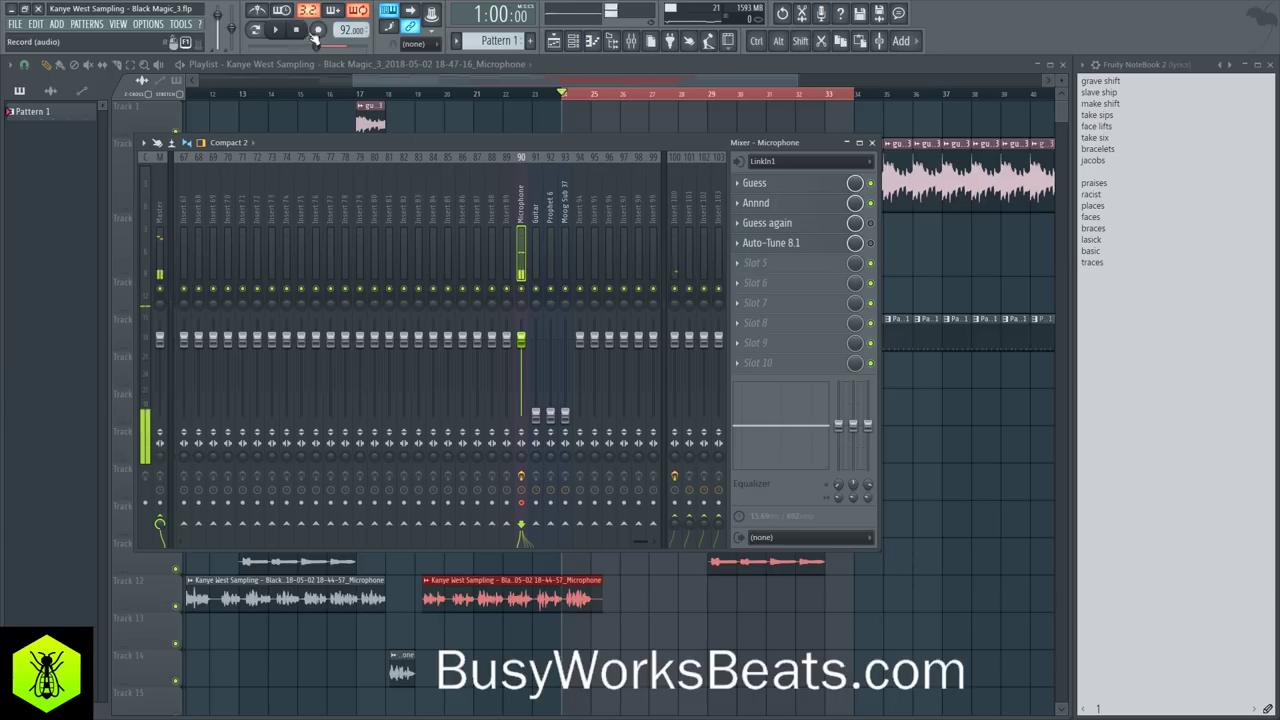
Step: Record a microphone vocal take from bar 24 to about bar 33 as an audio clip in the playlist
click(320, 30)
click(640, 407)
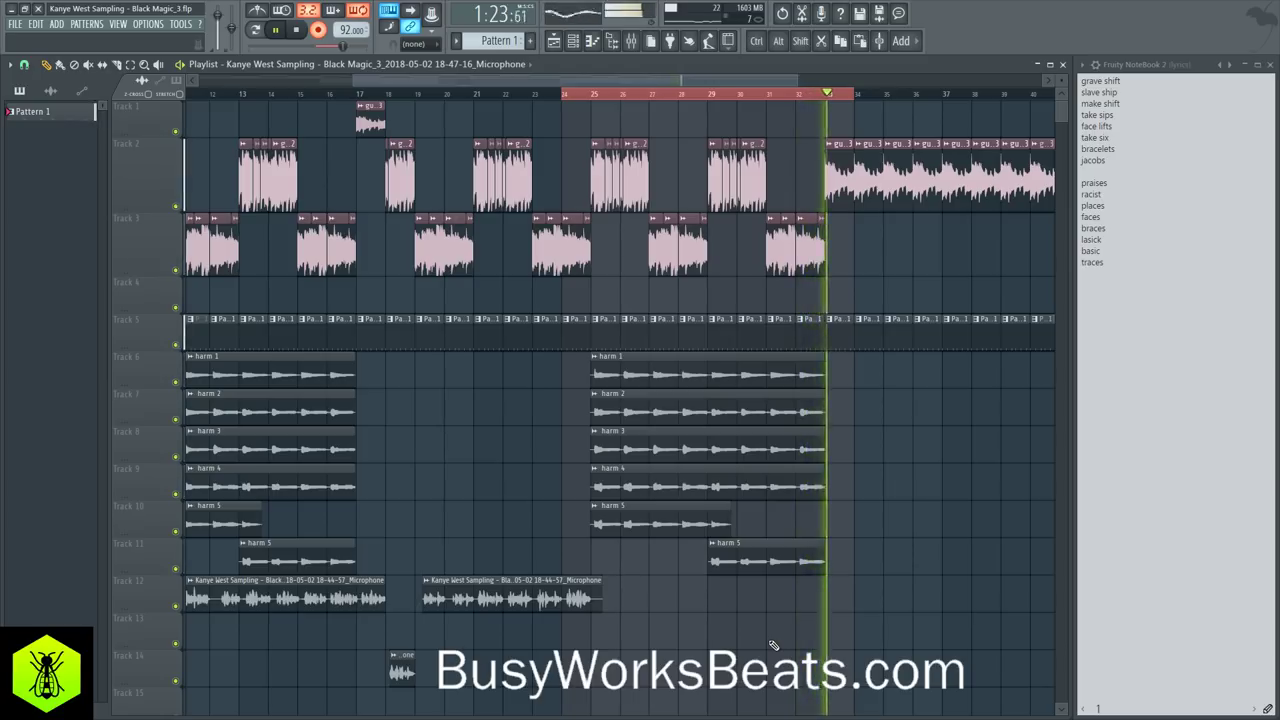
key(space)
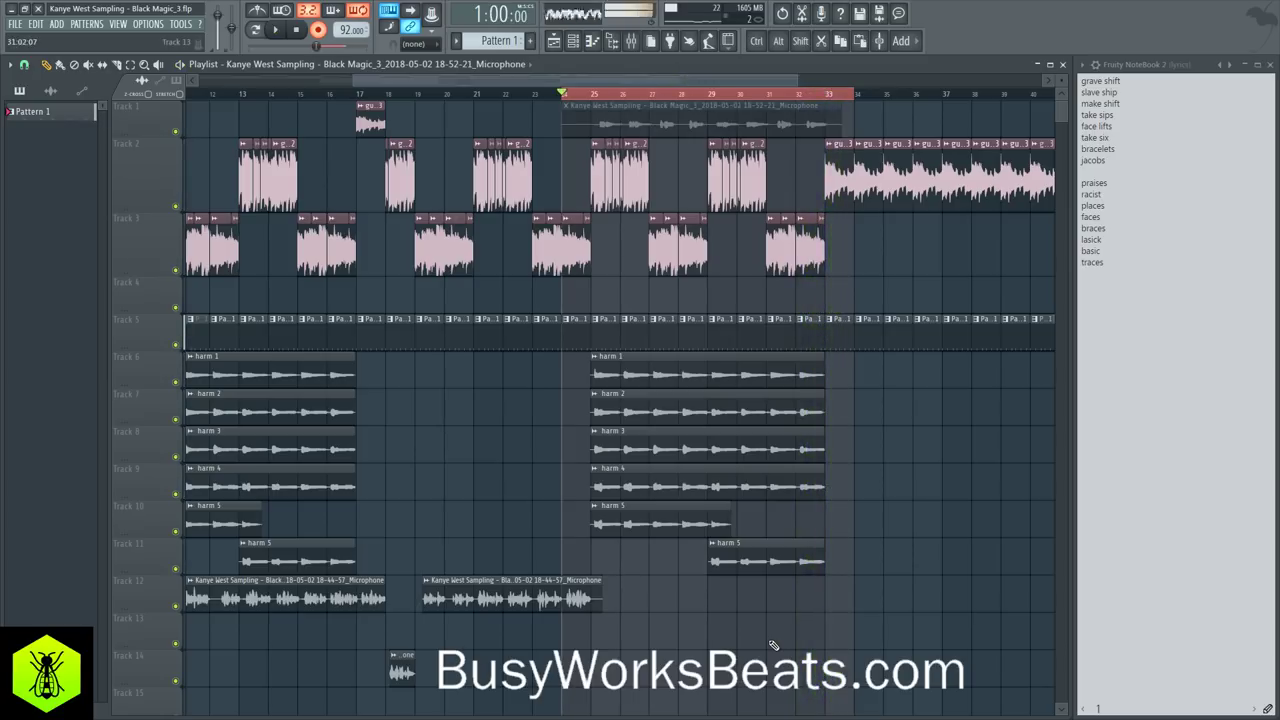
Step: Loop-record four more microphone vocal takes over bars 24 to 34, stop playback and turn off recording
click(634, 47)
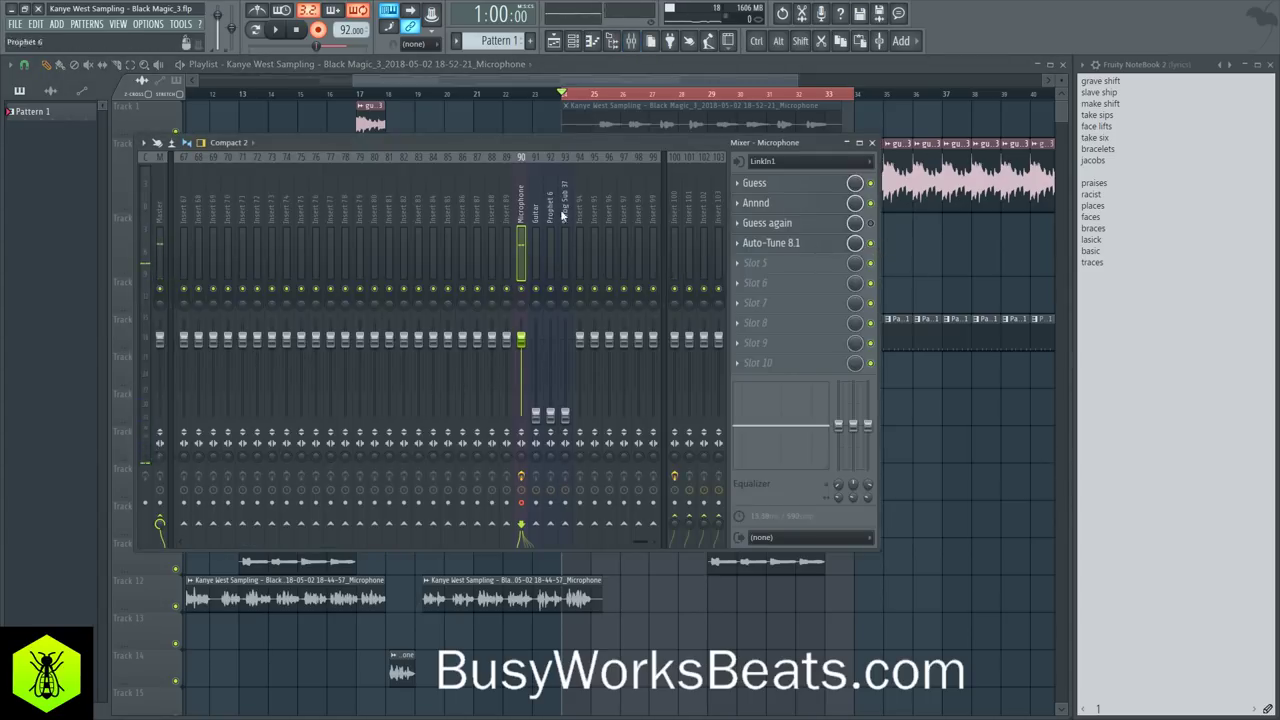
key(space)
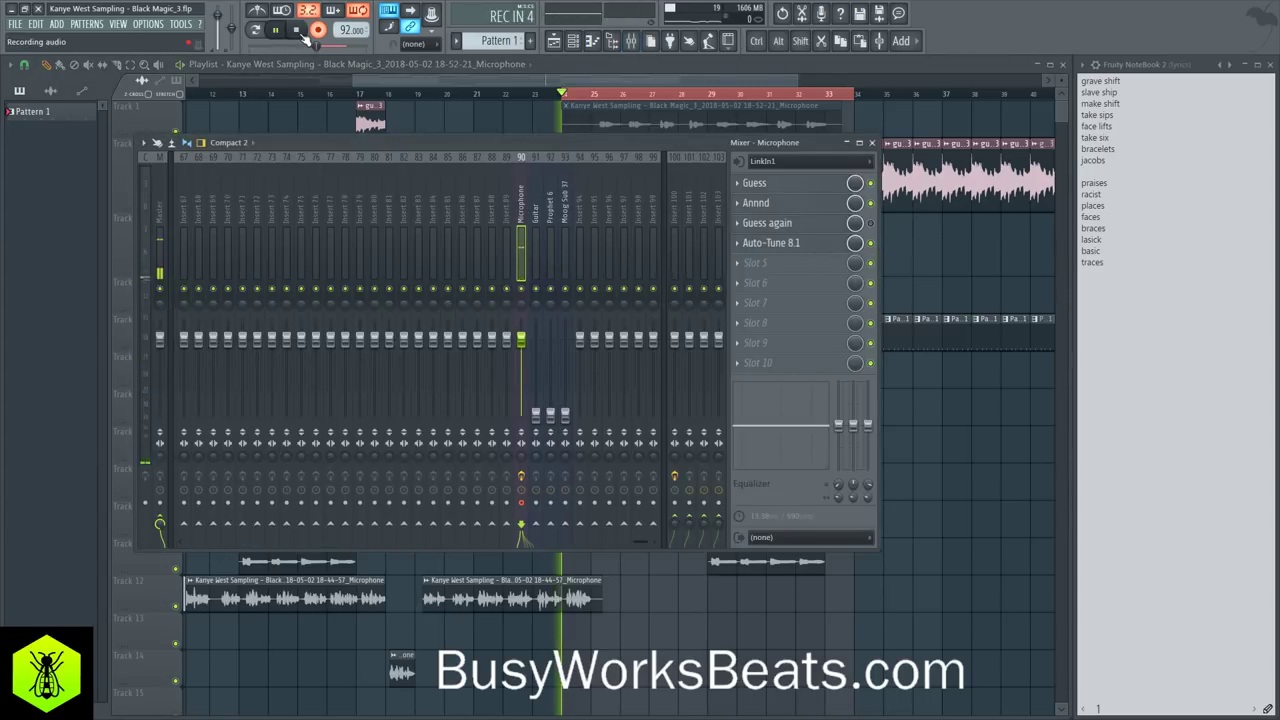
key(F9)
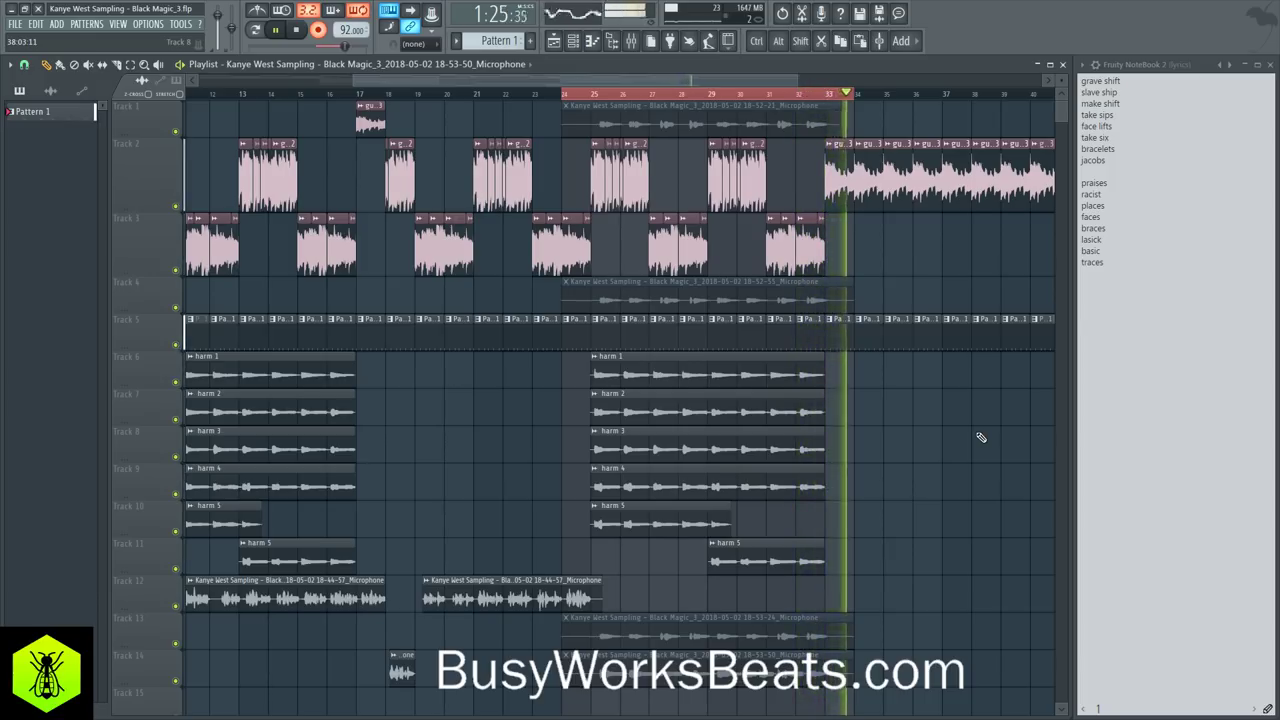
key(space)
scroll(981, 437, down, 1)
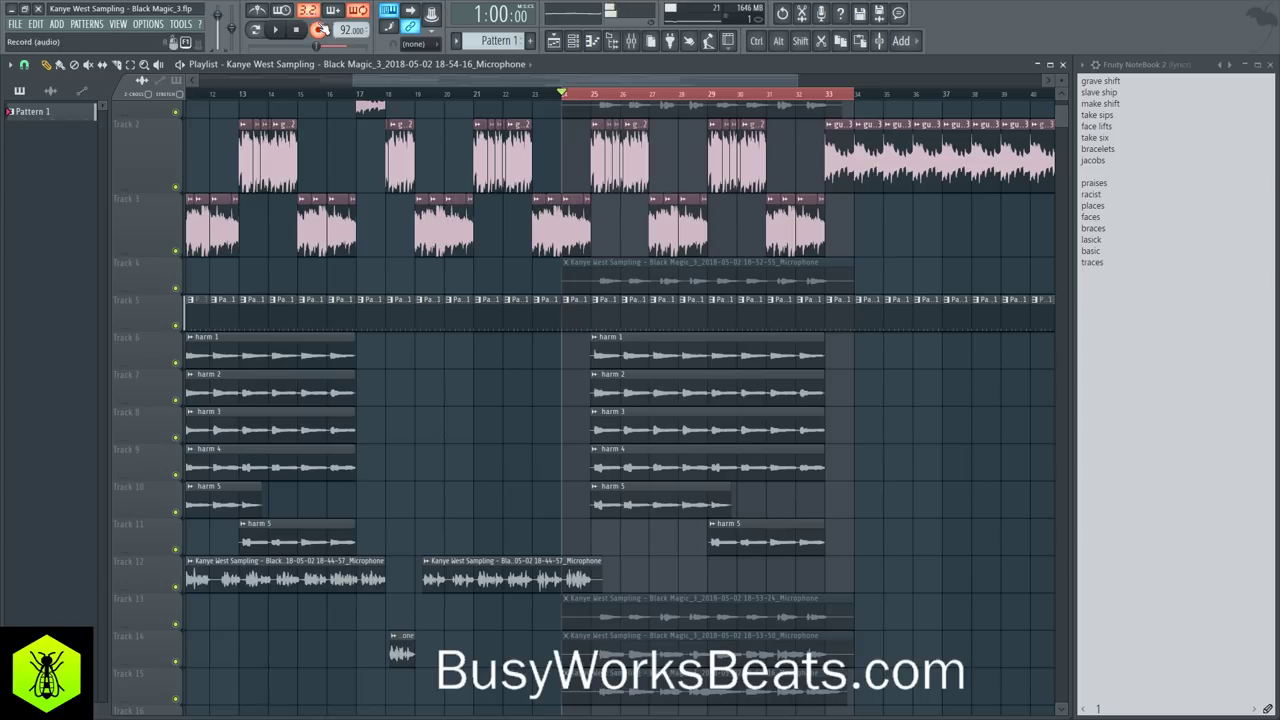
Step: Select the recorded takes on Track 1 and Track 4 and move them together down fifteen tracks at the same time position
scroll(763, 403, down, 1)
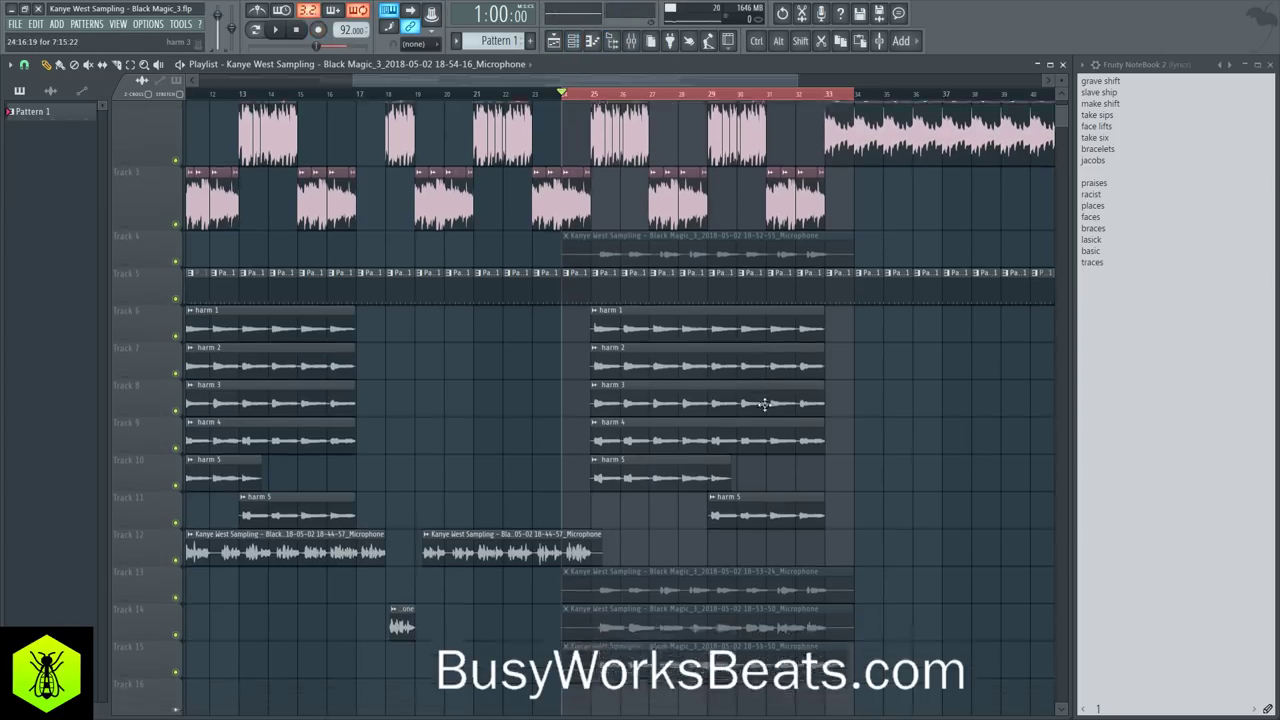
scroll(731, 400, up, 2)
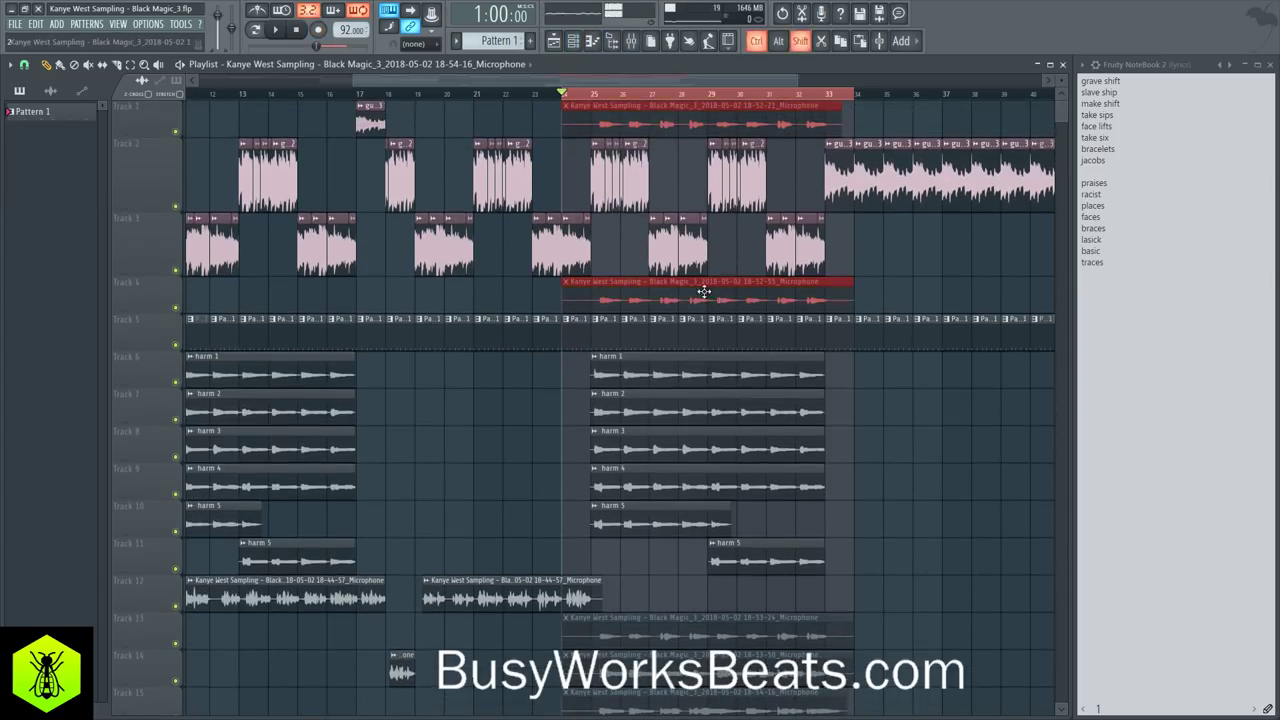
key(shift+Down)
key(shift+Down)
key(shift+Down)
key(shift+Down)
key(shift+Down)
key(shift+Down)
key(shift+Down)
key(shift+Down)
key(shift+Down)
key(shift+Down)
key(shift+Down)
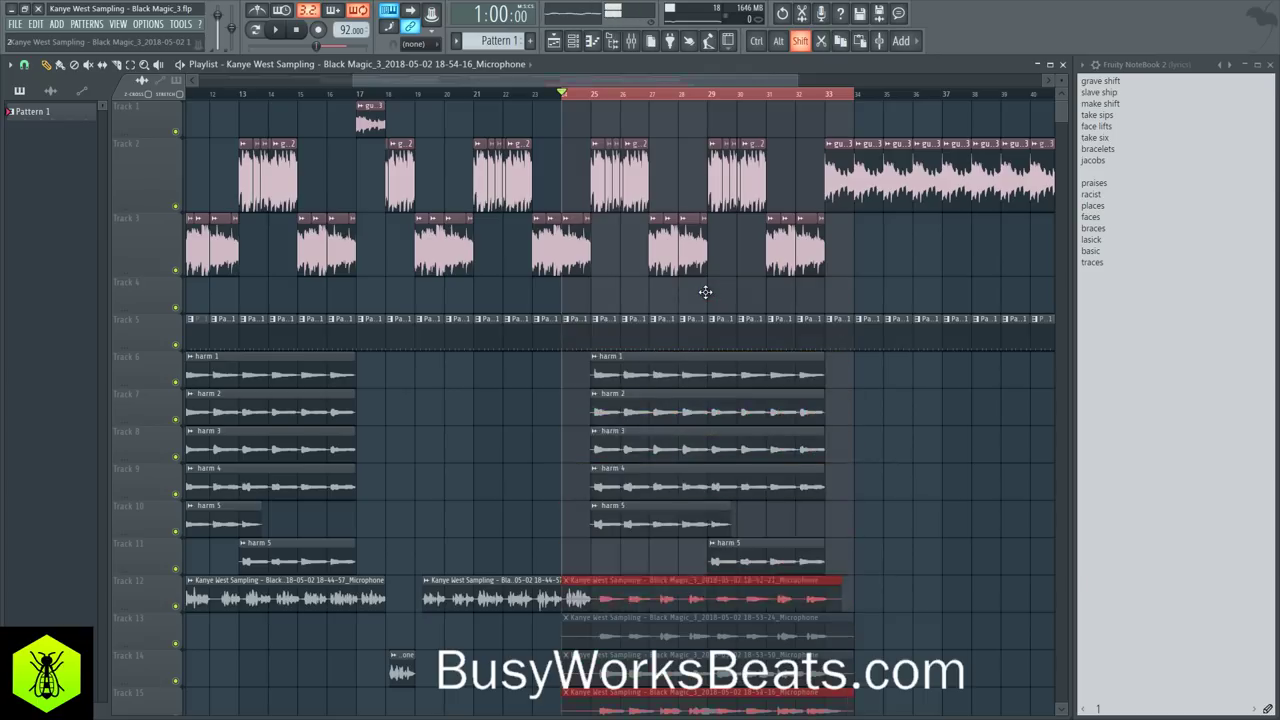
key(shift+Down)
key(shift+Down)
key(shift+Down)
key(shift+Down)
Step: Move the take on Track 19 up to Track 17 and unmute the five recorded takes on Tracks 13 to 17
scroll(705, 291, down, 5)
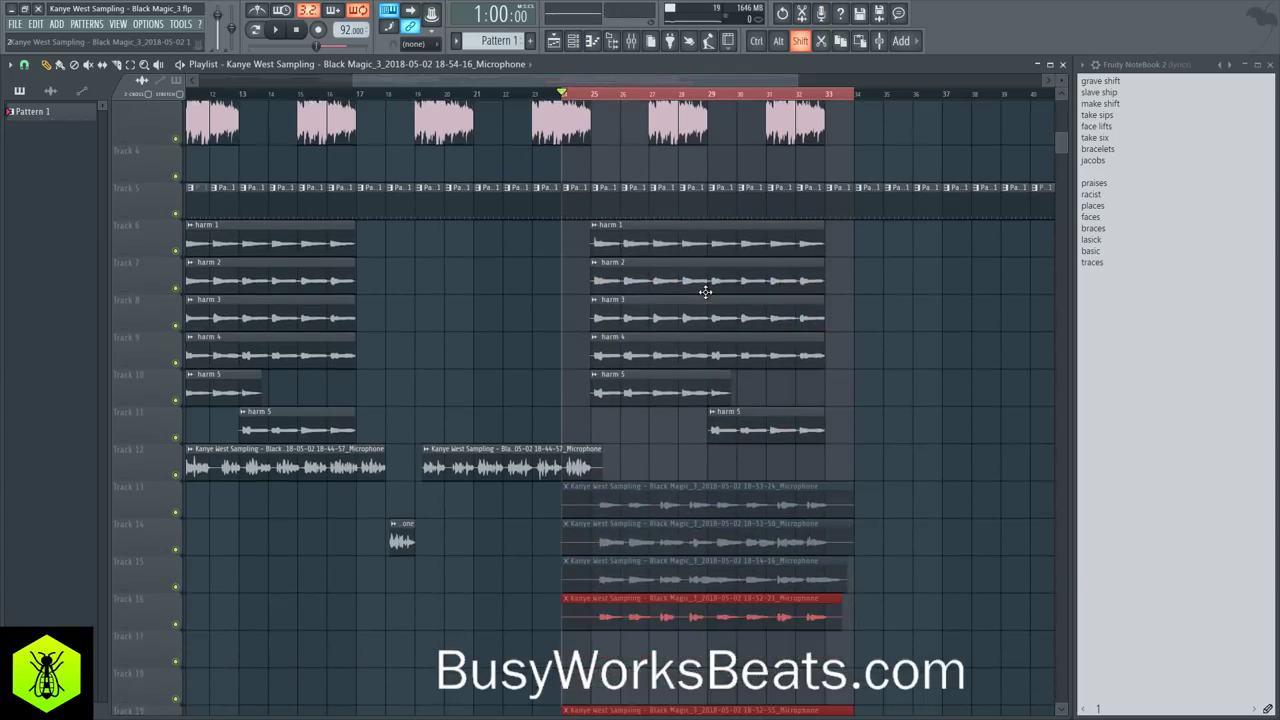
scroll(696, 277, down, 3)
ctrl+click(714, 602)
key(shift+Up)
key(shift+Up)
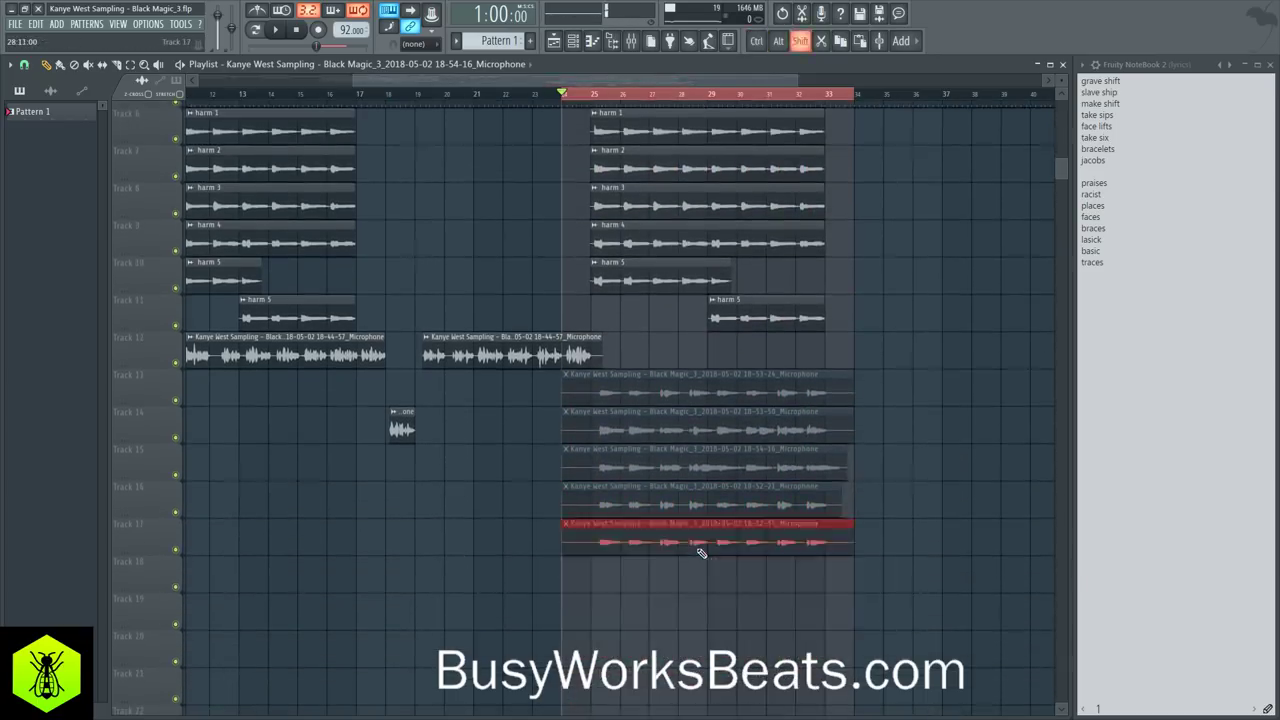
drag(86, 55, 157, 50)
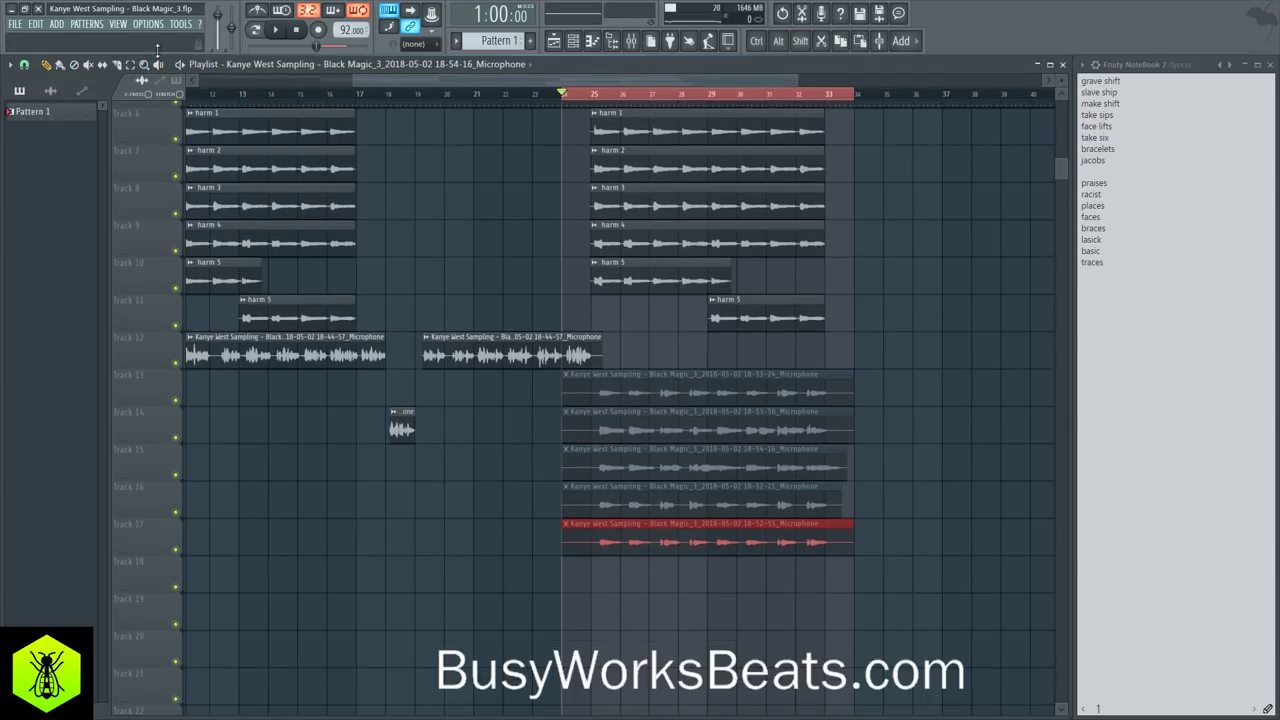
drag(688, 395, 701, 553)
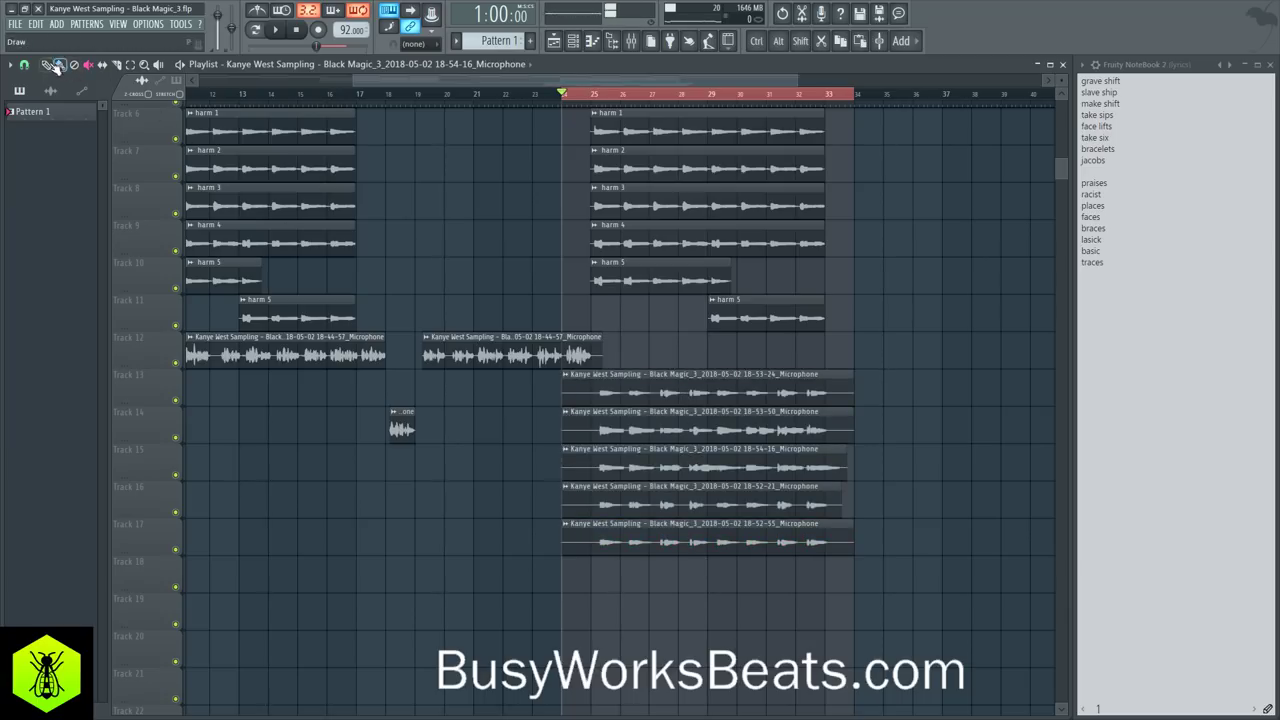
Step: Rename the takes on Tracks 13, 14 and 15 as hook 1, hook 2 and hook 3
click(570, 381)
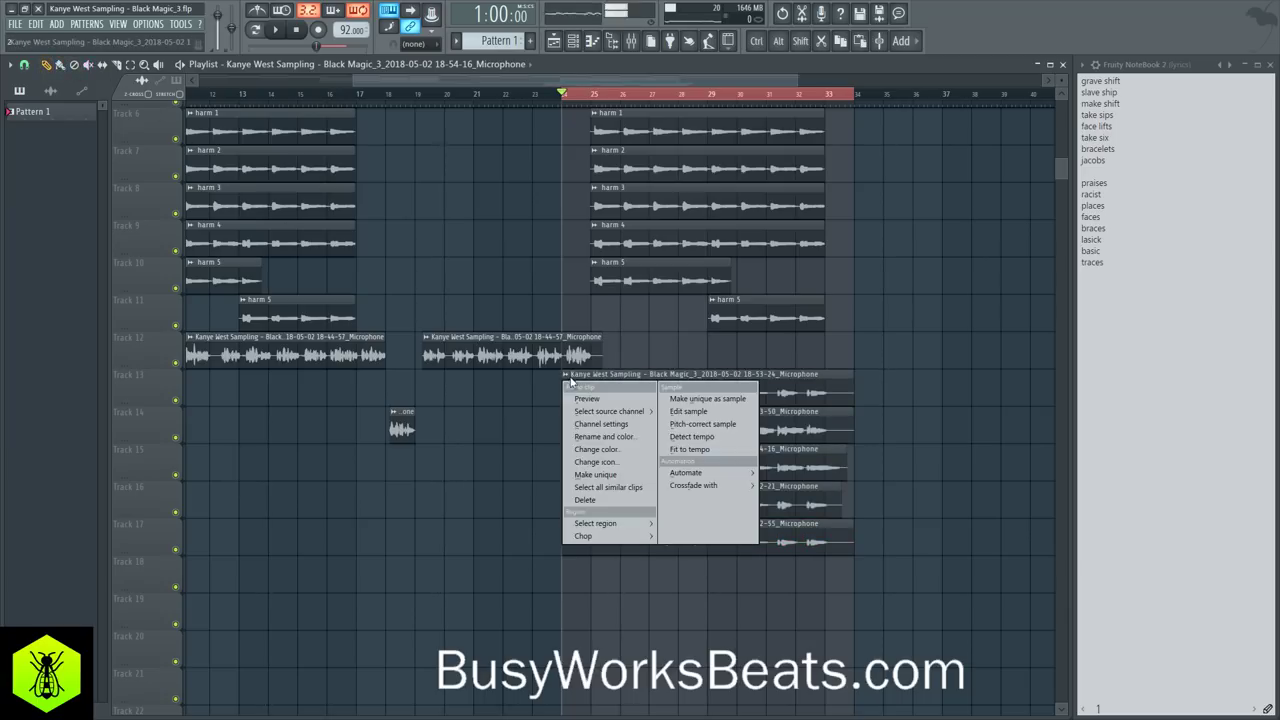
click(604, 436)
text(hook 1)
key(Return)
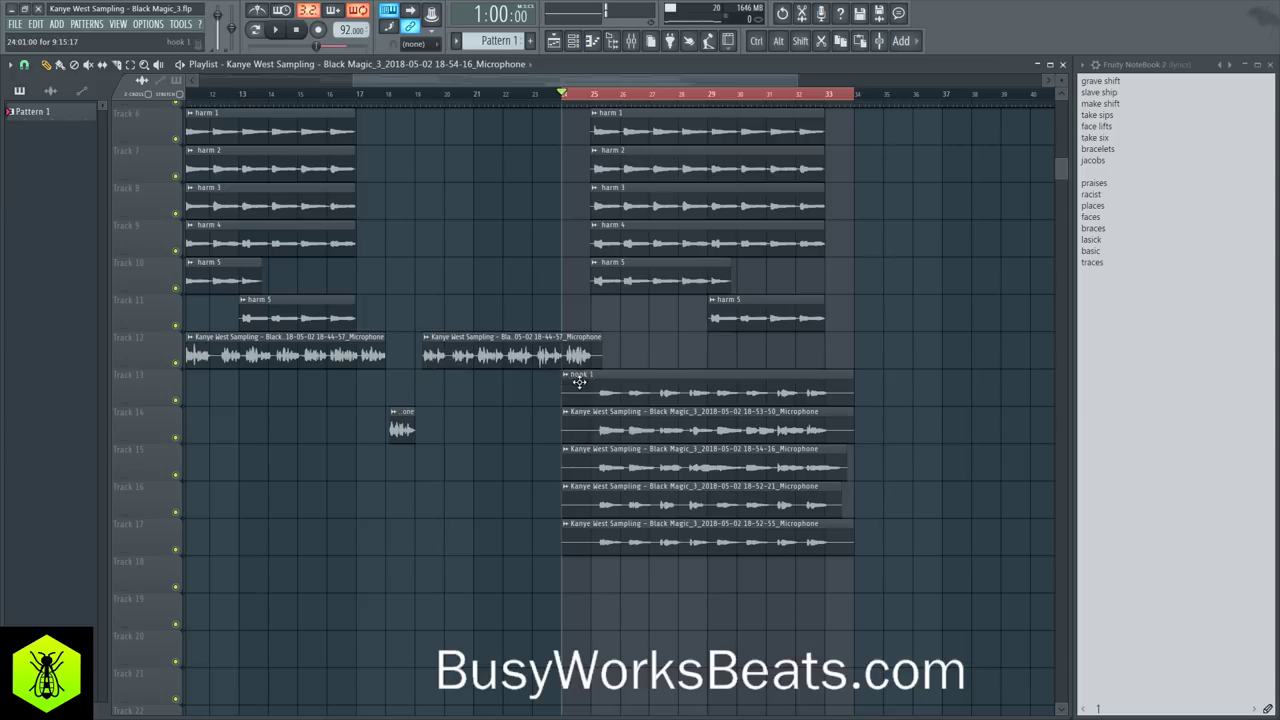
click(566, 419)
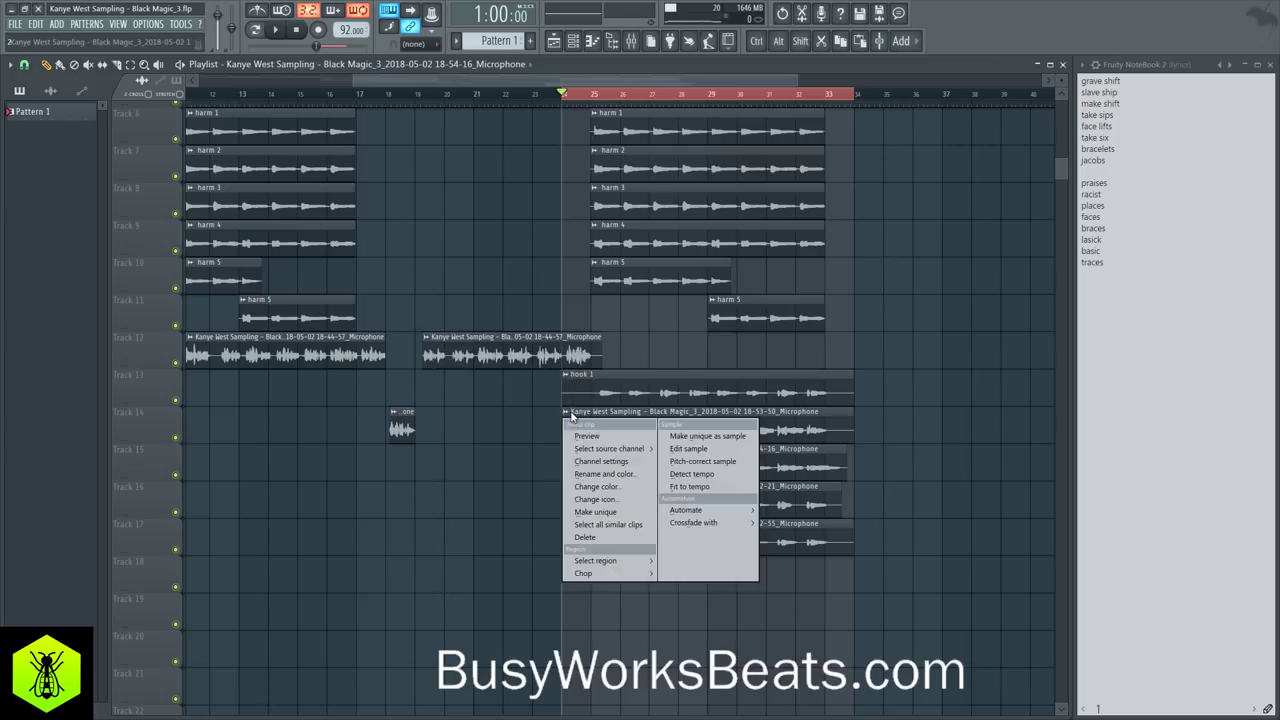
click(600, 473)
text(hook 2)
key(Return)
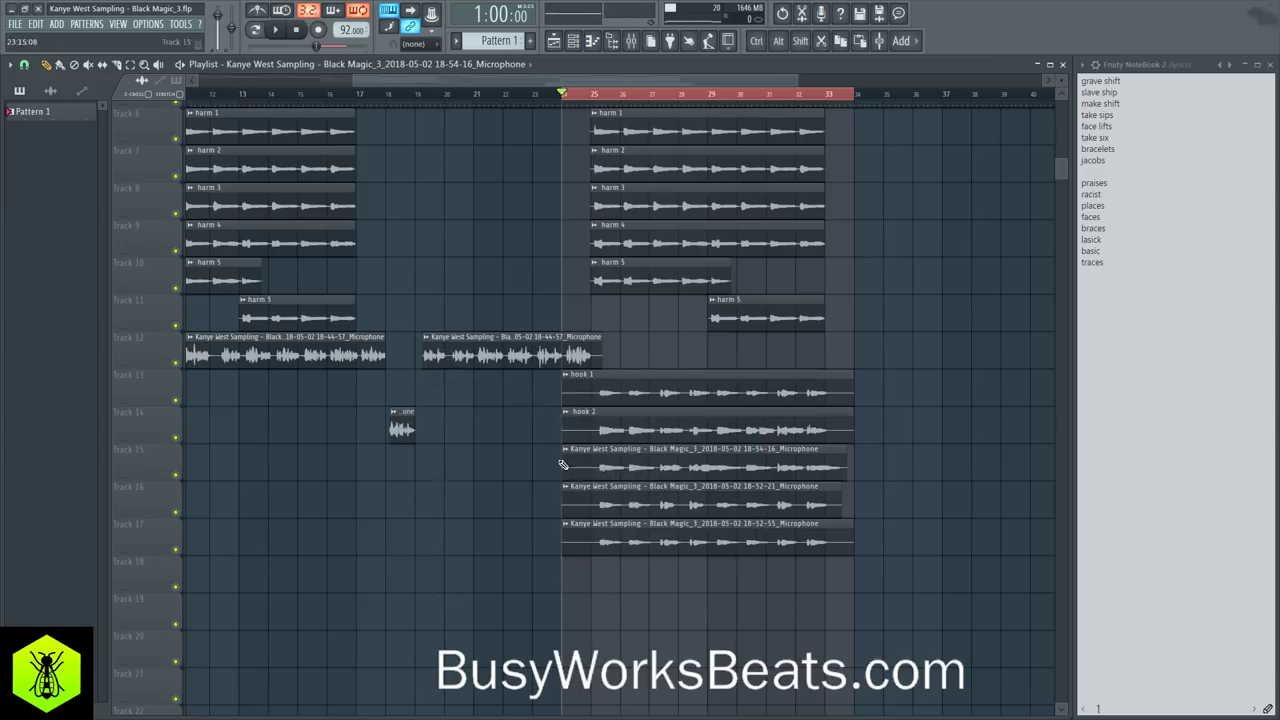
click(560, 453)
click(600, 510)
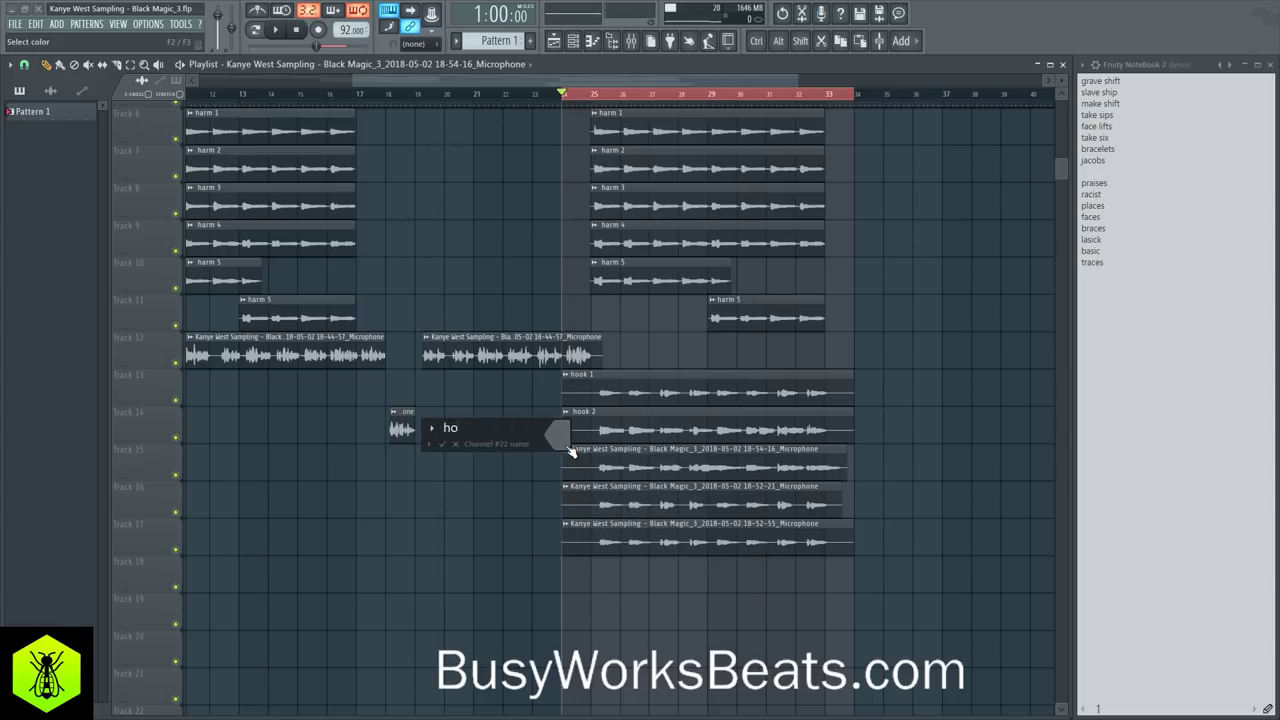
text(hook 3)
key(Return)
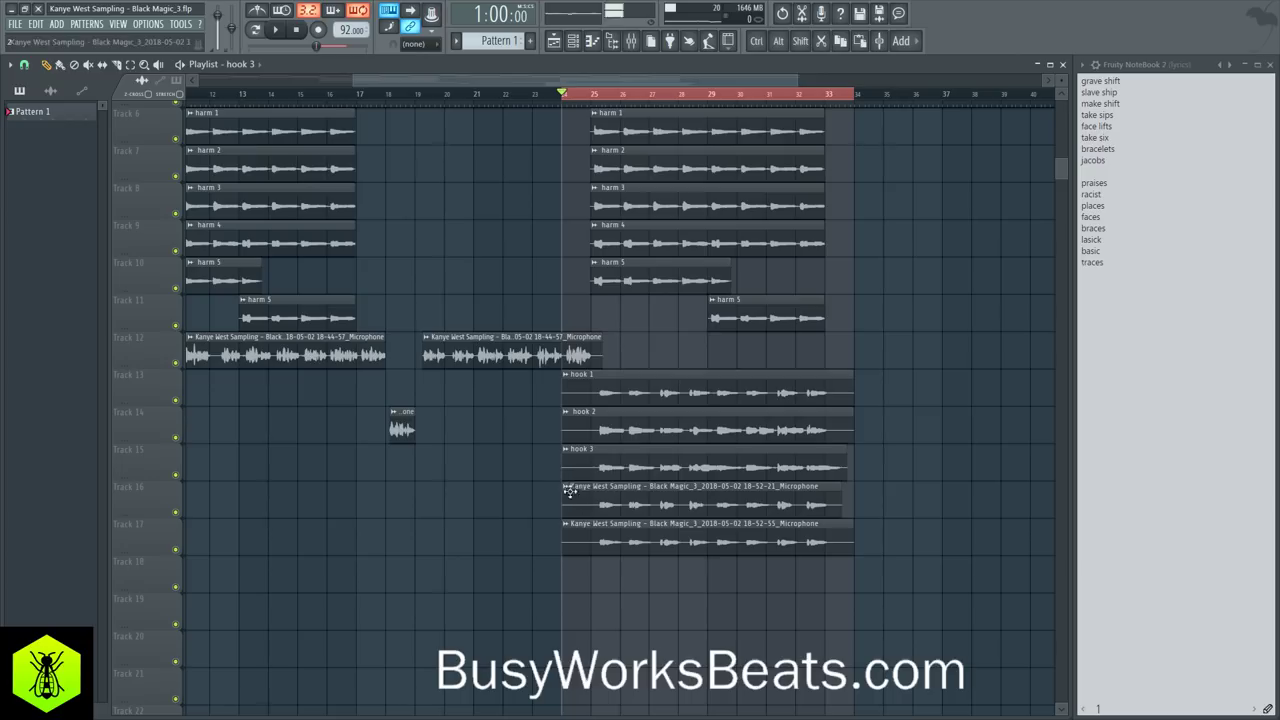
Step: Rename the takes on Tracks 16 and 17 as hook harm 1 and hook harm 2
click(565, 487)
key(r)
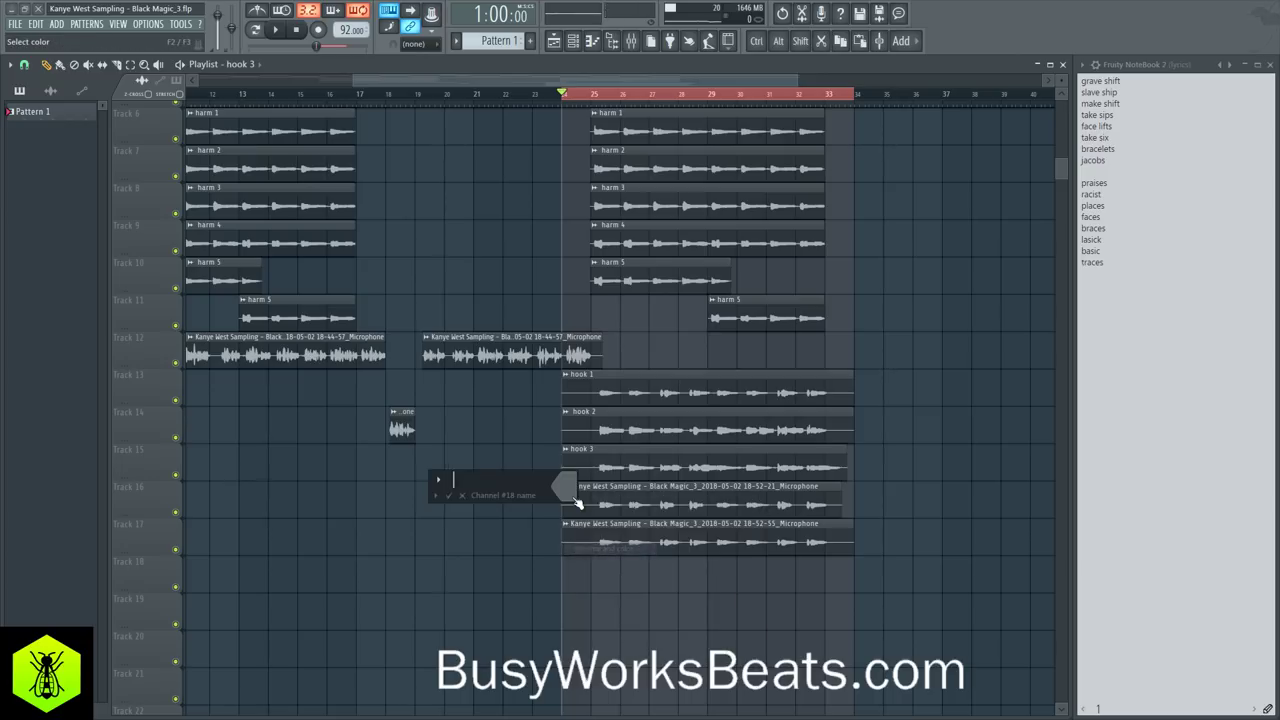
text(hook harm 1)
key(Return)
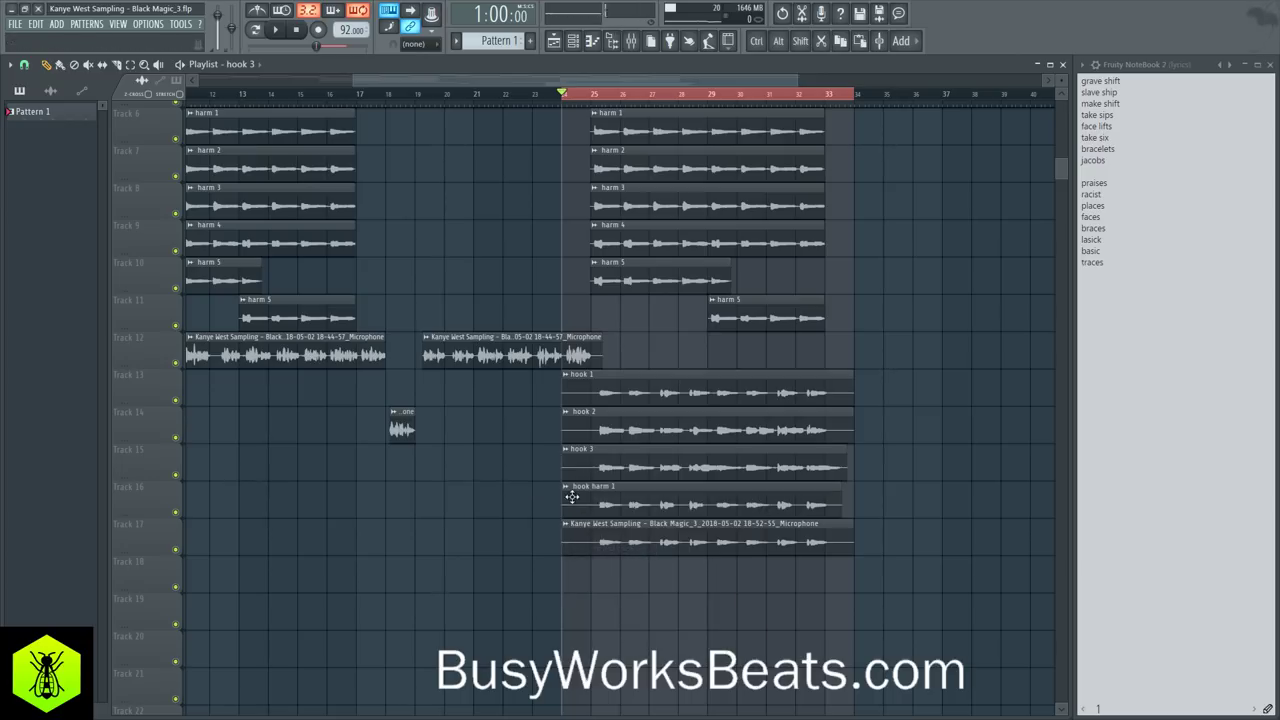
click(575, 526)
key(r)
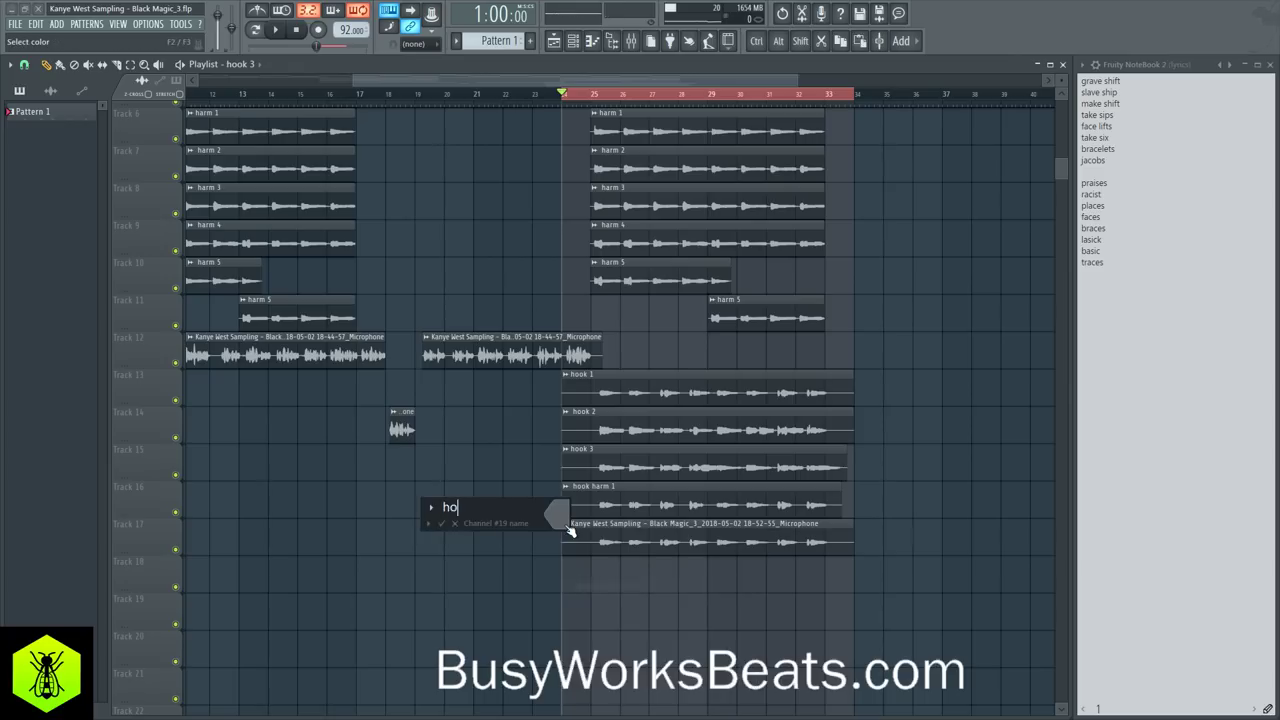
text(hook harm 2)
key(Return)
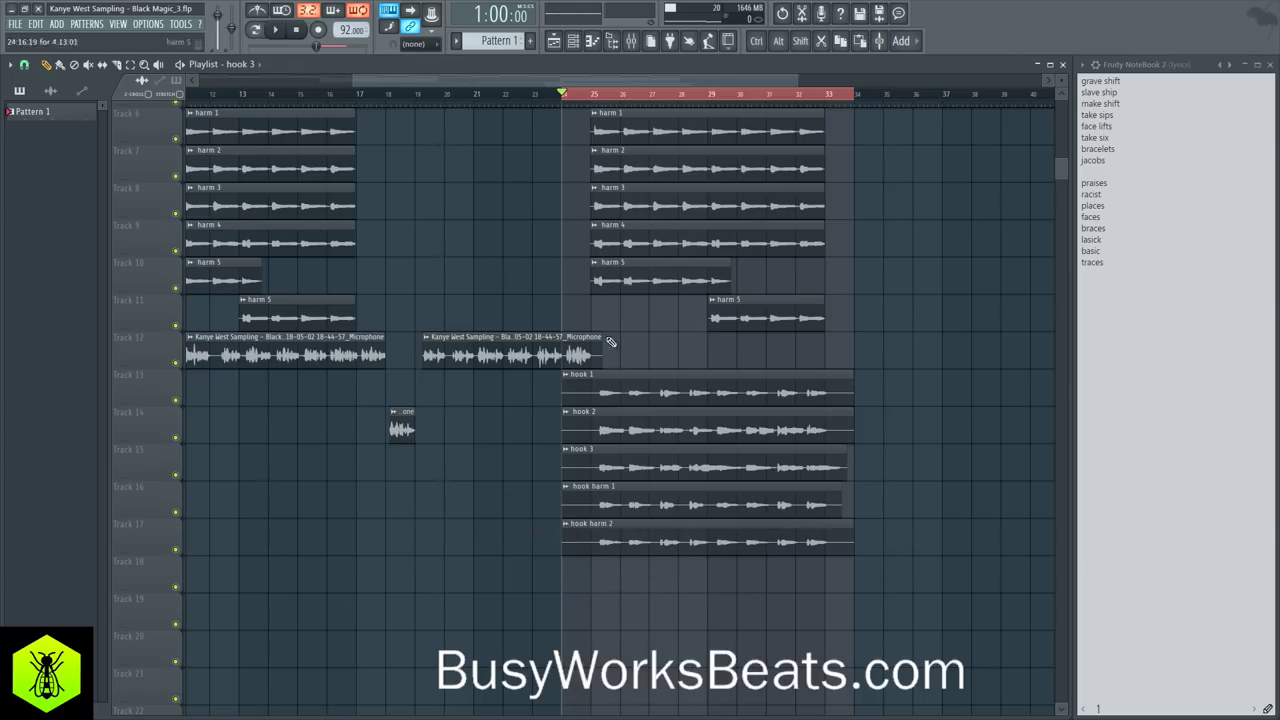
Step: Select the five hook channels in the channel rack and route them to consecutive mixer tracks starting at track 14
click(572, 41)
drag(388, 511, 394, 590)
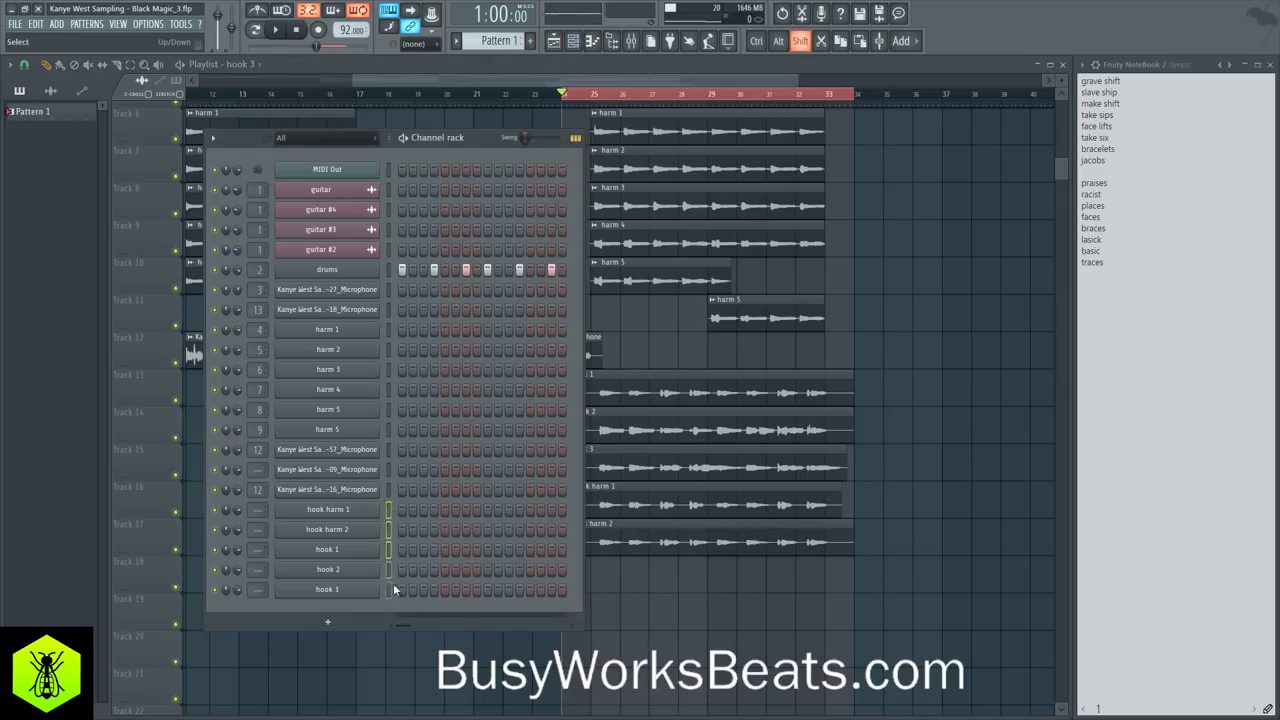
click(632, 42)
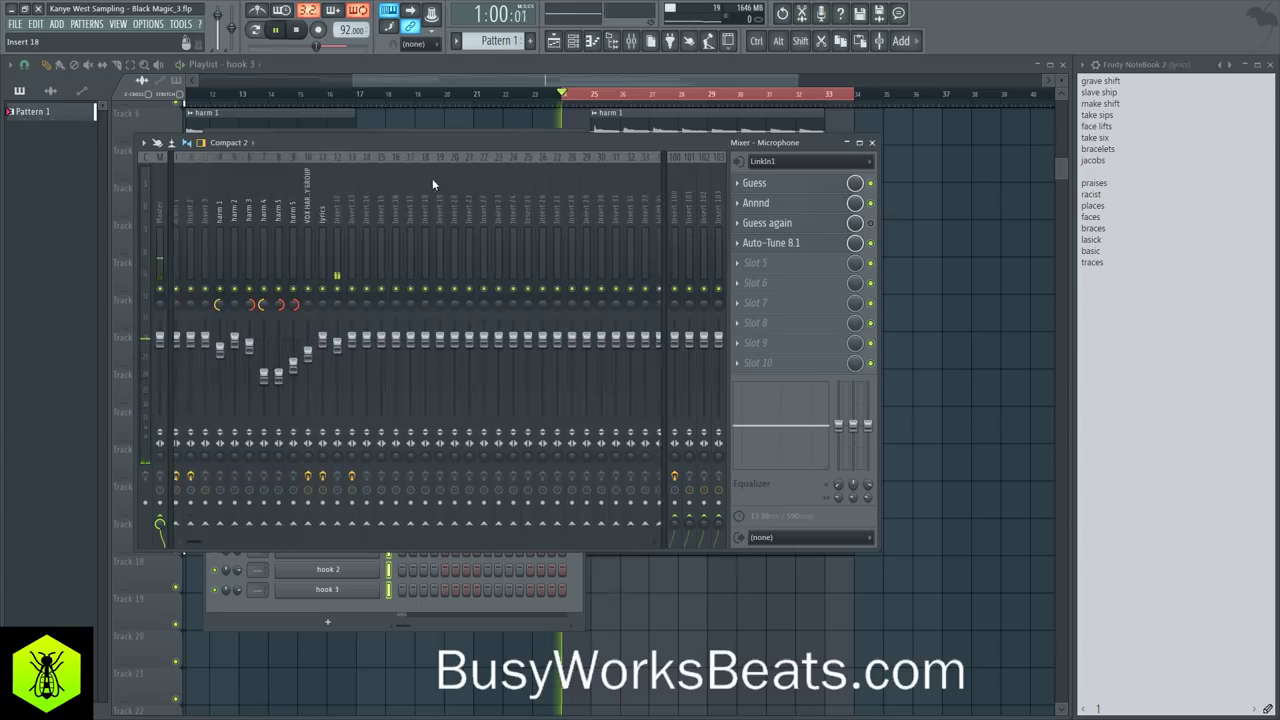
key(space)
right_click(381, 218)
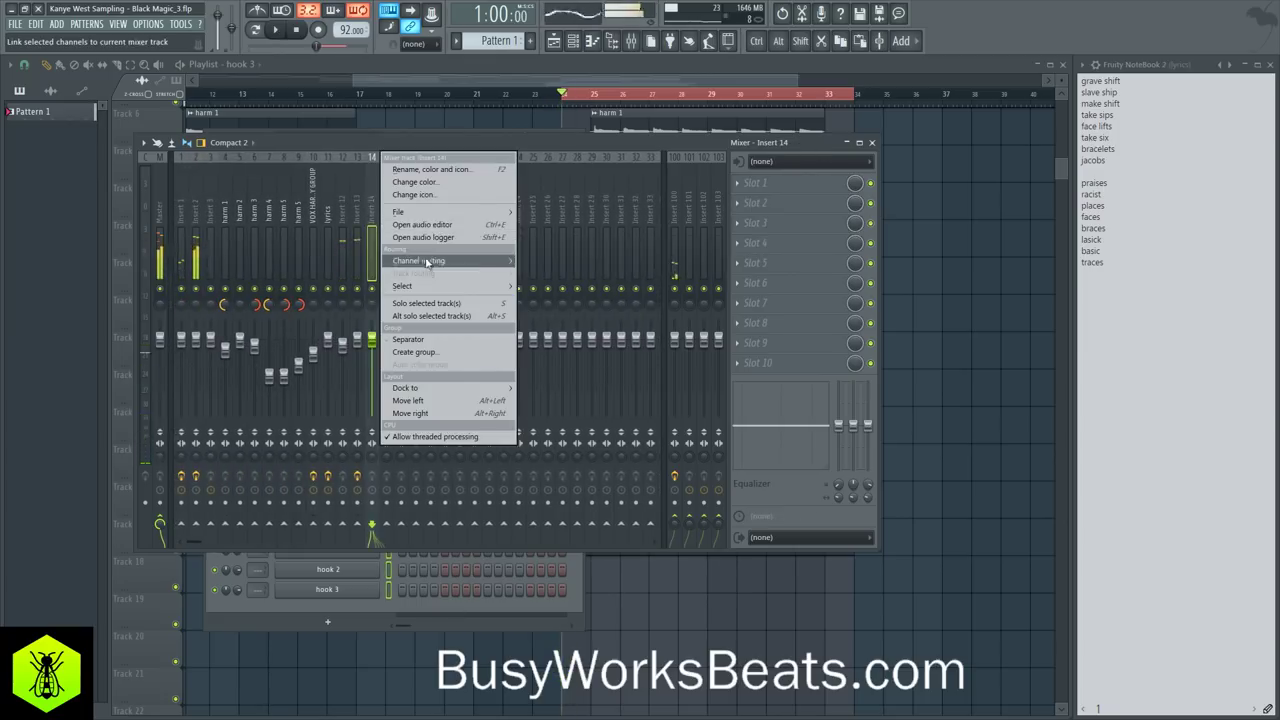
mouse_move(430, 262)
click(573, 274)
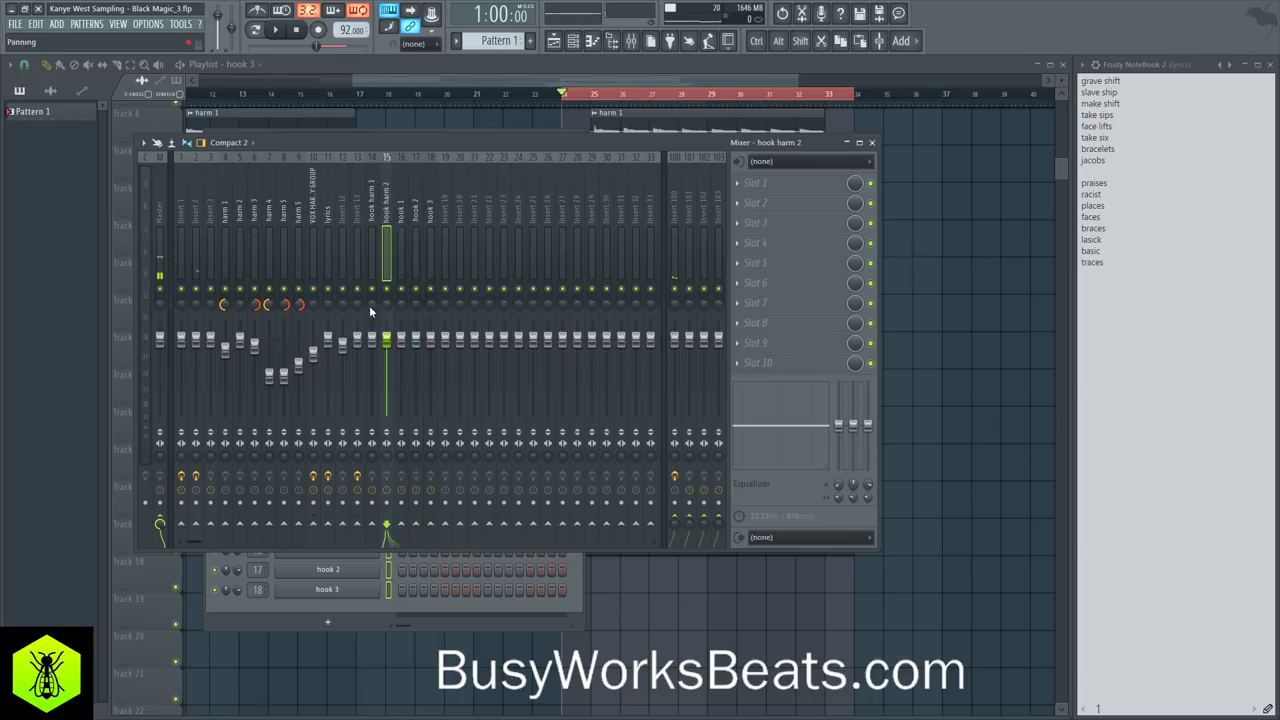
Step: Pan hook harm 1 and hook 1 left, hook harm 2 and hook 3 right, and lower both hook harm faders
ctrl+click(376, 216)
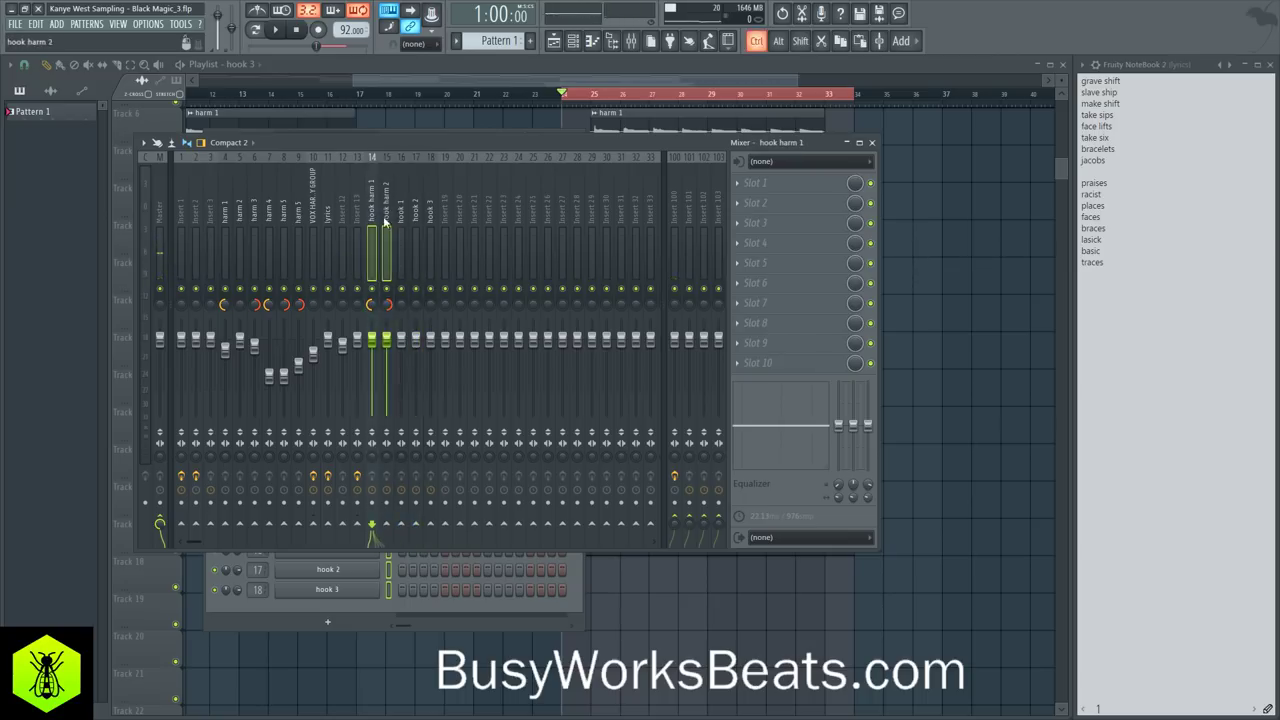
drag(408, 215, 438, 218)
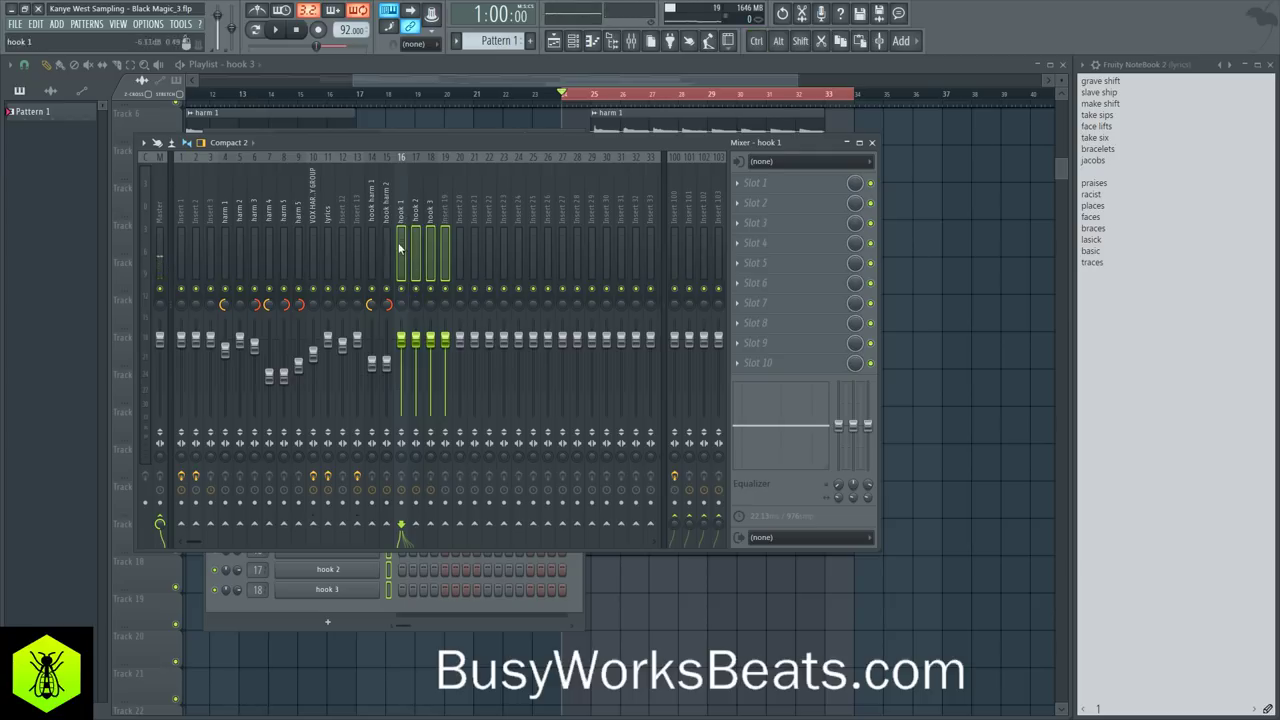
click(418, 222)
click(404, 308)
click(430, 310)
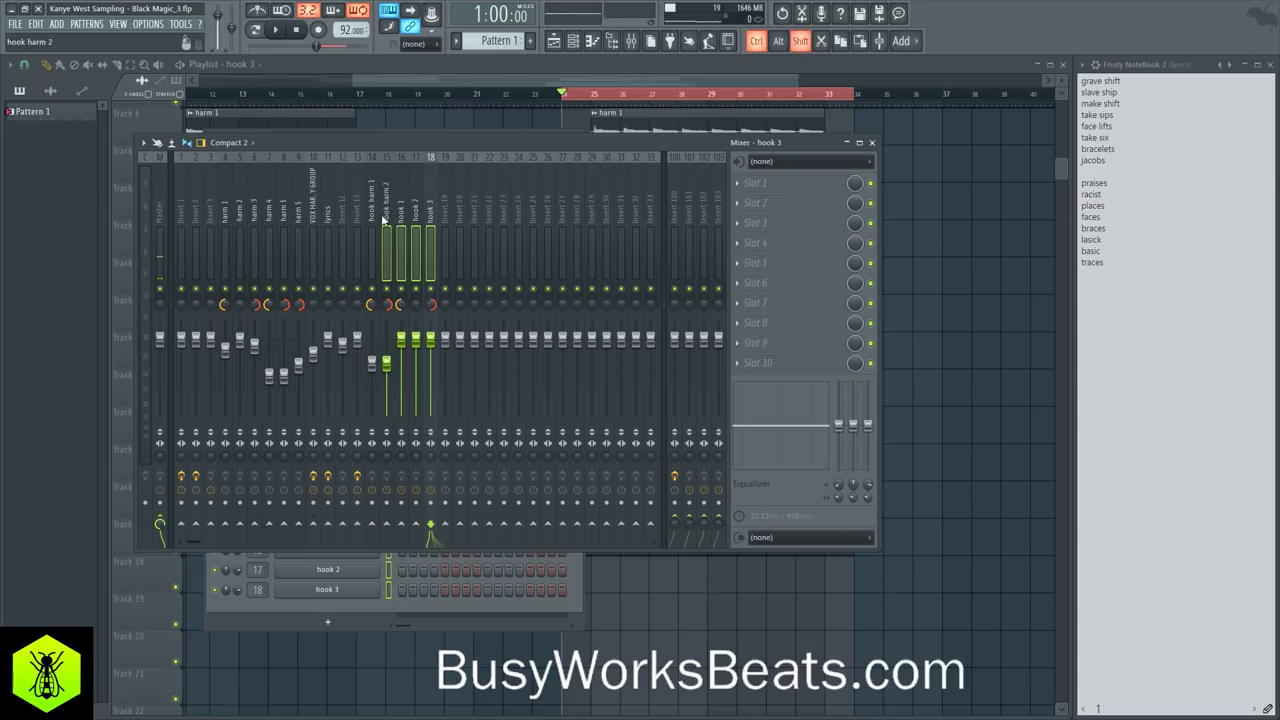
Step: While playing the section, lower the hook 1, 2 and 3 faders to about -3.0 dB, then hook 3 to about -5.2 dB
key(space)
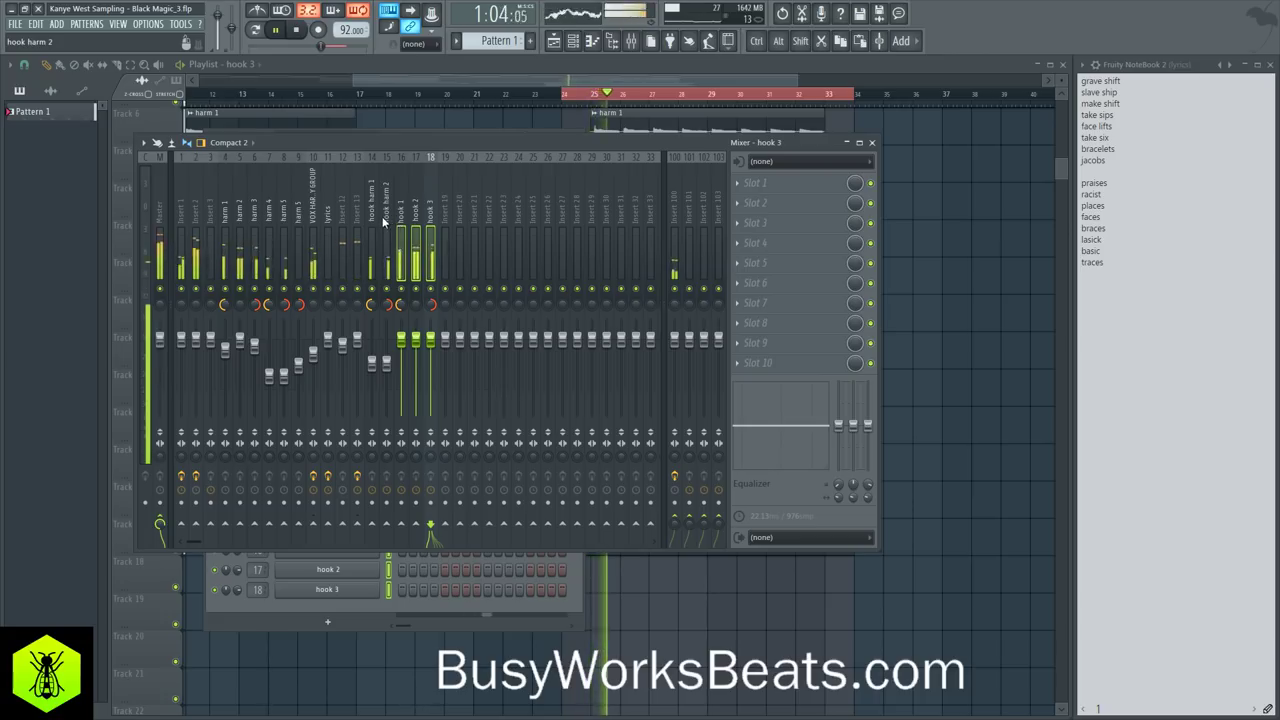
drag(432, 340, 428, 348)
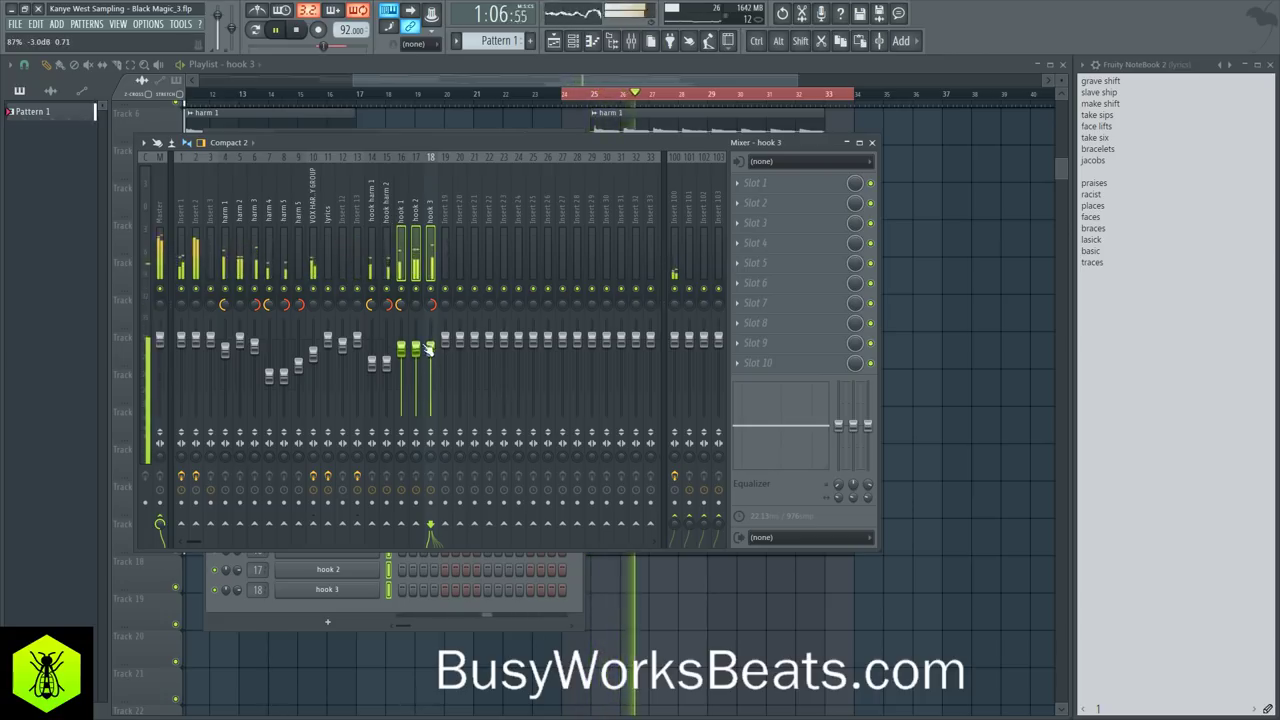
click(420, 210)
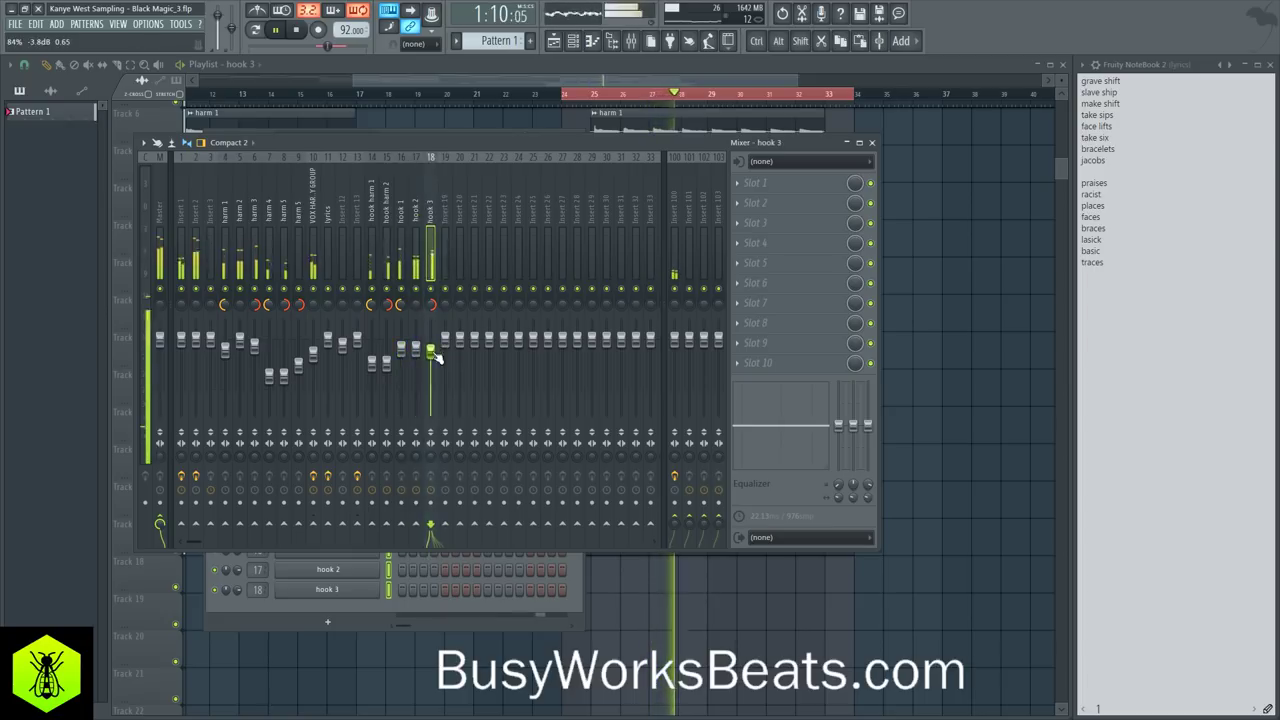
drag(429, 349, 430, 354)
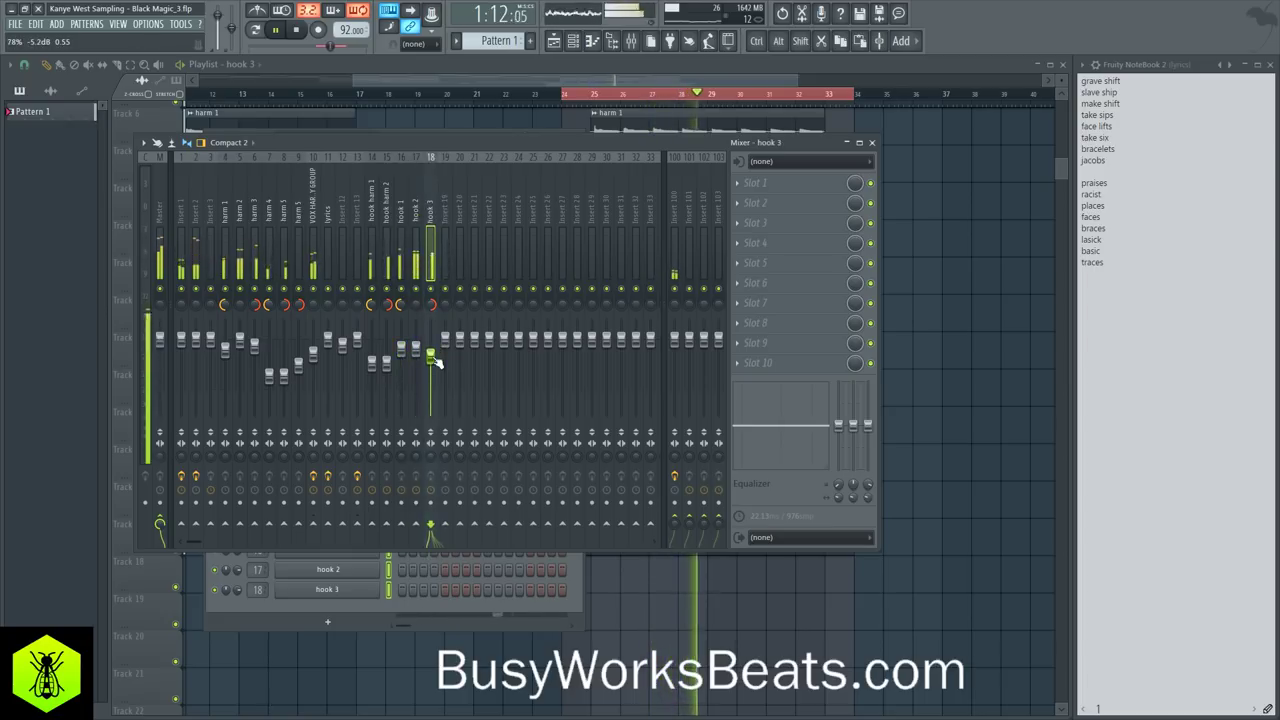
drag(372, 209, 386, 217)
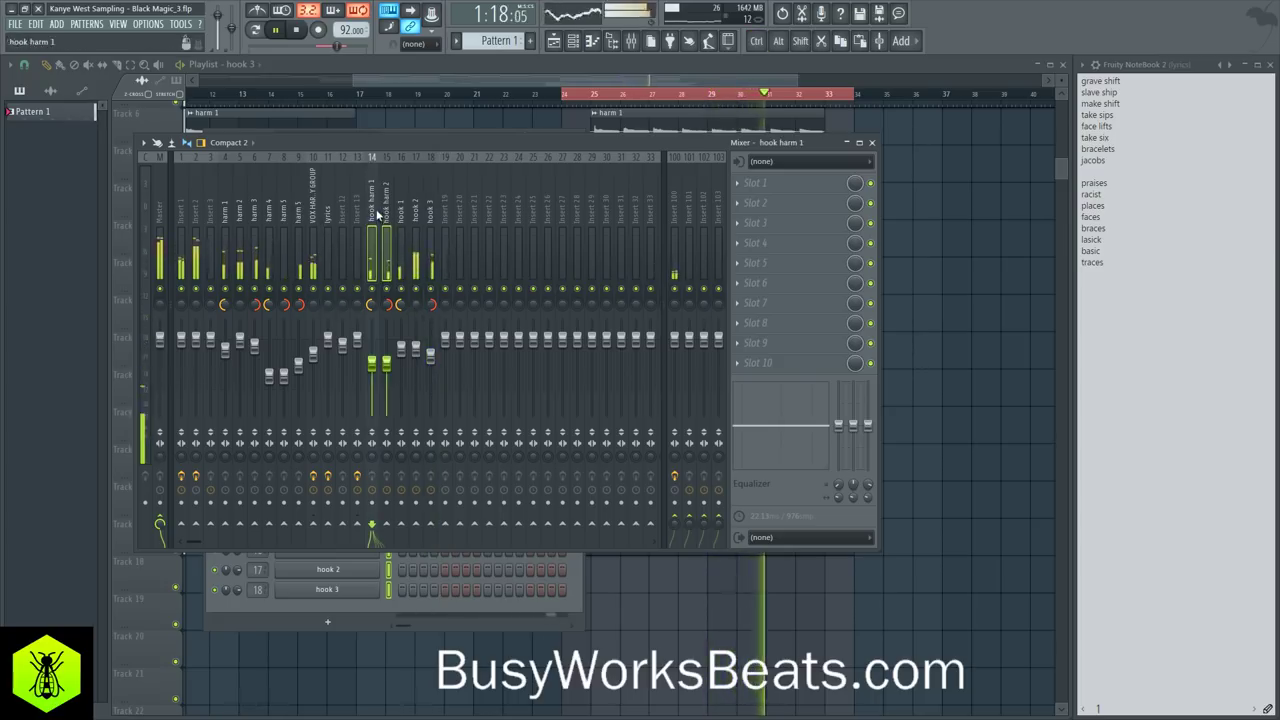
click(415, 218)
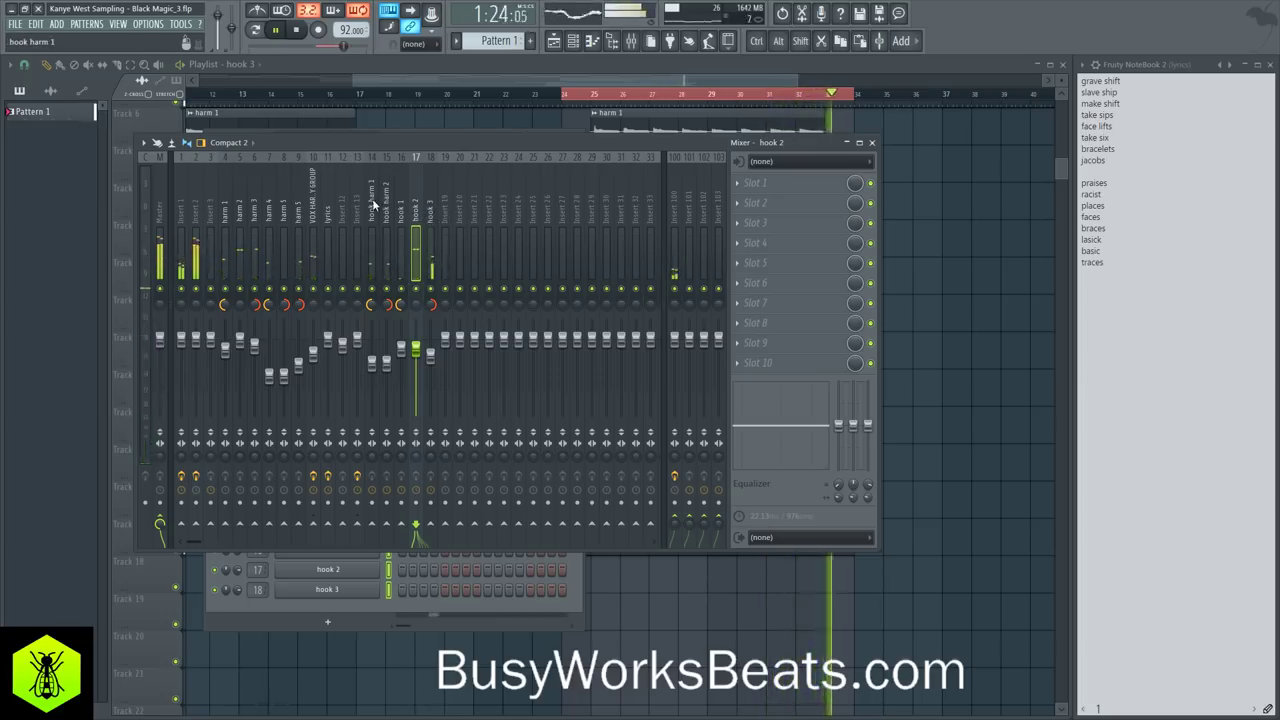
key(space)
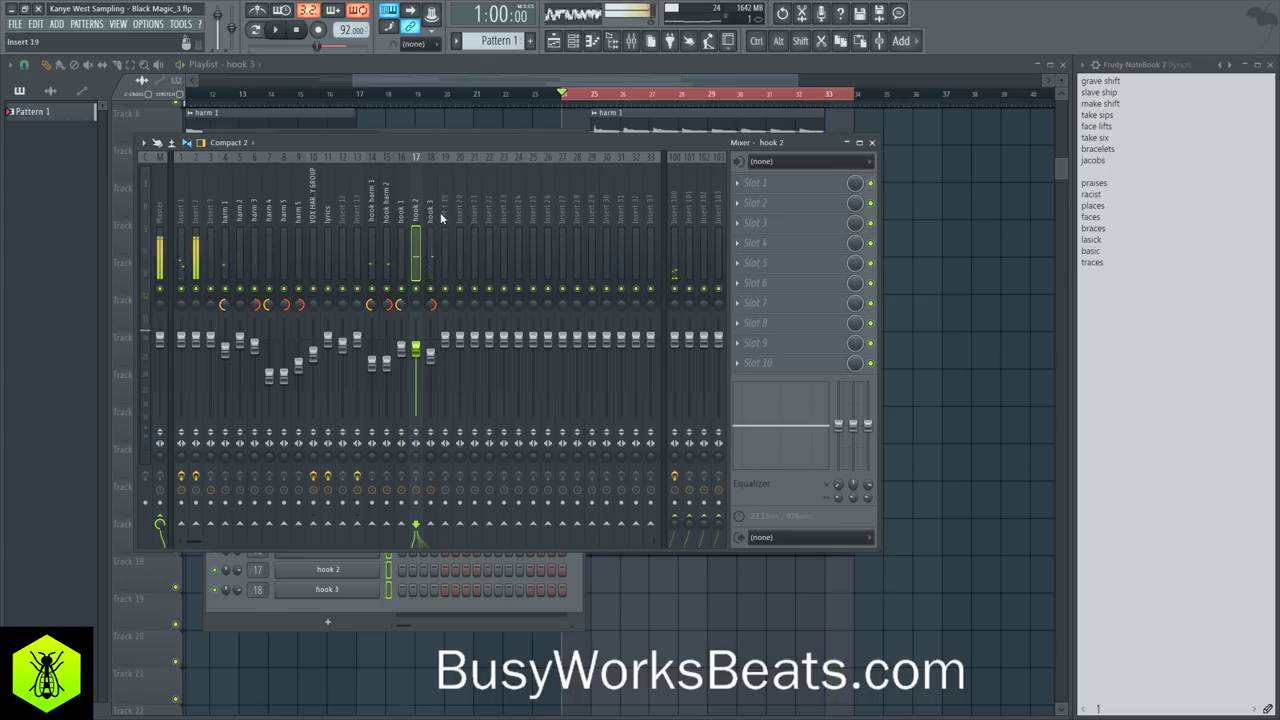
Step: Solo hook 3 on playlist Track 15 and play it to check which mixer track carries its signal
click(645, 610)
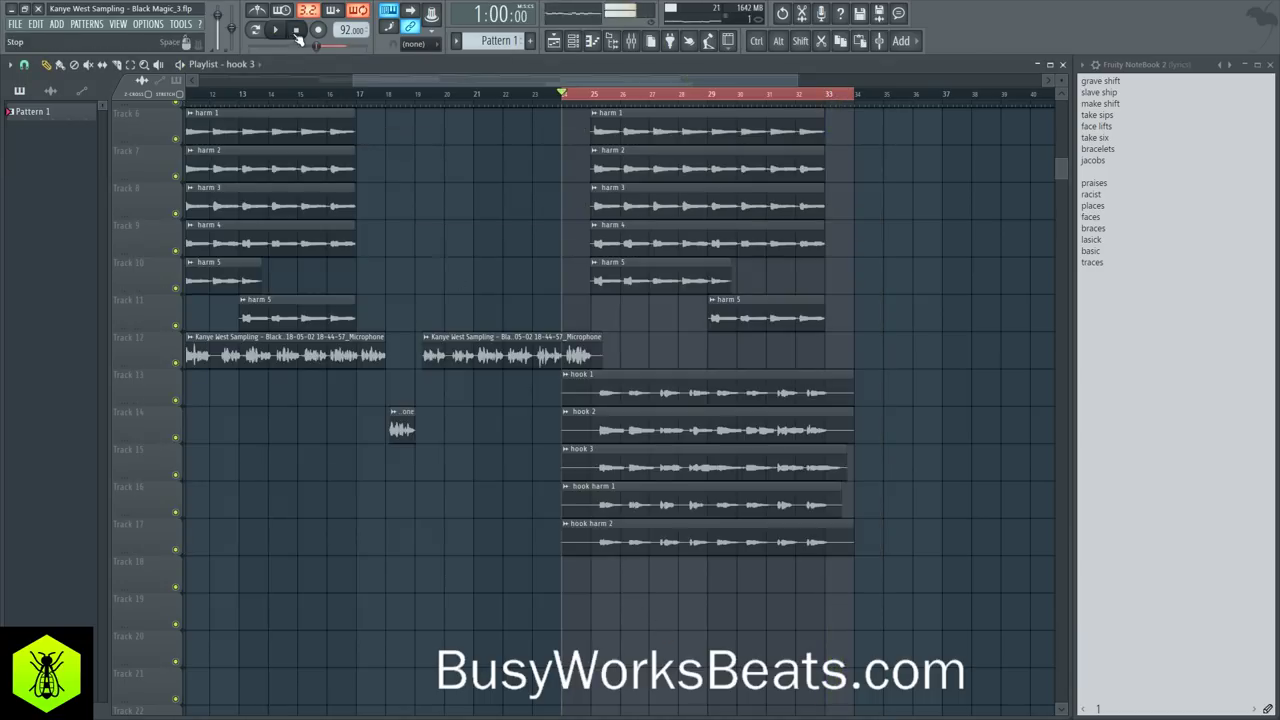
click(632, 42)
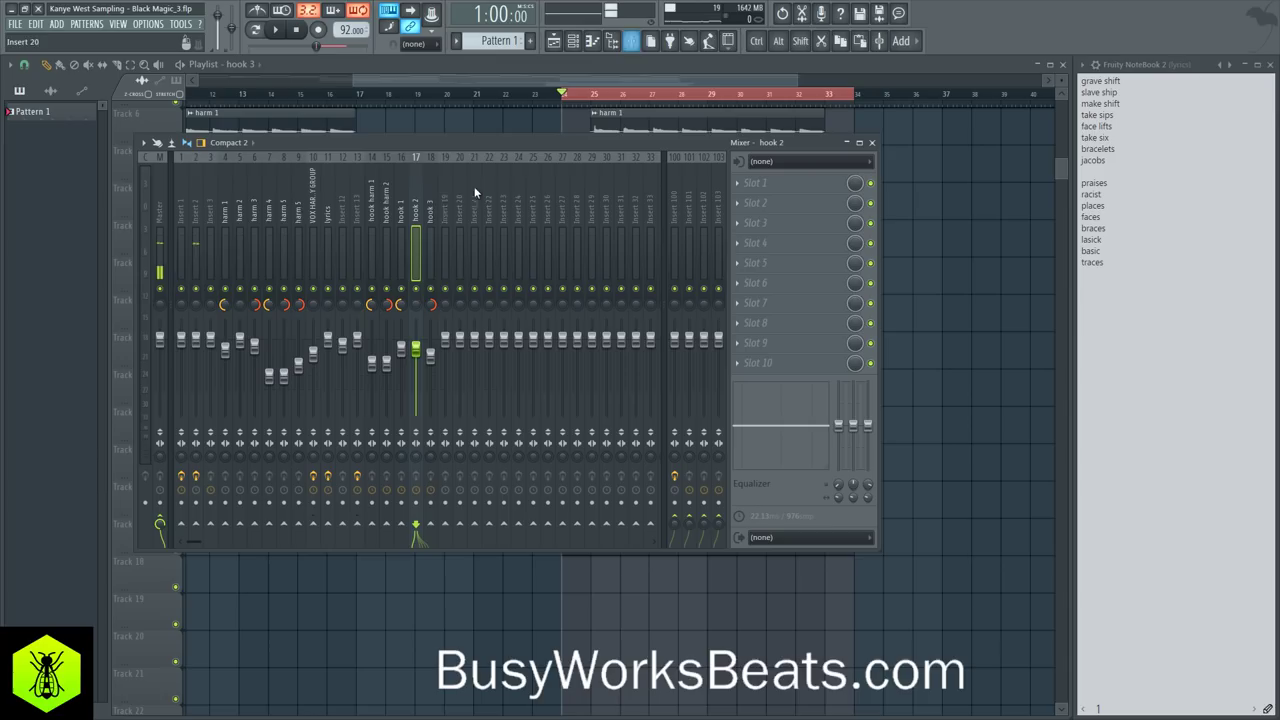
click(429, 228)
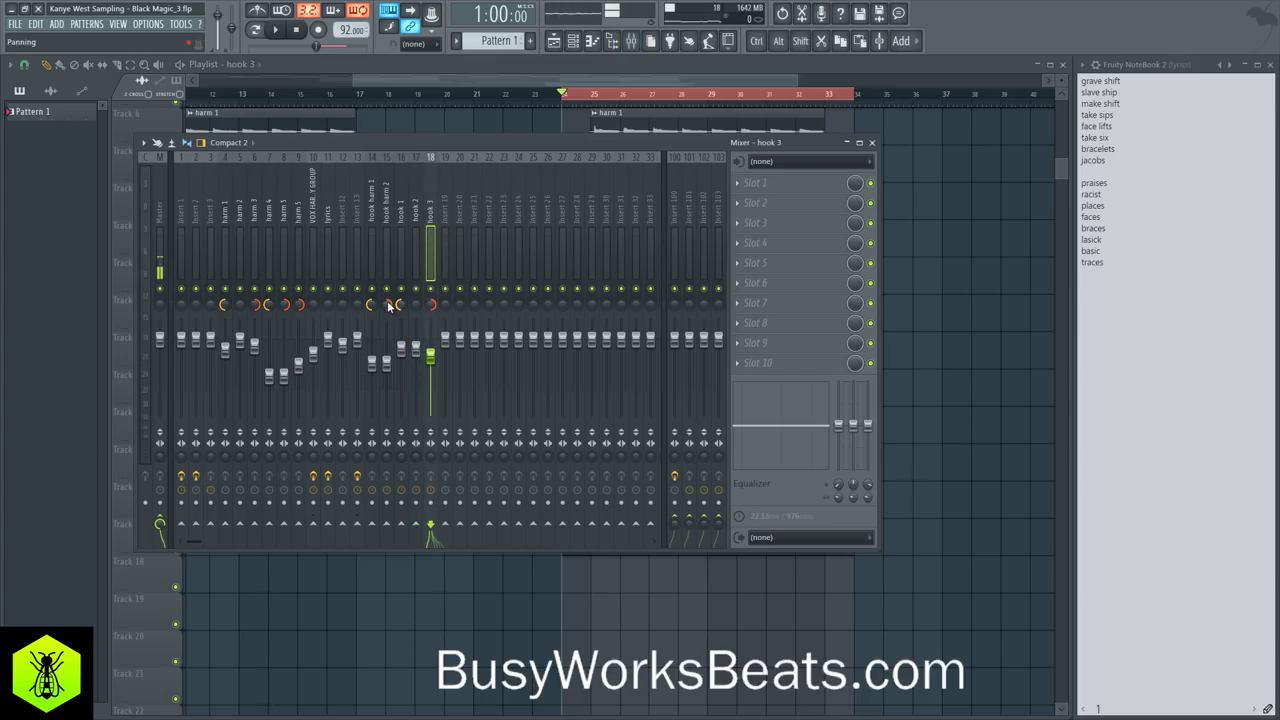
click(952, 448)
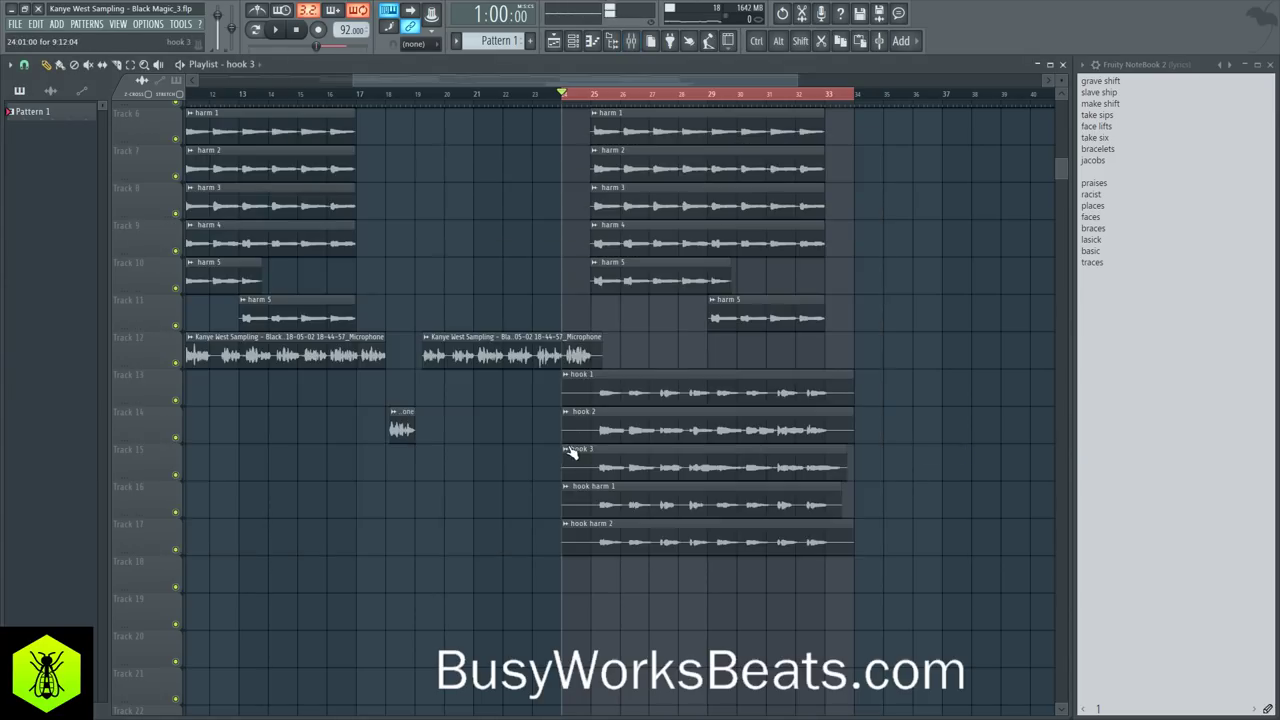
right_click(175, 475)
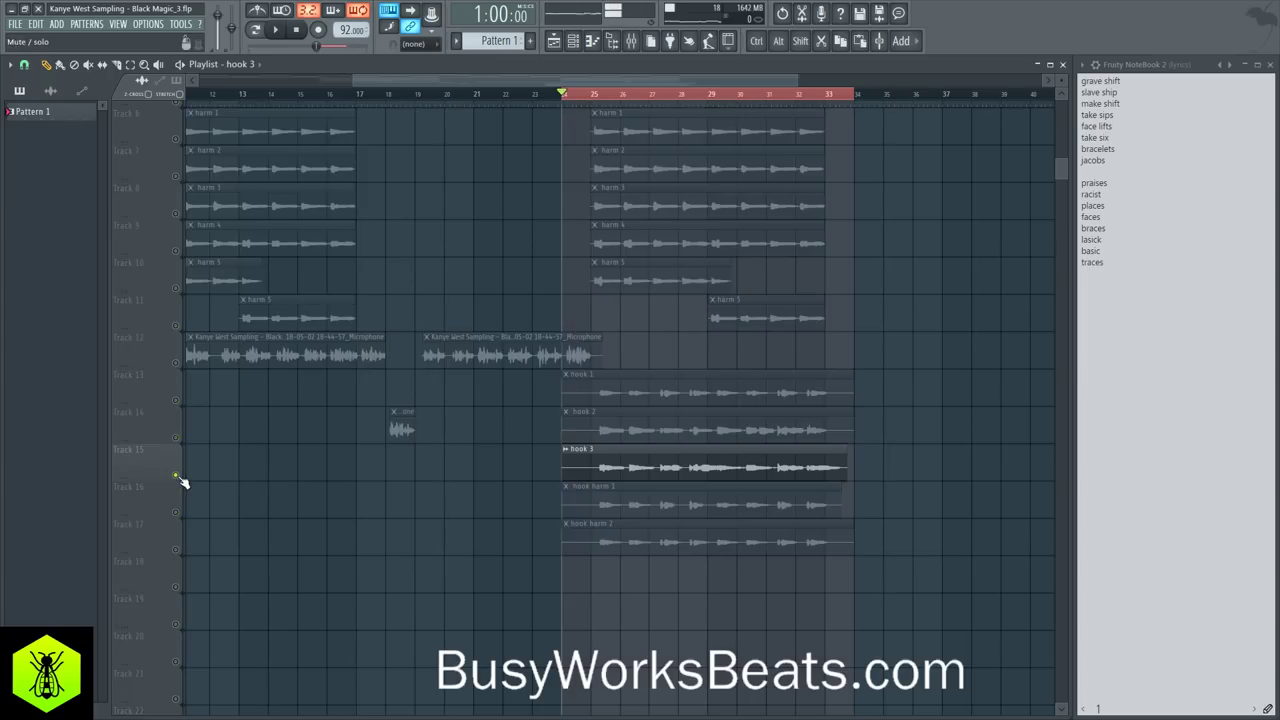
key(space)
click(599, 96)
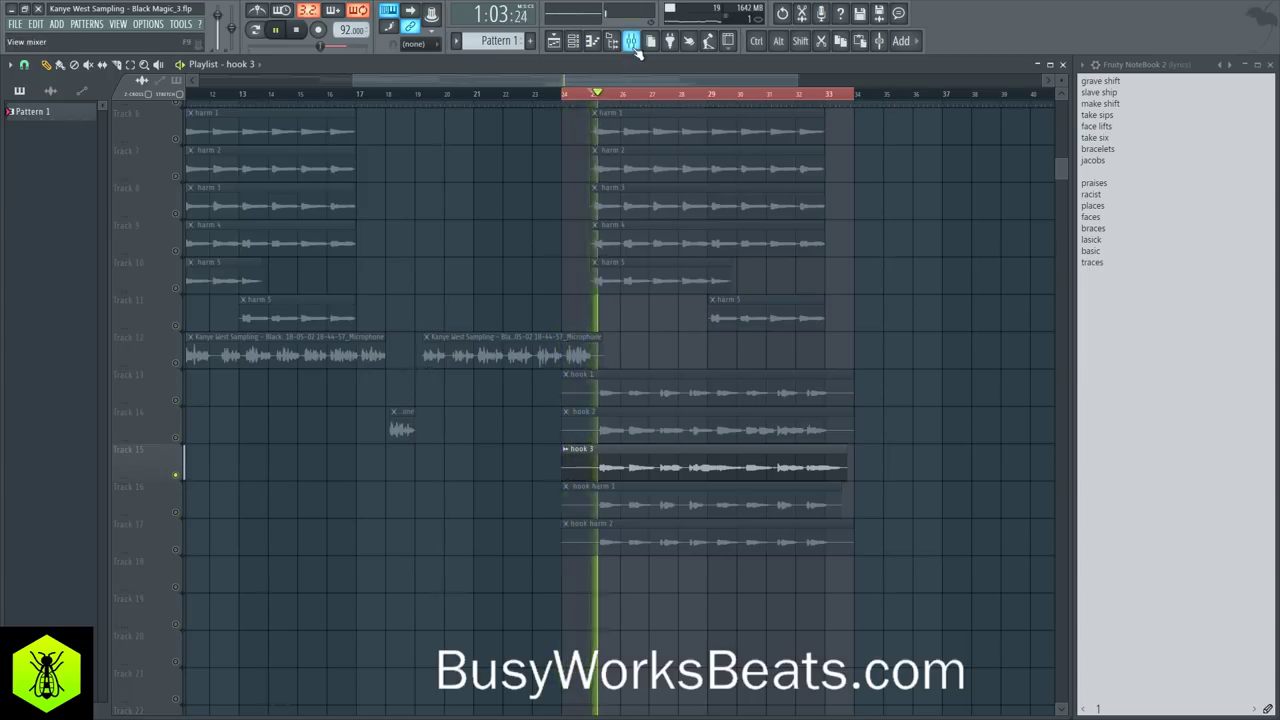
key(F9)
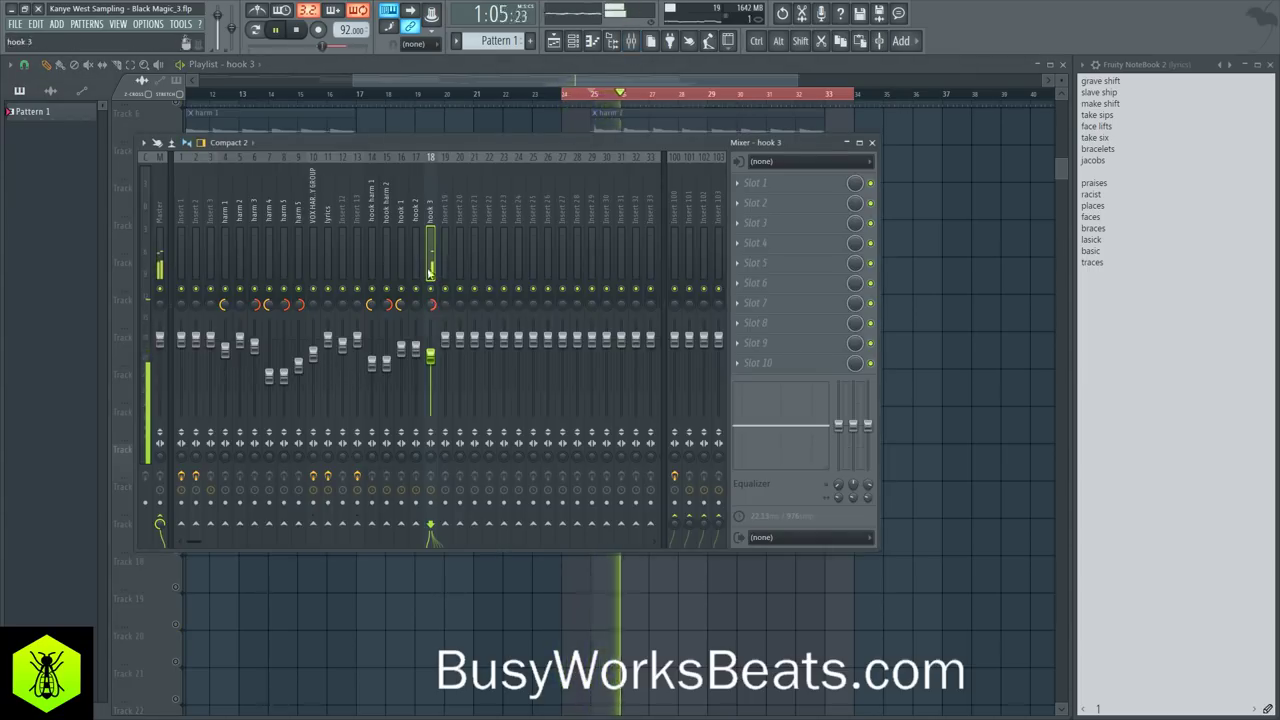
key(space)
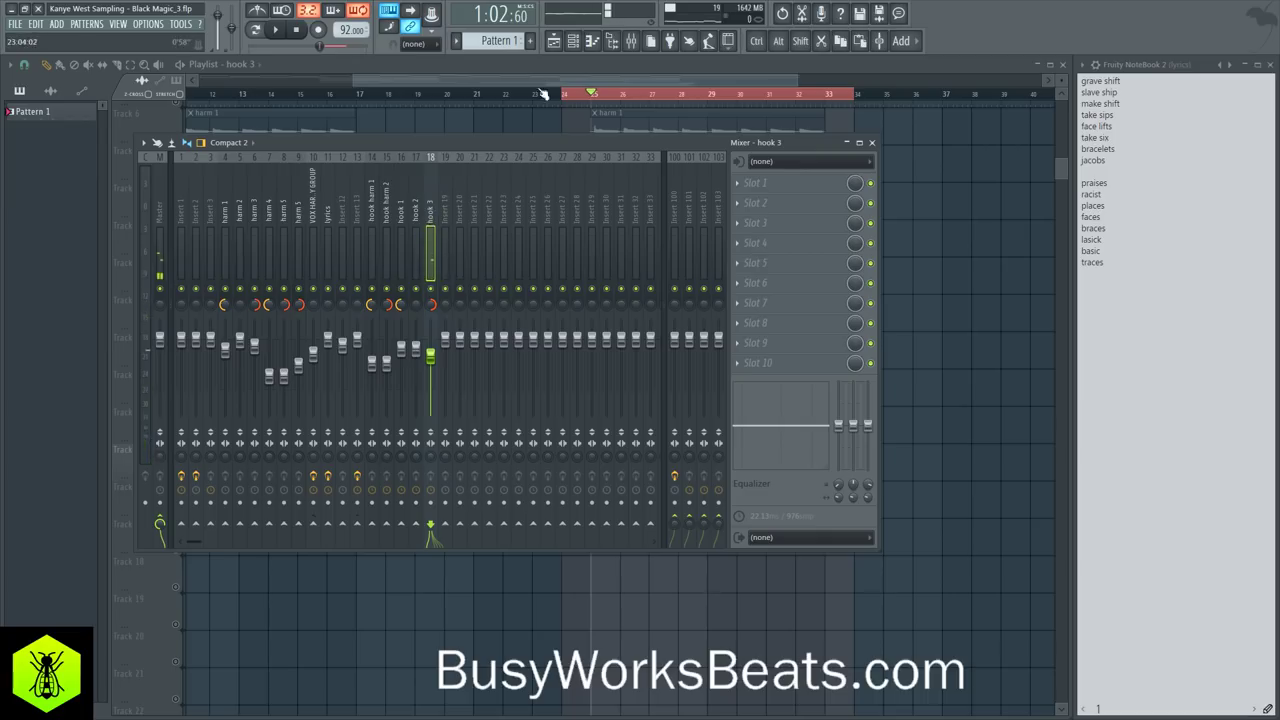
Step: Move the channel rack clear of the hook mixer tracks and route hook 3 to mixer track 15 and hook harm 2 to track 18
click(573, 41)
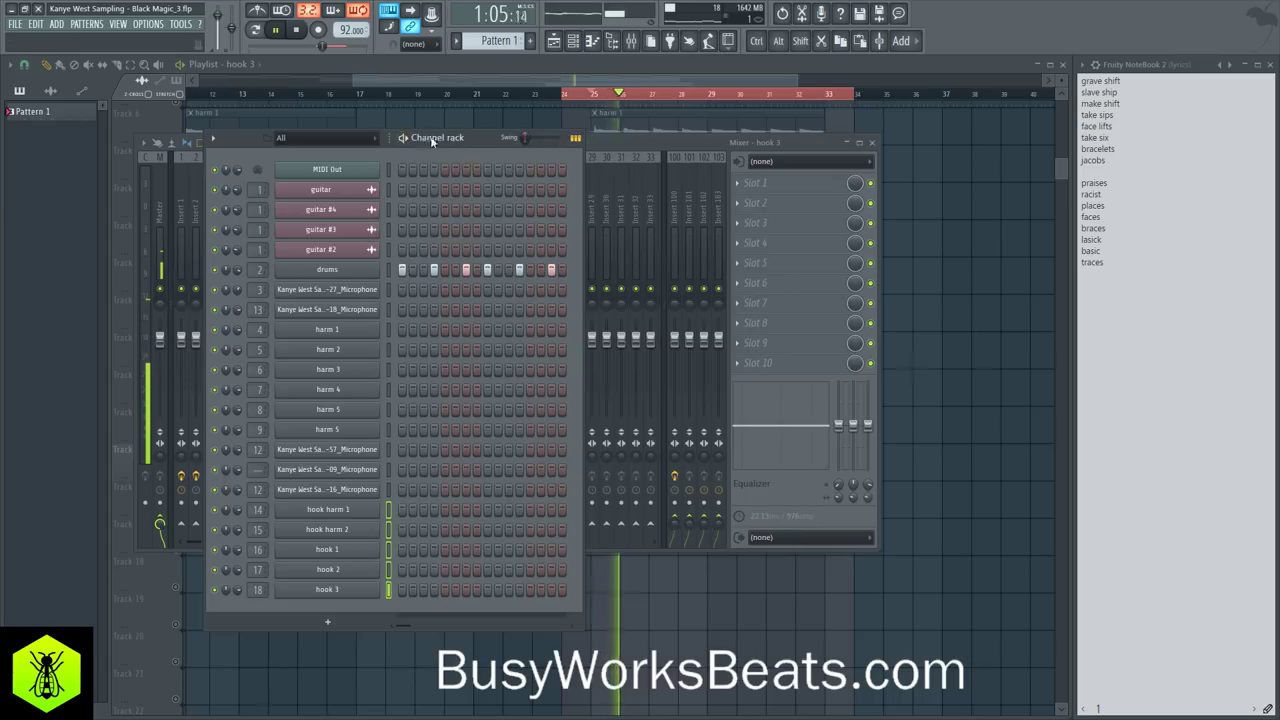
drag(432, 141, 779, 152)
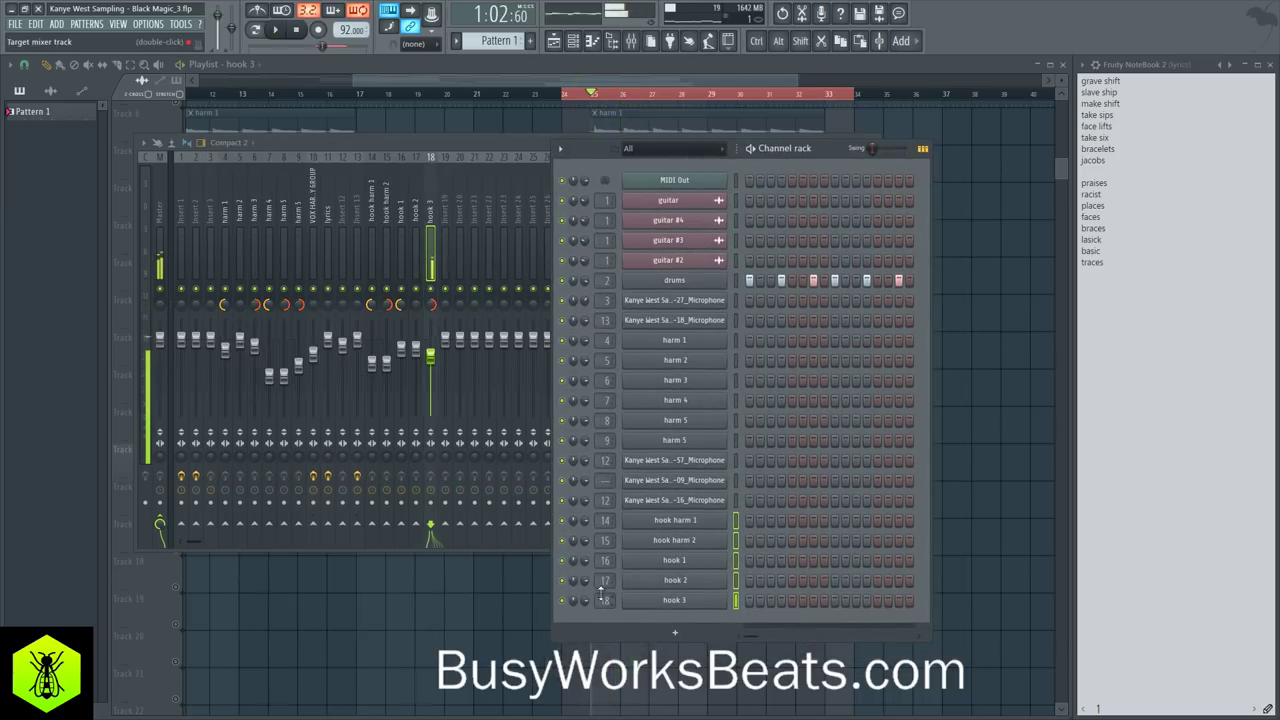
scroll(605, 600, down, 3)
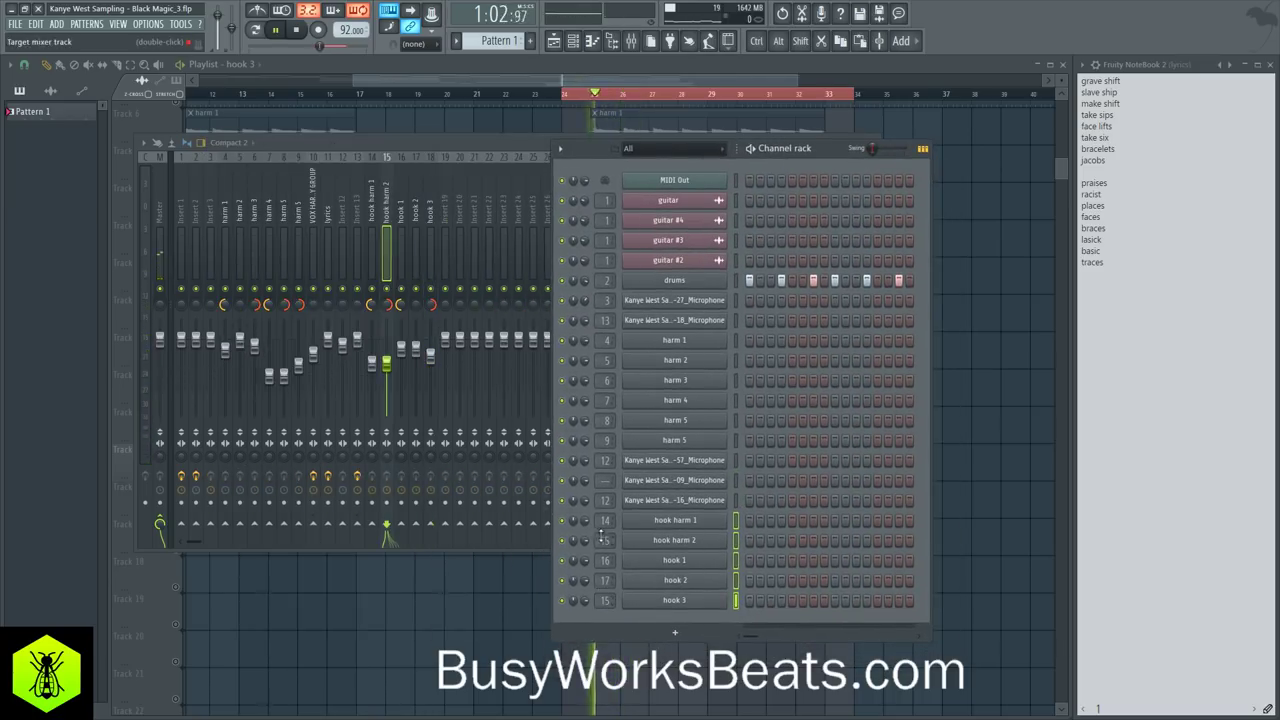
scroll(603, 537, up, 3)
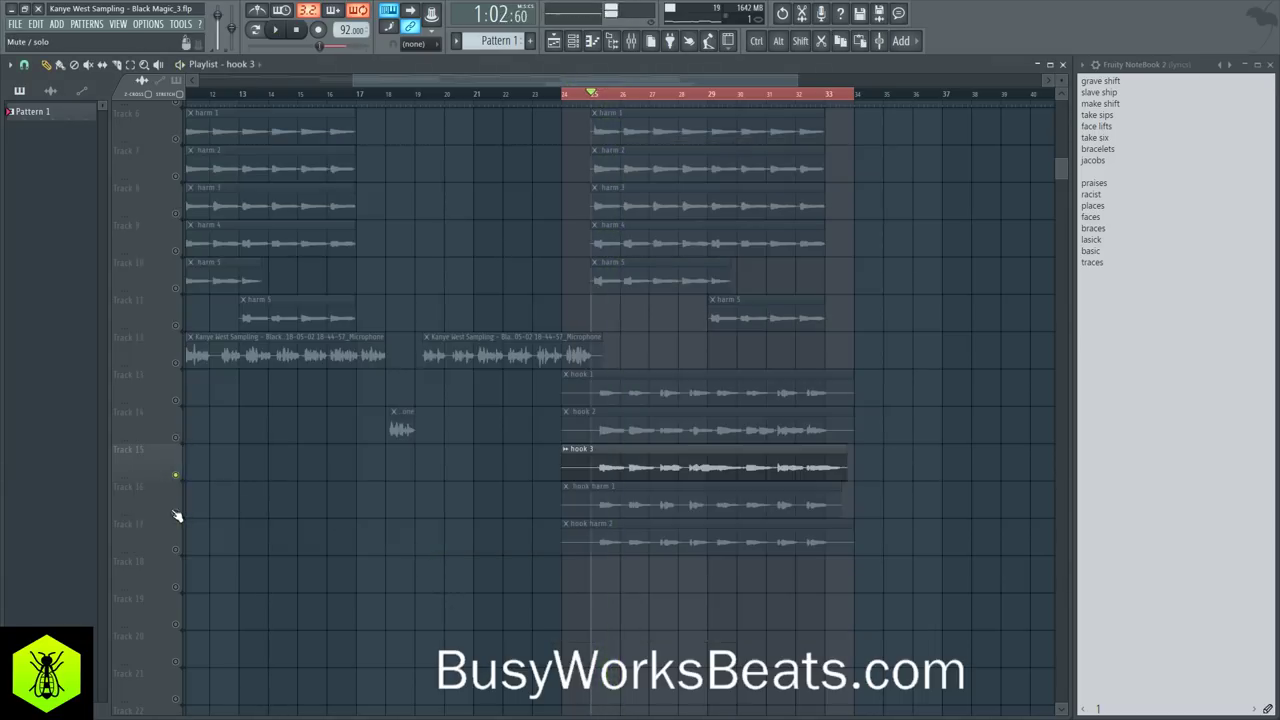
Step: Solo and play hook harm 1 on playlist Track 16, and route its channel to mixer track 16
click(175, 516)
key(space)
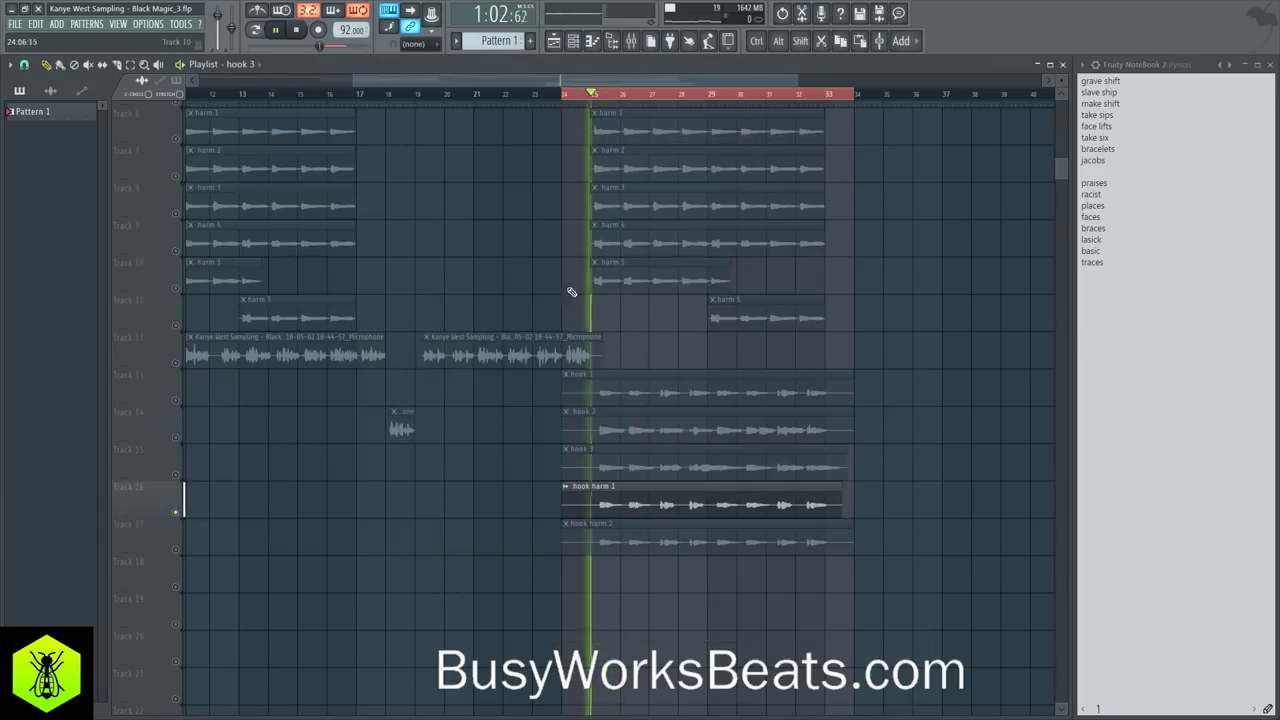
click(632, 41)
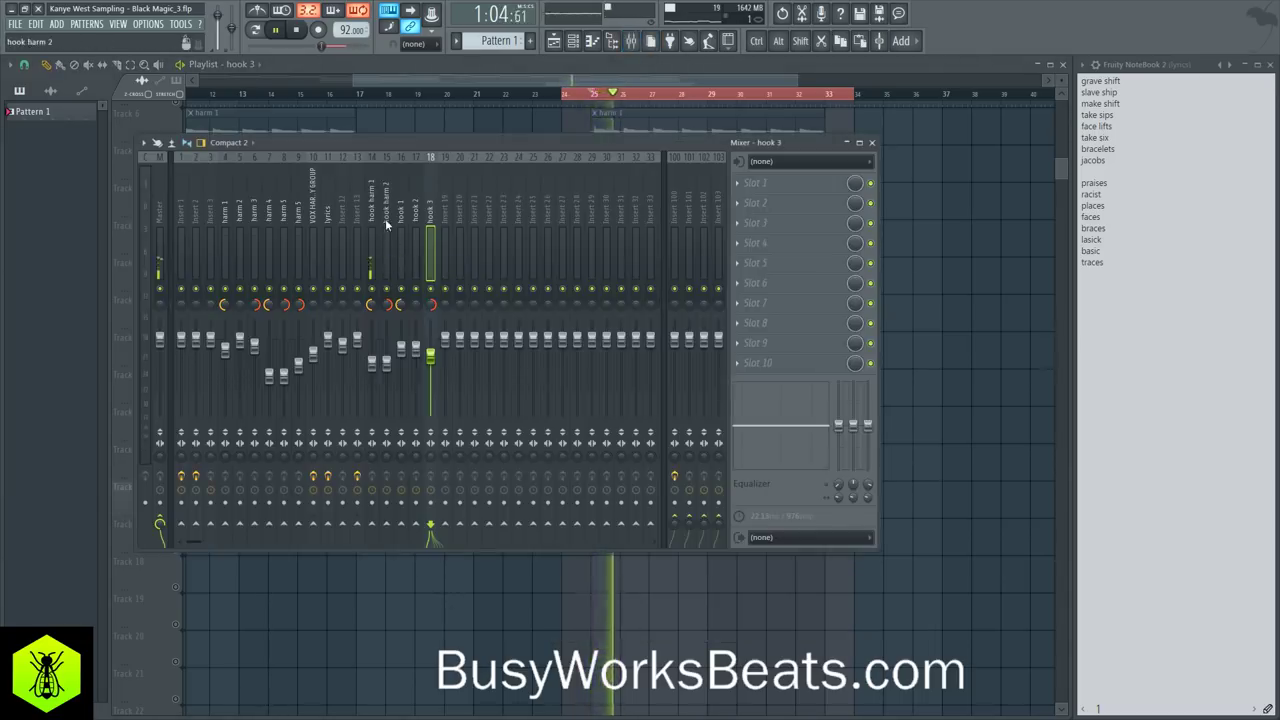
key(space)
click(580, 43)
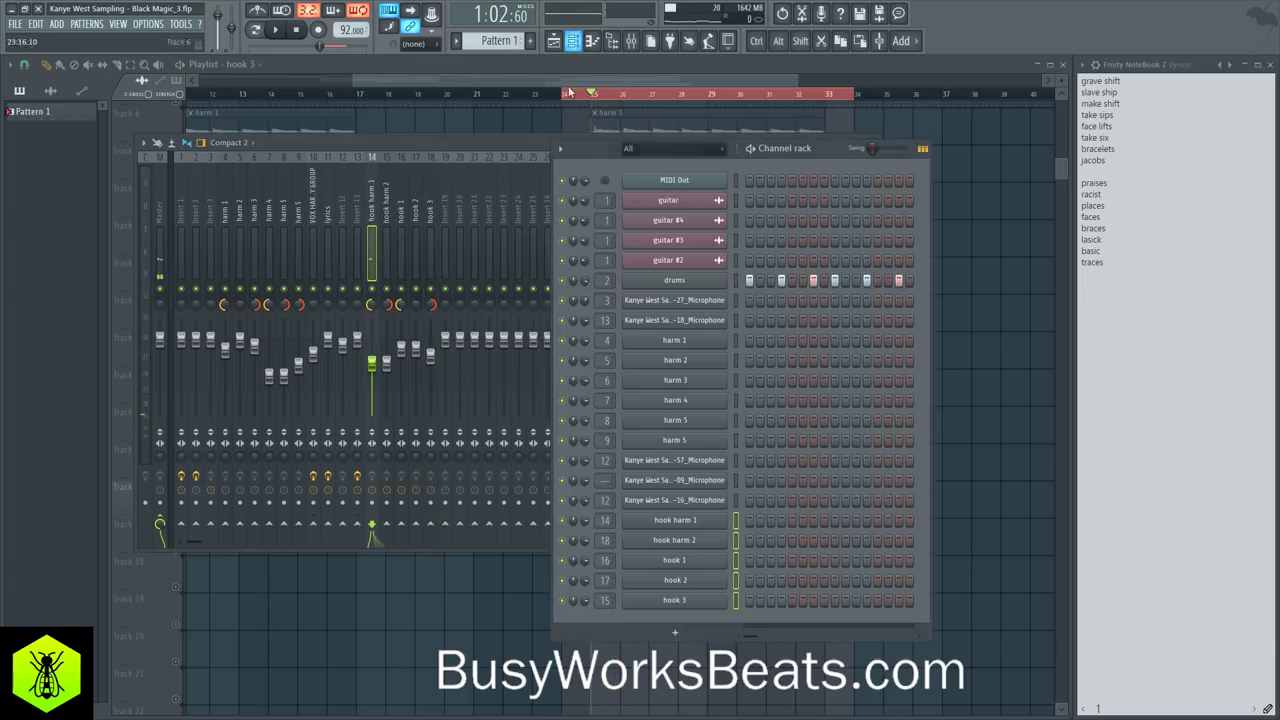
drag(607, 520, 607, 508)
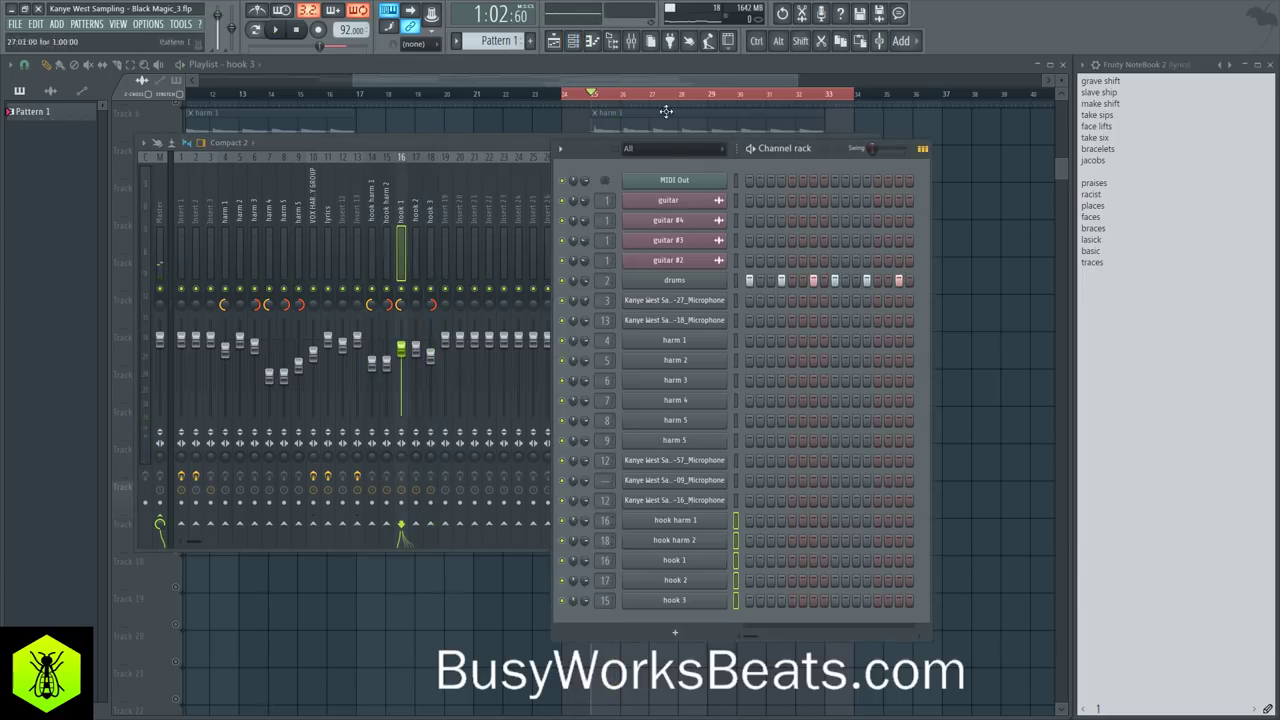
Step: Solo hook harm 2 on playlist Track 17 and play it while checking its channel routing and mixer signal
click(992, 214)
key(space)
right_click(176, 549)
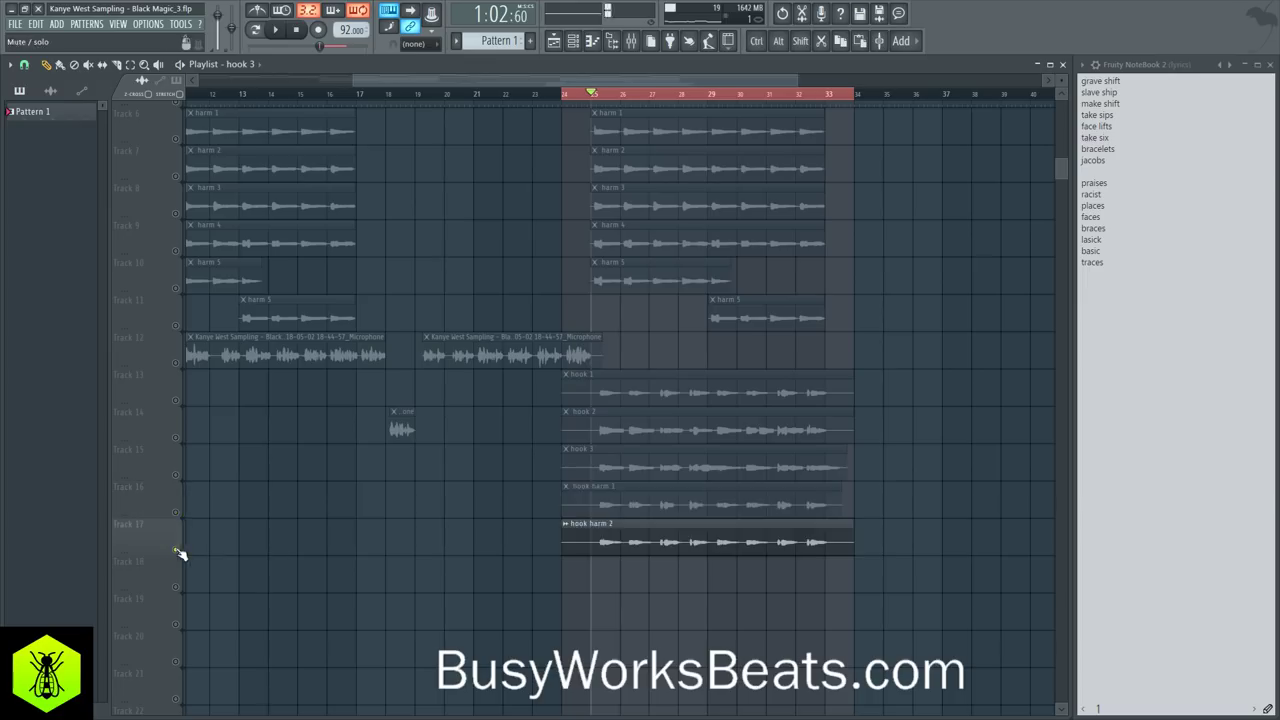
key(space)
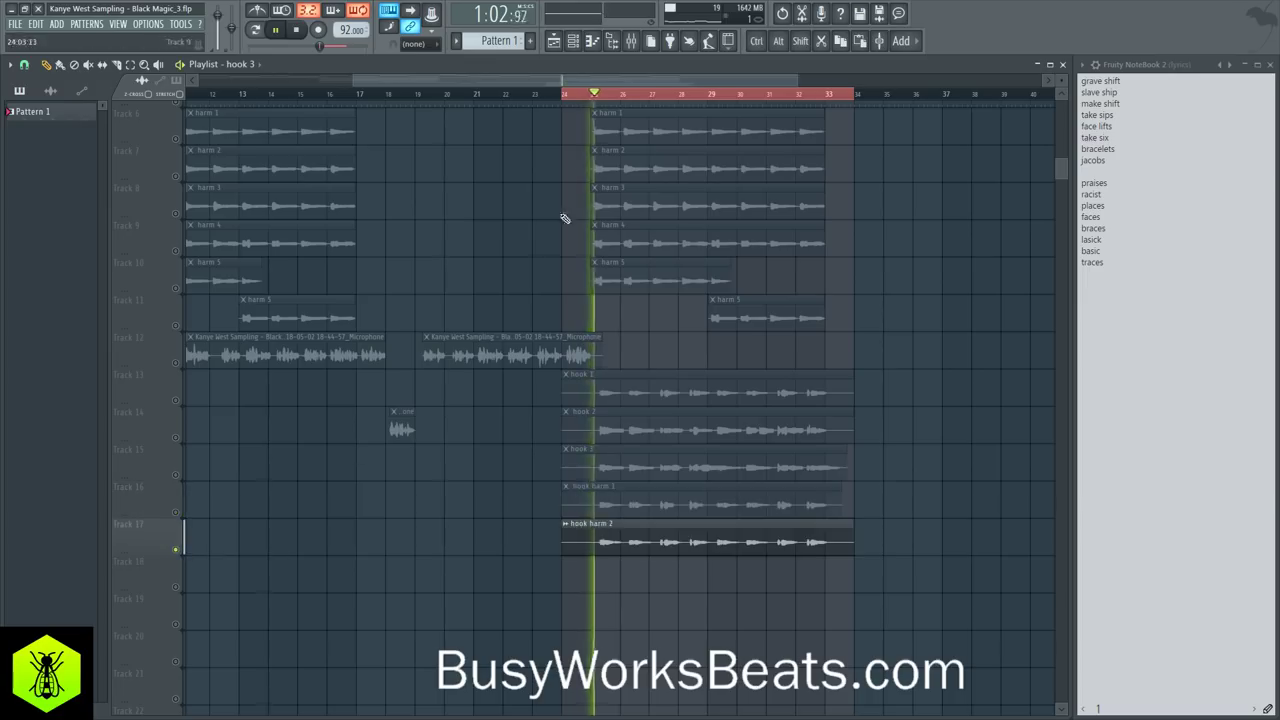
click(608, 41)
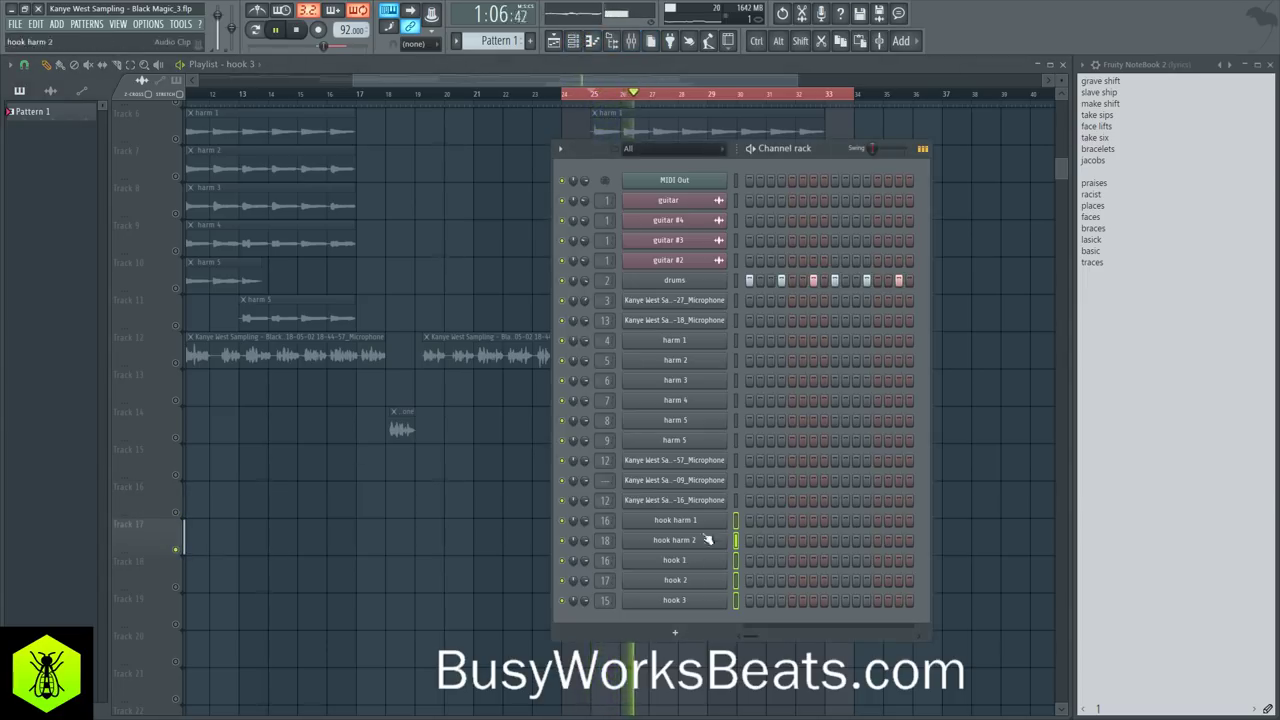
click(632, 41)
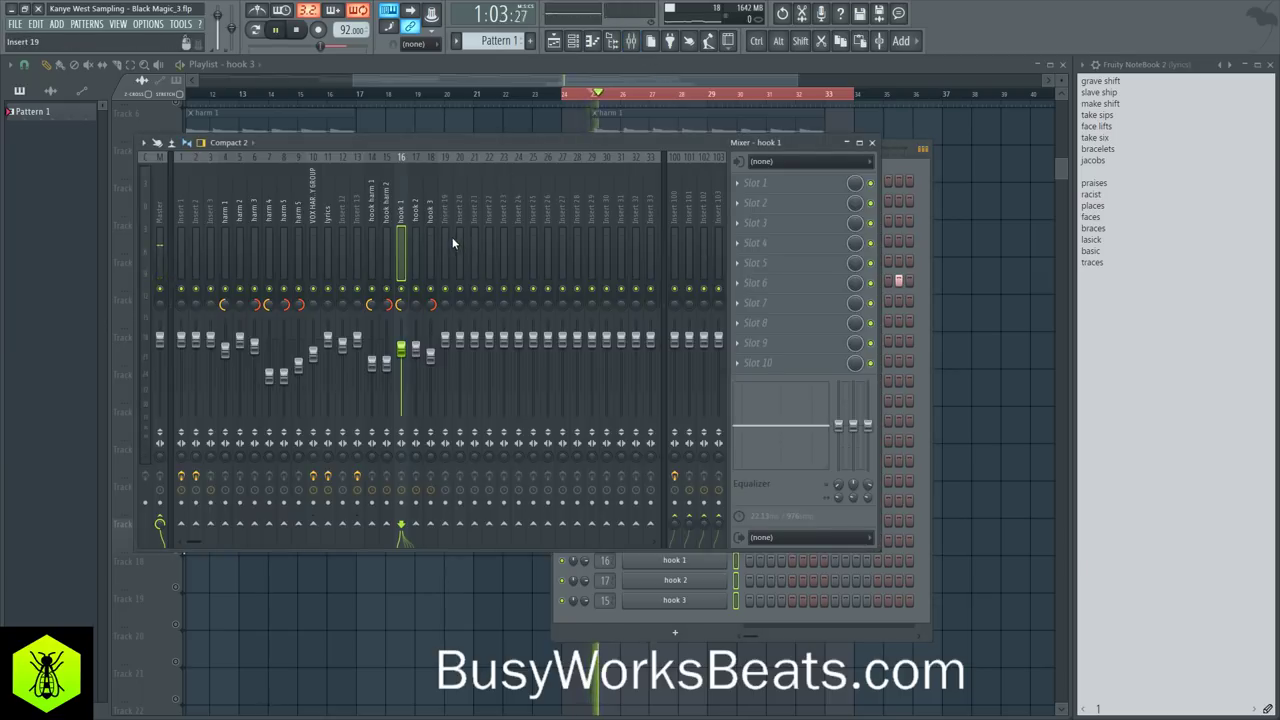
click(712, 617)
click(702, 668)
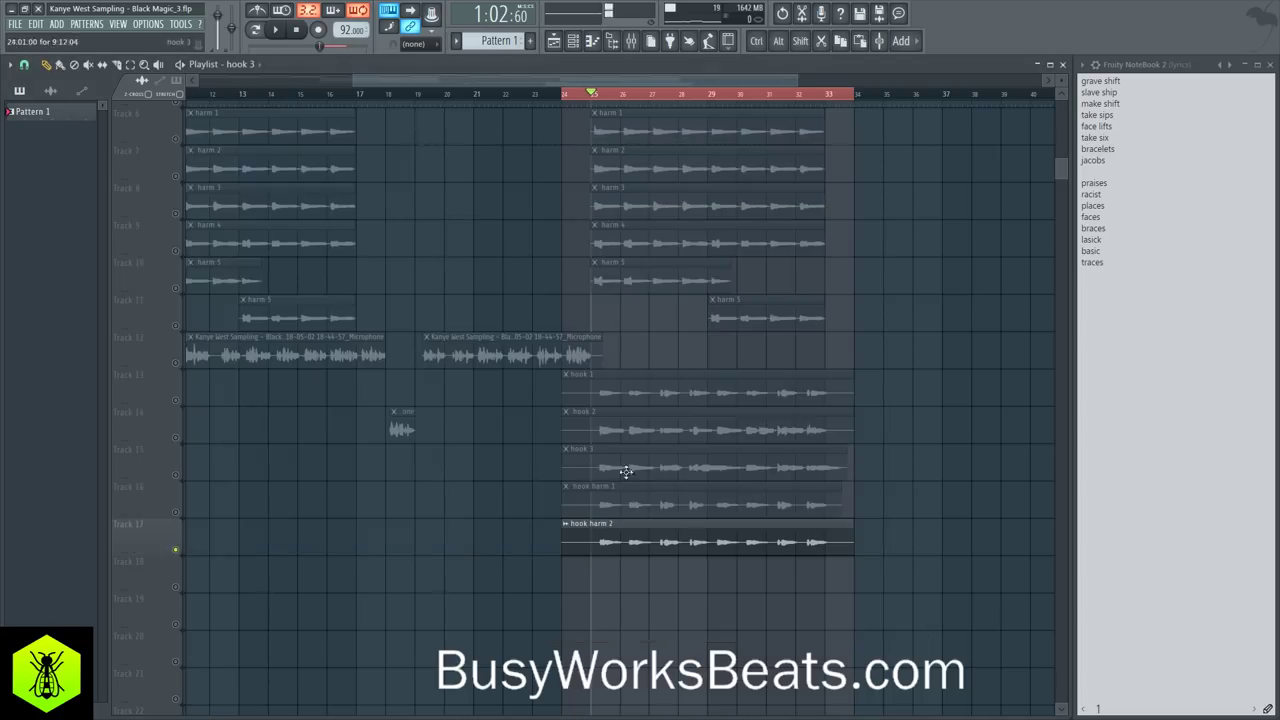
Step: Restore all playlist tracks from solo and play the section to check the hook signals in the mixer
right_click(177, 512)
right_click(177, 513)
key(space)
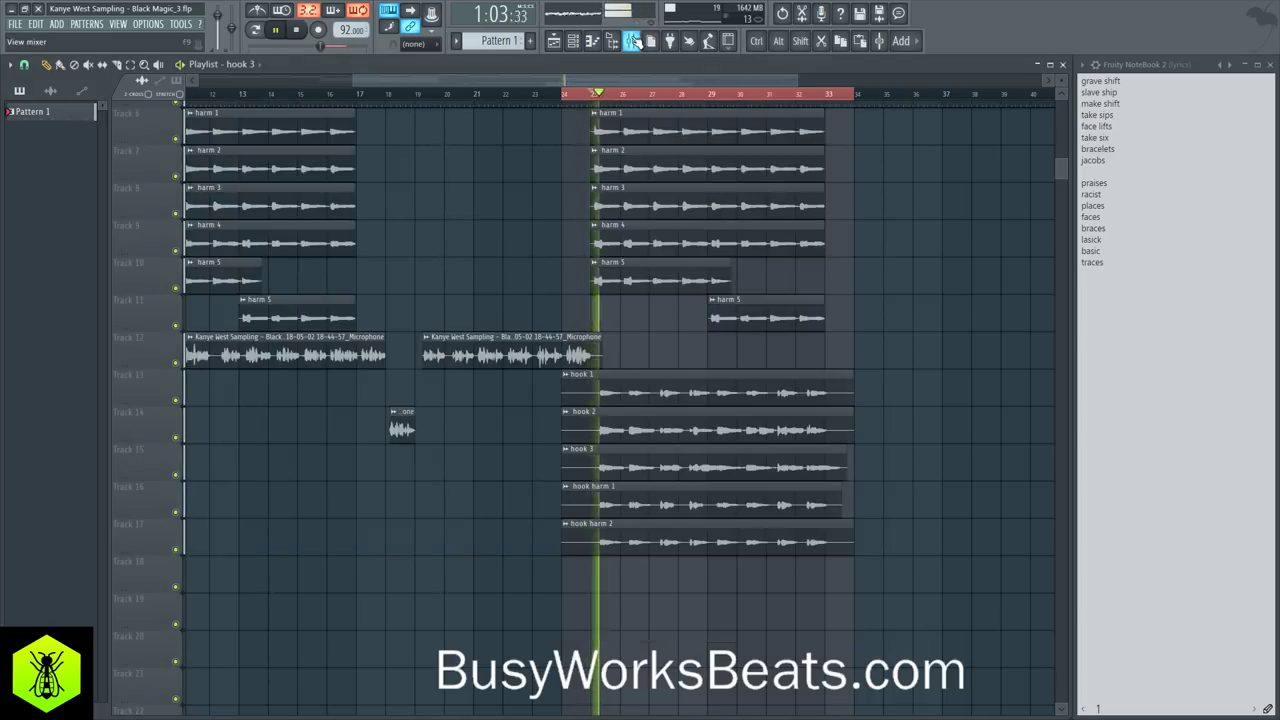
click(634, 40)
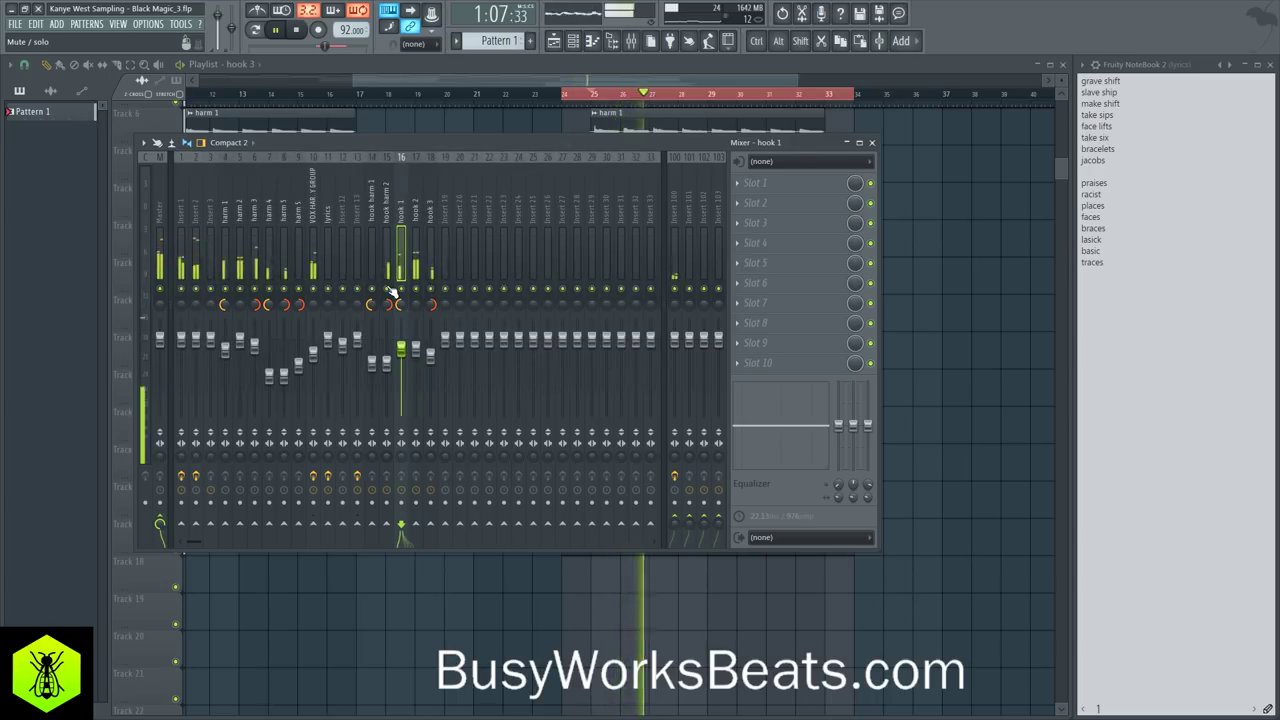
key(space)
click(389, 212)
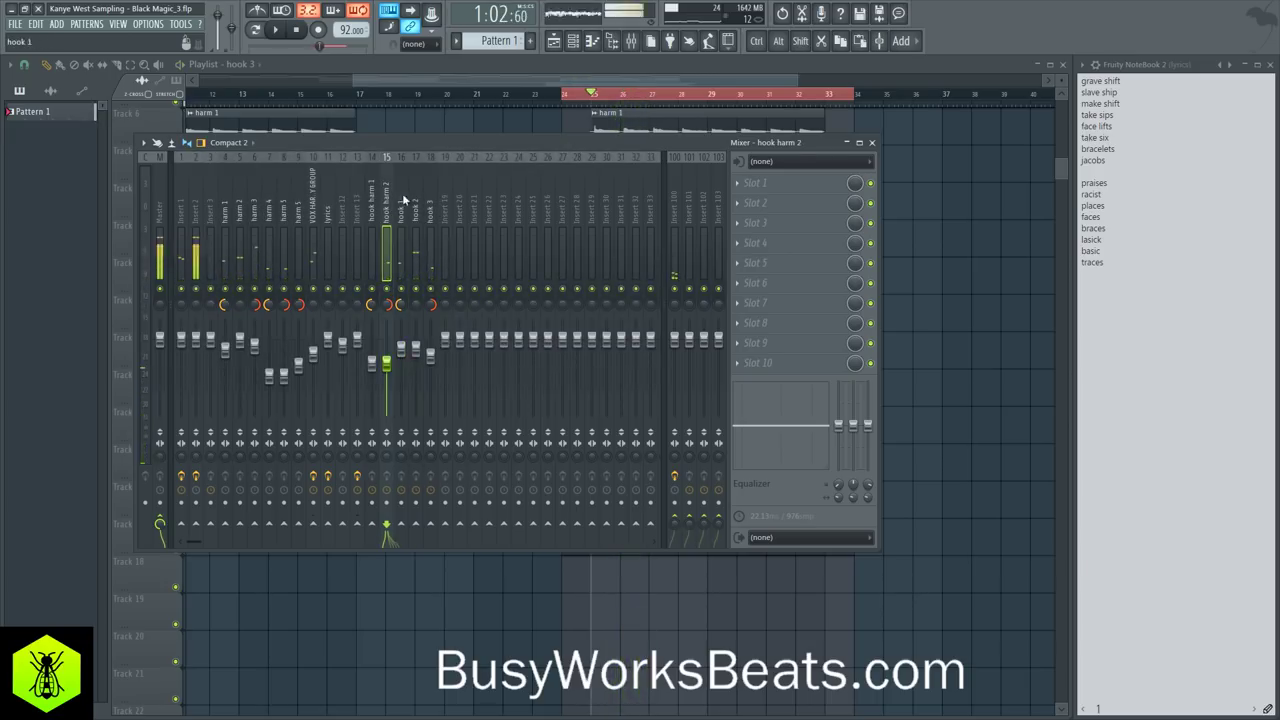
Step: Route hook 3 to mixer track 14 and audition the hook mixer tracks in solo during playback
click(574, 42)
drag(607, 597, 607, 605)
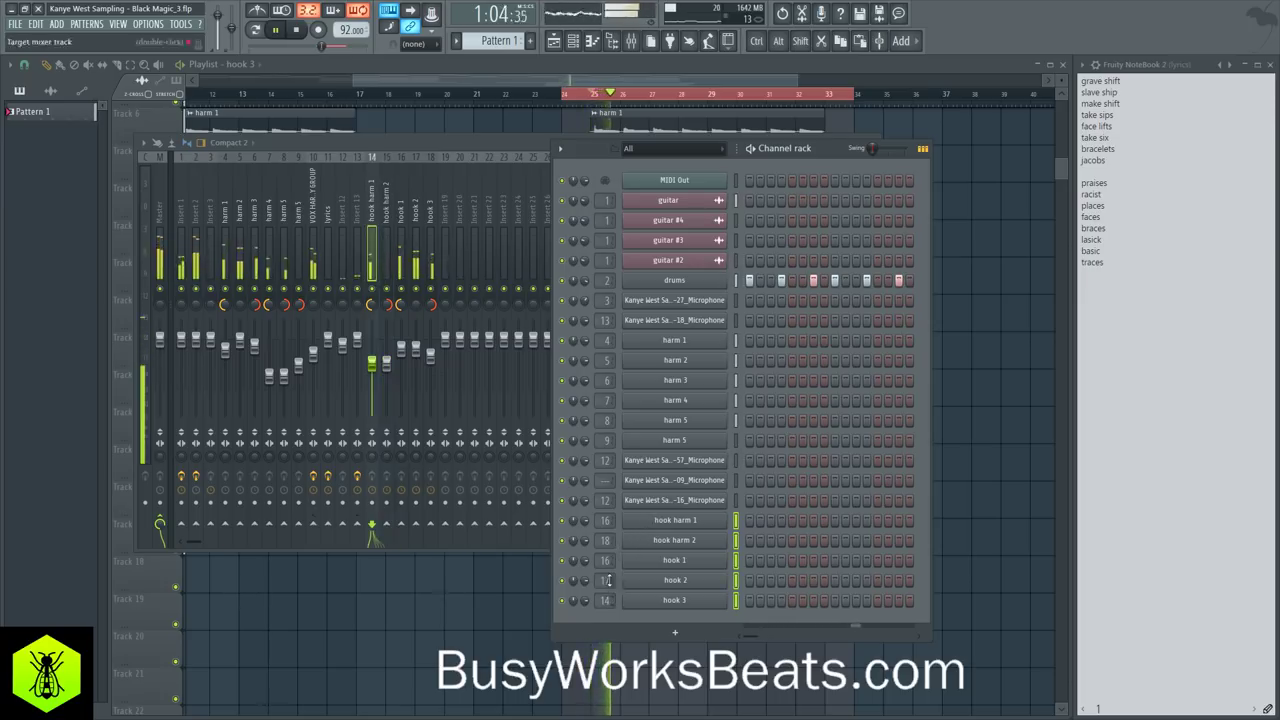
right_click(431, 290)
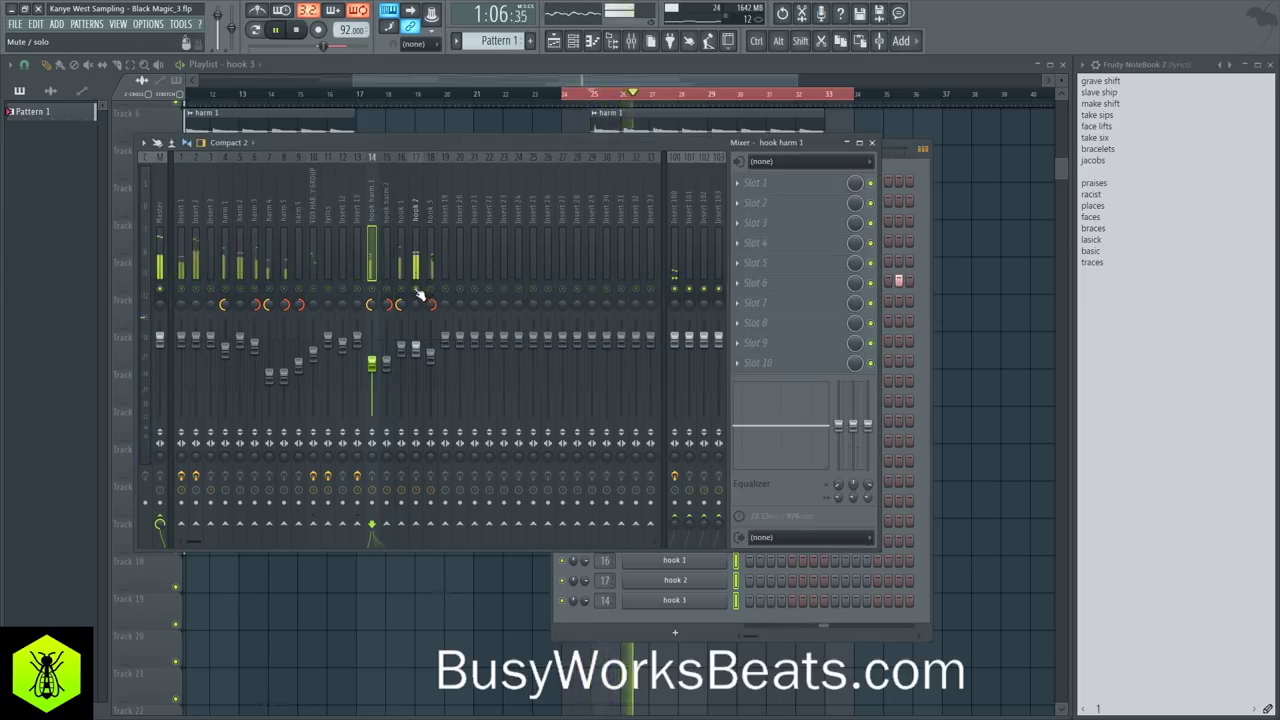
key(space)
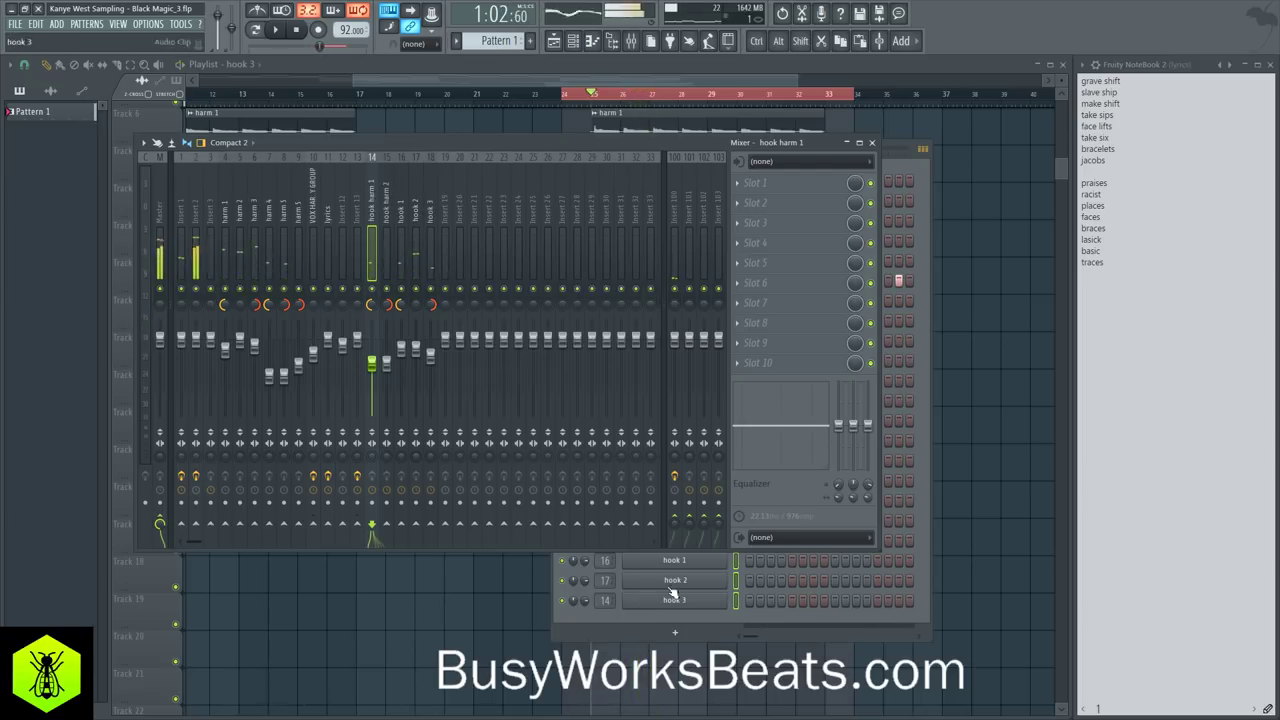
Step: Route the hook 2 channel to mixer track 15 and the hook 1 channel to mixer track 17
click(657, 615)
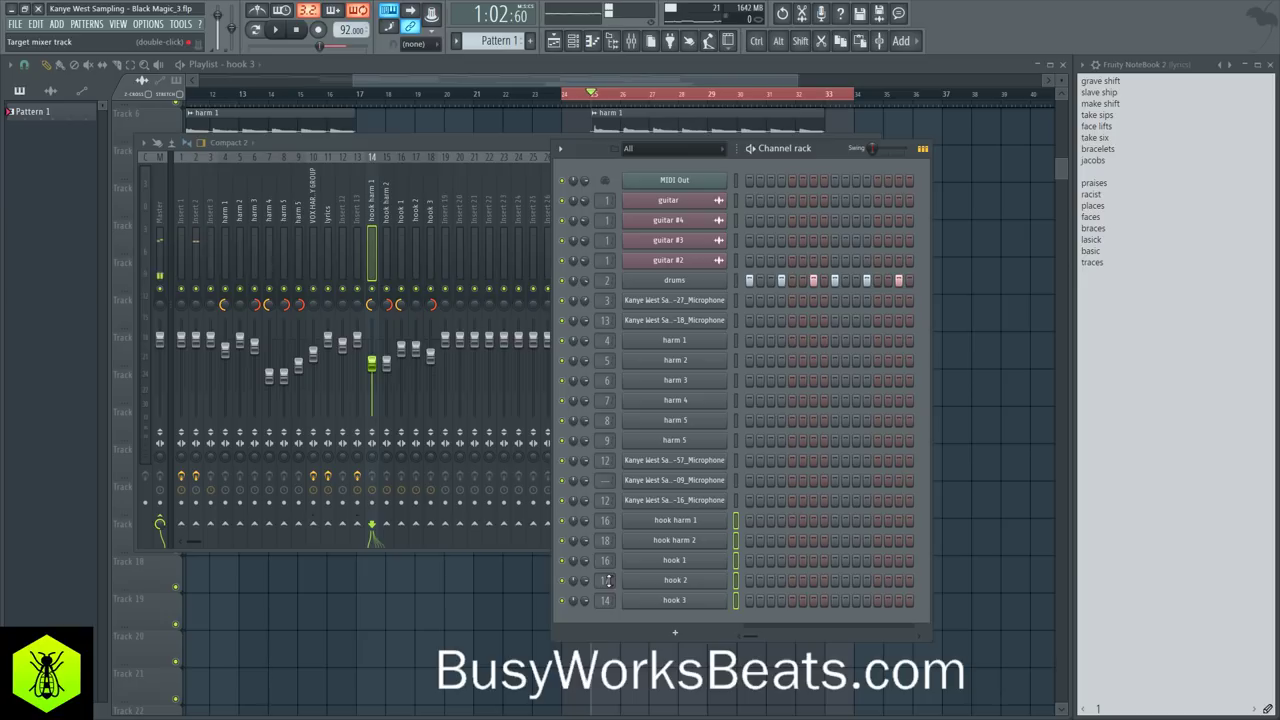
drag(609, 581, 609, 597)
key(space)
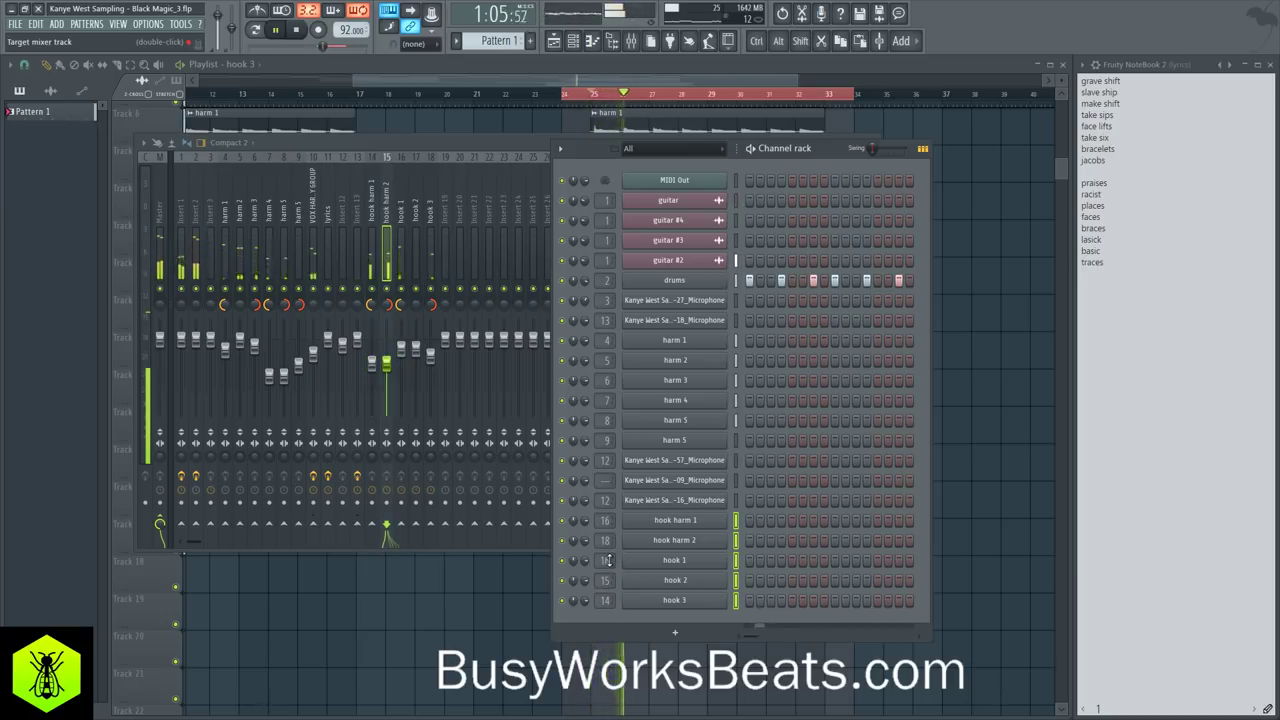
scroll(609, 560, up, 1)
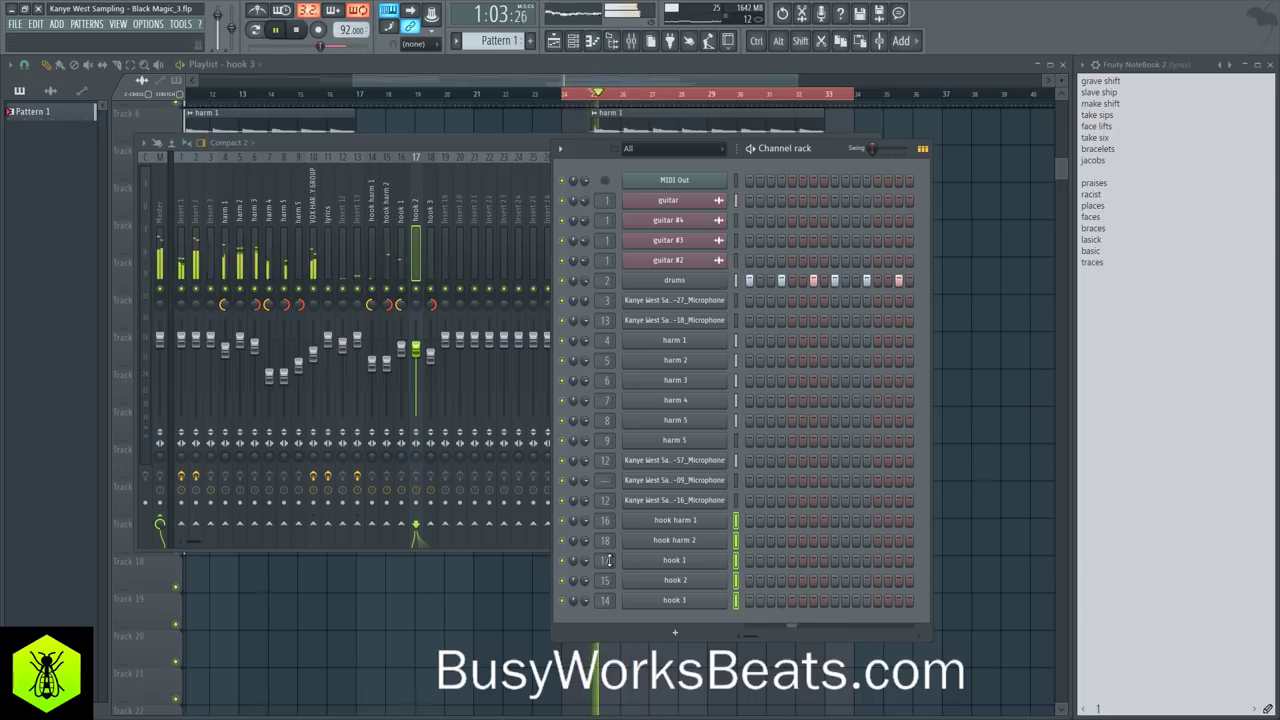
Step: During playback, set the hook 2 mixer fader to about -2.5 dB and the hook 1 fader to about -5.4 dB
click(418, 352)
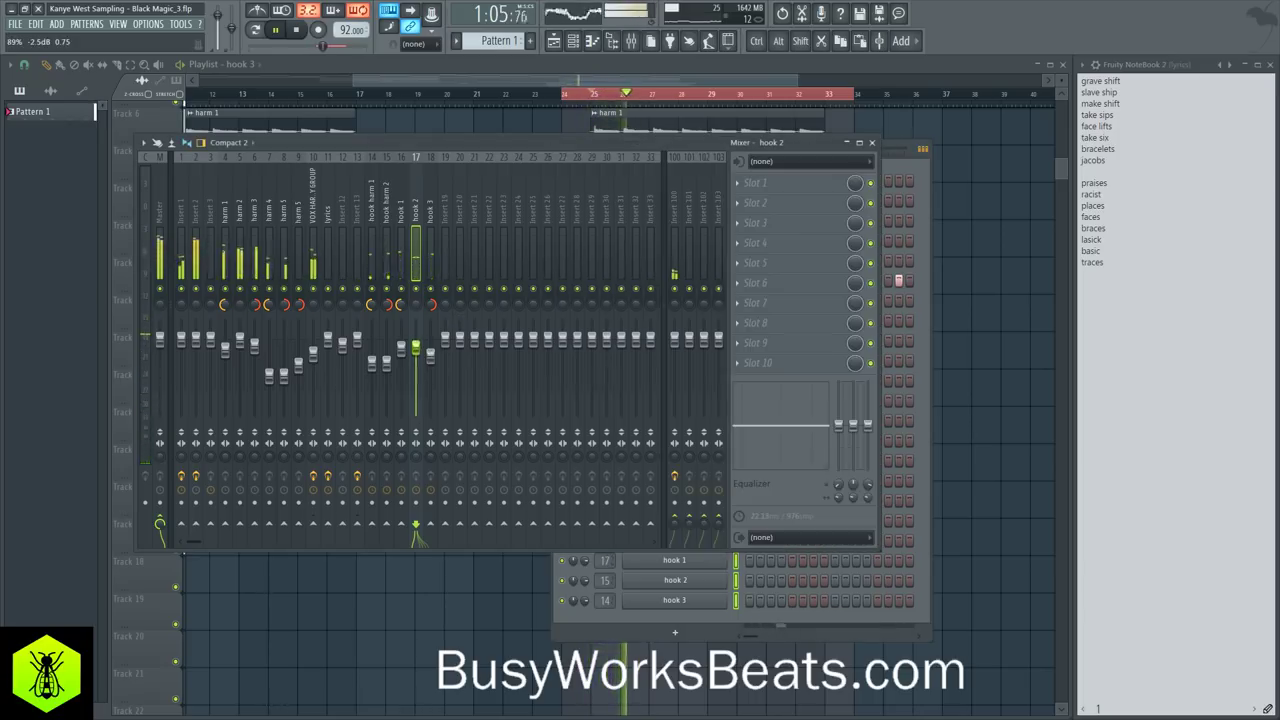
click(432, 207)
click(404, 197)
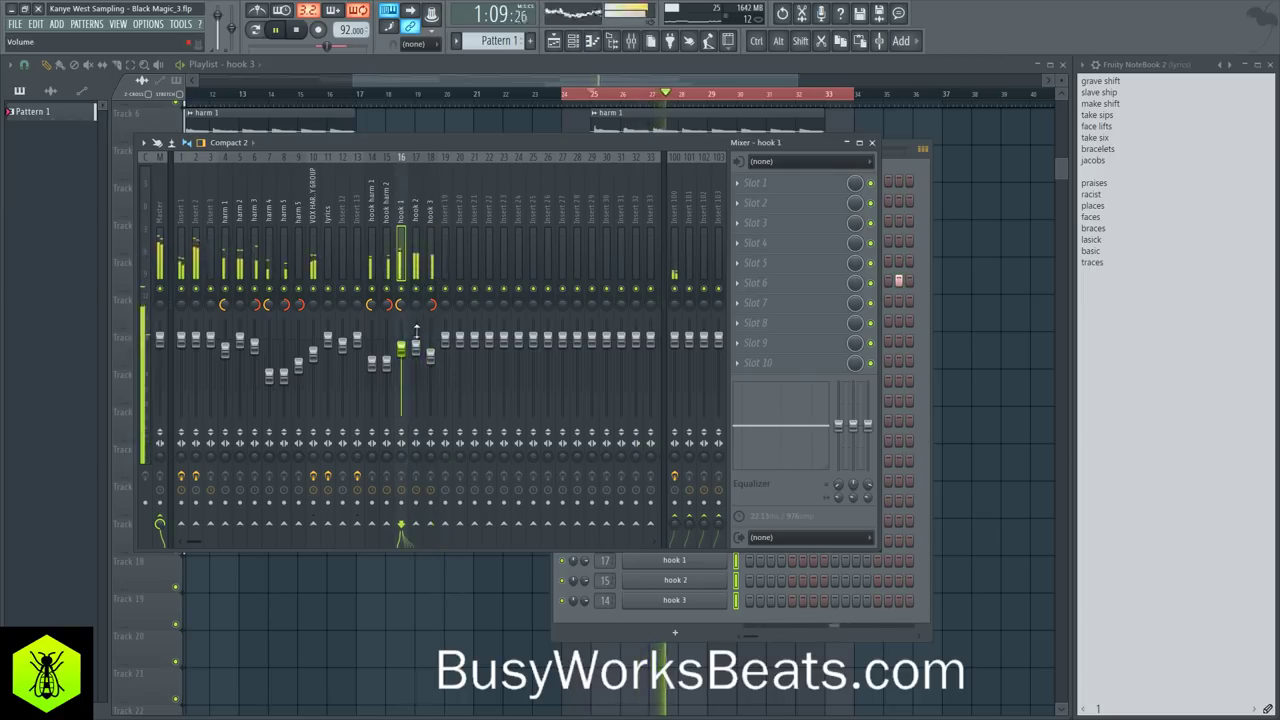
drag(402, 352, 402, 359)
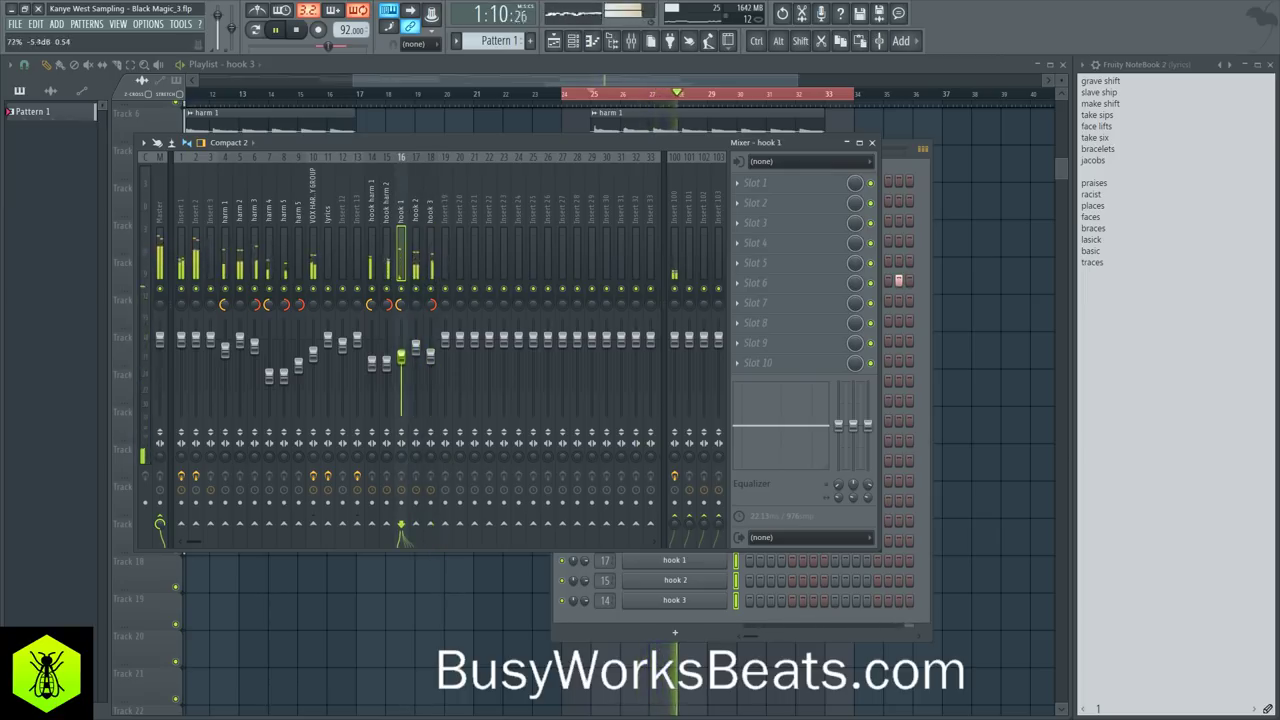
Step: Raise the hook harm 1 and hook harm 2 mixer faders slightly while the section plays
click(371, 207)
ctrl+click(385, 207)
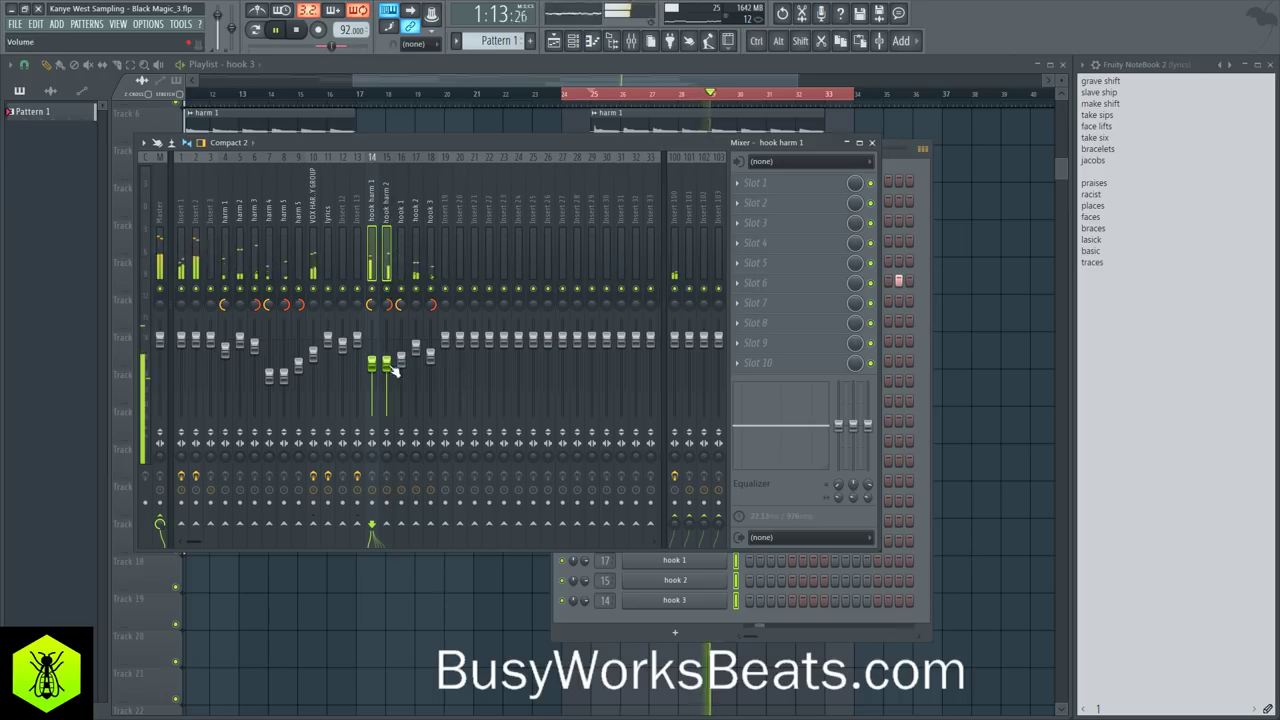
click(370, 220)
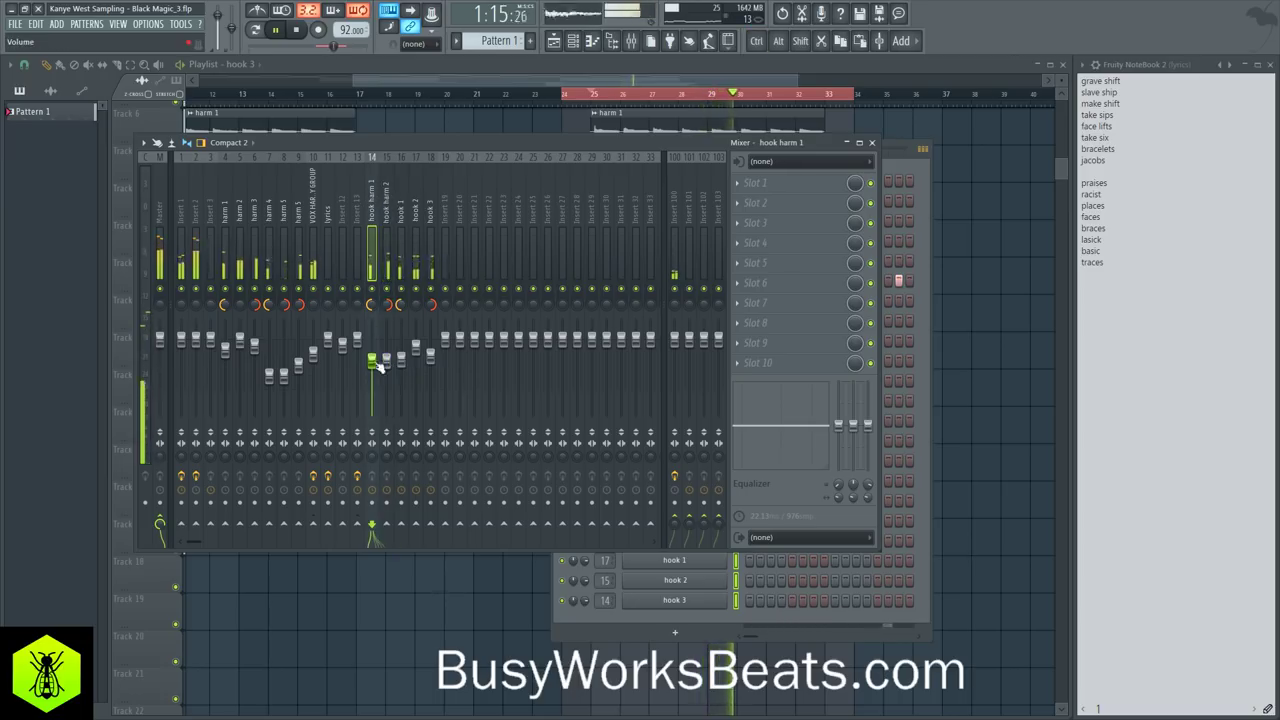
Step: Replay the hook section from bar 25 of the playlist to hear the new vocal balance
click(429, 623)
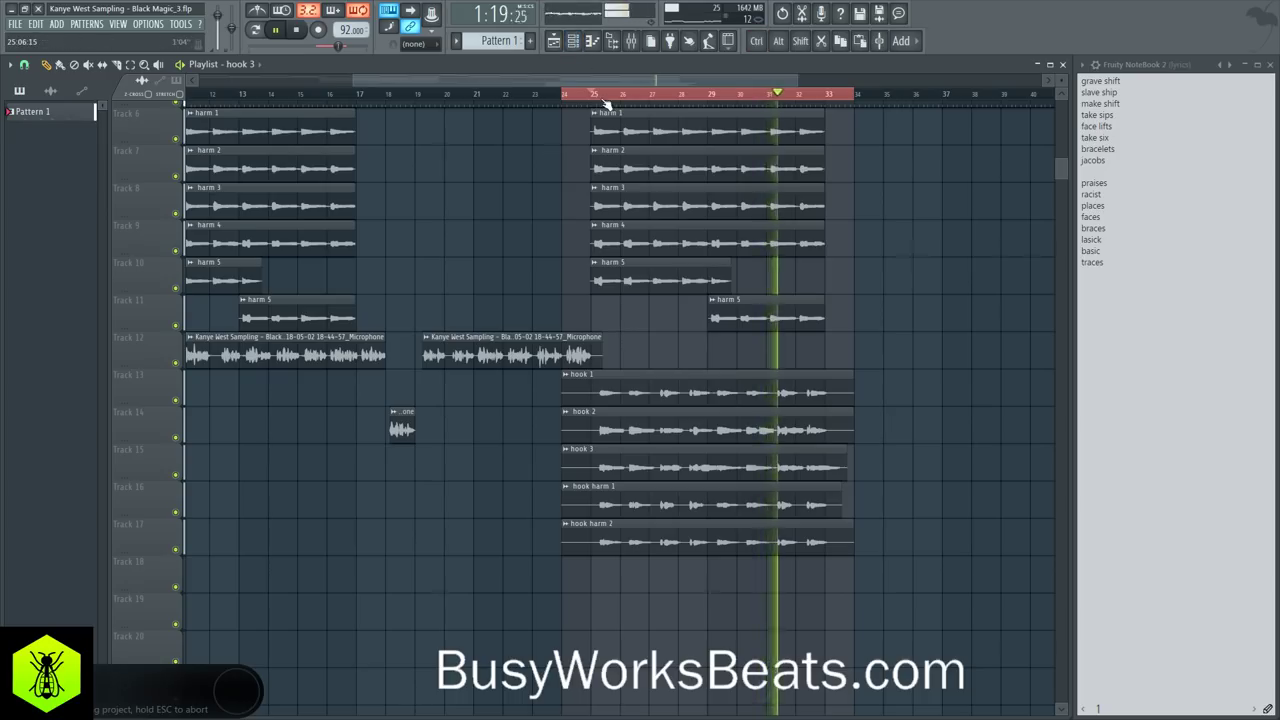
scroll(605, 104, down, 2)
scroll(694, 229, up, 5)
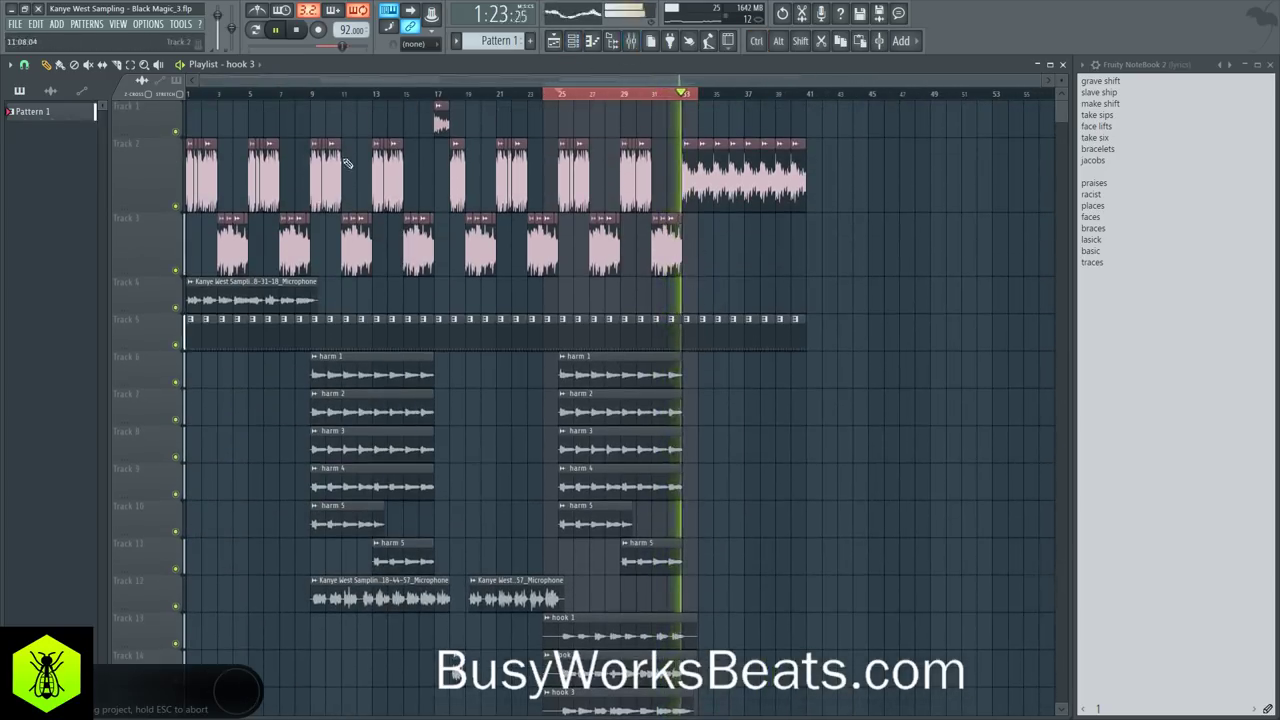
click(559, 94)
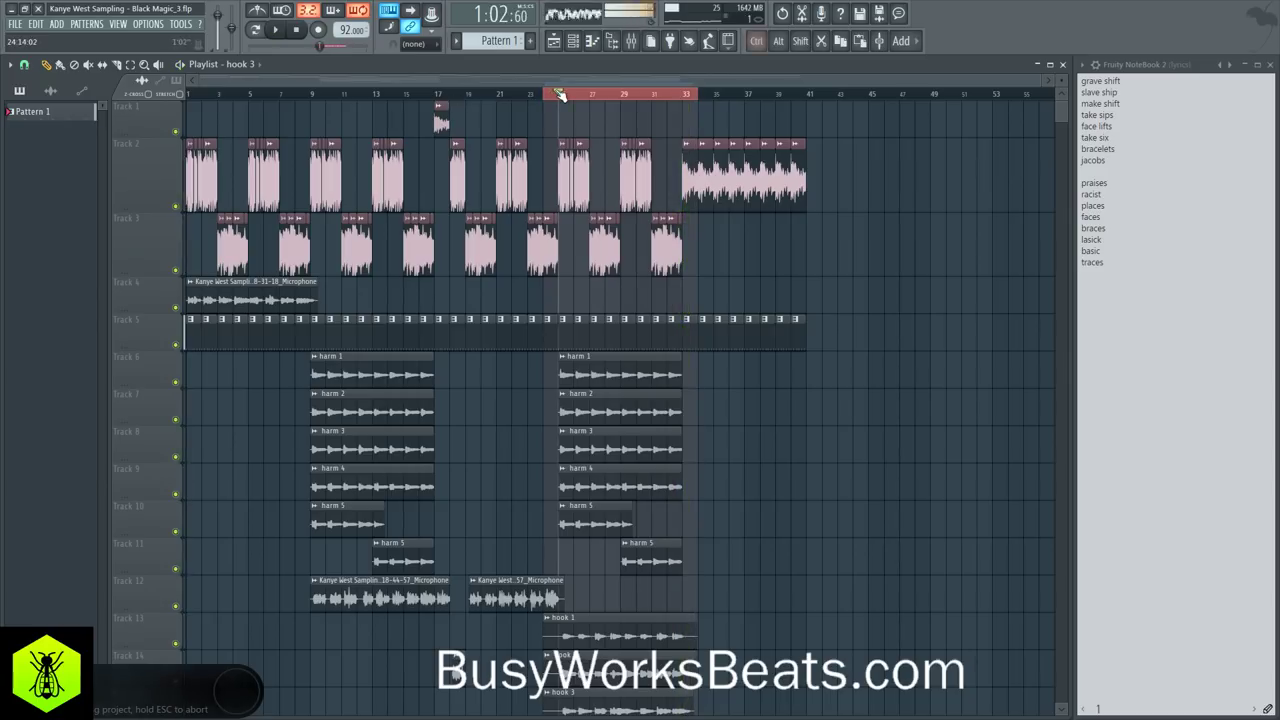
key(space)
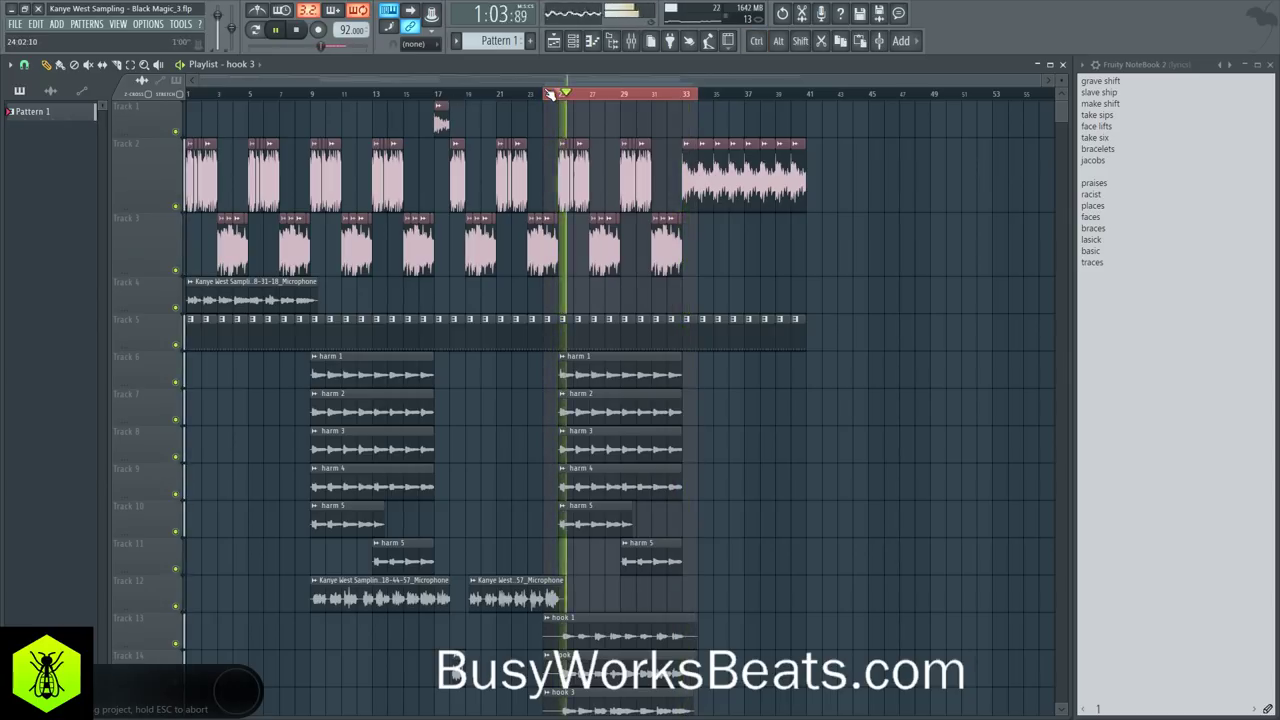
Step: Select the mixer tracks hook harm 1 through hook 3 together while the hook section plays
click(573, 40)
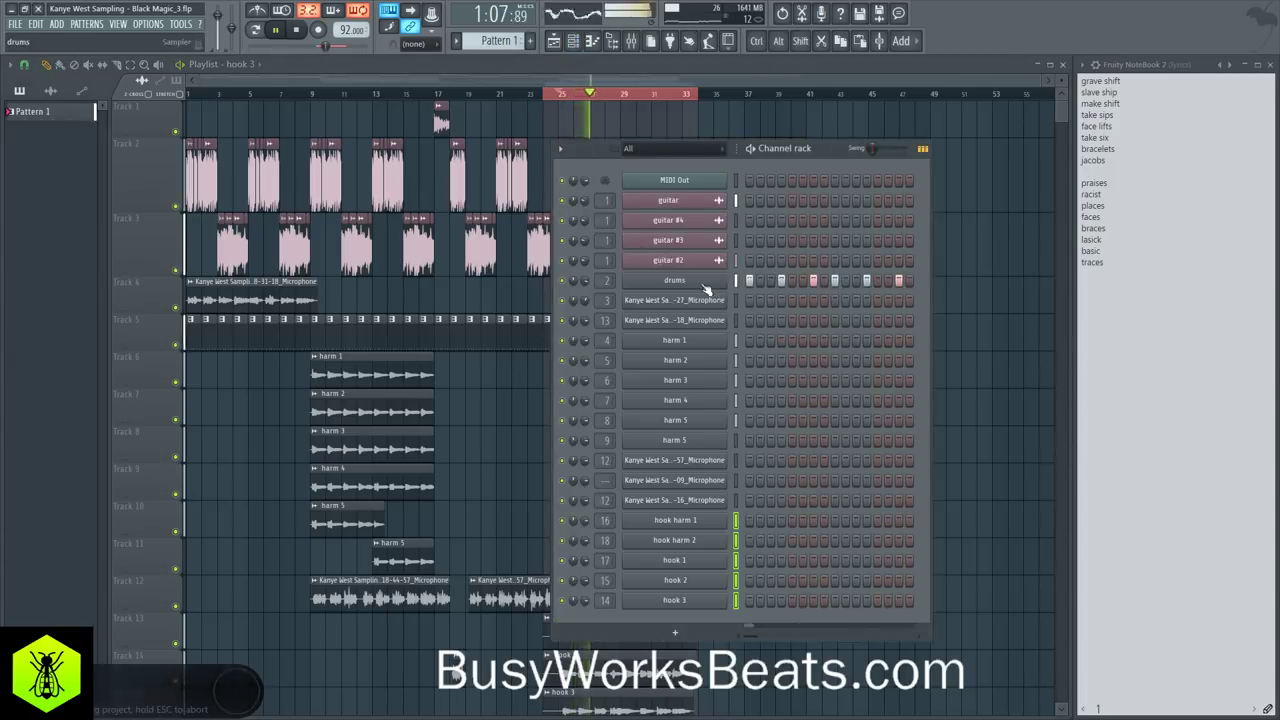
key(F6)
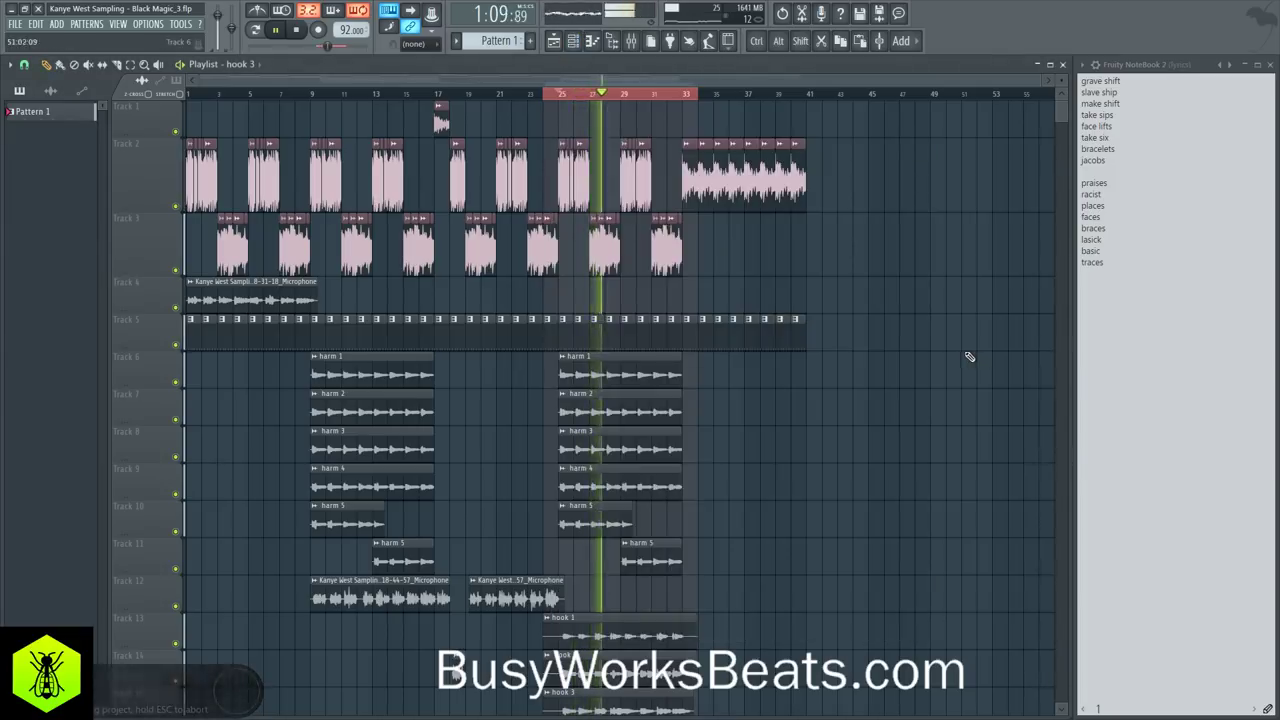
click(631, 40)
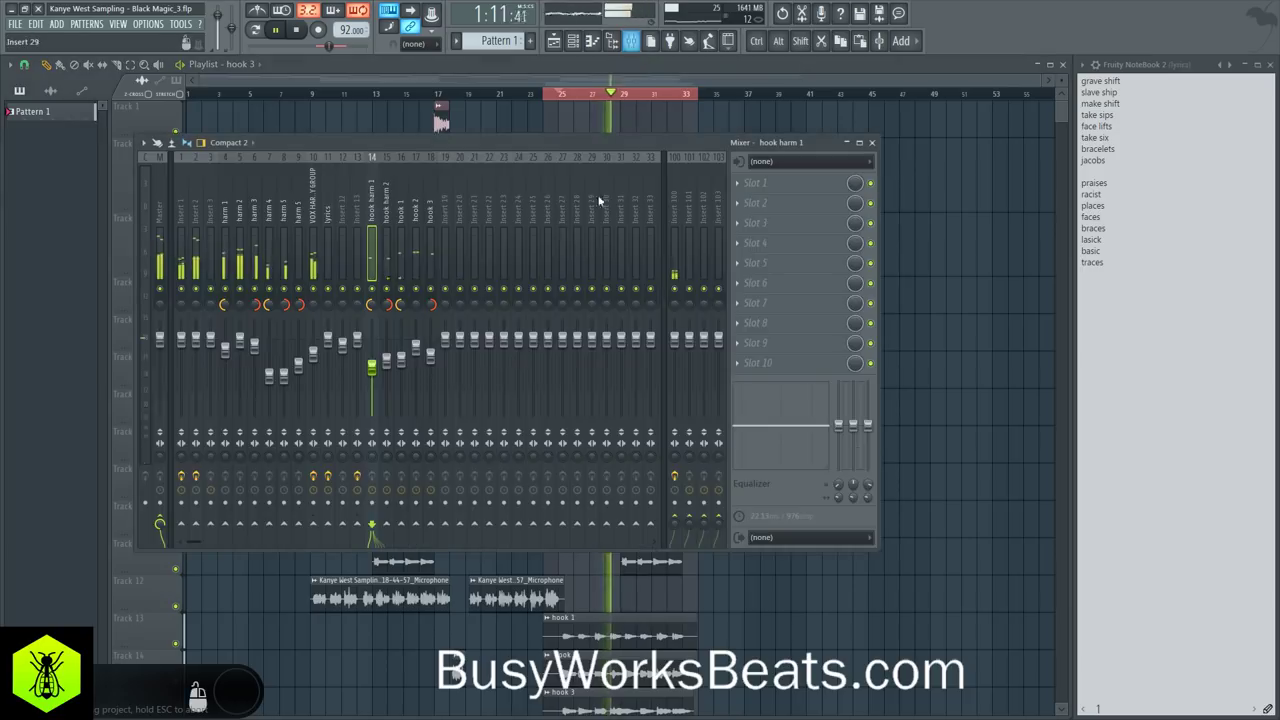
shift+click(431, 232)
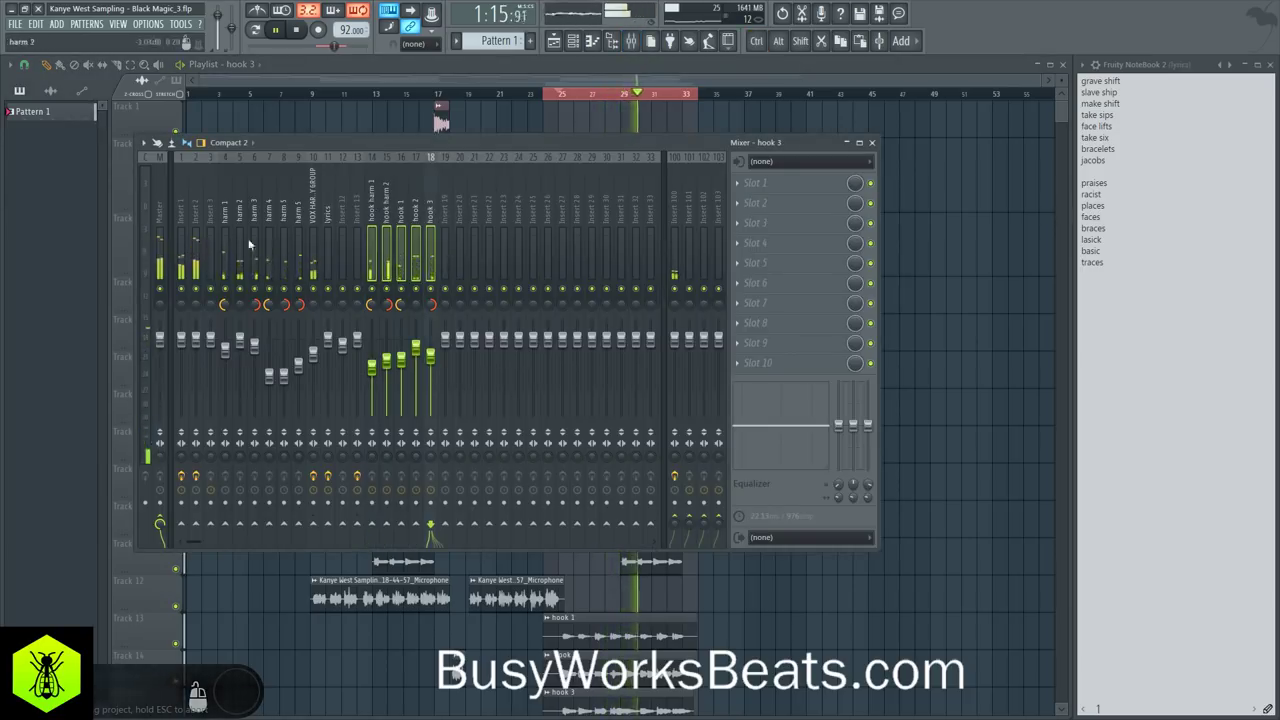
key(F9)
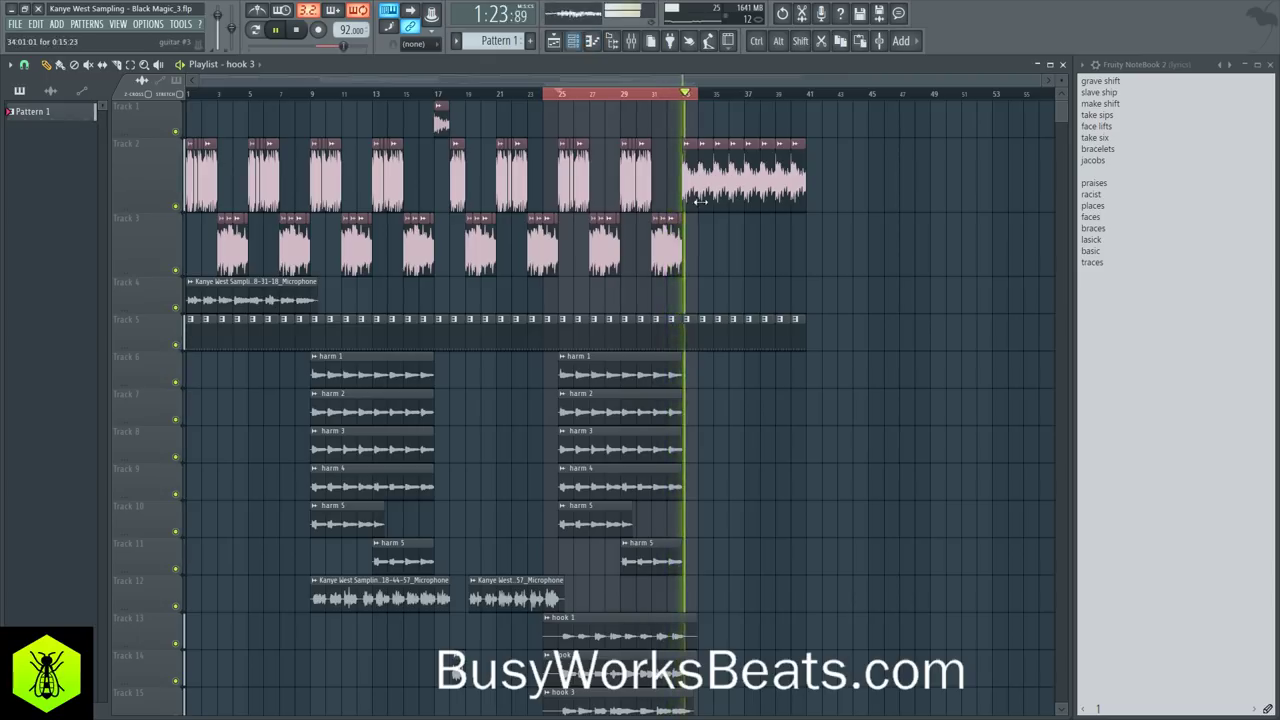
Step: Clear the playlist's time selection and restart playback from the beginning of the song
right_click(646, 96)
key(space)
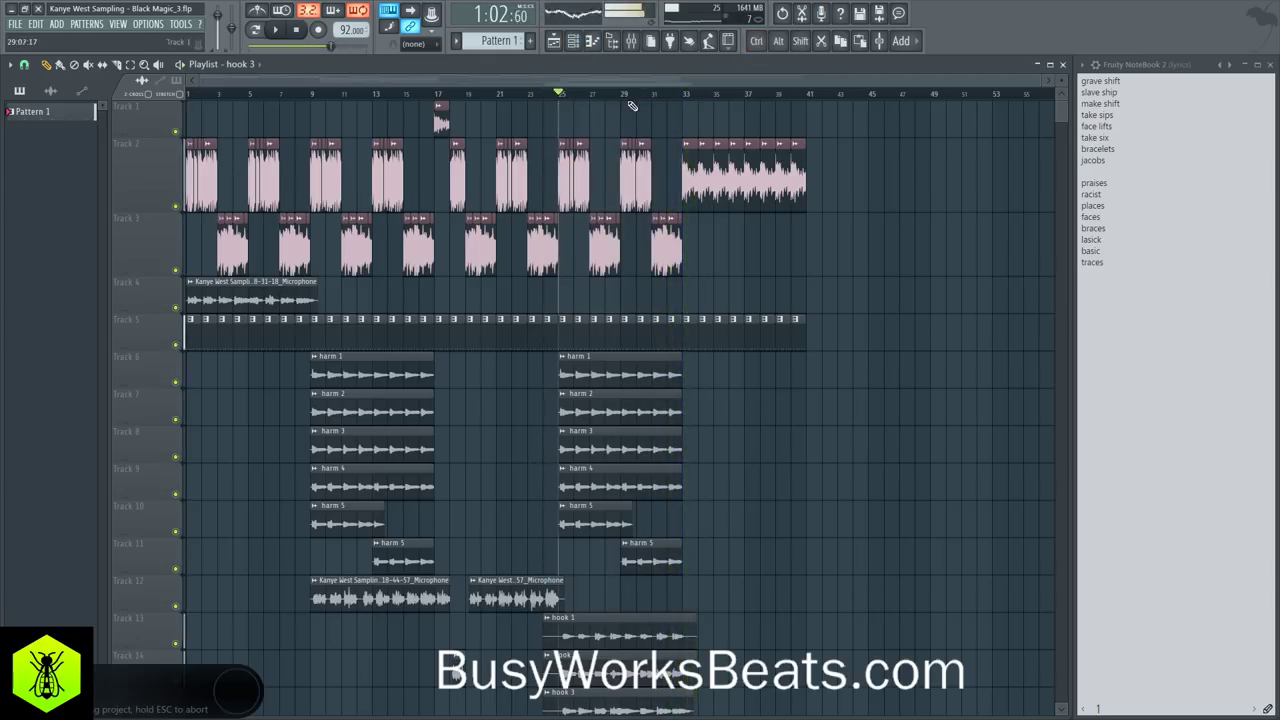
click(297, 31)
key(space)
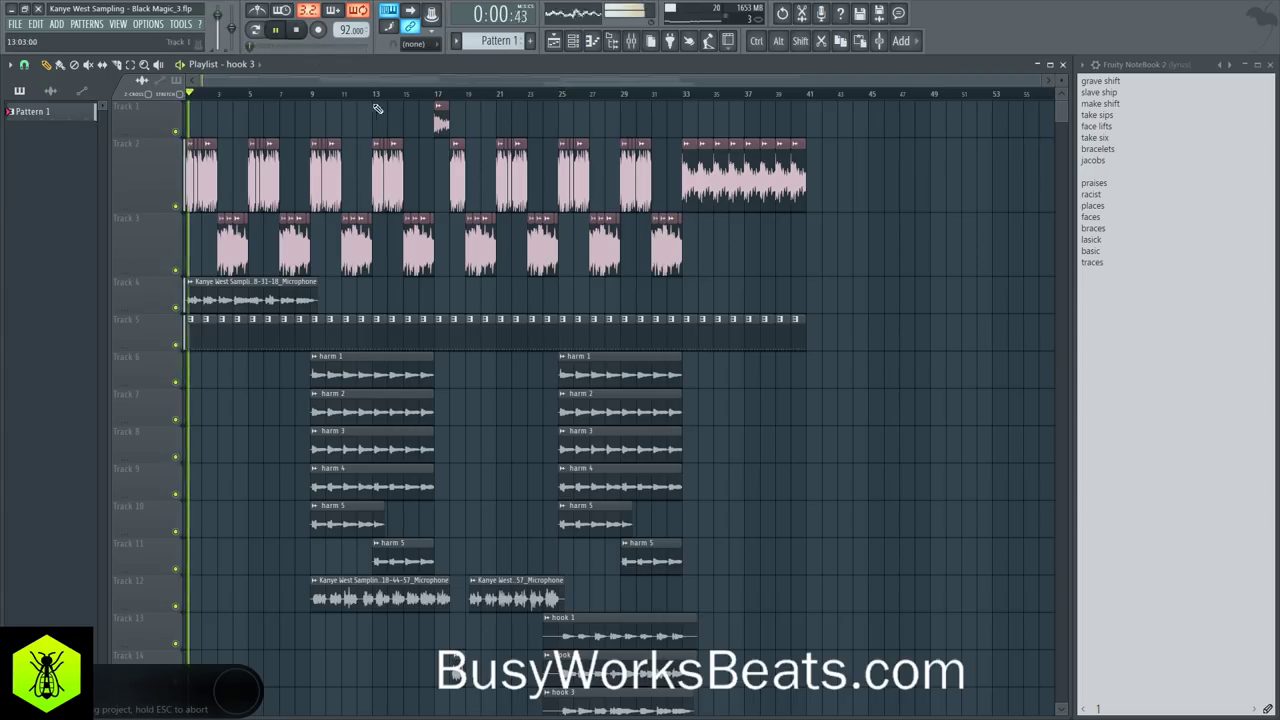
Step: Lower the Insert 13 mixer fader to about -1.4 dB while the song's opening plays
click(612, 40)
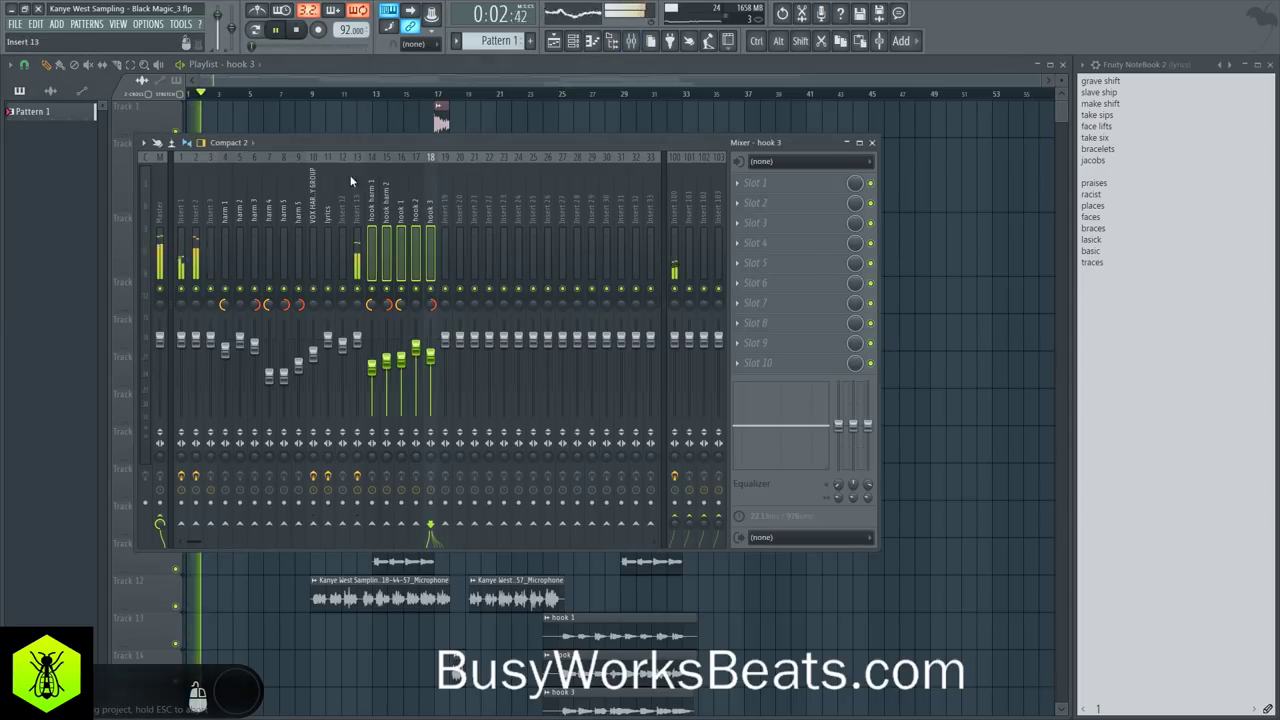
click(330, 203)
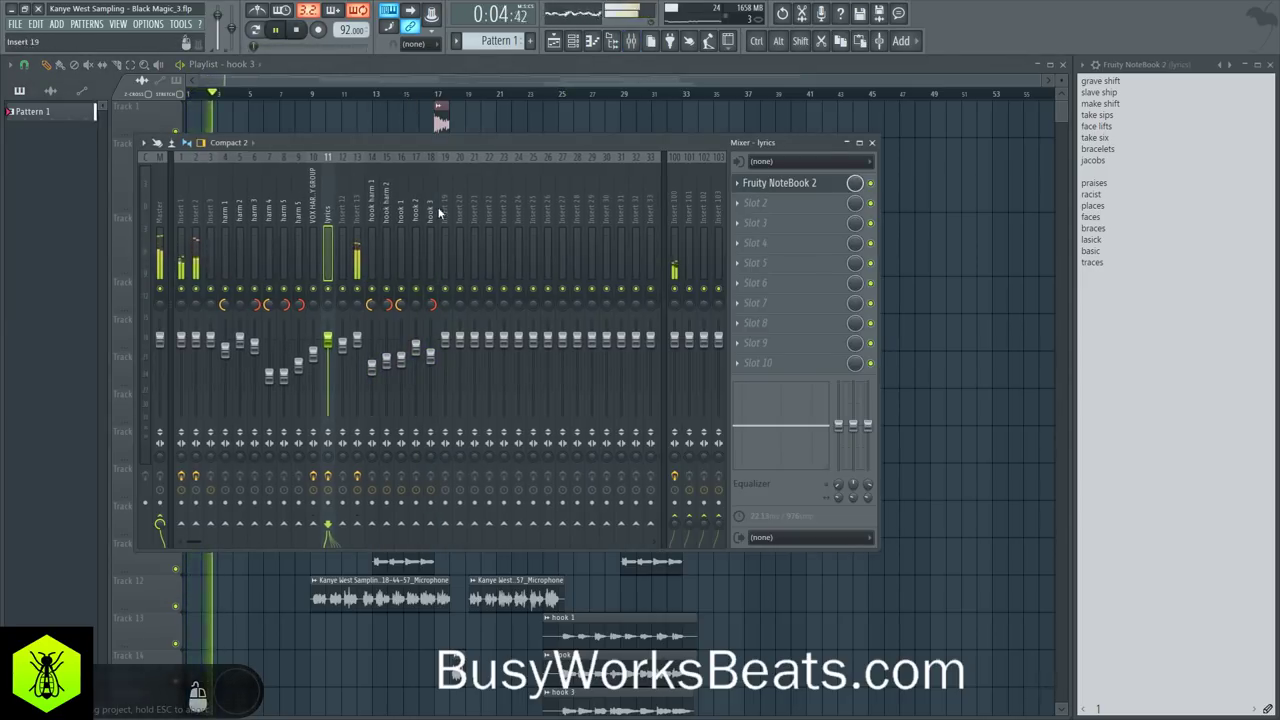
click(358, 210)
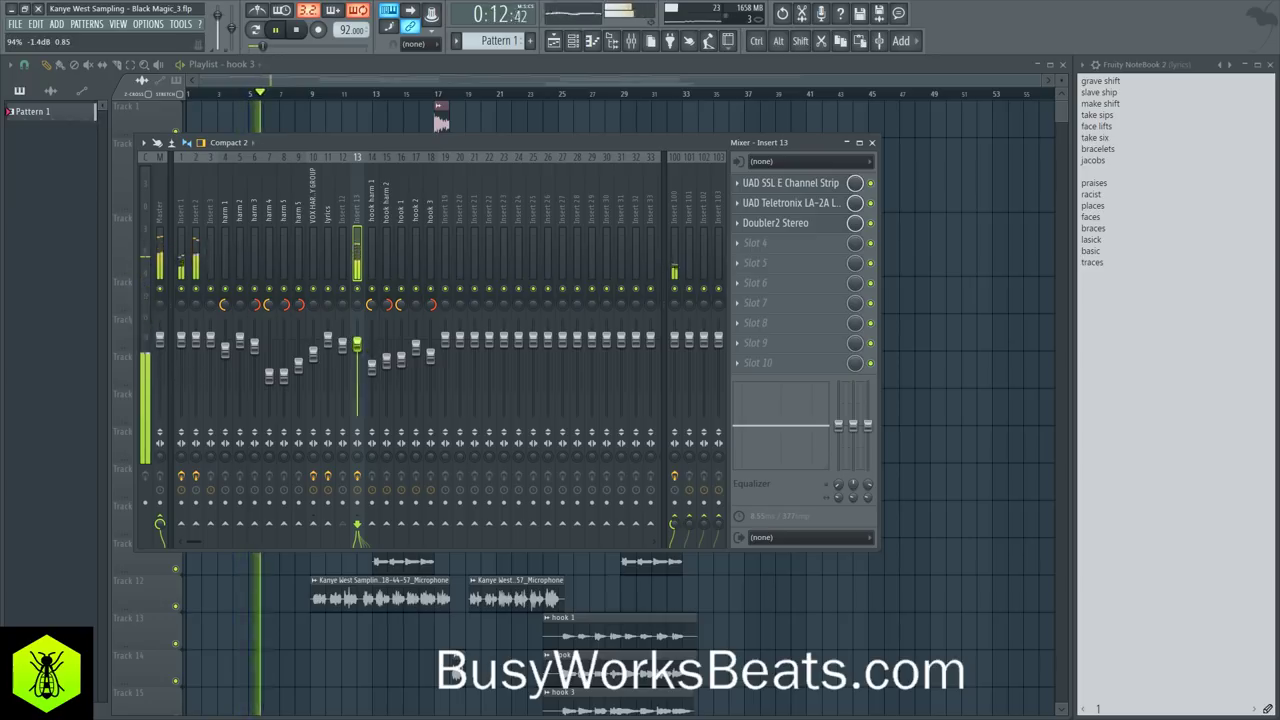
Step: Check the effects chain on Insert 2 and the arrangement during playback
click(196, 210)
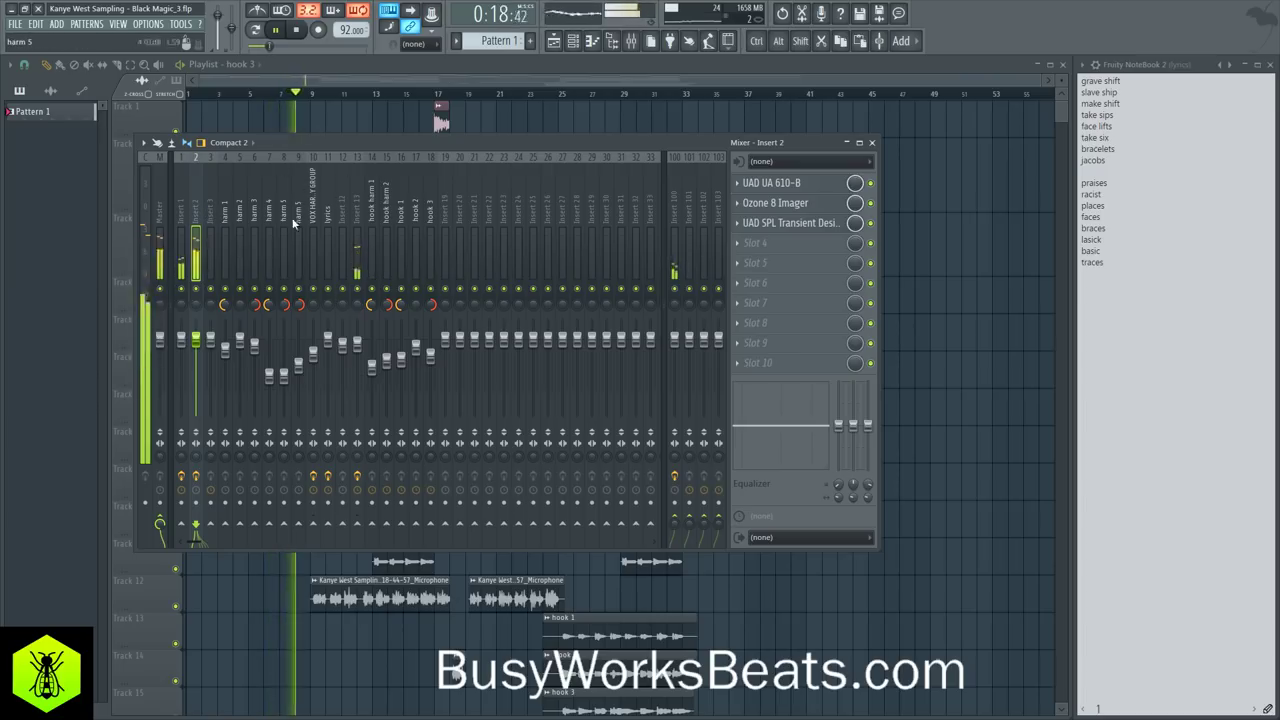
key(F9)
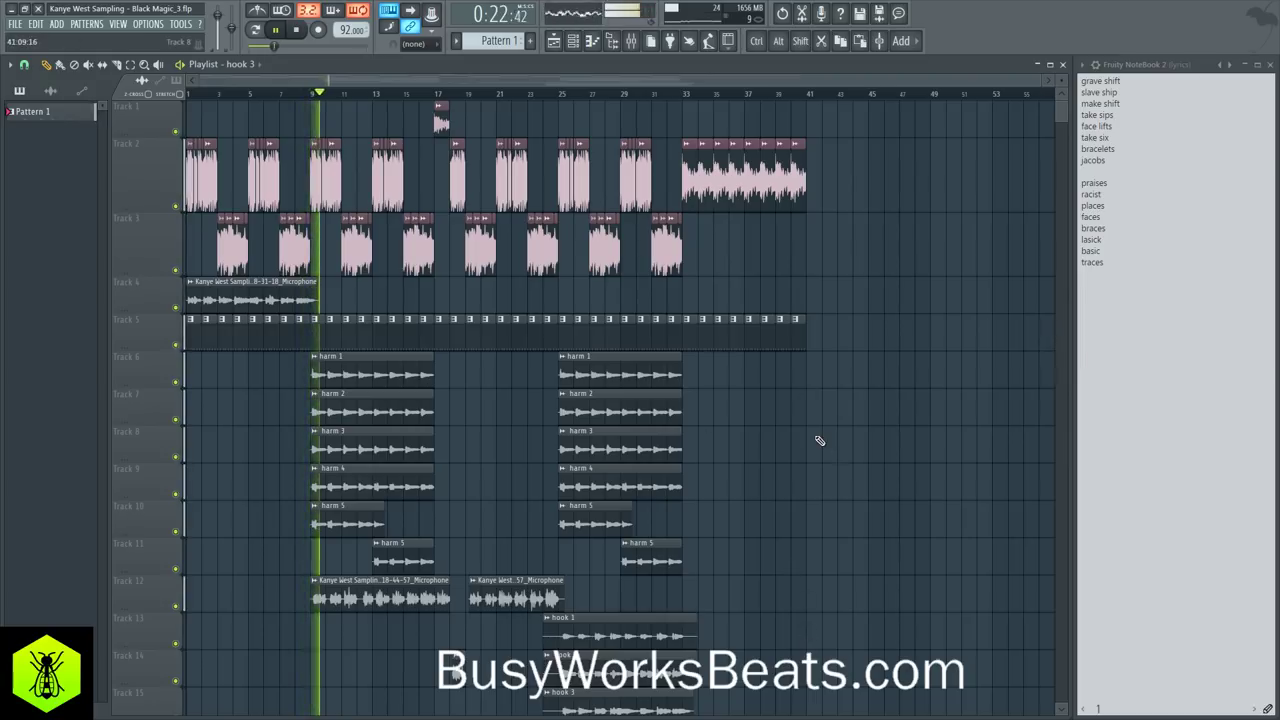
key(F9)
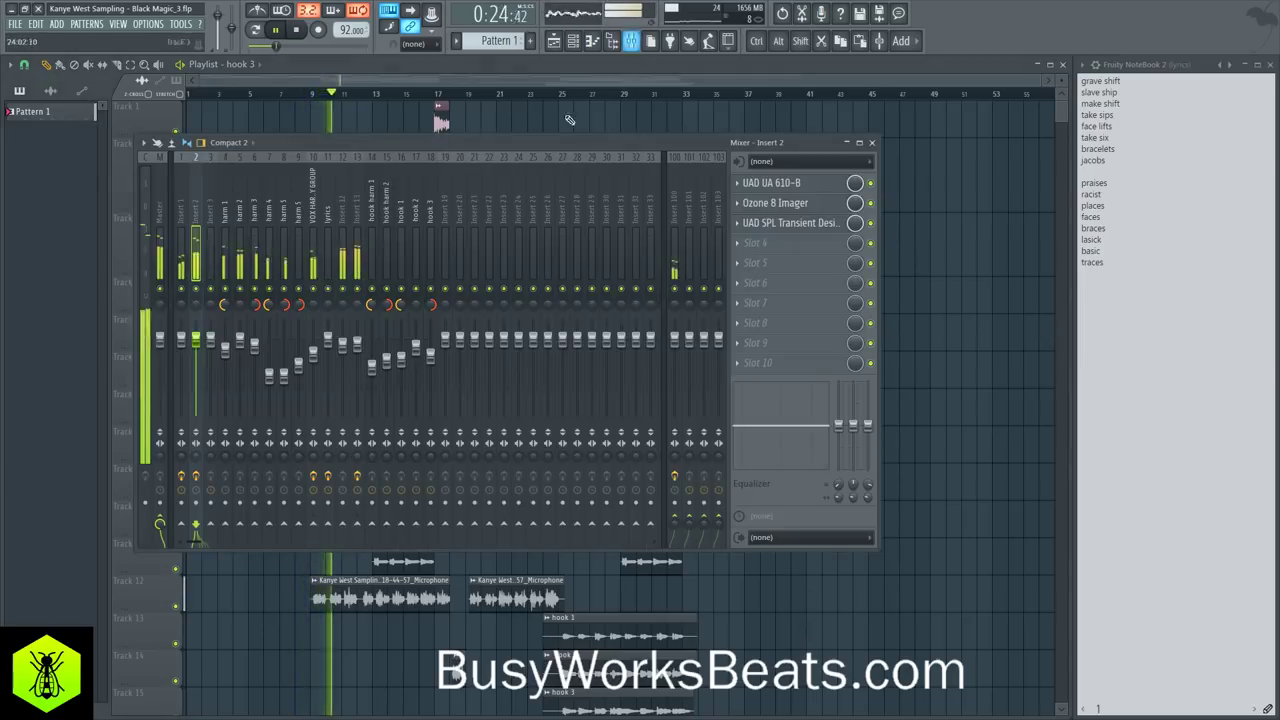
Step: Add the L2 Stereo limiter to slot 4 of Insert 13 and set its release to about 16.98 ms
click(357, 230)
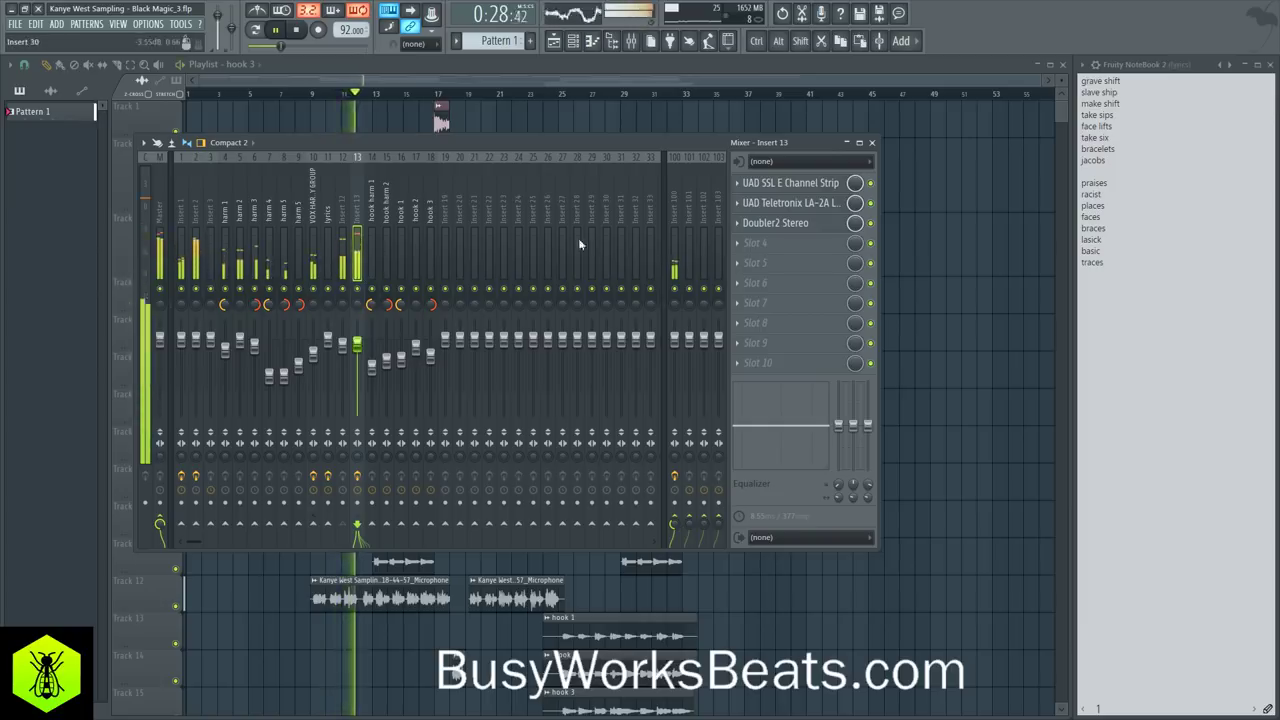
click(810, 248)
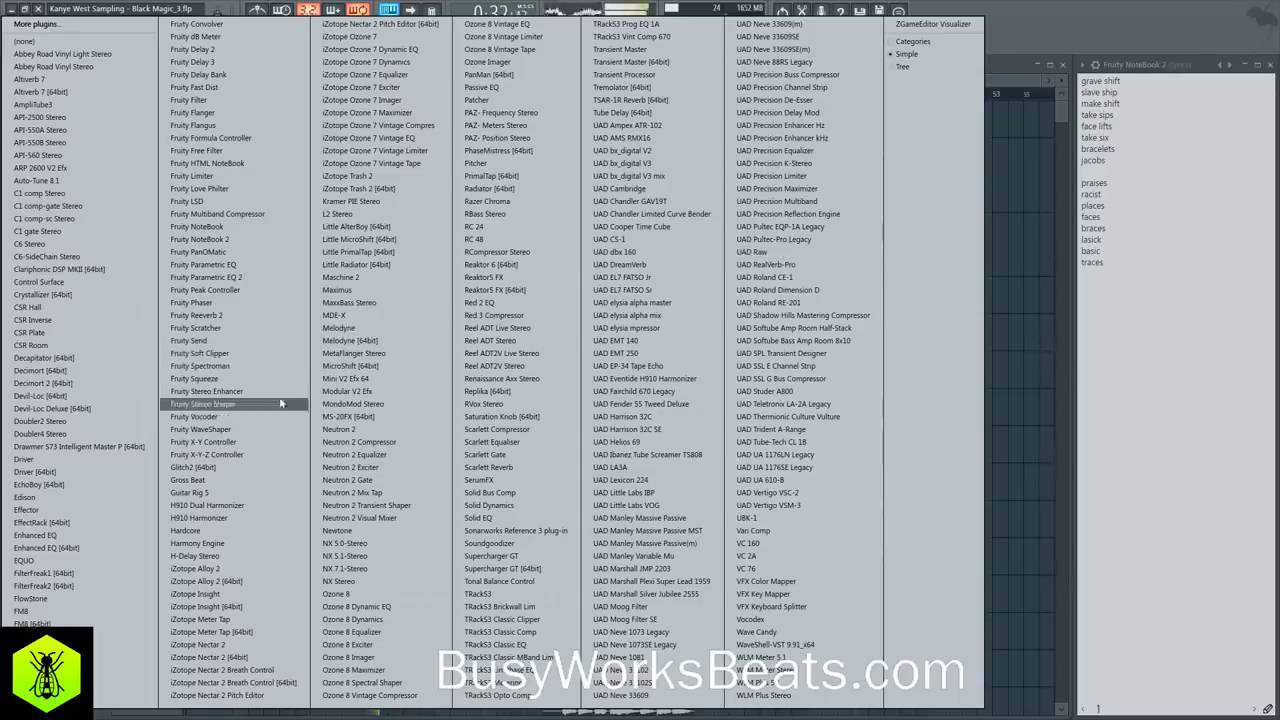
click(343, 214)
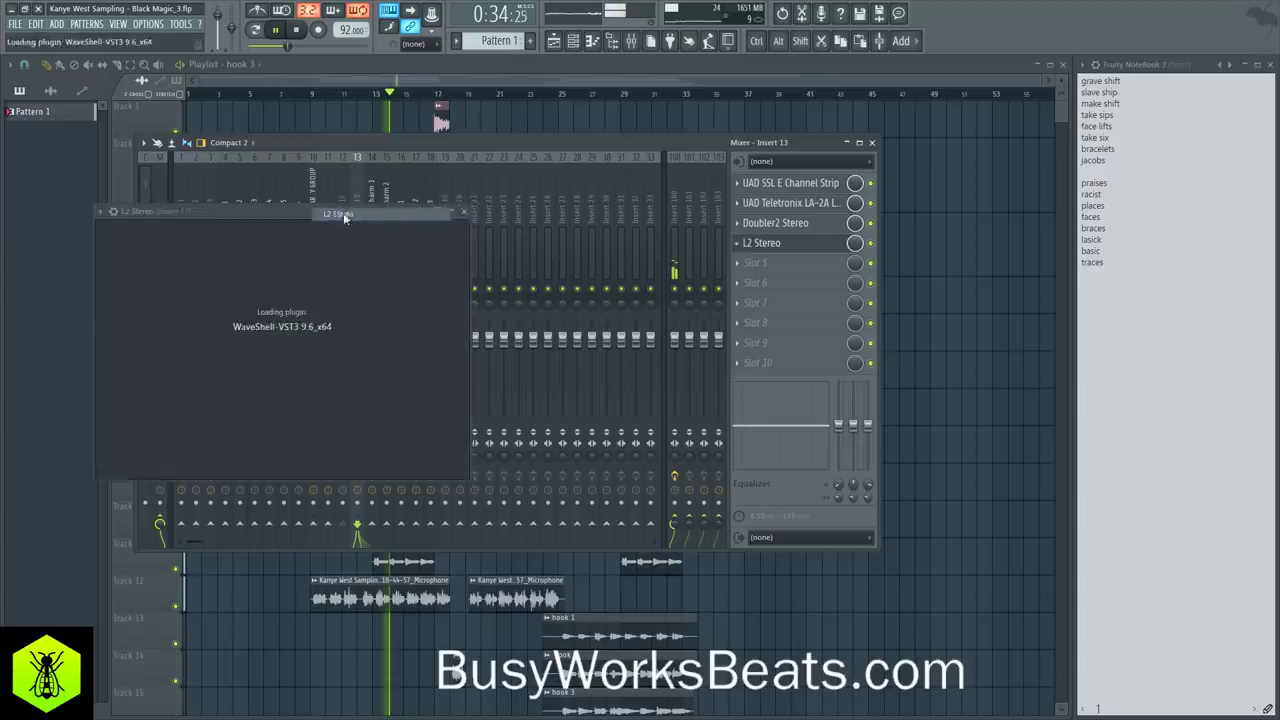
click(424, 211)
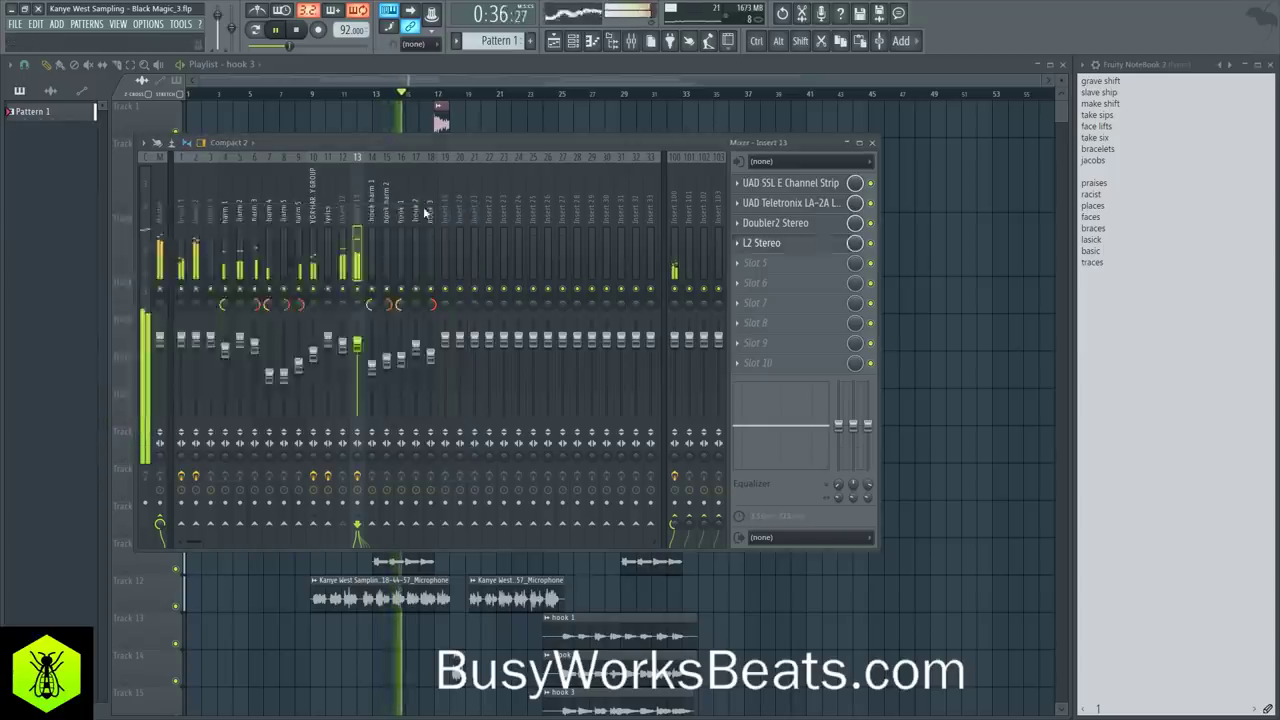
click(833, 244)
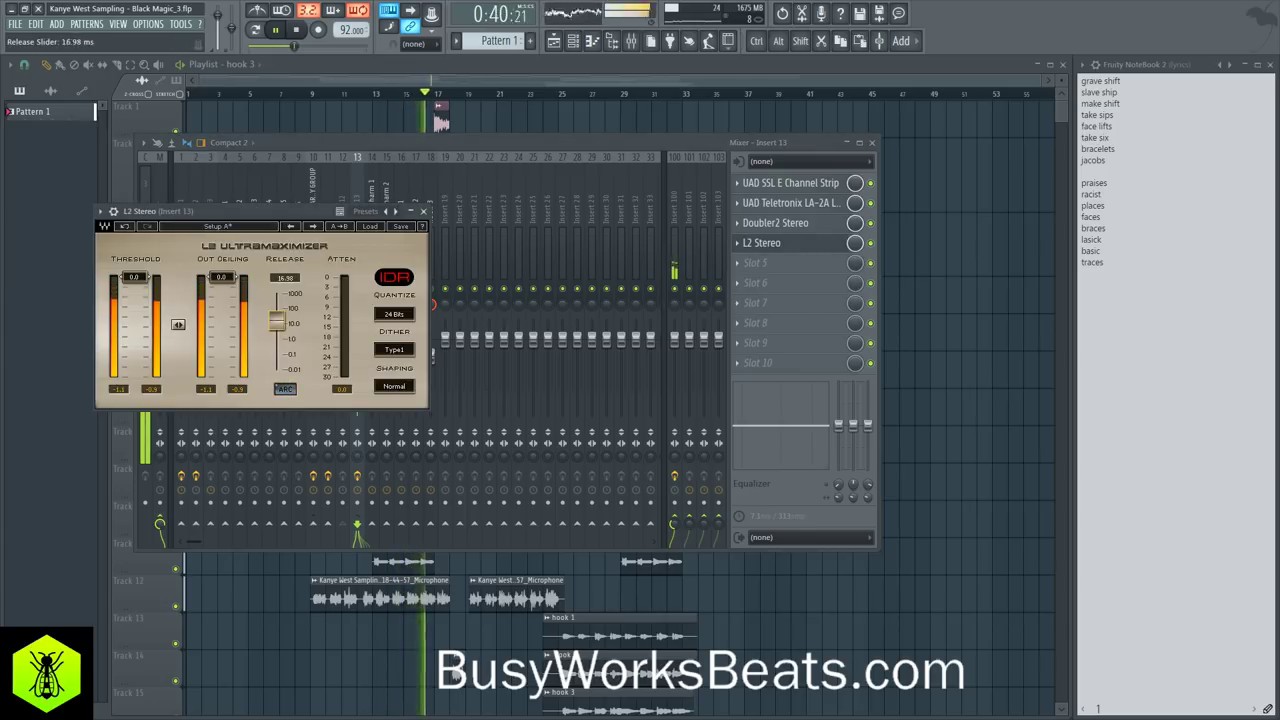
click(425, 212)
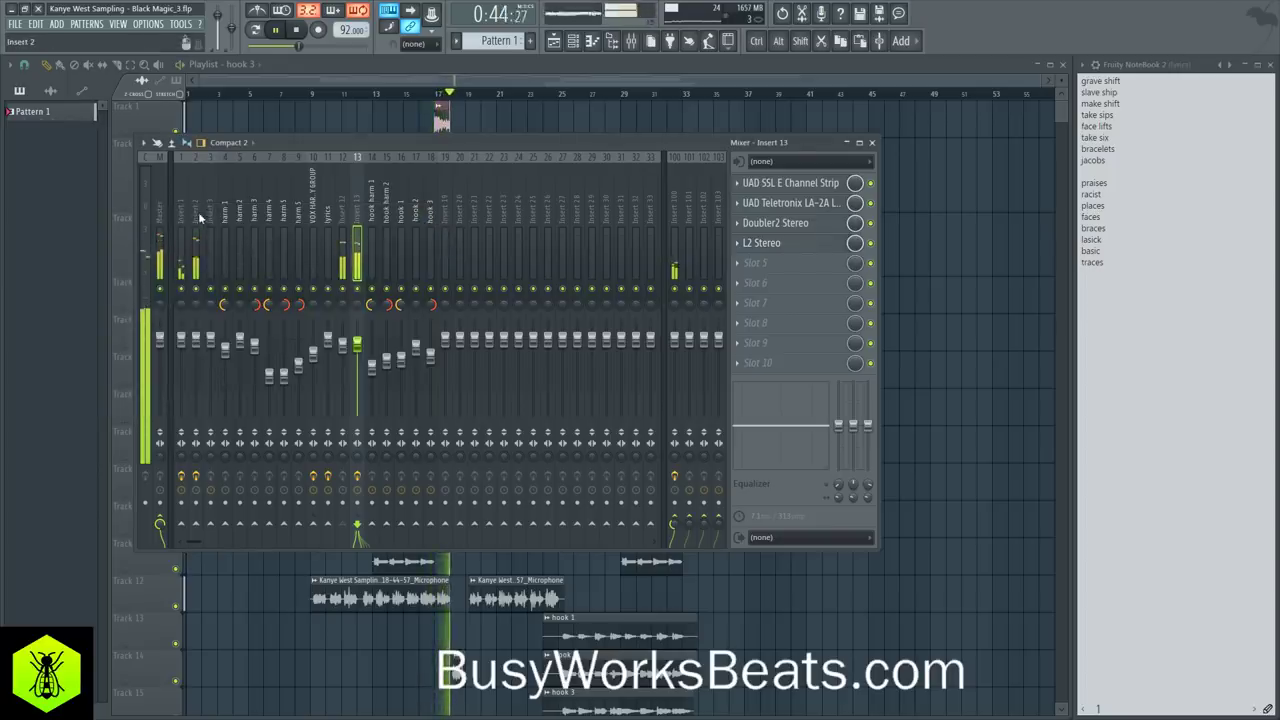
Step: Add the L2 Stereo limiter to slot 4 of Insert 2, keeping its default settings
click(200, 217)
click(770, 259)
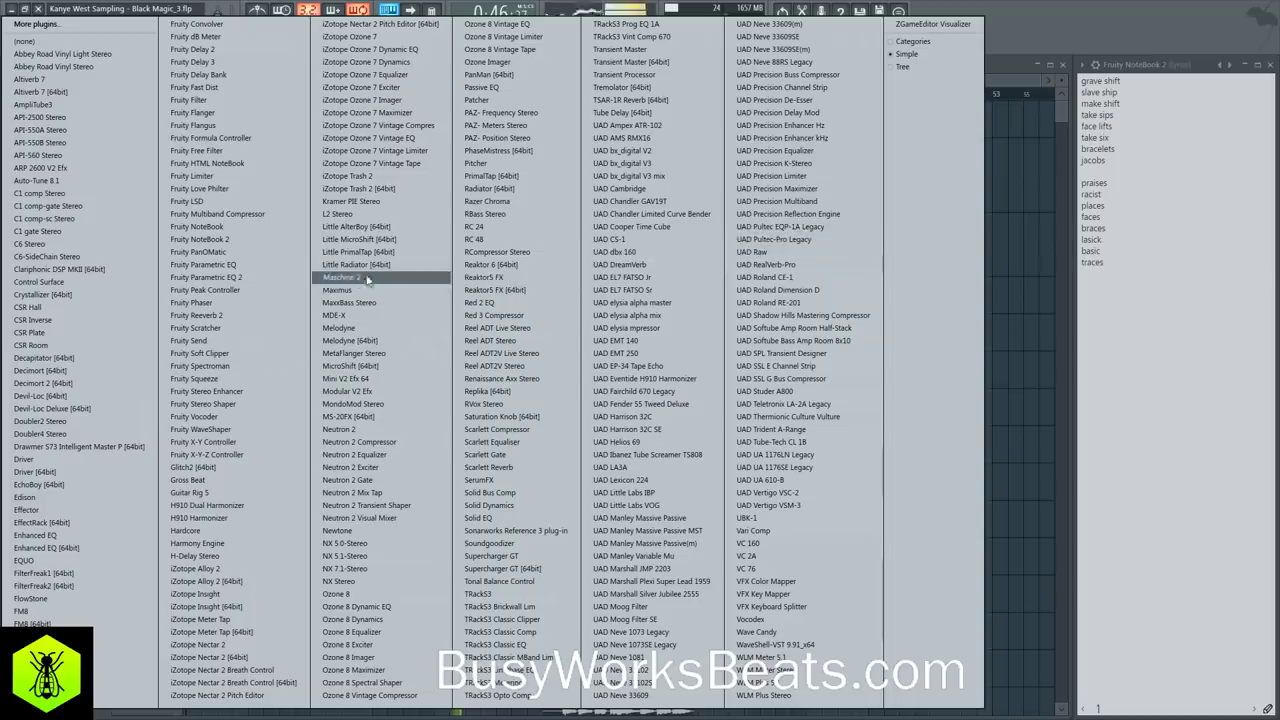
click(352, 214)
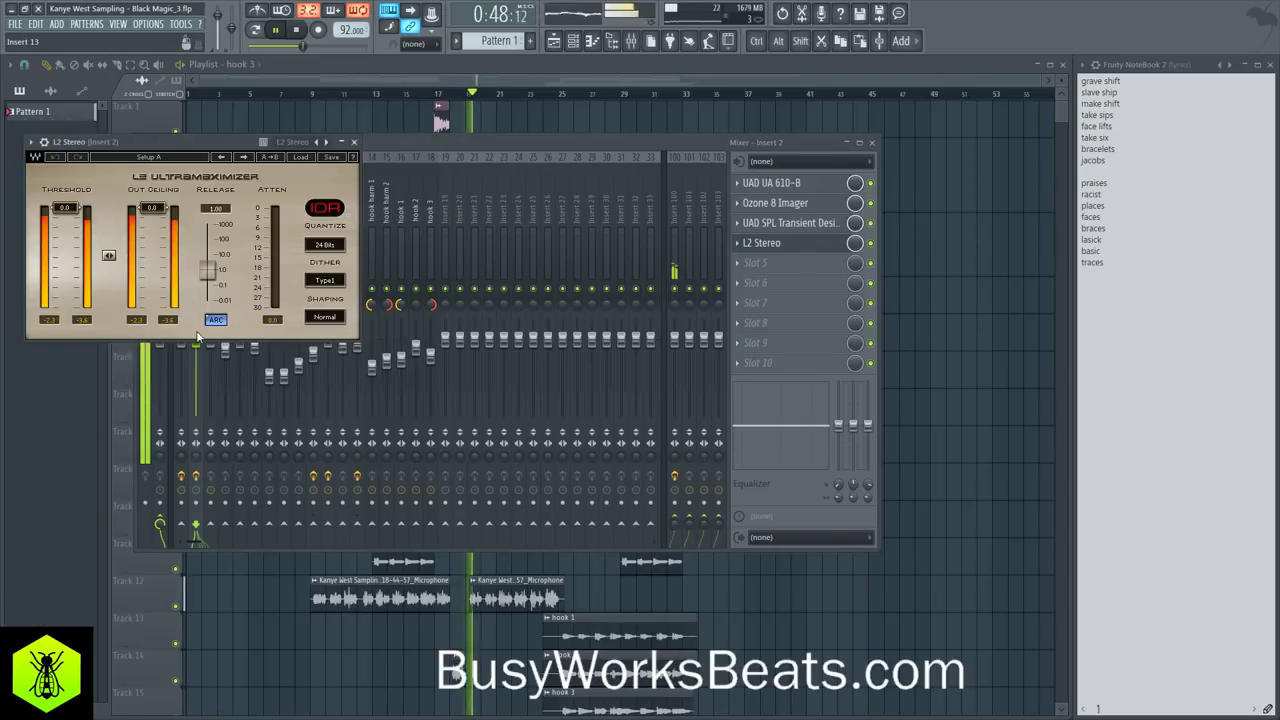
click(354, 141)
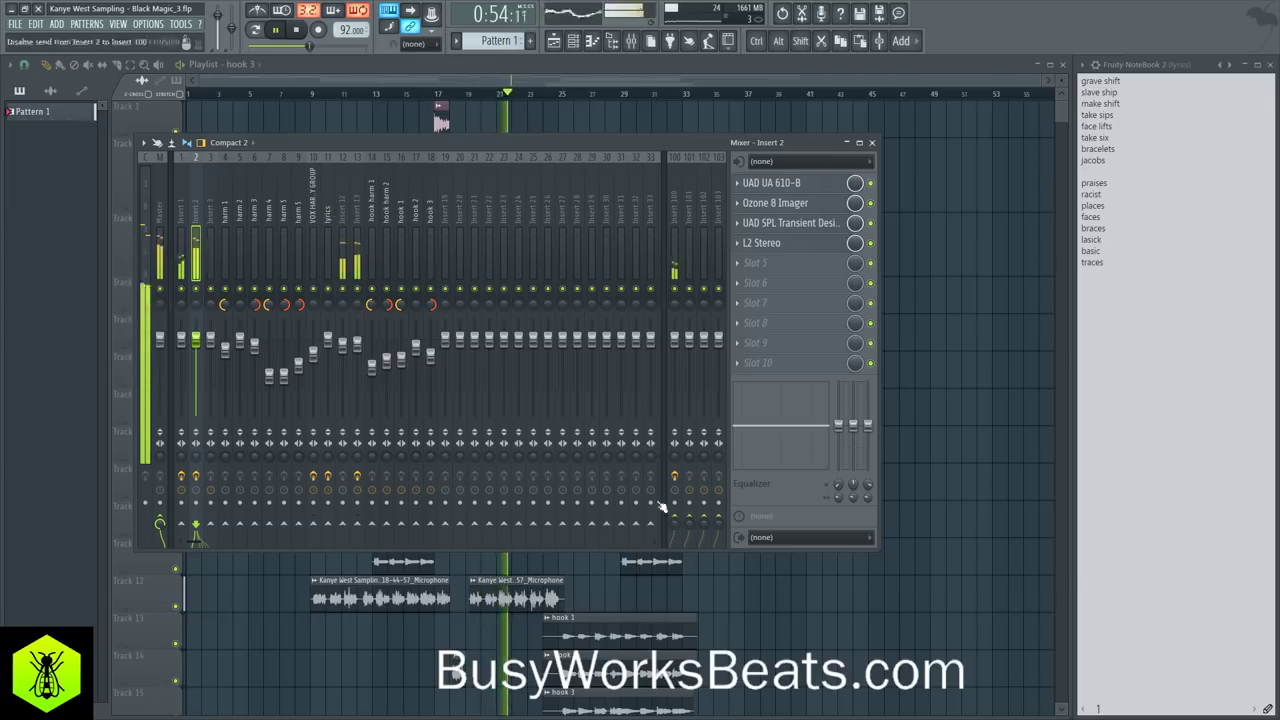
Step: Save the project, then save it as the new version Kanye West Sampling - Black Magic_4.flp
key(F9)
key(ctrl+s)
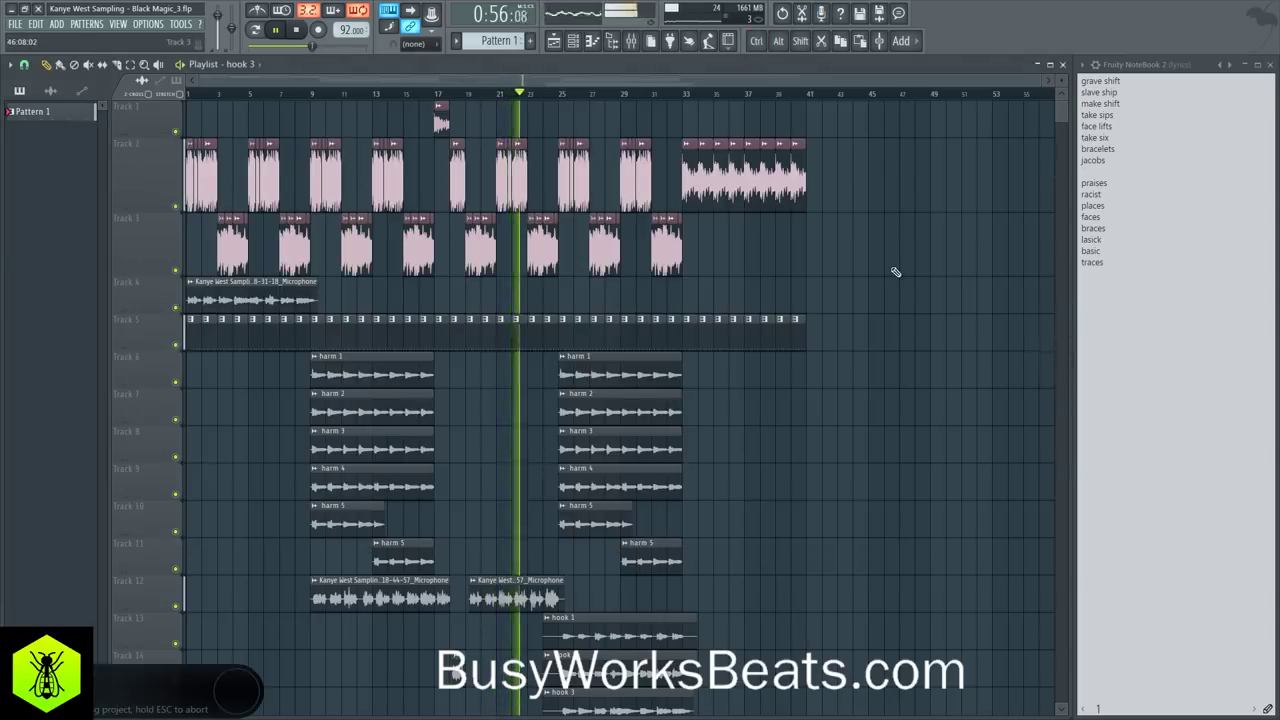
scroll(895, 272, down, 3)
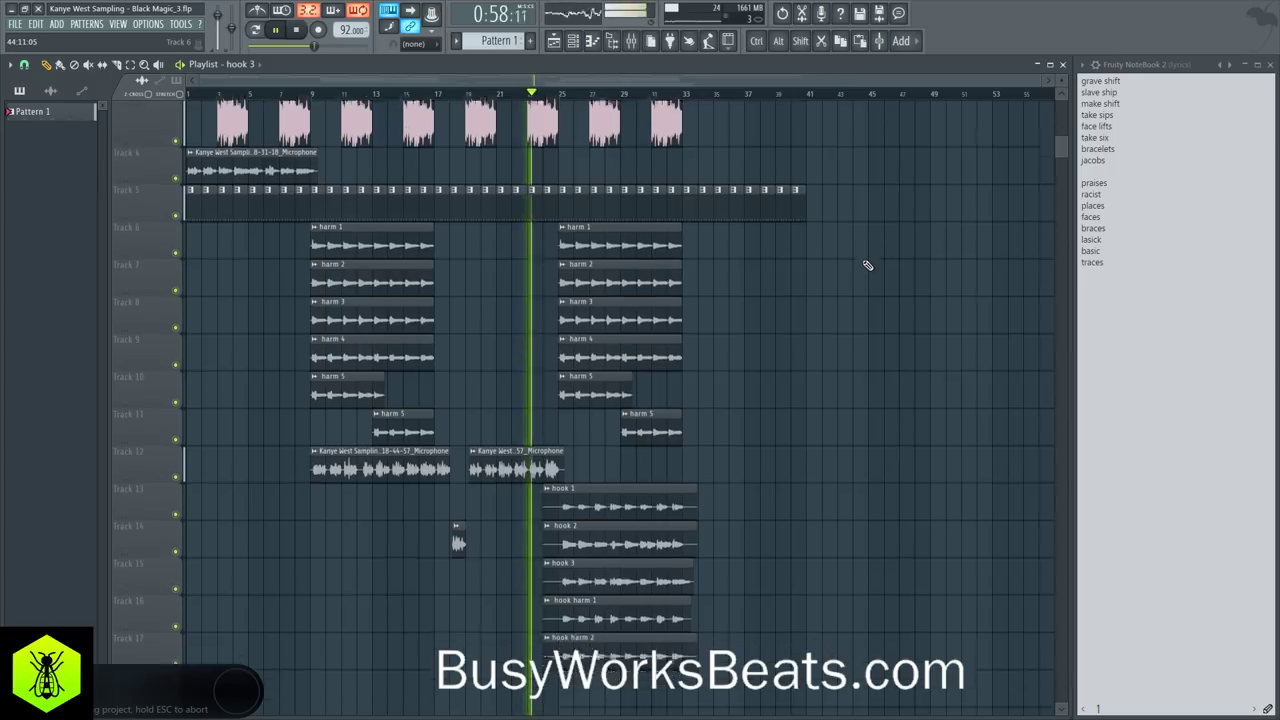
scroll(866, 266, down, 1)
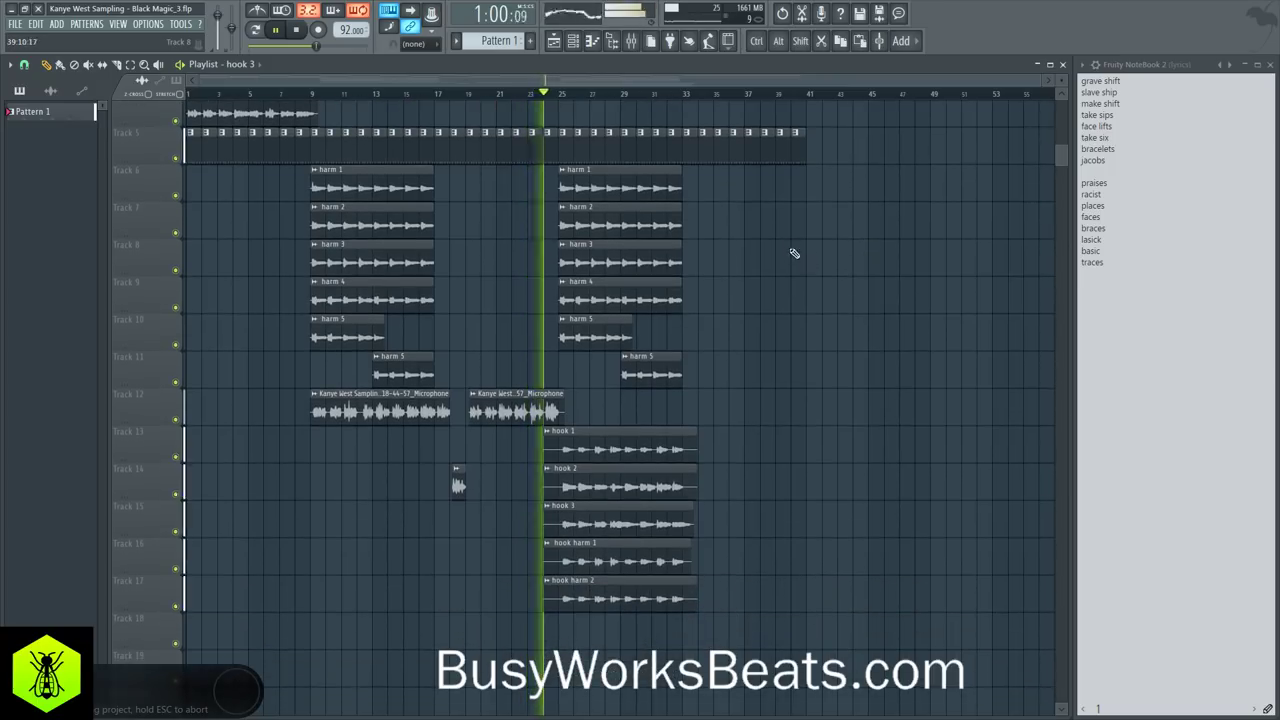
key(ctrl+s)
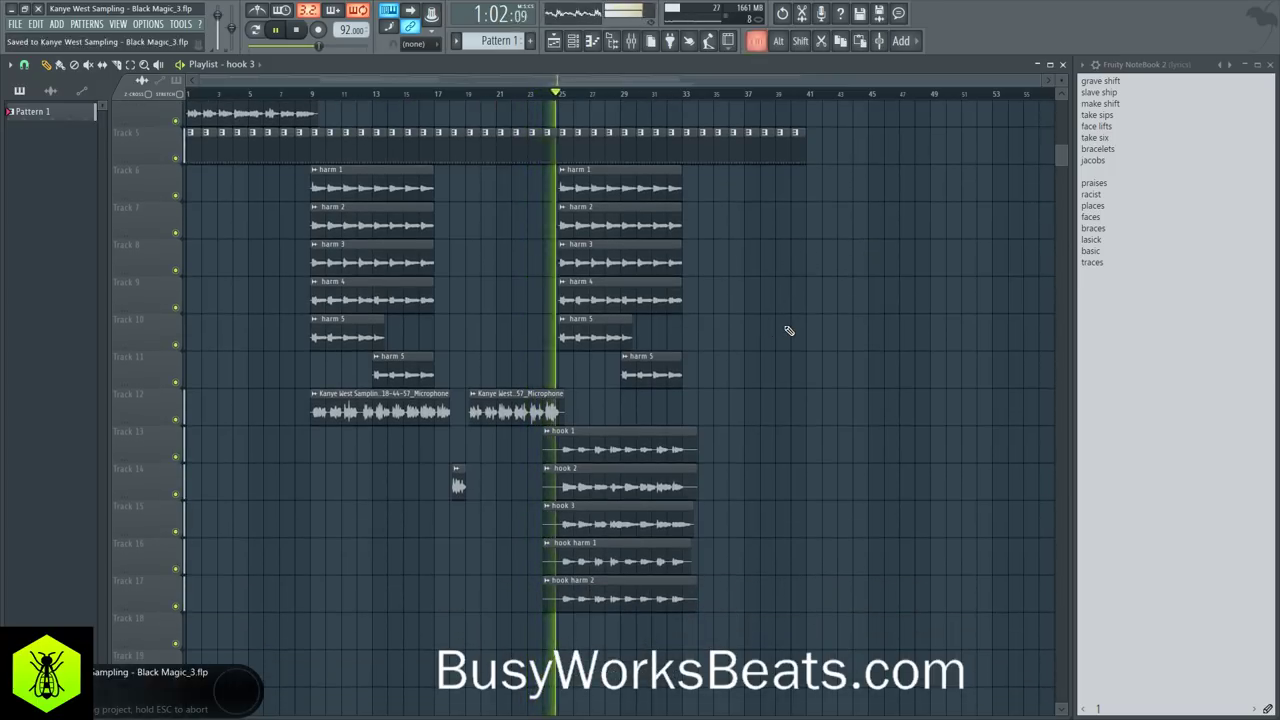
key(ctrl+n)
Step: Copy Insert 13's mixer track state to Insert 19 and select the tracks hook harm 1 through hook 3
scroll(727, 177, up, 3)
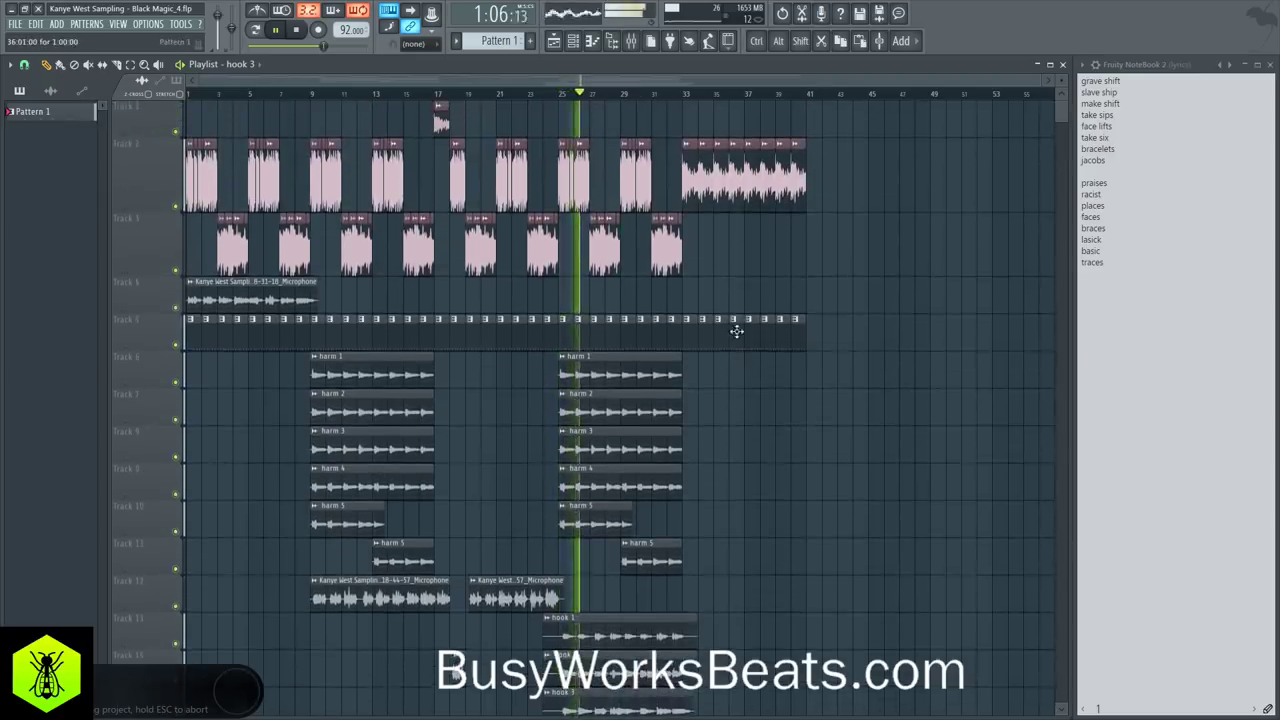
scroll(749, 363, down, 3)
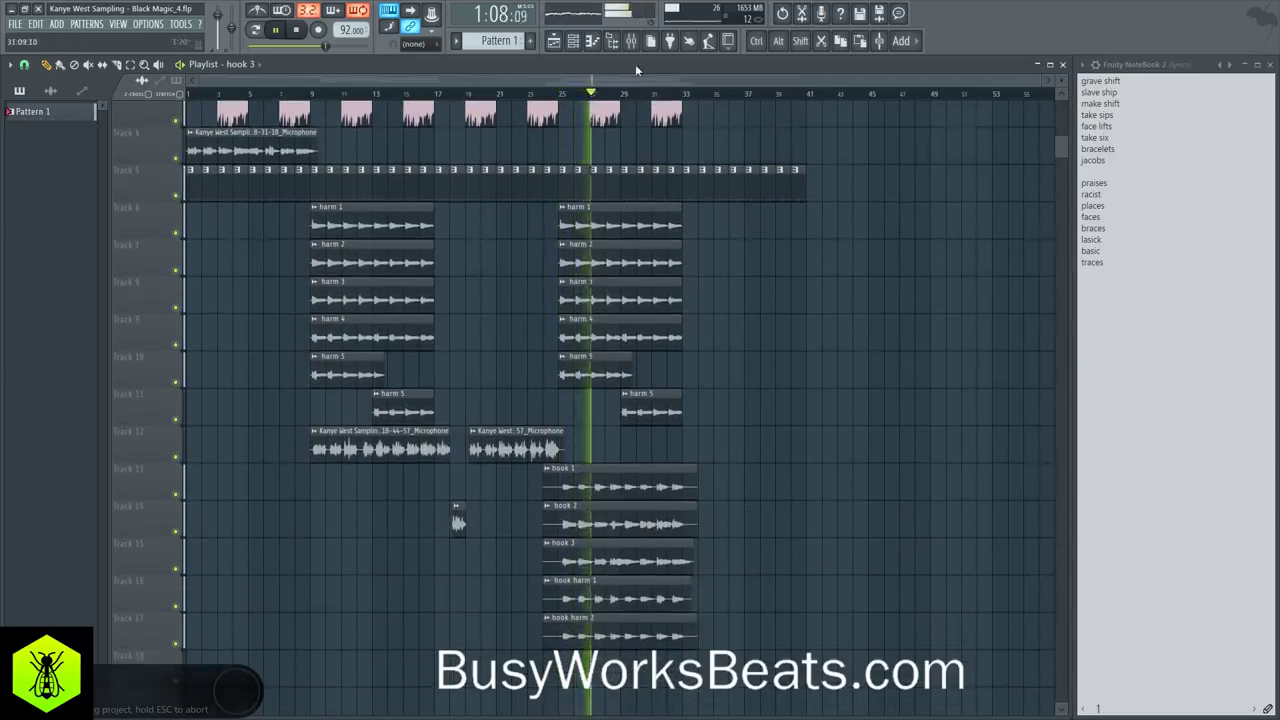
click(631, 40)
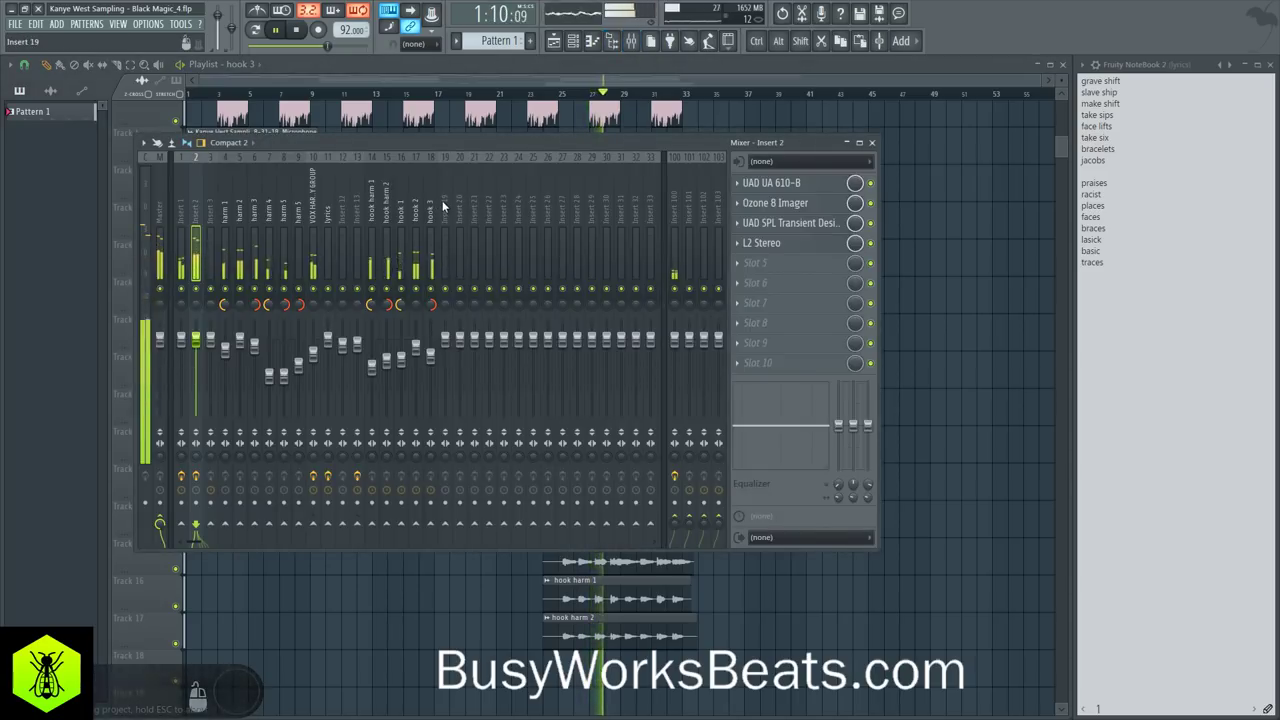
click(351, 208)
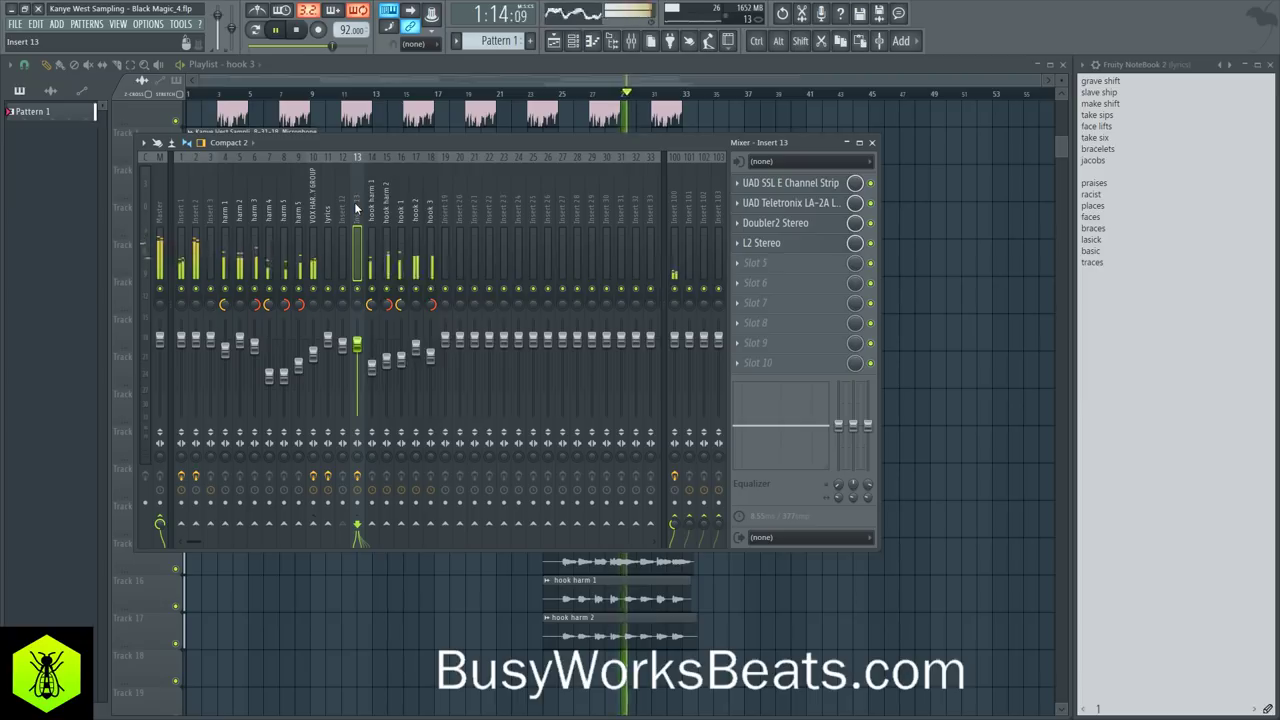
right_click(355, 208)
mouse_move(390, 219)
drag(525, 220, 372, 196)
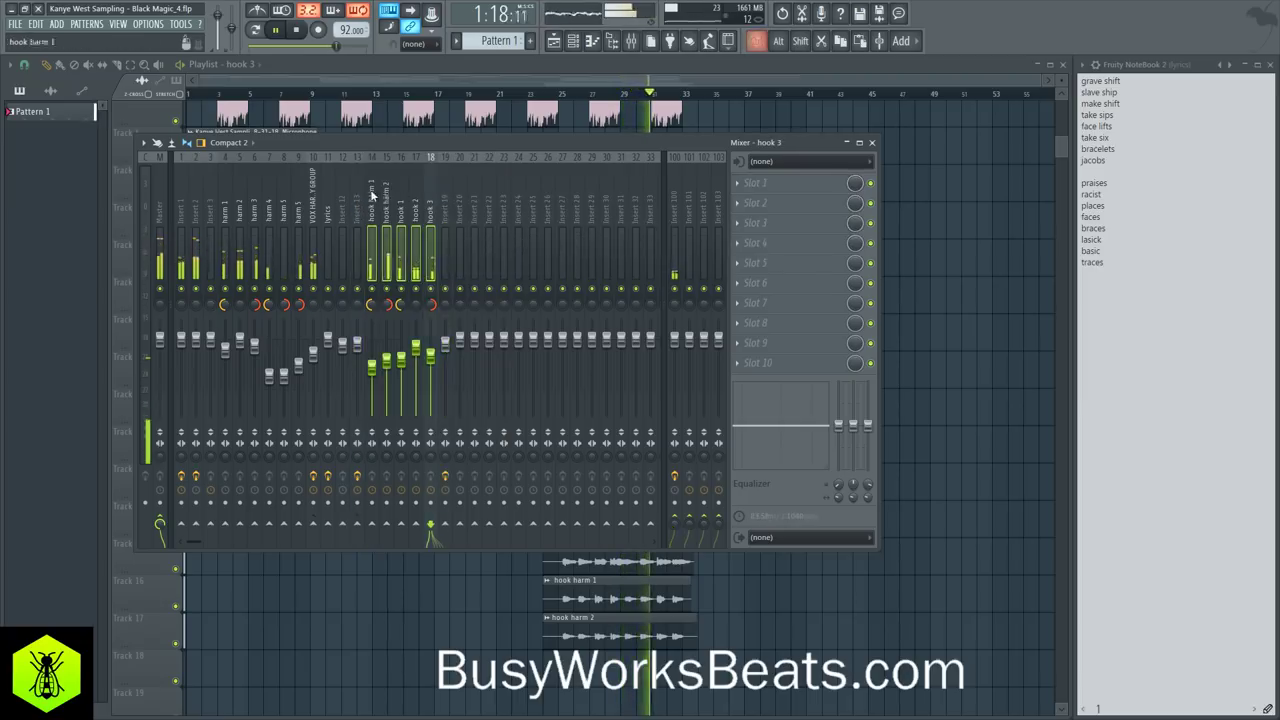
Step: Route the selected tracks hook harm 1 through hook 3 to Insert 19 only and save the project
right_click(447, 529)
click(470, 545)
click(444, 218)
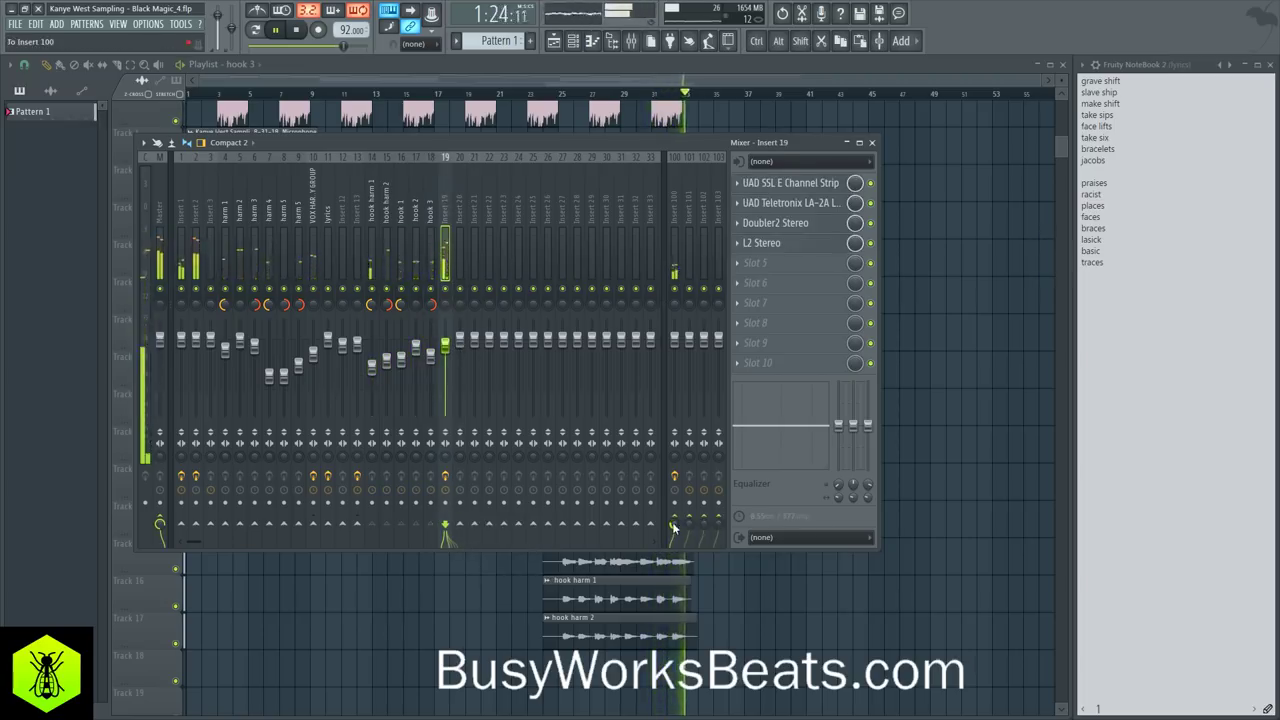
key(F9)
key(ctrl+s)
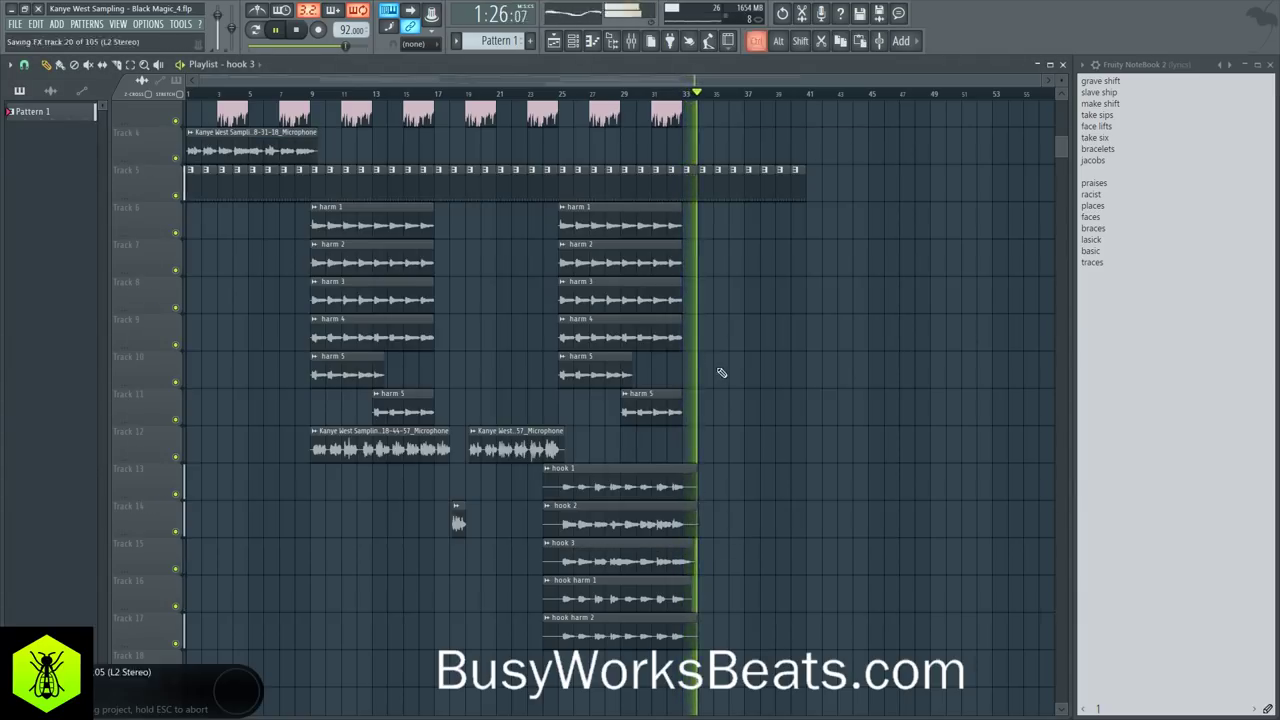
Step: Replay the hook from bar 30 and rebalance its harmonies, lowering hook harm 2 and slightly raising hook harm 1
scroll(824, 242, up, 4)
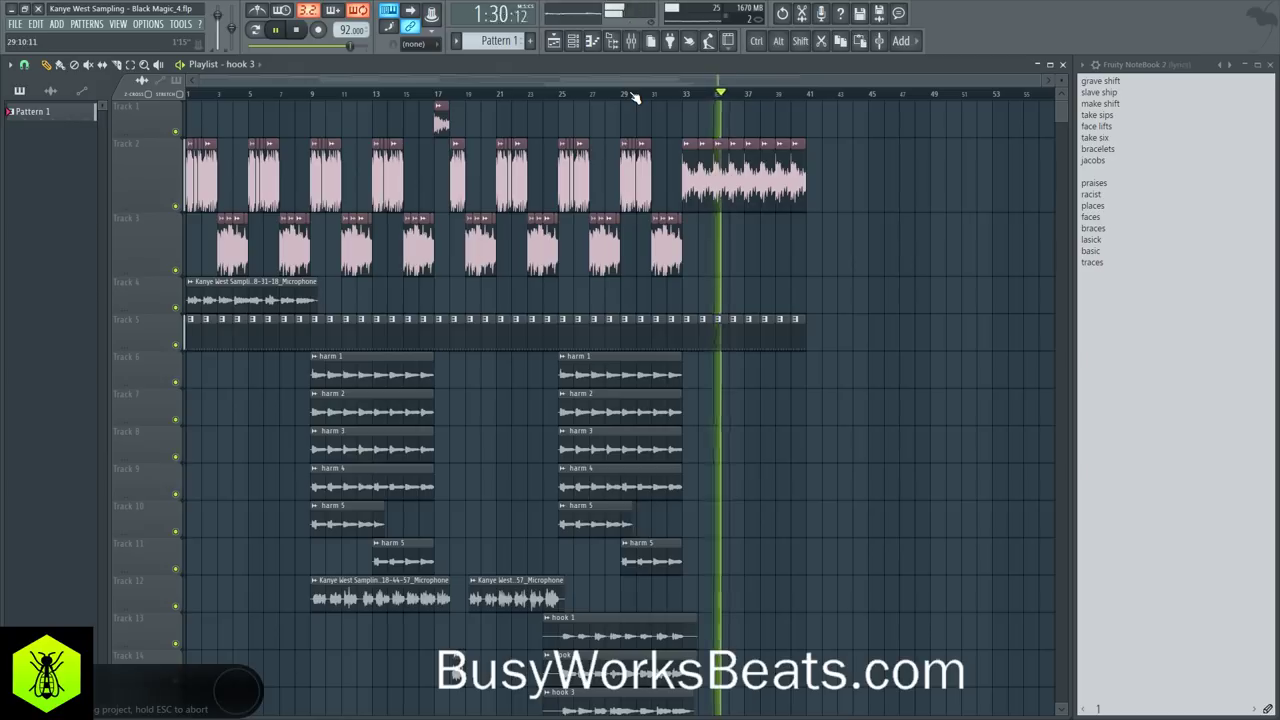
click(634, 94)
key(F9)
scroll(430, 203, down, 6)
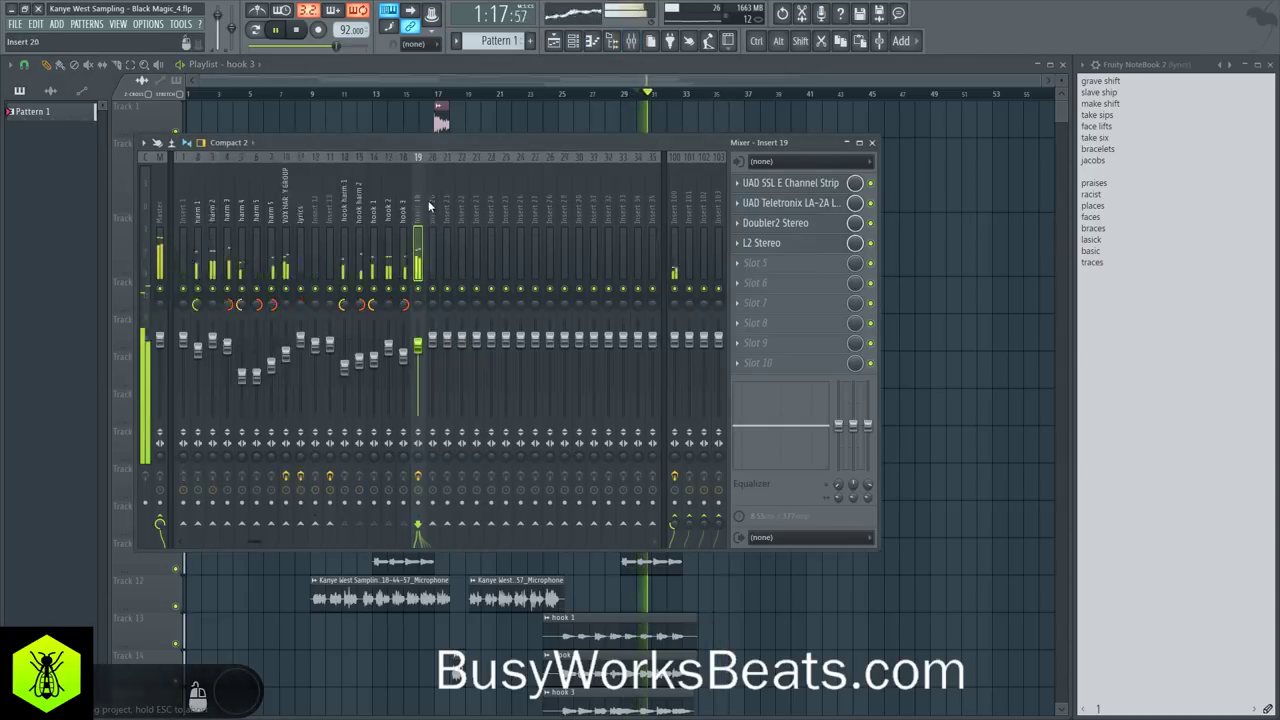
click(298, 362)
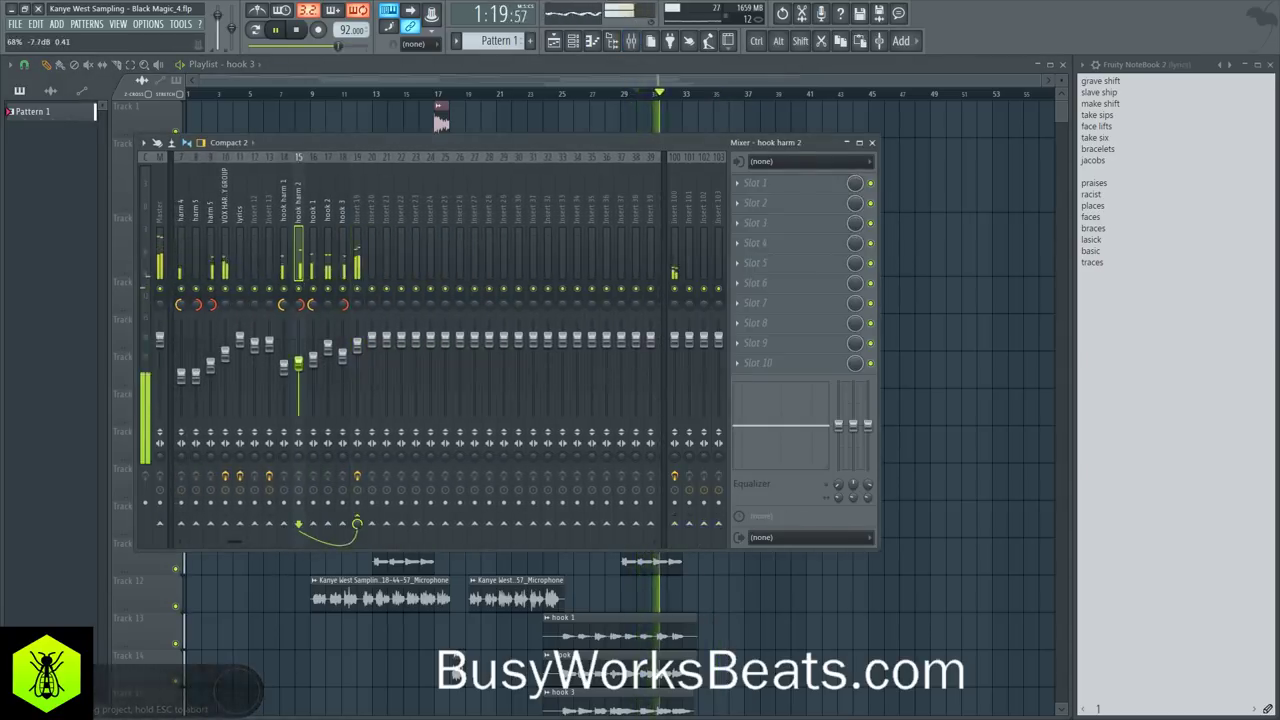
click(284, 366)
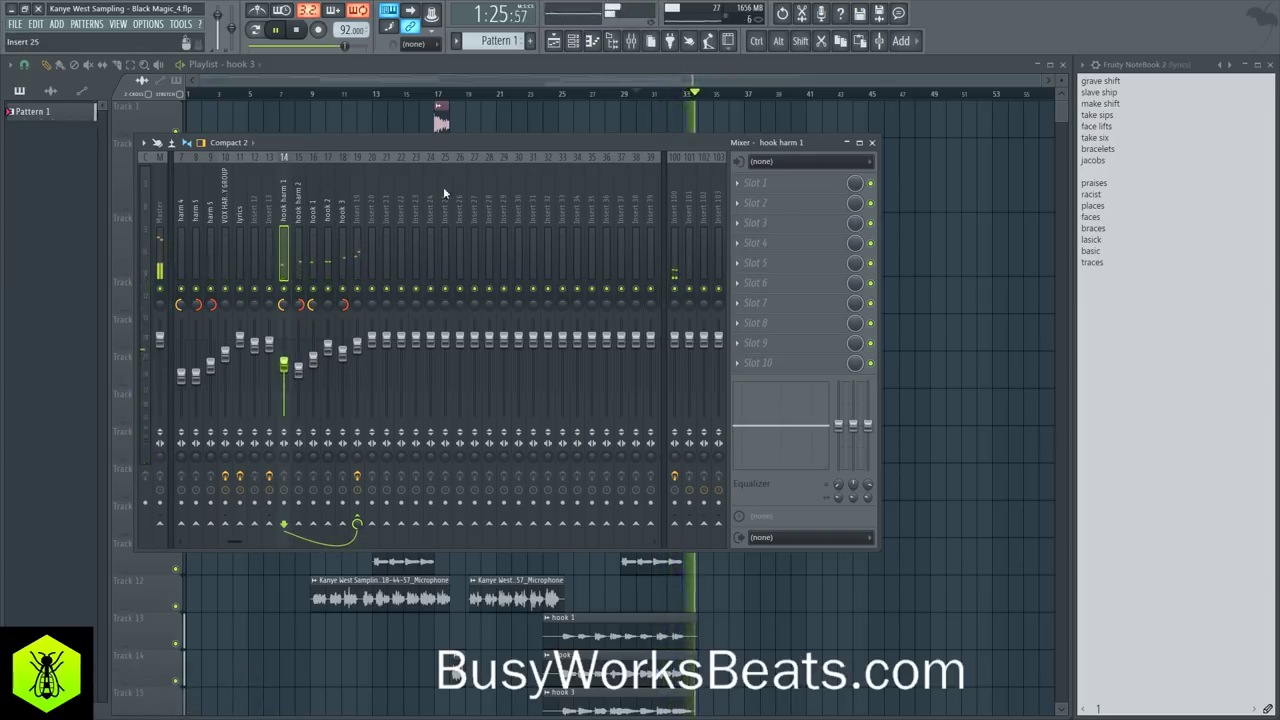
Step: Select the Microphone mixer track, then save the project with playback stopped
scroll(439, 172, down, 15)
click(521, 213)
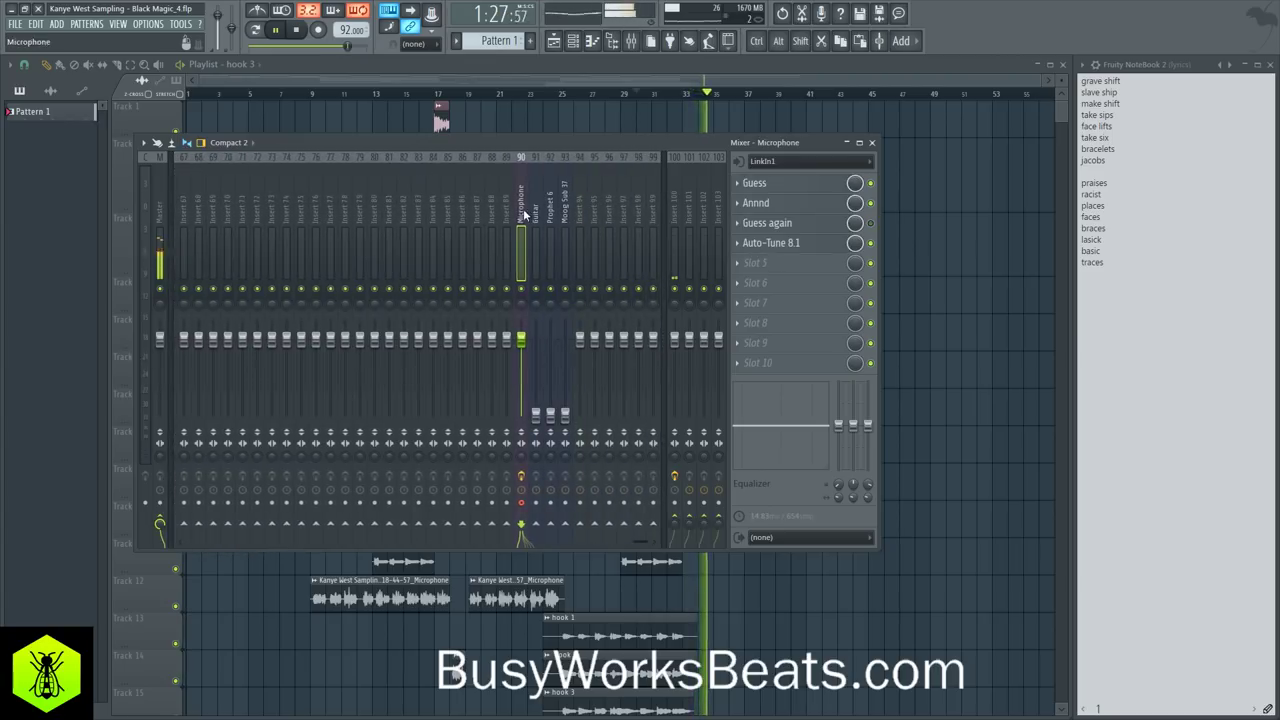
right_click(944, 284)
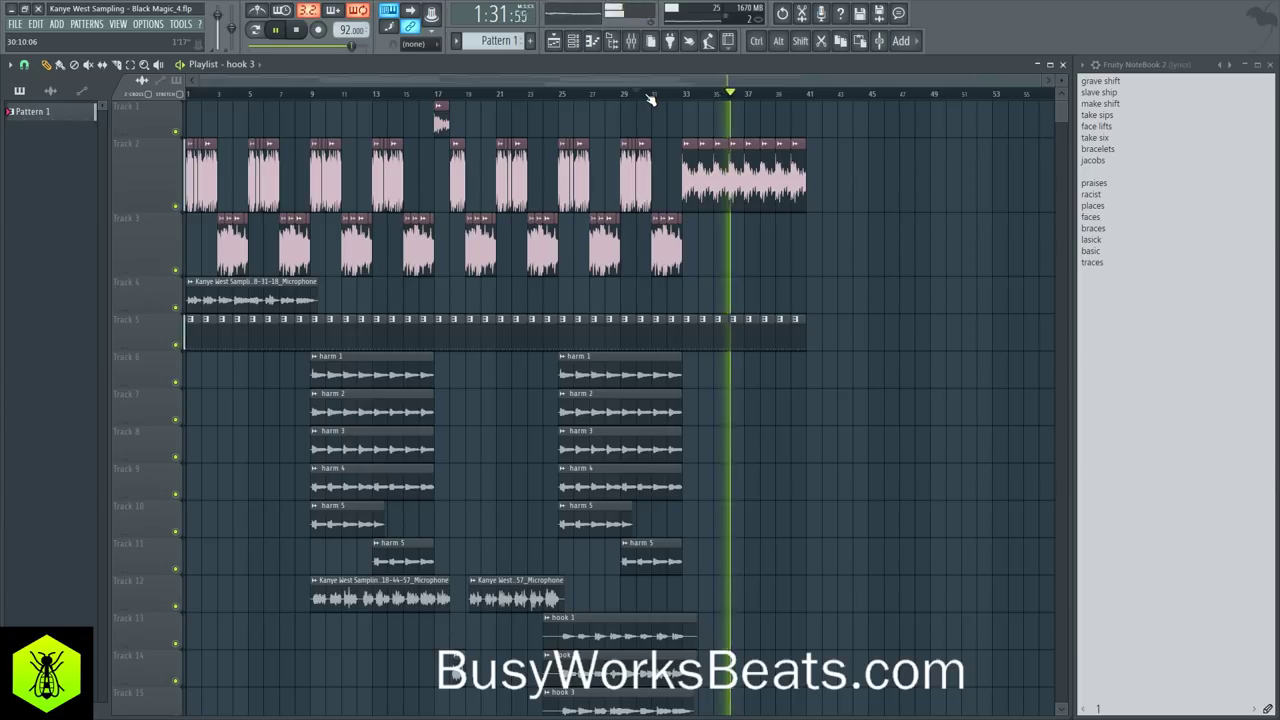
click(1149, 304)
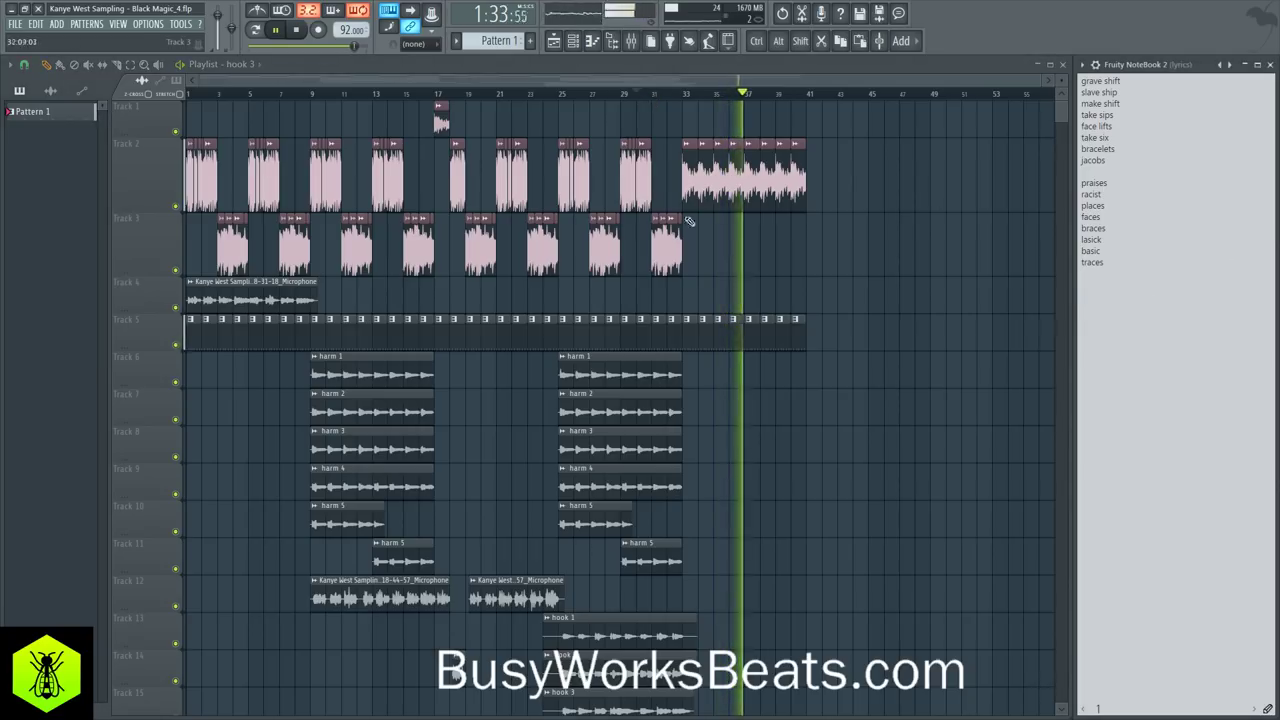
click(298, 31)
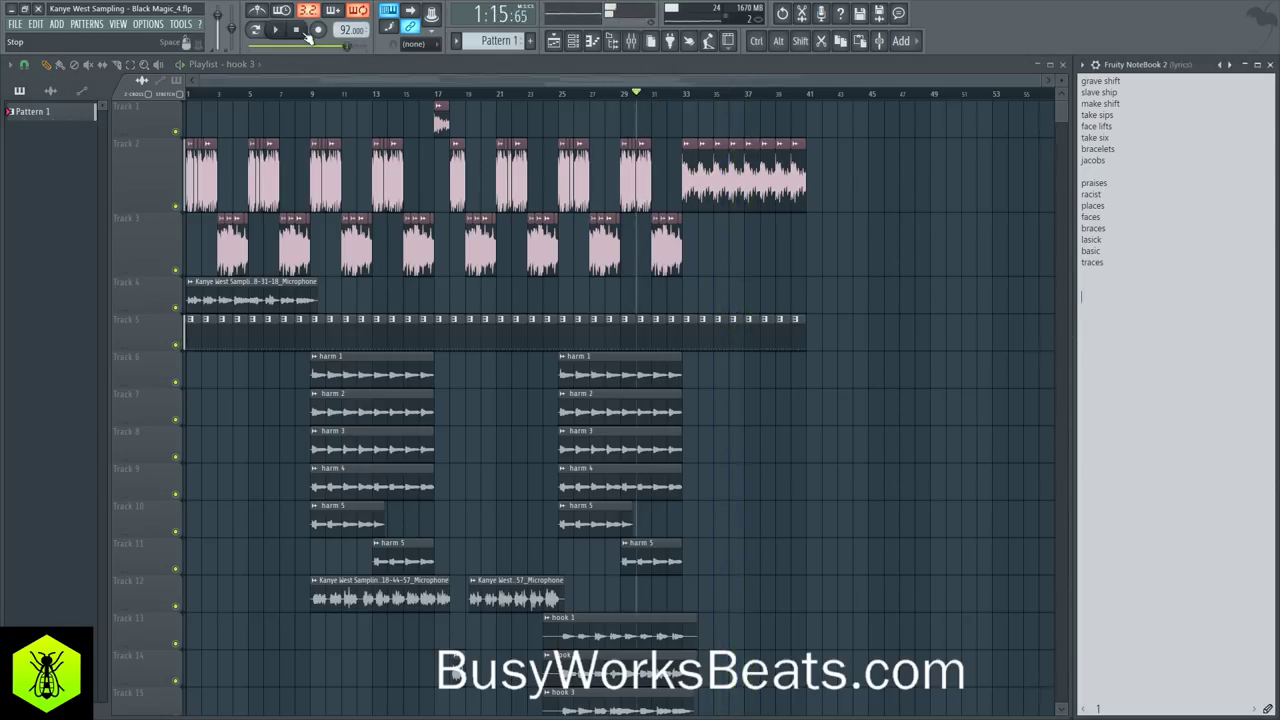
key(ctrl+s)
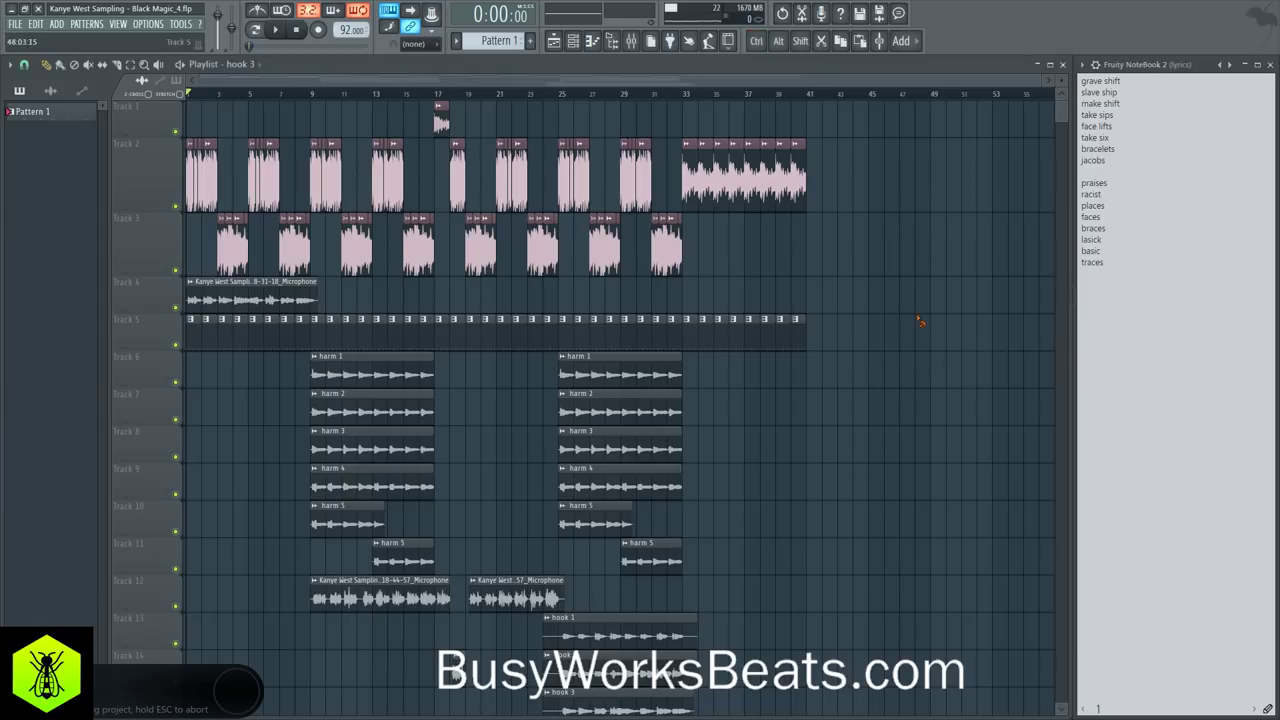
Step: Add the lyric lines "people wasa evolved" and "people was involved" to the lyrics notebook, below the word traces
click(1118, 288)
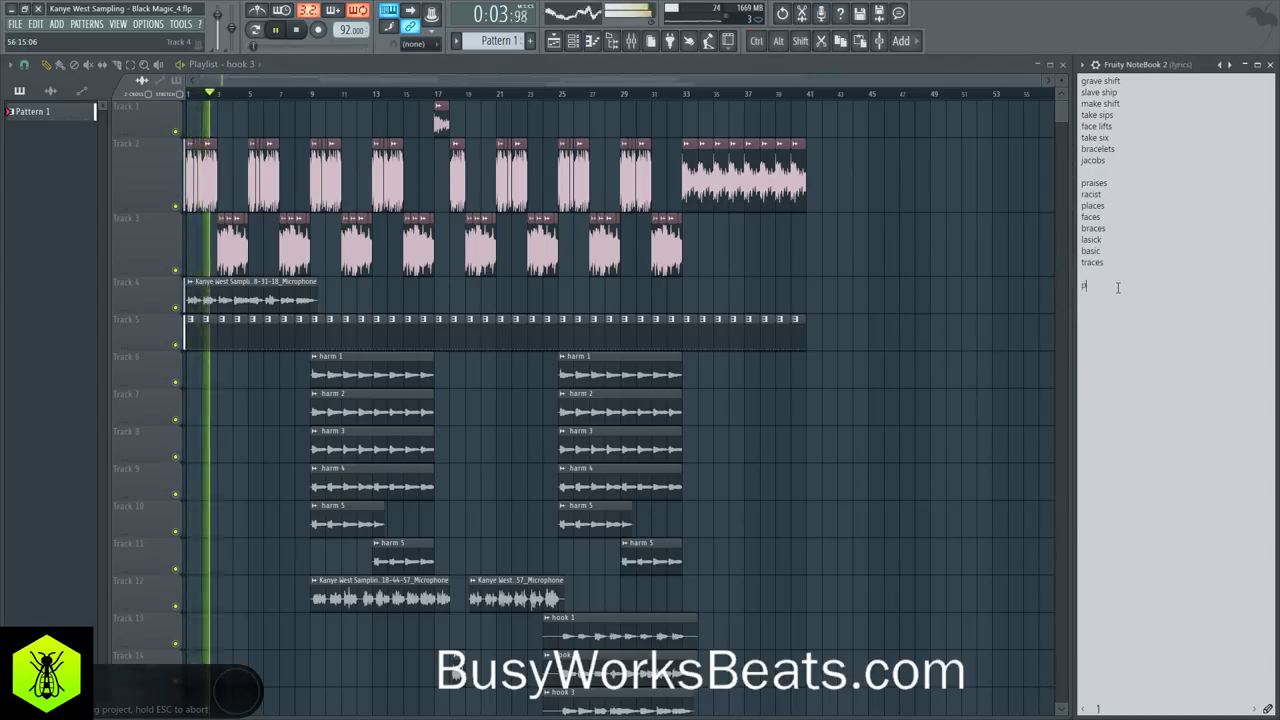
text(people )
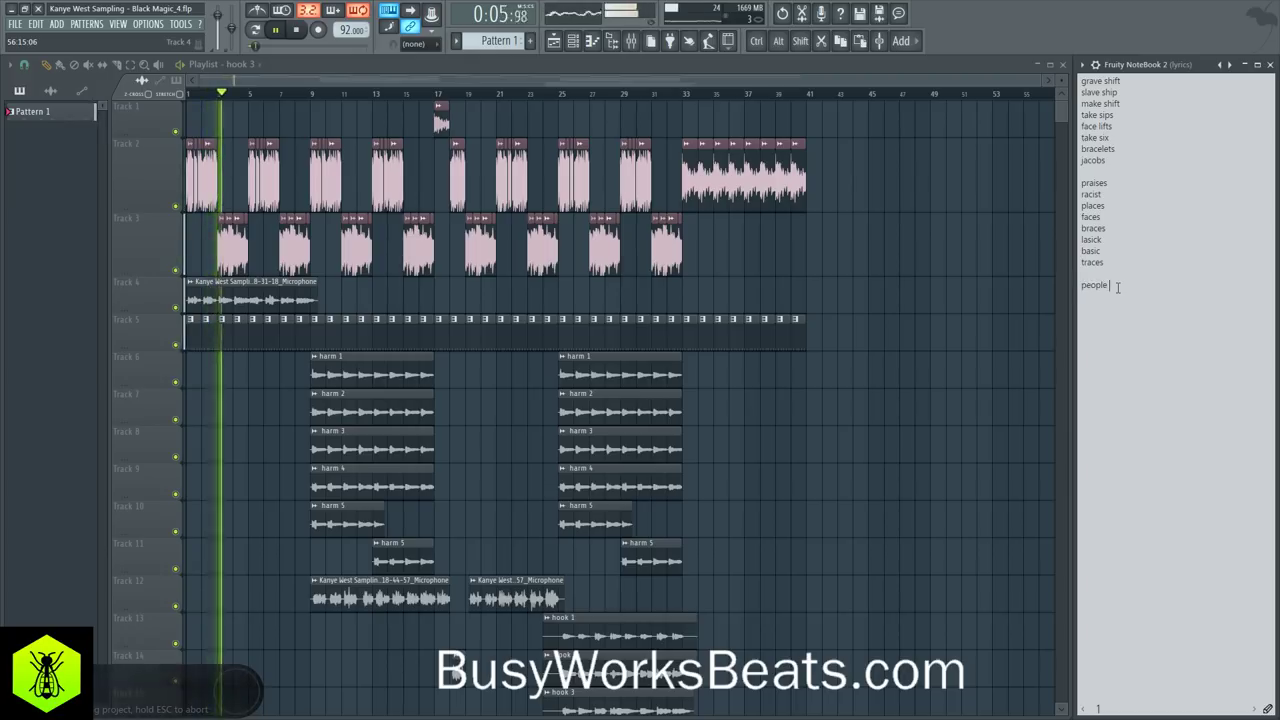
text(wasa evolved)
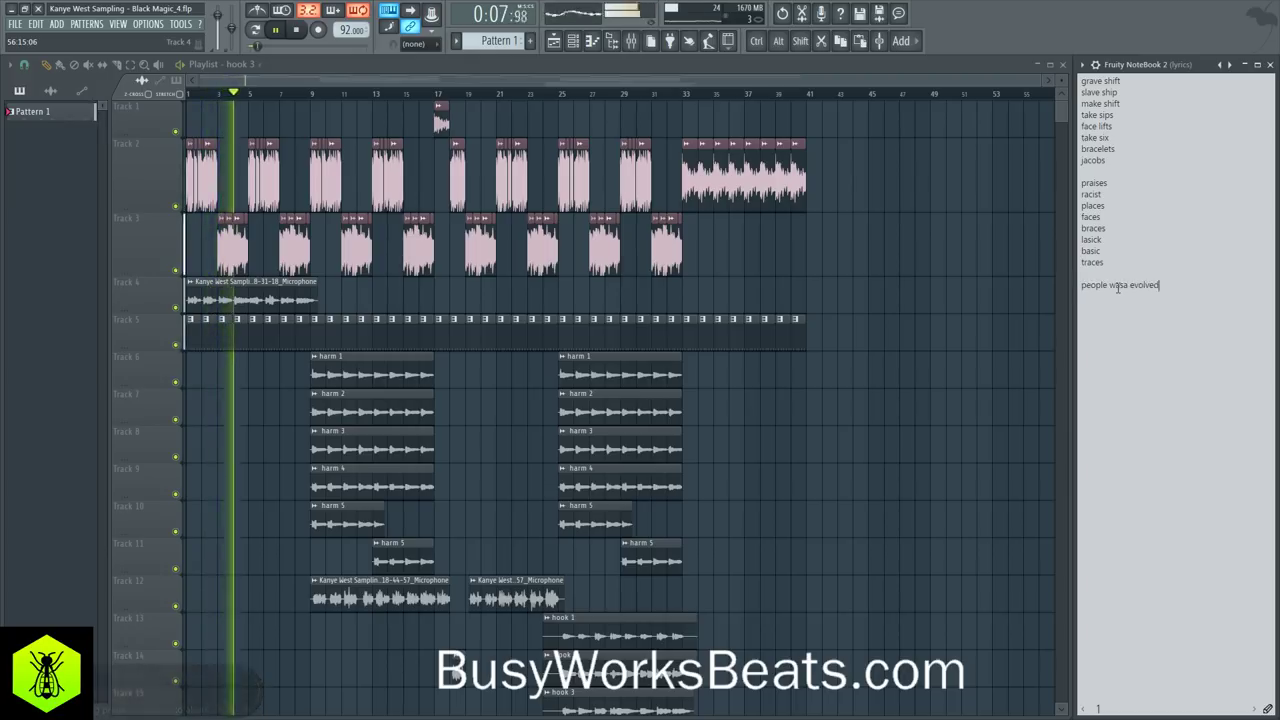
key(Return)
text(people)
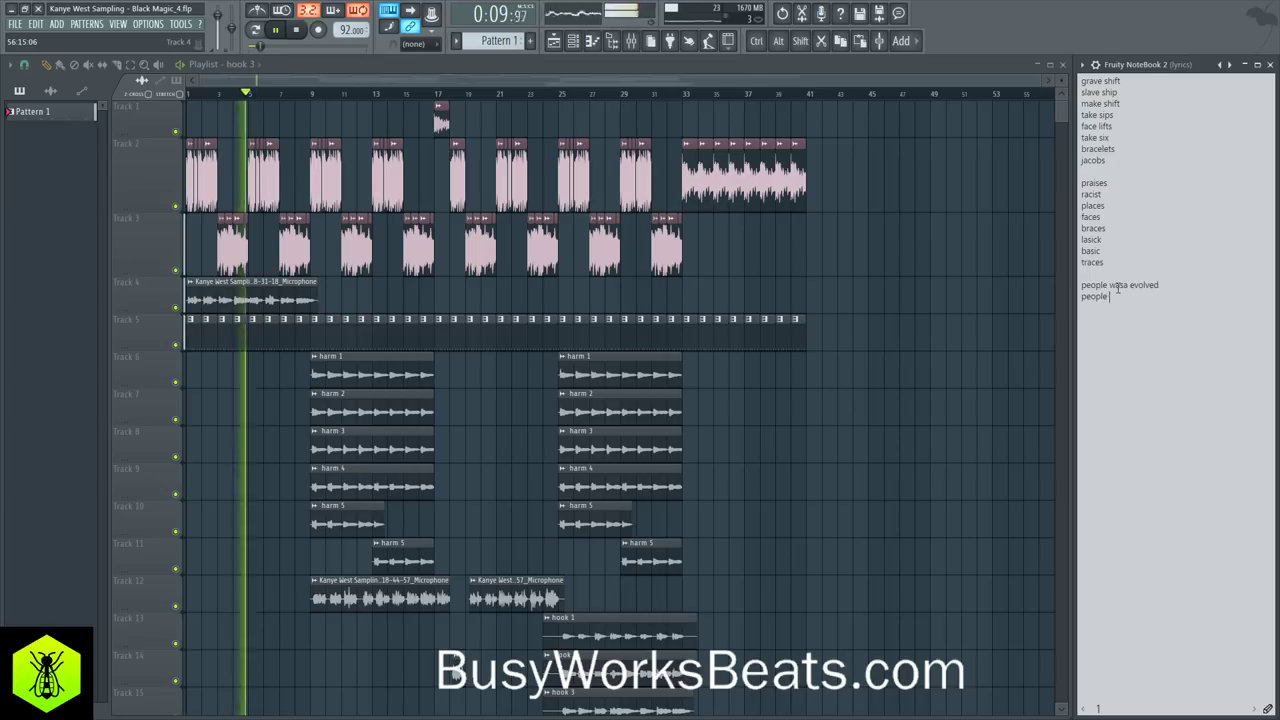
text( was involv)
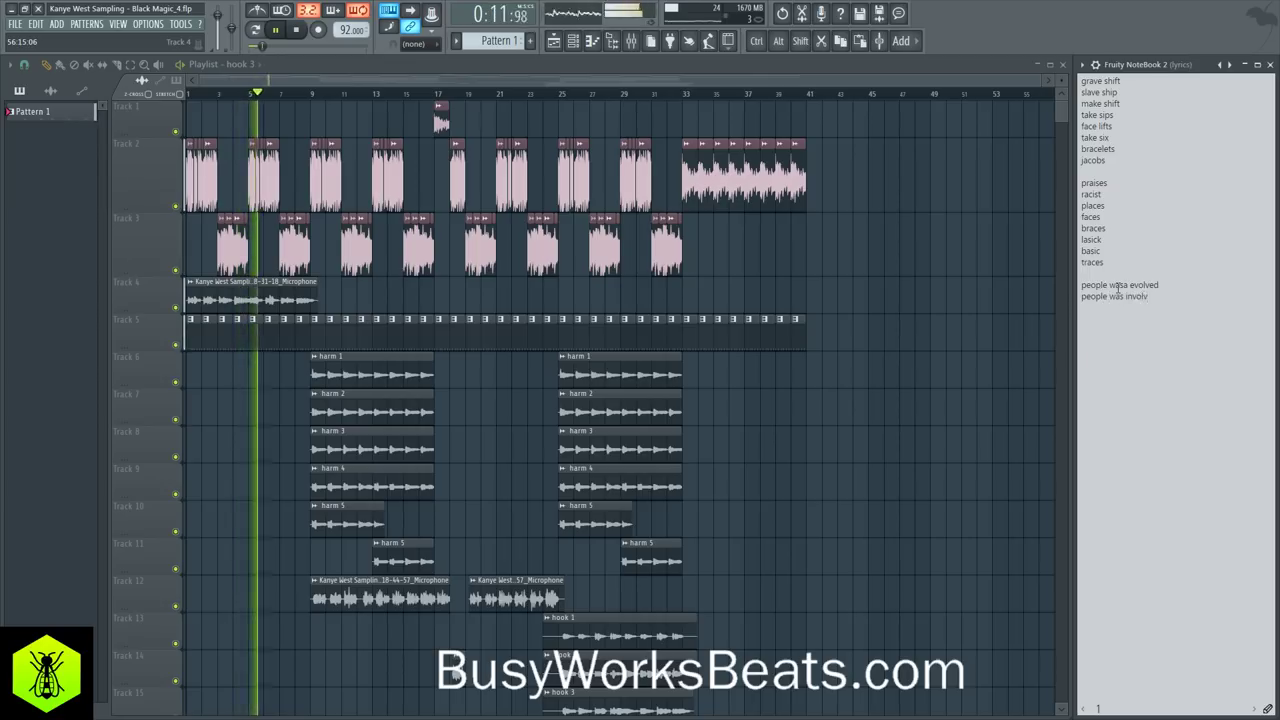
text(ed)
key(Return)
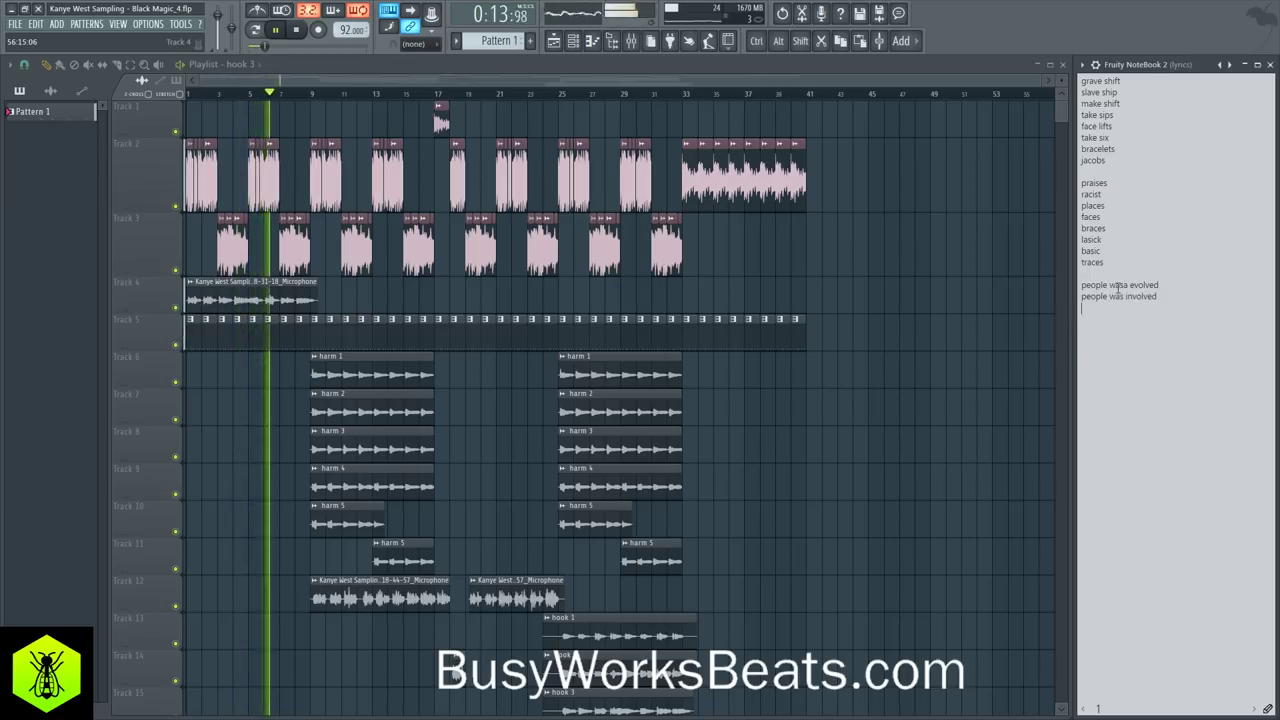
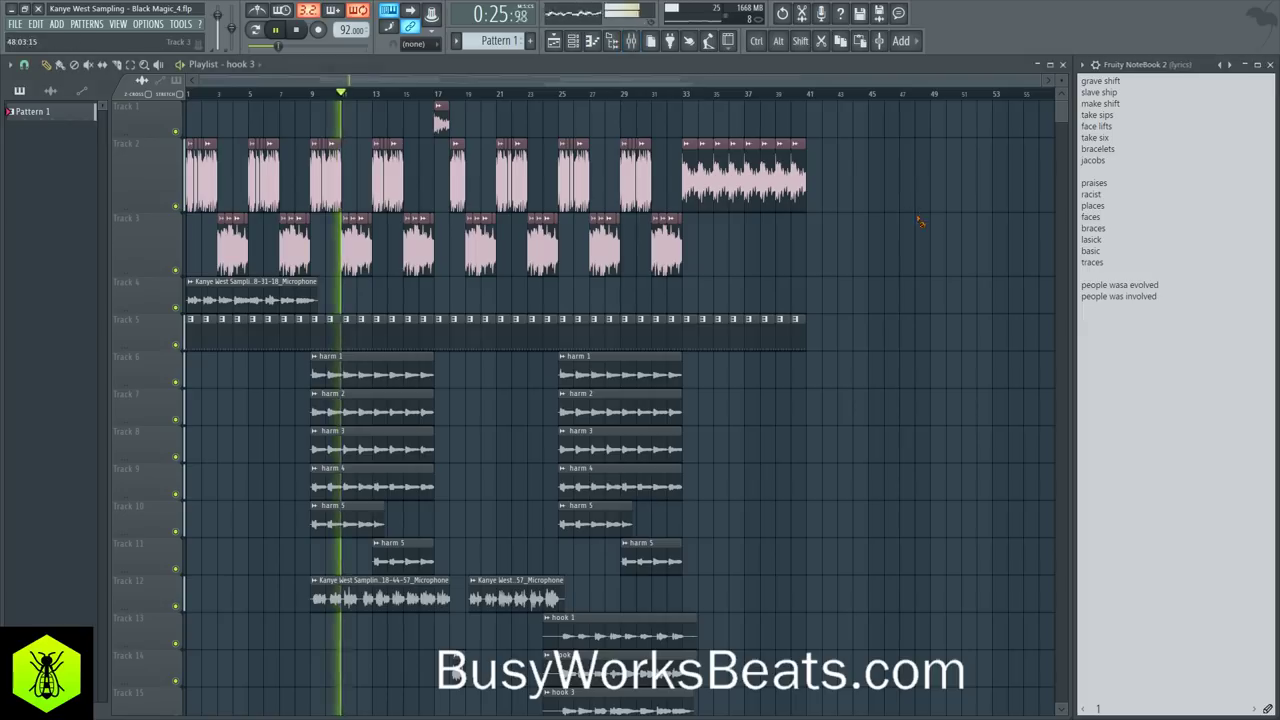
Step: Save the project as the new version Kanye West Sampling - Black Magic_5.flp and check the project info
key(ctrl+n)
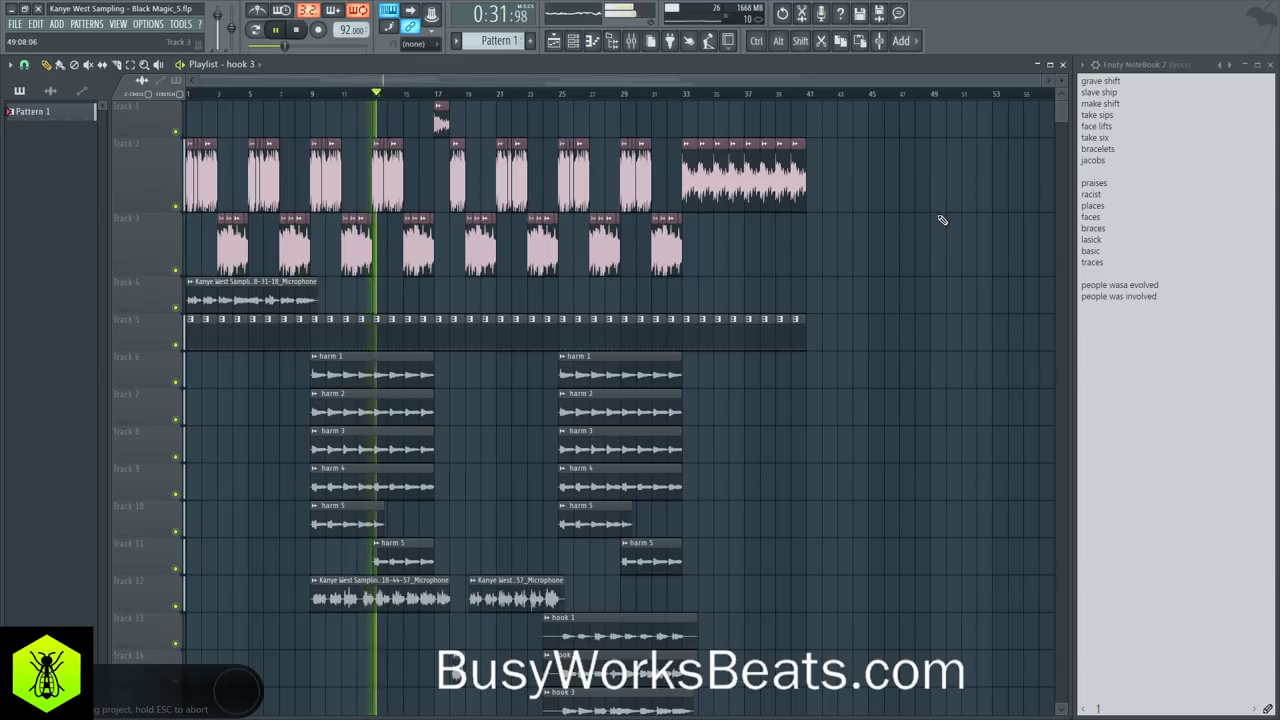
click(147, 23)
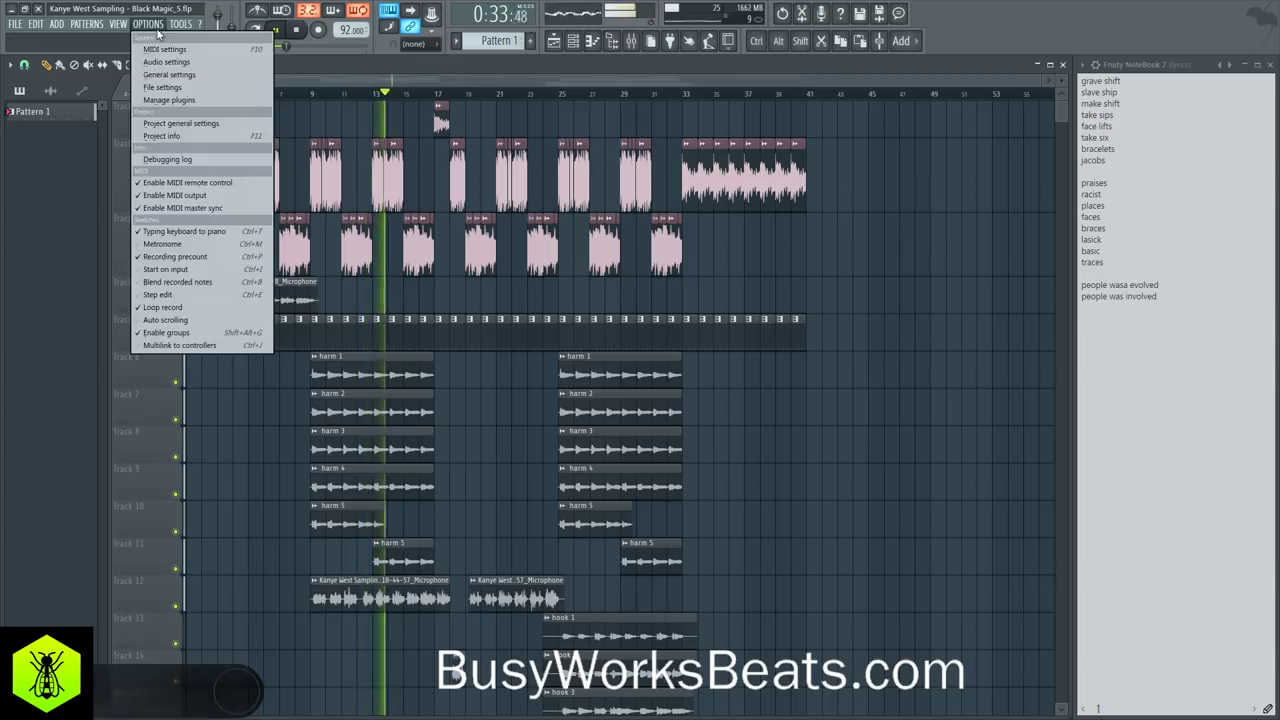
click(205, 140)
click(851, 161)
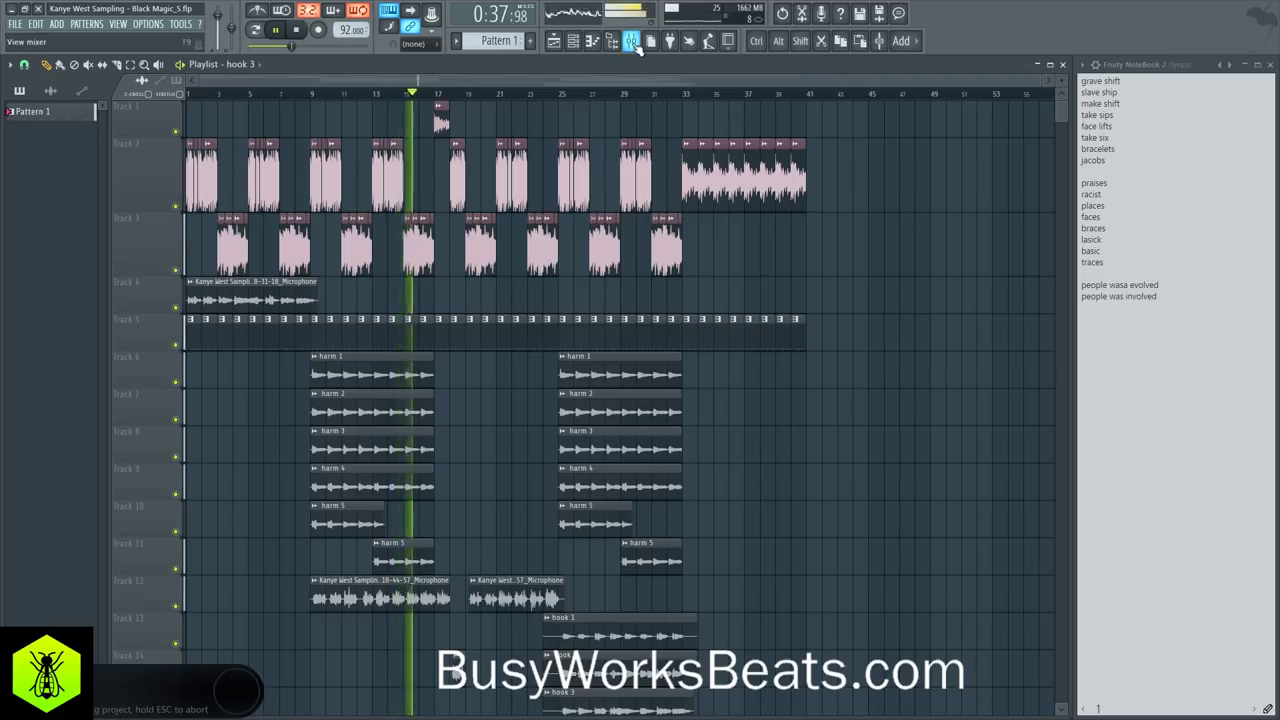
Step: On Insert 2, shift the L2 Stereo limiter to slot 5 and set the UAD UA 610-B's low EQ gain to +1.5 dB
click(631, 40)
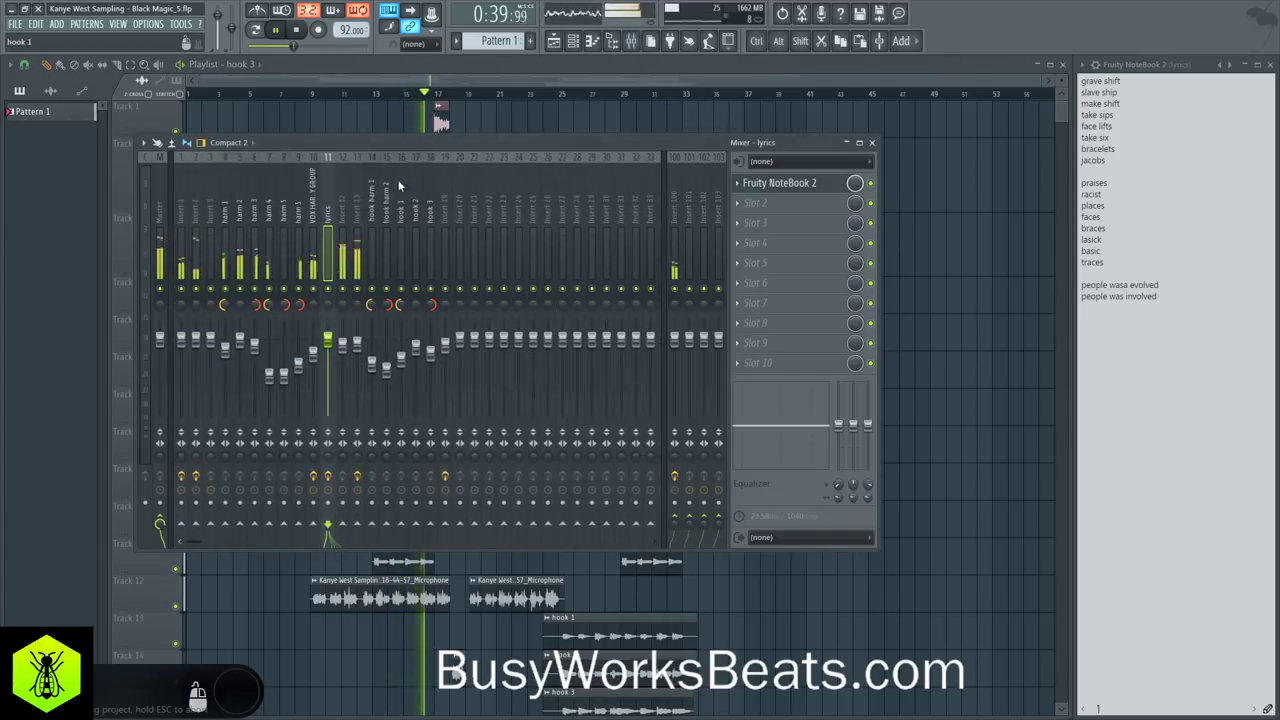
click(197, 200)
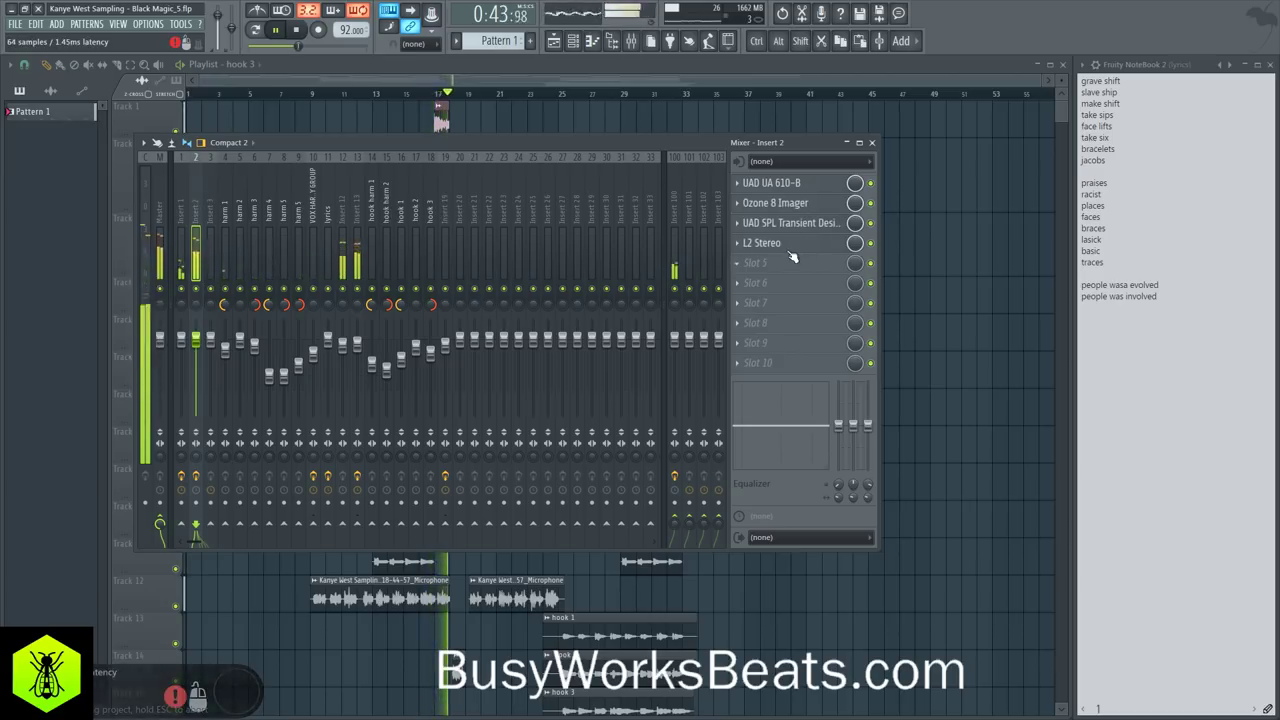
scroll(787, 247, down, 1)
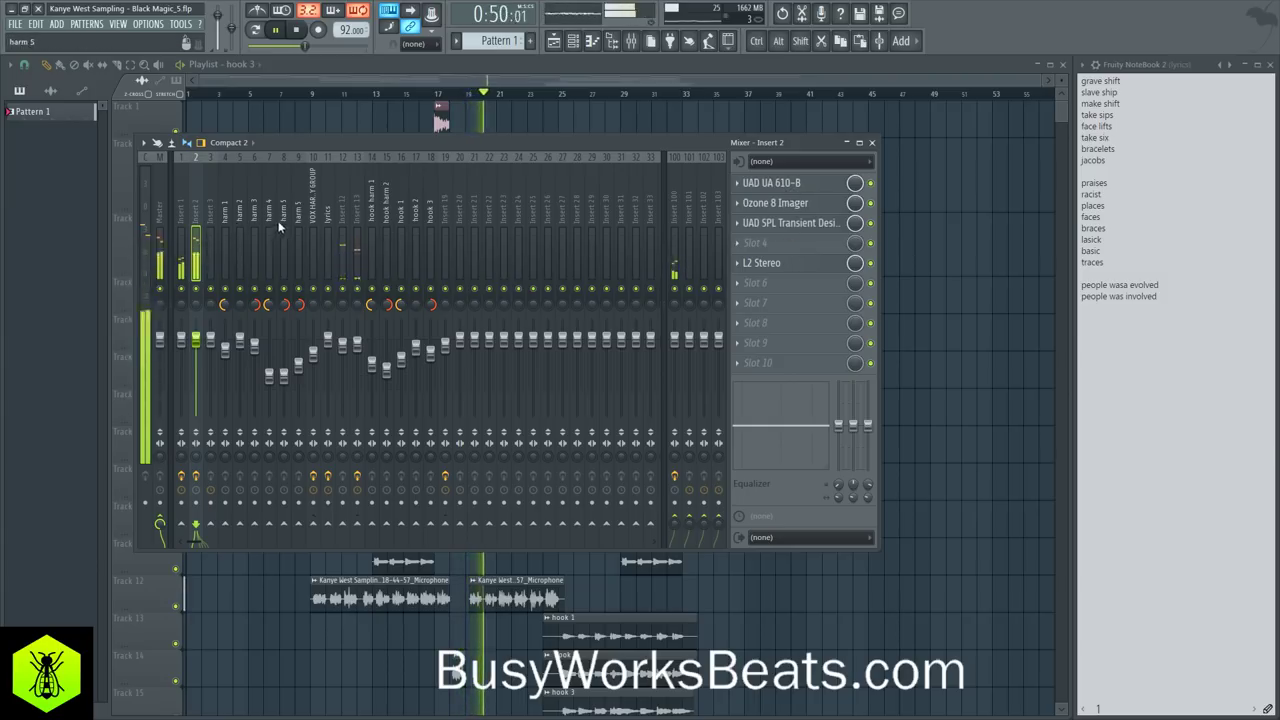
click(771, 183)
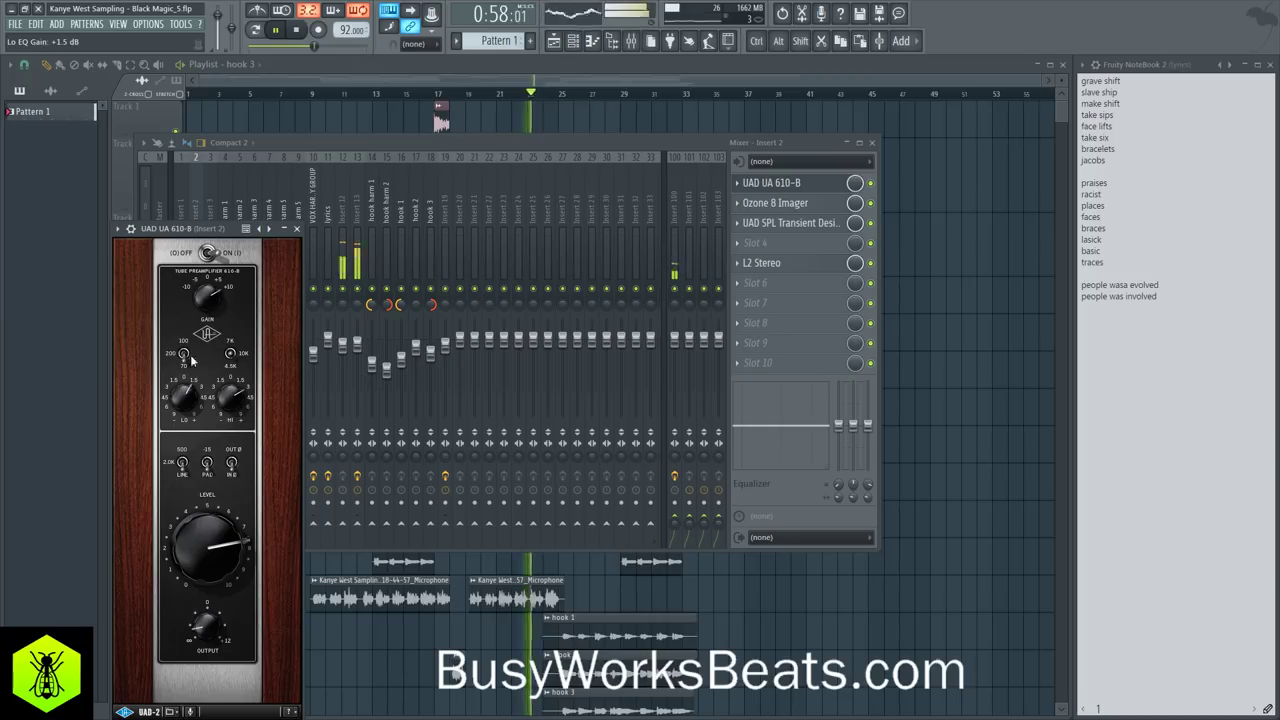
click(296, 229)
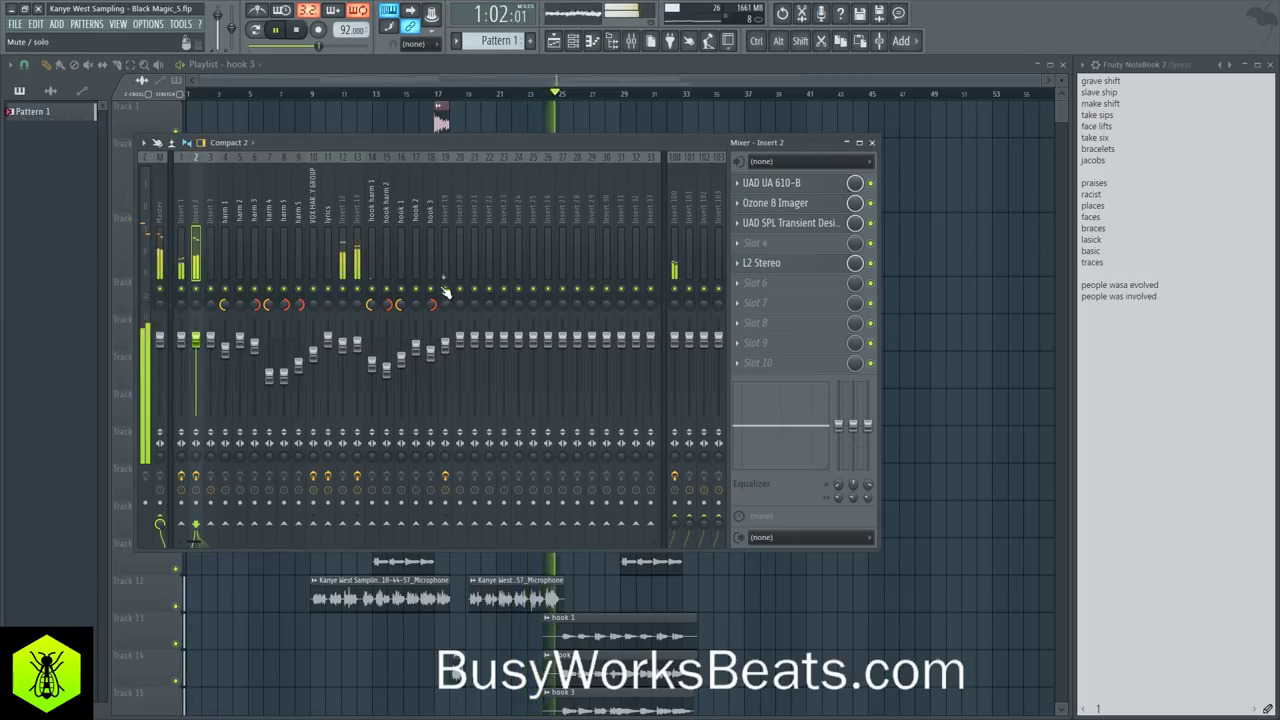
Step: Lower the VOX HARMONY GROUP level to about -8.0 dB and raise Insert 19 to about -0.6 dB
click(445, 212)
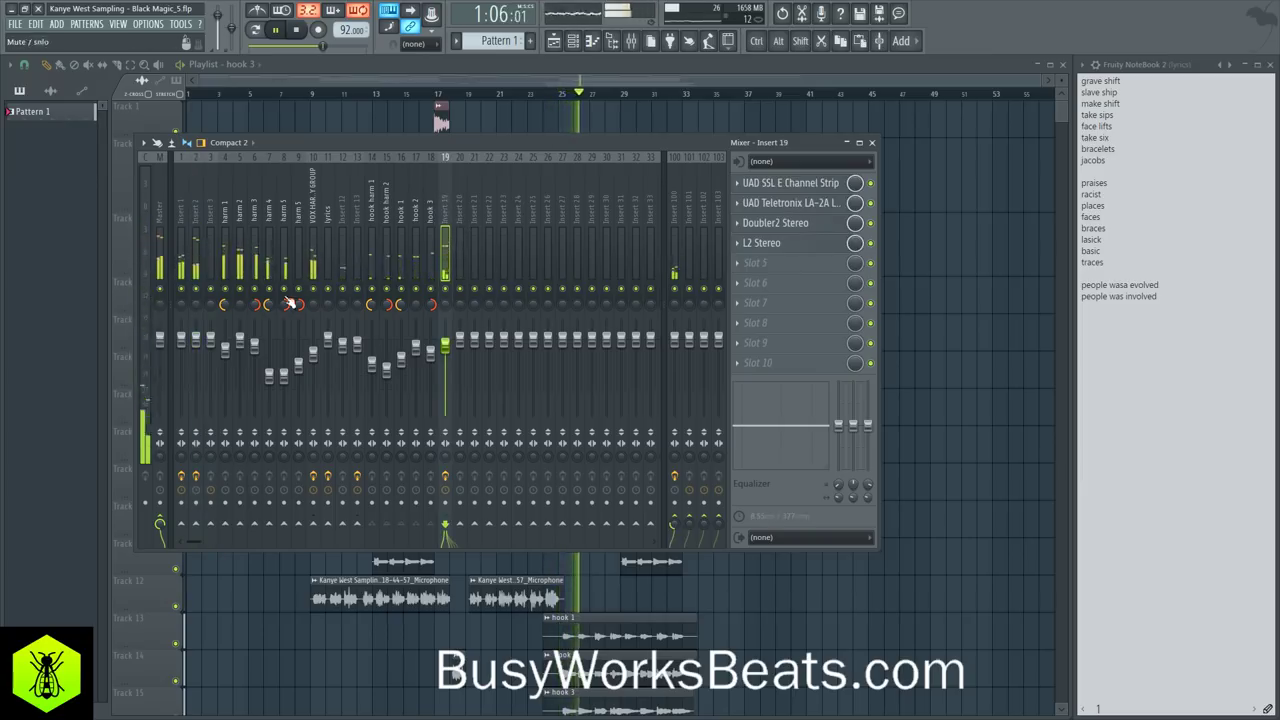
click(313, 358)
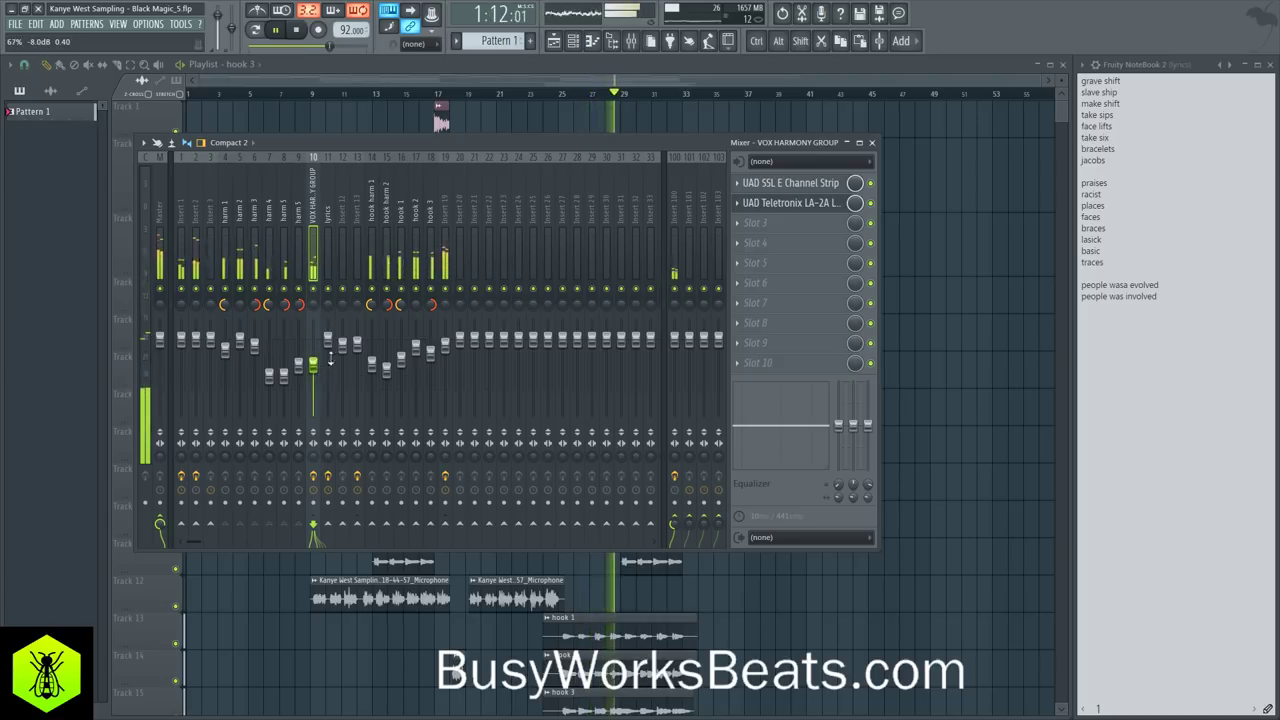
click(453, 220)
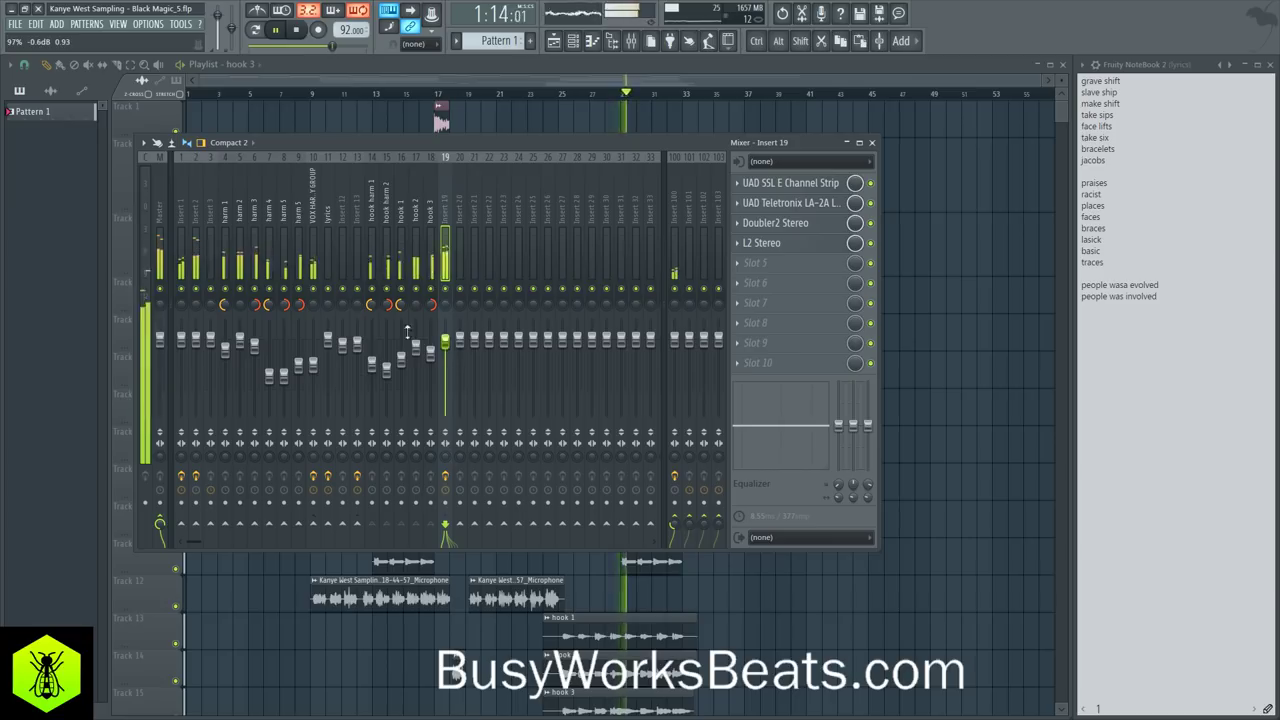
Step: Review the UAD SSL E Channel Strip settings on Insert 19, then close the mixer
click(805, 188)
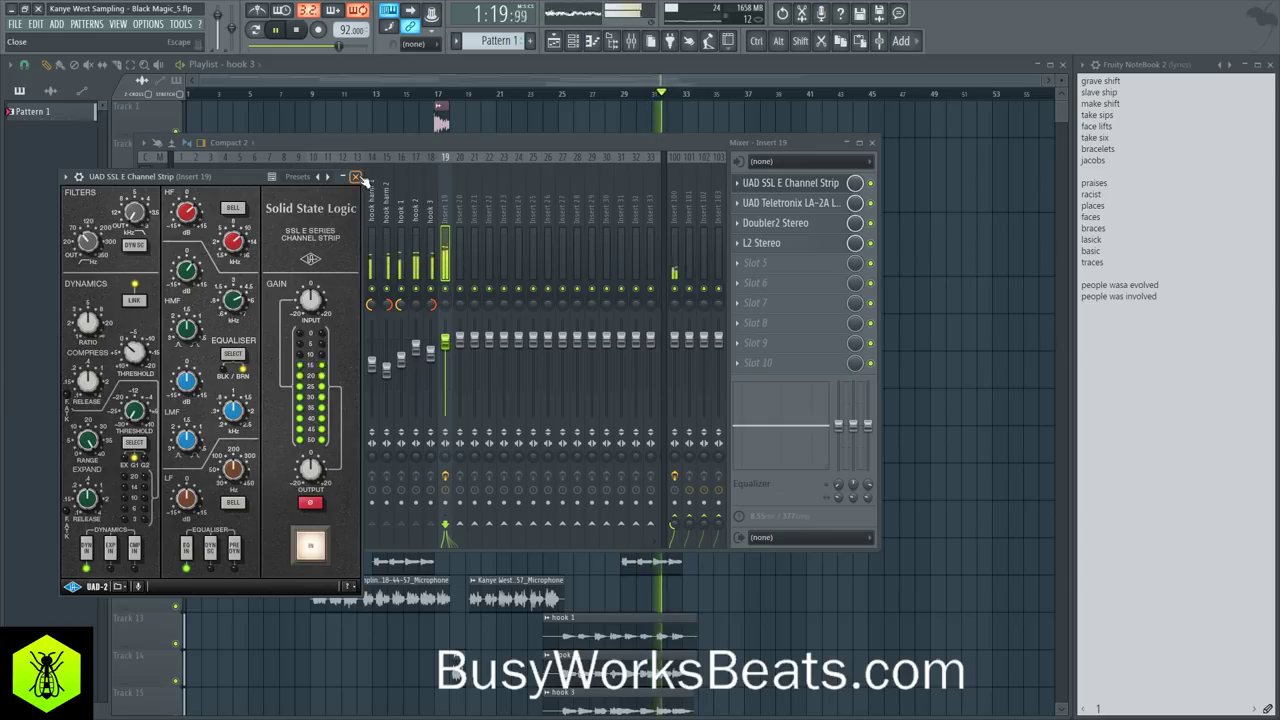
click(356, 177)
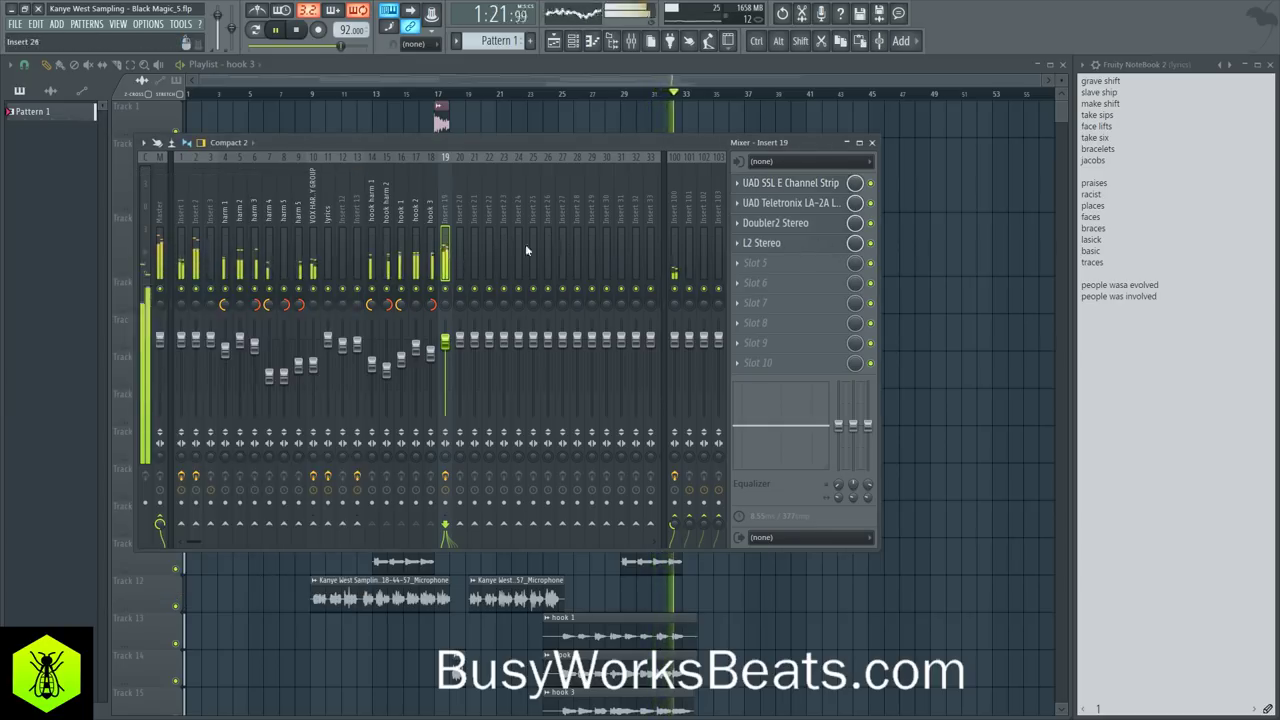
key(F9)
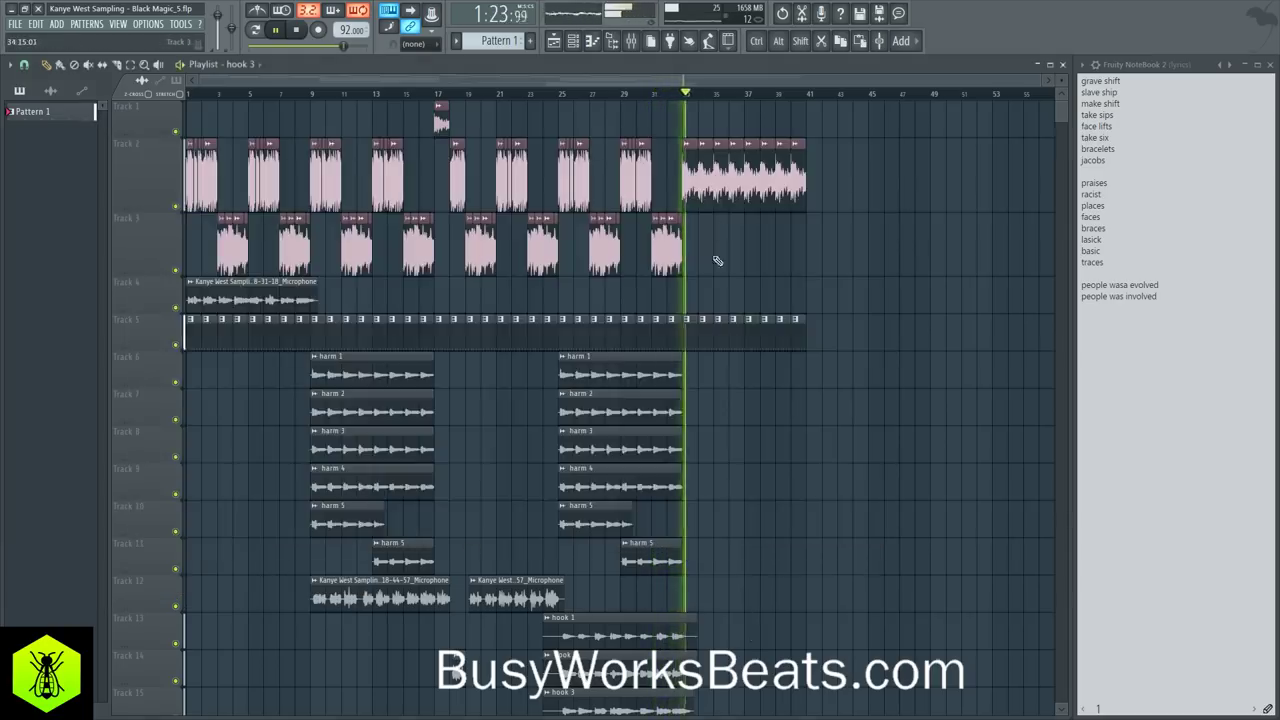
Step: Place the cursor below the last lyric line, stop playback and set the song position to bar 30
click(1148, 309)
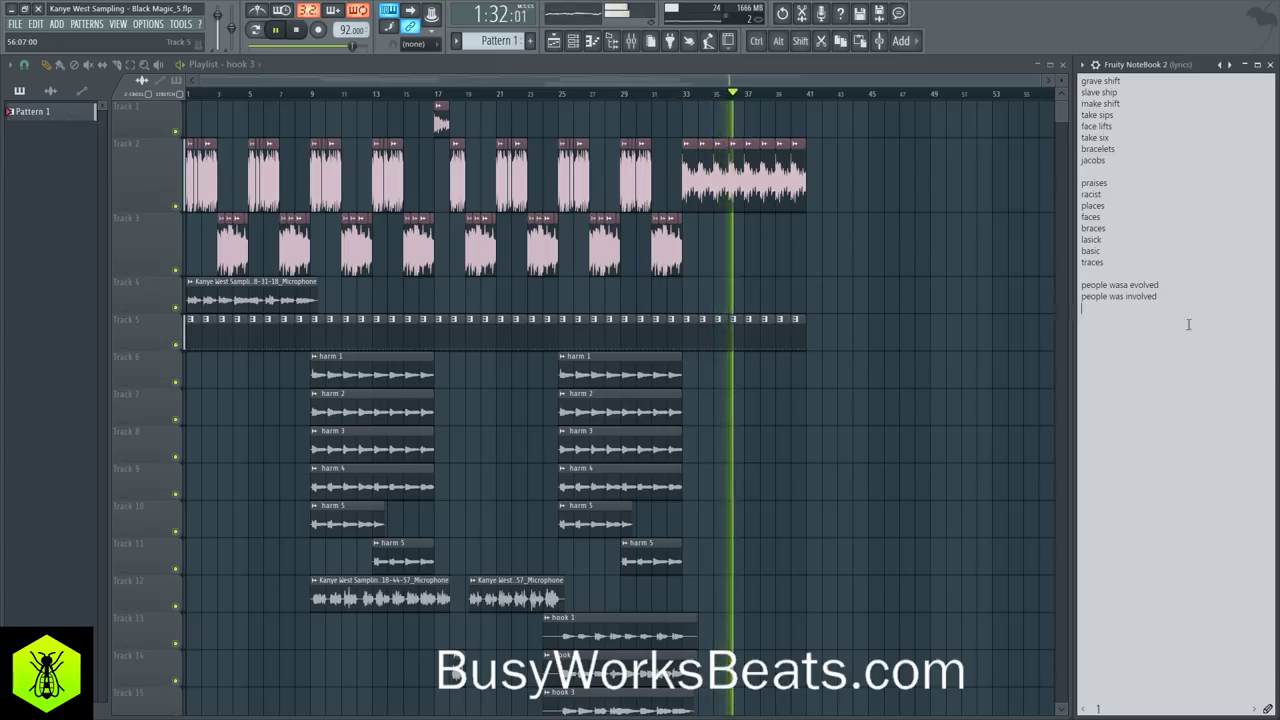
click(1136, 335)
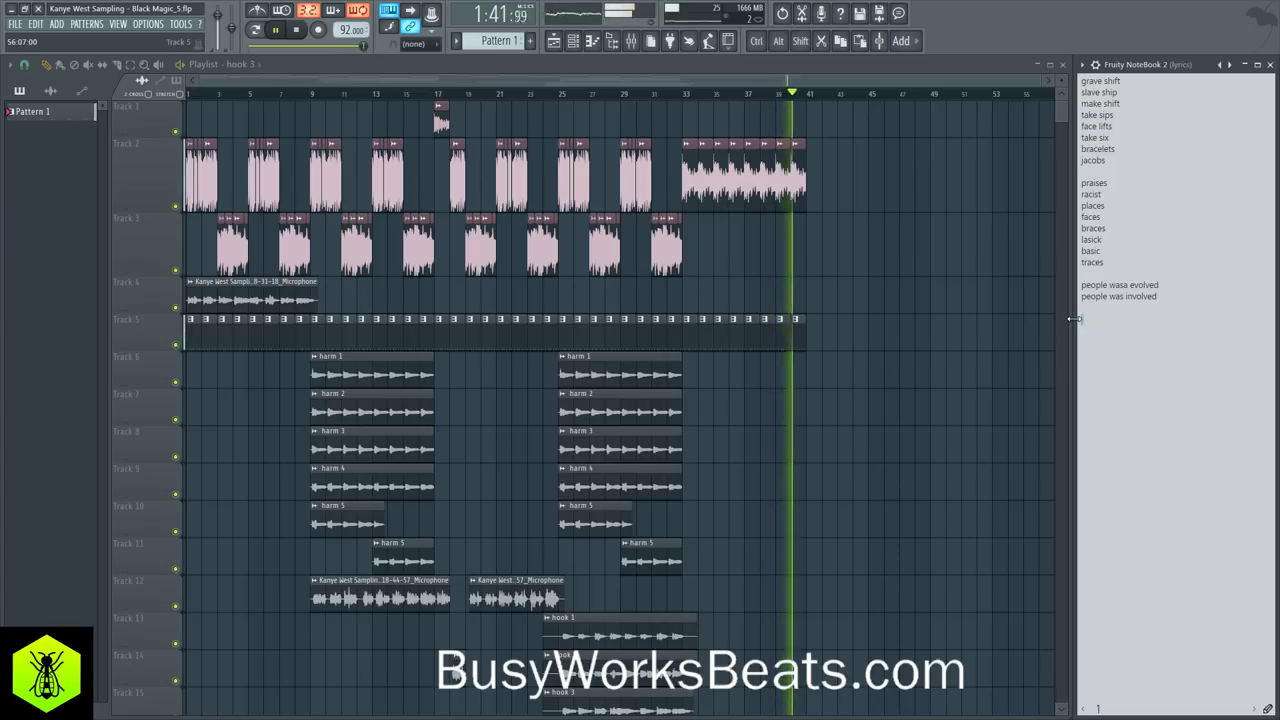
key(space)
click(644, 99)
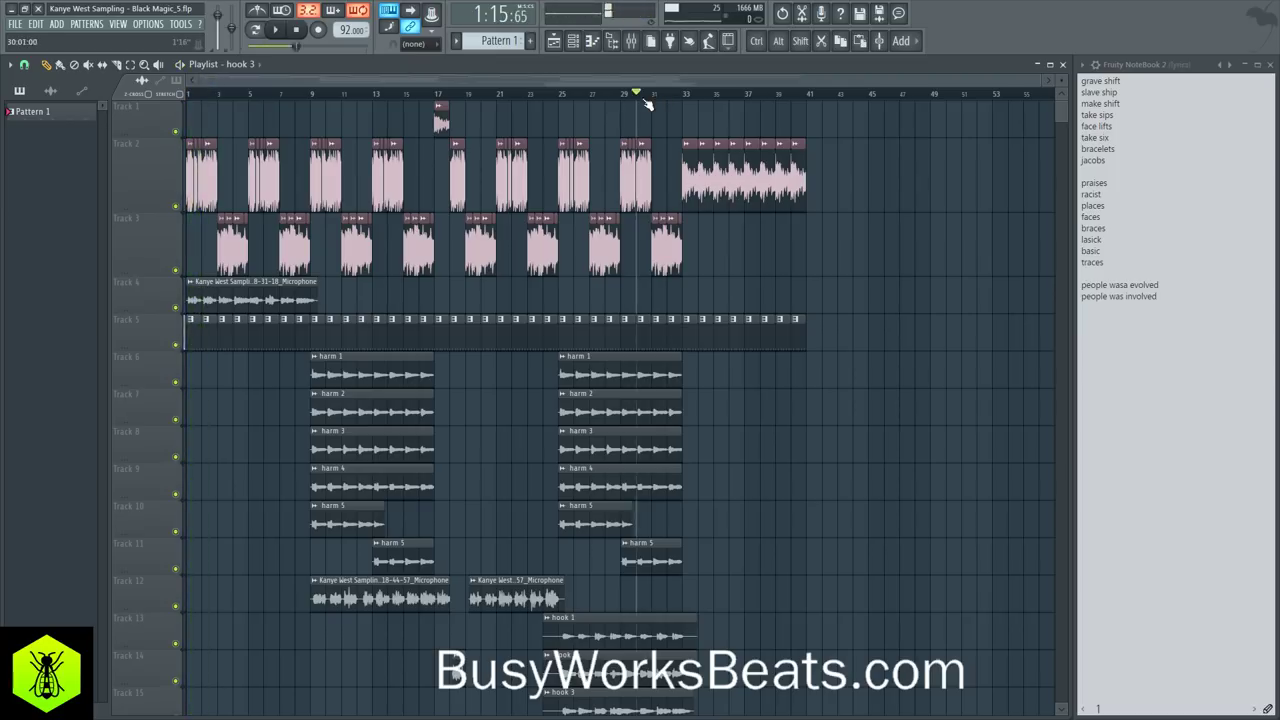
Step: Play the song from bar 30 and add the rhyme words "solved", "bought" and "off" on separate lines below the lyrics
key(space)
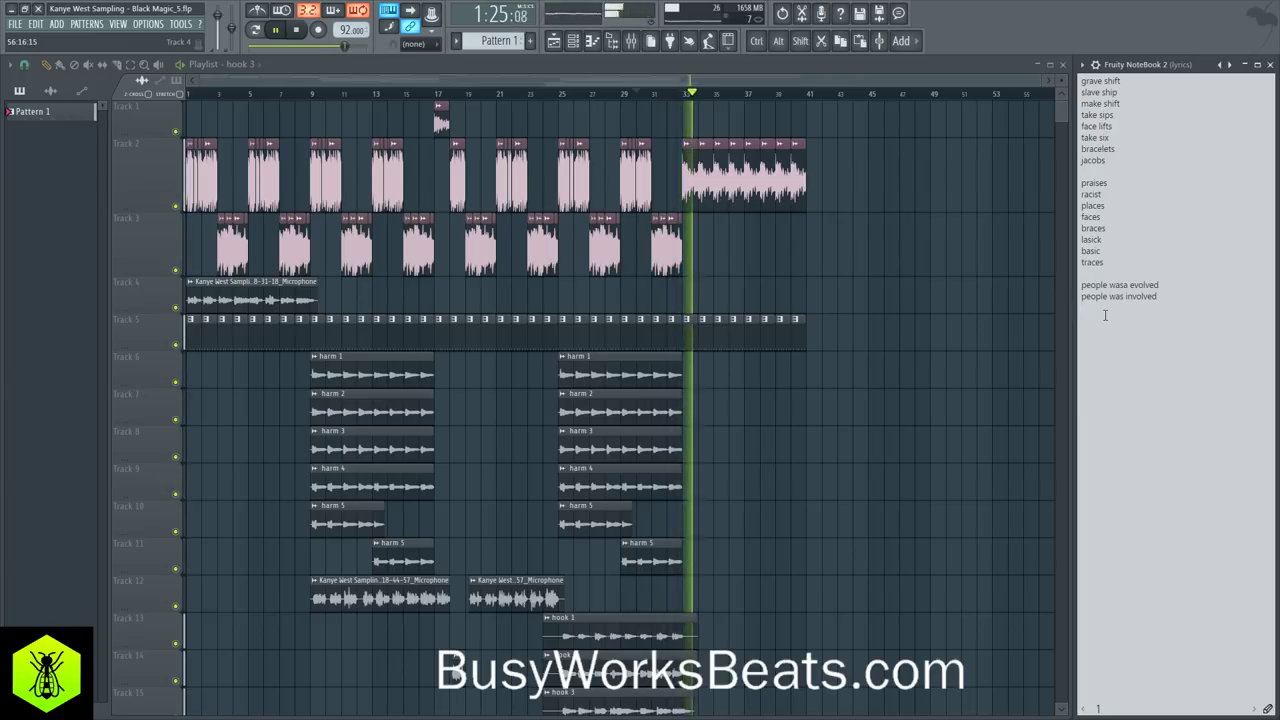
text(solved)
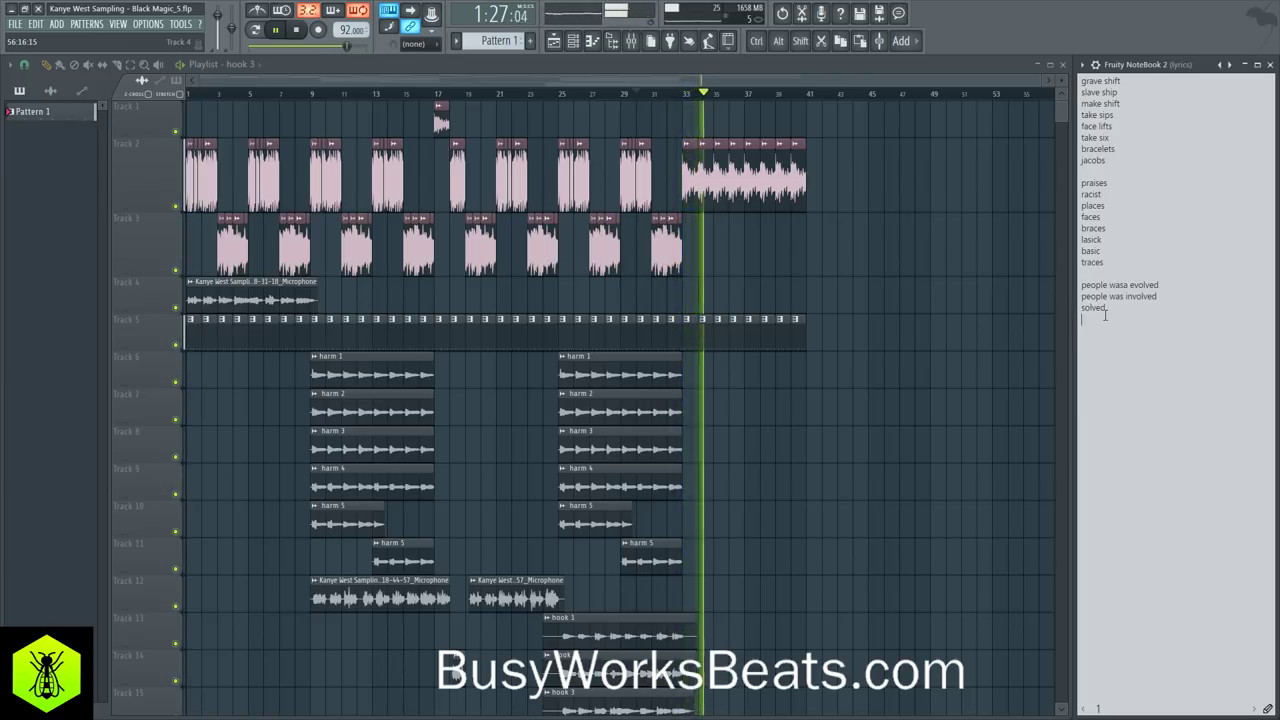
key(Return)
text(bought)
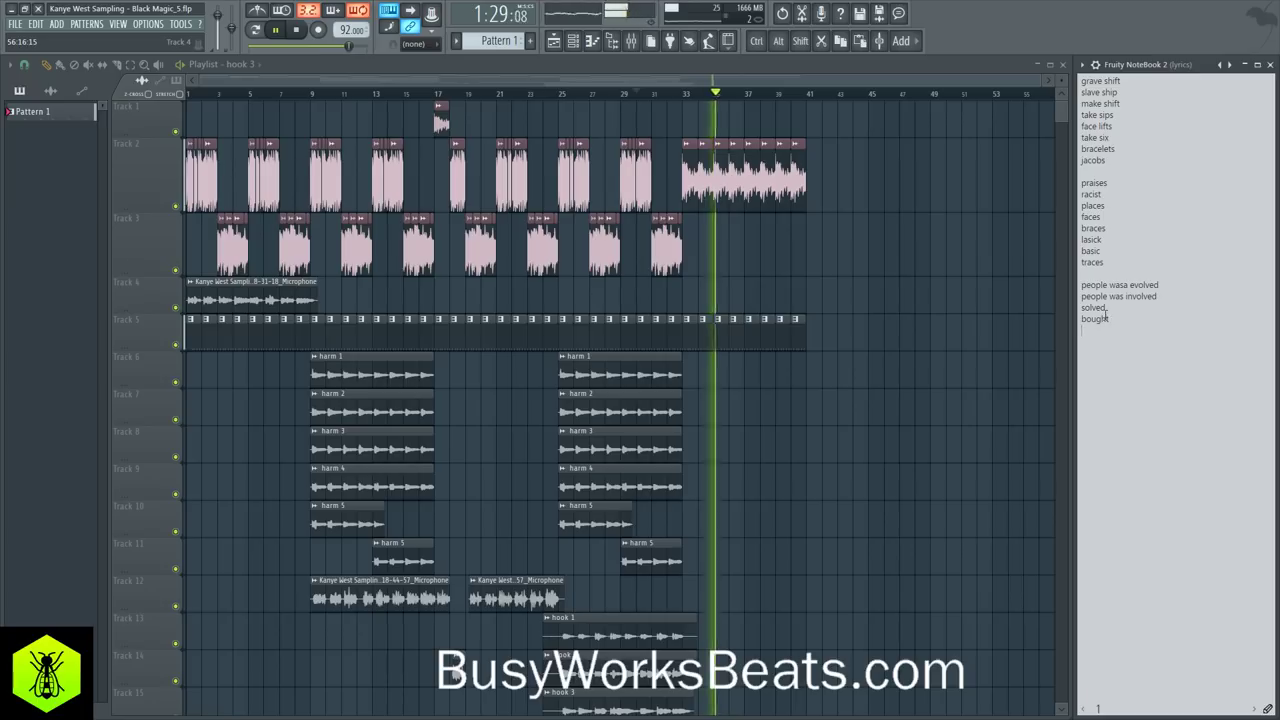
key(Return)
text(c)
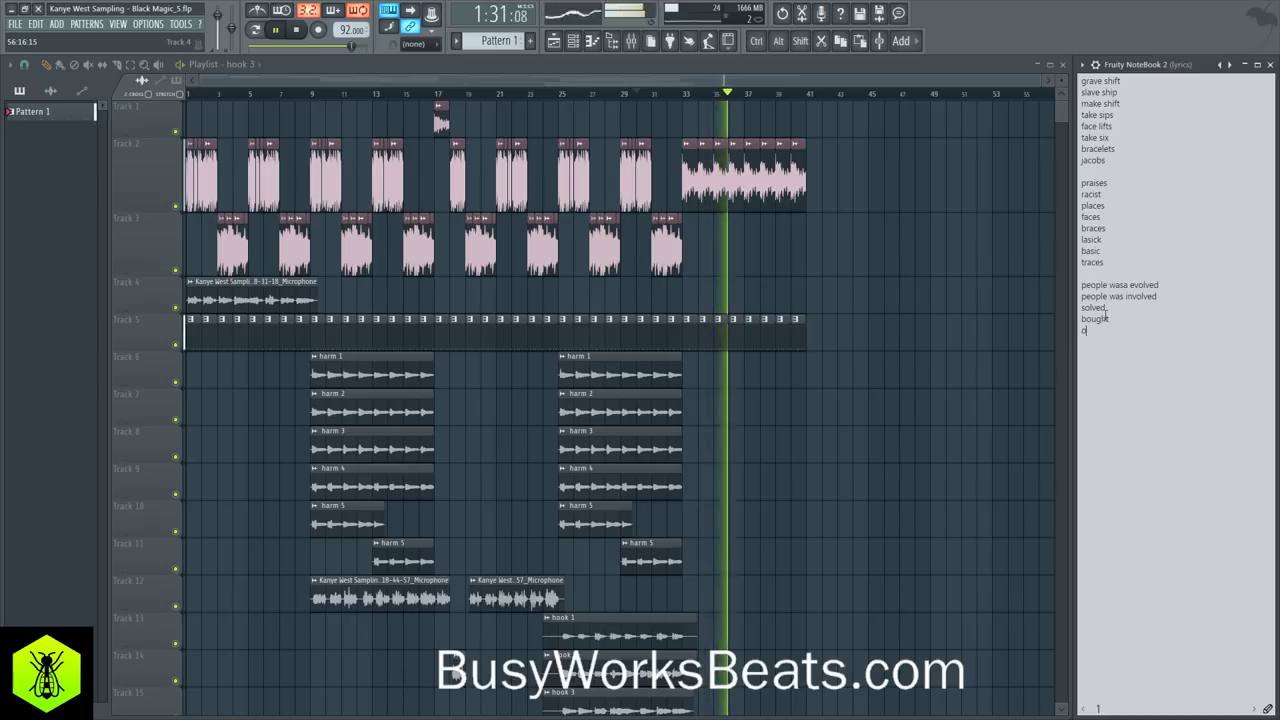
text(ff)
Step: Prefix the three lyric lines "solved", "bought" and "off" with "never get"
key(Home)
text(never get)
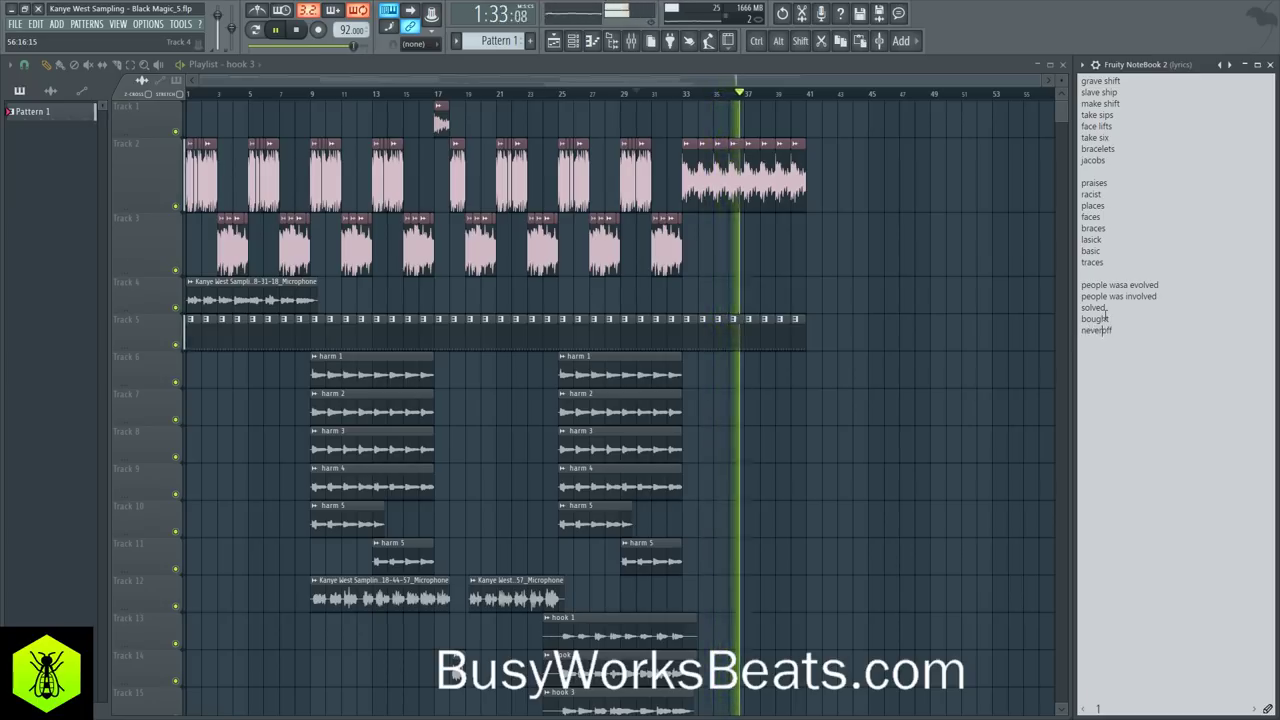
key(Up)
key(Home)
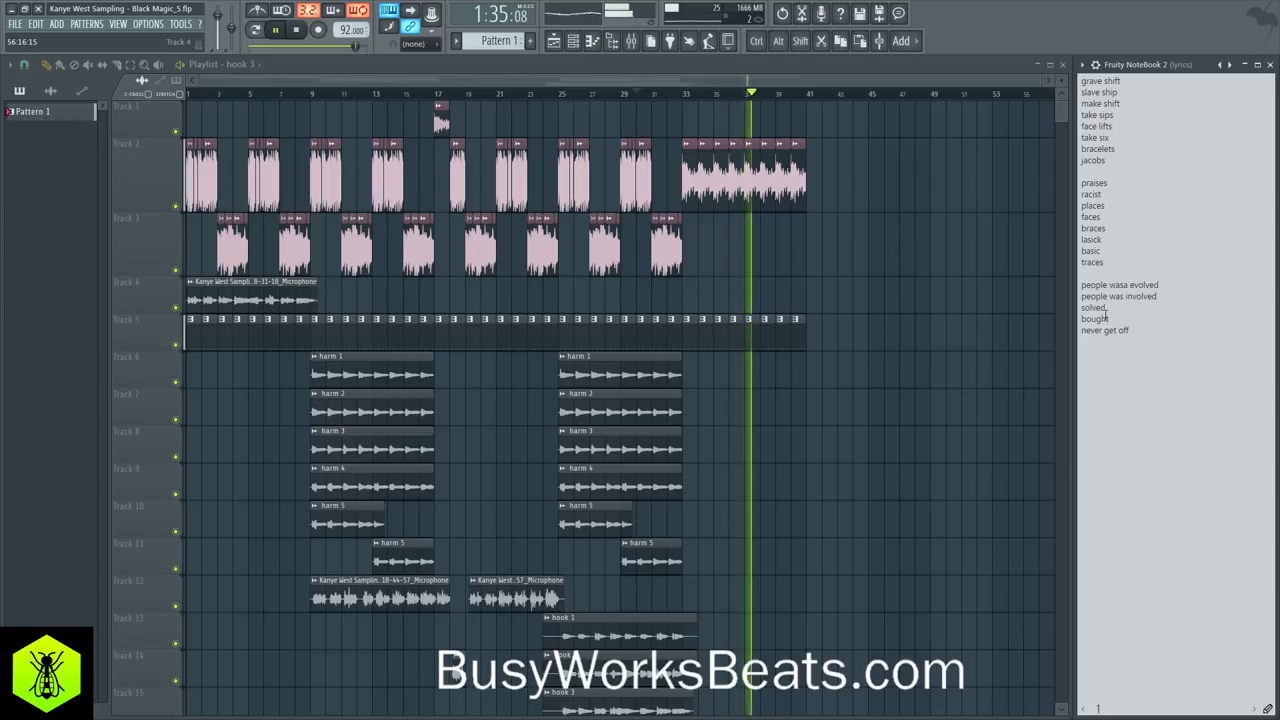
text(never get)
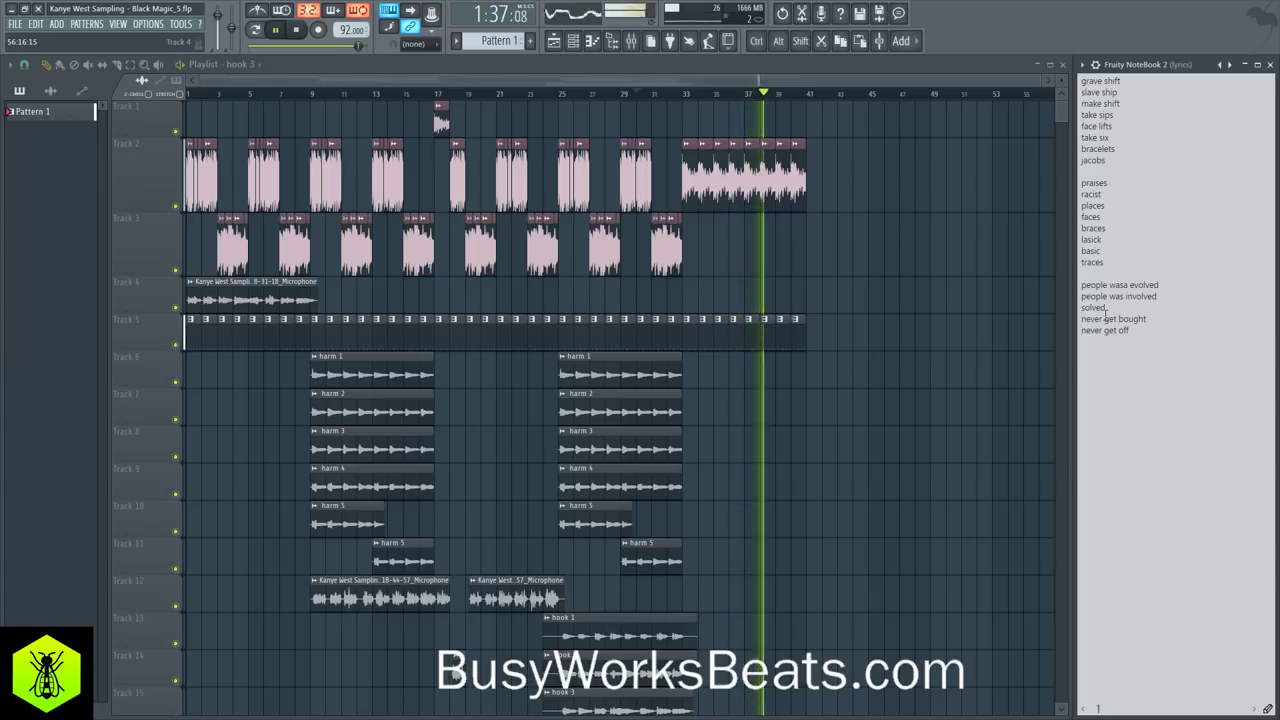
click(1115, 310)
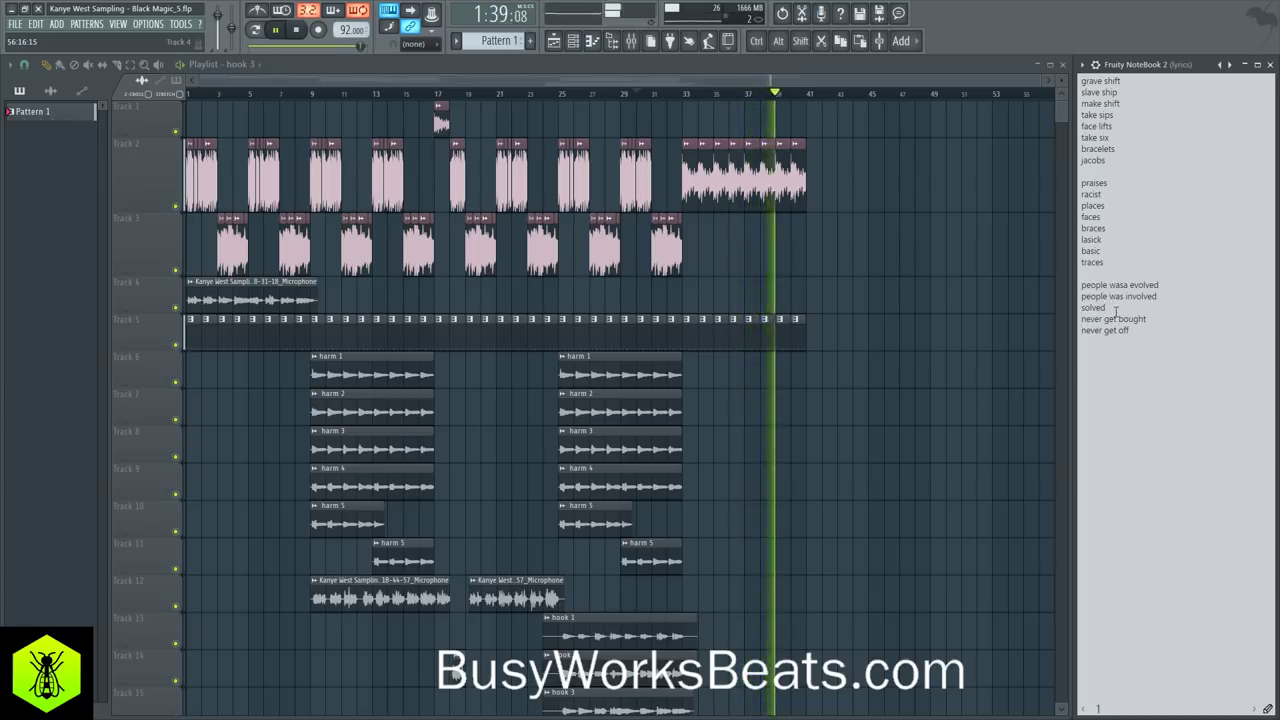
key(Home)
text(never get)
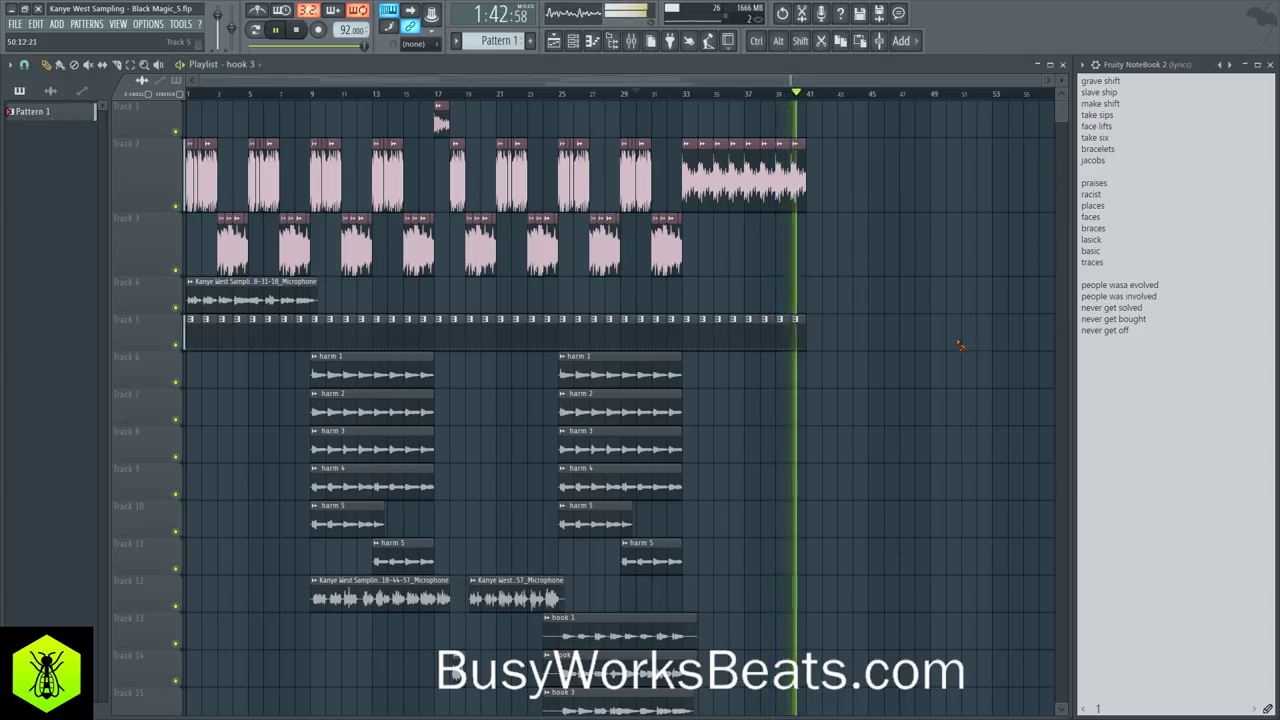
Step: Open the mixer and look through its insert tracks
click(624, 42)
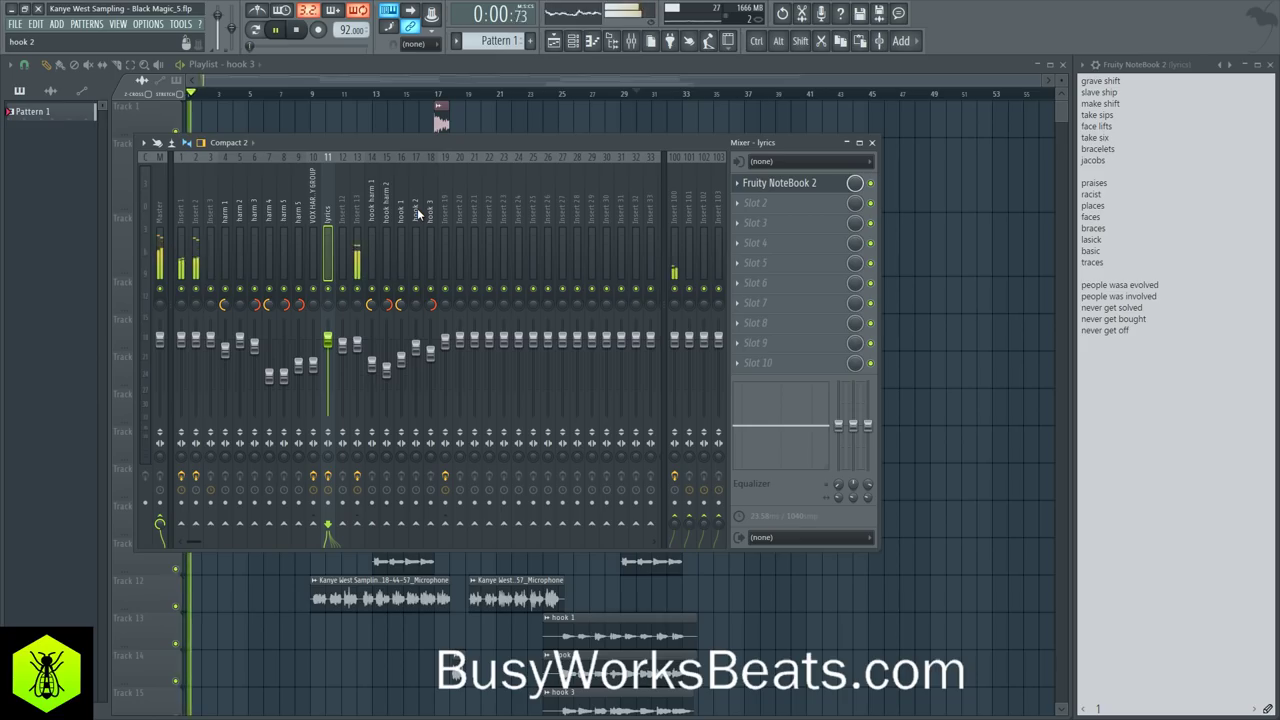
scroll(417, 208, down, 6)
scroll(425, 203, down, 5)
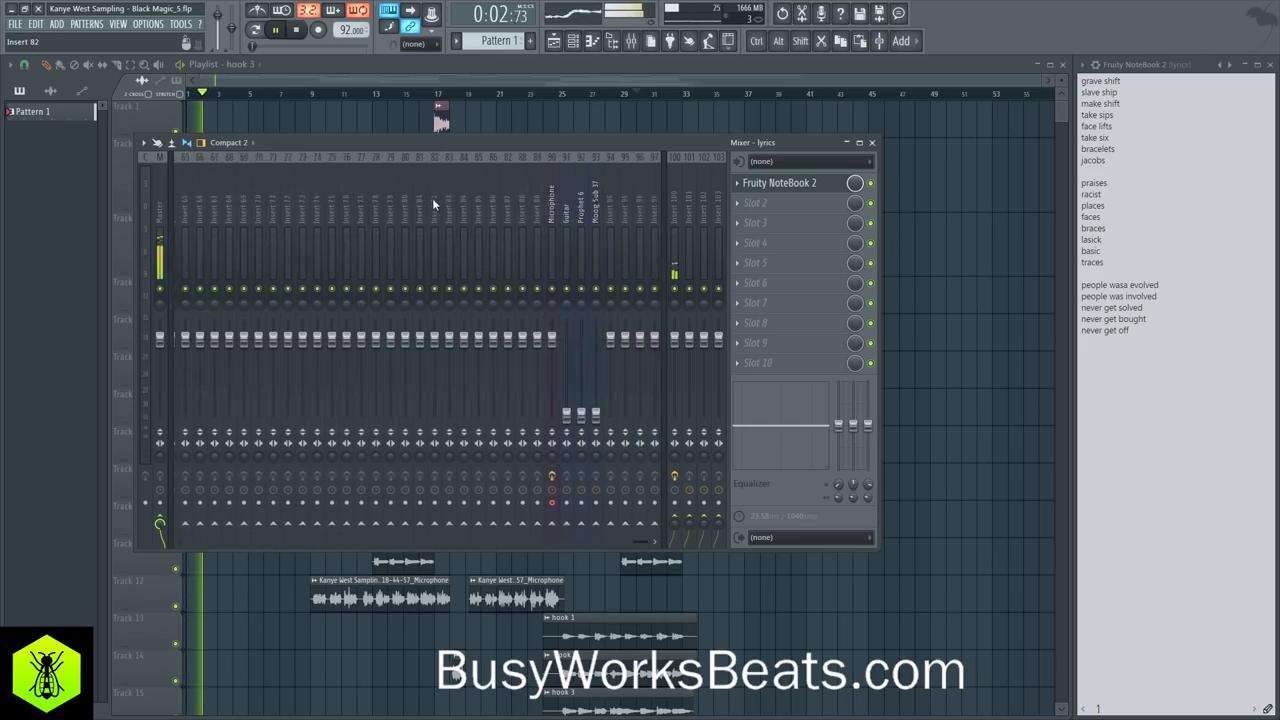
click(521, 202)
Step: Prefix the three "never get" lyric lines with "crimes.", "dimes." and "moms." respectively, and close the mixer
click(1130, 338)
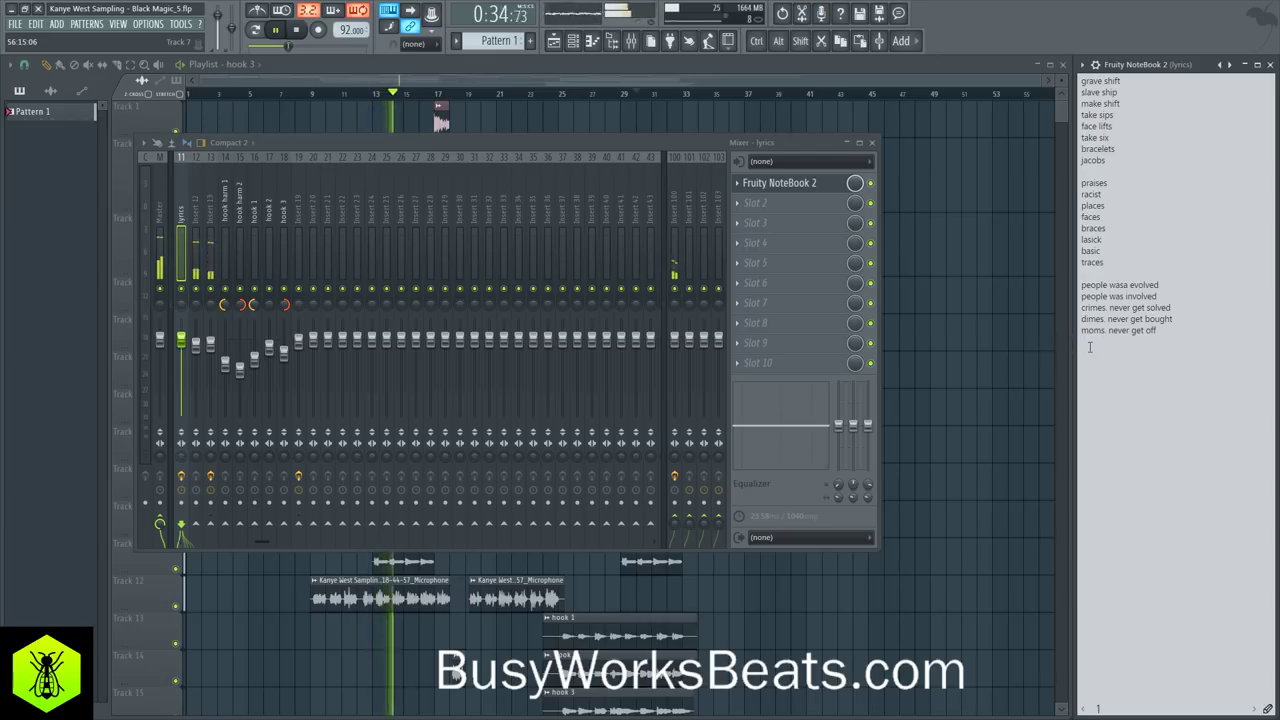
key(F9)
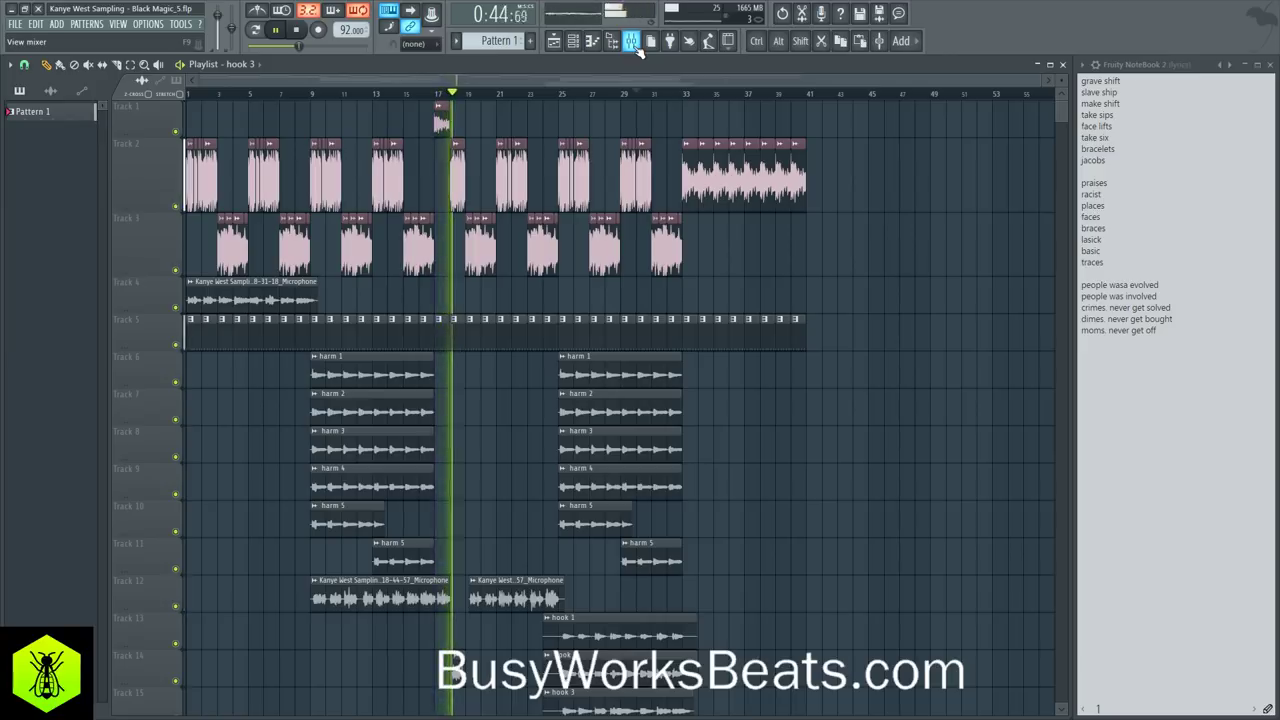
Step: Copy the Track 1 guitar #3 clip from bar 17 to bar 18 and delete the Track 2 guitar clips at bar 18
scroll(443, 105, up, 5)
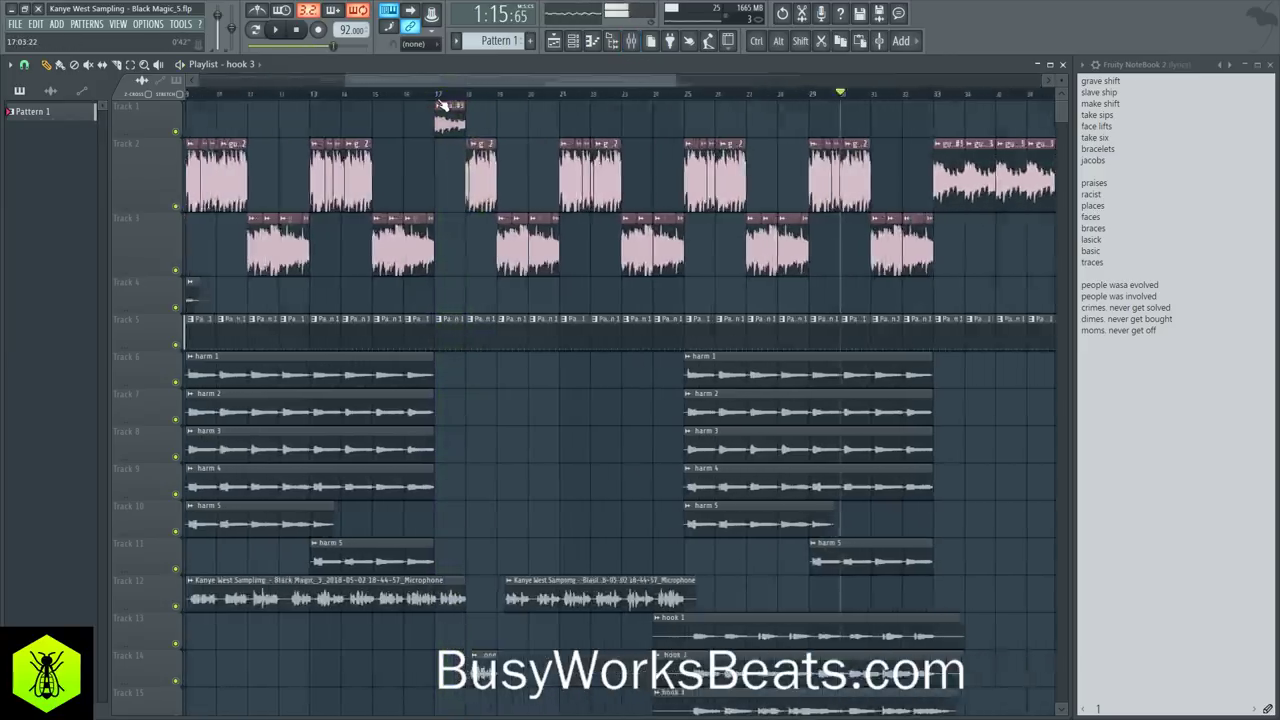
ctrl+click(462, 110)
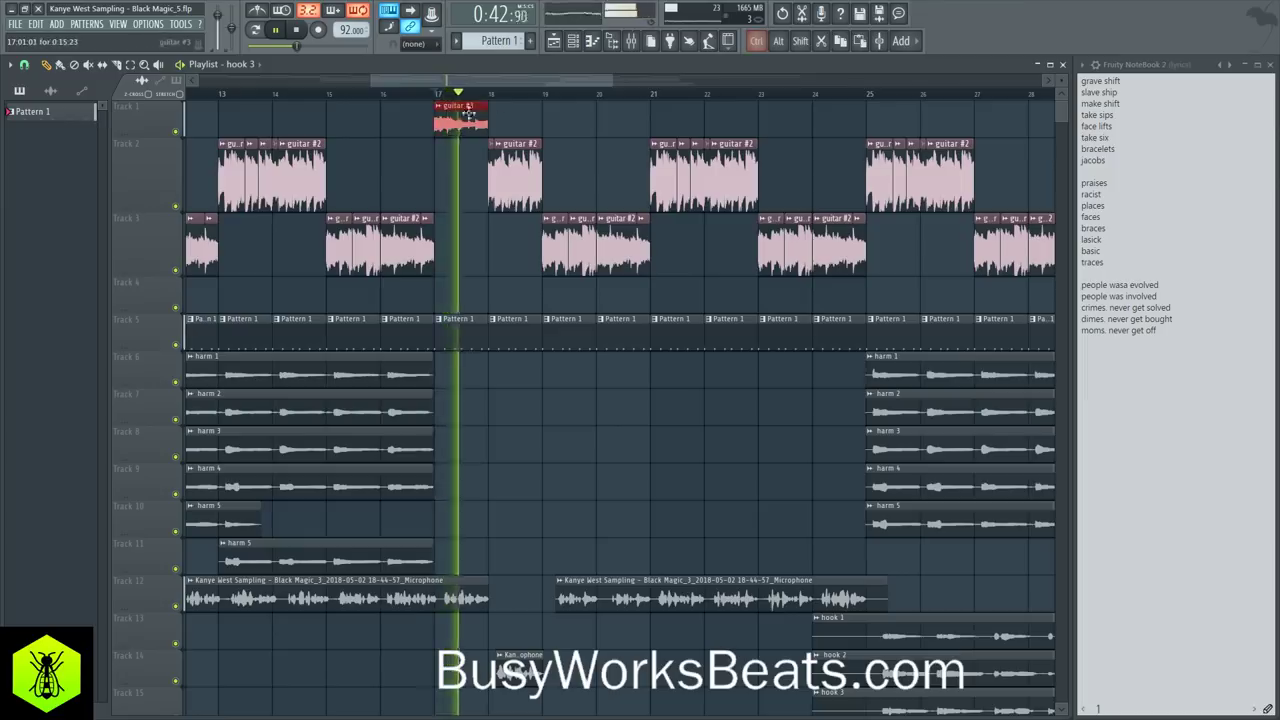
scroll(491, 96, up, 2)
scroll(540, 96, left, 5)
scroll(578, 102, down, 4)
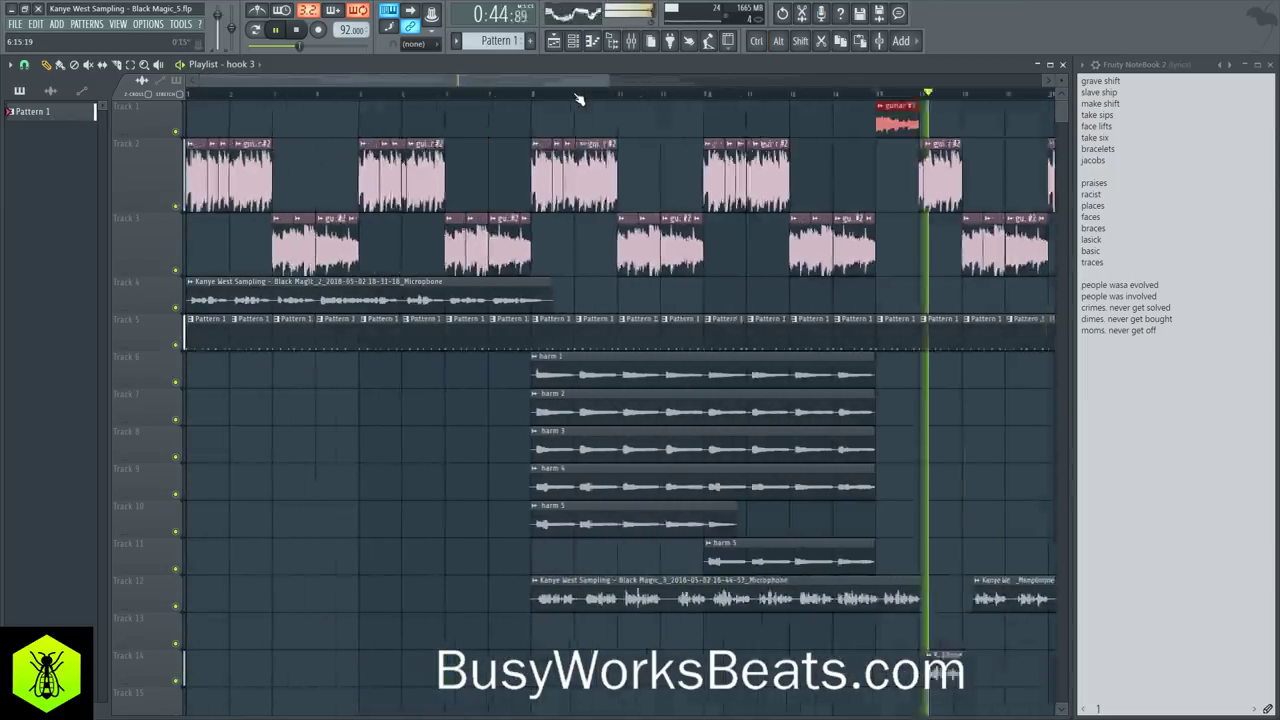
scroll(651, 100, up, 4)
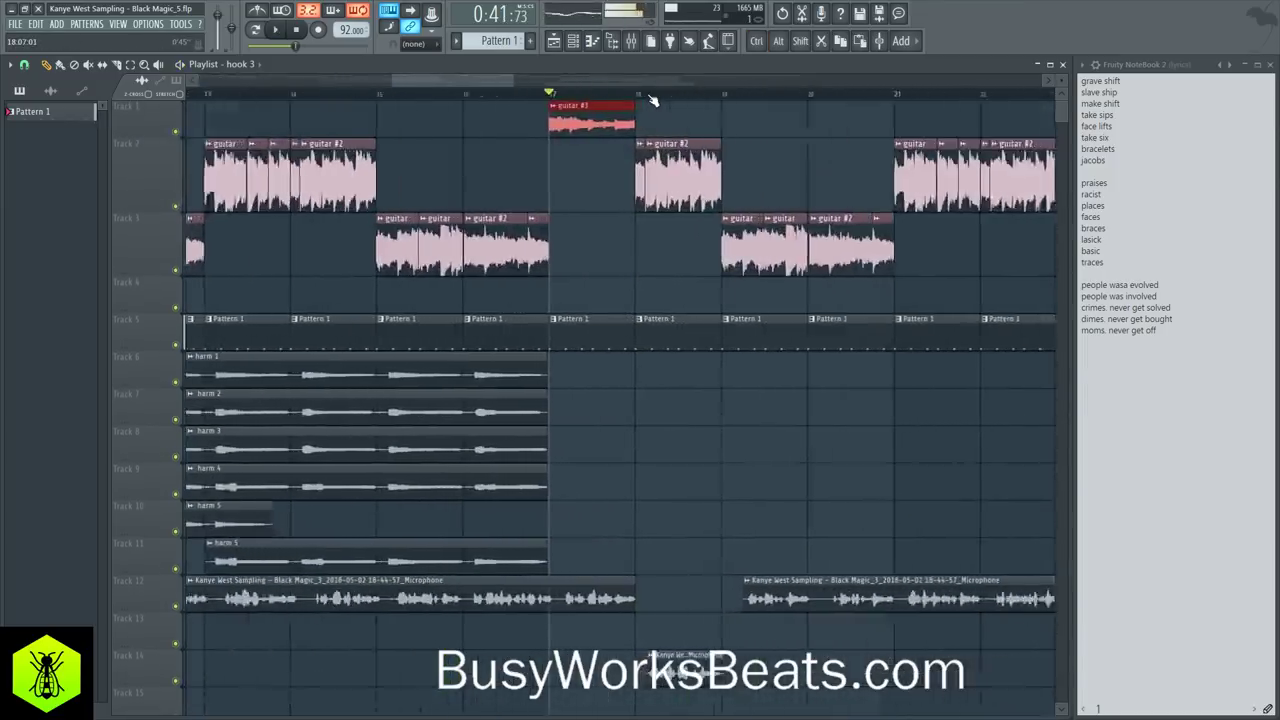
drag(568, 112, 677, 108)
key(space)
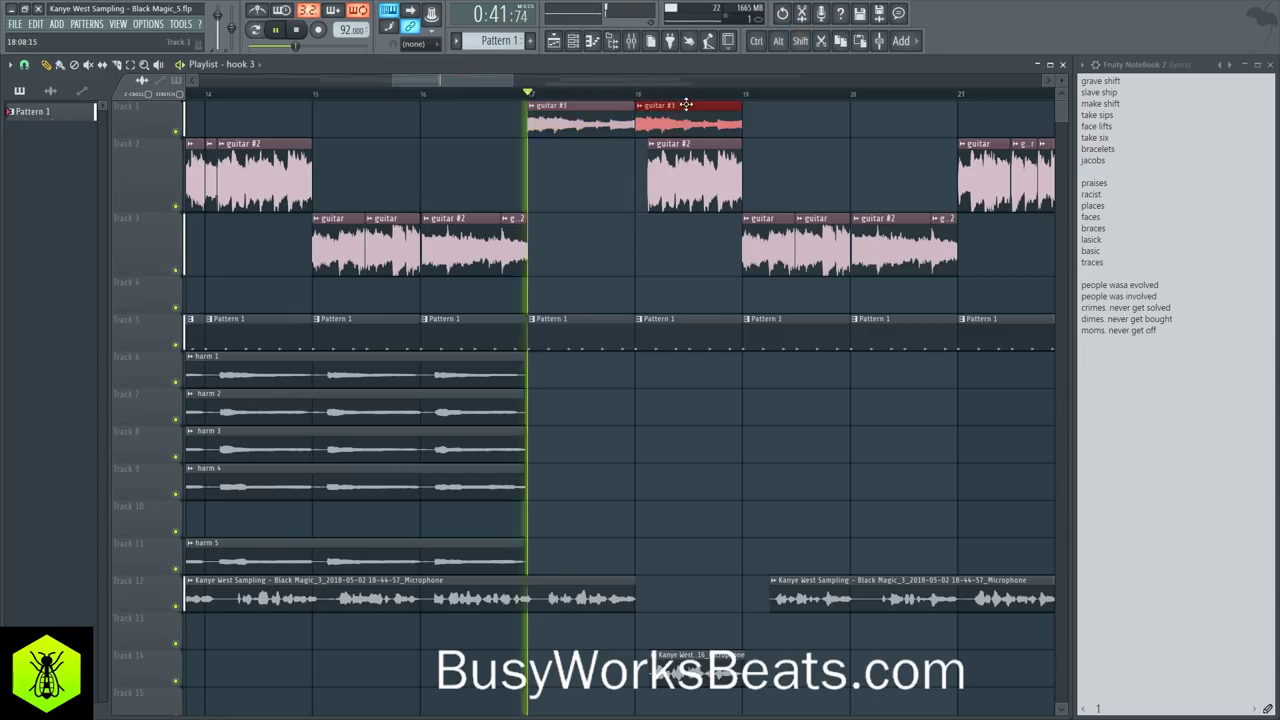
right_click(663, 177)
Step: Save the project as the new version "Kanye West Sampling - Black Magic_6.flp"
key(ctrl+s)
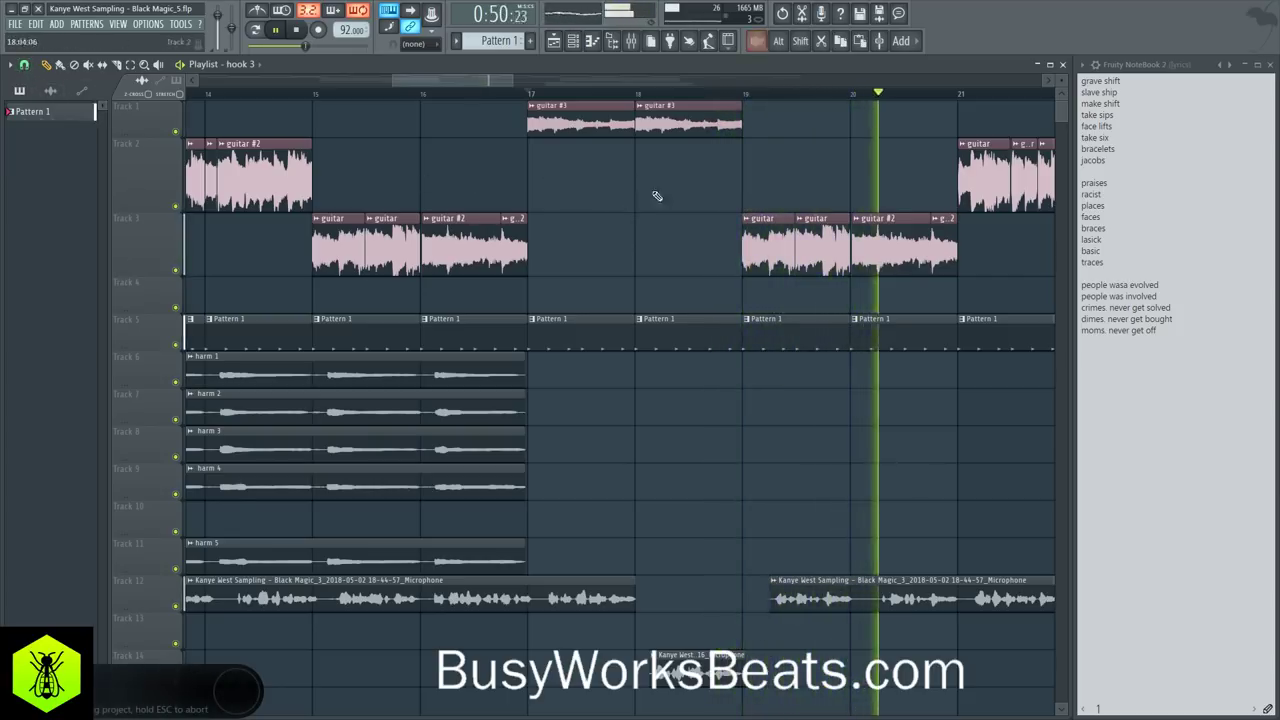
scroll(610, 97, down, 2)
scroll(610, 97, down, 6)
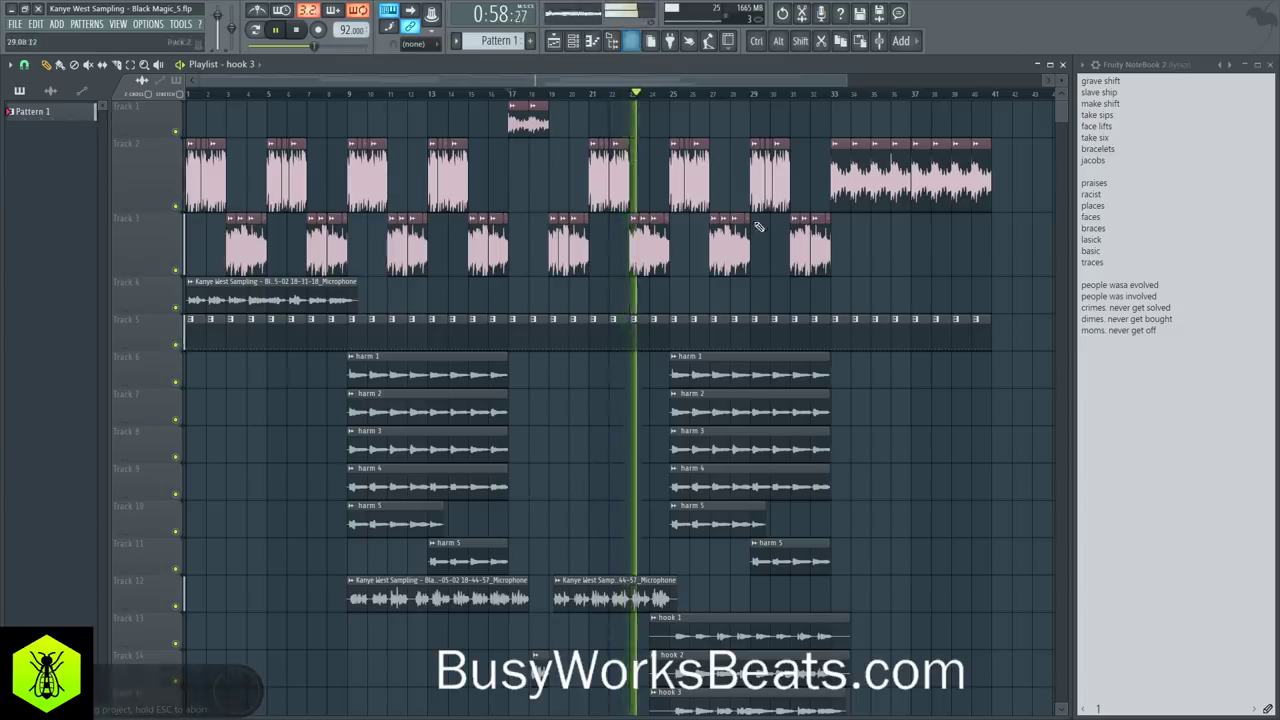
key(ctrl+n)
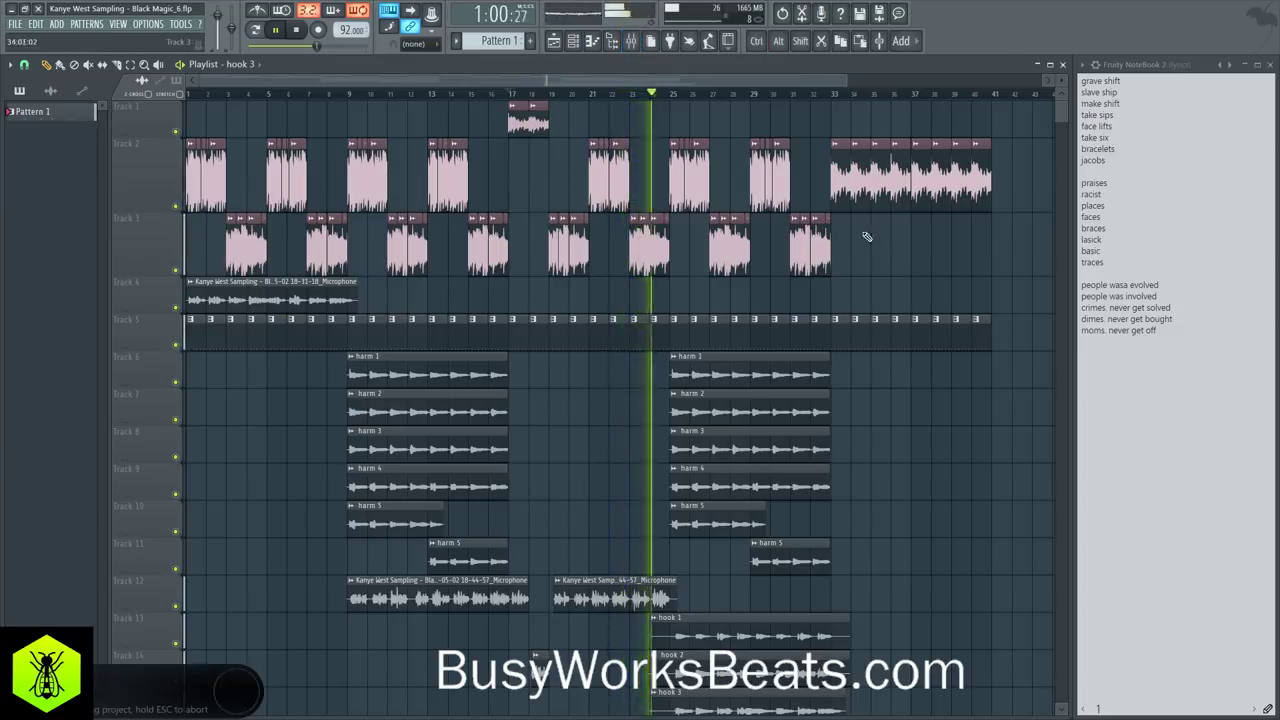
scroll(764, 97, down, 1)
scroll(764, 97, down, 2)
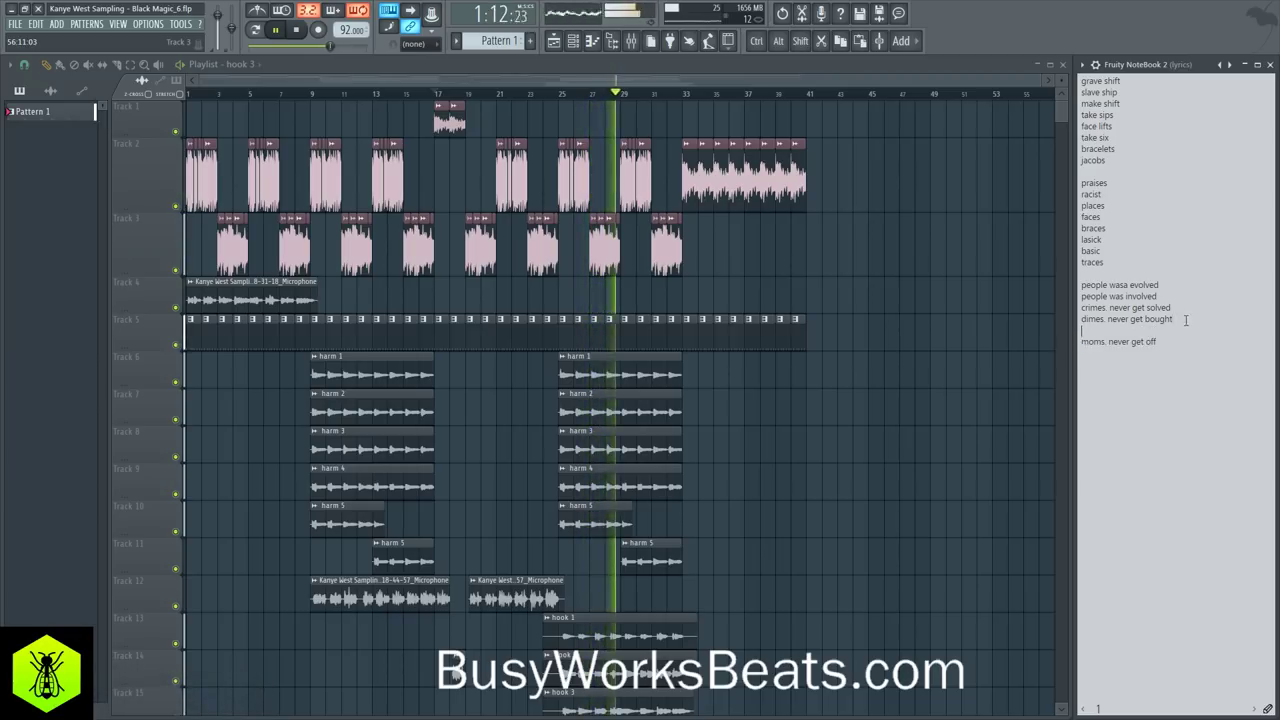
Step: Rewrite the last lyric line as "pops got locked, moms got off" and place the cursor on the line below it
click(1083, 341)
text(pop)
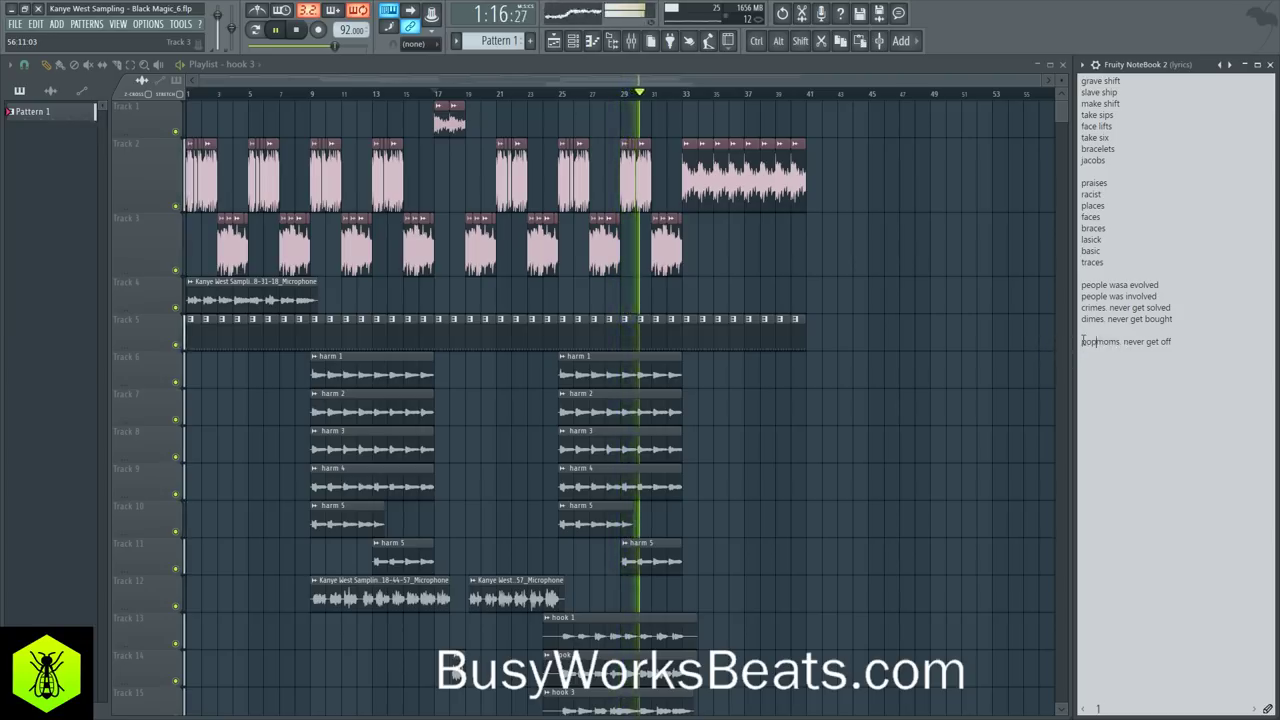
text(s got locked,)
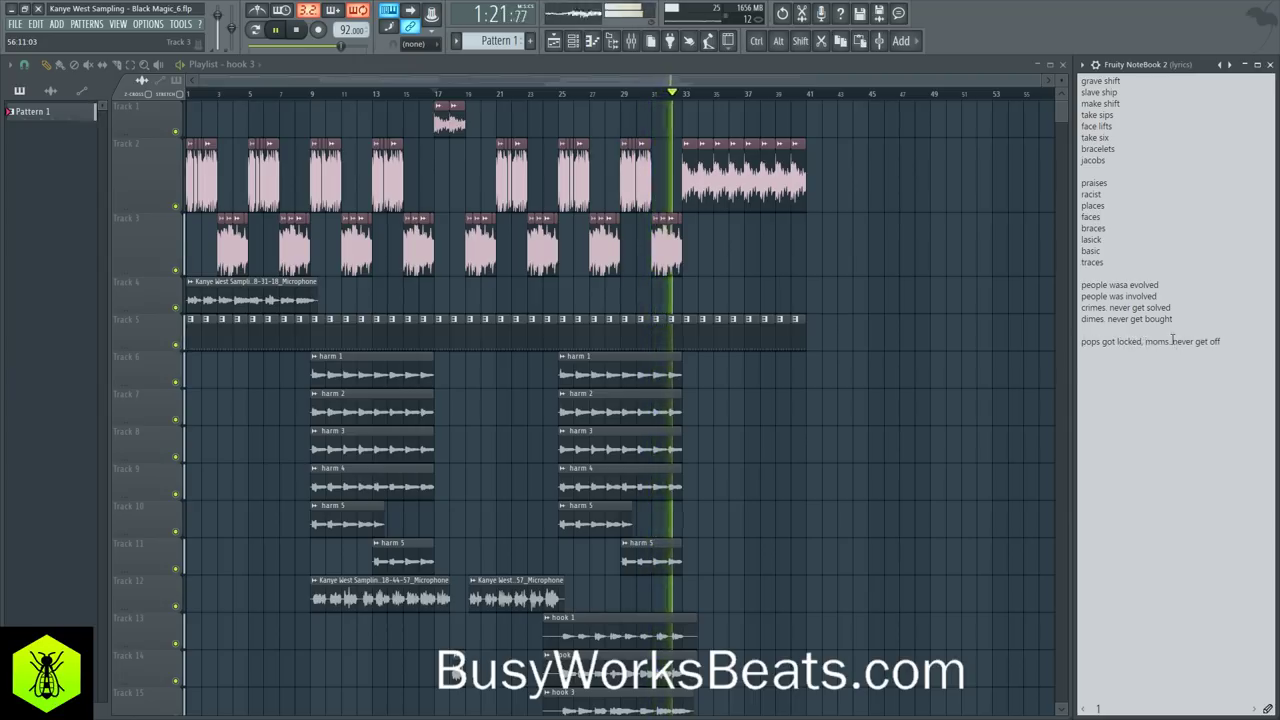
click(1160, 361)
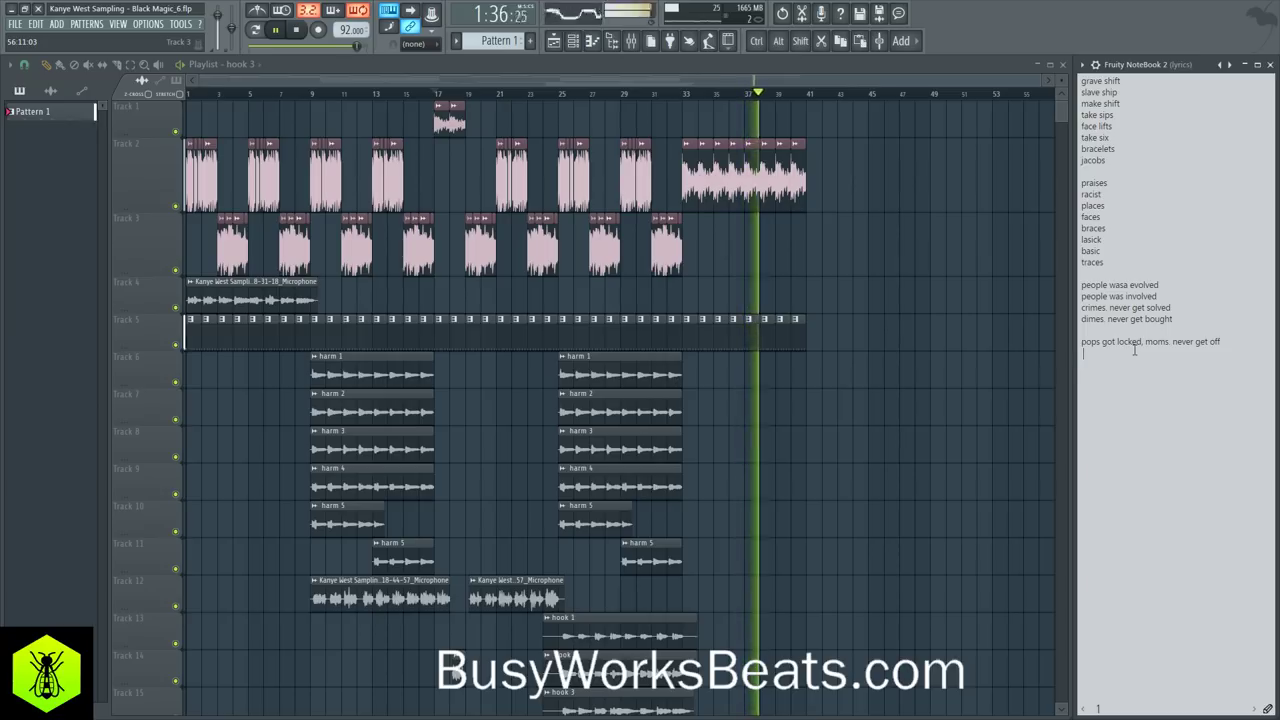
drag(1221, 341, 1172, 341)
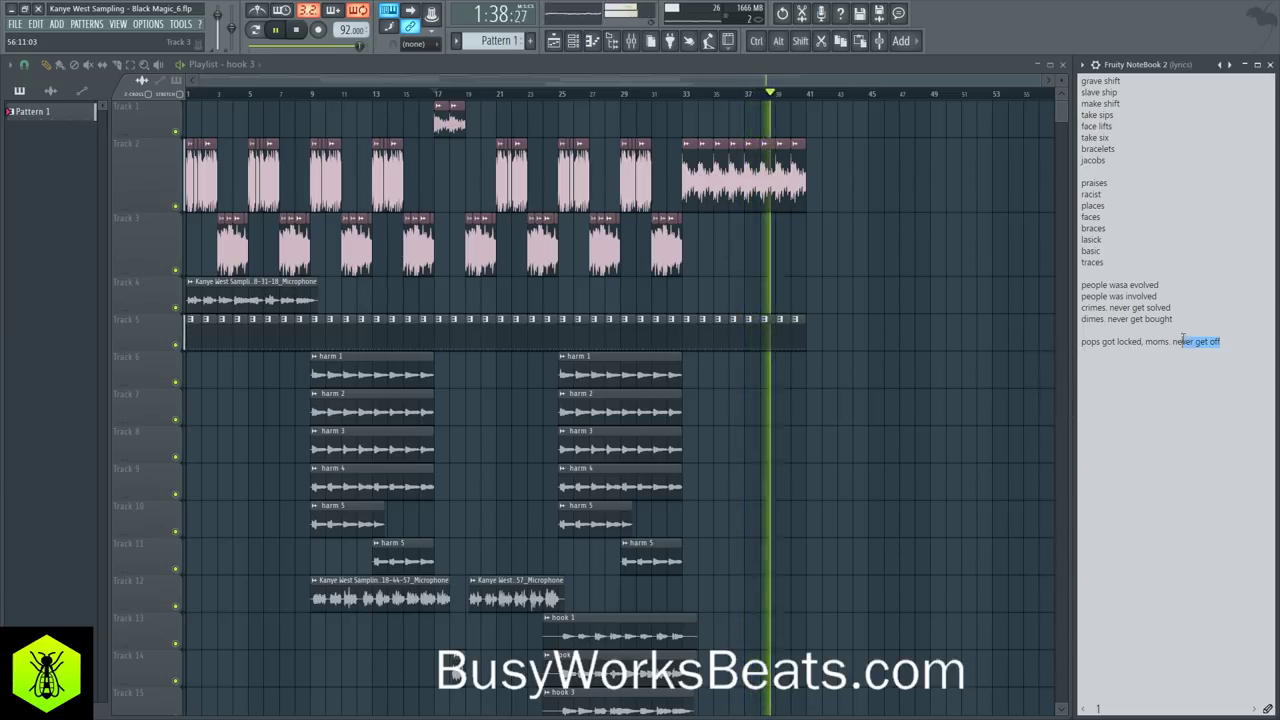
text(got off)
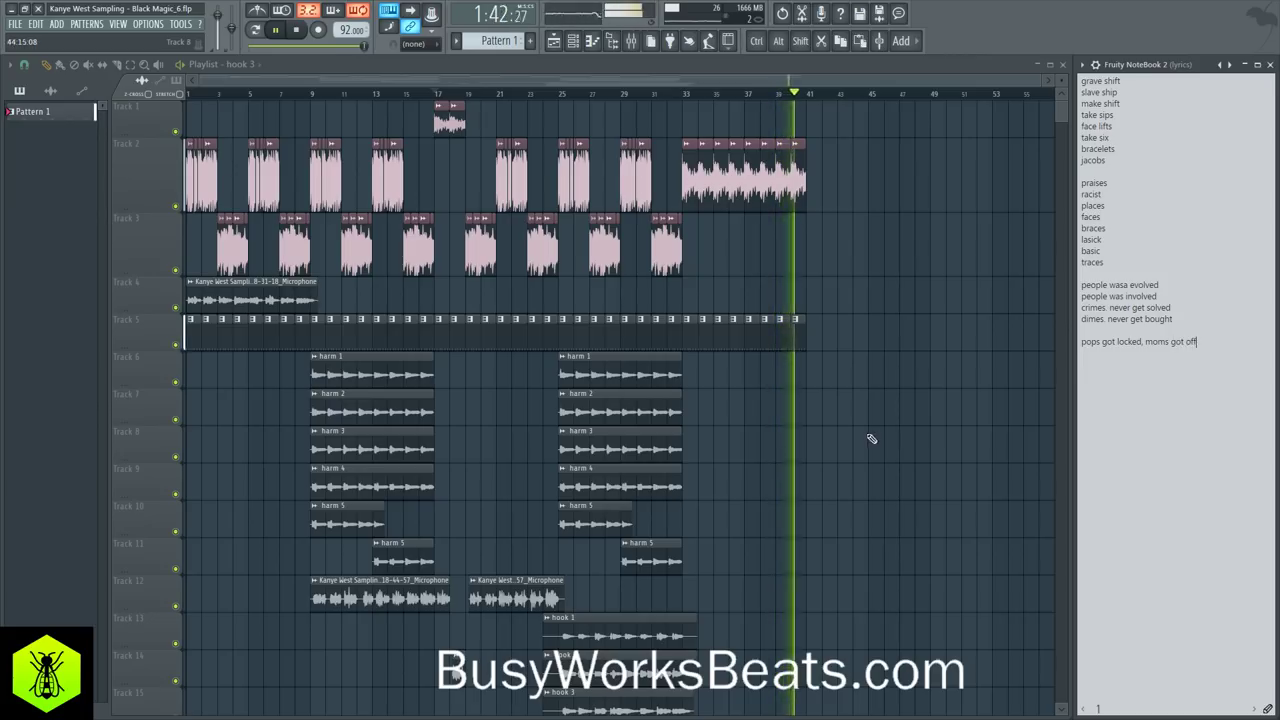
click(1103, 353)
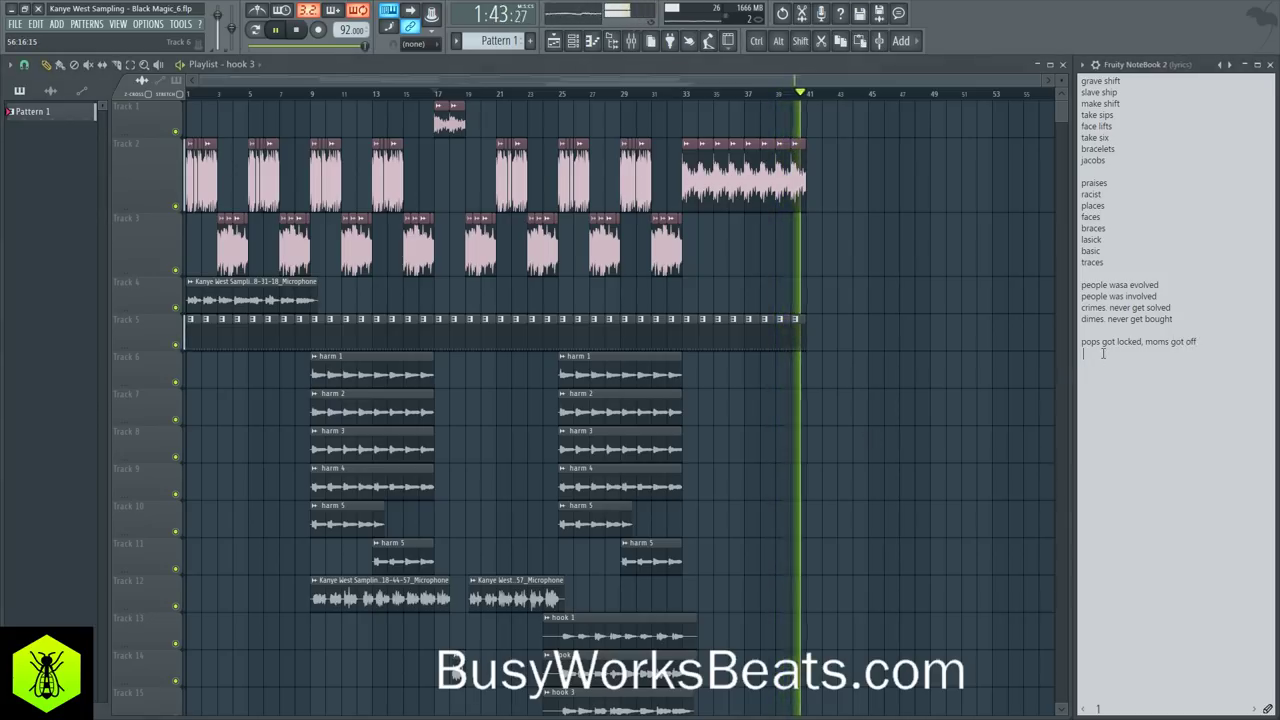
Step: Replay the song from about bar 32 and replace "never get" with "wasnt" in the crimes and dimes lyric lines
click(670, 94)
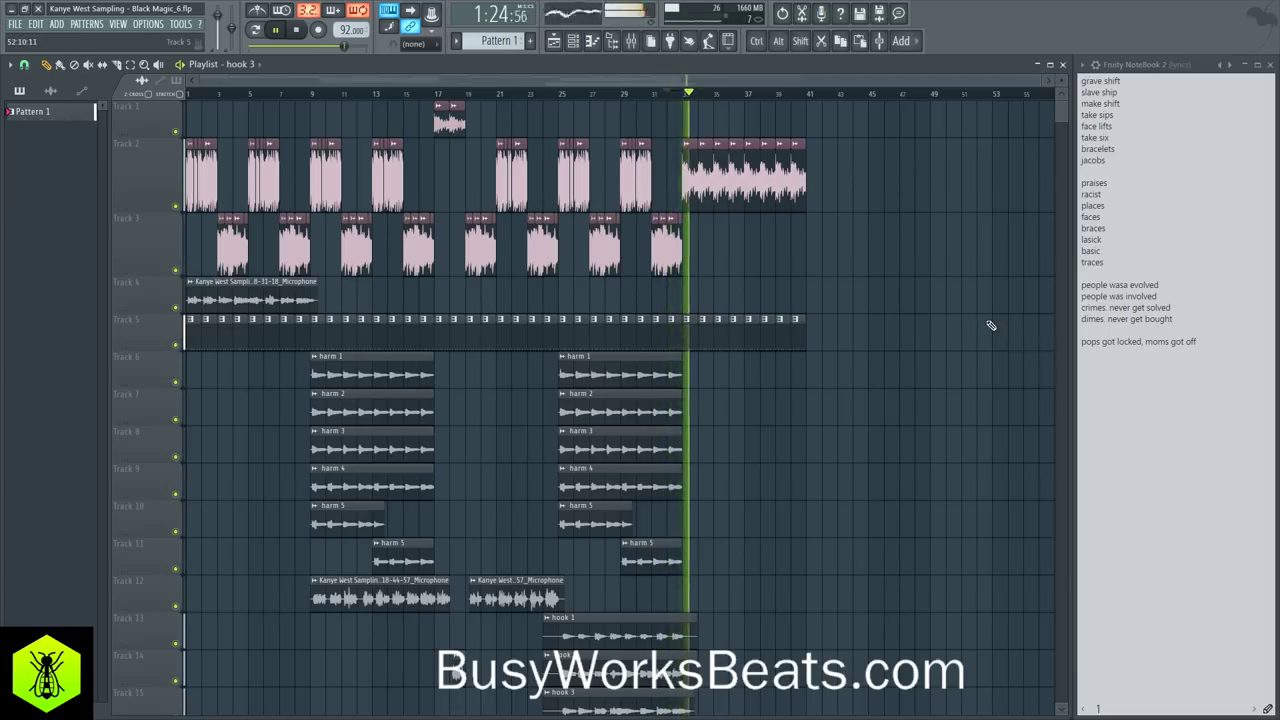
click(1172, 288)
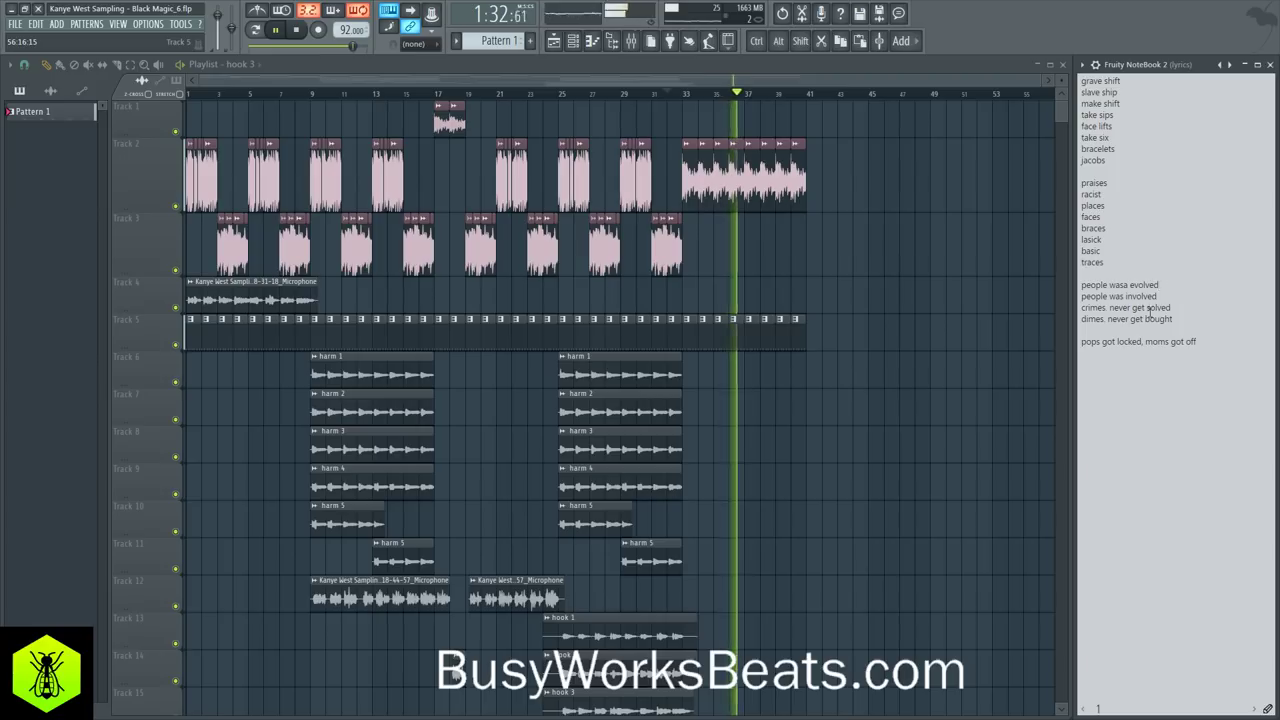
double_click(1137, 308)
drag(1129, 303, 1110, 308)
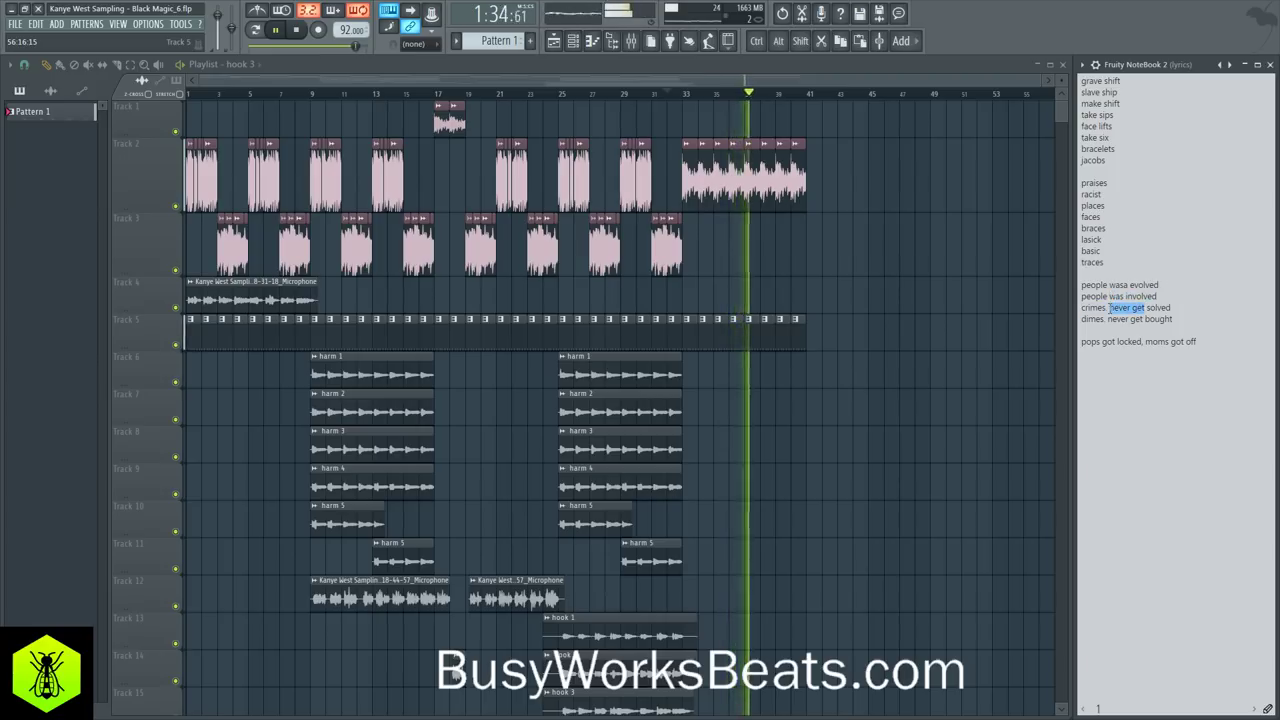
text(wasnt)
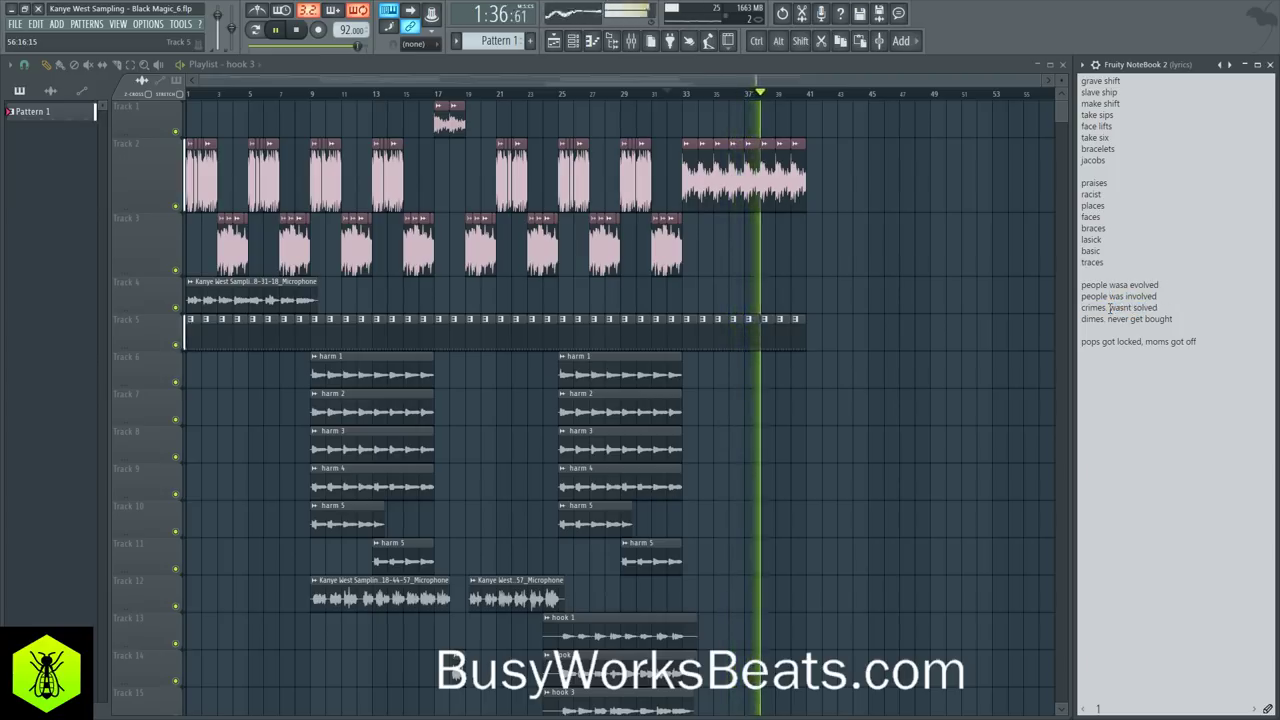
double_click(1138, 319)
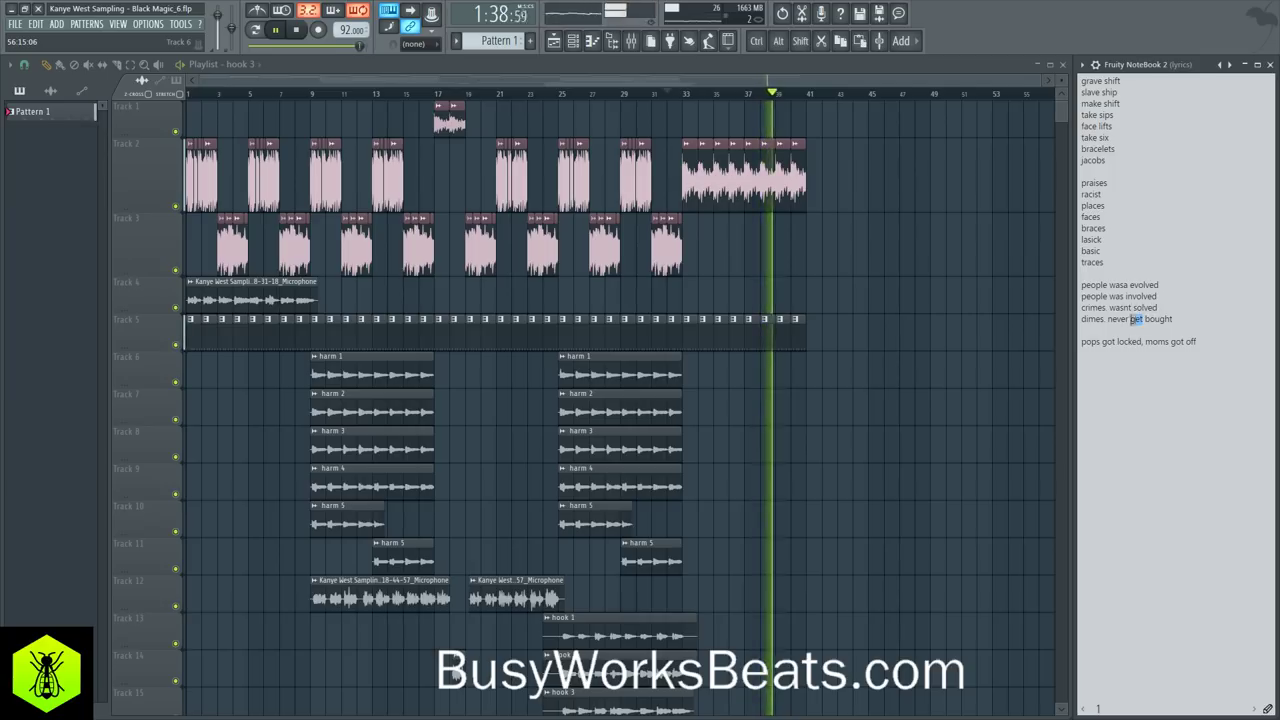
drag(1138, 319, 1107, 318)
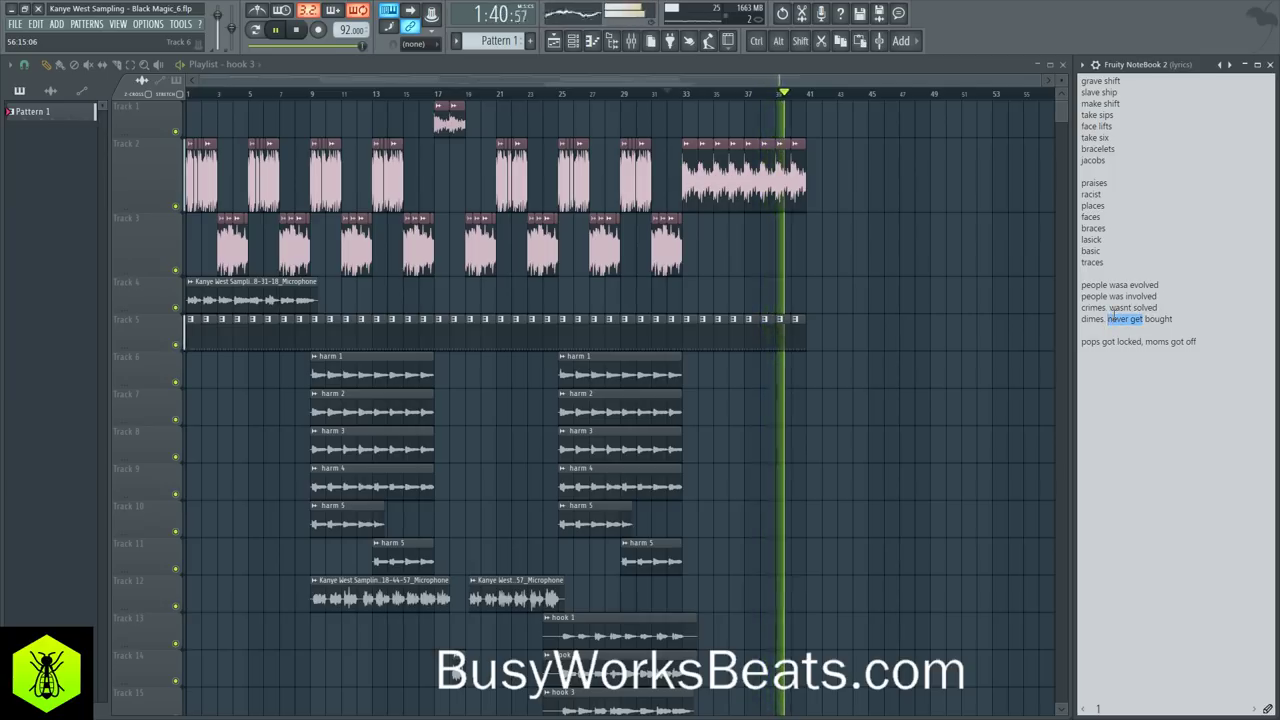
text(was)
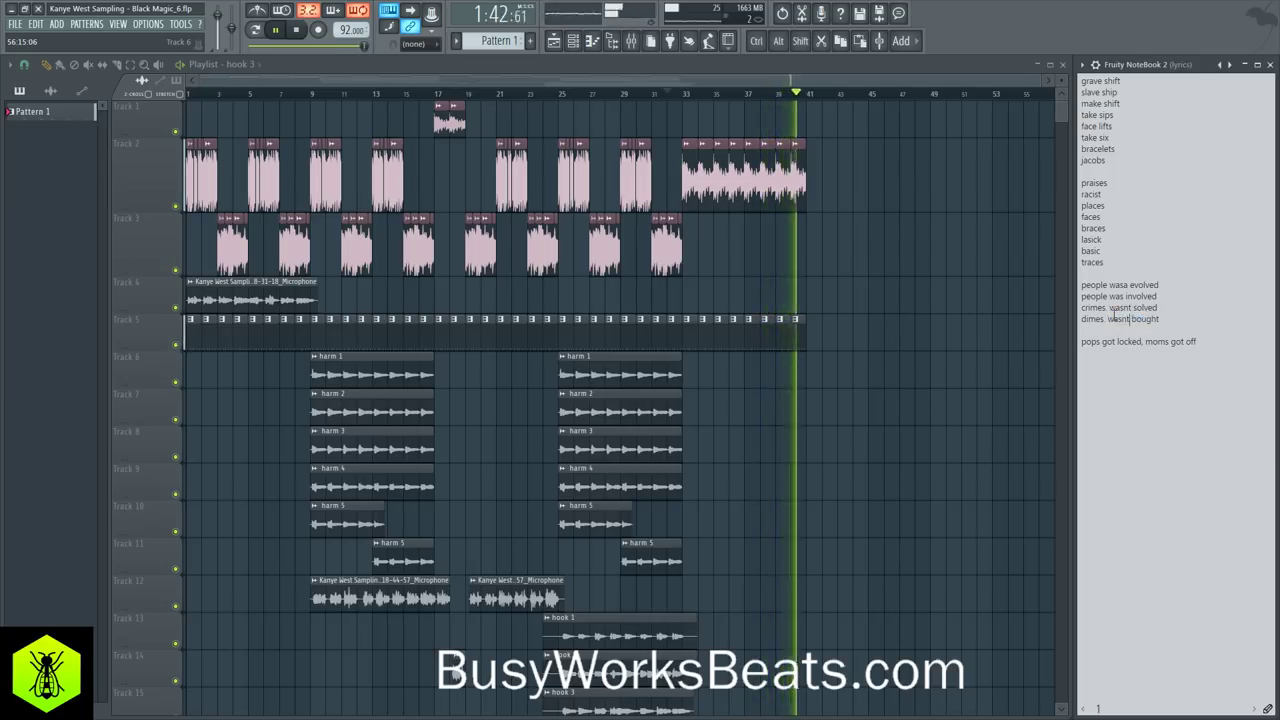
Step: Finish the word "wasnt" in the dimes lyric line and insert "but" before "moms got off" in the last line
text(nt)
key(Return)
key(Return)
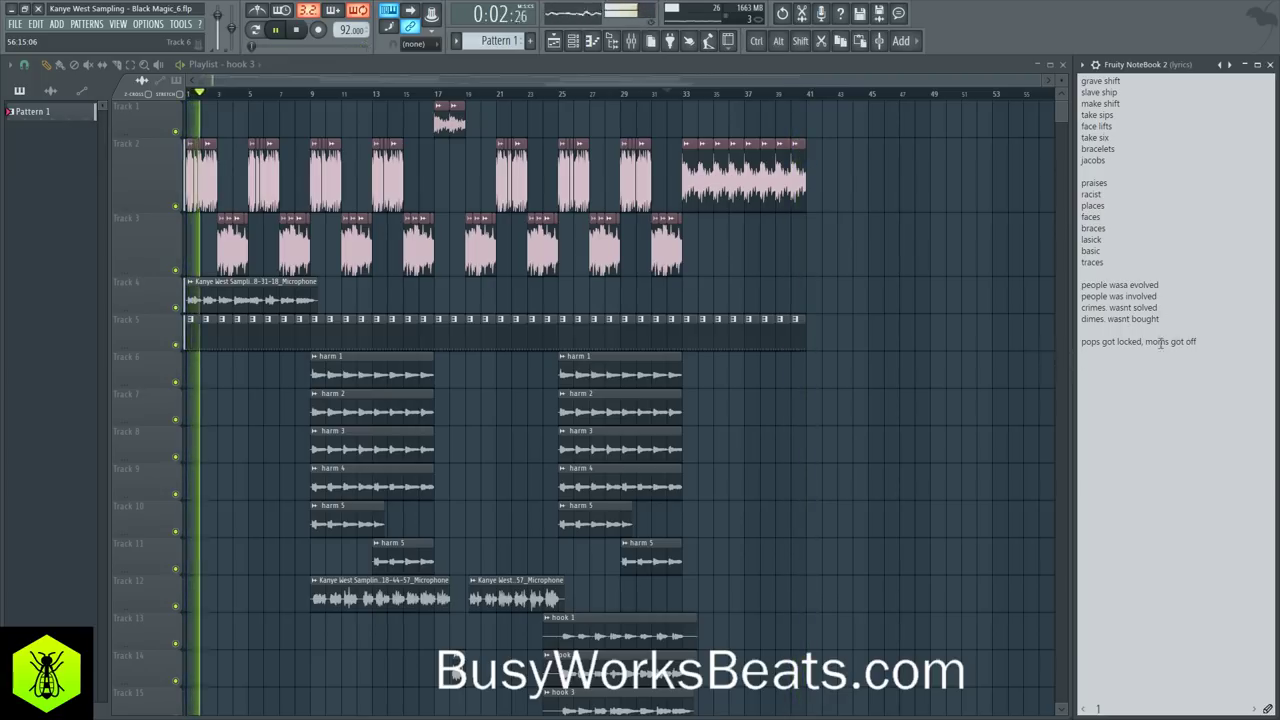
click(1146, 341)
text(but)
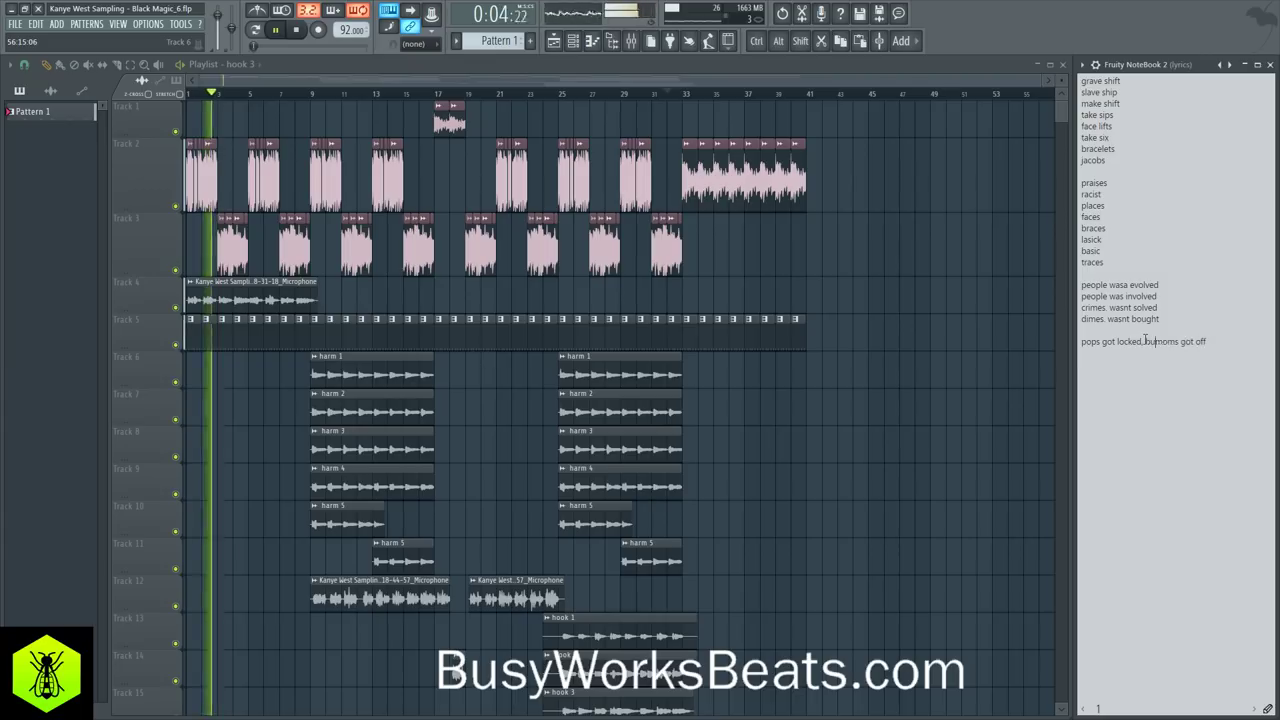
Step: Add the lyric line "glocks popped us, but cops got off" below the pops line
click(1114, 353)
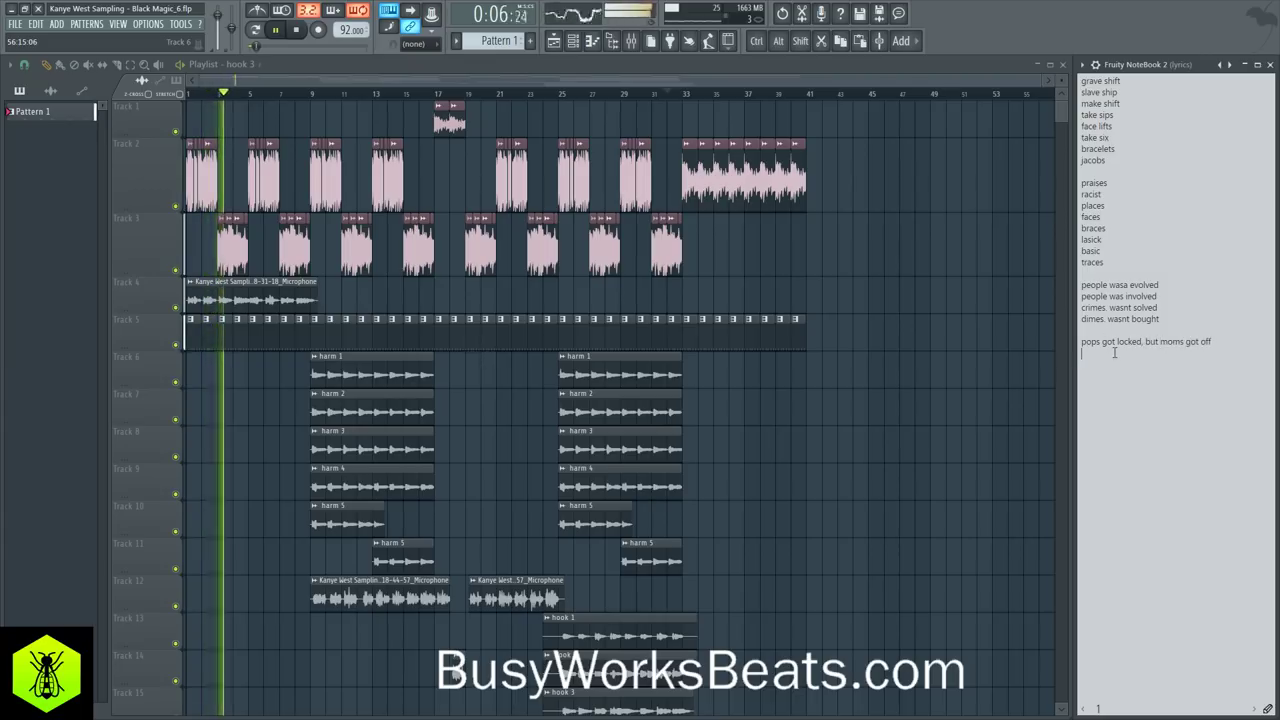
text(glocks popped)
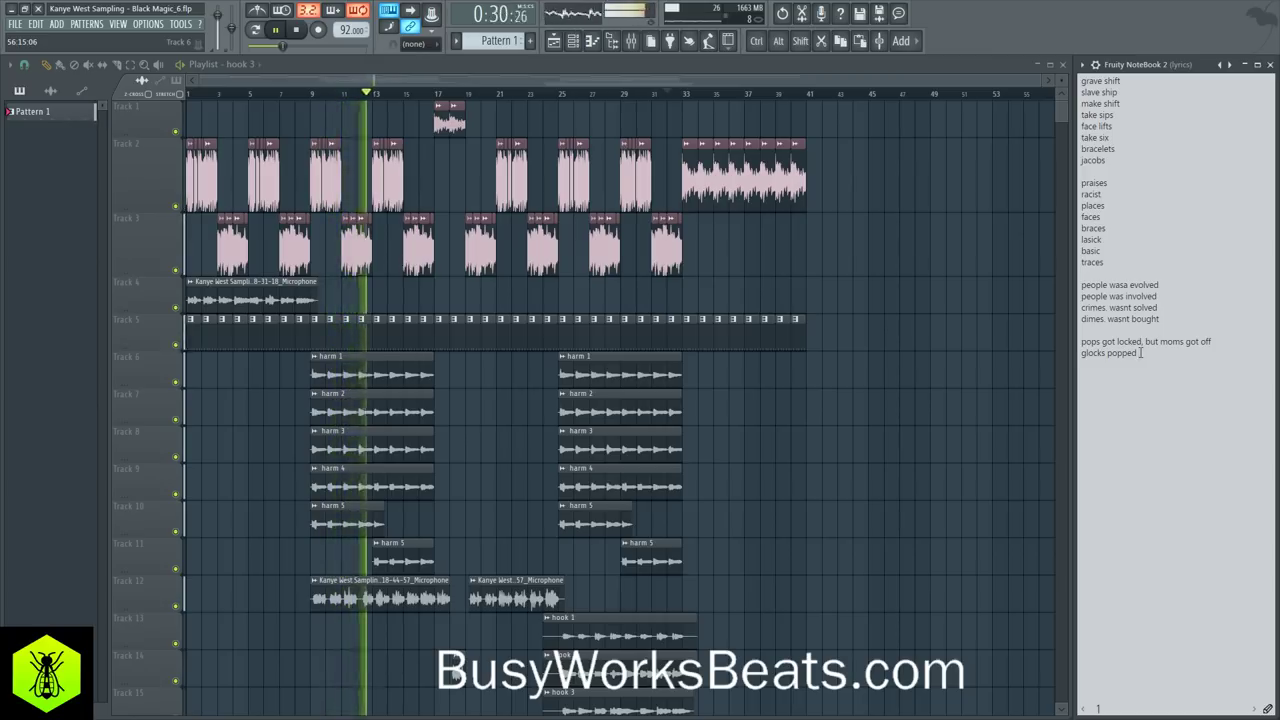
text(us. )
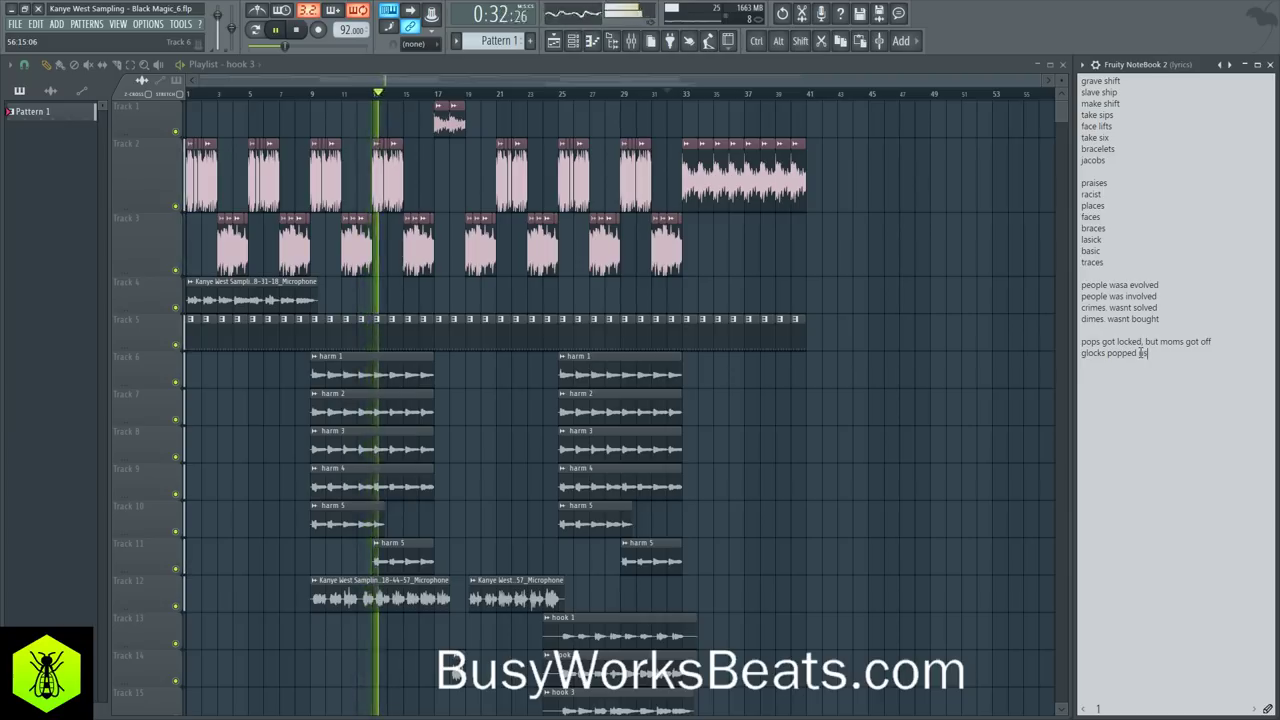
text(but cop)
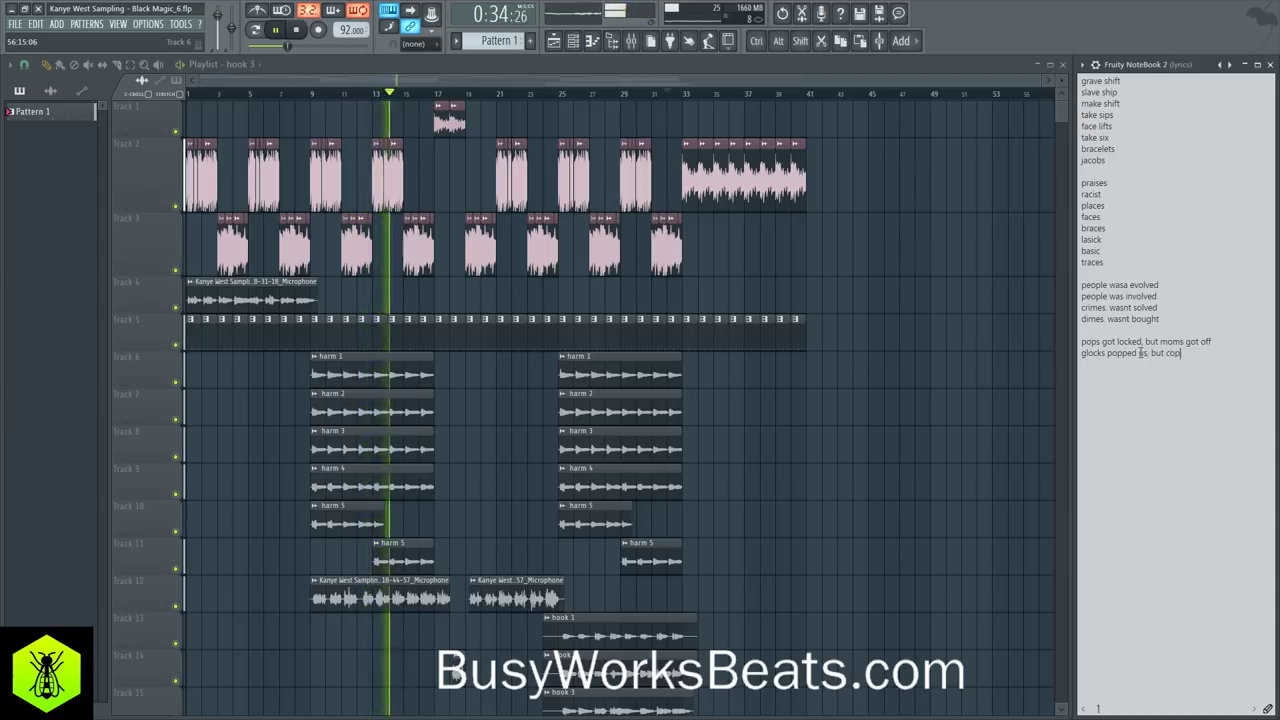
text(s got of)
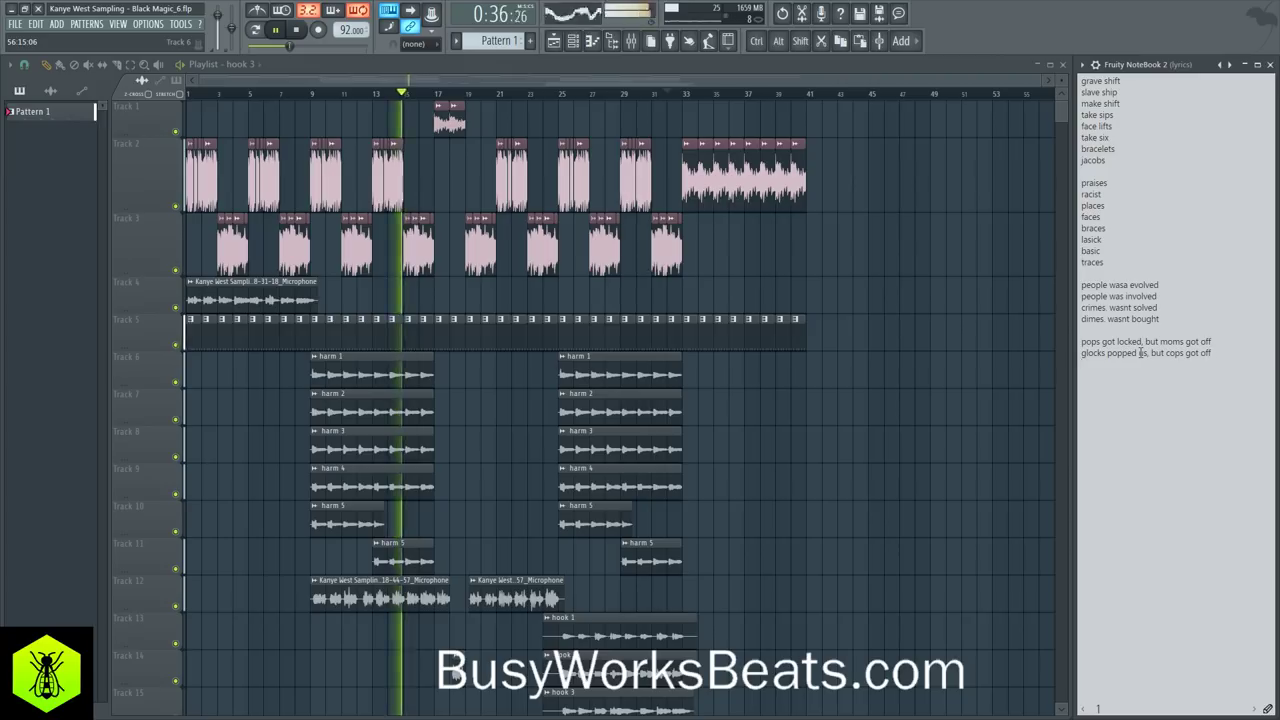
text(f)
key(Return)
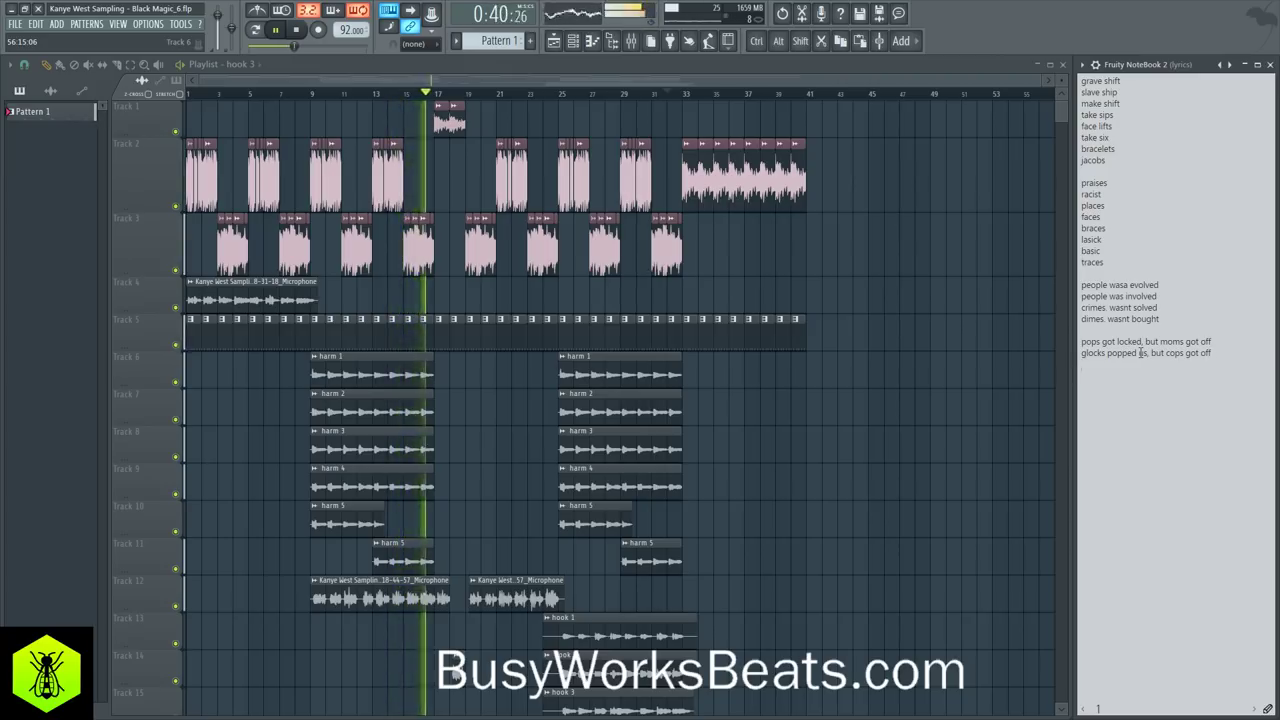
Step: Add the lyric lines "when will it change" and "feel it in my heart, spill-in my veins"
text(w)
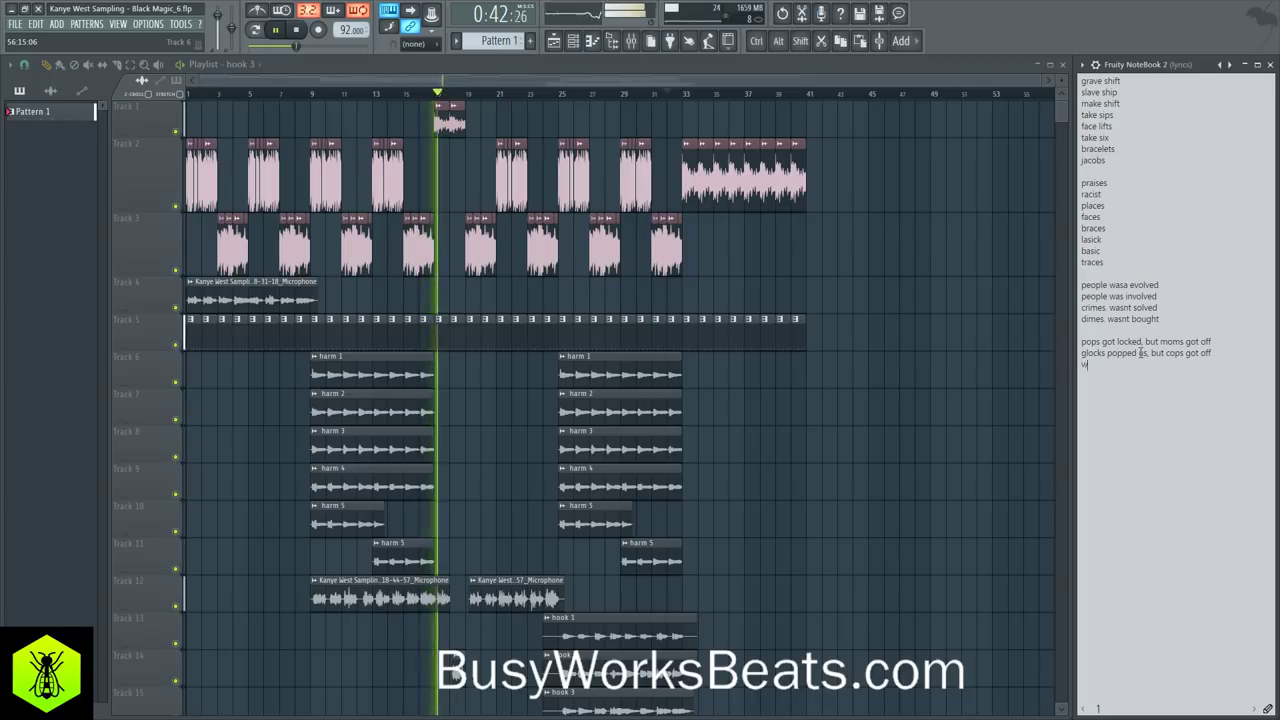
text(hen will it change)
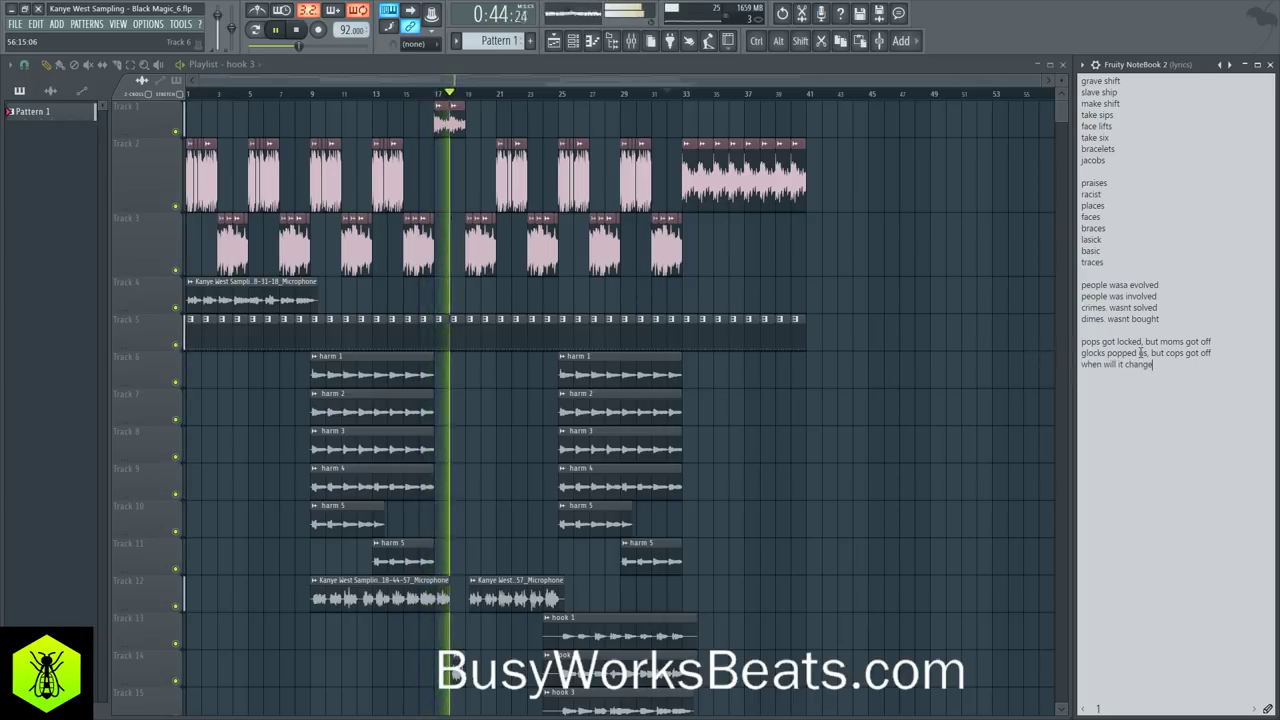
key(Return)
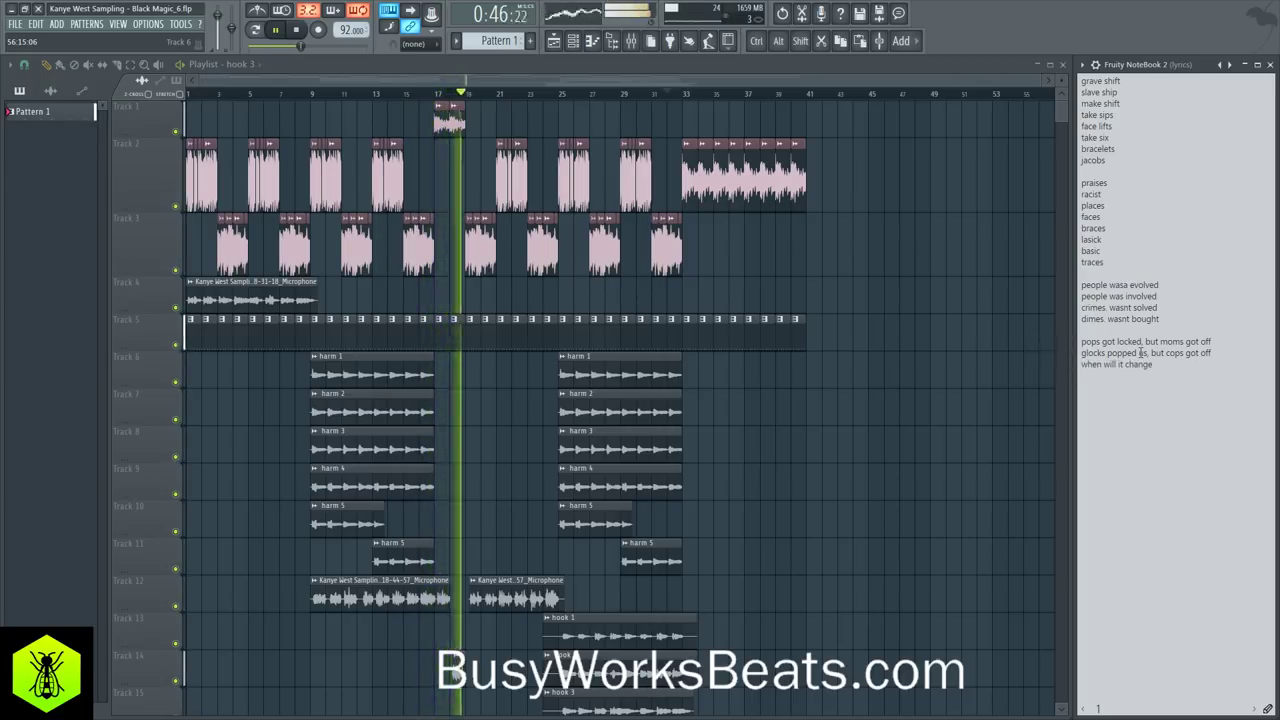
text(spill)
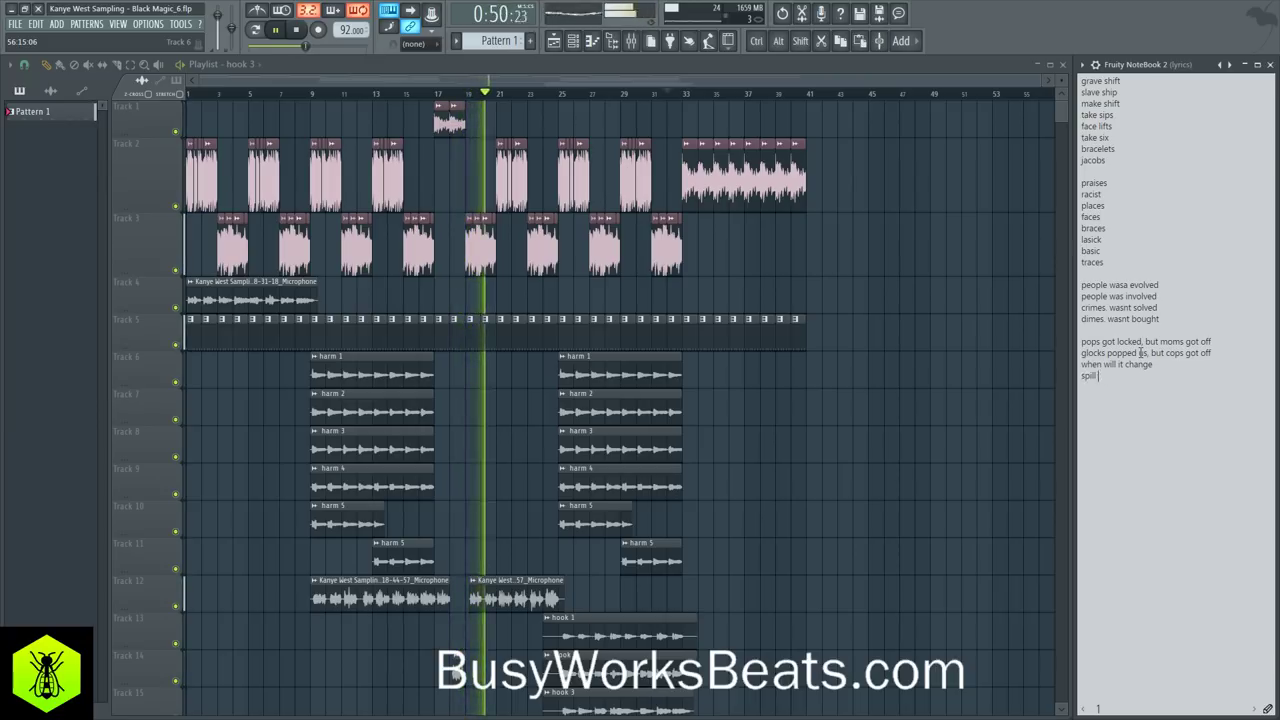
key(BackSpace)
text(-)
text(my v)
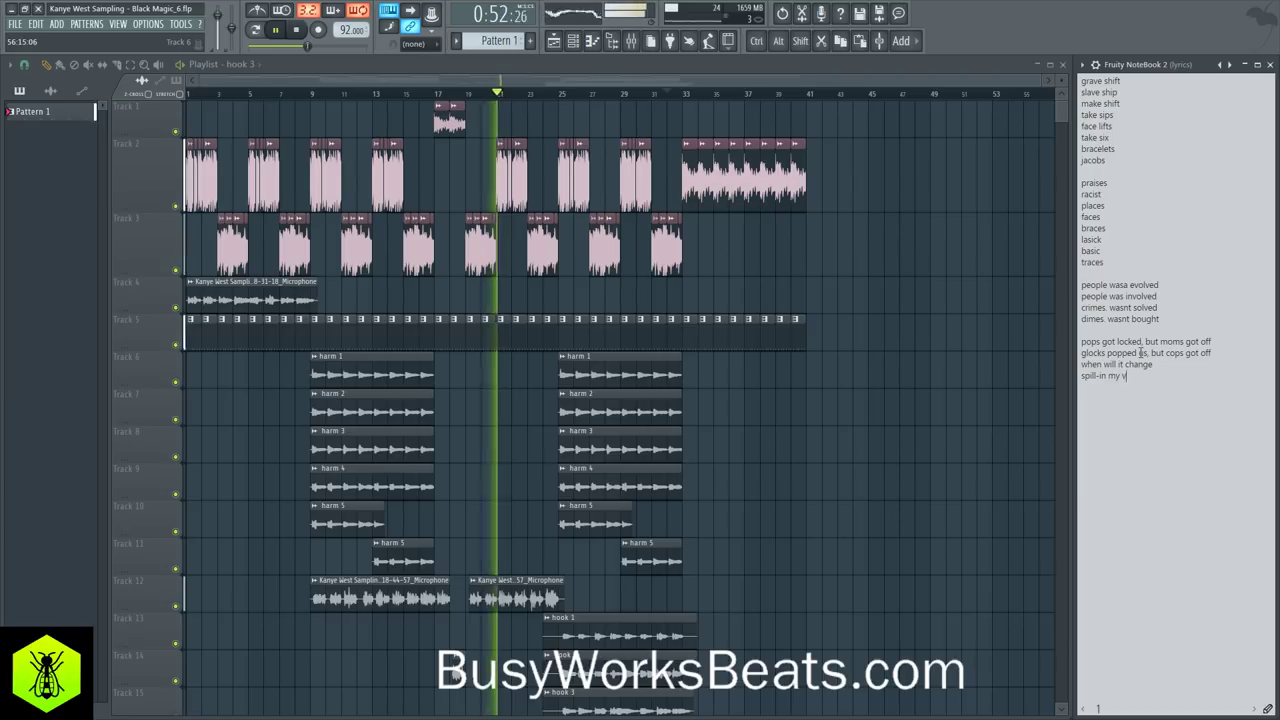
text(eins)
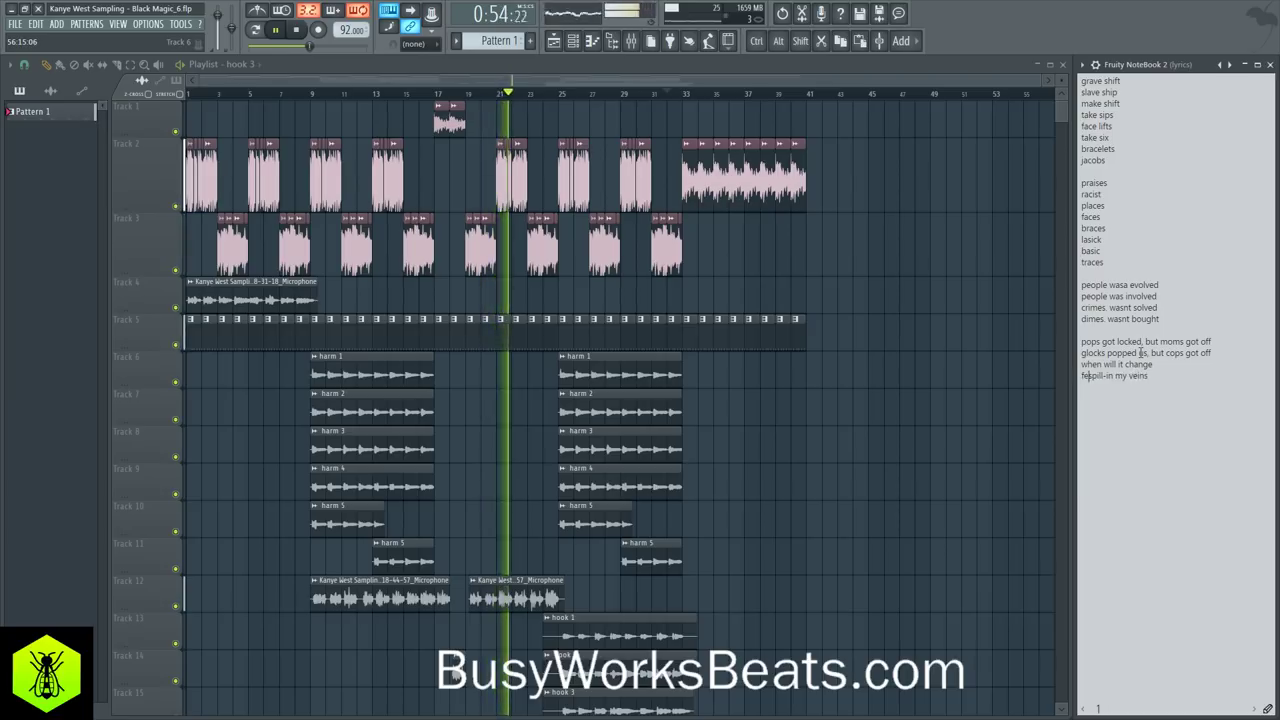
text(feel it in my heart,)
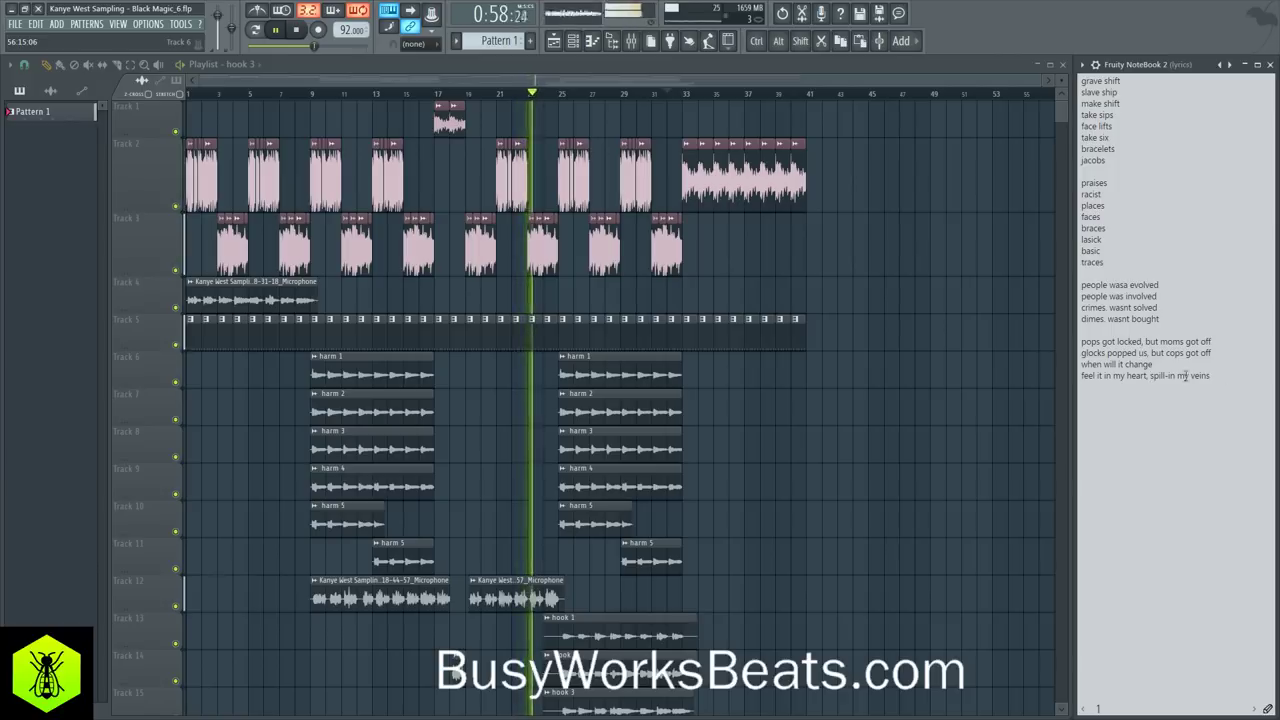
Step: Record the Microphone mixer track into the playlist as an audio clip from about bar 28 to bar 41, and disarm recording
click(631, 40)
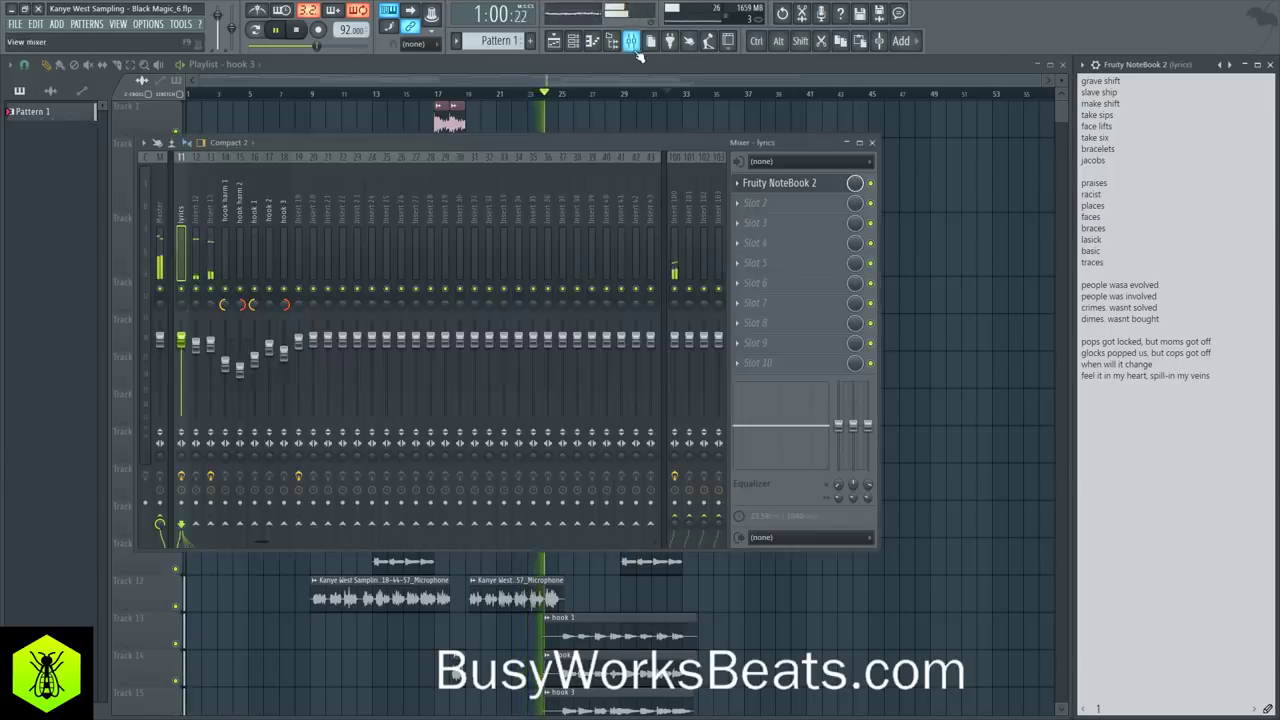
scroll(505, 186, down, 1)
click(521, 205)
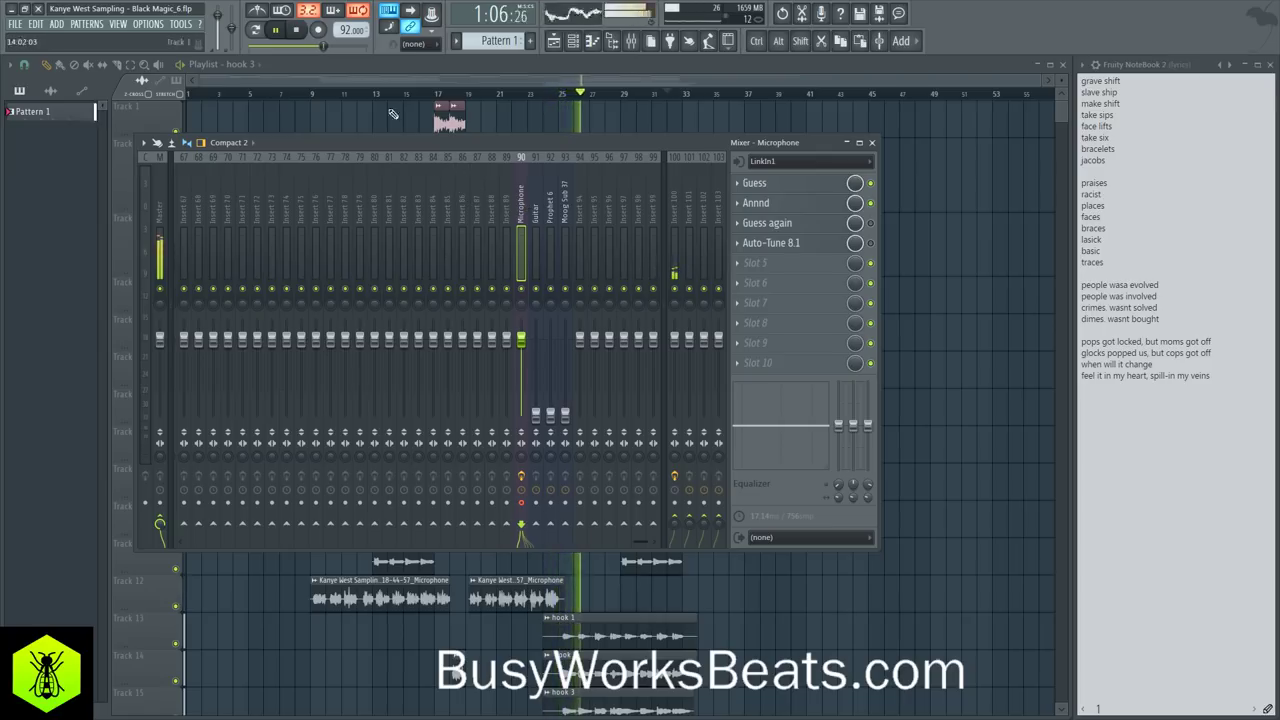
click(319, 31)
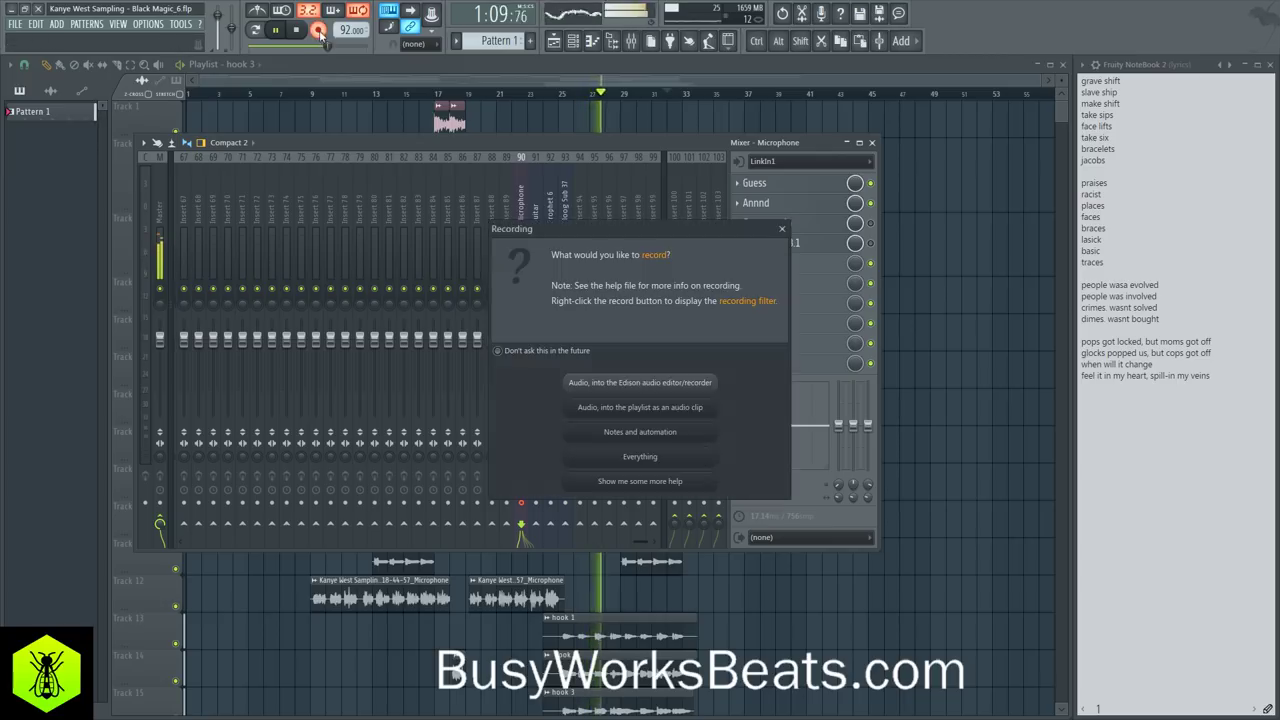
click(675, 407)
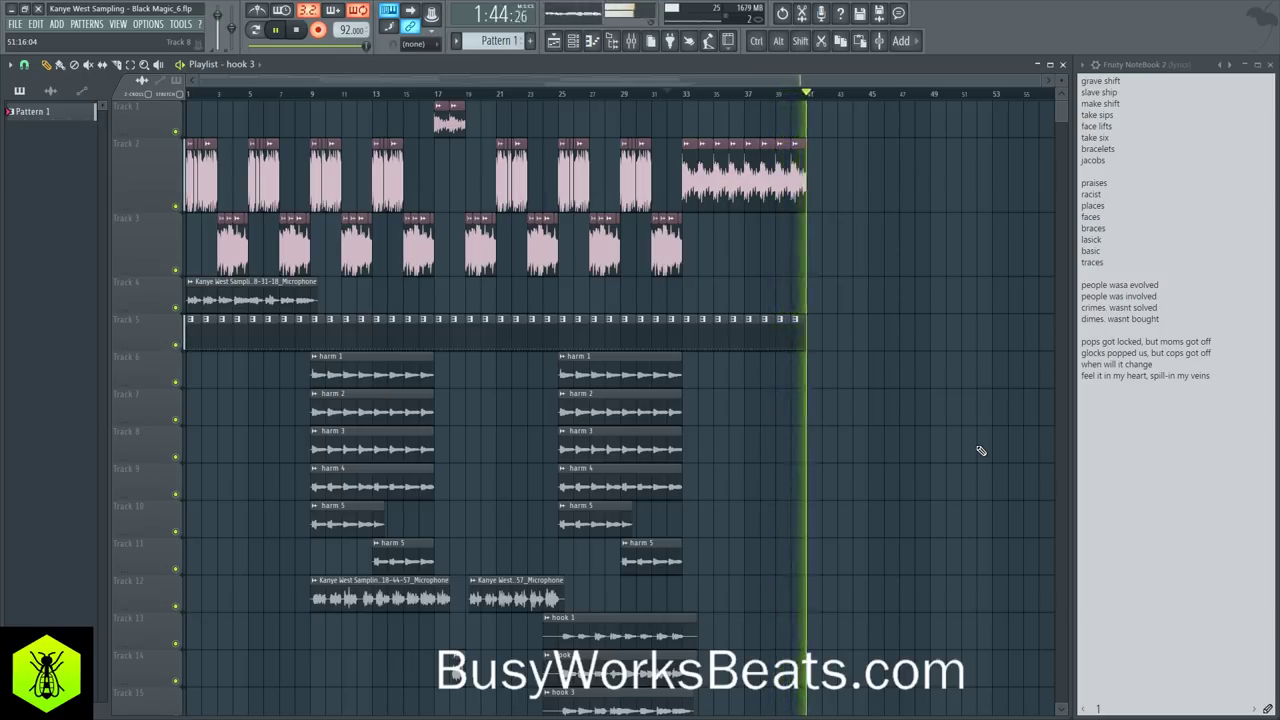
key(space)
scroll(981, 451, down, 4)
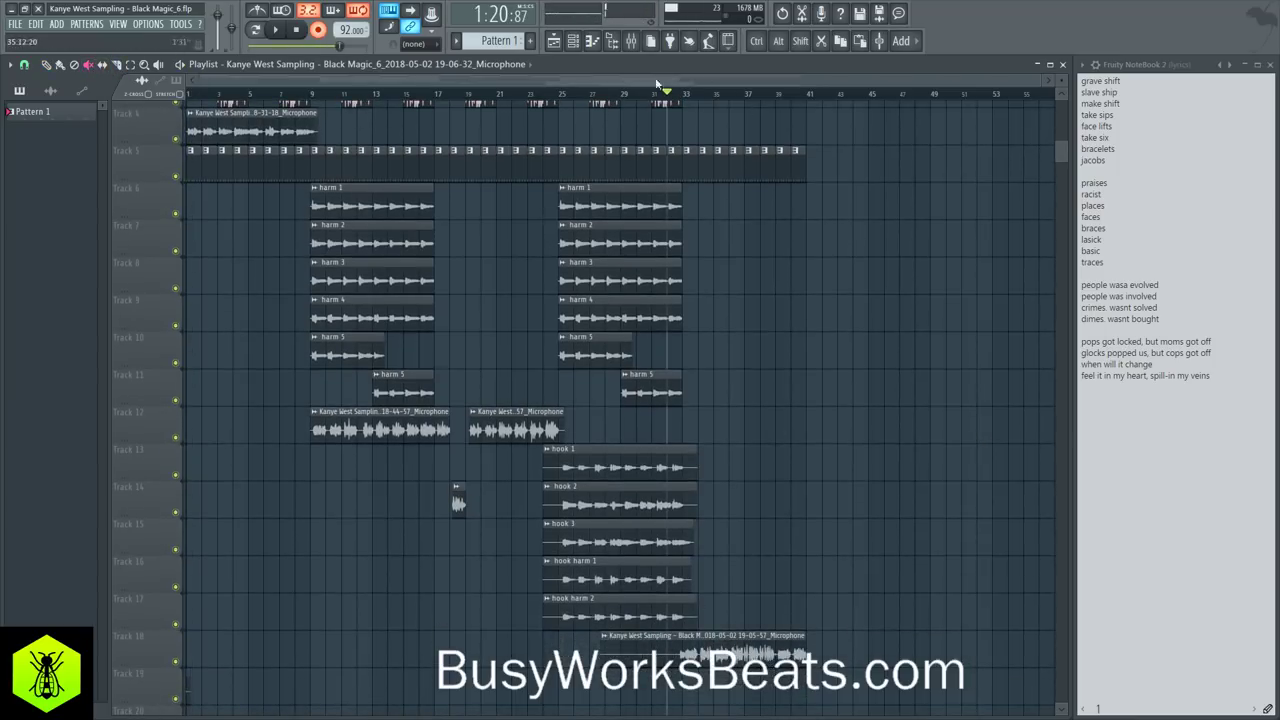
click(318, 30)
key(space)
Step: Delete the unwanted last microphone recording, ending in "-32_Microphone", from the channel rack
click(556, 42)
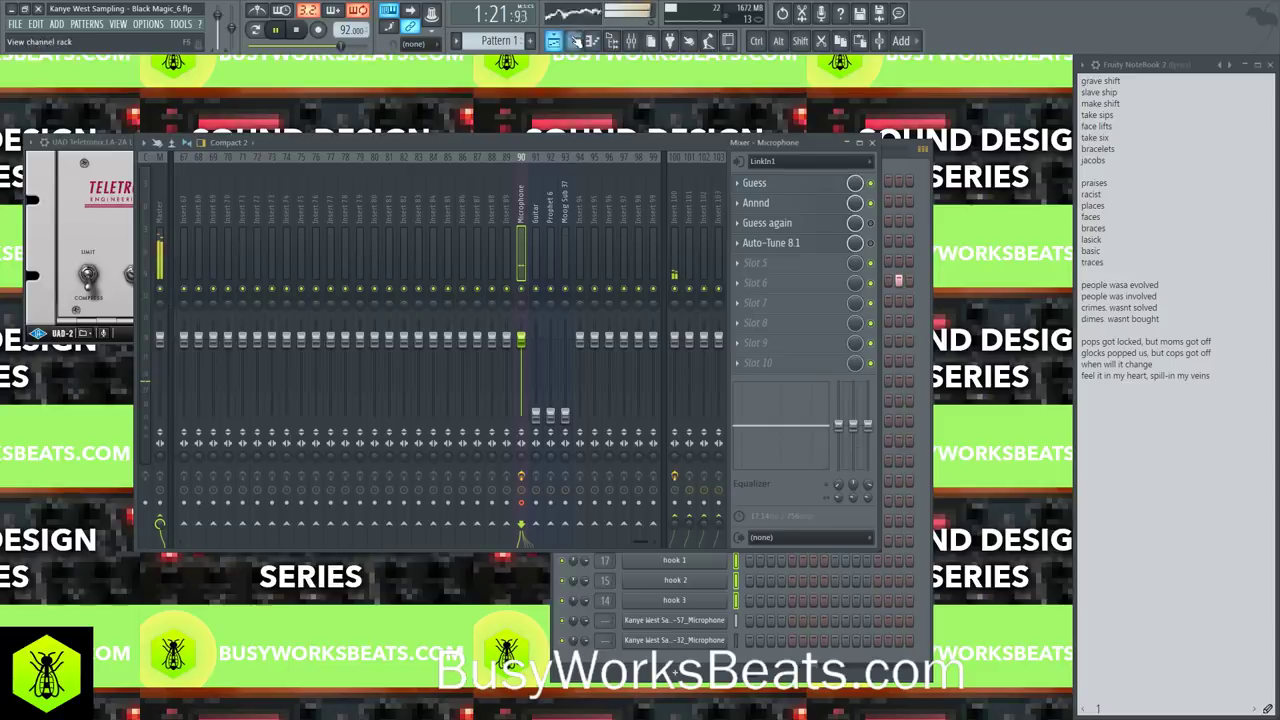
click(556, 42)
click(574, 41)
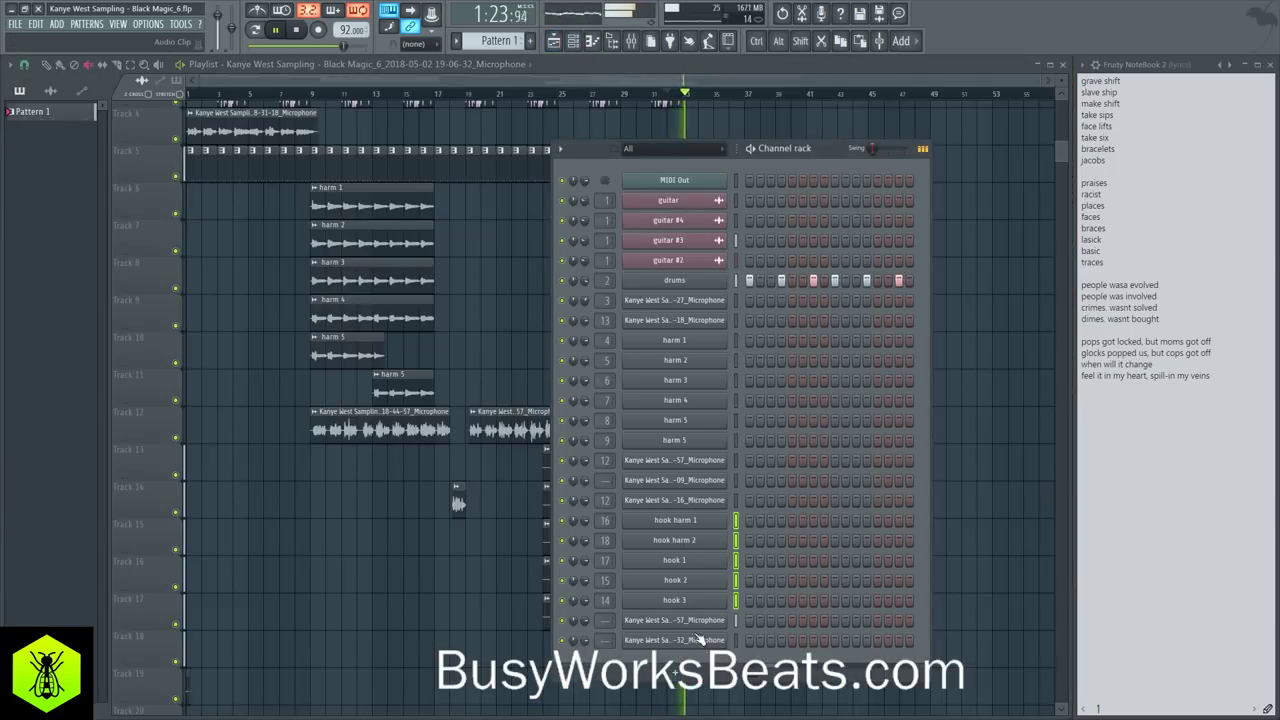
click(695, 624)
click(696, 640)
right_click(695, 640)
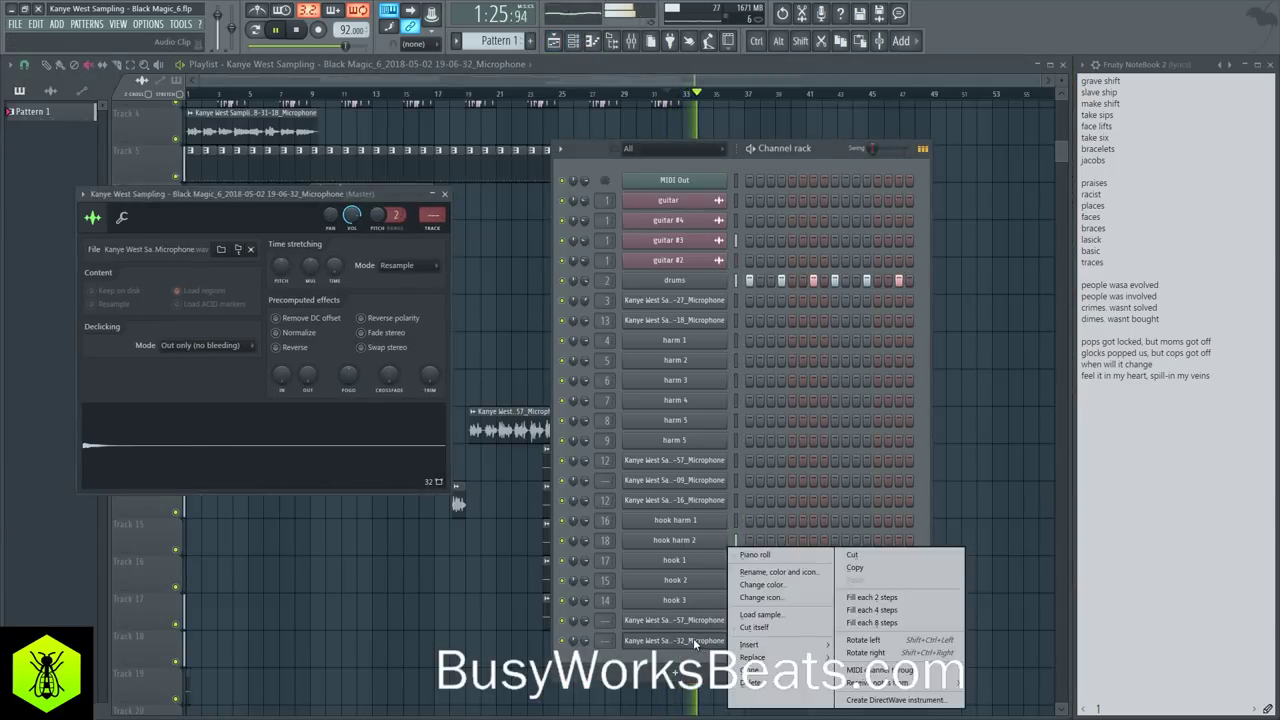
key(d)
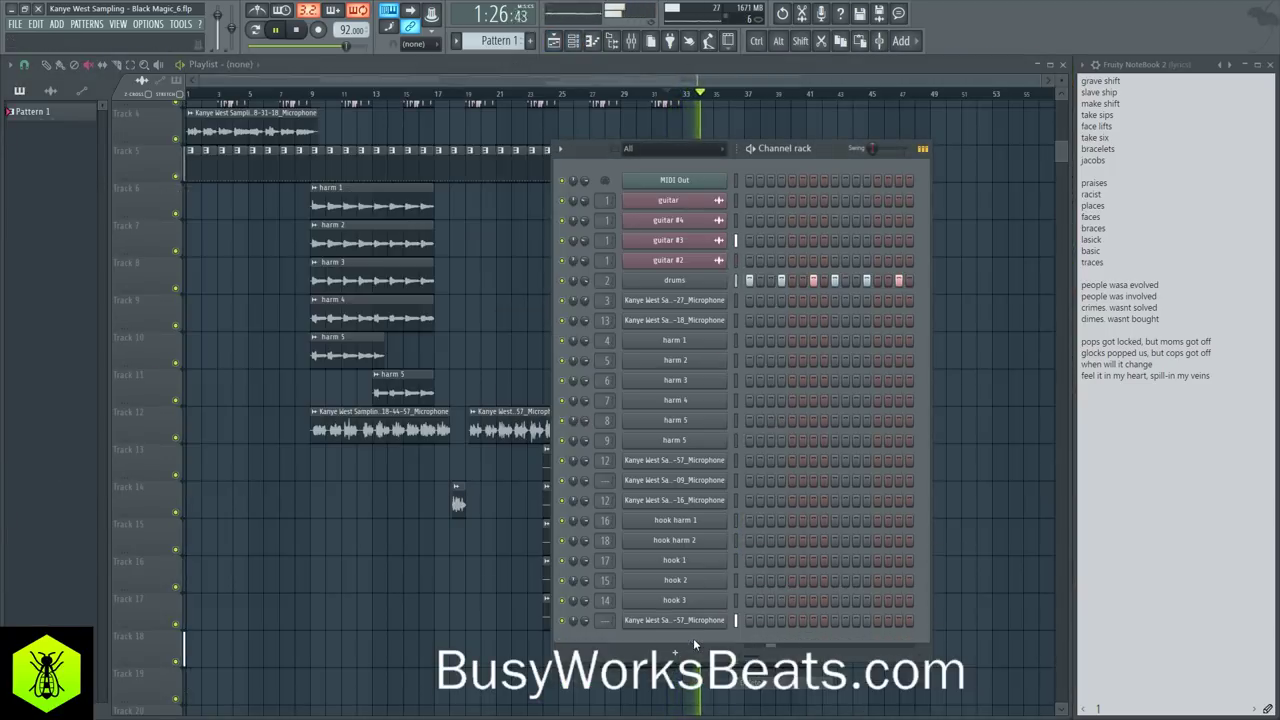
Step: Rename mixer Insert 13 as "verse vox" and assign the last microphone channel to a mixer track
click(632, 42)
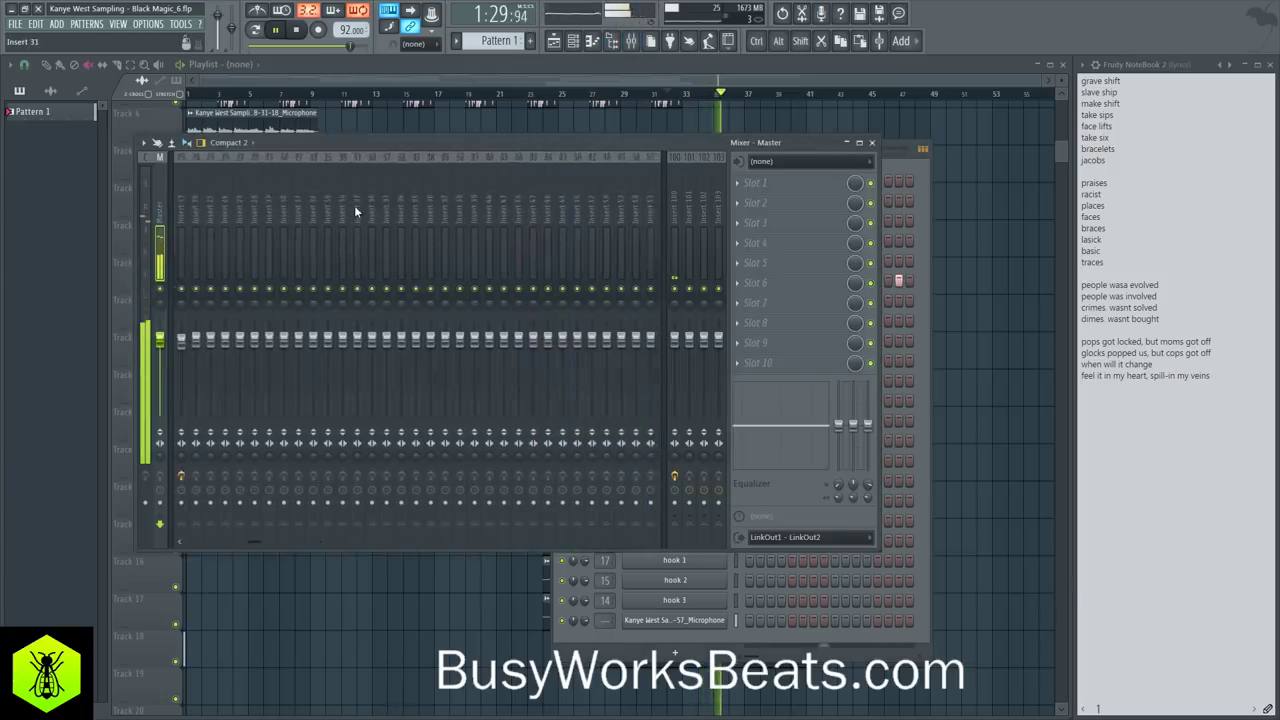
click(343, 210)
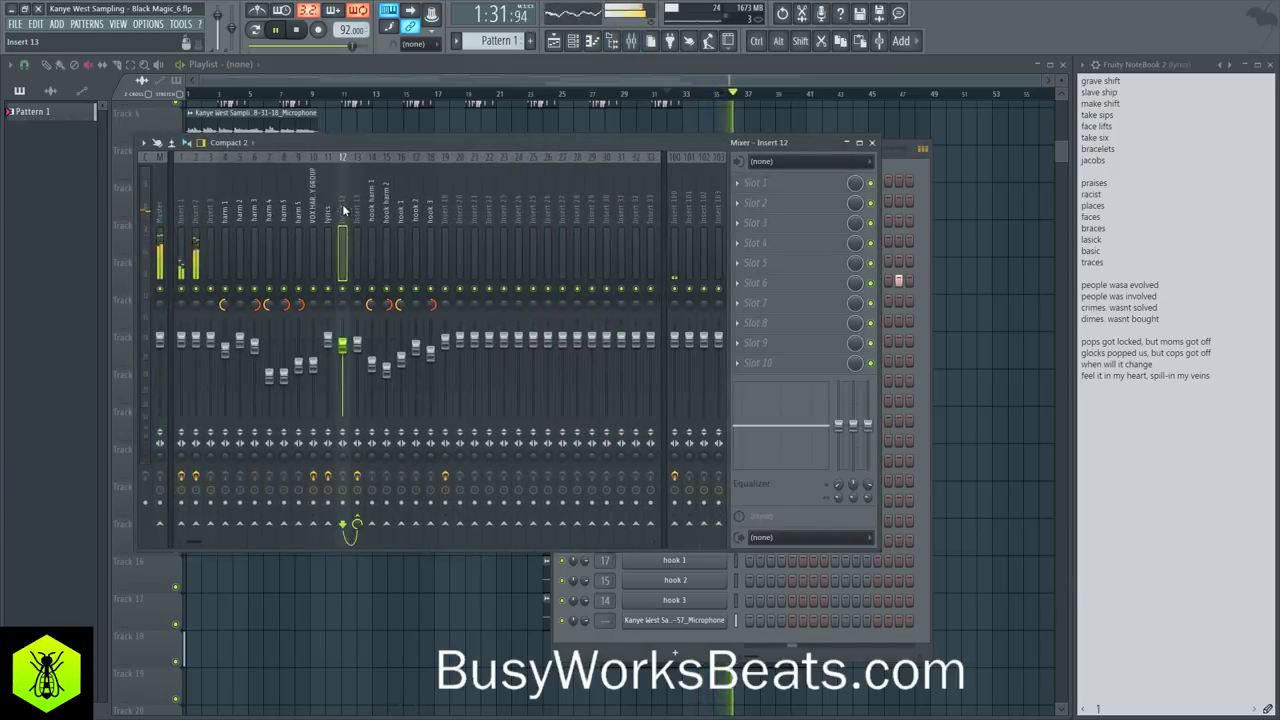
mouse_move(343, 210)
mouse_down()
mouse_move(298, 208)
mouse_move(357, 203)
mouse_up()
right_click(357, 203)
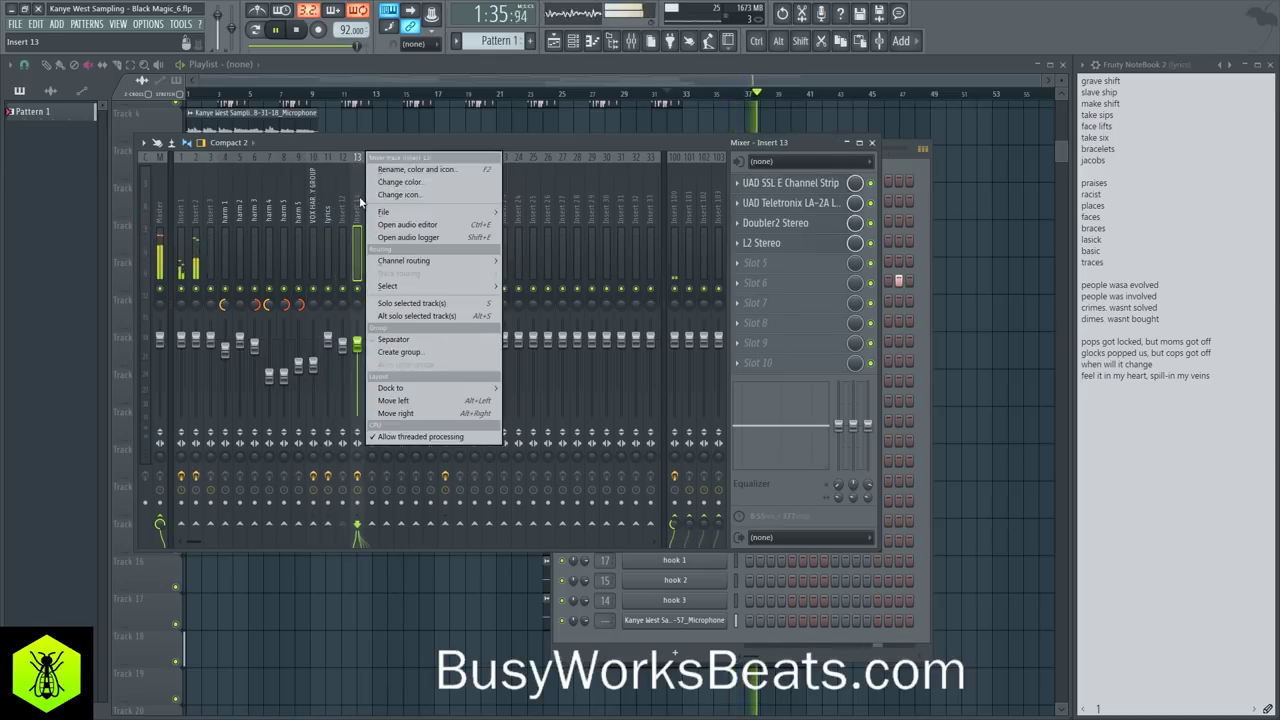
click(383, 165)
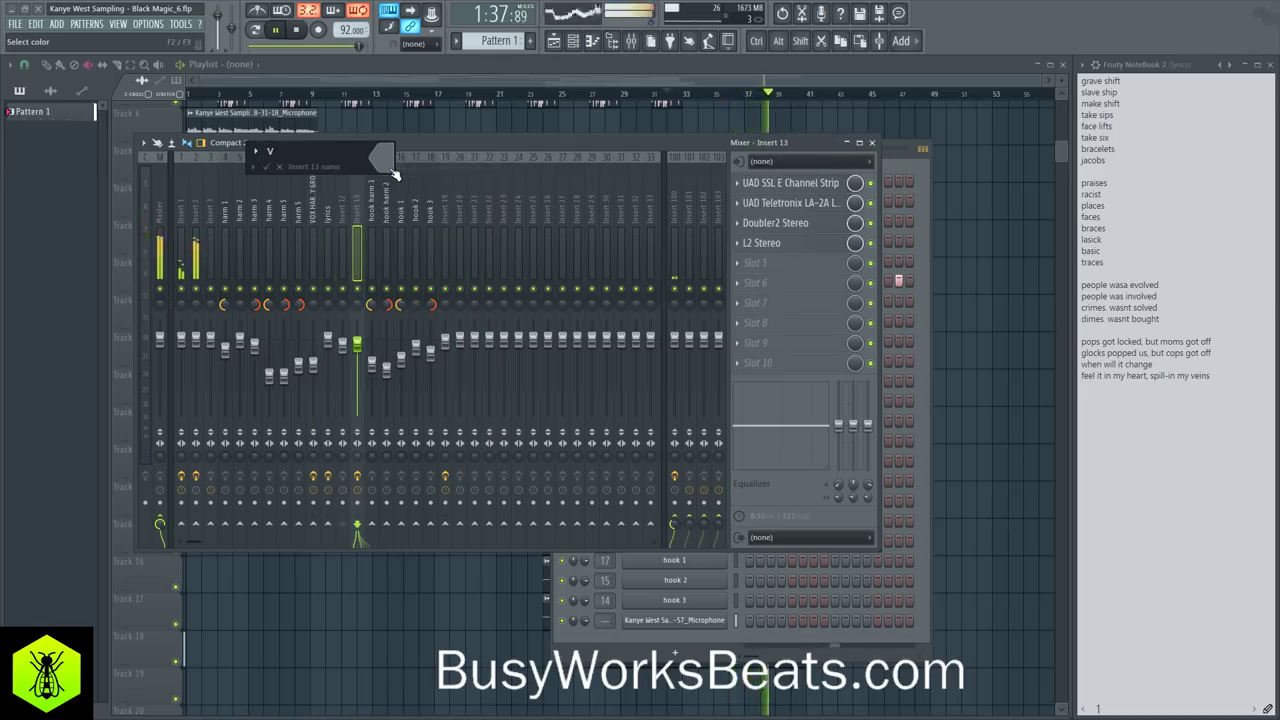
text(verse vox)
key(Return)
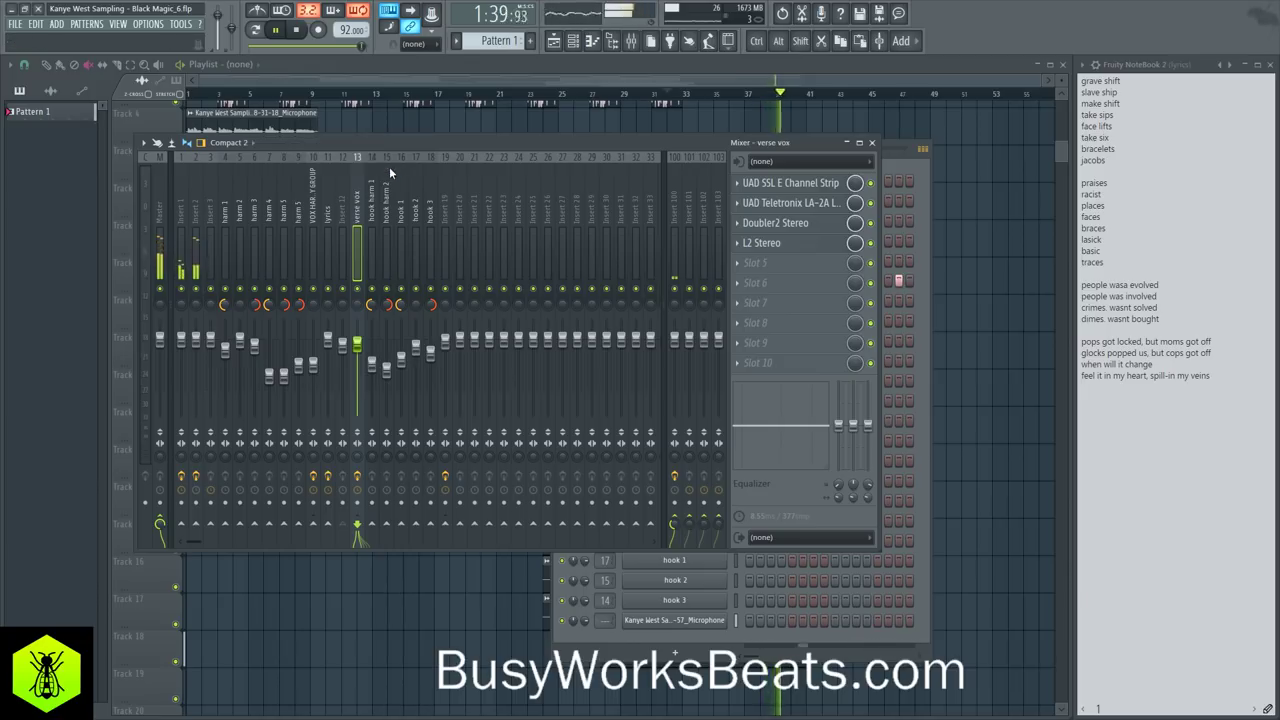
click(619, 638)
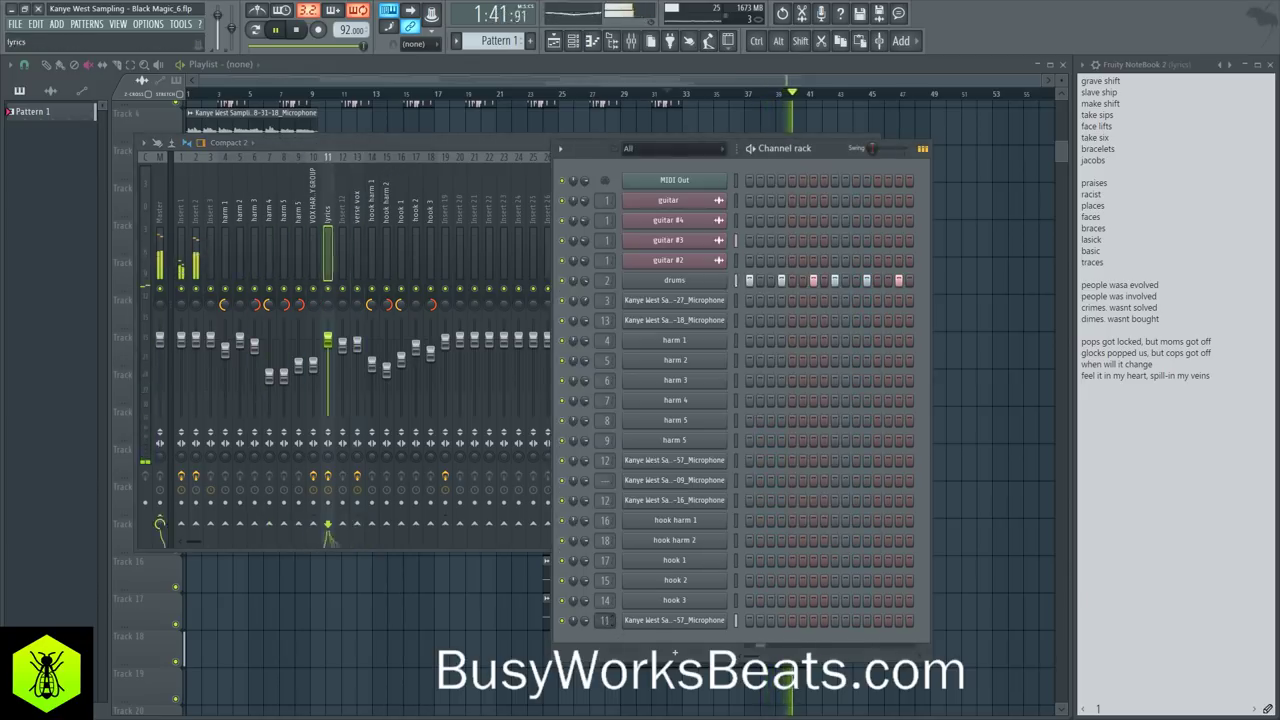
click(1031, 563)
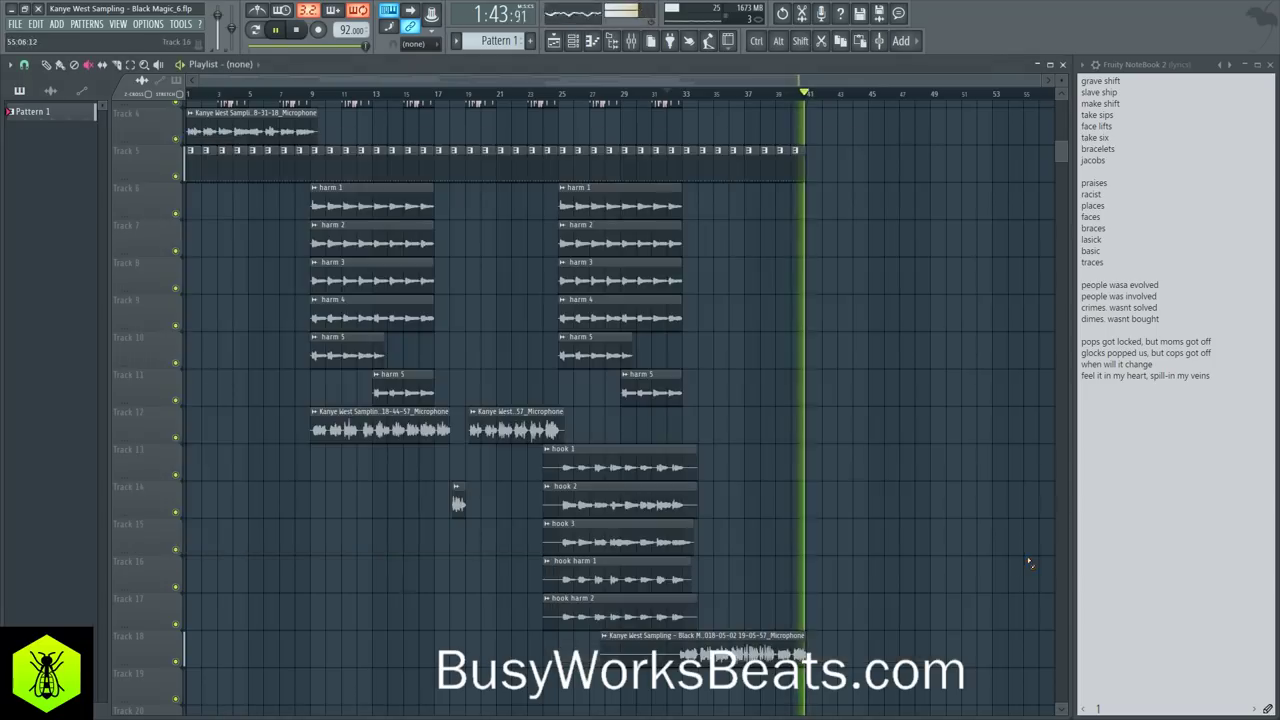
Step: Set a finer playlist snap, slice the Track 18 vocal clip just before bar 33, and delete the leading part
click(684, 96)
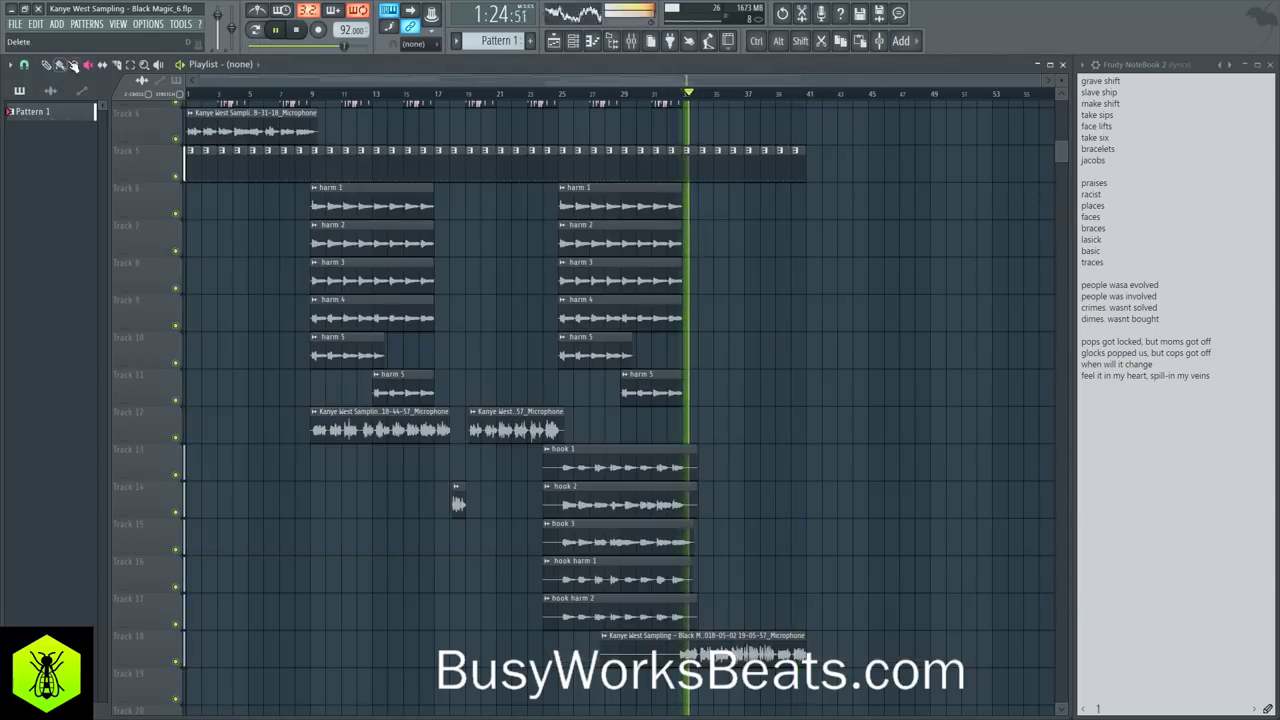
click(24, 64)
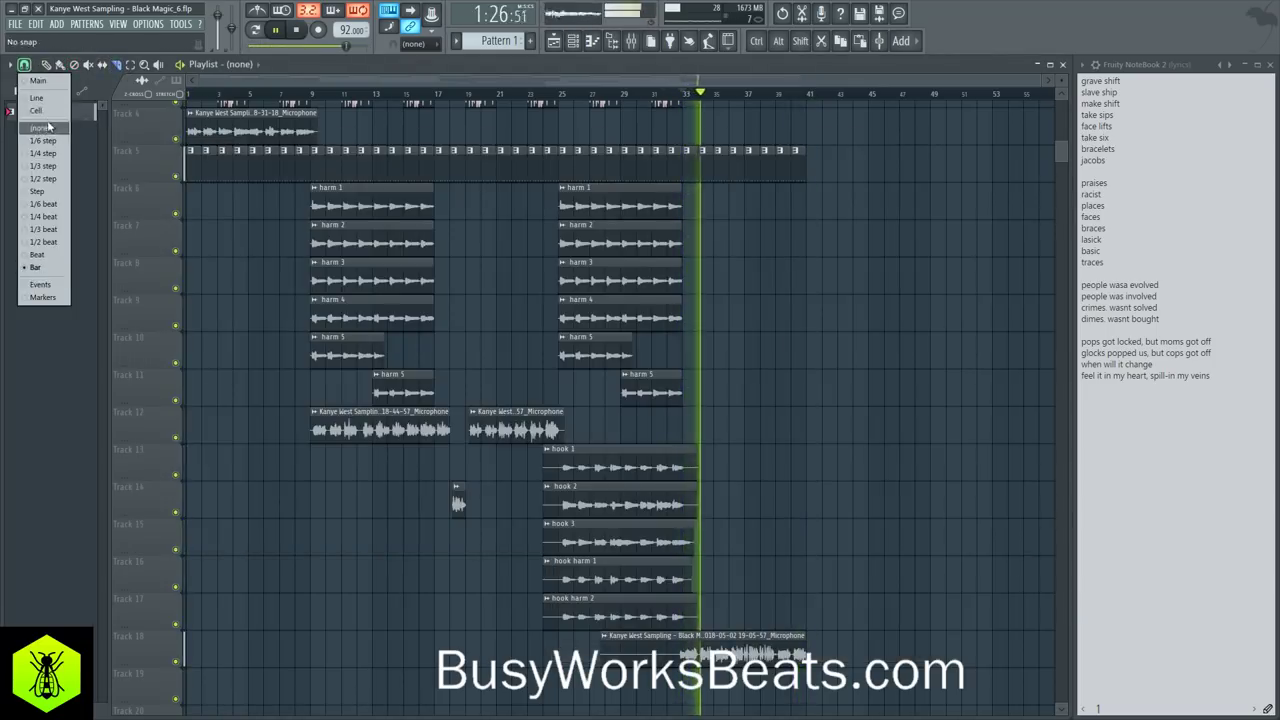
click(43, 111)
shift+click(679, 630)
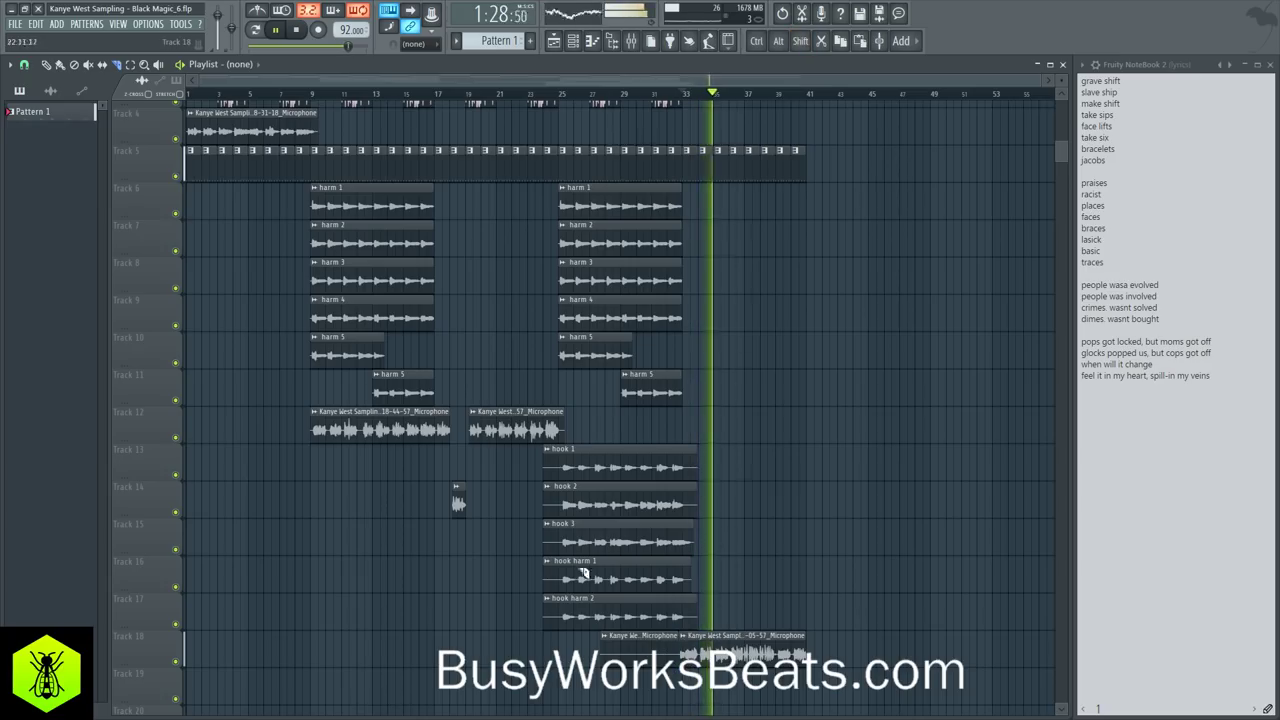
right_click(622, 655)
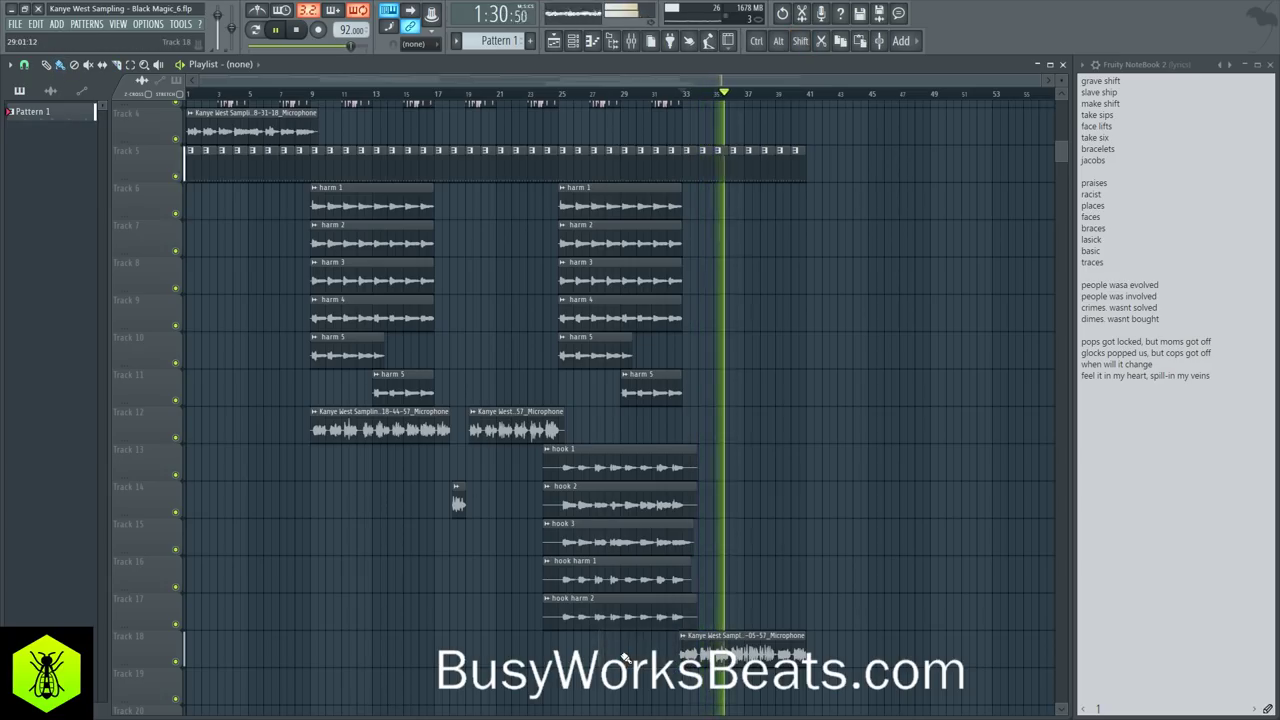
Step: Save a new project version and trim the hook and hook harm clips to start at bar 25 and end just after bar 33
key(ctrl+n)
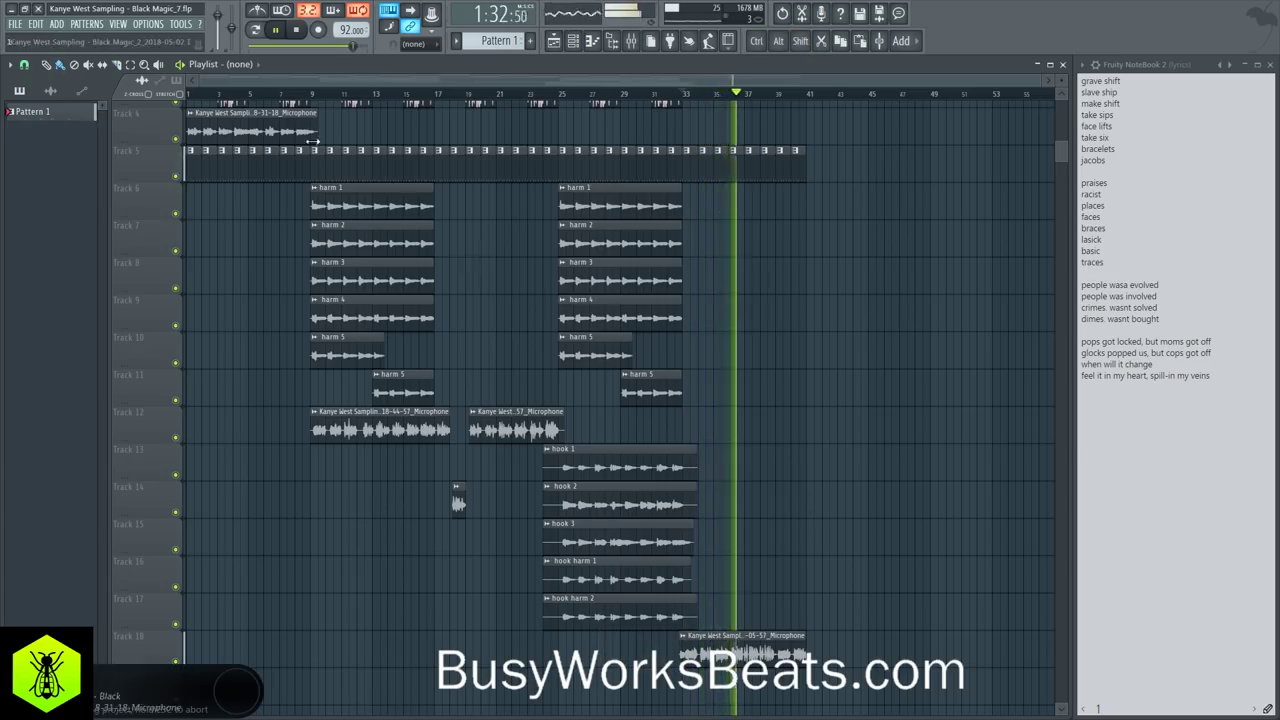
key(shift)
drag(692, 445, 698, 608)
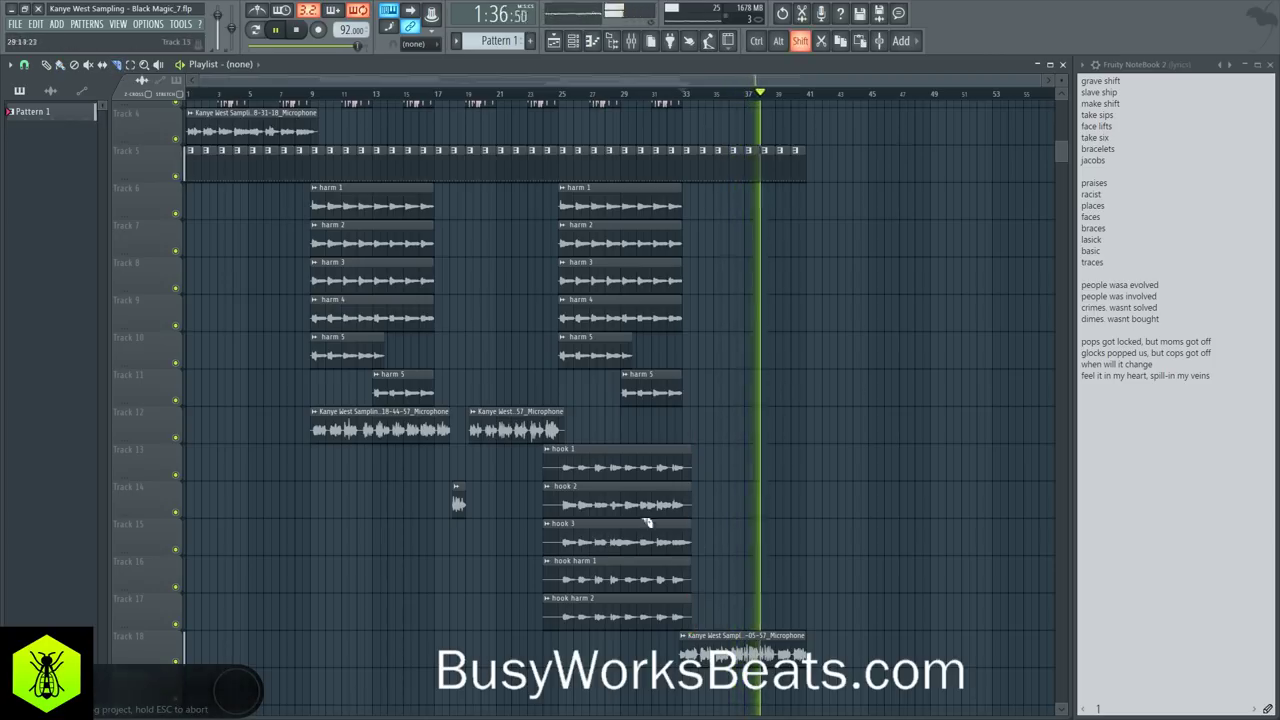
drag(558, 442, 563, 616)
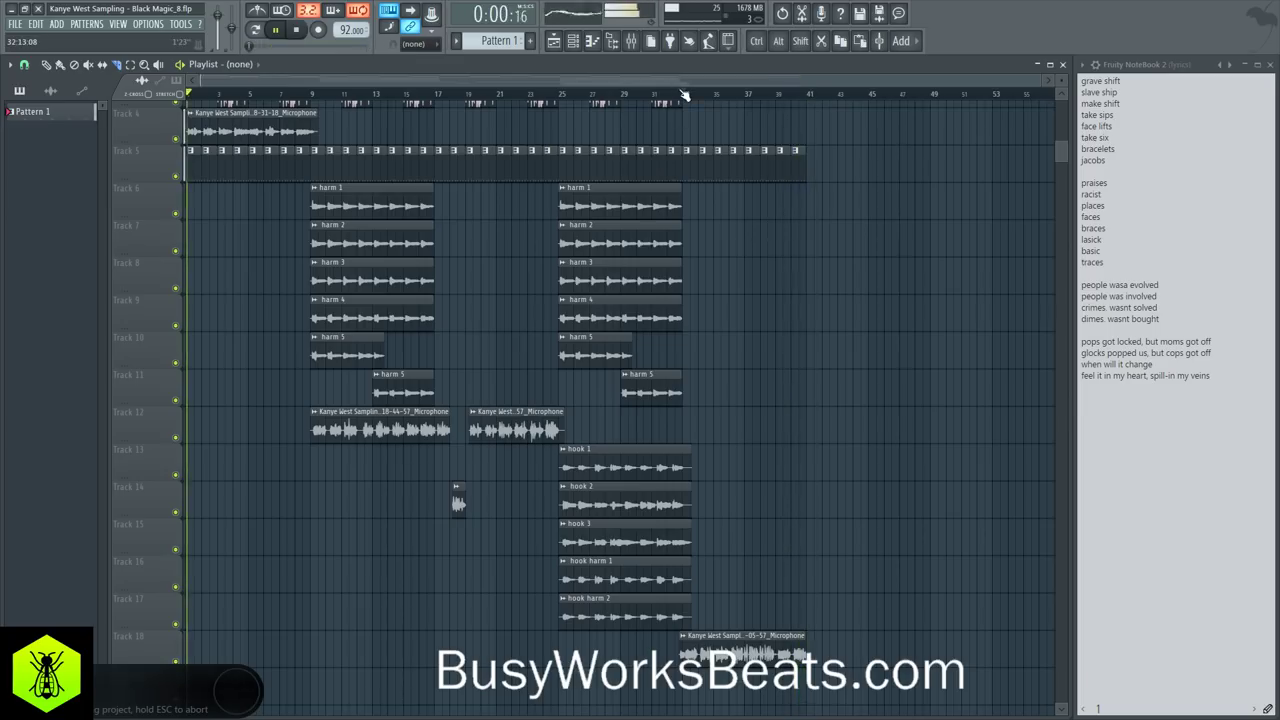
scroll(700, 150, up, 3)
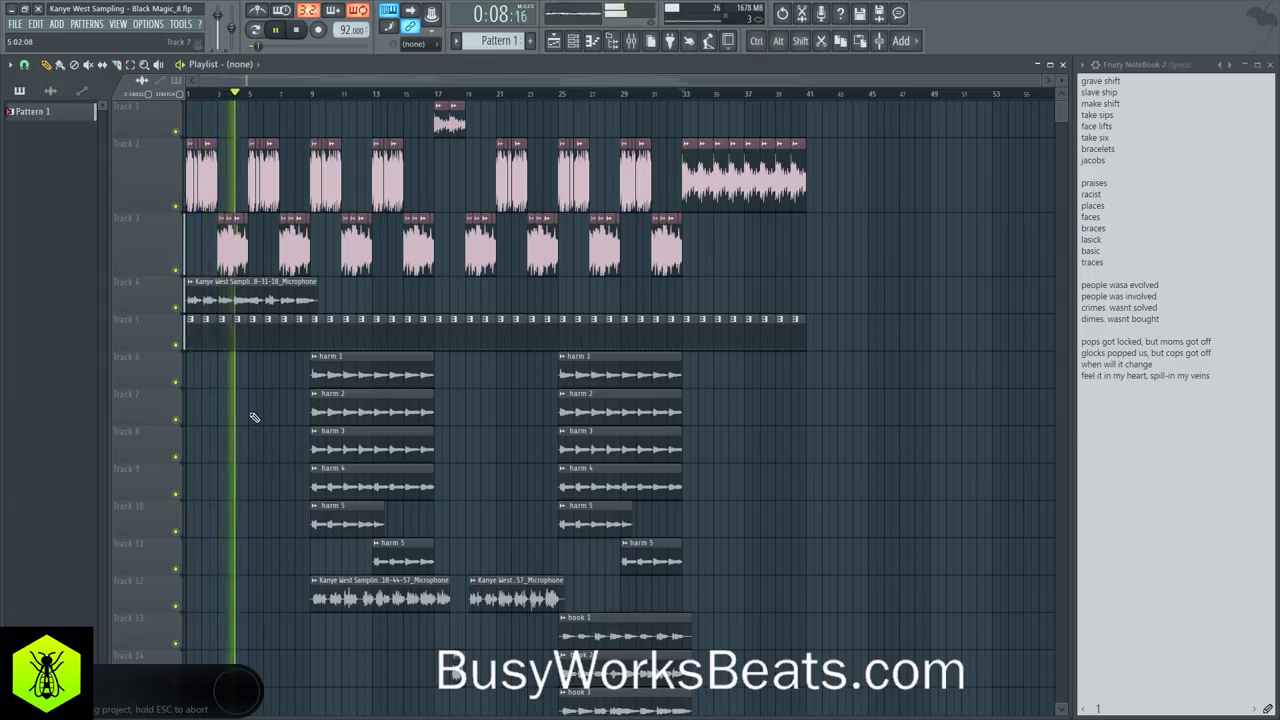
Step: Check the Master mixer track's effect slots, and save another new version of the project
key(F9)
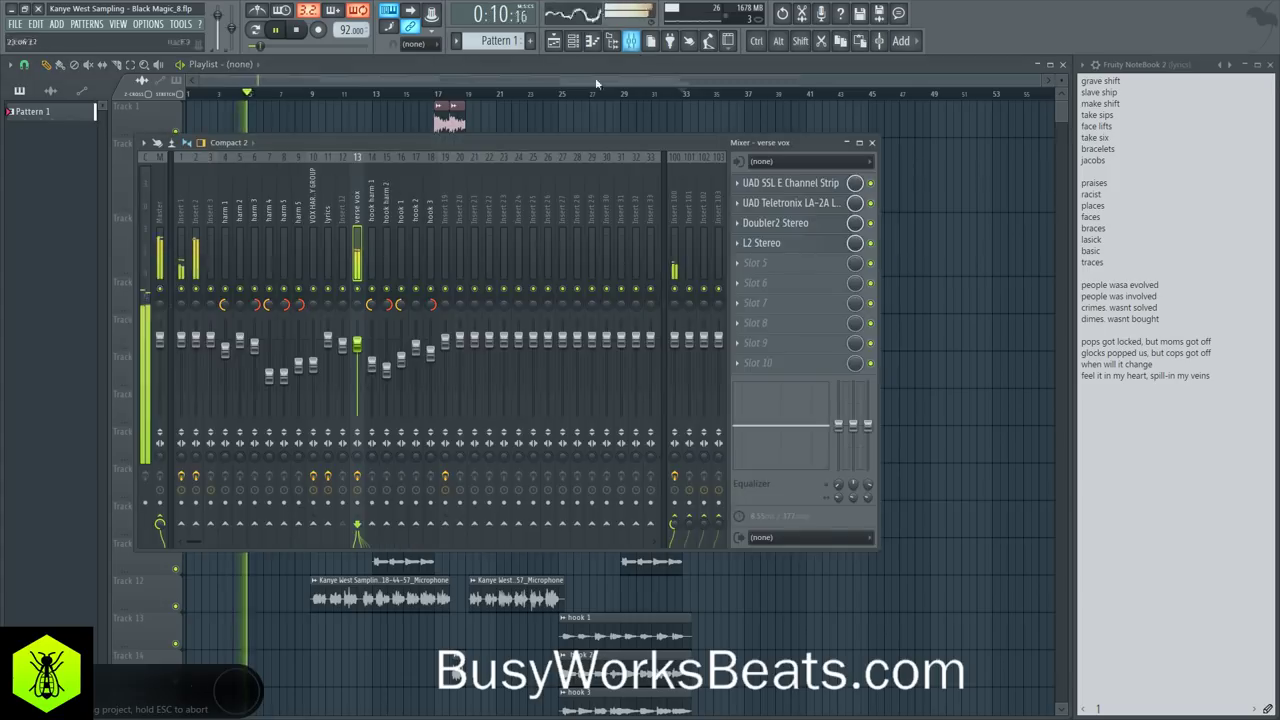
click(156, 210)
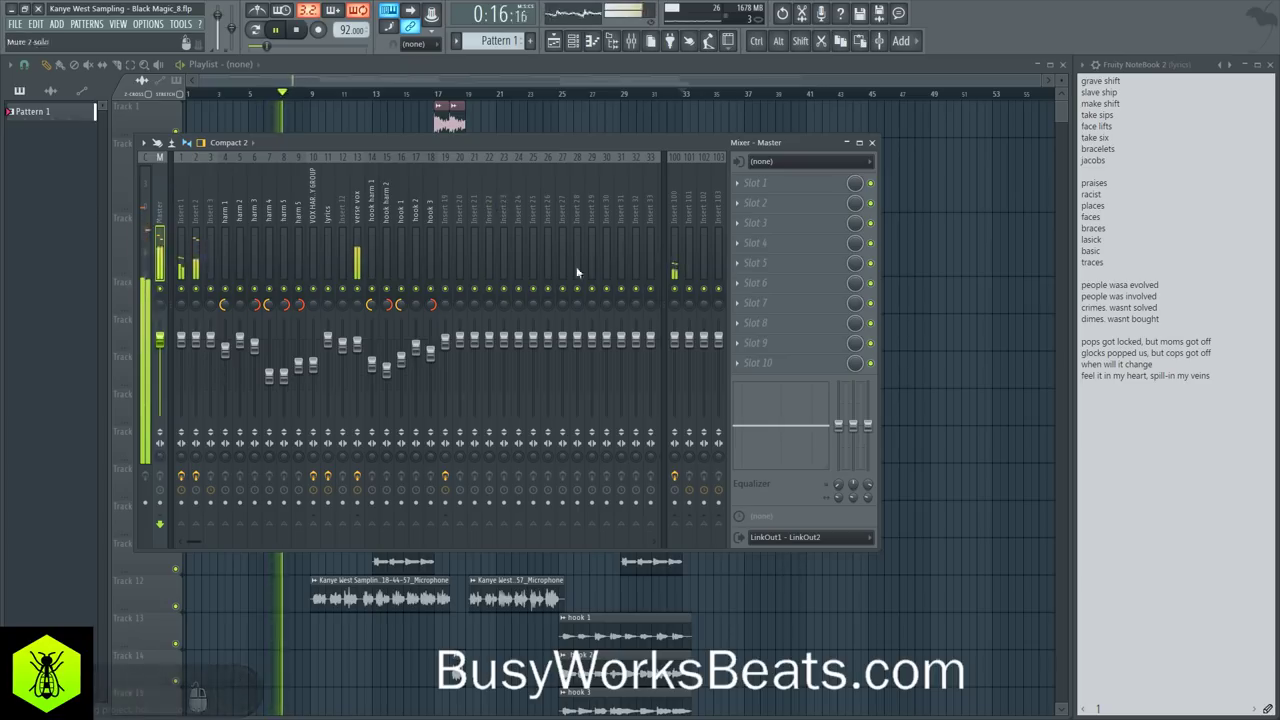
key(F9)
key(ctrl+n)
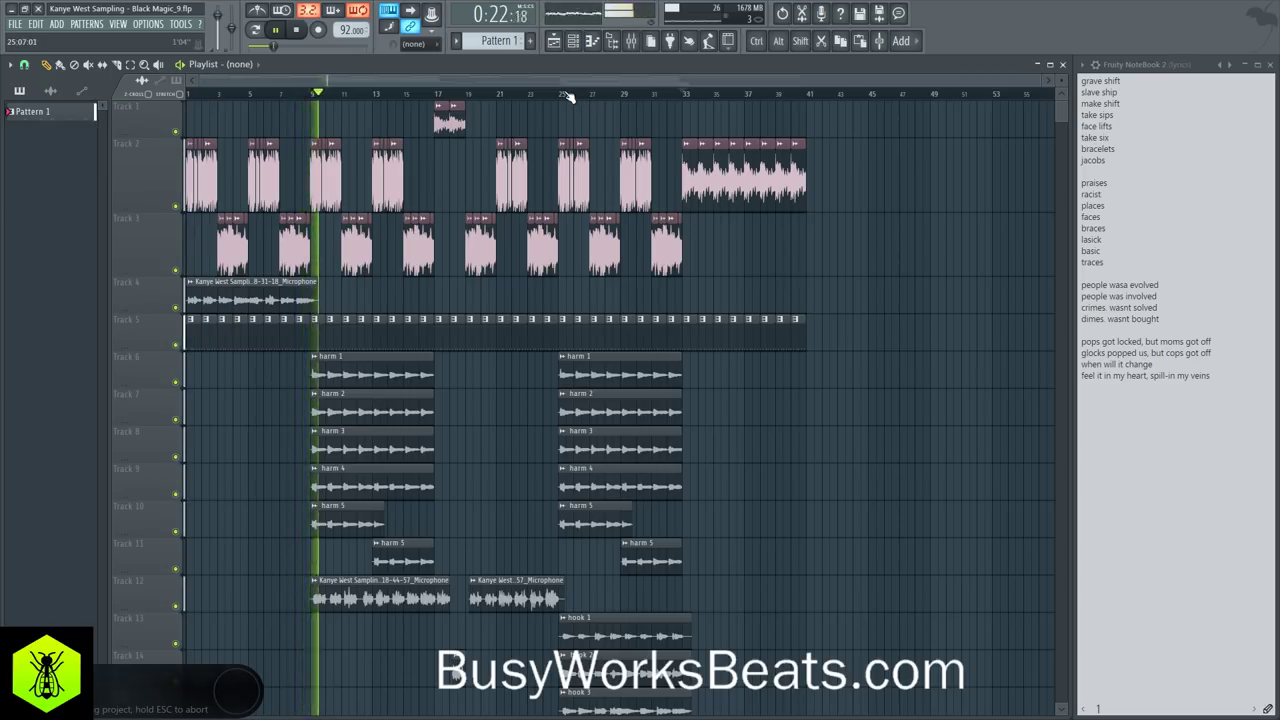
Step: Set the verse vox mixer volume to 99% (-0.2 dB), reset the Insert 12 volume, and save the project
click(631, 40)
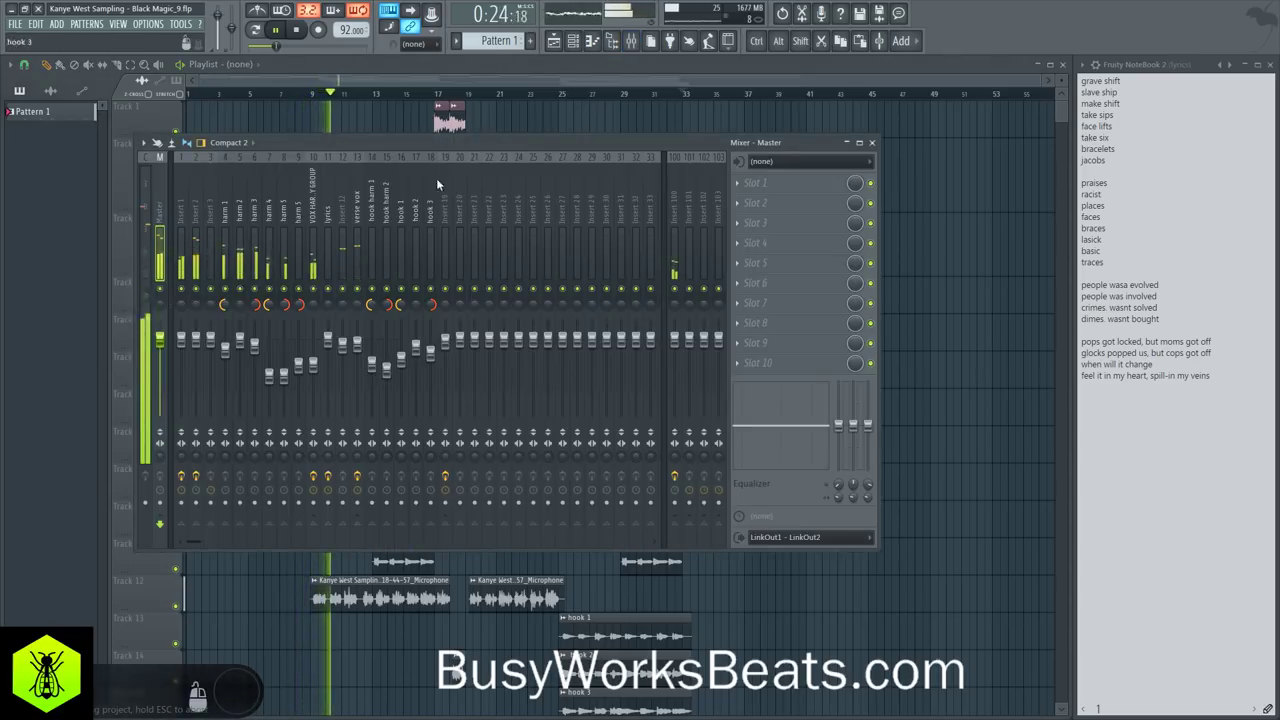
click(358, 216)
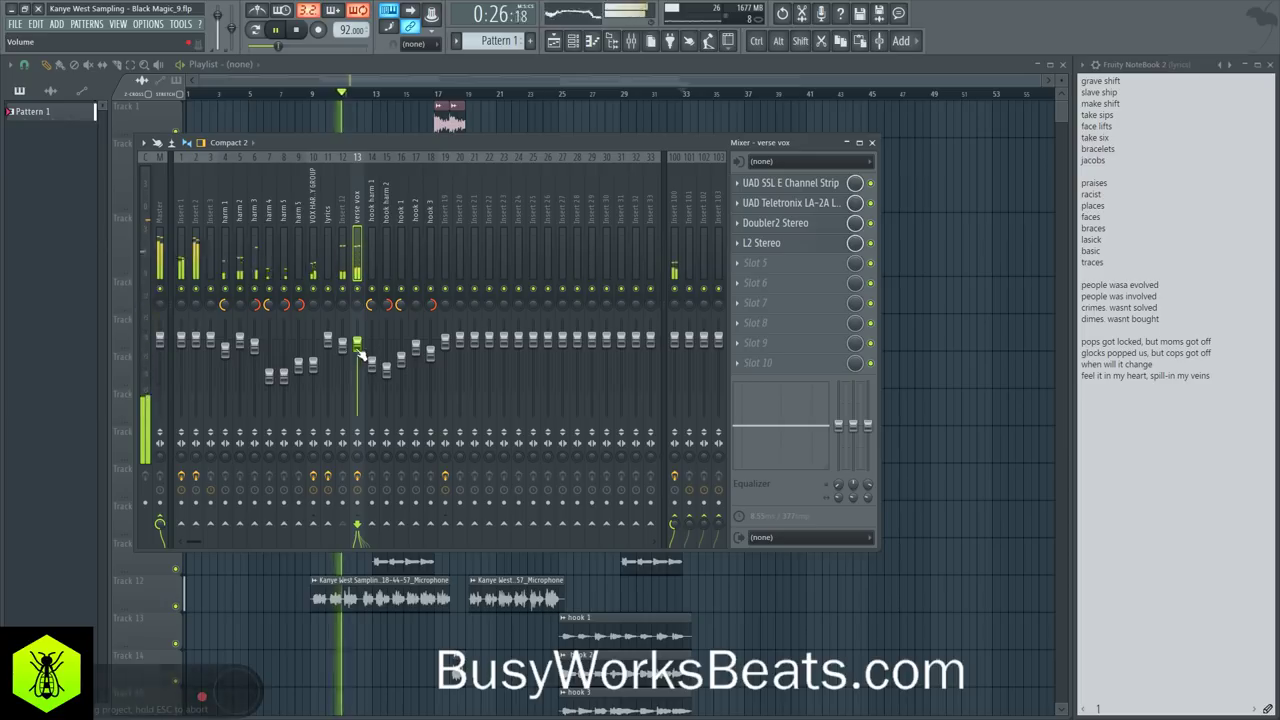
drag(358, 349, 358, 345)
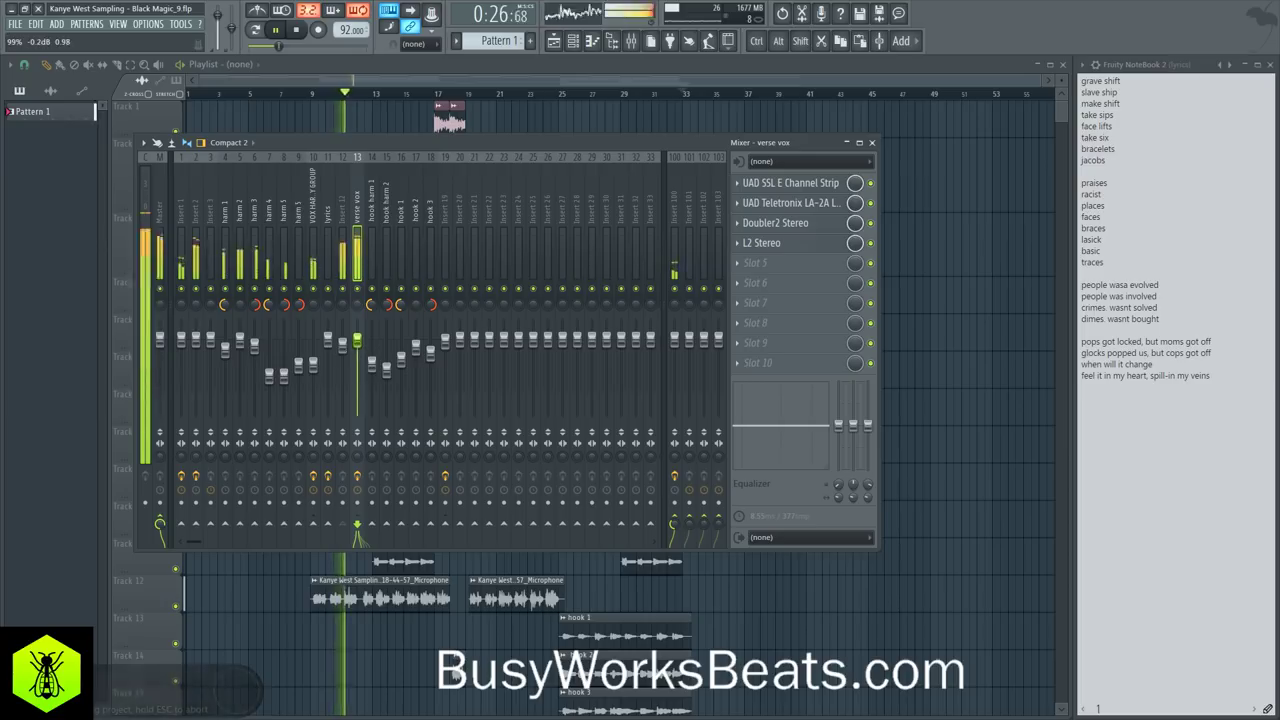
right_click(342, 342)
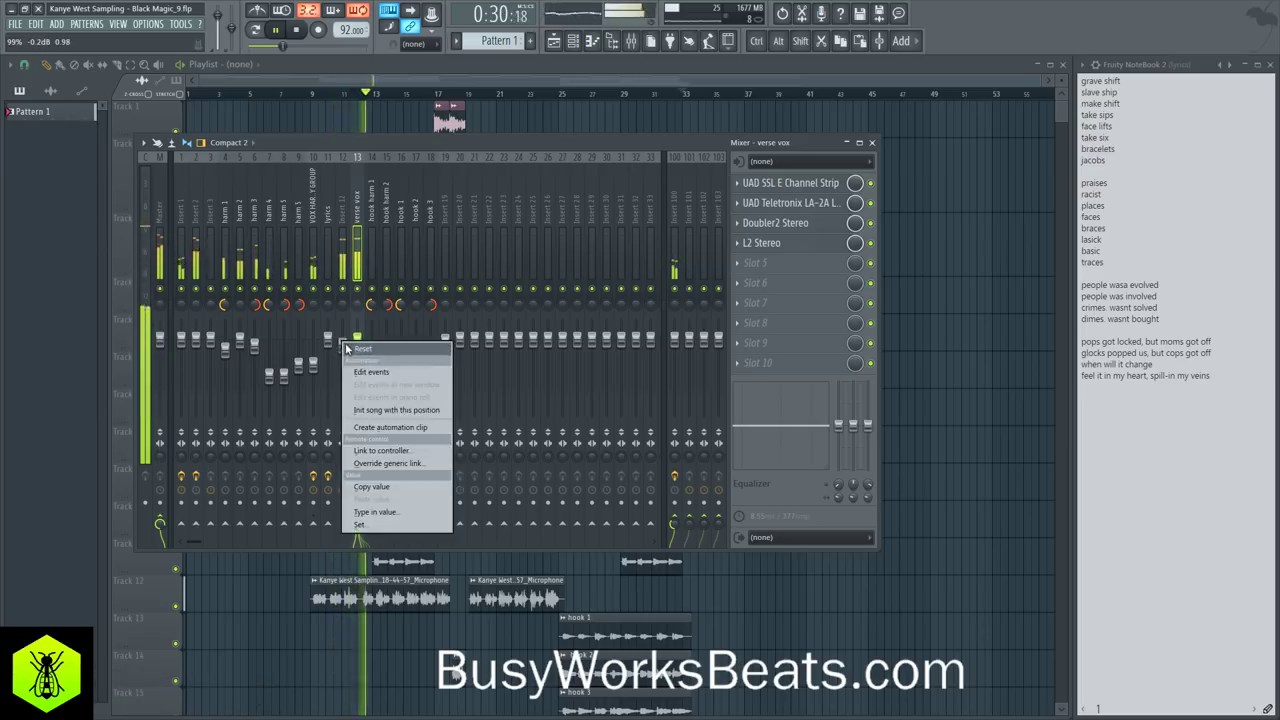
click(357, 348)
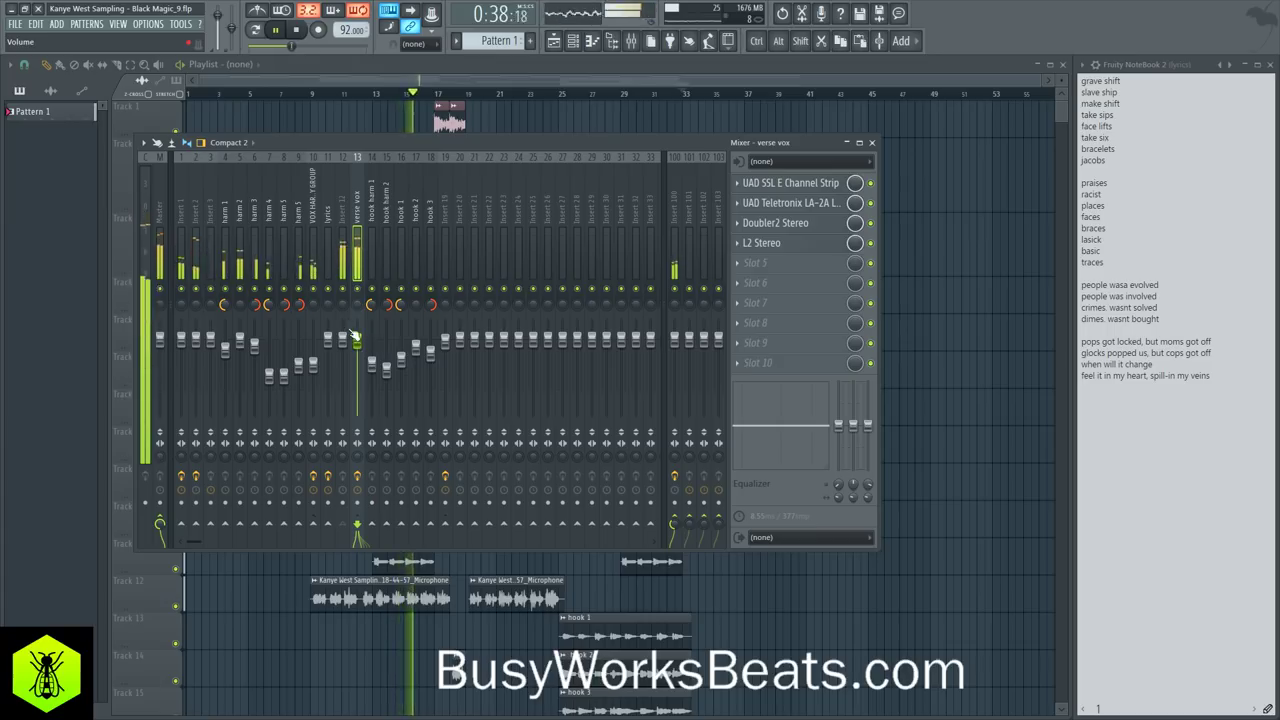
click(930, 290)
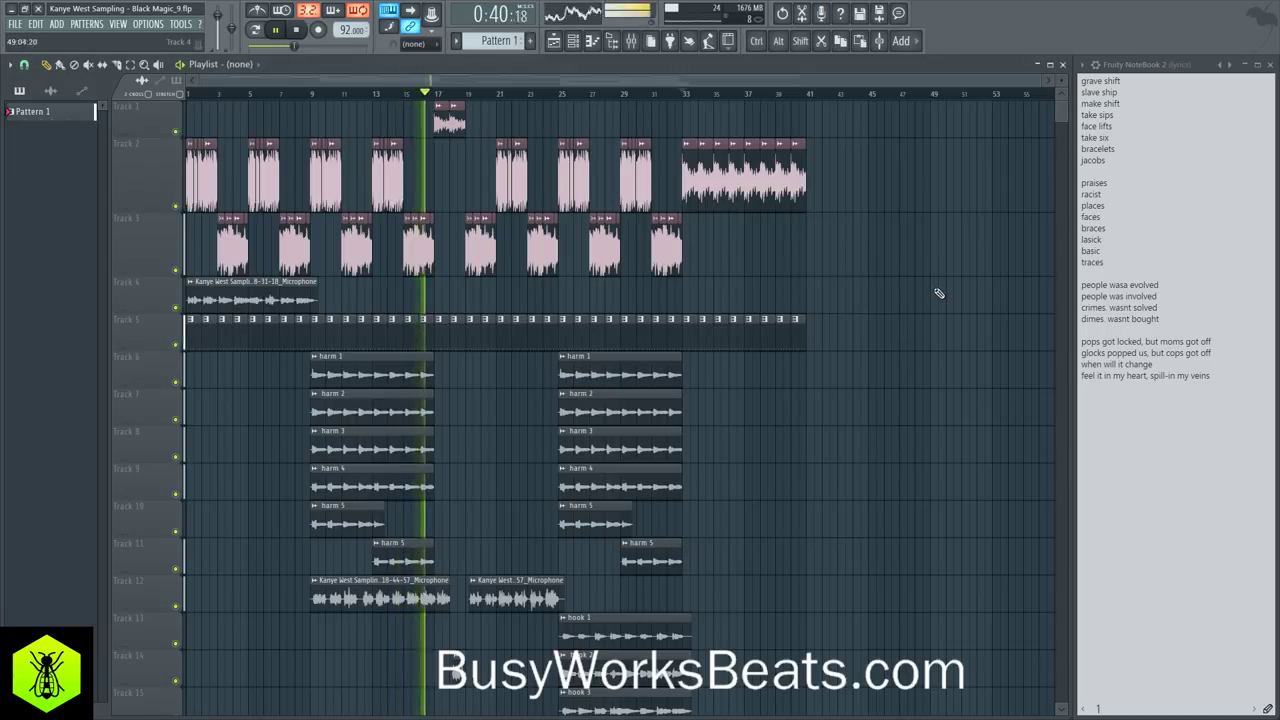
key(ctrl+s)
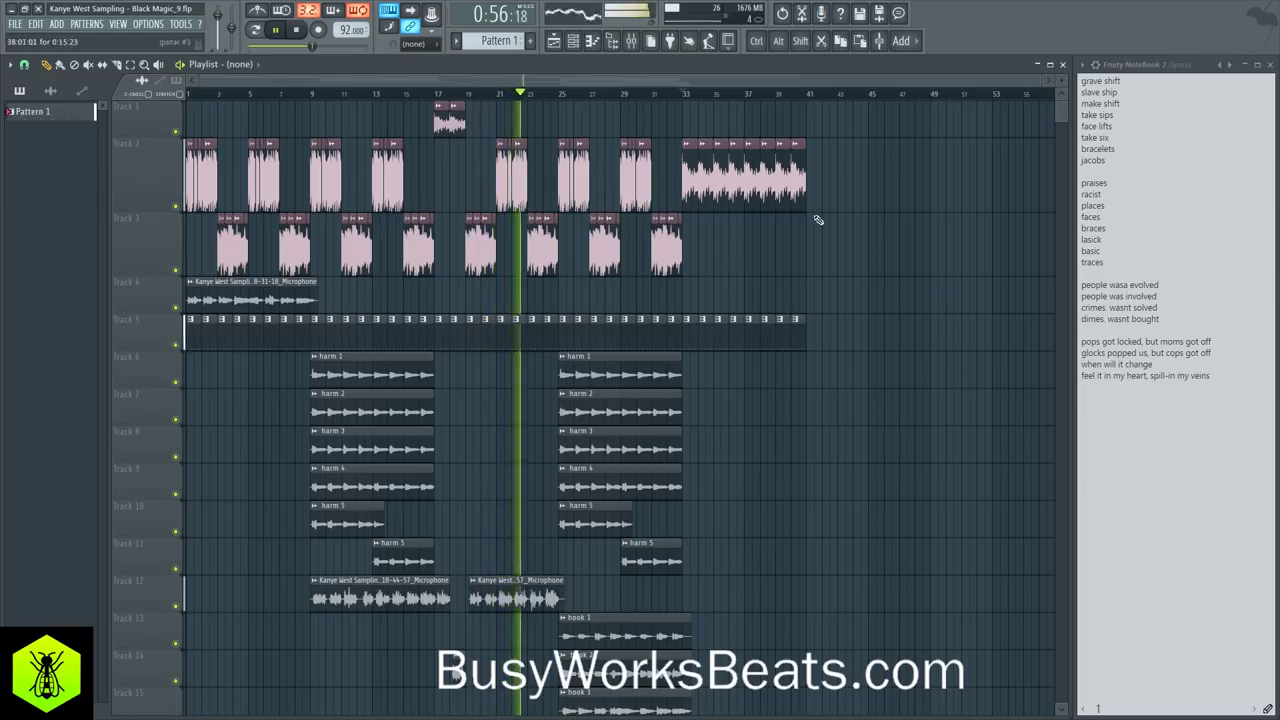
Step: Check the mute and record-arm state of the Microphone mixer track
click(633, 43)
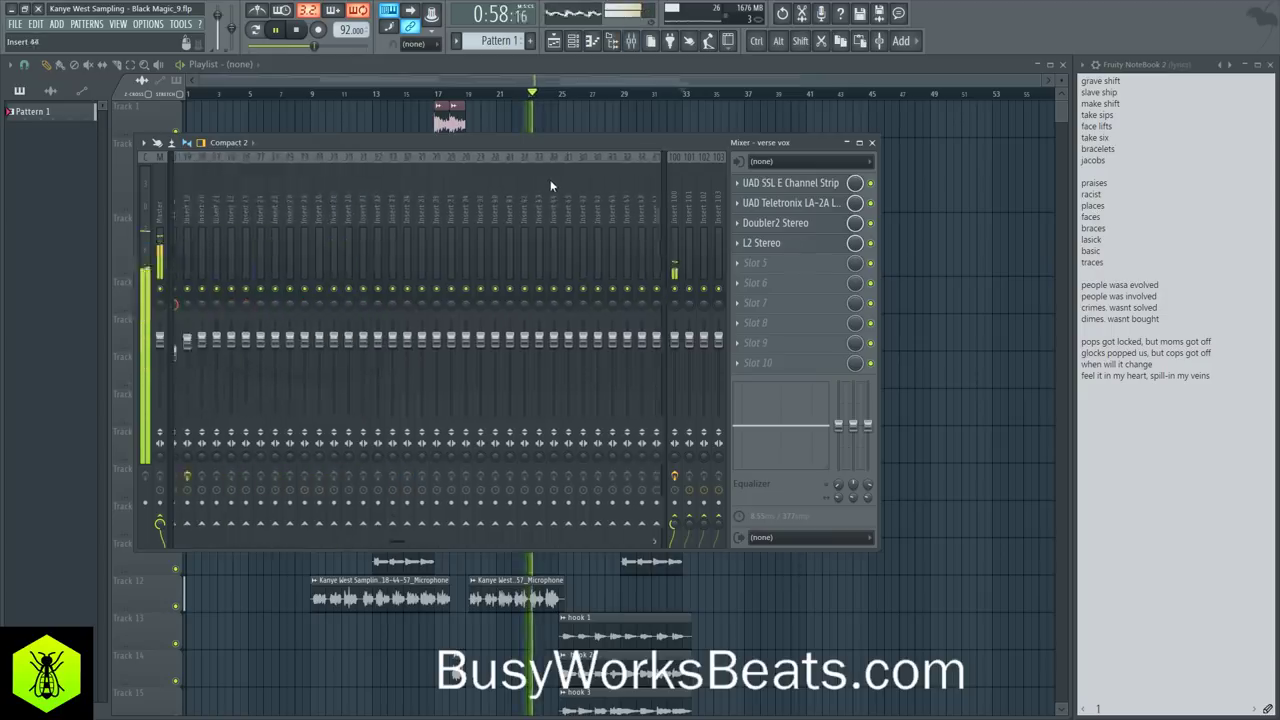
scroll(529, 187, down, 1)
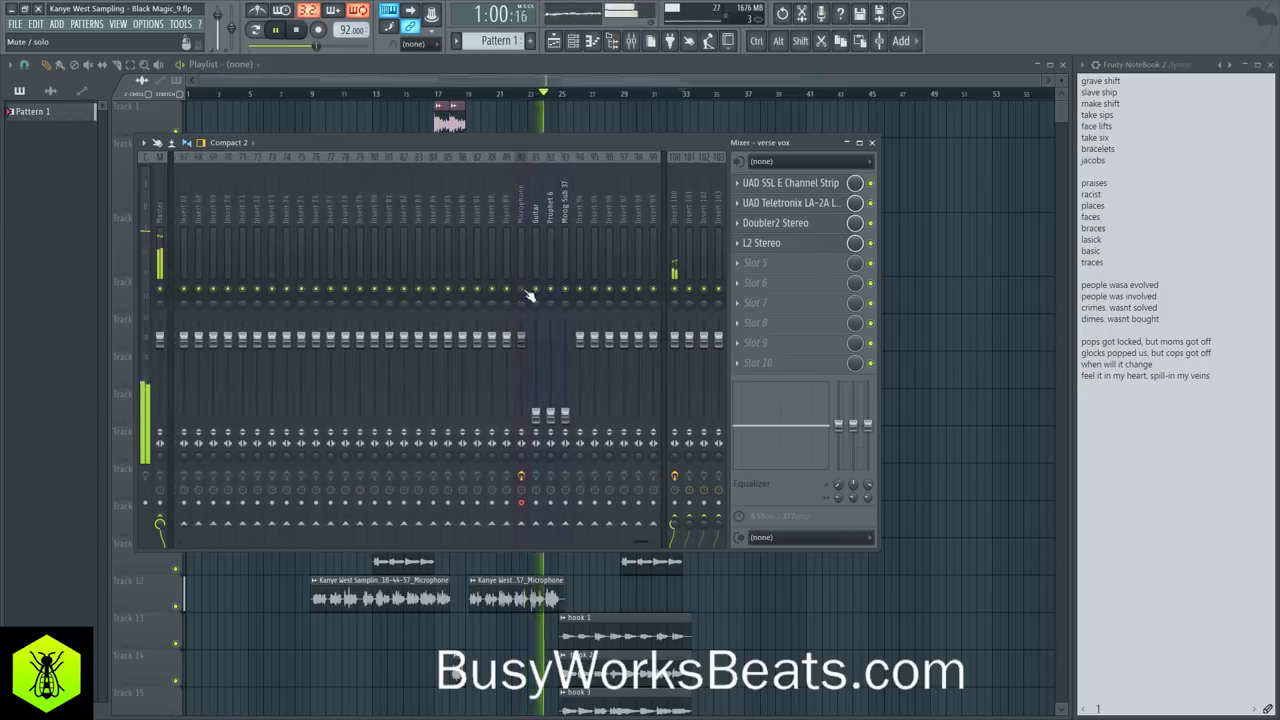
key(F9)
Step: Try to duplicate the hook section's clips from bars 25 to 33 at bar 41, and remove the copies
scroll(508, 280, down, 5)
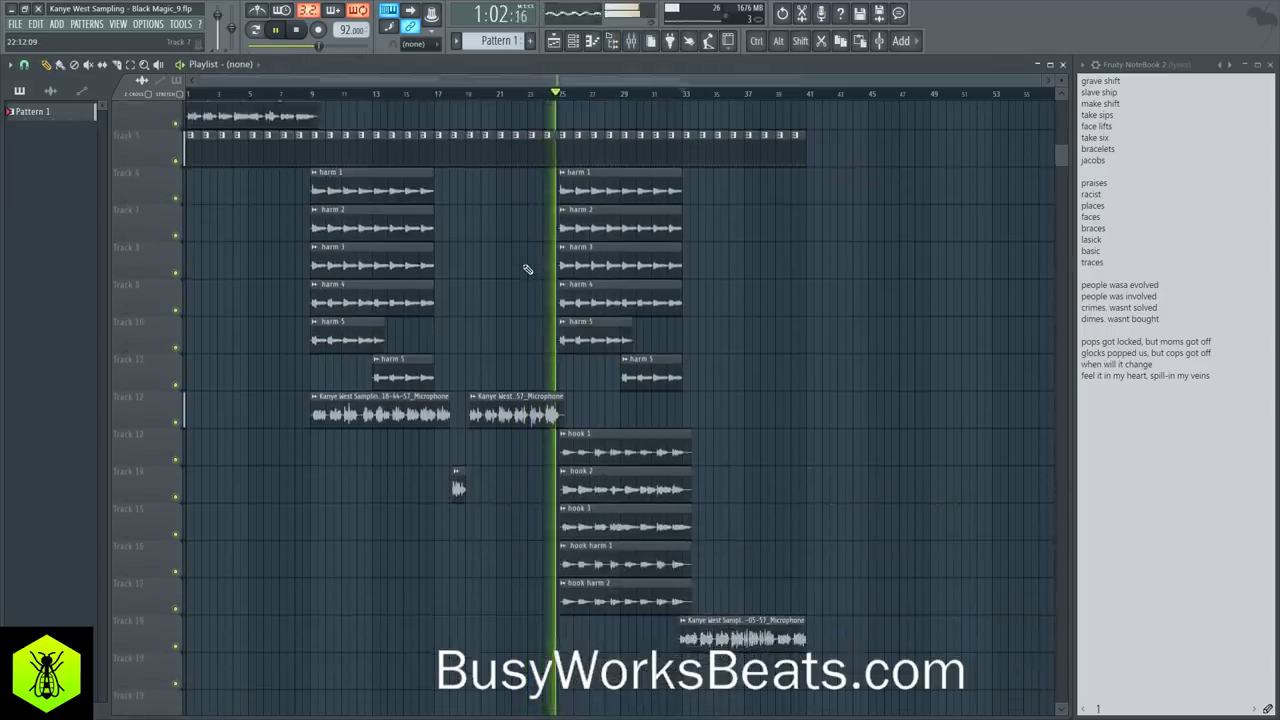
scroll(560, 330, up, 4)
scroll(657, 554, down, 4)
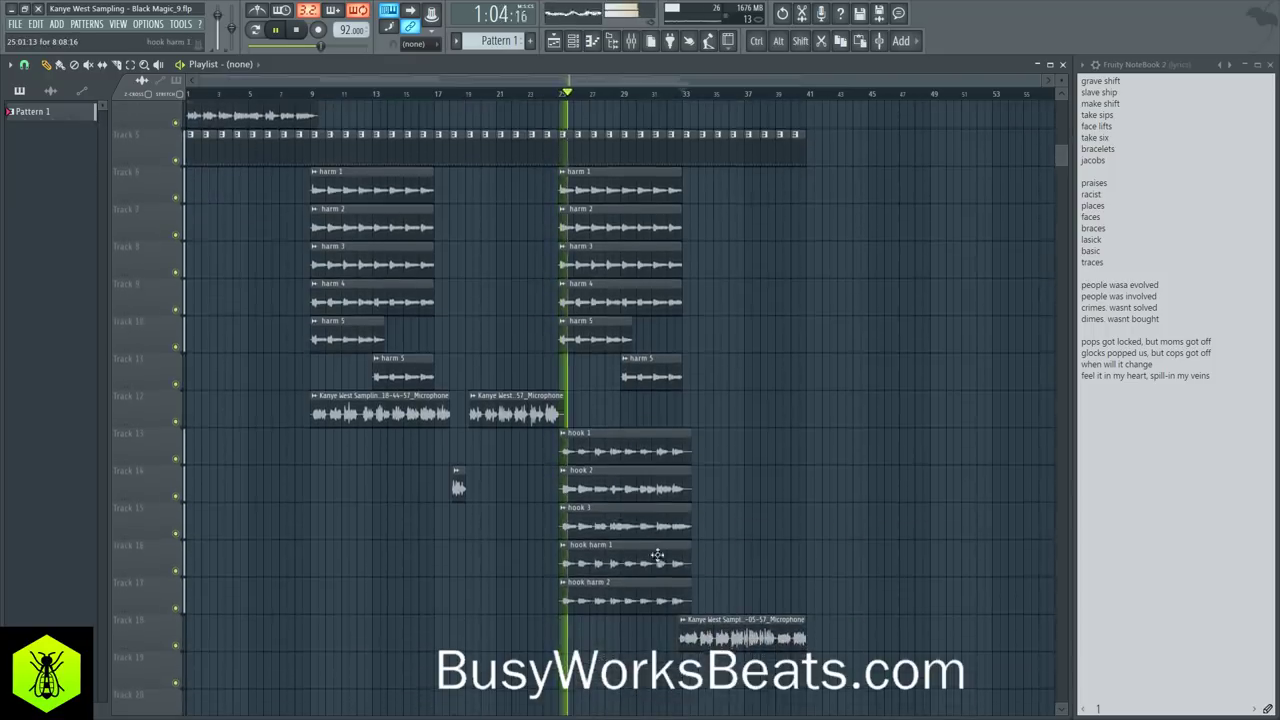
drag(686, 611, 567, 22)
scroll(663, 337, down, 6)
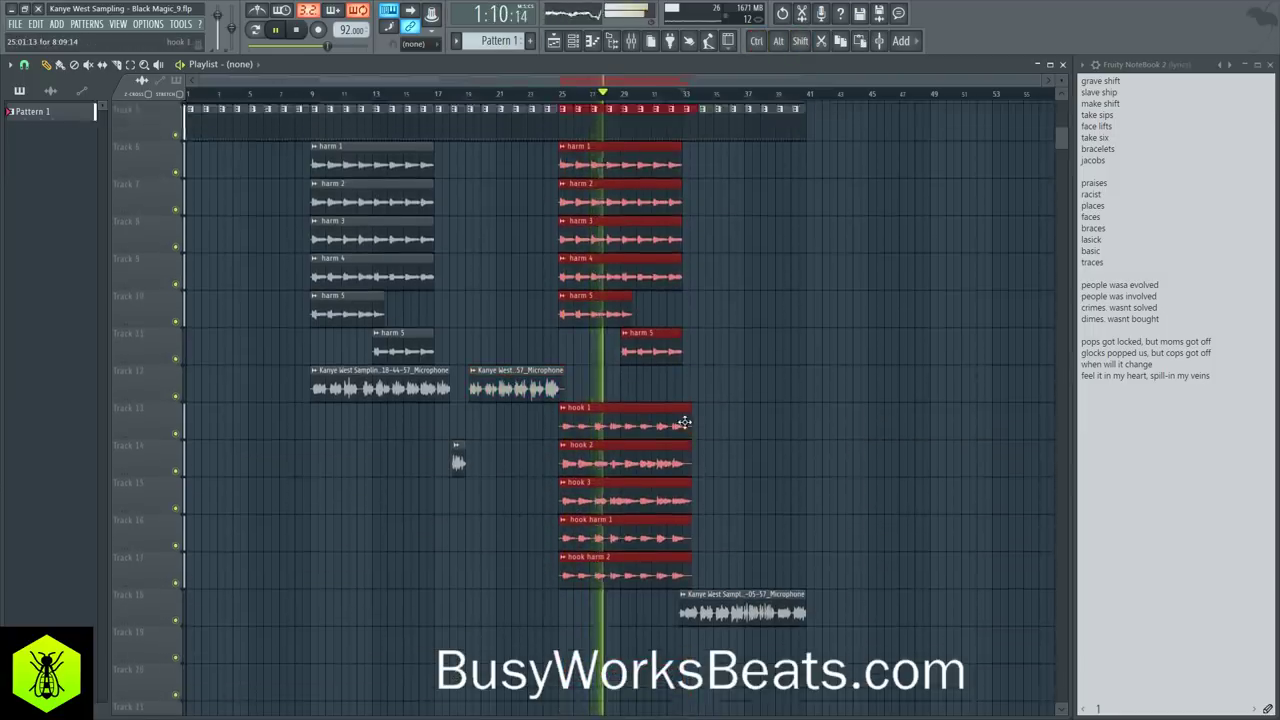
scroll(684, 422, up, 6)
scroll(687, 105, up, 4)
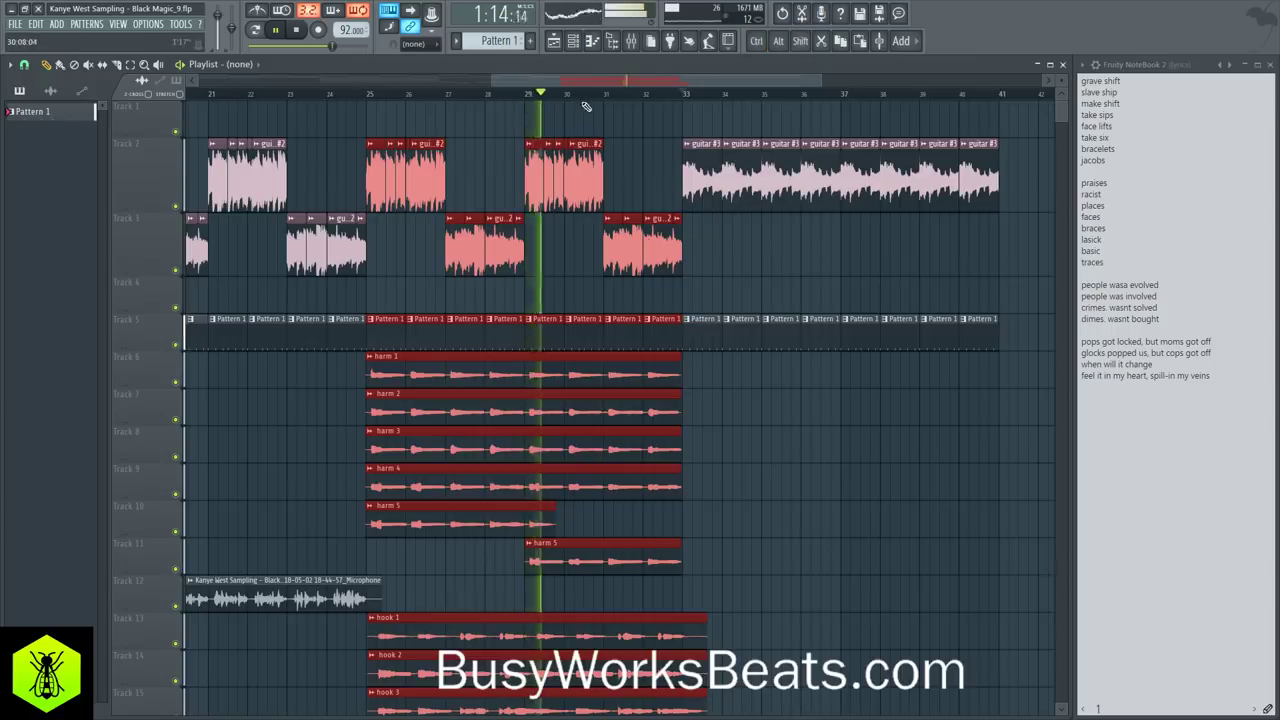
scroll(573, 106, down, 4)
drag(563, 323, 812, 346)
key(Delete)
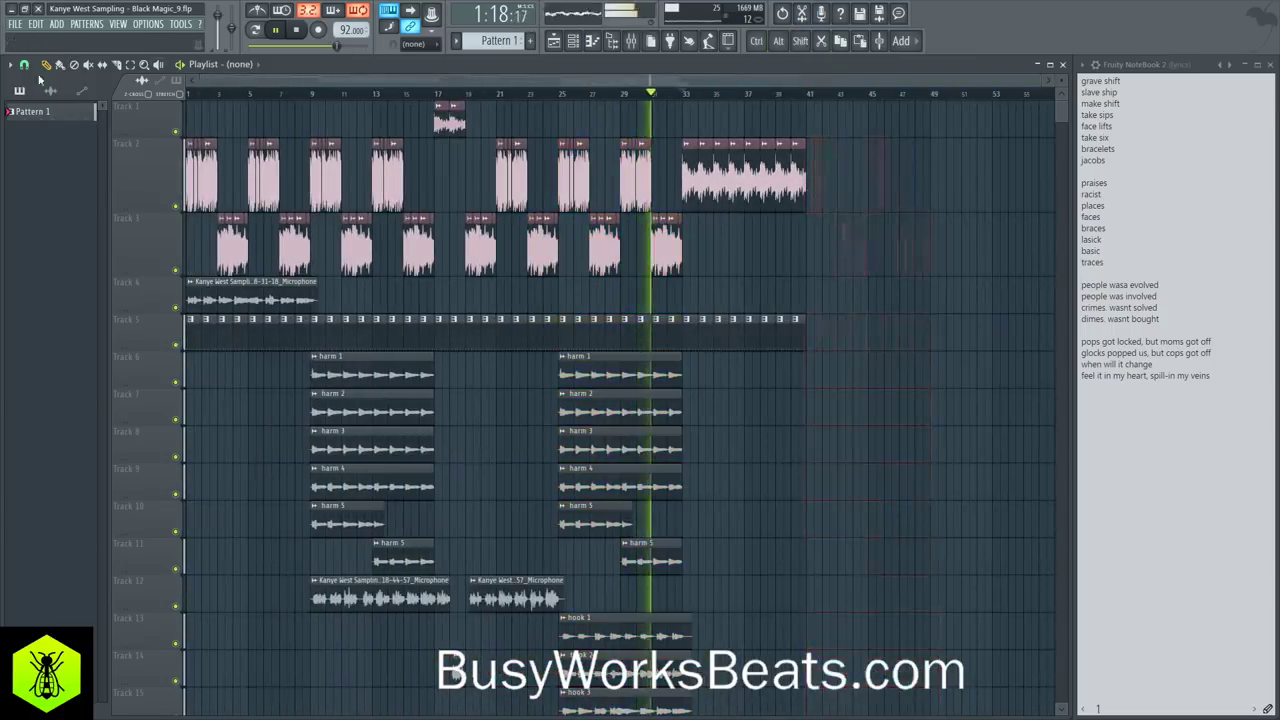
Step: Copy the bar 25 to 33 clips, excluding the Track 12 vocal, to bars 41 and 49, and delete the drum patterns from bar 49 on
click(24, 65)
click(33, 267)
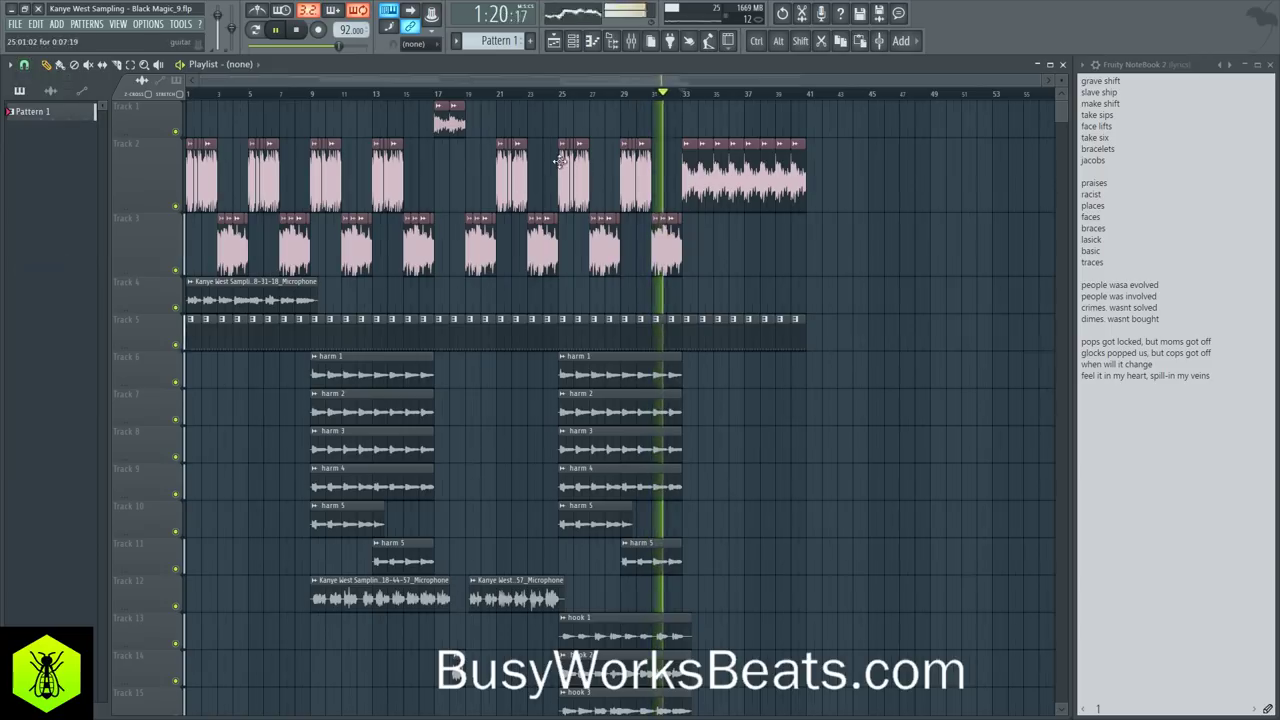
drag(561, 135, 655, 627)
scroll(654, 590, down, 4)
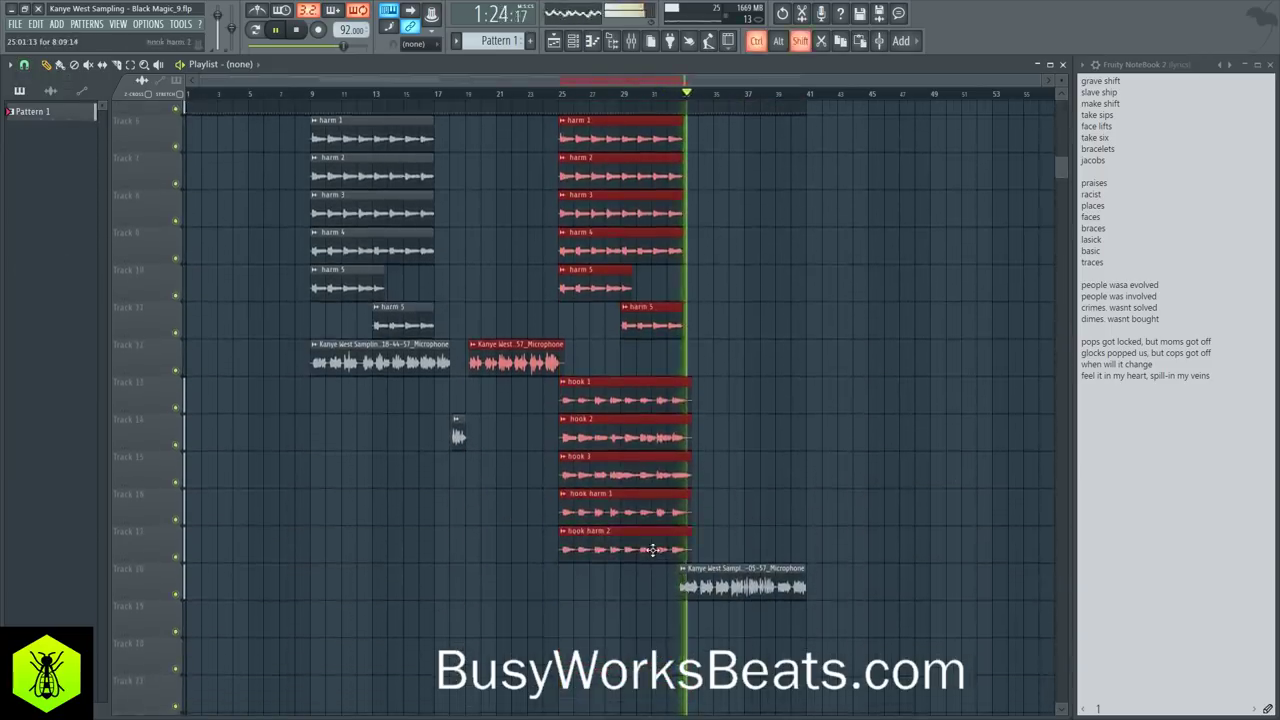
scroll(650, 450, up, 5)
ctrl+shift+click(520, 608)
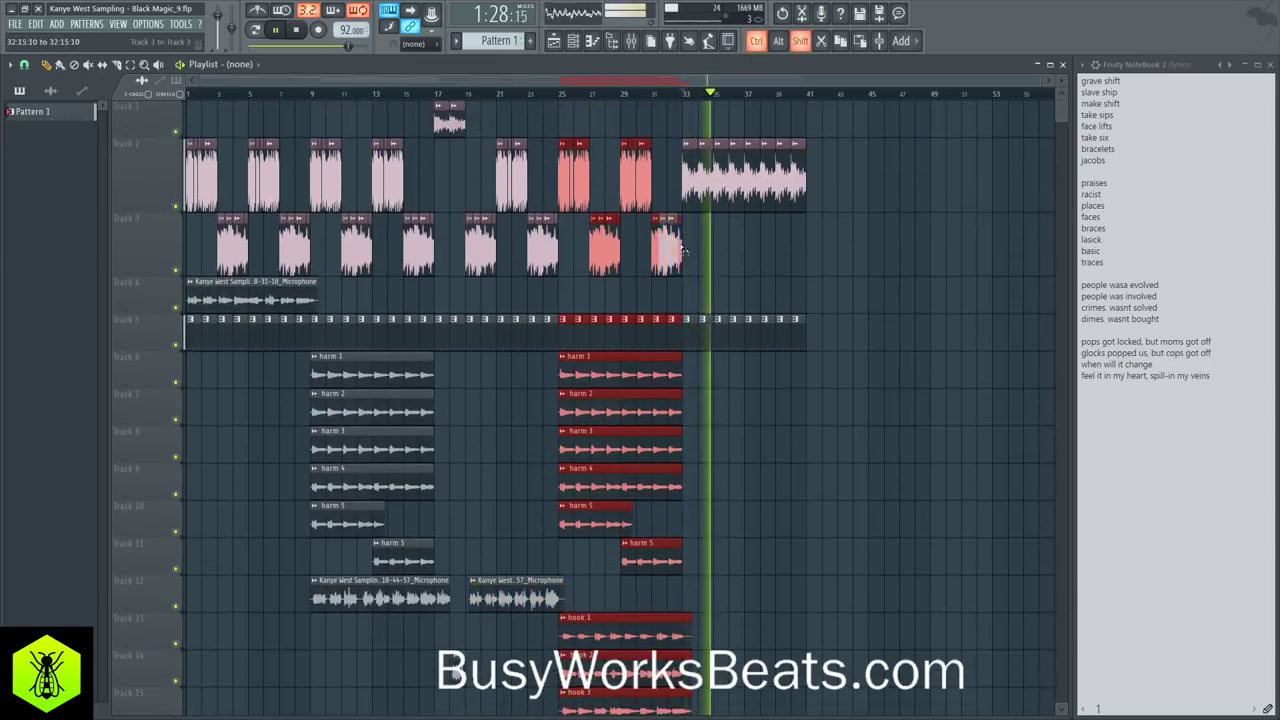
scroll(652, 101, up, 5)
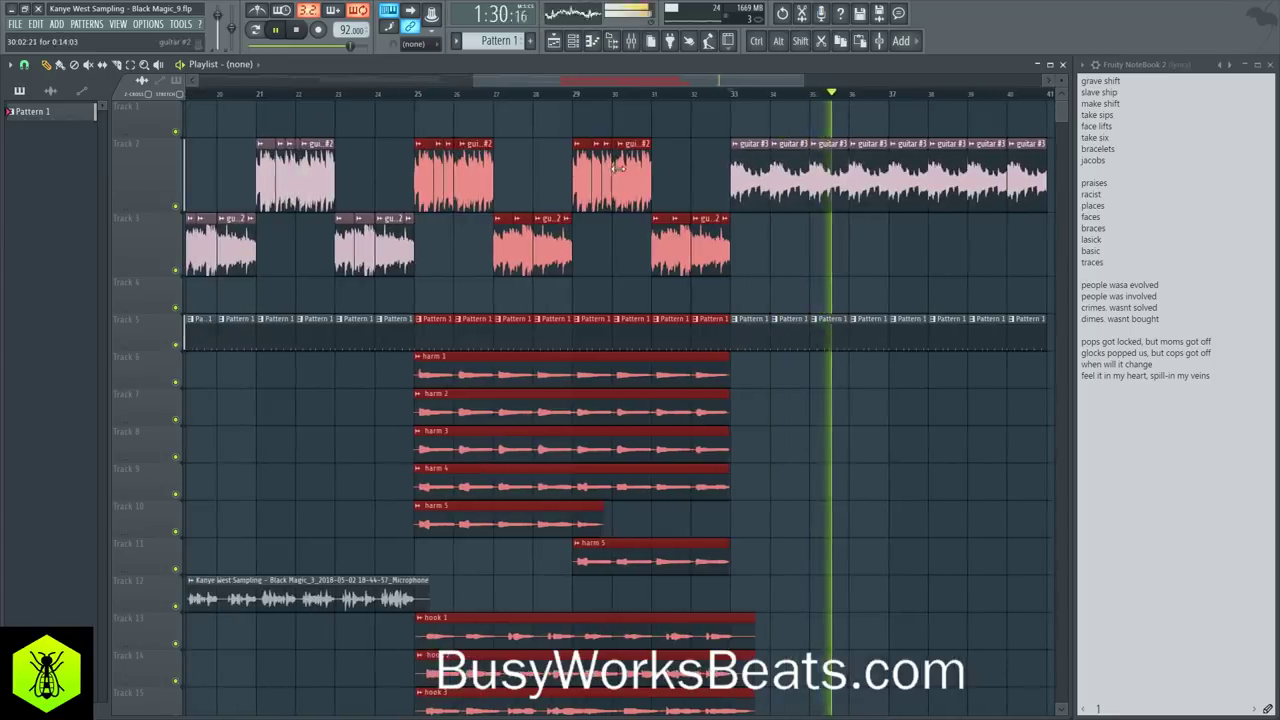
scroll(648, 101, down, 5)
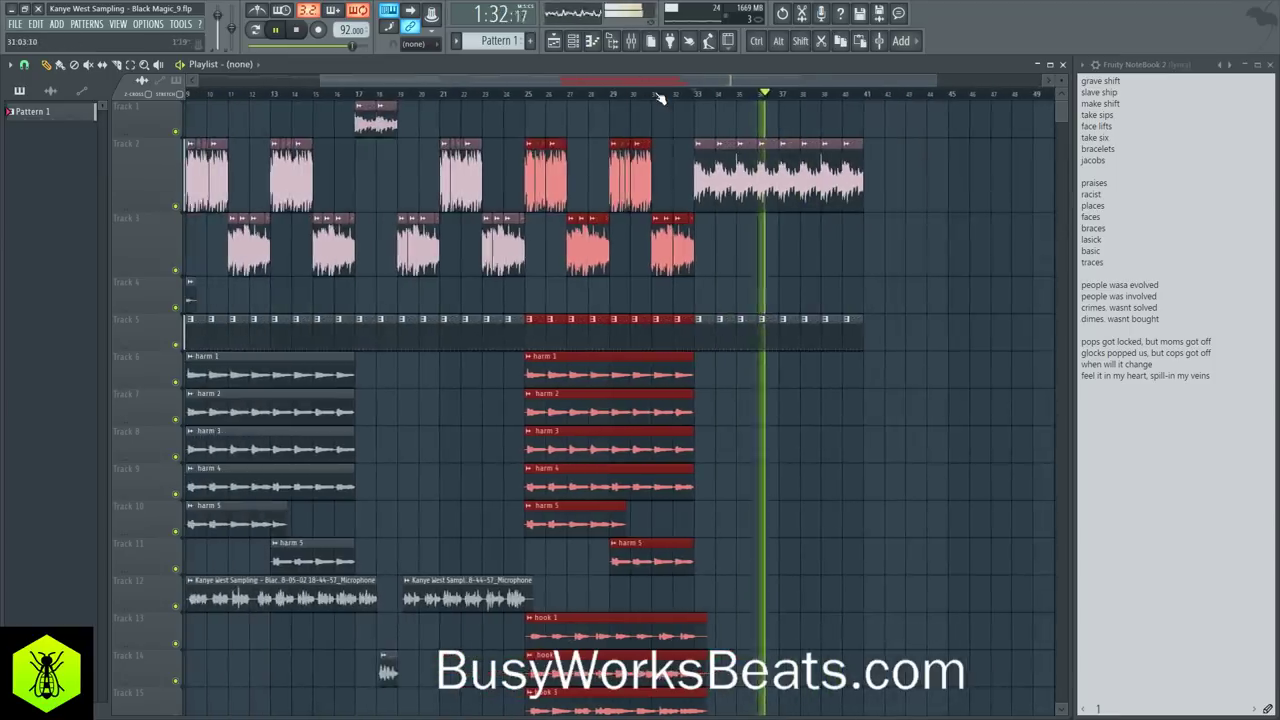
drag(640, 170, 978, 175)
drag(1024, 318, 885, 322)
key(Delete)
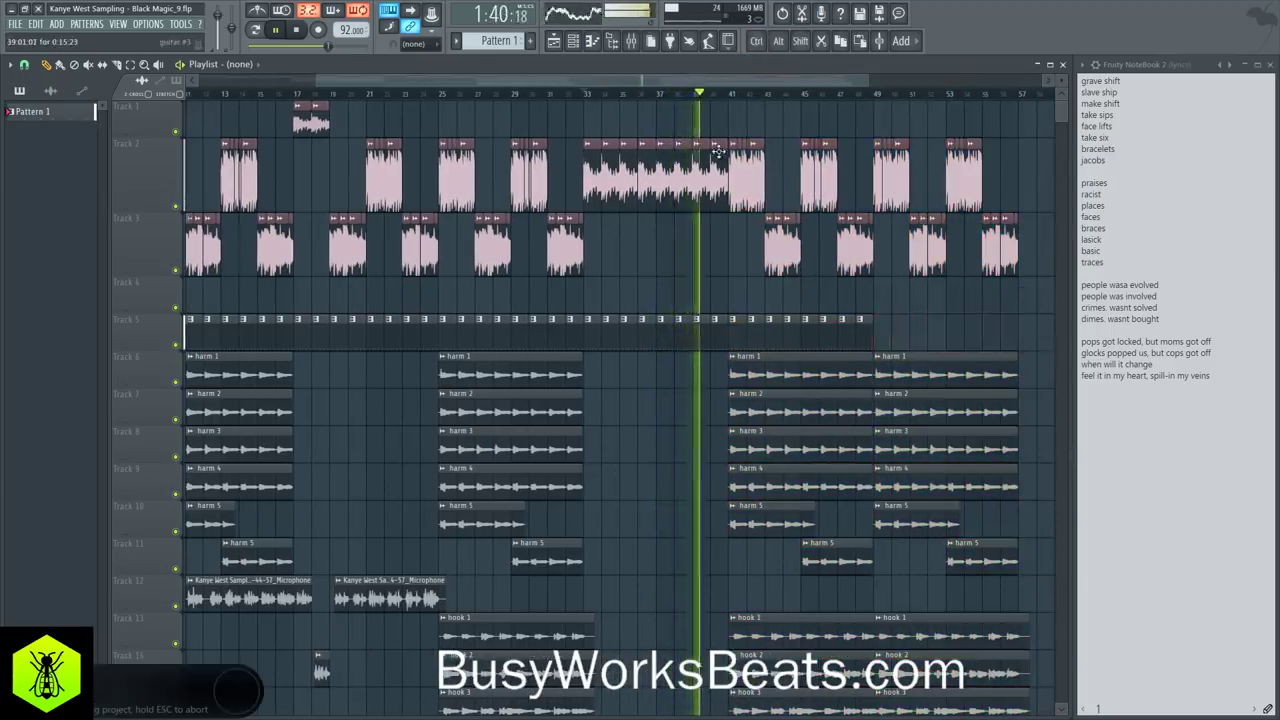
Step: Save the project and review the extended arrangement across all tracks up to bar 57
scroll(700, 262, down, 5)
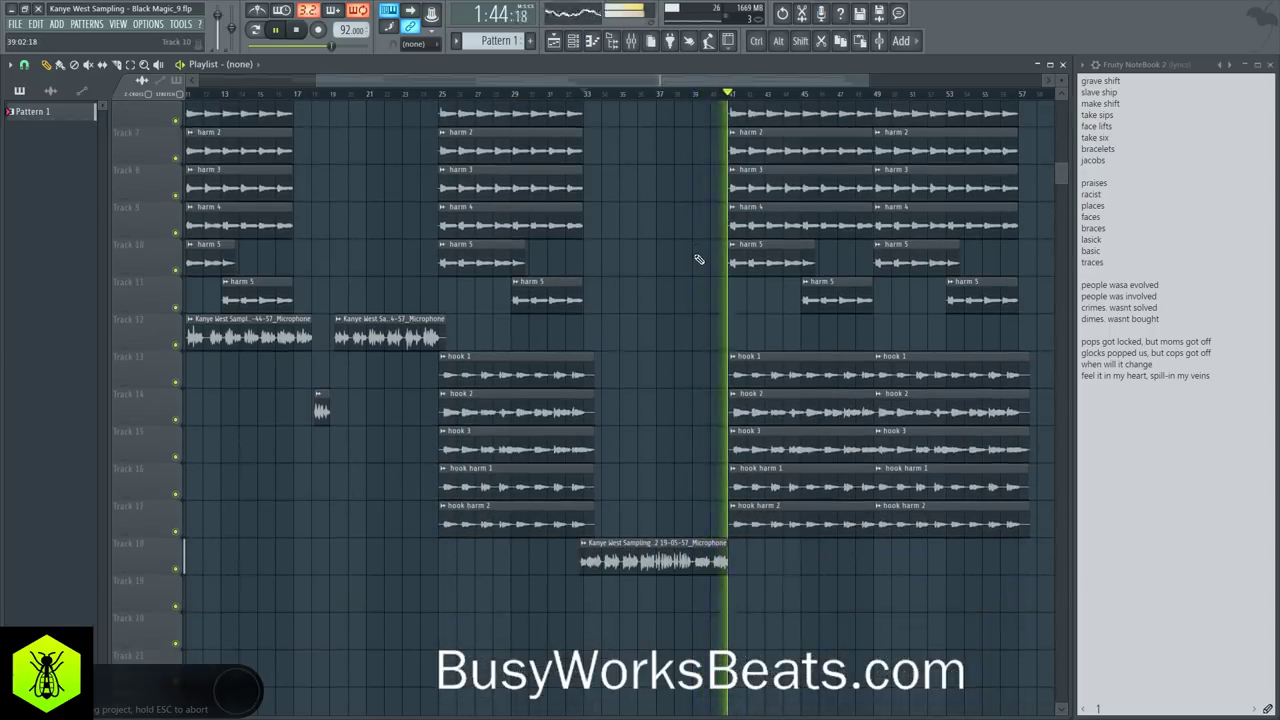
key(ctrl+s)
scroll(720, 97, up, 5)
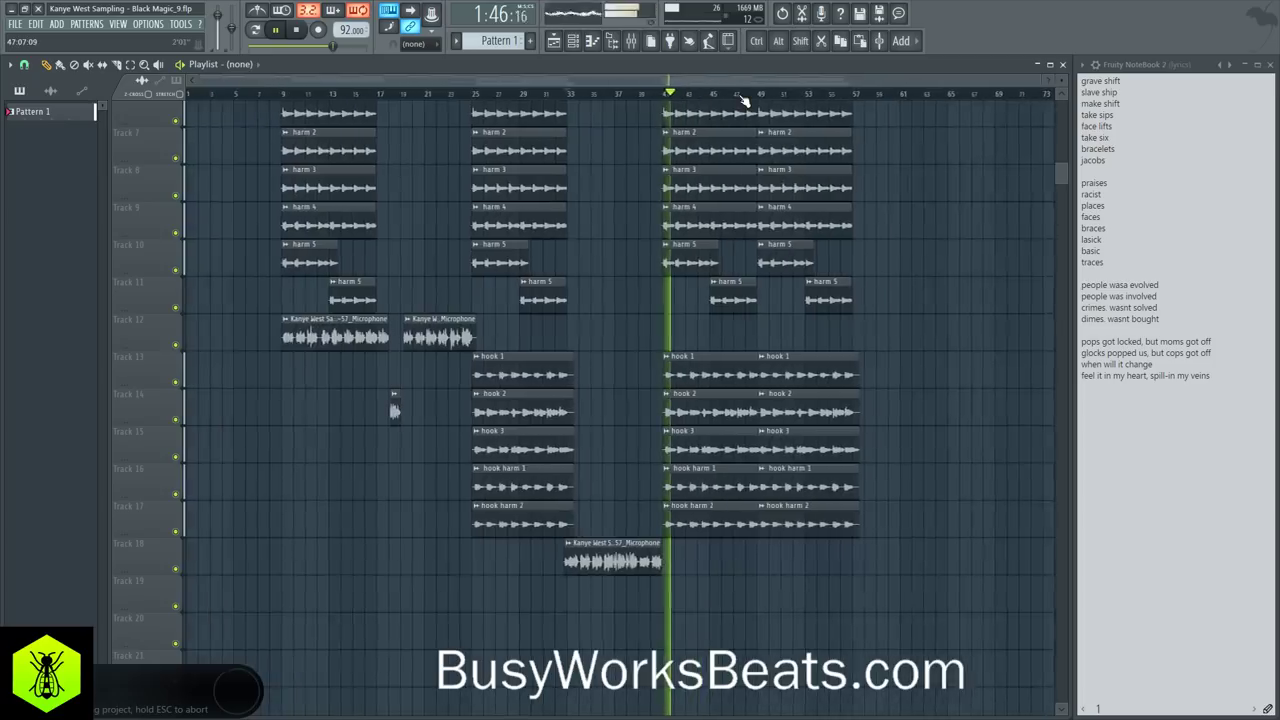
scroll(914, 171, up, 4)
scroll(877, 100, down, 5)
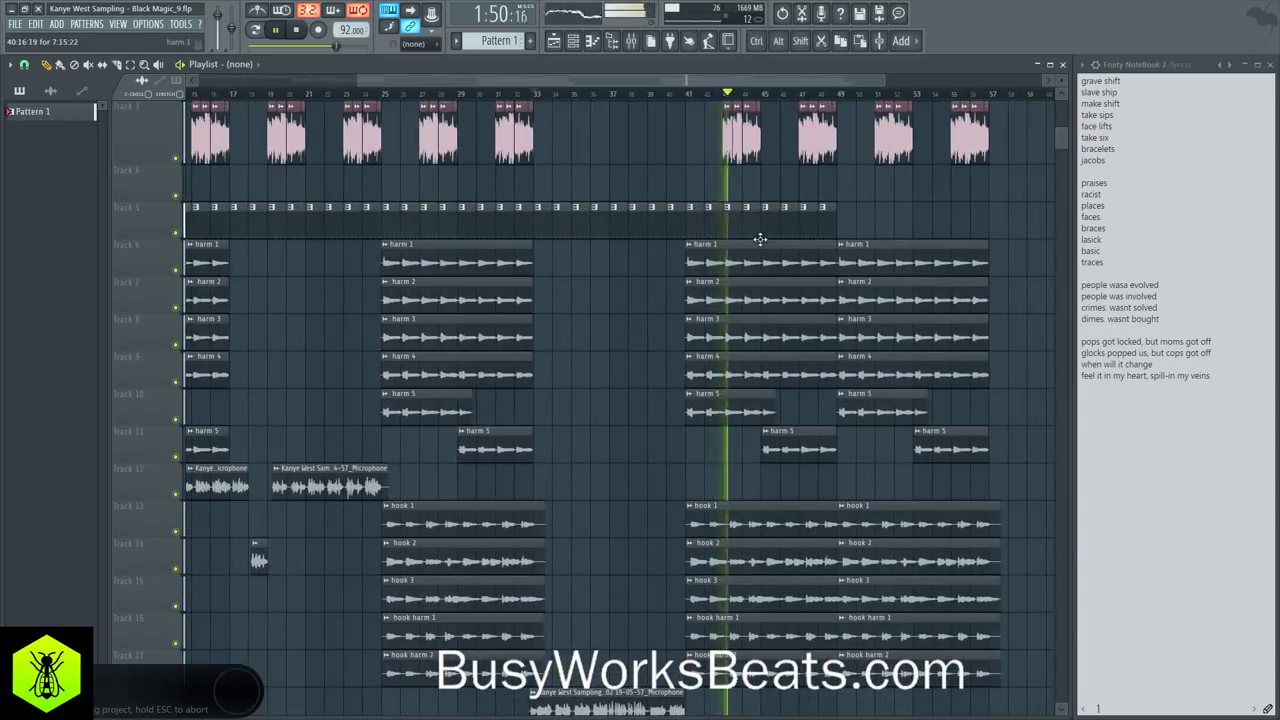
scroll(757, 100, down, 3)
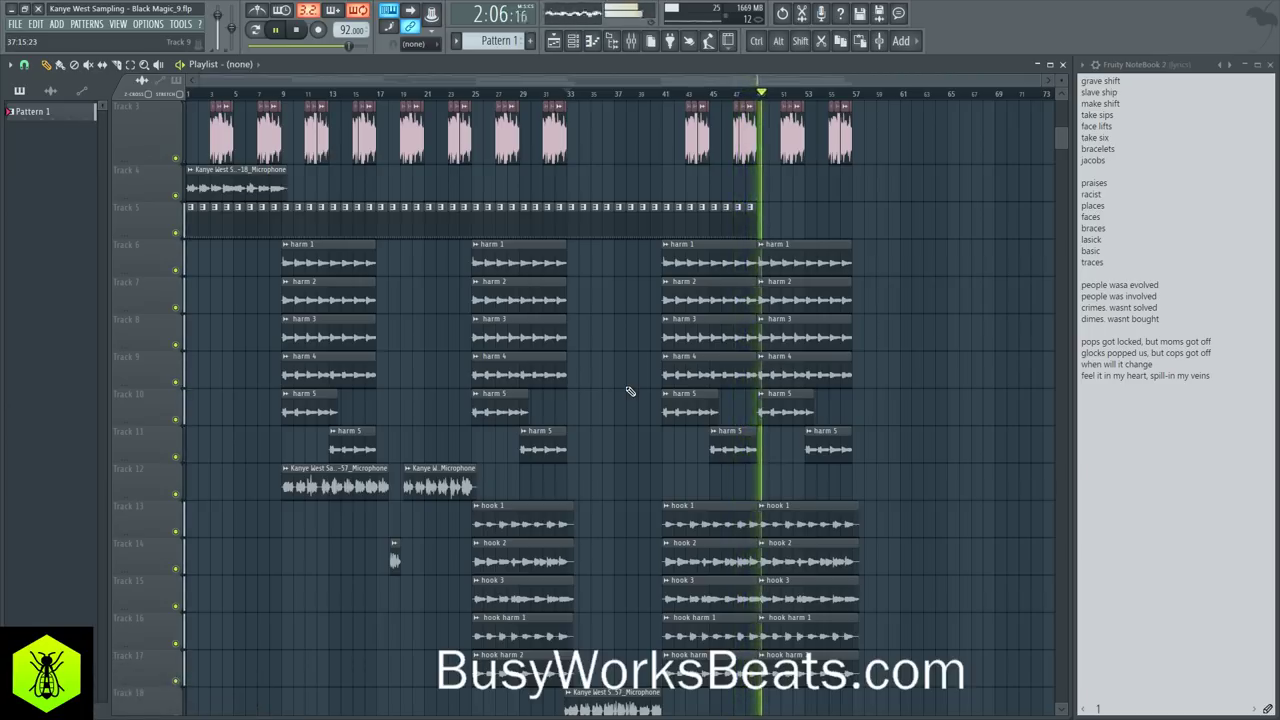
Step: Make the last Pattern 1 clip on Track 5, at bar 48, unique and open the new pattern for editing
key(space)
key(space)
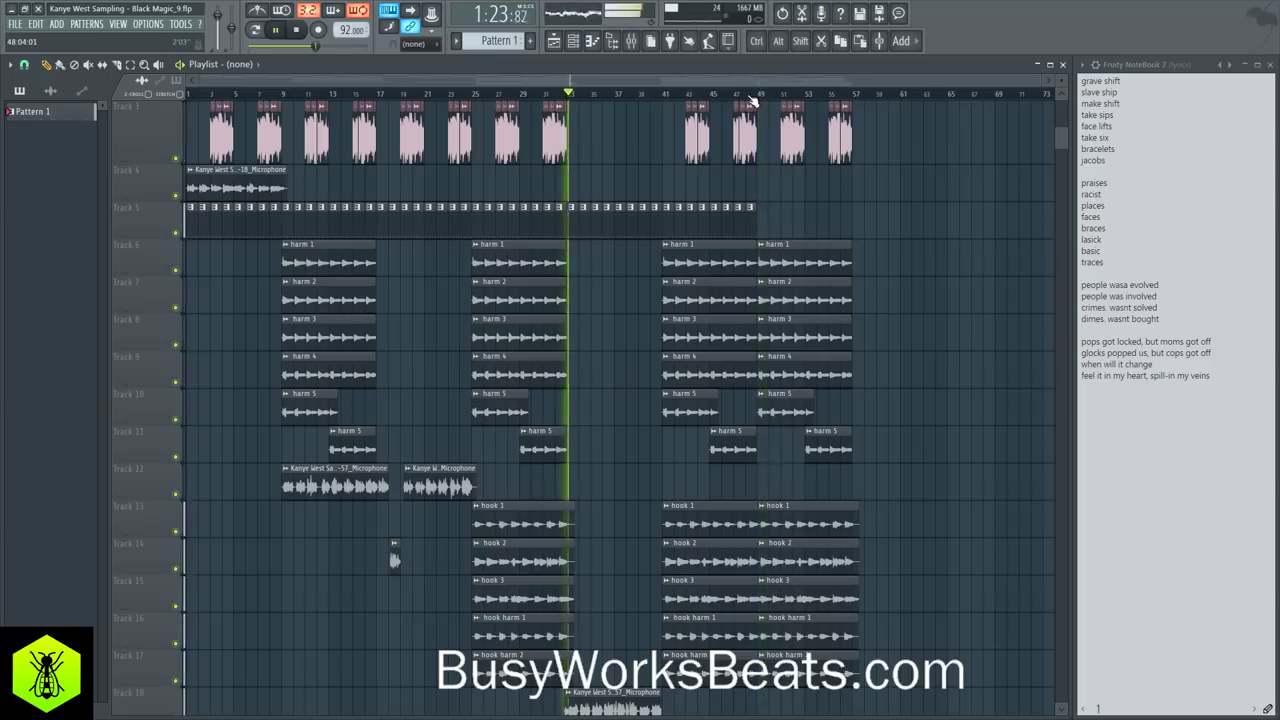
scroll(752, 101, up, 5)
right_click(748, 214)
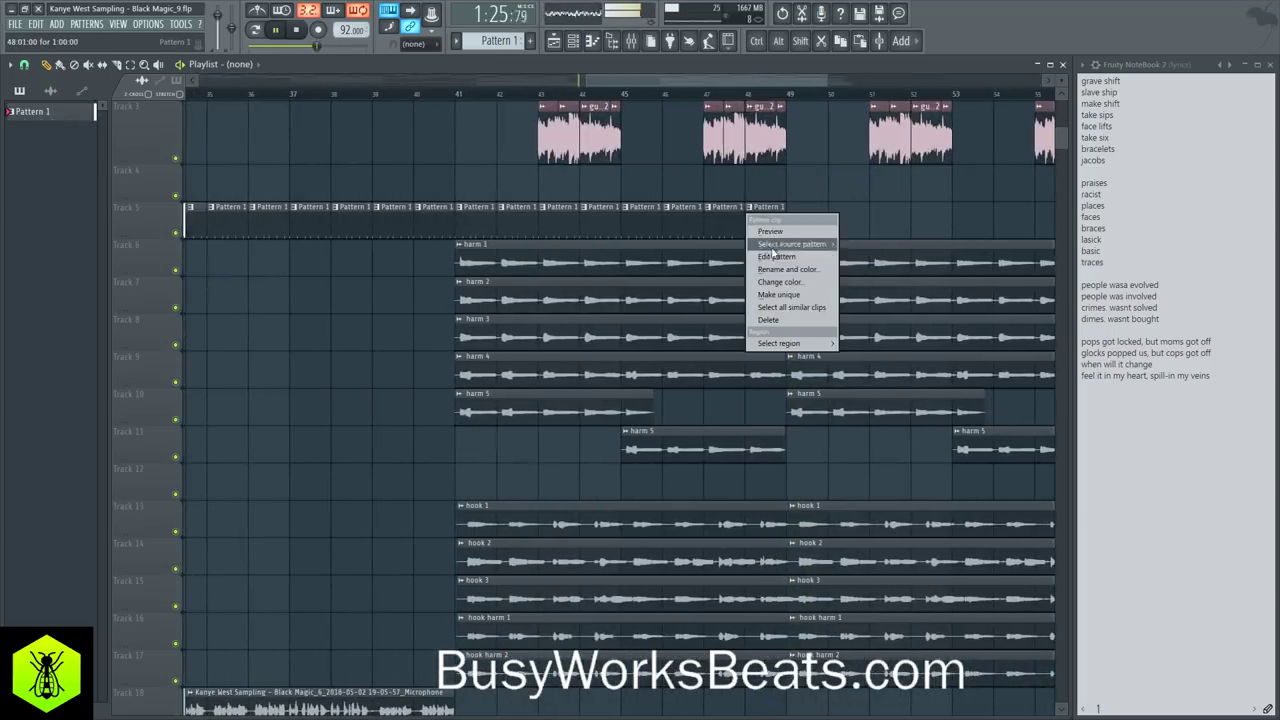
click(779, 294)
right_click(754, 207)
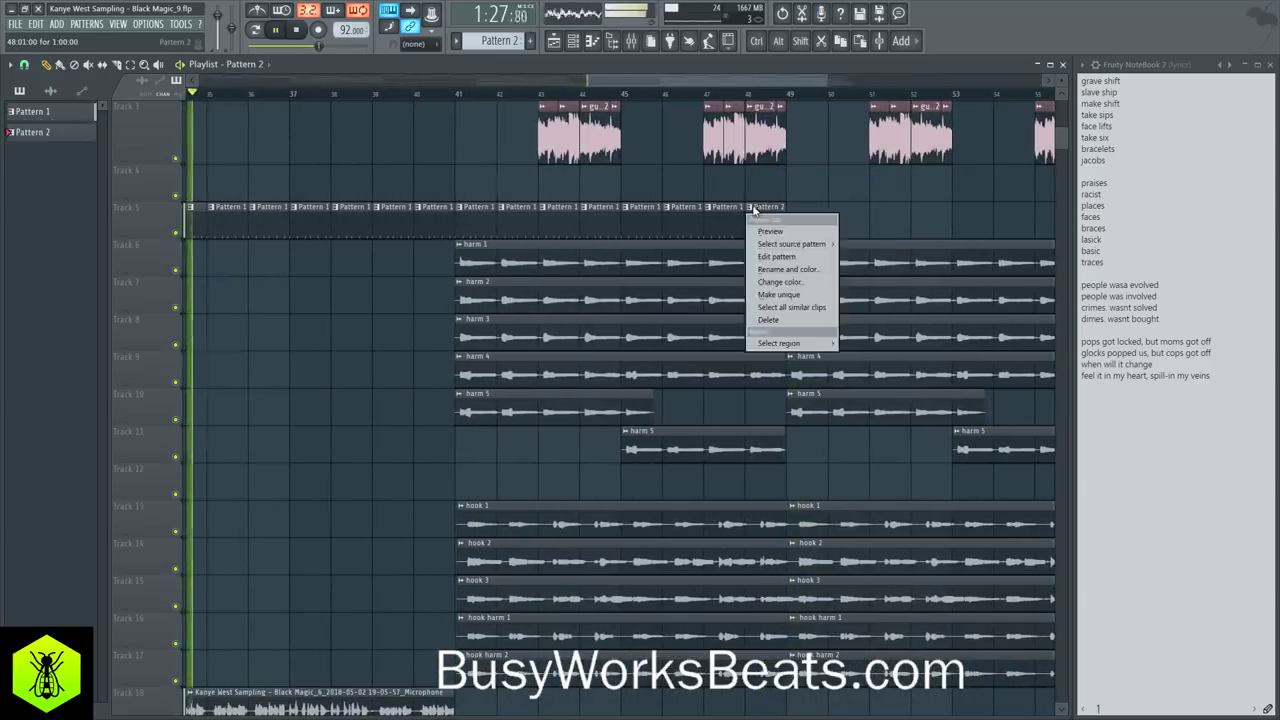
click(770, 252)
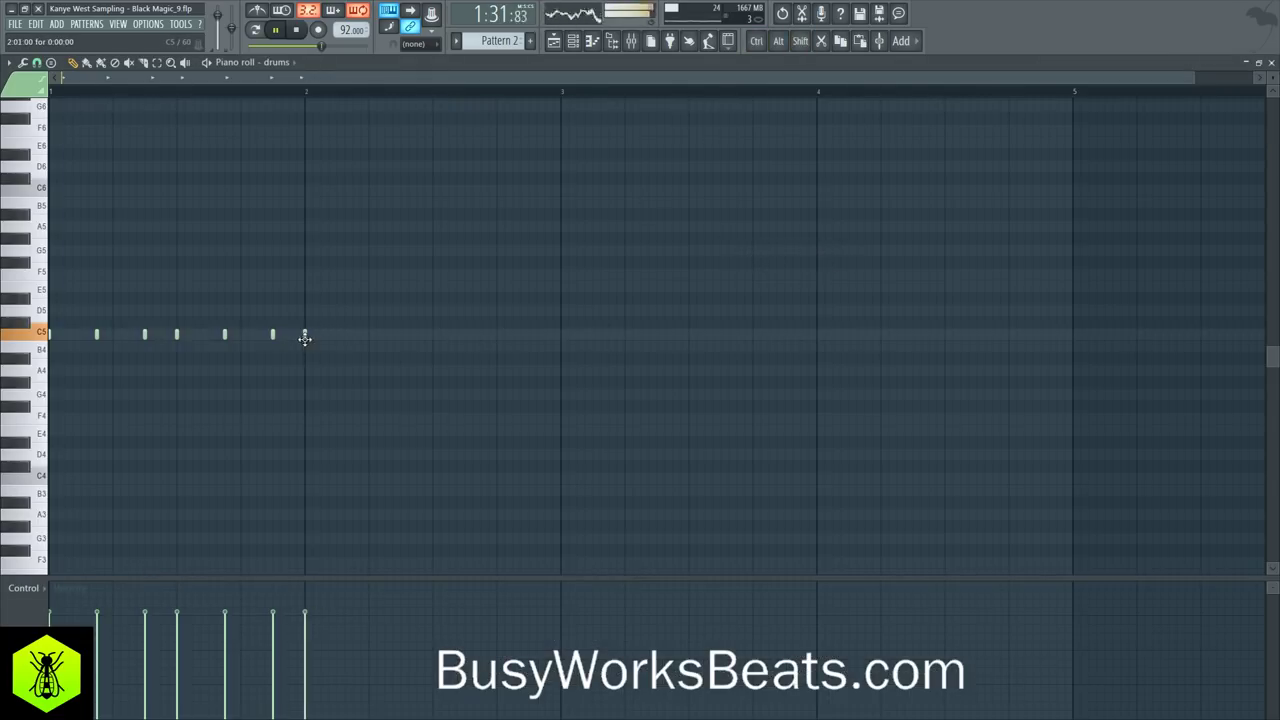
Step: Close the drums pattern's piano roll and play the full arrangement through the transition at bar 49
click(1271, 62)
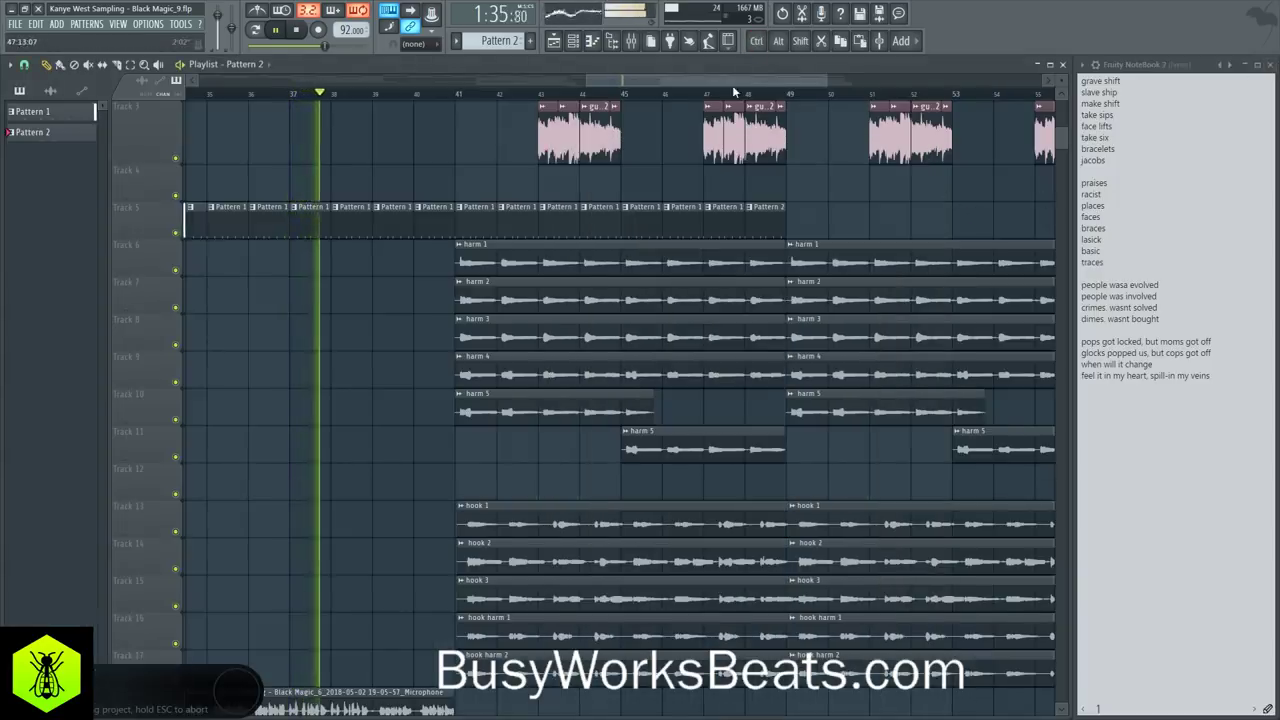
scroll(677, 100, down, 5)
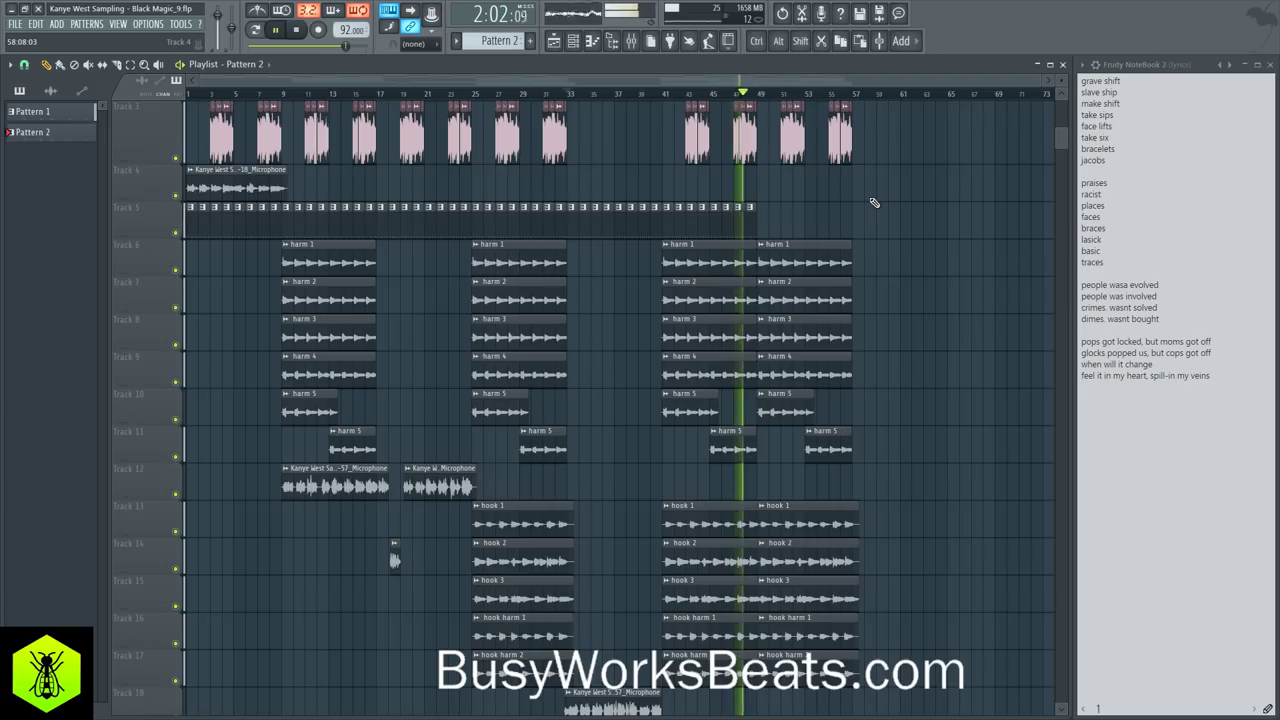
scroll(873, 203, down, 1)
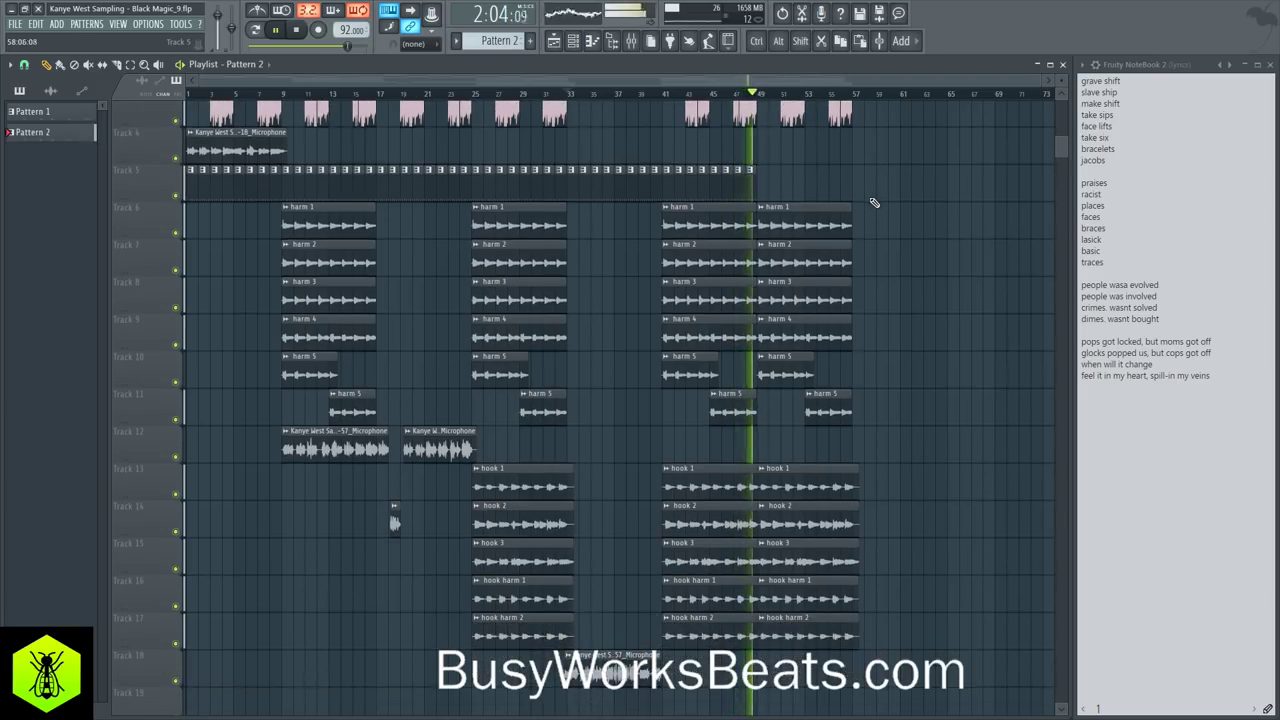
Step: Try removing the guitar clips from bar 53 on Tracks 2 and 3, and undo both deletions
drag(765, 163, 883, 414)
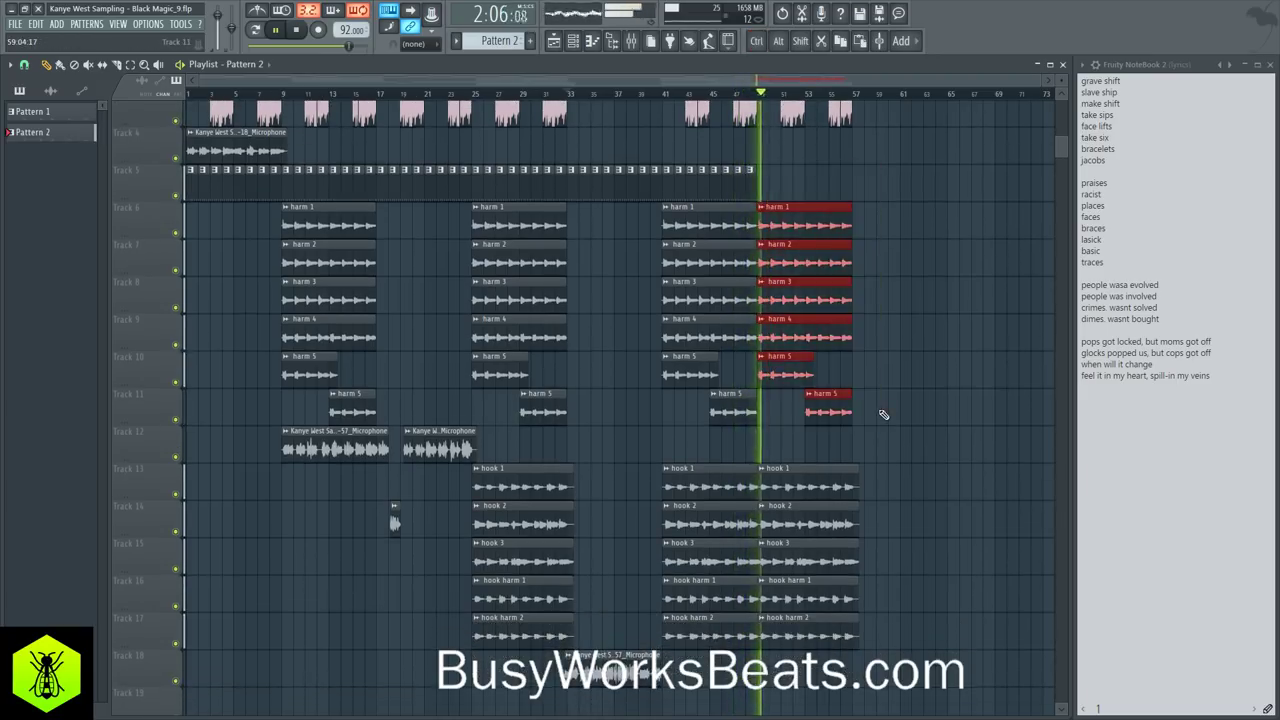
scroll(882, 405, up, 4)
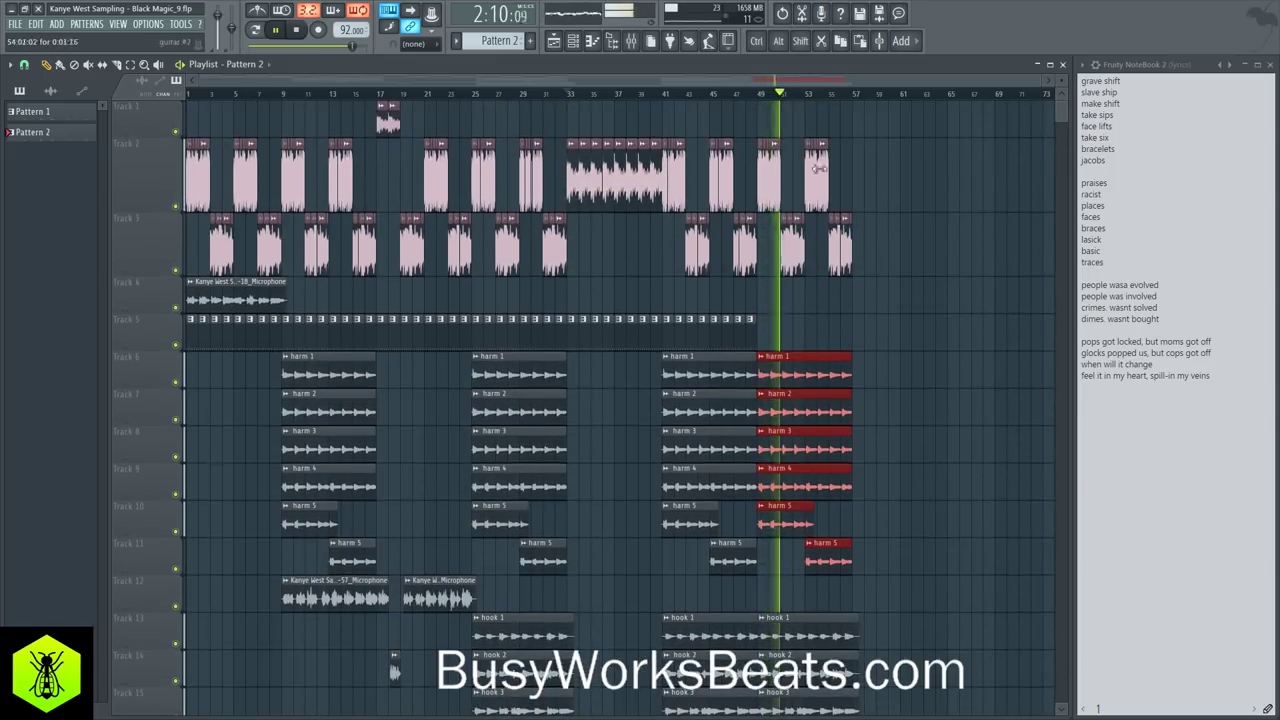
right_click(818, 168)
right_click(843, 245)
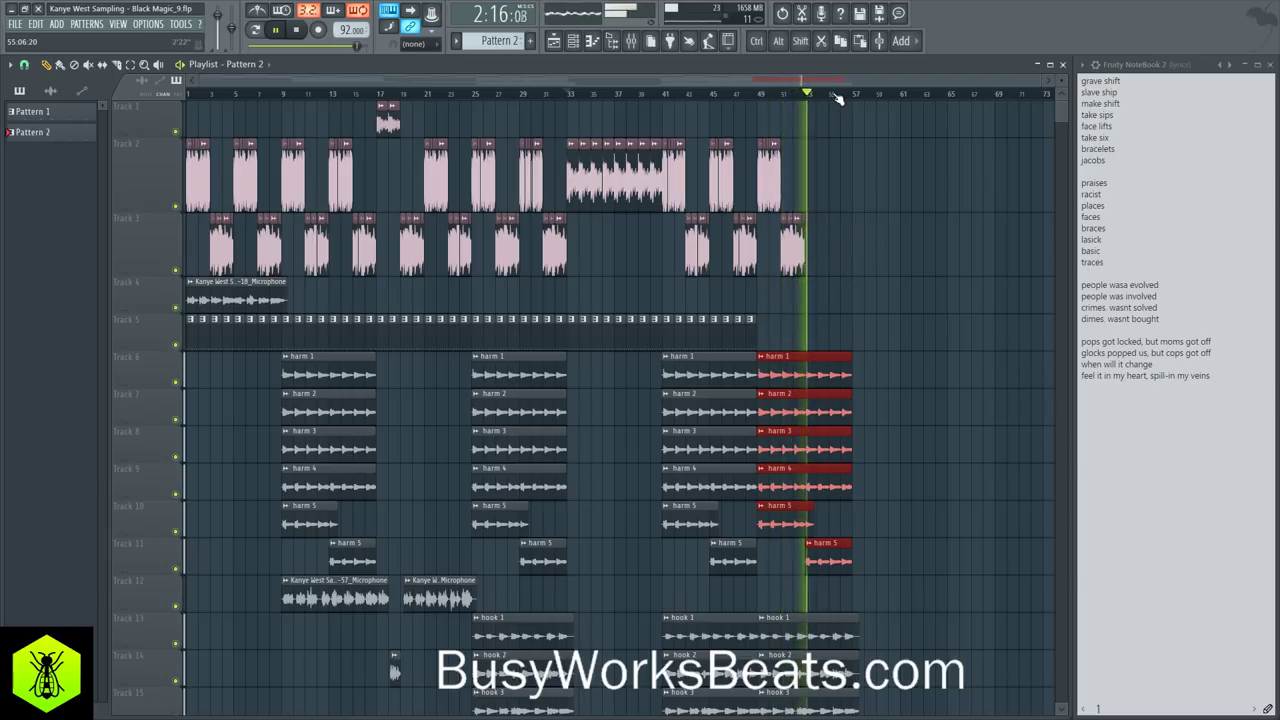
key(ctrl+alt+z)
key(ctrl+alt+z)
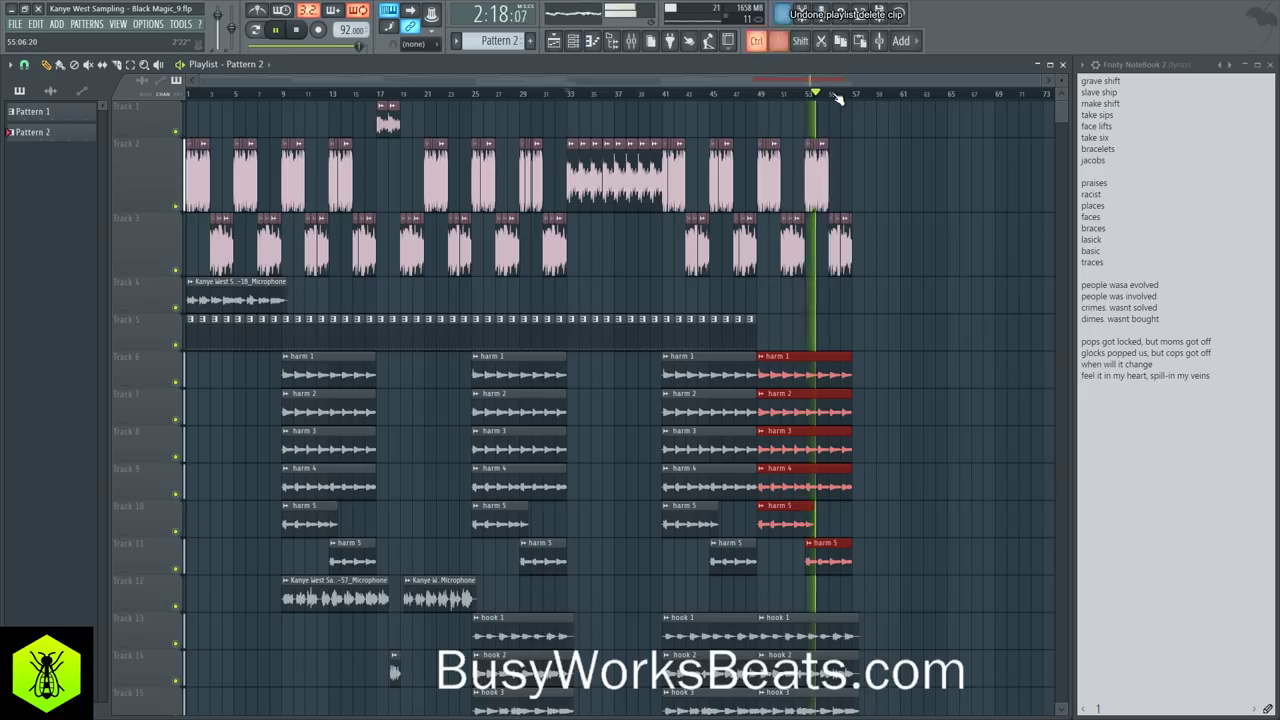
ctrl+click(885, 140)
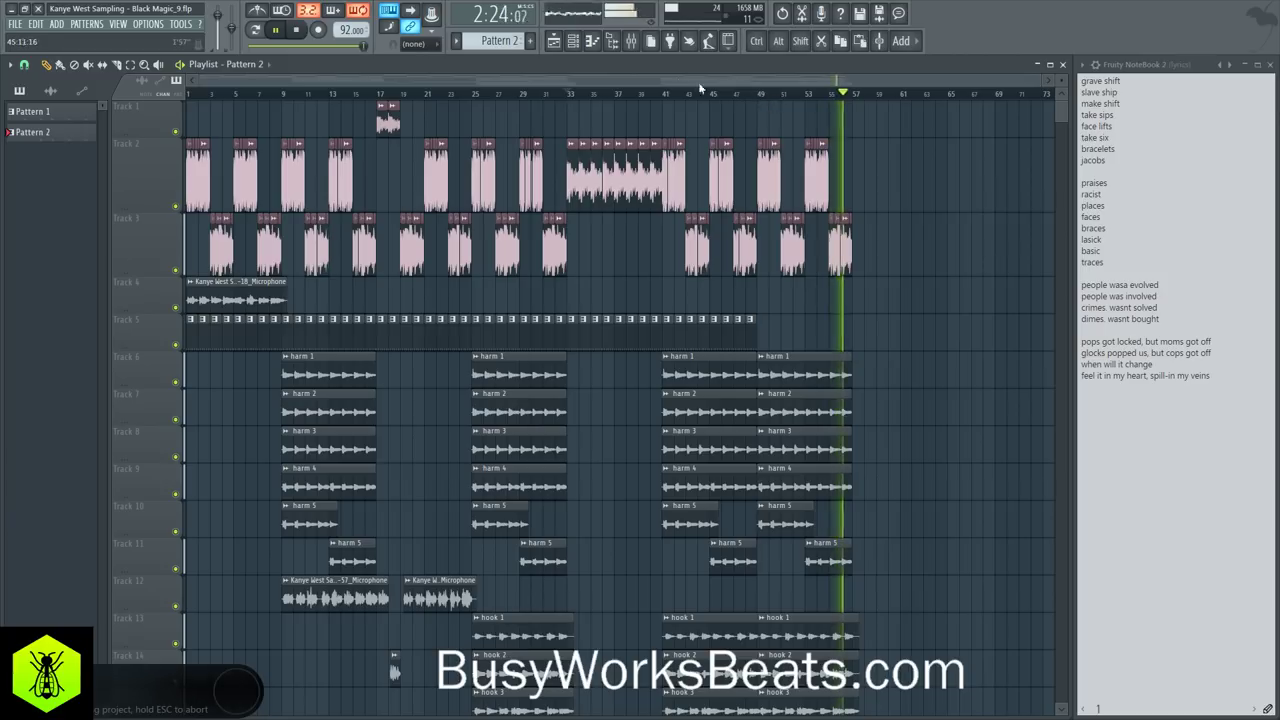
Step: Stop playback to check the Microphone track in the mixer, and save the project
click(631, 40)
click(872, 143)
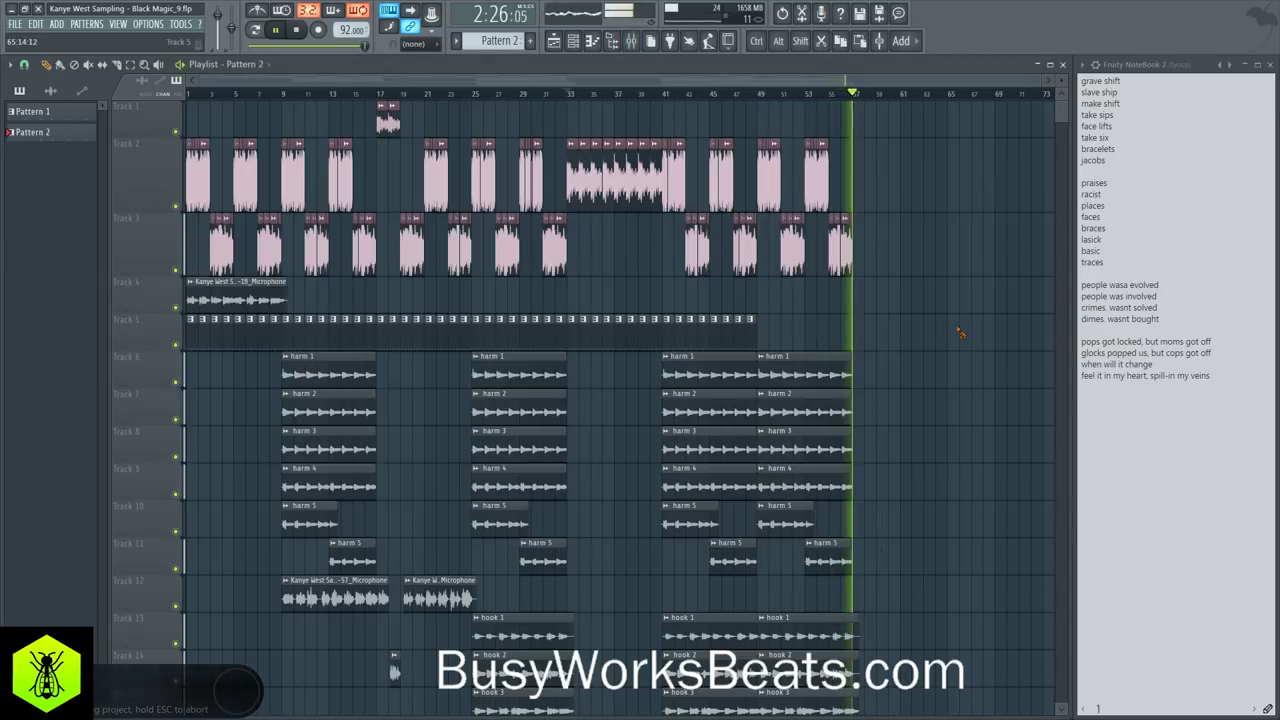
key(space)
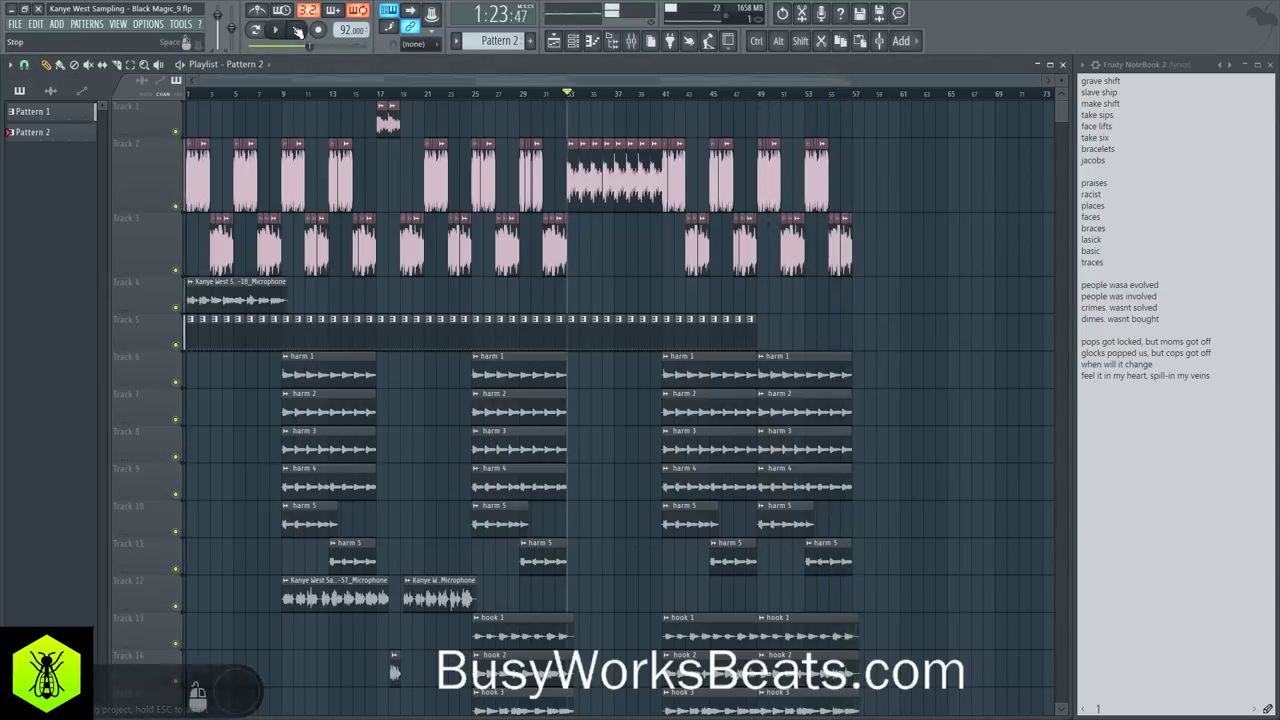
click(631, 40)
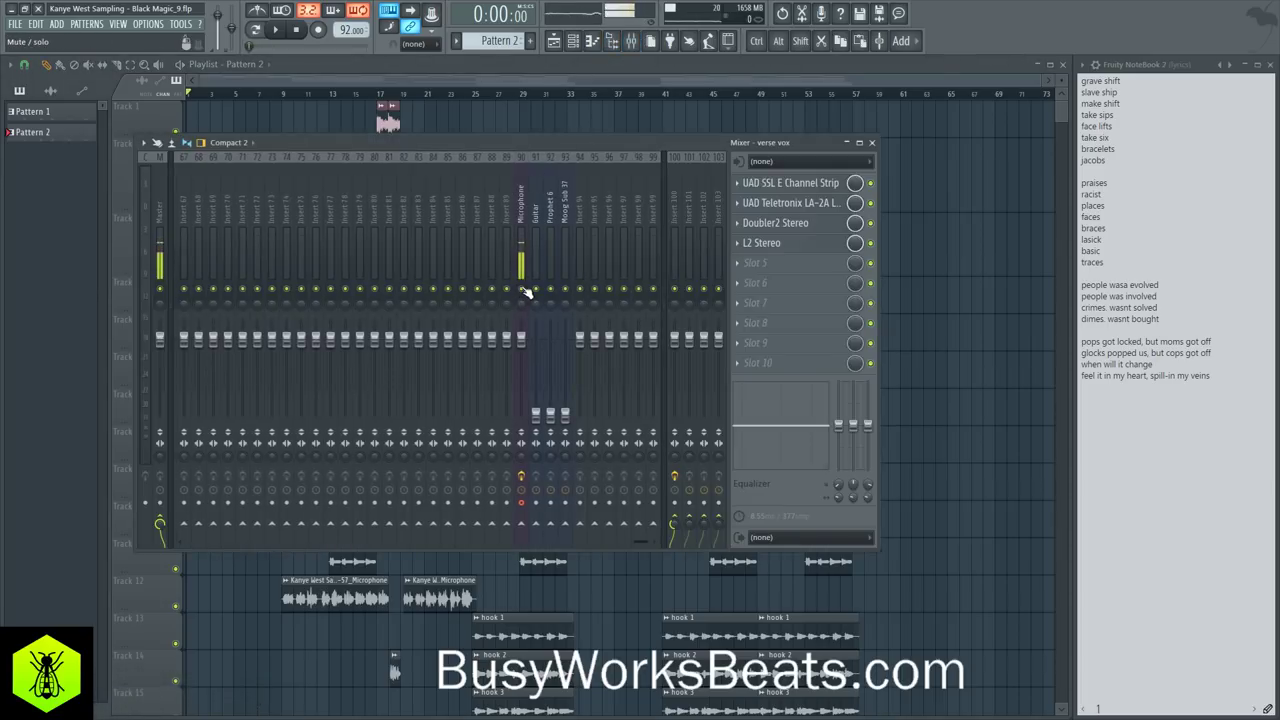
click(523, 205)
click(872, 143)
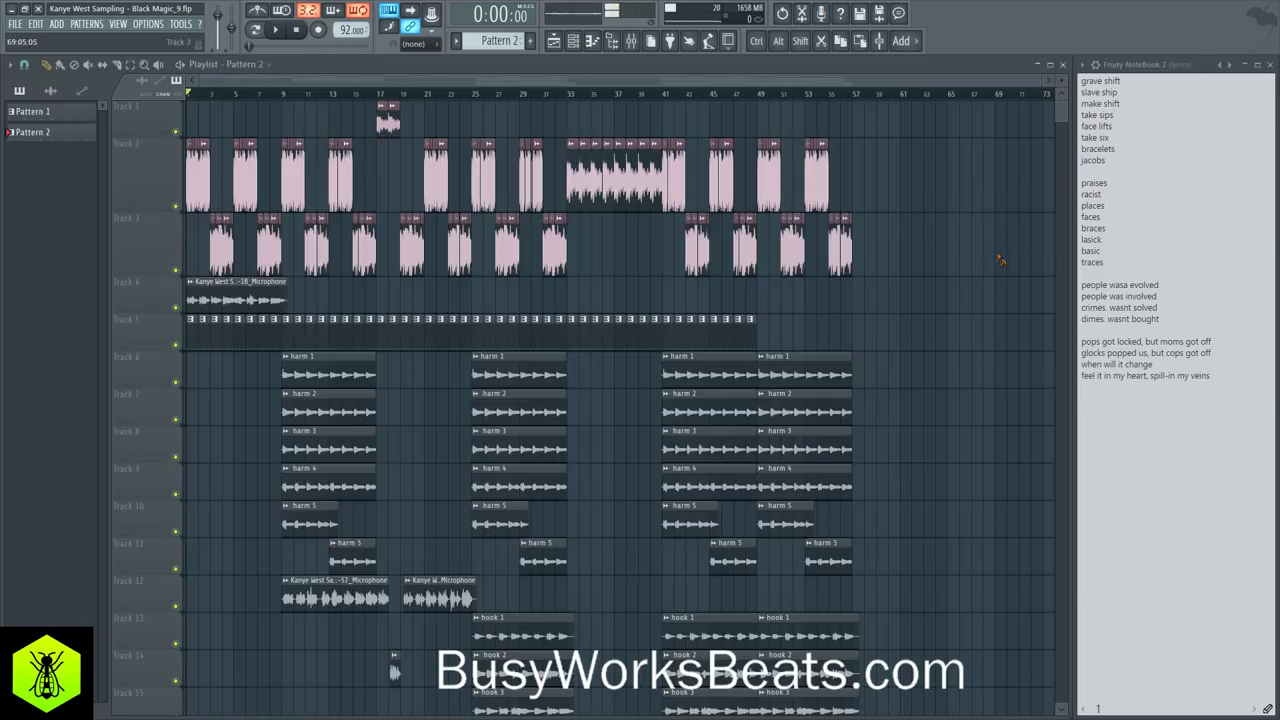
key(ctrl+s)
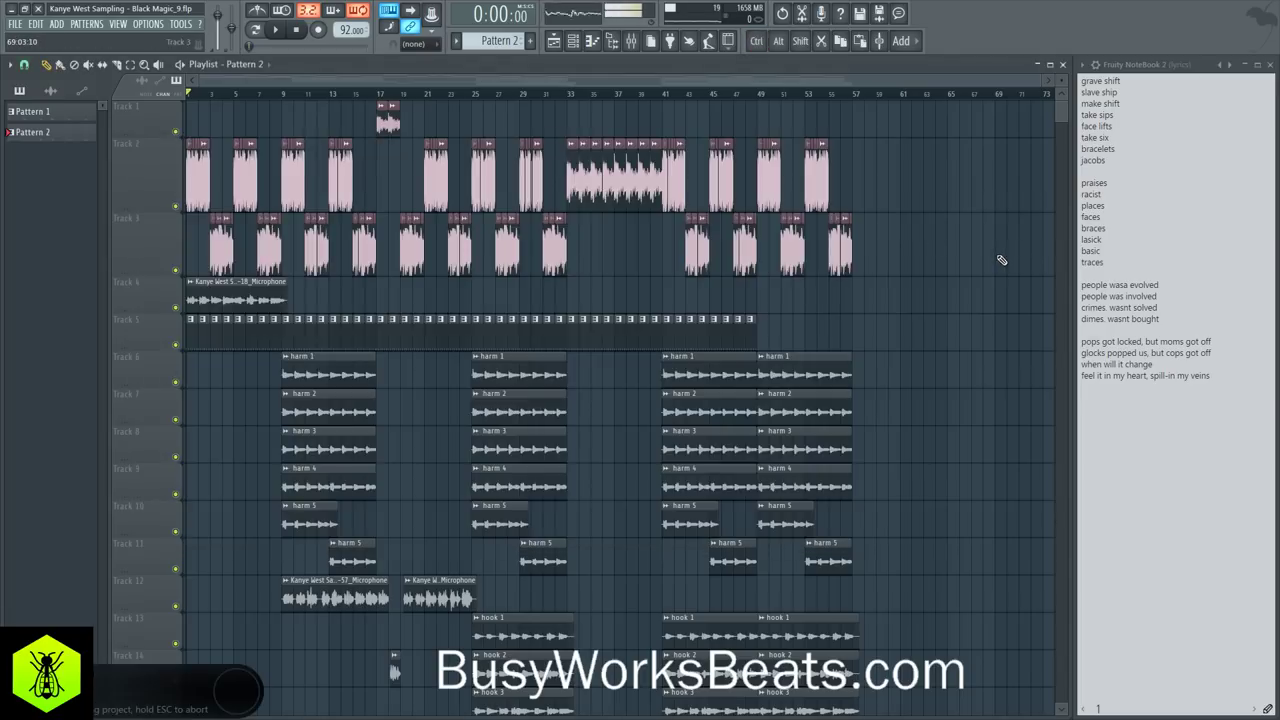